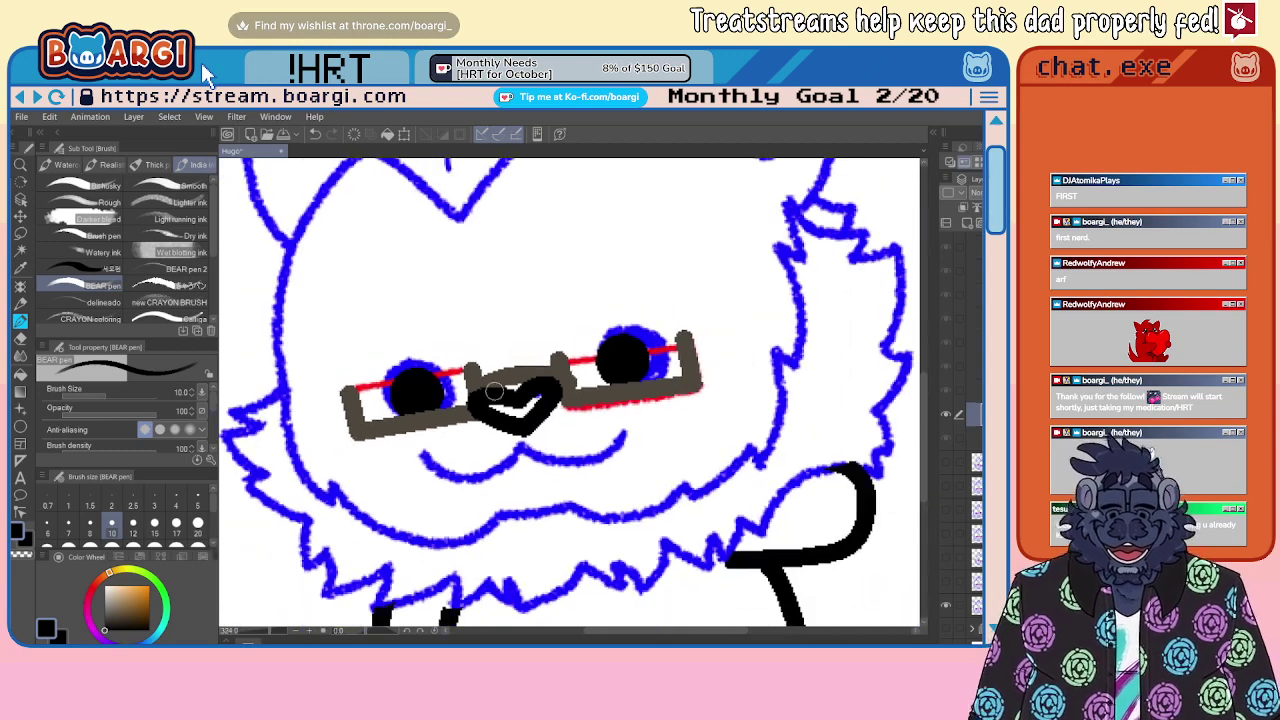
# Step: Ink the smiling mouth below the nose in black, tracing the blue sketch with the BEAR pen at size 10
pyautogui.scroll(-1, 446, 437)
pyautogui.scroll(3, 440, 440)
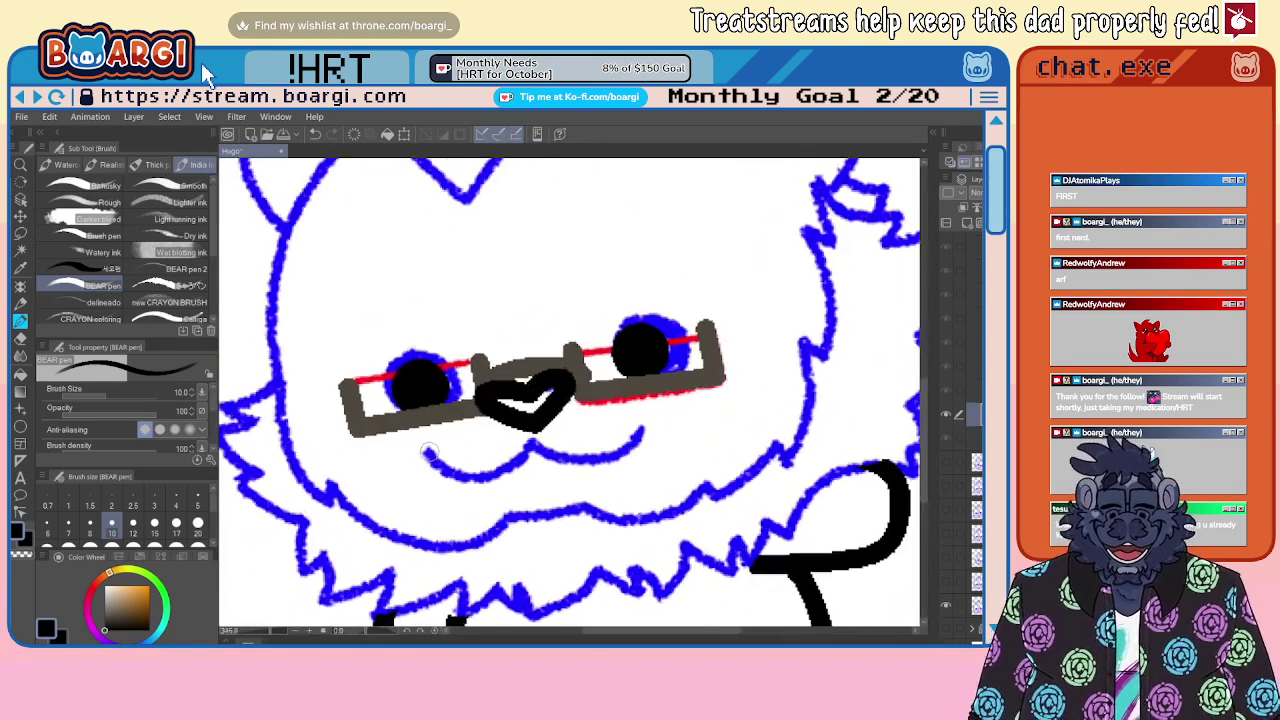
pyautogui.moveTo(425, 451)
pyautogui.mouseDown()
pyautogui.moveTo(478, 477)
pyautogui.moveTo(549, 447)
pyautogui.moveTo(607, 458)
pyautogui.moveTo(682, 414)
pyautogui.mouseUp()
pyautogui.scroll(-2, 535, 428)
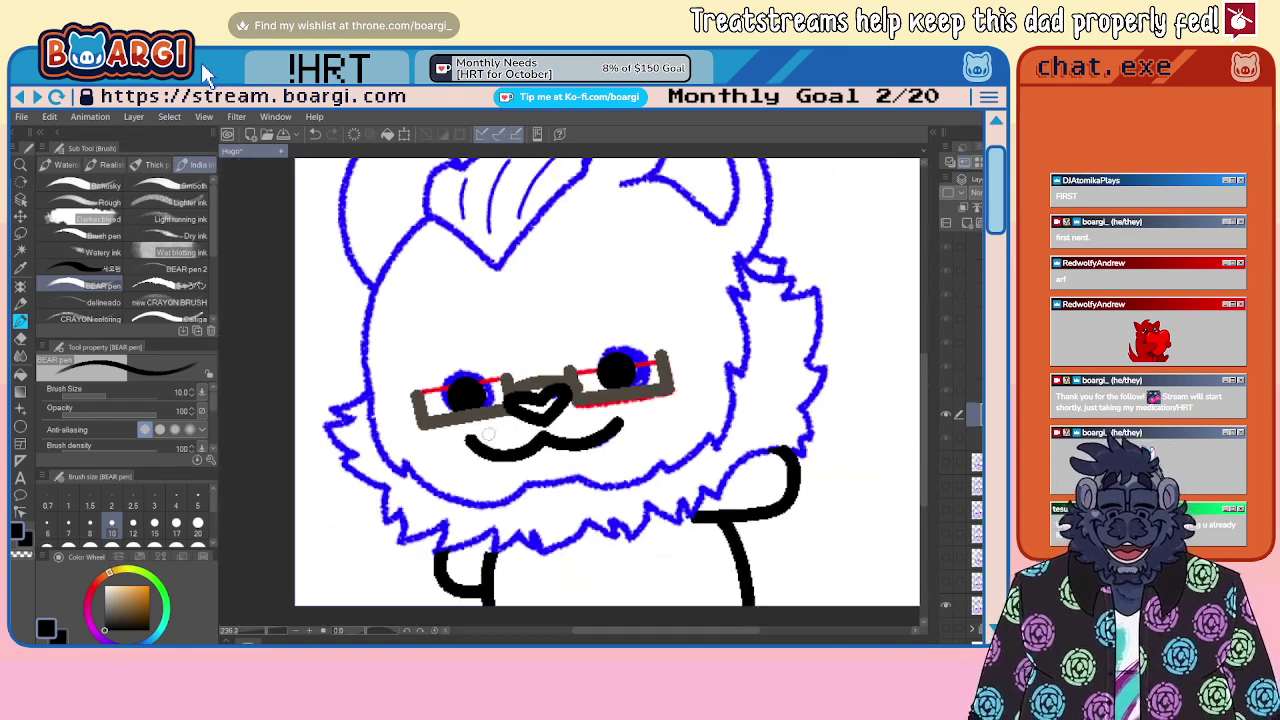
pyautogui.scroll(-2, 488, 436)
pyautogui.scroll(1, 459, 401)
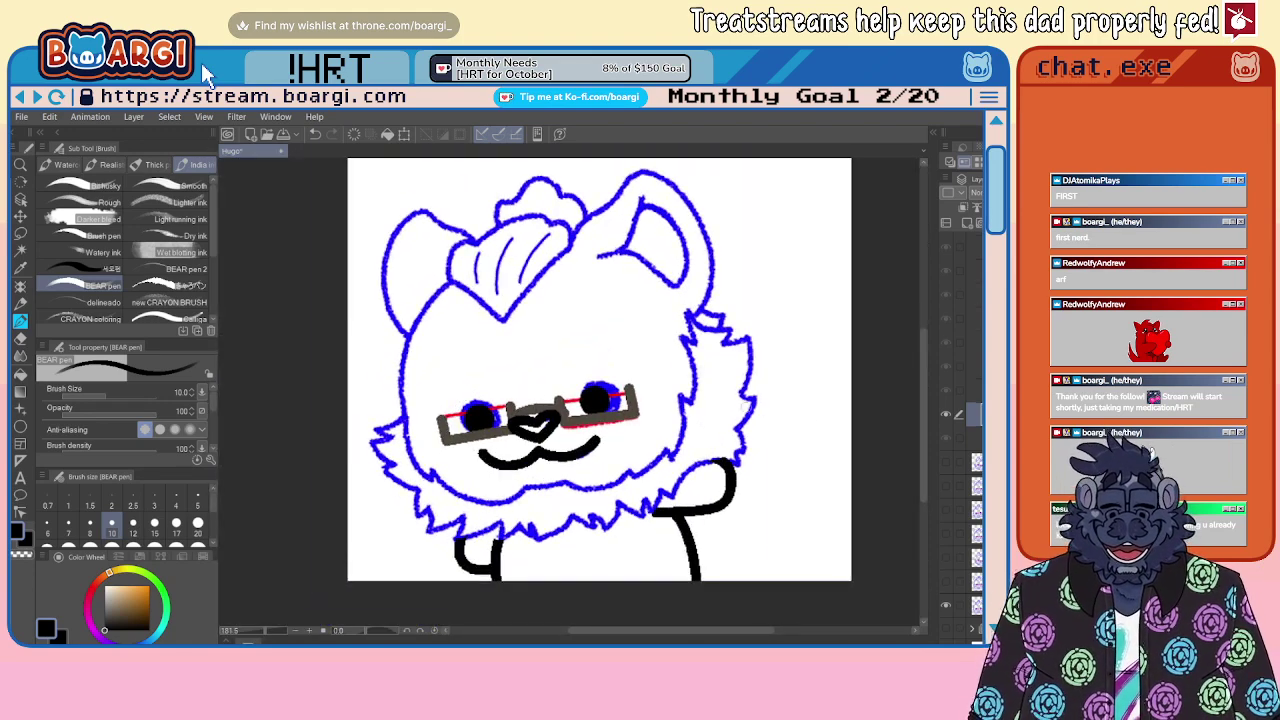
pyautogui.scroll(-1, 601, 402)
pyautogui.scroll(1, 559, 406)
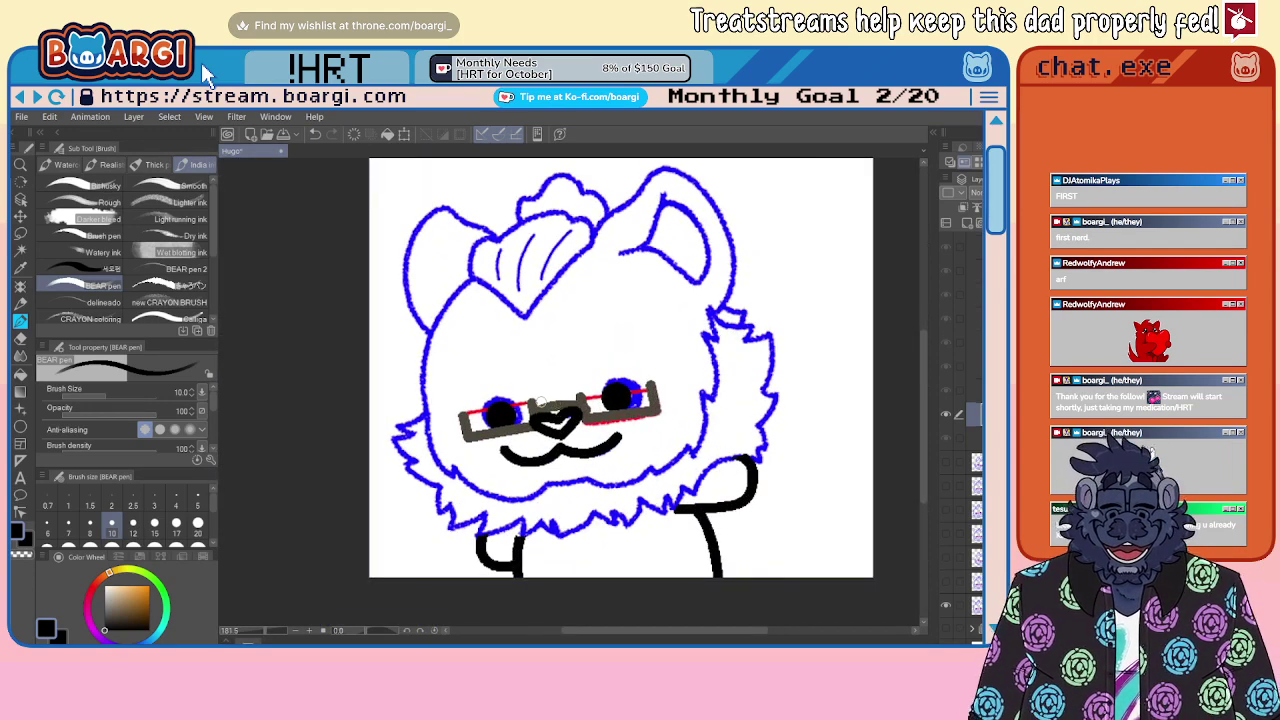
pyautogui.scroll(1, 436, 470)
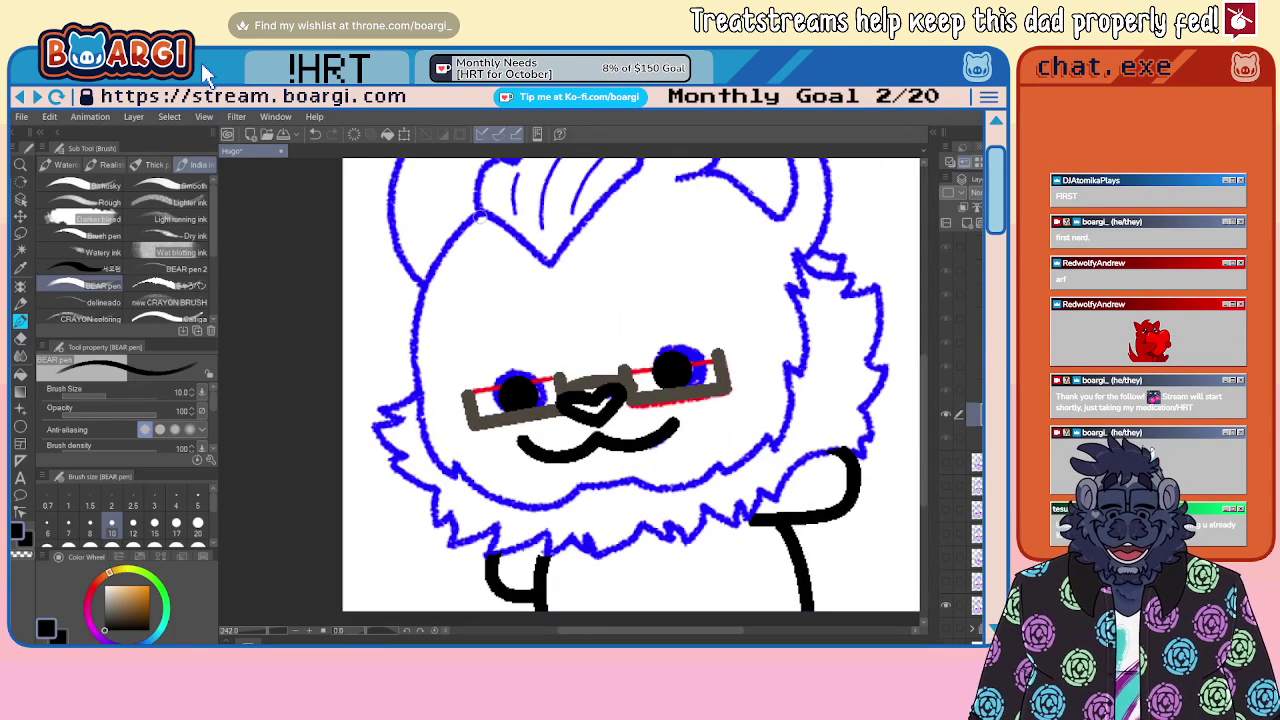
pyautogui.moveTo(484, 212)
pyautogui.mouseDown()
pyautogui.moveTo(436, 252)
pyautogui.moveTo(406, 322)
pyautogui.moveTo(400, 400)
pyautogui.moveTo(420, 418)
pyautogui.mouseUp()
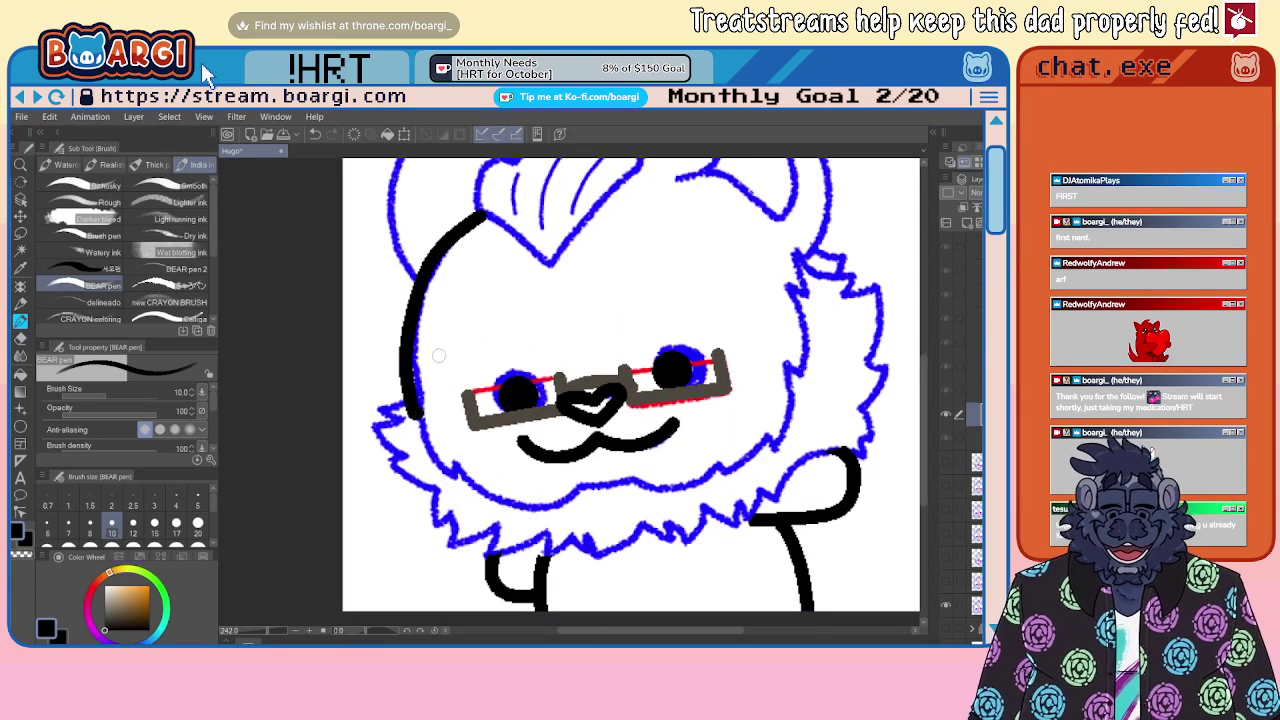
pyautogui.hotkey('ctrl', 'z')
pyautogui.moveTo(486, 211)
pyautogui.mouseDown()
pyautogui.moveTo(450, 250)
pyautogui.moveTo(419, 341)
pyautogui.mouseUp()
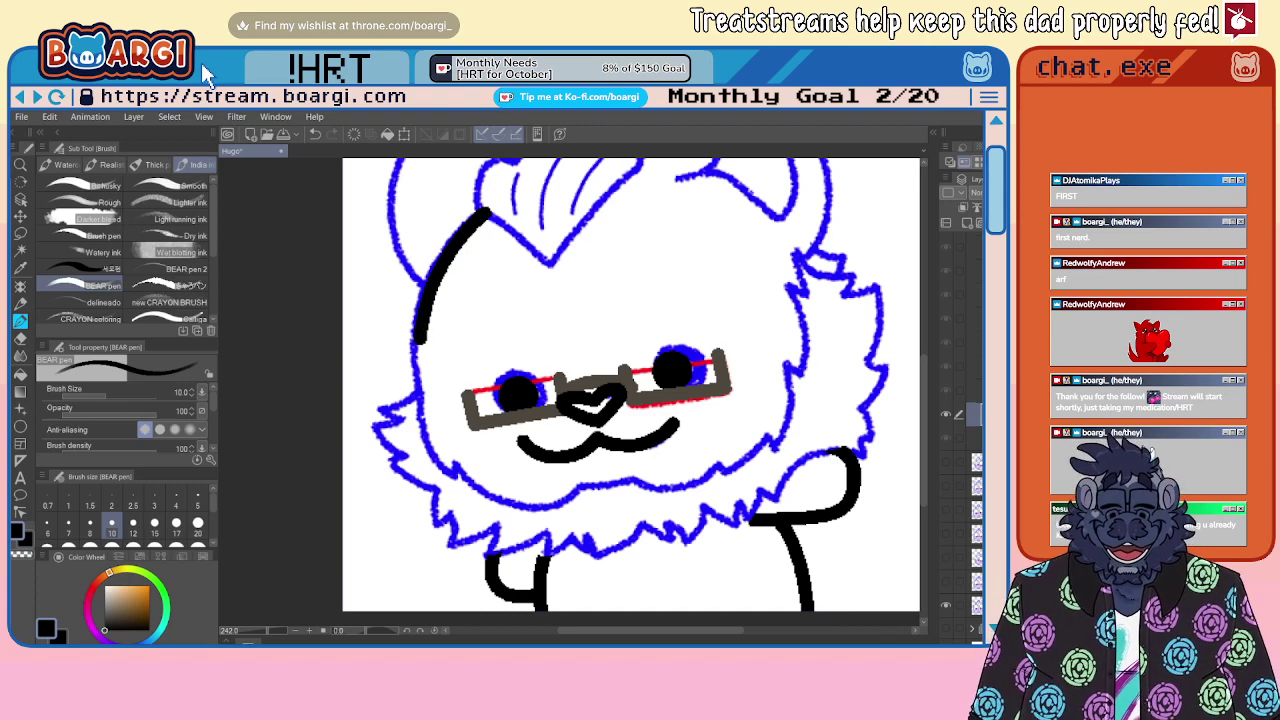
pyautogui.hotkey('ctrl', '-')
pyautogui.hotkey('ctrl', '-')
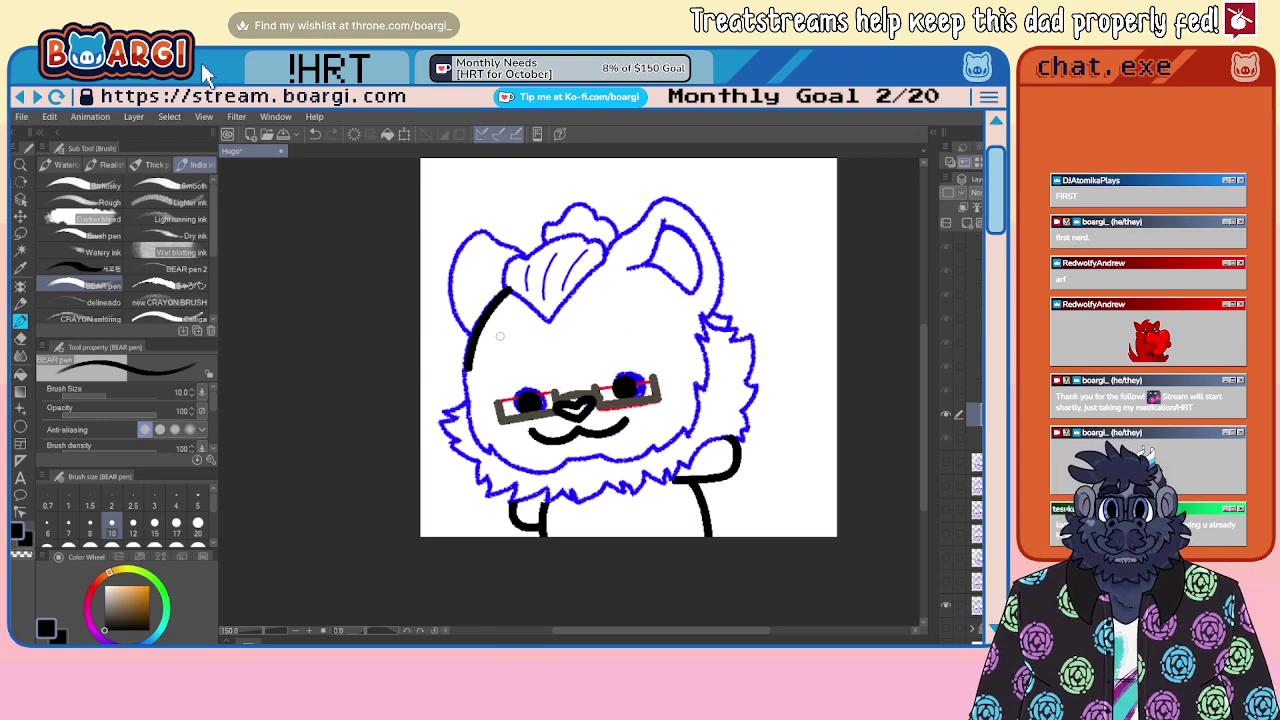
pyautogui.hotkey('ctrl', 'z')
pyautogui.scroll(-4, 507, 272)
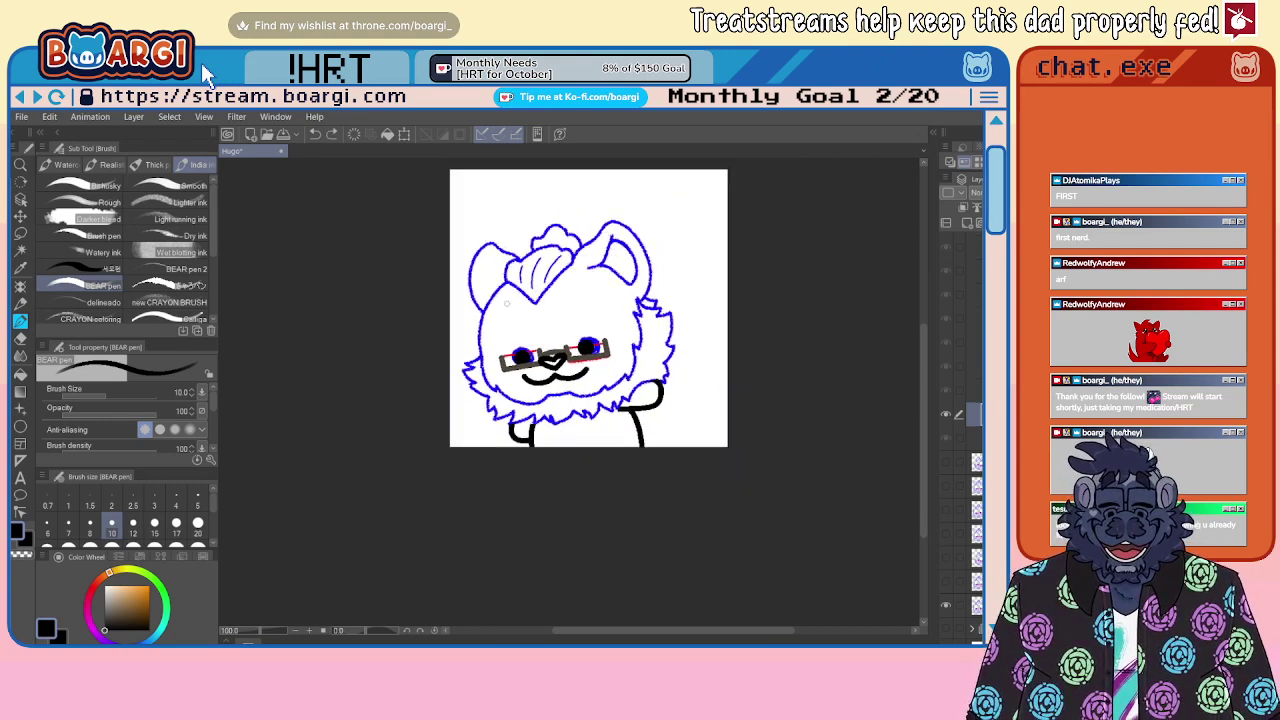
# Step: Ink the outer jagged fur on the raised-arm side in black, from below the ear down to the arm
pyautogui.scroll(5, 486, 360)
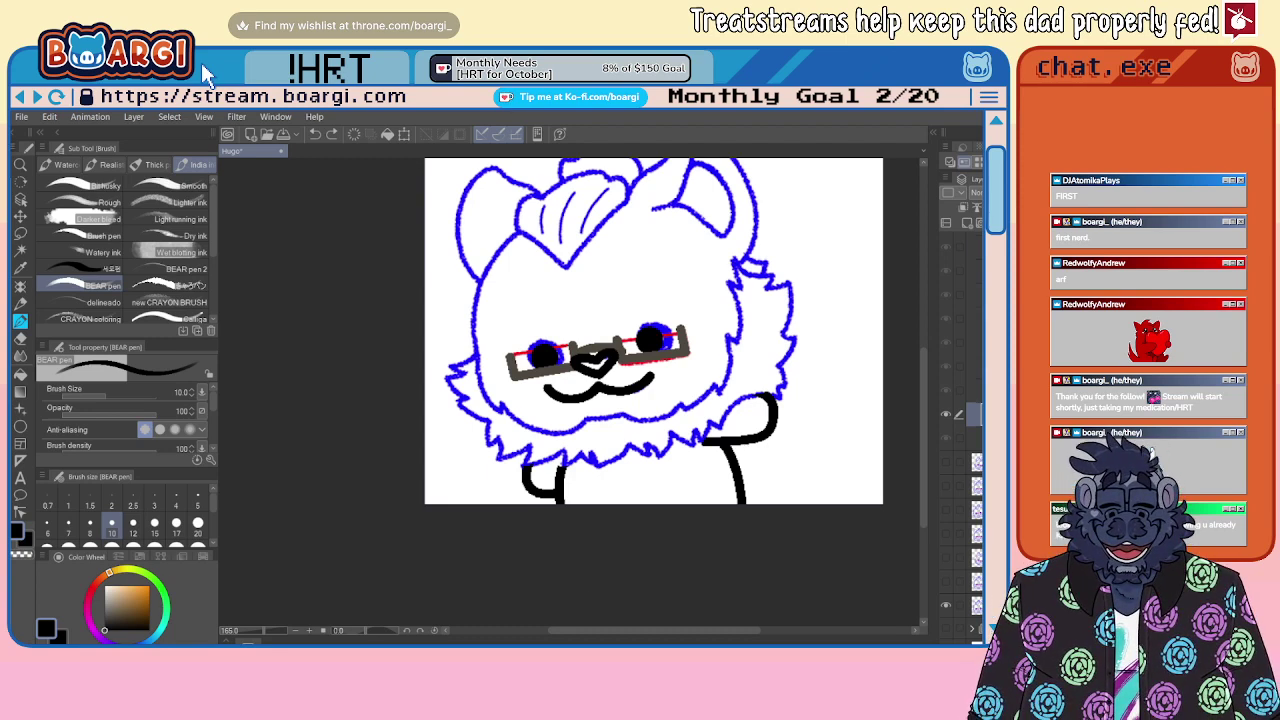
pyautogui.scroll(-1, 551, 336)
pyautogui.scroll(3, 551, 336)
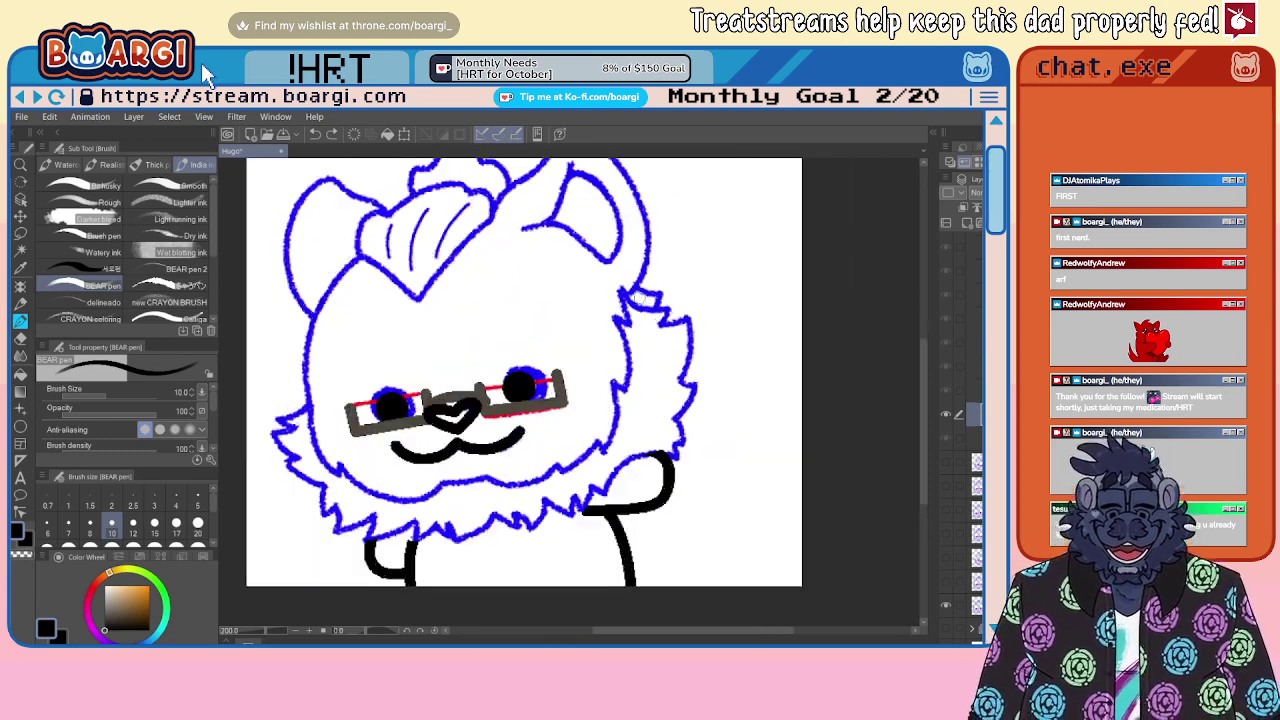
pyautogui.moveTo(614, 276)
pyautogui.mouseDown()
pyautogui.moveTo(651, 308)
pyautogui.moveTo(690, 312)
pyautogui.moveTo(677, 338)
pyautogui.moveTo(714, 325)
pyautogui.moveTo(708, 412)
pyautogui.mouseUp()
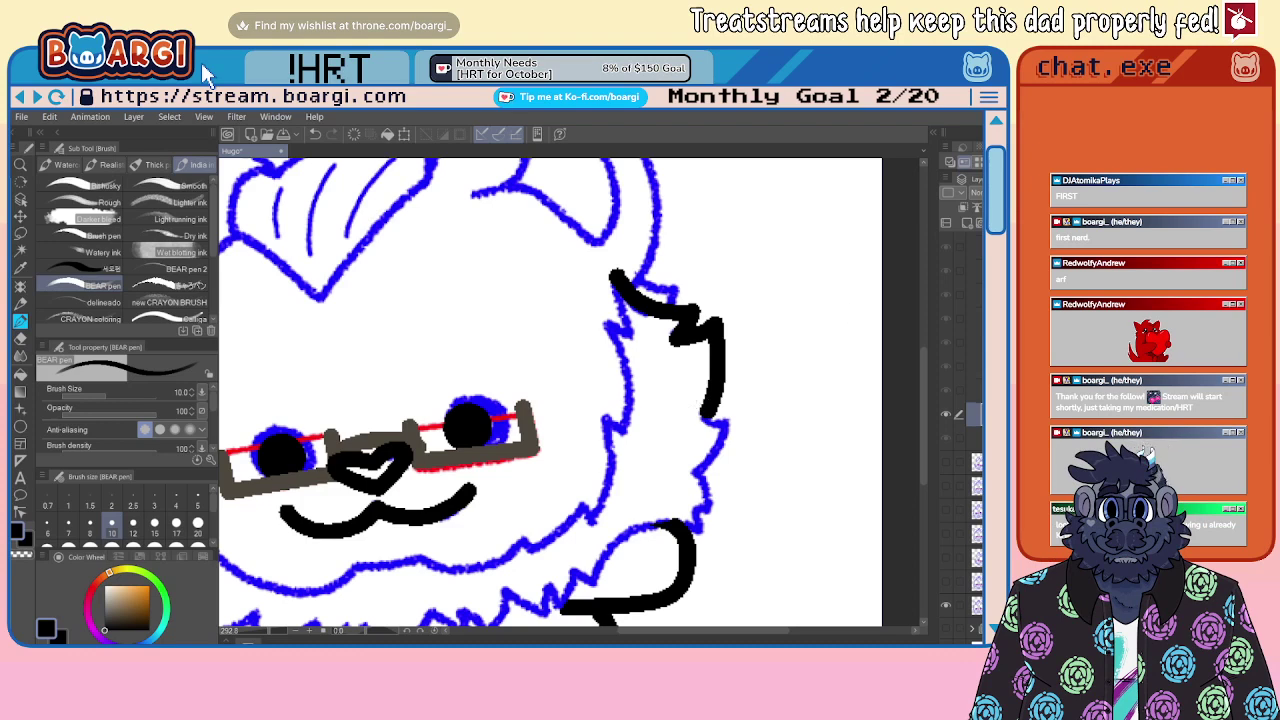
pyautogui.scroll(-3, 586, 329)
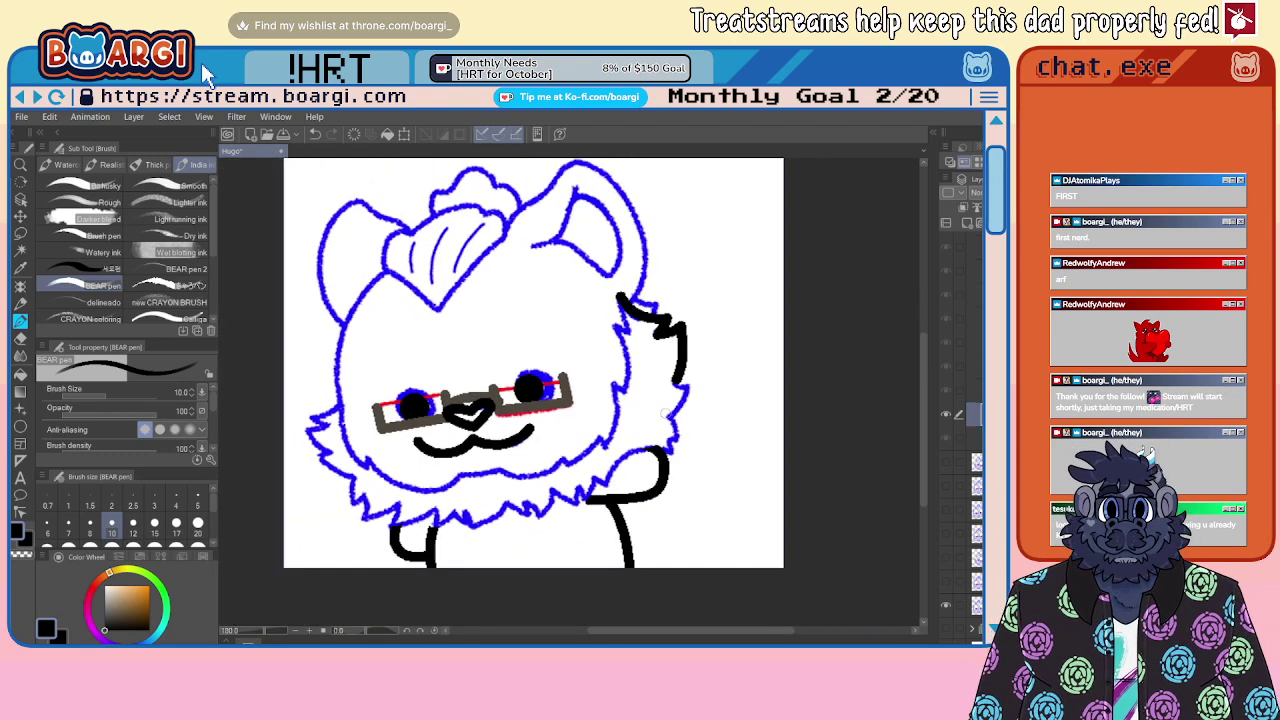
pyautogui.scroll(4, 680, 398)
pyautogui.moveTo(683, 326)
pyautogui.mouseDown()
pyautogui.moveTo(712, 330)
pyautogui.moveTo(672, 402)
pyautogui.moveTo(691, 455)
pyautogui.moveTo(672, 472)
pyautogui.moveTo(610, 470)
pyautogui.moveTo(545, 505)
pyautogui.moveTo(530, 530)
pyautogui.mouseUp()
pyautogui.scroll(-3, 530, 530)
# Step: Ink the jagged fur edge below the chin in black, from the raised arm across to the body's other side
pyautogui.scroll(4, 522, 490)
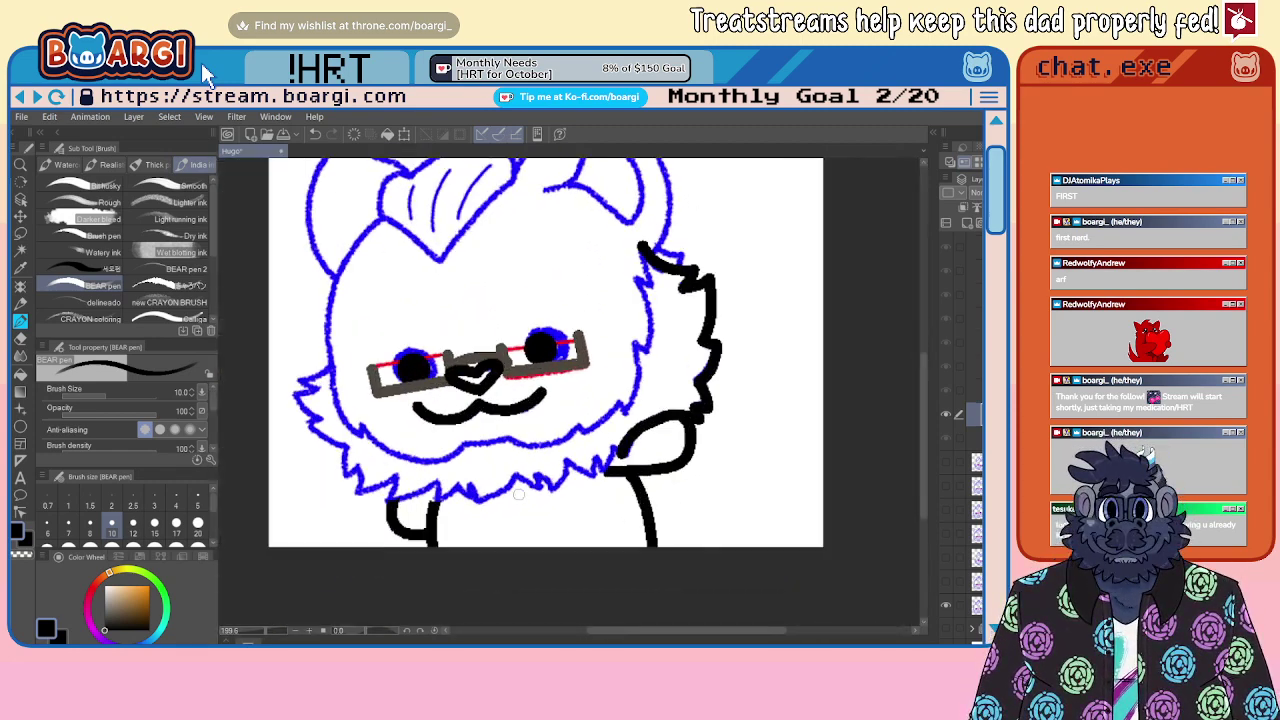
pyautogui.moveTo(512, 452)
pyautogui.mouseDown()
pyautogui.moveTo(556, 485)
pyautogui.moveTo(556, 451)
pyautogui.moveTo(586, 483)
pyautogui.moveTo(613, 423)
pyautogui.moveTo(654, 457)
pyautogui.moveTo(664, 432)
pyautogui.moveTo(685, 445)
pyautogui.moveTo(718, 400)
pyautogui.mouseUp()
pyautogui.scroll(-3, 718, 400)
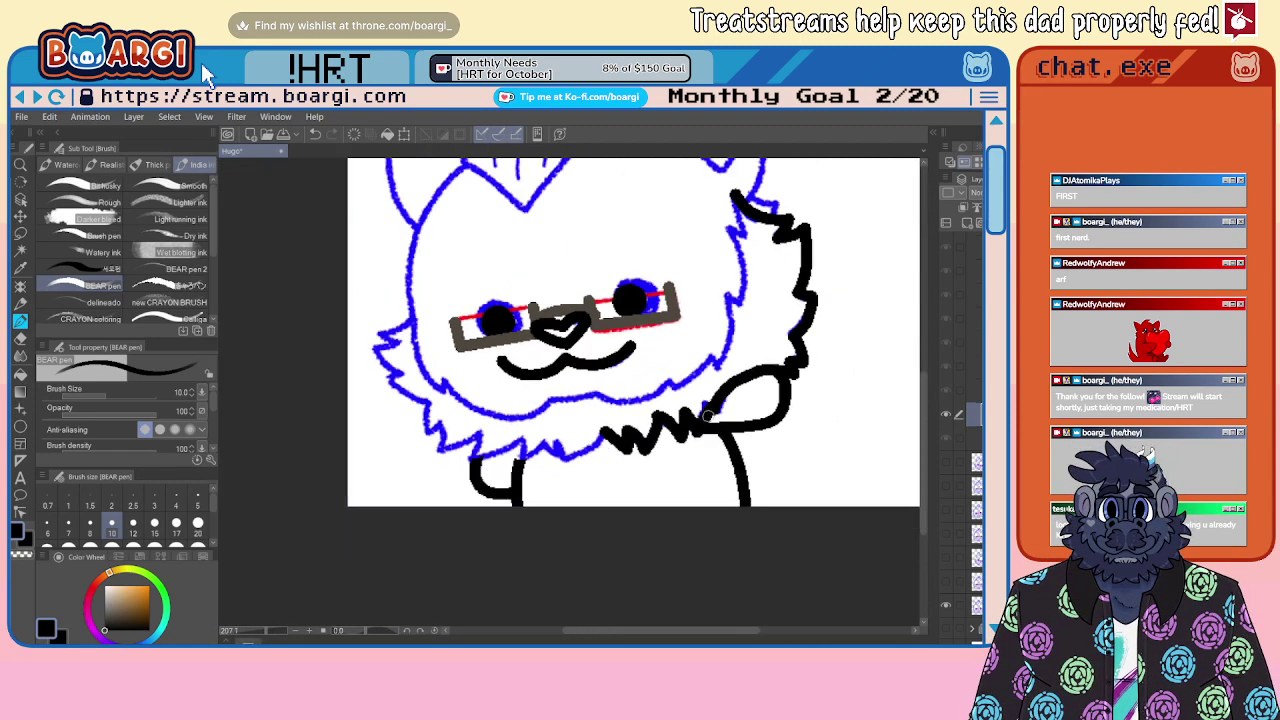
pyautogui.scroll(4, 492, 447)
pyautogui.moveTo(492, 428)
pyautogui.mouseDown()
pyautogui.moveTo(472, 486)
pyautogui.moveTo(548, 462)
pyautogui.moveTo(562, 440)
pyautogui.moveTo(565, 482)
pyautogui.moveTo(652, 416)
pyautogui.mouseUp()
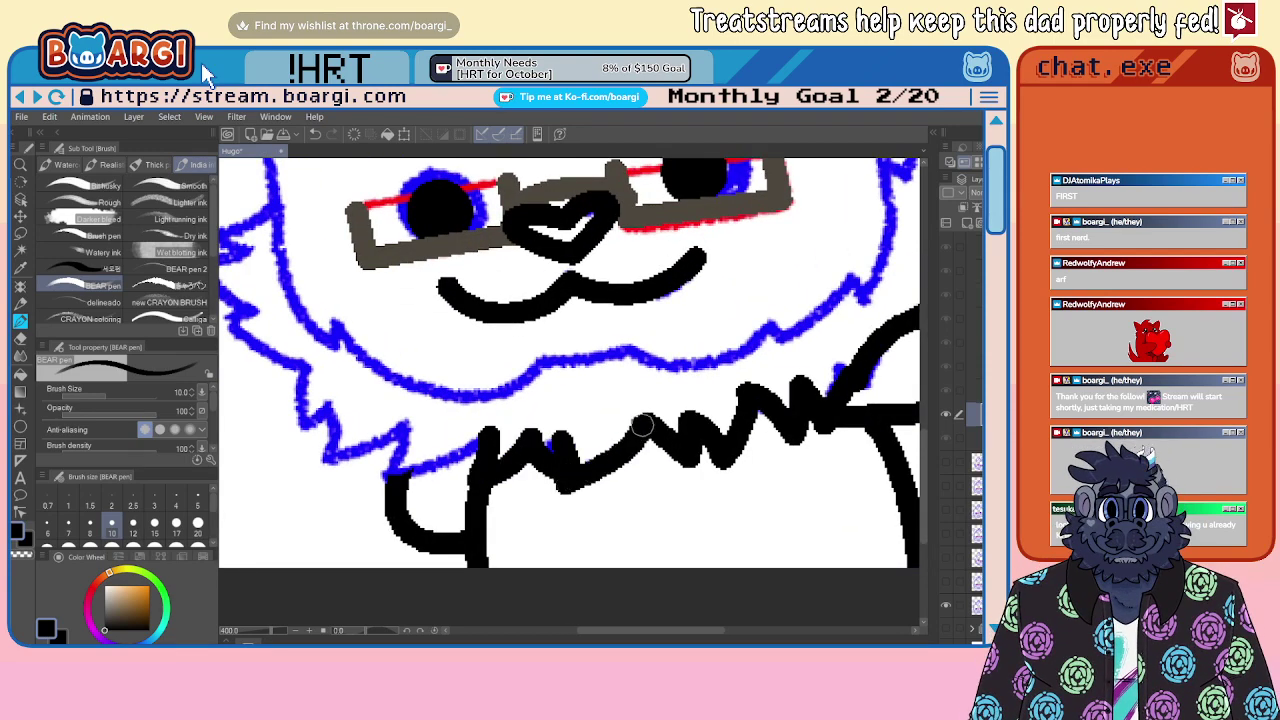
pyautogui.scroll(-4, 652, 416)
# Step: Compare with the previous frame, then ink the jagged fur of the opposite cheek down to the chin fur in black
pyautogui.scroll(3, 484, 370)
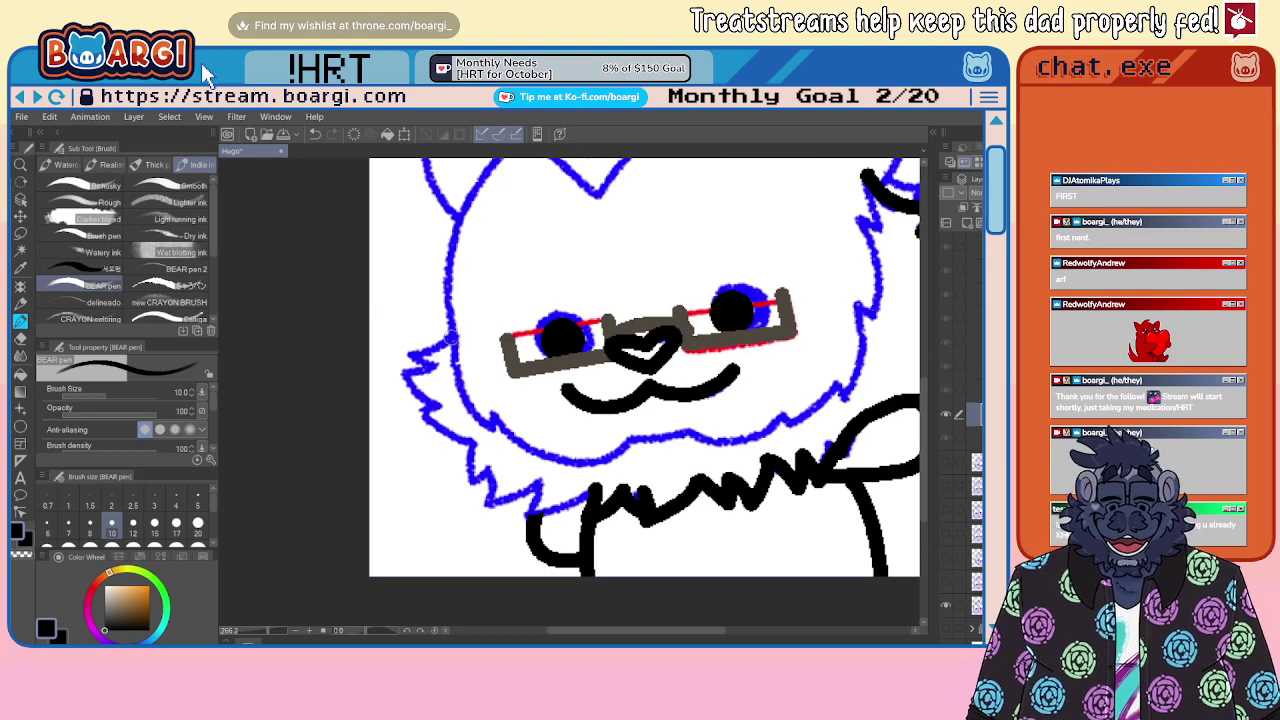
pyautogui.press('Left')
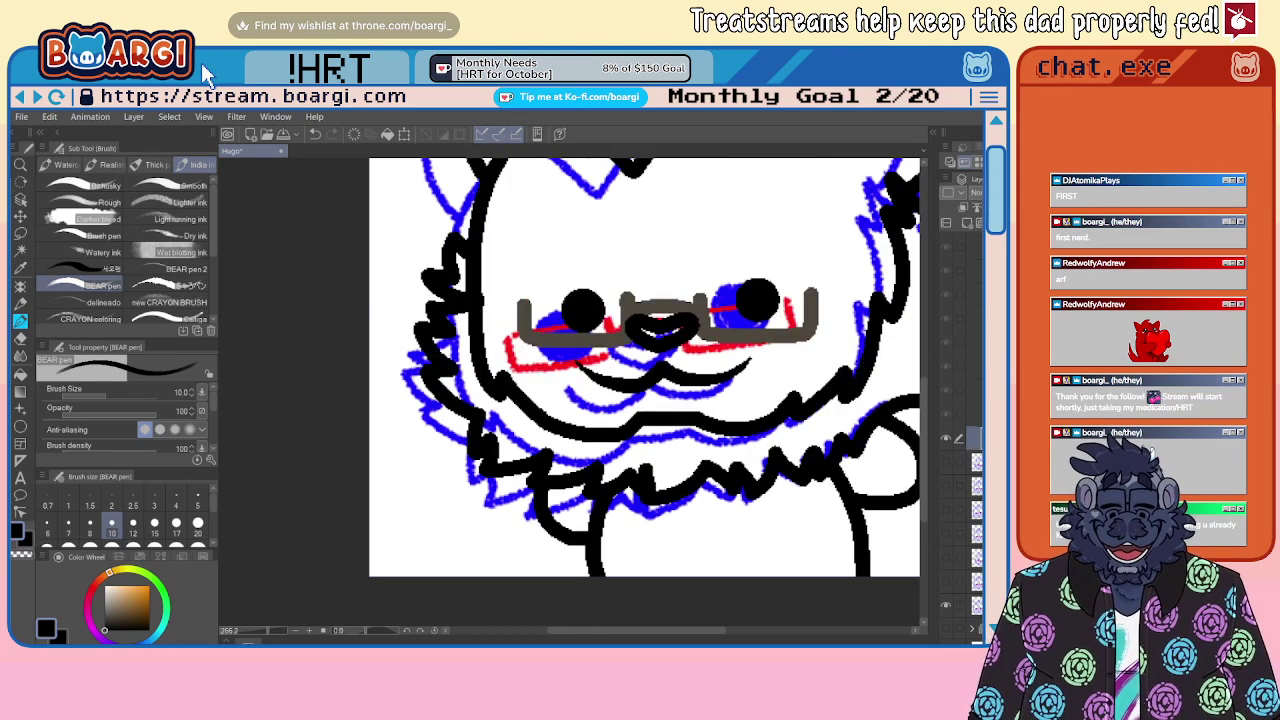
pyautogui.press('Right')
pyautogui.moveTo(449, 307)
pyautogui.mouseDown()
pyautogui.moveTo(421, 284)
pyautogui.moveTo(434, 329)
pyautogui.moveTo(424, 277)
pyautogui.moveTo(441, 326)
pyautogui.moveTo(424, 325)
pyautogui.moveTo(436, 341)
pyautogui.moveTo(453, 336)
pyautogui.moveTo(413, 357)
pyautogui.moveTo(434, 373)
pyautogui.moveTo(405, 380)
pyautogui.moveTo(443, 408)
pyautogui.moveTo(419, 414)
pyautogui.moveTo(471, 442)
pyautogui.moveTo(485, 505)
pyautogui.moveTo(550, 483)
pyautogui.moveTo(488, 469)
pyautogui.moveTo(480, 505)
pyautogui.moveTo(540, 483)
pyautogui.moveTo(528, 512)
pyautogui.moveTo(595, 488)
pyautogui.mouseUp()
pyautogui.hotkey('ctrl', 'z')
pyautogui.scroll(-8, 567, 481)
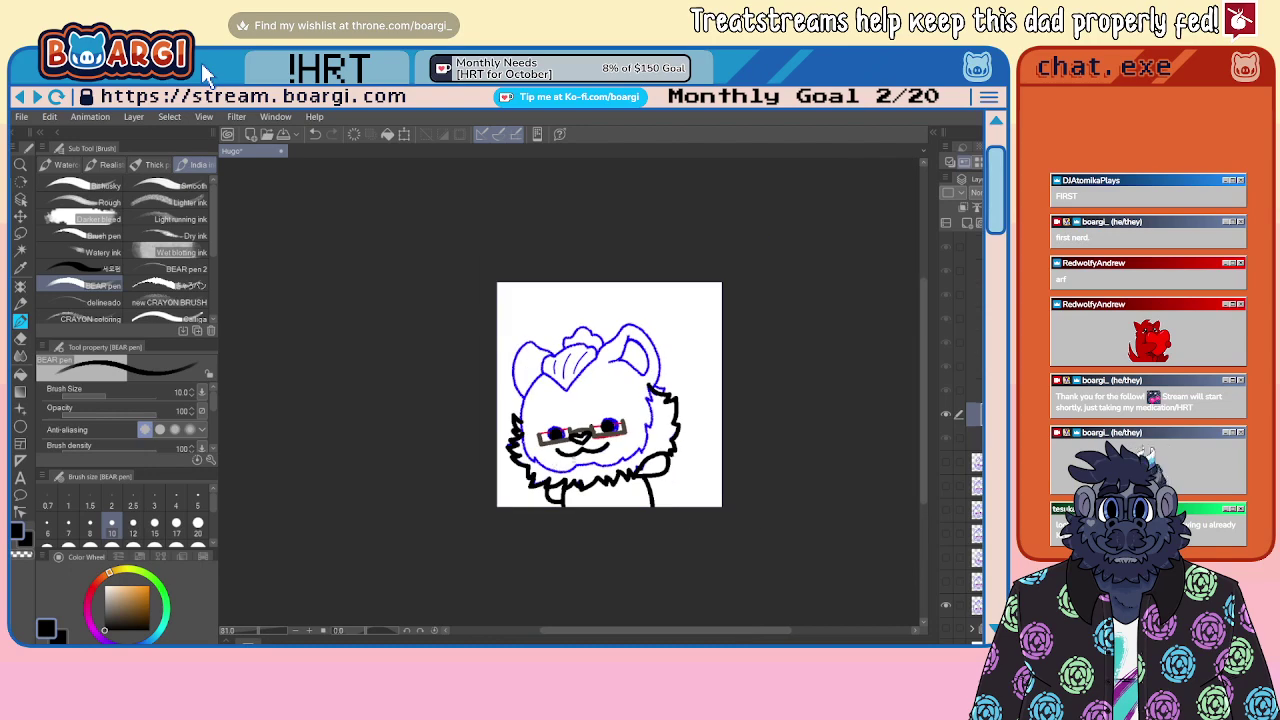
pyautogui.scroll(6, 552, 472)
pyautogui.scroll(2, 644, 367)
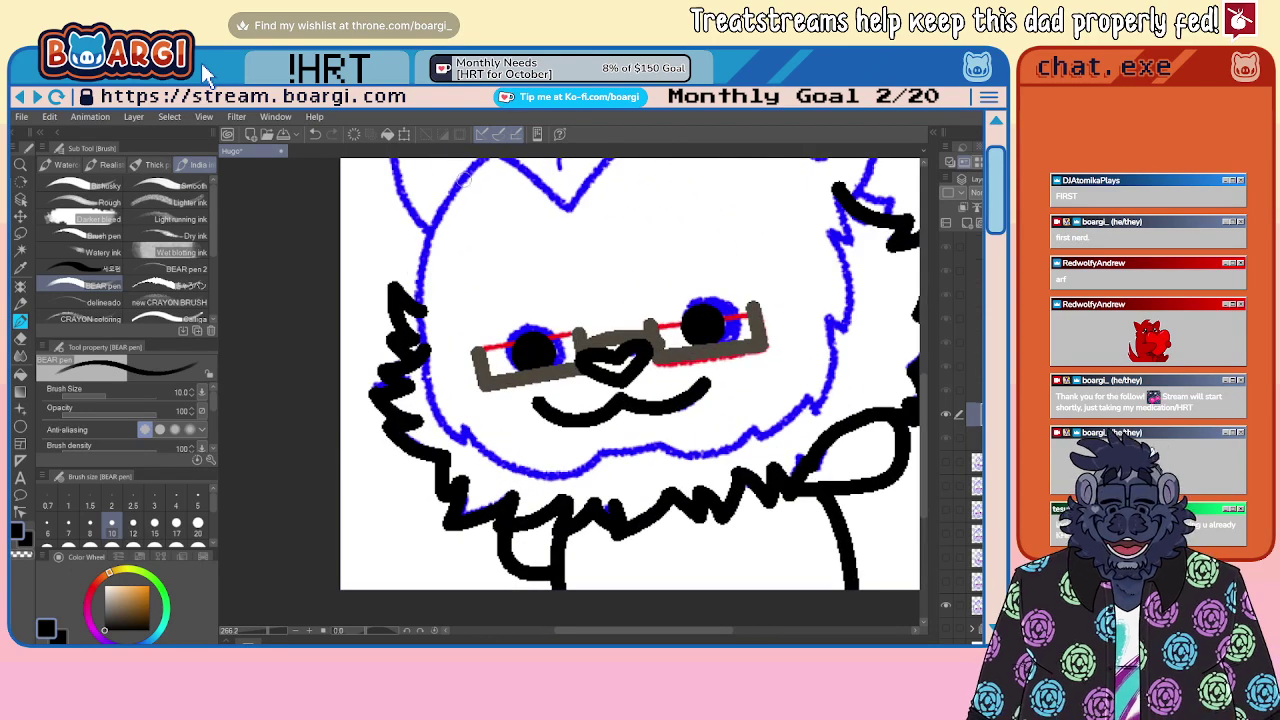
# Step: Ink the side of the head in black, curving from the hair tuft down to the cheek fur
pyautogui.scroll(-2, 644, 367)
pyautogui.scroll(2, 644, 367)
pyautogui.moveTo(488, 185)
pyautogui.mouseDown()
pyautogui.moveTo(425, 299)
pyautogui.moveTo(422, 361)
pyautogui.moveTo(456, 444)
pyautogui.mouseUp()
pyautogui.hotkey('ctrl', 'z')
pyautogui.moveTo(485, 182)
pyautogui.mouseDown()
pyautogui.moveTo(428, 272)
pyautogui.moveTo(427, 358)
pyautogui.mouseUp()
pyautogui.click(20, 339)
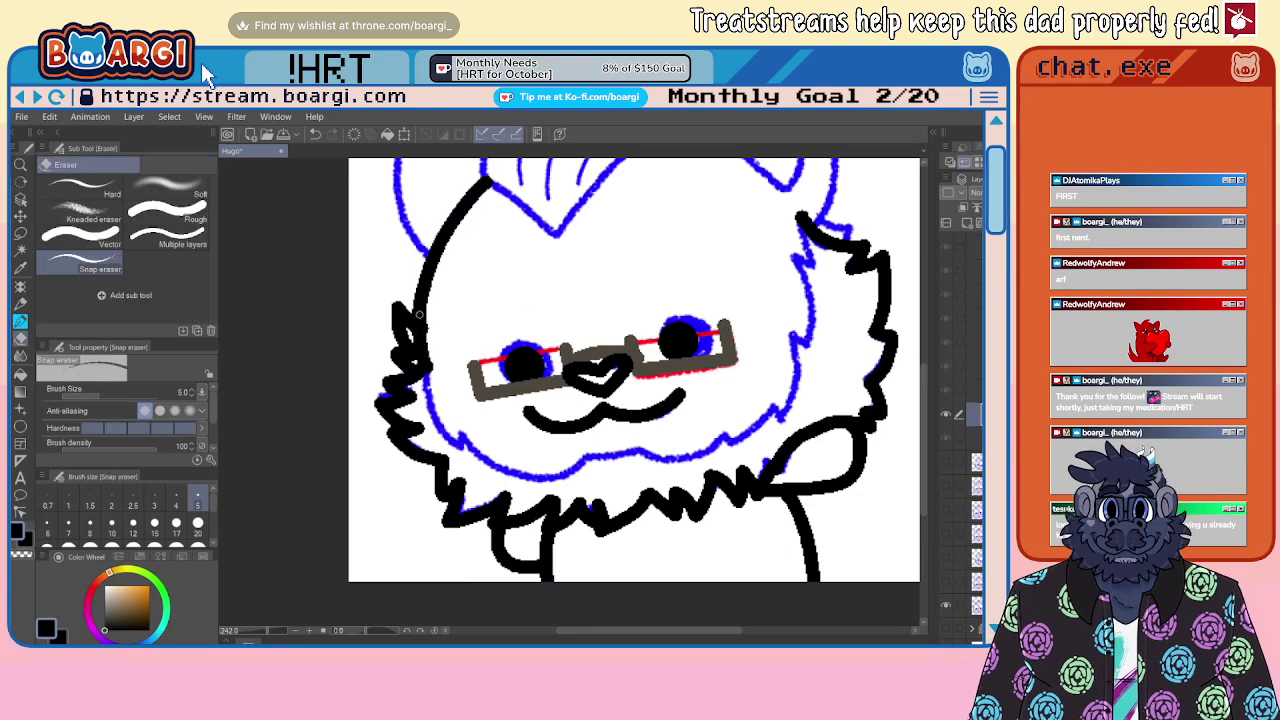
pyautogui.scroll(4, 485, 323)
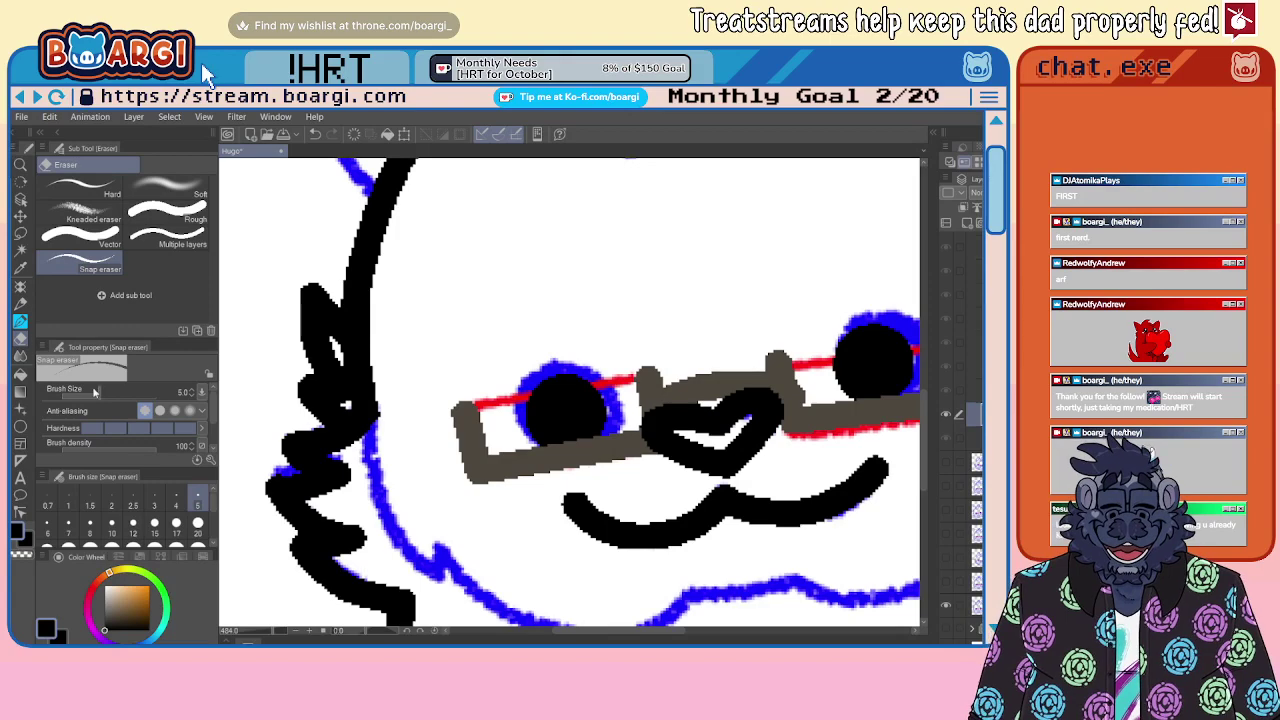
pyautogui.click(21, 321)
# Step: Continue the black face outline down from the head curve, through the cheek notch and along the wavy chin line
pyautogui.scroll(-1, 486, 458)
pyautogui.moveTo(486, 458); pyautogui.dragTo(470, 332)
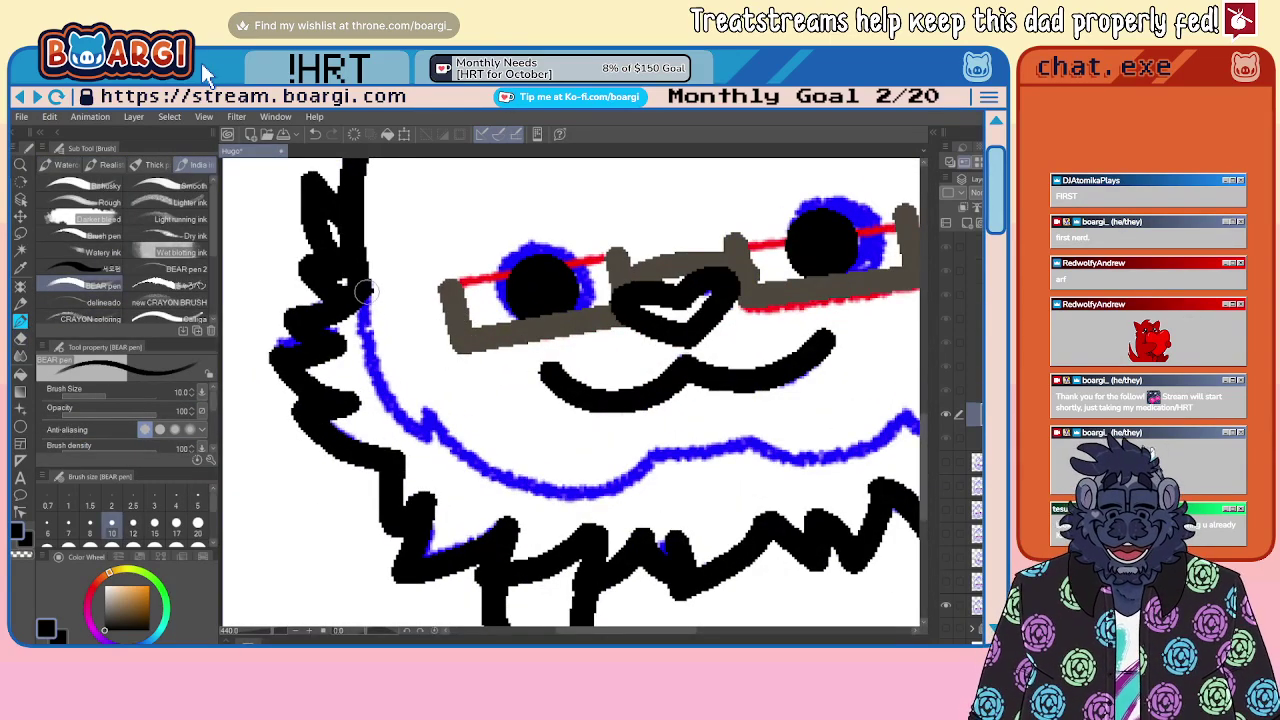
pyautogui.moveTo(360, 288); pyautogui.dragTo(376, 363)
pyautogui.hotkey('ctrl', 'z')
pyautogui.moveTo(357, 276)
pyautogui.mouseDown()
pyautogui.moveTo(375, 365)
pyautogui.moveTo(420, 433)
pyautogui.moveTo(425, 403)
pyautogui.moveTo(479, 459)
pyautogui.moveTo(537, 482)
pyautogui.moveTo(595, 493)
pyautogui.moveTo(637, 481)
pyautogui.moveTo(657, 449)
pyautogui.moveTo(735, 425)
pyautogui.moveTo(800, 458)
pyautogui.mouseUp()
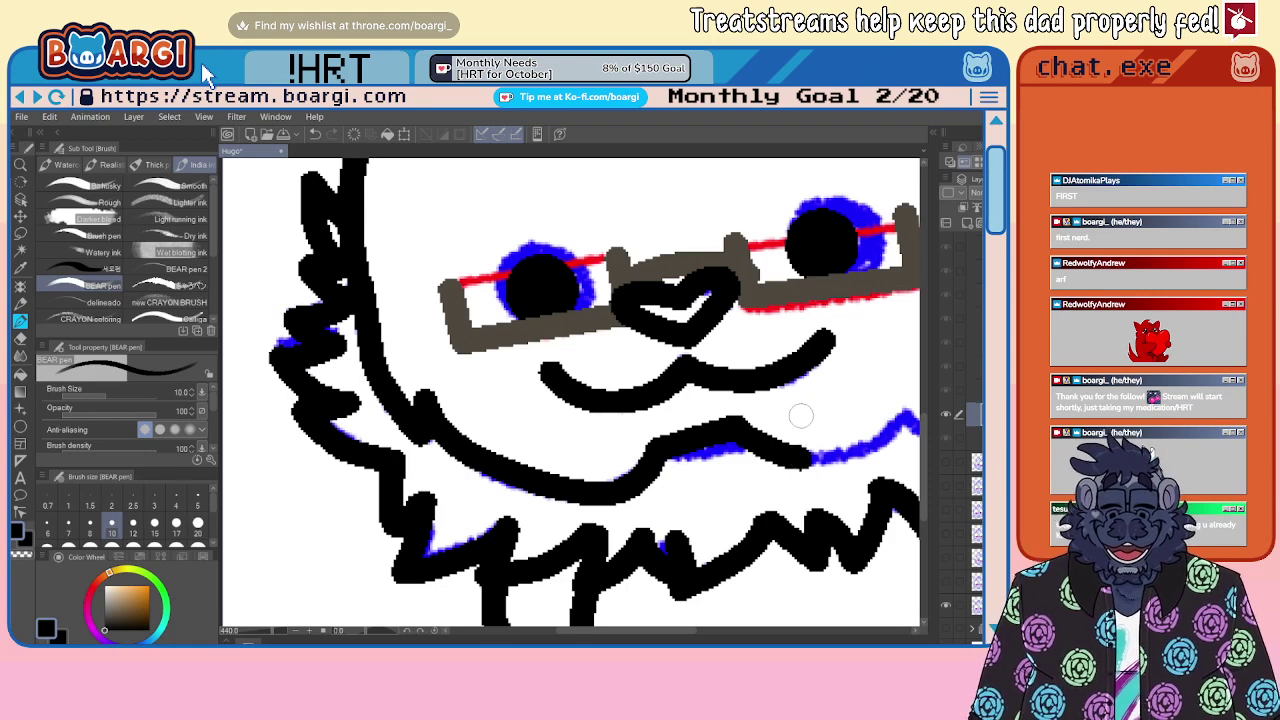
# Step: Extend the black chin line over the blue sketch toward the cheek on the raised-arm side
pyautogui.scroll(-9, 597, 366)
pyautogui.scroll(4, 715, 367)
pyautogui.scroll(3, 708, 373)
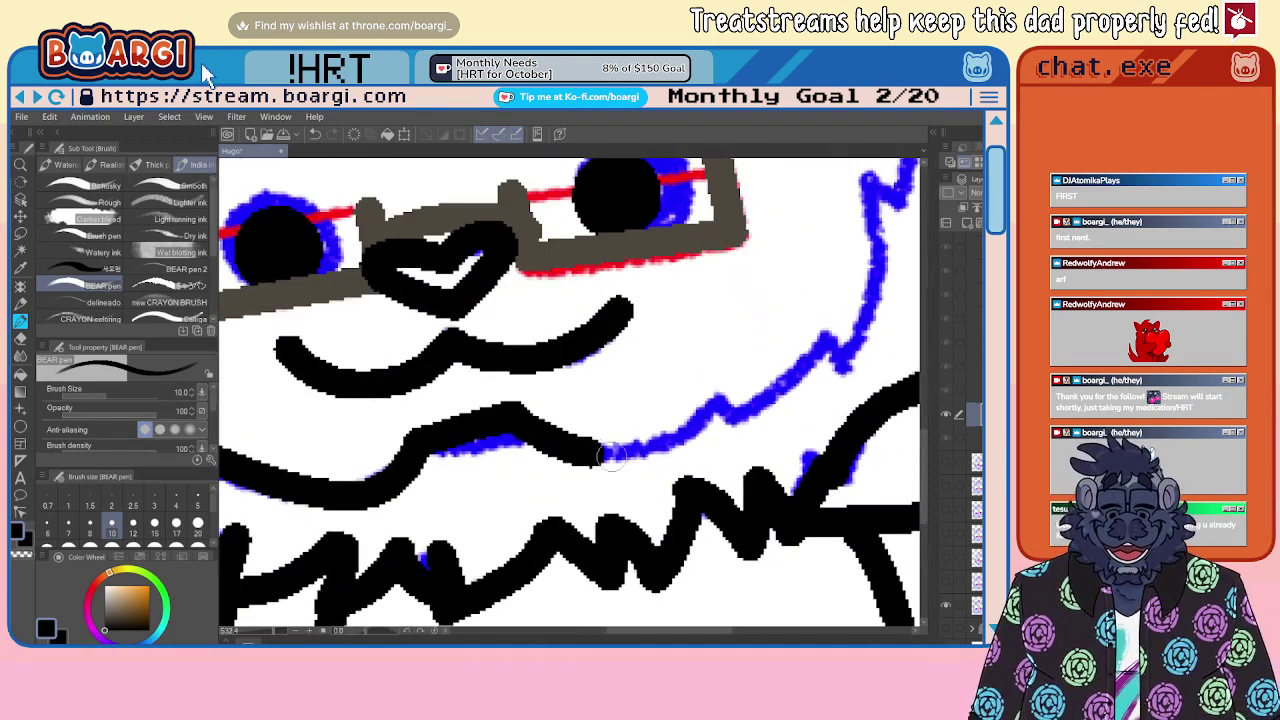
pyautogui.moveTo(586, 450)
pyautogui.mouseDown()
pyautogui.moveTo(666, 434)
pyautogui.moveTo(710, 394)
pyautogui.moveTo(722, 417)
pyautogui.moveTo(808, 335)
pyautogui.moveTo(823, 363)
pyautogui.mouseUp()
pyautogui.scroll(-12, 680, 362)
# Step: Ink the inner cheek outline on the raised-arm side in black, joining the chin line to the fur's upper tip
pyautogui.scroll(4, 748, 332)
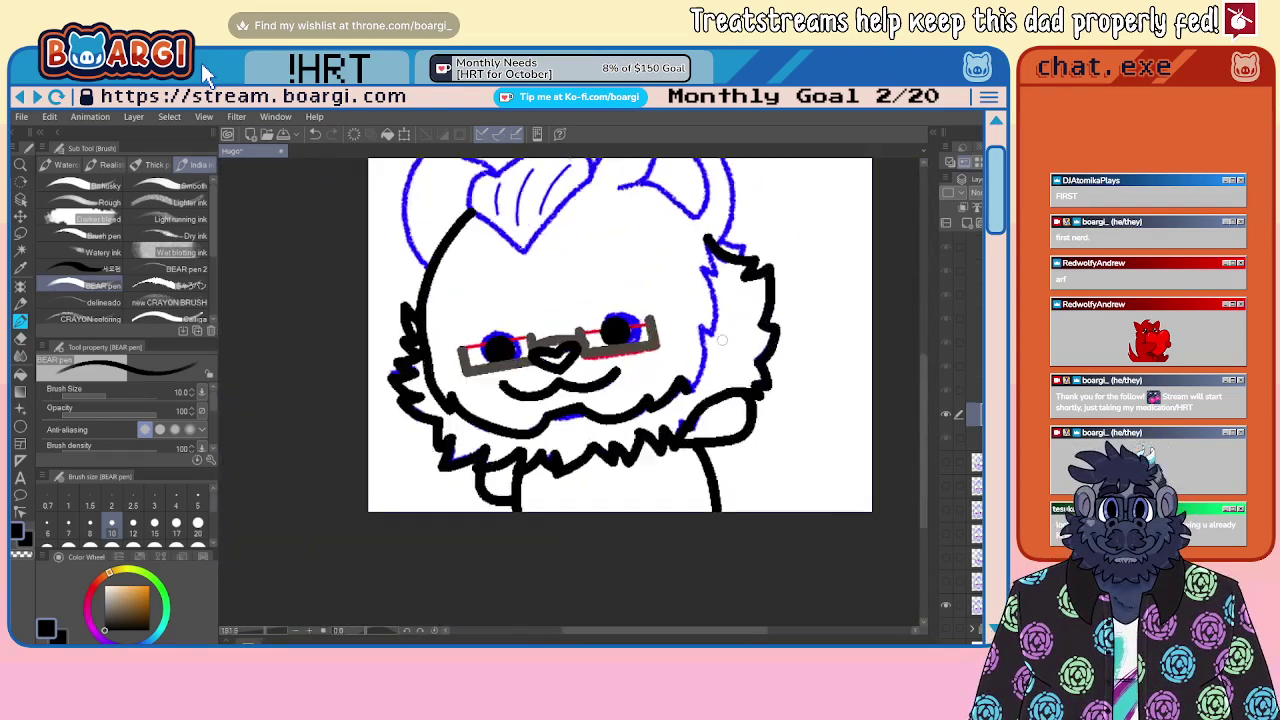
pyautogui.moveTo(682, 402); pyautogui.dragTo(698, 315)
pyautogui.scroll(3, 697, 318)
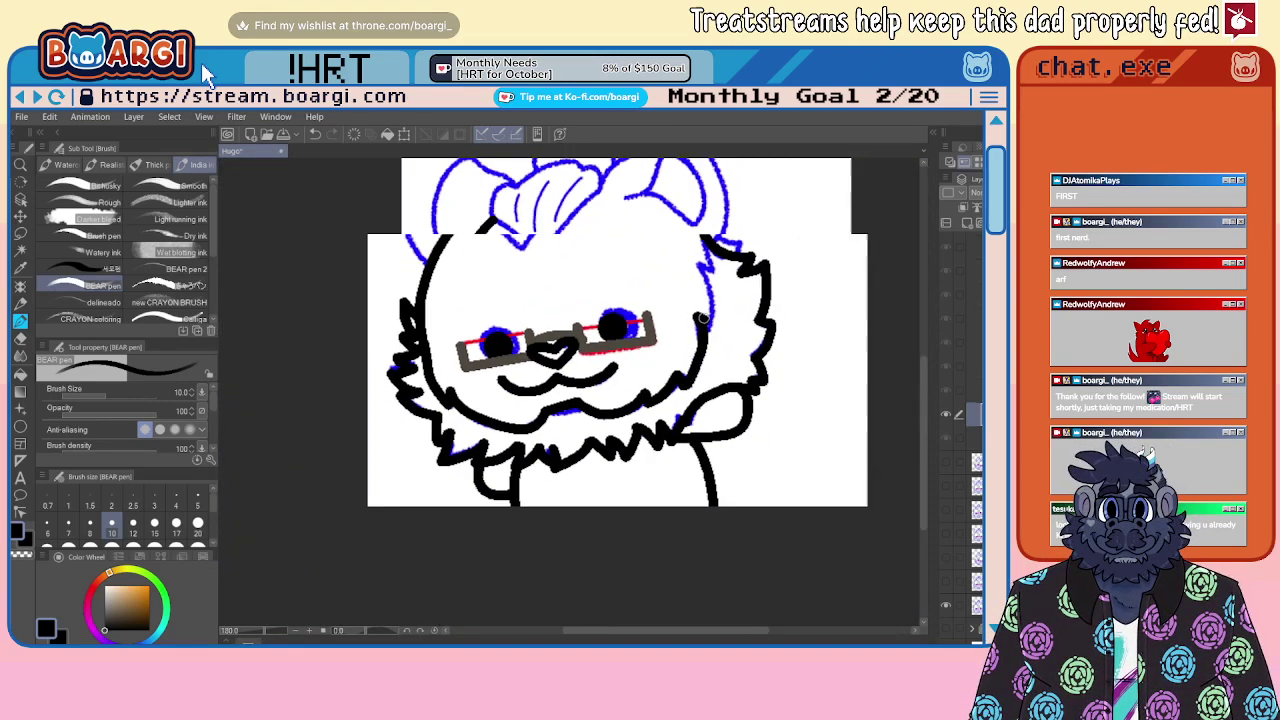
pyautogui.moveTo(666, 415)
pyautogui.mouseDown()
pyautogui.moveTo(699, 347)
pyautogui.moveTo(714, 286)
pyautogui.mouseUp()
pyautogui.scroll(-5, 709, 291)
pyautogui.scroll(2, 716, 236)
pyautogui.scroll(2, 706, 234)
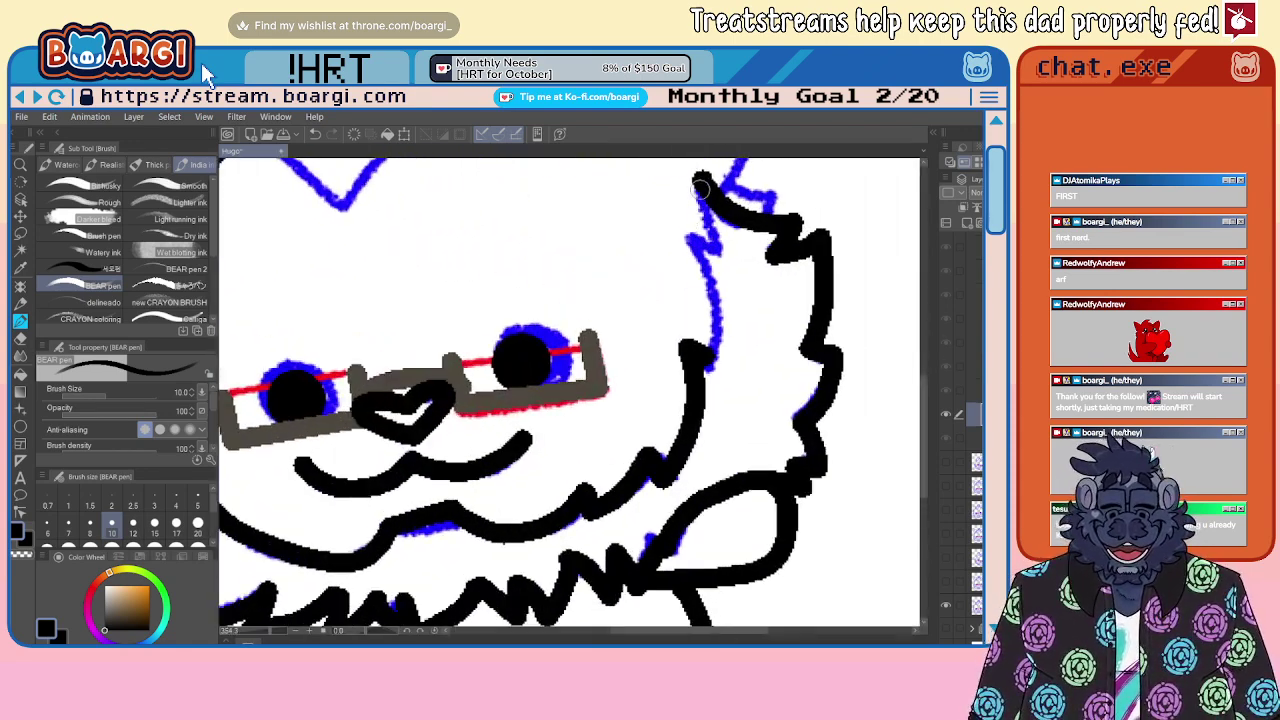
pyautogui.moveTo(700, 185)
pyautogui.mouseDown()
pyautogui.moveTo(722, 250)
pyautogui.moveTo(698, 246)
pyautogui.moveTo(714, 294)
pyautogui.moveTo(706, 366)
pyautogui.mouseUp()
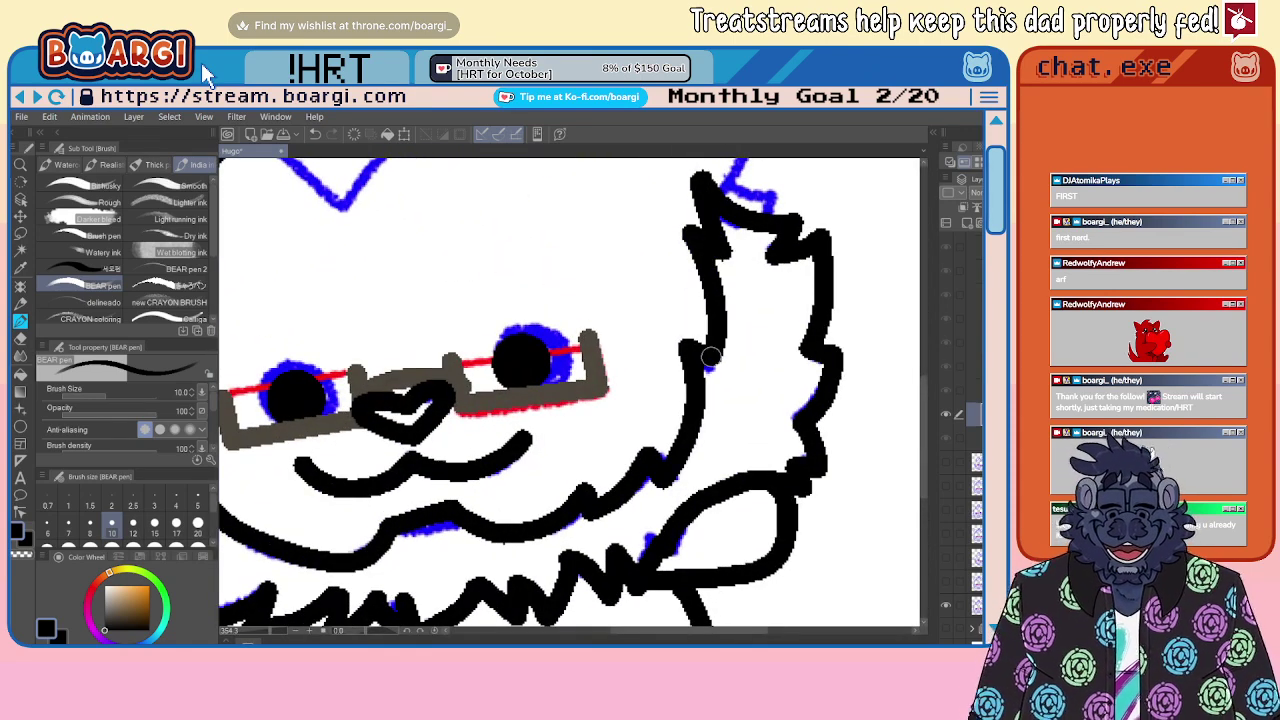
pyautogui.scroll(-5, 712, 360)
# Step: Ink the ear above the raised arm in black, including its outer contour, inner ear shape and fur tuft below
pyautogui.scroll(2, 730, 264)
pyautogui.scroll(4, 730, 264)
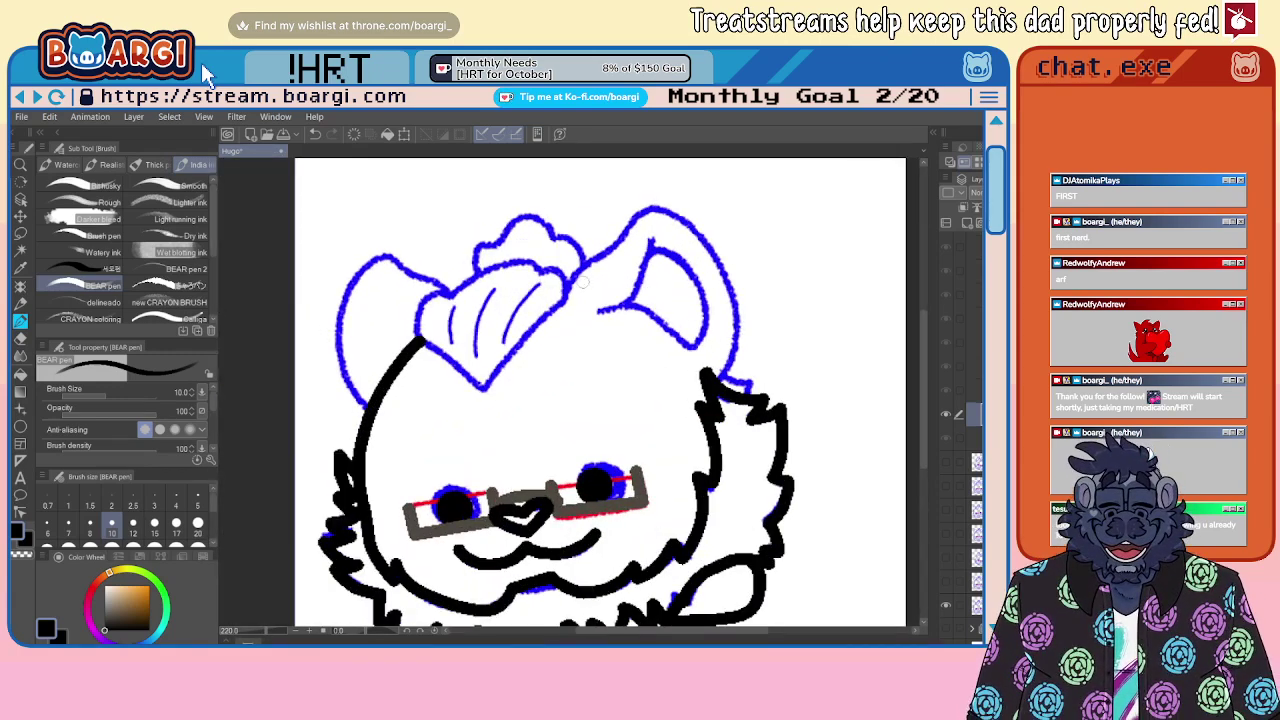
pyautogui.moveTo(558, 316)
pyautogui.mouseDown()
pyautogui.moveTo(591, 256)
pyautogui.moveTo(671, 188)
pyautogui.moveTo(699, 187)
pyautogui.moveTo(730, 205)
pyautogui.moveTo(774, 271)
pyautogui.moveTo(790, 371)
pyautogui.moveTo(777, 403)
pyautogui.moveTo(803, 430)
pyautogui.mouseUp()
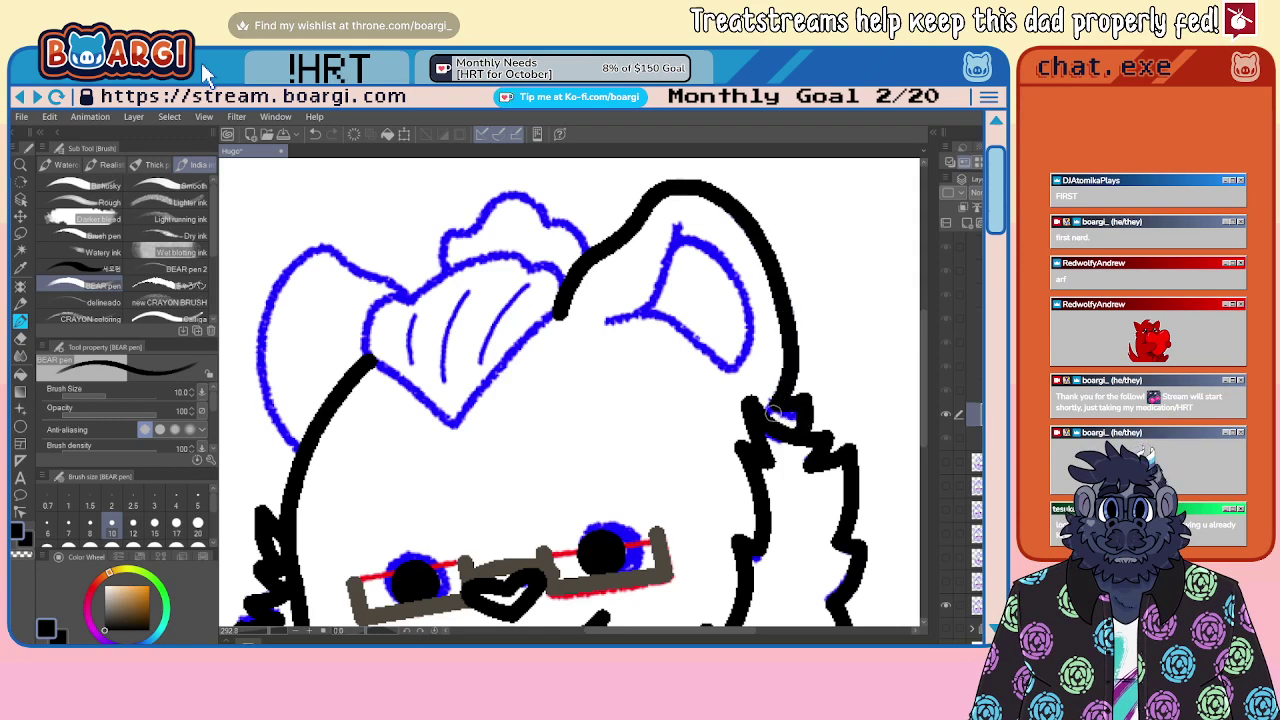
pyautogui.moveTo(605, 318)
pyautogui.mouseDown()
pyautogui.moveTo(628, 316)
pyautogui.moveTo(690, 210)
pyautogui.moveTo(678, 238)
pyautogui.moveTo(740, 262)
pyautogui.moveTo(752, 350)
pyautogui.moveTo(716, 374)
pyautogui.moveTo(680, 322)
pyautogui.moveTo(648, 309)
pyautogui.mouseUp()
pyautogui.scroll(-7, 631, 351)
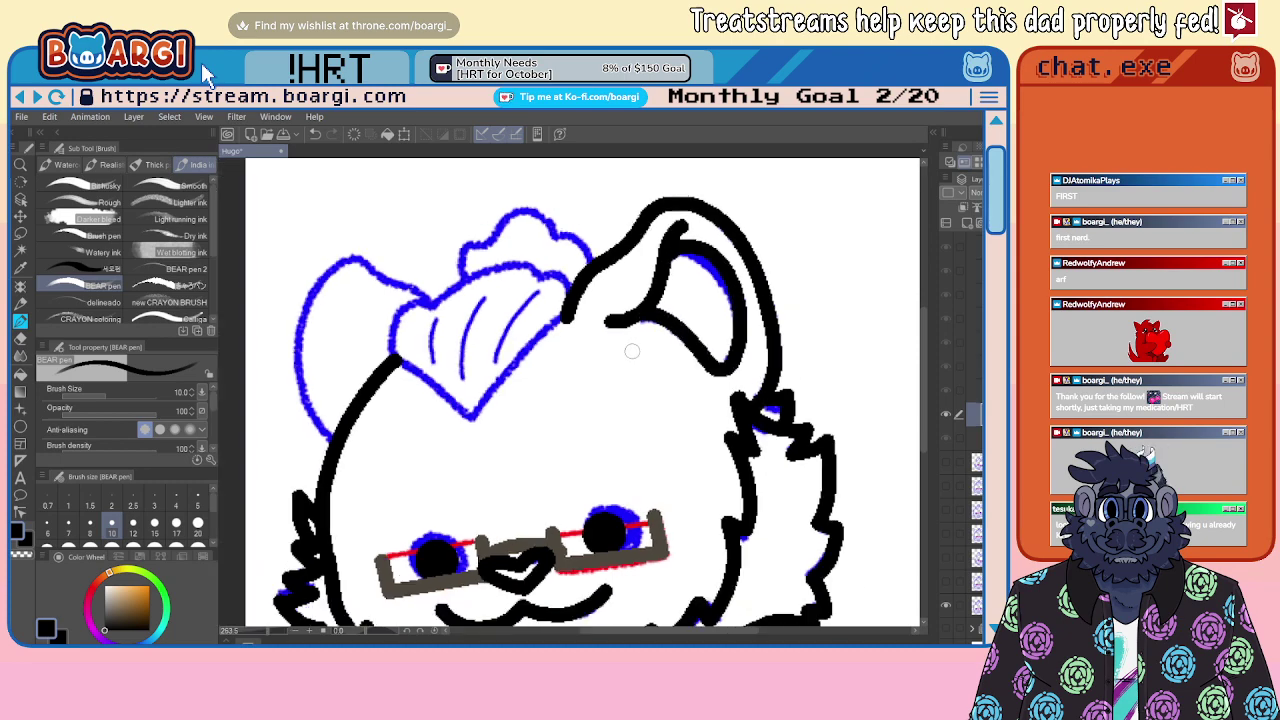
# Step: Ink the outline of the front hair tuft in black, from its pointed tip on the forehead around its wavy top
pyautogui.scroll(3, 558, 332)
pyautogui.scroll(3, 572, 335)
pyautogui.moveTo(572, 330)
pyautogui.mouseDown()
pyautogui.moveTo(523, 330)
pyautogui.moveTo(521, 364)
pyautogui.moveTo(618, 458)
pyautogui.moveTo(722, 343)
pyautogui.mouseUp()
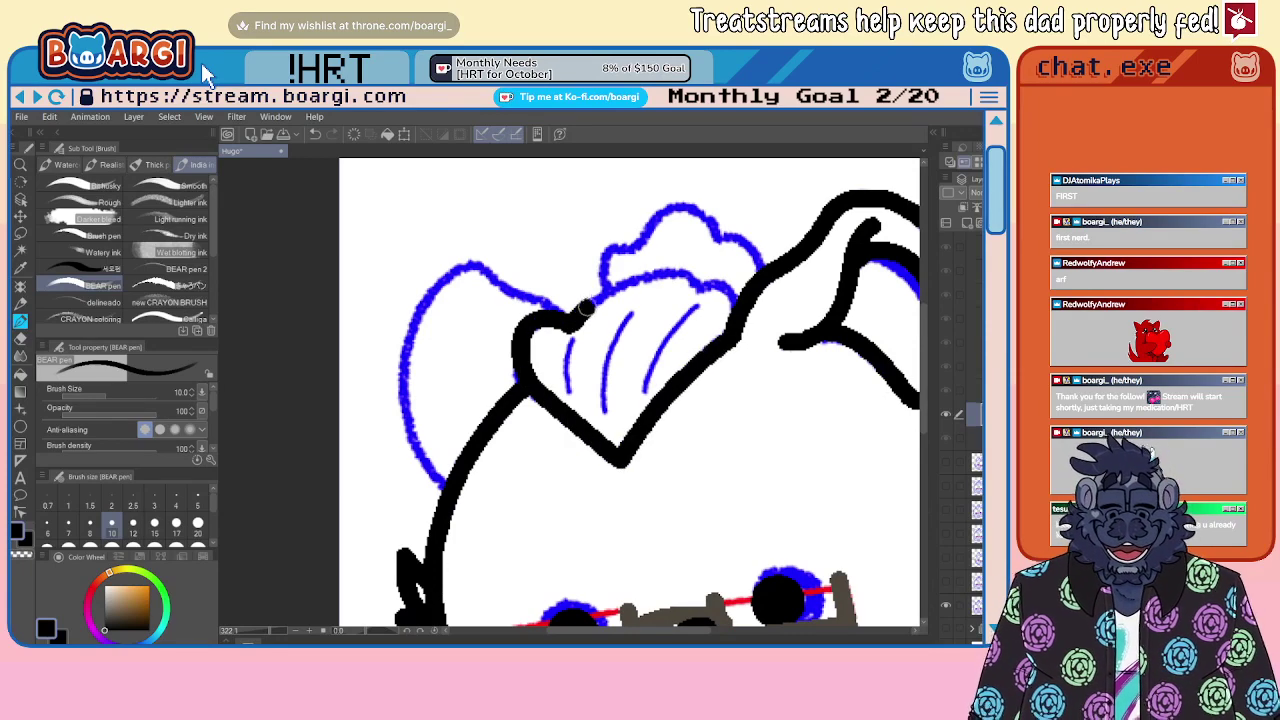
pyautogui.moveTo(568, 328)
pyautogui.mouseDown()
pyautogui.moveTo(623, 280)
pyautogui.moveTo(678, 273)
pyautogui.moveTo(741, 300)
pyautogui.moveTo(691, 283)
pyautogui.moveTo(738, 282)
pyautogui.moveTo(760, 310)
pyautogui.mouseUp()
pyautogui.scroll(2, 696, 284)
pyautogui.hotkey('ctrl', 'z')
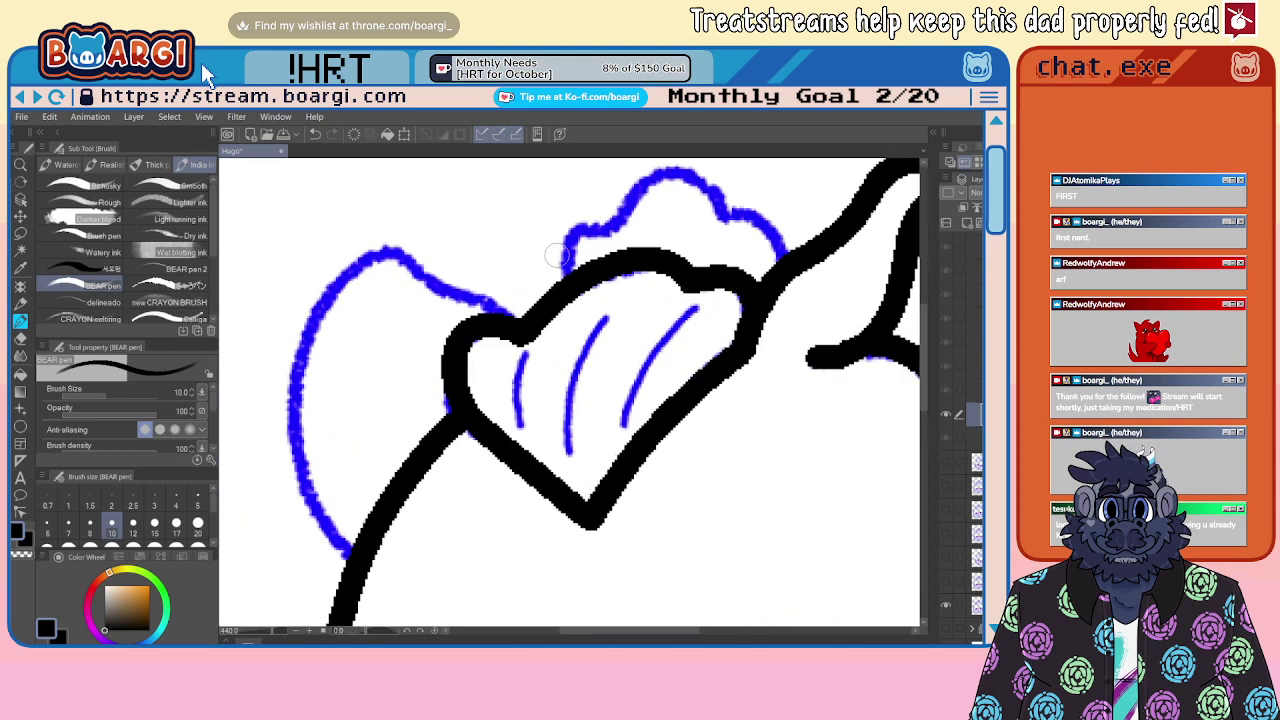
# Step: Ink the scalloped outline of the hair puff behind the front tuft in black
pyautogui.moveTo(566, 282)
pyautogui.mouseDown()
pyautogui.moveTo(587, 227)
pyautogui.moveTo(618, 228)
pyautogui.moveTo(643, 194)
pyautogui.moveTo(693, 187)
pyautogui.moveTo(779, 265)
pyautogui.mouseUp()
pyautogui.scroll(-3, 779, 265)
pyautogui.scroll(2, 779, 265)
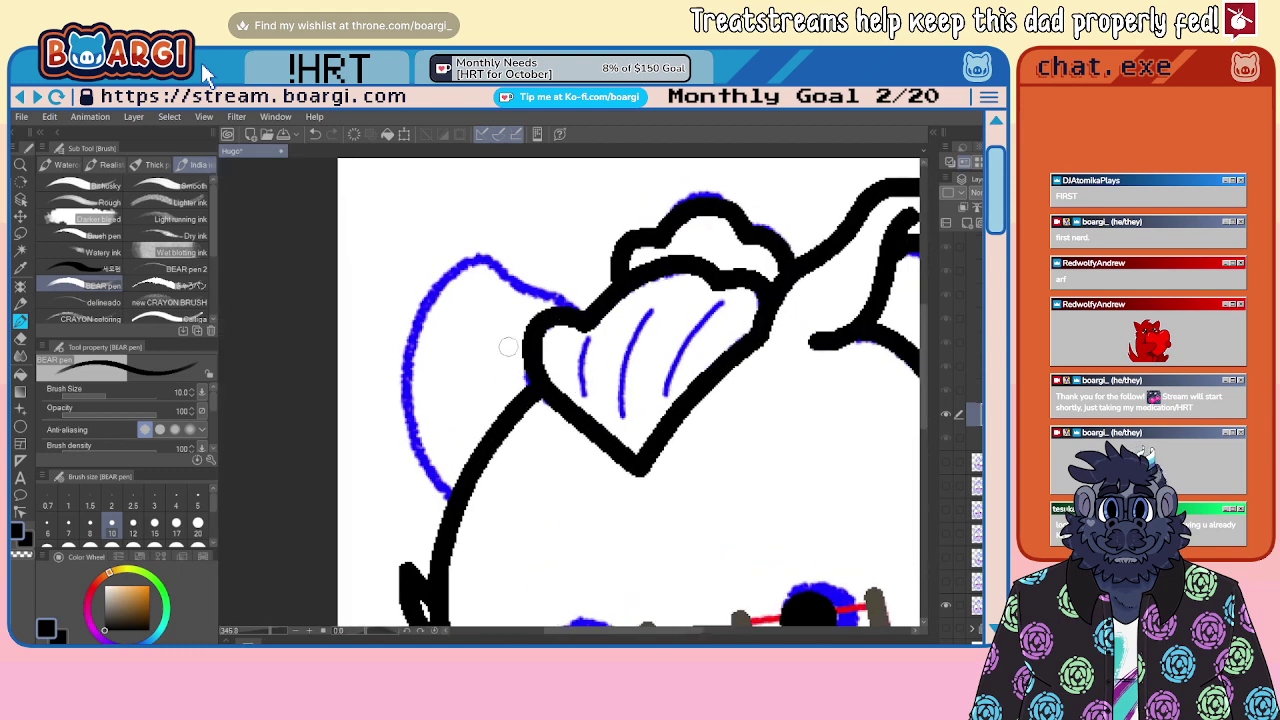
# Step: Ink the outer contour of the ear opposite the raised arm in black, from the hair tuft down to the head outline
pyautogui.moveTo(590, 318)
pyautogui.mouseDown()
pyautogui.moveTo(474, 256)
pyautogui.moveTo(442, 272)
pyautogui.moveTo(402, 384)
pyautogui.moveTo(413, 469)
pyautogui.moveTo(446, 516)
pyautogui.mouseUp()
pyautogui.scroll(-3, 446, 516)
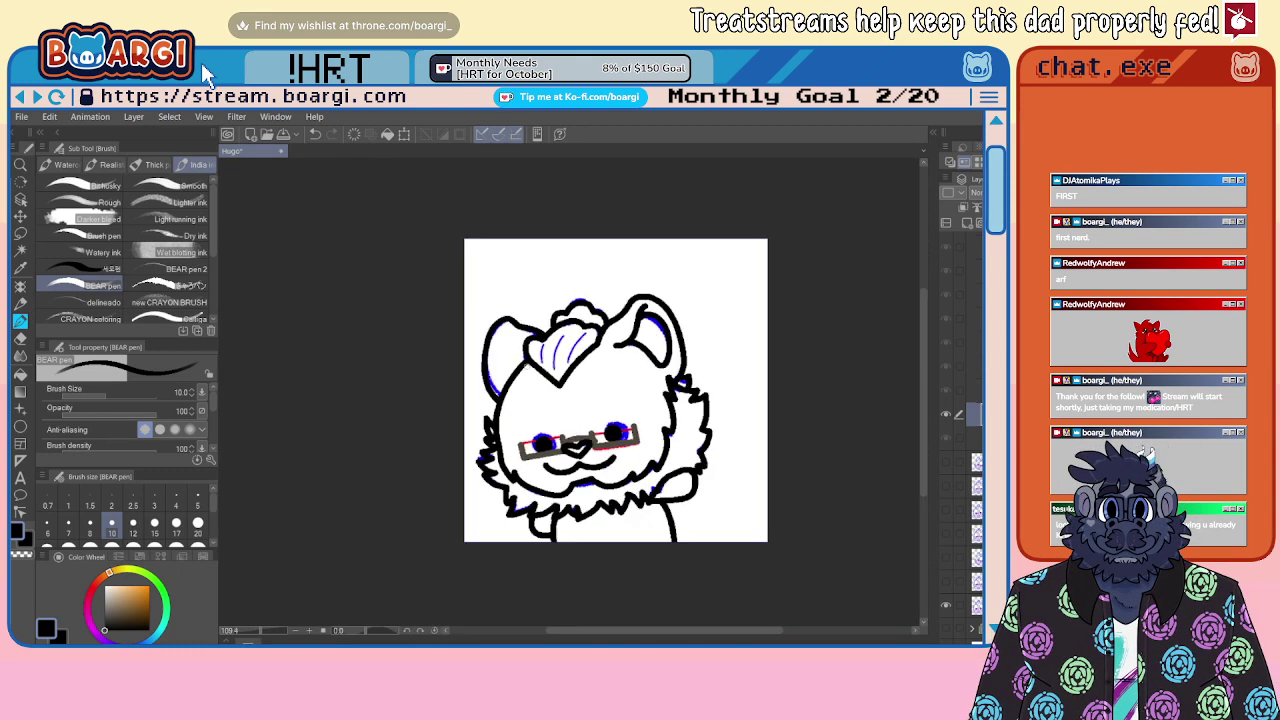
# Step: Ink the three curved strand lines inside the front hair tuft in black with the BEAR pen at size 3
pyautogui.scroll(3, 597, 262)
pyautogui.scroll(3, 597, 262)
pyautogui.press('[')
pyautogui.press('[')
pyautogui.press('[')
pyautogui.press('[')
pyautogui.press('[')
pyautogui.press('[')
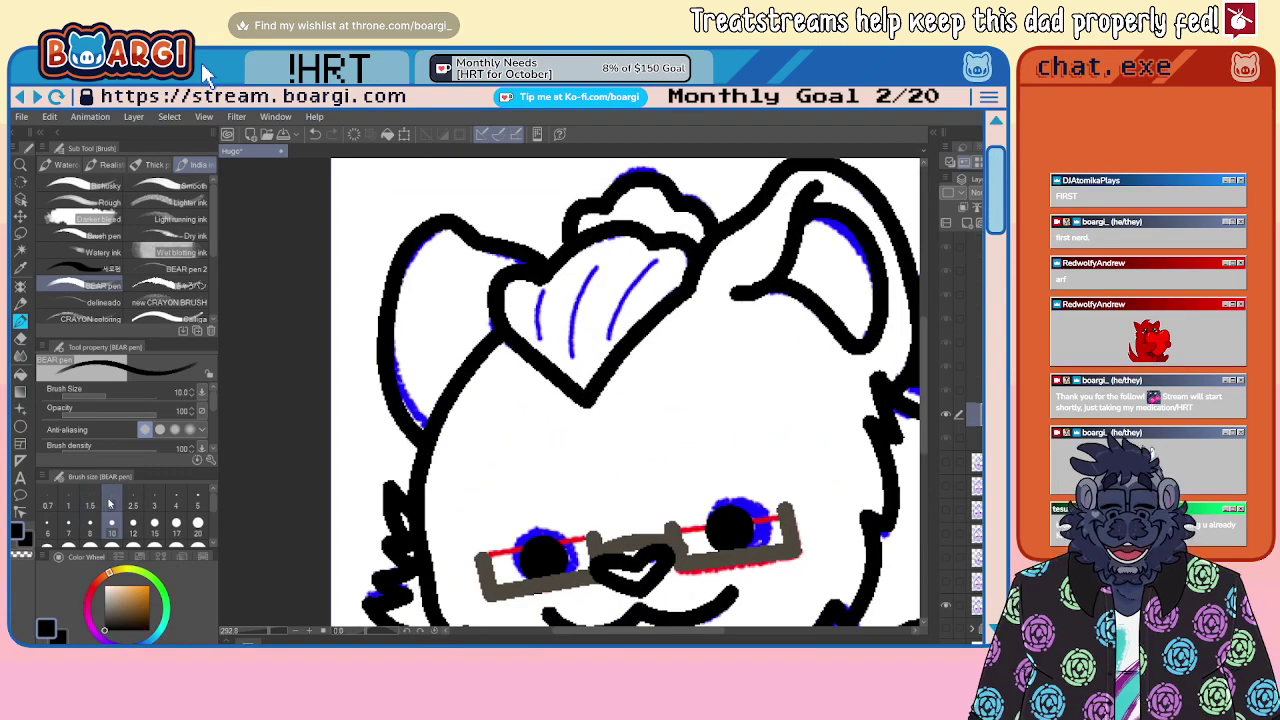
pyautogui.scroll(3, 600, 243)
pyautogui.scroll(2, 600, 293)
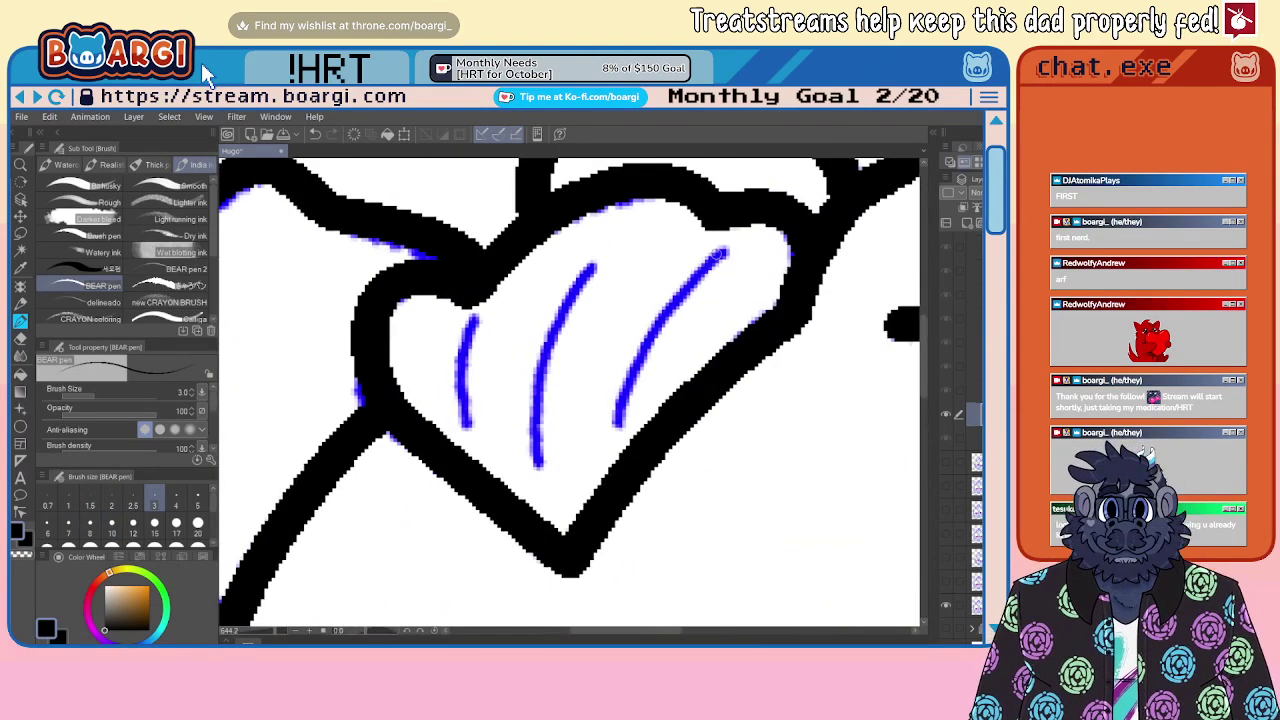
pyautogui.moveTo(720, 252)
pyautogui.mouseDown()
pyautogui.moveTo(667, 317)
pyautogui.moveTo(623, 424)
pyautogui.mouseUp()
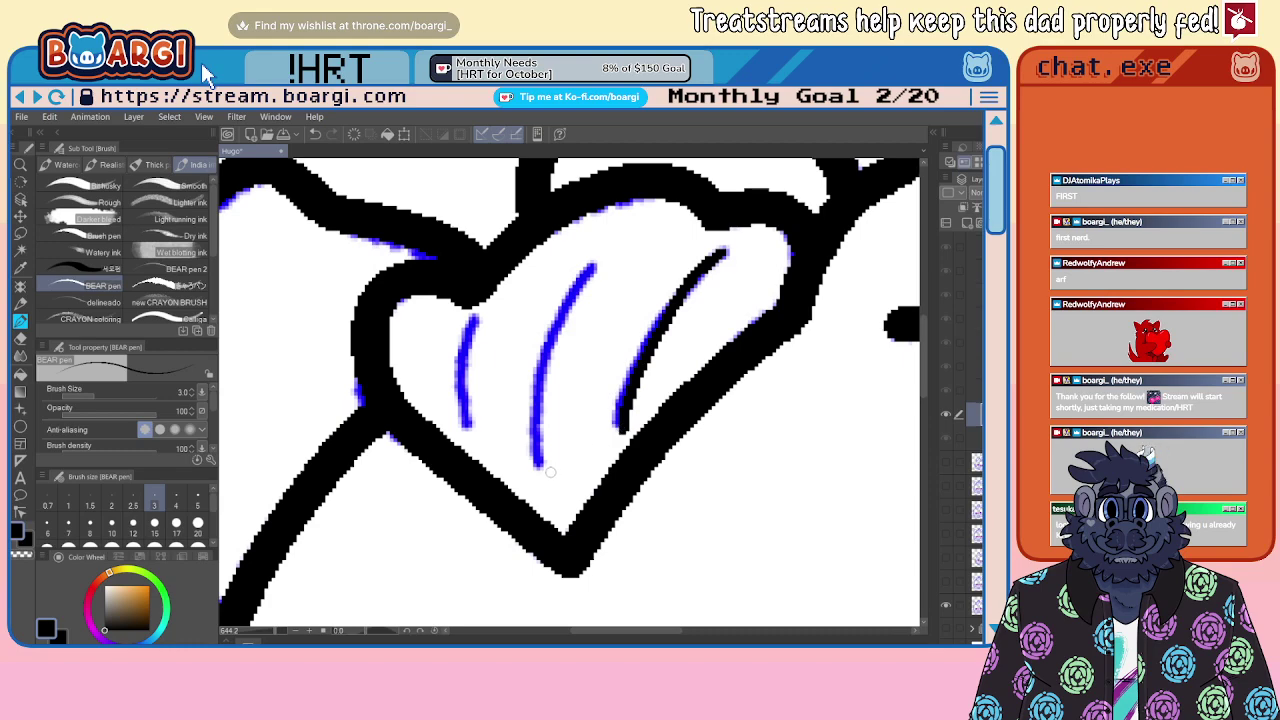
pyautogui.moveTo(551, 476)
pyautogui.mouseDown()
pyautogui.moveTo(556, 365)
pyautogui.moveTo(602, 243)
pyautogui.mouseUp()
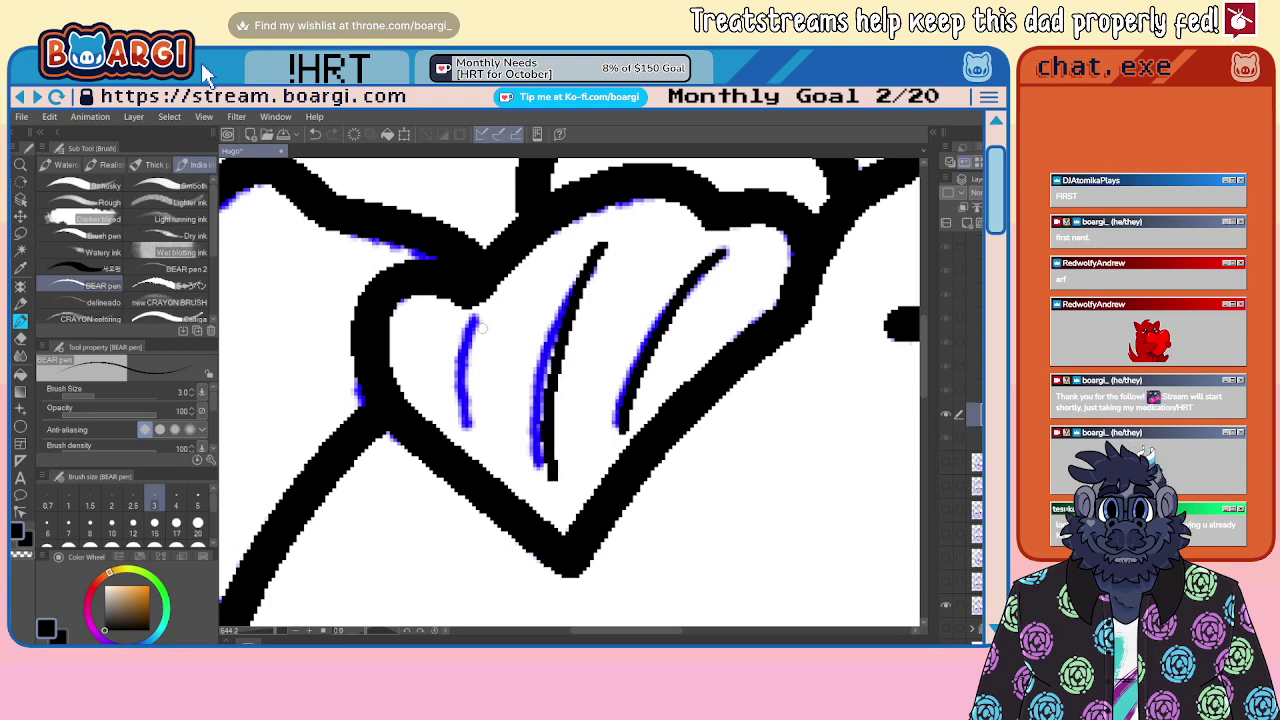
pyautogui.moveTo(478, 322)
pyautogui.mouseDown()
pyautogui.moveTo(465, 379)
pyautogui.moveTo(475, 450)
pyautogui.mouseUp()
pyautogui.scroll(-3, 475, 450)
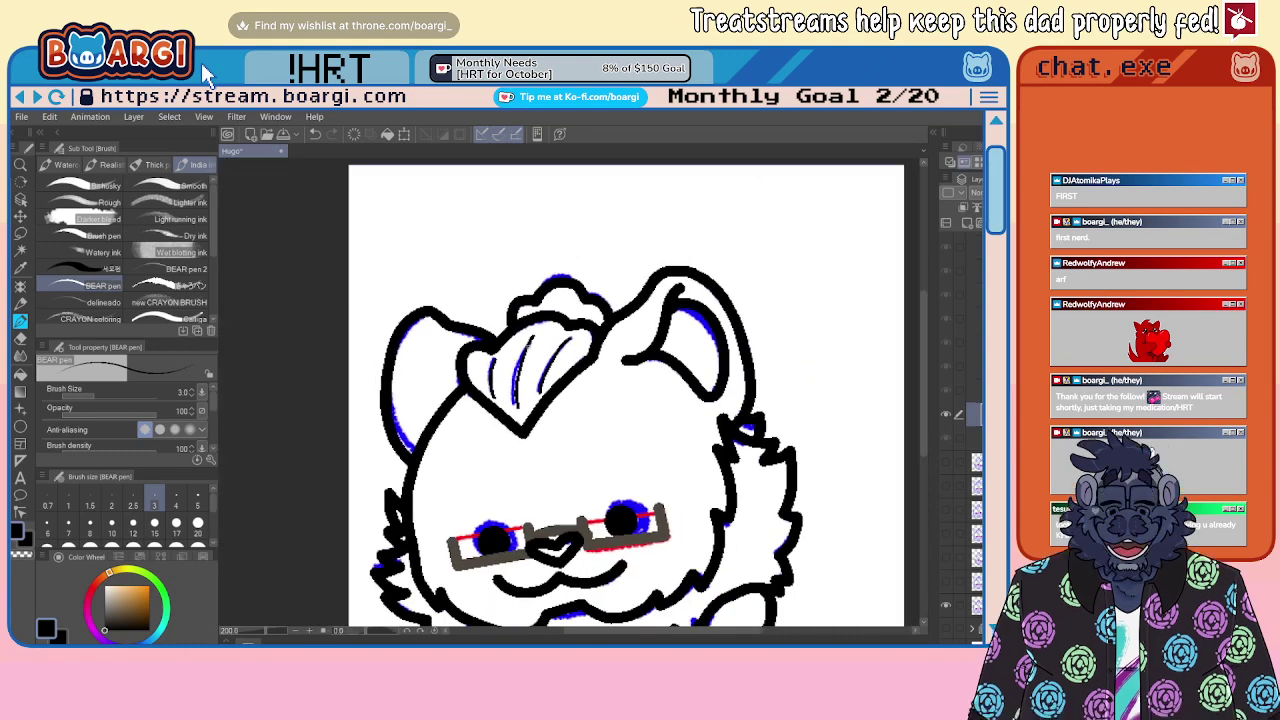
# Step: Thin the raised hand's upper outline and erase the join between its lower outline and the chin fur, using the Snap eraser at size 5
pyautogui.scroll(-10, 529, 360)
pyautogui.scroll(15, 525, 468)
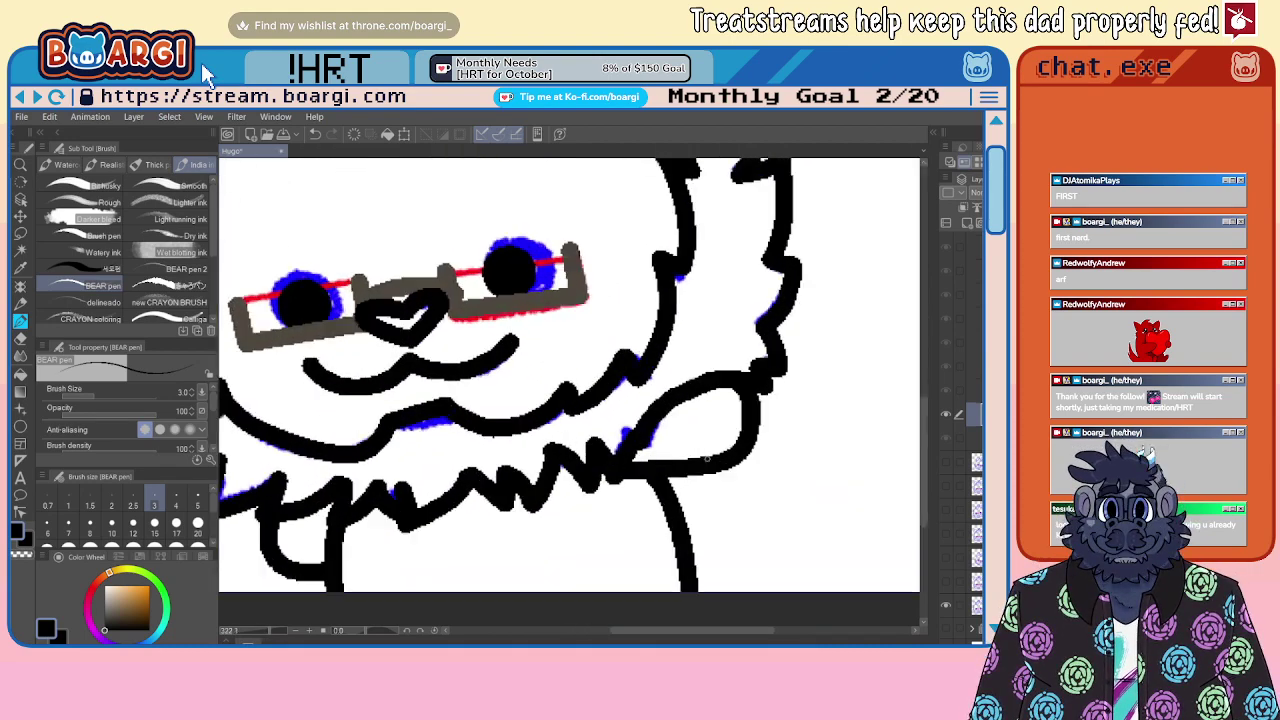
pyautogui.scroll(2, 707, 458)
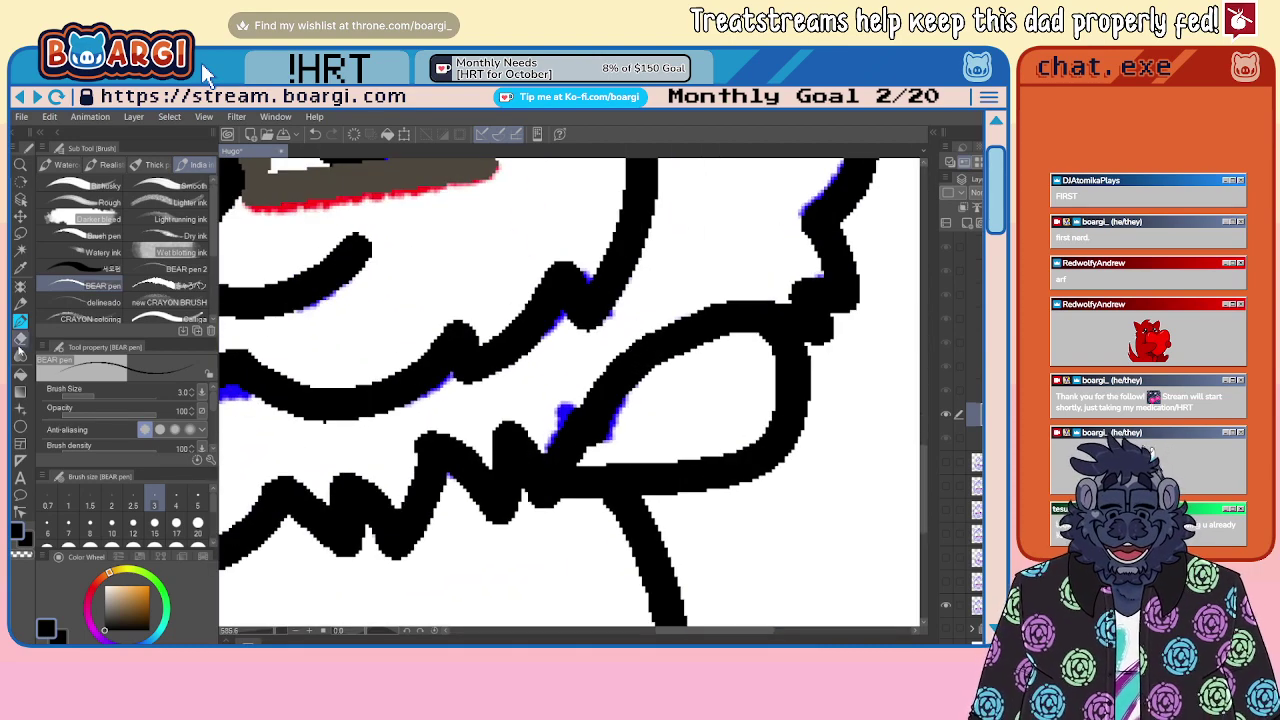
pyautogui.press('e')
pyautogui.scroll(2, 628, 416)
pyautogui.moveTo(595, 434)
pyautogui.mouseDown()
pyautogui.moveTo(652, 358)
pyautogui.moveTo(712, 320)
pyautogui.moveTo(771, 310)
pyautogui.mouseUp()
pyautogui.scroll(-5, 810, 310)
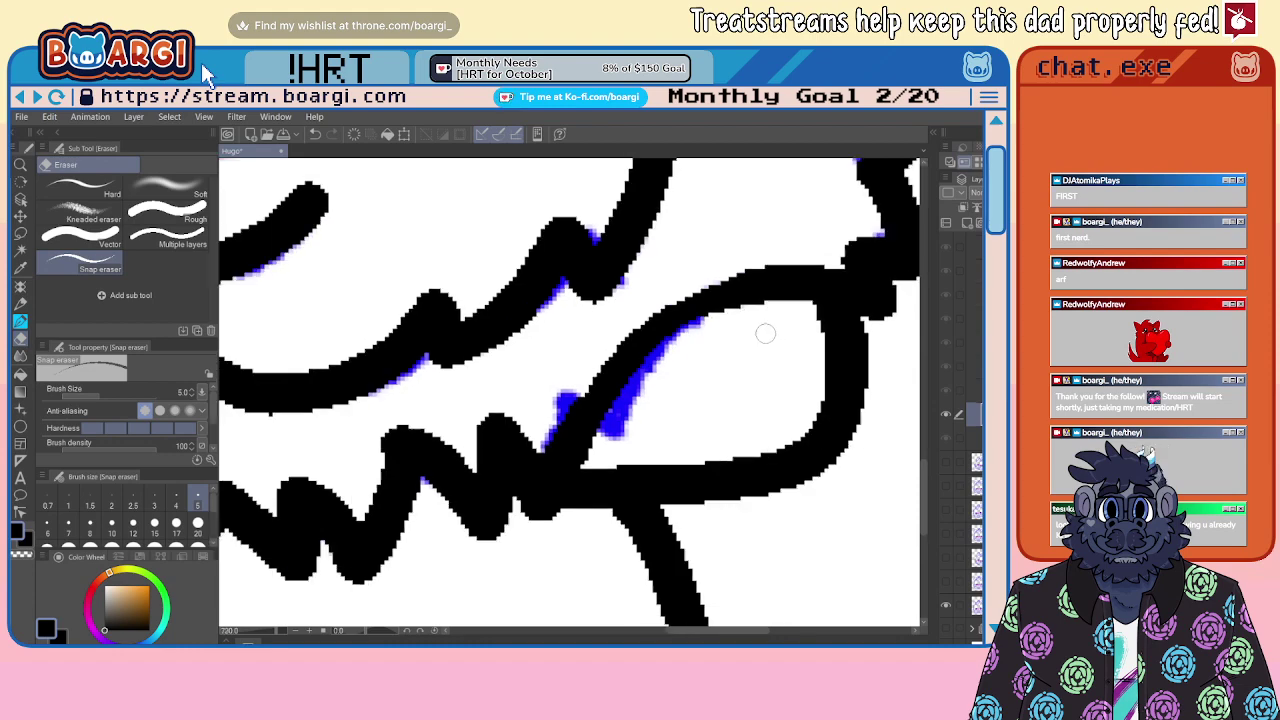
pyautogui.scroll(4, 636, 391)
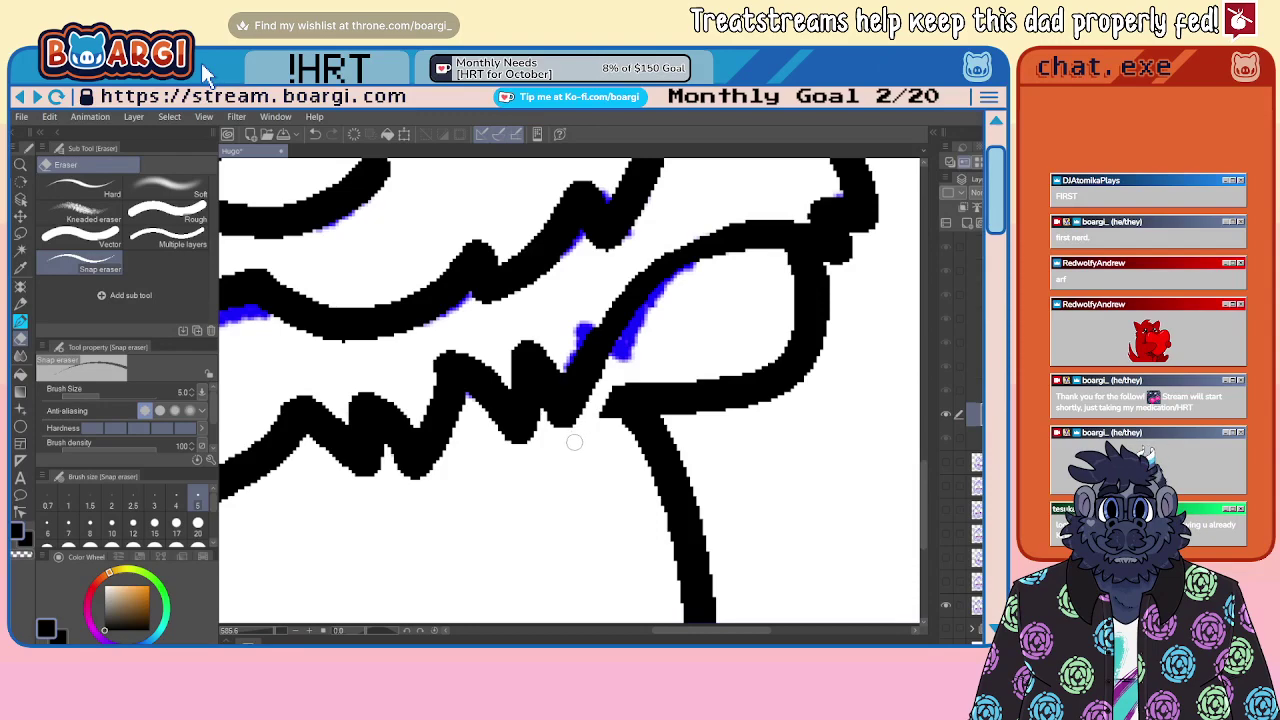
pyautogui.scroll(-5, 594, 429)
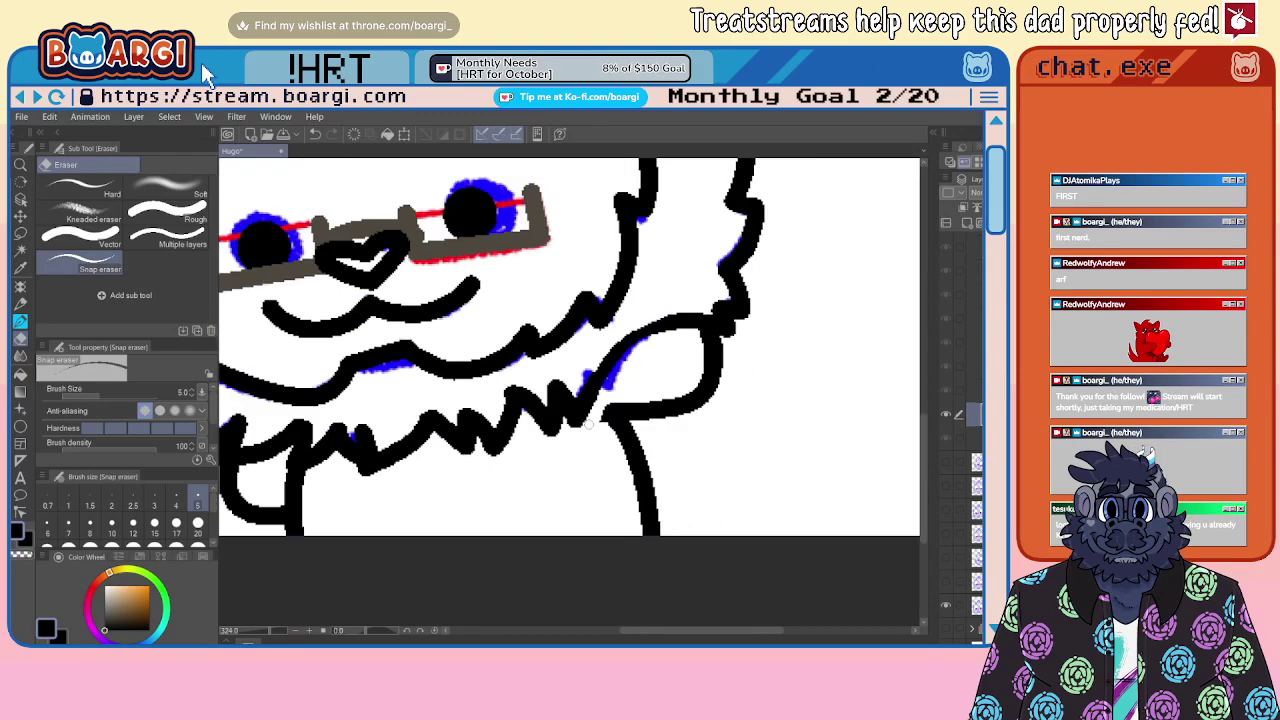
# Step: Redraw the inner end of the raised hand's lower outline as a short pointed tip with the BEAR pen at size 3
pyautogui.click(20, 318)
pyautogui.scroll(6, 645, 405)
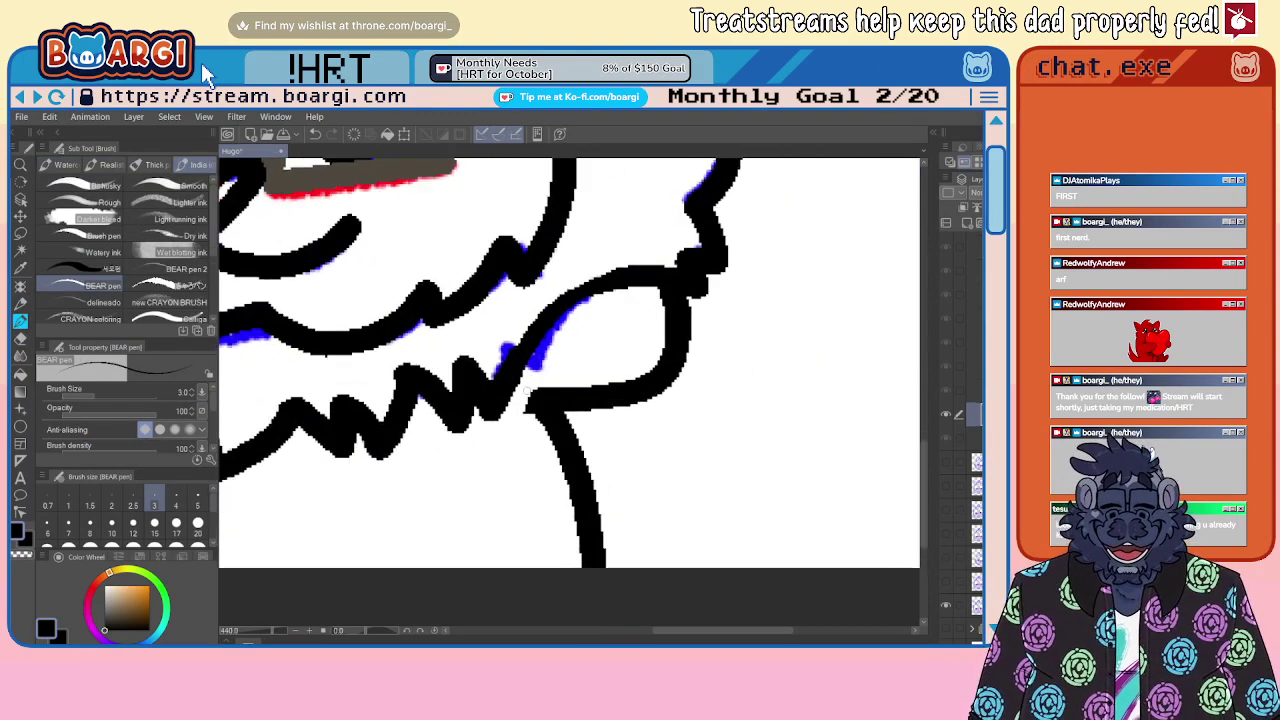
pyautogui.moveTo(536, 396); pyautogui.dragTo(526, 410)
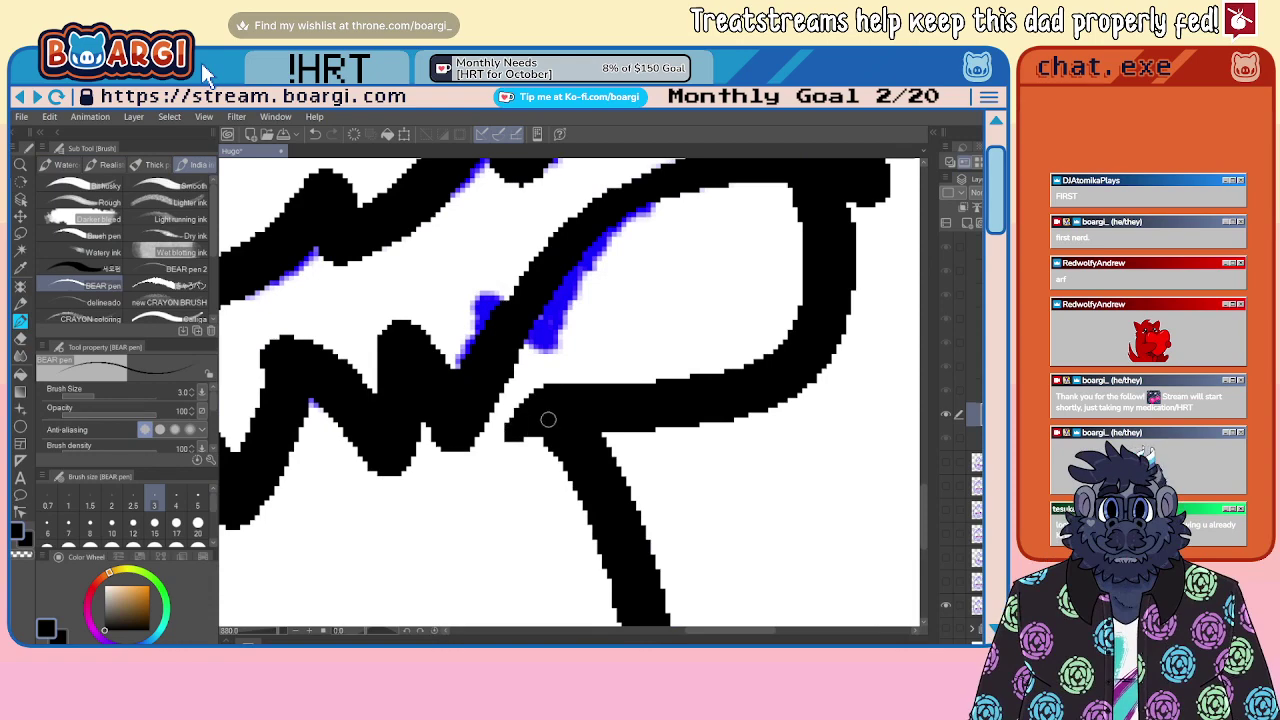
pyautogui.scroll(-6, 548, 419)
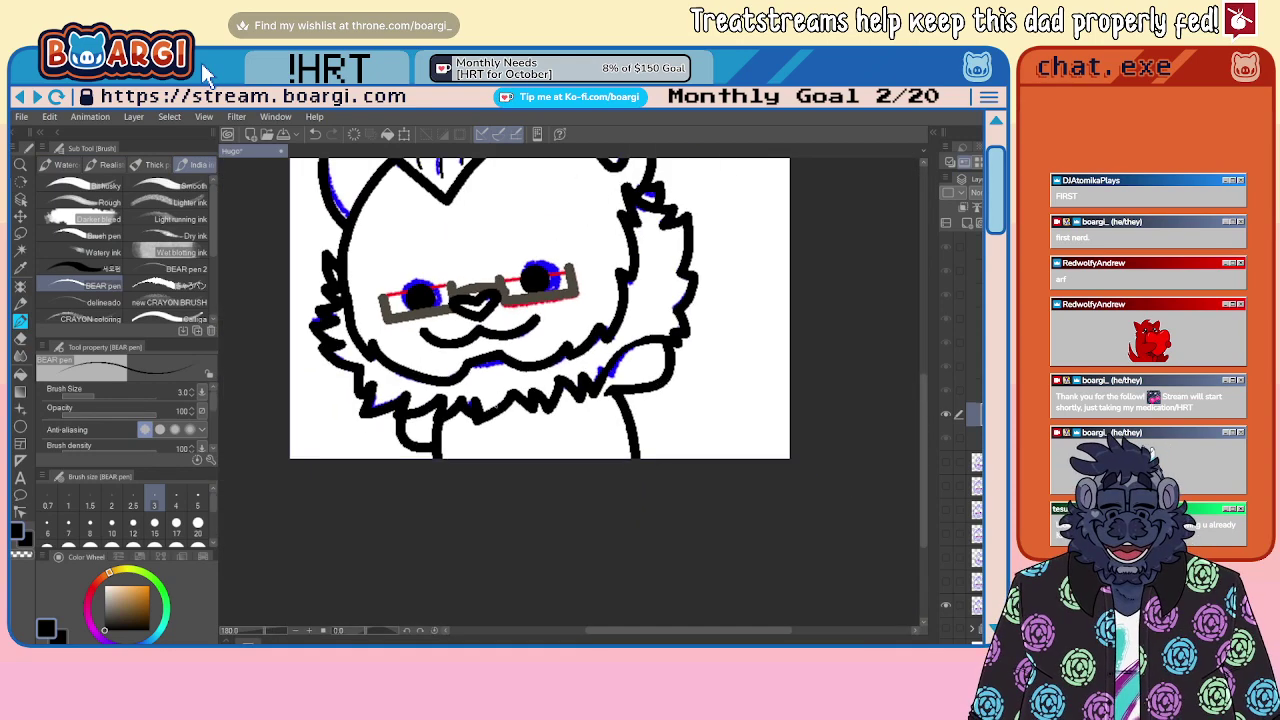
# Step: Taper both ends of the mouth line into points with the Snap eraser at size 5
pyautogui.scroll(-3, 505, 430)
pyautogui.scroll(6, 435, 395)
pyautogui.press('e')
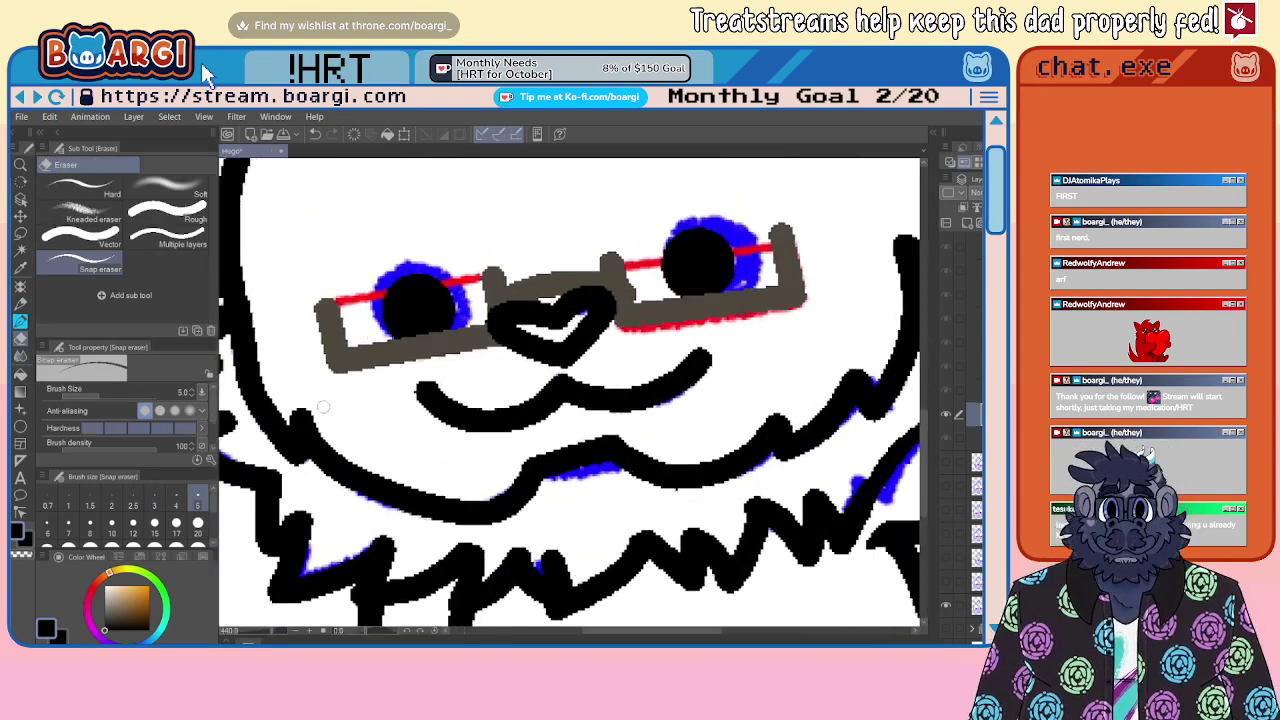
pyautogui.scroll(3, 323, 407)
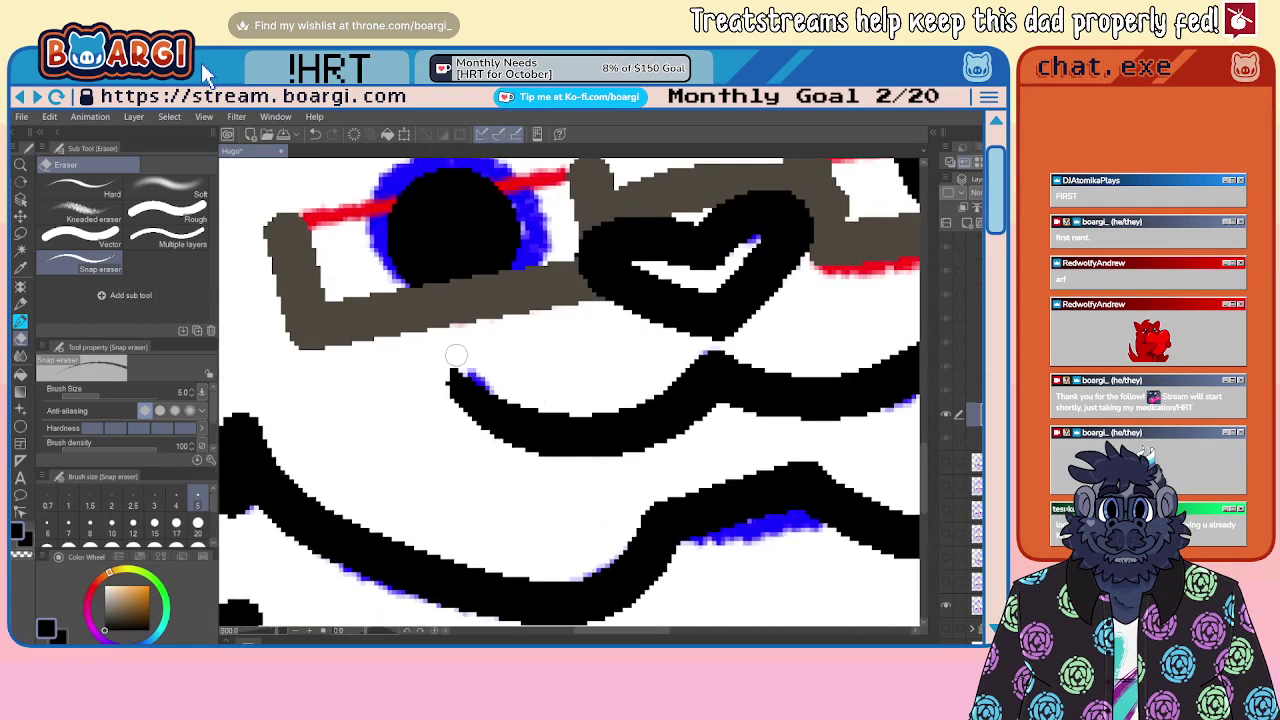
pyautogui.moveTo(451, 370); pyautogui.dragTo(498, 446)
pyautogui.scroll(-5, 572, 484)
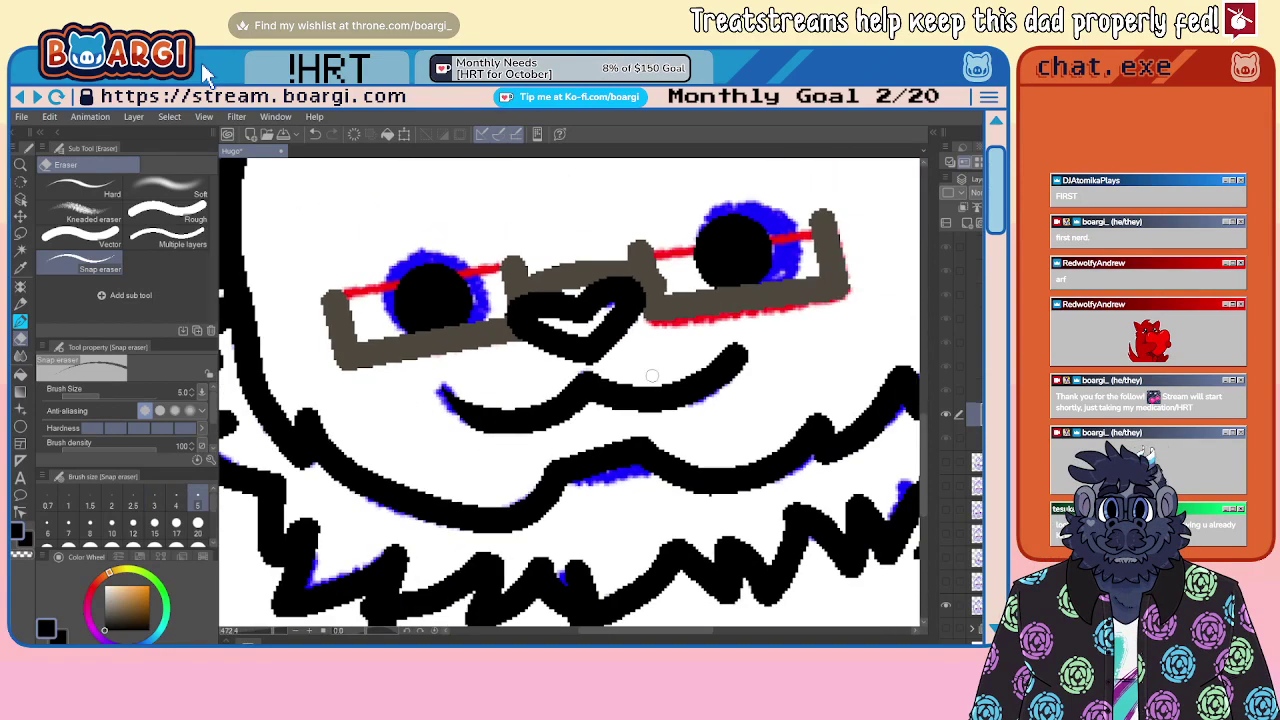
pyautogui.scroll(5, 639, 386)
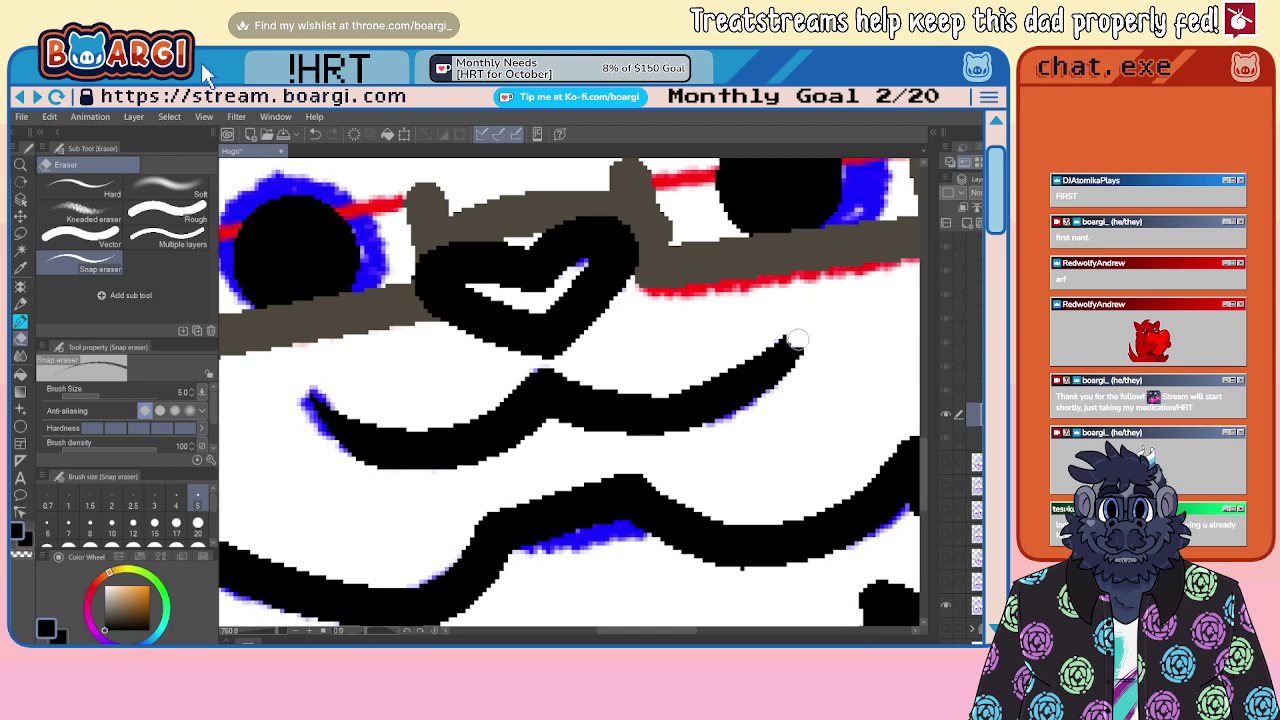
pyautogui.moveTo(797, 340); pyautogui.dragTo(745, 409)
pyautogui.scroll(-5, 686, 444)
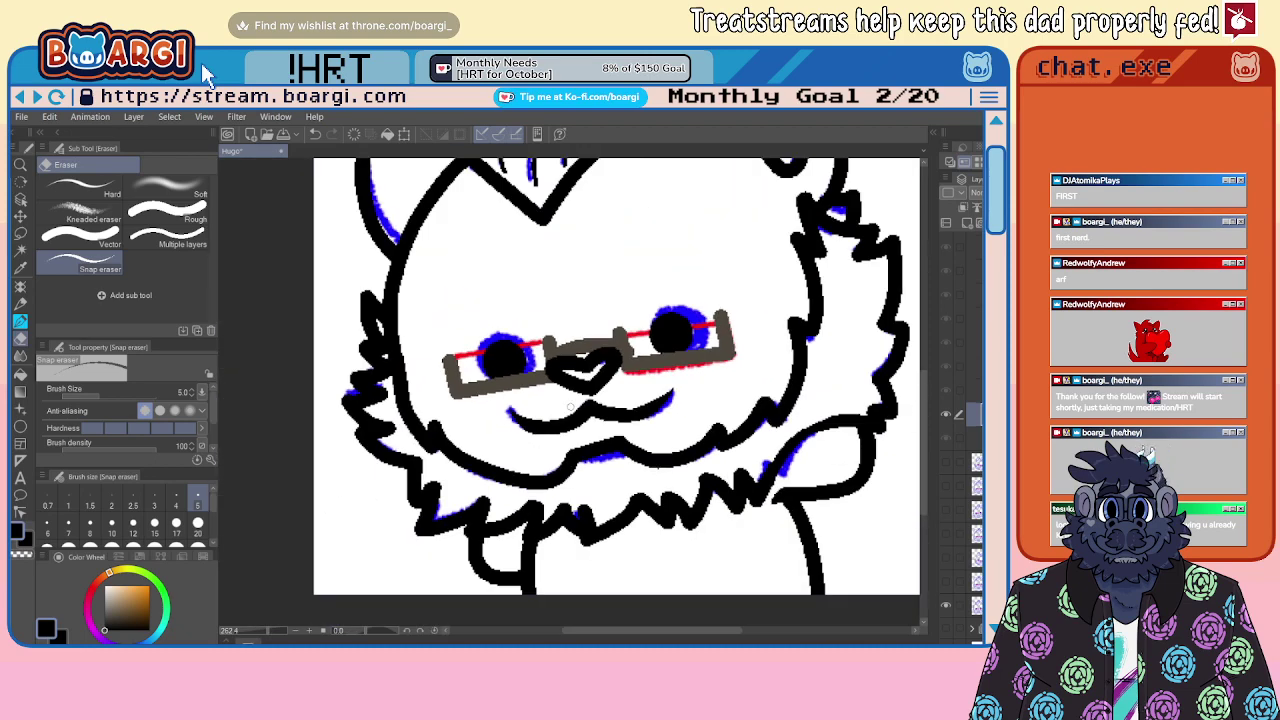
pyautogui.scroll(5, 551, 347)
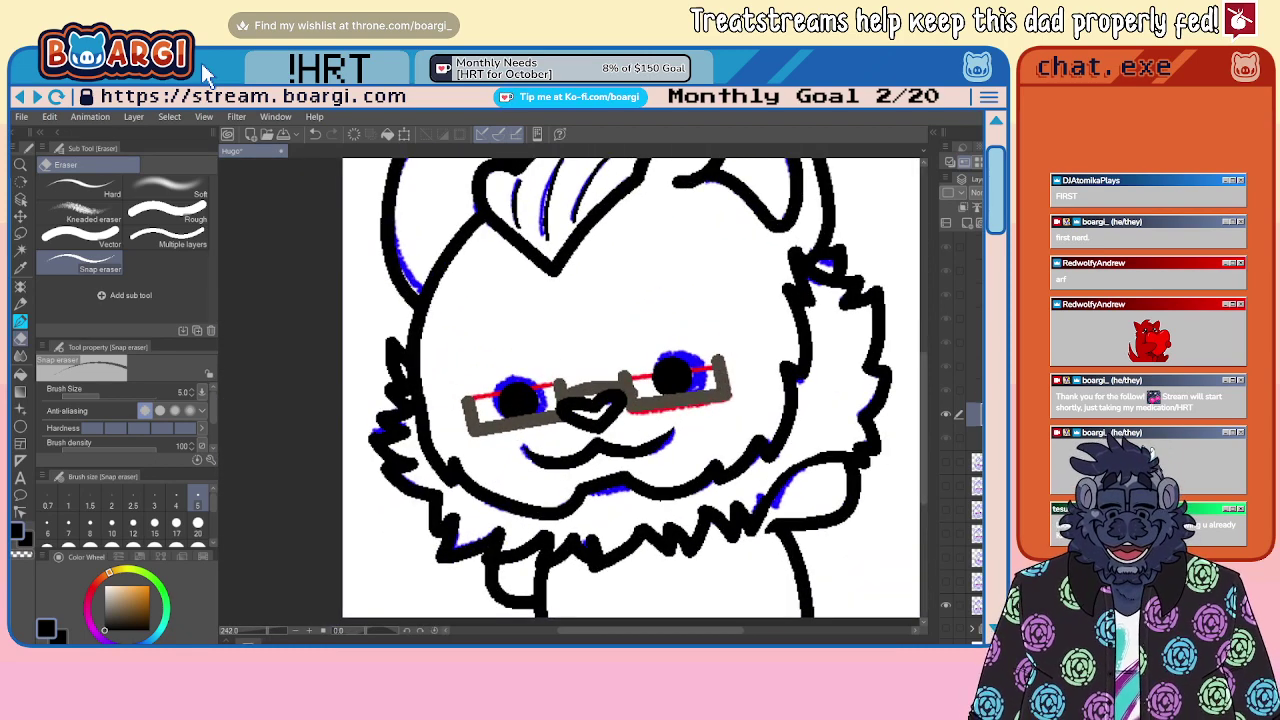
# Step: Switch to the line art layer of another animation frame and show that frame's blue sketch
pyautogui.moveTo(977, 605); pyautogui.dragTo(977, 629)
pyautogui.scroll(-4, 689, 355)
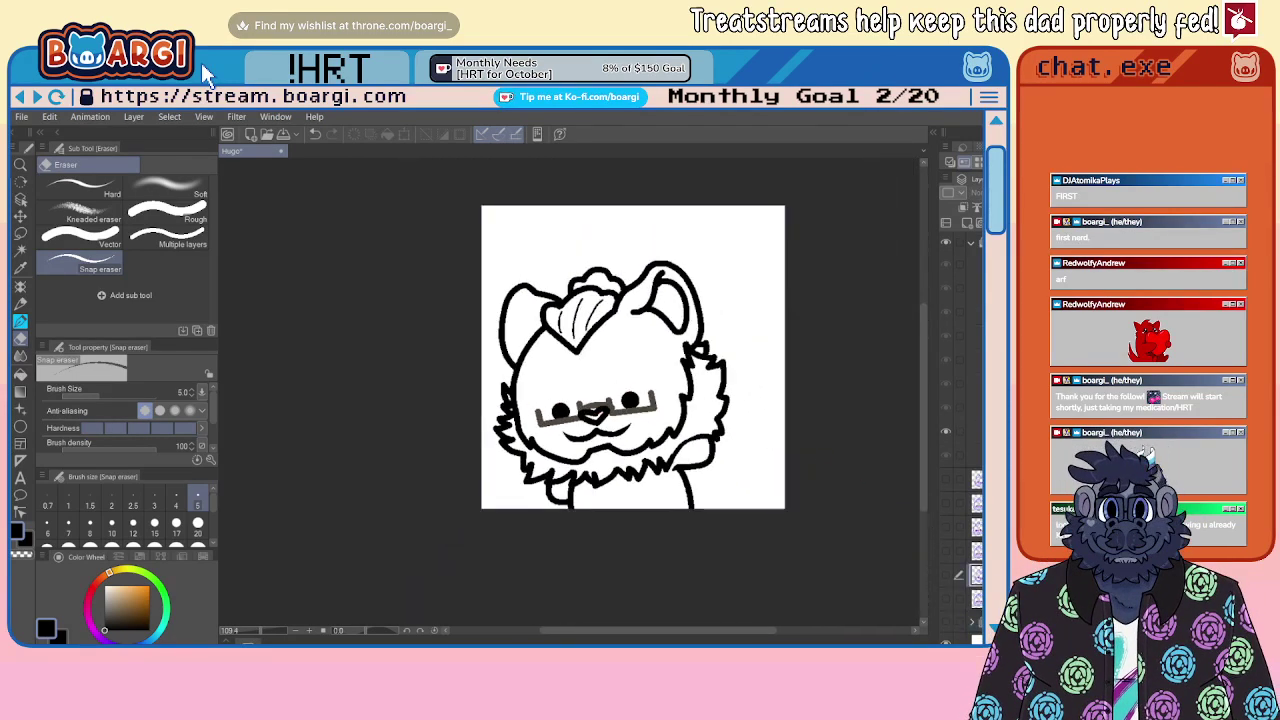
pyautogui.click(976, 407)
pyautogui.click(946, 600)
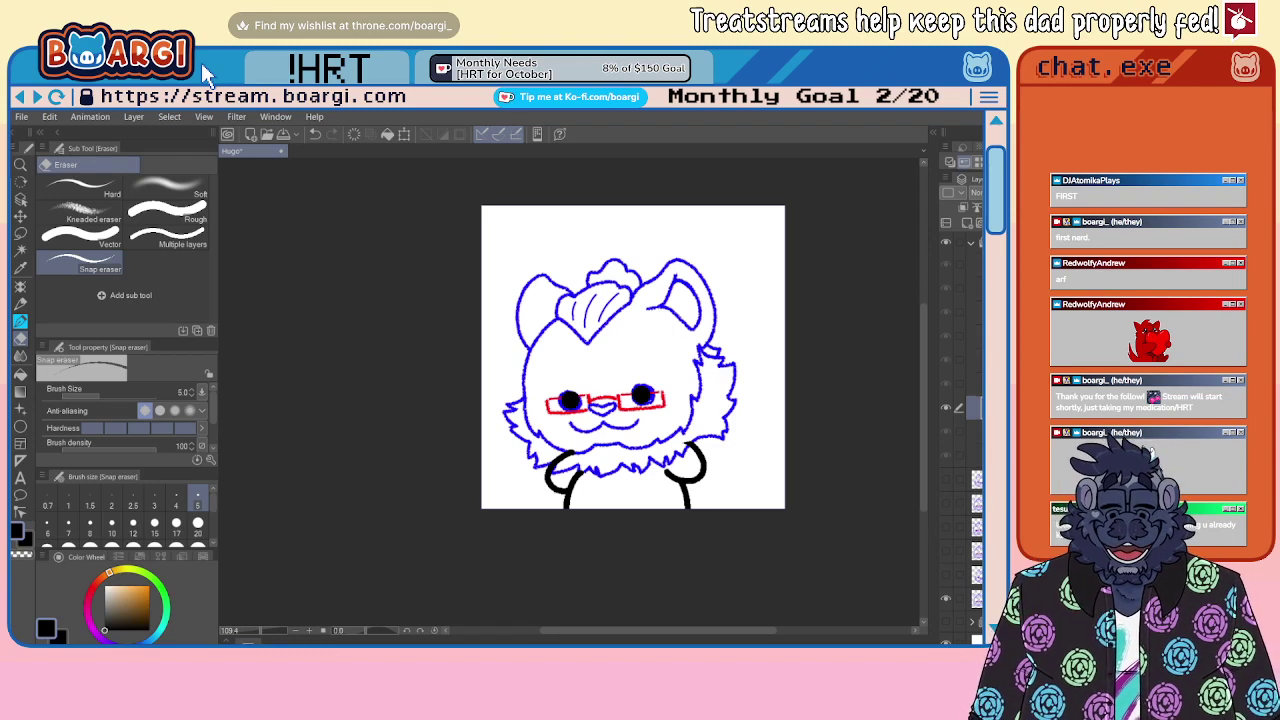
# Step: Ink this frame's three hair tuft strand lines in black with the BEAR pen at size 3, redoing the third one closer to the sketch
pyautogui.scroll(4, 605, 491)
pyautogui.scroll(-2, 605, 491)
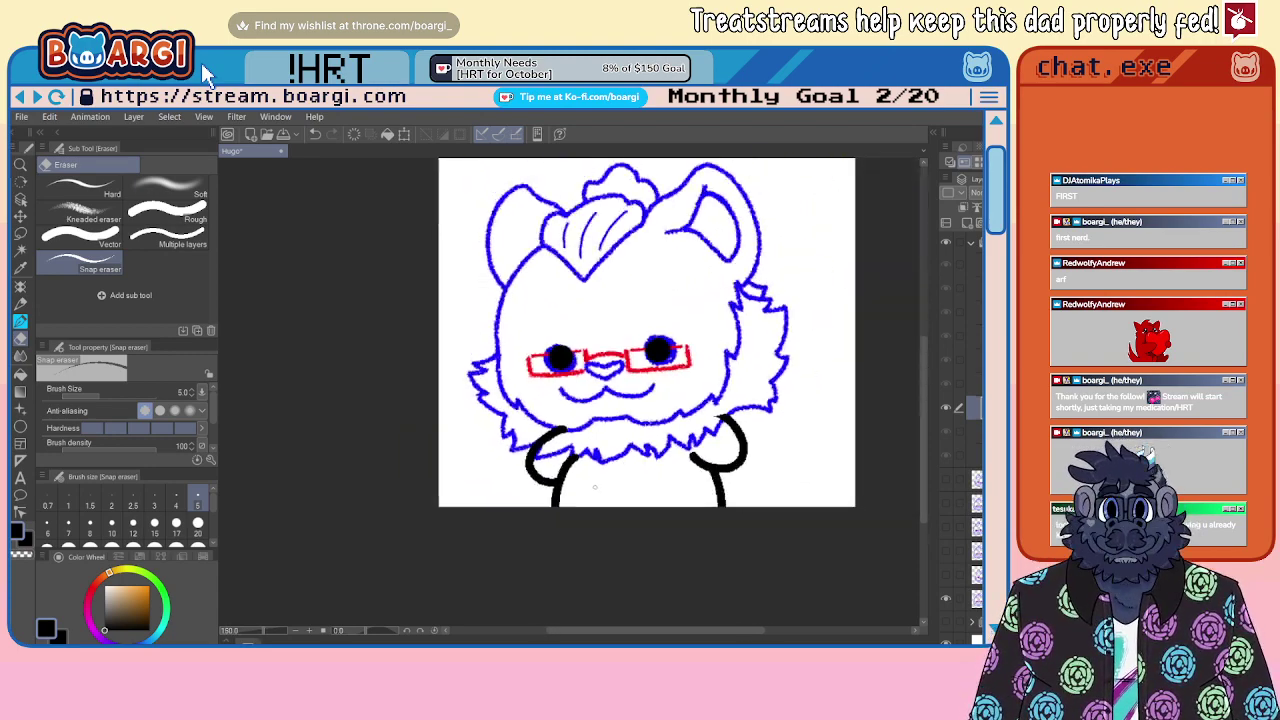
pyautogui.scroll(1, 605, 491)
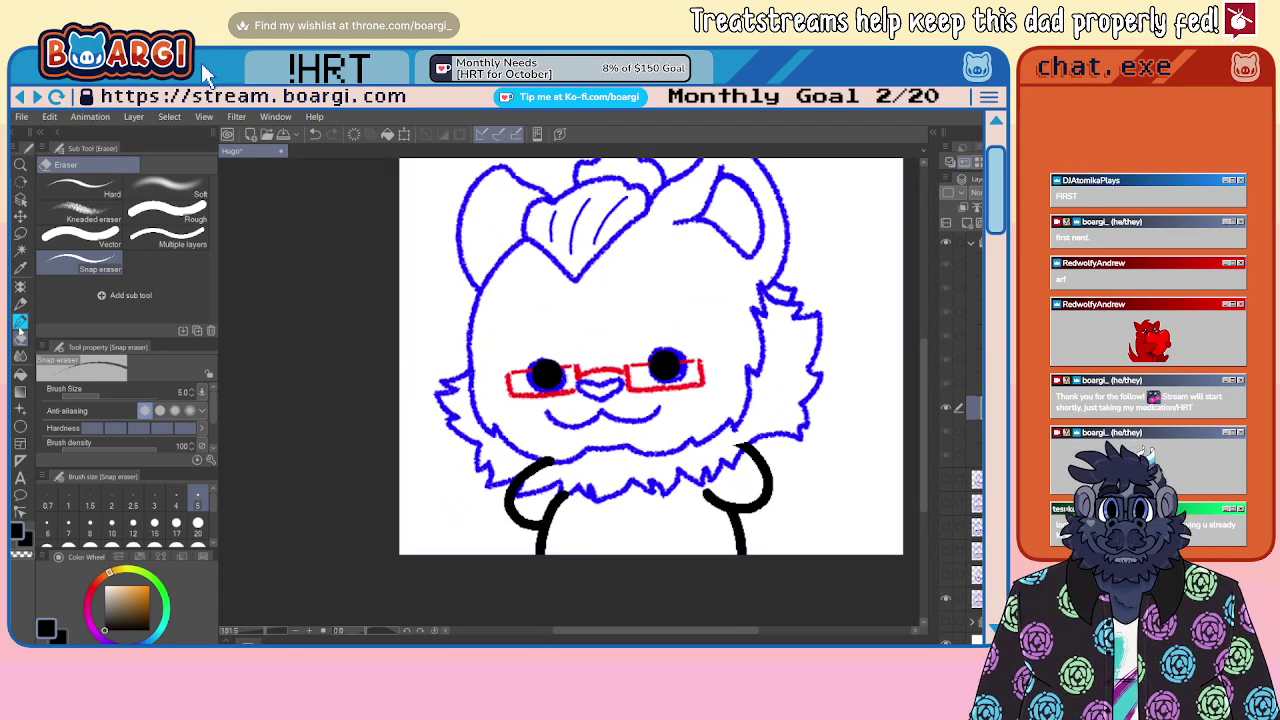
pyautogui.click(20, 326)
pyautogui.scroll(-1, 535, 289)
pyautogui.scroll(4, 535, 289)
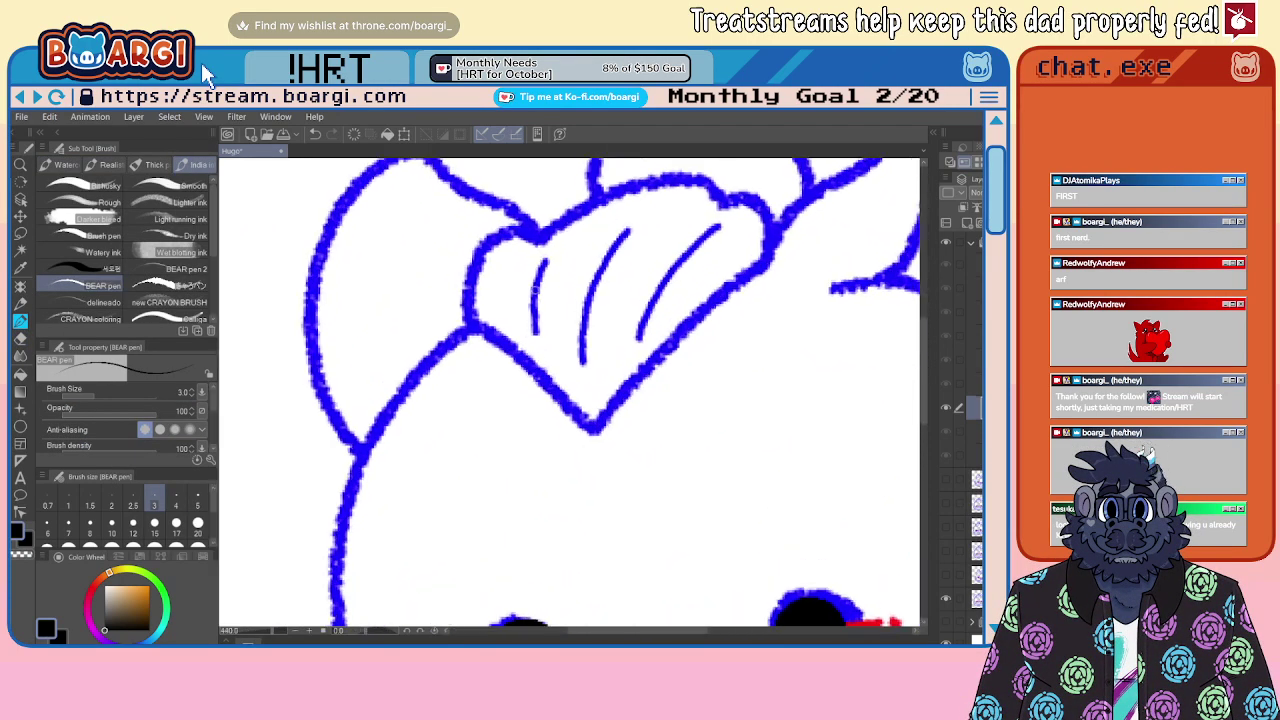
pyautogui.moveTo(547, 258); pyautogui.dragTo(535, 335)
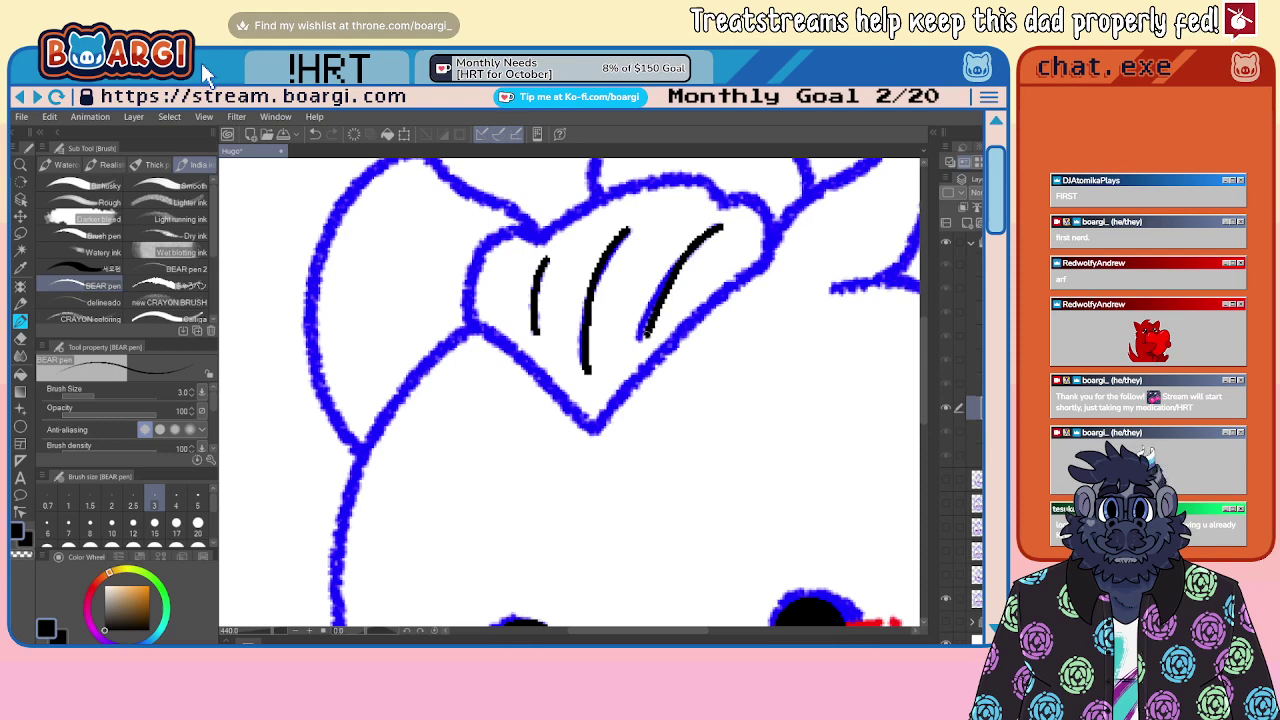
pyautogui.hotkey('ctrl', 'z')
pyautogui.moveTo(638, 348); pyautogui.dragTo(649, 316)
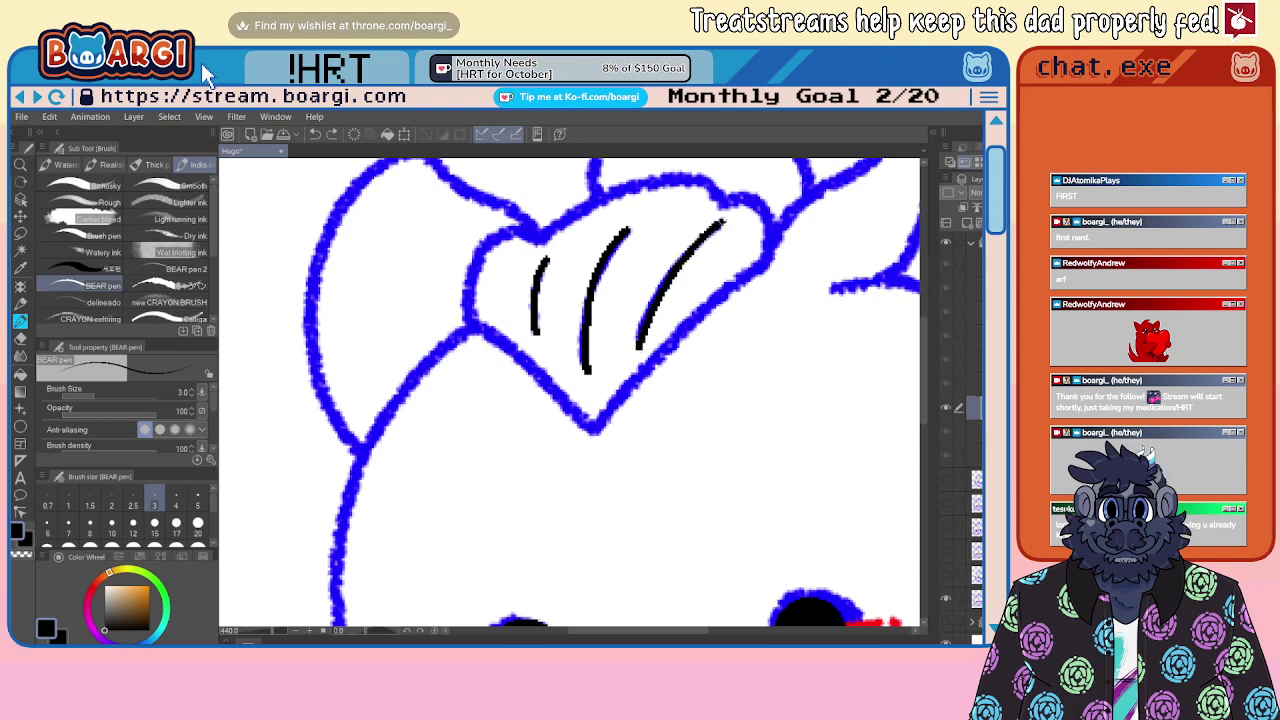
pyautogui.scroll(-10, 598, 272)
# Step: Ink both open-topped lens frames and the bridge of the glasses at brush size 10, in the grey-brown sampled from the neighbouring frame's glasses
pyautogui.scroll(8, 648, 416)
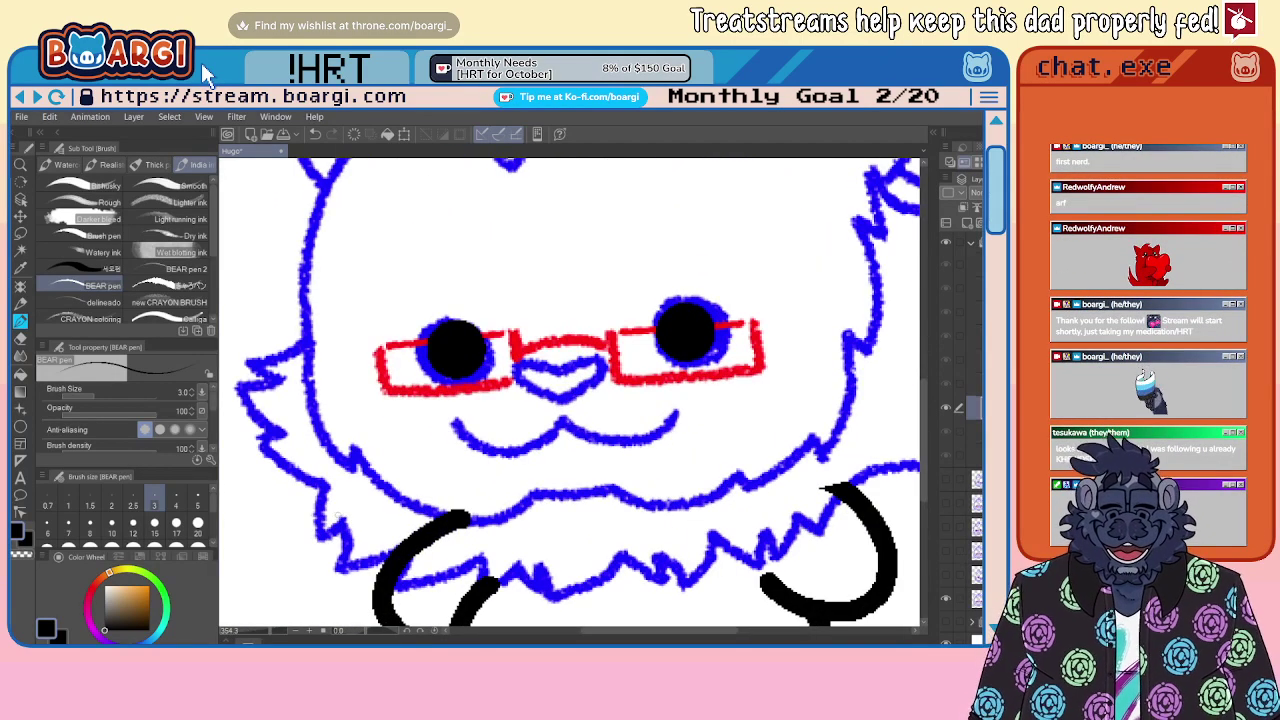
pyautogui.press(']')
pyautogui.press(']')
pyautogui.press(']')
pyautogui.press(']')
pyautogui.press(']')
pyautogui.press(']')
pyautogui.scroll(4, 497, 448)
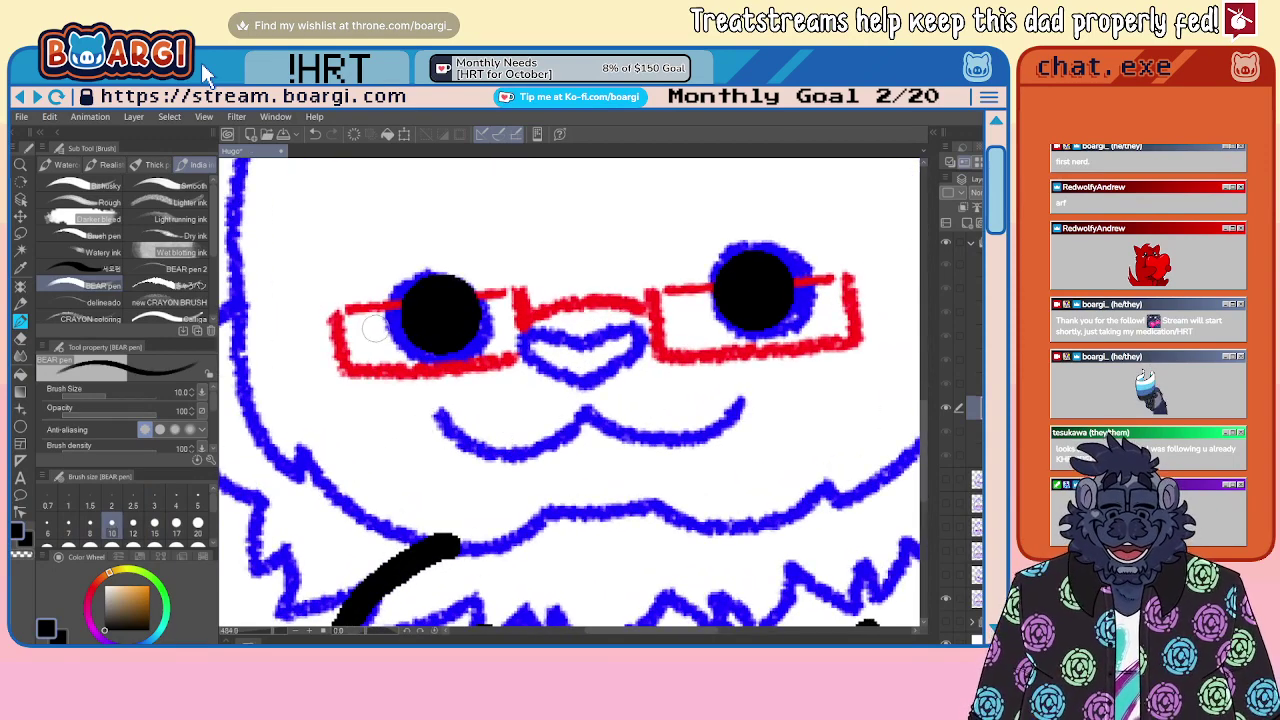
pyautogui.press(',')
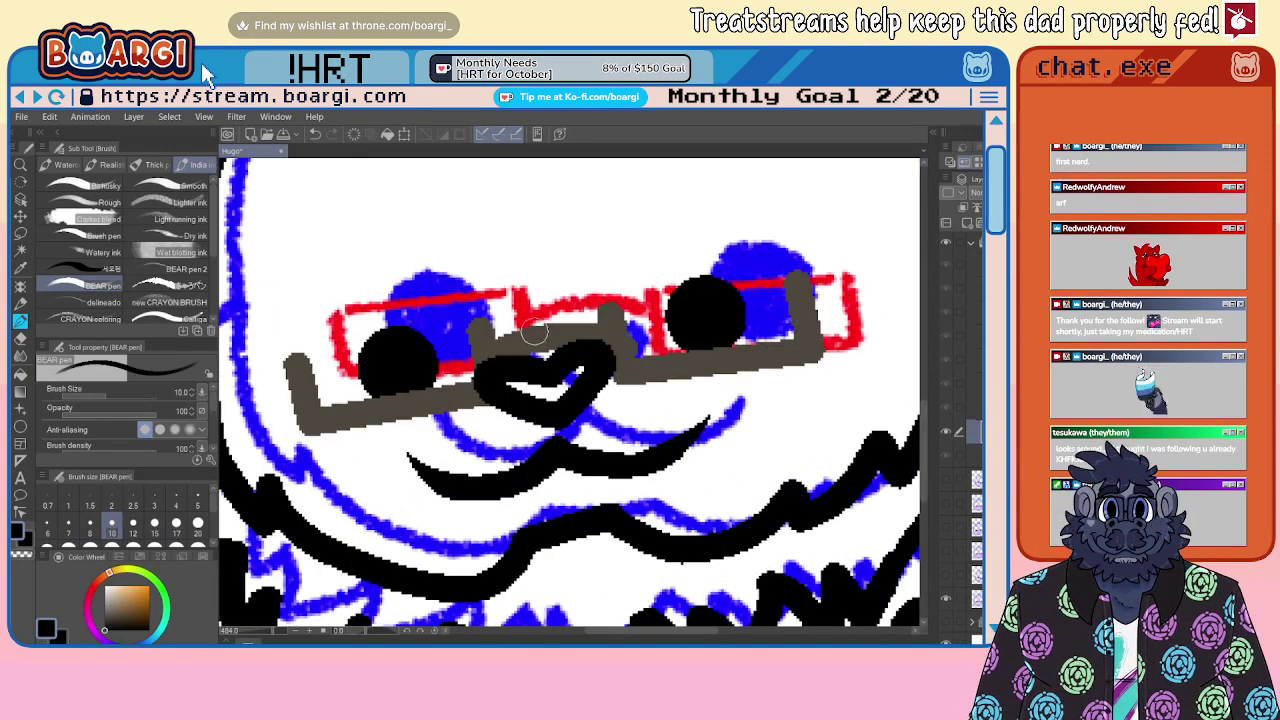
pyautogui.keyDown('alt'); pyautogui.click(534, 333); pyautogui.keyUp('alt')
pyautogui.press('.')
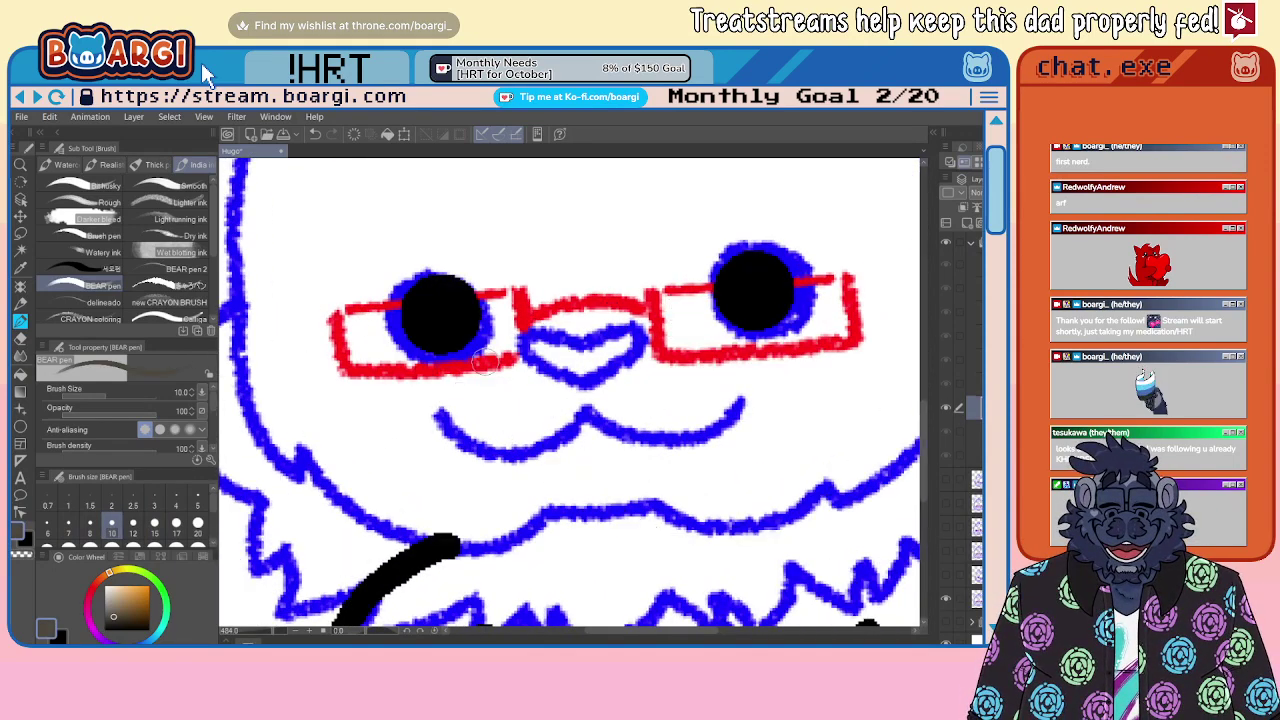
pyautogui.moveTo(331, 310)
pyautogui.mouseDown()
pyautogui.moveTo(410, 362)
pyautogui.moveTo(531, 355)
pyautogui.moveTo(524, 282)
pyautogui.mouseUp()
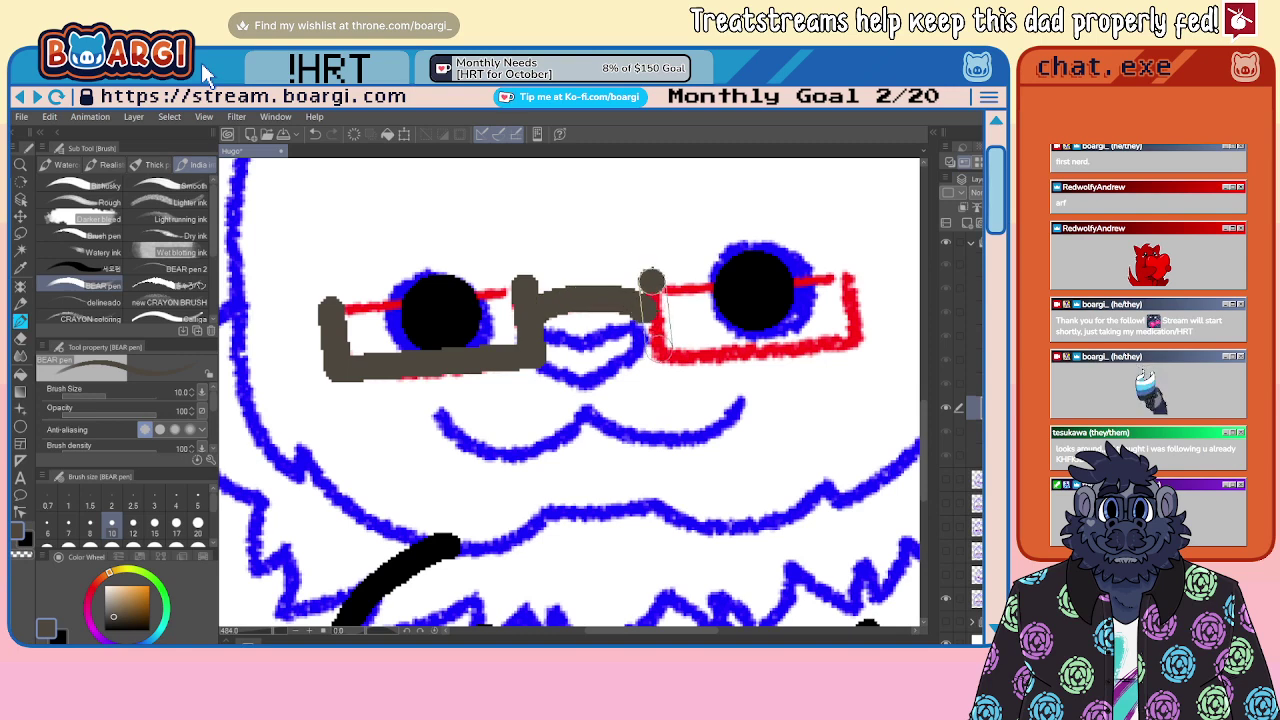
pyautogui.moveTo(651, 281)
pyautogui.mouseDown()
pyautogui.moveTo(658, 347)
pyautogui.moveTo(855, 342)
pyautogui.mouseUp()
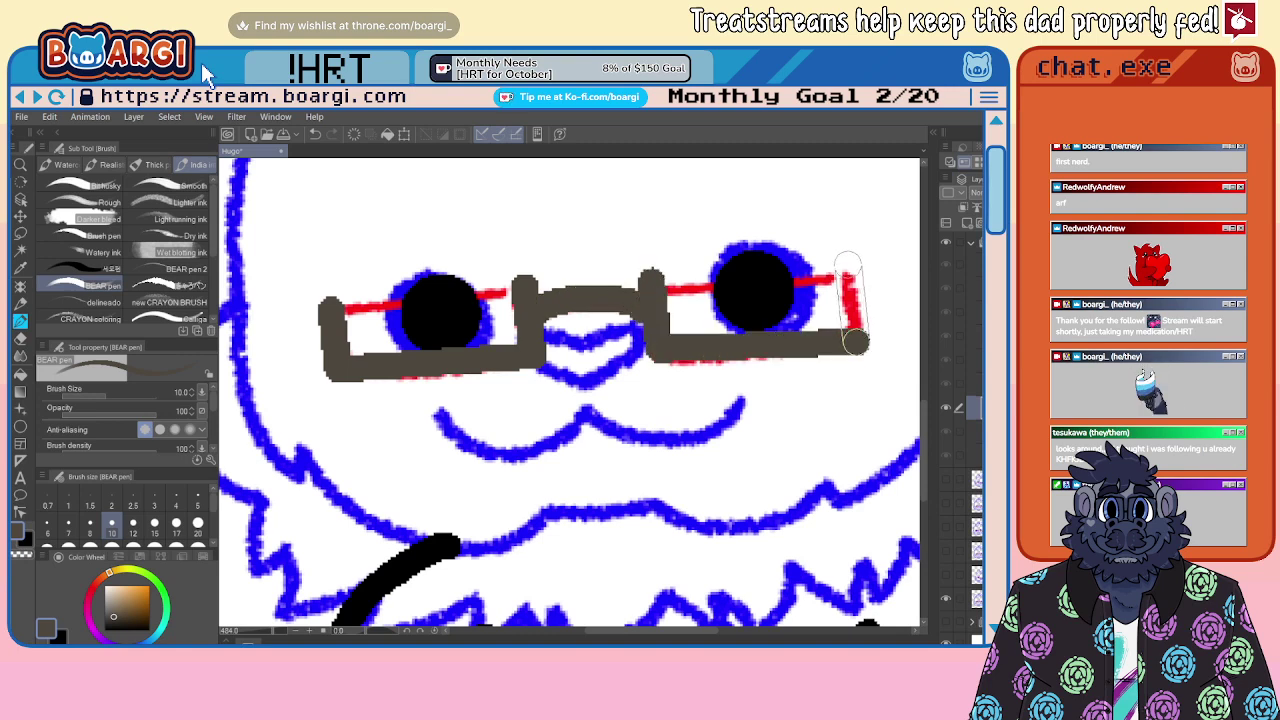
pyautogui.keyDown('shift'); pyautogui.click(848, 262); pyautogui.keyUp('shift')
pyautogui.scroll(-4, 535, 330)
pyautogui.scroll(4, 512, 337)
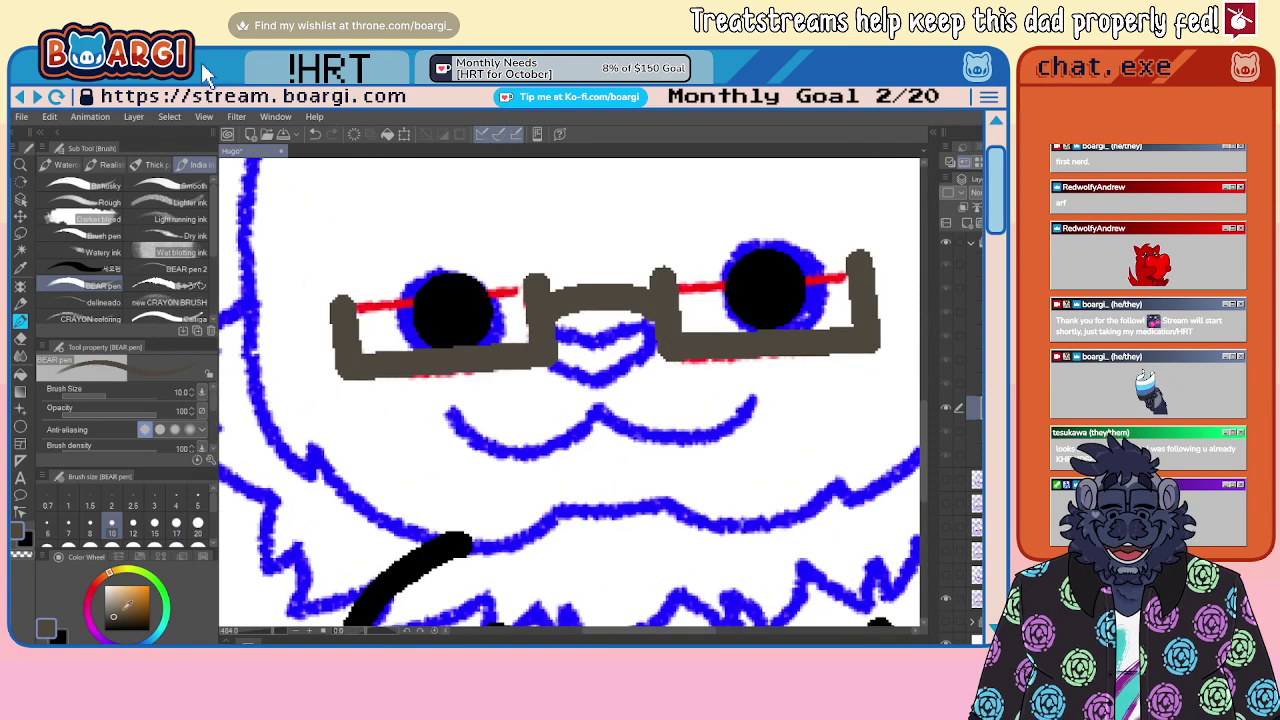
# Step: Set the drawing colour back to black and ink the heart-shaped nose outline below the glasses' bridge
pyautogui.moveTo(121, 611); pyautogui.dragTo(104, 630)
pyautogui.scroll(5, 618, 304)
pyautogui.moveTo(570, 370)
pyautogui.mouseDown()
pyautogui.moveTo(506, 352)
pyautogui.moveTo(496, 385)
pyautogui.moveTo(510, 407)
pyautogui.moveTo(572, 427)
pyautogui.moveTo(639, 393)
pyautogui.moveTo(662, 348)
pyautogui.moveTo(596, 355)
pyautogui.mouseUp()
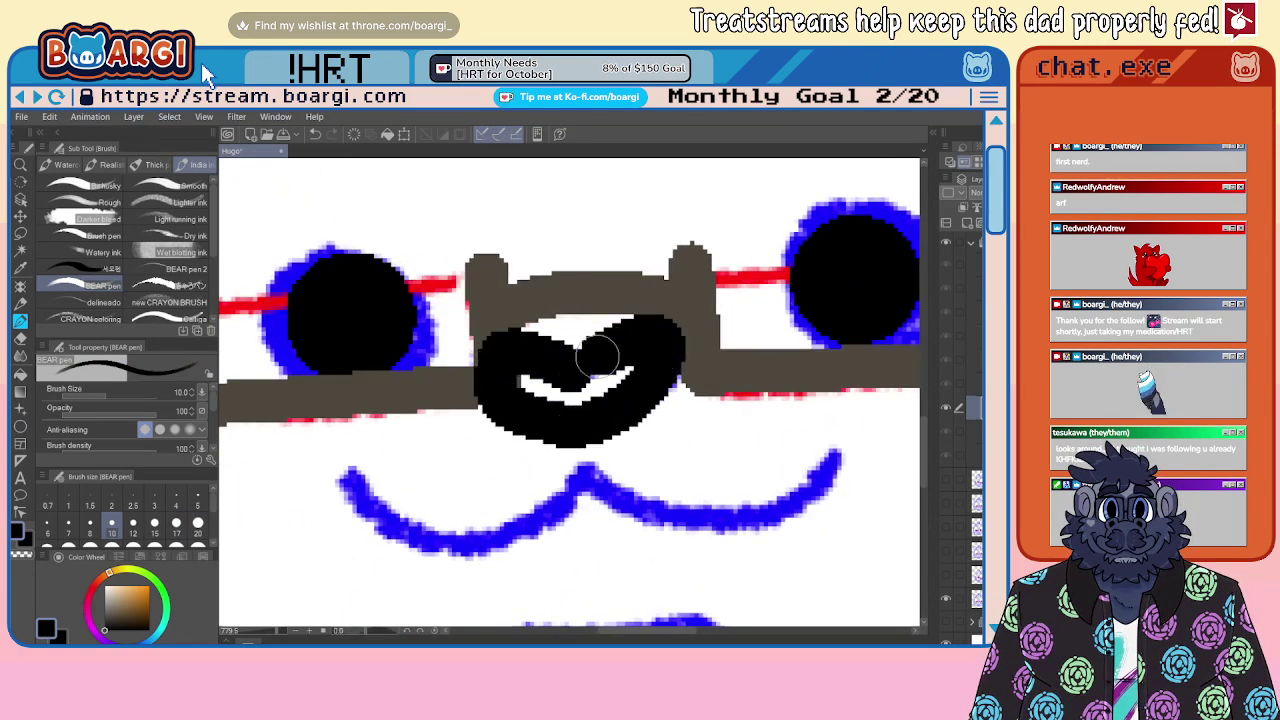
# Step: Clean up the white gap inside the heart-shaped nose with the Snap eraser at size 2
pyautogui.scroll(-2, 520, 365)
pyautogui.press('e')
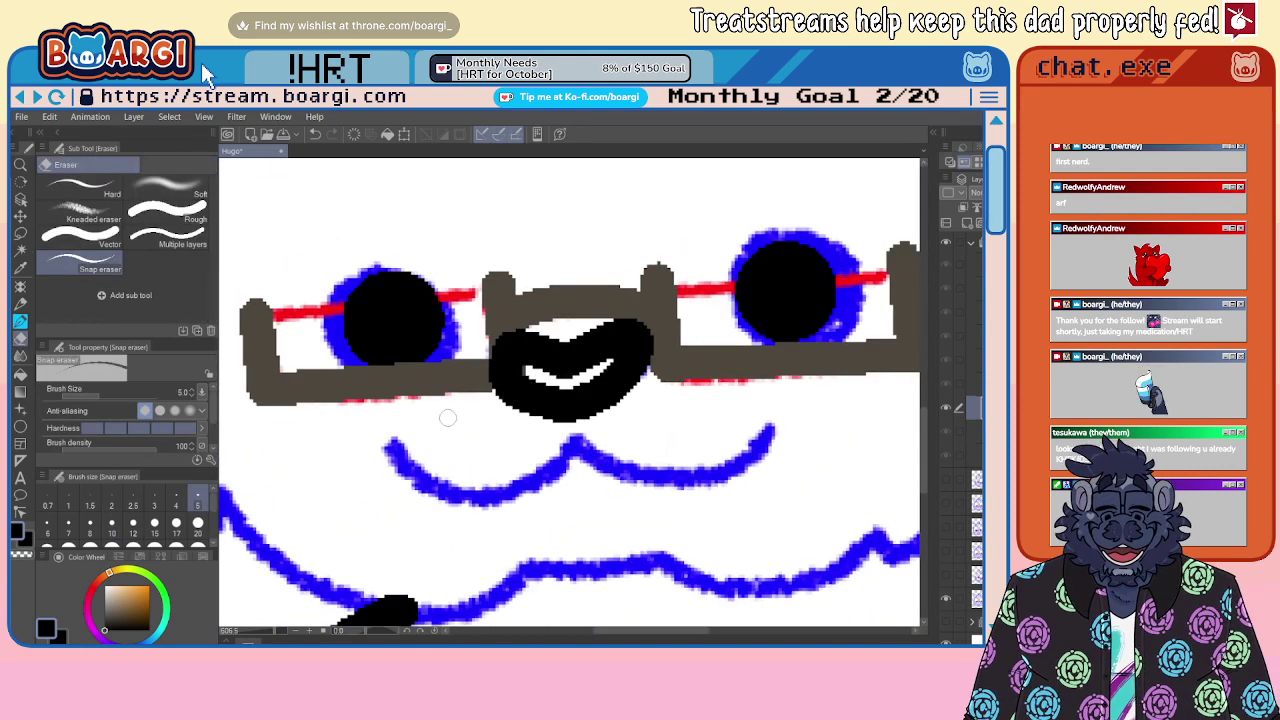
pyautogui.scroll(3, 594, 343)
pyautogui.click(115, 507)
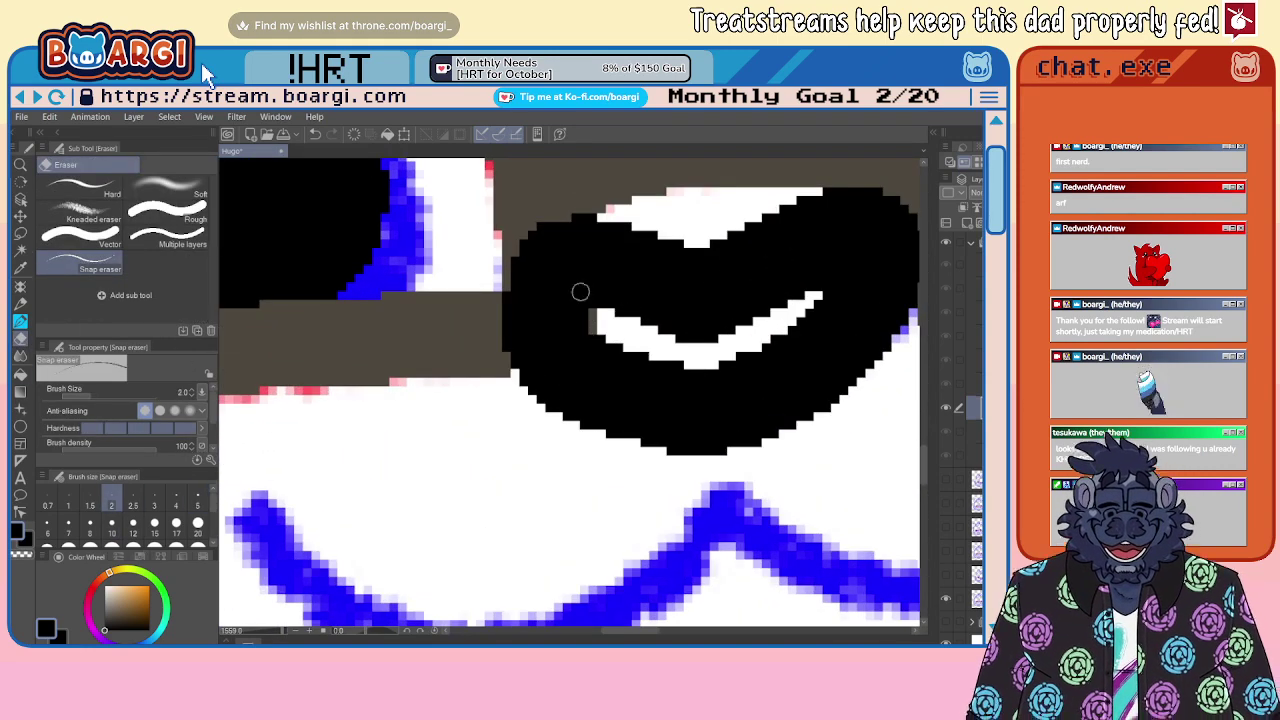
pyautogui.scroll(2, 585, 300)
pyautogui.scroll(-3, 598, 330)
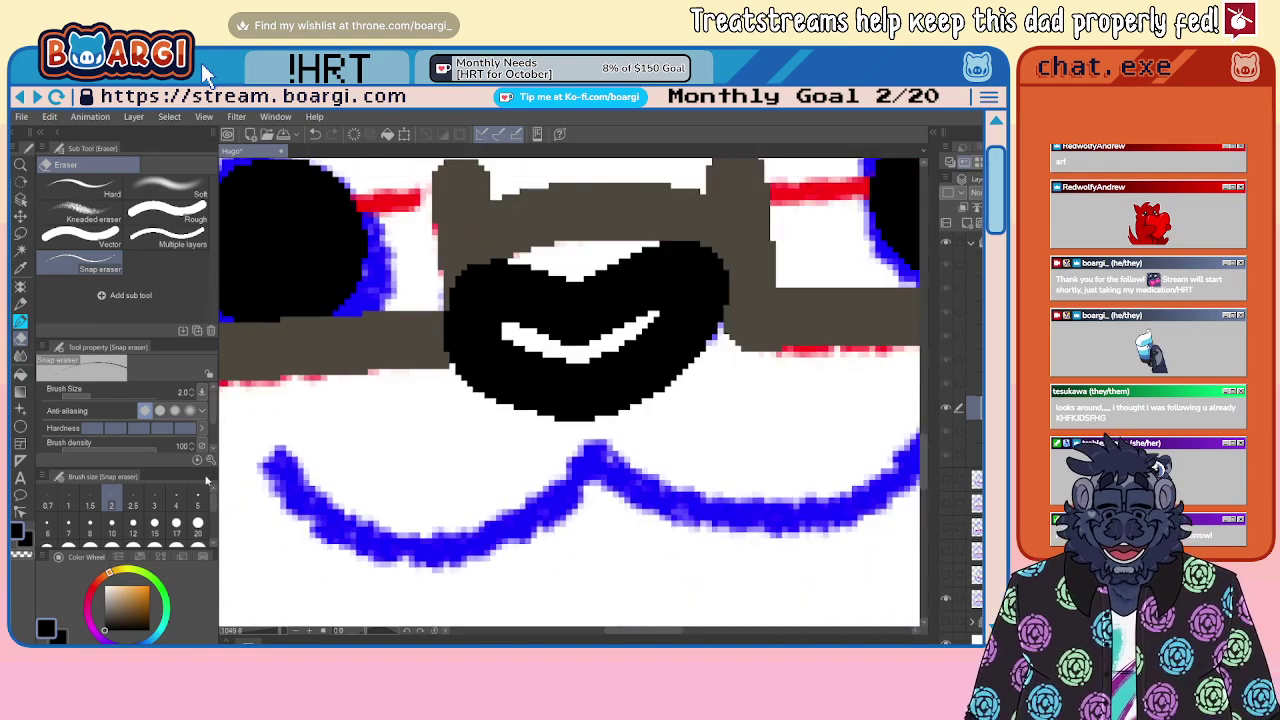
# Step: Ink the wavy two-curve mouth line below the nose in black with the BEAR pen at size 10
pyautogui.press('b')
pyautogui.scroll(-4, 517, 469)
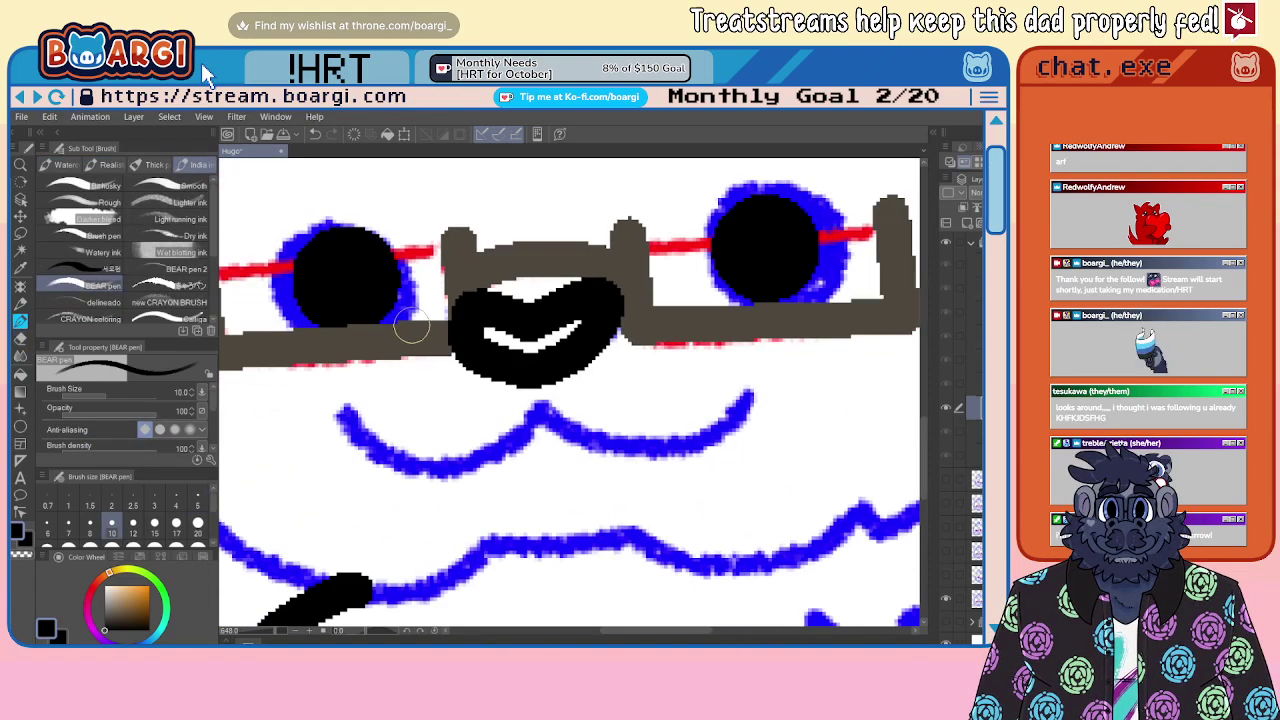
pyautogui.scroll(3, 516, 467)
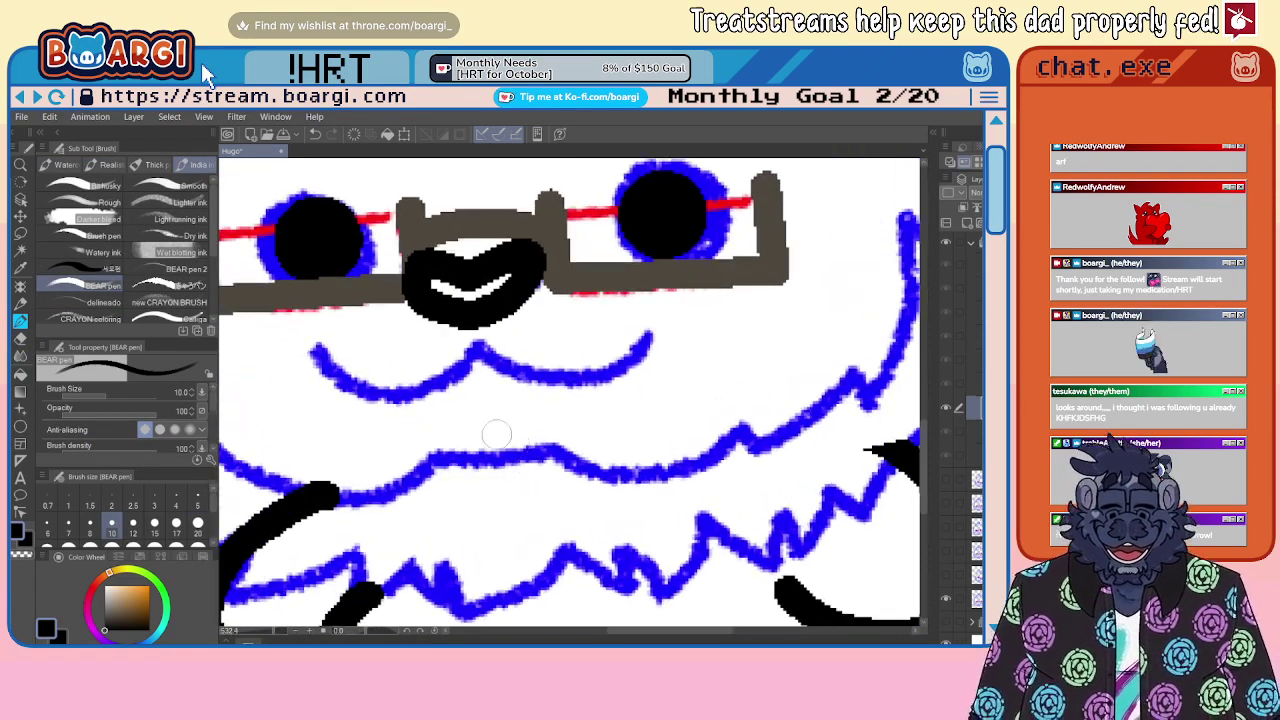
pyautogui.moveTo(305, 345)
pyautogui.mouseDown()
pyautogui.moveTo(422, 412)
pyautogui.moveTo(520, 351)
pyautogui.moveTo(586, 383)
pyautogui.moveTo(720, 368)
pyautogui.moveTo(747, 320)
pyautogui.mouseUp()
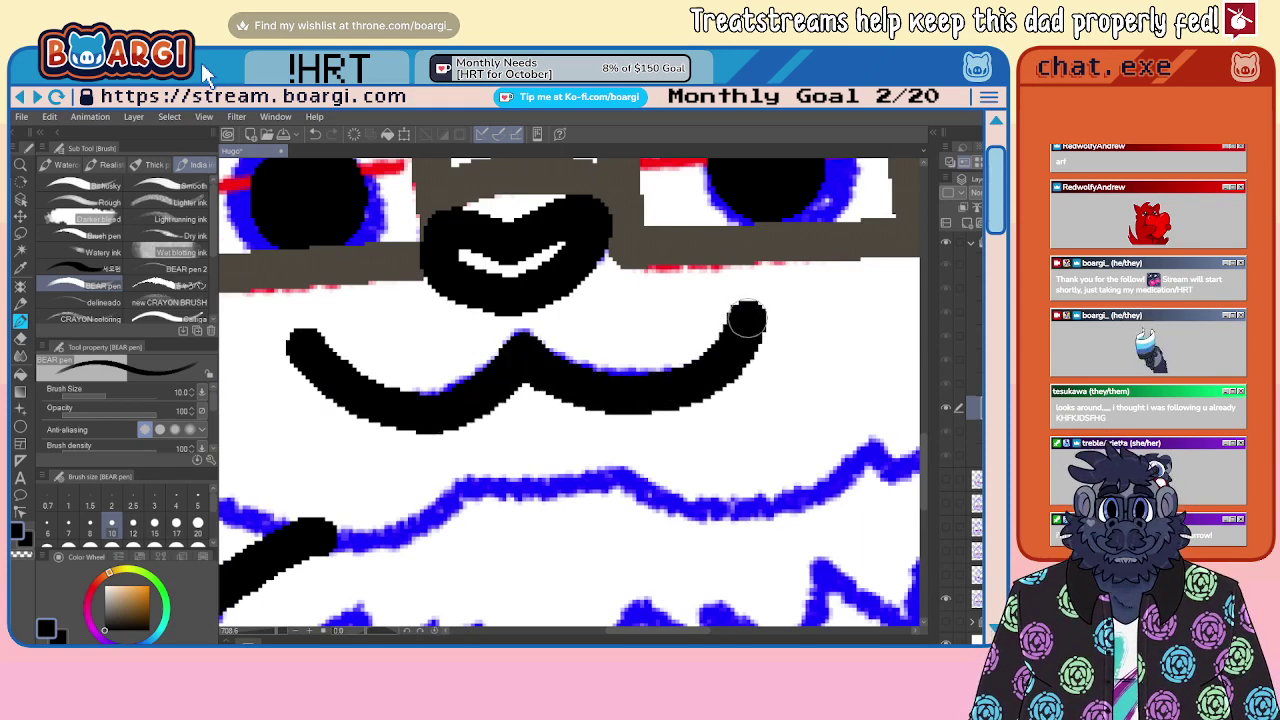
# Step: Taper both ends of the mouth line to thin points with the Snap eraser at size 5
pyautogui.press('e')
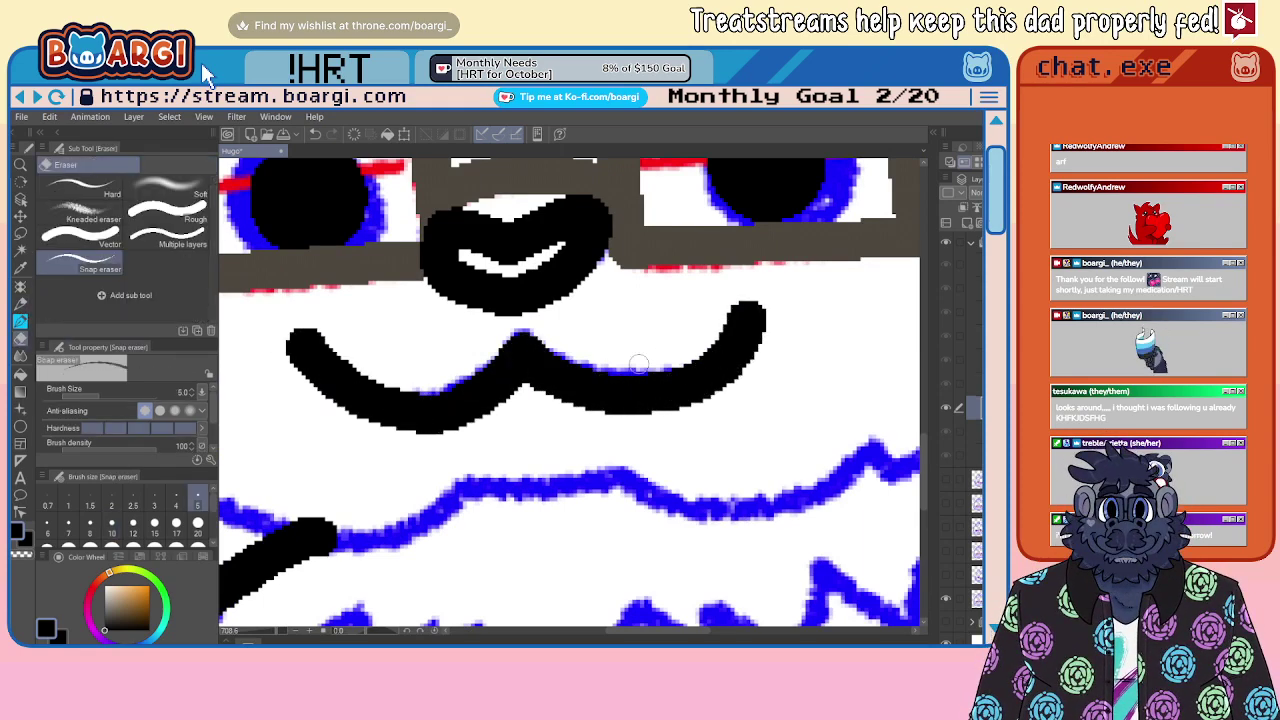
pyautogui.moveTo(720, 331); pyautogui.dragTo(758, 289)
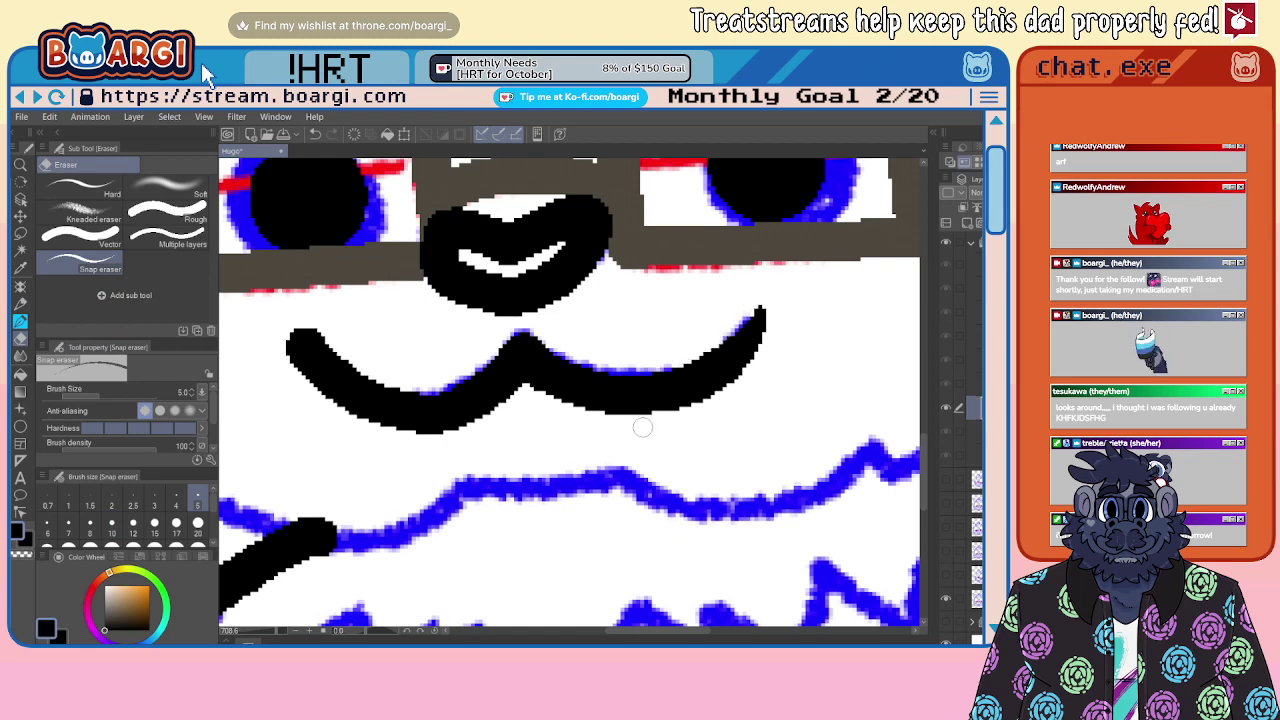
pyautogui.scroll(-3, 793, 281)
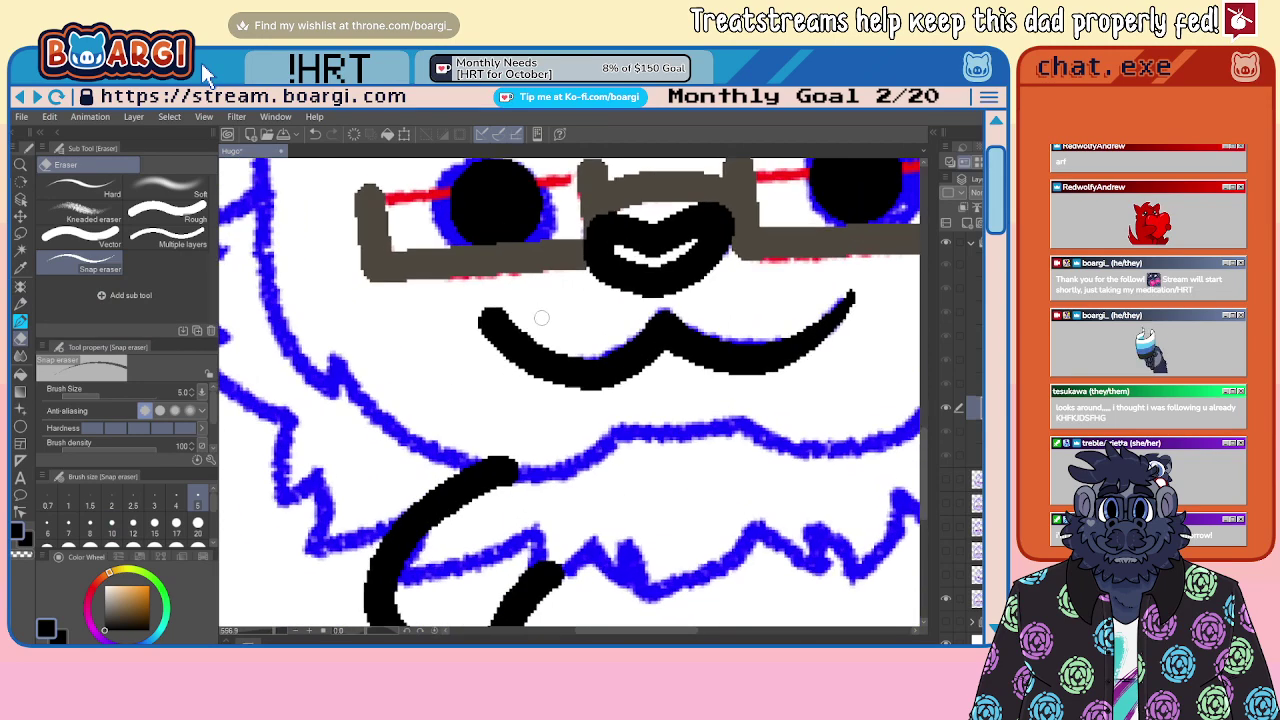
pyautogui.scroll(3, 473, 289)
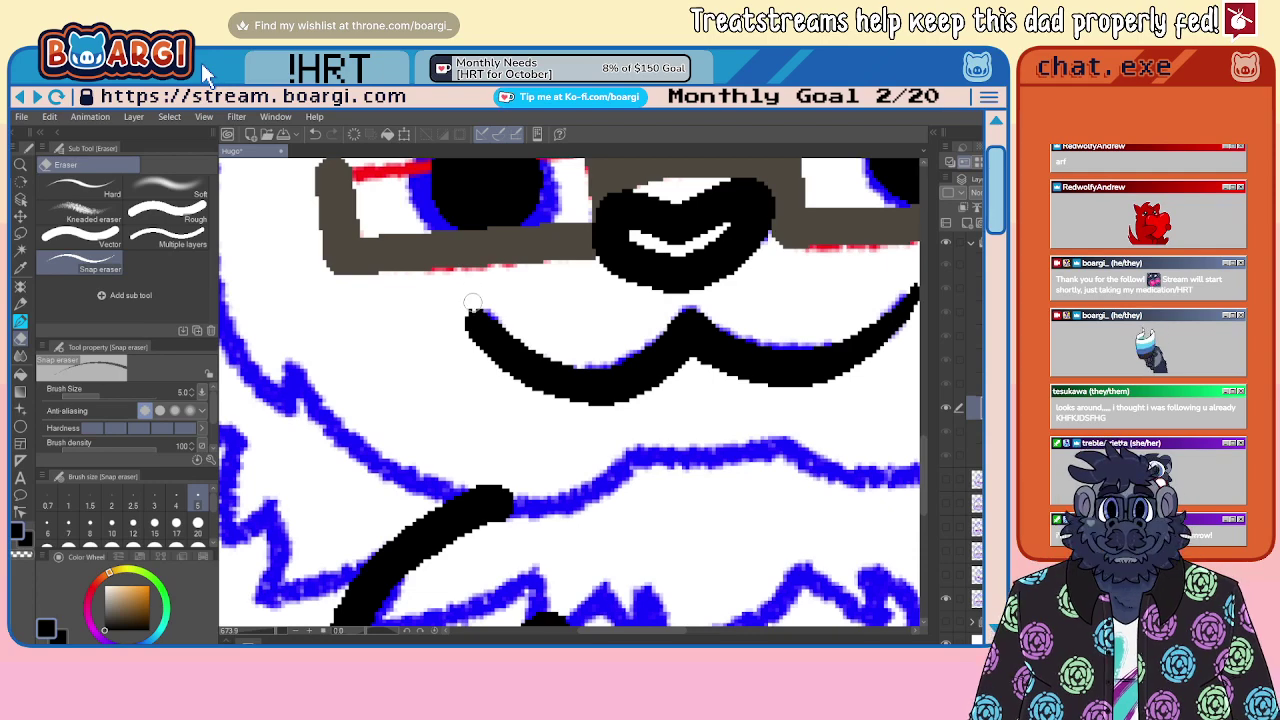
pyautogui.moveTo(473, 292); pyautogui.dragTo(513, 386)
pyautogui.scroll(-2, 570, 412)
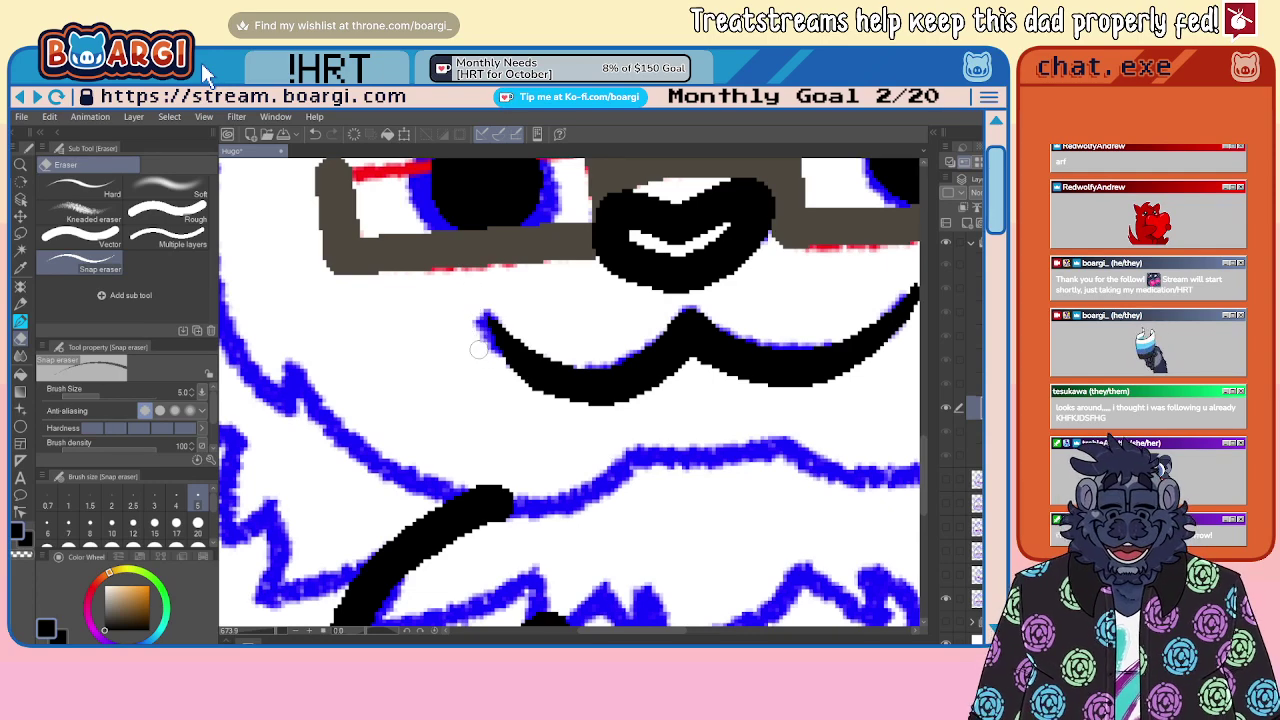
pyautogui.scroll(-2, 559, 418)
pyautogui.scroll(-2, 559, 418)
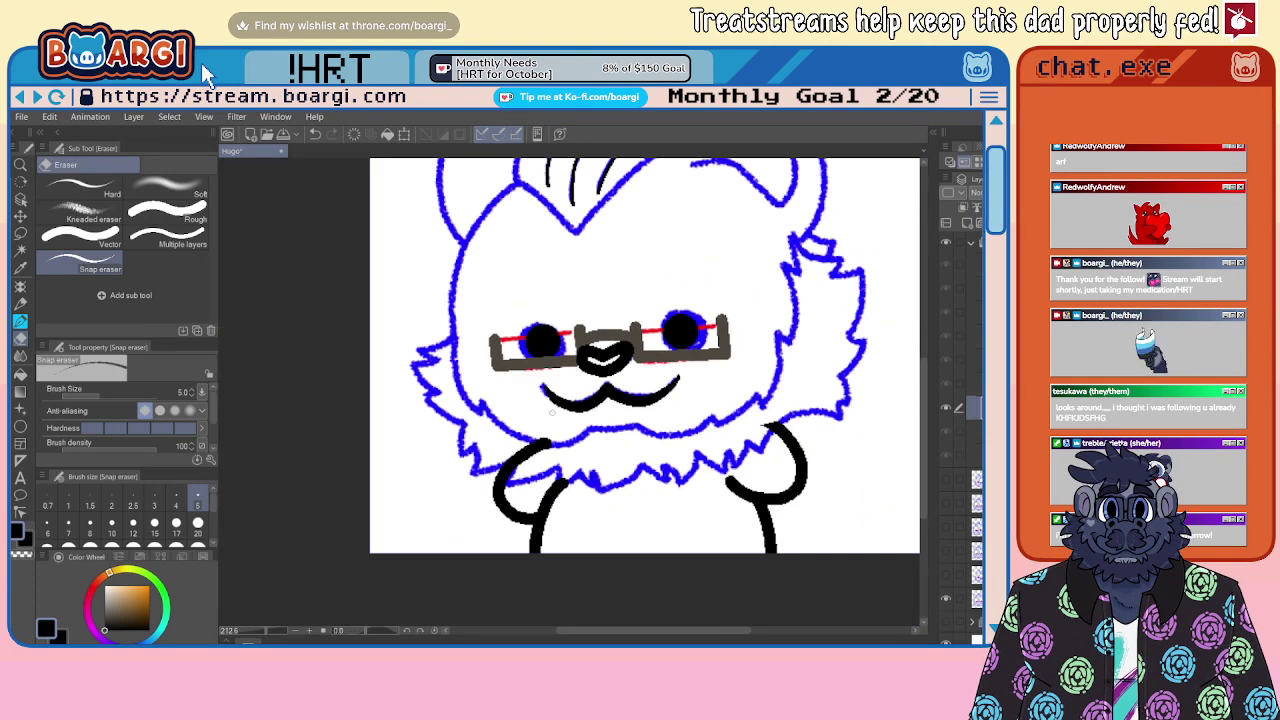
# Step: Erase the upper ends of both arm lines where they overlap the fur ruff, using the Snap eraser at size 20
pyautogui.click(22, 322)
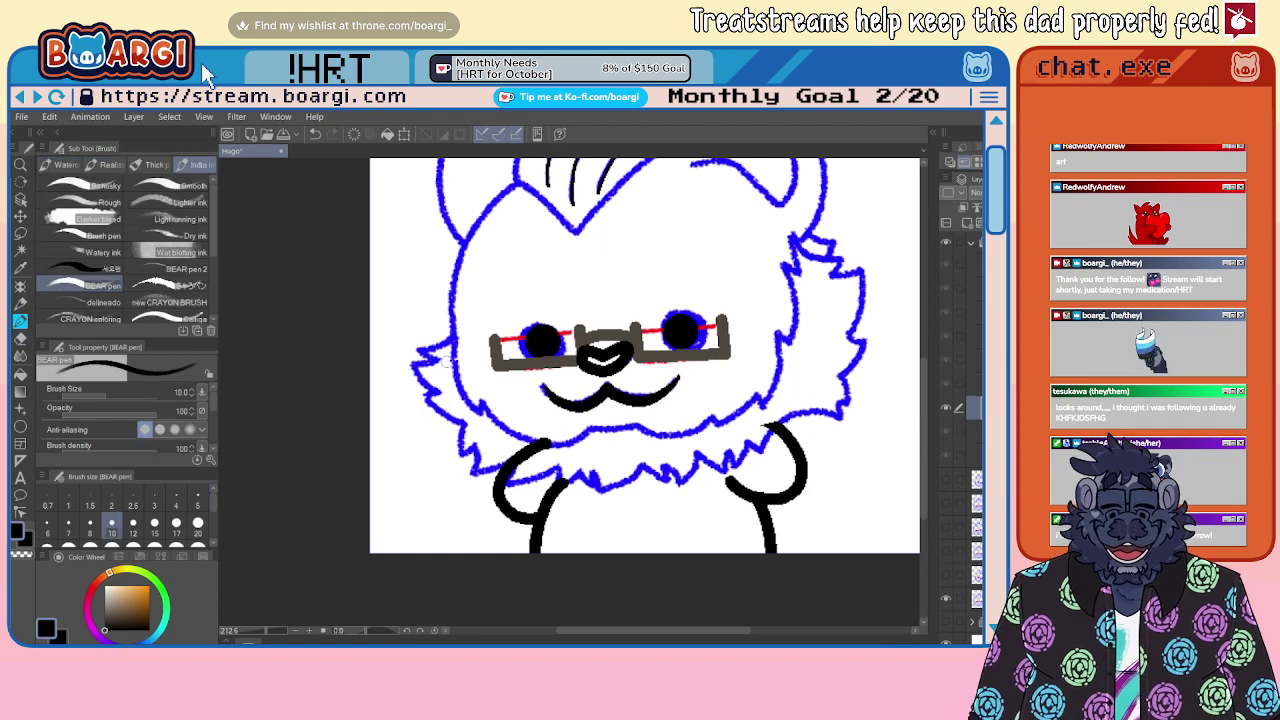
pyautogui.scroll(1, 571, 425)
pyautogui.scroll(1, 571, 427)
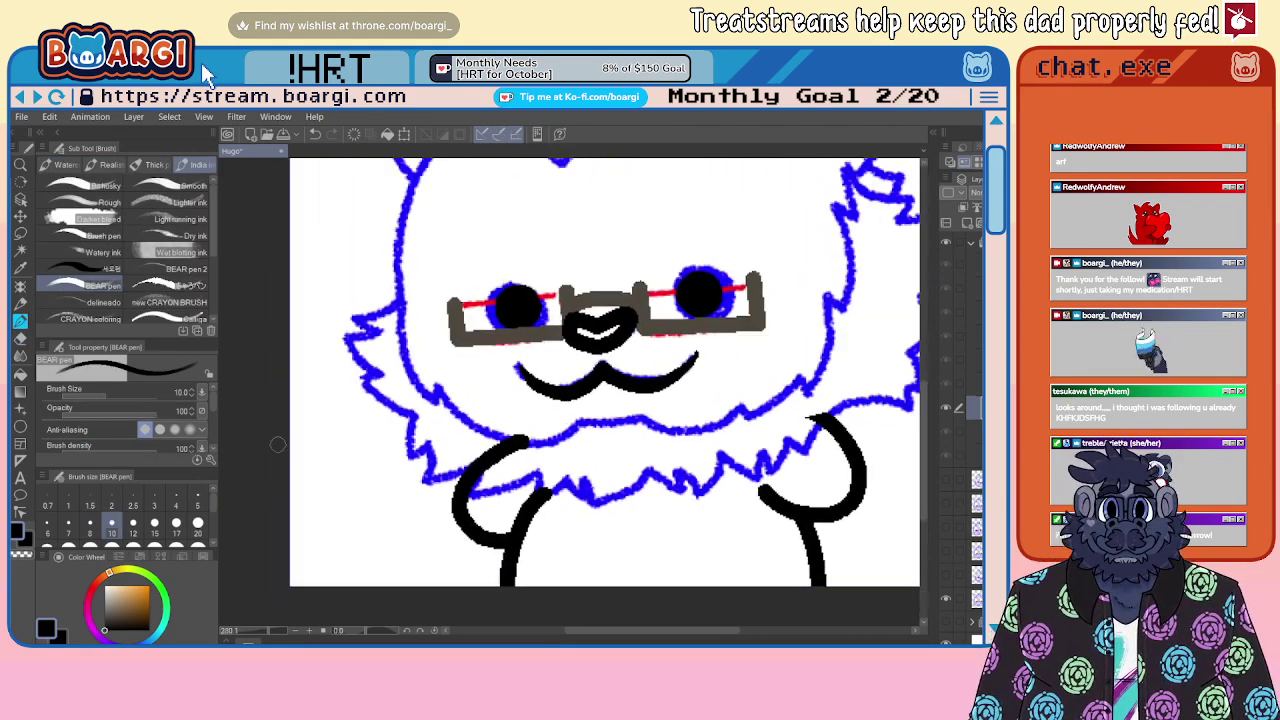
pyautogui.press('e')
pyautogui.scroll(1, 571, 460)
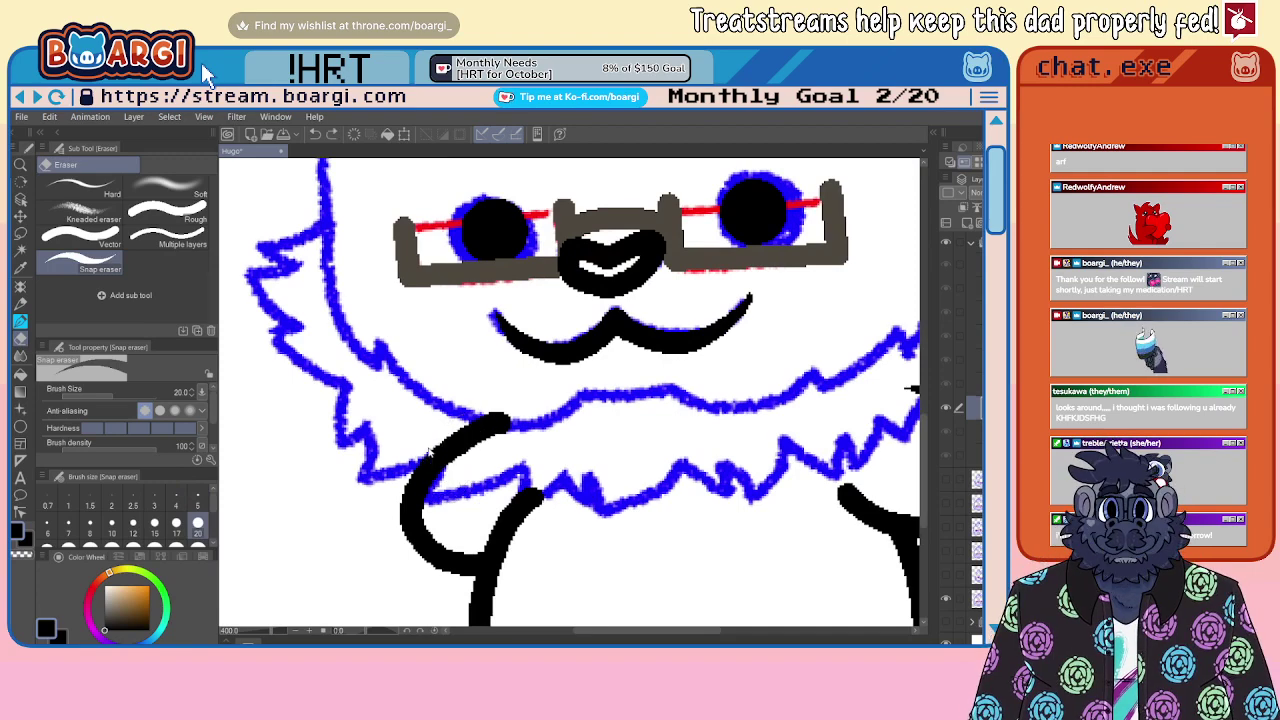
pyautogui.moveTo(403, 445); pyautogui.dragTo(490, 417)
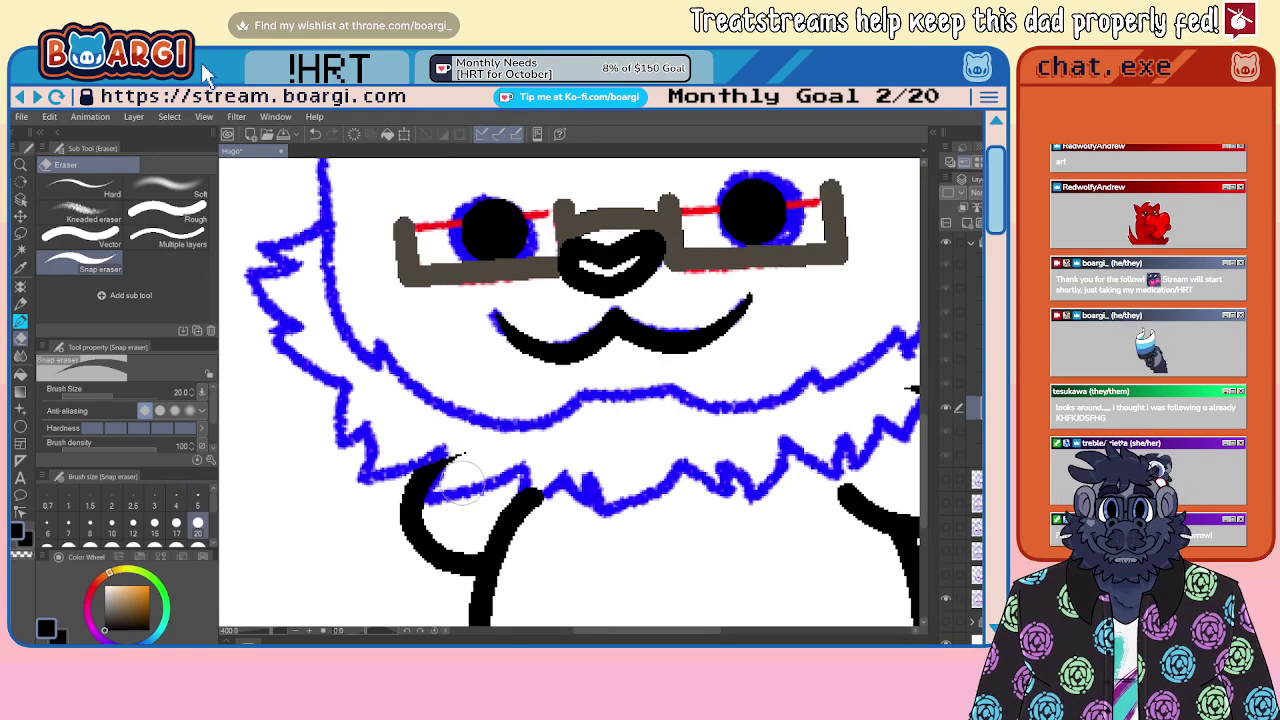
pyautogui.scroll(-1, 462, 423)
pyautogui.scroll(2, 680, 360)
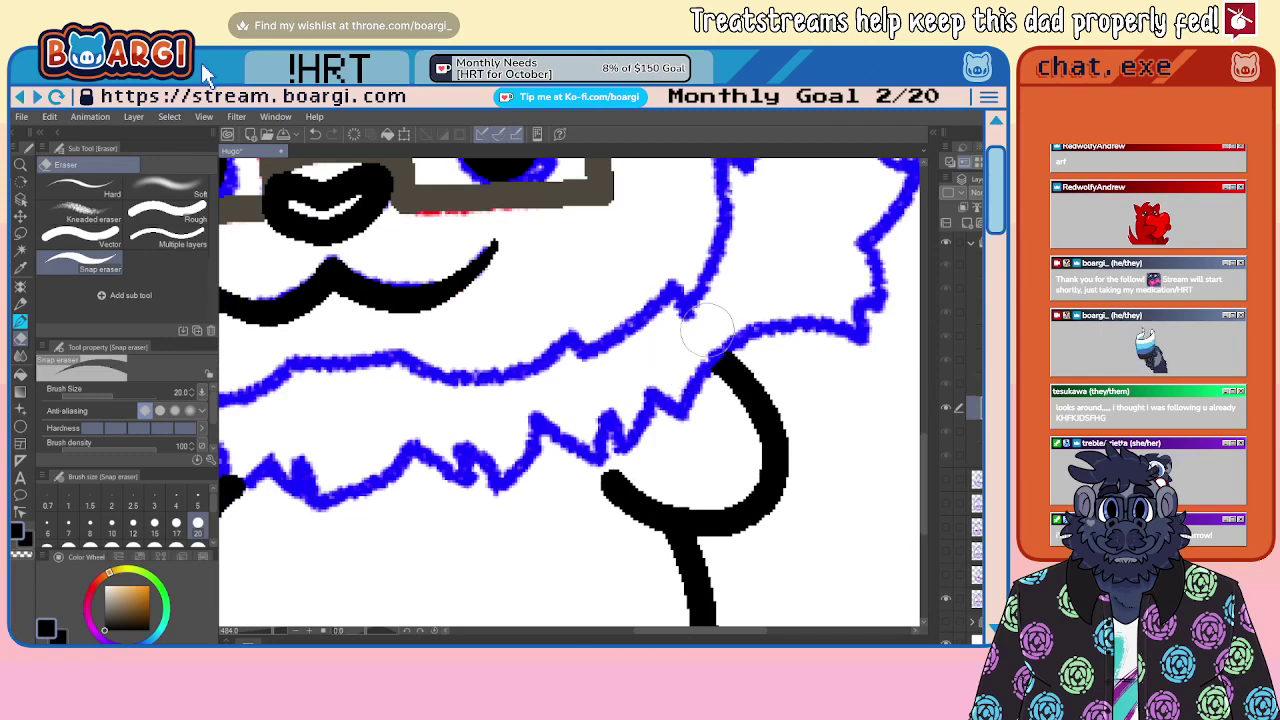
pyautogui.scroll(-3, 675, 345)
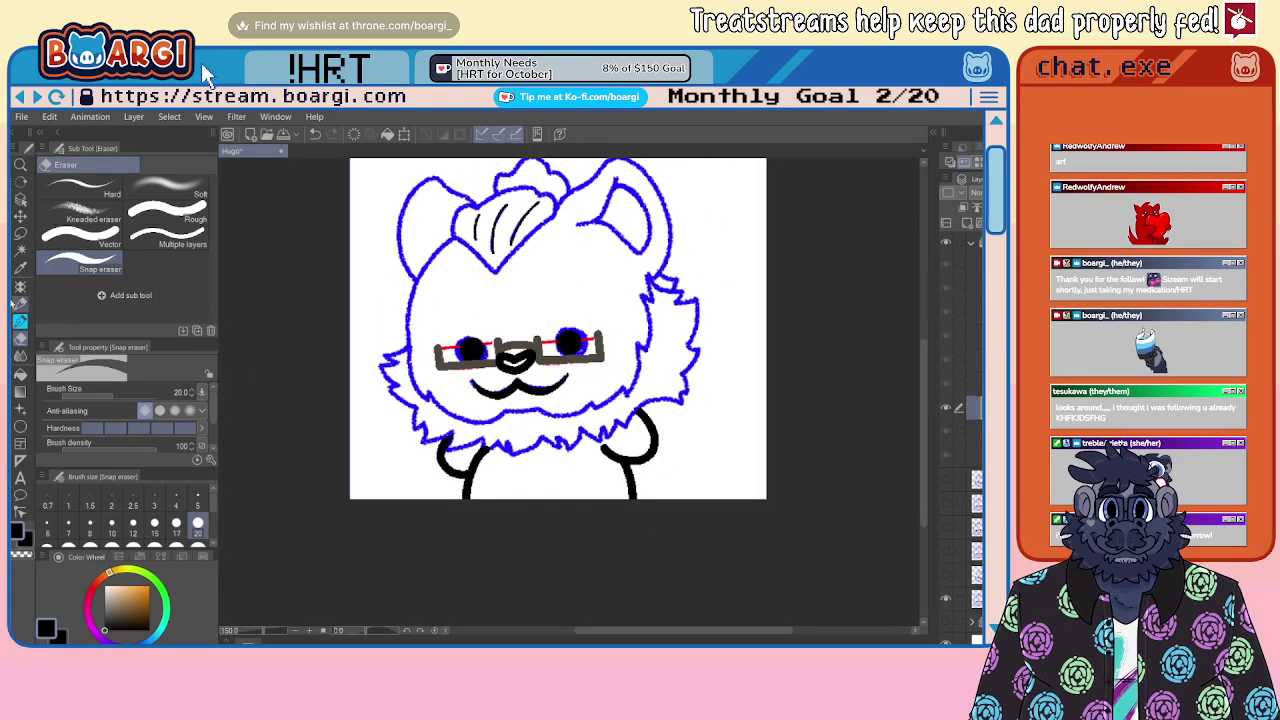
# Step: Ink the jagged fur ruff from the left cheek down to the middle of the chin with the BEAR pen at size 10
pyautogui.press('b')
pyautogui.scroll(3, 395, 325)
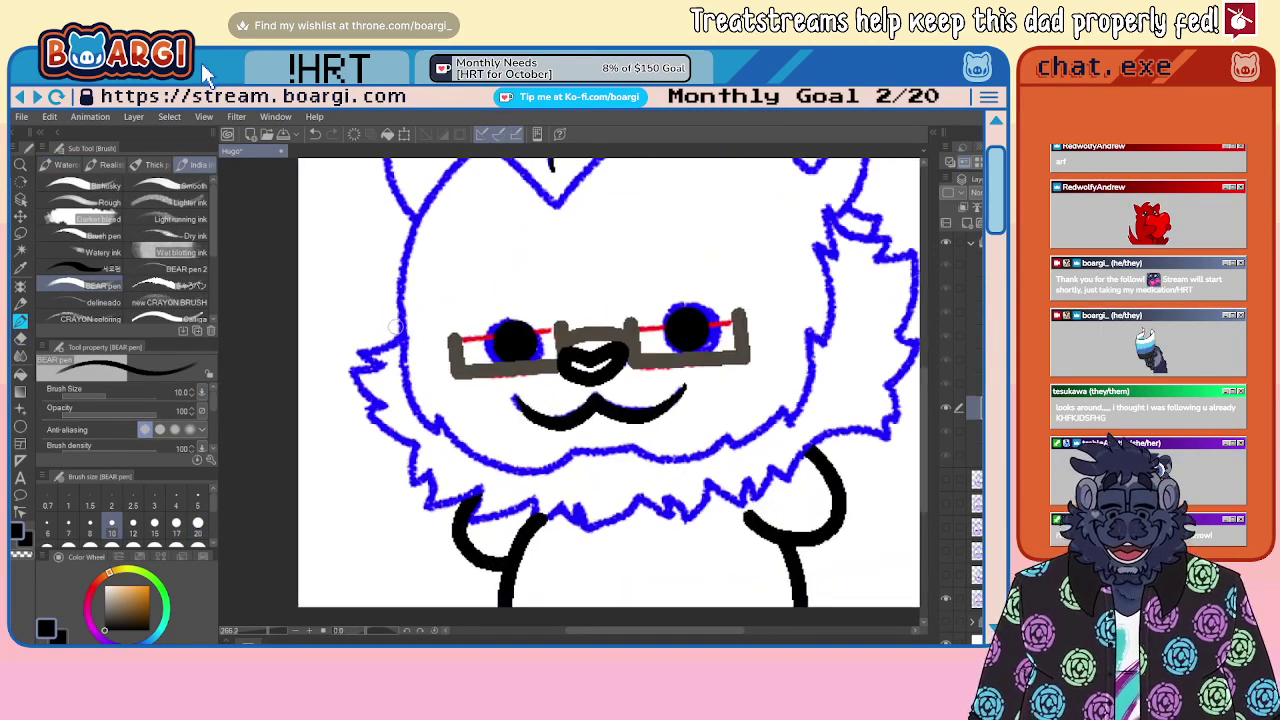
pyautogui.scroll(2, 393, 325)
pyautogui.moveTo(404, 309); pyautogui.dragTo(368, 287)
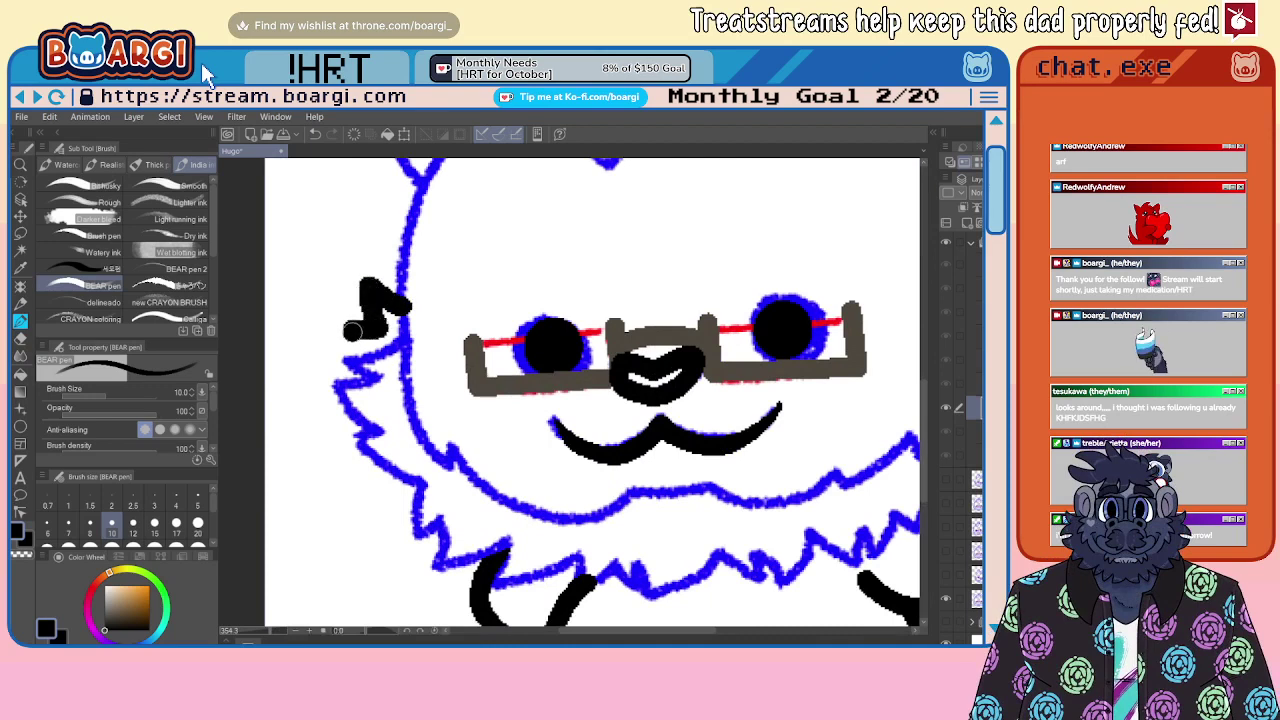
pyautogui.moveTo(388, 351)
pyautogui.mouseDown()
pyautogui.moveTo(339, 361)
pyautogui.moveTo(377, 380)
pyautogui.moveTo(338, 383)
pyautogui.moveTo(382, 439)
pyautogui.moveTo(347, 451)
pyautogui.moveTo(421, 483)
pyautogui.moveTo(409, 526)
pyautogui.moveTo(413, 542)
pyautogui.moveTo(431, 523)
pyautogui.moveTo(427, 568)
pyautogui.moveTo(502, 543)
pyautogui.moveTo(487, 581)
pyautogui.moveTo(574, 563)
pyautogui.mouseUp()
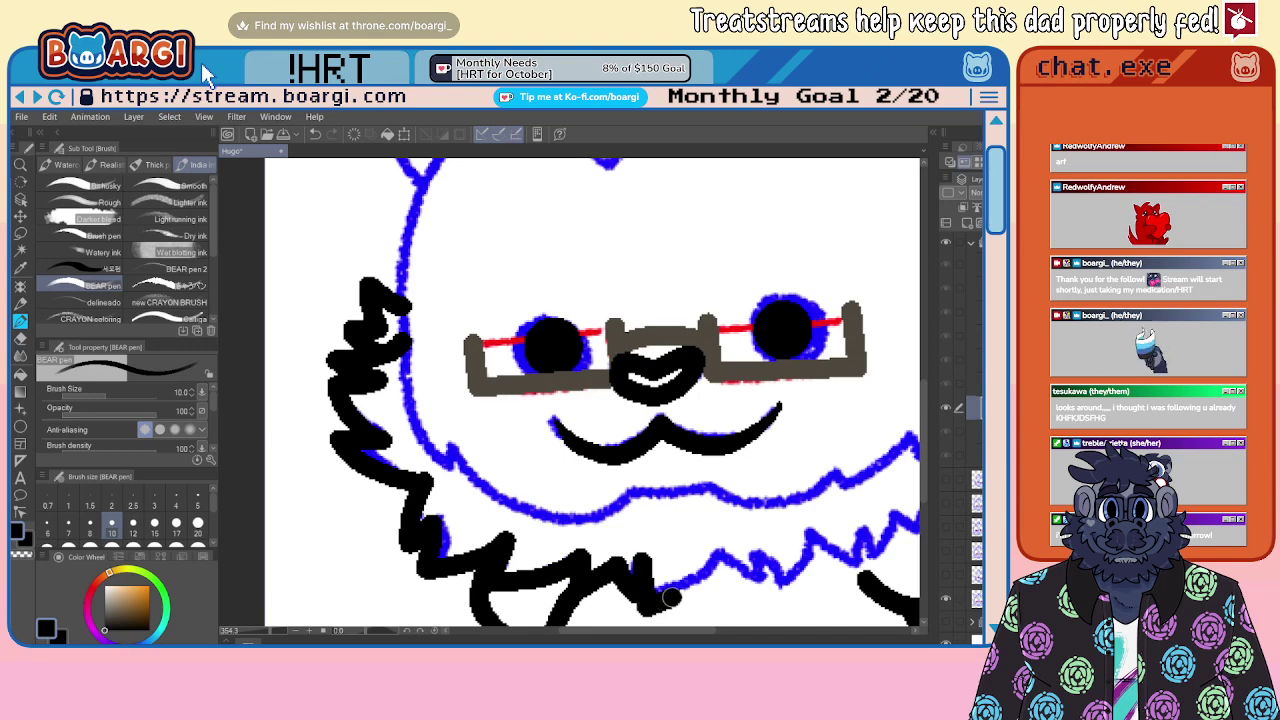
pyautogui.moveTo(671, 597); pyautogui.dragTo(722, 548)
# Step: Continue inking the jagged fur ruff from the chin past the right arm to the lower right cheek tuft
pyautogui.scroll(-2, 630, 524)
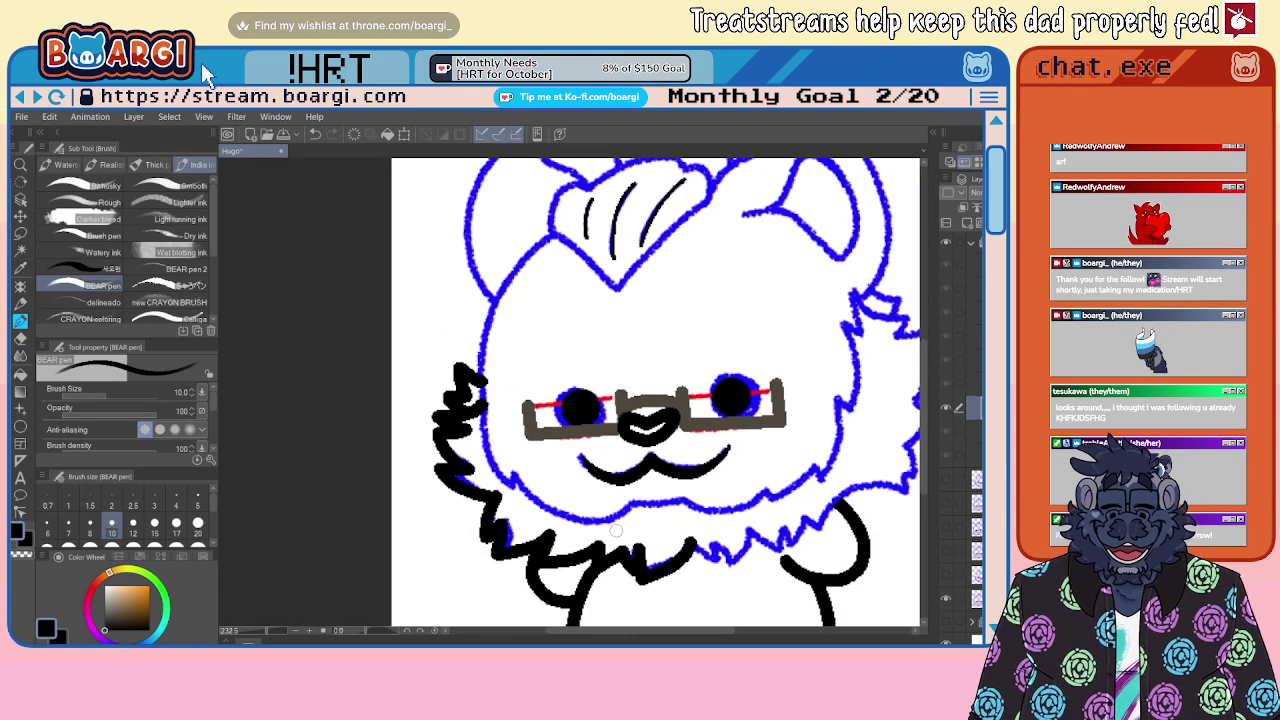
pyautogui.scroll(-2, 580, 489)
pyautogui.scroll(2, 762, 556)
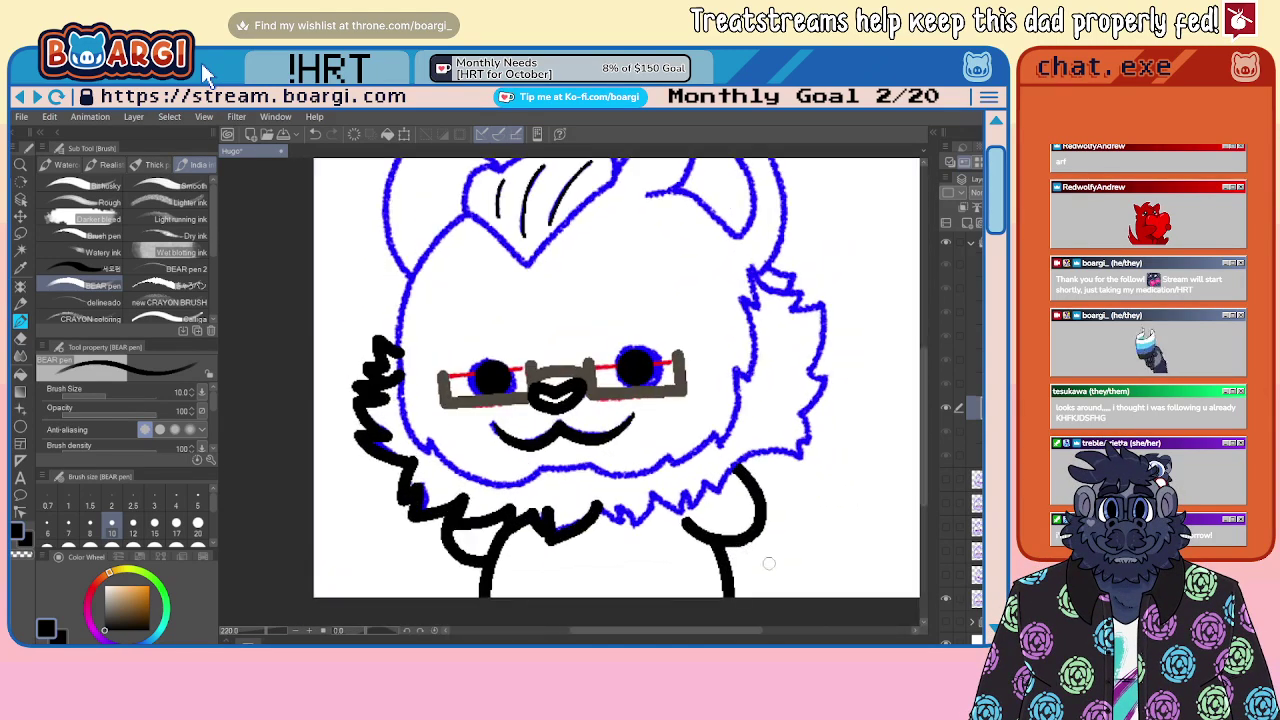
pyautogui.scroll(-2, 477, 443)
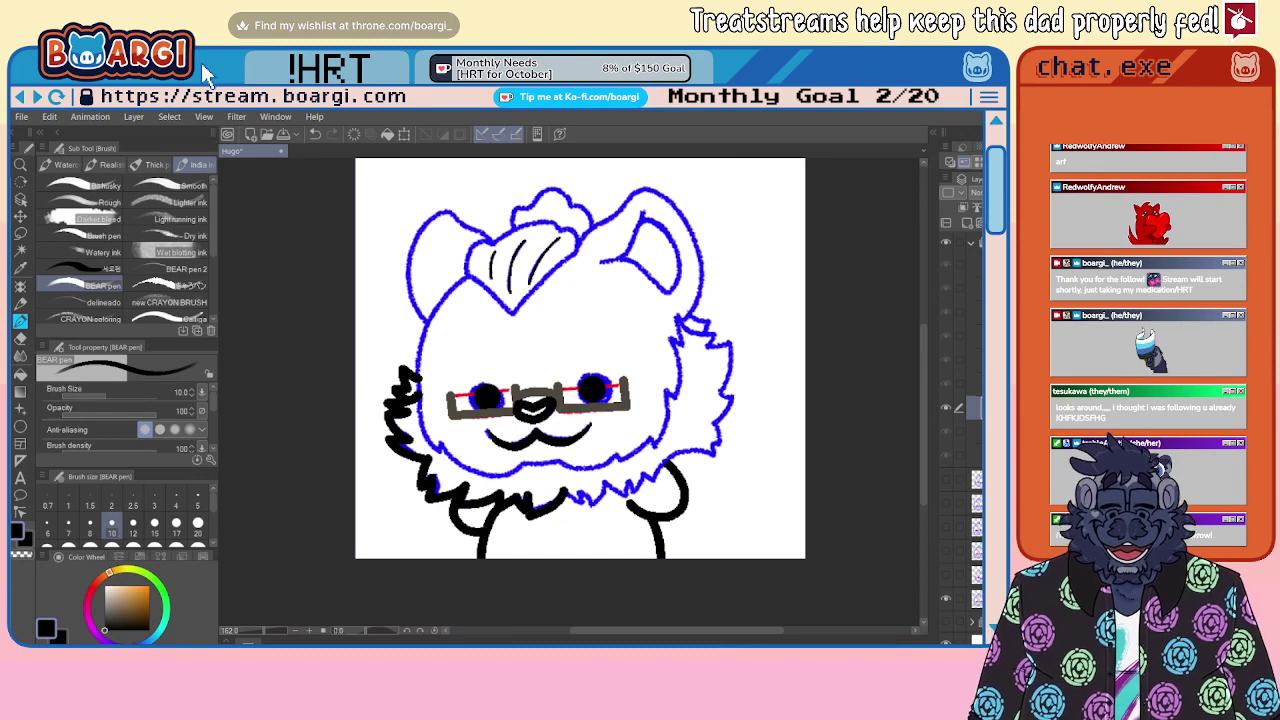
pyautogui.scroll(6, 567, 522)
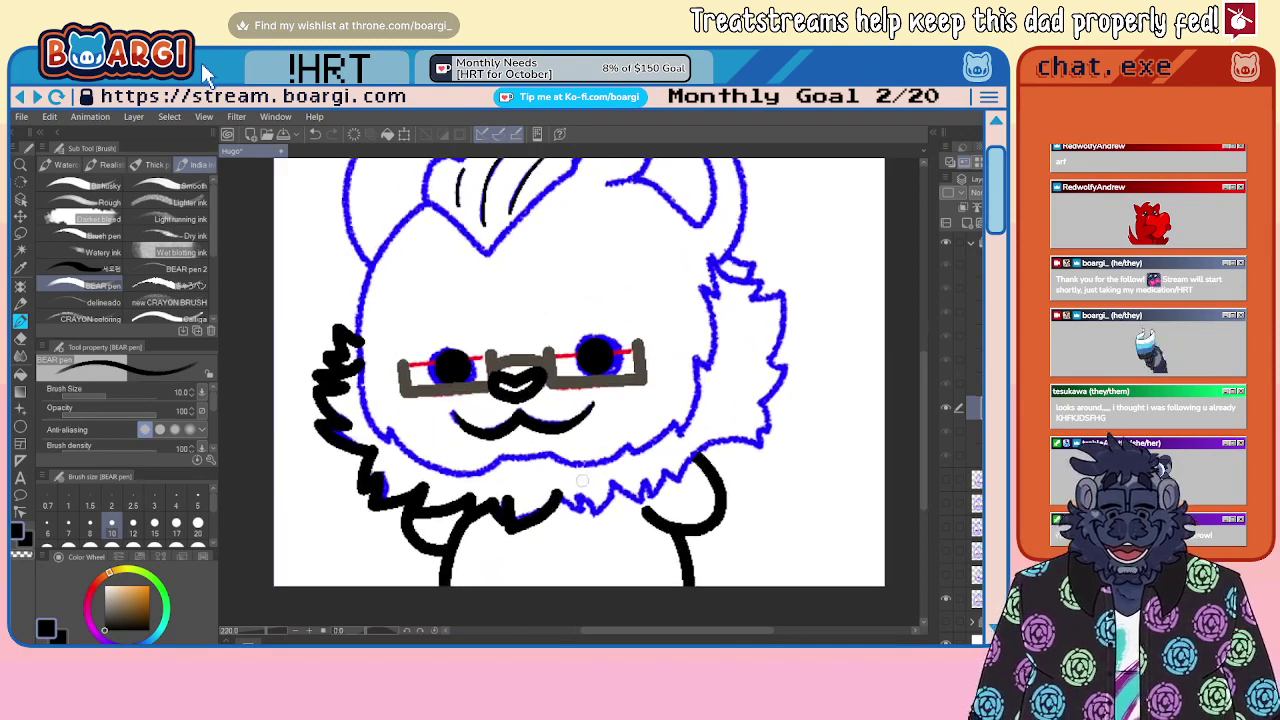
pyautogui.moveTo(598, 540)
pyautogui.mouseDown()
pyautogui.moveTo(591, 480)
pyautogui.moveTo(649, 551)
pyautogui.moveTo(696, 491)
pyautogui.moveTo(702, 443)
pyautogui.moveTo(807, 516)
pyautogui.moveTo(807, 445)
pyautogui.moveTo(827, 491)
pyautogui.moveTo(866, 420)
pyautogui.mouseUp()
pyautogui.scroll(-3, 866, 420)
pyautogui.scroll(2, 693, 426)
pyautogui.scroll(1, 693, 426)
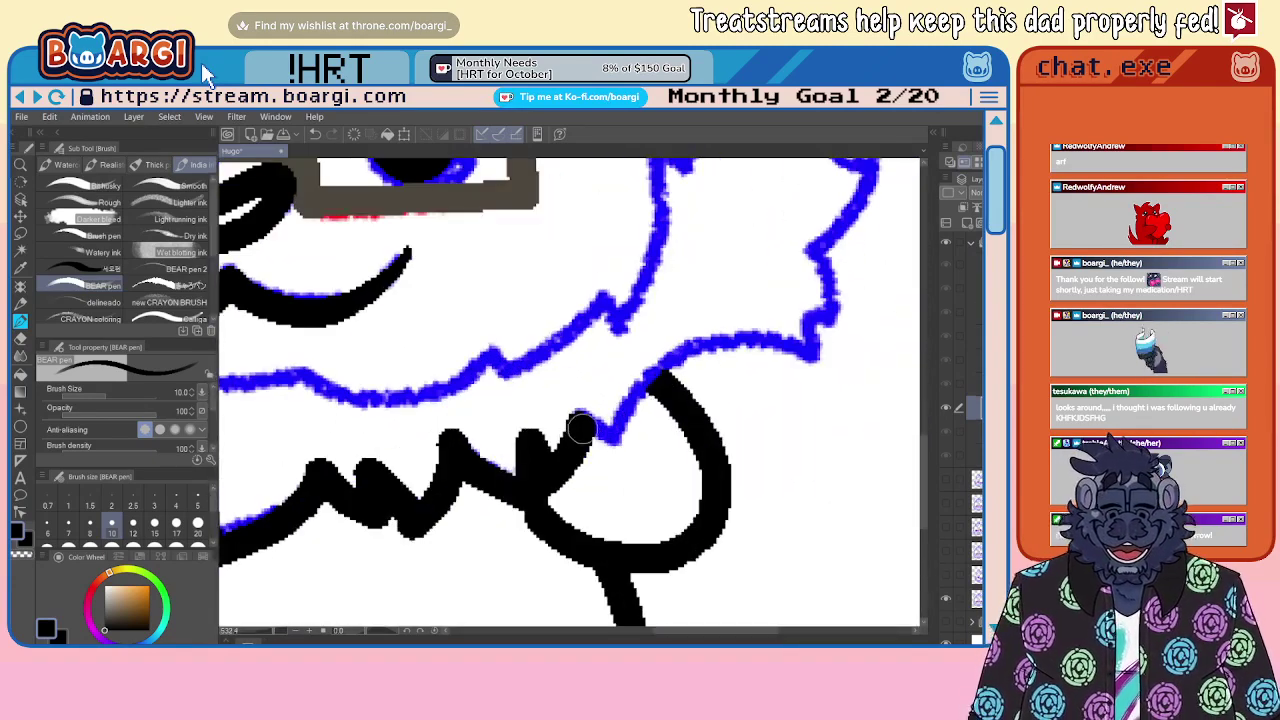
pyautogui.moveTo(585, 440)
pyautogui.mouseDown()
pyautogui.moveTo(625, 415)
pyautogui.moveTo(669, 357)
pyautogui.moveTo(800, 338)
pyautogui.moveTo(811, 314)
pyautogui.moveTo(823, 320)
pyautogui.moveTo(812, 242)
pyautogui.mouseUp()
pyautogui.scroll(-1, 688, 376)
pyautogui.scroll(-3, 687, 376)
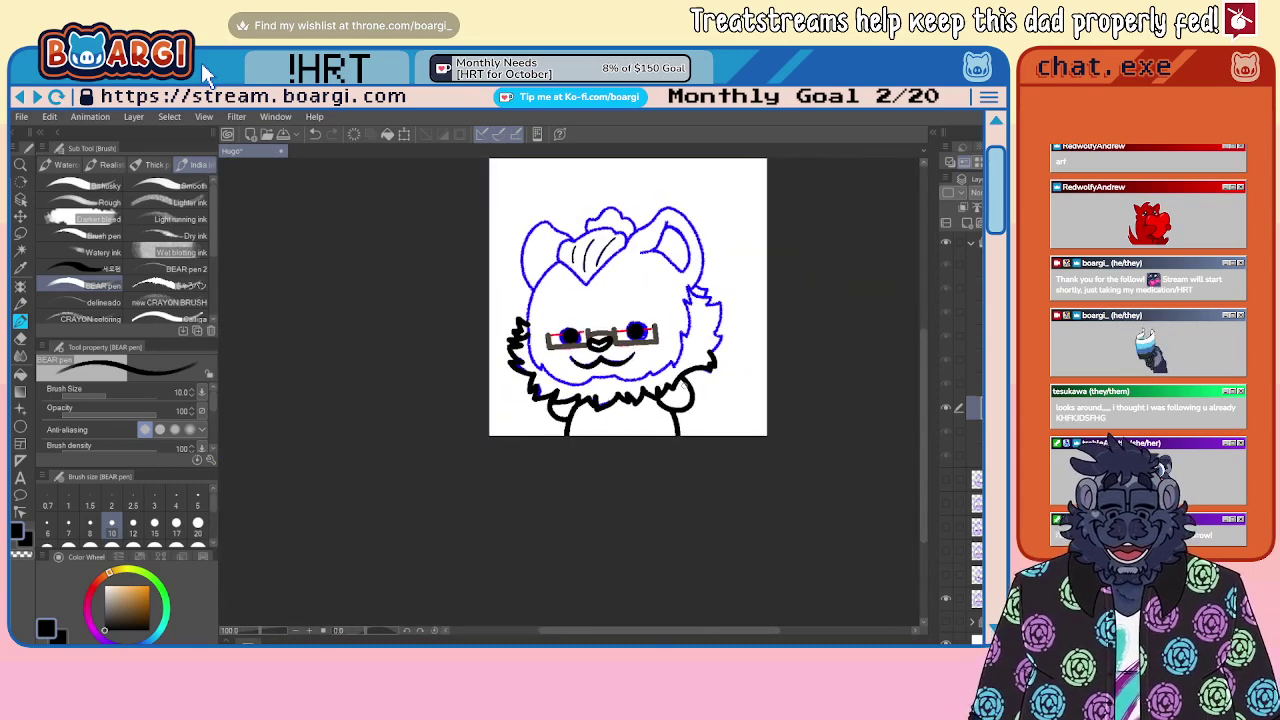
# Step: Briefly show another frame's blue sketch over this one for comparison, hide it again and return to the line art layer
pyautogui.scroll(3, 715, 344)
pyautogui.click(976, 504)
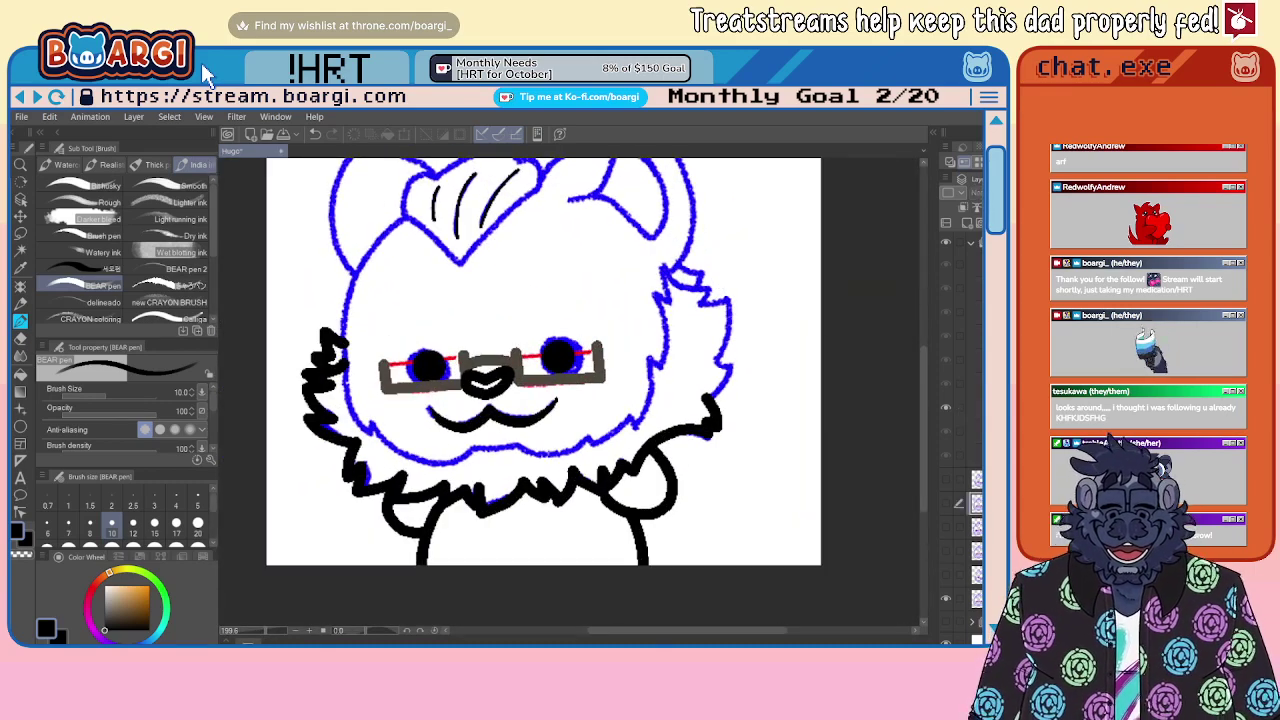
pyautogui.click(948, 528)
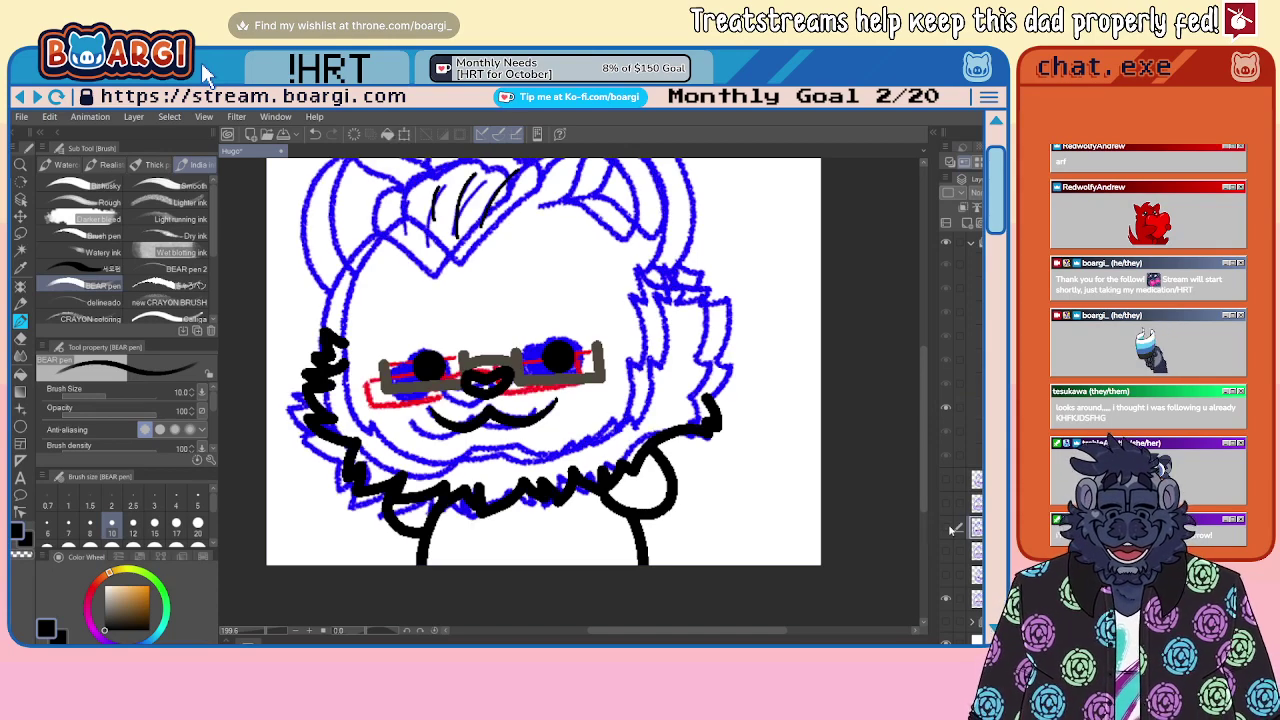
pyautogui.click(948, 528)
pyautogui.click(962, 407)
# Step: Ink the outer spiky fur of the right cheek from below the ear down to the inked ruff
pyautogui.scroll(1, 733, 268)
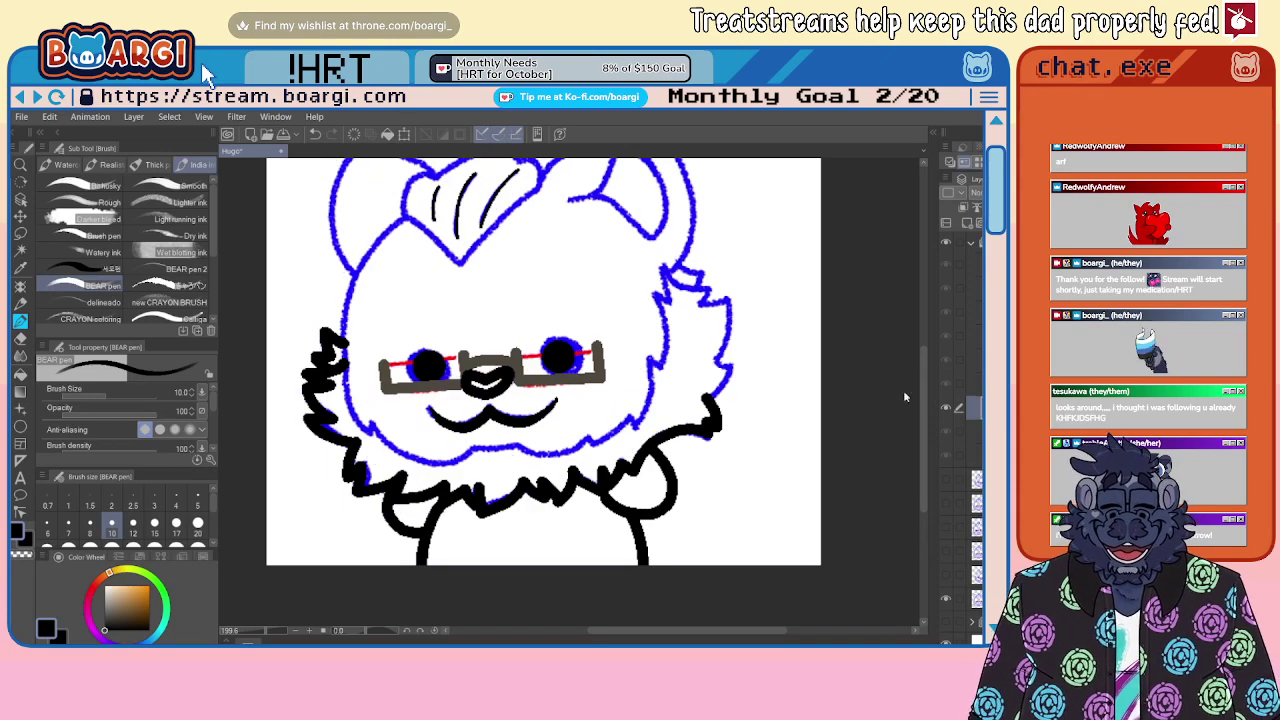
pyautogui.scroll(-2, 733, 268)
pyautogui.scroll(4, 733, 268)
pyautogui.moveTo(628, 263)
pyautogui.mouseDown()
pyautogui.moveTo(653, 287)
pyautogui.moveTo(713, 301)
pyautogui.moveTo(694, 326)
pyautogui.moveTo(733, 320)
pyautogui.moveTo(733, 381)
pyautogui.mouseUp()
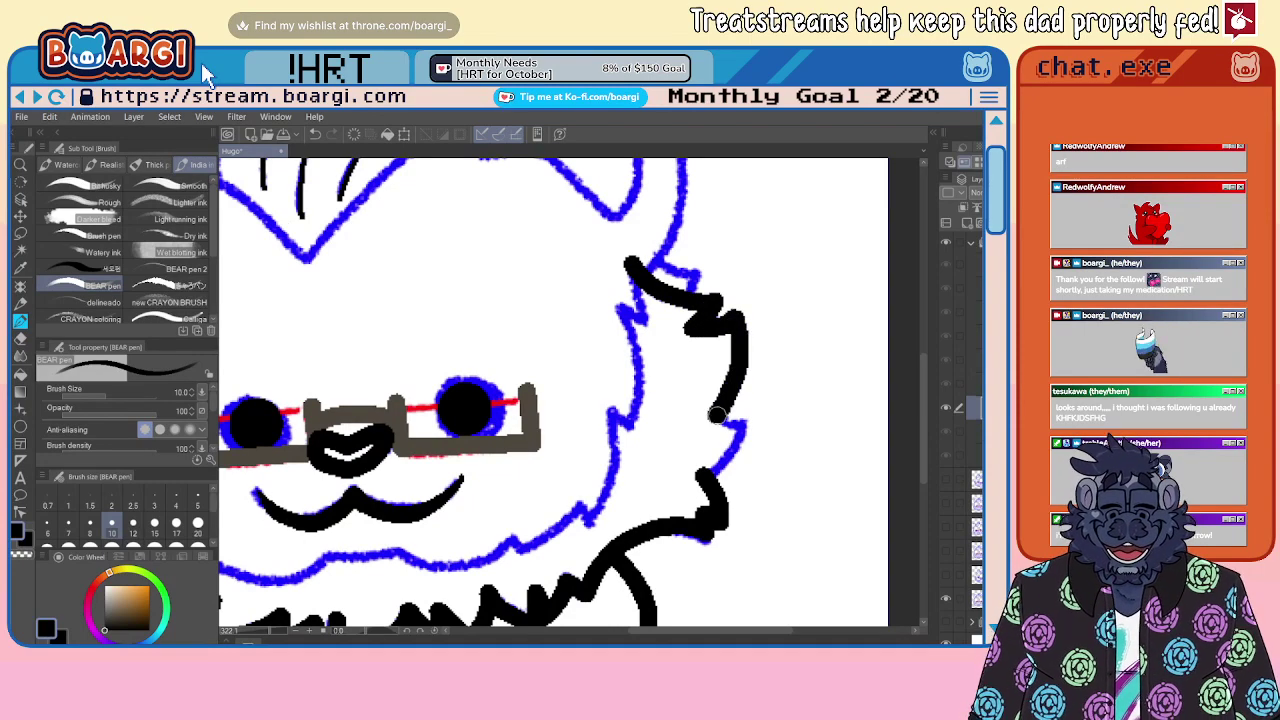
pyautogui.moveTo(745, 425); pyautogui.dragTo(714, 470)
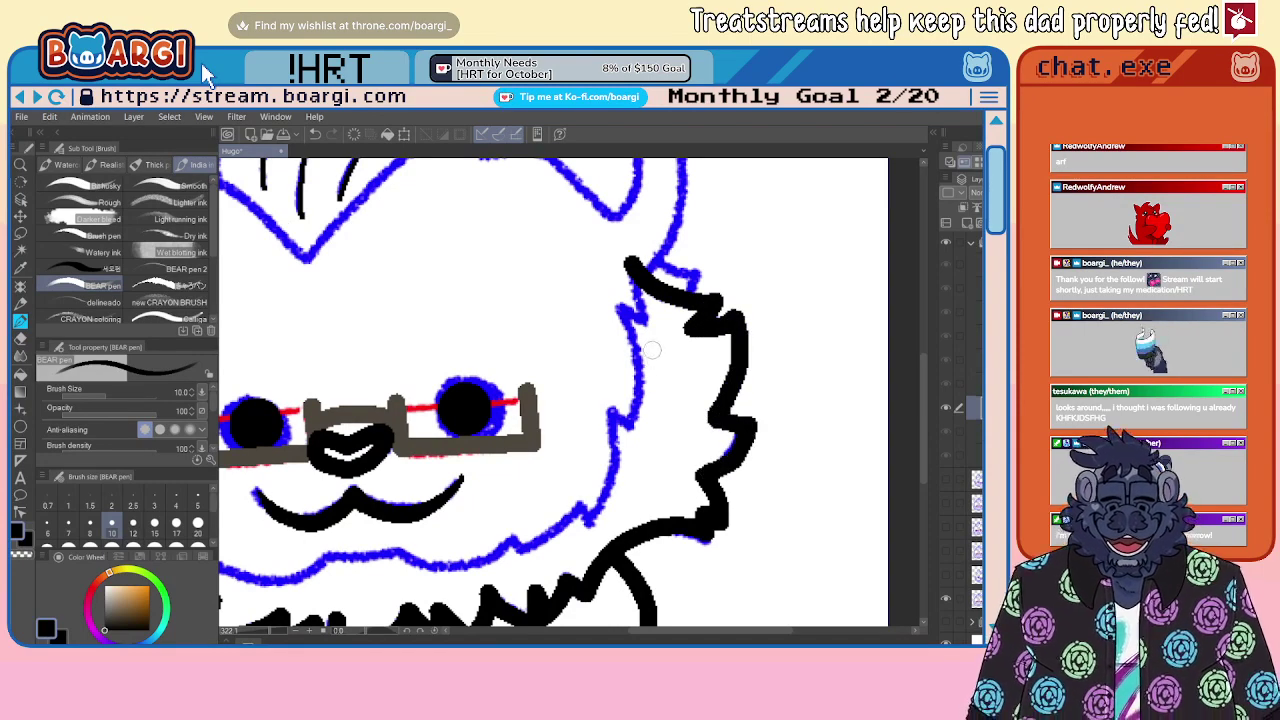
pyautogui.scroll(-2, 654, 351)
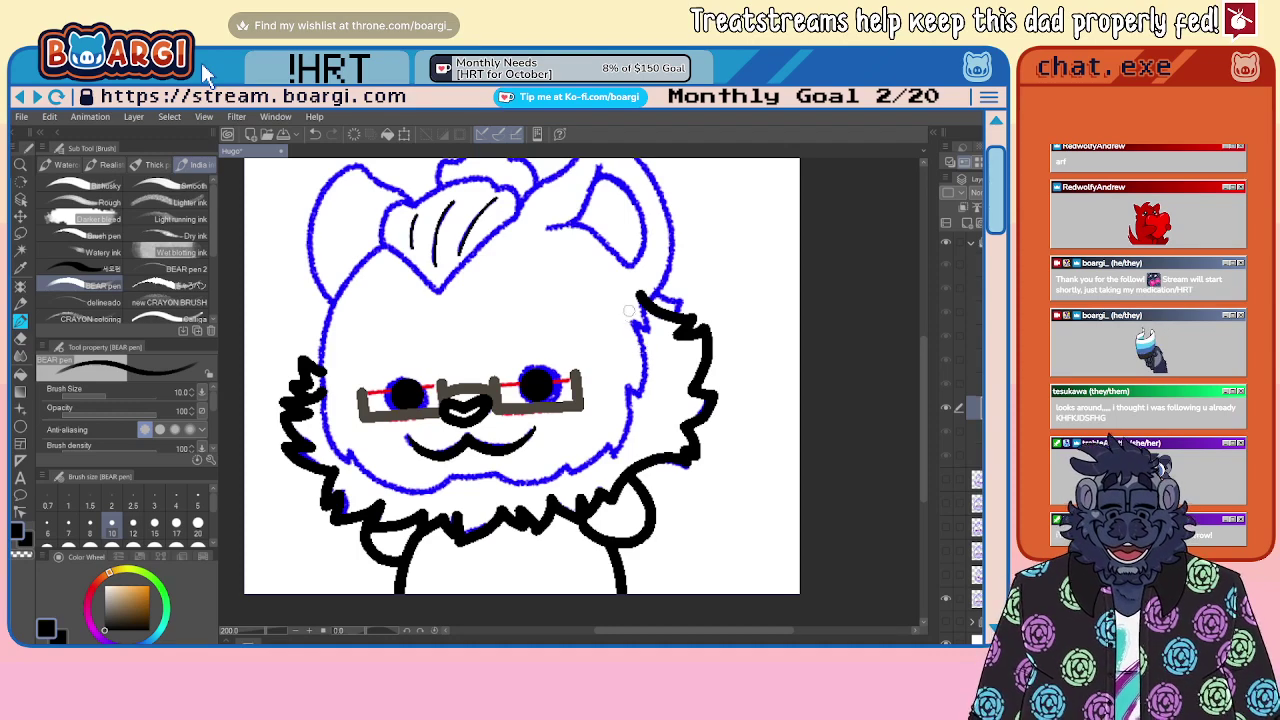
# Step: Ink the jagged inner edge of the right cheek fur from below the ear down towards the jaw
pyautogui.scroll(1, 630, 312)
pyautogui.scroll(-1, 630, 312)
pyautogui.scroll(2, 630, 312)
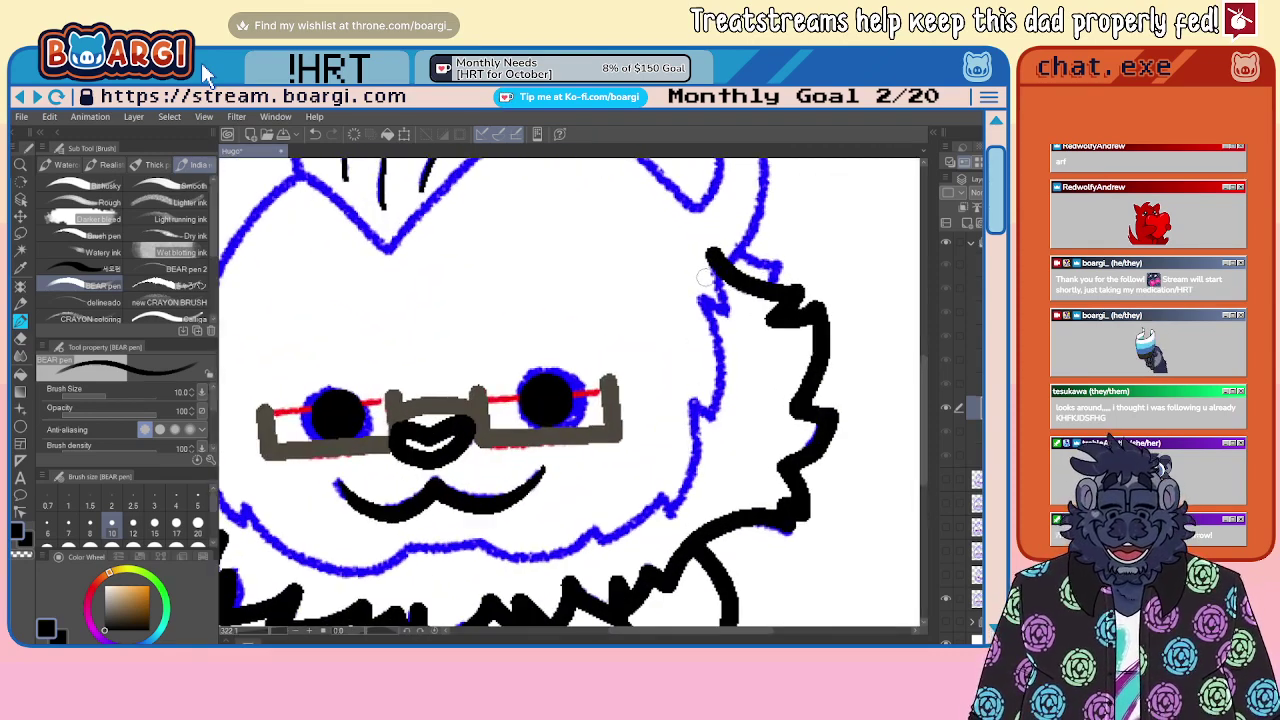
pyautogui.moveTo(697, 300)
pyautogui.mouseDown()
pyautogui.moveTo(720, 372)
pyautogui.moveTo(713, 413)
pyautogui.moveTo(692, 398)
pyautogui.moveTo(678, 490)
pyautogui.mouseUp()
pyautogui.scroll(-1, 672, 497)
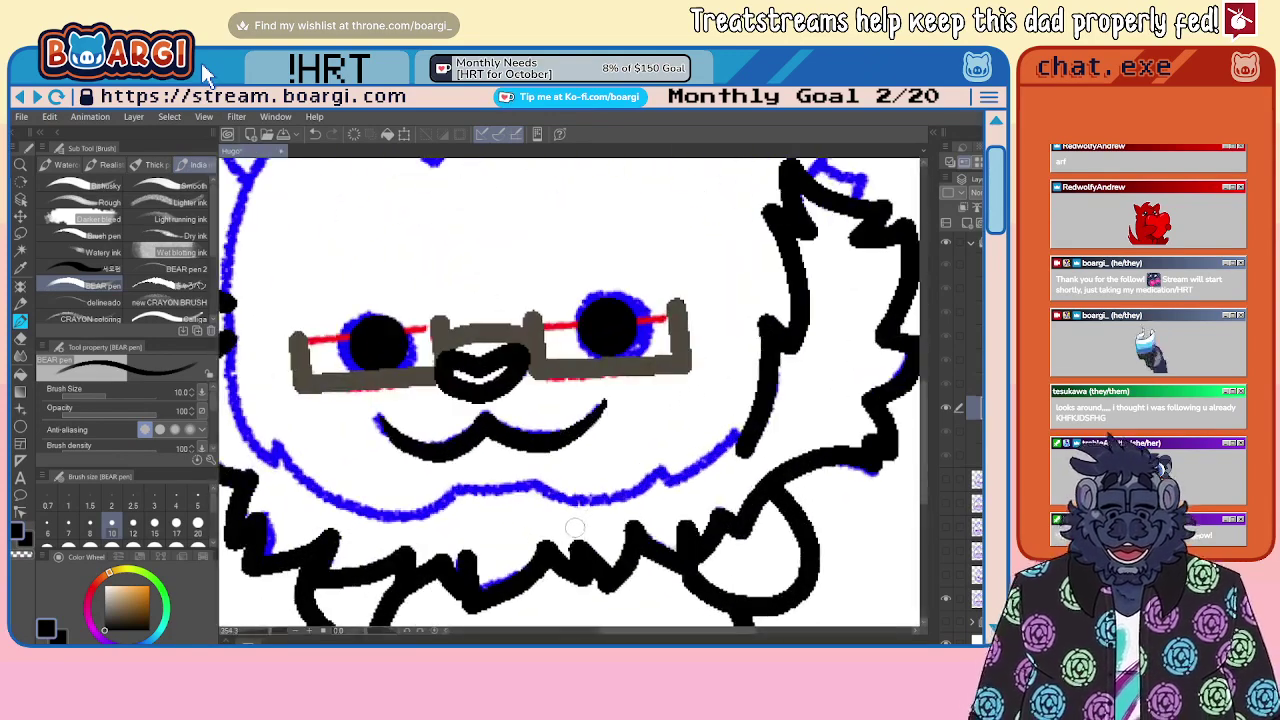
# Step: Ink the wavy lower face contour under the mouth from the left cheek to the right cheek, redoing the first stroke
pyautogui.scroll(2, 318, 472)
pyautogui.moveTo(247, 437)
pyautogui.mouseDown()
pyautogui.moveTo(286, 478)
pyautogui.moveTo(350, 512)
pyautogui.moveTo(441, 493)
pyautogui.mouseUp()
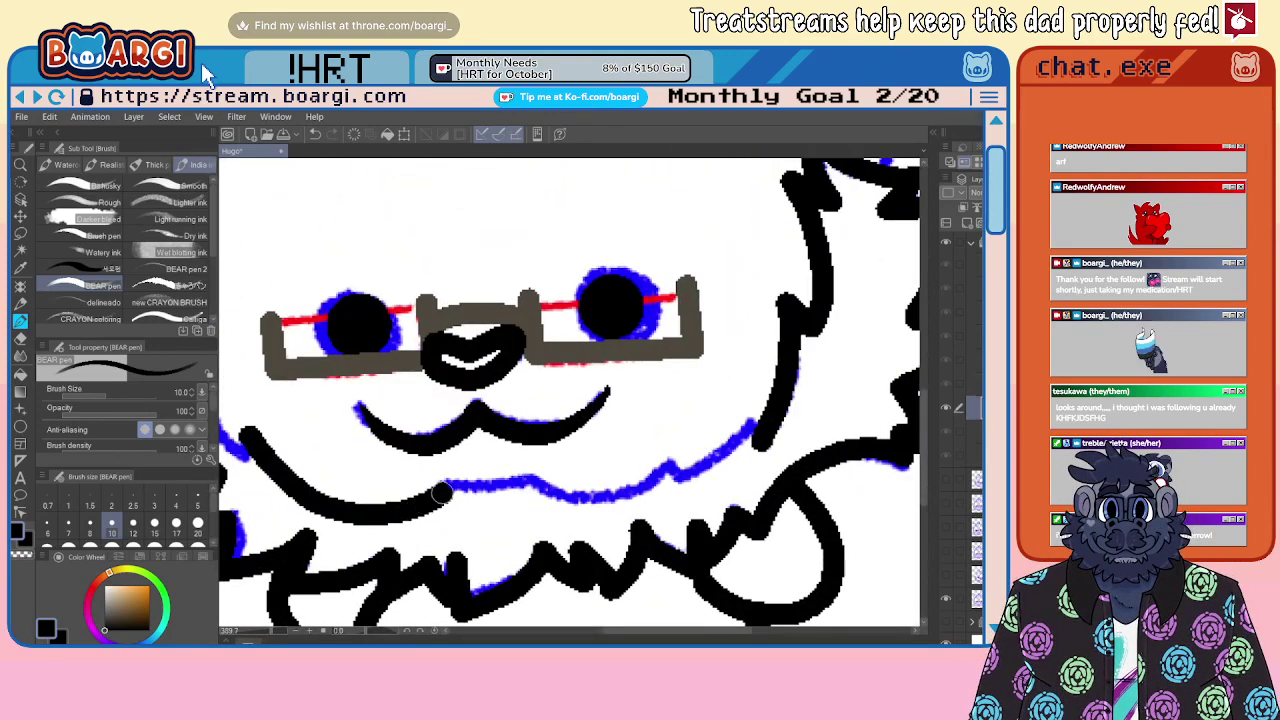
pyautogui.hotkey('ctrl', 'z')
pyautogui.moveTo(231, 458)
pyautogui.mouseDown()
pyautogui.moveTo(335, 503)
pyautogui.moveTo(387, 513)
pyautogui.moveTo(446, 484)
pyautogui.moveTo(516, 474)
pyautogui.moveTo(598, 492)
pyautogui.moveTo(670, 458)
pyautogui.moveTo(677, 475)
pyautogui.moveTo(743, 418)
pyautogui.mouseUp()
pyautogui.scroll(-9, 759, 440)
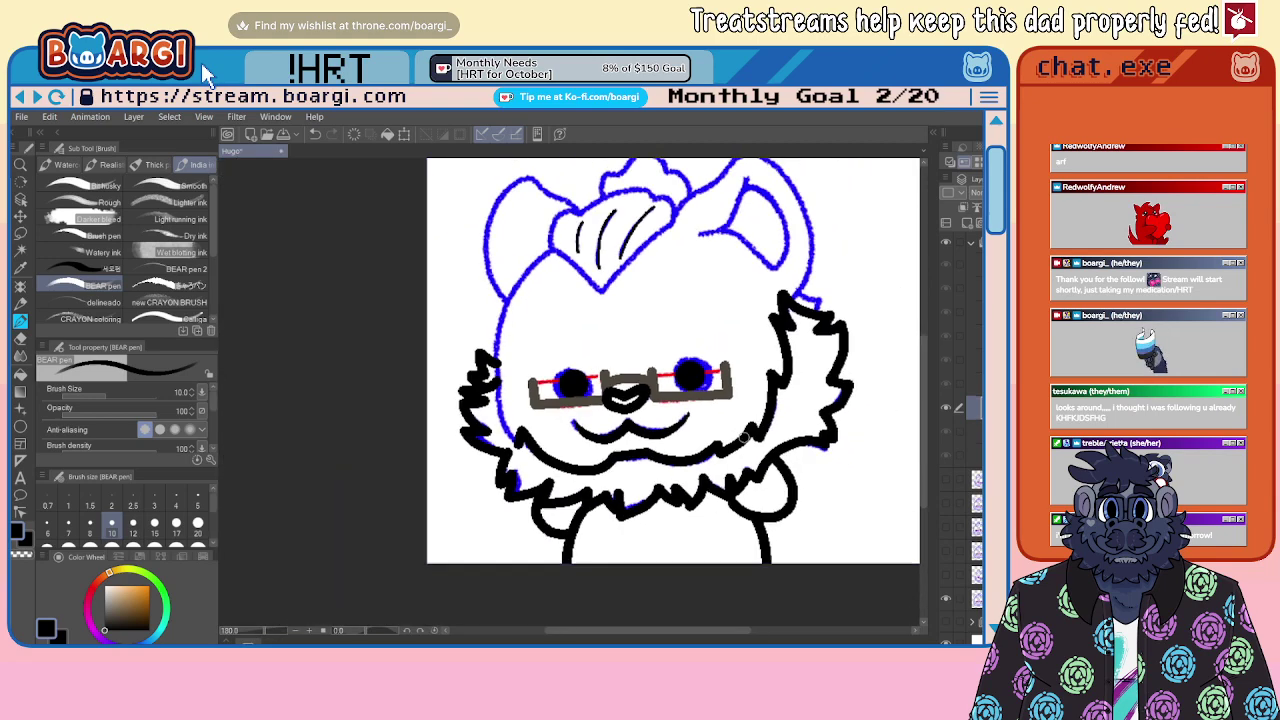
# Step: Ink the left side of the face from the jaw up to the hair tuft, redoing the upper stroke
pyautogui.scroll(8, 478, 375)
pyautogui.moveTo(538, 342); pyautogui.dragTo(540, 421)
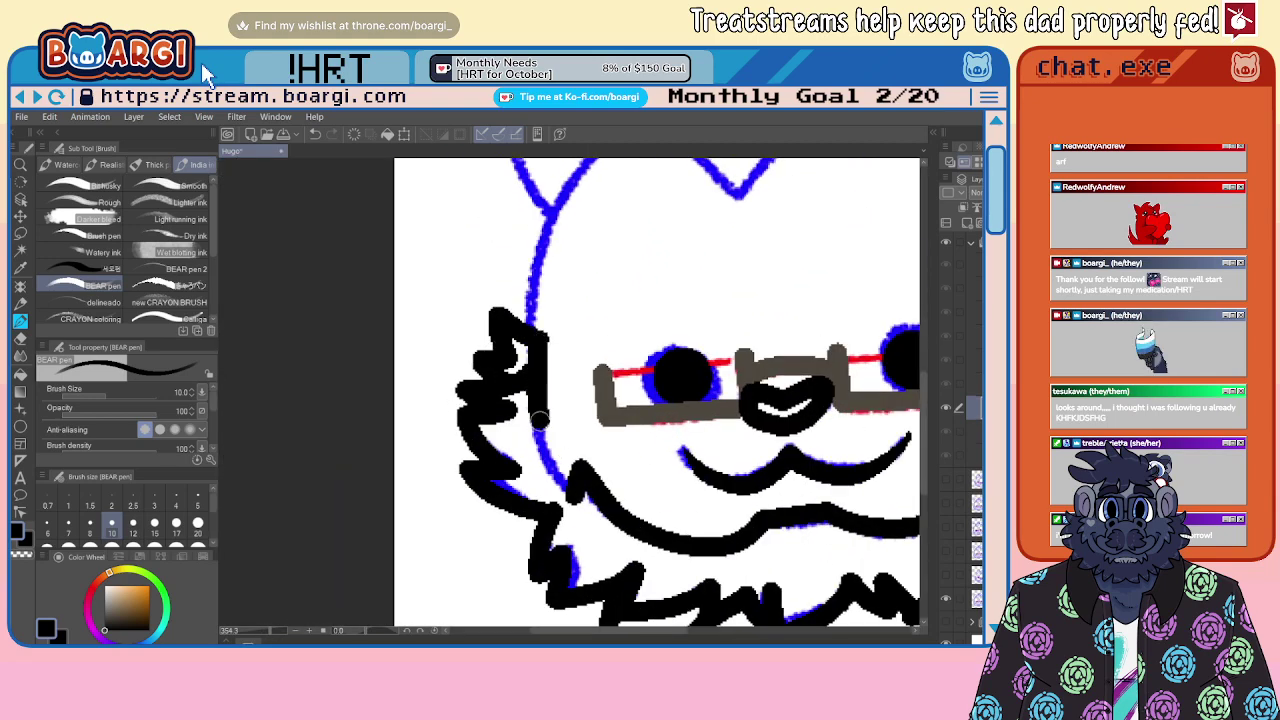
pyautogui.scroll(-5, 483, 460)
pyautogui.scroll(2, 598, 267)
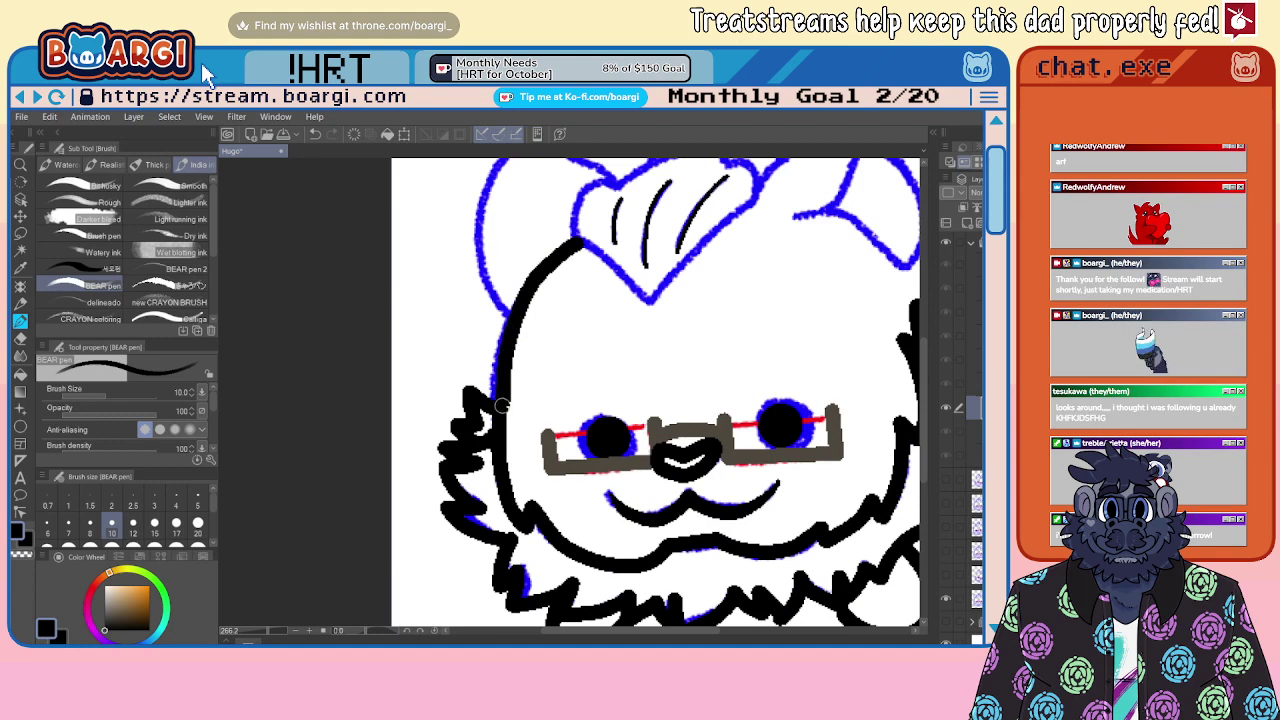
pyautogui.hotkey('ctrl', 'z')
pyautogui.moveTo(501, 410); pyautogui.dragTo(505, 327)
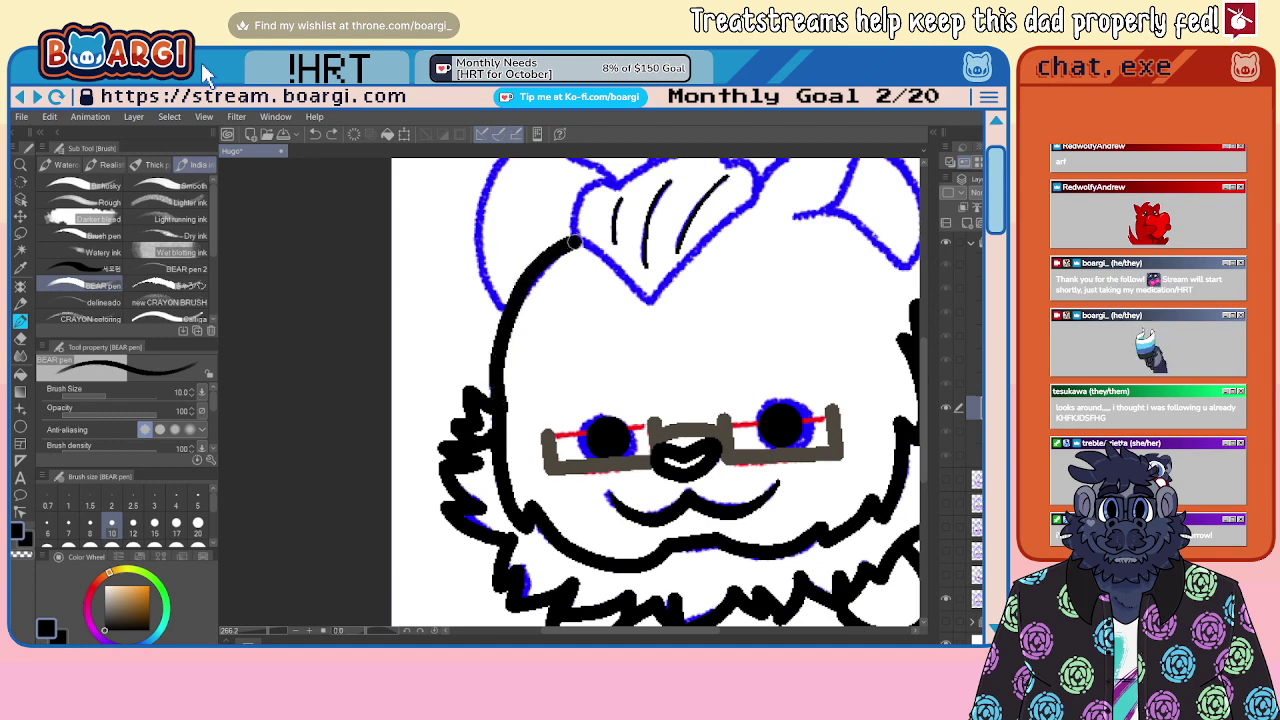
# Step: Ink the heart-shaped outline of the front hair tuft, including its rounded top edge
pyautogui.scroll(-1, 575, 242)
pyautogui.scroll(2, 560, 235)
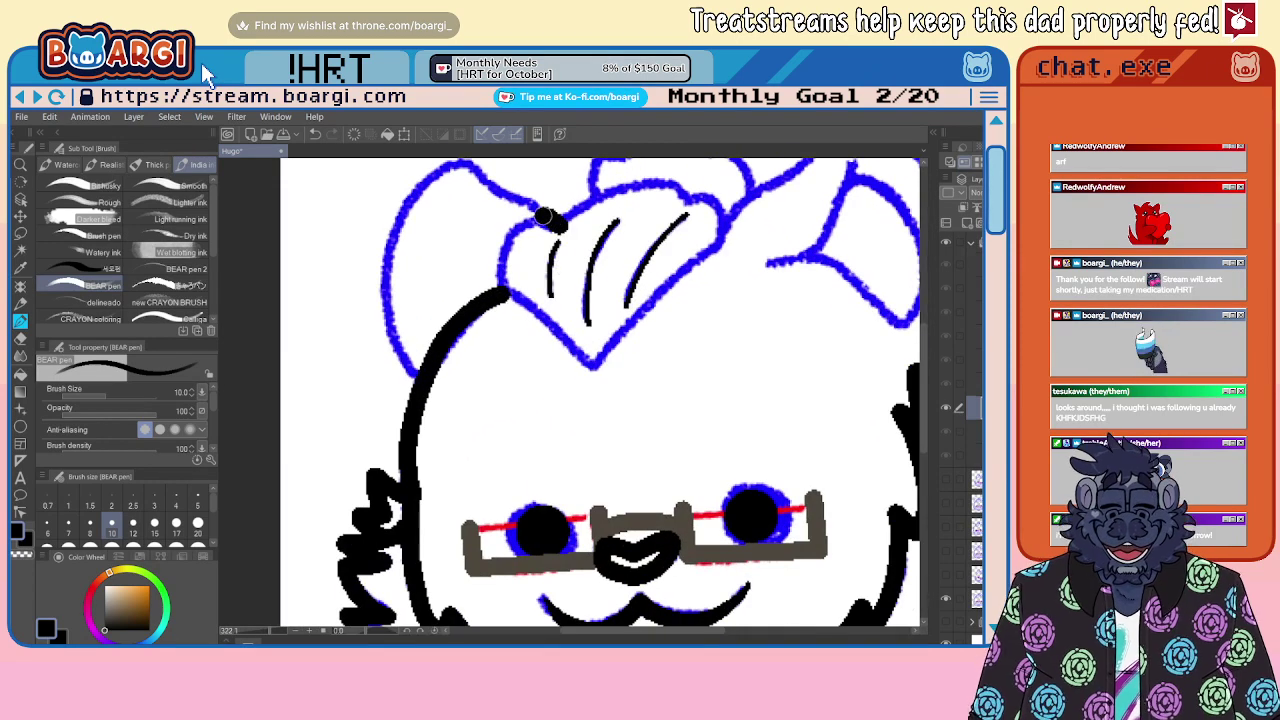
pyautogui.moveTo(558, 222)
pyautogui.mouseDown()
pyautogui.moveTo(545, 320)
pyautogui.moveTo(608, 350)
pyautogui.moveTo(727, 220)
pyautogui.mouseUp()
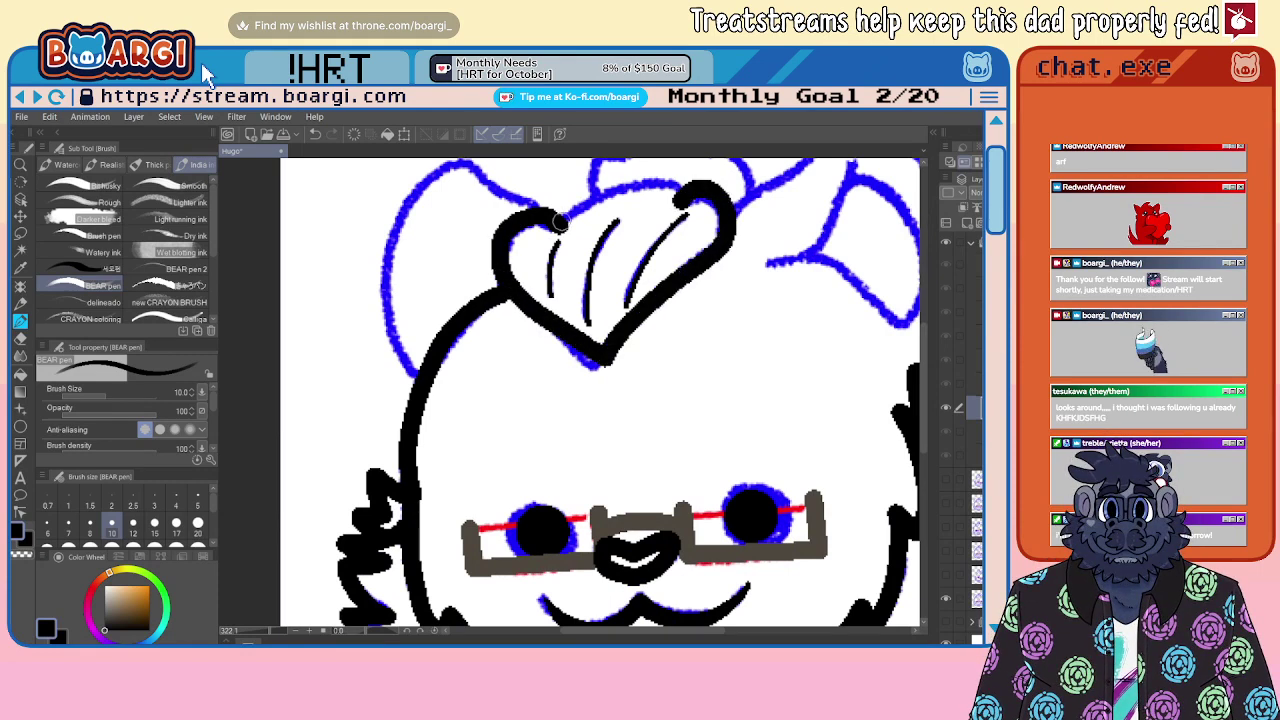
pyautogui.moveTo(560, 222); pyautogui.dragTo(611, 178)
pyautogui.scroll(-8, 512, 296)
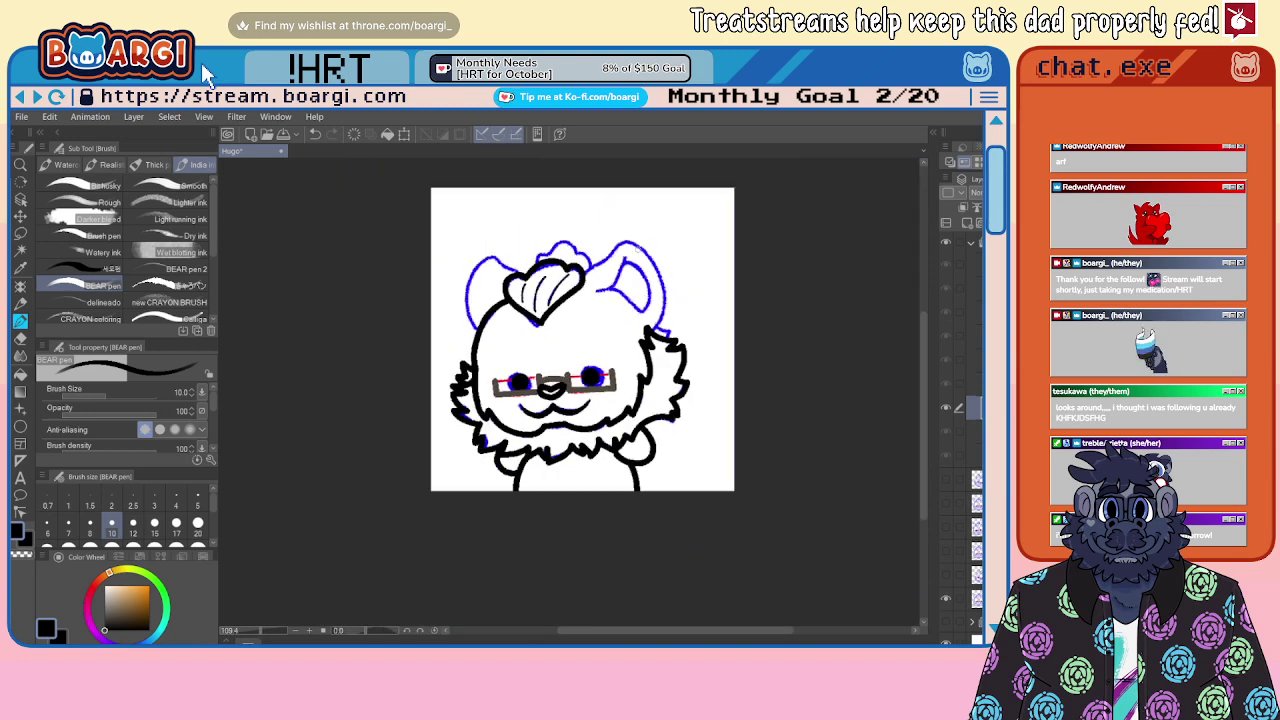
# Step: Ink the right ear's outer outline, the small fur tuft beneath it and the inner ear shape
pyautogui.scroll(8, 622, 262)
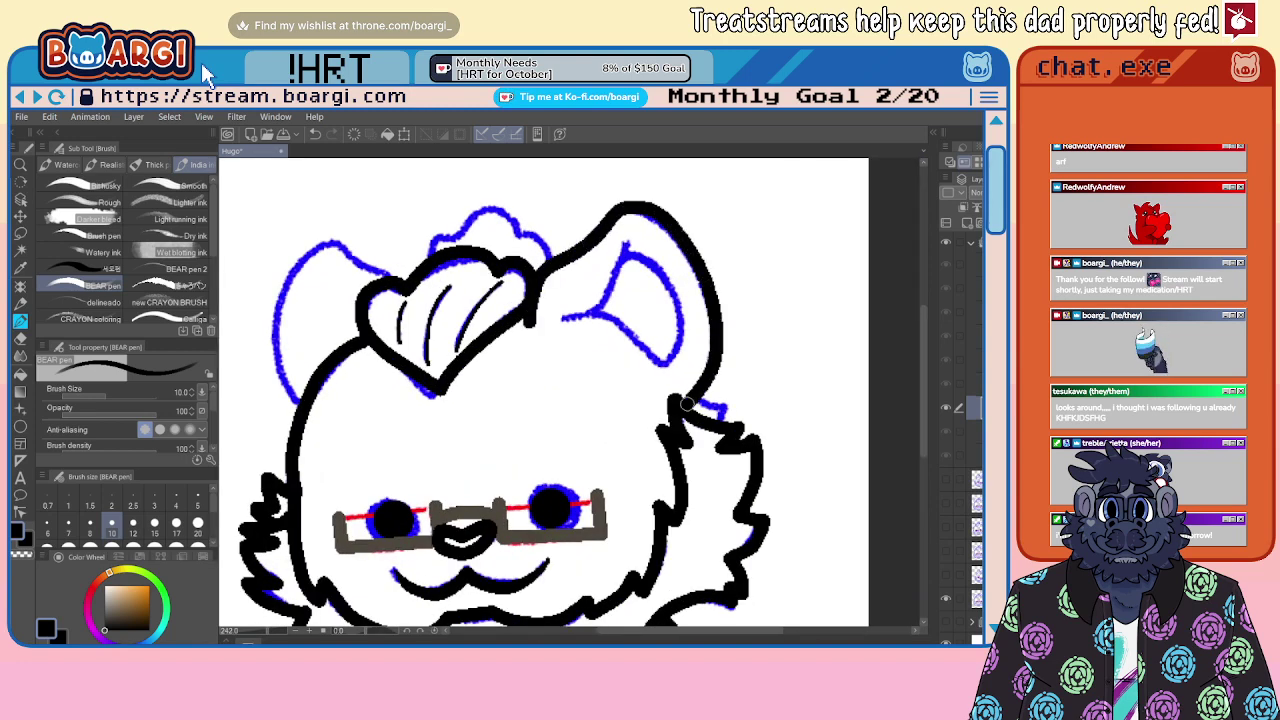
pyautogui.scroll(1, 592, 300)
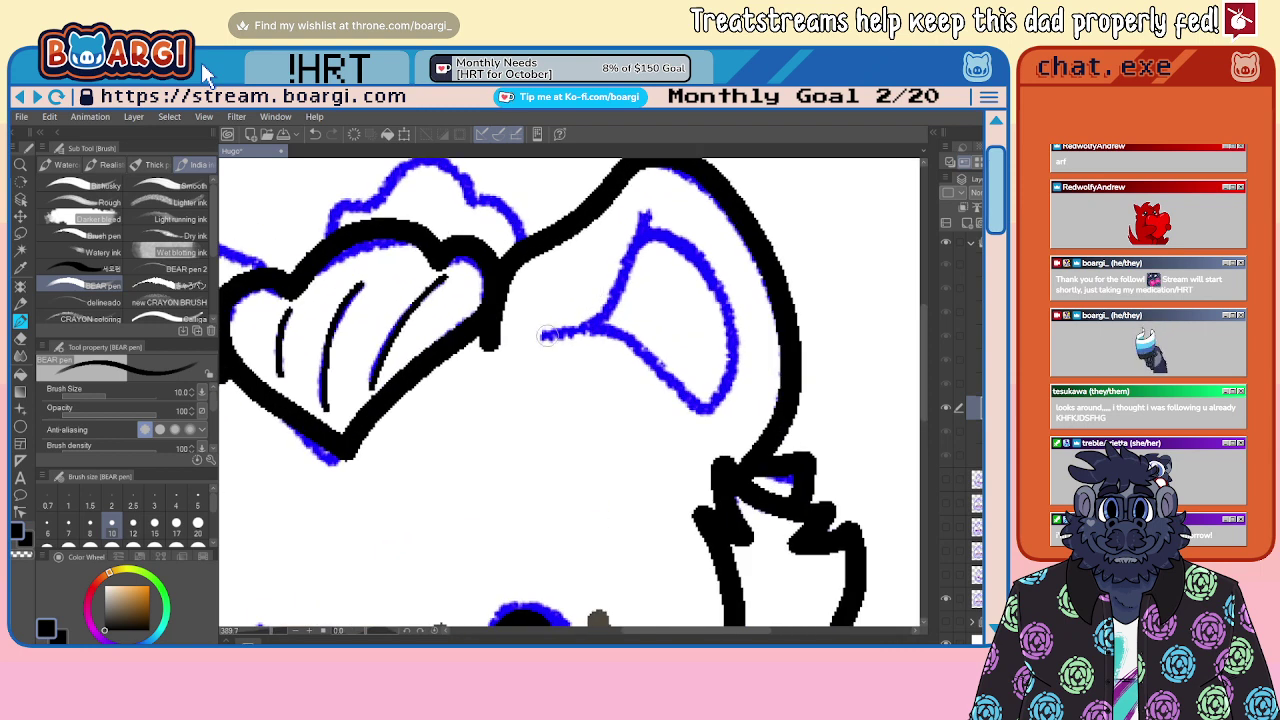
pyautogui.moveTo(540, 335)
pyautogui.mouseDown()
pyautogui.moveTo(607, 311)
pyautogui.moveTo(659, 206)
pyautogui.moveTo(724, 279)
pyautogui.moveTo(730, 378)
pyautogui.moveTo(705, 404)
pyautogui.moveTo(673, 395)
pyautogui.moveTo(598, 326)
pyautogui.mouseUp()
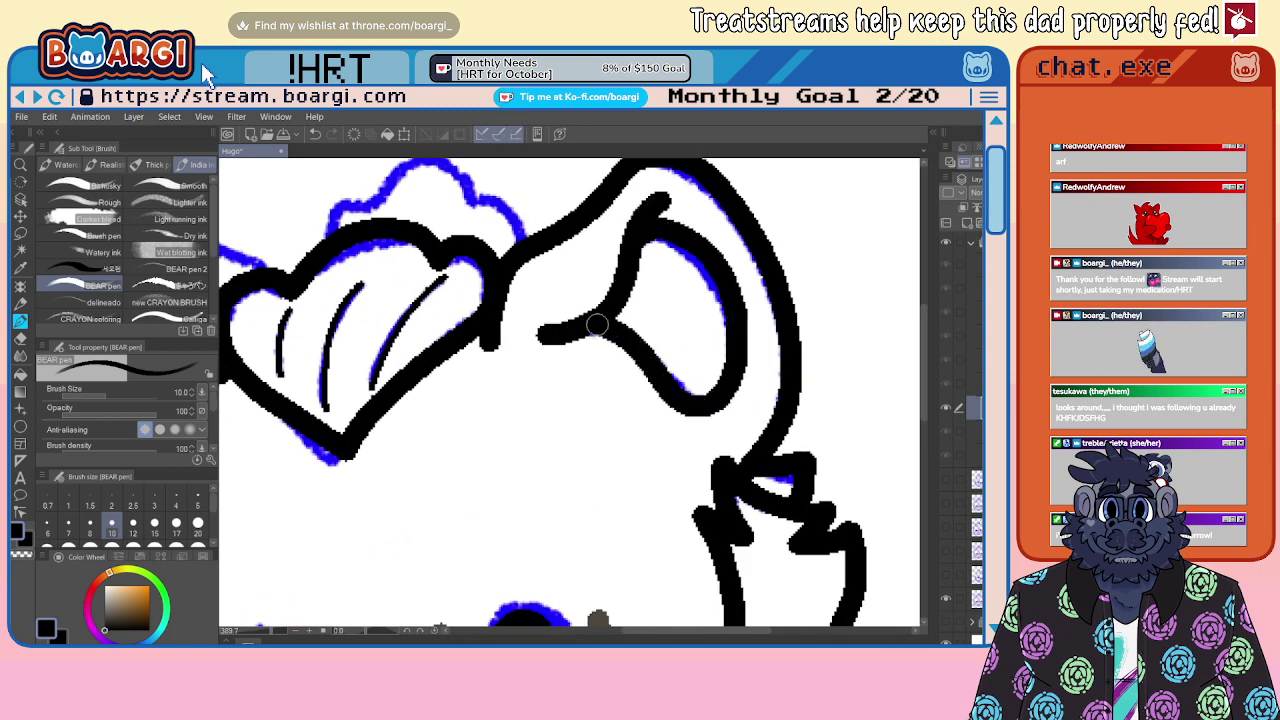
pyautogui.scroll(-8, 612, 345)
# Step: Ink the scalloped hair bun behind the tuft and the outline of the left ear
pyautogui.scroll(6, 430, 236)
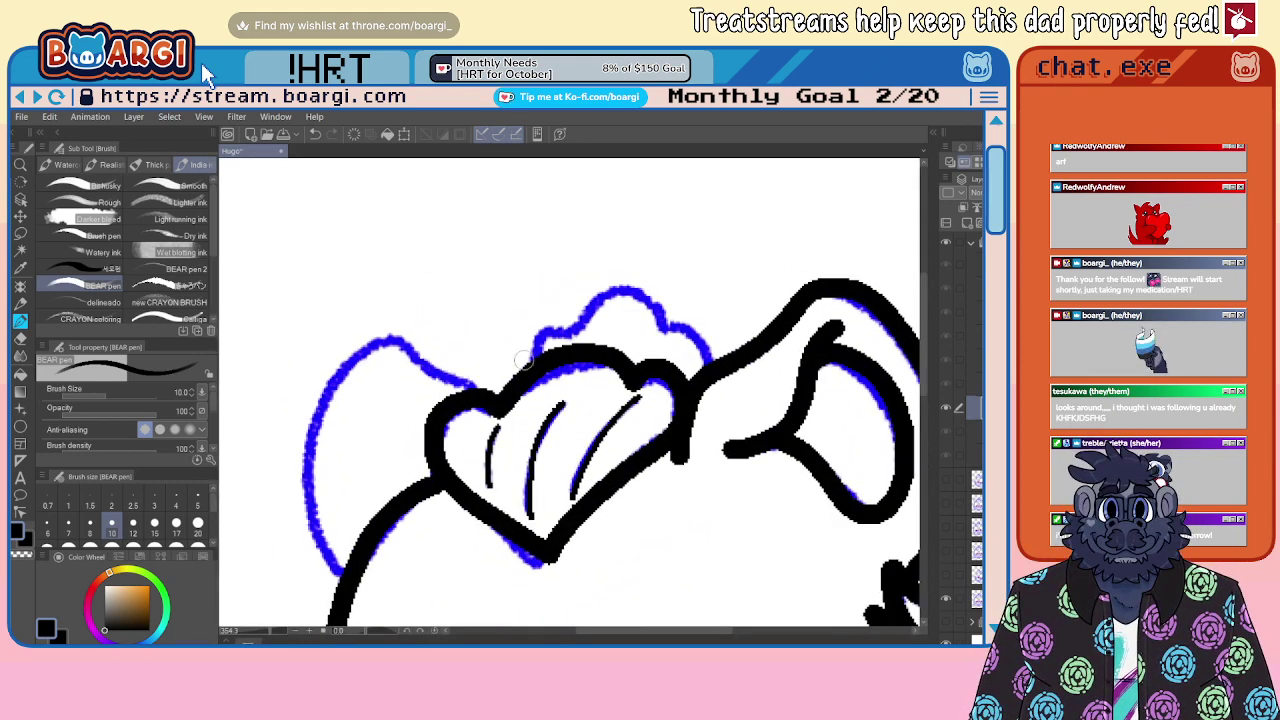
pyautogui.moveTo(525, 368)
pyautogui.mouseDown()
pyautogui.moveTo(534, 337)
pyautogui.moveTo(562, 319)
pyautogui.moveTo(580, 325)
pyautogui.moveTo(620, 284)
pyautogui.moveTo(659, 296)
pyautogui.moveTo(674, 323)
pyautogui.mouseUp()
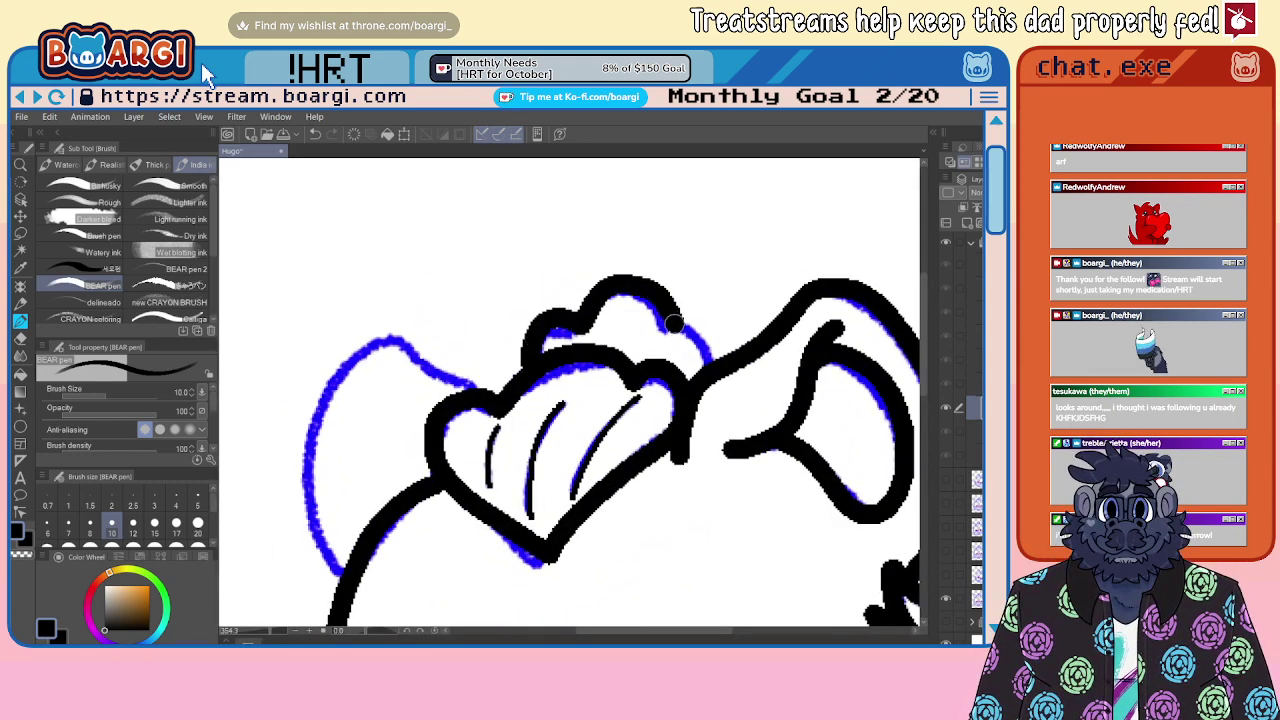
pyautogui.scroll(-3, 727, 362)
pyautogui.scroll(2, 512, 270)
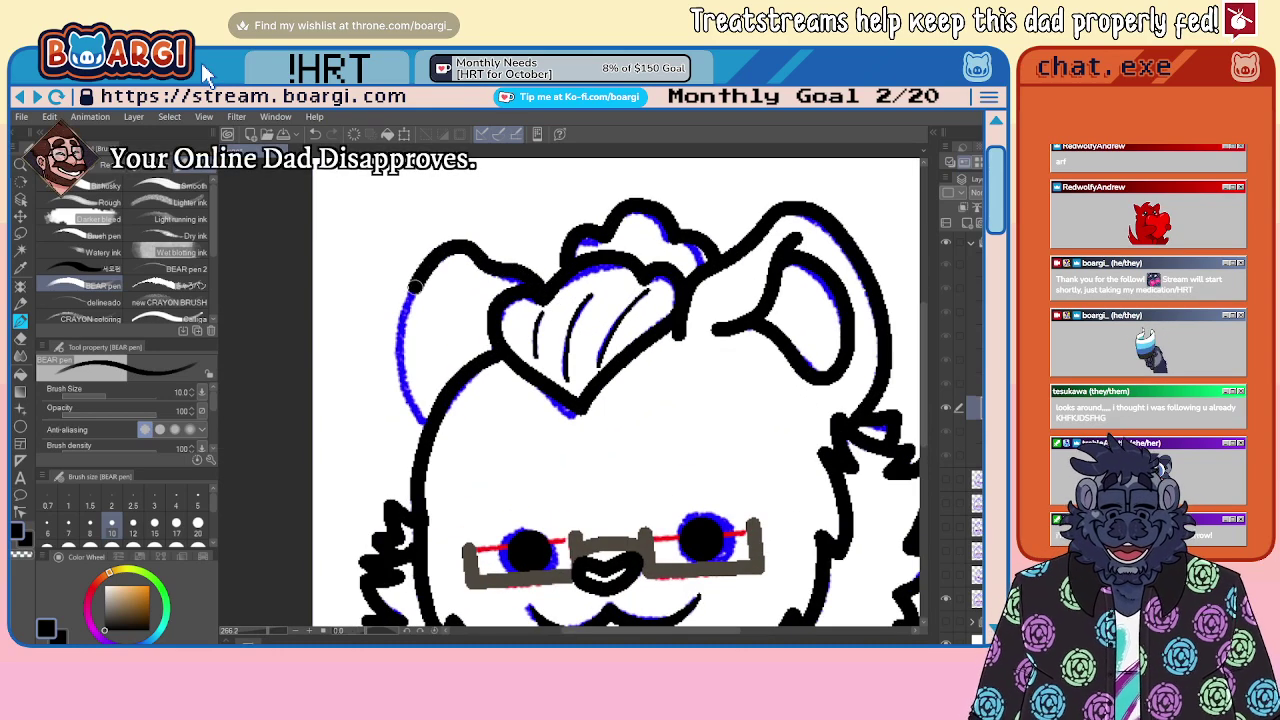
pyautogui.moveTo(512, 270); pyautogui.dragTo(403, 378)
pyautogui.scroll(-2, 417, 404)
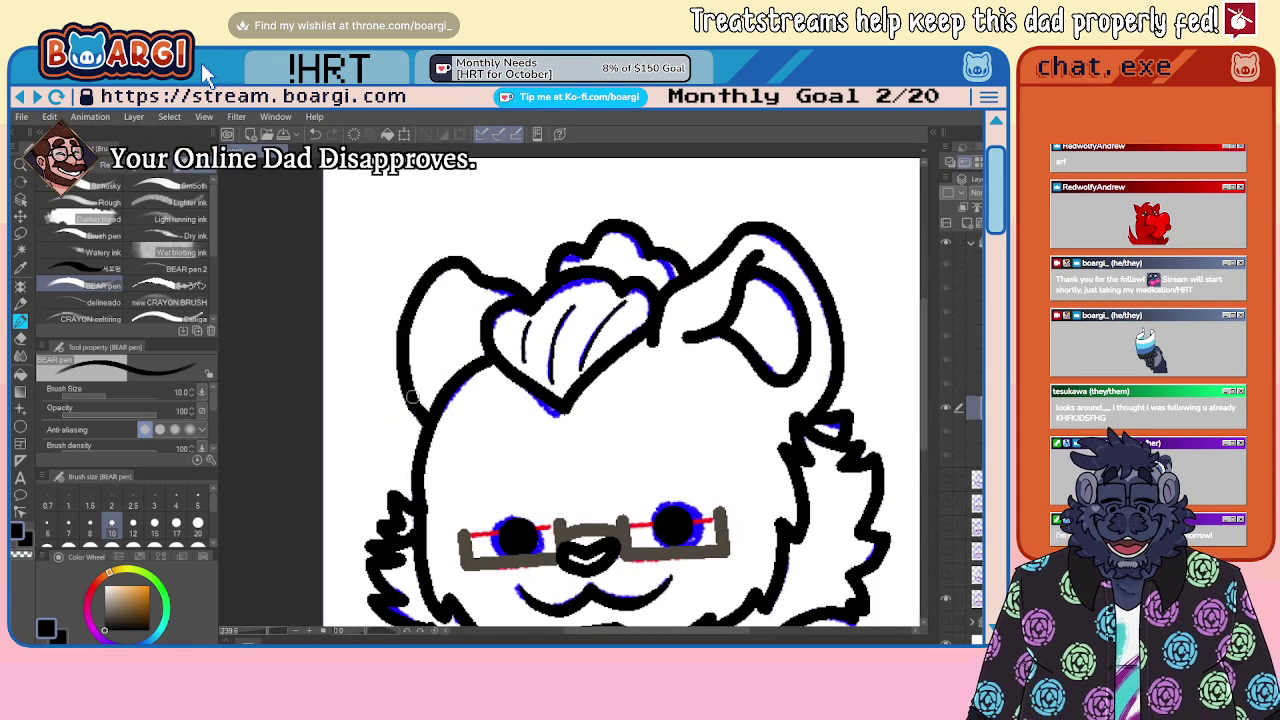
# Step: Hide the finished frame's sketch and switch to the next frame's line art layer with its blue sketch shown
pyautogui.scroll(-3, 410, 378)
pyautogui.scroll(5, 567, 393)
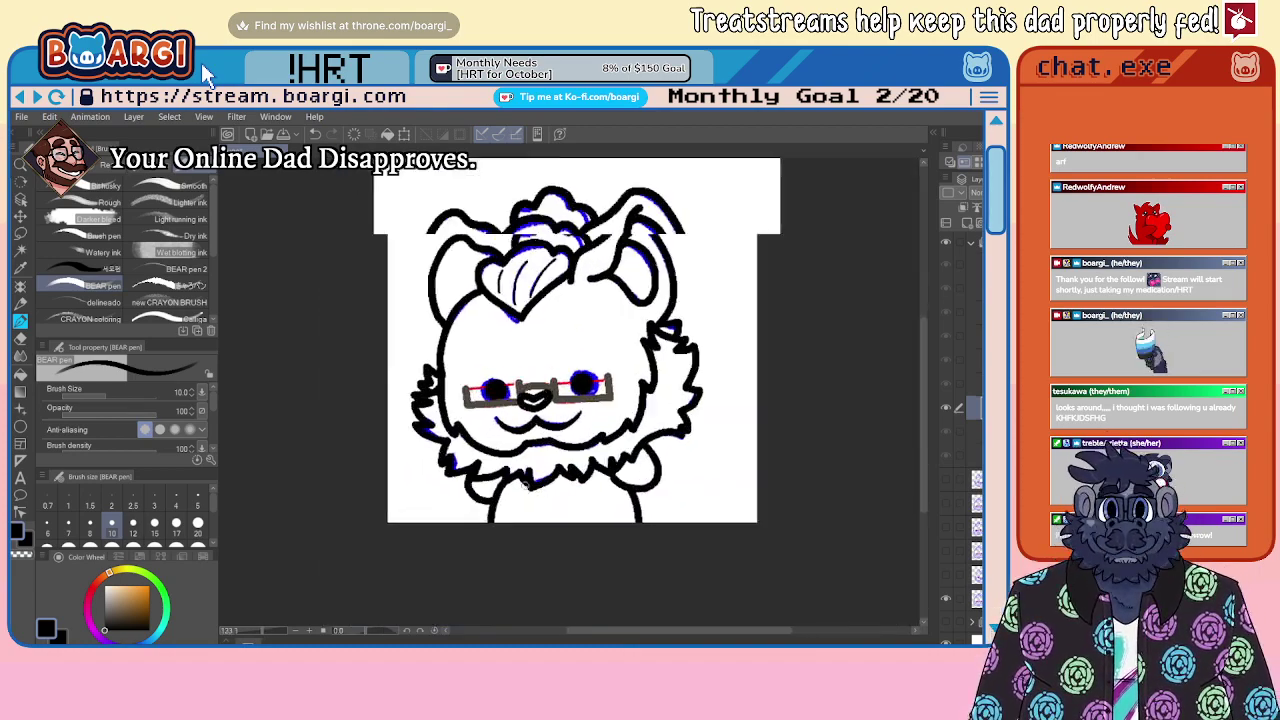
pyautogui.scroll(-2, 447, 387)
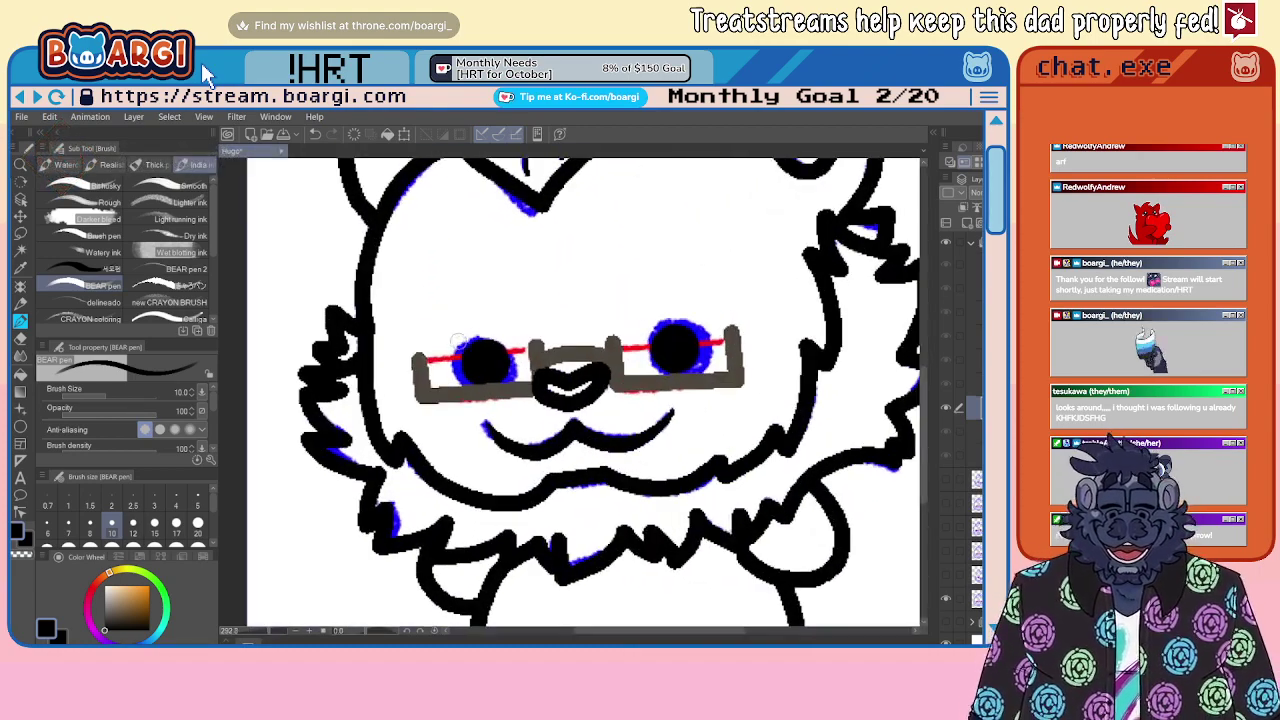
pyautogui.scroll(2, 455, 360)
pyautogui.scroll(-2, 460, 345)
pyautogui.scroll(1, 462, 345)
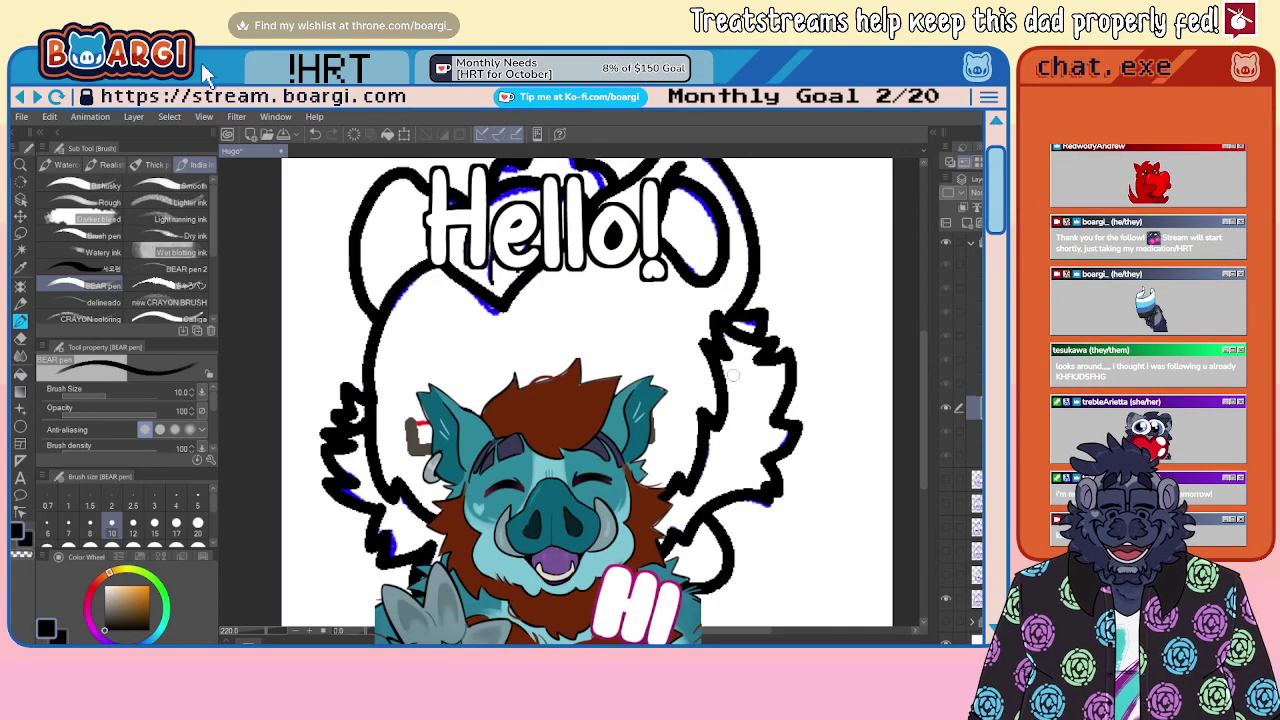
pyautogui.scroll(-2, 897, 403)
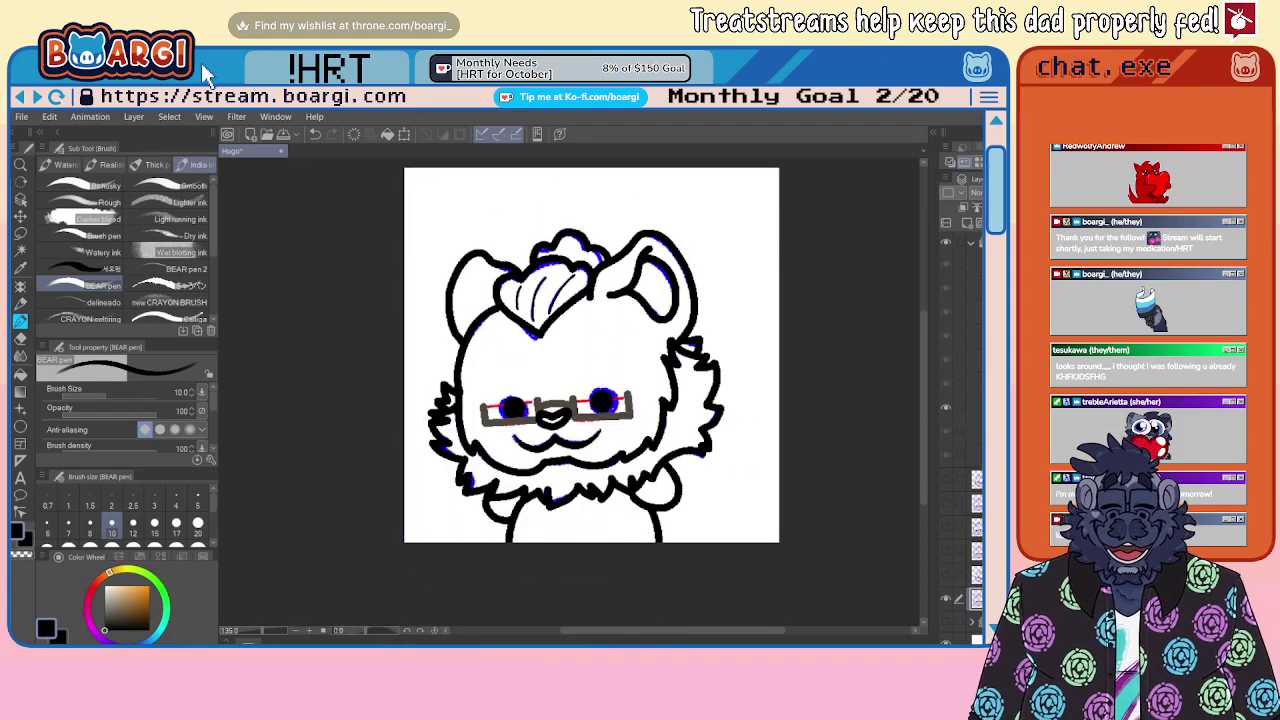
pyautogui.press('Delete')
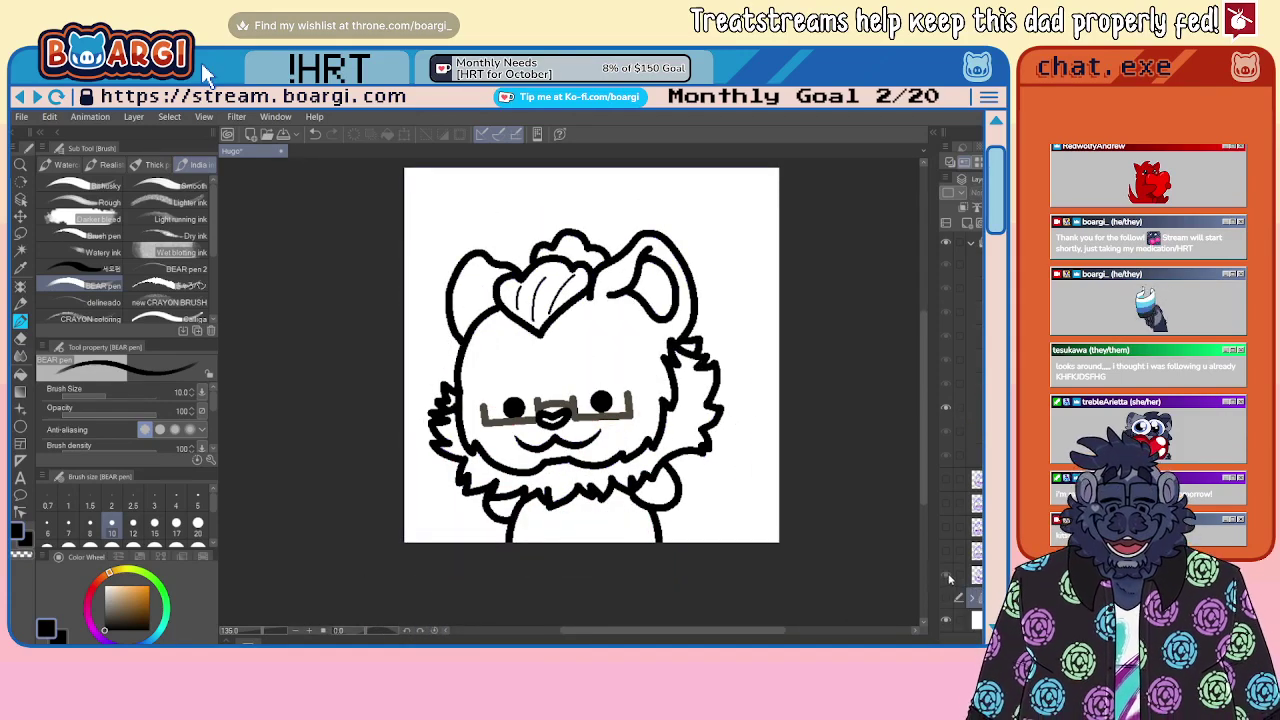
pyautogui.hotkey('ctrl', 'z')
pyautogui.click(974, 359)
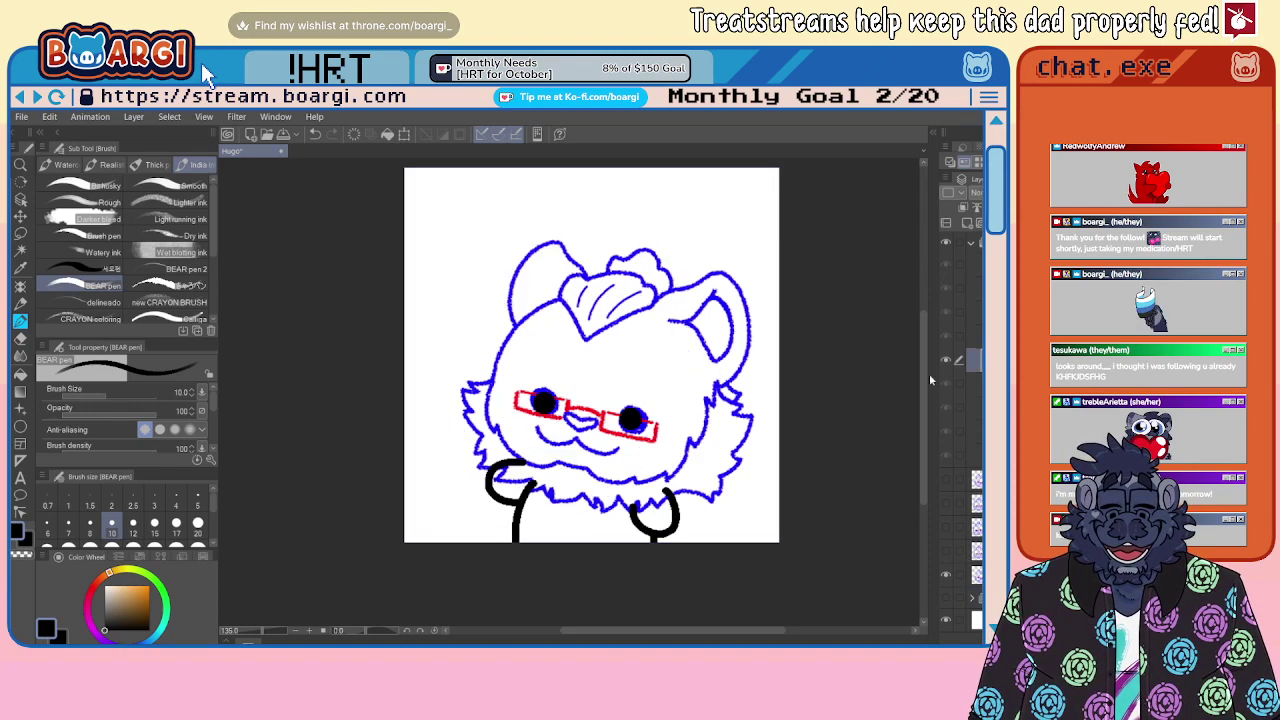
# Step: Erase the parts of both arm outlines that overlap the fur ruff, using the Snap eraser at size 20
pyautogui.scroll(5, 620, 535)
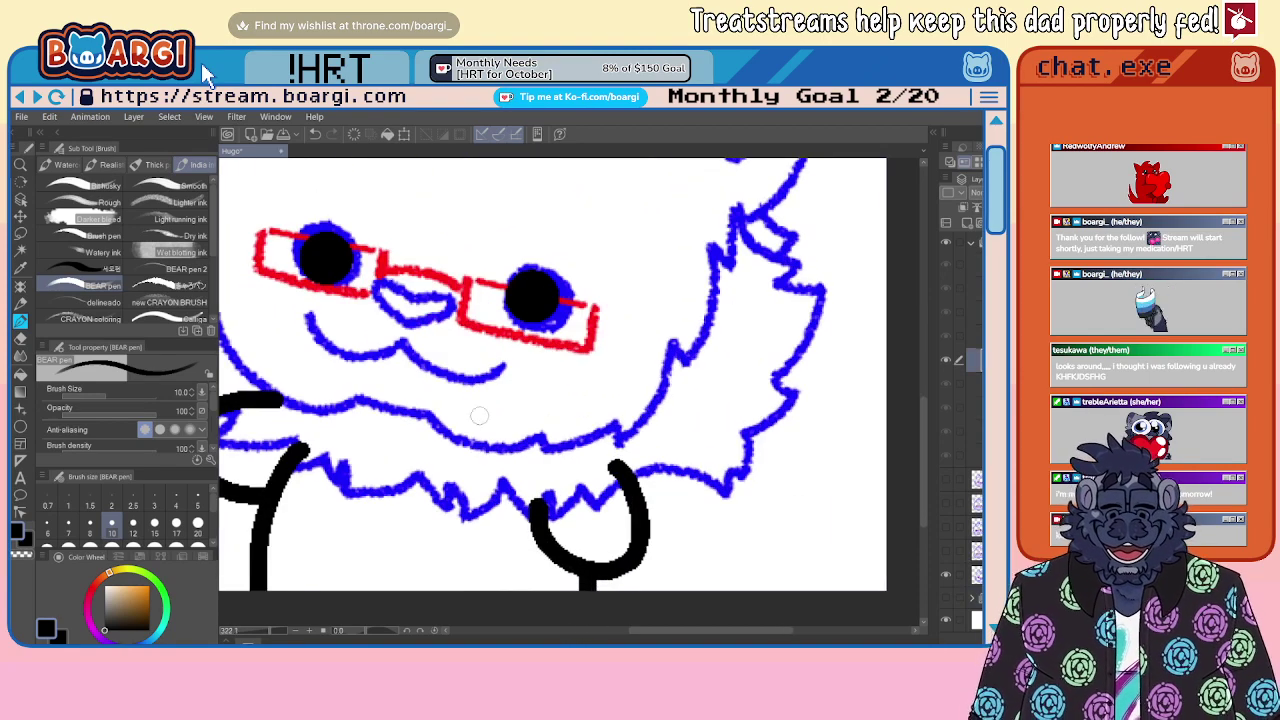
pyautogui.click(27, 340)
pyautogui.scroll(2, 598, 440)
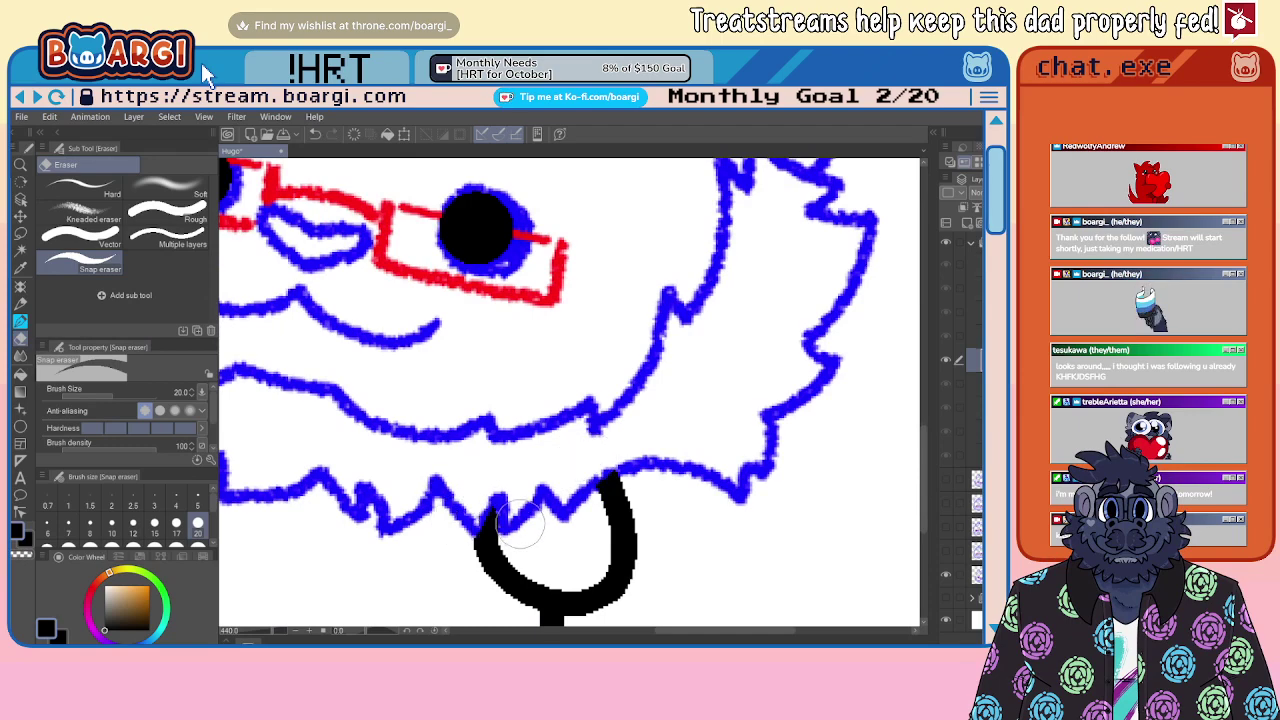
pyautogui.scroll(-3, 520, 460)
pyautogui.scroll(3, 432, 418)
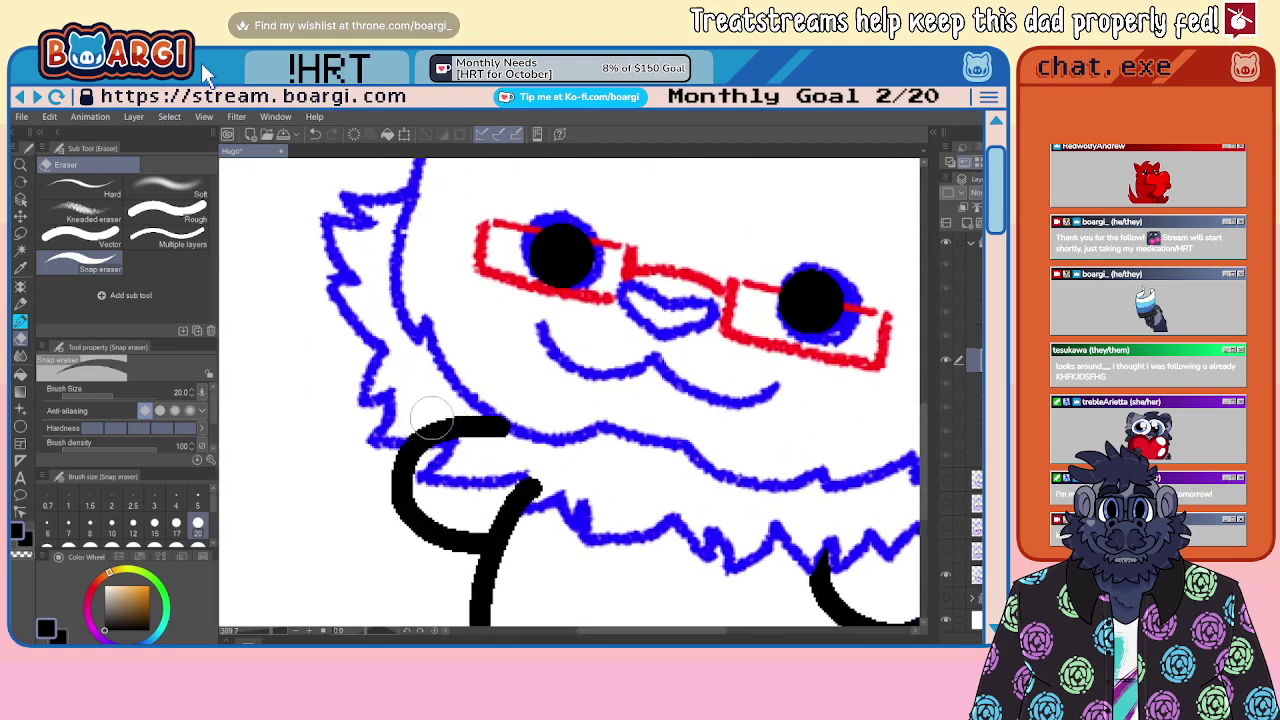
pyautogui.moveTo(403, 425); pyautogui.dragTo(551, 418)
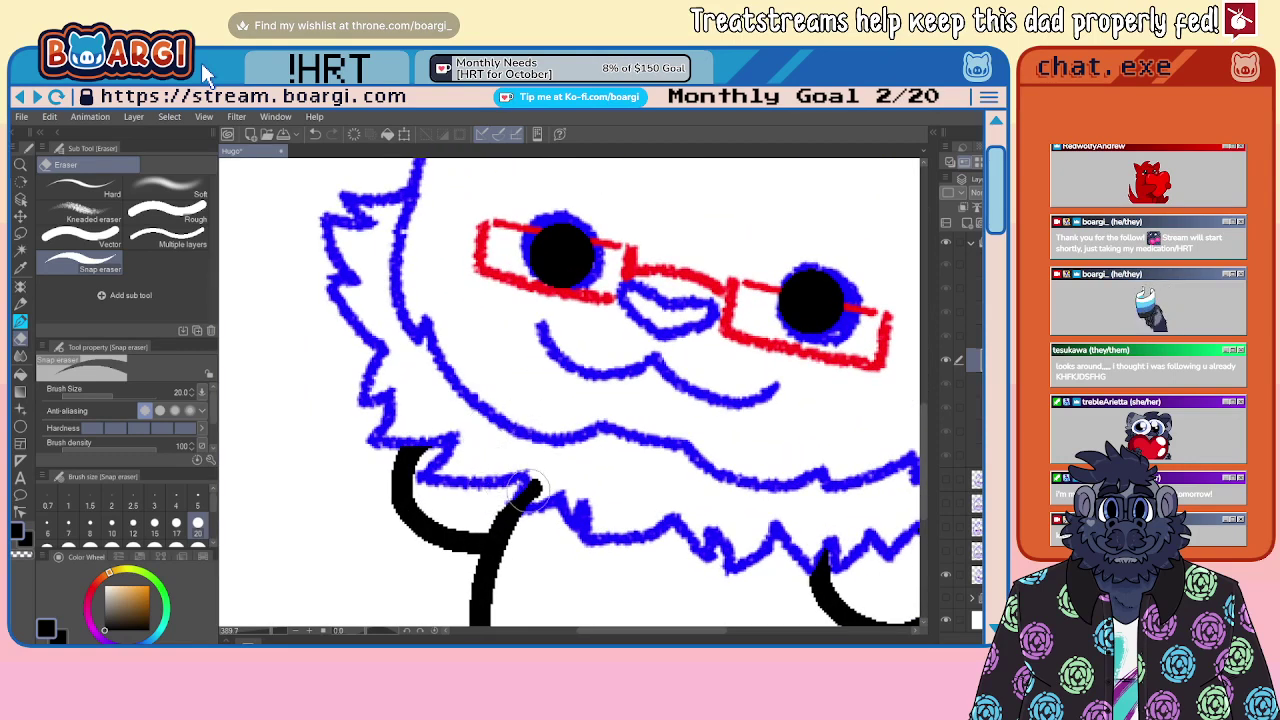
pyautogui.scroll(-5, 560, 455)
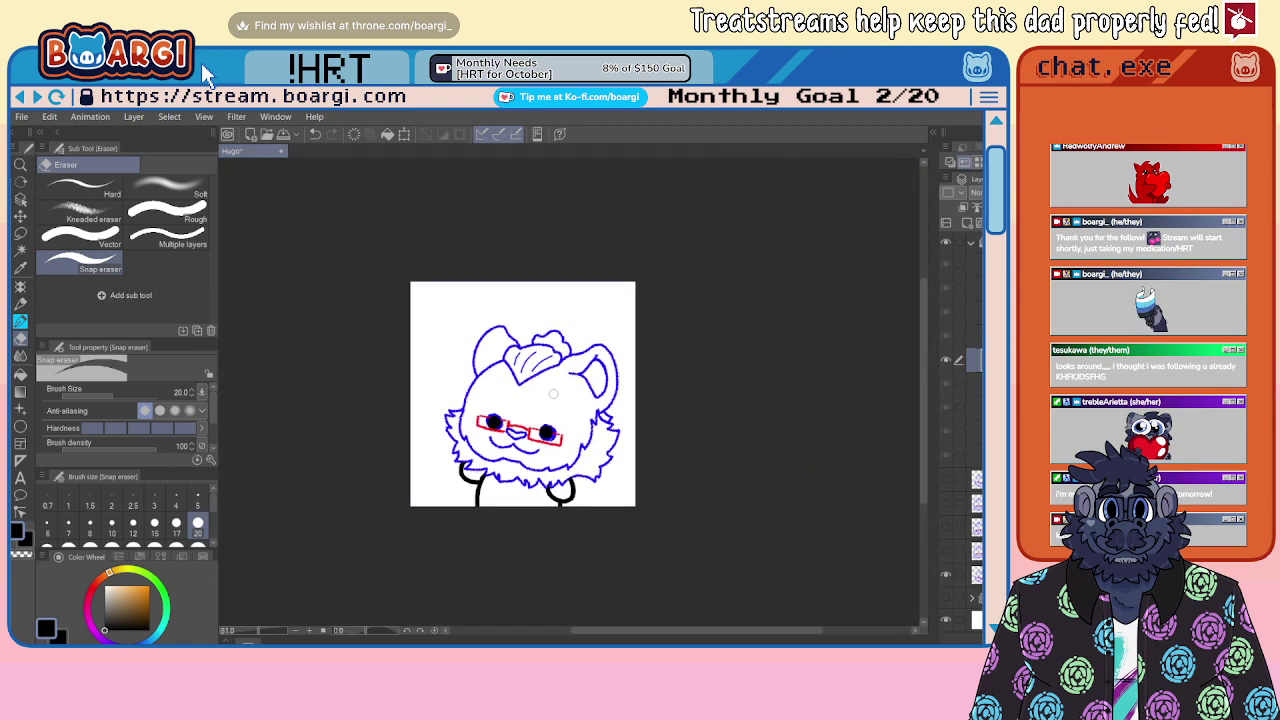
# Step: Sample the grey-brown glasses colour from the other frame's line art and return to this frame's line art layer
pyautogui.scroll(4, 518, 437)
pyautogui.click(975, 384)
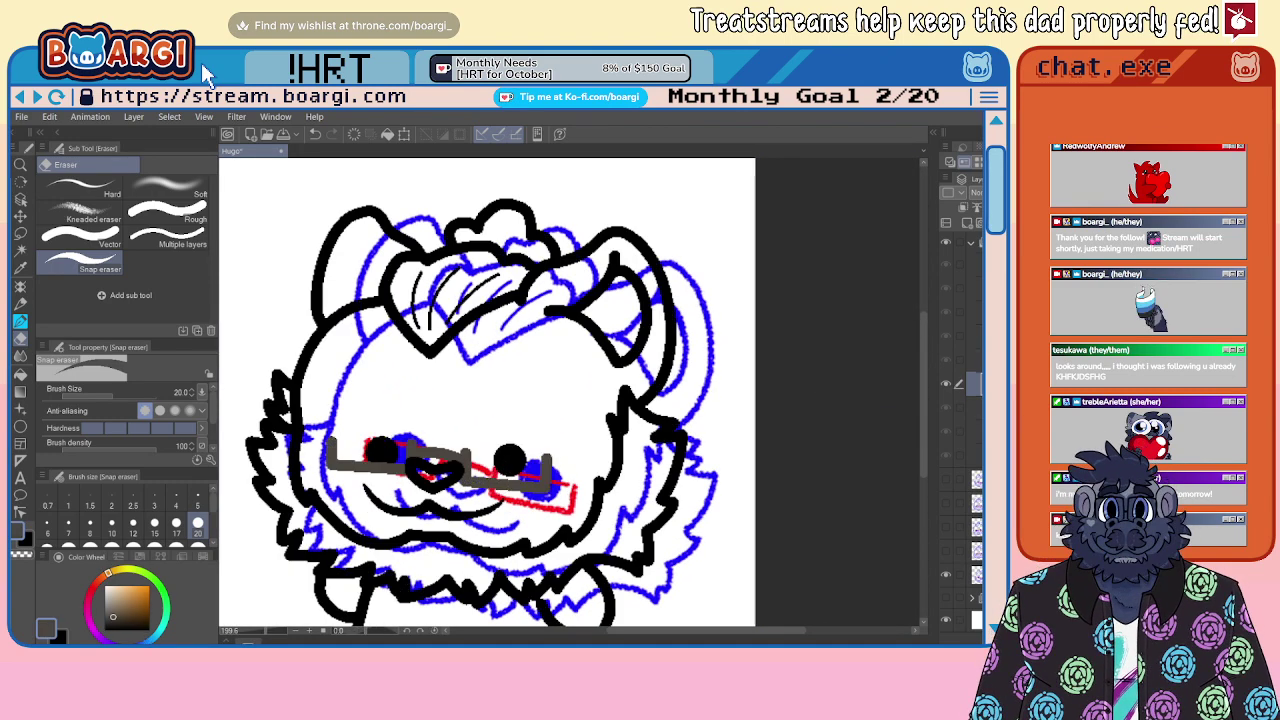
pyautogui.press('x')
pyautogui.keyDown('alt'); pyautogui.click(509, 482); pyautogui.keyUp('alt')
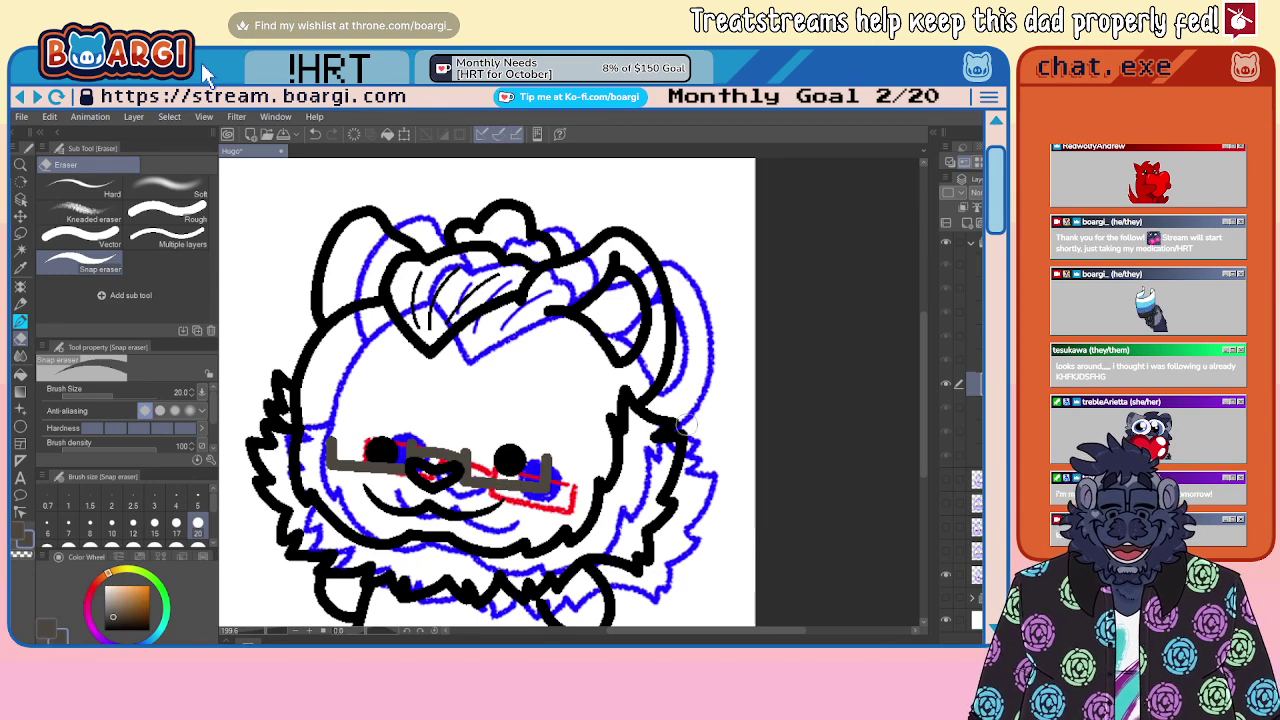
pyautogui.click(976, 362)
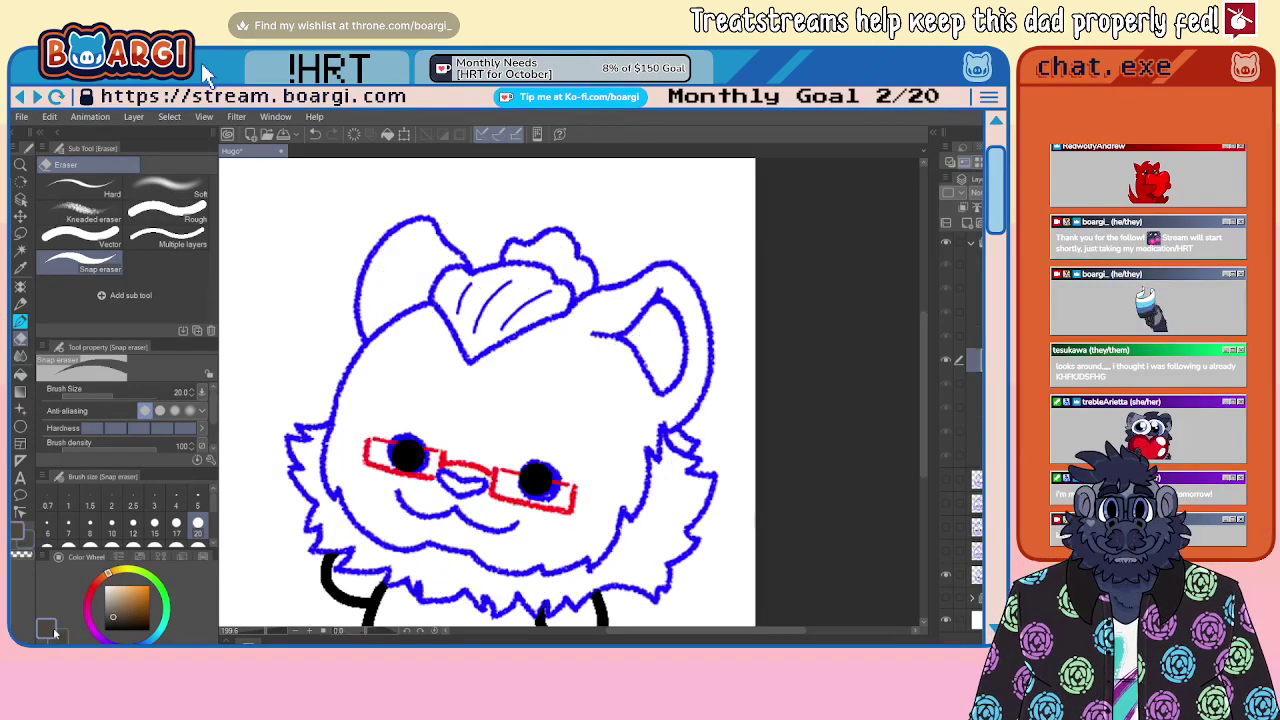
# Step: Ink the grey-brown glasses frame over the red sketch, both lens rims and the bridge, with the BEAR pen at size 10
pyautogui.scroll(2, 465, 475)
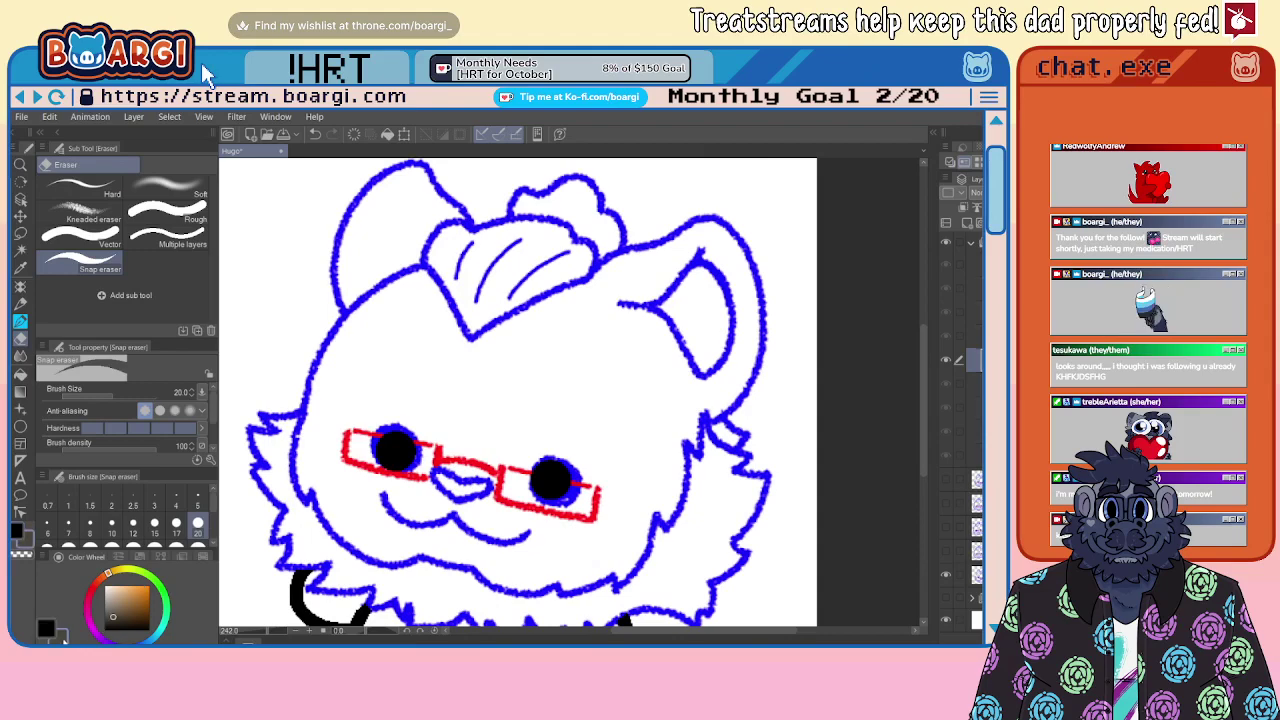
pyautogui.press('b')
pyautogui.hotkey('ctrl', '+')
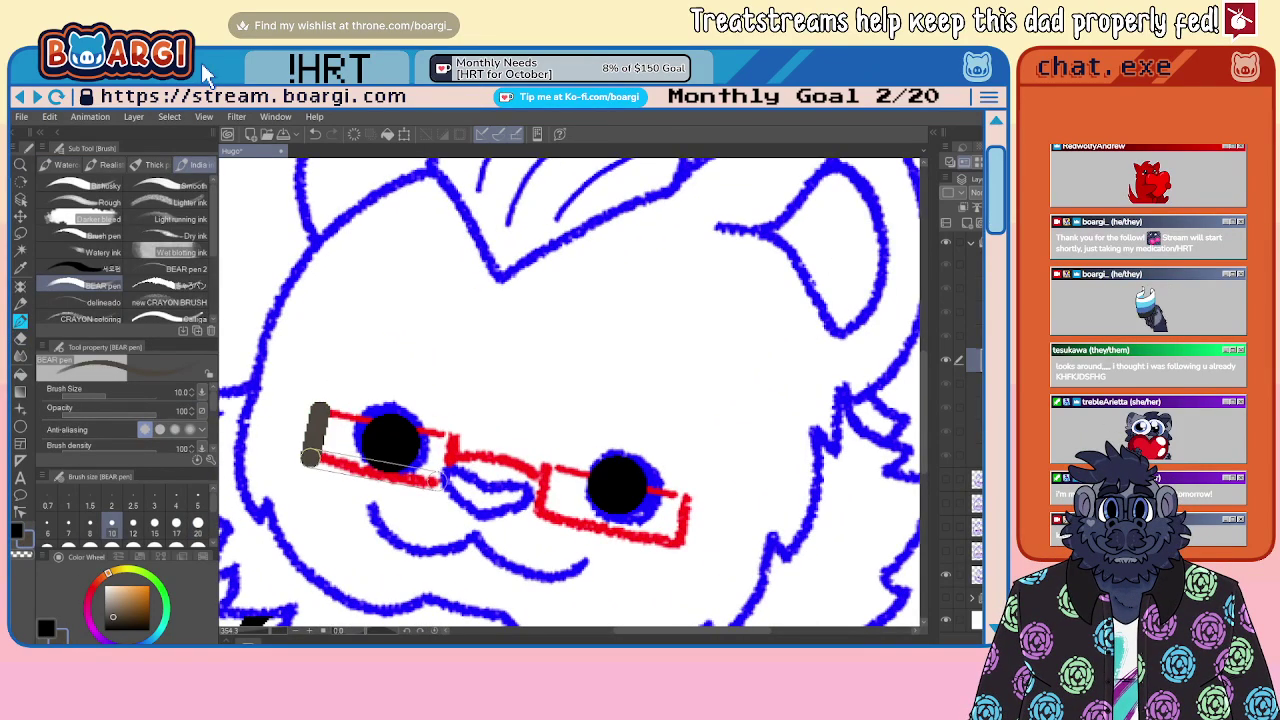
pyautogui.moveTo(310, 458); pyautogui.dragTo(446, 483)
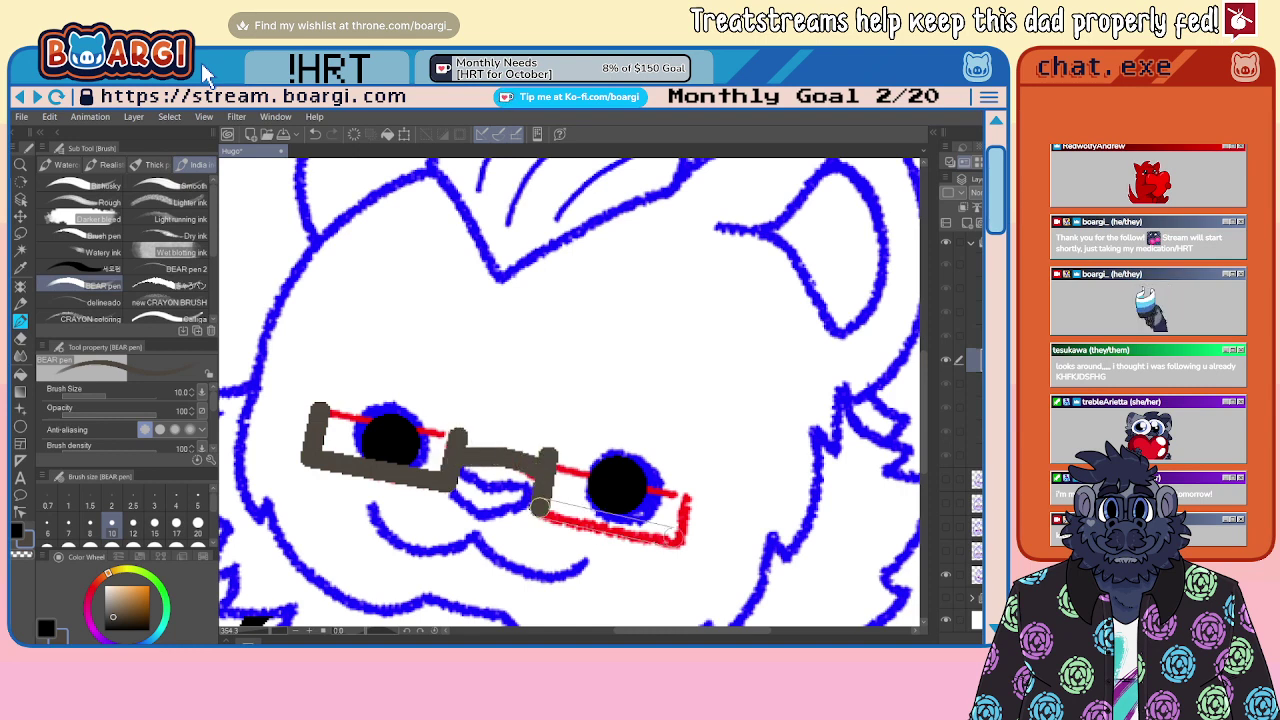
pyautogui.moveTo(539, 507); pyautogui.dragTo(679, 540)
pyautogui.keyDown('shift'); pyautogui.click(688, 487); pyautogui.keyUp('shift')
pyautogui.scroll(-9, 683, 472)
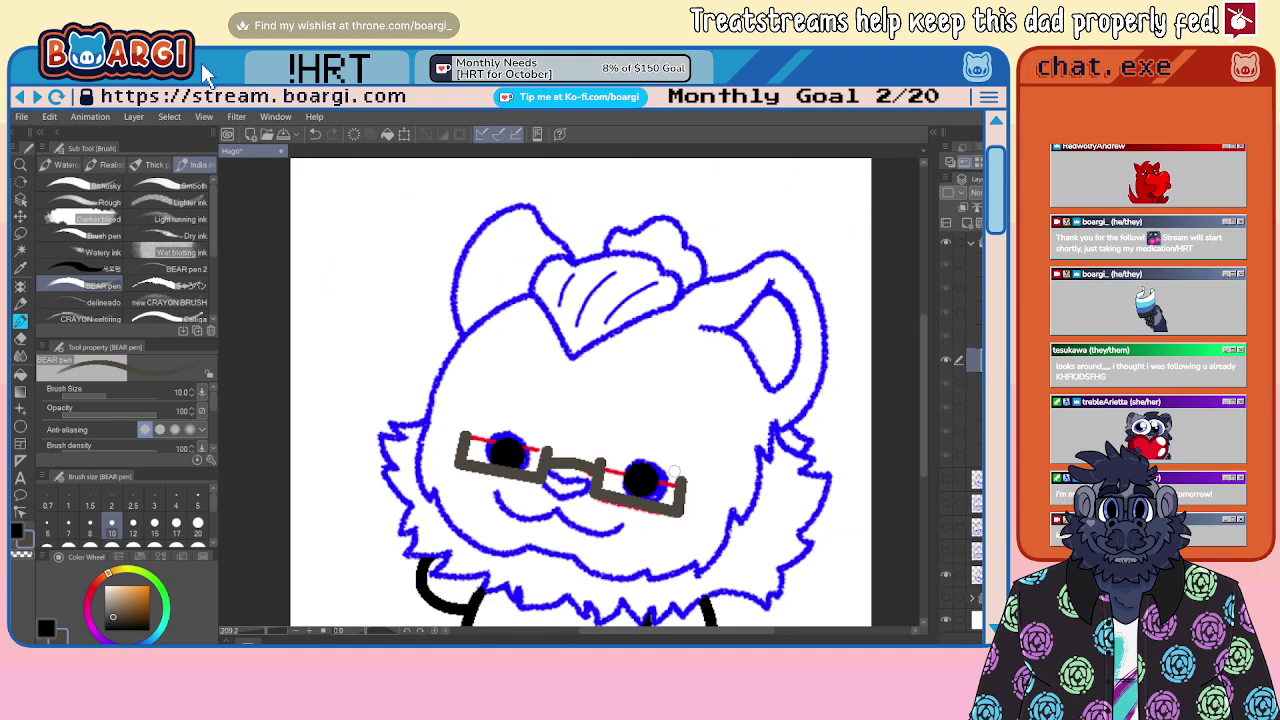
# Step: Ink the heart-shaped nose and the curved mouth line in black over the blue sketch with the BEAR pen at size 10
pyautogui.scroll(6, 655, 480)
pyautogui.scroll(2, 652, 480)
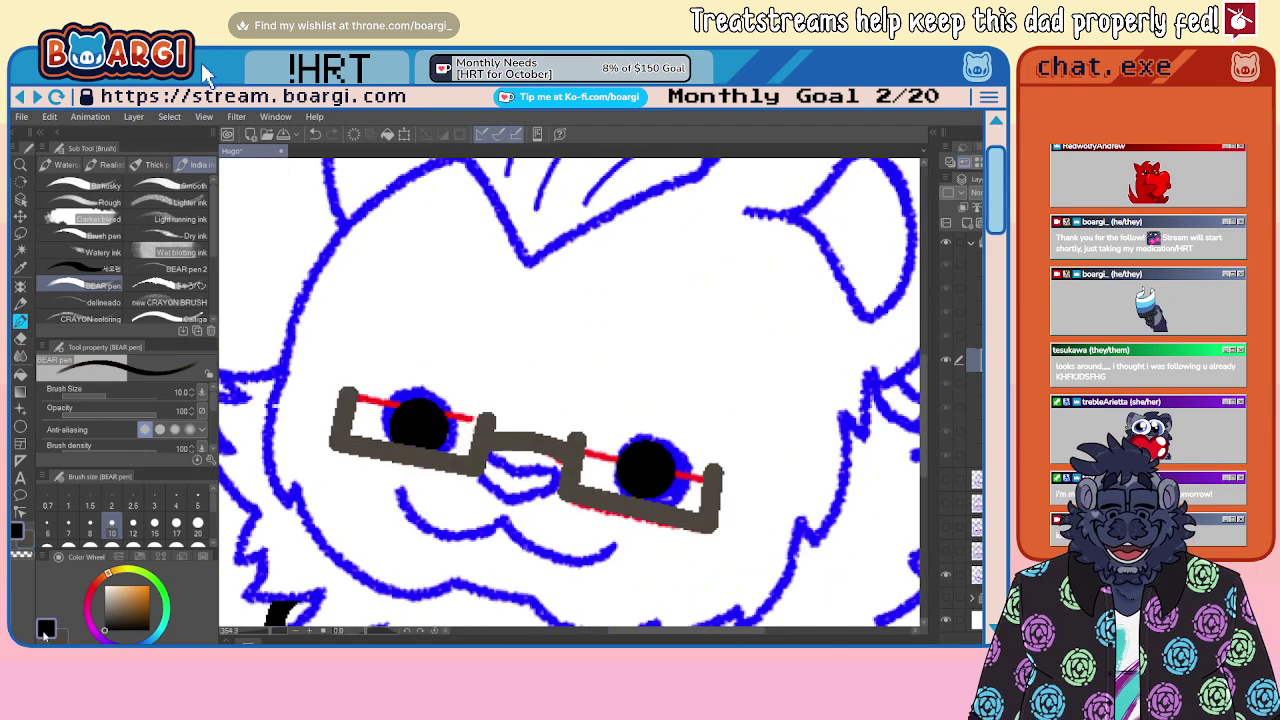
pyautogui.scroll(1, 518, 508)
pyautogui.moveTo(518, 508)
pyautogui.mouseDown()
pyautogui.moveTo(477, 453)
pyautogui.moveTo(498, 441)
pyautogui.moveTo(536, 472)
pyautogui.moveTo(591, 462)
pyautogui.moveTo(597, 481)
pyautogui.moveTo(528, 509)
pyautogui.moveTo(476, 409)
pyautogui.moveTo(502, 395)
pyautogui.moveTo(546, 433)
pyautogui.moveTo(622, 429)
pyautogui.moveTo(627, 449)
pyautogui.moveTo(545, 495)
pyautogui.mouseUp()
pyautogui.scroll(-5, 541, 408)
pyautogui.scroll(9, 525, 452)
pyautogui.hotkey('ctrl', 'z')
pyautogui.scroll(-3, 520, 470)
pyautogui.scroll(2, 421, 398)
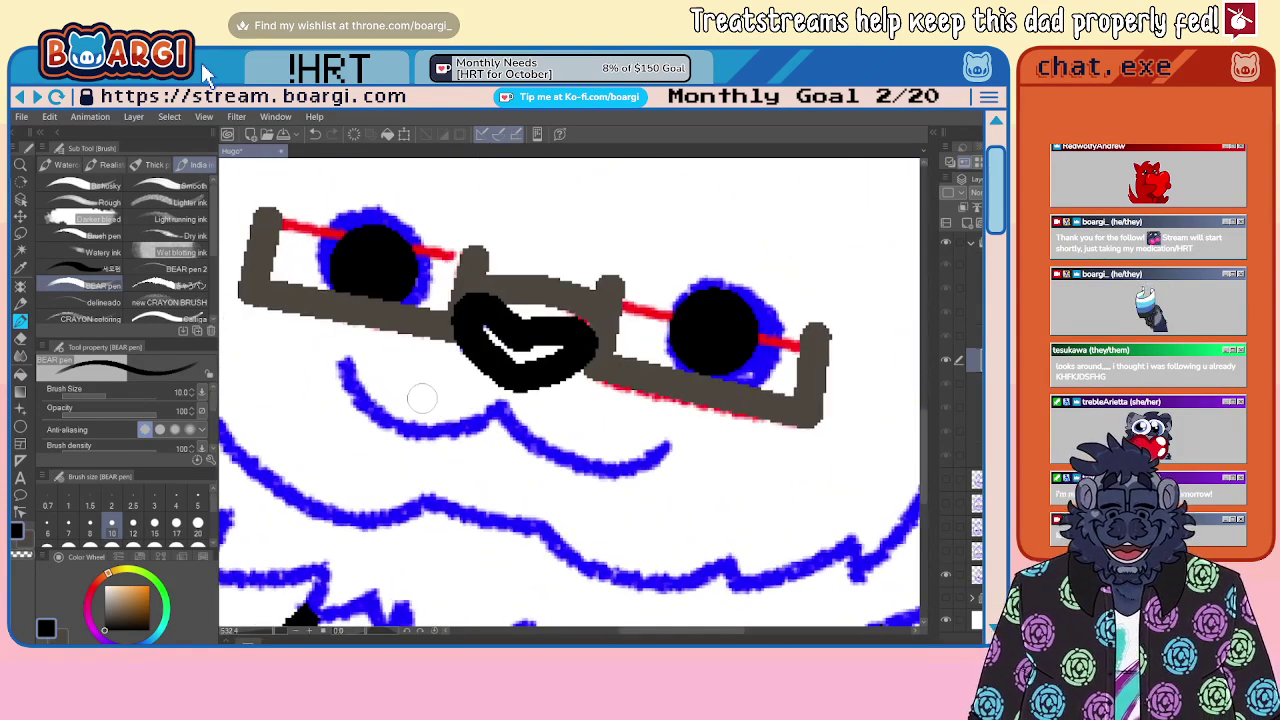
pyautogui.moveTo(343, 362)
pyautogui.mouseDown()
pyautogui.moveTo(389, 423)
pyautogui.moveTo(444, 439)
pyautogui.moveTo(504, 424)
pyautogui.moveTo(551, 463)
pyautogui.moveTo(604, 476)
pyautogui.moveTo(672, 455)
pyautogui.mouseUp()
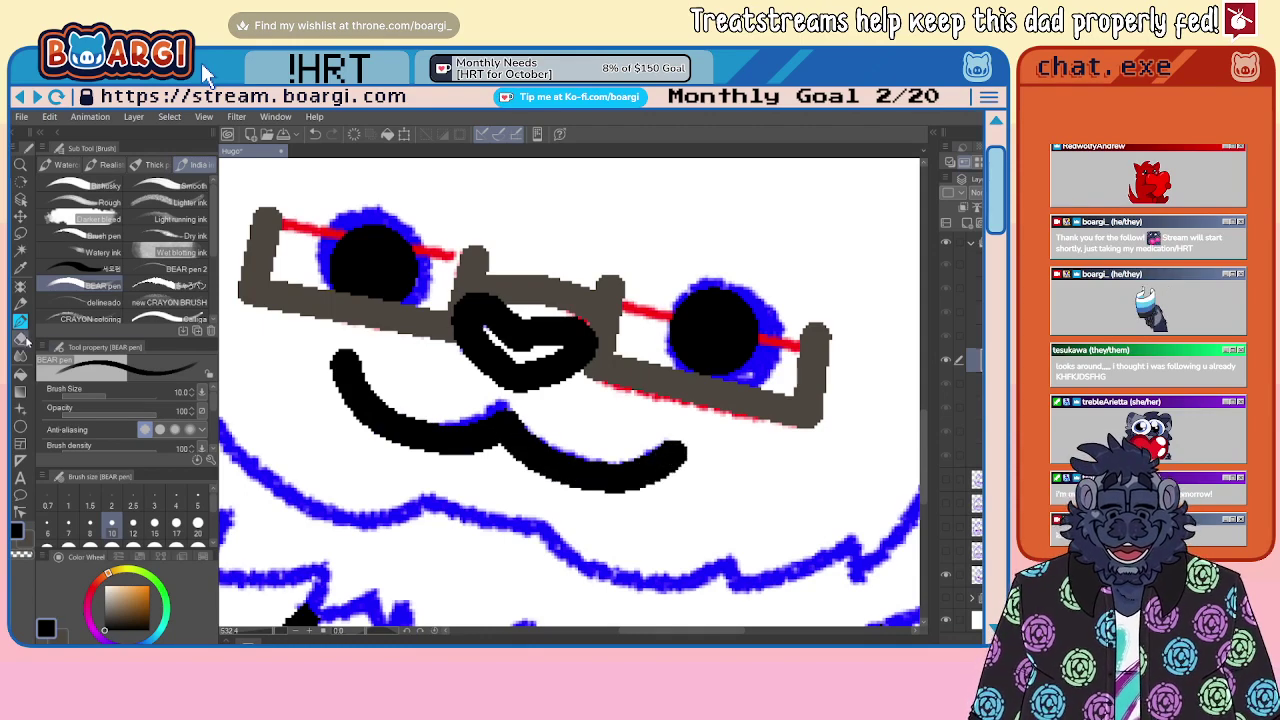
# Step: Taper both ends of the mouth line to thin points using the Snap eraser at size 5
pyautogui.press('e')
pyautogui.scroll(2, 414, 380)
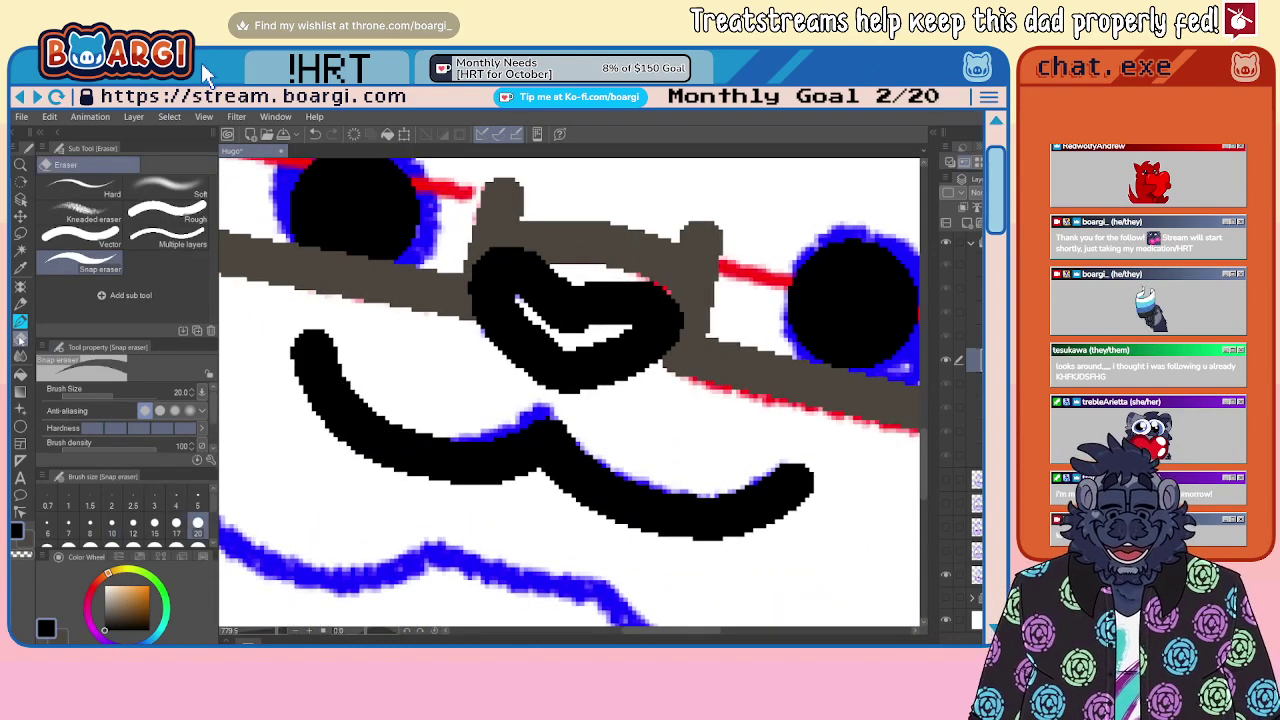
pyautogui.click(197, 497)
pyautogui.moveTo(316, 422); pyautogui.dragTo(305, 322)
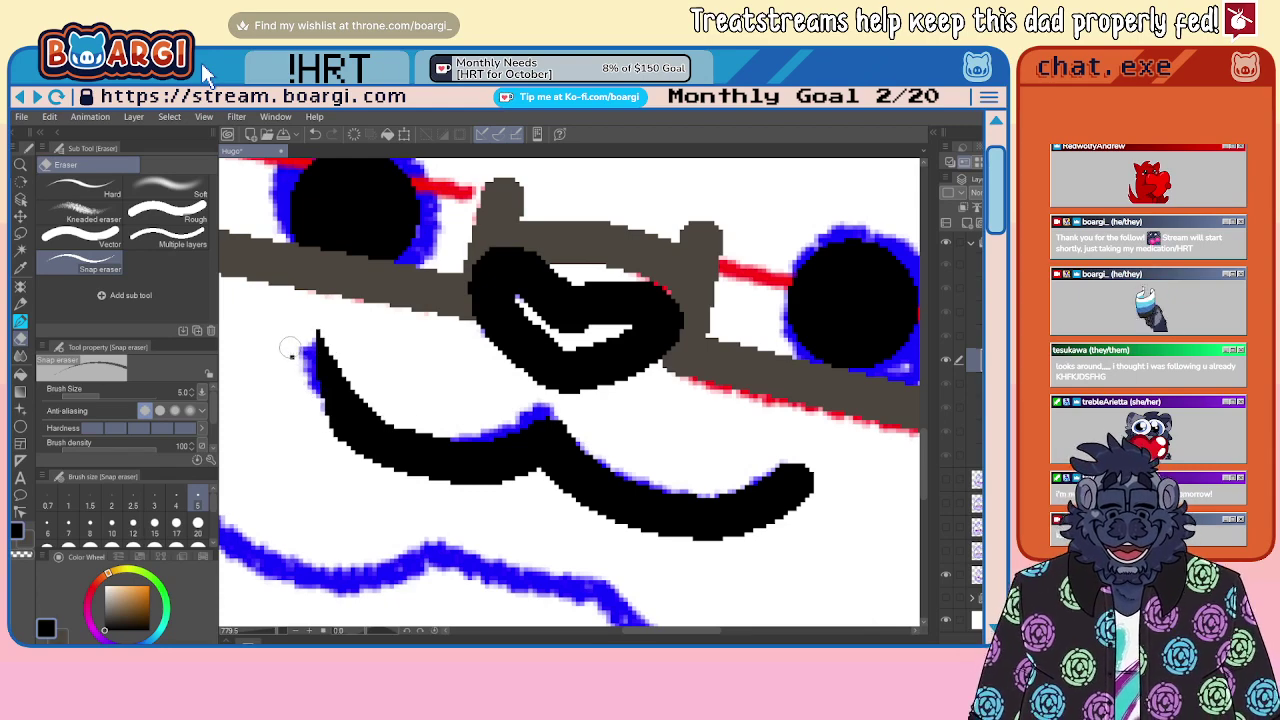
pyautogui.hotkey('ctrl', 'z')
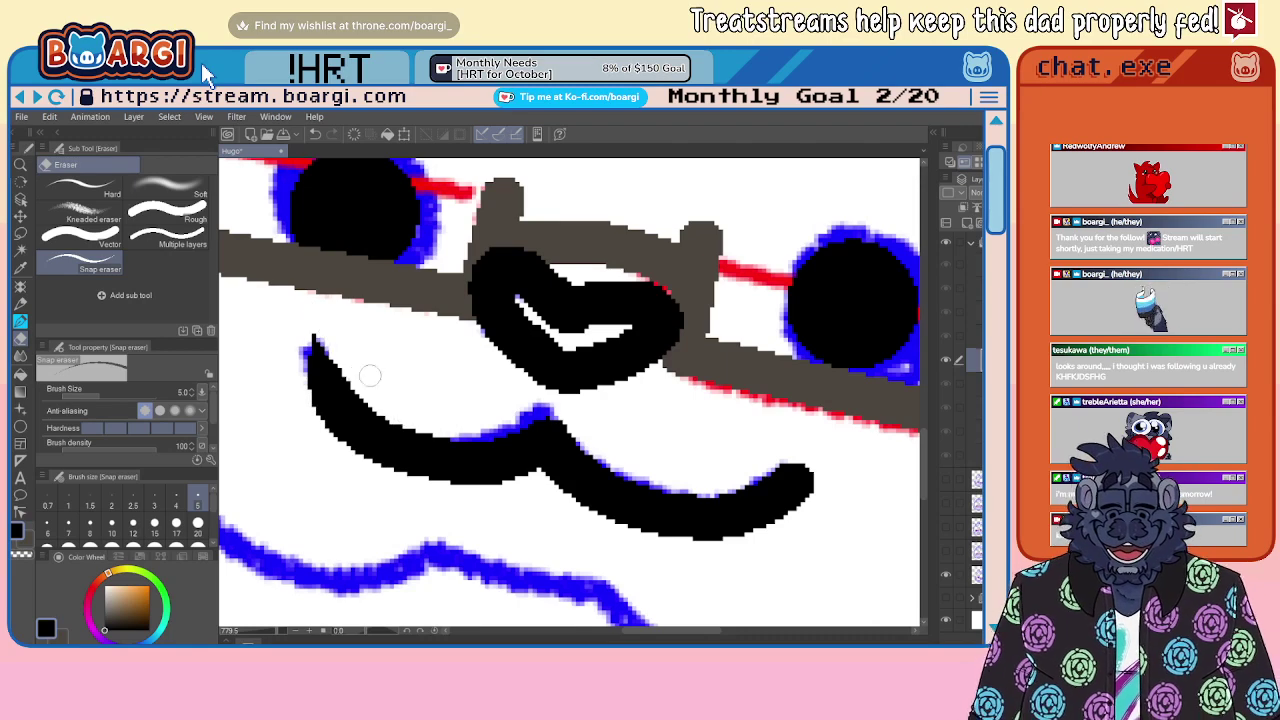
pyautogui.scroll(-5, 432, 373)
pyautogui.scroll(2, 558, 421)
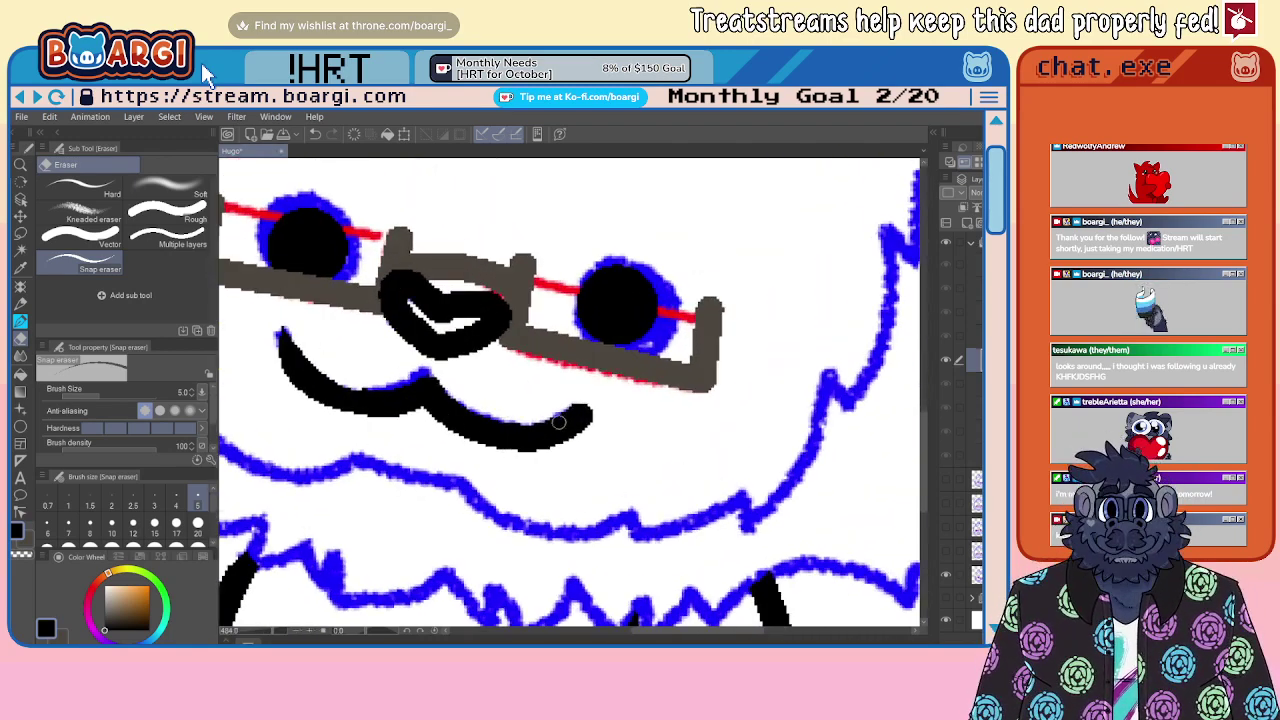
pyautogui.scroll(3, 292, 396)
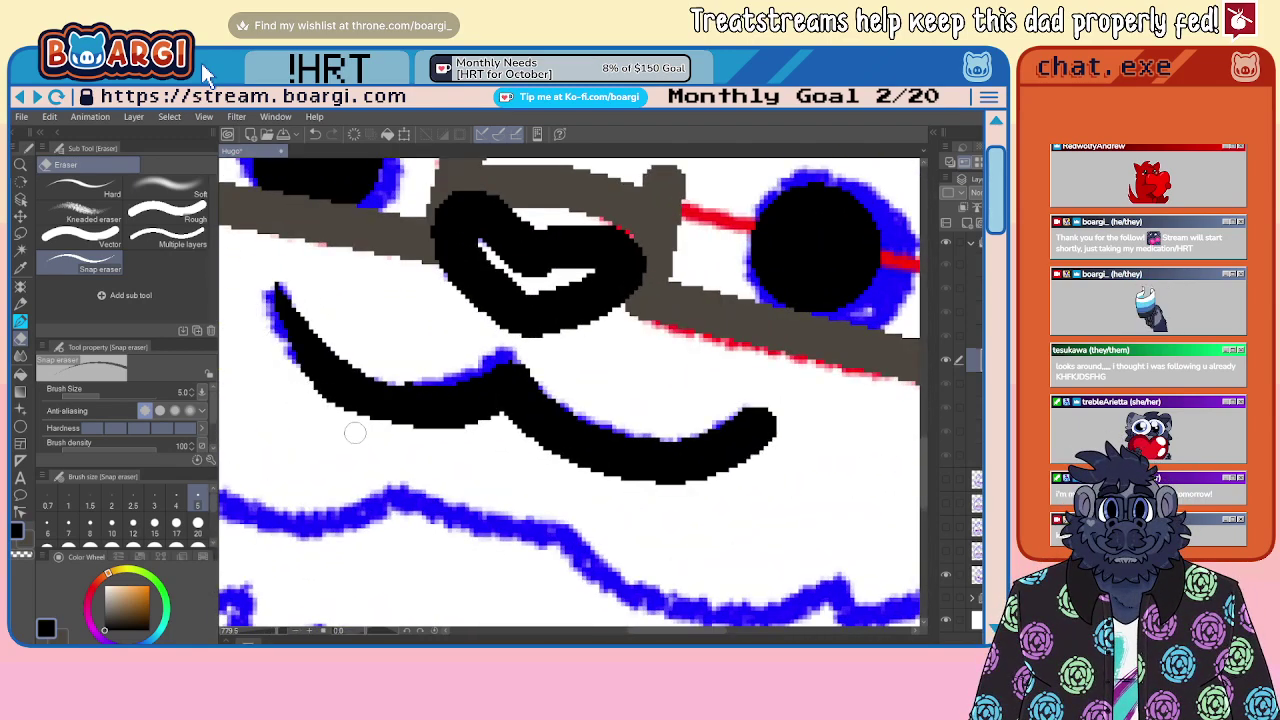
pyautogui.moveTo(703, 479); pyautogui.dragTo(807, 404)
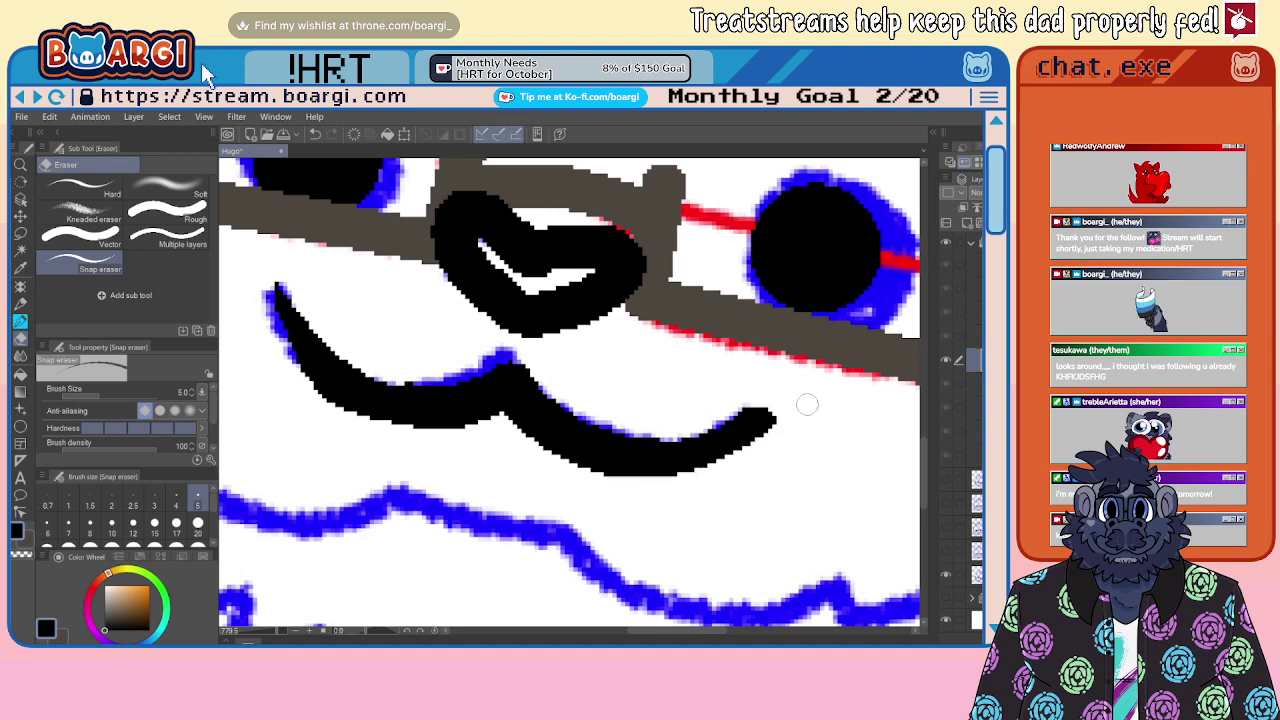
pyautogui.scroll(-3, 739, 419)
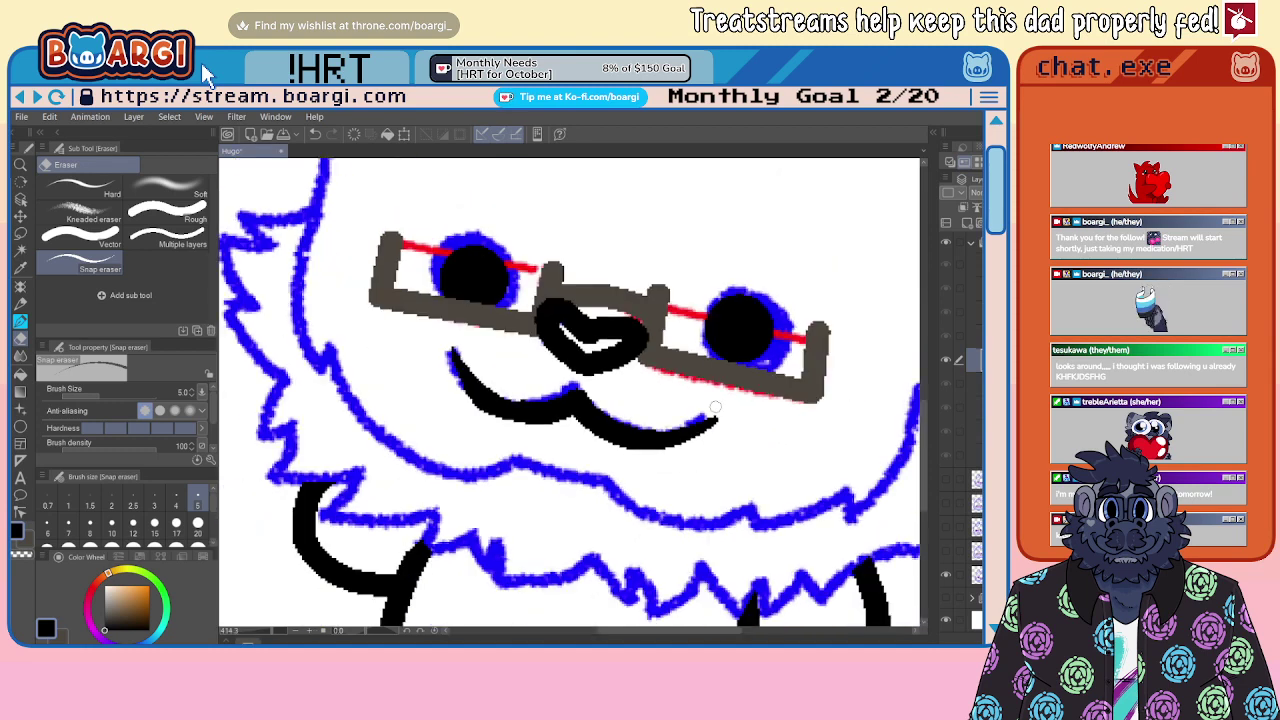
pyautogui.scroll(2, 684, 421)
pyautogui.scroll(-4, 733, 409)
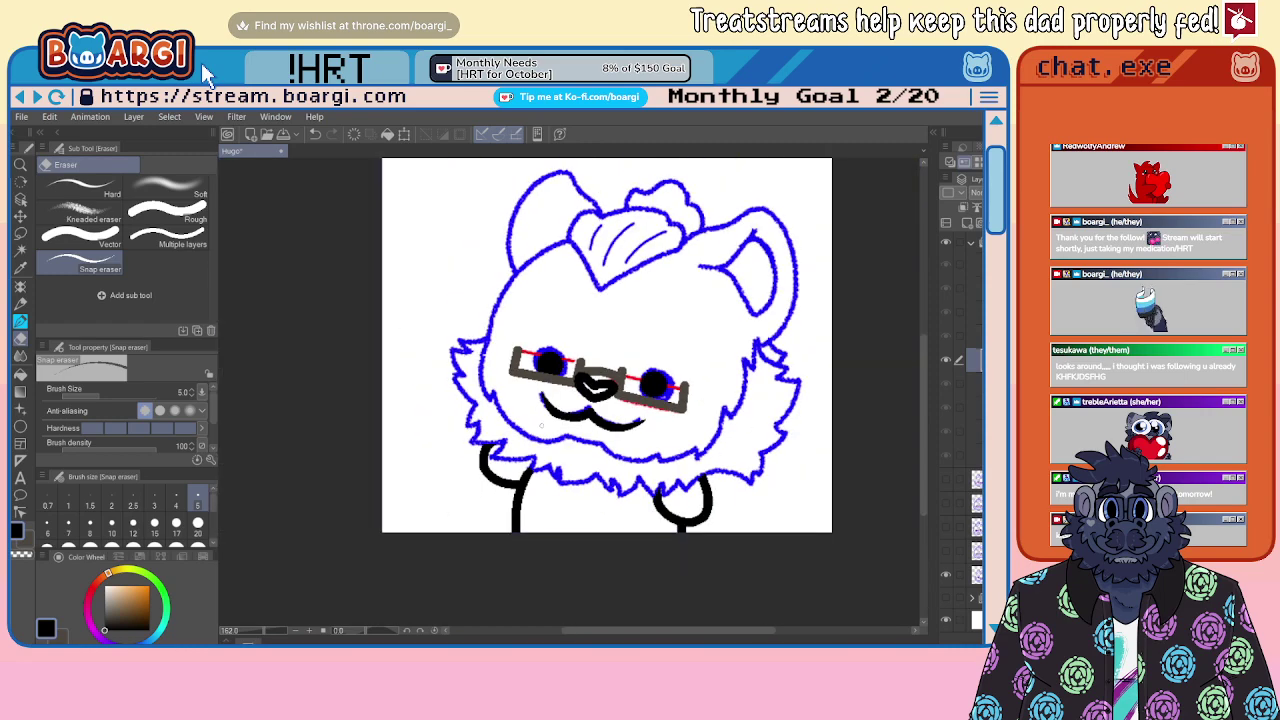
# Step: Ink the three thin strand lines inside the front hair tuft with the BEAR pen at size 3
pyautogui.scroll(4, 592, 352)
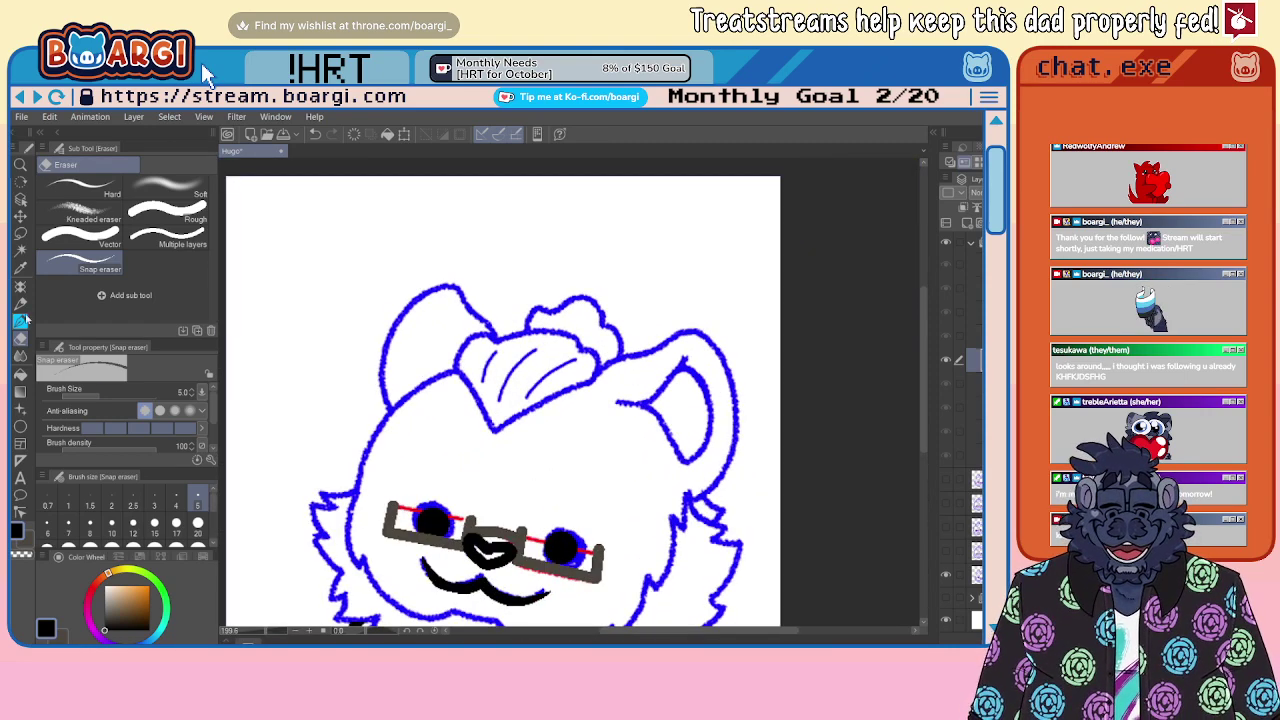
pyautogui.press('b')
pyautogui.click(155, 503)
pyautogui.scroll(3, 558, 374)
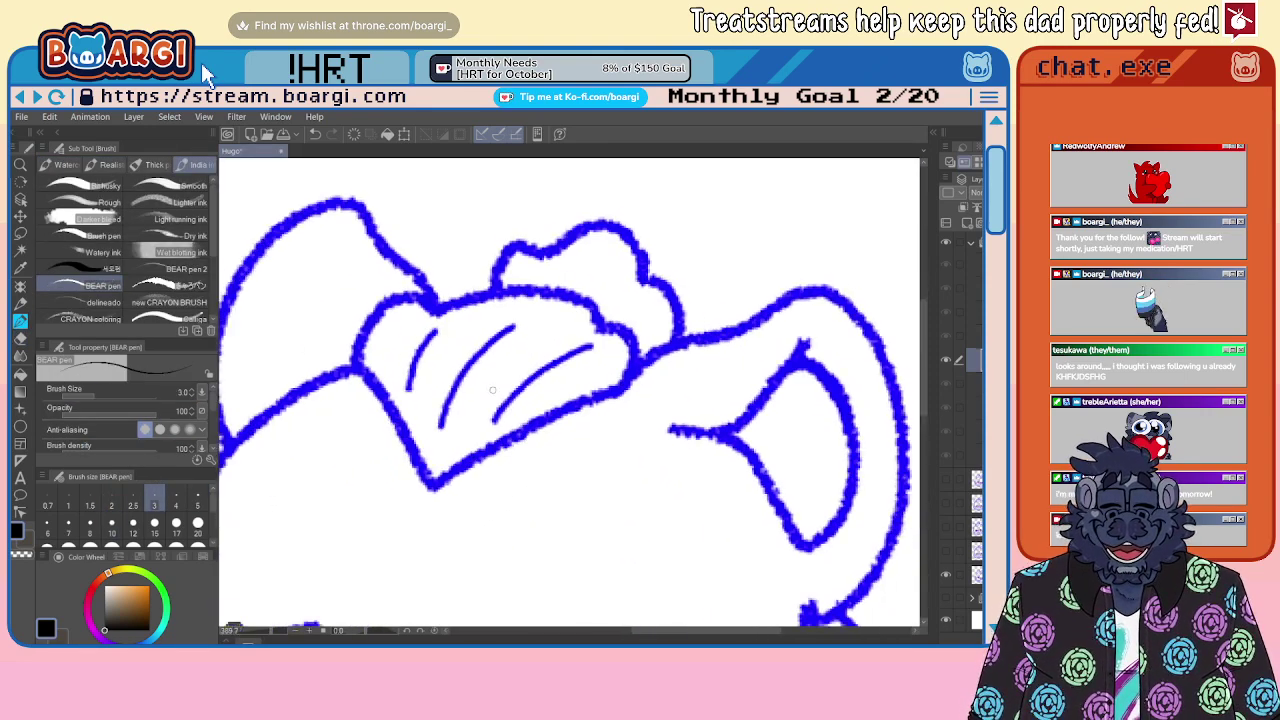
pyautogui.moveTo(406, 397); pyautogui.dragTo(440, 328)
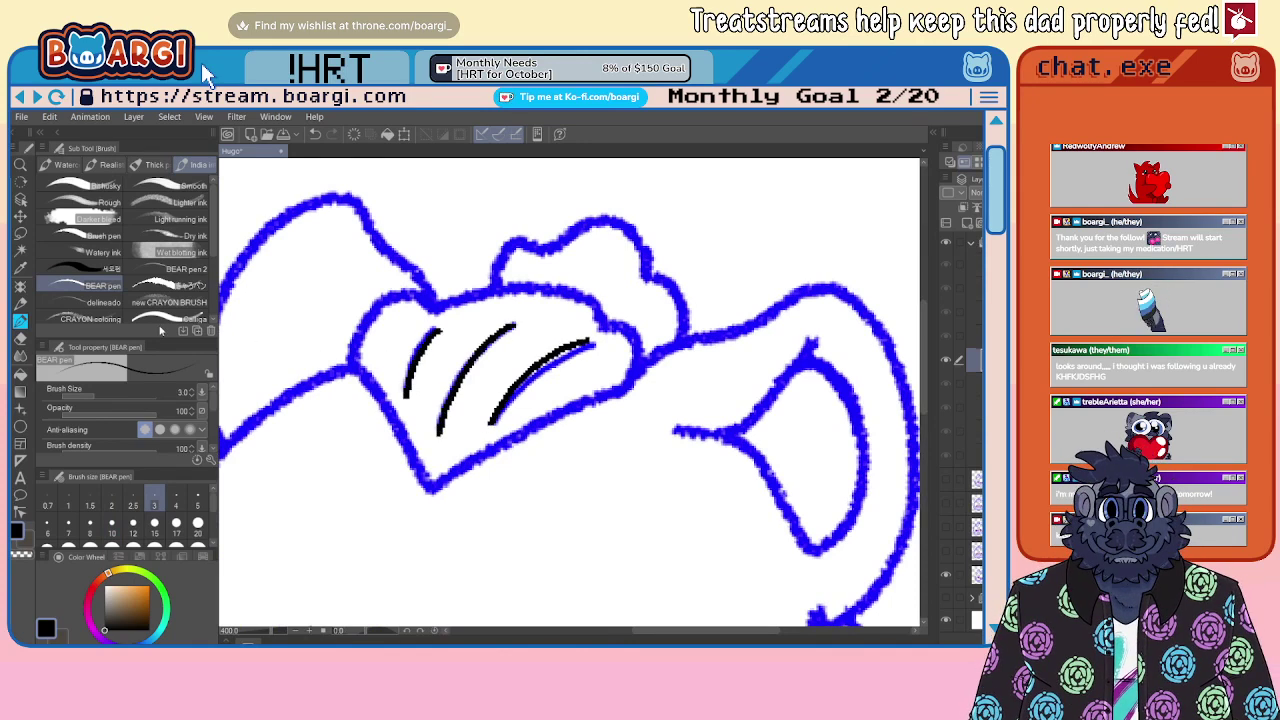
# Step: Ink the outer and inner outlines of the drawing's right ear with the BEAR pen at size 10
pyautogui.click(111, 522)
pyautogui.moveTo(603, 412)
pyautogui.mouseDown()
pyautogui.moveTo(673, 344)
pyautogui.moveTo(745, 325)
pyautogui.moveTo(794, 293)
pyautogui.moveTo(850, 299)
pyautogui.moveTo(786, 277)
pyautogui.moveTo(829, 315)
pyautogui.moveTo(861, 428)
pyautogui.moveTo(857, 491)
pyautogui.moveTo(823, 563)
pyautogui.moveTo(778, 598)
pyautogui.mouseUp()
pyautogui.scroll(-1, 685, 281)
pyautogui.moveTo(640, 405)
pyautogui.mouseDown()
pyautogui.moveTo(692, 399)
pyautogui.moveTo(781, 305)
pyautogui.mouseUp()
pyautogui.hotkey('ctrl', 'z')
pyautogui.moveTo(622, 405)
pyautogui.mouseDown()
pyautogui.moveTo(705, 389)
pyautogui.moveTo(772, 317)
pyautogui.moveTo(749, 344)
pyautogui.moveTo(798, 366)
pyautogui.moveTo(818, 411)
pyautogui.moveTo(820, 472)
pyautogui.moveTo(802, 510)
pyautogui.moveTo(762, 525)
pyautogui.moveTo(709, 434)
pyautogui.mouseUp()
pyautogui.scroll(-2, 664, 381)
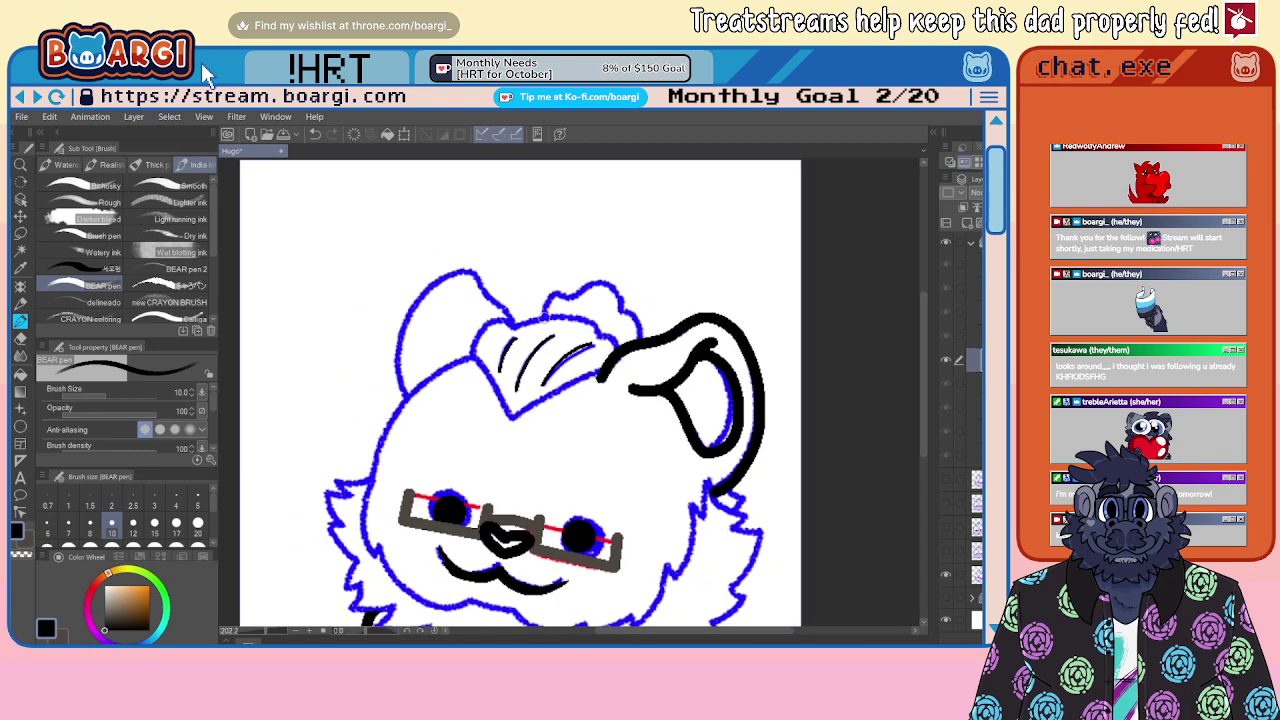
# Step: Ink the outline of the front hair tuft down to its point and the scalloped tuft behind it
pyautogui.scroll(2, 530, 328)
pyautogui.moveTo(433, 424)
pyautogui.mouseDown()
pyautogui.moveTo(418, 342)
pyautogui.moveTo(465, 328)
pyautogui.moveTo(487, 342)
pyautogui.moveTo(574, 313)
pyautogui.moveTo(622, 322)
pyautogui.moveTo(650, 353)
pyautogui.moveTo(685, 360)
pyautogui.mouseUp()
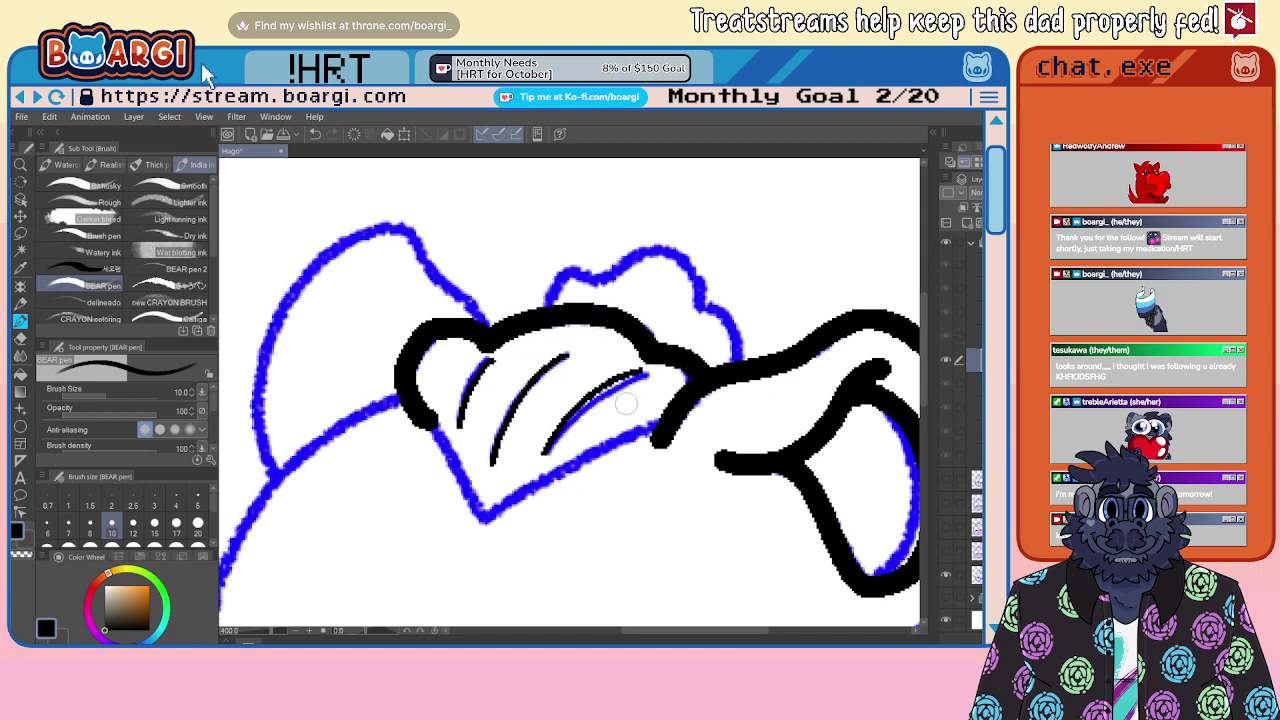
pyautogui.moveTo(437, 427); pyautogui.dragTo(486, 506)
pyautogui.hotkey('ctrl', 'z')
pyautogui.moveTo(424, 418)
pyautogui.mouseDown()
pyautogui.moveTo(494, 519)
pyautogui.moveTo(592, 454)
pyautogui.moveTo(645, 440)
pyautogui.mouseUp()
pyautogui.moveTo(538, 318)
pyautogui.mouseDown()
pyautogui.moveTo(565, 275)
pyautogui.moveTo(614, 284)
pyautogui.moveTo(681, 261)
pyautogui.moveTo(711, 313)
pyautogui.moveTo(748, 332)
pyautogui.mouseUp()
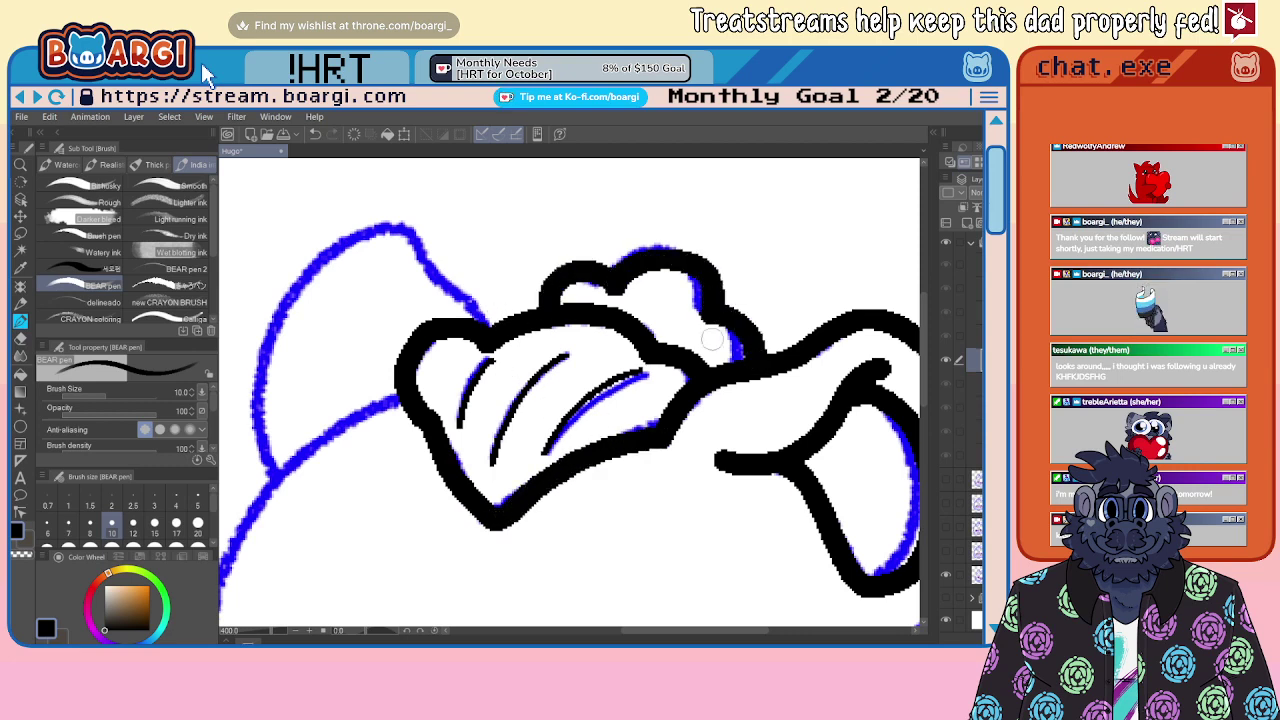
# Step: Ink the drawing's left ear and the head outline running from the hair tuft down to the cheek fur
pyautogui.scroll(-7, 625, 315)
pyautogui.scroll(6, 520, 322)
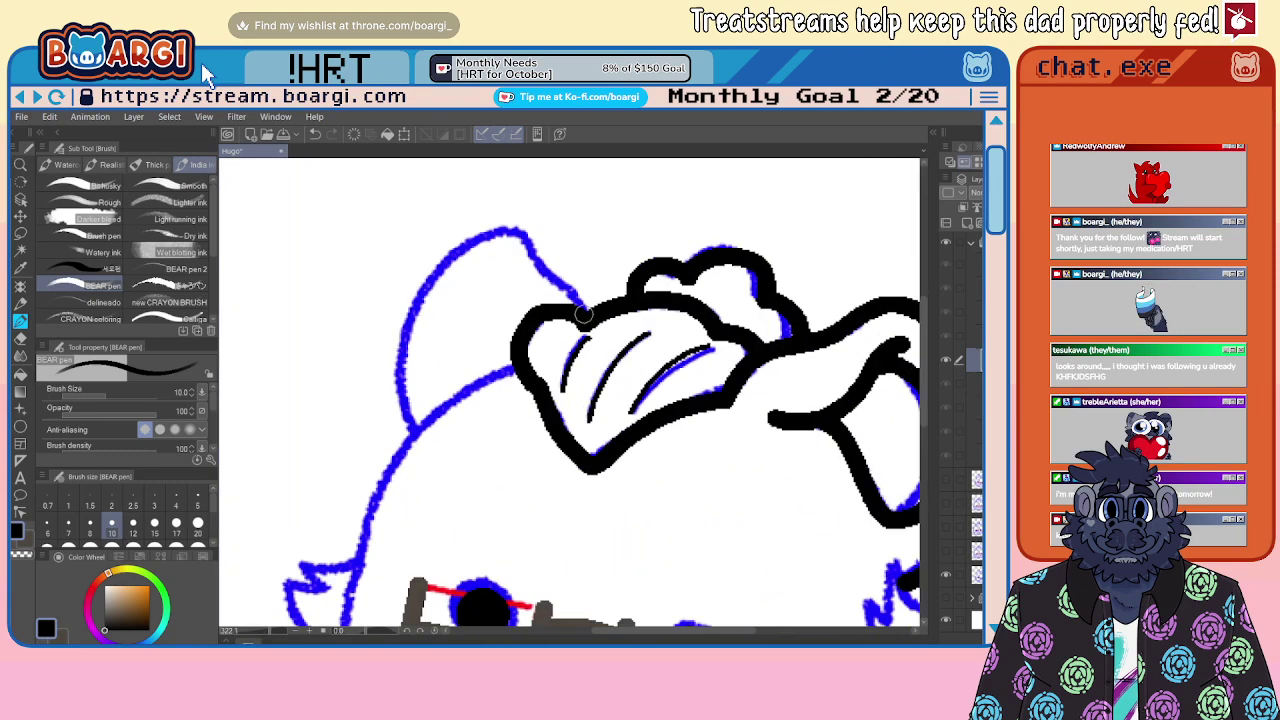
pyautogui.moveTo(583, 314)
pyautogui.mouseDown()
pyautogui.moveTo(505, 222)
pyautogui.moveTo(405, 295)
pyautogui.moveTo(397, 405)
pyautogui.mouseUp()
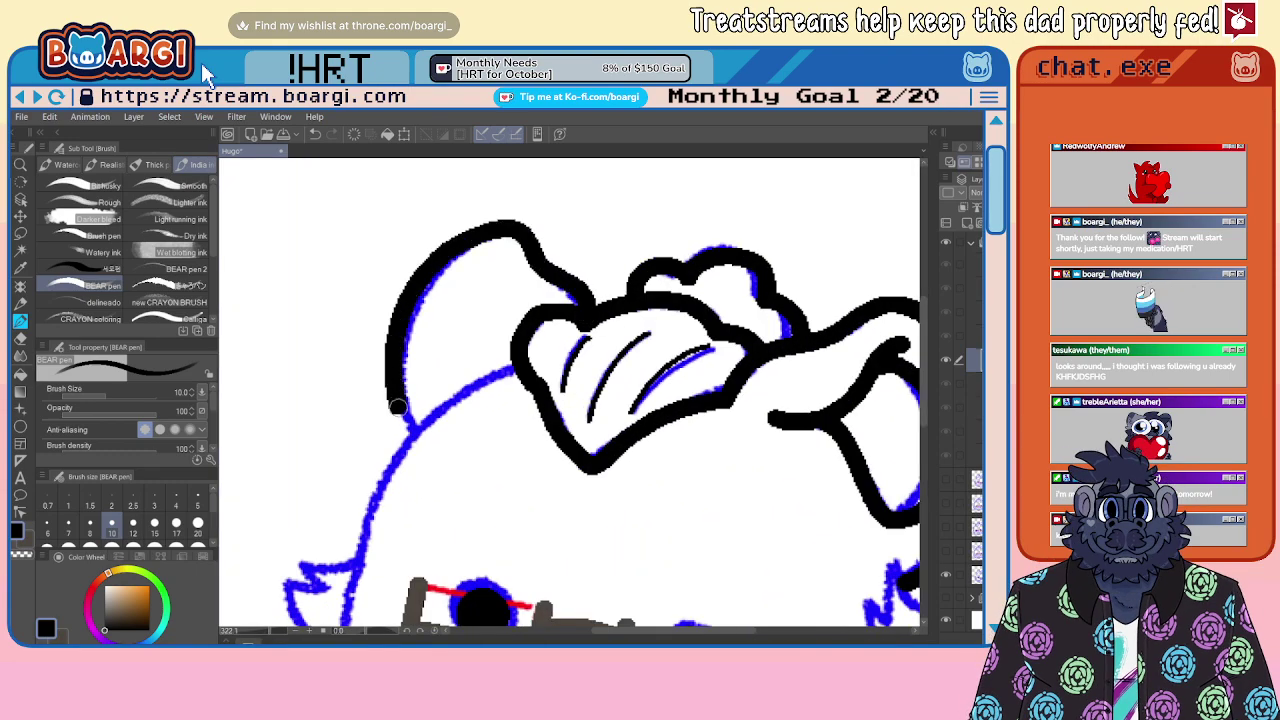
pyautogui.scroll(-5, 423, 385)
pyautogui.scroll(5, 541, 243)
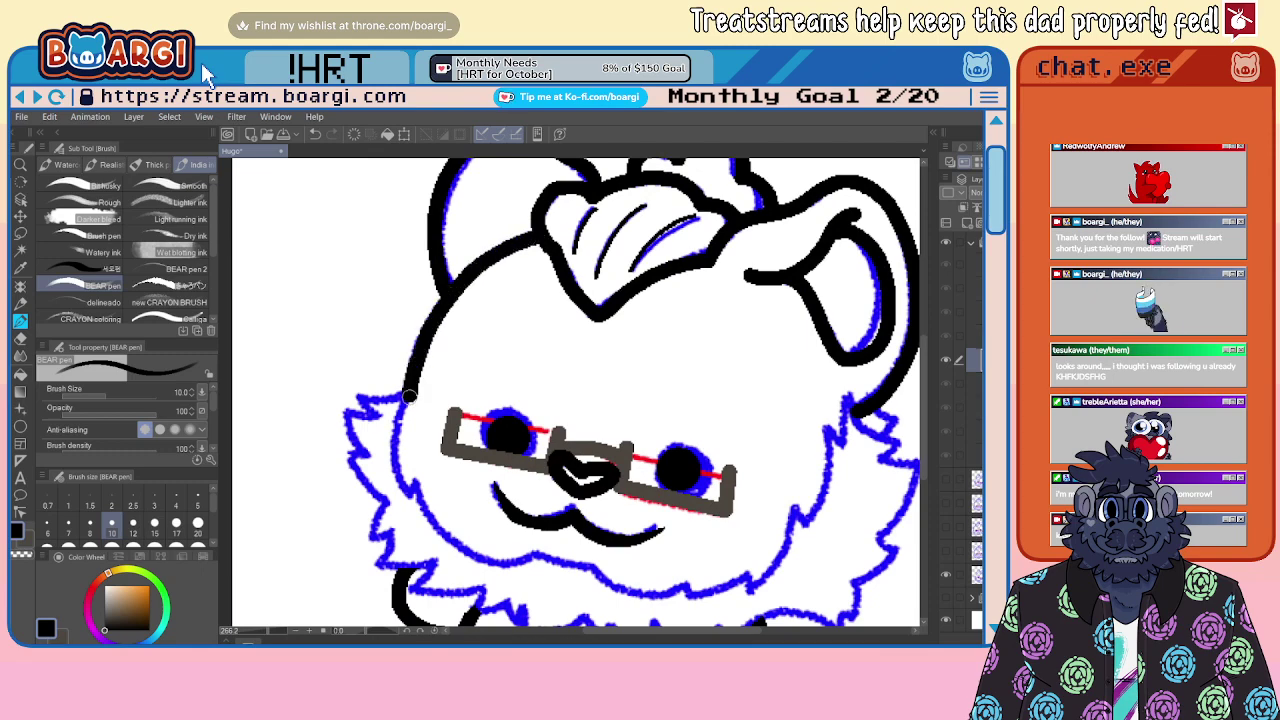
# Step: Ink the jagged fur tufts along the outer edge of the drawing's left cheek
pyautogui.scroll(-5, 411, 357)
pyautogui.scroll(5, 425, 352)
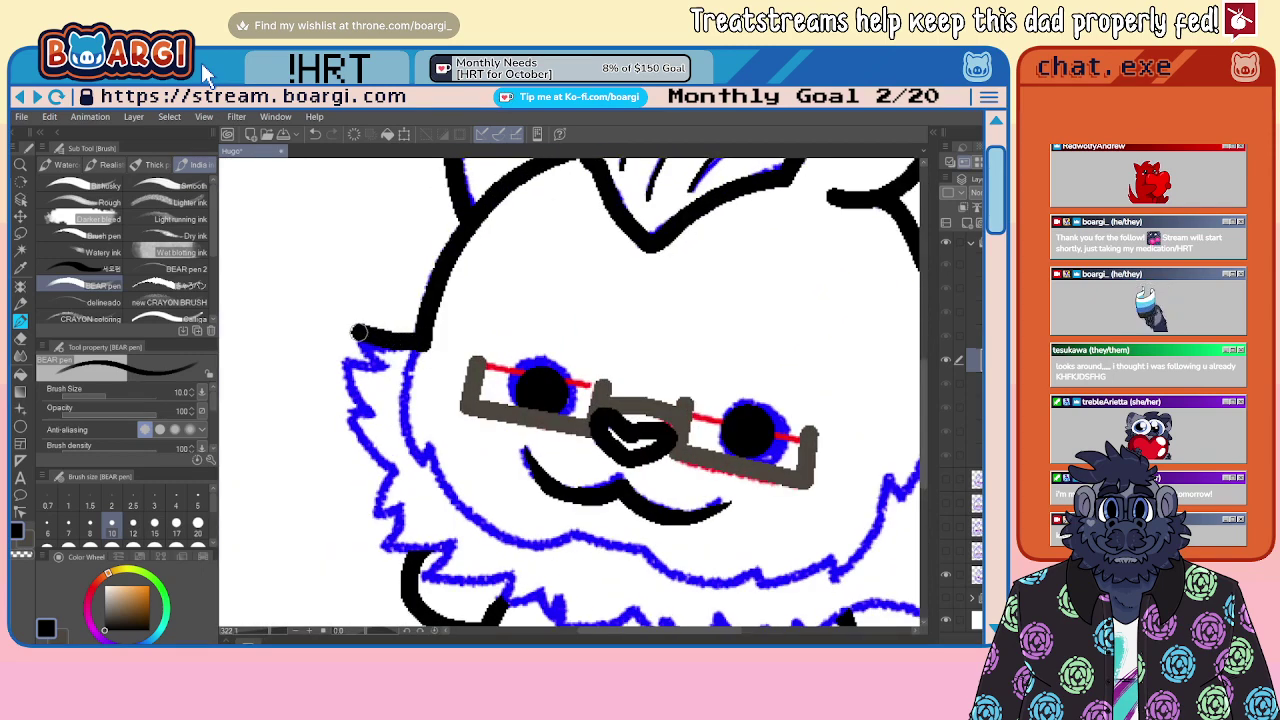
pyautogui.moveTo(359, 332); pyautogui.dragTo(382, 378)
pyautogui.moveTo(425, 323)
pyautogui.mouseDown()
pyautogui.moveTo(403, 285)
pyautogui.moveTo(386, 311)
pyautogui.moveTo(366, 334)
pyautogui.mouseUp()
pyautogui.scroll(-5, 405, 285)
pyautogui.scroll(4, 412, 305)
pyautogui.hotkey('ctrl', 'z')
pyautogui.moveTo(429, 288)
pyautogui.mouseDown()
pyautogui.moveTo(405, 256)
pyautogui.moveTo(394, 286)
pyautogui.mouseUp()
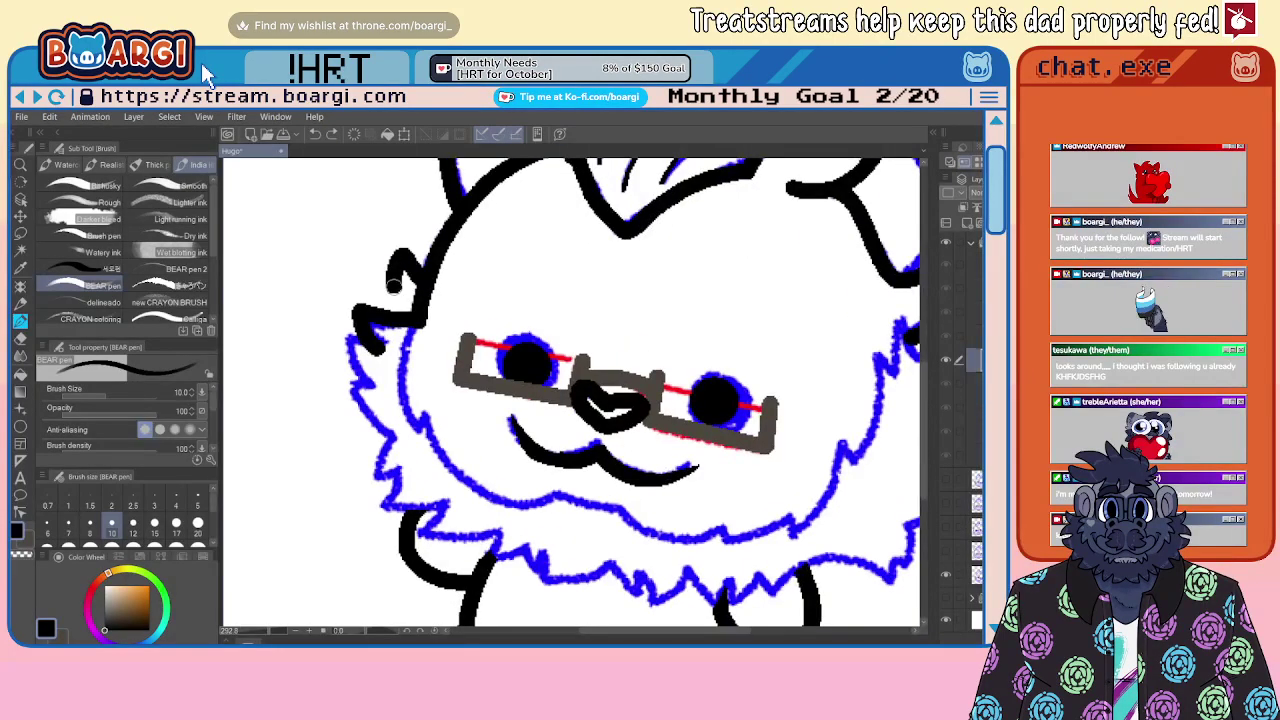
pyautogui.scroll(-4, 440, 279)
pyautogui.scroll(5, 400, 349)
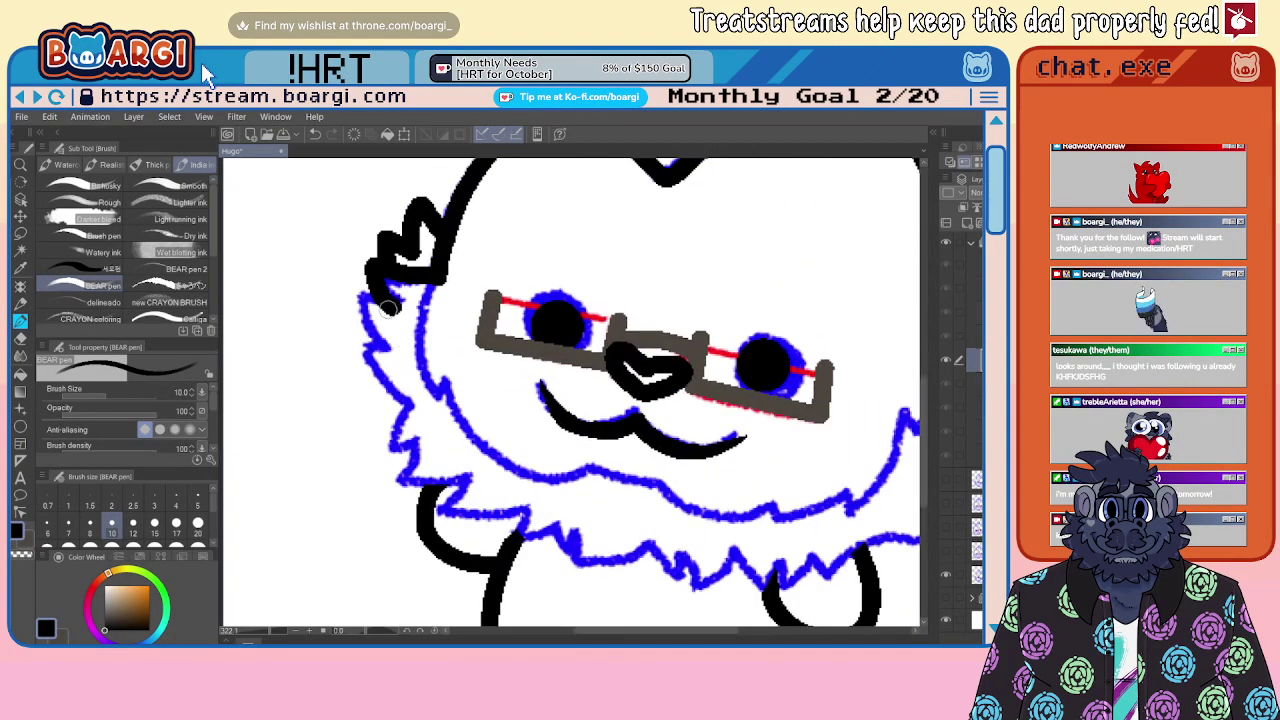
pyautogui.moveTo(360, 293)
pyautogui.mouseDown()
pyautogui.moveTo(385, 350)
pyautogui.moveTo(359, 354)
pyautogui.moveTo(408, 402)
pyautogui.mouseUp()
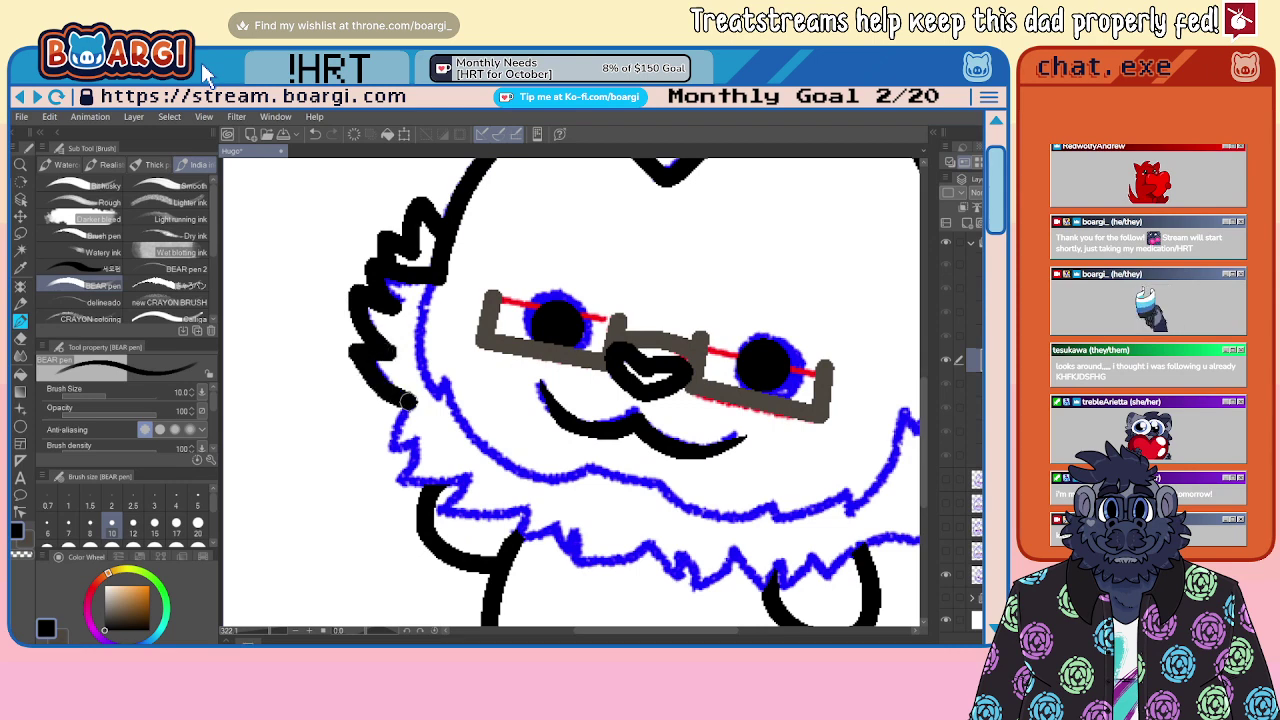
# Step: Ink the lower jagged edge of the fur ruff from the left cheek across the chest to the right arm
pyautogui.moveTo(404, 474)
pyautogui.mouseDown()
pyautogui.moveTo(469, 472)
pyautogui.moveTo(447, 508)
pyautogui.moveTo(505, 514)
pyautogui.mouseUp()
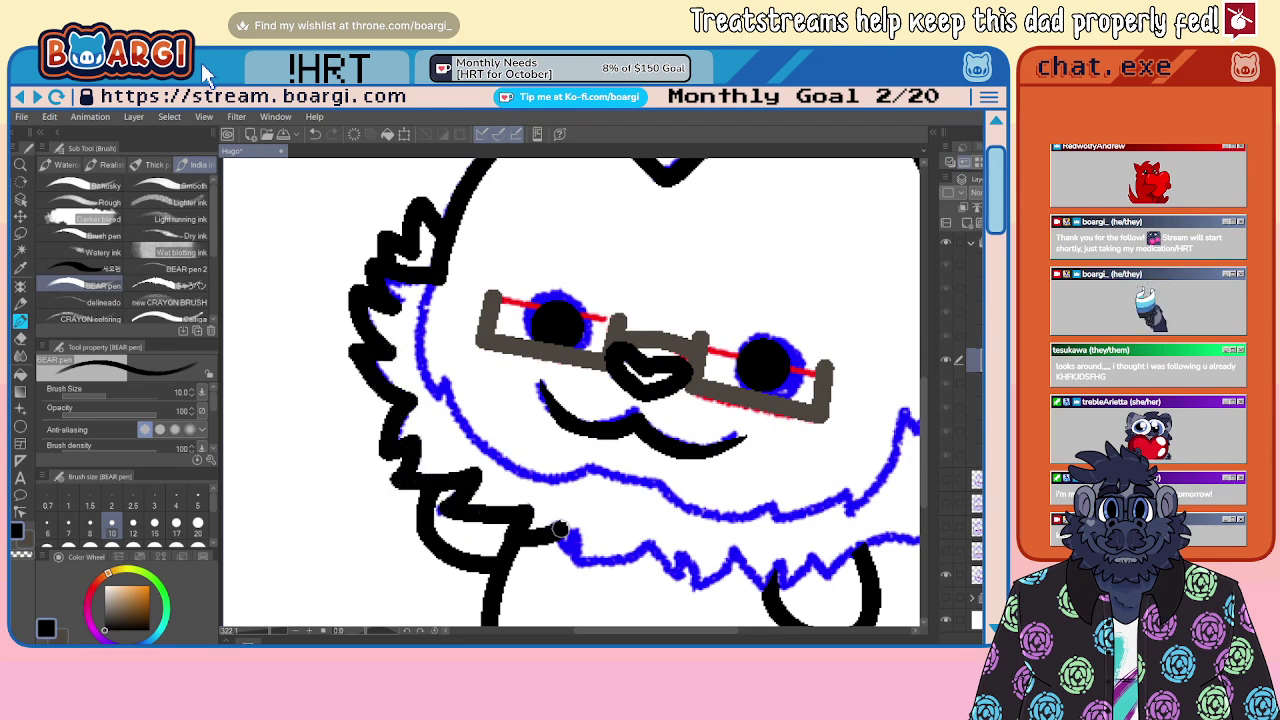
pyautogui.moveTo(603, 567); pyautogui.dragTo(653, 543)
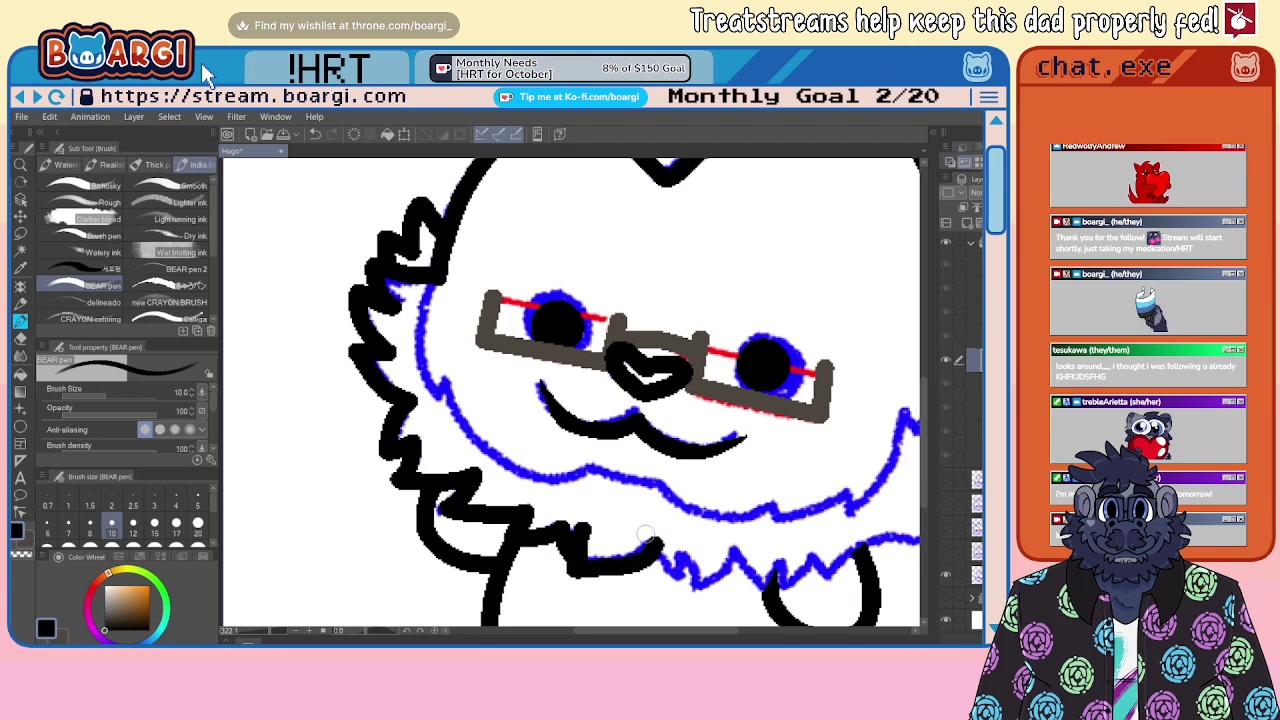
pyautogui.scroll(-3, 653, 543)
pyautogui.scroll(4, 629, 506)
pyautogui.scroll(2, 470, 455)
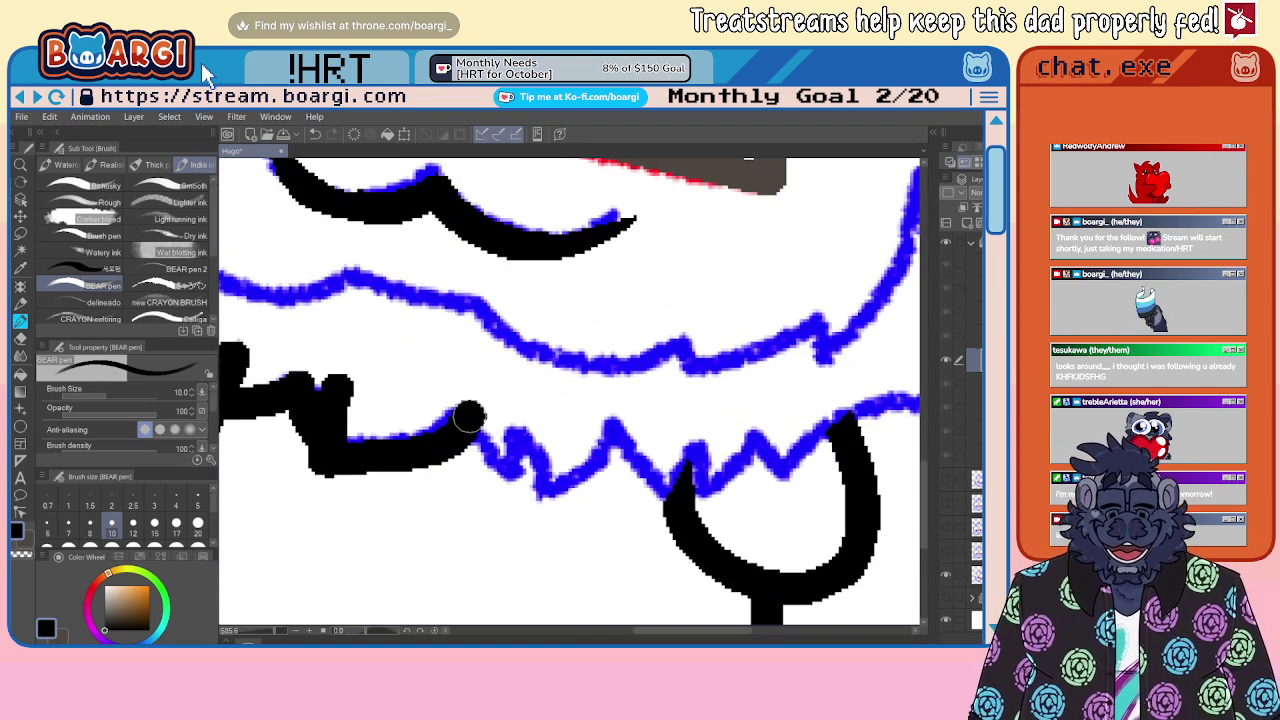
pyautogui.moveTo(472, 418)
pyautogui.mouseDown()
pyautogui.moveTo(505, 479)
pyautogui.moveTo(510, 435)
pyautogui.moveTo(545, 494)
pyautogui.moveTo(602, 425)
pyautogui.moveTo(663, 491)
pyautogui.moveTo(701, 440)
pyautogui.moveTo(700, 492)
pyautogui.moveTo(757, 438)
pyautogui.moveTo(797, 483)
pyautogui.moveTo(830, 415)
pyautogui.mouseUp()
pyautogui.scroll(-4, 760, 410)
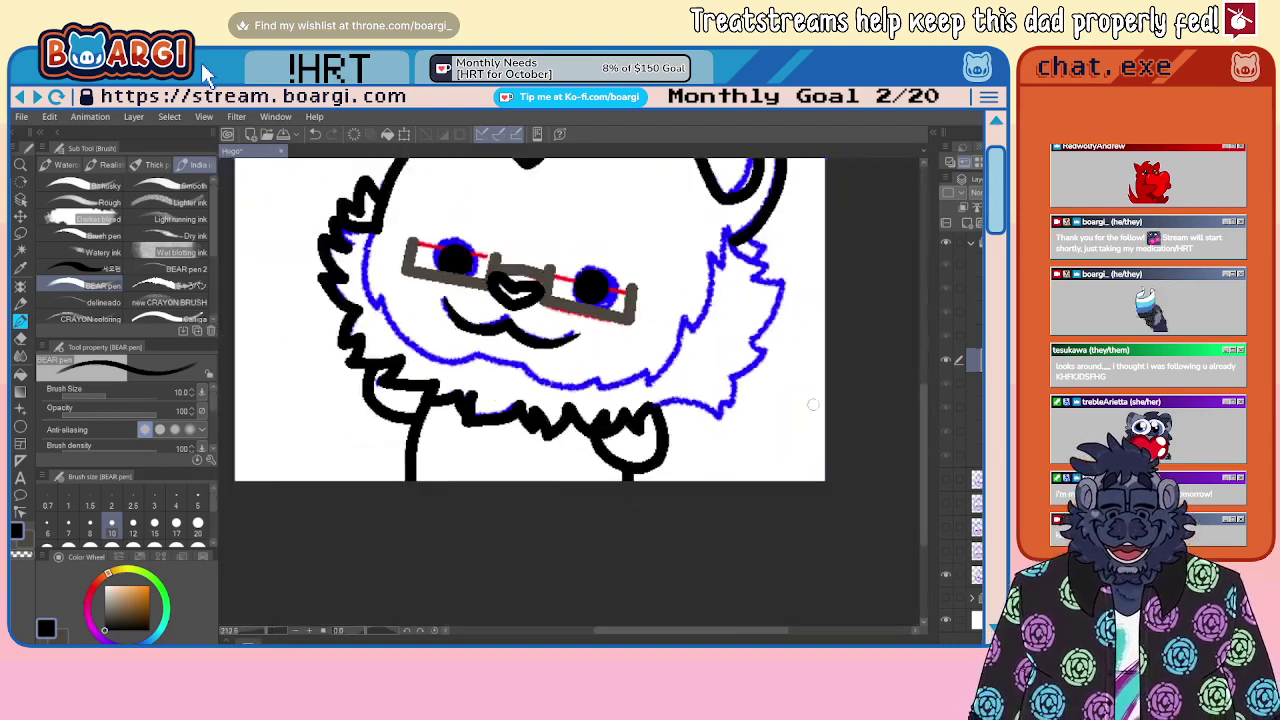
# Step: Ink the right side of the fur ruff from the right arm up to the base of the ear
pyautogui.scroll(3, 703, 409)
pyautogui.moveTo(474, 405)
pyautogui.mouseDown()
pyautogui.moveTo(561, 400)
pyautogui.moveTo(615, 432)
pyautogui.moveTo(620, 388)
pyautogui.moveTo(647, 418)
pyautogui.moveTo(651, 337)
pyautogui.mouseUp()
pyautogui.scroll(-2, 638, 300)
pyautogui.scroll(2, 638, 300)
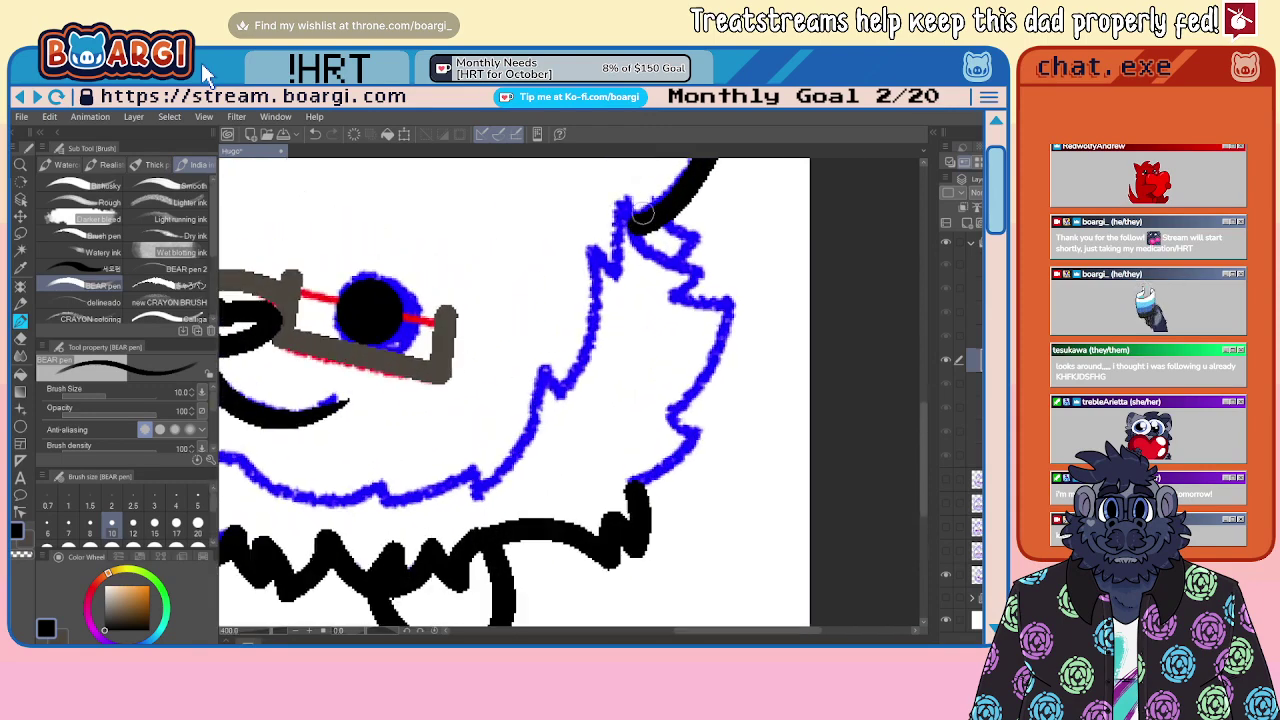
pyautogui.moveTo(618, 197)
pyautogui.mouseDown()
pyautogui.moveTo(699, 284)
pyautogui.moveTo(674, 295)
pyautogui.moveTo(723, 302)
pyautogui.moveTo(726, 322)
pyautogui.moveTo(668, 414)
pyautogui.moveTo(692, 428)
pyautogui.moveTo(688, 449)
pyautogui.moveTo(650, 482)
pyautogui.moveTo(693, 215)
pyautogui.moveTo(694, 254)
pyautogui.mouseUp()
pyautogui.scroll(3, 660, 257)
pyautogui.scroll(-5, 693, 253)
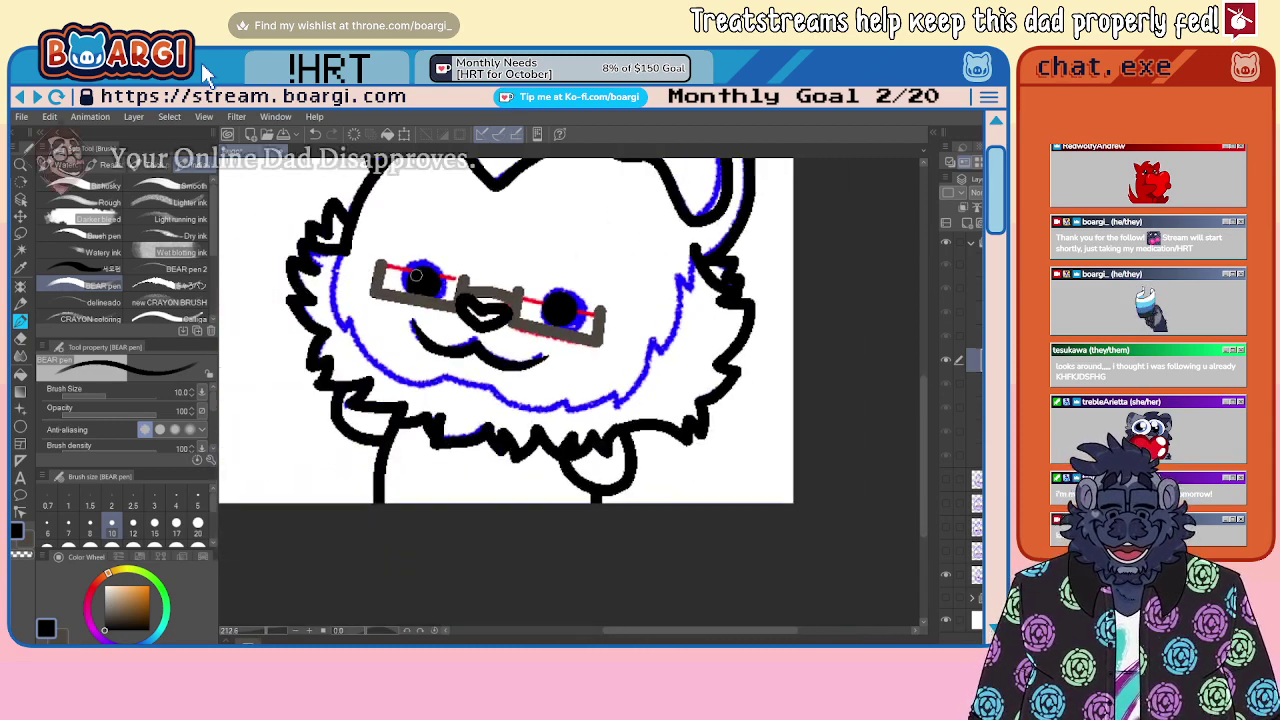
# Step: Ink the inner face outline from the left cheek along the chin to the fur notch on the right jaw
pyautogui.scroll(3, 320, 267)
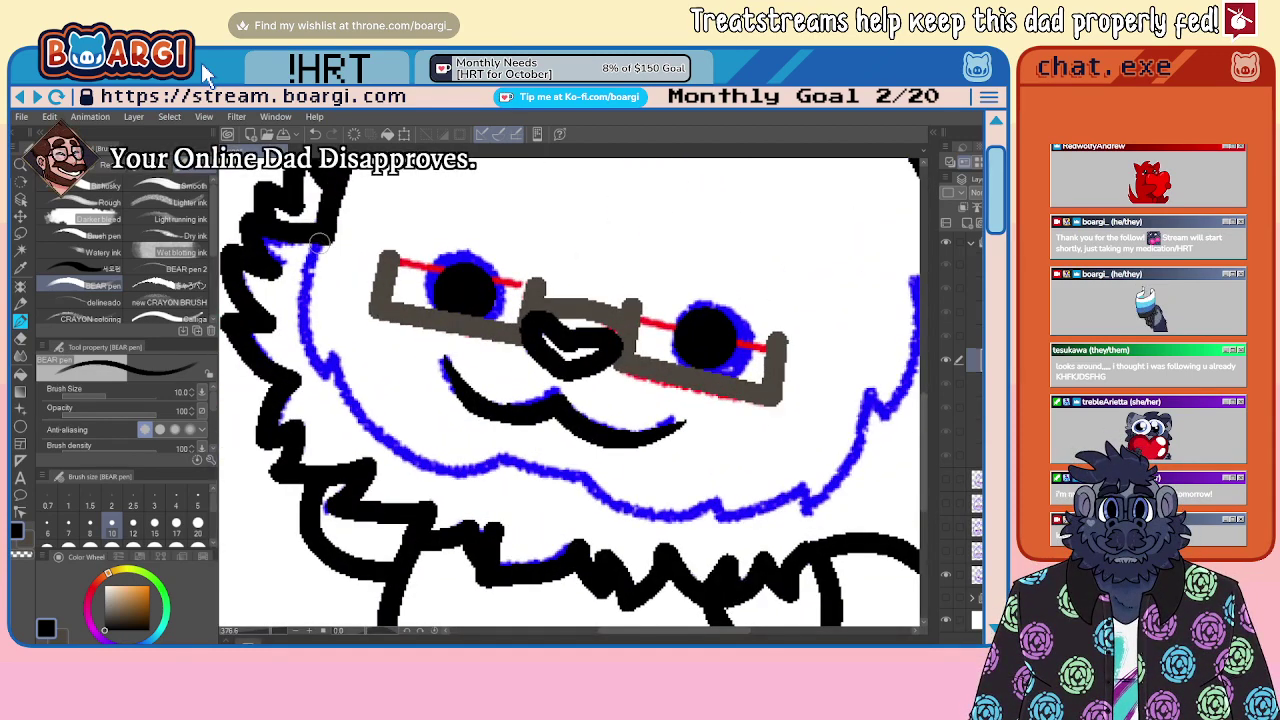
pyautogui.moveTo(318, 240)
pyautogui.mouseDown()
pyautogui.moveTo(310, 271)
pyautogui.moveTo(321, 371)
pyautogui.moveTo(336, 344)
pyautogui.moveTo(373, 426)
pyautogui.moveTo(411, 458)
pyautogui.moveTo(478, 480)
pyautogui.moveTo(518, 468)
pyautogui.moveTo(679, 513)
pyautogui.moveTo(724, 520)
pyautogui.mouseUp()
pyautogui.hotkey('ctrl', 'z')
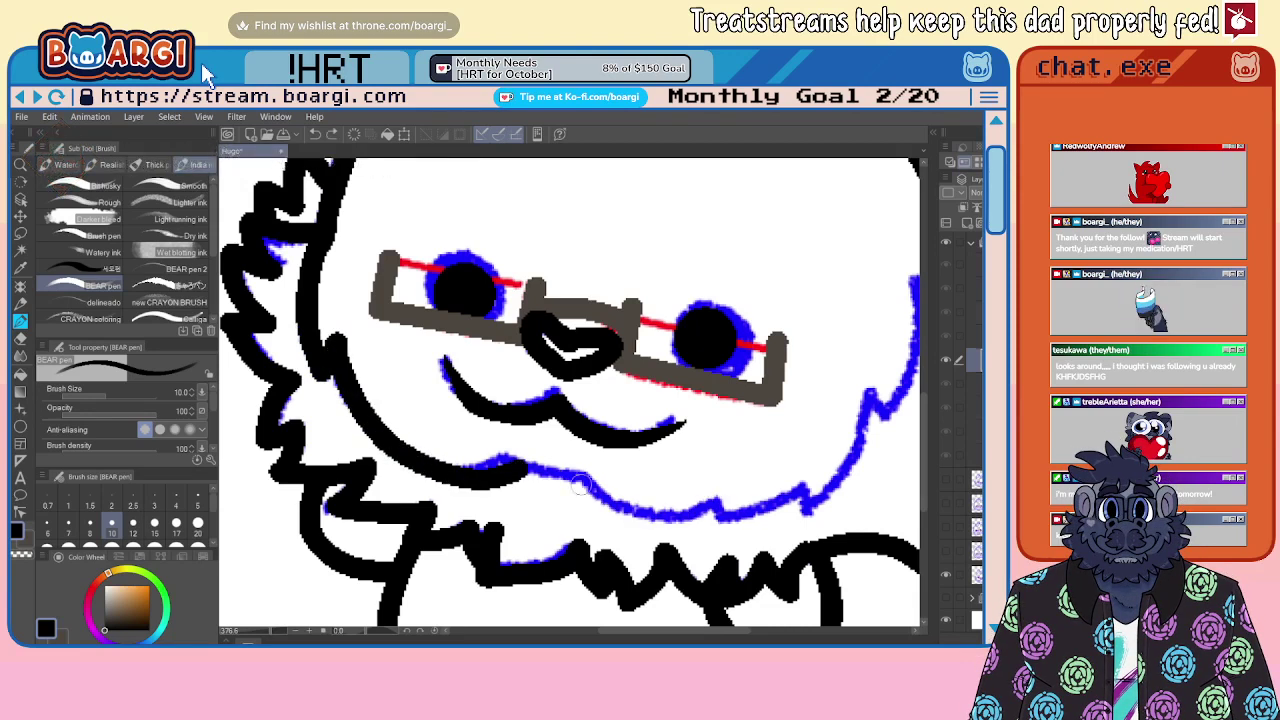
pyautogui.moveTo(513, 469)
pyautogui.mouseDown()
pyautogui.moveTo(582, 473)
pyautogui.moveTo(624, 510)
pyautogui.moveTo(680, 516)
pyautogui.moveTo(732, 494)
pyautogui.moveTo(738, 516)
pyautogui.moveTo(792, 481)
pyautogui.mouseUp()
pyautogui.moveTo(809, 510)
pyautogui.mouseDown()
pyautogui.moveTo(871, 406)
pyautogui.moveTo(891, 406)
pyautogui.moveTo(762, 385)
pyautogui.mouseUp()
pyautogui.scroll(-2, 891, 406)
pyautogui.scroll(4, 762, 385)
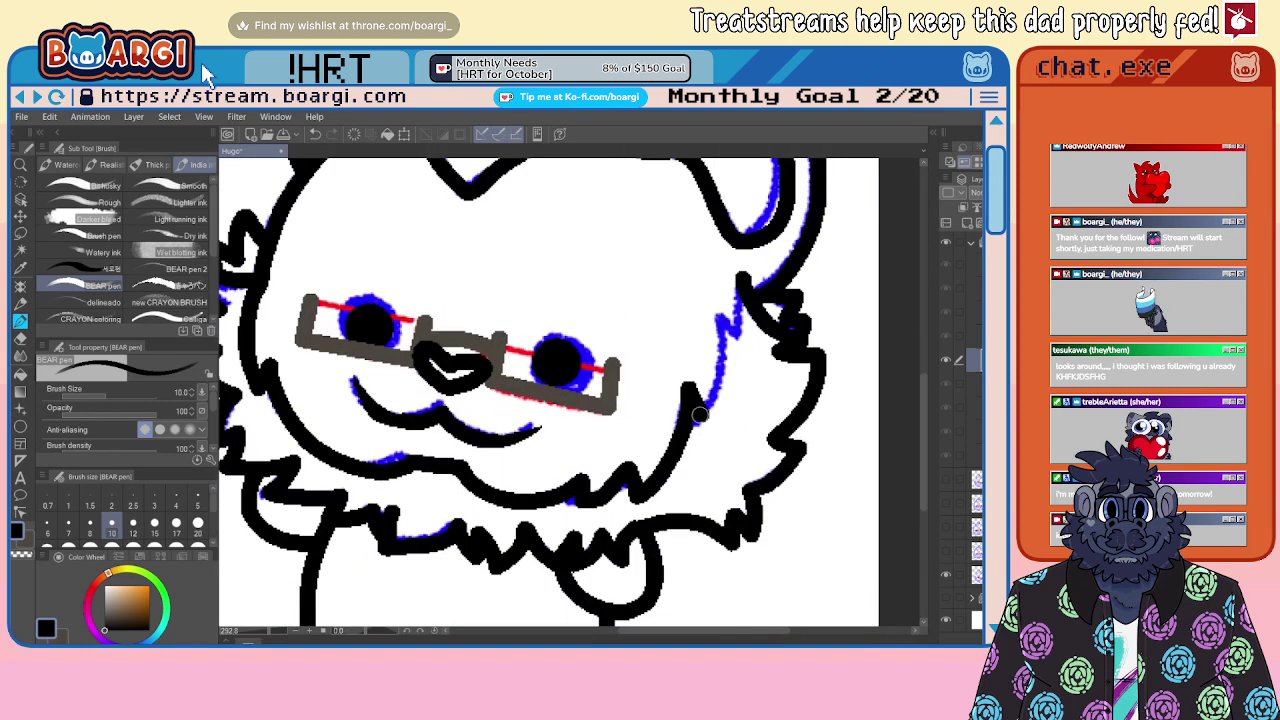
# Step: Ink the inner face outline from the fur notch on the right jaw up to the base of the ear
pyautogui.moveTo(698, 412)
pyautogui.mouseDown()
pyautogui.moveTo(715, 313)
pyautogui.moveTo(734, 333)
pyautogui.moveTo(736, 281)
pyautogui.mouseUp()
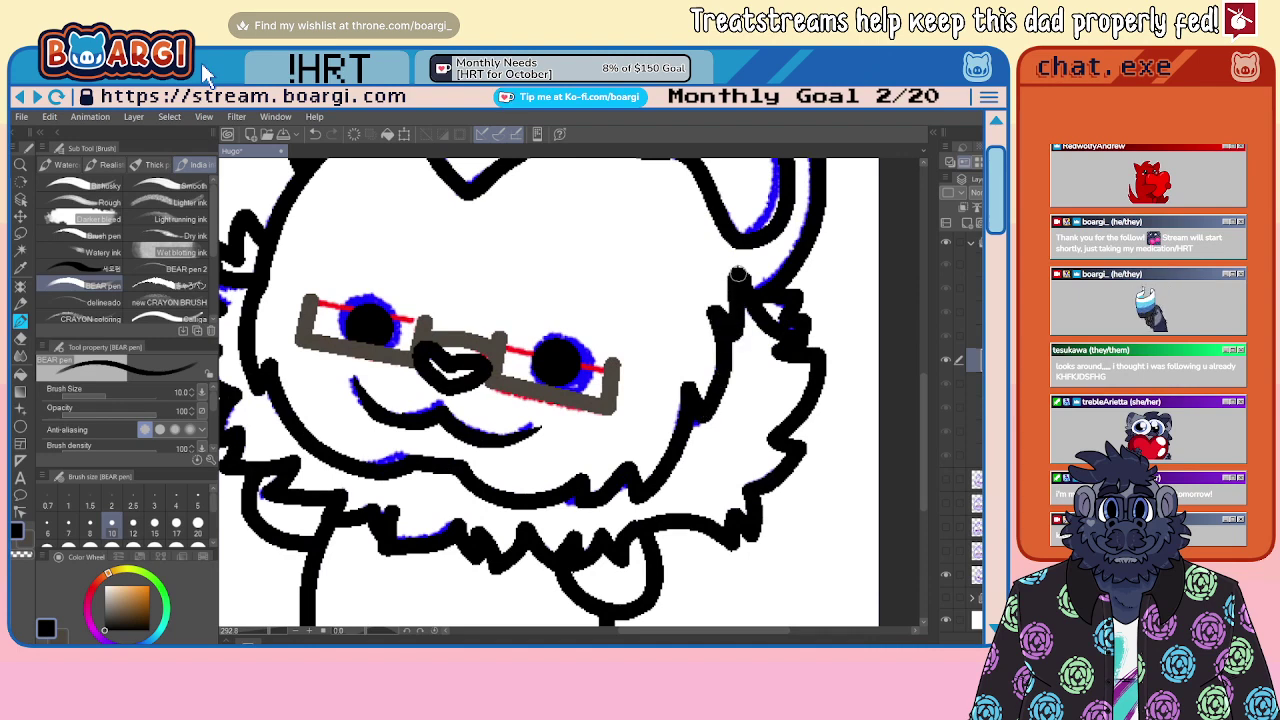
pyautogui.hotkey('ctrl', 'z')
pyautogui.moveTo(700, 414)
pyautogui.mouseDown()
pyautogui.moveTo(730, 296)
pyautogui.moveTo(742, 309)
pyautogui.mouseUp()
pyautogui.scroll(-5, 711, 346)
pyautogui.scroll(8, 690, 338)
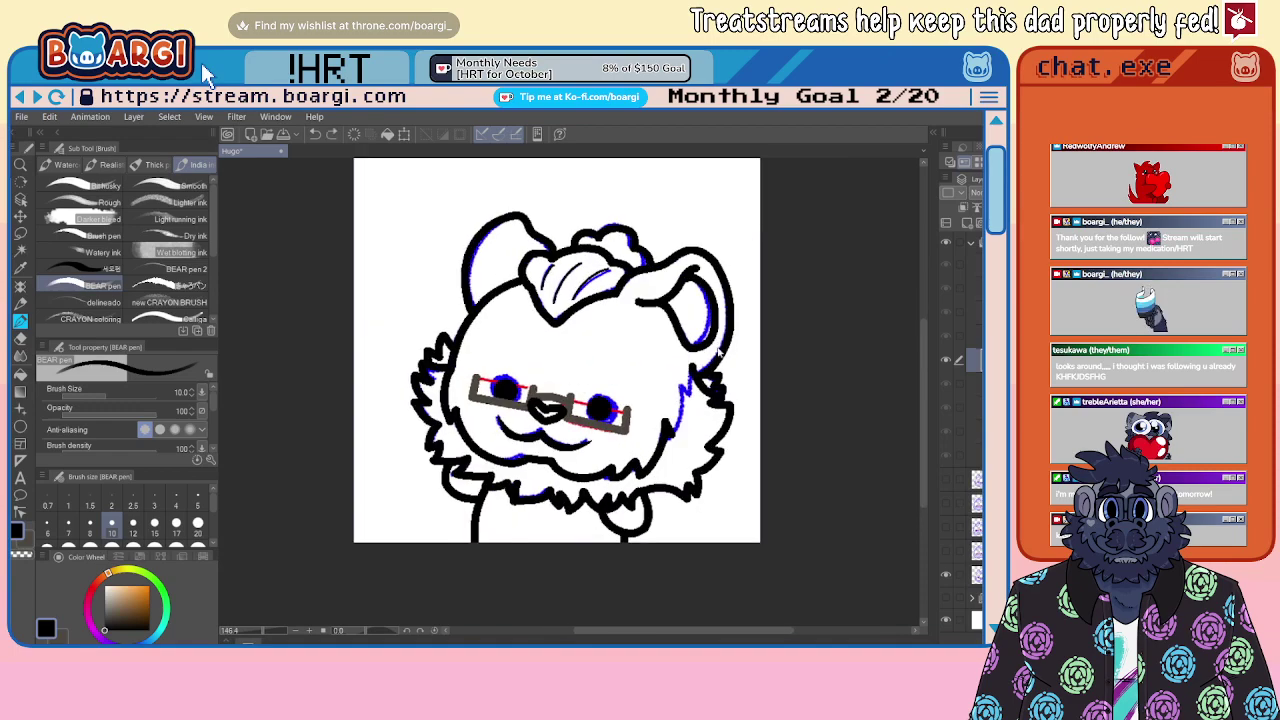
pyautogui.moveTo(674, 332)
pyautogui.mouseDown()
pyautogui.moveTo(664, 423)
pyautogui.moveTo(633, 390)
pyautogui.moveTo(614, 536)
pyautogui.mouseUp()
pyautogui.scroll(-5, 614, 536)
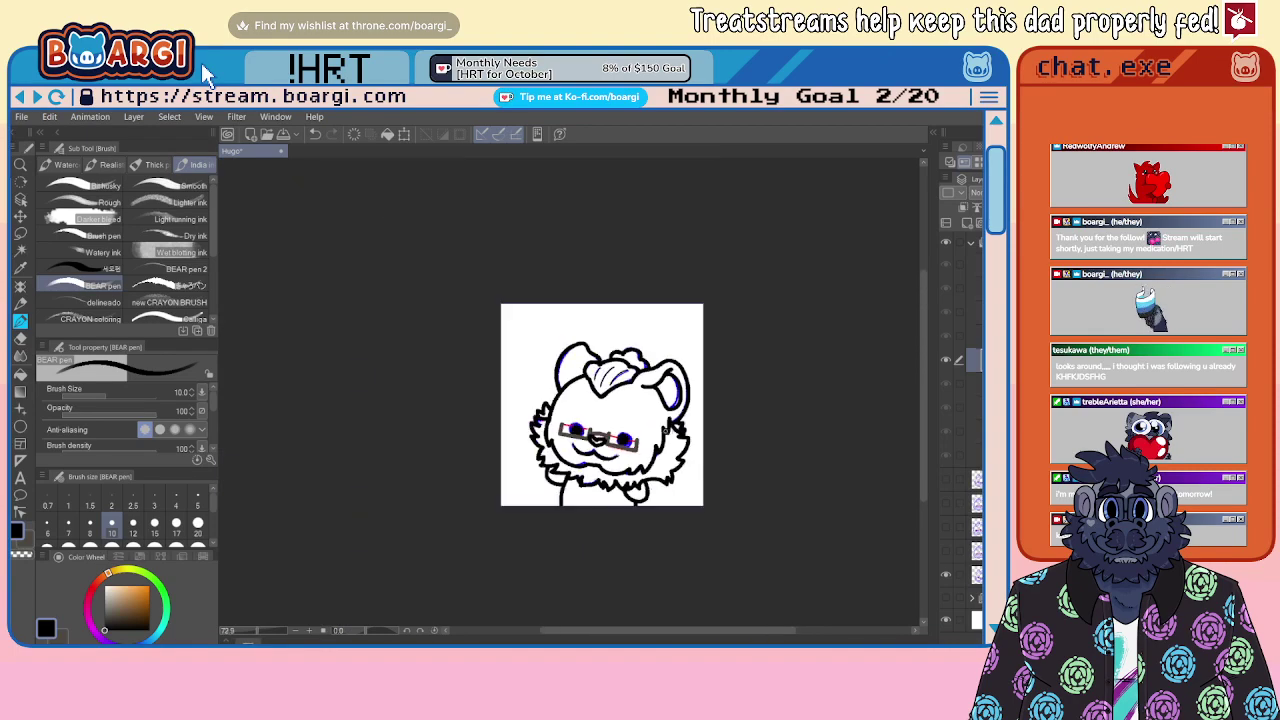
pyautogui.scroll(2, 664, 428)
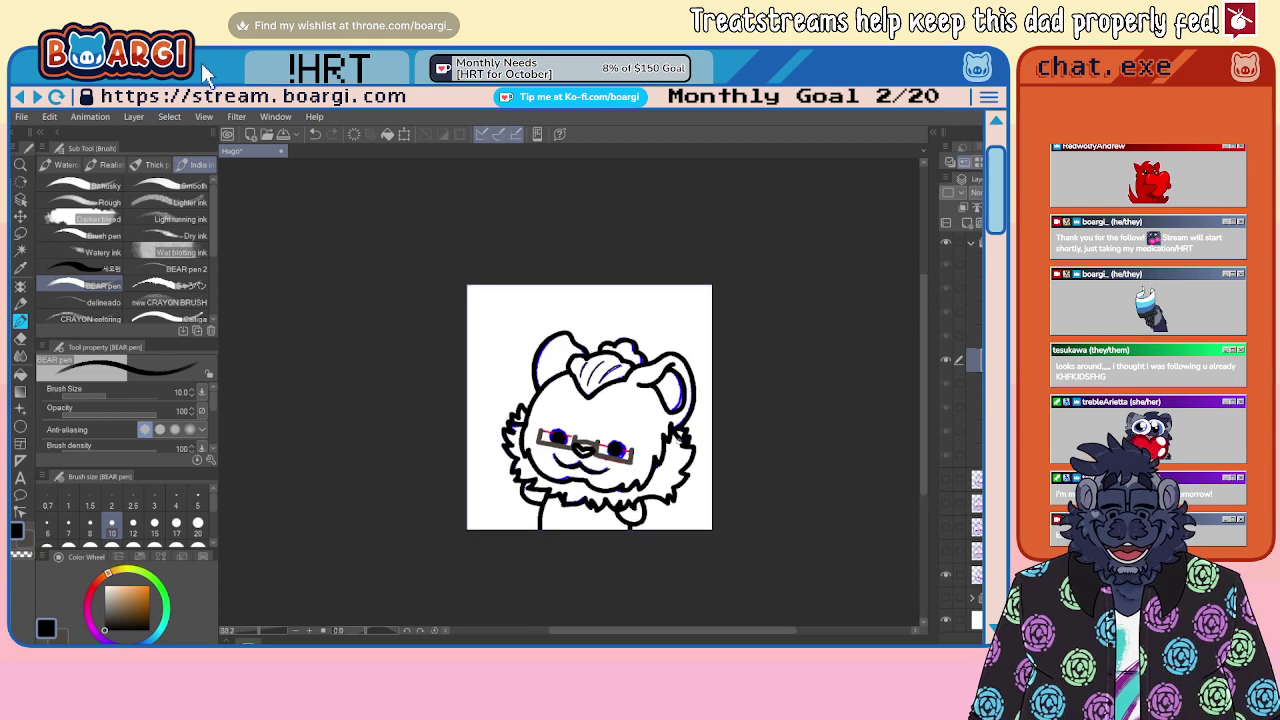
# Step: Switch to the ink layer with the squinting eyes, replacing the finished frame's sketch layer by deleting it and showing the next frame's sketch
pyautogui.click(975, 336)
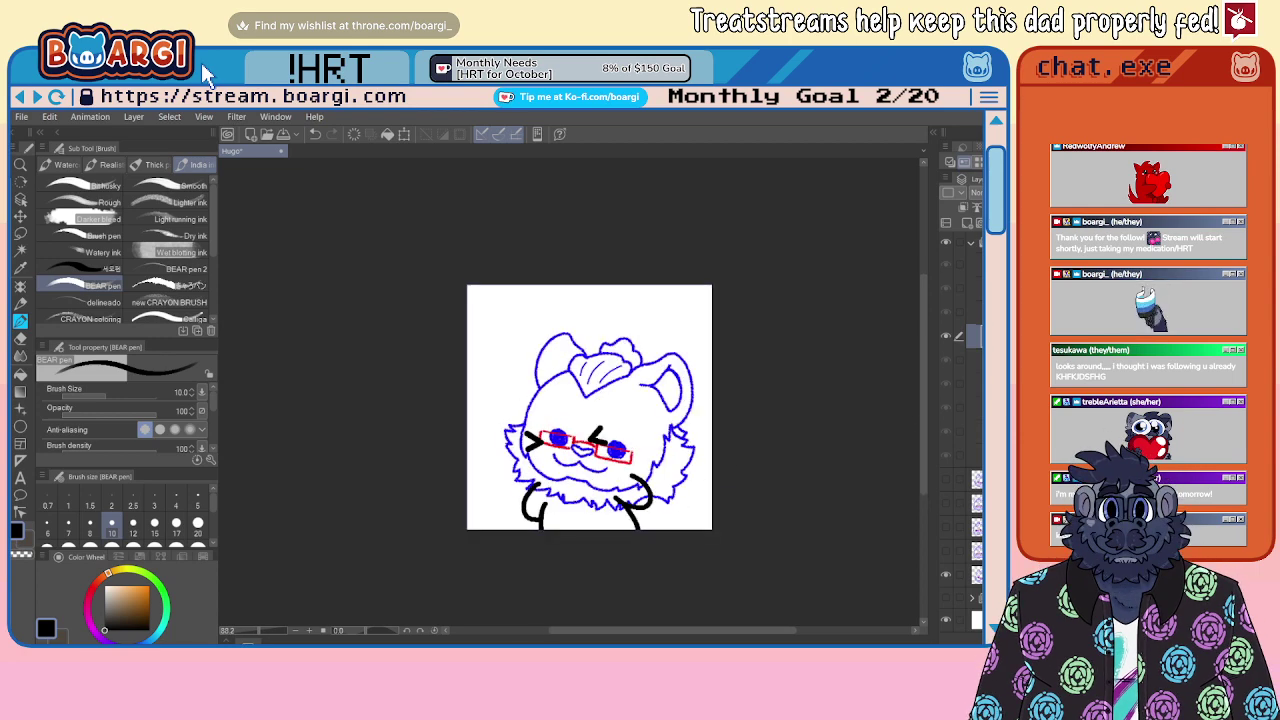
pyautogui.click(976, 575)
pyautogui.press('Delete')
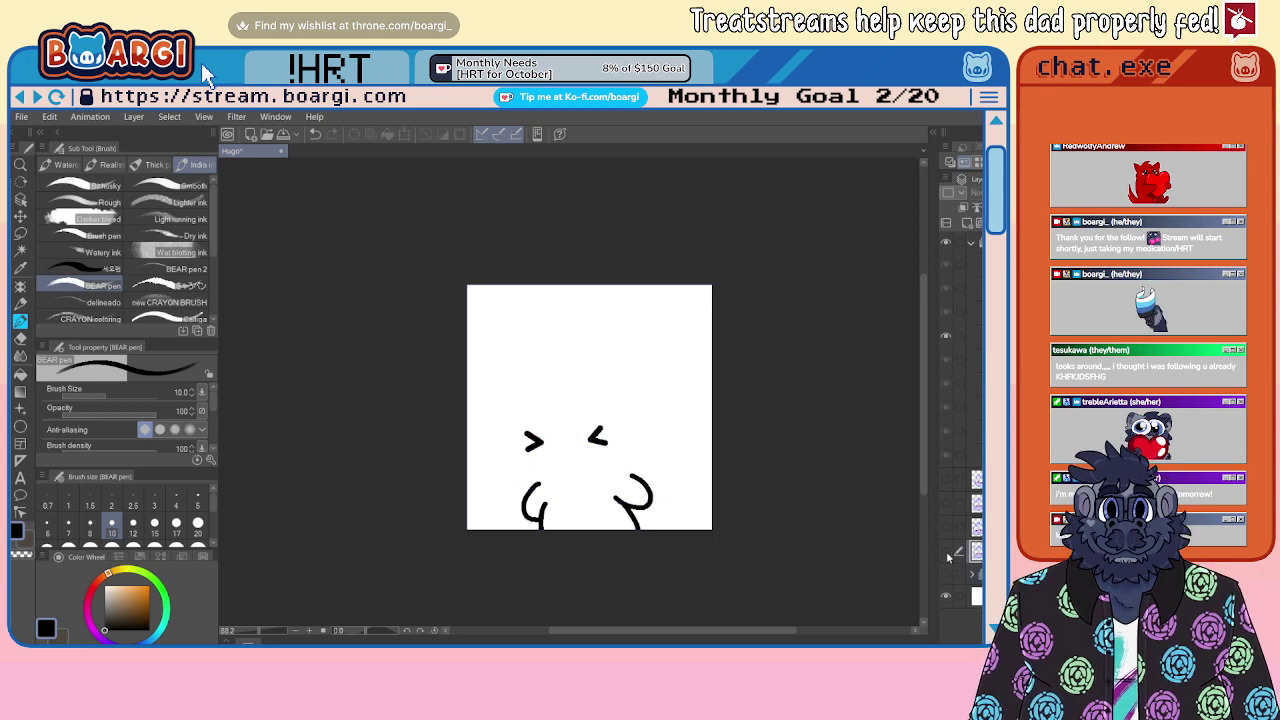
pyautogui.click(946, 551)
pyautogui.scroll(8, 646, 446)
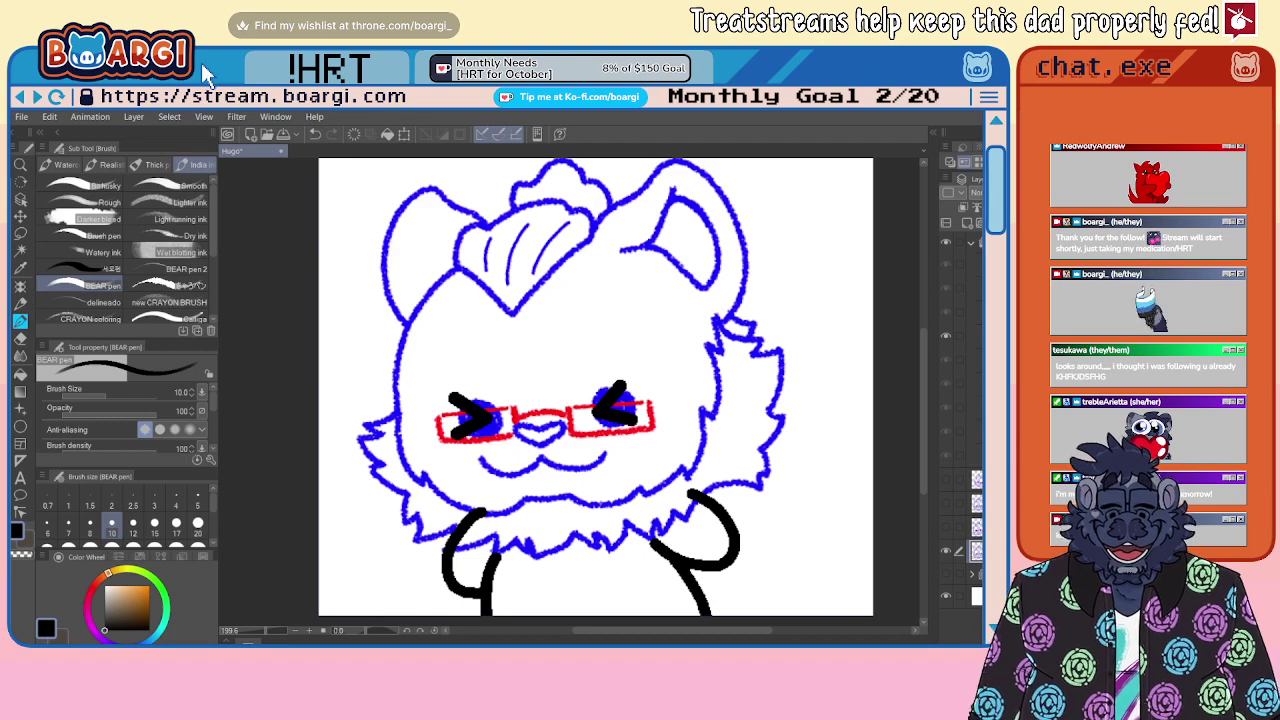
pyautogui.scroll(-3, 550, 466)
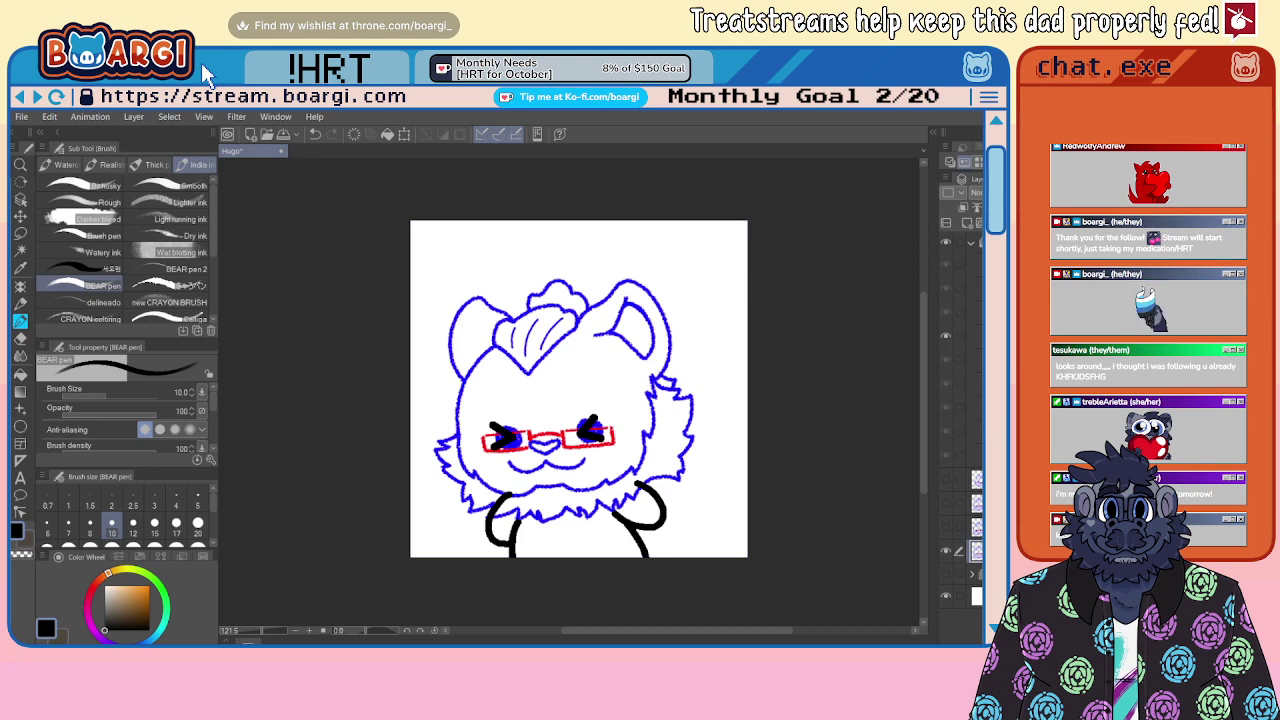
pyautogui.scroll(2, 641, 527)
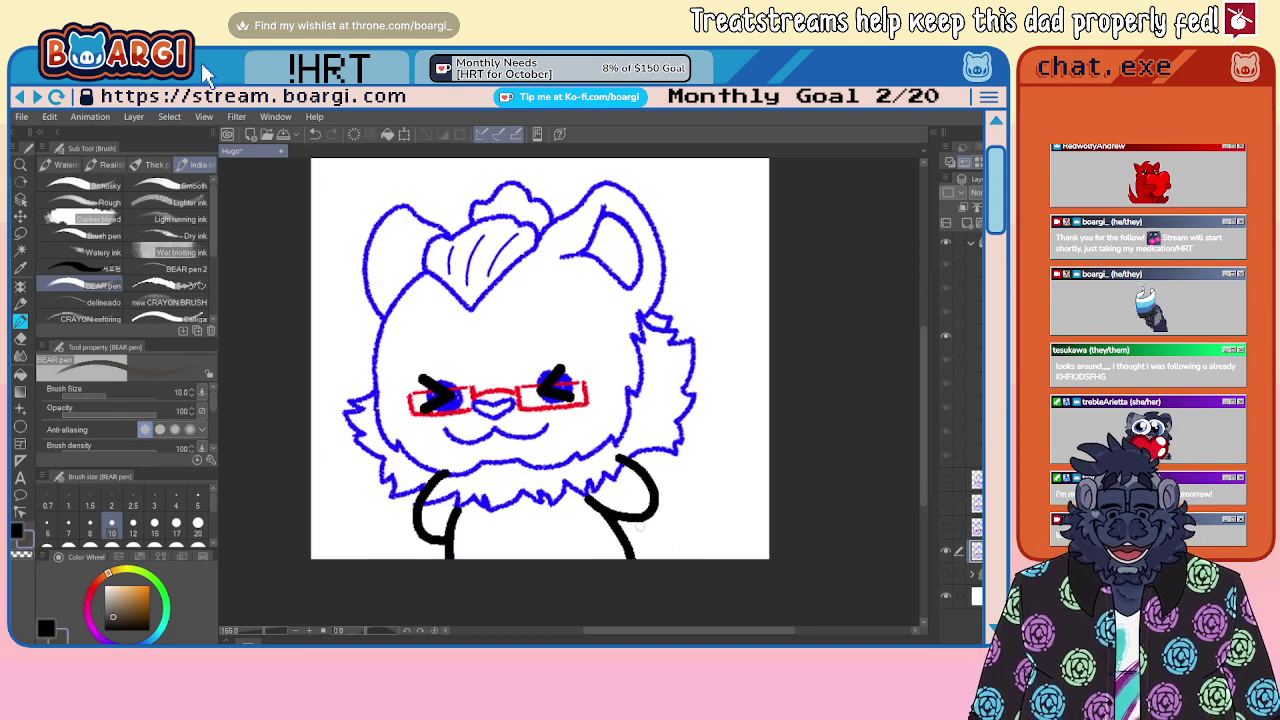
pyautogui.scroll(1, 641, 527)
pyautogui.scroll(3, 410, 380)
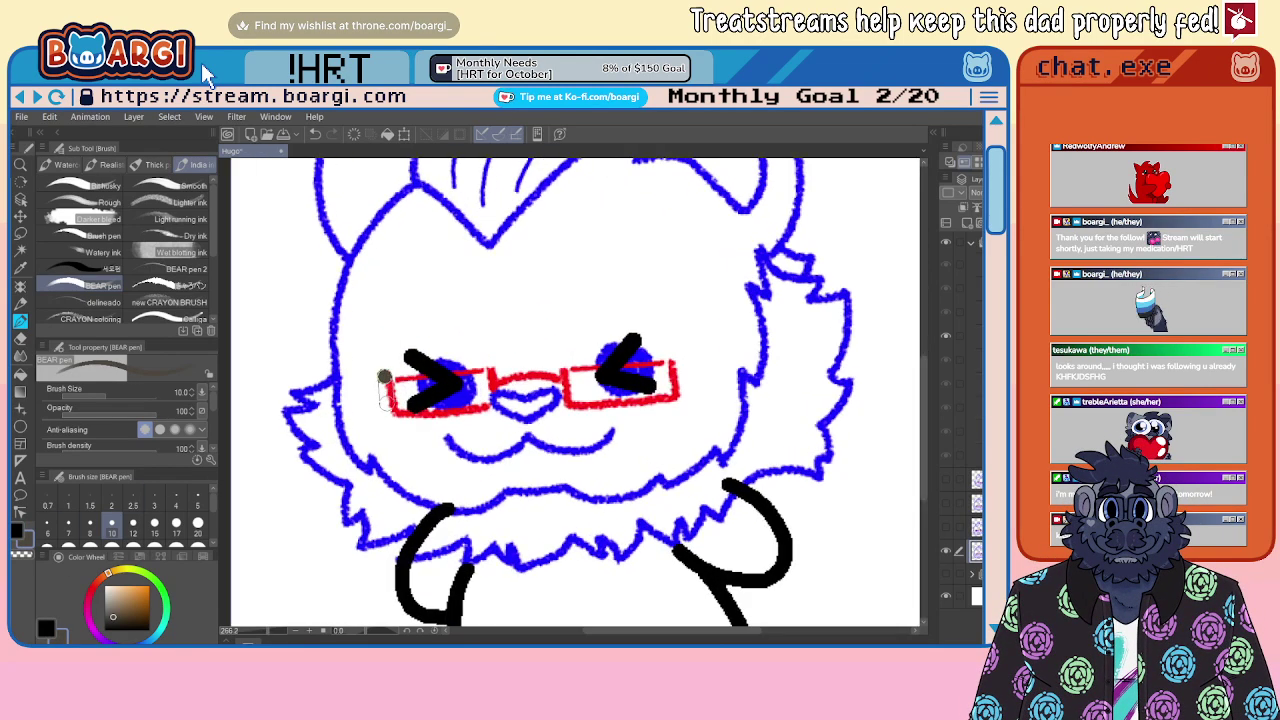
pyautogui.hotkey('ctrl', 'z')
pyautogui.moveTo(388, 376); pyautogui.dragTo(392, 412)
pyautogui.hotkey('ctrl', 'z')
pyautogui.hotkey('ctrl', 'z')
pyautogui.hotkey('ctrl', 'z')
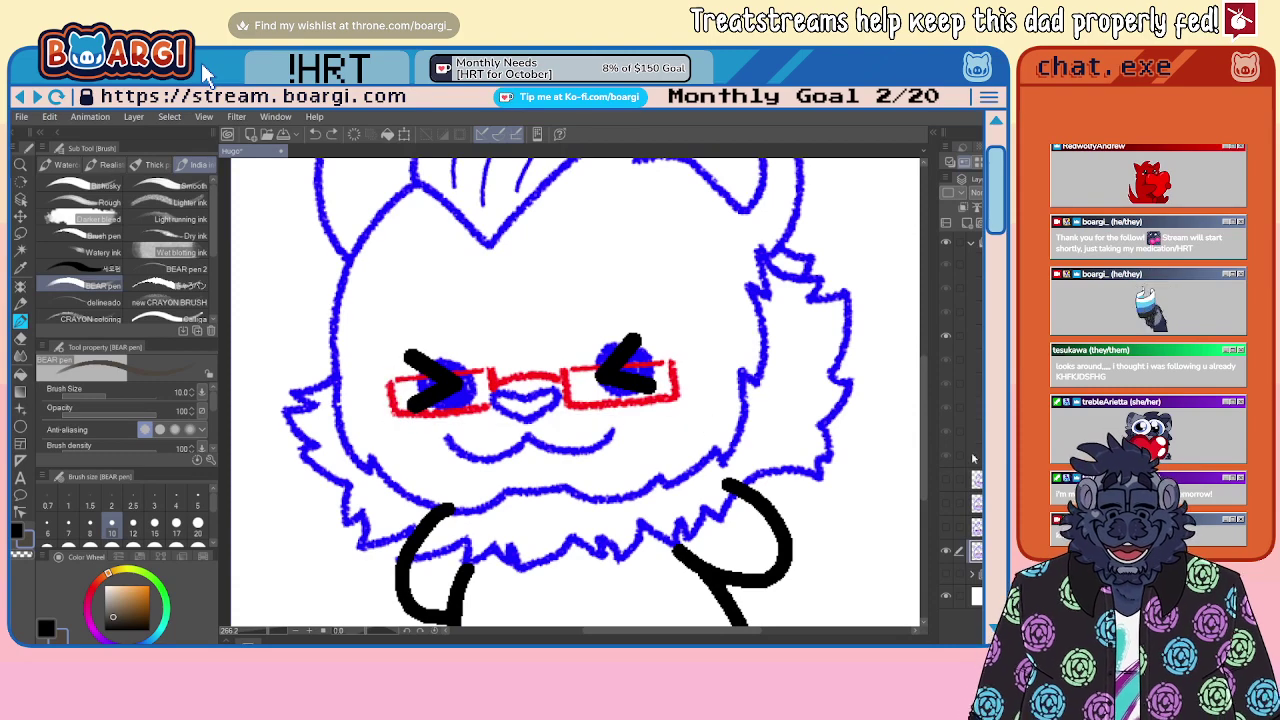
# Step: Ink the sides, lower rims and bridge of the glasses in dark brown over the red sketch on the squinting-eyes layer
pyautogui.hotkey('ctrl', 'y')
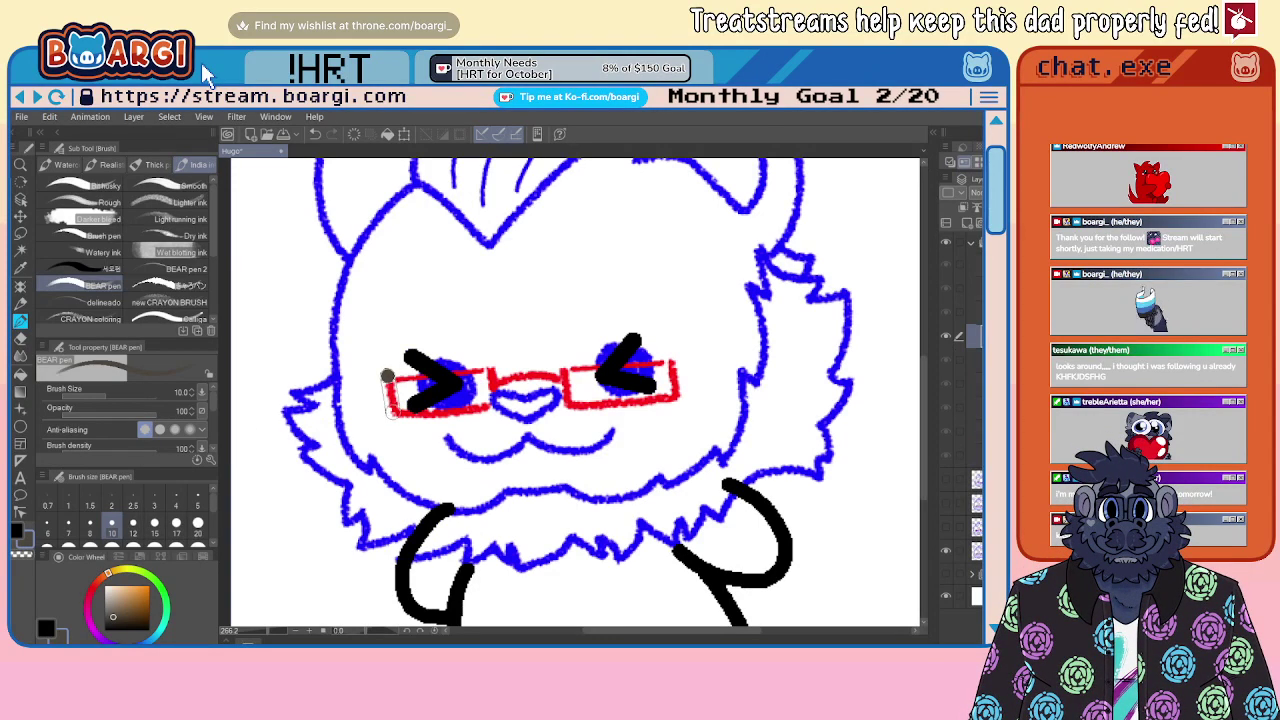
pyautogui.moveTo(388, 376)
pyautogui.mouseDown()
pyautogui.moveTo(393, 412)
pyautogui.moveTo(493, 407)
pyautogui.moveTo(493, 368)
pyautogui.moveTo(558, 375)
pyautogui.mouseUp()
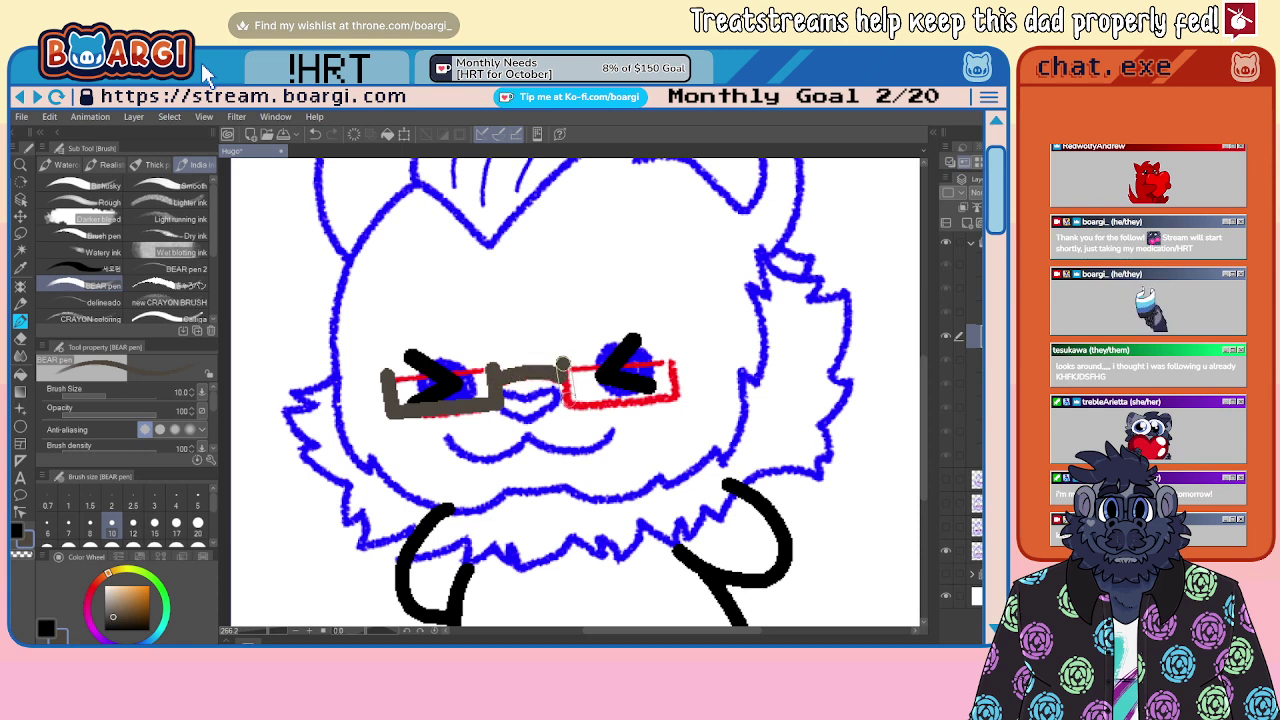
pyautogui.keyDown('shift'); pyautogui.click(569, 402); pyautogui.keyUp('shift')
pyautogui.keyDown('shift'); pyautogui.click(677, 394); pyautogui.keyUp('shift')
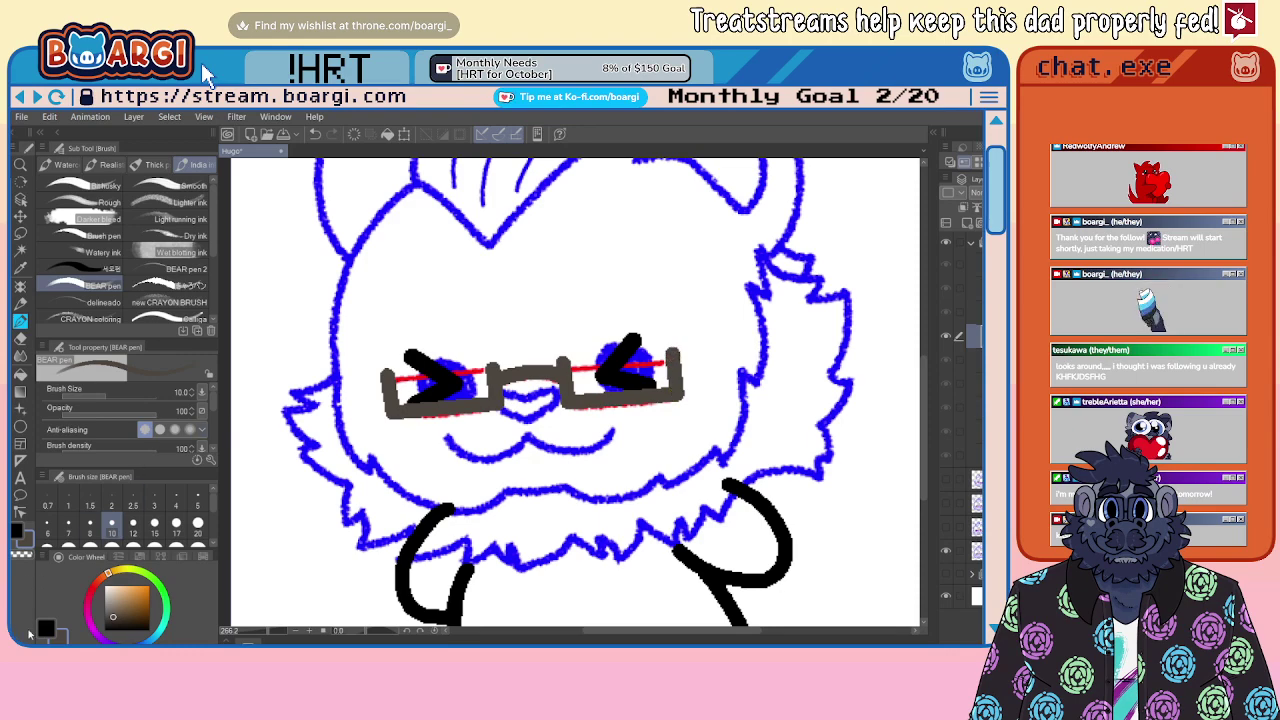
# Step: Ink the heart-shaped nose in black and clean up its inner highlight with the Snap eraser at size 1
pyautogui.click(45, 629)
pyautogui.scroll(5, 566, 445)
pyautogui.moveTo(497, 369)
pyautogui.mouseDown()
pyautogui.moveTo(450, 362)
pyautogui.moveTo(452, 380)
pyautogui.moveTo(495, 403)
pyautogui.moveTo(537, 382)
pyautogui.moveTo(539, 360)
pyautogui.moveTo(502, 369)
pyautogui.mouseUp()
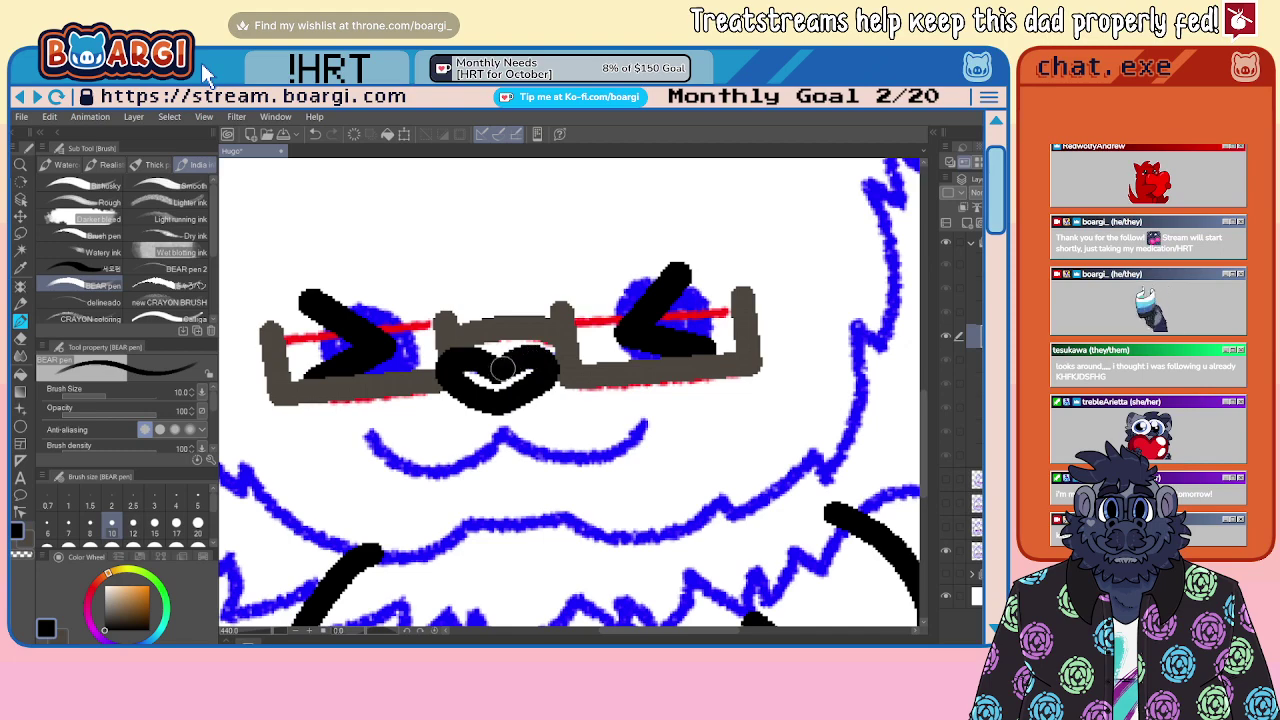
pyautogui.press('e')
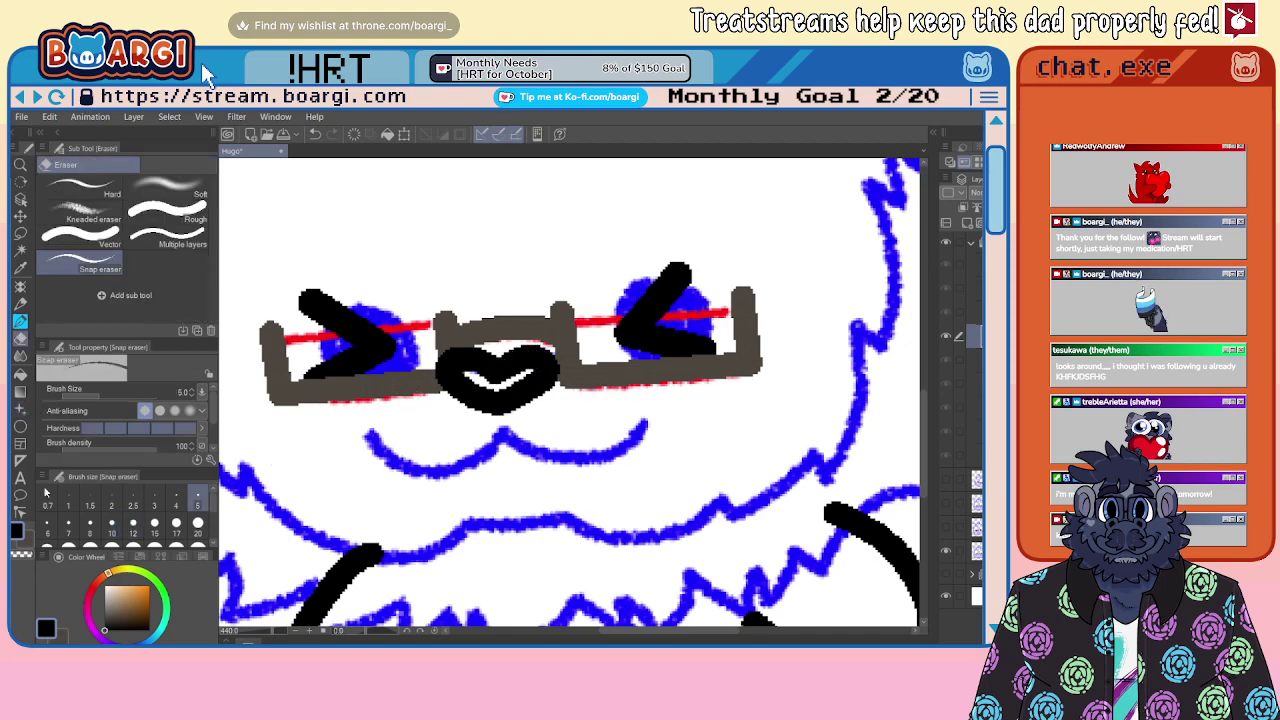
pyautogui.scroll(4, 497, 380)
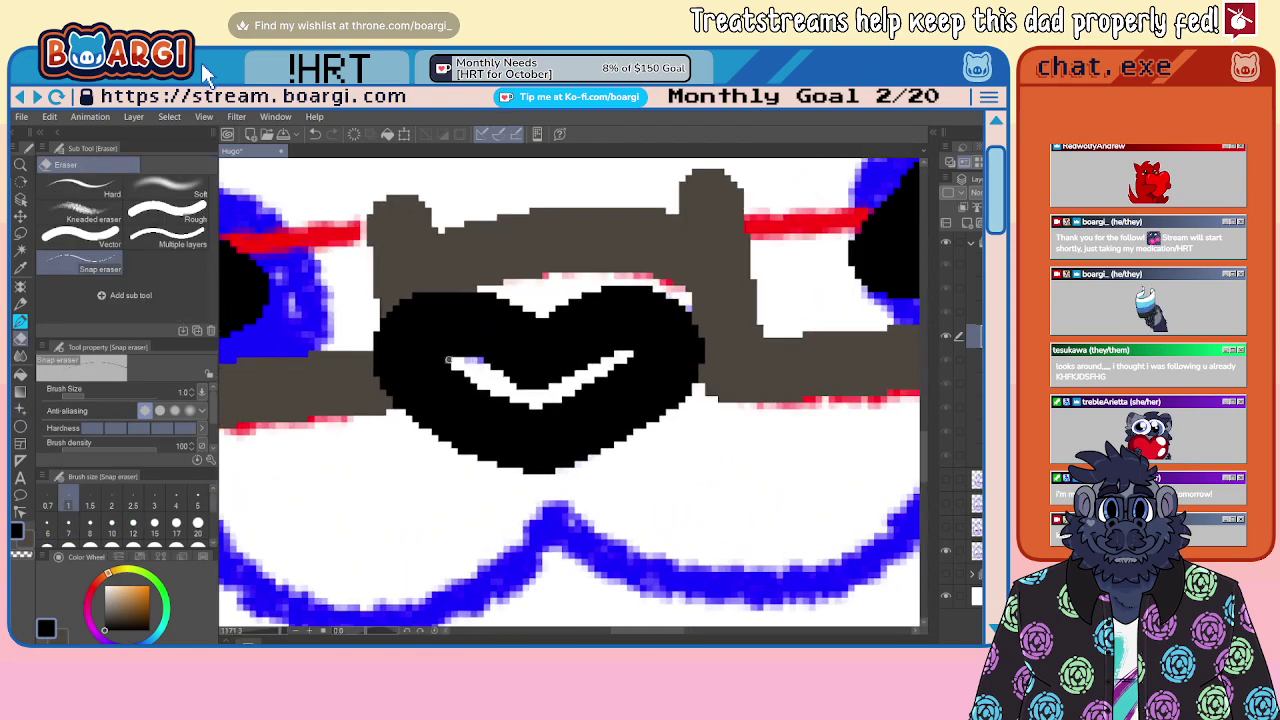
pyautogui.scroll(-5, 449, 360)
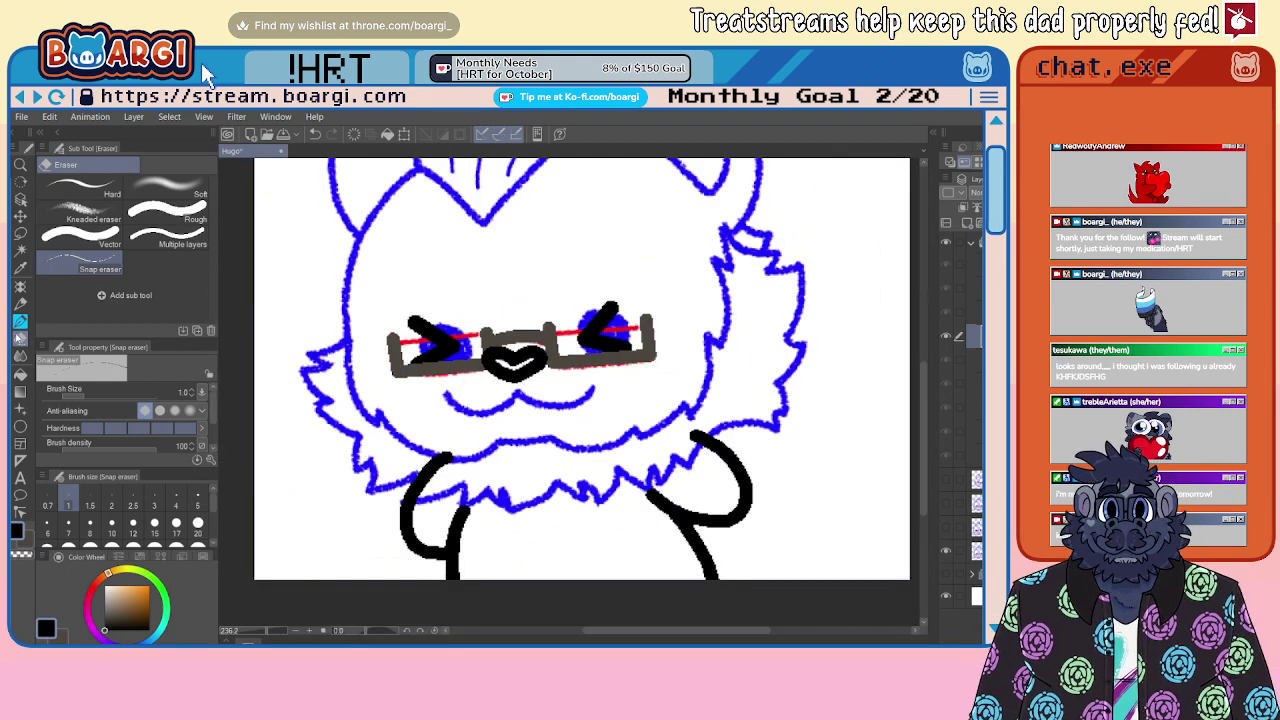
# Step: Ink the curved smile below the nose with the BEAR pen at size 10
pyautogui.press('b')
pyautogui.scroll(2, 457, 403)
pyautogui.moveTo(430, 378)
pyautogui.mouseDown()
pyautogui.moveTo(483, 412)
pyautogui.moveTo(536, 410)
pyautogui.moveTo(567, 387)
pyautogui.moveTo(641, 404)
pyautogui.moveTo(700, 372)
pyautogui.mouseUp()
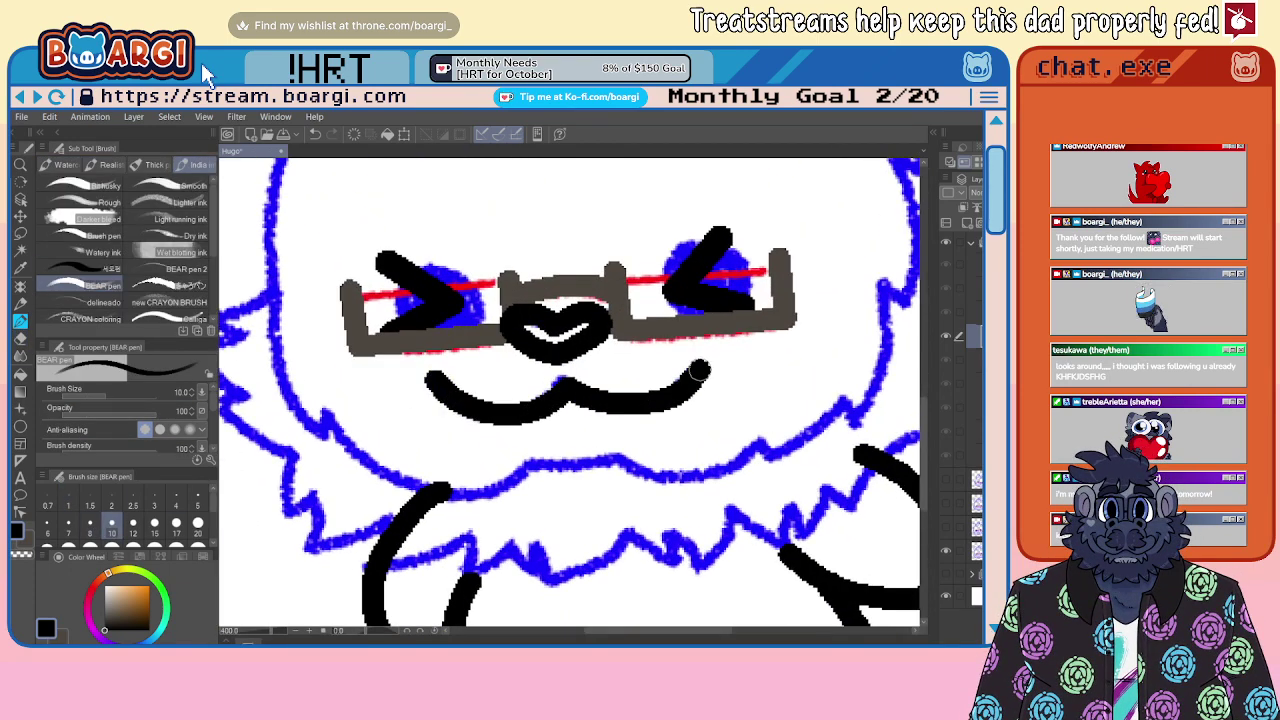
pyautogui.scroll(-4, 700, 372)
# Step: Ink the outer curve of the right ear and its inner ear outline
pyautogui.scroll(2, 472, 280)
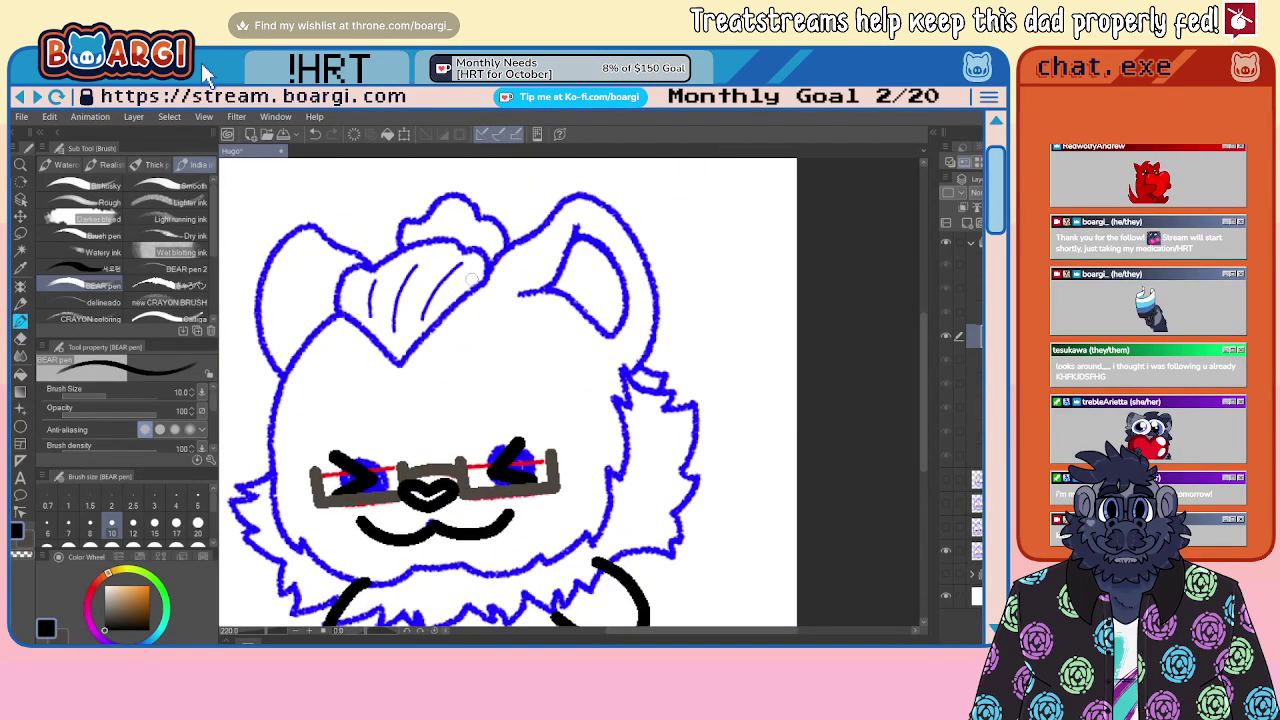
pyautogui.moveTo(478, 296)
pyautogui.mouseDown()
pyautogui.moveTo(559, 207)
pyautogui.moveTo(607, 208)
pyautogui.moveTo(648, 266)
pyautogui.moveTo(650, 340)
pyautogui.mouseUp()
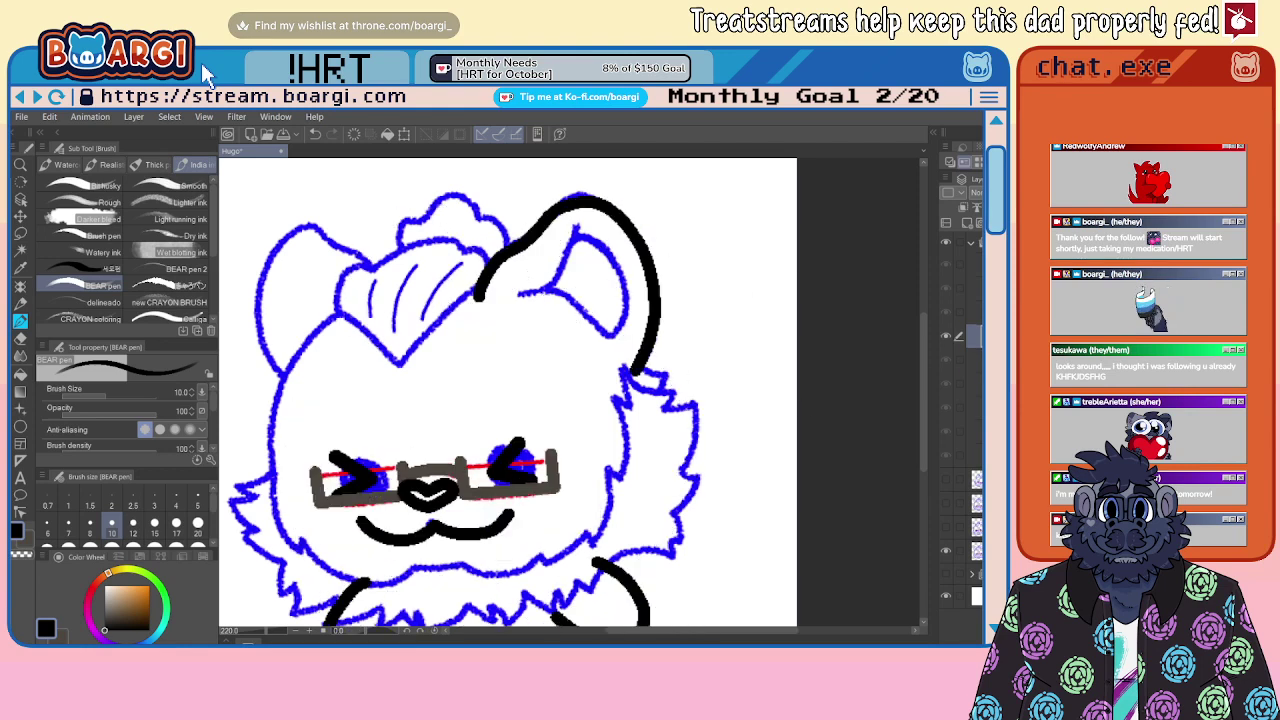
pyautogui.scroll(3, 445, 295)
pyautogui.moveTo(497, 291)
pyautogui.mouseDown()
pyautogui.moveTo(530, 290)
pyautogui.moveTo(557, 268)
pyautogui.moveTo(586, 193)
pyautogui.moveTo(668, 296)
pyautogui.moveTo(664, 324)
pyautogui.mouseUp()
pyautogui.hotkey('ctrl', 'z')
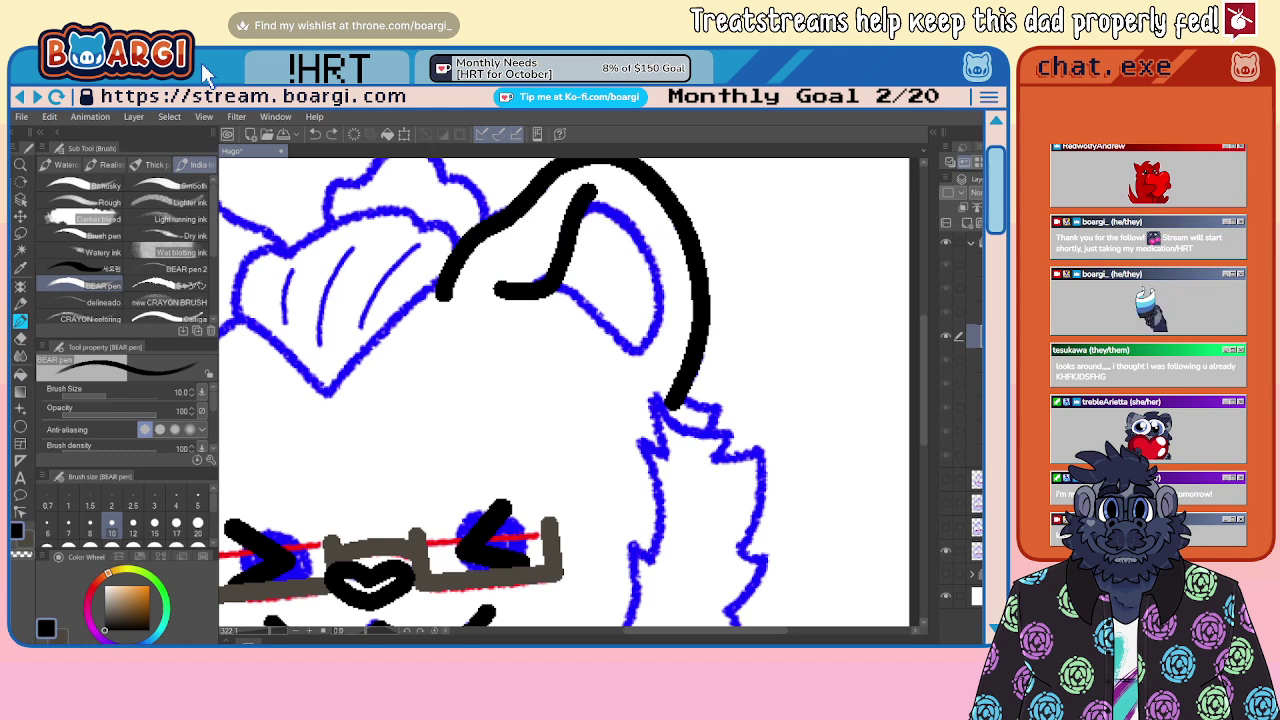
pyautogui.moveTo(559, 290)
pyautogui.mouseDown()
pyautogui.moveTo(617, 347)
pyautogui.moveTo(641, 344)
pyautogui.moveTo(654, 291)
pyautogui.moveTo(639, 244)
pyautogui.moveTo(617, 219)
pyautogui.moveTo(586, 216)
pyautogui.mouseUp()
pyautogui.scroll(-8, 636, 315)
# Step: Ink the small fur tufts below the right ear and the upper right edge of the face
pyautogui.scroll(9, 636, 370)
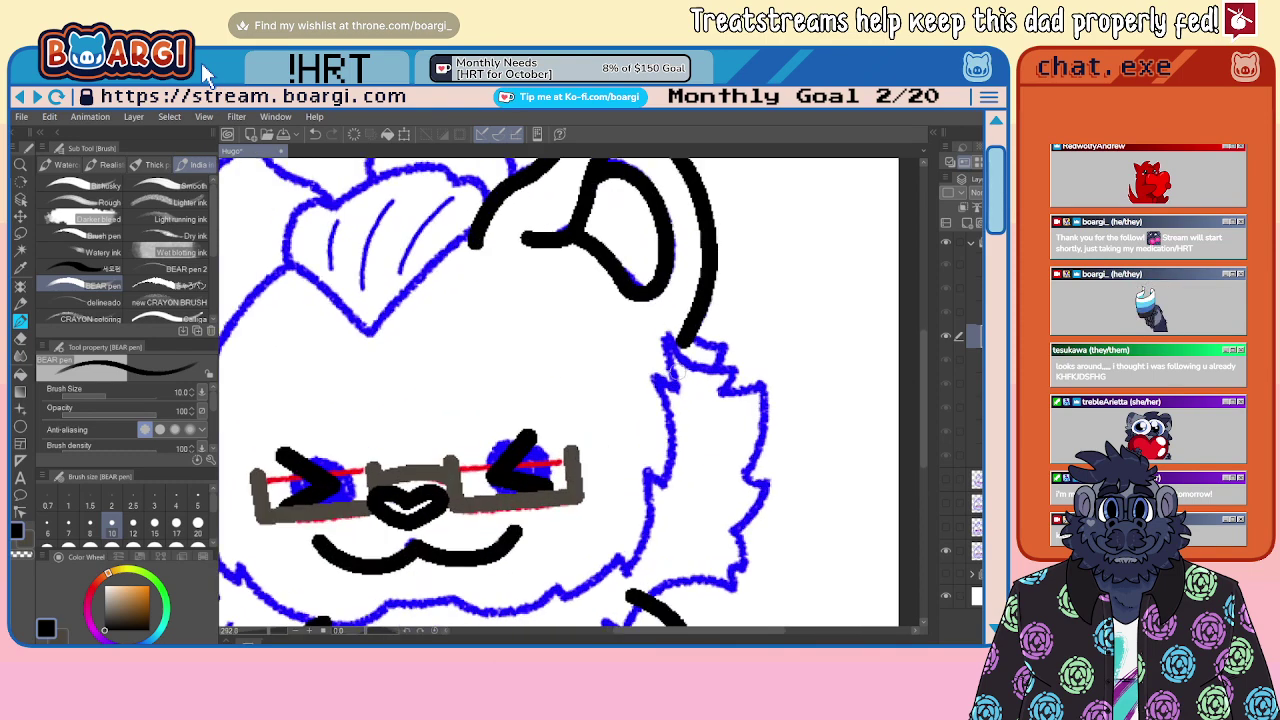
pyautogui.moveTo(661, 322)
pyautogui.mouseDown()
pyautogui.moveTo(726, 366)
pyautogui.moveTo(737, 398)
pyautogui.mouseUp()
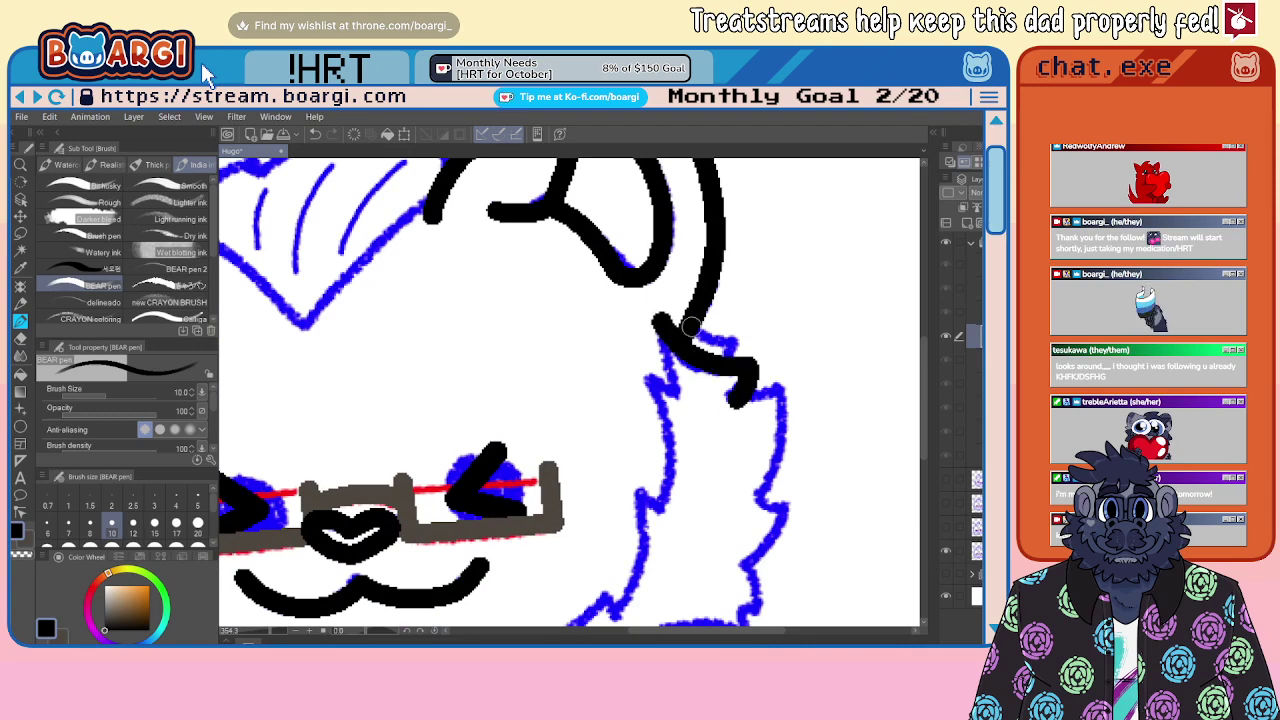
pyautogui.moveTo(690, 326); pyautogui.dragTo(732, 350)
pyautogui.scroll(-1, 676, 350)
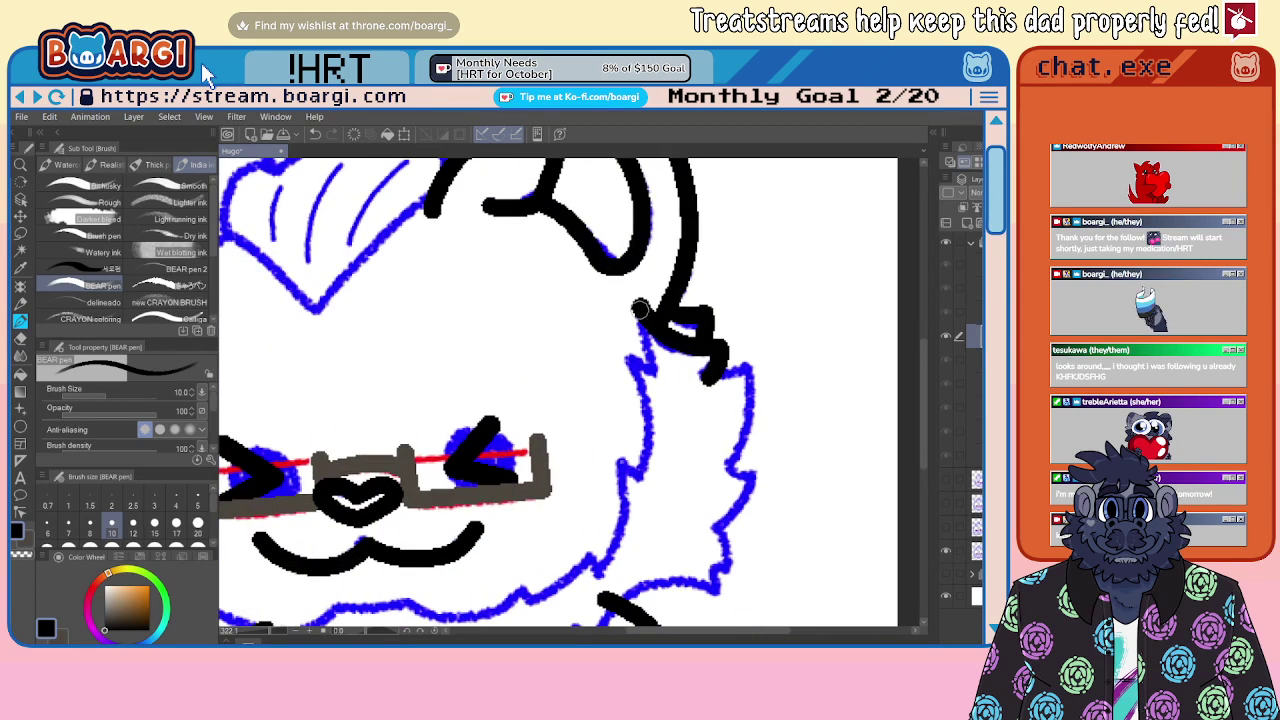
pyautogui.moveTo(640, 310)
pyautogui.mouseDown()
pyautogui.moveTo(659, 373)
pyautogui.moveTo(627, 354)
pyautogui.moveTo(640, 476)
pyautogui.mouseUp()
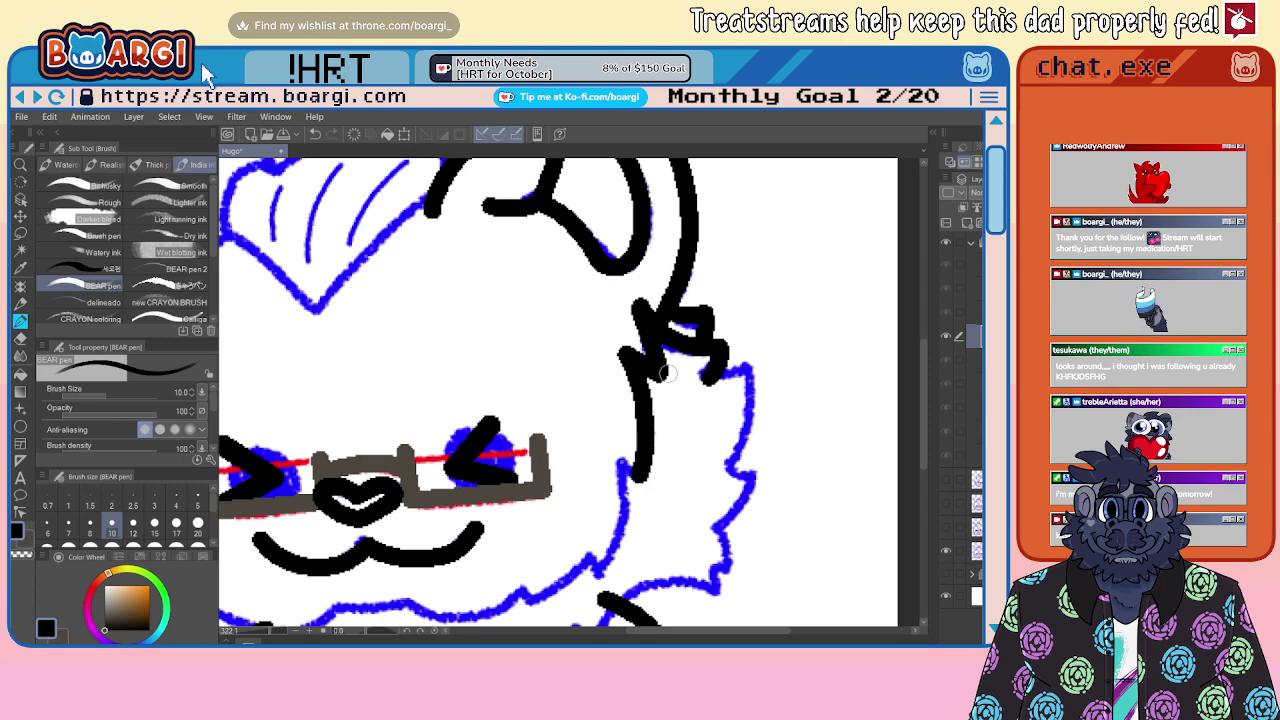
# Step: Erase the upper ends of both arms where they overlap the fur ruff, using the Snap eraser at size 20
pyautogui.scroll(-10, 672, 358)
pyautogui.scroll(6, 637, 432)
pyautogui.press('e')
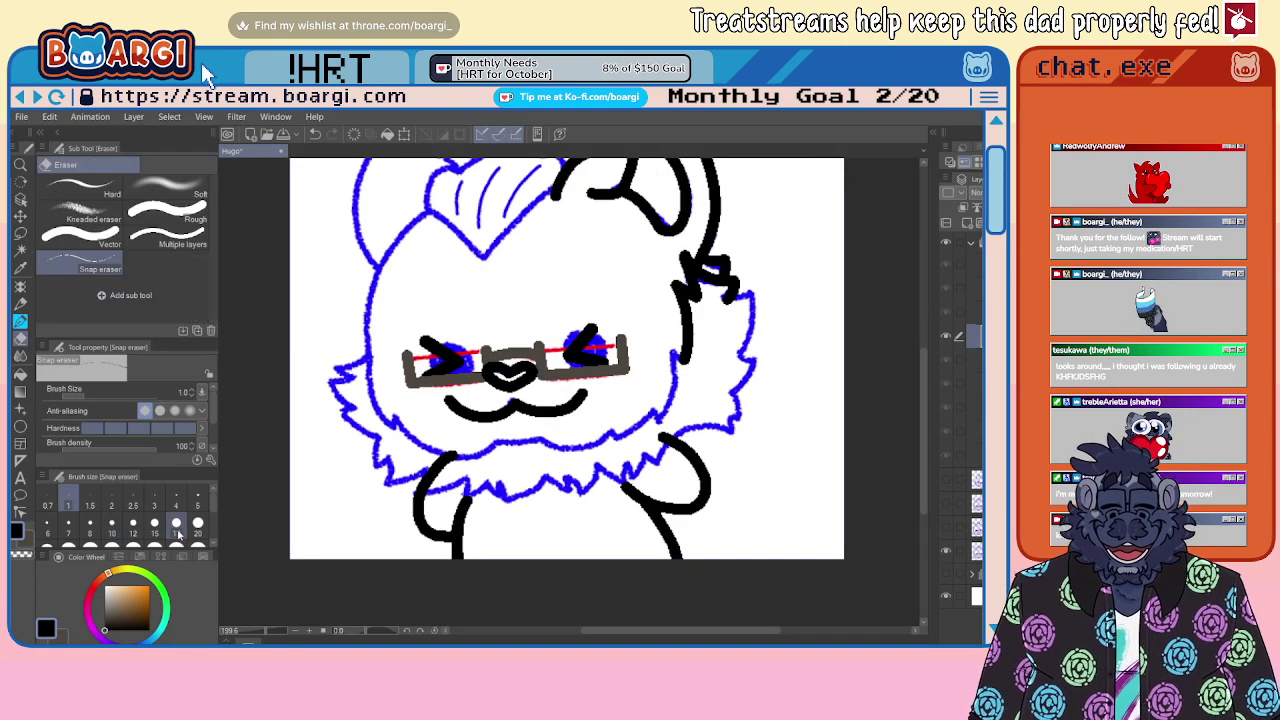
pyautogui.click(197, 522)
pyautogui.scroll(2, 420, 480)
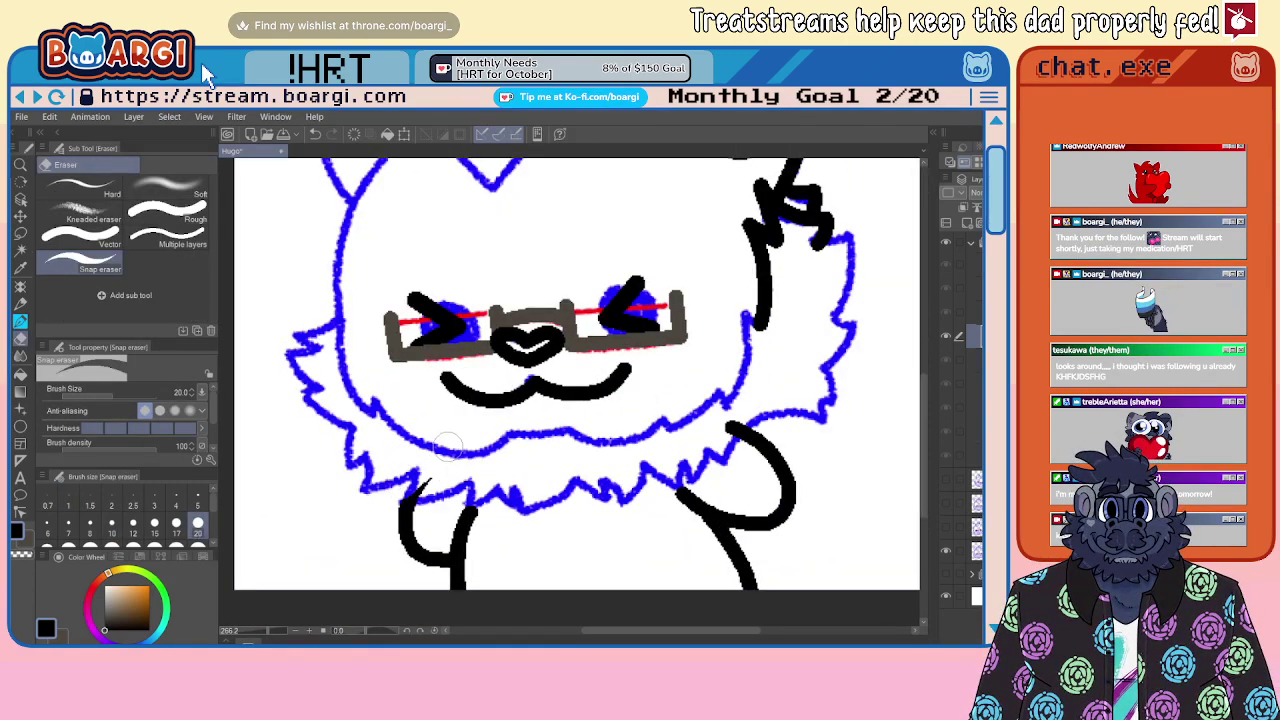
pyautogui.moveTo(420, 487); pyautogui.dragTo(450, 473)
pyautogui.moveTo(715, 432); pyautogui.dragTo(737, 430)
# Step: Ink the left side of the head and the jagged fur ruff from the left cheek across the chest to the lower right cheek
pyautogui.click(20, 321)
pyautogui.scroll(-4, 412, 349)
pyautogui.scroll(3, 374, 250)
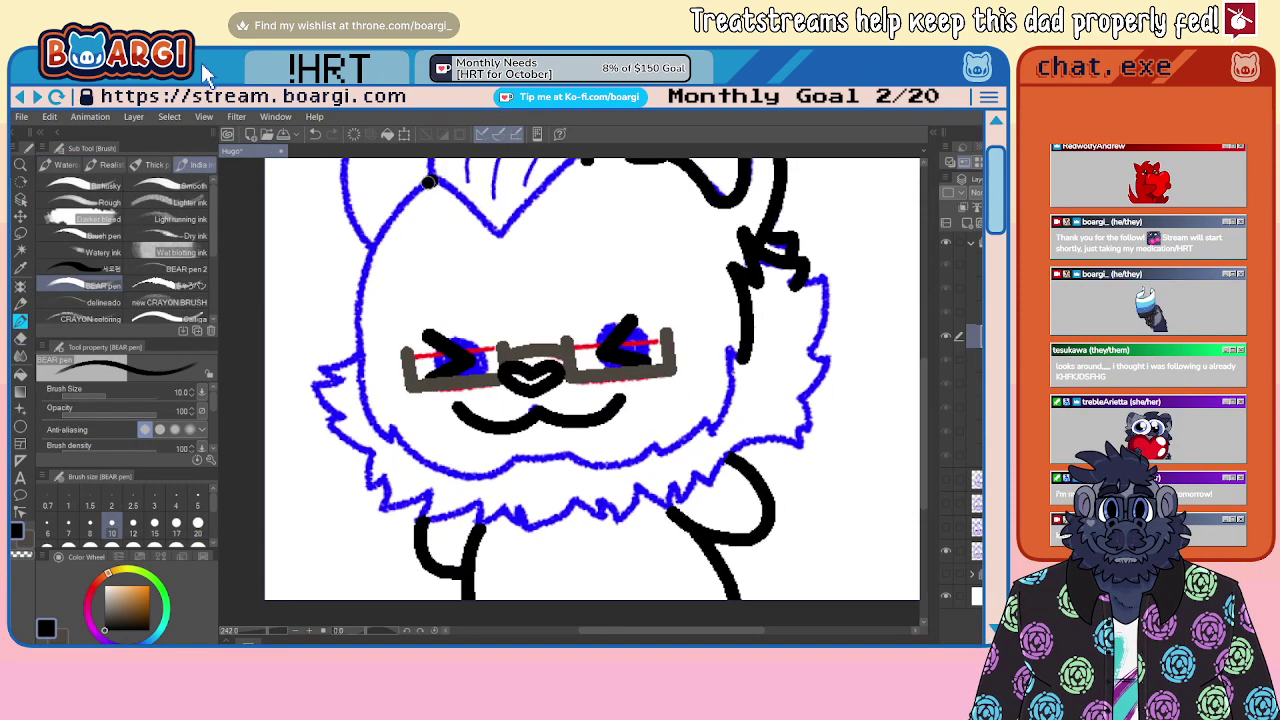
pyautogui.moveTo(428, 182)
pyautogui.mouseDown()
pyautogui.moveTo(374, 237)
pyautogui.moveTo(355, 280)
pyautogui.moveTo(359, 355)
pyautogui.moveTo(319, 364)
pyautogui.moveTo(340, 382)
pyautogui.moveTo(315, 387)
pyautogui.moveTo(344, 416)
pyautogui.moveTo(327, 427)
pyautogui.moveTo(368, 454)
pyautogui.moveTo(381, 509)
pyautogui.moveTo(429, 492)
pyautogui.moveTo(422, 520)
pyautogui.moveTo(476, 500)
pyautogui.moveTo(474, 528)
pyautogui.moveTo(507, 509)
pyautogui.moveTo(524, 530)
pyautogui.moveTo(574, 501)
pyautogui.moveTo(622, 523)
pyautogui.moveTo(681, 509)
pyautogui.moveTo(705, 467)
pyautogui.moveTo(734, 476)
pyautogui.moveTo(762, 431)
pyautogui.moveTo(860, 418)
pyautogui.moveTo(859, 396)
pyautogui.moveTo(877, 391)
pyautogui.moveTo(862, 351)
pyautogui.mouseUp()
pyautogui.scroll(4, 664, 492)
pyautogui.scroll(-5, 780, 352)
pyautogui.scroll(3, 764, 305)
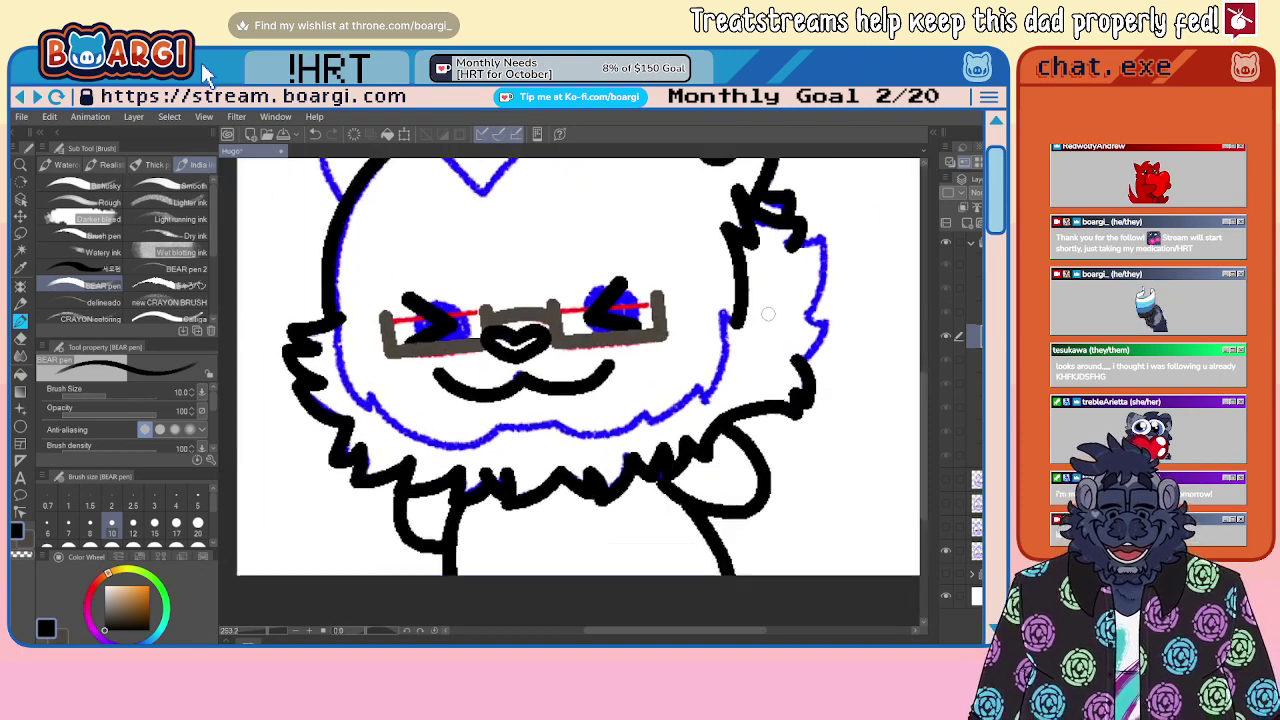
# Step: Ink the outer right edge of the fur ruff between the lower cheek and the tufts below the ear
pyautogui.moveTo(810, 229)
pyautogui.mouseDown()
pyautogui.moveTo(839, 240)
pyautogui.moveTo(814, 315)
pyautogui.moveTo(835, 316)
pyautogui.moveTo(811, 369)
pyautogui.mouseUp()
pyautogui.hotkey('ctrl', 'z')
pyautogui.scroll(-3, 615, 361)
pyautogui.scroll(1, 443, 370)
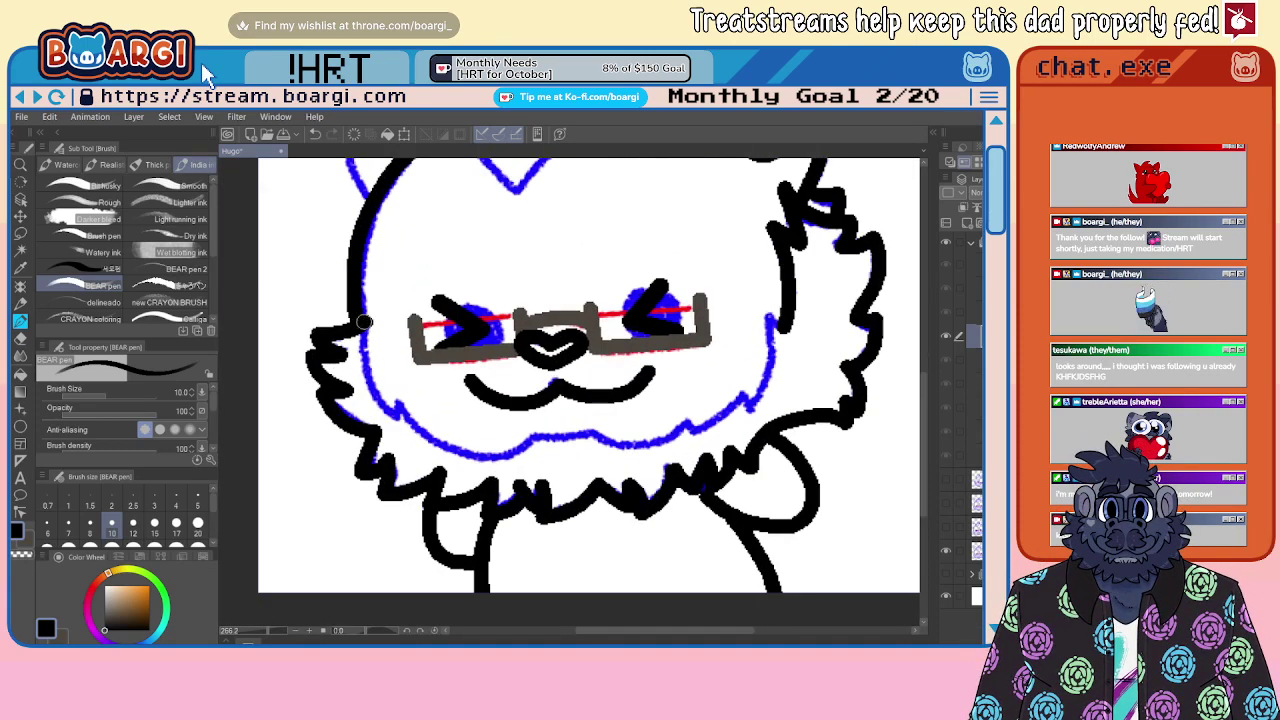
# Step: Ink the inner face outline from the left cheek along the chin and up the right jaw to the side of the face
pyautogui.moveTo(364, 322); pyautogui.dragTo(386, 410)
pyautogui.hotkey('ctrl', 'z')
pyautogui.moveTo(366, 325)
pyautogui.mouseDown()
pyautogui.moveTo(382, 401)
pyautogui.moveTo(393, 412)
pyautogui.moveTo(397, 392)
pyautogui.moveTo(446, 444)
pyautogui.moveTo(494, 453)
pyautogui.moveTo(535, 436)
pyautogui.moveTo(635, 445)
pyautogui.moveTo(690, 414)
pyautogui.moveTo(693, 433)
pyautogui.moveTo(738, 388)
pyautogui.moveTo(747, 407)
pyautogui.moveTo(758, 402)
pyautogui.moveTo(777, 351)
pyautogui.moveTo(771, 307)
pyautogui.mouseUp()
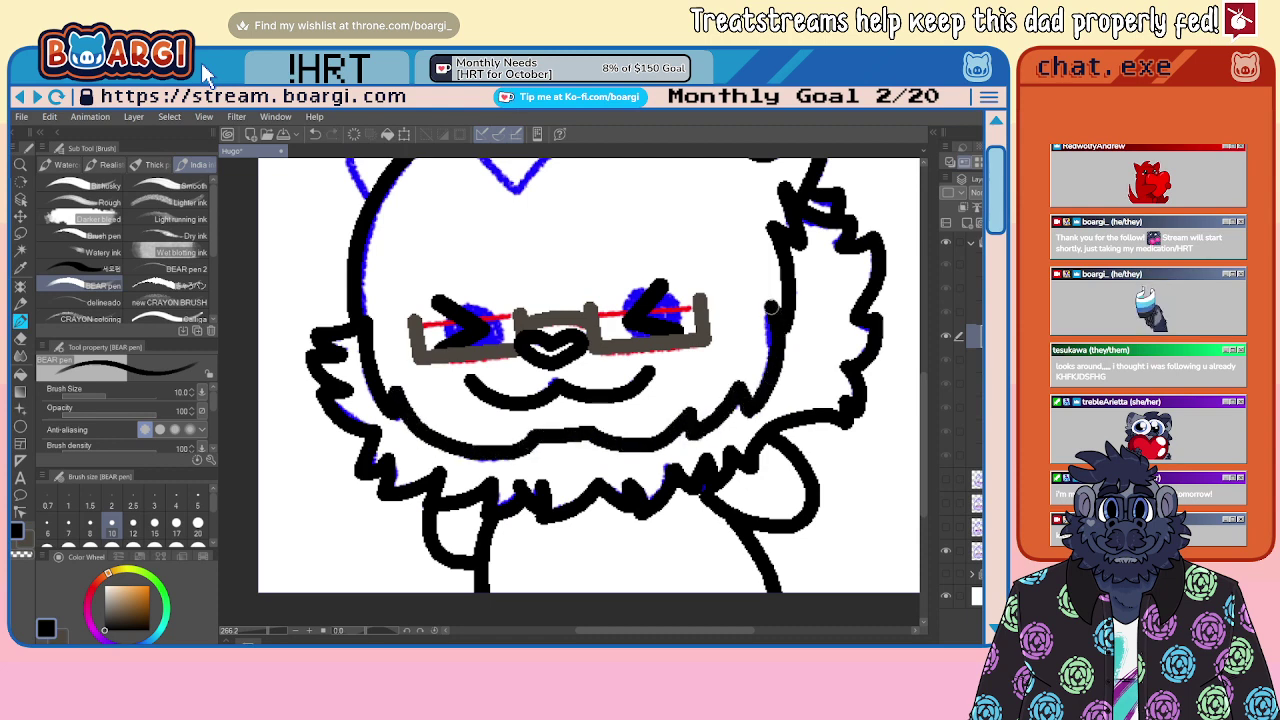
pyautogui.hotkey('ctrl', 'z')
pyautogui.moveTo(745, 410)
pyautogui.mouseDown()
pyautogui.moveTo(772, 353)
pyautogui.moveTo(769, 310)
pyautogui.mouseUp()
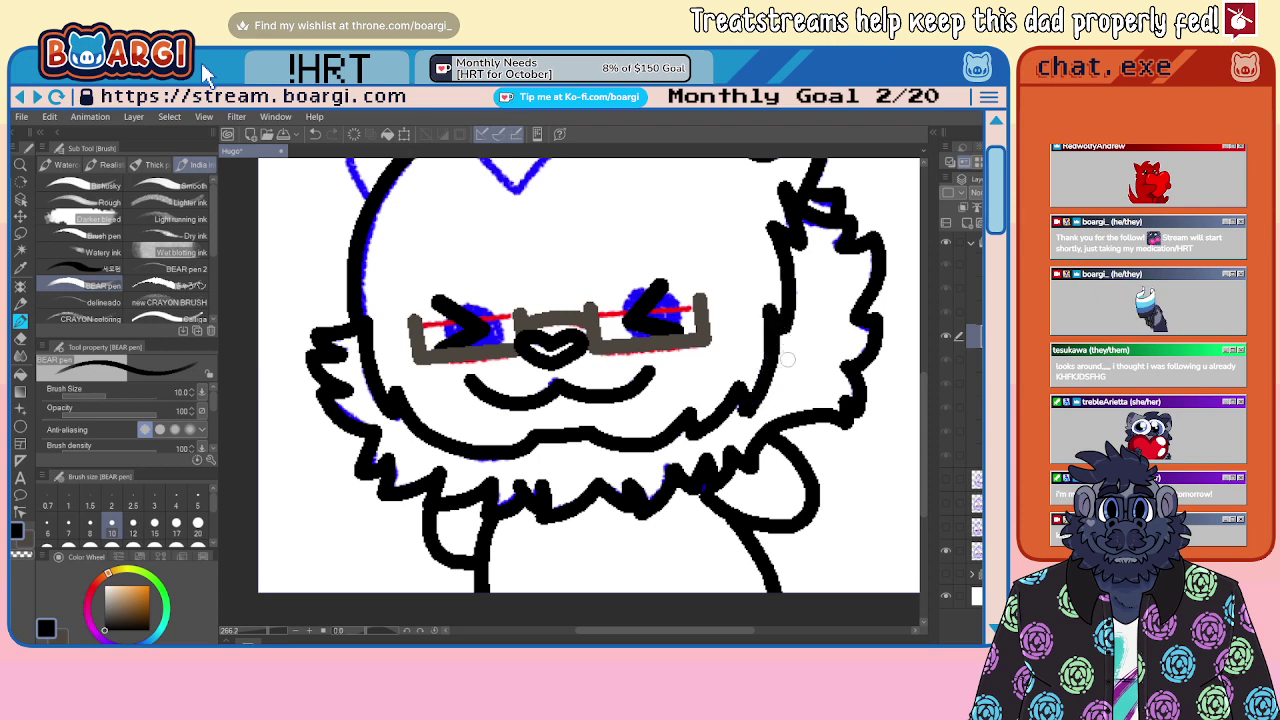
pyautogui.scroll(-5, 788, 359)
pyautogui.scroll(5, 775, 388)
pyautogui.hotkey('ctrl', 'z')
pyautogui.moveTo(753, 395)
pyautogui.mouseDown()
pyautogui.moveTo(775, 292)
pyautogui.moveTo(790, 319)
pyautogui.mouseUp()
# Step: Add the upper fur tufts on the left cheek beside the head outline
pyautogui.scroll(-5, 737, 356)
pyautogui.scroll(2, 514, 335)
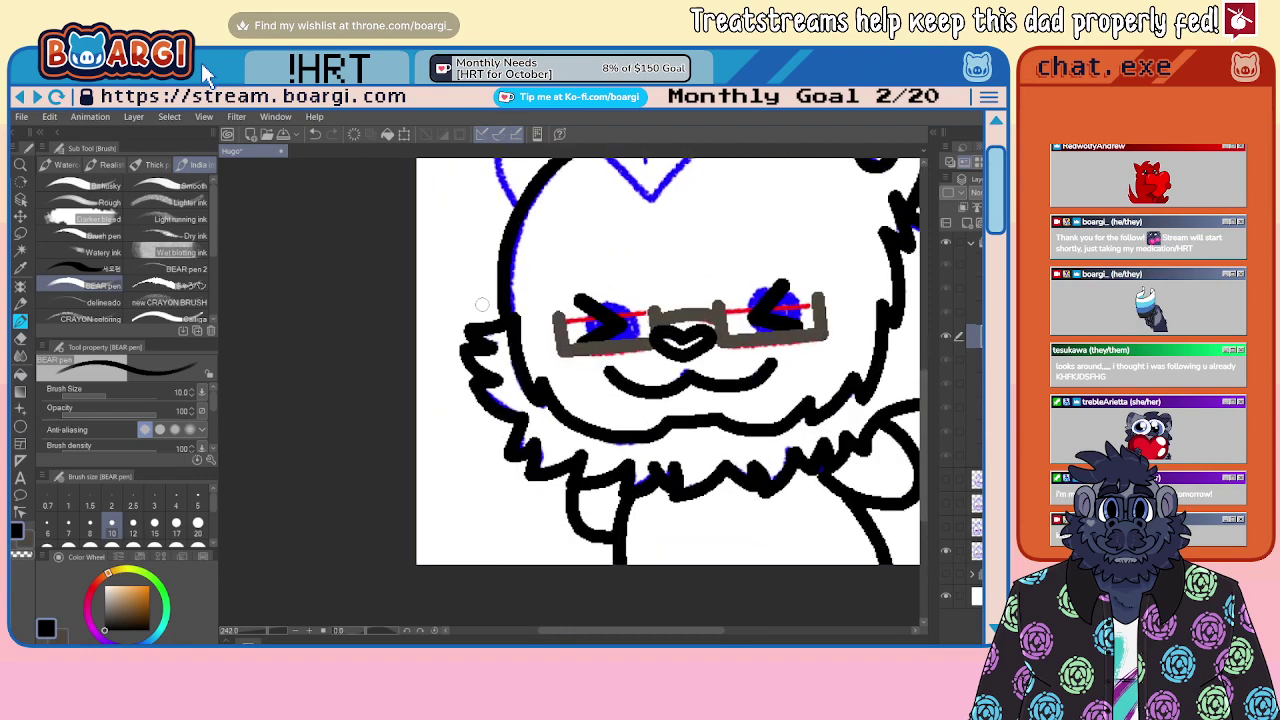
pyautogui.moveTo(480, 274); pyautogui.dragTo(489, 285)
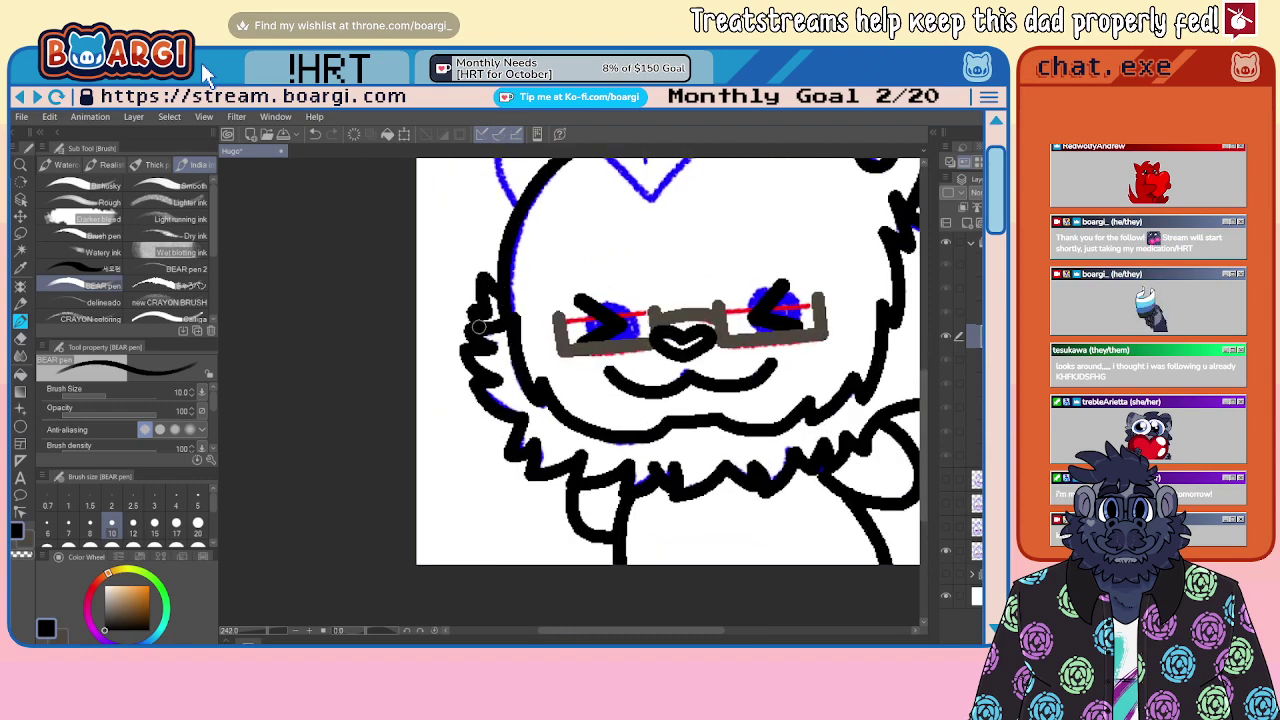
# Step: Ink the outline of the heart-shaped front hair tuft between the ears, down to its point on the forehead
pyautogui.scroll(-3, 479, 327)
pyautogui.scroll(4, 530, 270)
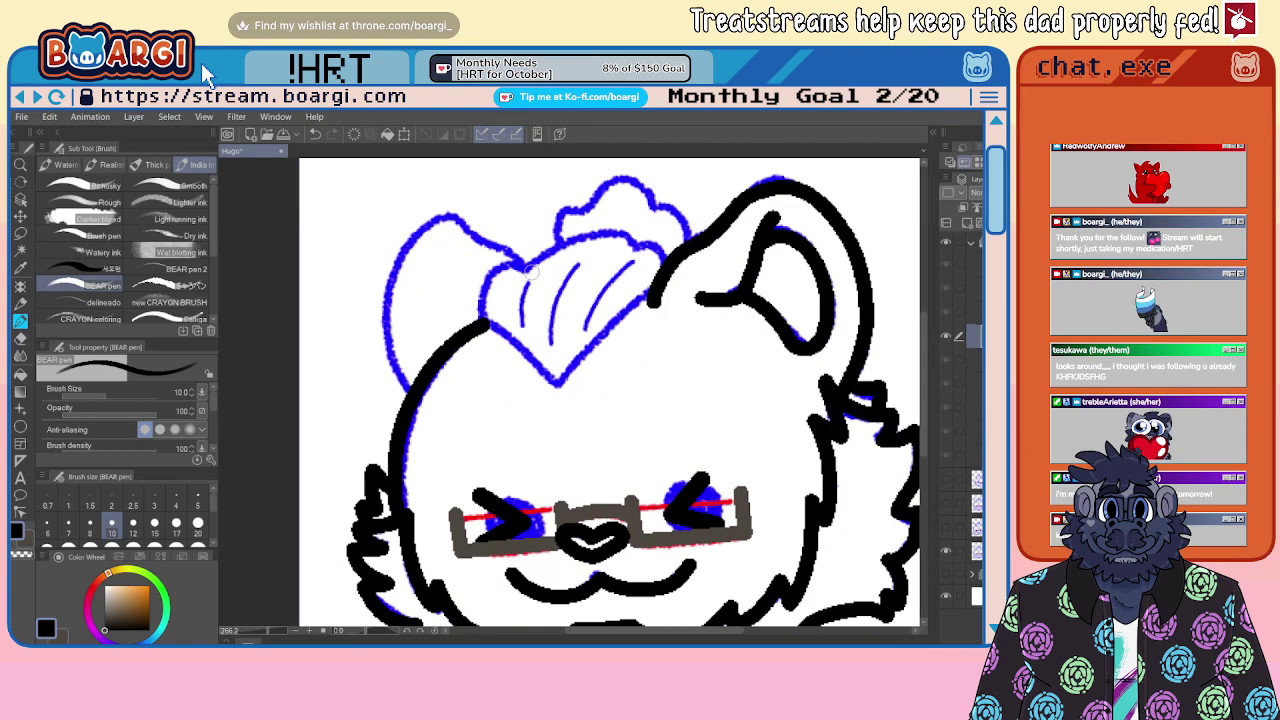
pyautogui.moveTo(531, 270)
pyautogui.mouseDown()
pyautogui.moveTo(496, 264)
pyautogui.moveTo(484, 322)
pyautogui.moveTo(550, 366)
pyautogui.moveTo(578, 365)
pyautogui.moveTo(658, 296)
pyautogui.mouseUp()
pyautogui.scroll(2, 600, 300)
pyautogui.moveTo(482, 264)
pyautogui.mouseDown()
pyautogui.moveTo(519, 233)
pyautogui.moveTo(590, 213)
pyautogui.moveTo(702, 258)
pyautogui.mouseUp()
pyautogui.scroll(-1, 418, 260)
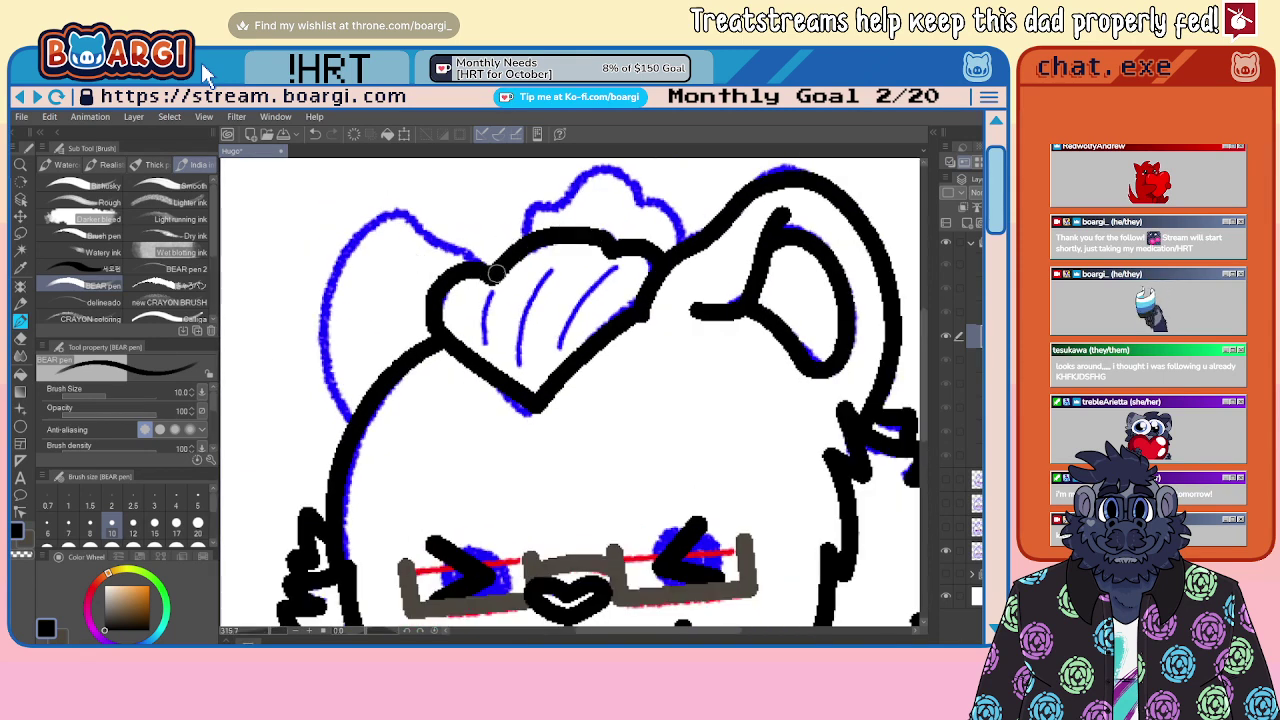
# Step: Ink the left ear outline and the rounded hair puff behind the front tuft, redrawing the puff's last stroke
pyautogui.moveTo(495, 273)
pyautogui.mouseDown()
pyautogui.moveTo(395, 212)
pyautogui.moveTo(356, 238)
pyautogui.moveTo(332, 289)
pyautogui.moveTo(353, 398)
pyautogui.mouseUp()
pyautogui.scroll(1, 567, 237)
pyautogui.moveTo(525, 245)
pyautogui.mouseDown()
pyautogui.moveTo(552, 189)
pyautogui.moveTo(646, 160)
pyautogui.moveTo(710, 200)
pyautogui.moveTo(734, 236)
pyautogui.mouseUp()
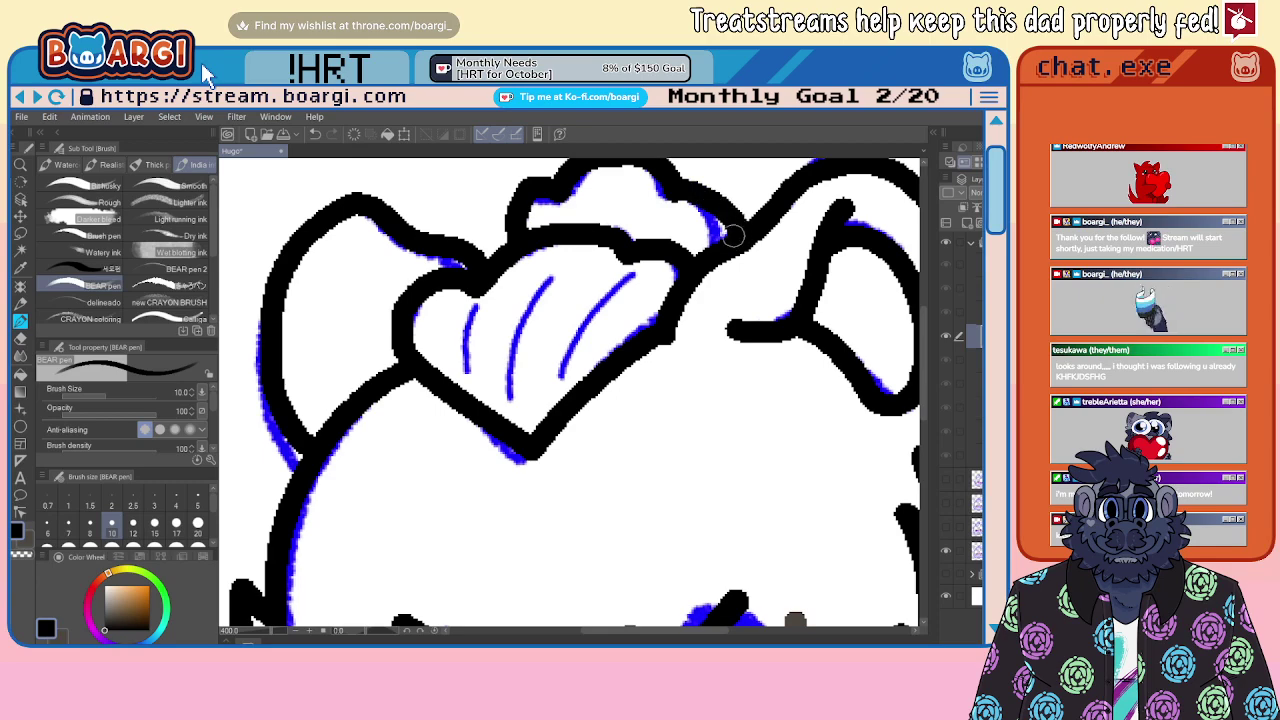
pyautogui.scroll(-3, 544, 242)
pyautogui.scroll(3, 619, 250)
pyautogui.hotkey('ctrl', 'z')
pyautogui.moveTo(602, 190)
pyautogui.mouseDown()
pyautogui.moveTo(670, 217)
pyautogui.moveTo(695, 260)
pyautogui.mouseUp()
# Step: Set the brush size to 3 and ink the three curved strand lines inside the front hair tuft
pyautogui.click(152, 502)
pyautogui.scroll(1, 394, 366)
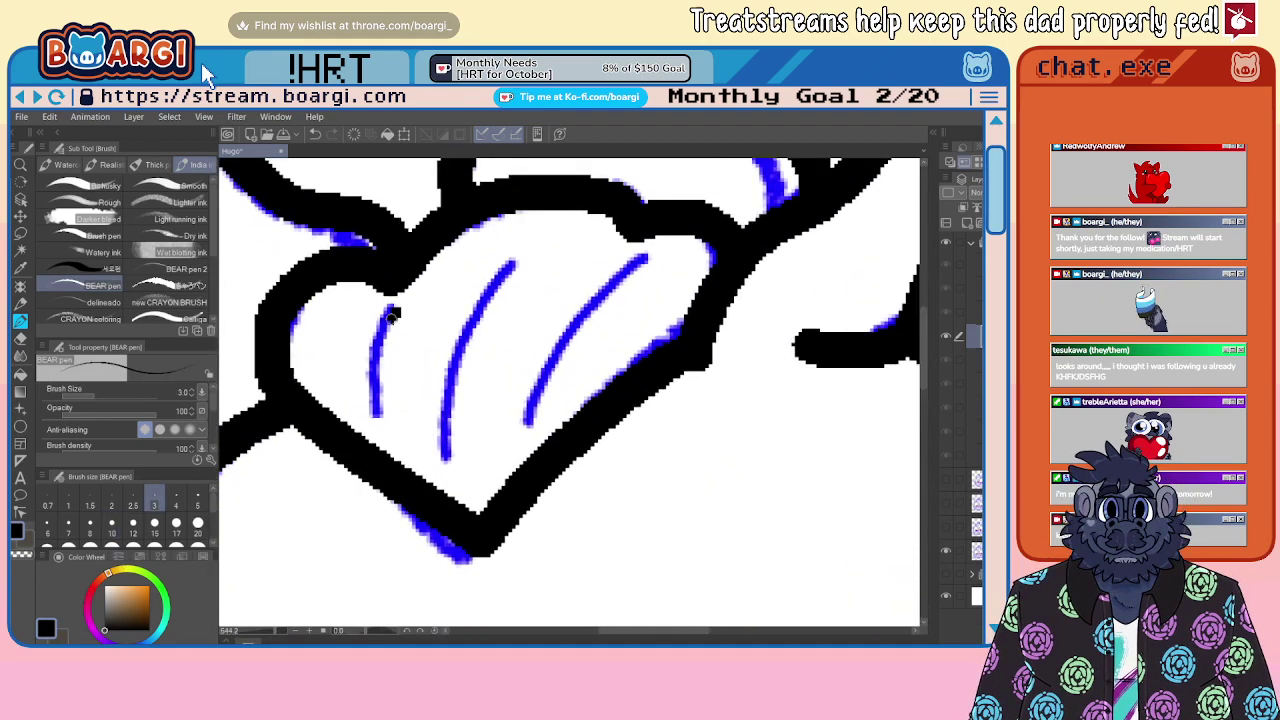
pyautogui.moveTo(392, 314); pyautogui.dragTo(374, 414)
pyautogui.moveTo(513, 265)
pyautogui.mouseDown()
pyautogui.moveTo(474, 324)
pyautogui.moveTo(450, 436)
pyautogui.moveTo(462, 466)
pyautogui.mouseUp()
pyautogui.moveTo(533, 425)
pyautogui.mouseDown()
pyautogui.moveTo(556, 354)
pyautogui.moveTo(645, 262)
pyautogui.mouseUp()
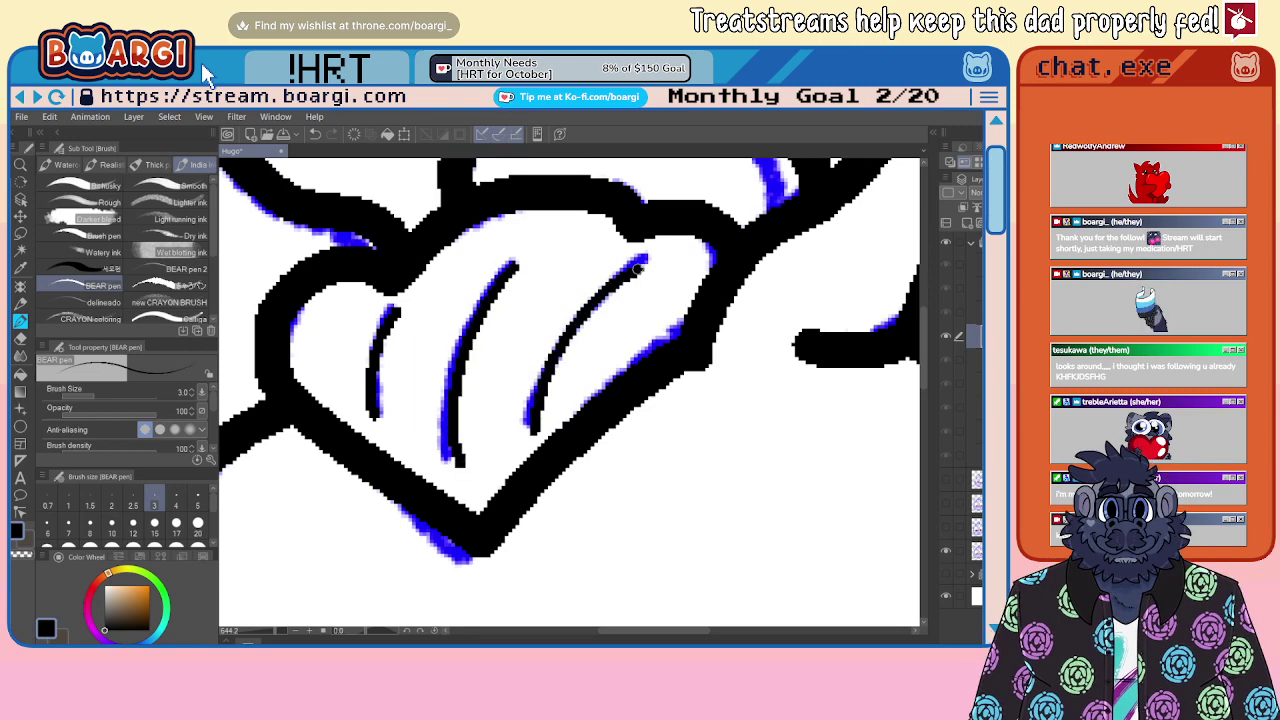
pyautogui.scroll(-4, 481, 306)
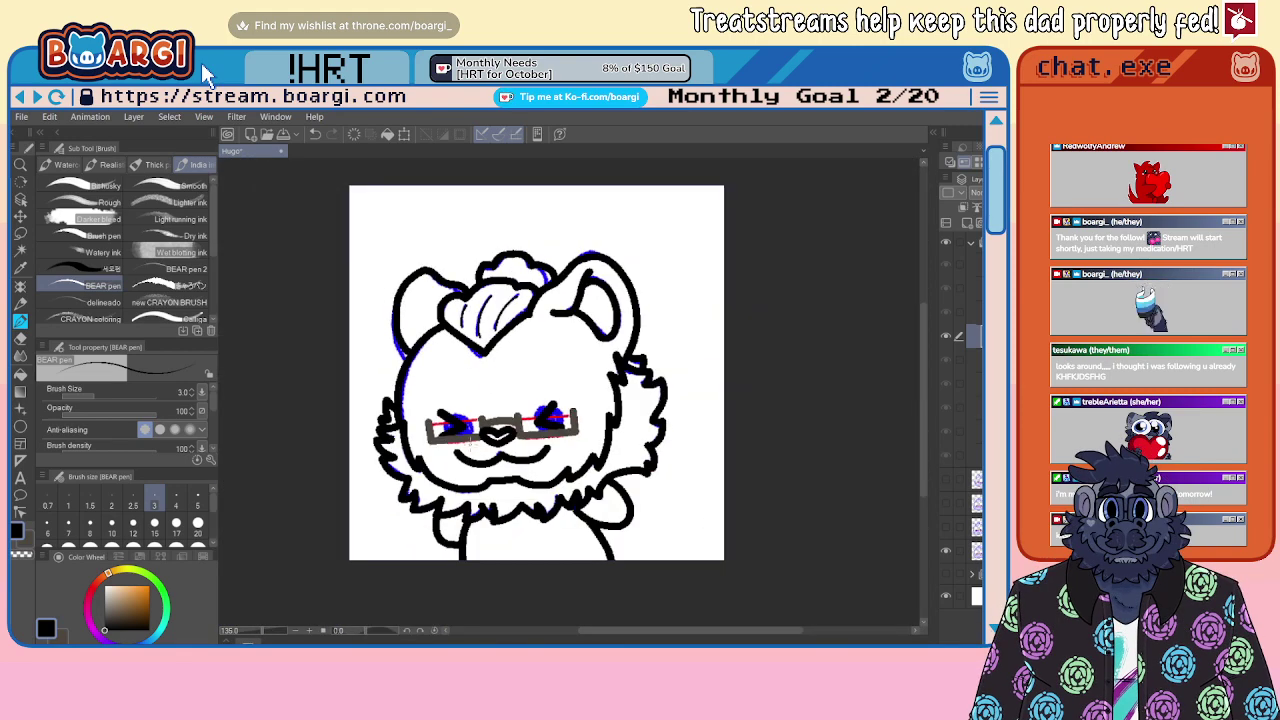
# Step: Hide the finished frame's sketch and line art, show the open-eyed frame's sketch, and select that frame's line layer
pyautogui.scroll(-5, 526, 423)
pyautogui.scroll(8, 526, 423)
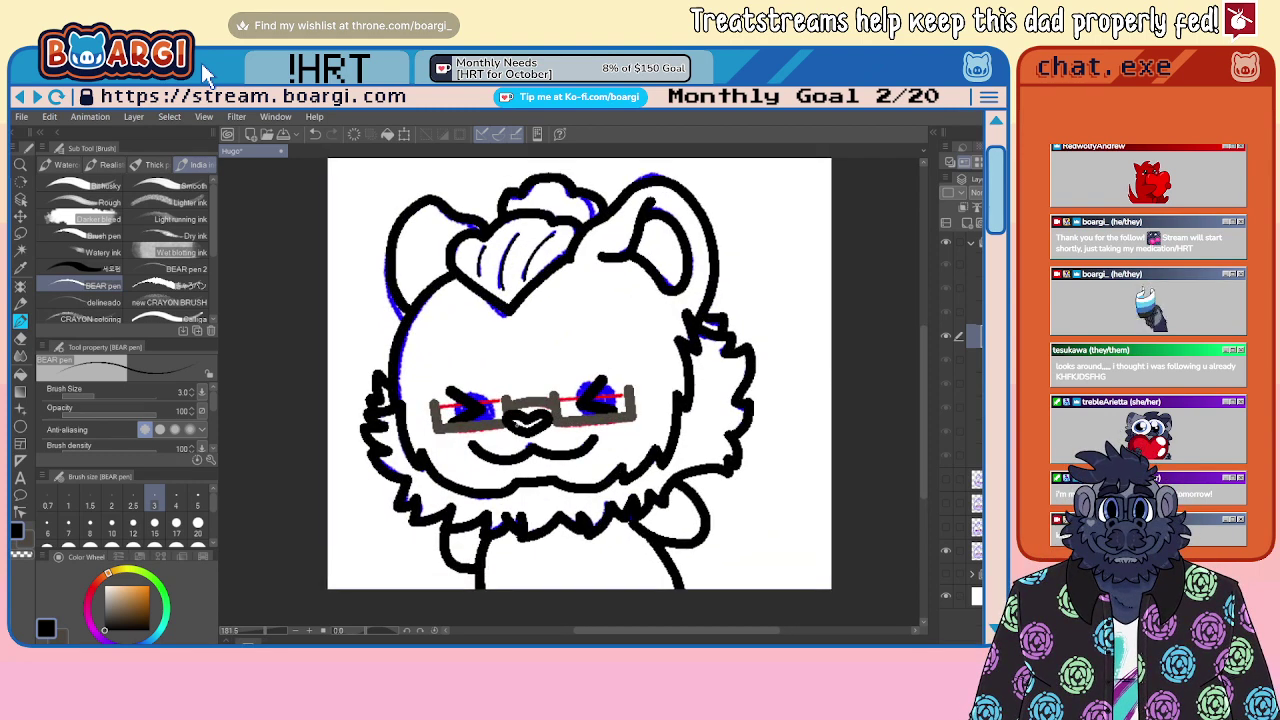
pyautogui.hotkey('ctrl', '-')
pyautogui.hotkey('ctrl', '-')
pyautogui.click(977, 551)
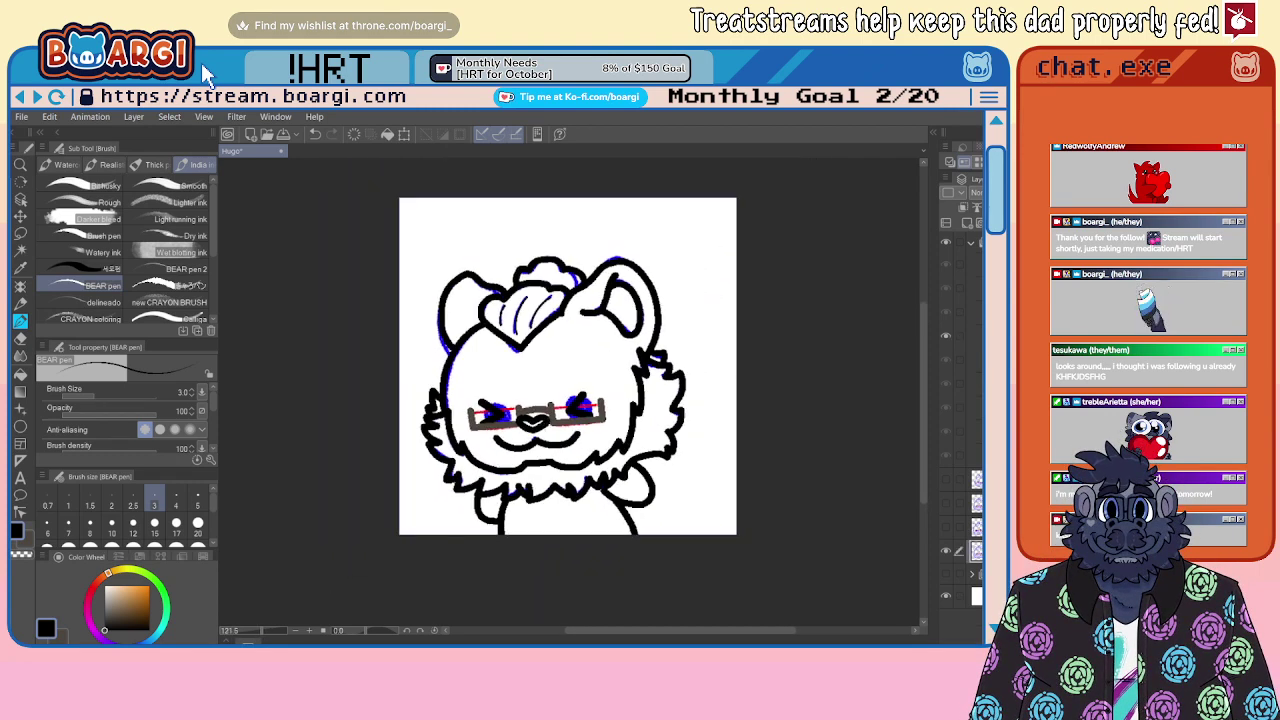
pyautogui.click(1062, 223)
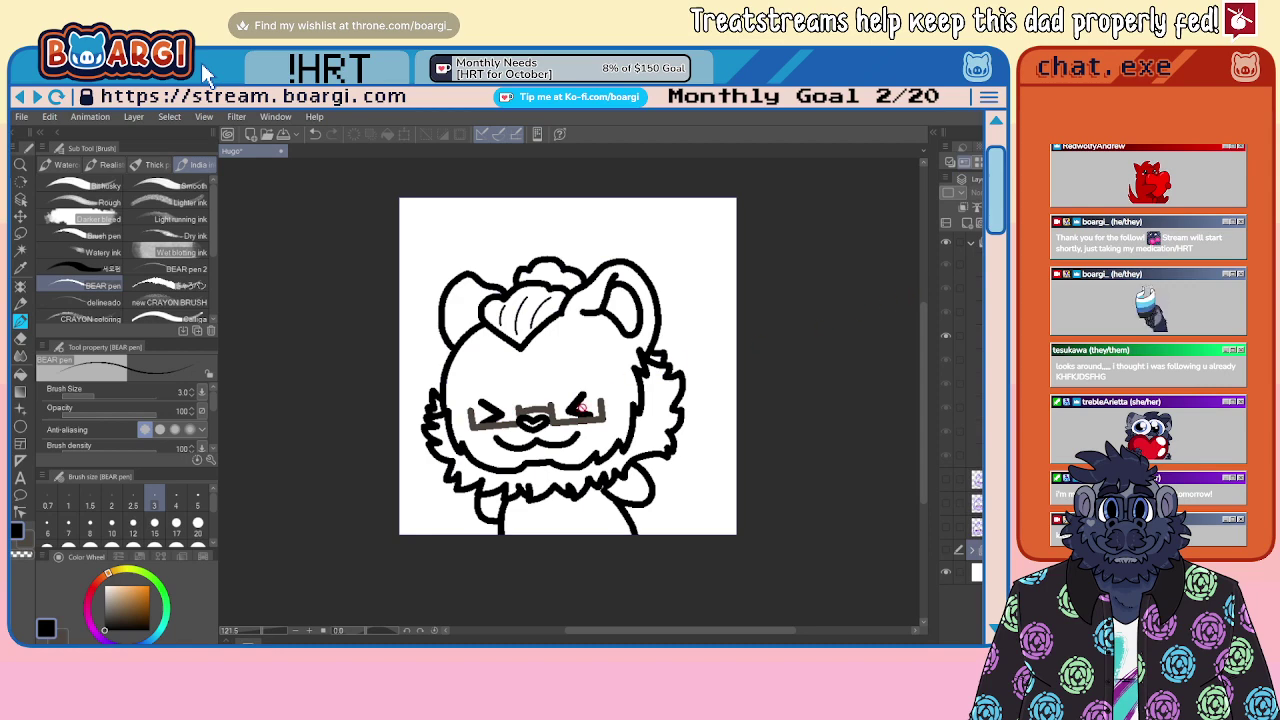
pyautogui.click(977, 527)
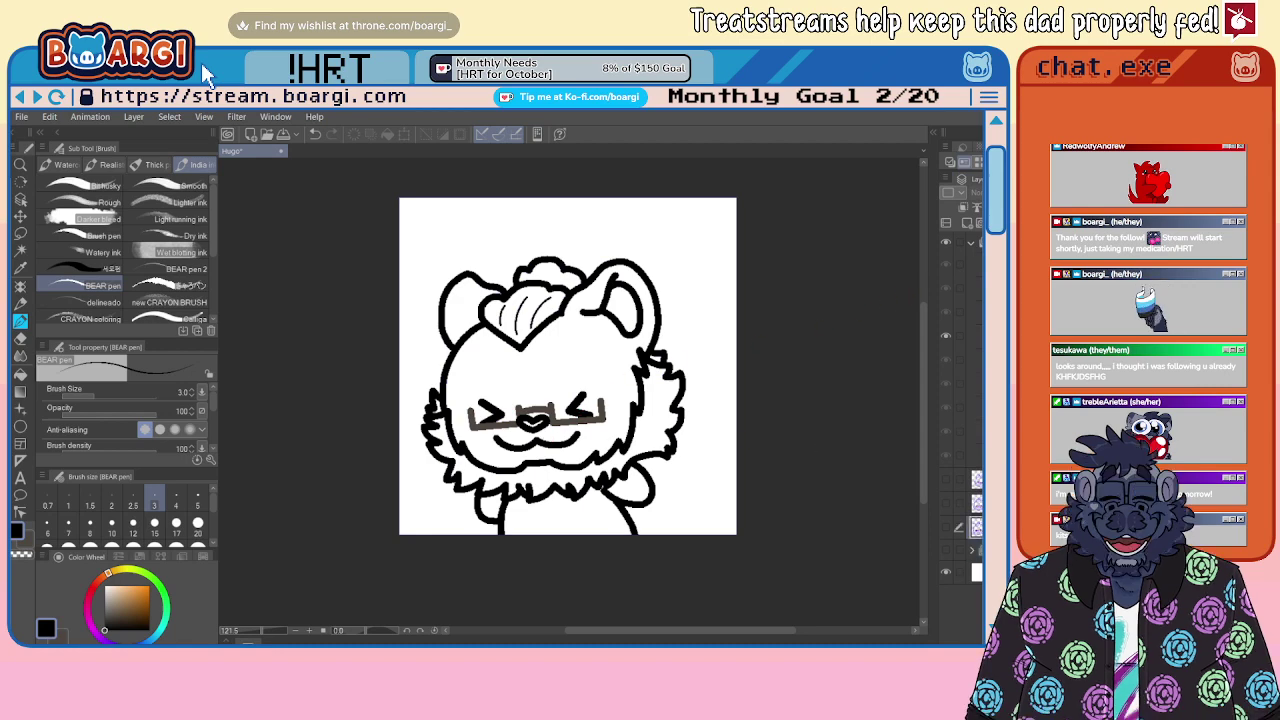
pyautogui.click(977, 480)
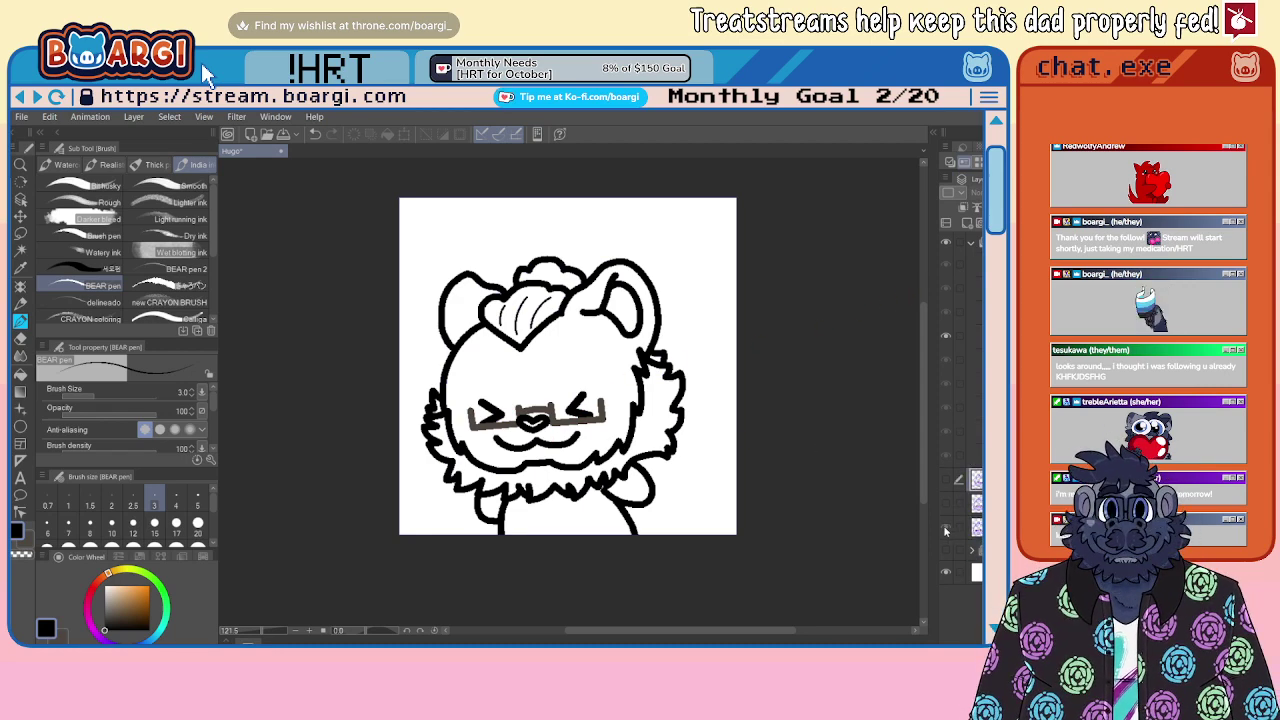
pyautogui.click(948, 527)
pyautogui.click(977, 312)
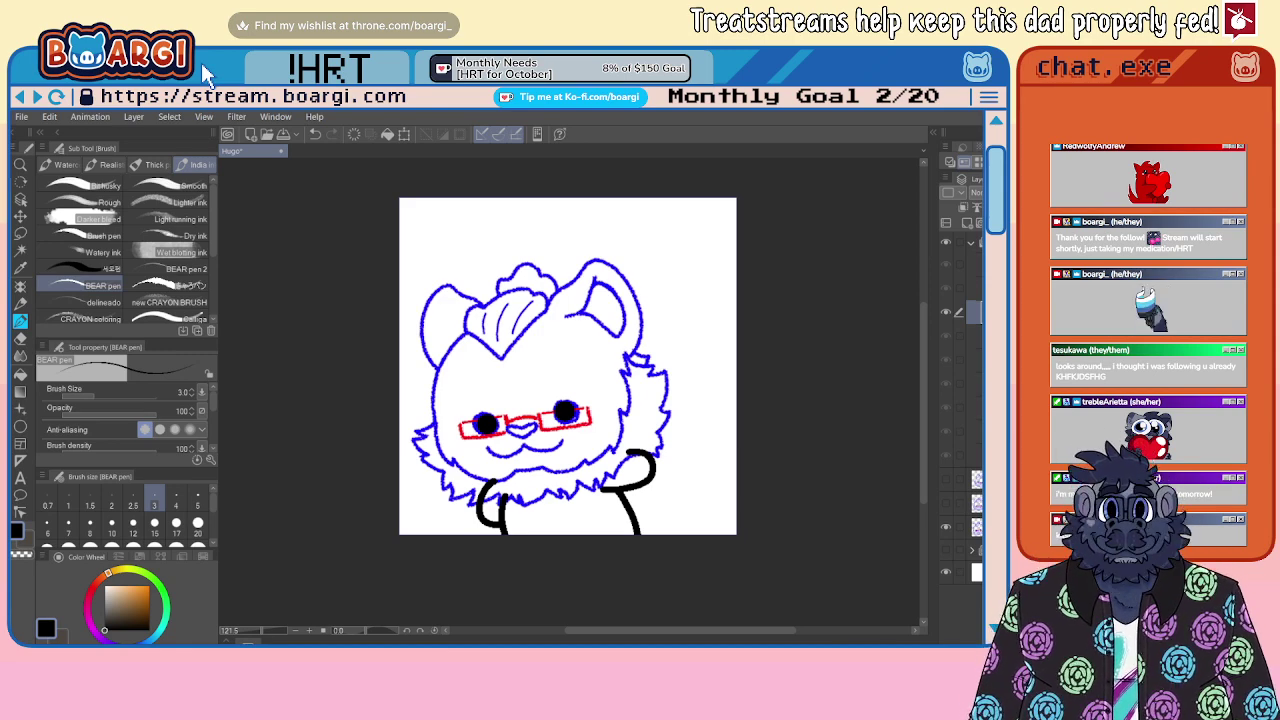
# Step: Ink the glasses frame in dark brown-grey with brush size 10, tracing both lens rims and the bridge over the red sketch
pyautogui.scroll(4, 585, 421)
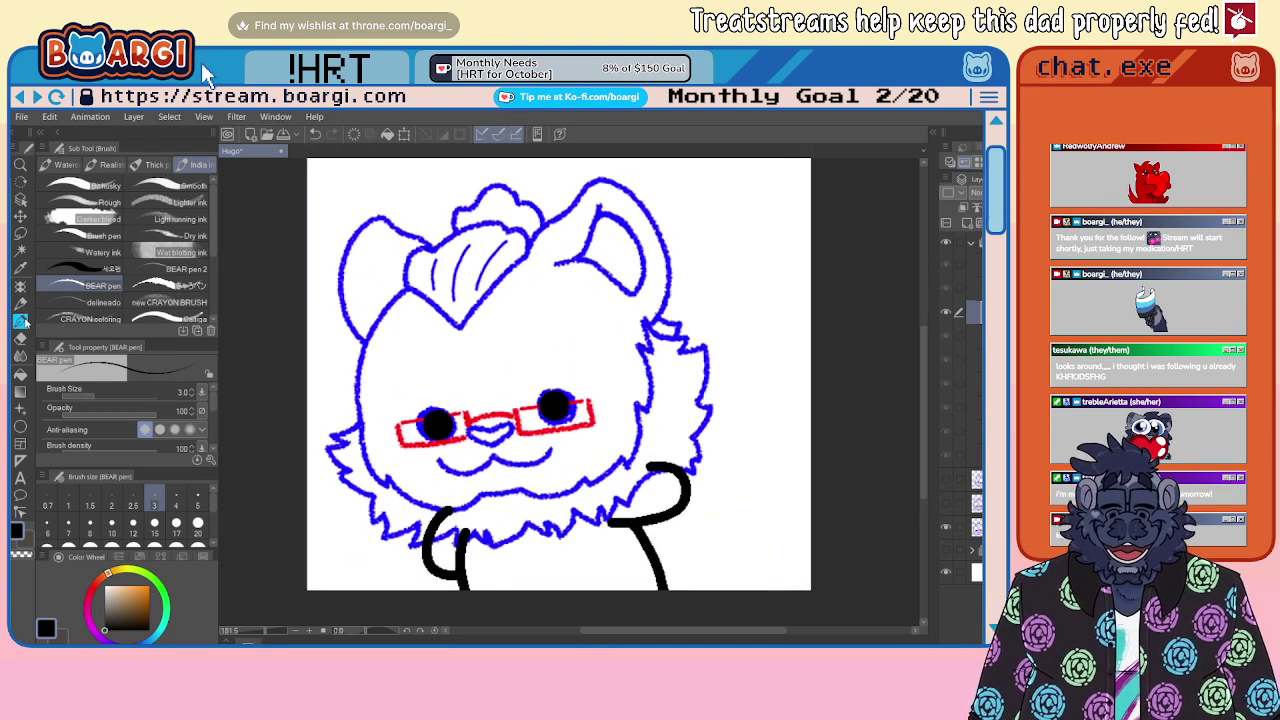
pyautogui.scroll(-1, 330, 293)
pyautogui.hotkey('ctrl', '+')
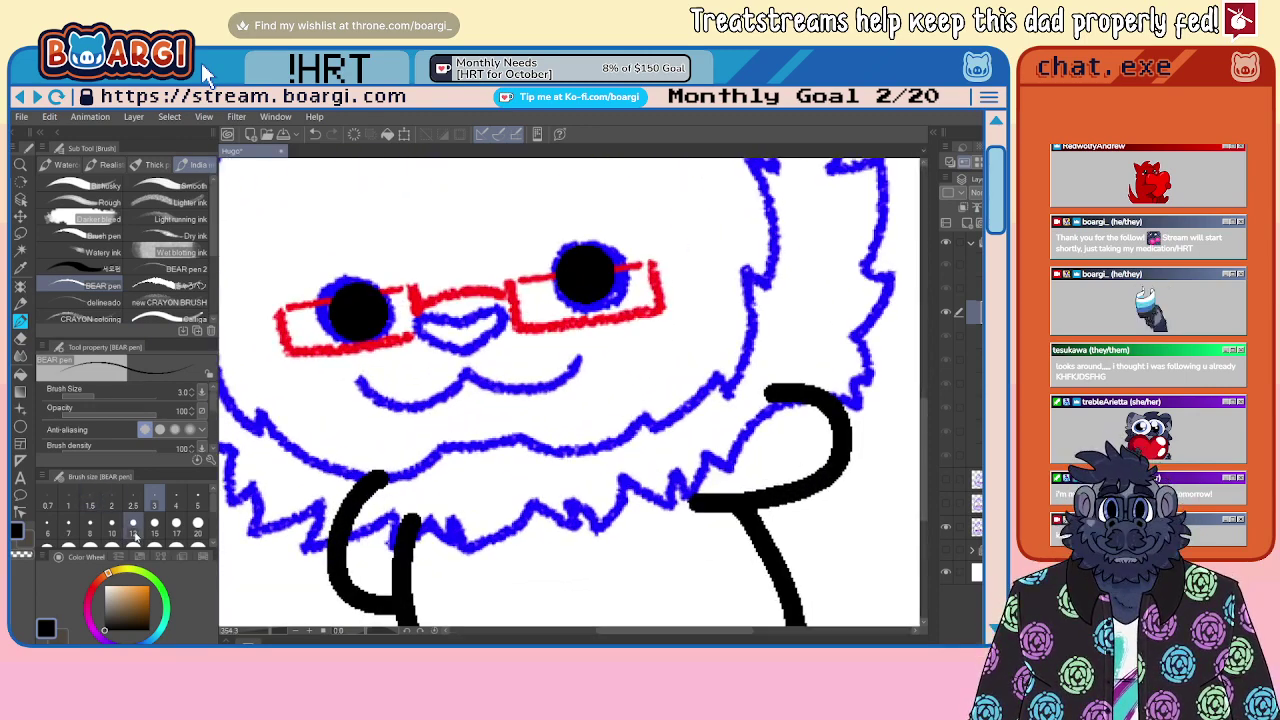
pyautogui.click(111, 527)
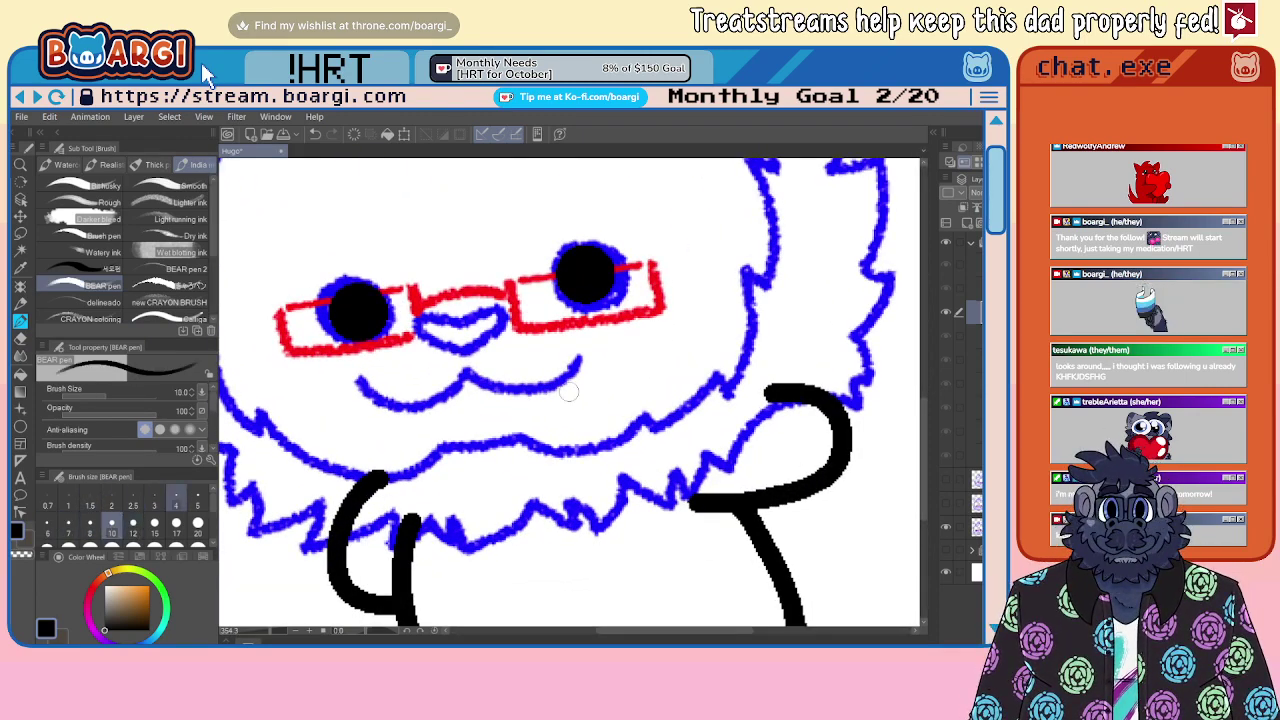
pyautogui.scroll(-3, 574, 358)
pyautogui.hotkey('ctrl', '+')
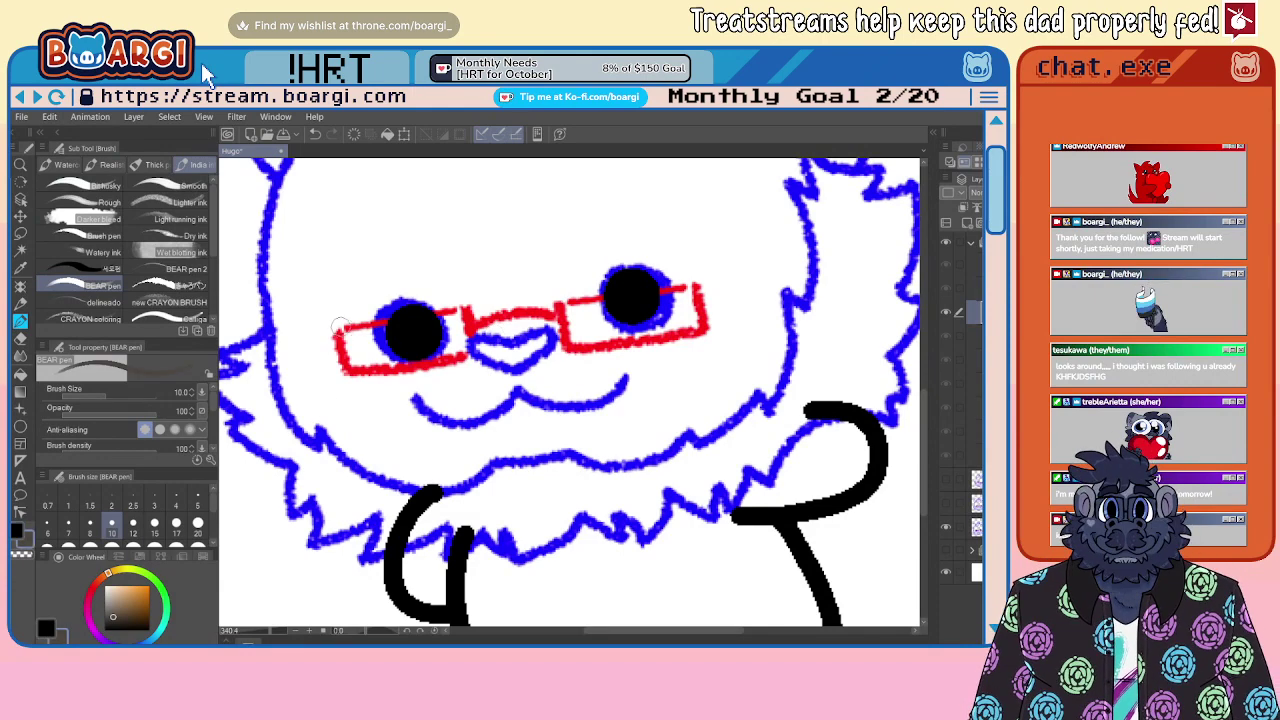
pyautogui.keyDown('shift'); pyautogui.click(342, 374); pyautogui.keyUp('shift')
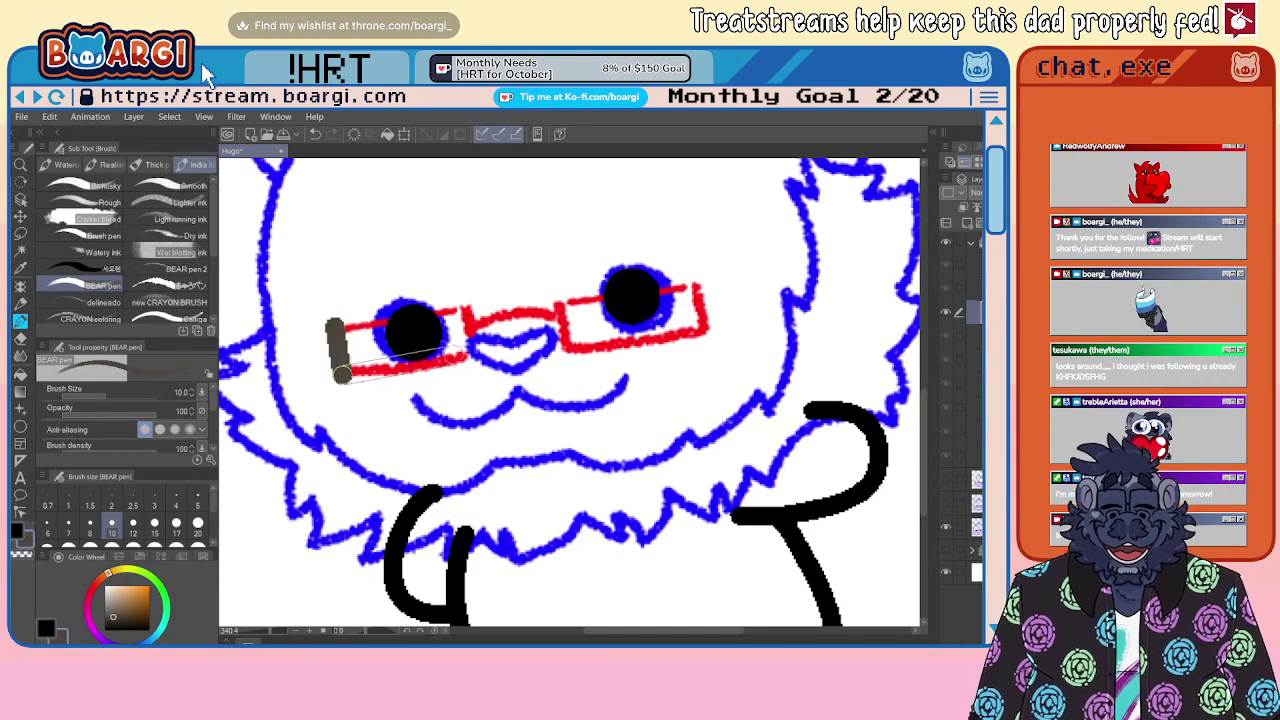
pyautogui.moveTo(341, 374)
pyautogui.mouseDown()
pyautogui.moveTo(477, 351)
pyautogui.moveTo(469, 307)
pyautogui.moveTo(480, 327)
pyautogui.moveTo(556, 311)
pyautogui.mouseUp()
pyautogui.click(556, 296)
pyautogui.keyDown('shift'); pyautogui.click(569, 346); pyautogui.keyUp('shift')
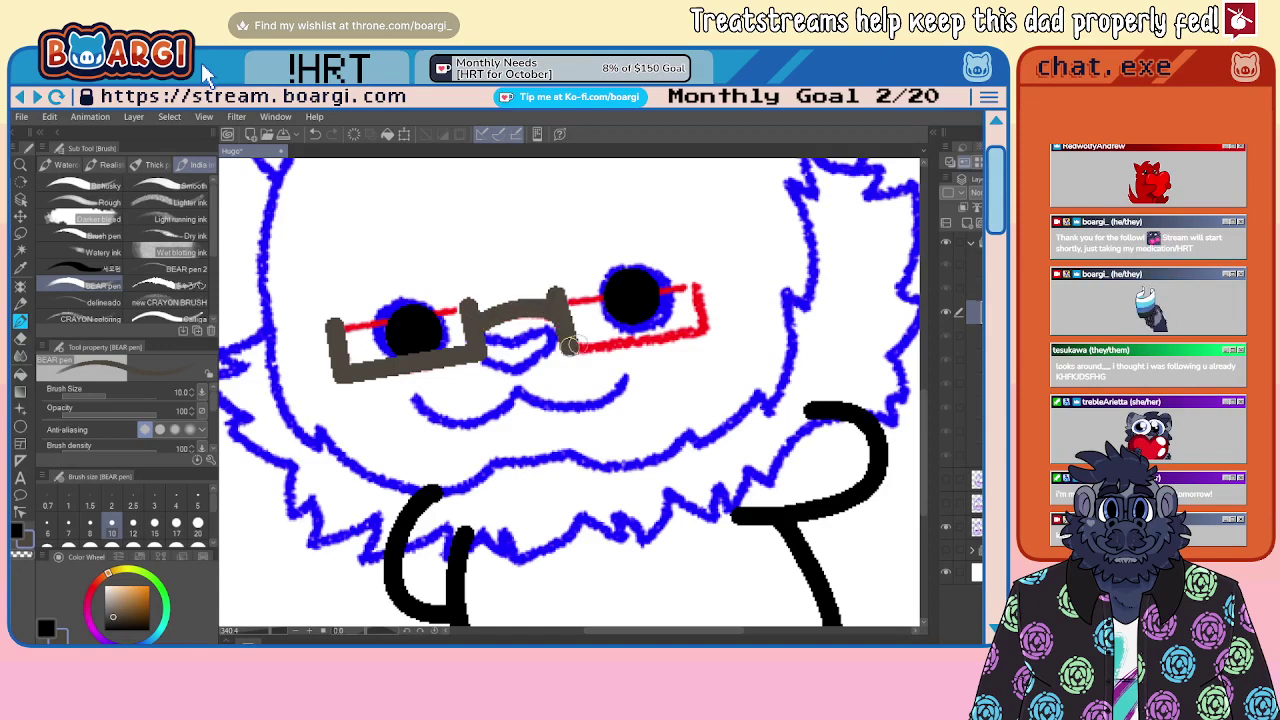
pyautogui.keyDown('shift'); pyautogui.click(709, 329); pyautogui.keyUp('shift')
pyautogui.keyDown('shift'); pyautogui.click(699, 277); pyautogui.keyUp('shift')
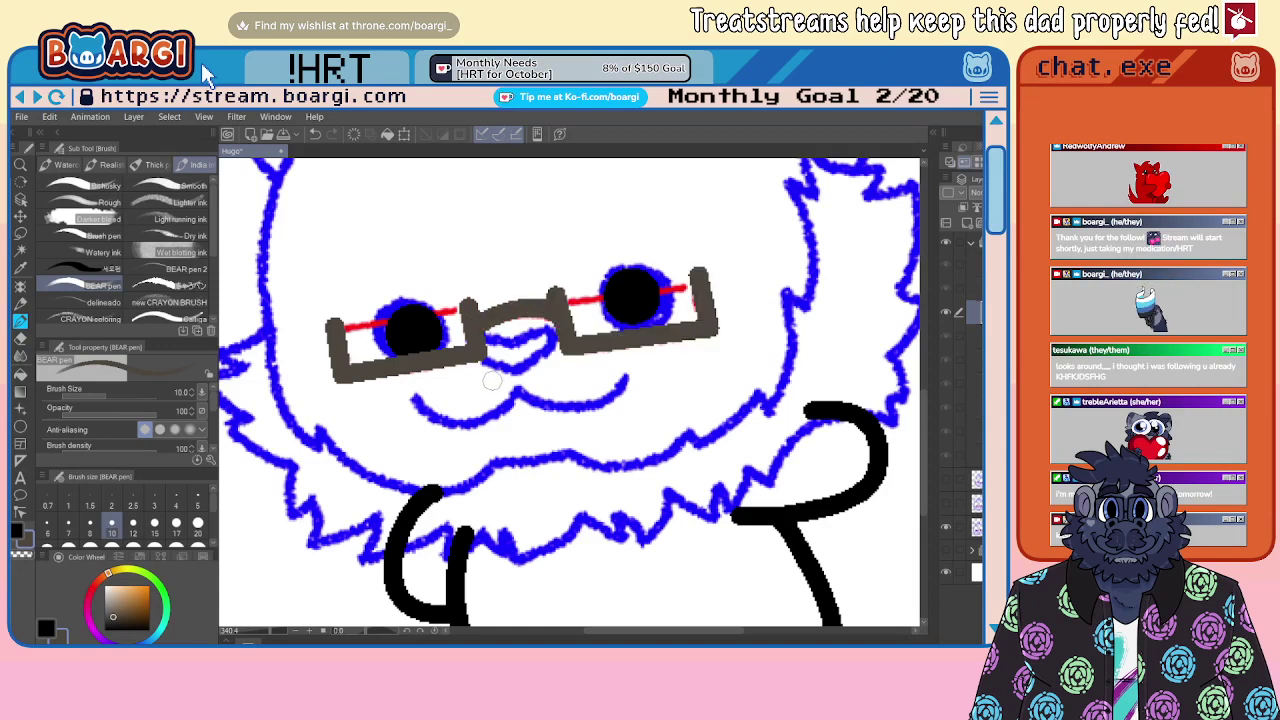
# Step: Ink the heart-shaped nose in black below the glasses bridge and touch up its shape with a size 1 eraser
pyautogui.scroll(3, 492, 381)
pyautogui.click(60, 628)
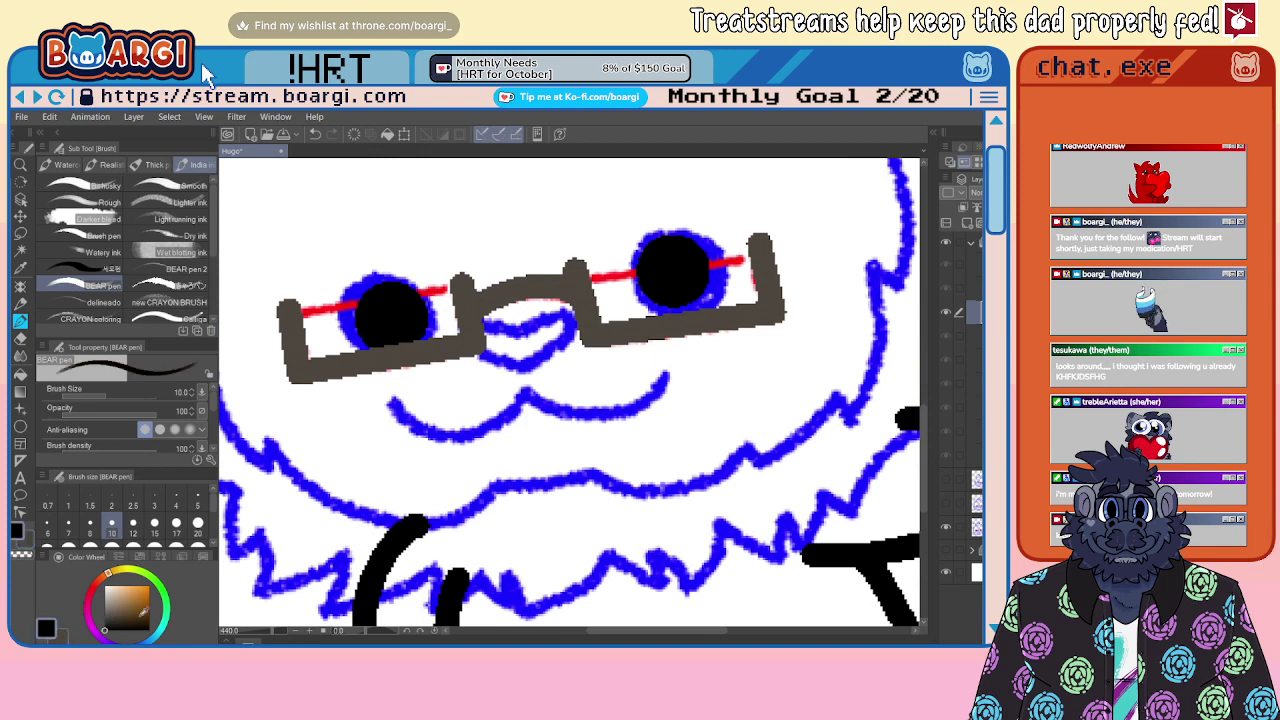
pyautogui.moveTo(530, 338)
pyautogui.mouseDown()
pyautogui.moveTo(469, 328)
pyautogui.moveTo(473, 345)
pyautogui.moveTo(522, 365)
pyautogui.moveTo(558, 344)
pyautogui.moveTo(554, 313)
pyautogui.moveTo(532, 321)
pyautogui.moveTo(526, 330)
pyautogui.moveTo(579, 342)
pyautogui.moveTo(463, 325)
pyautogui.moveTo(479, 348)
pyautogui.moveTo(526, 366)
pyautogui.moveTo(574, 316)
pyautogui.moveTo(512, 342)
pyautogui.mouseUp()
pyautogui.hotkey('ctrl', 'z')
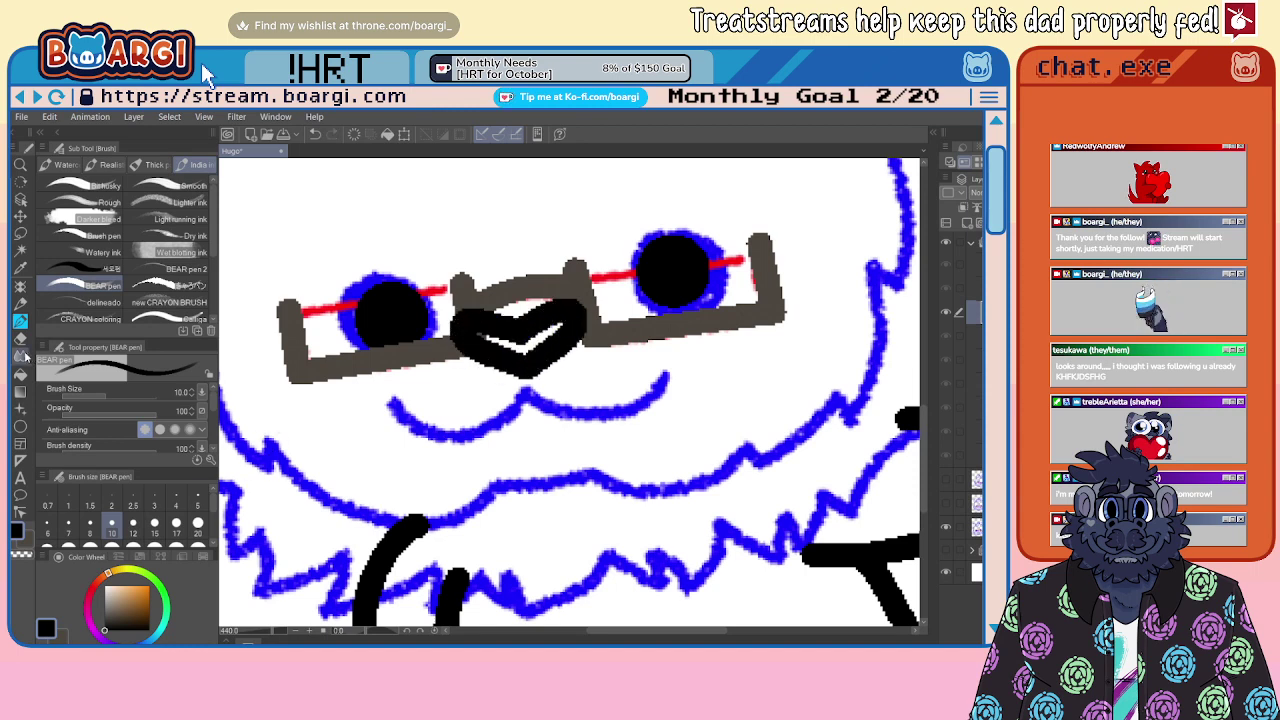
pyautogui.click(20, 339)
pyautogui.click(75, 503)
pyautogui.scroll(5, 497, 367)
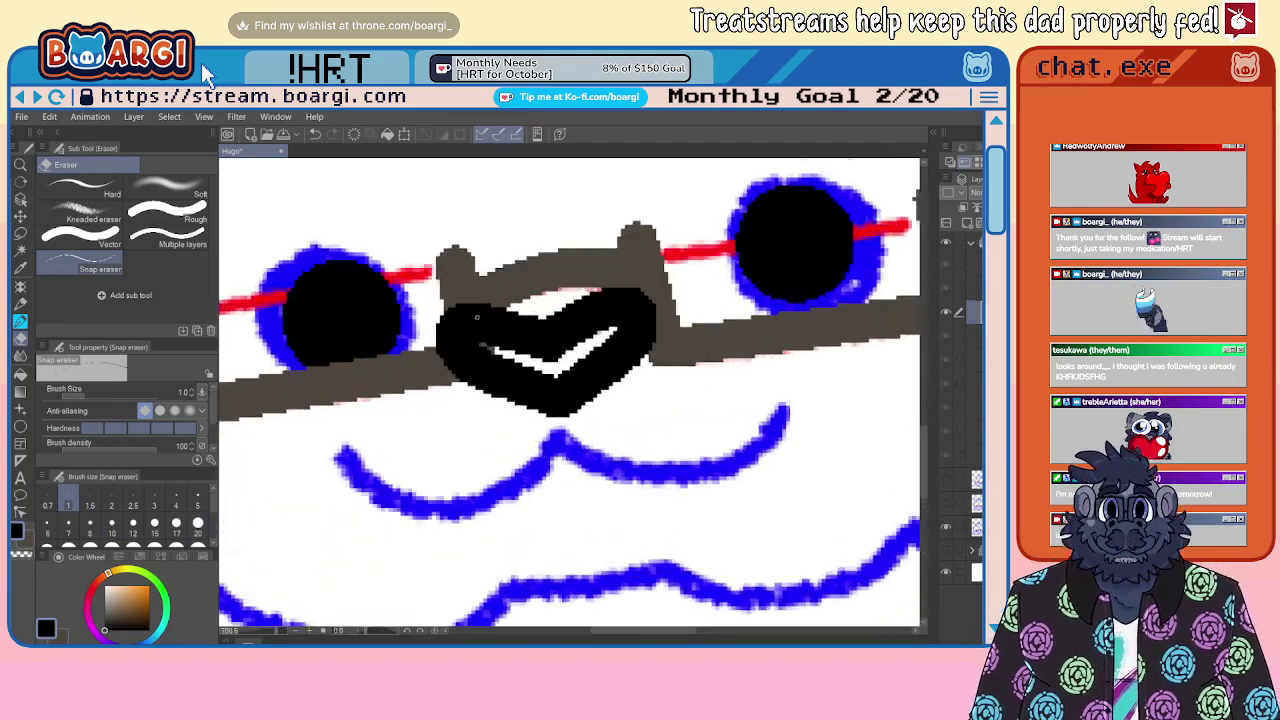
pyautogui.moveTo(497, 367); pyautogui.dragTo(508, 378)
pyautogui.scroll(-6, 505, 375)
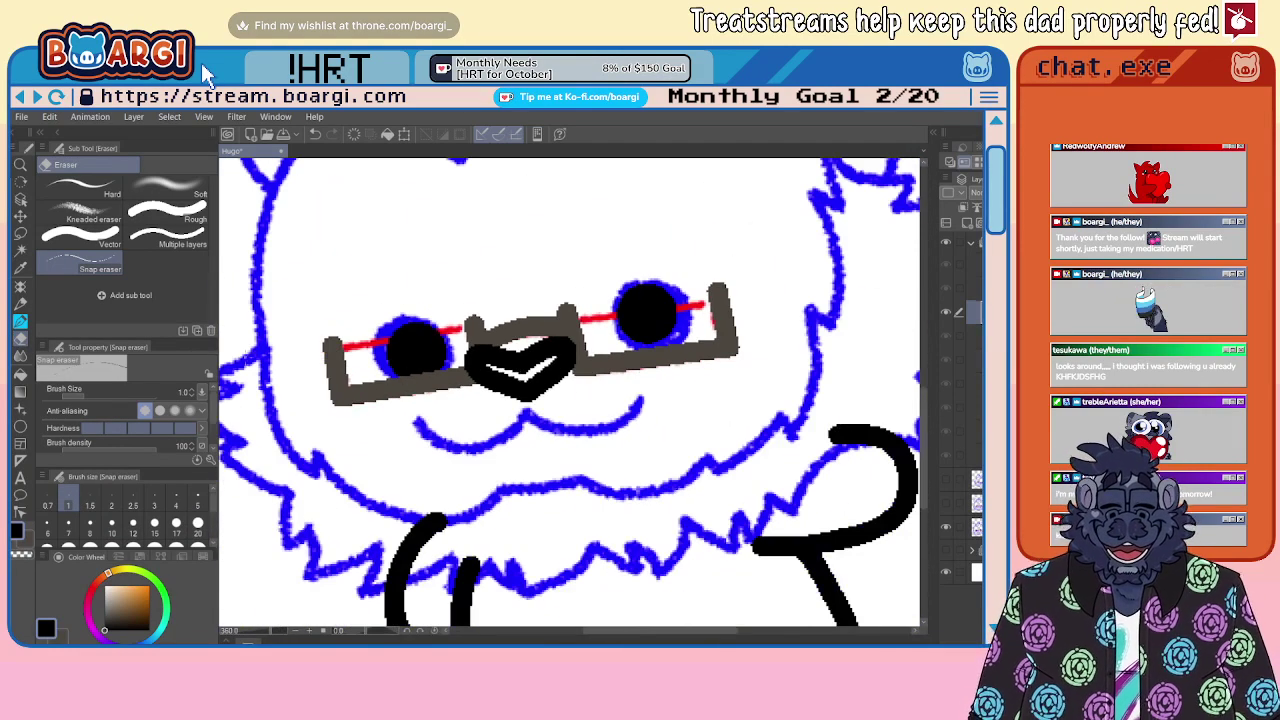
# Step: Ink three curved strand lines in this frame's front hair tuft using the BEAR pen at size 3
pyautogui.press('b')
pyautogui.scroll(-2, 445, 376)
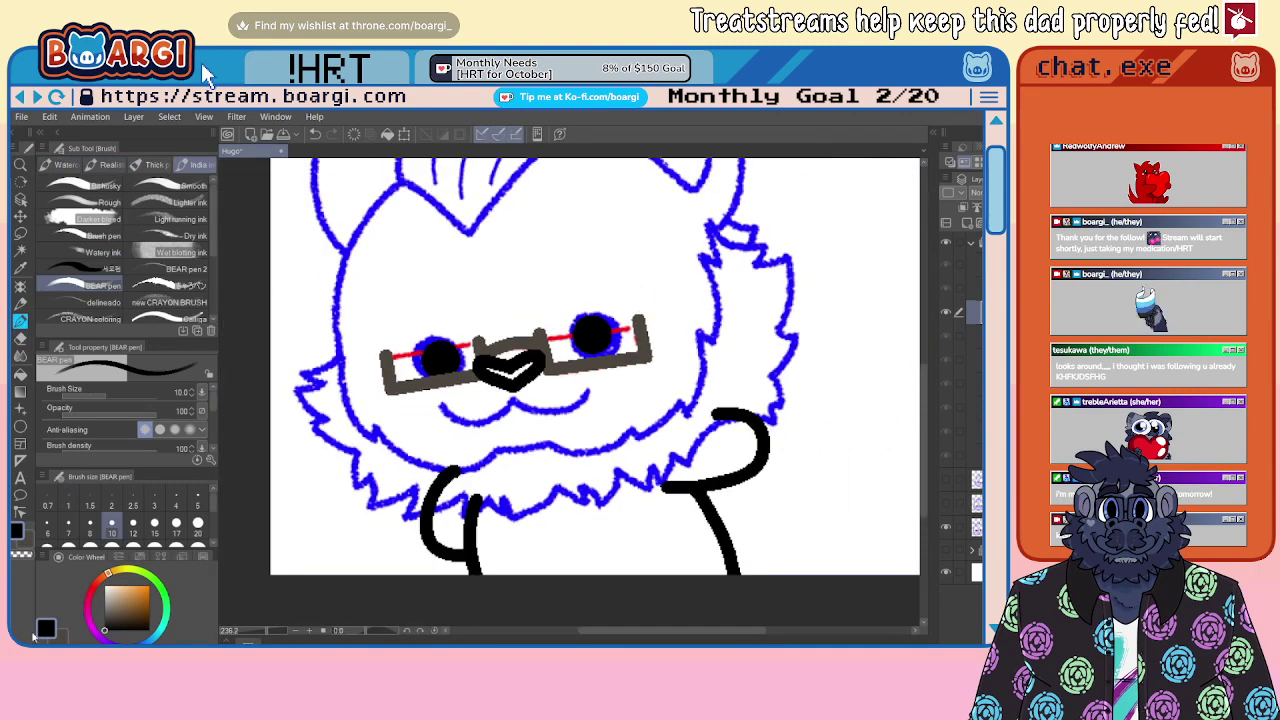
pyautogui.scroll(-2, 350, 370)
pyautogui.scroll(2, 420, 171)
pyautogui.scroll(2, 400, 174)
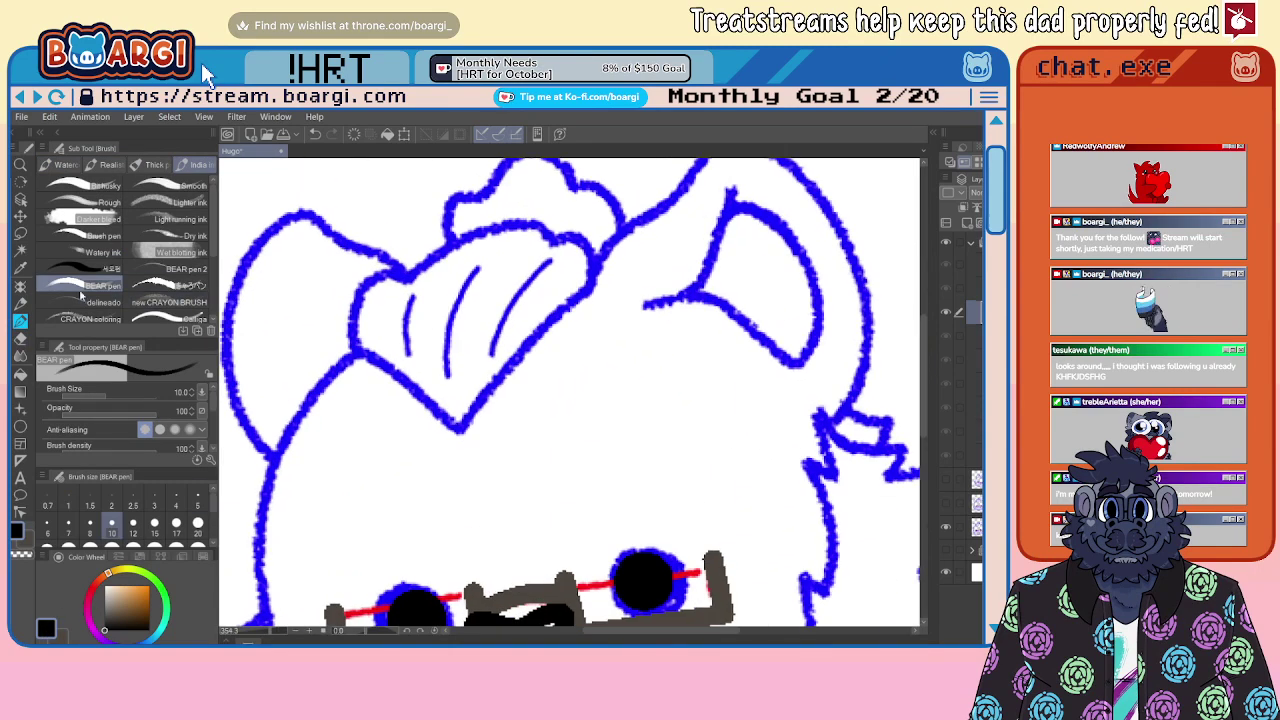
pyautogui.click(154, 499)
pyautogui.scroll(2, 460, 292)
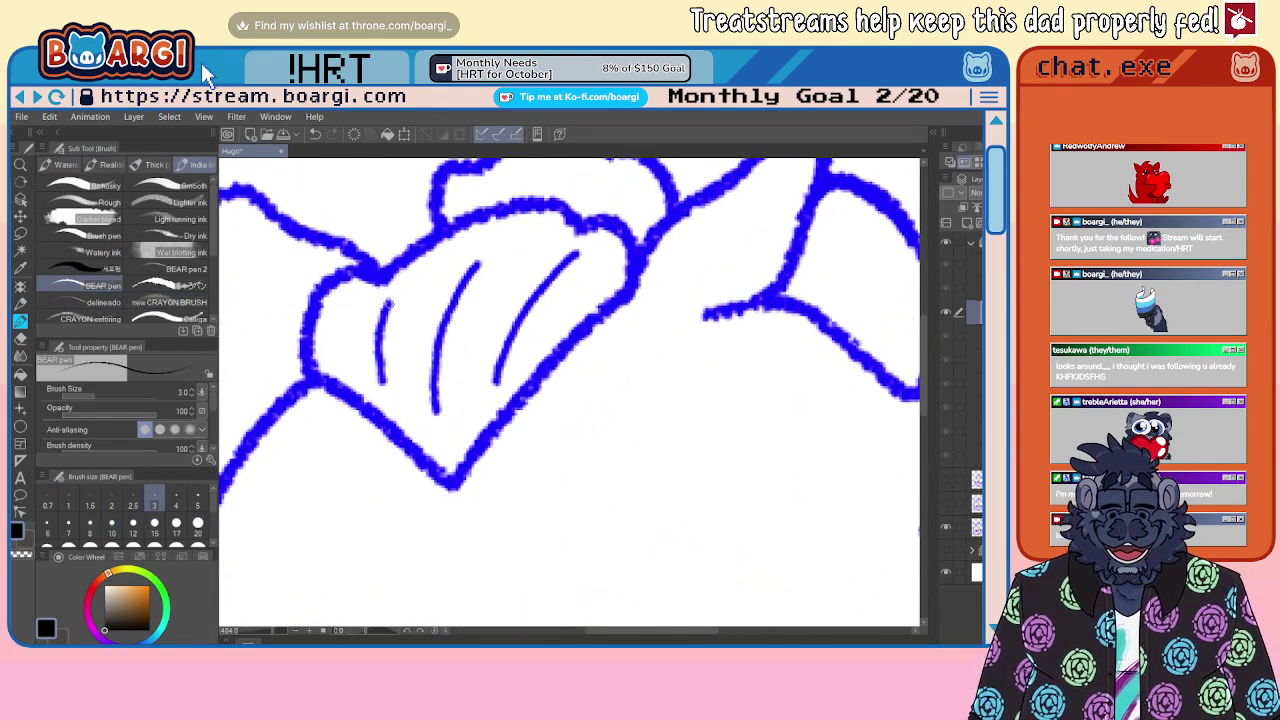
pyautogui.moveTo(389, 303); pyautogui.dragTo(381, 384)
pyautogui.moveTo(486, 257)
pyautogui.mouseDown()
pyautogui.moveTo(457, 302)
pyautogui.moveTo(436, 416)
pyautogui.mouseUp()
pyautogui.moveTo(496, 385); pyautogui.dragTo(578, 252)
pyautogui.scroll(-3, 578, 252)
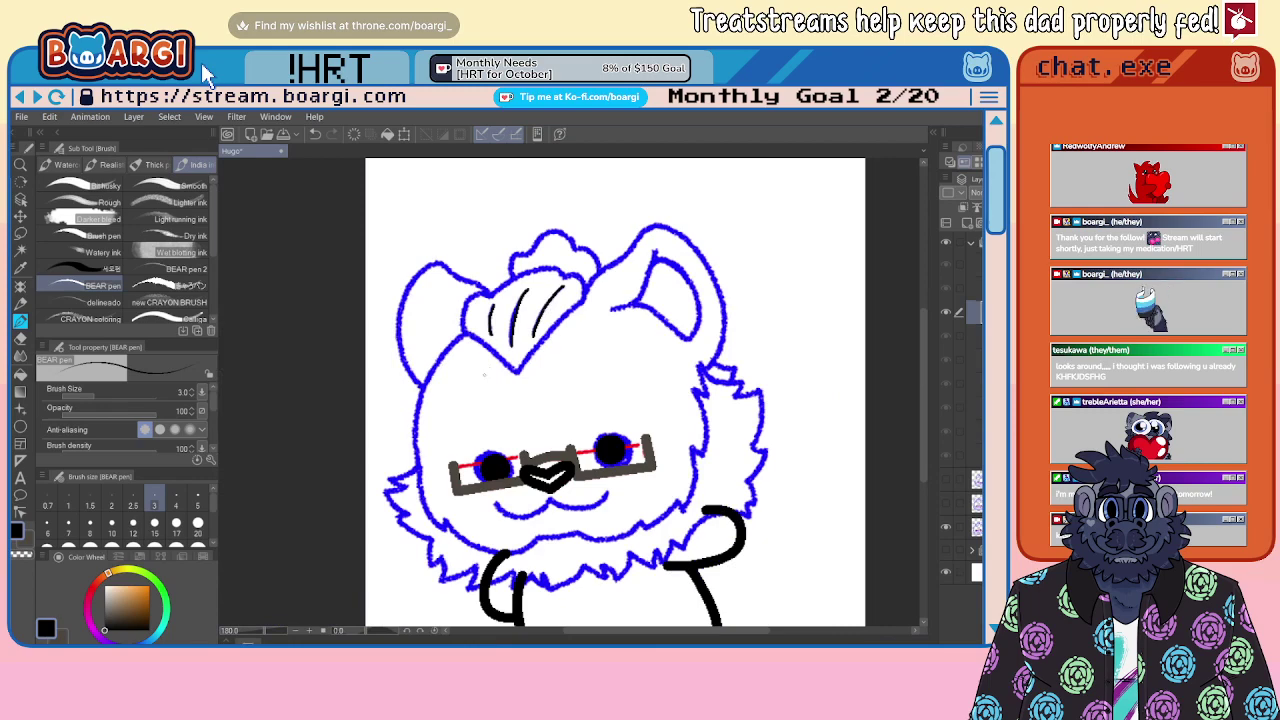
# Step: Ink a size 10 line from the right side of the hair tuft up to the top of the right ear
pyautogui.scroll(3, 510, 325)
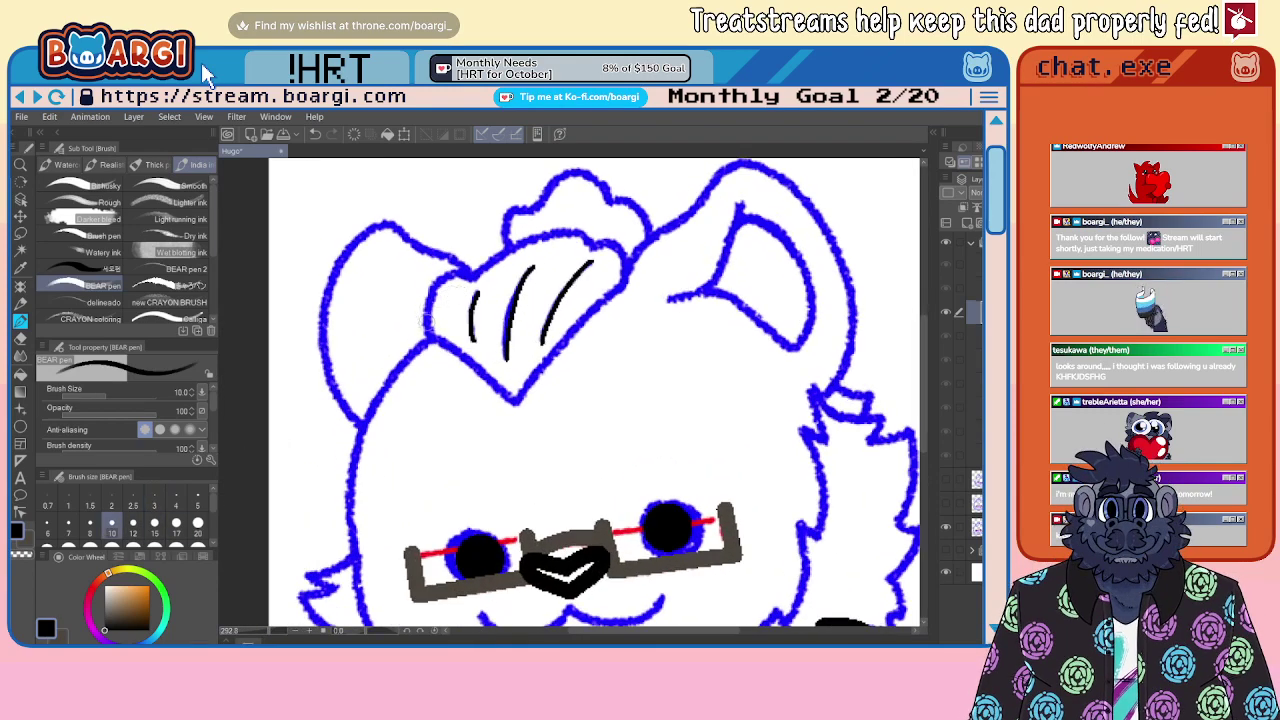
pyautogui.moveTo(616, 306)
pyautogui.mouseDown()
pyautogui.moveTo(628, 258)
pyautogui.moveTo(713, 174)
pyautogui.moveTo(744, 164)
pyautogui.mouseUp()
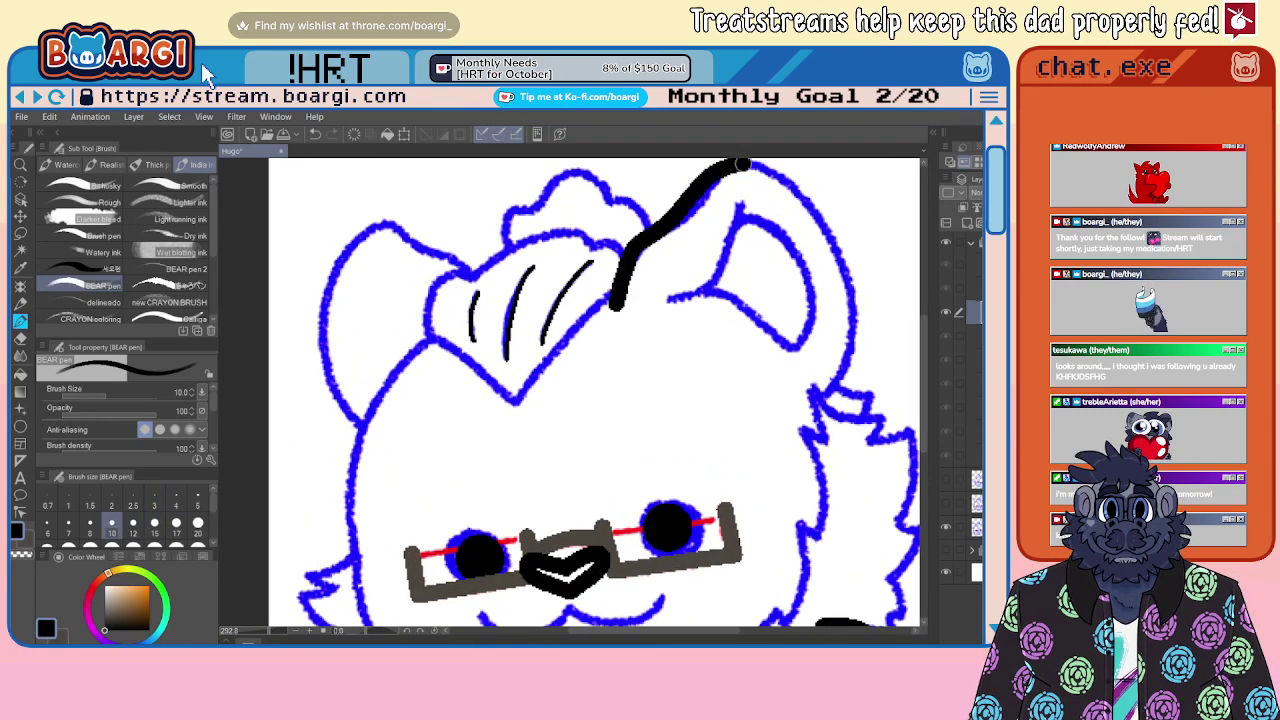
pyautogui.scroll(-4, 744, 164)
pyautogui.scroll(3, 513, 517)
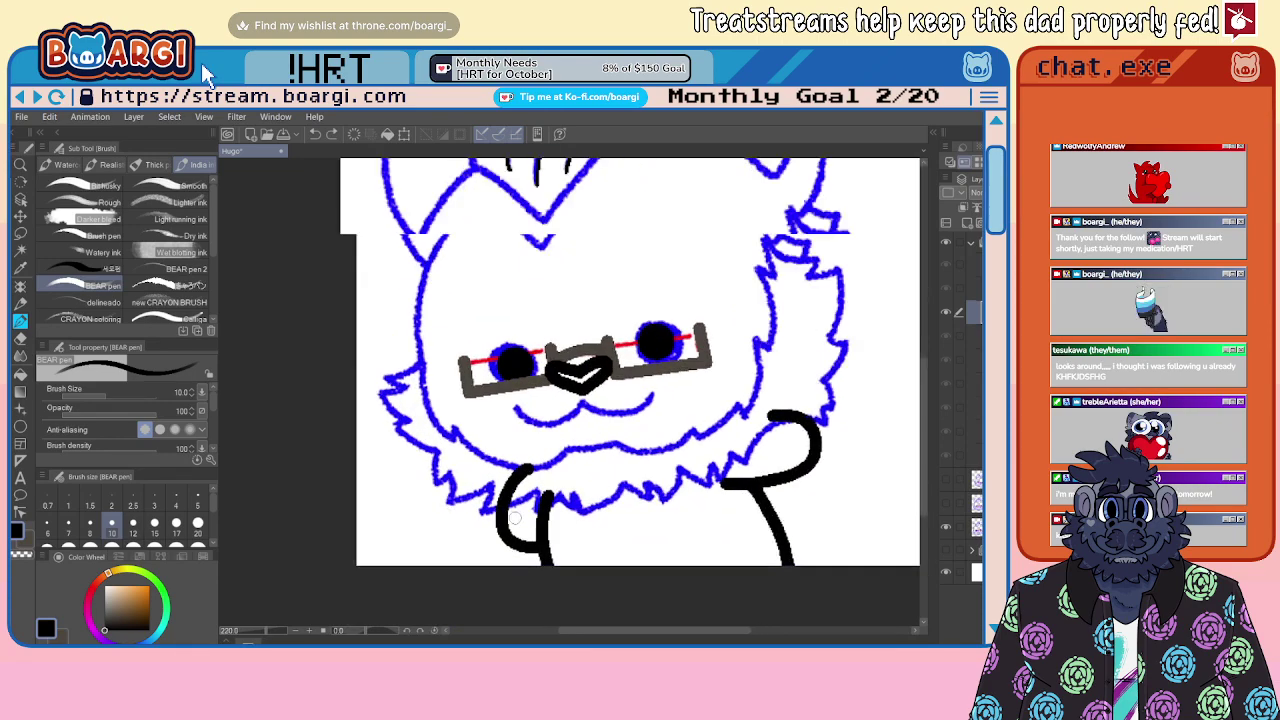
# Step: Erase the left arm and adjoining body line where they overlap the fur ruff, using the Snap eraser at size 20
pyautogui.press('e')
pyautogui.scroll(3, 513, 517)
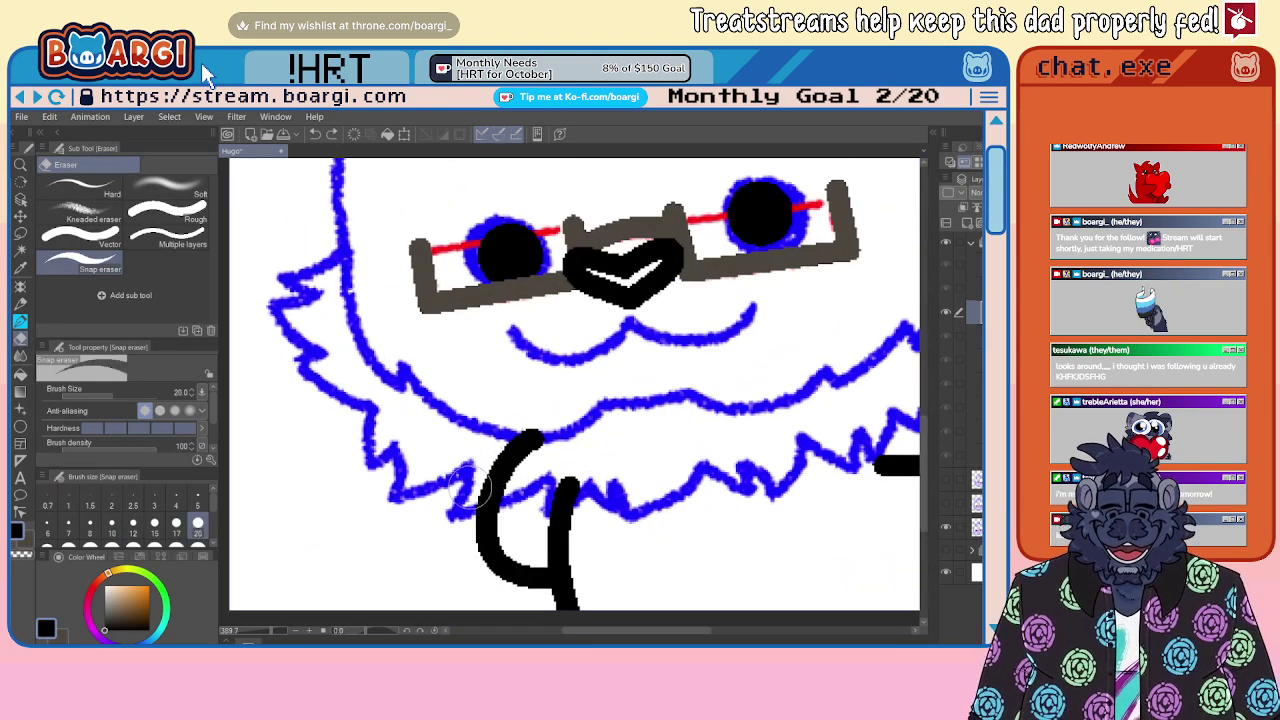
pyautogui.moveTo(478, 492)
pyautogui.mouseDown()
pyautogui.moveTo(547, 429)
pyautogui.moveTo(481, 476)
pyautogui.moveTo(563, 470)
pyautogui.mouseUp()
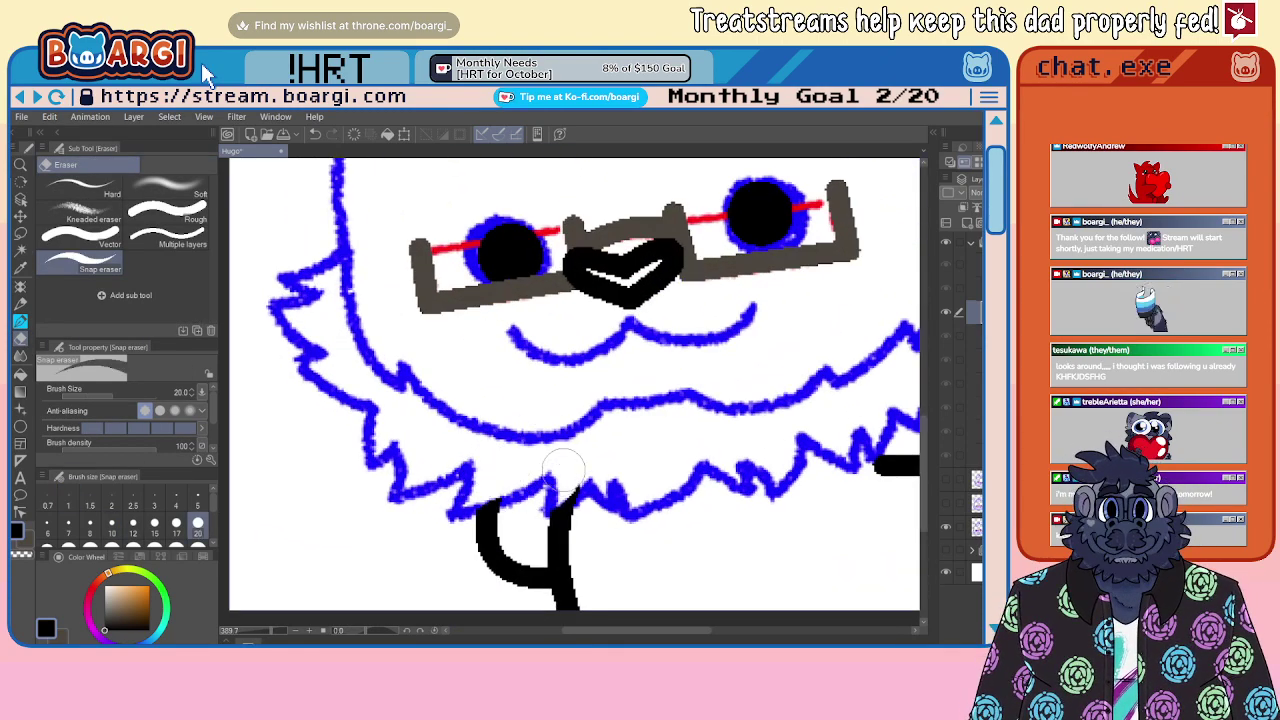
pyautogui.scroll(-4, 565, 465)
# Step: Erase the upper end of the raised right arm where it overlaps the fur ruff, undoing and retrying the strokes
pyautogui.scroll(4, 775, 330)
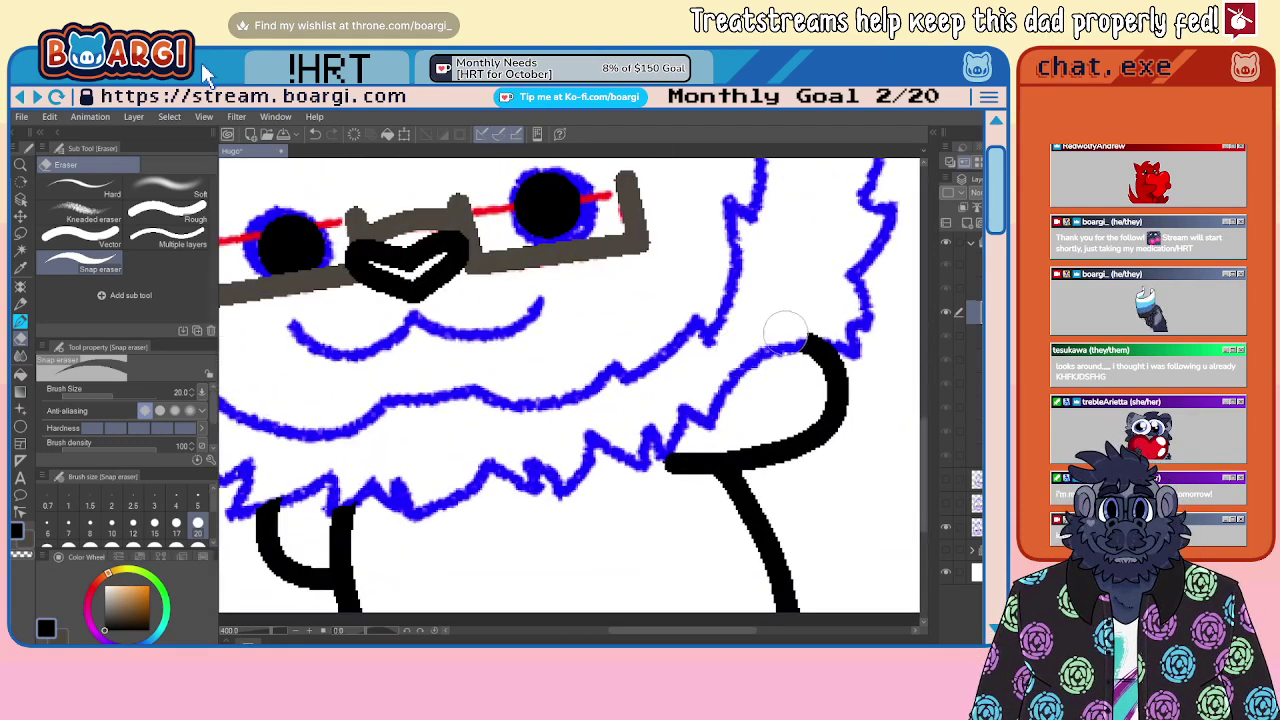
pyautogui.hotkey('ctrl', 'z')
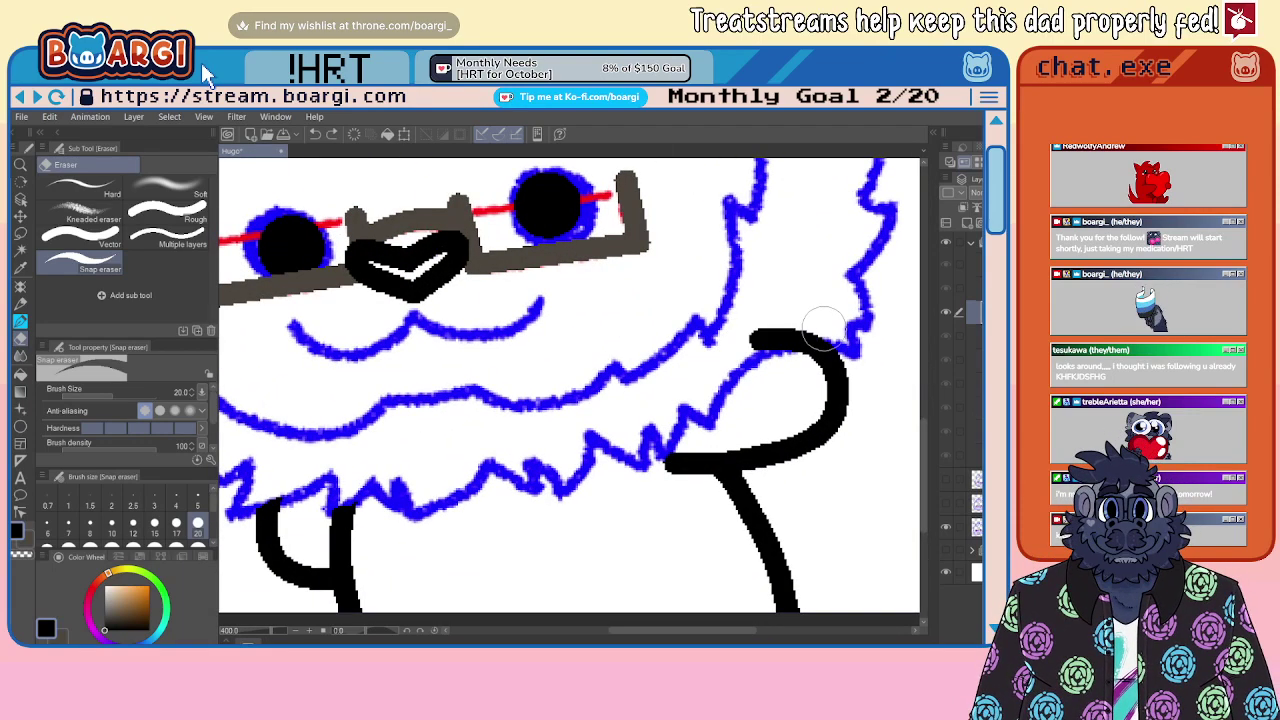
pyautogui.moveTo(824, 329); pyautogui.dragTo(743, 338)
pyautogui.hotkey('ctrl', 'z')
pyautogui.moveTo(824, 330)
pyautogui.mouseDown()
pyautogui.moveTo(777, 326)
pyautogui.moveTo(826, 322)
pyautogui.mouseUp()
pyautogui.hotkey('ctrl', 'z')
pyautogui.scroll(-3, 632, 290)
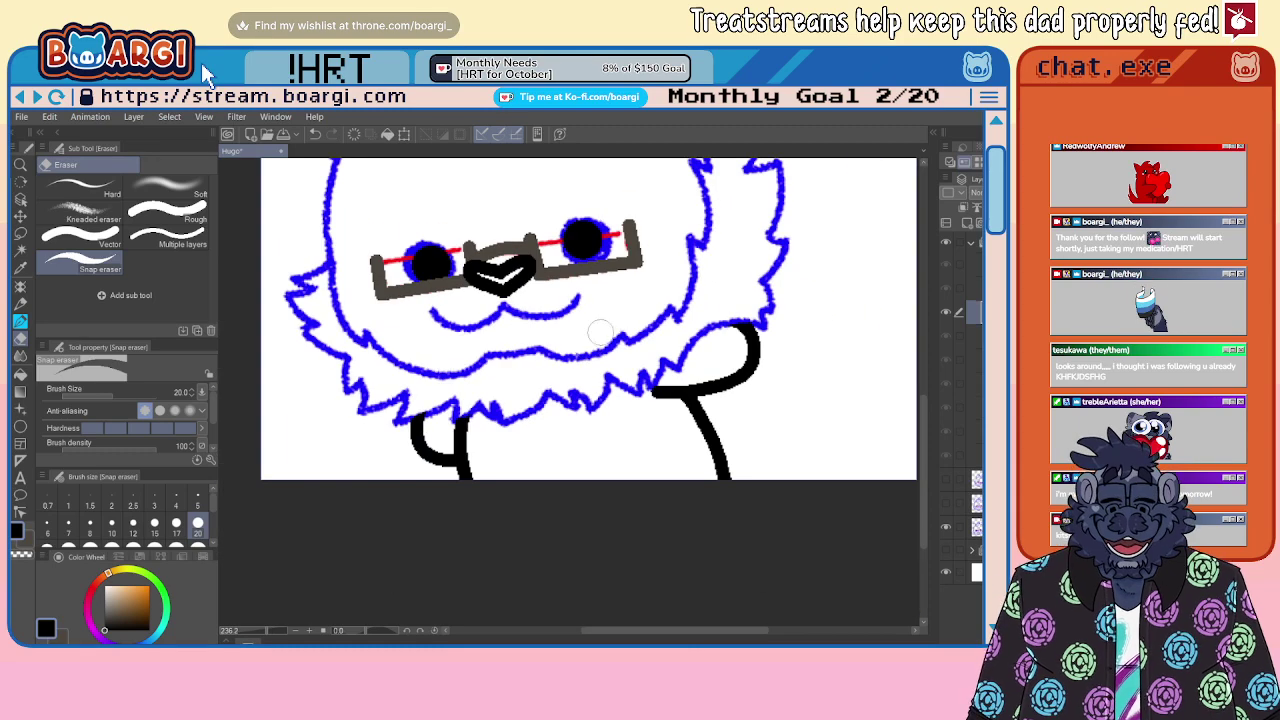
# Step: Ink the head outline from the hair tuft around the chin, plus the right-side fur and ruff behind the raised arm, using the size 10 BEAR pen
pyautogui.scroll(-4, 600, 333)
pyautogui.scroll(3, 543, 349)
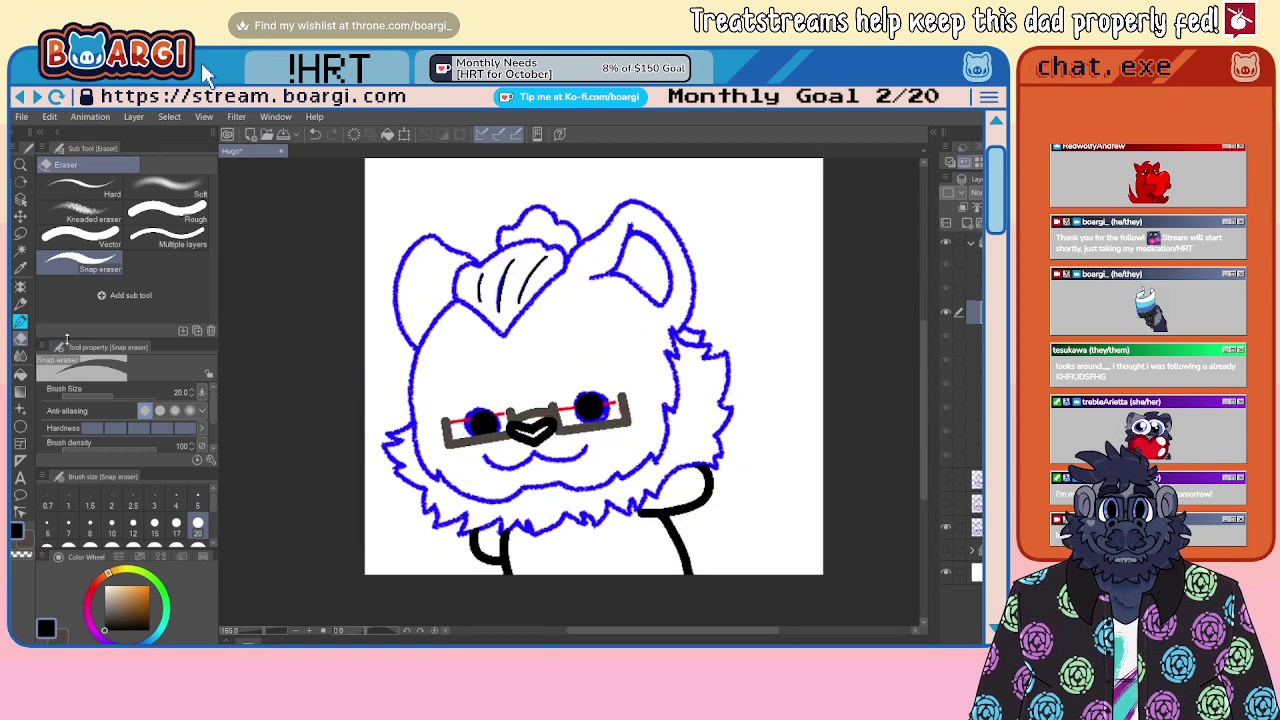
pyautogui.click(20, 321)
pyautogui.scroll(2, 436, 439)
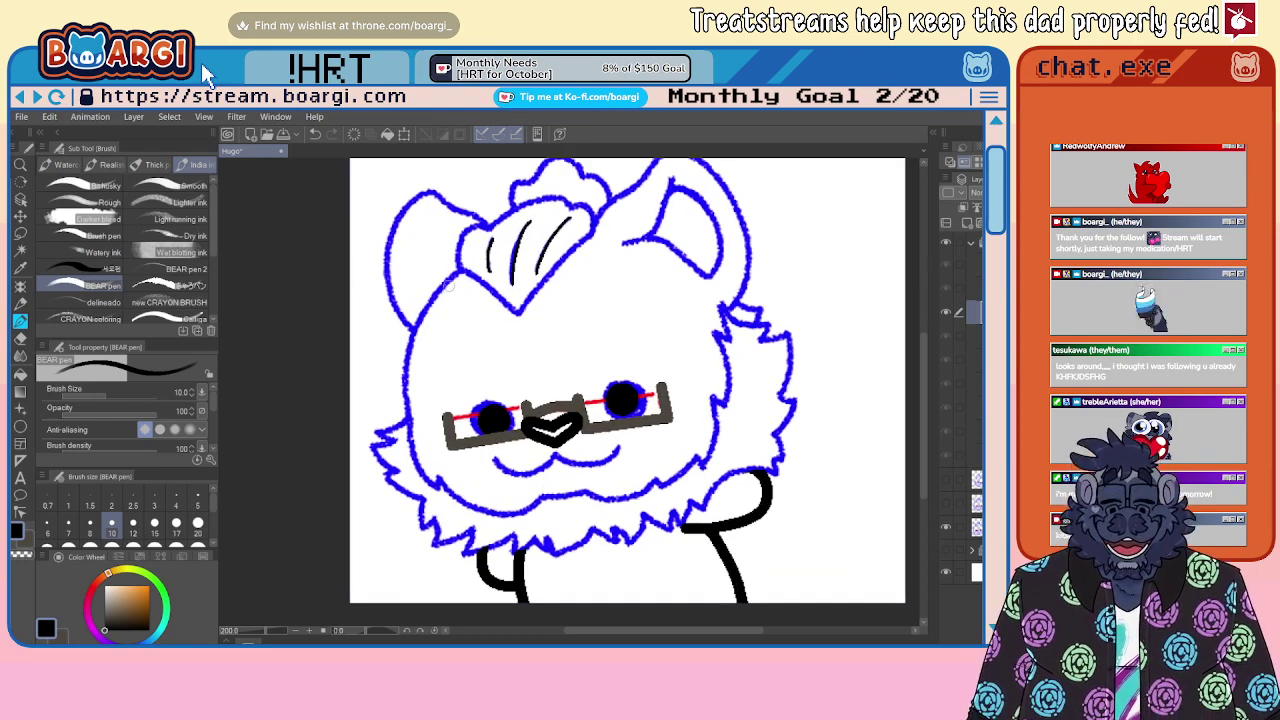
pyautogui.moveTo(462, 272)
pyautogui.mouseDown()
pyautogui.moveTo(414, 325)
pyautogui.moveTo(402, 378)
pyautogui.moveTo(415, 458)
pyautogui.moveTo(435, 487)
pyautogui.moveTo(439, 472)
pyautogui.moveTo(509, 516)
pyautogui.moveTo(574, 490)
pyautogui.moveTo(663, 488)
pyautogui.moveTo(691, 455)
pyautogui.moveTo(703, 467)
pyautogui.moveTo(709, 395)
pyautogui.moveTo(727, 406)
pyautogui.moveTo(711, 330)
pyautogui.moveTo(730, 340)
pyautogui.moveTo(721, 304)
pyautogui.moveTo(775, 323)
pyautogui.moveTo(764, 341)
pyautogui.moveTo(791, 336)
pyautogui.moveTo(780, 399)
pyautogui.moveTo(802, 400)
pyautogui.moveTo(772, 446)
pyautogui.moveTo(778, 476)
pyautogui.mouseUp()
pyautogui.scroll(2, 786, 408)
pyautogui.moveTo(773, 487)
pyautogui.mouseDown()
pyautogui.moveTo(695, 514)
pyautogui.moveTo(661, 555)
pyautogui.moveTo(646, 546)
pyautogui.moveTo(618, 595)
pyautogui.moveTo(637, 555)
pyautogui.mouseUp()
pyautogui.scroll(1, 606, 564)
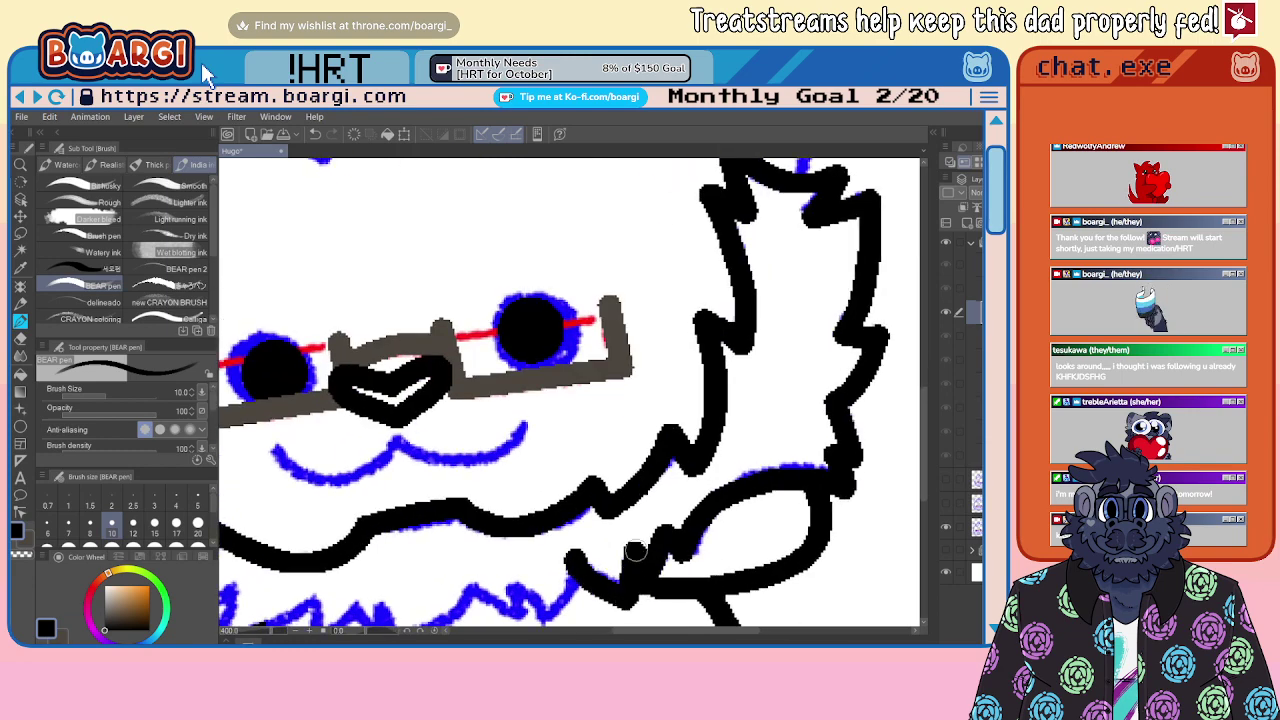
# Step: Ink the jagged fur ruff from the left cheek along below the chin to the right arm, adding extra spikes above the left cheek fur
pyautogui.scroll(-2, 653, 467)
pyautogui.scroll(1, 652, 465)
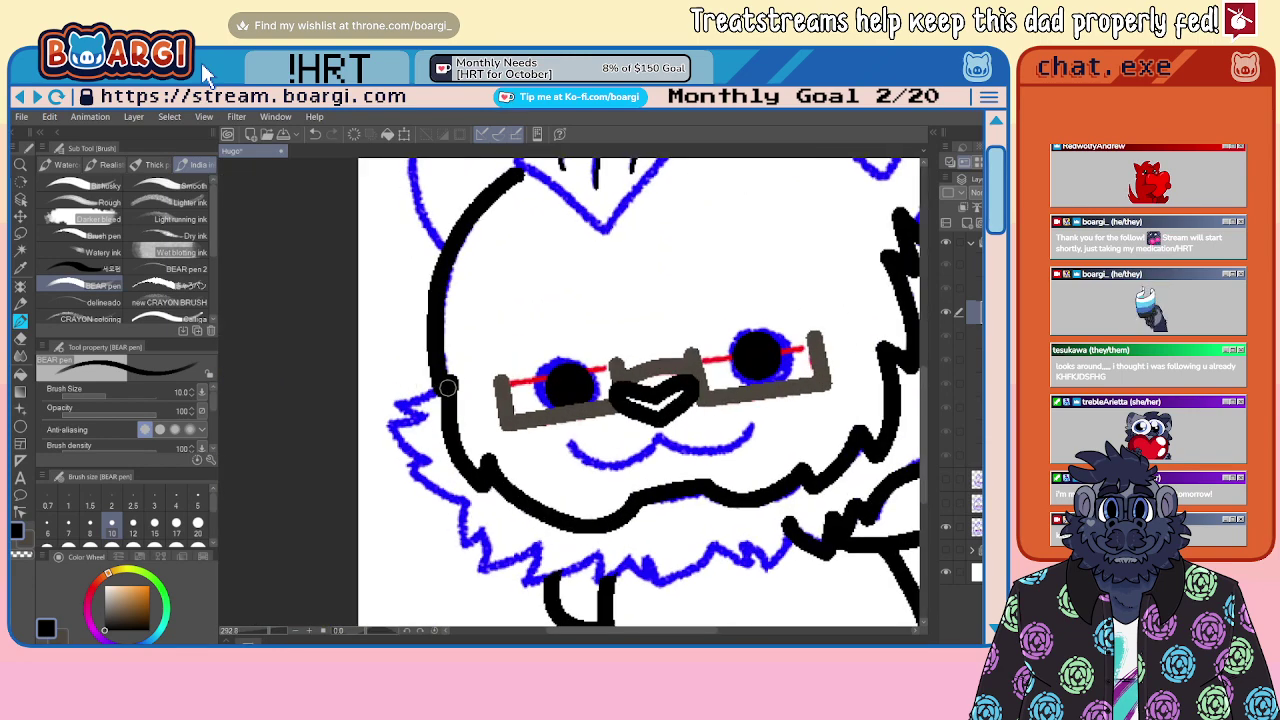
pyautogui.moveTo(448, 387)
pyautogui.mouseDown()
pyautogui.moveTo(408, 386)
pyautogui.moveTo(425, 416)
pyautogui.moveTo(392, 431)
pyautogui.moveTo(430, 462)
pyautogui.moveTo(409, 466)
pyautogui.moveTo(418, 480)
pyautogui.moveTo(464, 503)
pyautogui.moveTo(458, 549)
pyautogui.moveTo(487, 536)
pyautogui.moveTo(479, 568)
pyautogui.moveTo(540, 548)
pyautogui.moveTo(528, 583)
pyautogui.moveTo(600, 554)
pyautogui.moveTo(596, 577)
pyautogui.moveTo(628, 565)
pyautogui.moveTo(654, 570)
pyautogui.moveTo(656, 588)
pyautogui.moveTo(690, 581)
pyautogui.moveTo(720, 546)
pyautogui.moveTo(743, 567)
pyautogui.moveTo(746, 549)
pyautogui.moveTo(764, 558)
pyautogui.moveTo(768, 572)
pyautogui.moveTo(790, 534)
pyautogui.mouseUp()
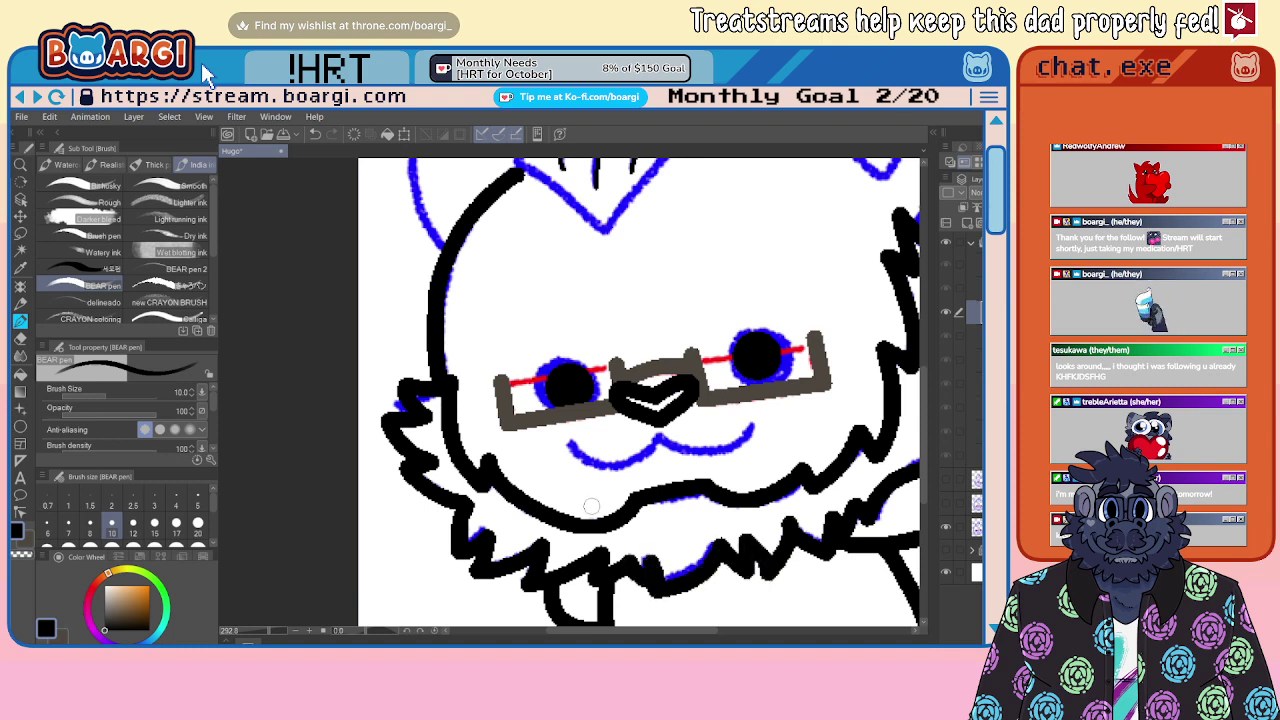
pyautogui.scroll(-4, 592, 506)
pyautogui.scroll(6, 485, 431)
pyautogui.moveTo(462, 400)
pyautogui.mouseDown()
pyautogui.moveTo(427, 379)
pyautogui.moveTo(437, 411)
pyautogui.moveTo(442, 368)
pyautogui.moveTo(454, 430)
pyautogui.mouseUp()
pyautogui.hotkey('ctrl', 'z')
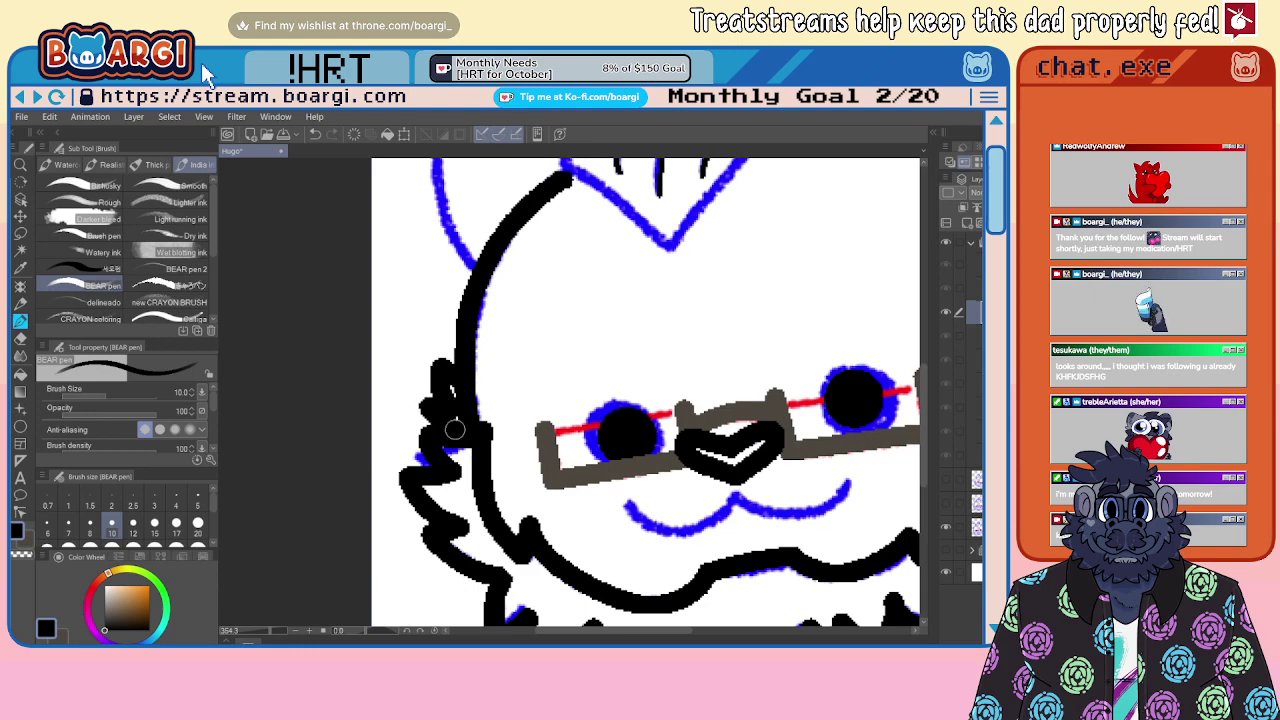
# Step: Ink the outline of the front hair tuft around its three strand lines
pyautogui.scroll(-3, 454, 430)
pyautogui.scroll(4, 549, 298)
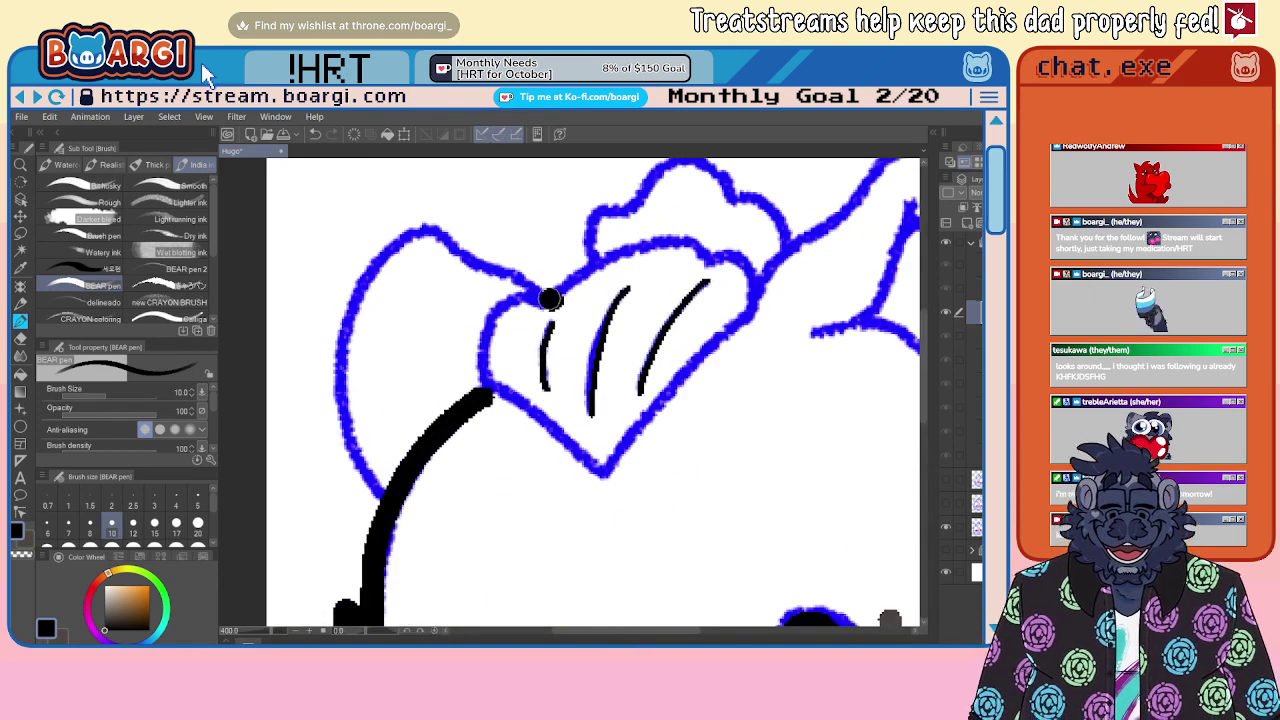
pyautogui.moveTo(549, 298)
pyautogui.mouseDown()
pyautogui.moveTo(464, 347)
pyautogui.moveTo(484, 397)
pyautogui.moveTo(617, 470)
pyautogui.moveTo(724, 339)
pyautogui.moveTo(703, 252)
pyautogui.mouseUp()
pyautogui.moveTo(549, 300)
pyautogui.mouseDown()
pyautogui.moveTo(611, 243)
pyautogui.moveTo(672, 236)
pyautogui.moveTo(701, 255)
pyautogui.mouseUp()
pyautogui.scroll(-3, 570, 345)
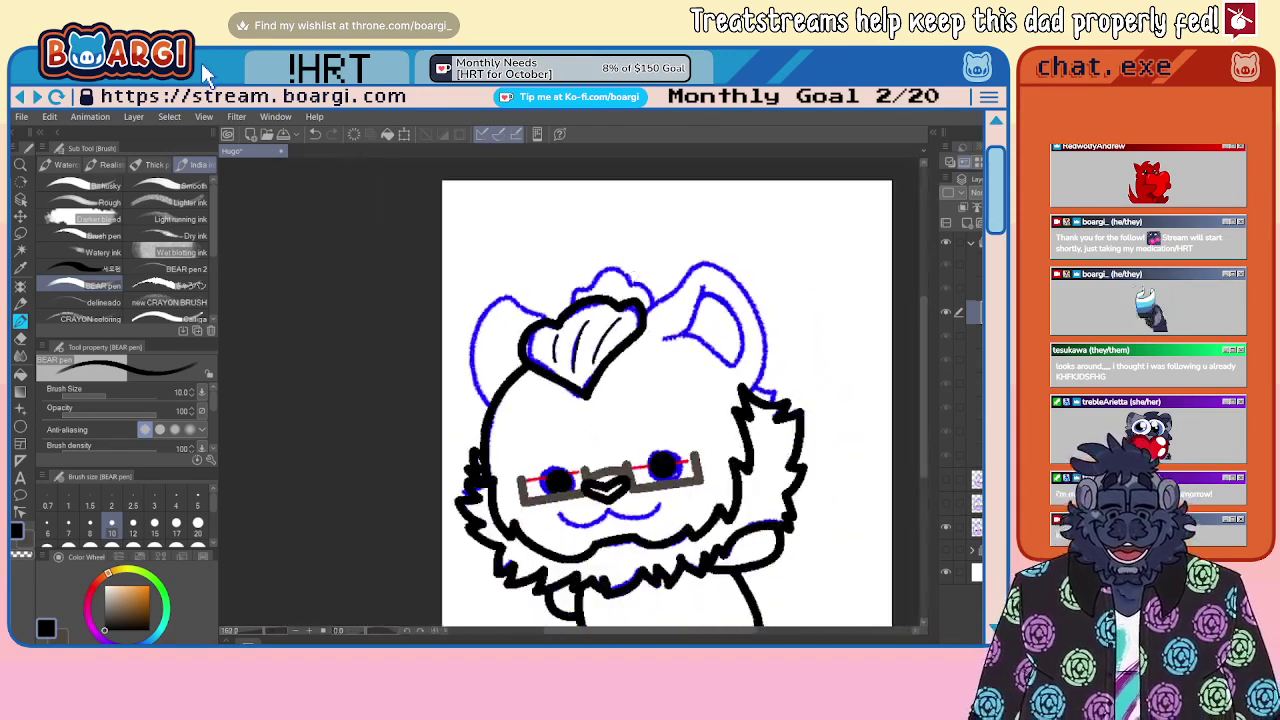
# Step: Ink the rear hair tuft, the outer and inner lines of the right ear, and the fur tips at the ear's base
pyautogui.scroll(3, 657, 288)
pyautogui.moveTo(446, 348)
pyautogui.mouseDown()
pyautogui.moveTo(464, 306)
pyautogui.moveTo(498, 301)
pyautogui.moveTo(523, 265)
pyautogui.moveTo(588, 261)
pyautogui.moveTo(653, 316)
pyautogui.moveTo(629, 376)
pyautogui.moveTo(754, 256)
pyautogui.moveTo(796, 250)
pyautogui.moveTo(859, 290)
pyautogui.moveTo(893, 333)
pyautogui.moveTo(866, 354)
pyautogui.moveTo(872, 467)
pyautogui.moveTo(861, 520)
pyautogui.mouseUp()
pyautogui.scroll(-2, 731, 296)
pyautogui.scroll(2, 782, 328)
pyautogui.scroll(1, 682, 406)
pyautogui.moveTo(622, 391)
pyautogui.mouseDown()
pyautogui.moveTo(693, 353)
pyautogui.moveTo(725, 244)
pyautogui.moveTo(718, 282)
pyautogui.moveTo(774, 285)
pyautogui.moveTo(817, 338)
pyautogui.moveTo(833, 405)
pyautogui.moveTo(818, 465)
pyautogui.moveTo(777, 459)
pyautogui.moveTo(684, 380)
pyautogui.moveTo(612, 393)
pyautogui.mouseUp()
pyautogui.scroll(-2, 563, 361)
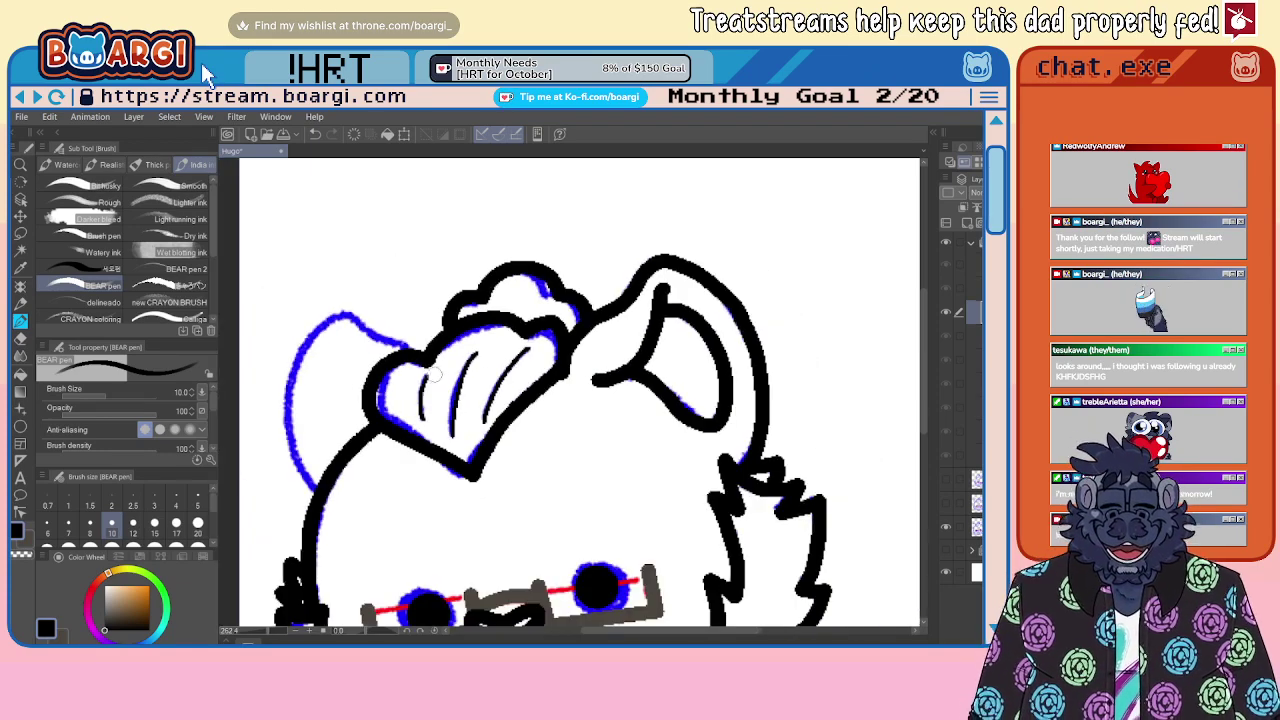
# Step: Ink the left ear's outline from the hair tuft down to the head, undoing and redrawing the first stroke
pyautogui.scroll(2, 360, 368)
pyautogui.scroll(-3, 340, 462)
pyautogui.scroll(2, 363, 457)
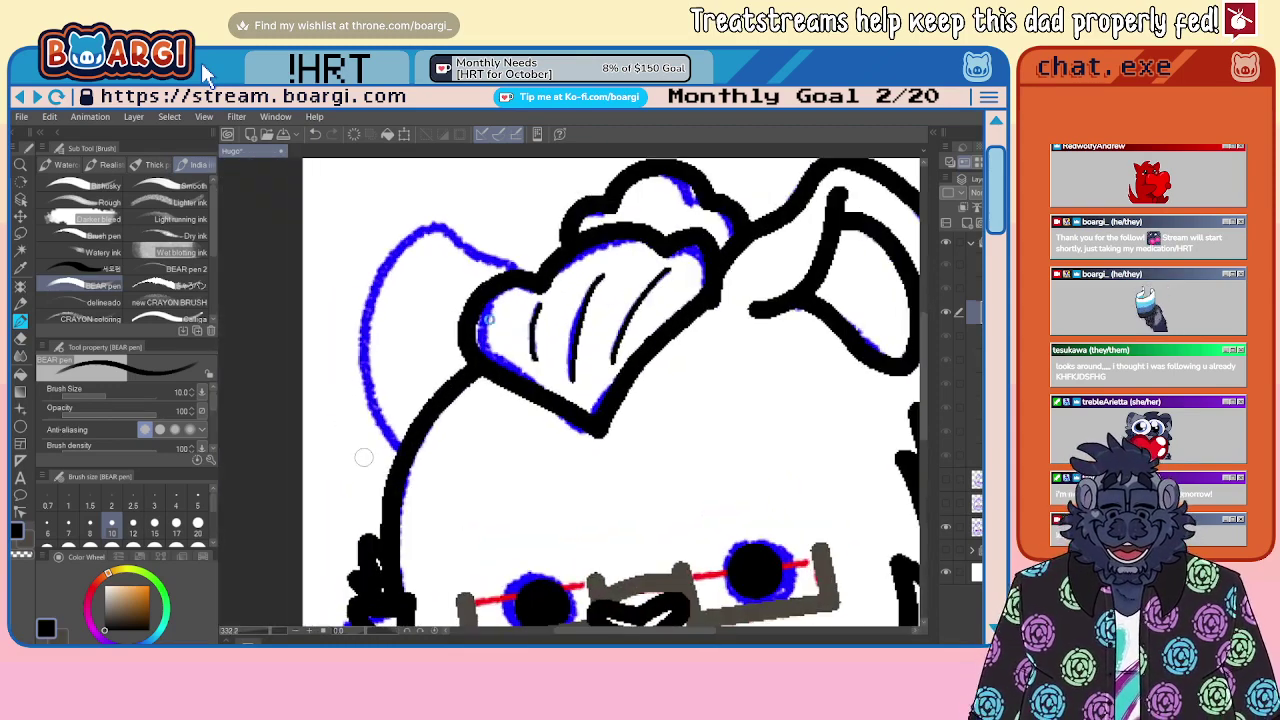
pyautogui.moveTo(540, 285)
pyautogui.mouseDown()
pyautogui.moveTo(417, 235)
pyautogui.moveTo(382, 270)
pyautogui.moveTo(363, 329)
pyautogui.moveTo(380, 442)
pyautogui.mouseUp()
pyautogui.hotkey('ctrl', 'z')
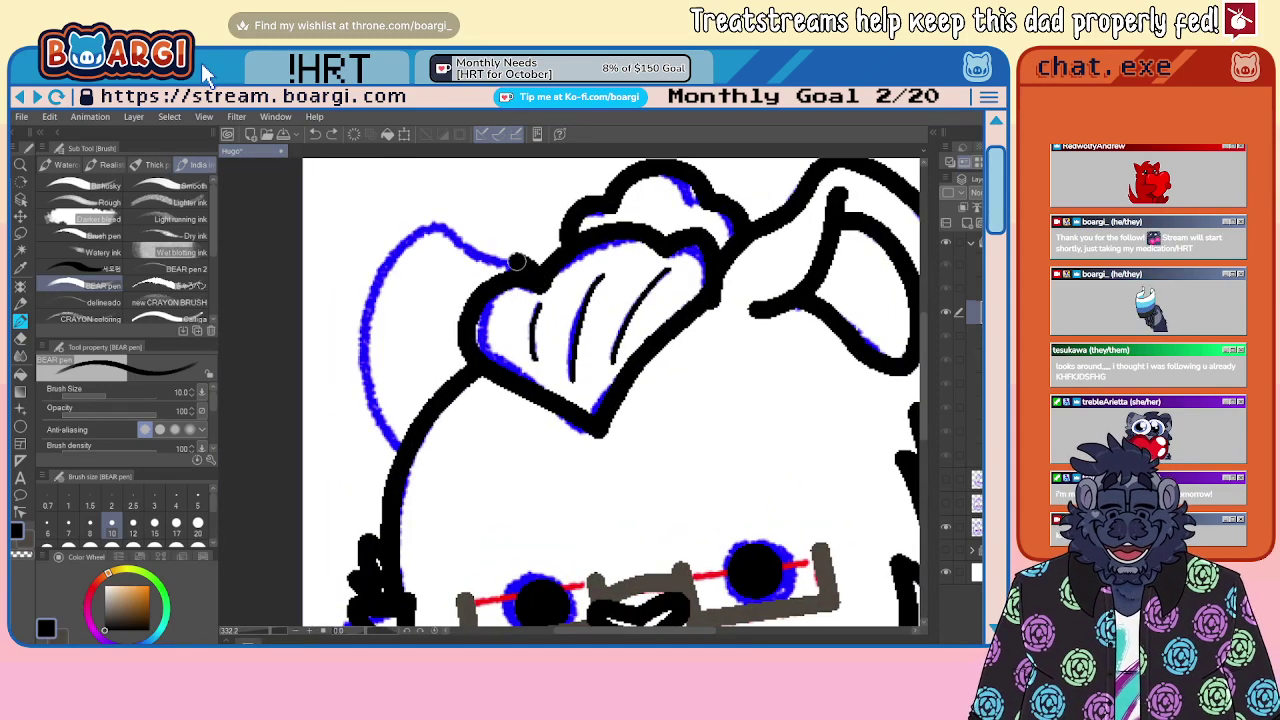
pyautogui.moveTo(510, 265)
pyautogui.mouseDown()
pyautogui.moveTo(375, 428)
pyautogui.moveTo(383, 446)
pyautogui.mouseUp()
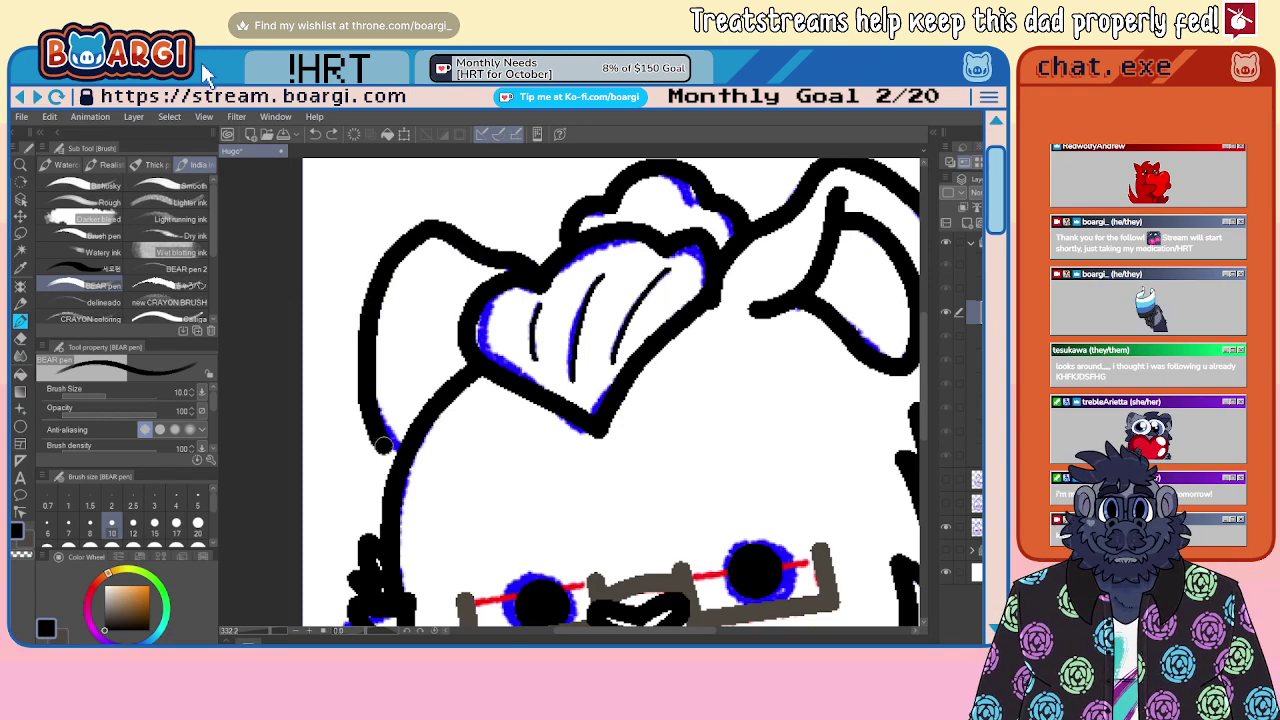
# Step: Ink the wavy smiling mouth below the nose over the blue sketch
pyautogui.scroll(-6, 432, 355)
pyautogui.scroll(7, 545, 510)
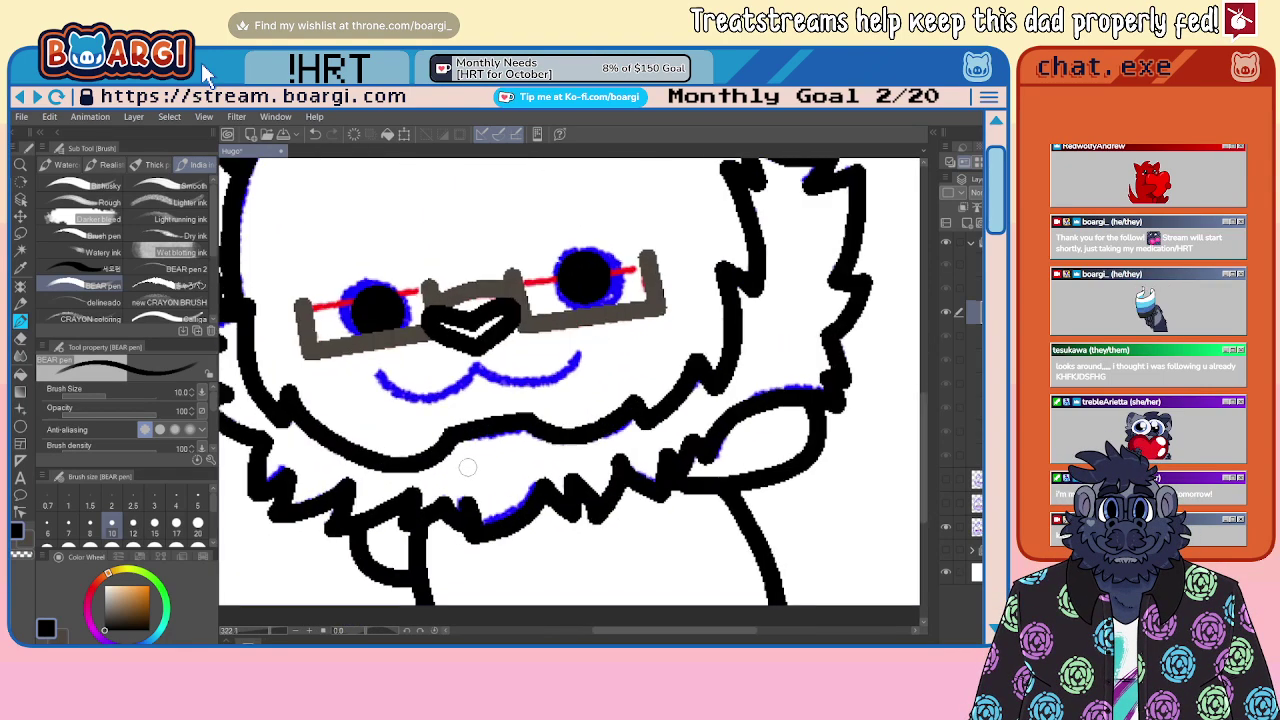
pyautogui.moveTo(358, 364)
pyautogui.mouseDown()
pyautogui.moveTo(404, 386)
pyautogui.moveTo(461, 380)
pyautogui.moveTo(486, 358)
pyautogui.moveTo(612, 336)
pyautogui.mouseUp()
pyautogui.scroll(-5, 600, 350)
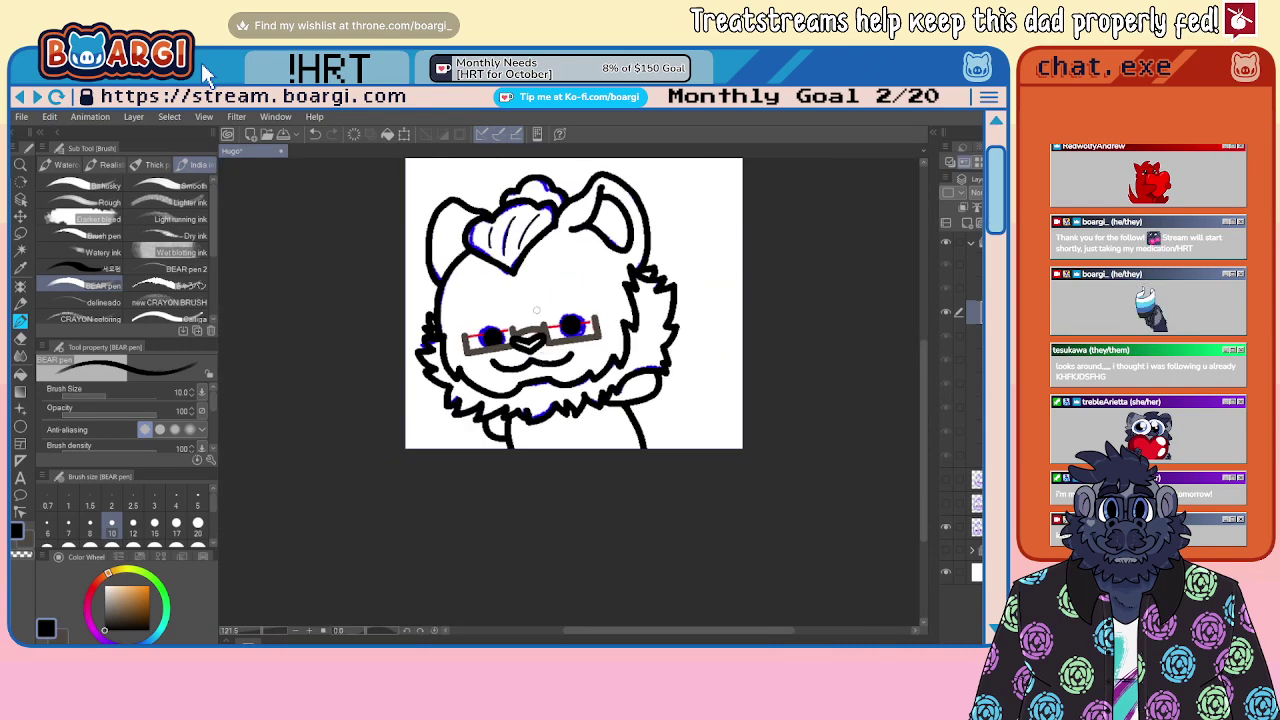
# Step: Taper both ends of the mouth line and trim its underside with the Snap eraser at size 5
pyautogui.scroll(2, 248, 434)
pyautogui.press('e')
pyautogui.scroll(3, 245, 540)
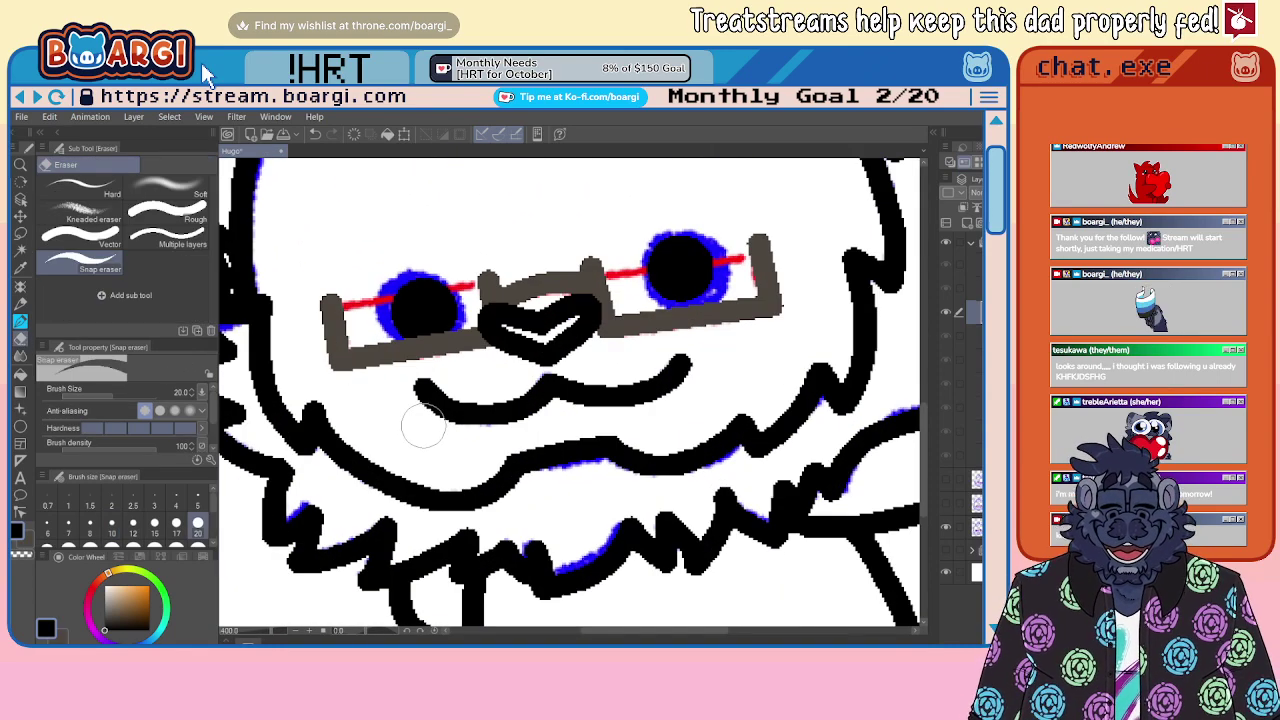
pyautogui.click(197, 497)
pyautogui.scroll(1, 378, 386)
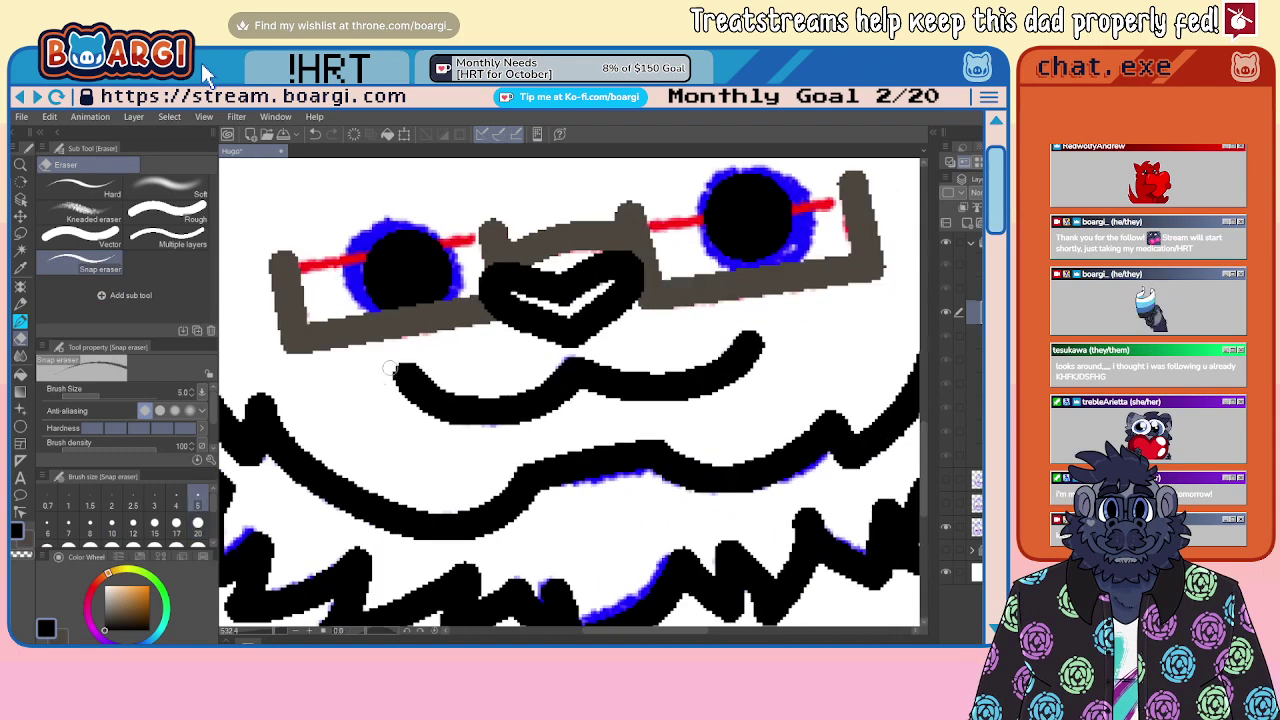
pyautogui.moveTo(388, 368); pyautogui.dragTo(447, 430)
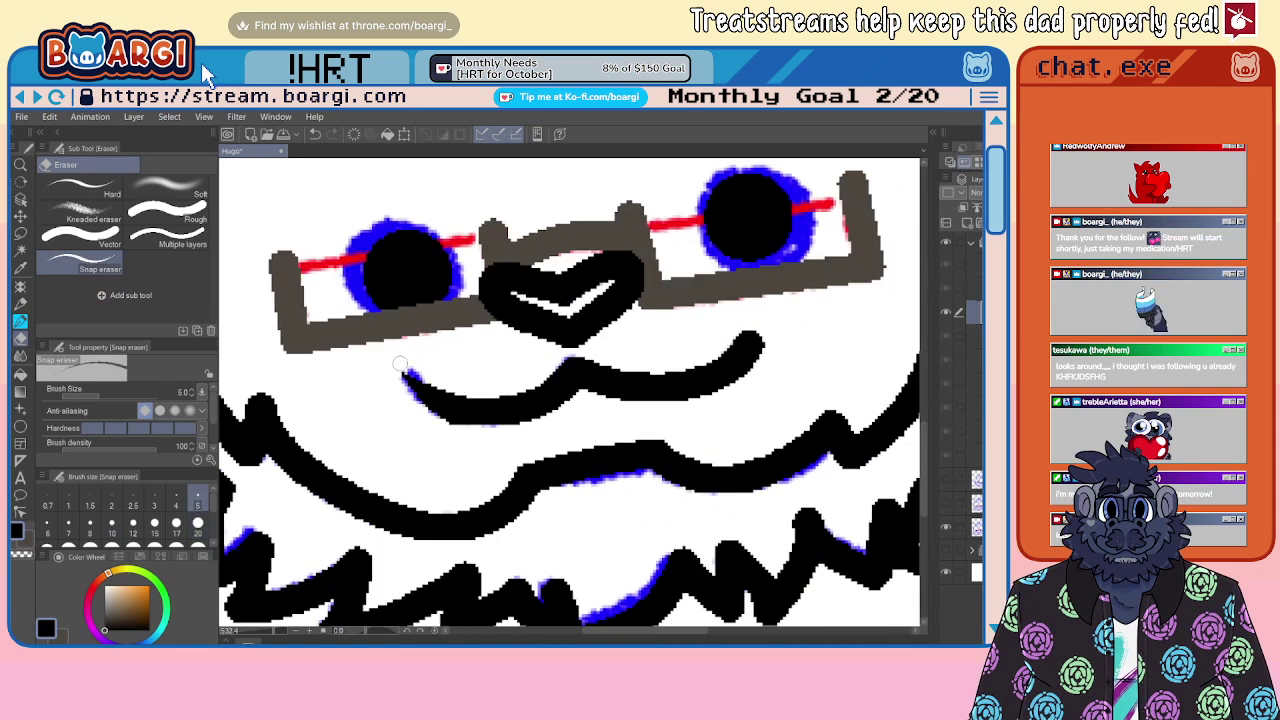
pyautogui.moveTo(576, 369)
pyautogui.mouseDown()
pyautogui.moveTo(408, 404)
pyautogui.moveTo(458, 427)
pyautogui.moveTo(530, 430)
pyautogui.mouseUp()
pyautogui.moveTo(703, 365); pyautogui.dragTo(752, 330)
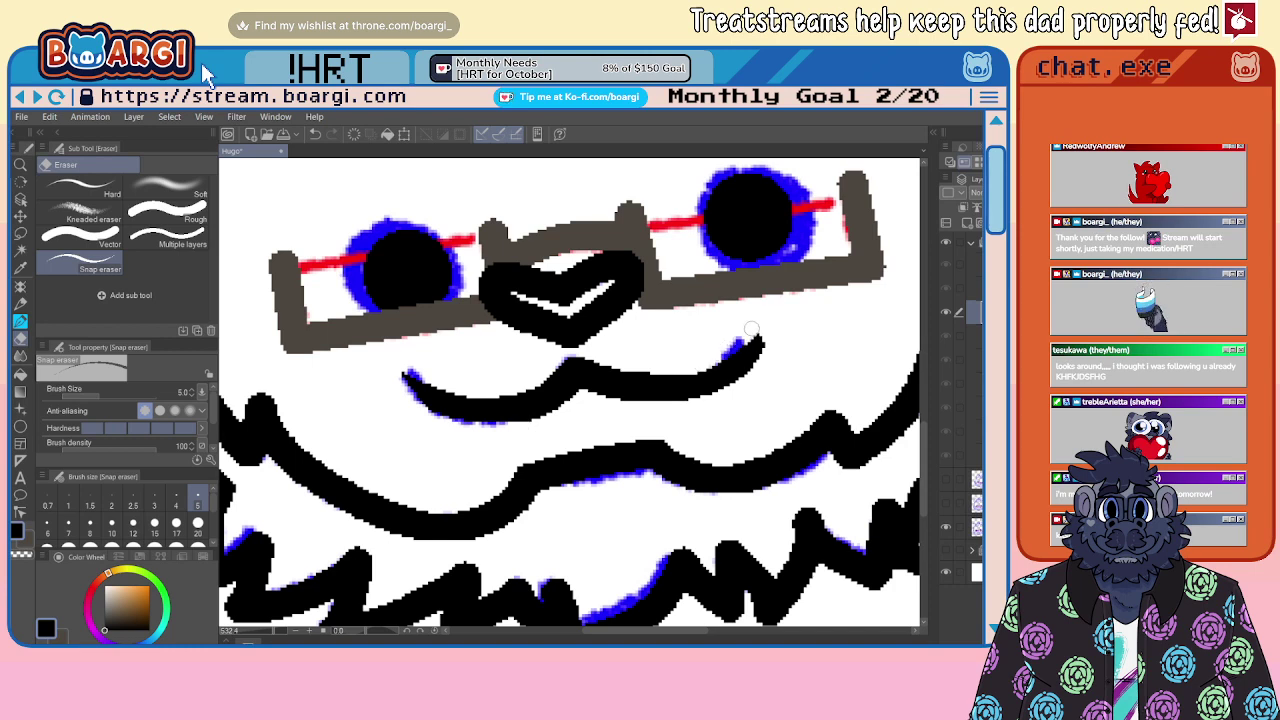
pyautogui.moveTo(713, 393); pyautogui.dragTo(758, 352)
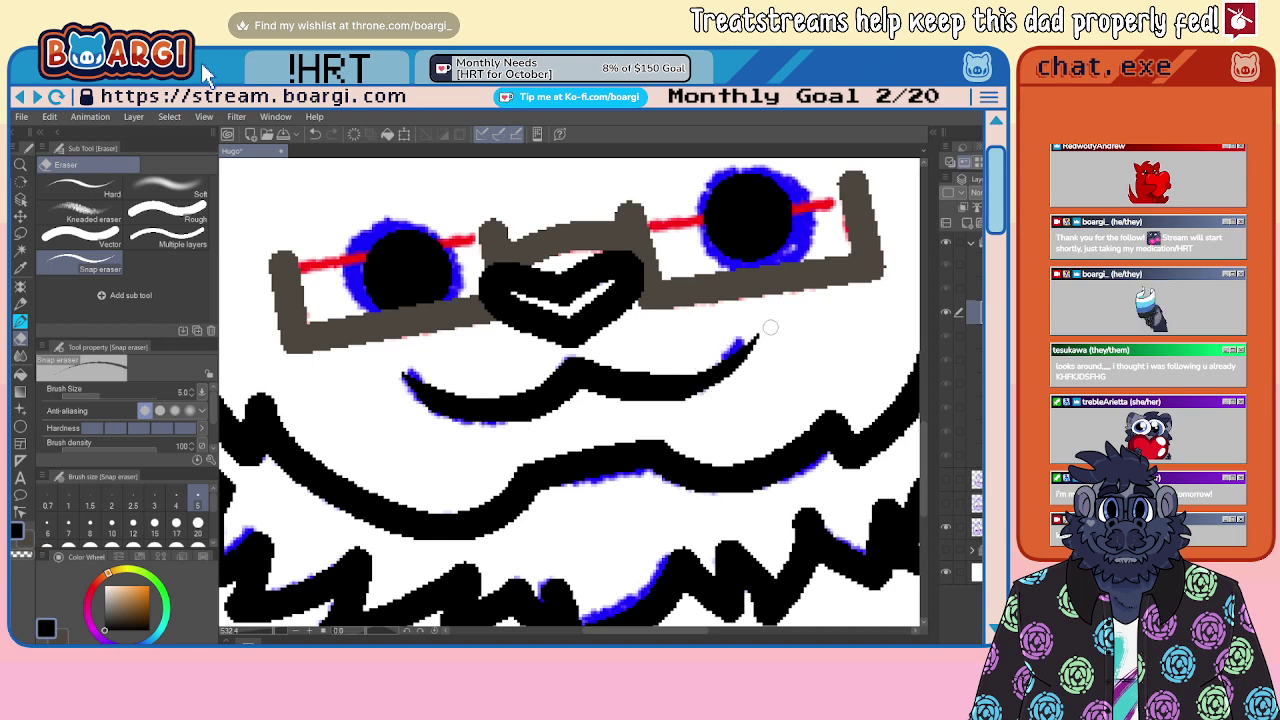
pyautogui.scroll(-5, 499, 411)
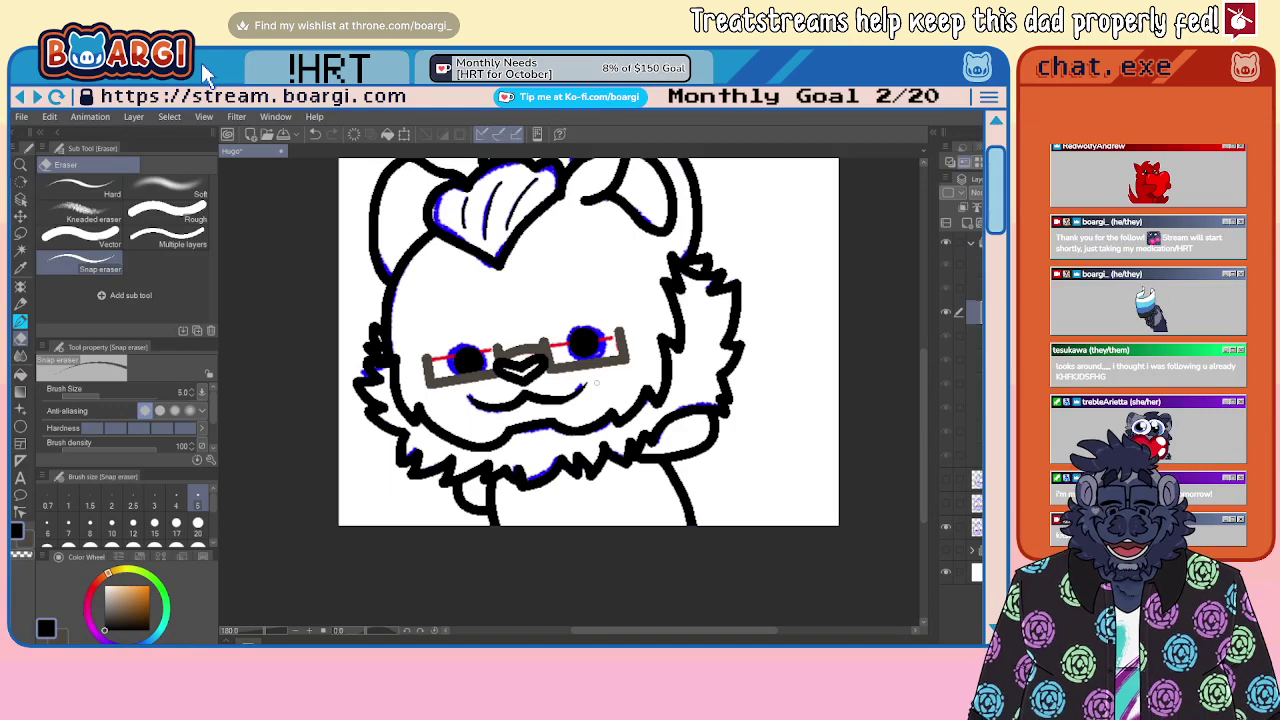
# Step: Delete the blue sketch layer beneath this frame's finished line art
pyautogui.click(977, 527)
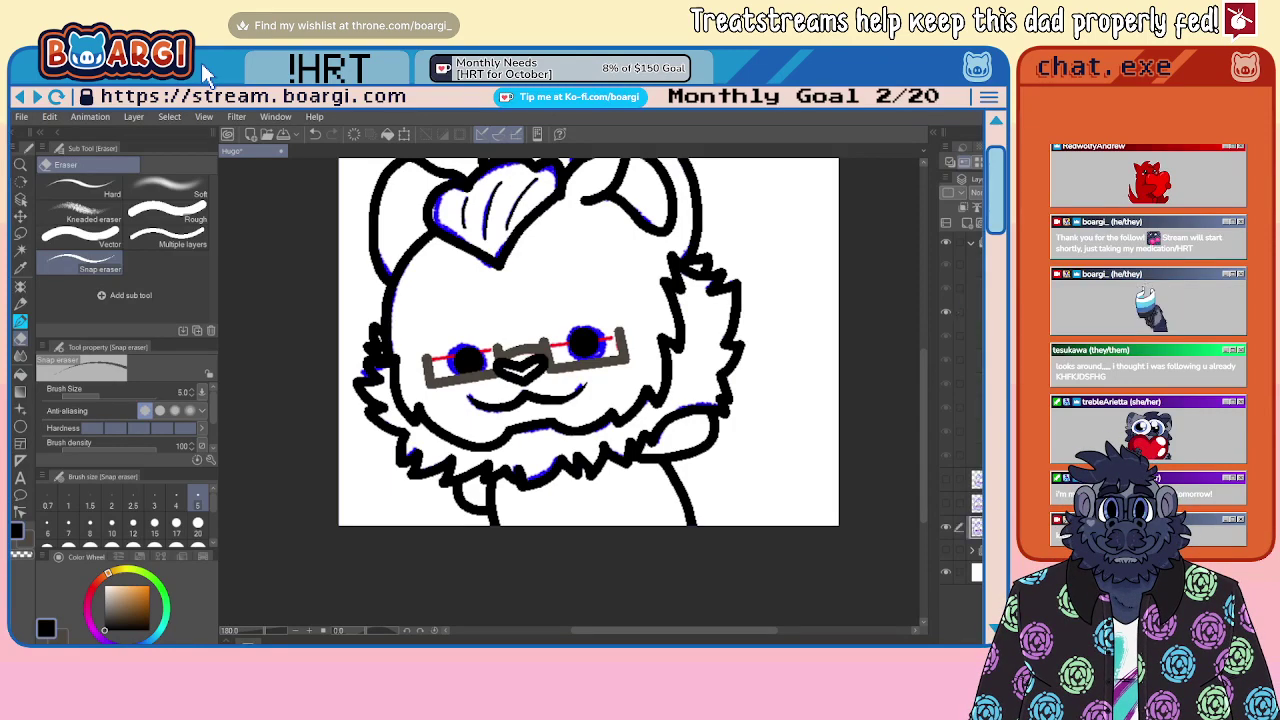
pyautogui.press('Delete')
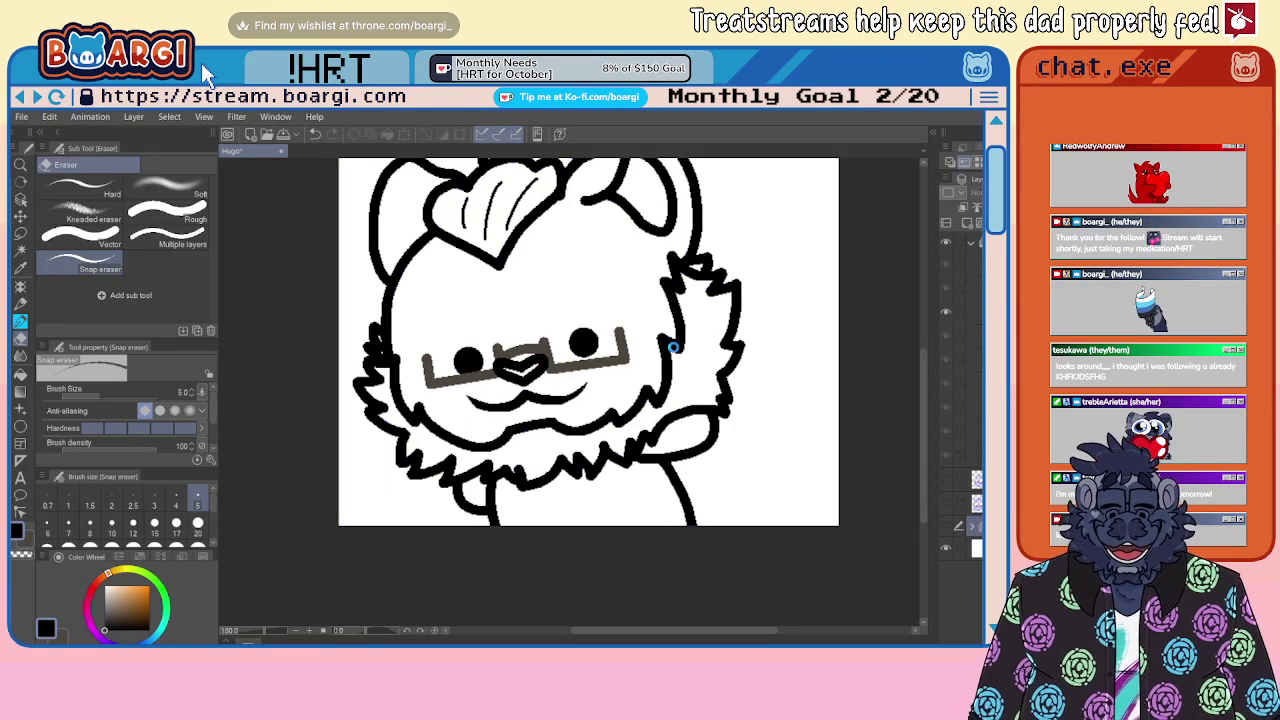
pyautogui.scroll(3, 600, 420)
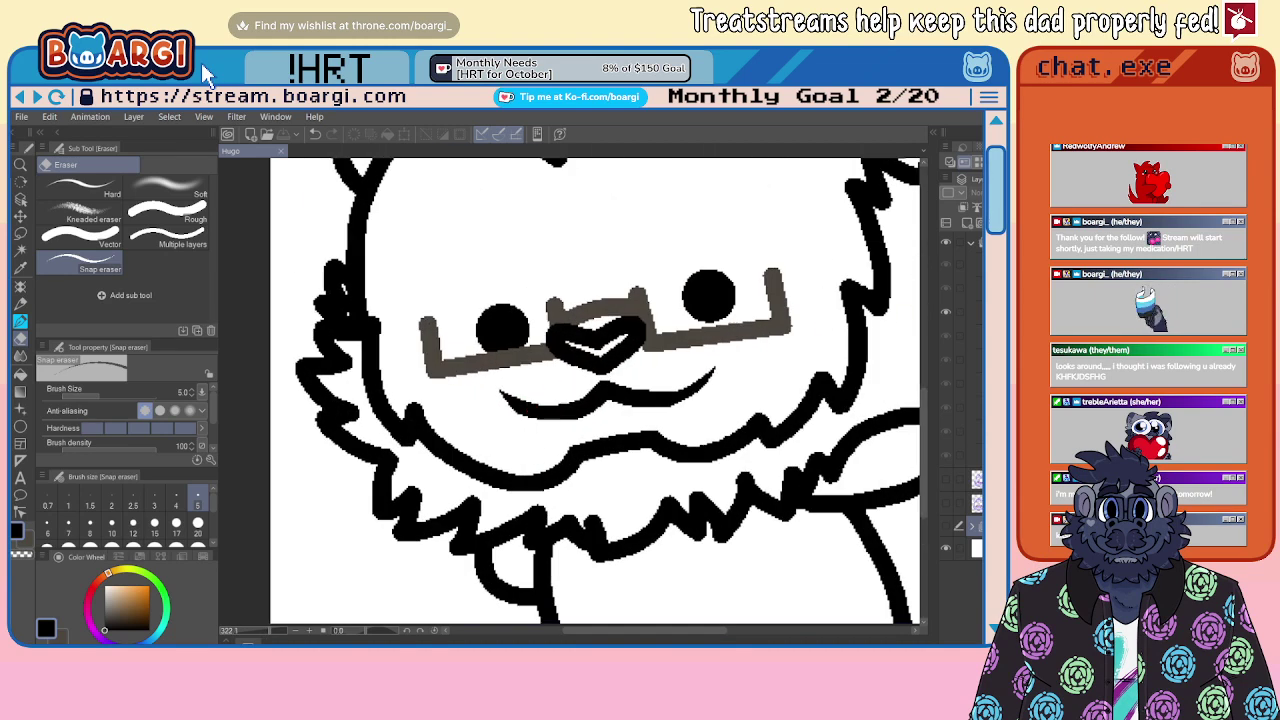
pyautogui.scroll(2, 589, 406)
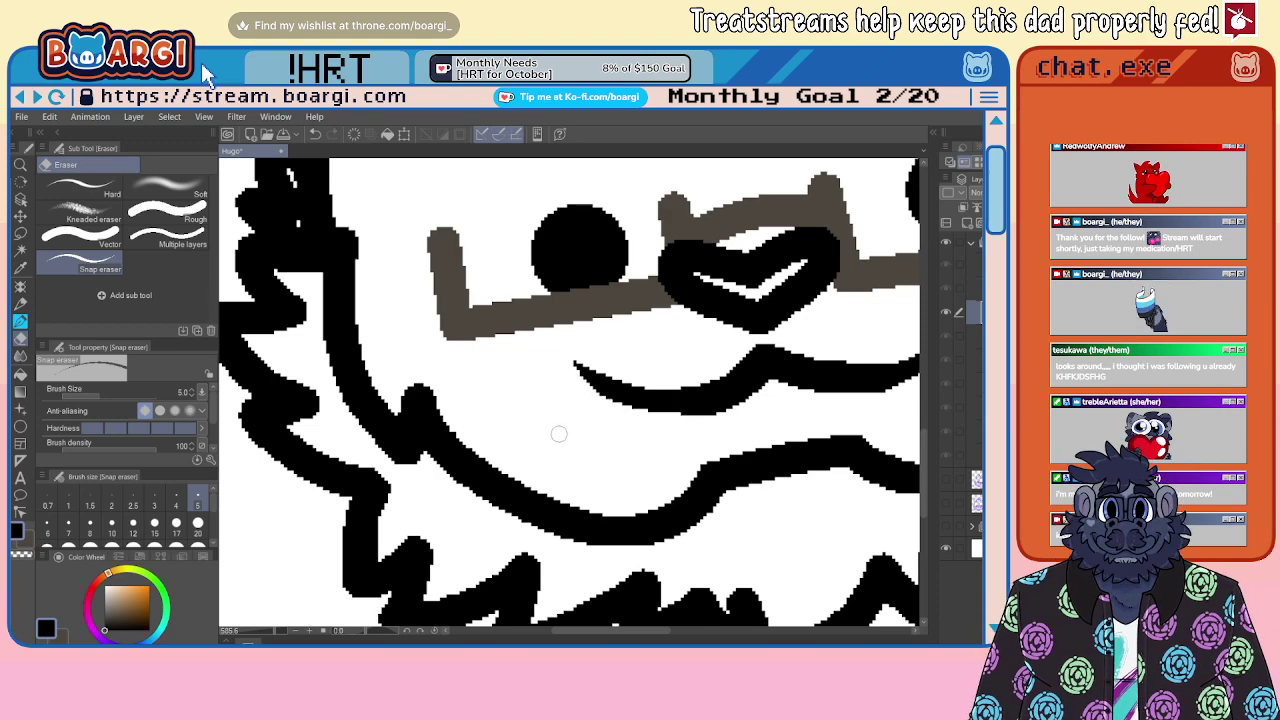
pyautogui.scroll(-4, 557, 431)
pyautogui.scroll(-5, 538, 425)
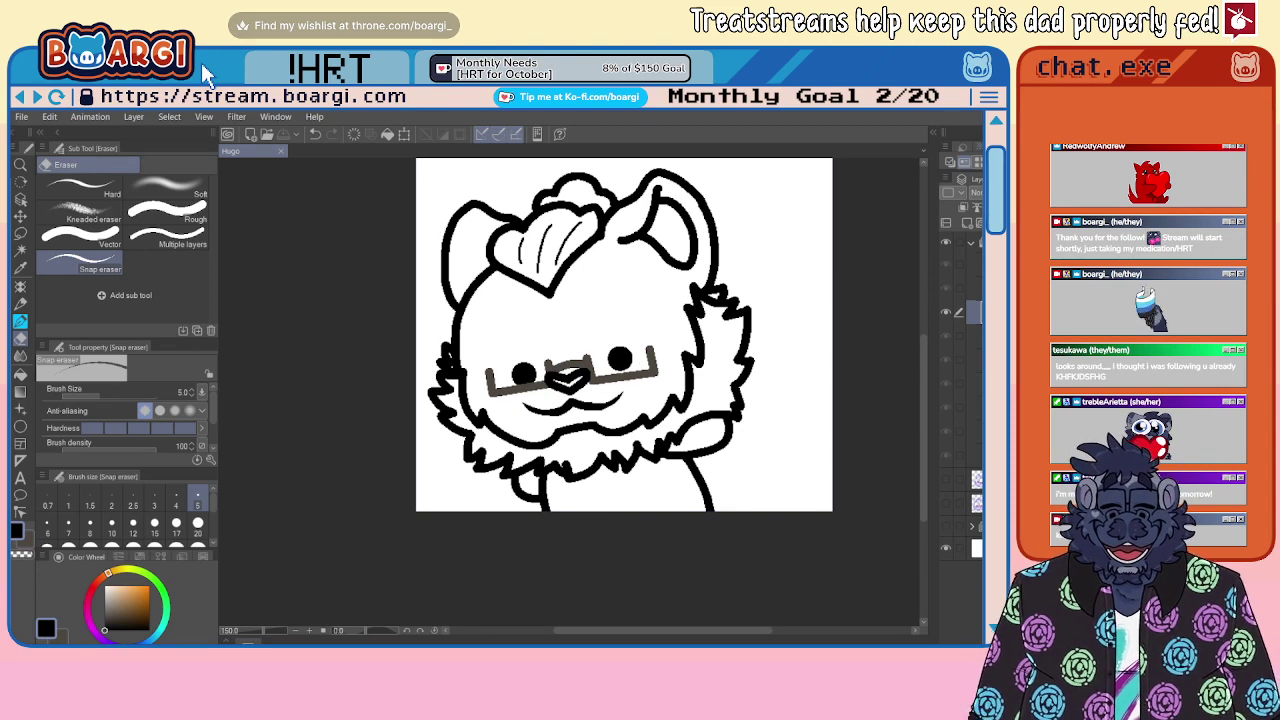
# Step: Select the next frame's line layer, show its blue sketch, and ink both lens frames and the bridge in dark brown with the size 10 BEAR pen
pyautogui.click(975, 288)
pyautogui.click(946, 504)
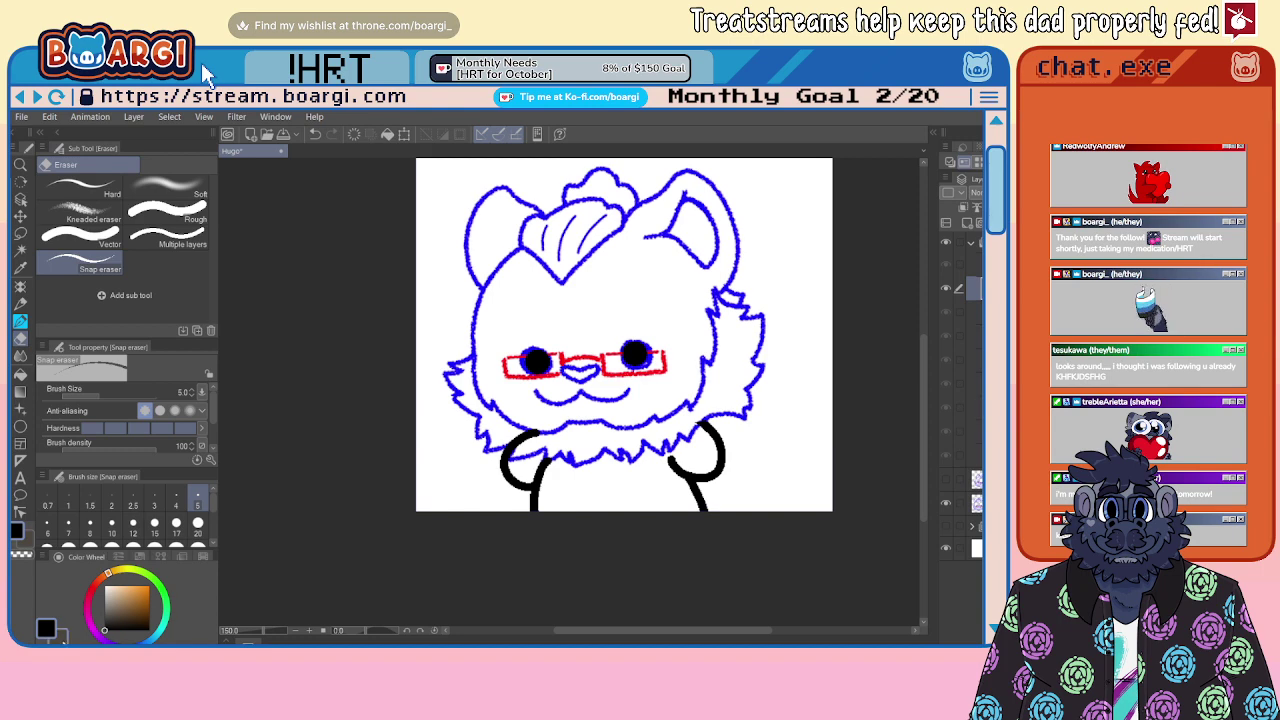
pyautogui.press('b')
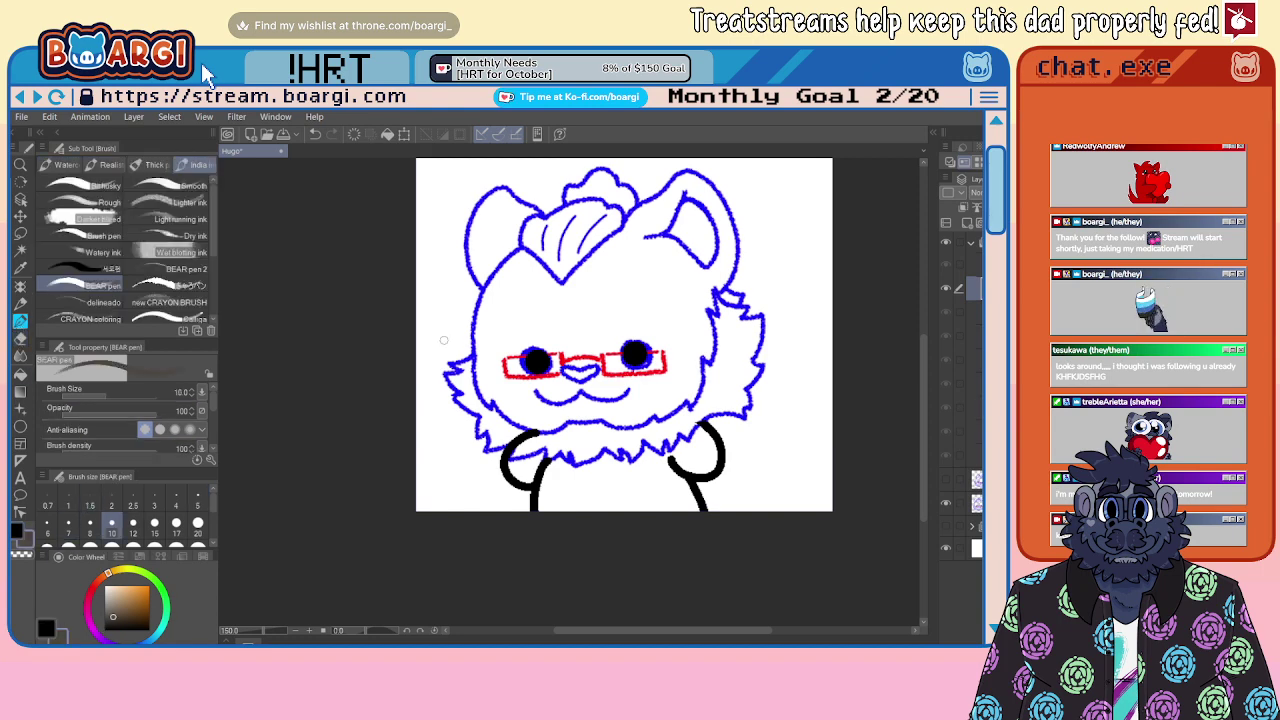
pyautogui.scroll(4, 443, 340)
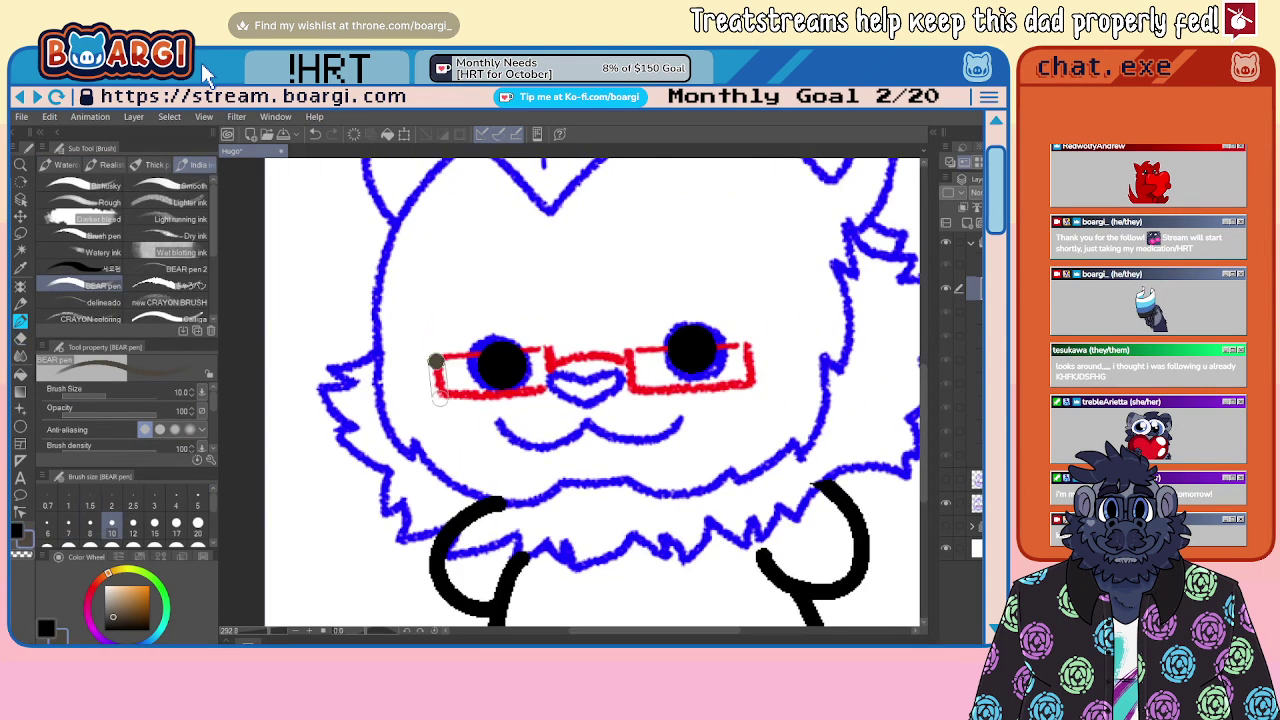
pyautogui.moveTo(435, 361)
pyautogui.mouseDown()
pyautogui.moveTo(439, 397)
pyautogui.moveTo(558, 388)
pyautogui.moveTo(549, 351)
pyautogui.mouseUp()
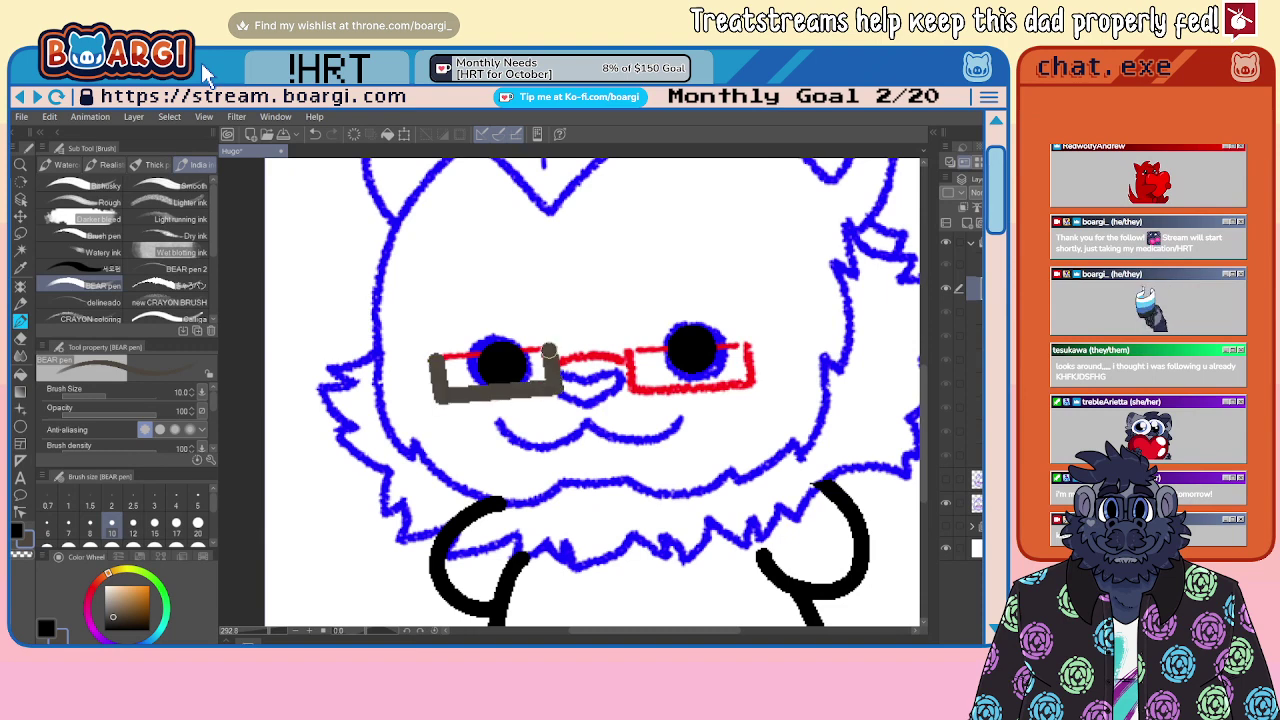
pyautogui.moveTo(627, 352)
pyautogui.mouseDown()
pyautogui.moveTo(700, 392)
pyautogui.moveTo(758, 386)
pyautogui.moveTo(748, 338)
pyautogui.mouseUp()
pyautogui.scroll(1, 563, 353)
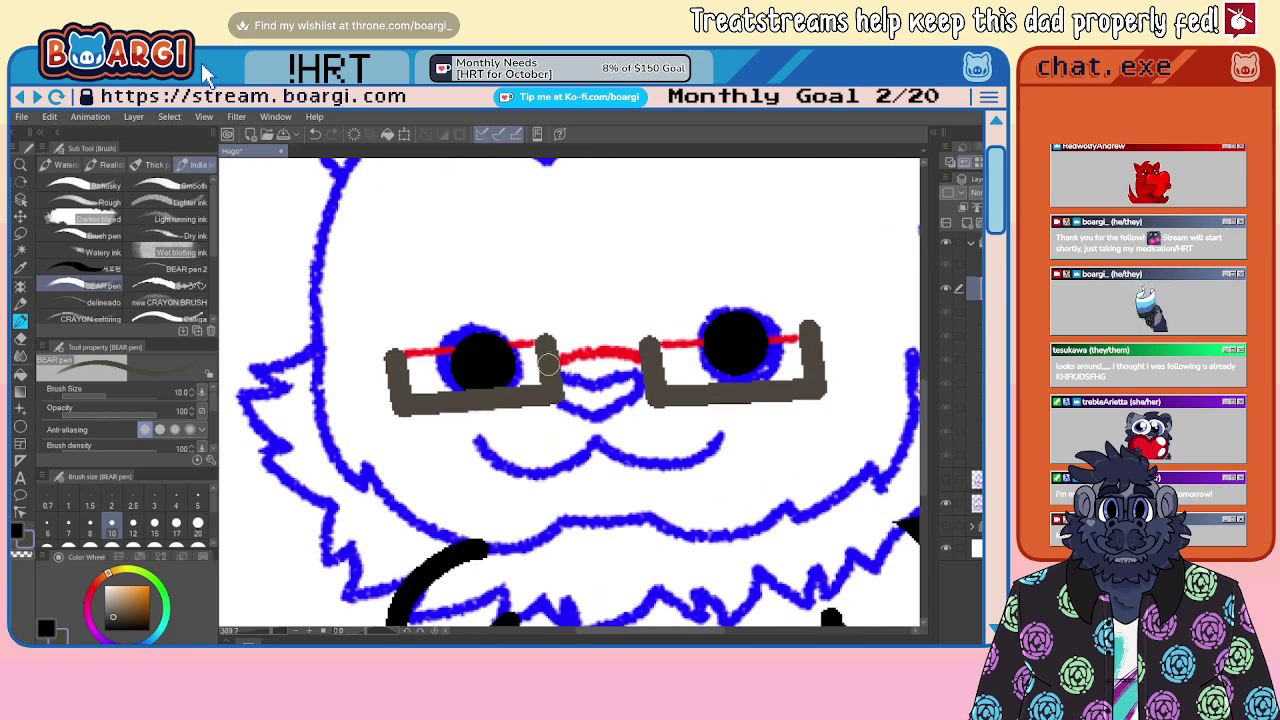
pyautogui.moveTo(540, 348); pyautogui.dragTo(646, 361)
pyautogui.scroll(-4, 646, 361)
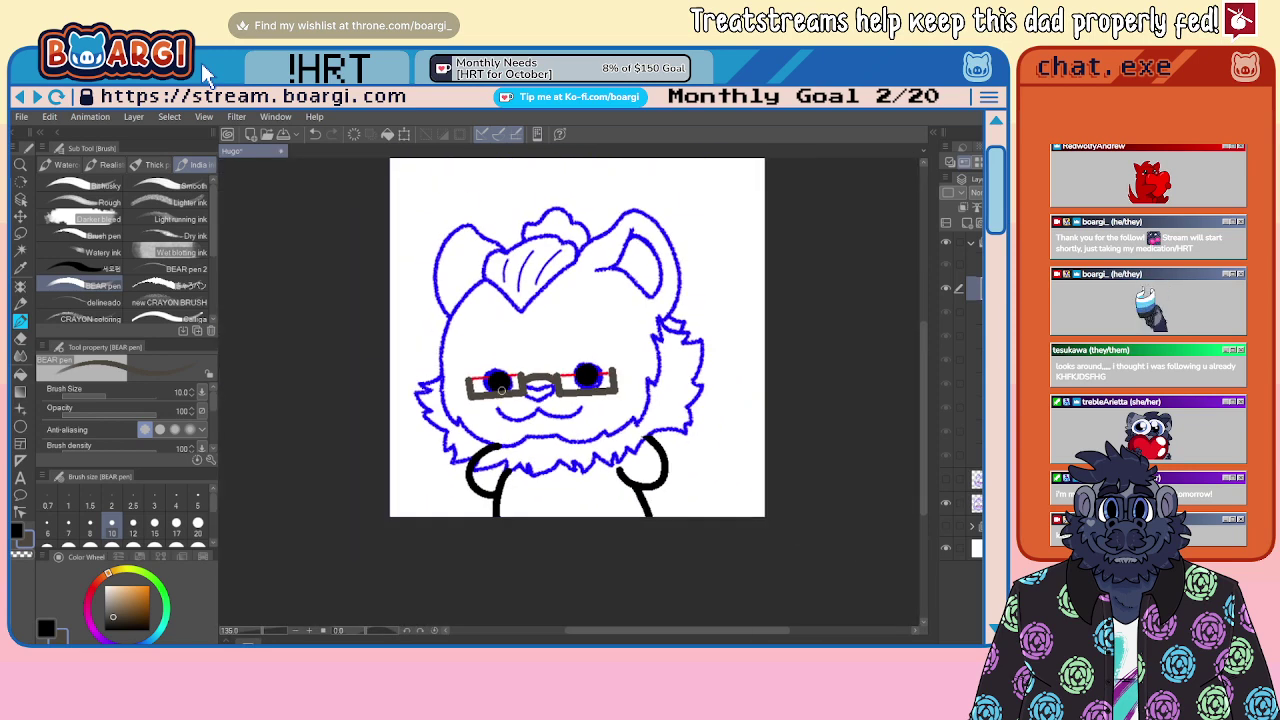
# Step: Show the grey base animation, hide the blue sketch and current line layer, and display and select an already inked frame's layer for comparison
pyautogui.click(946, 527)
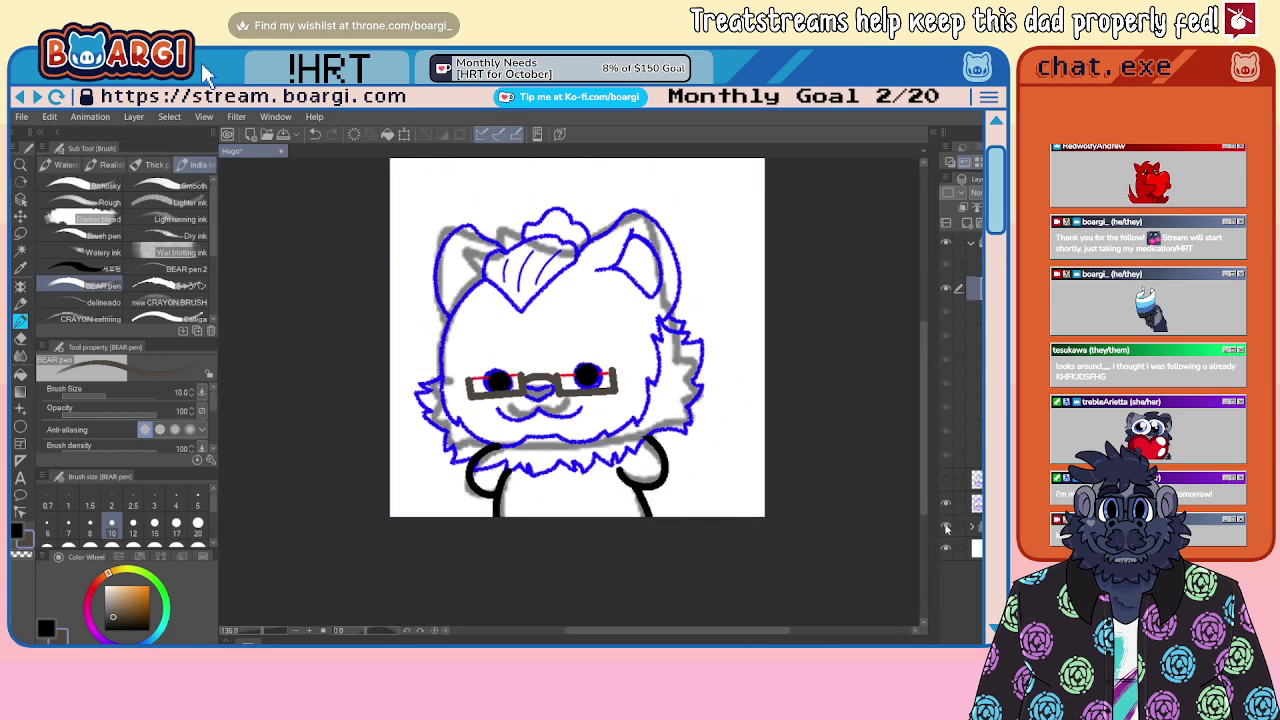
pyautogui.click(946, 507)
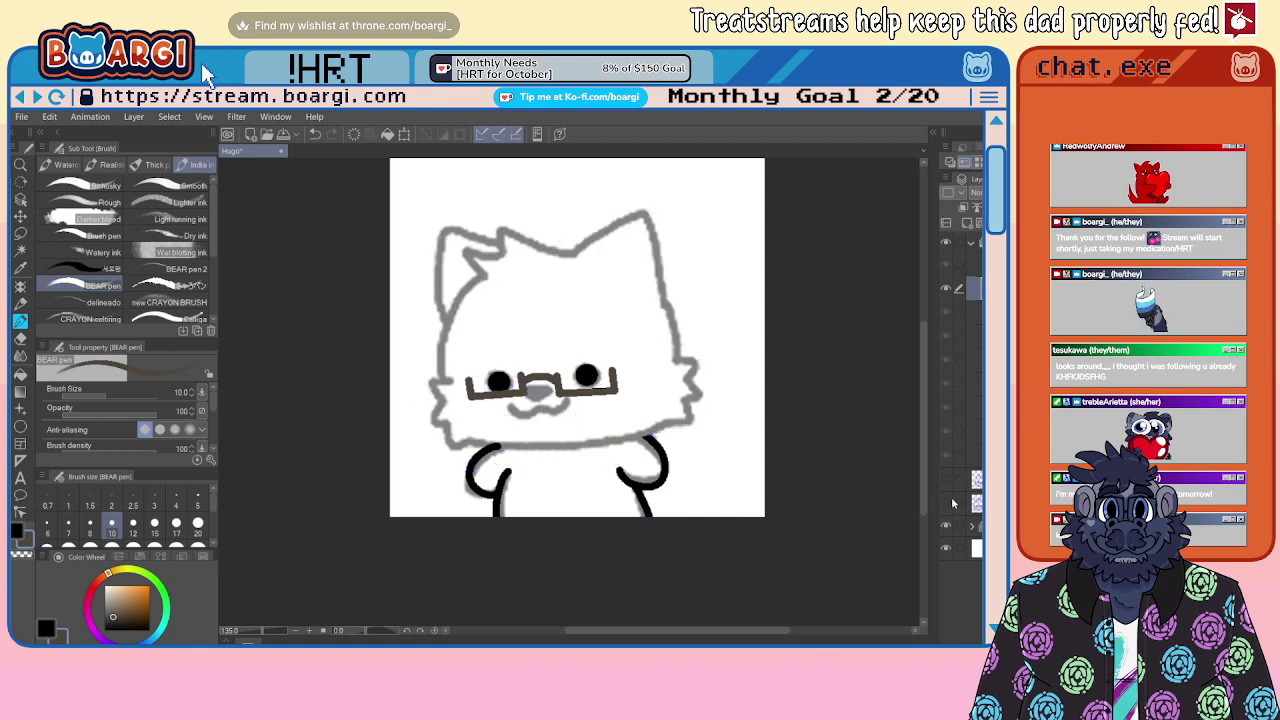
pyautogui.click(953, 289)
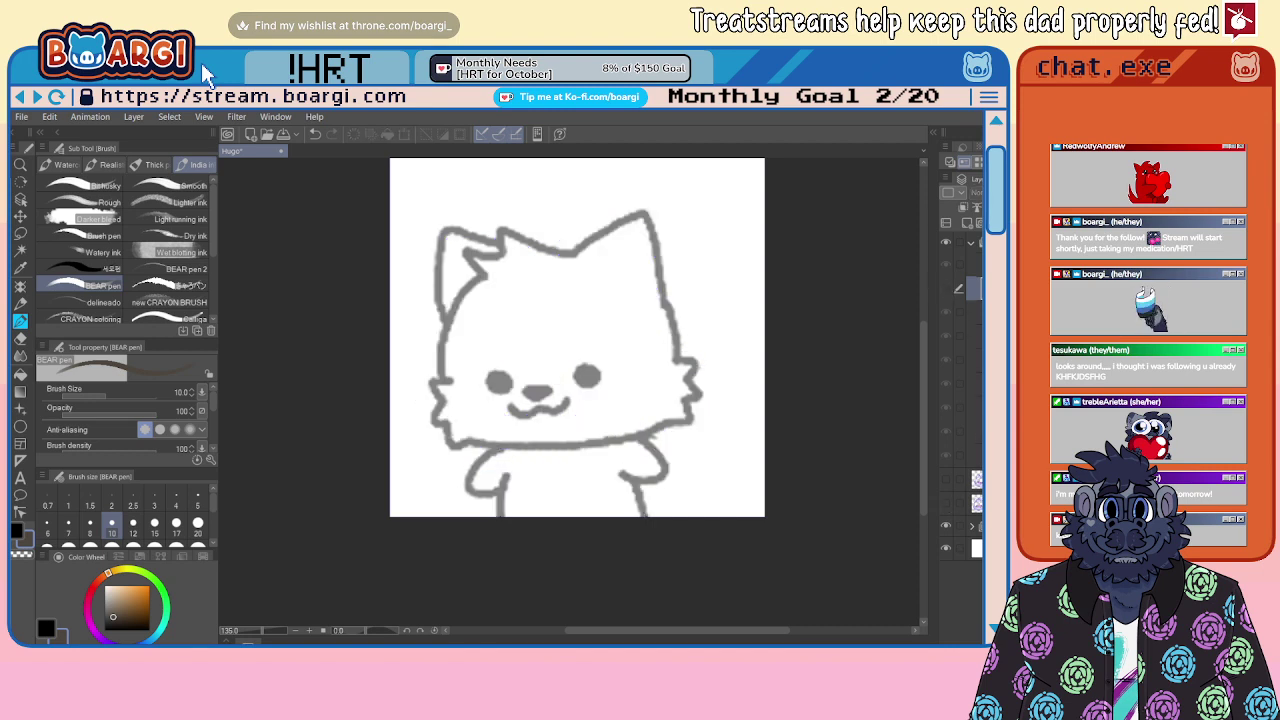
pyautogui.click(946, 456)
pyautogui.click(974, 456)
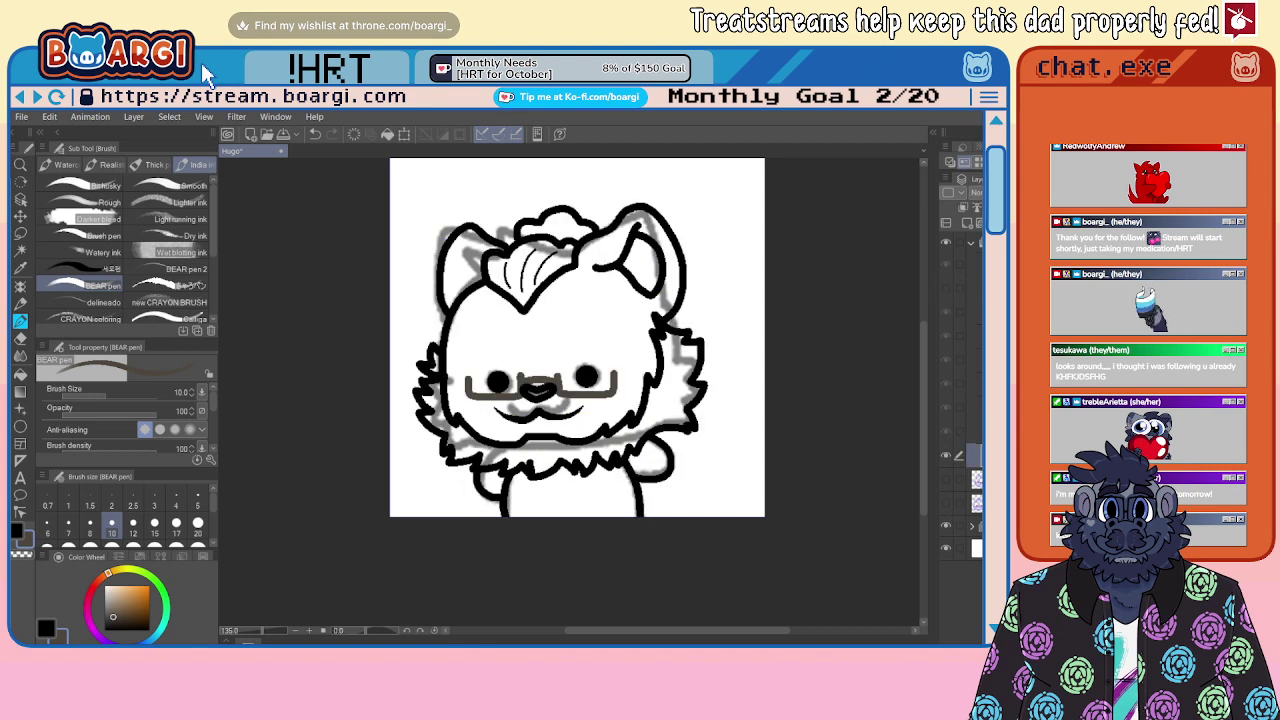
# Step: Replace the old drawing in frame 9's line cel with a copy of frame 1's finished line art, then deselect
pyautogui.hotkey('ctrl', 'a')
pyautogui.press('Delete')
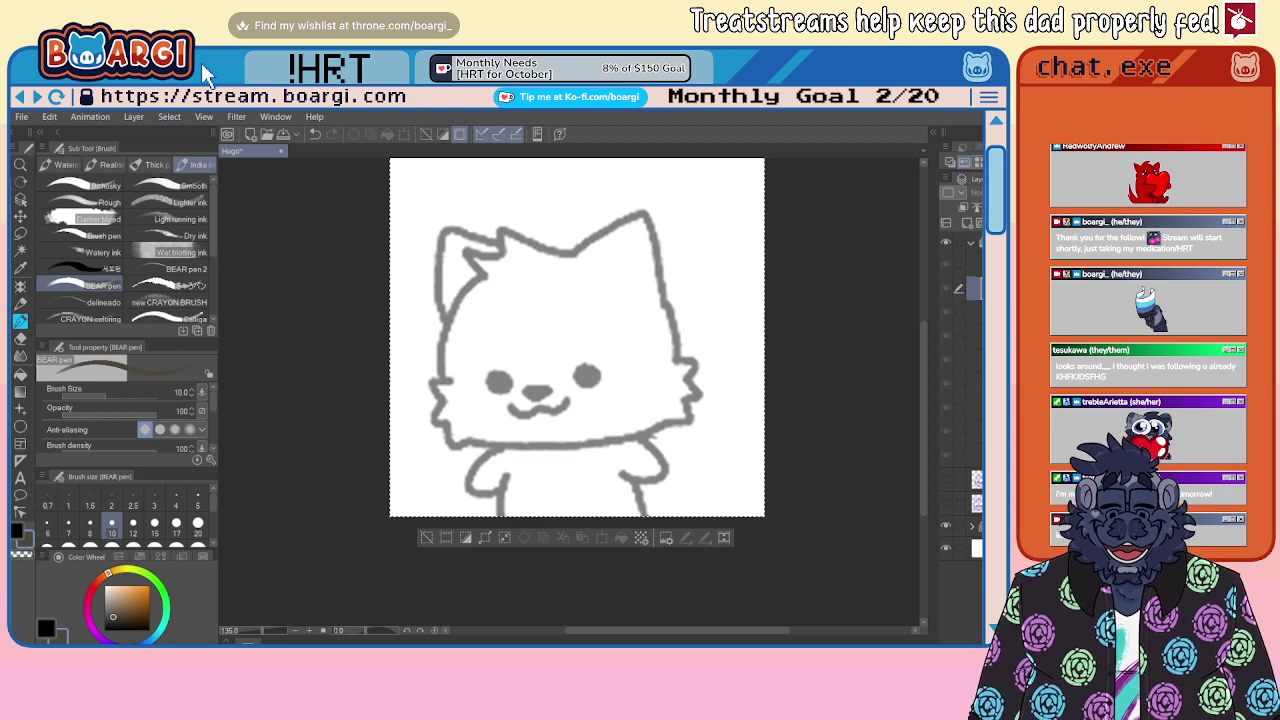
pyautogui.hotkey('ctrl', 'z')
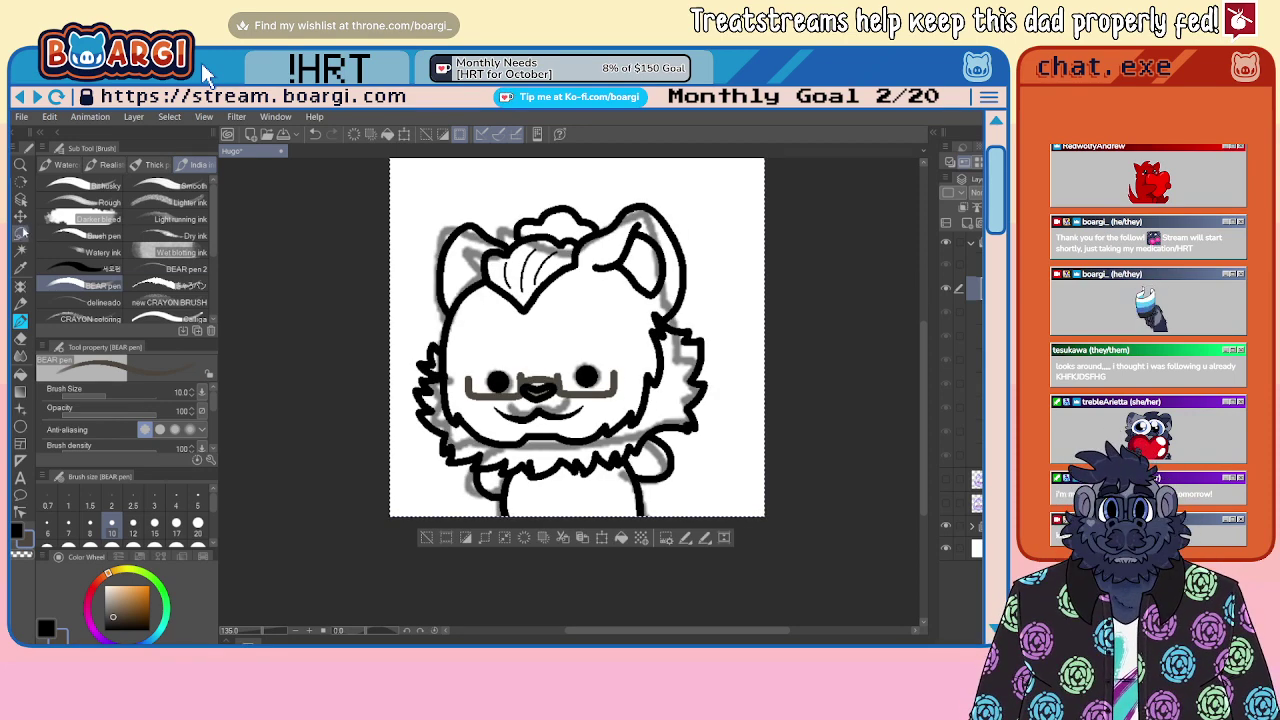
pyautogui.press('m')
pyautogui.hotkey('ctrl', 'd')
# Step: Replace the arms and eyes in frame 11's line cel with a copy of frame 5's finished line art, then deselect
pyautogui.hotkey('alt', ']')
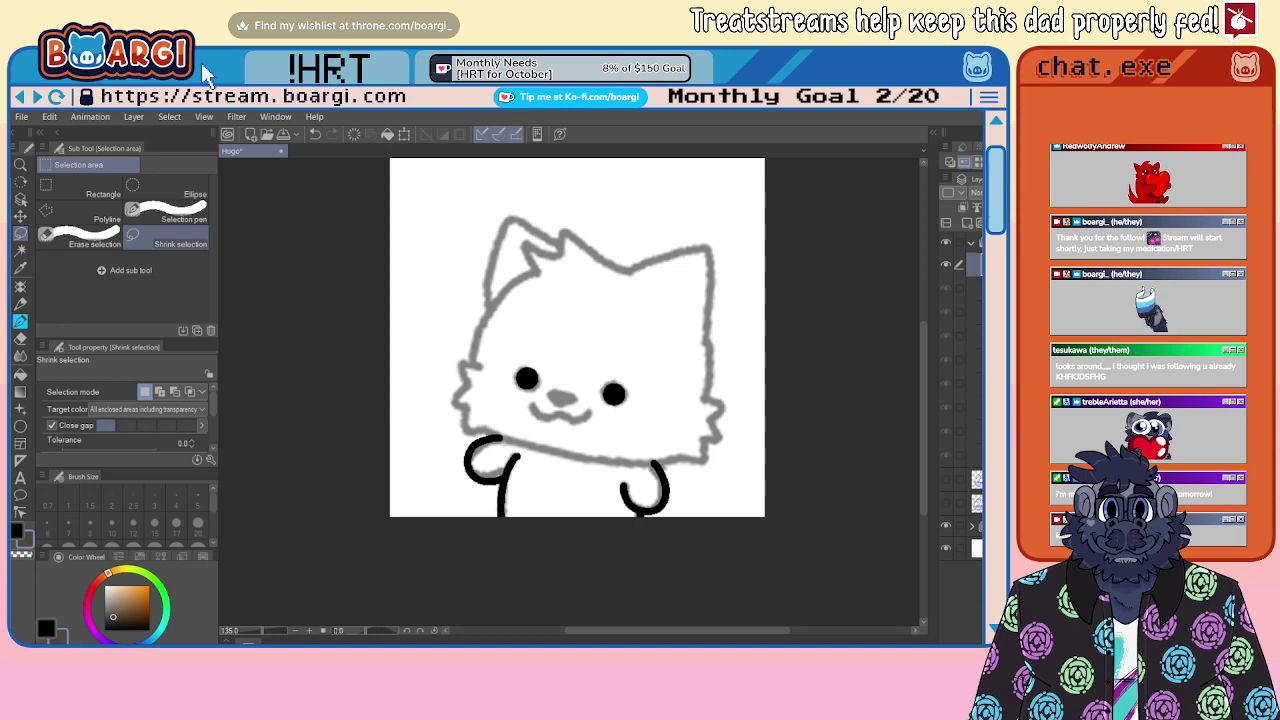
pyautogui.hotkey('ctrl', 'y')
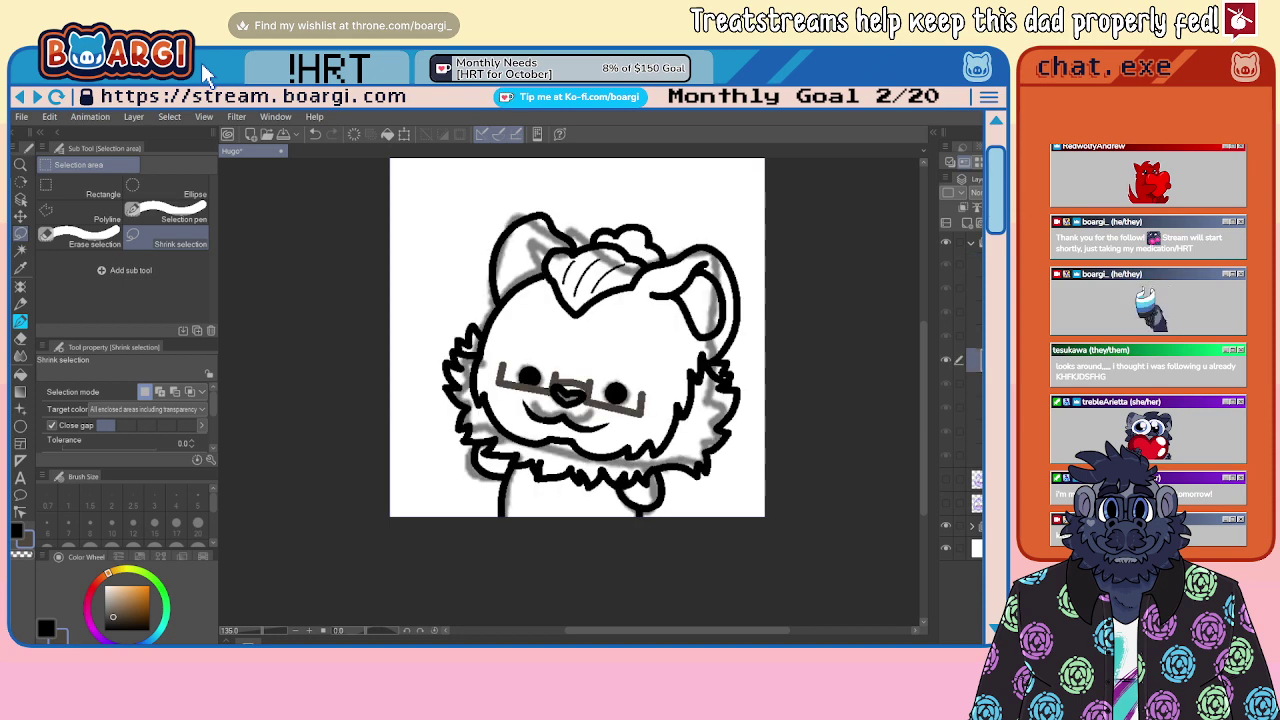
pyautogui.hotkey('ctrl', 'z')
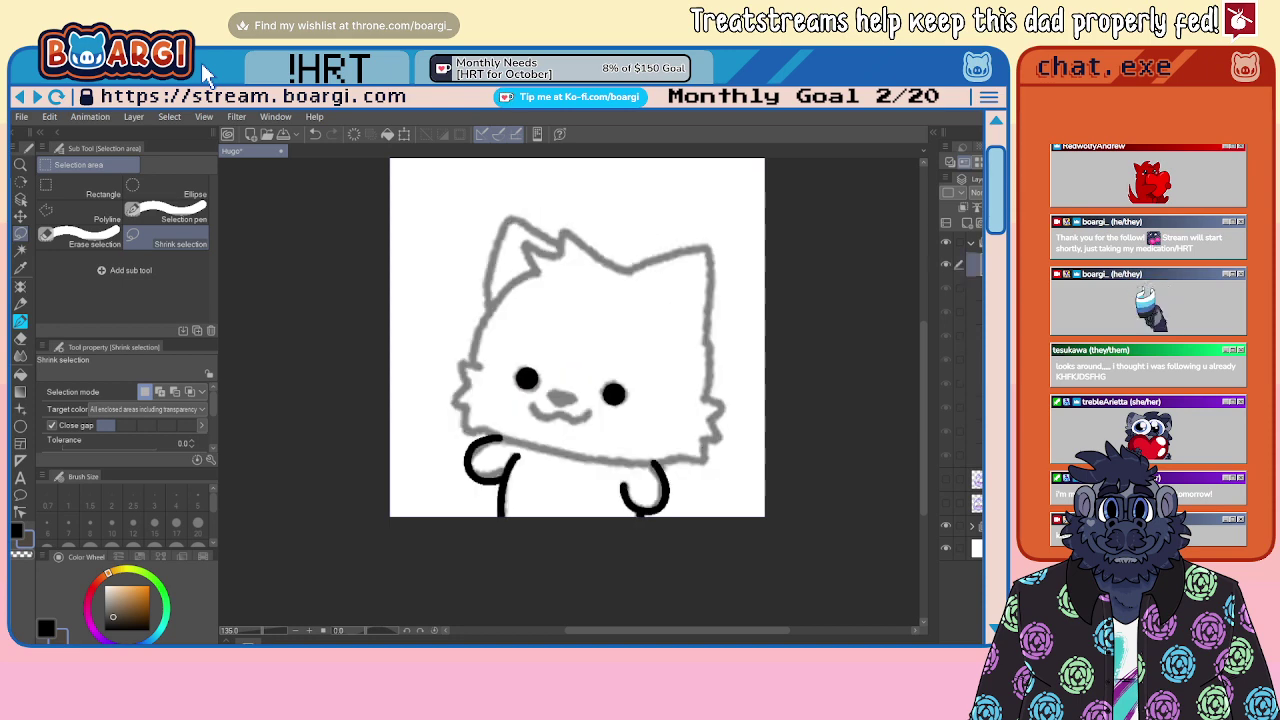
pyautogui.hotkey('ctrl', 'y')
pyautogui.hotkey('ctrl', 'a')
pyautogui.press('Delete')
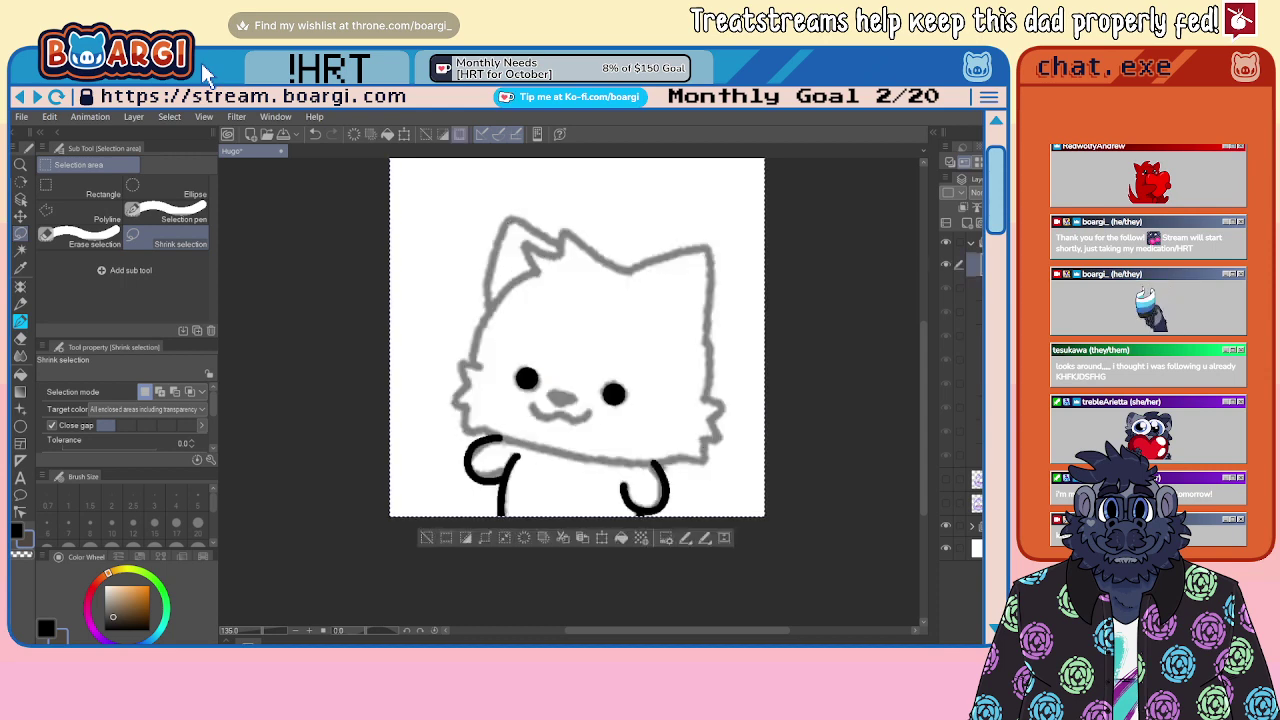
pyautogui.press('Delete')
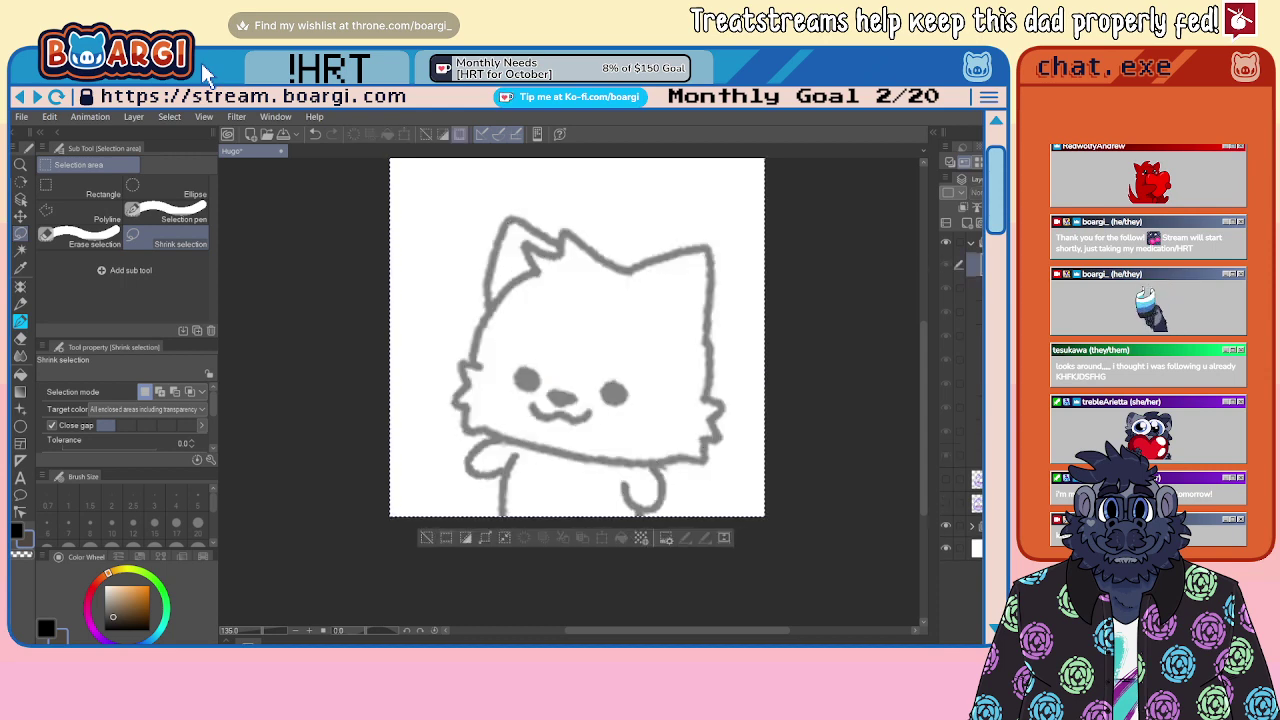
pyautogui.click(946, 264)
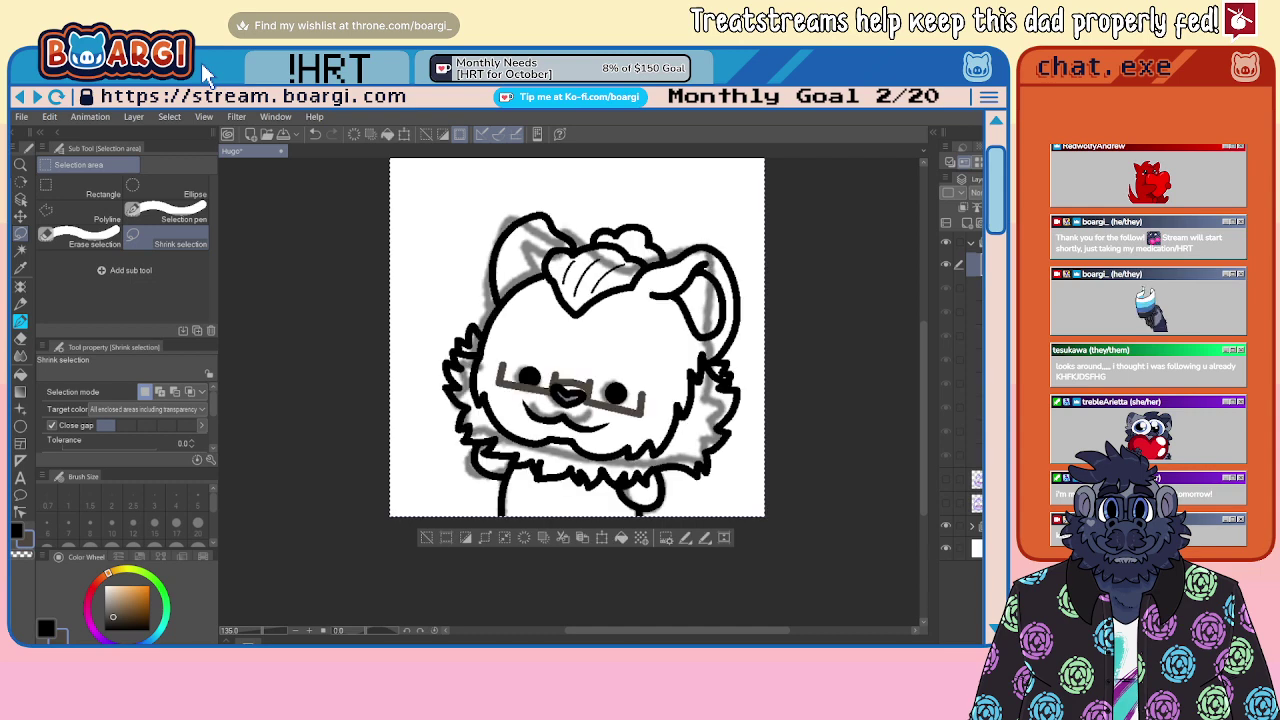
pyautogui.click(808, 383)
# Step: Delete the two leftover layers beneath the line cels and hide the grey base animation
pyautogui.click(976, 479)
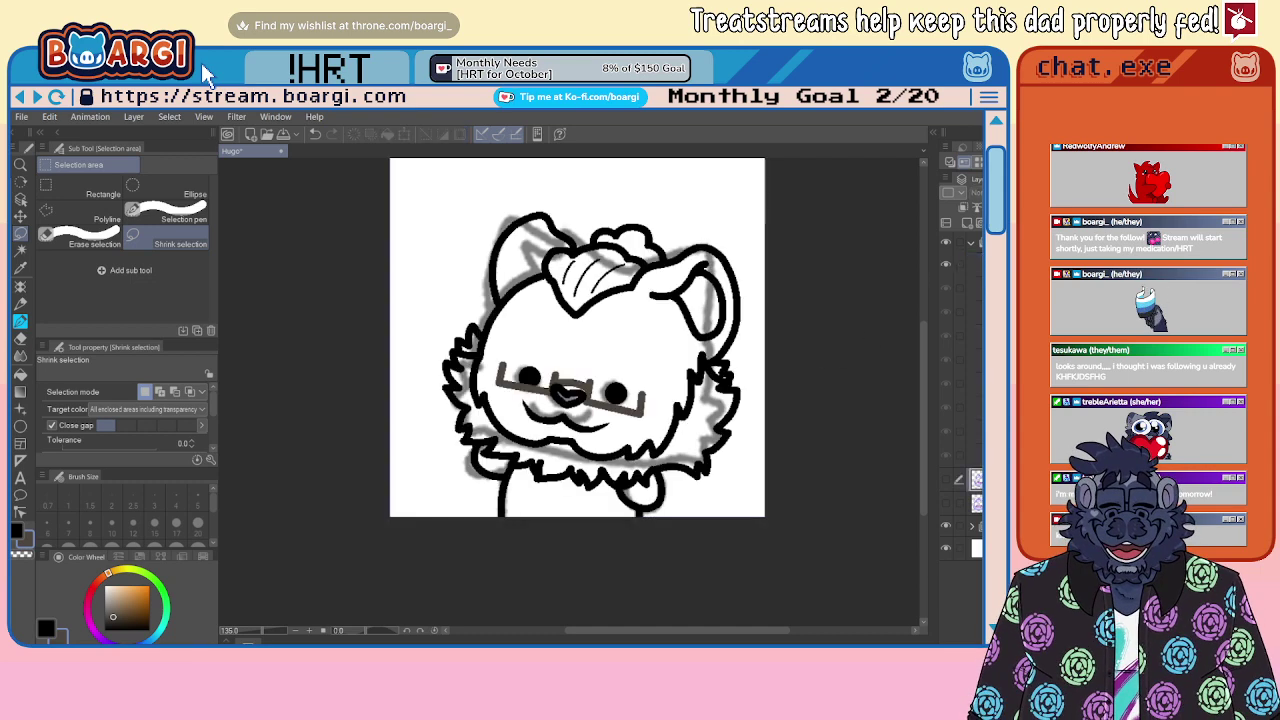
pyautogui.keyDown('shift'); pyautogui.click(976, 503); pyautogui.keyUp('shift')
pyautogui.press('Delete')
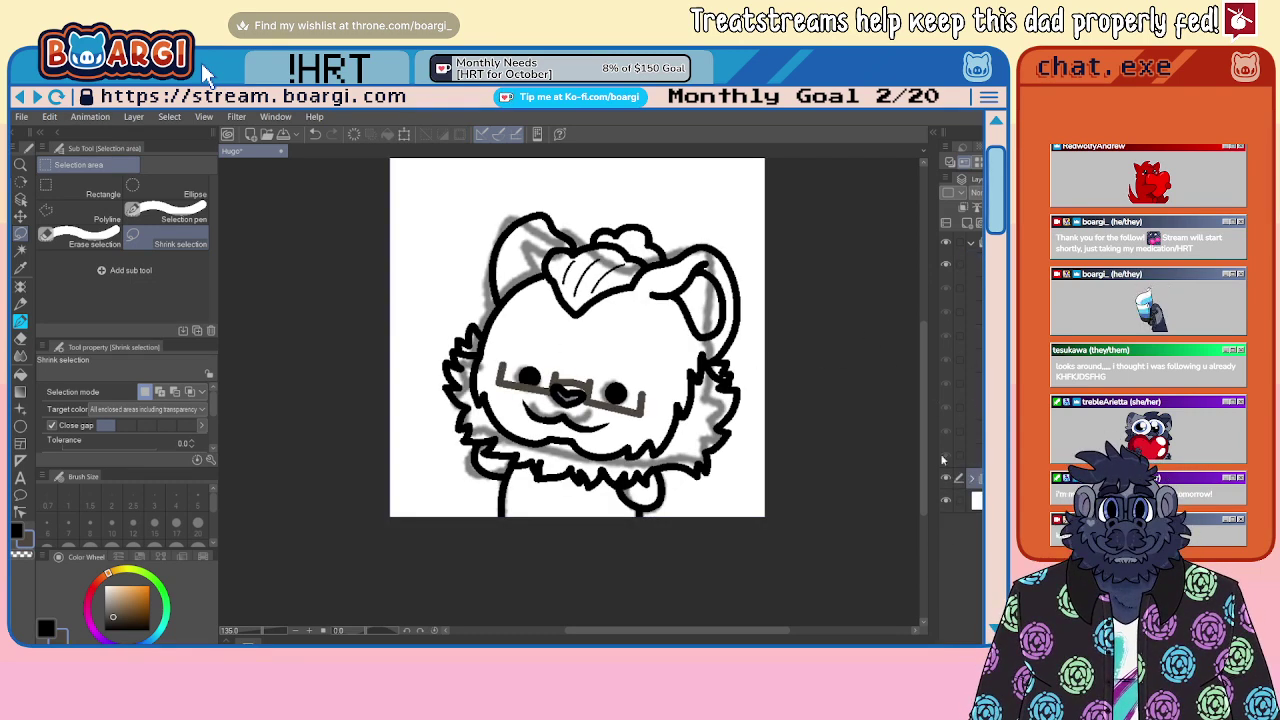
pyautogui.click(948, 483)
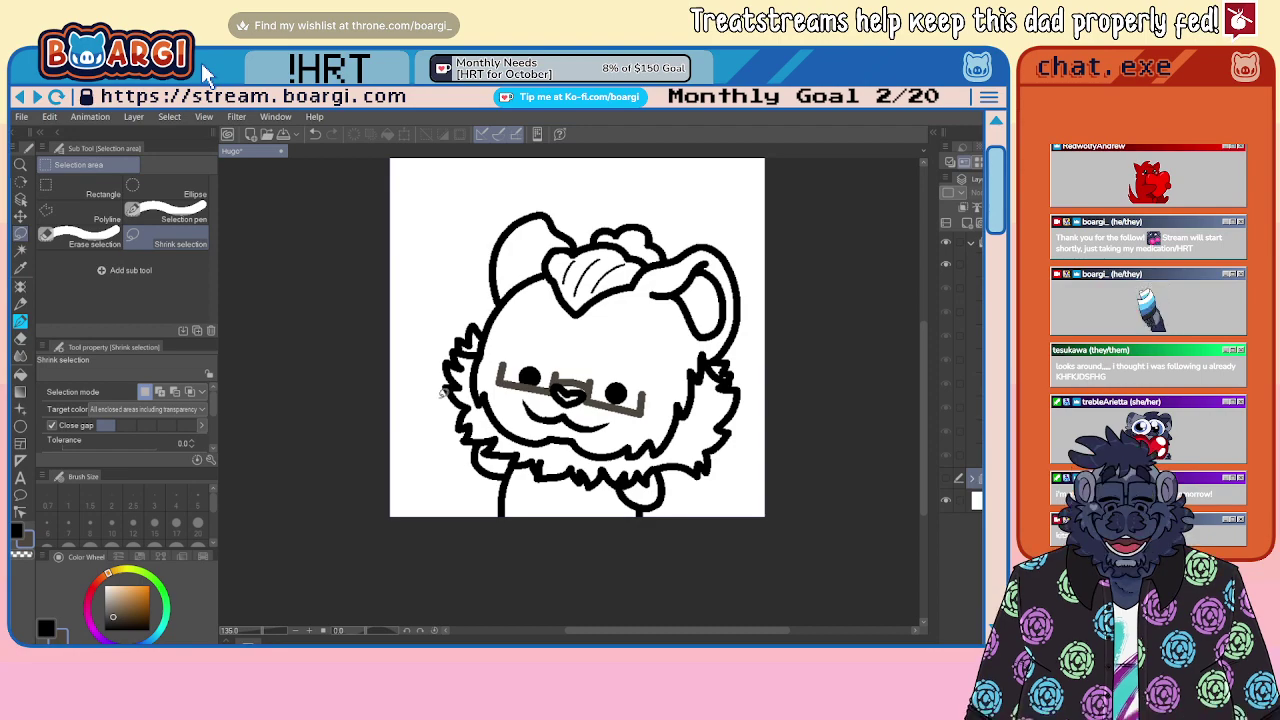
# Step: Play back the inked animation in the timeline to check its motion, stop it, and collapse the timeline
pyautogui.click(227, 641)
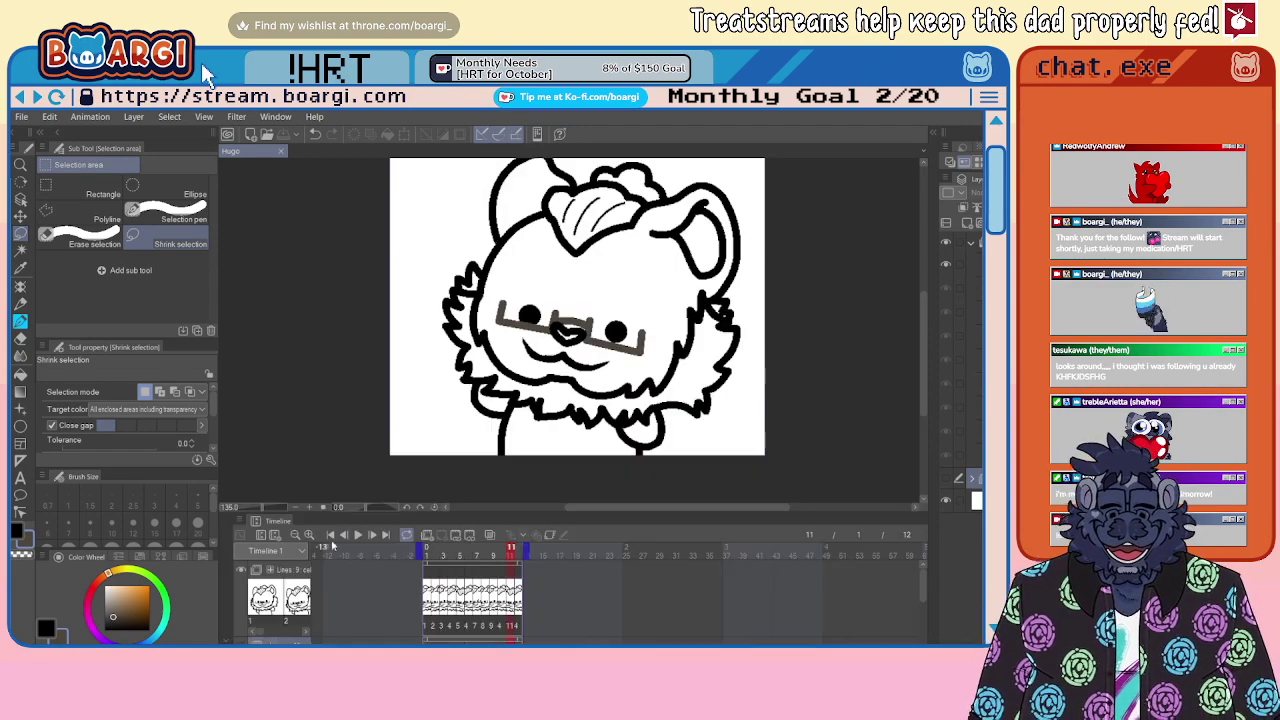
pyautogui.click(358, 536)
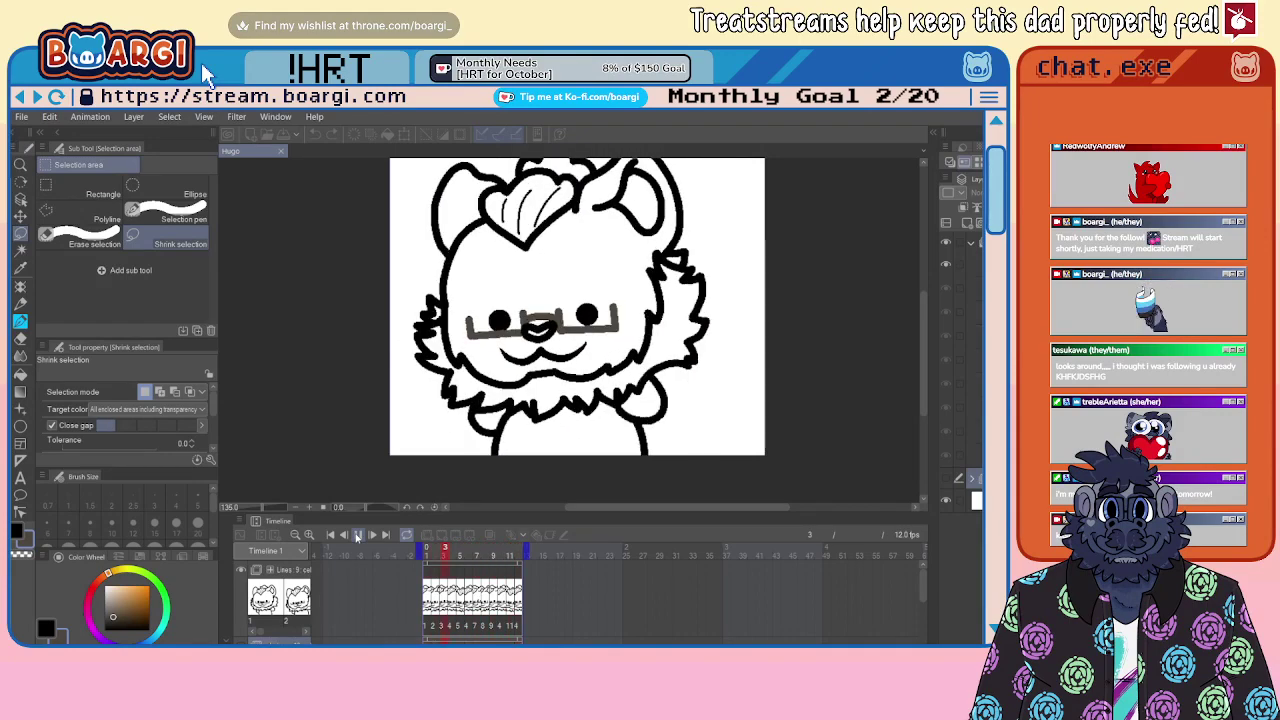
pyautogui.click(357, 536)
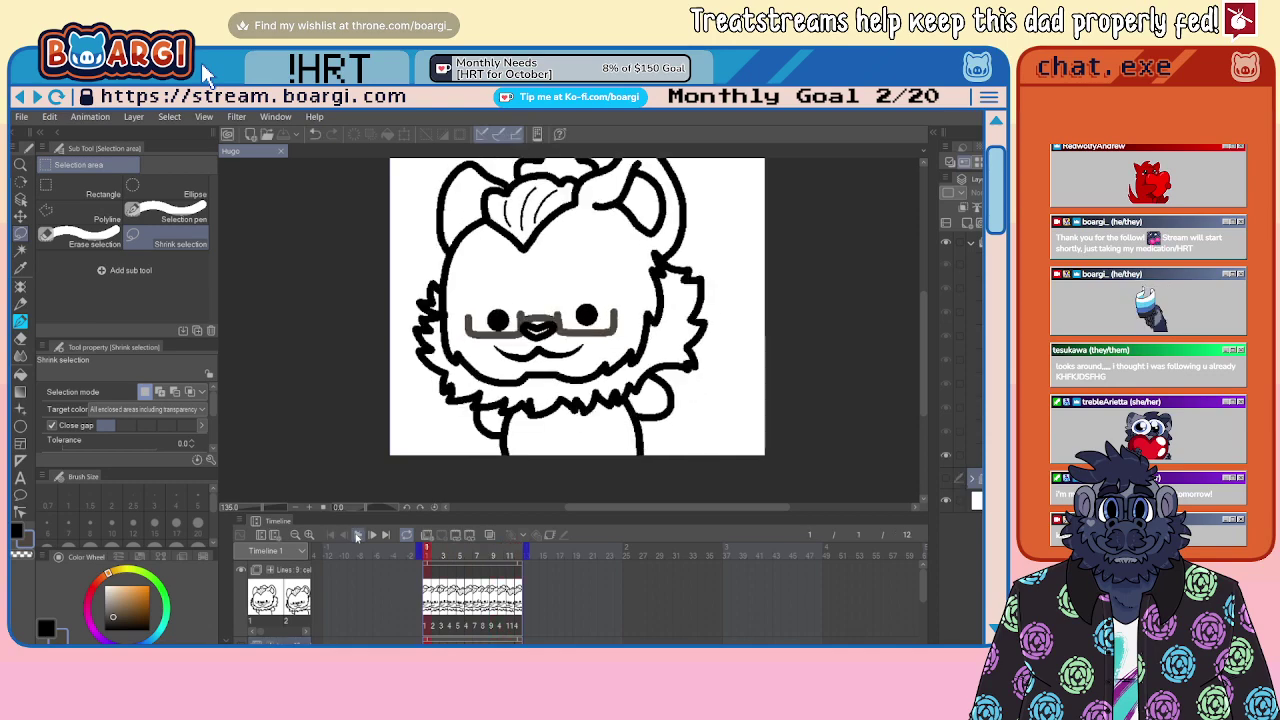
pyautogui.moveTo(322, 514); pyautogui.dragTo(217, 640)
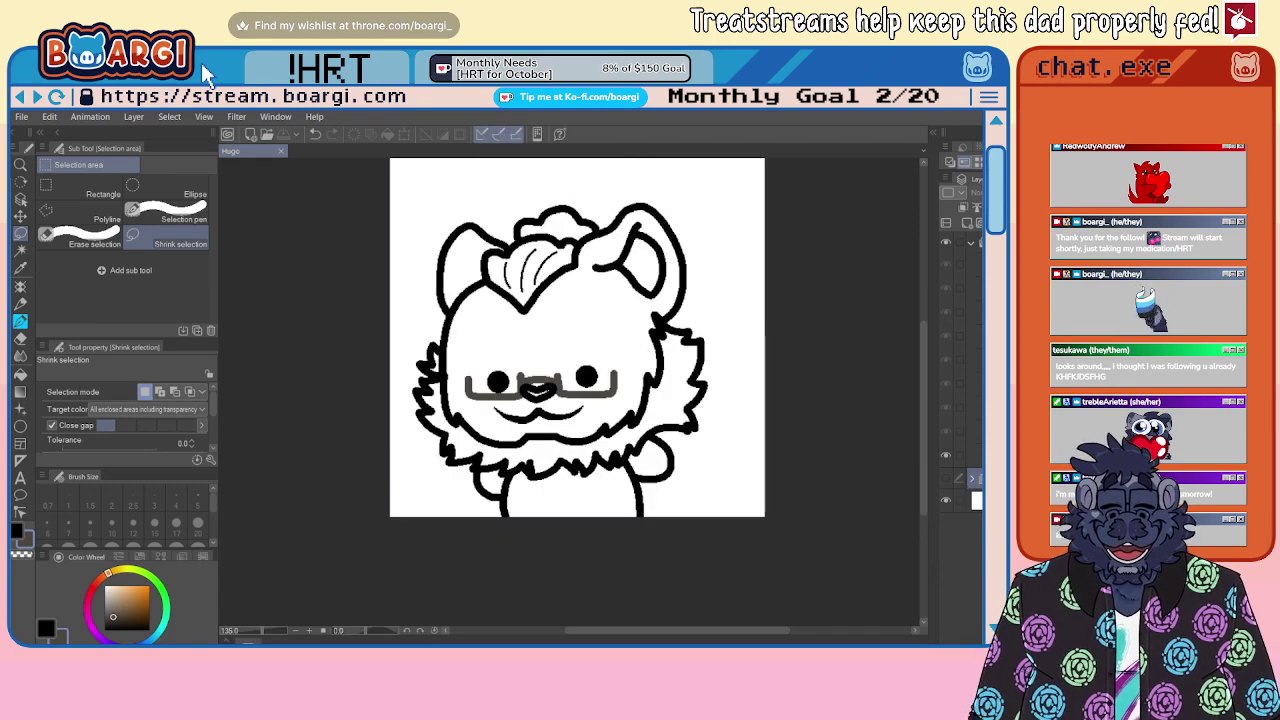
# Step: Set up an animation folder named Color with blank cels and bring its track into view in the timeline
pyautogui.click(226, 640)
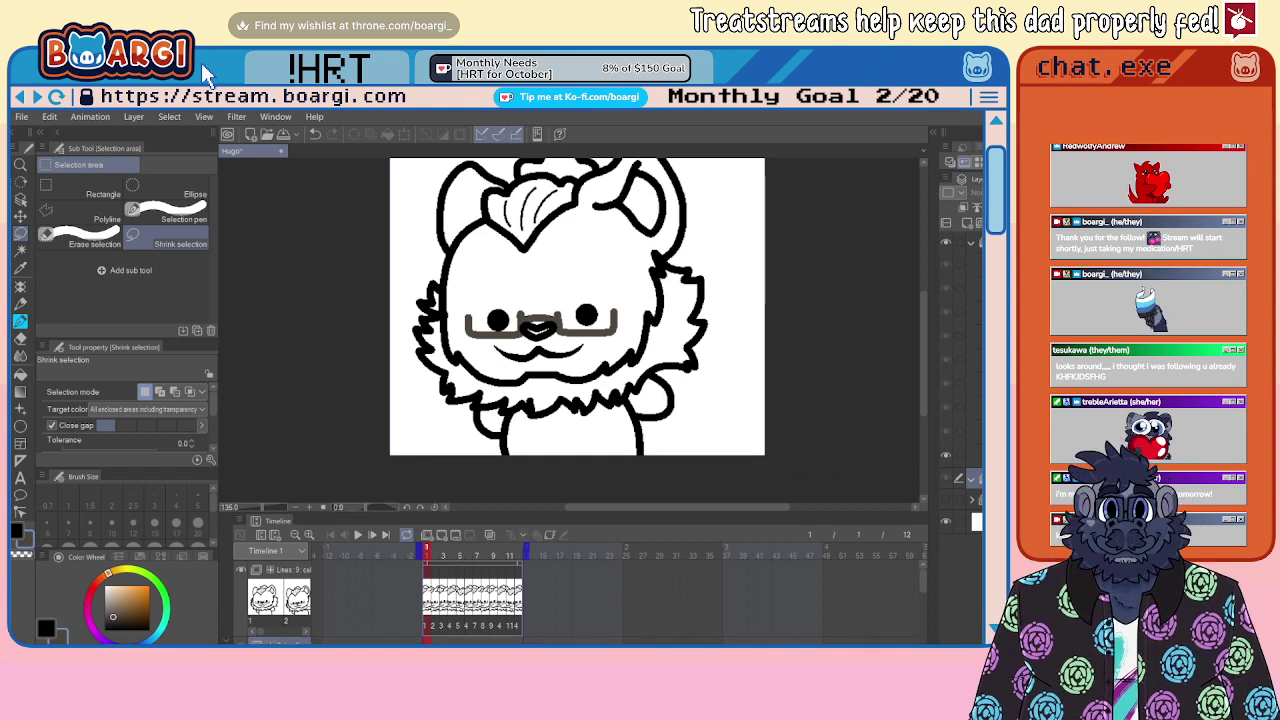
pyautogui.click(225, 641)
pyautogui.click(226, 641)
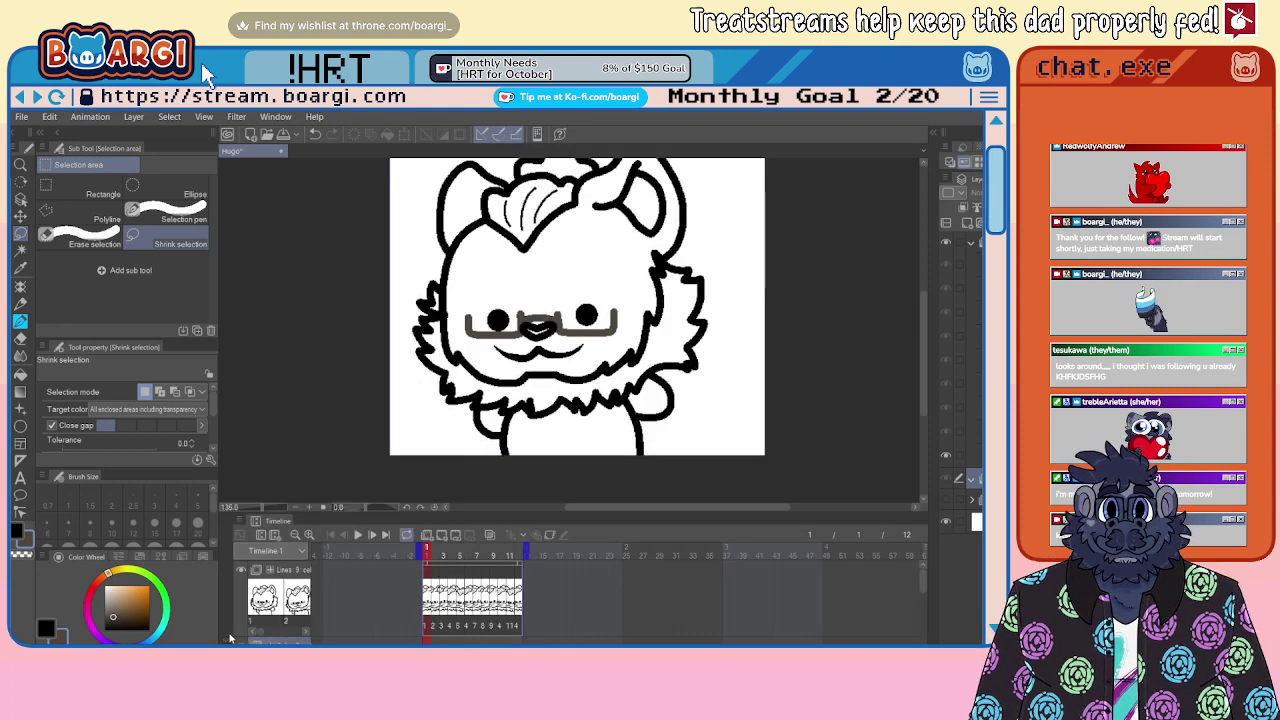
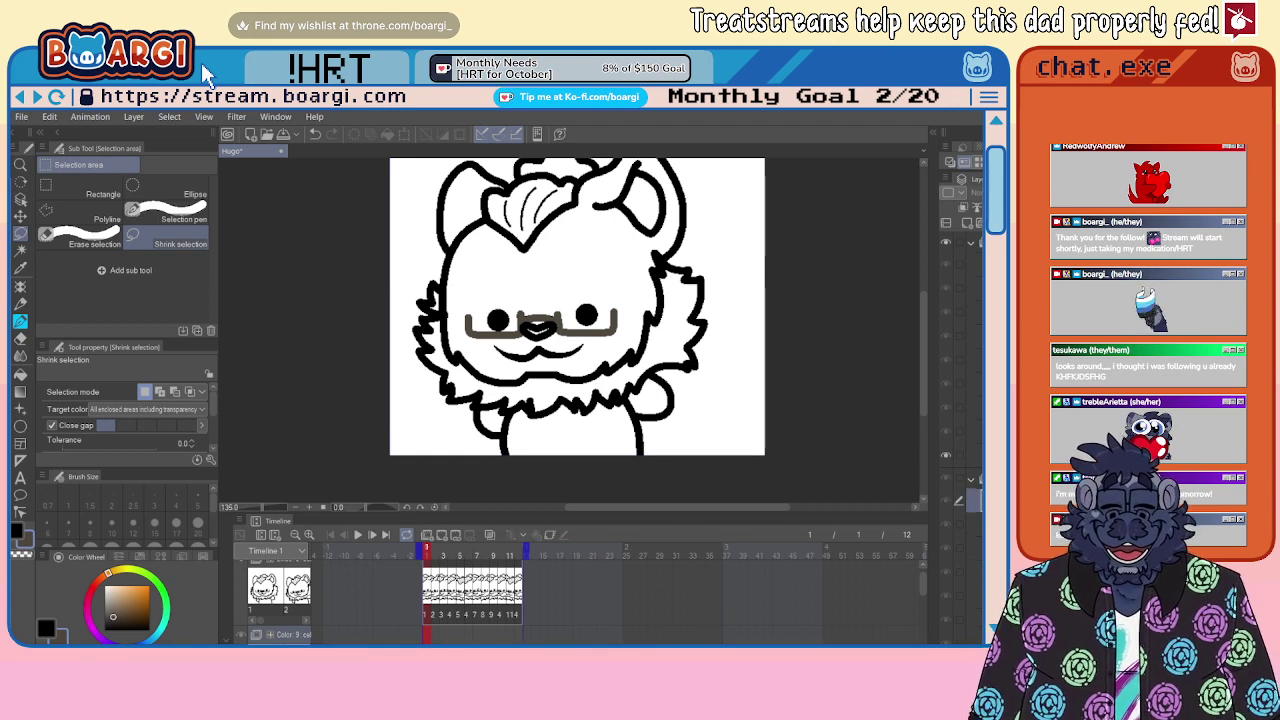
pyautogui.scroll(-1, 962, 440)
pyautogui.scroll(-1, 962, 440)
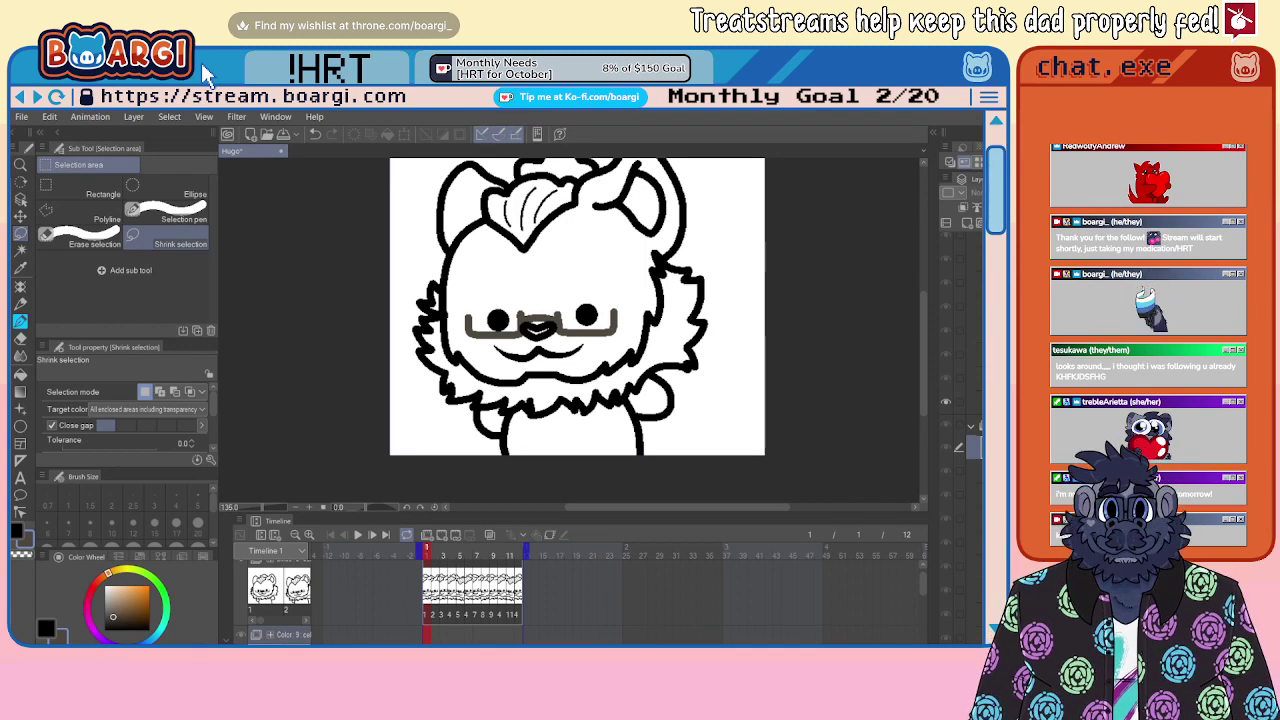
pyautogui.scroll(-2, 962, 440)
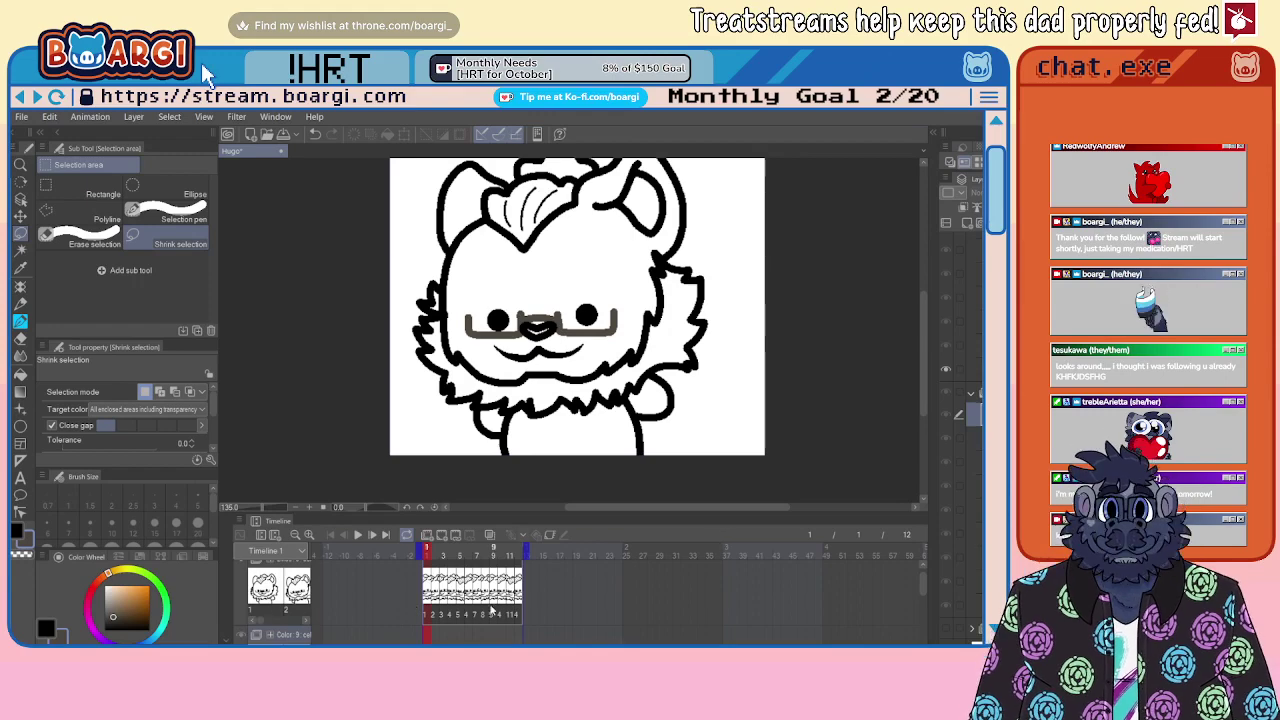
pyautogui.scroll(-1, 480, 600)
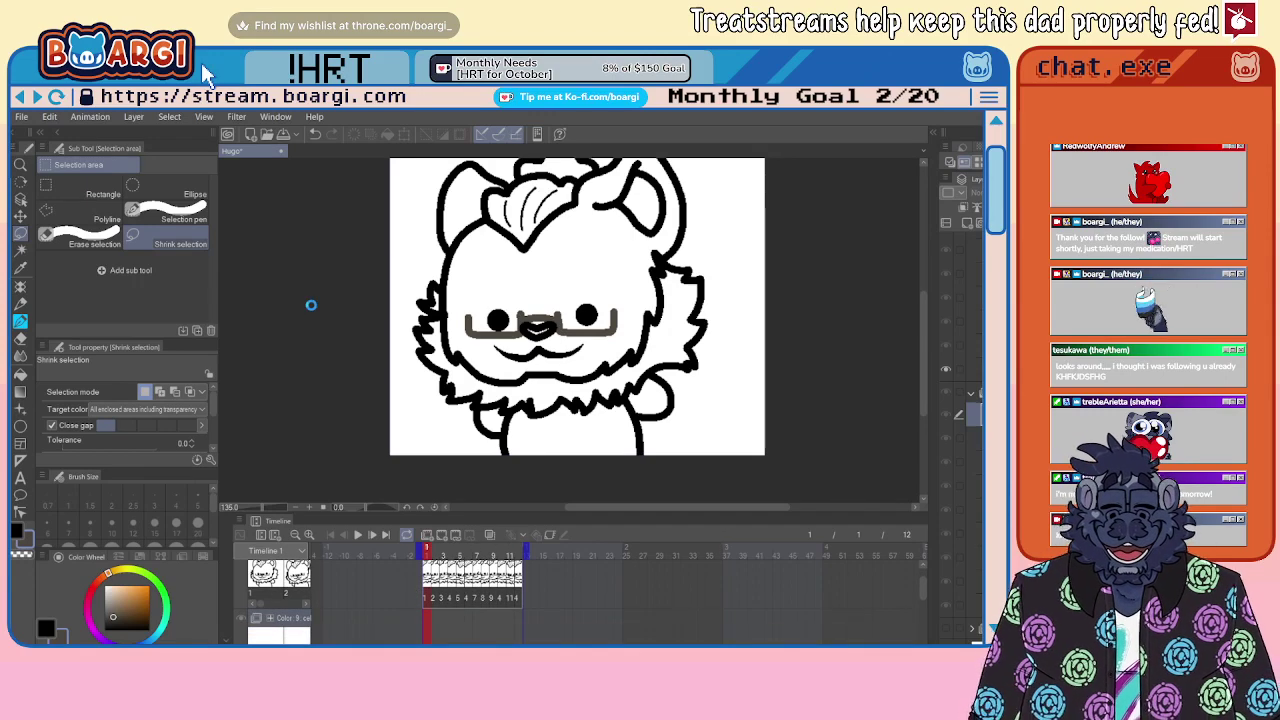
pyautogui.scroll(-3, 427, 617)
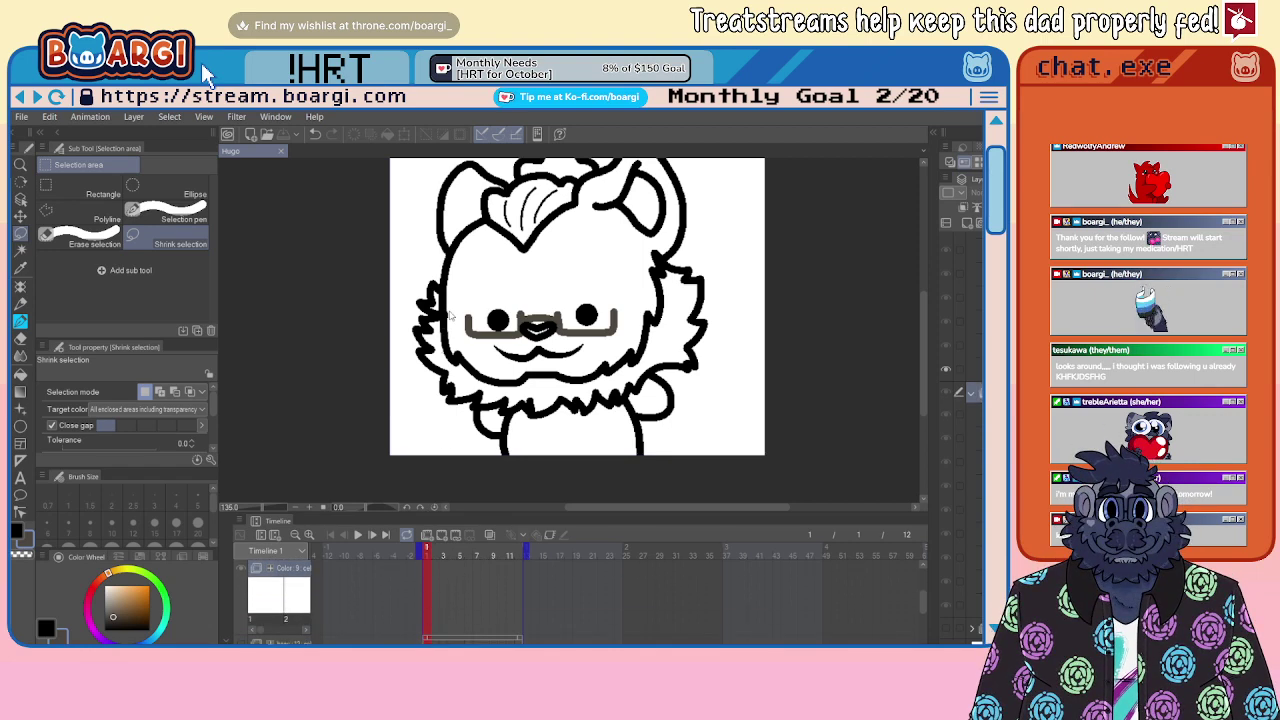
# Step: Assign Color cels 1 to 5 to frames 1 to 5, and reuse cel 4 on frame 6
pyautogui.press('n')
pyautogui.press('Right')
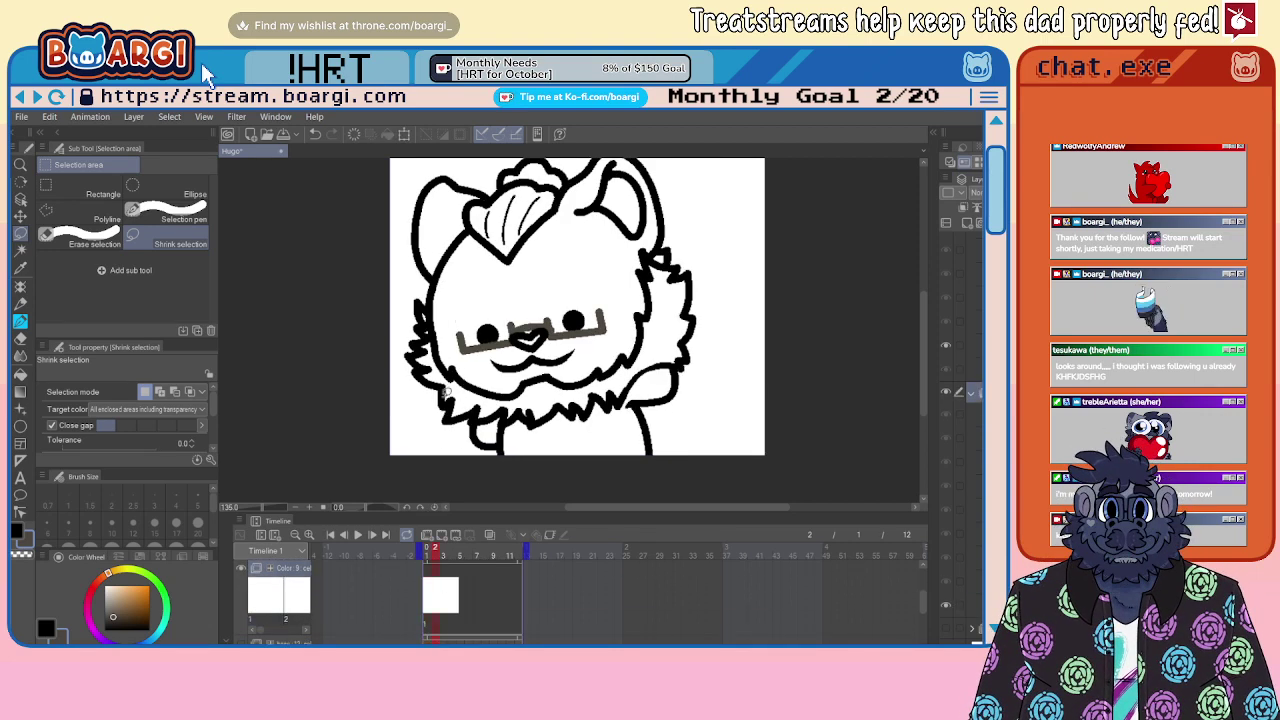
pyautogui.click(445, 625)
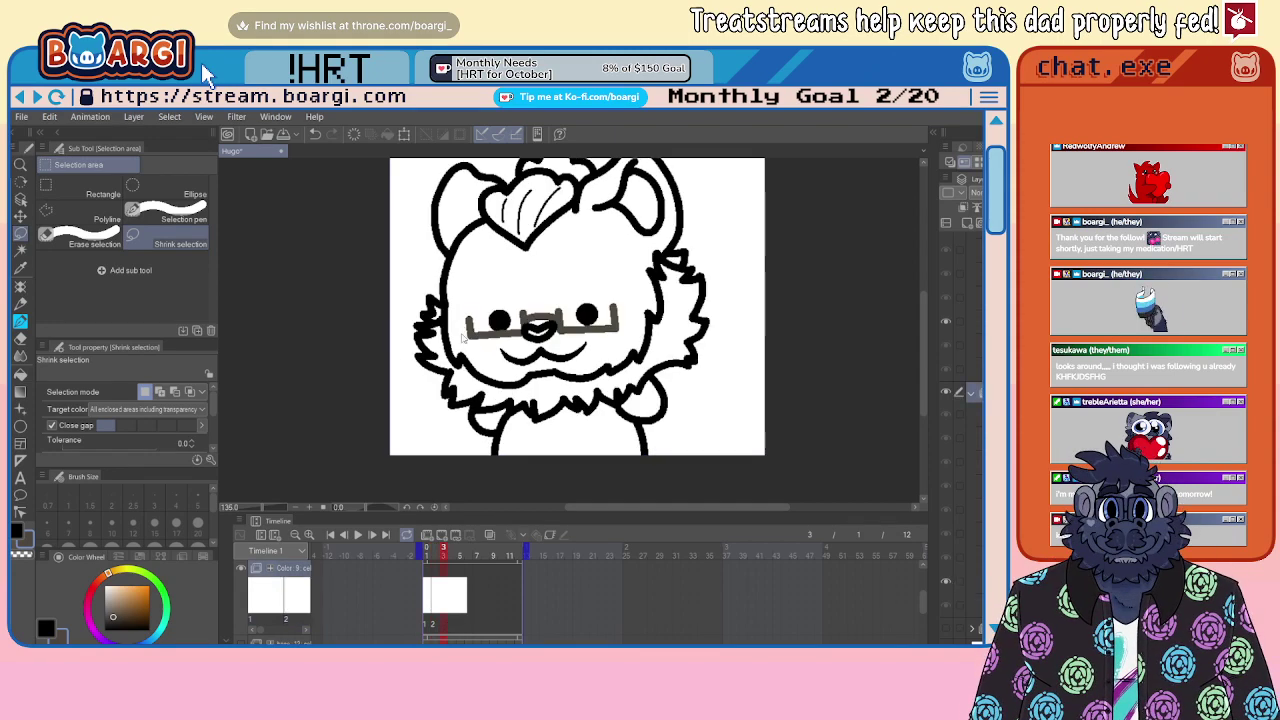
pyautogui.press('Right')
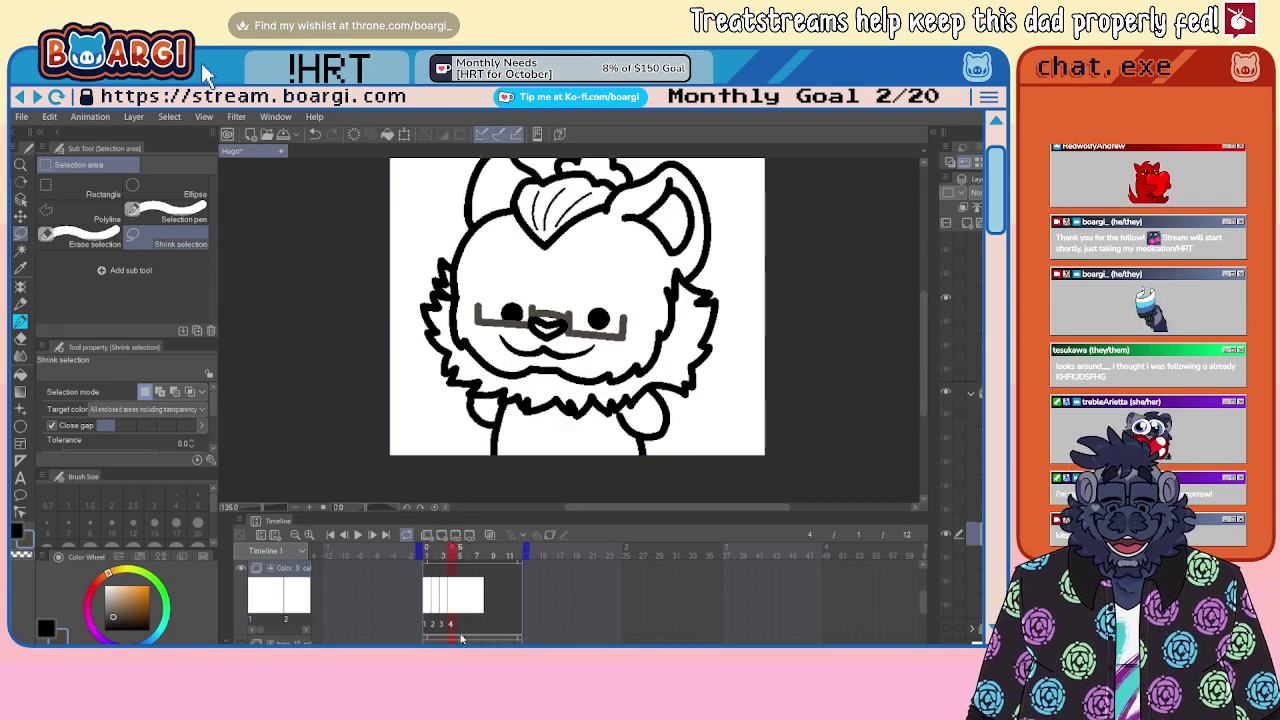
pyautogui.press('Right')
pyautogui.click(469, 622)
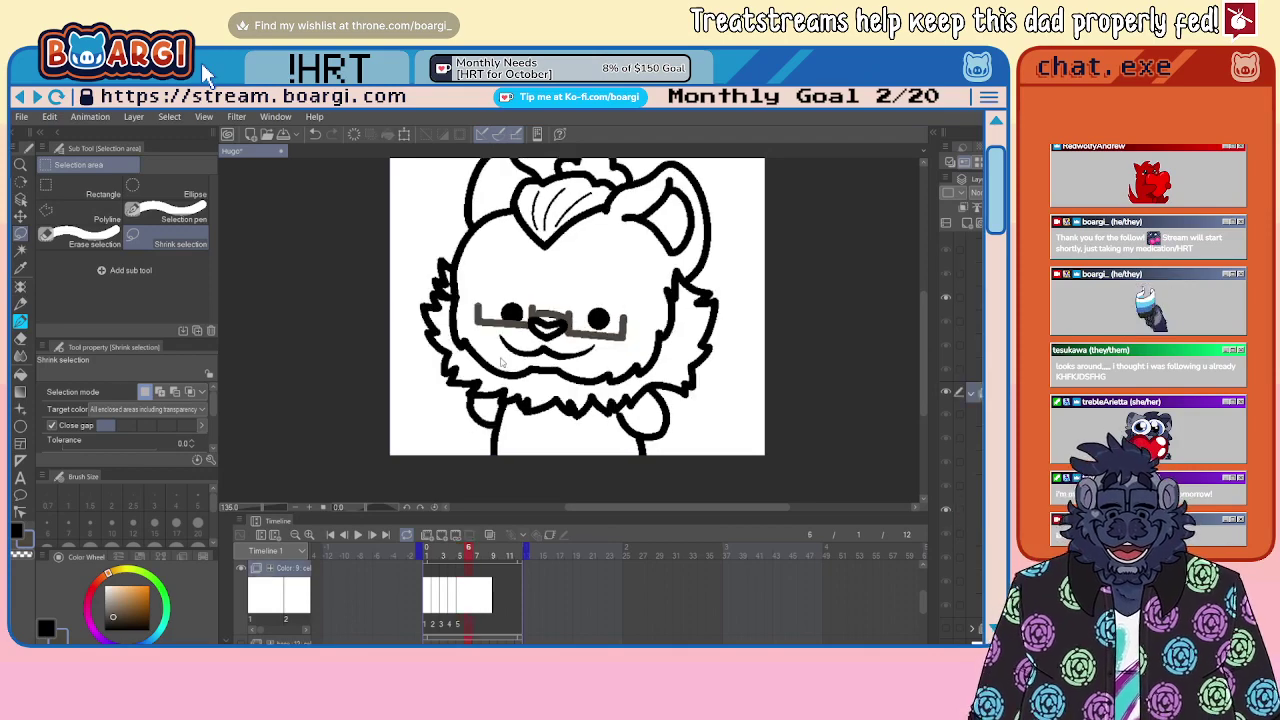
pyautogui.click(486, 353)
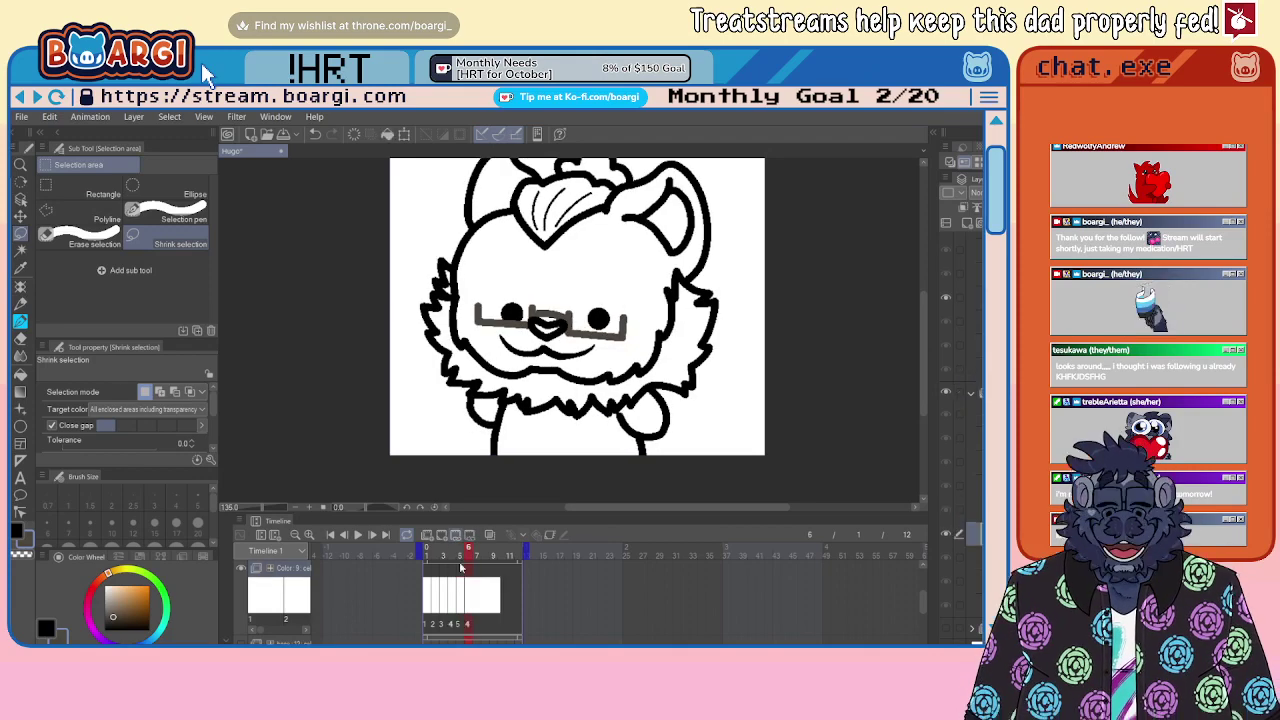
# Step: Assign Color cels 7, 8 and 9 to frames 7 to 9, cel 11 to frame 11, and cel 4 to frames 10 and 12
pyautogui.click(477, 622)
pyautogui.click(487, 625)
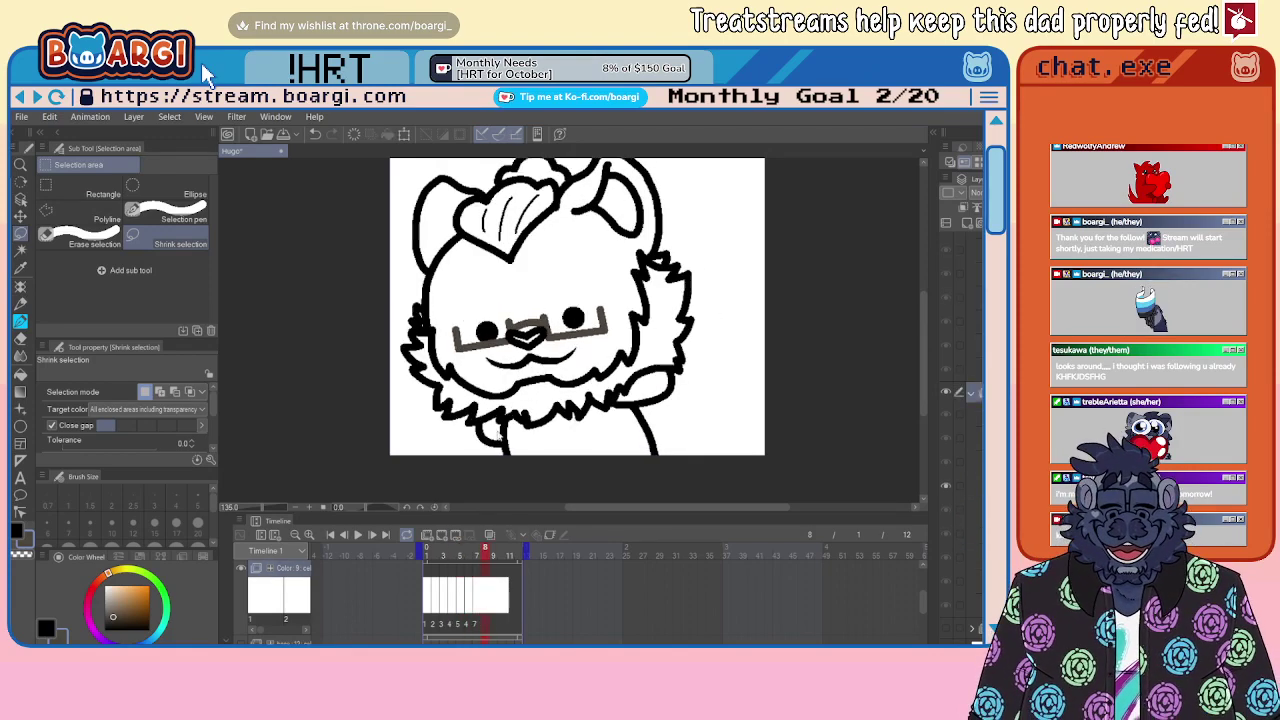
pyautogui.click(496, 625)
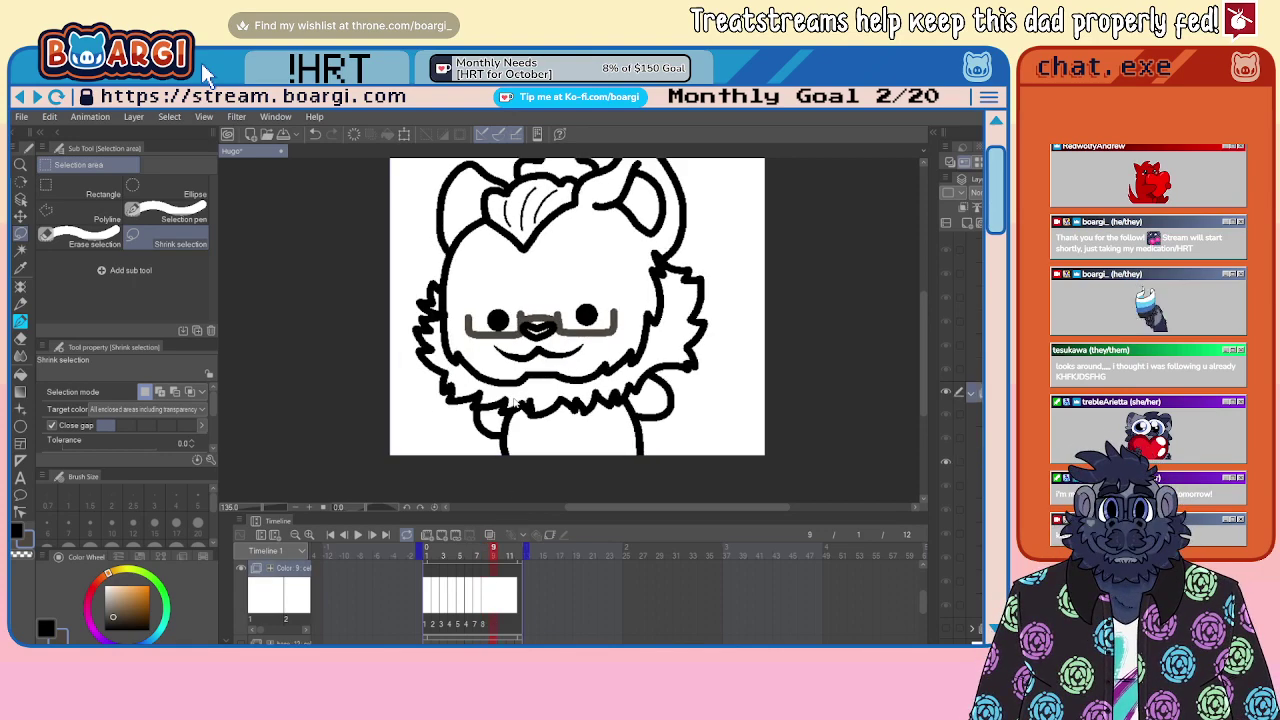
pyautogui.click(502, 626)
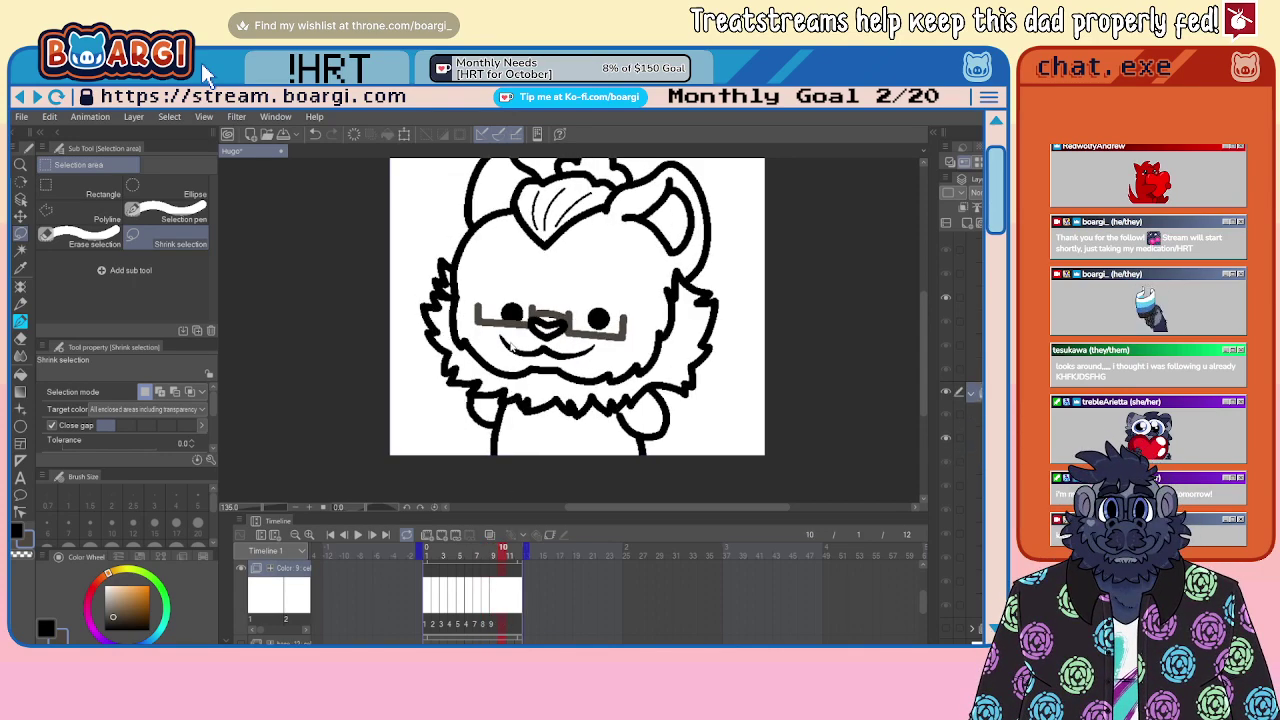
pyautogui.click(500, 628)
pyautogui.click(513, 595)
pyautogui.press('n')
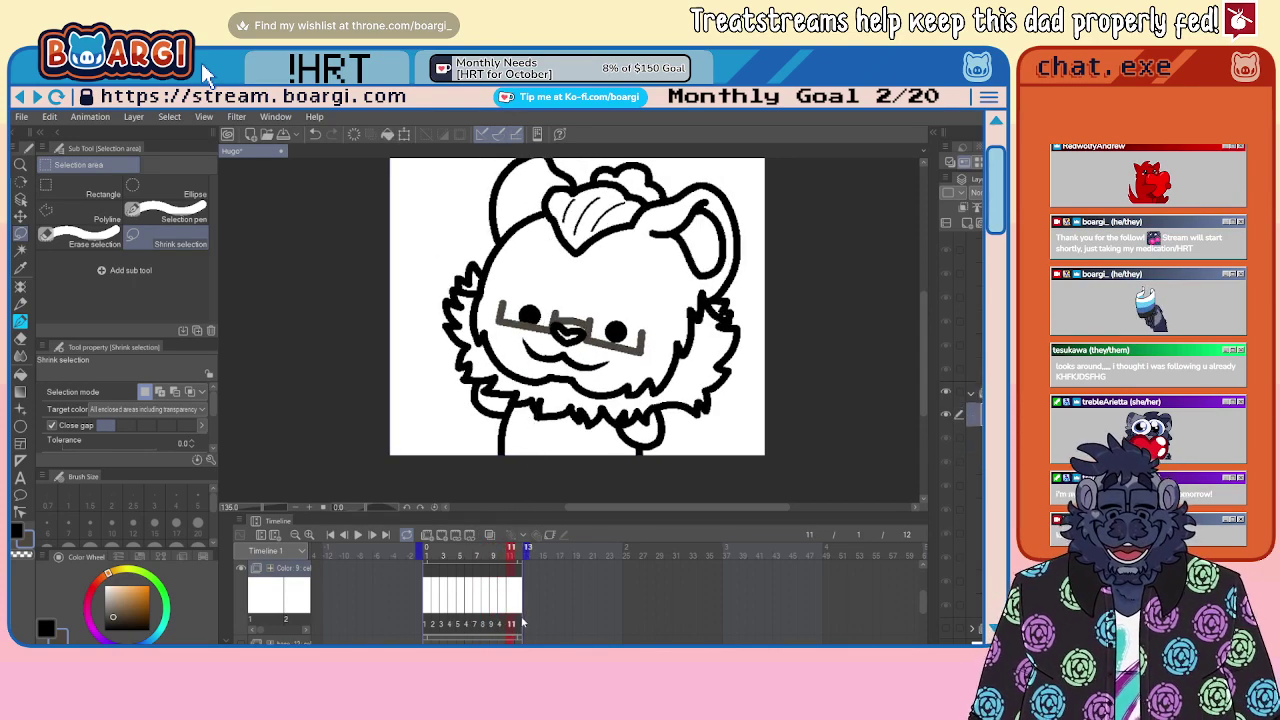
pyautogui.click(520, 620)
pyautogui.click(535, 348)
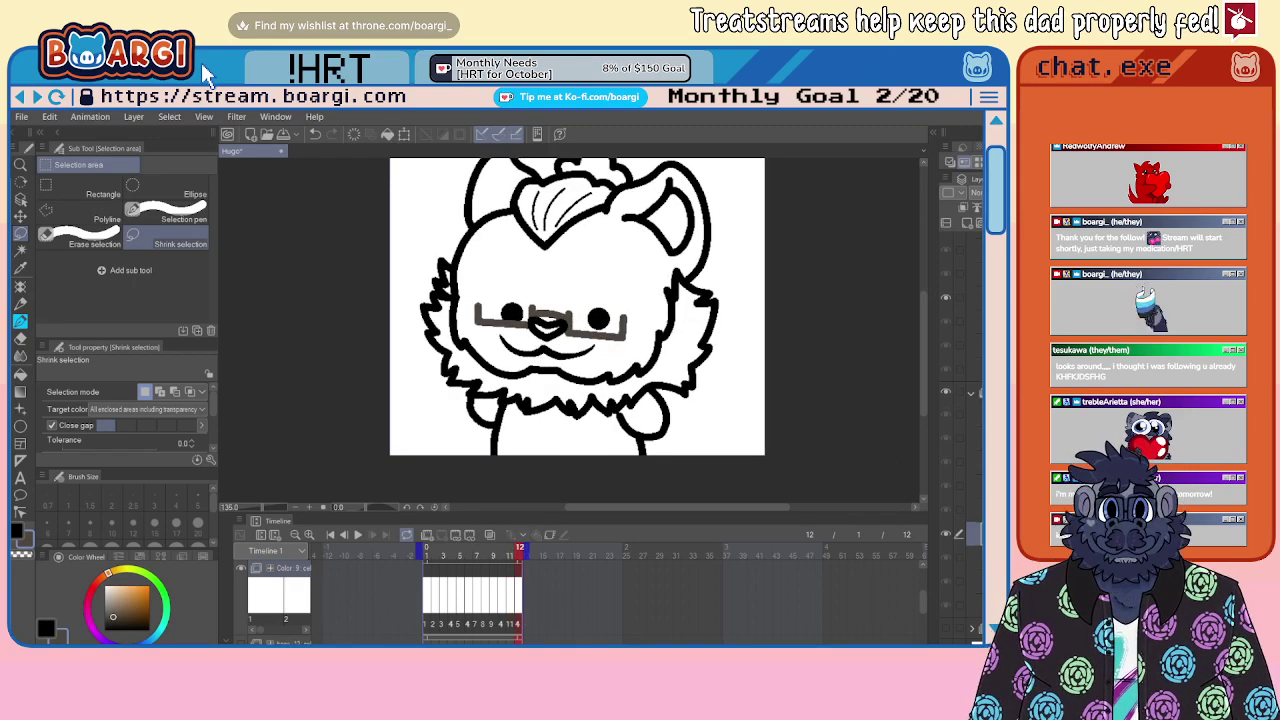
# Step: Paste the Hugo reference sheet into a new, enlarged illustration canvas
pyautogui.click(315, 297)
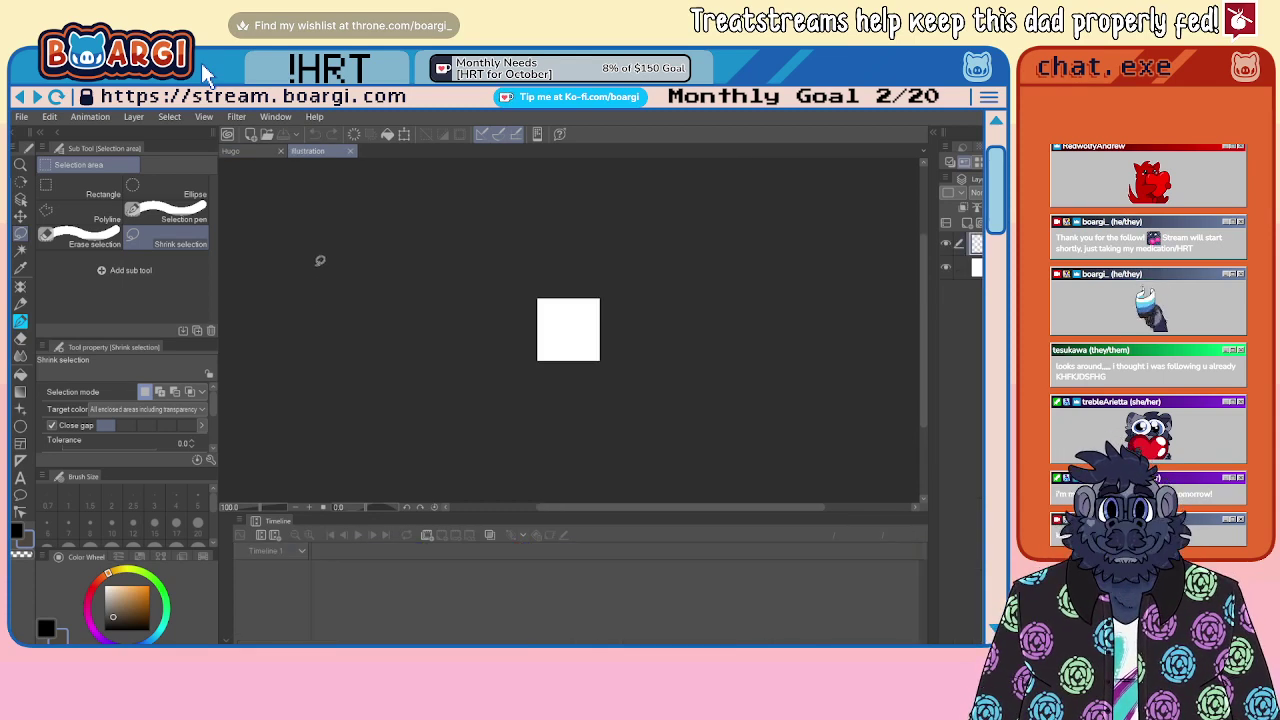
pyautogui.click(227, 640)
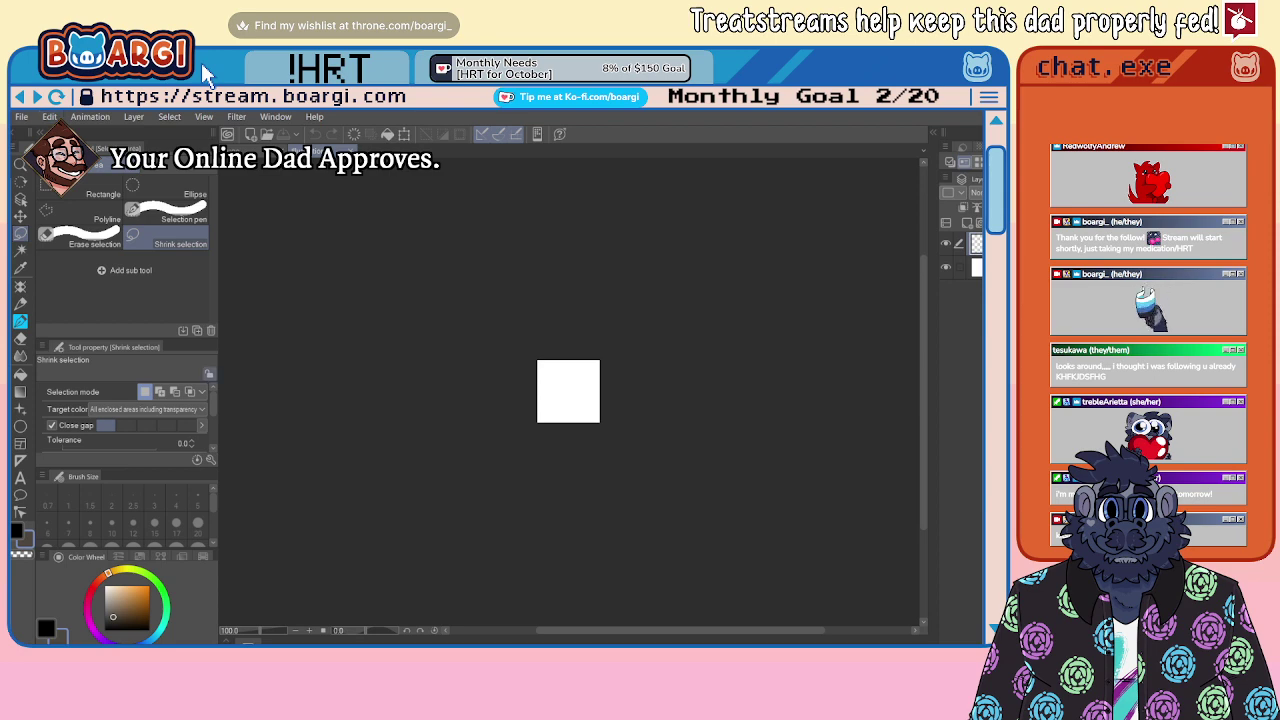
pyautogui.click(133, 468)
pyautogui.scroll(-10, 566, 353)
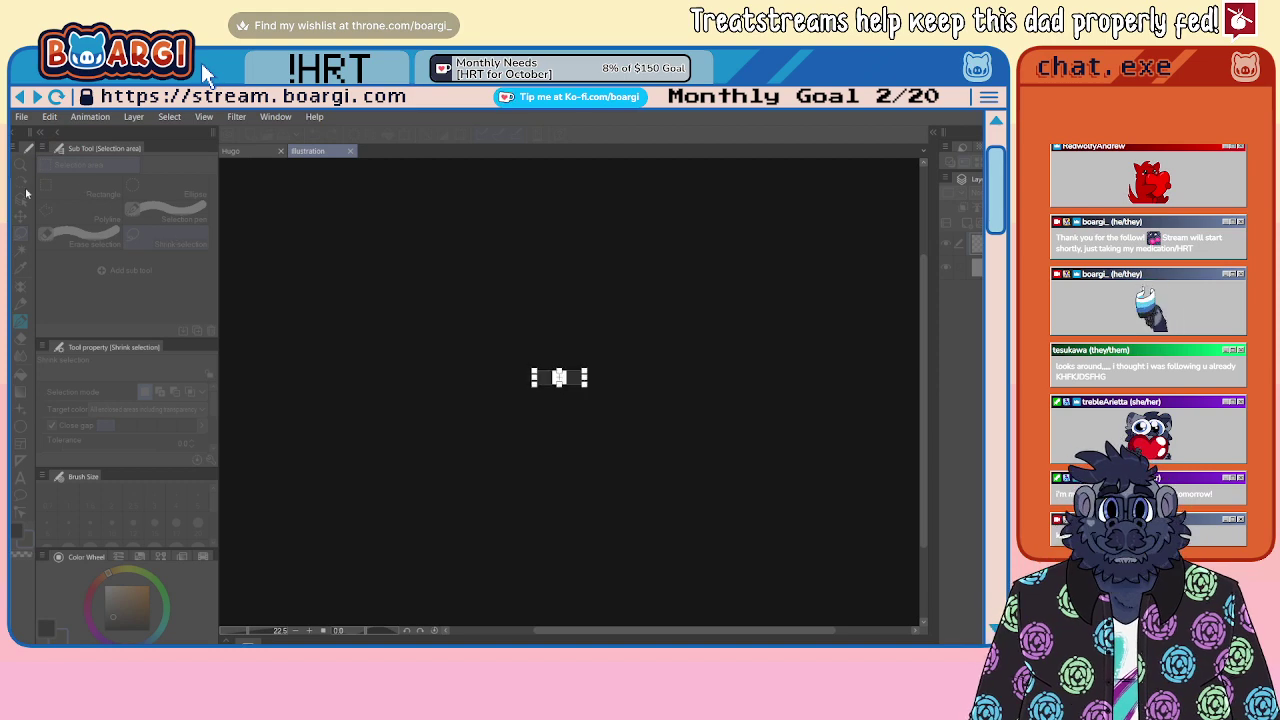
pyautogui.hotkey('ctrl', 'v')
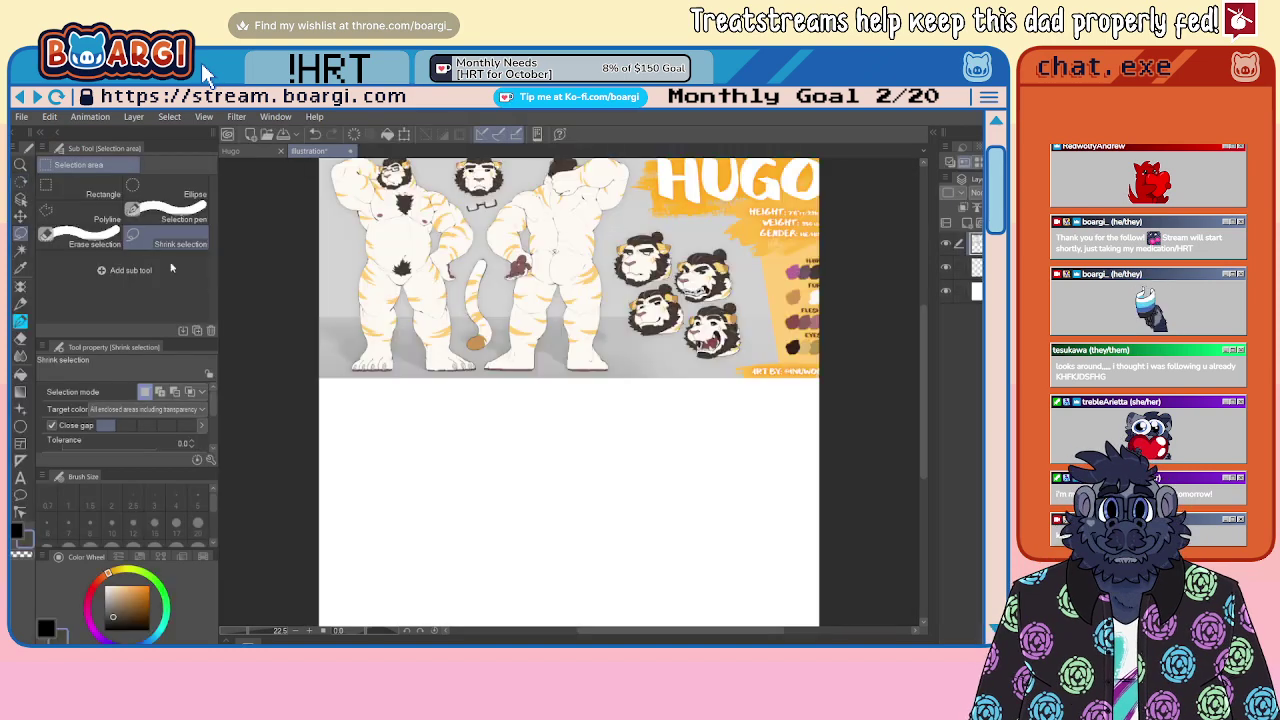
# Step: Crop away the blank canvas below the reference sheet and extend the canvas to the right to uncover the sheet's cut-off part
pyautogui.scroll(-5, 570, 409)
pyautogui.scroll(5, 734, 313)
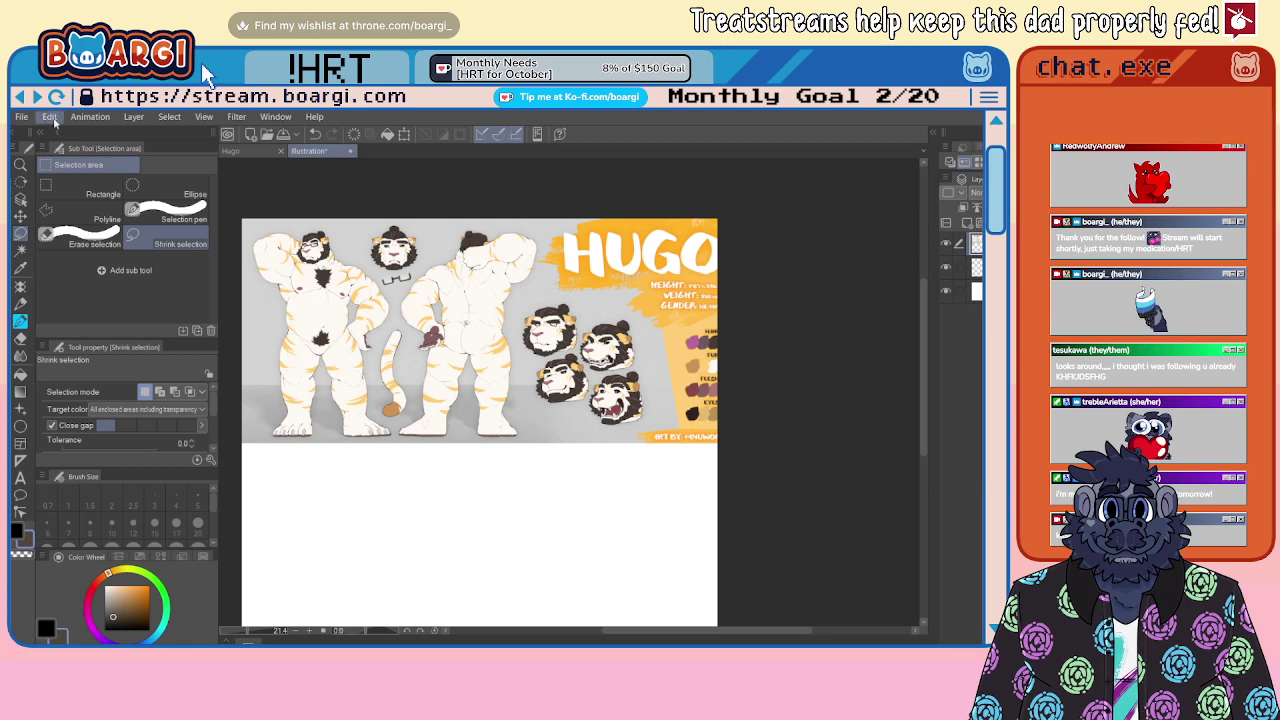
pyautogui.click(111, 458)
pyautogui.scroll(-4, 514, 305)
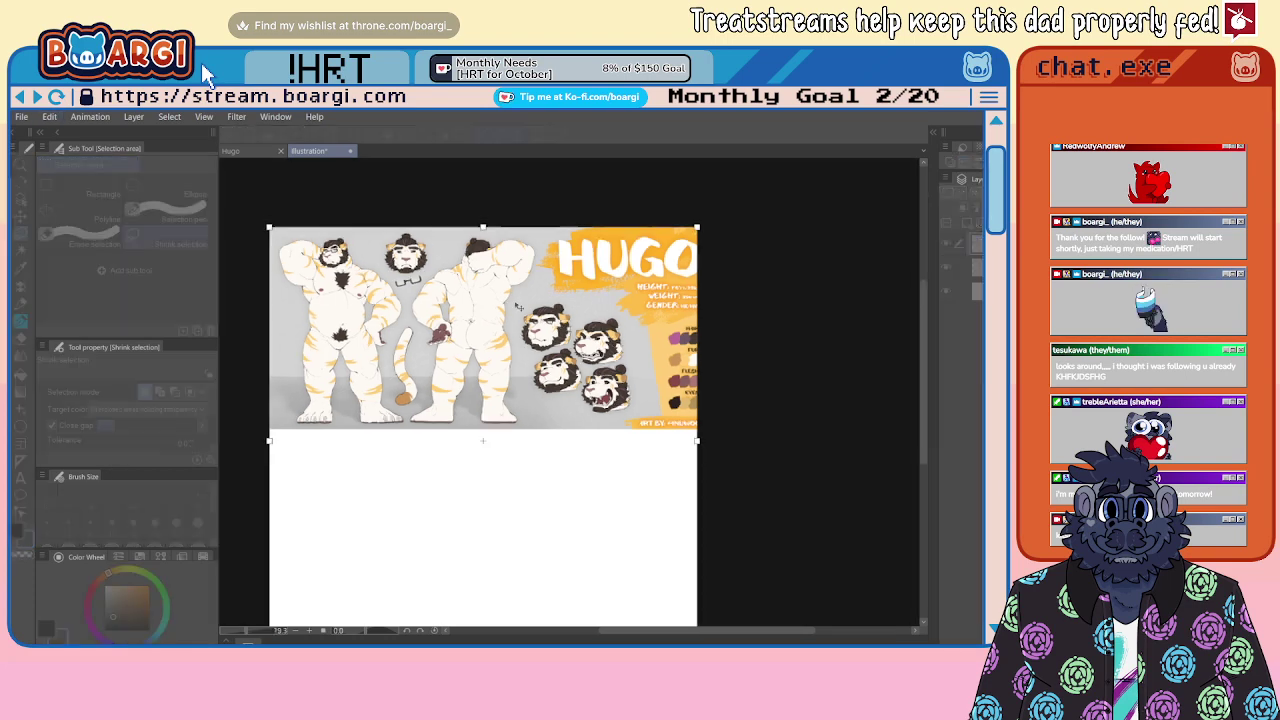
pyautogui.moveTo(491, 556); pyautogui.dragTo(511, 395)
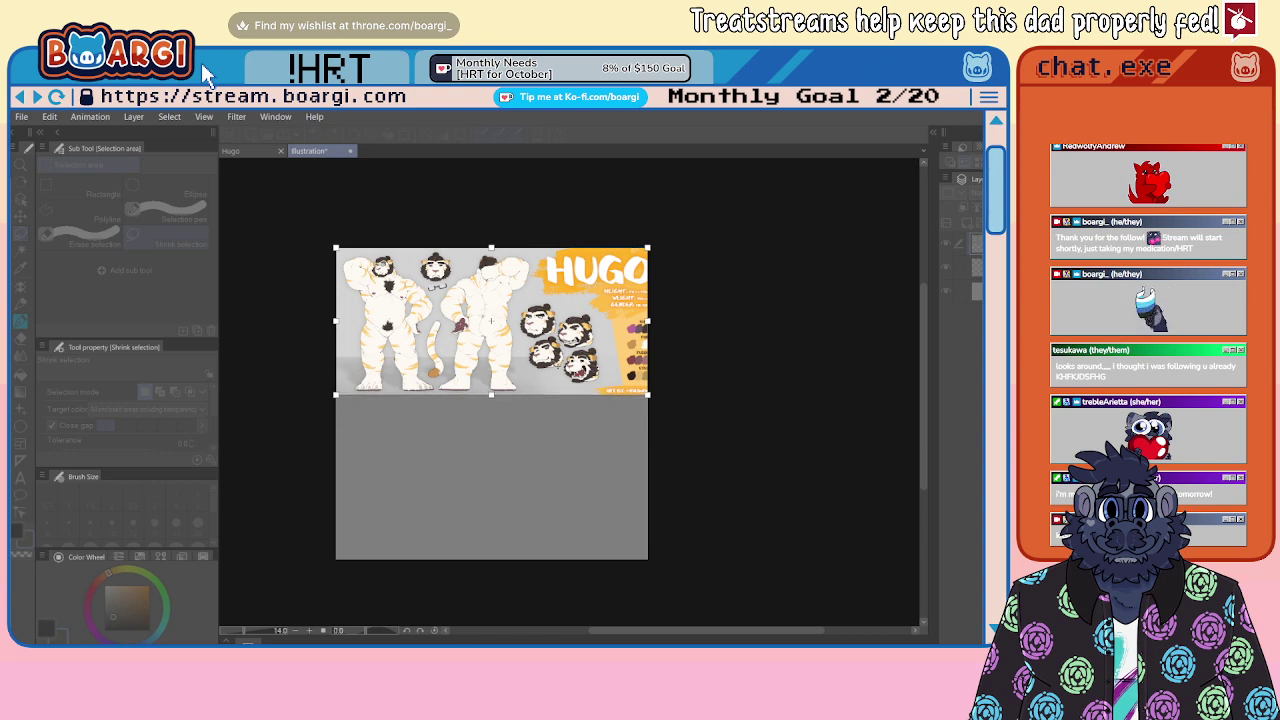
pyautogui.moveTo(650, 320); pyautogui.dragTo(689, 320)
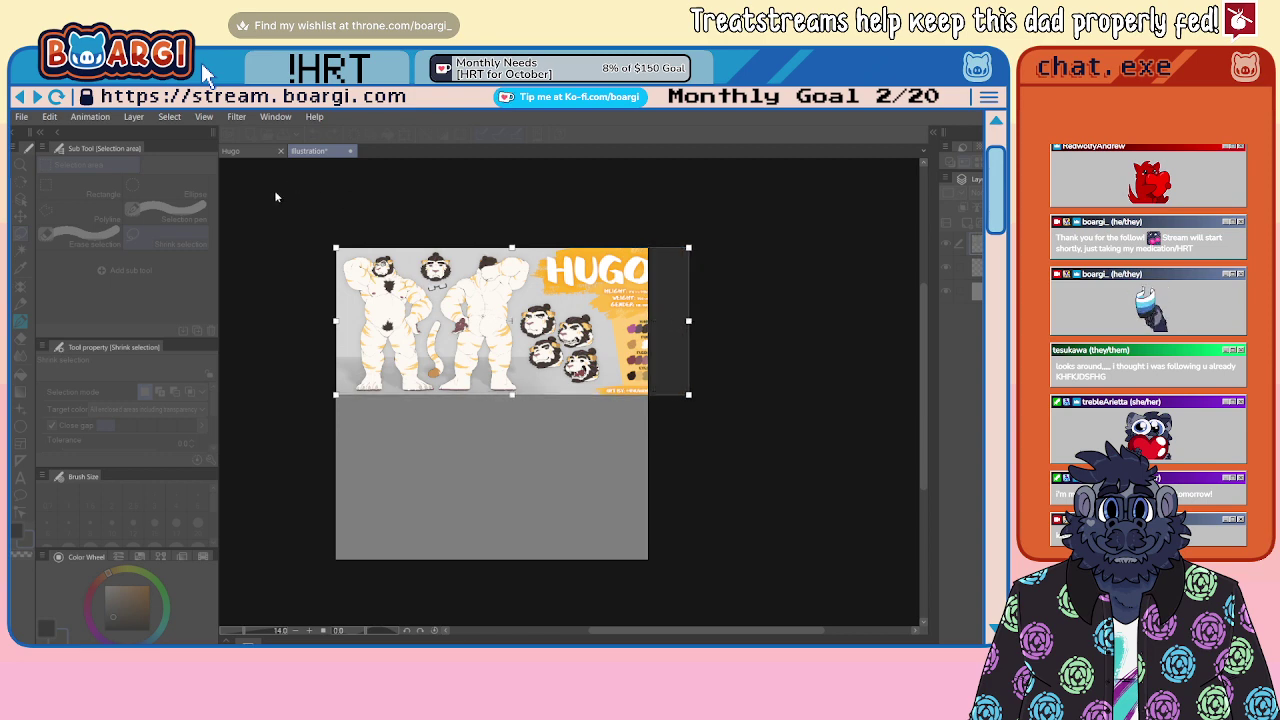
pyautogui.click(276, 196)
# Step: Trim the excess white canvas beside the reference sheet so the canvas ends at the sheet's right edge
pyautogui.scroll(-2, 489, 308)
pyautogui.scroll(5, 655, 350)
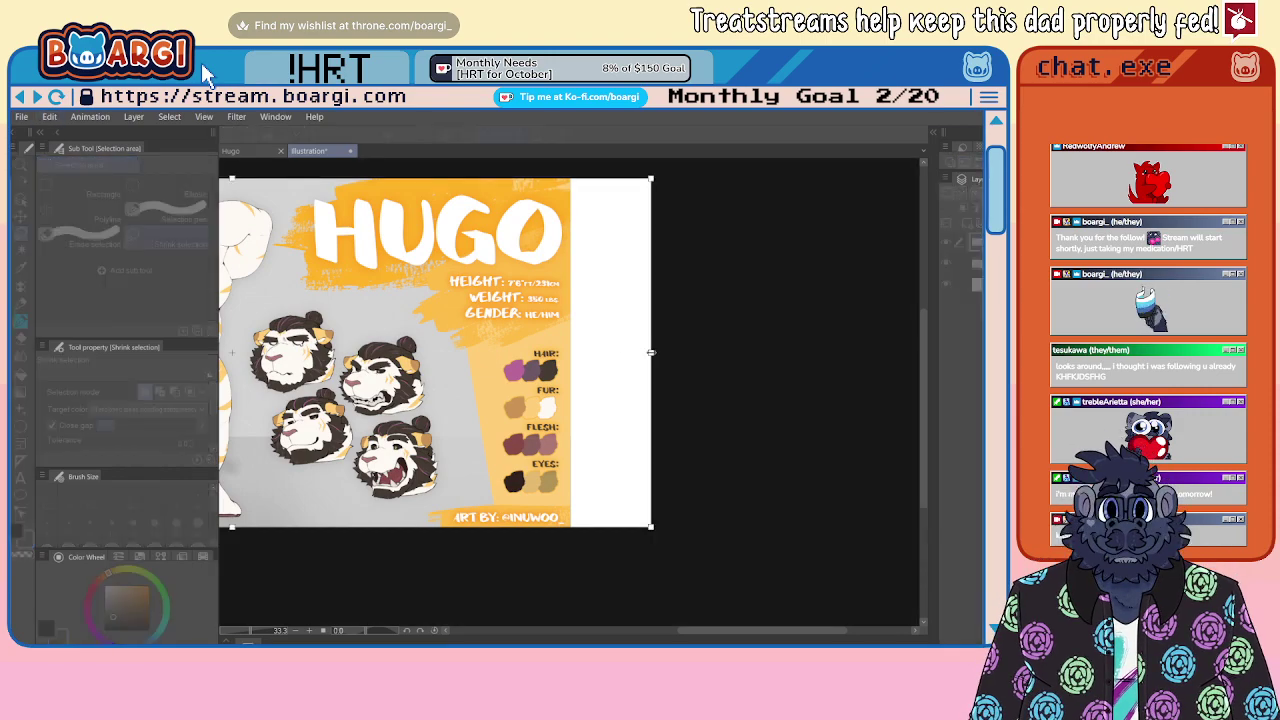
pyautogui.moveTo(650, 352); pyautogui.dragTo(570, 353)
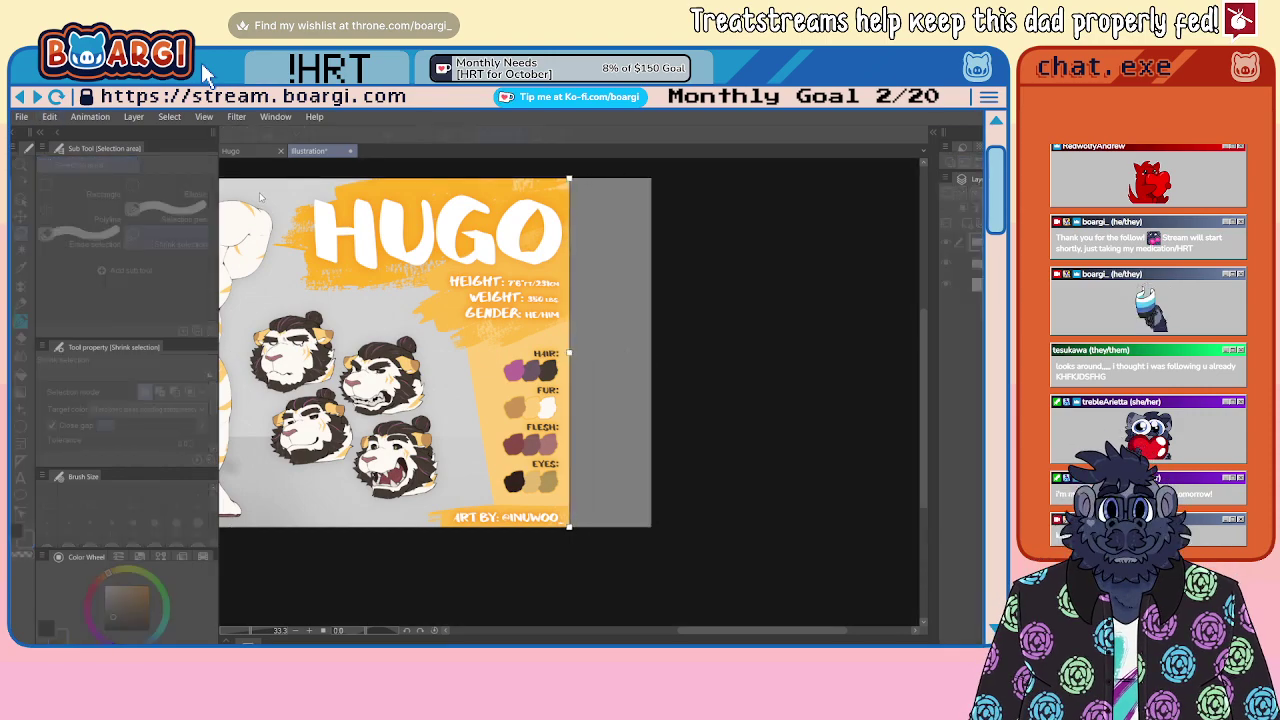
pyautogui.press('Return')
# Step: Sample the off-white fur colour from the front-facing head on the reference sheet and return to the Hugo animation
pyautogui.scroll(6, 335, 288)
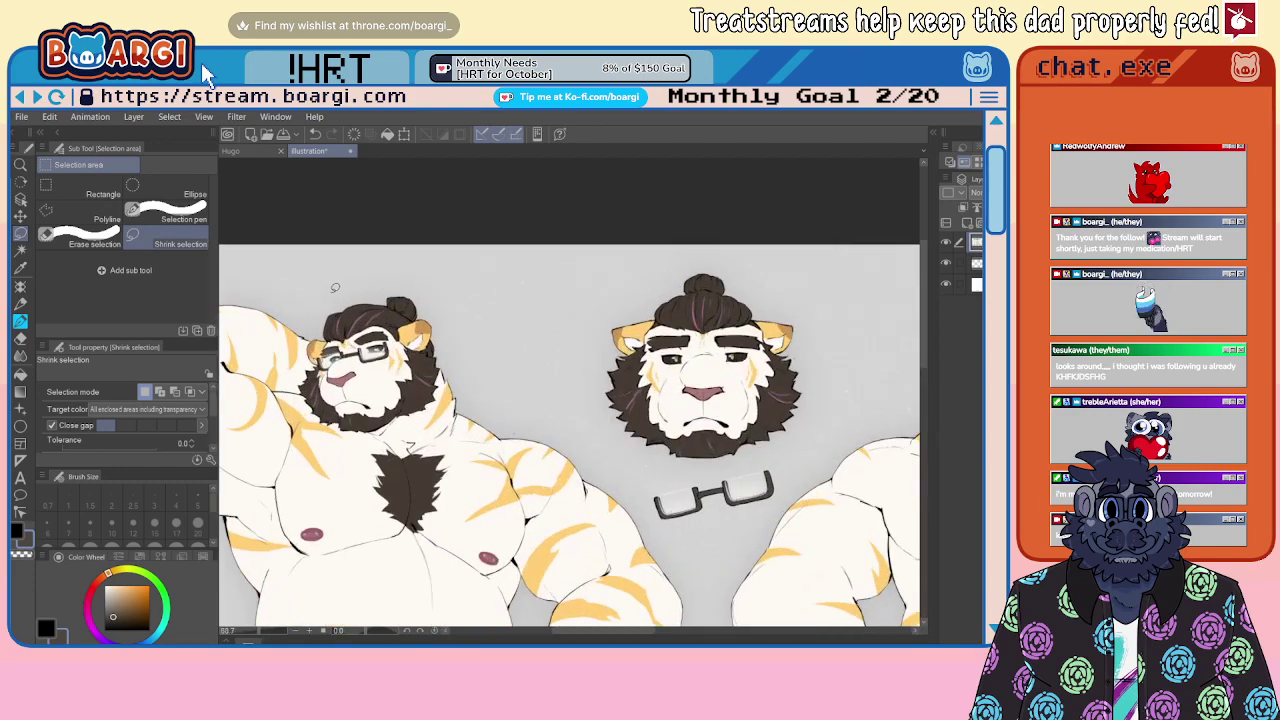
pyautogui.moveTo(850, 363); pyautogui.dragTo(638, 342)
pyautogui.scroll(5, 638, 342)
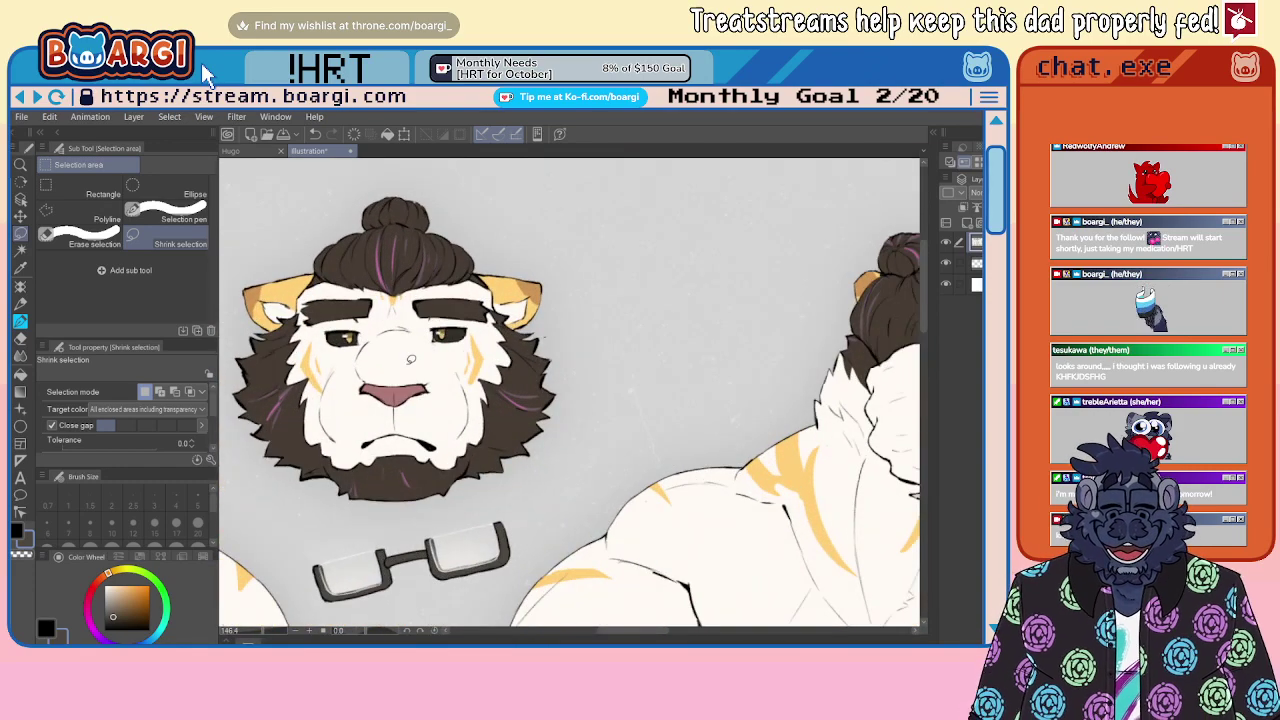
pyautogui.hotkey('ctrl', 'Tab')
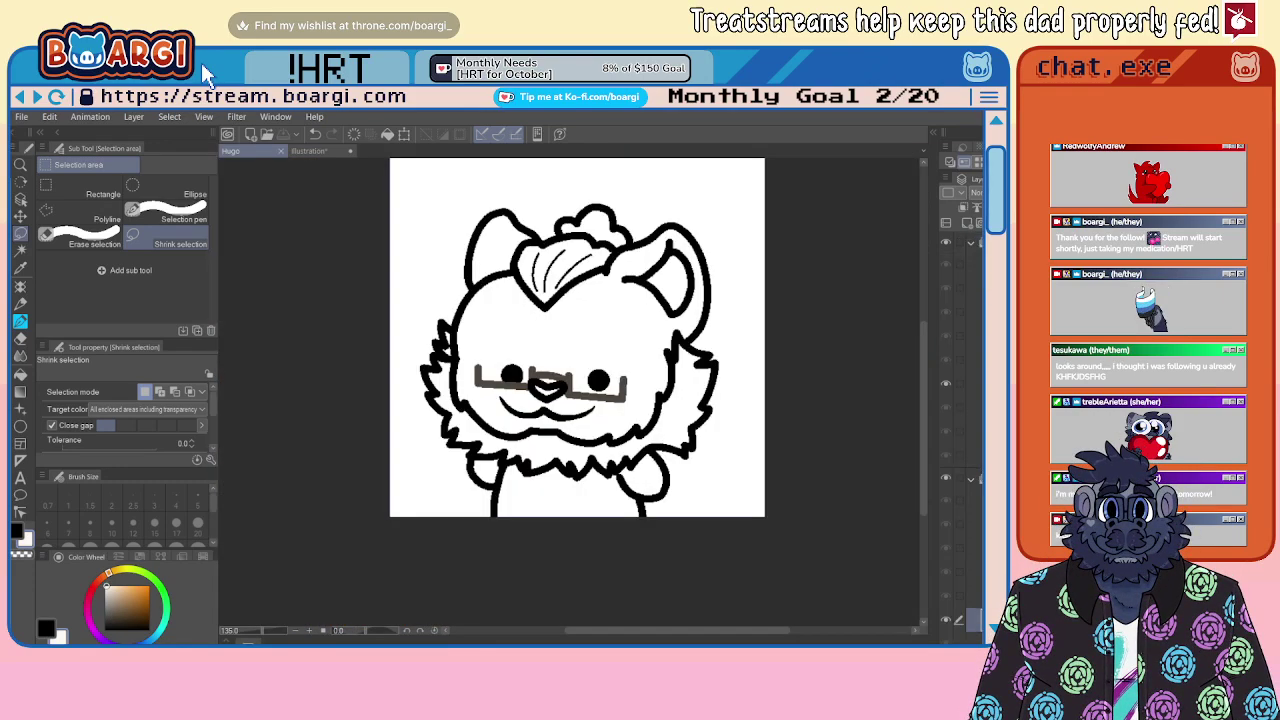
# Step: Hide the paper layer and fill the first frame's Color cel with the off-white fur colour
pyautogui.click(971, 245)
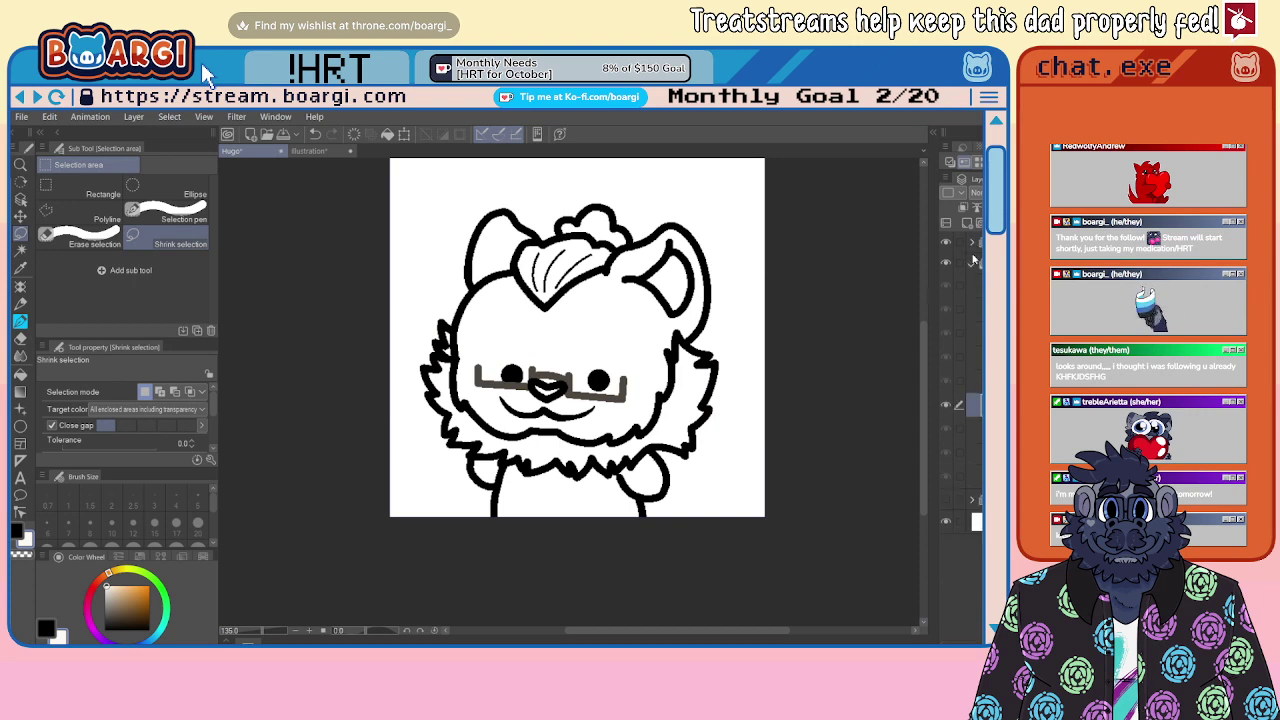
pyautogui.click(946, 523)
pyautogui.press('Home')
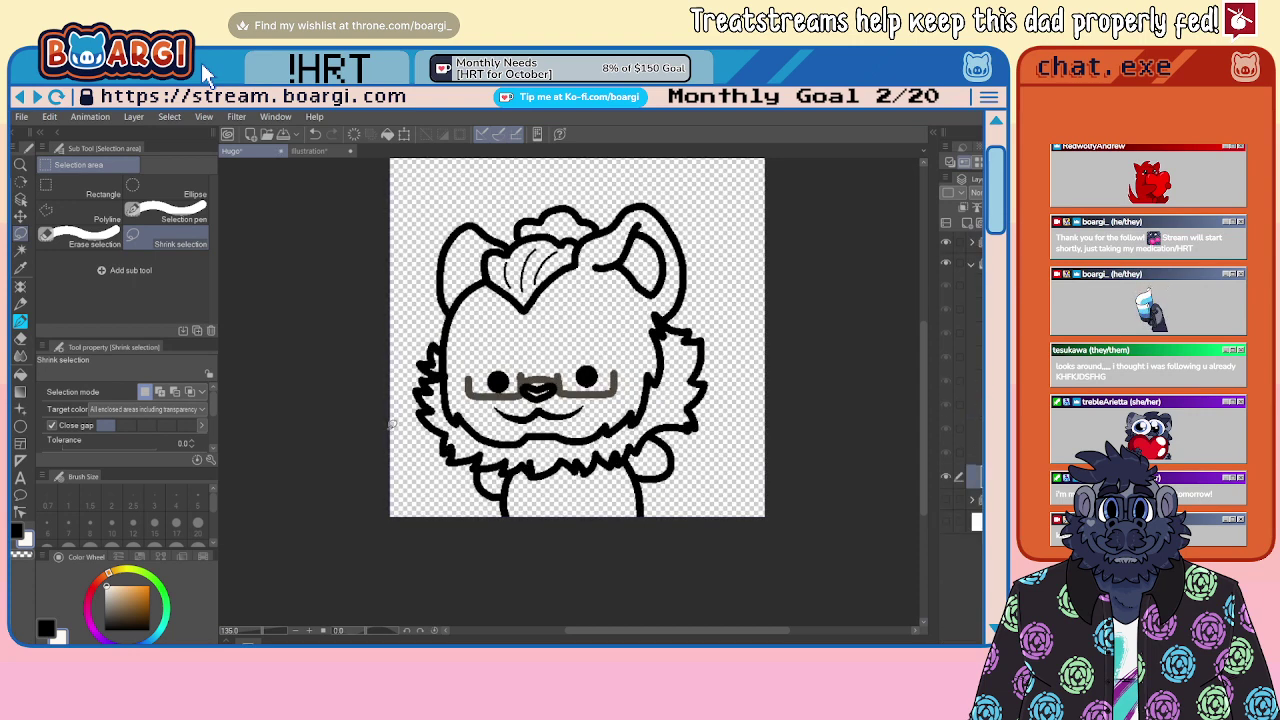
pyautogui.click(19, 384)
pyautogui.click(680, 399)
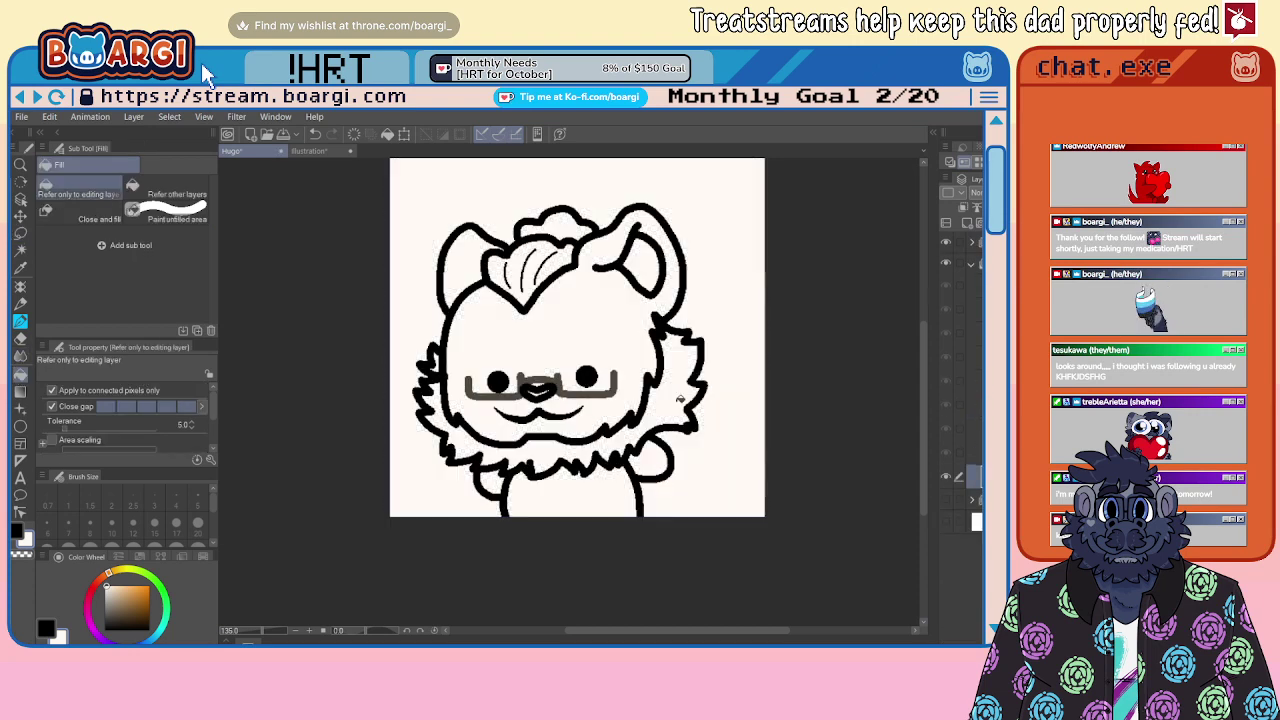
# Step: Fill the remaining Color cels one after another with the same off-white fur colour
pyautogui.click(962, 452)
pyautogui.hotkey('alt', ']')
pyautogui.hotkey('alt', ']')
pyautogui.hotkey('alt', ']')
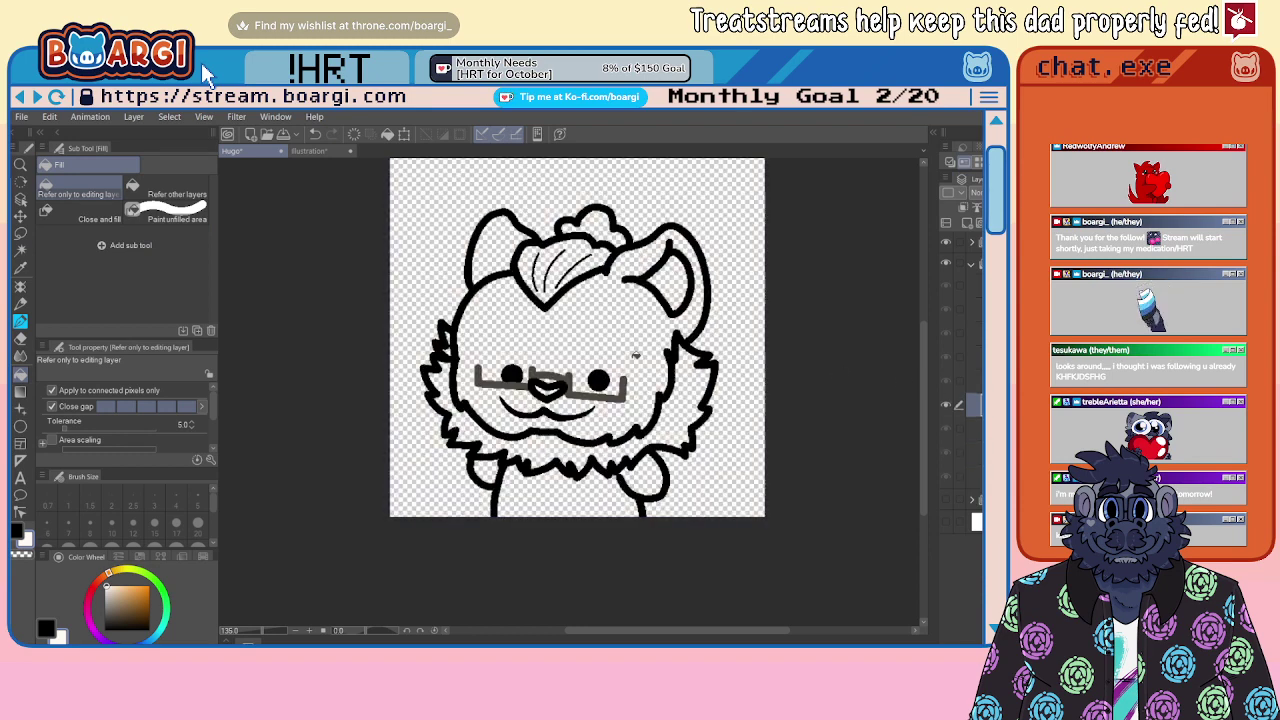
pyautogui.hotkey('alt', ']')
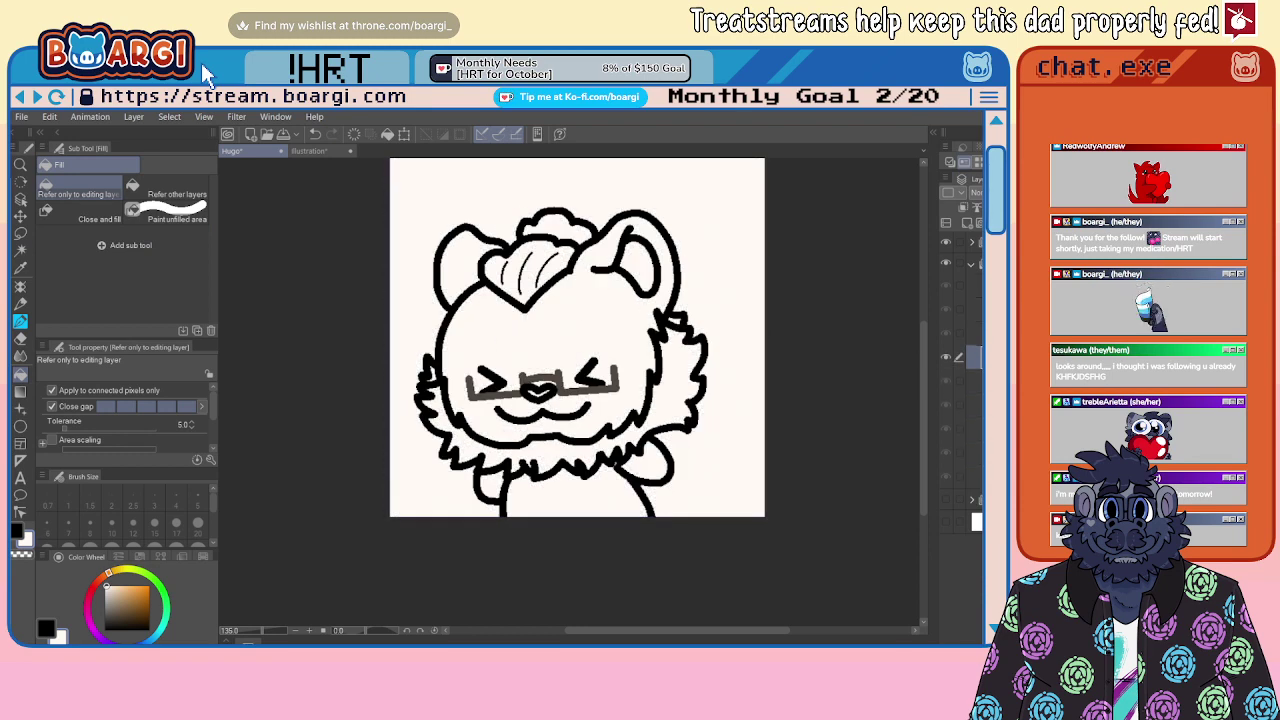
pyautogui.hotkey('alt', ']')
pyautogui.hotkey('alt', ']')
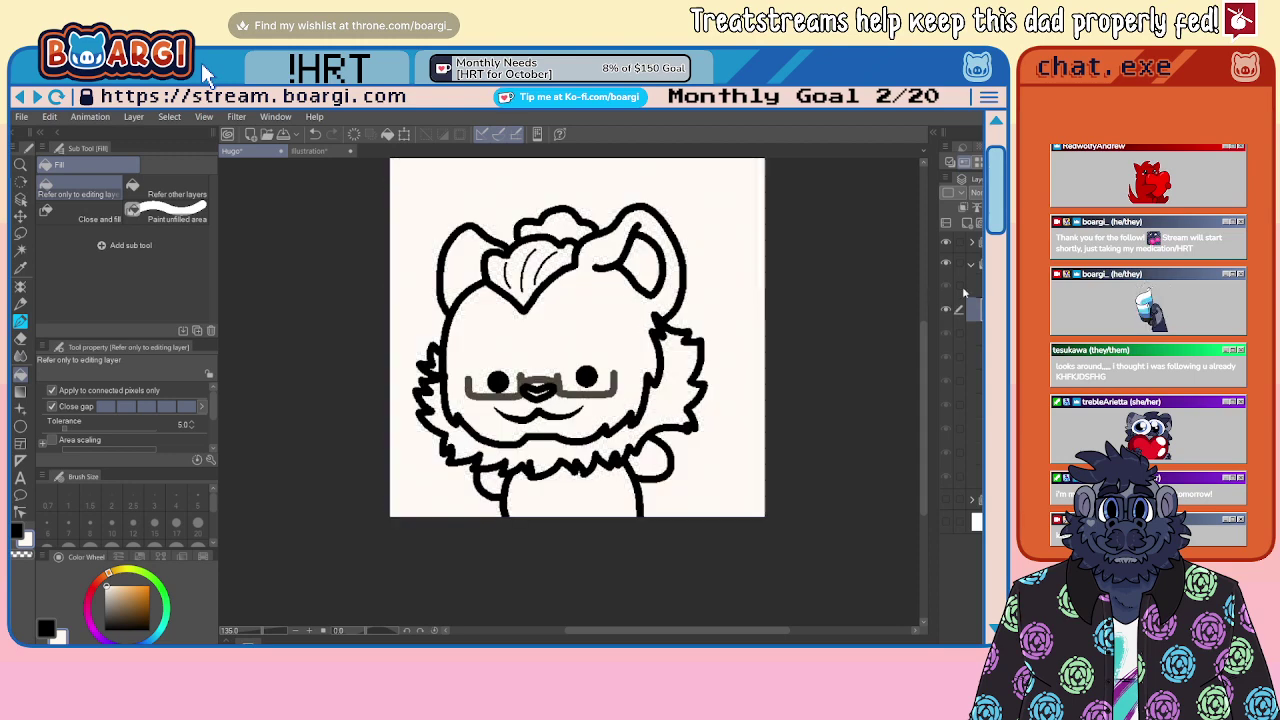
pyautogui.hotkey('alt', ']')
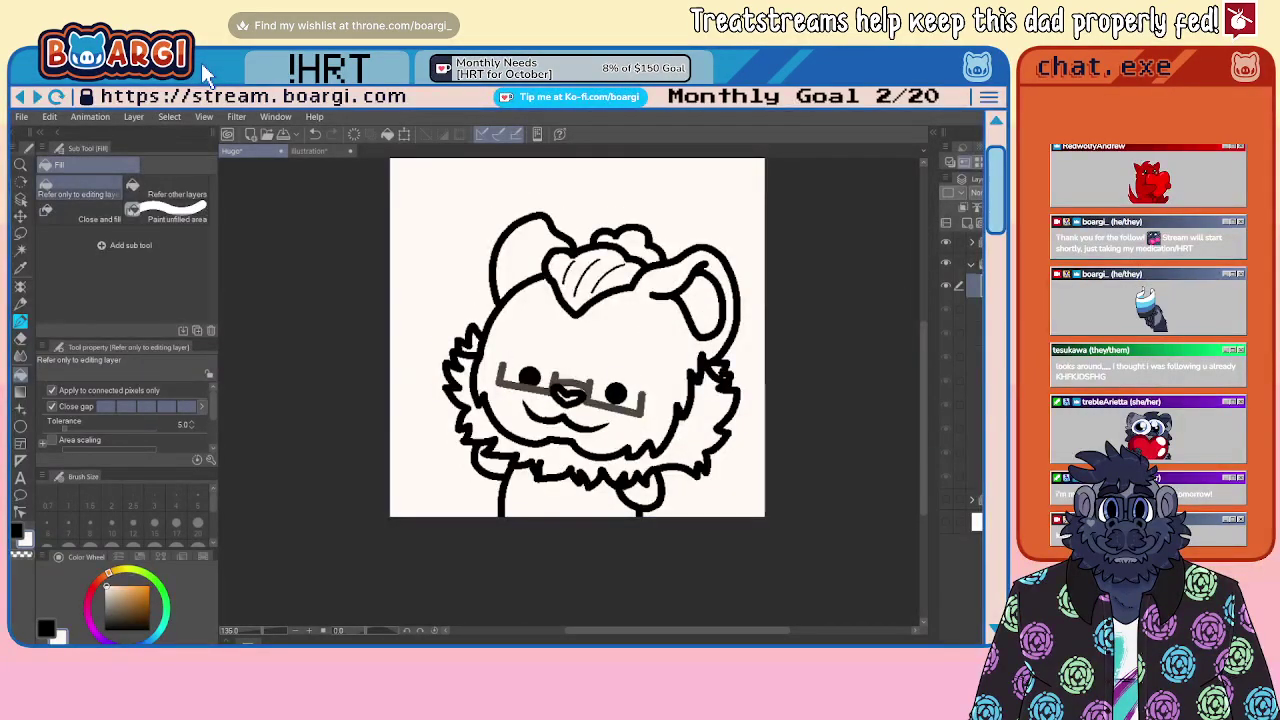
pyautogui.hotkey('alt', '[')
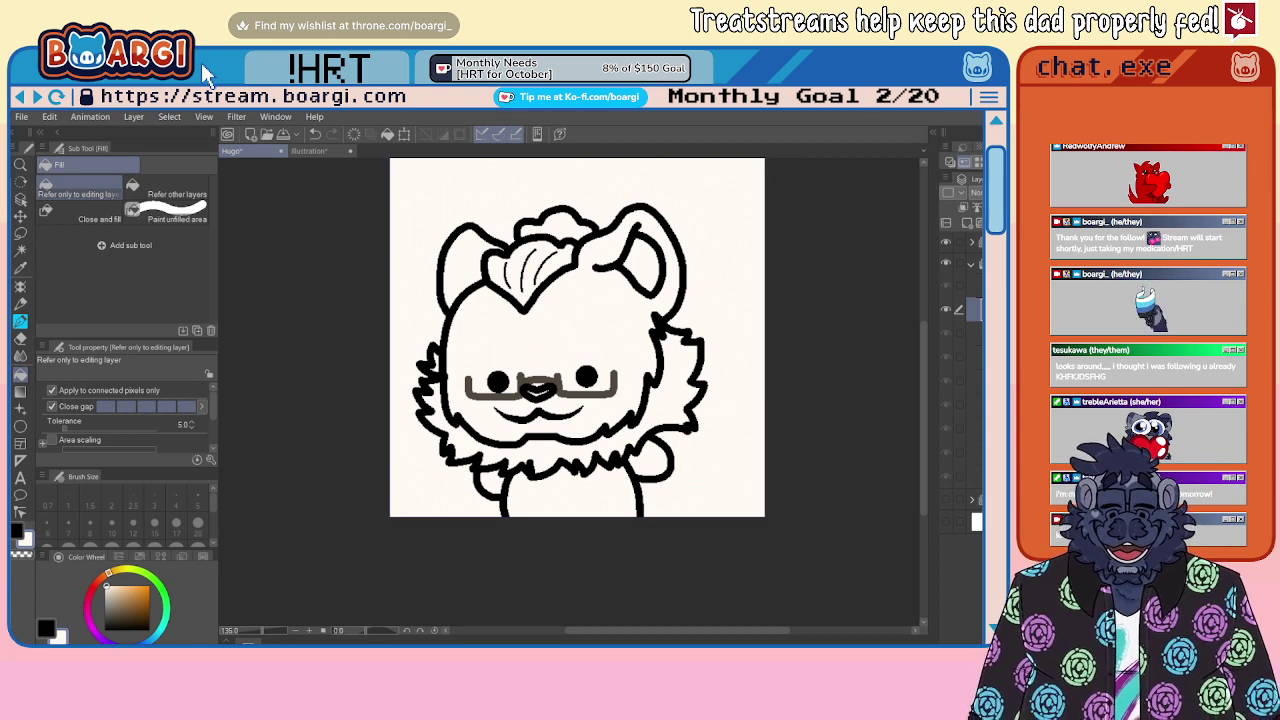
# Step: Auto-select the area outside the first frame's line art and delete the off-white fill there from its Color cel
pyautogui.click(975, 477)
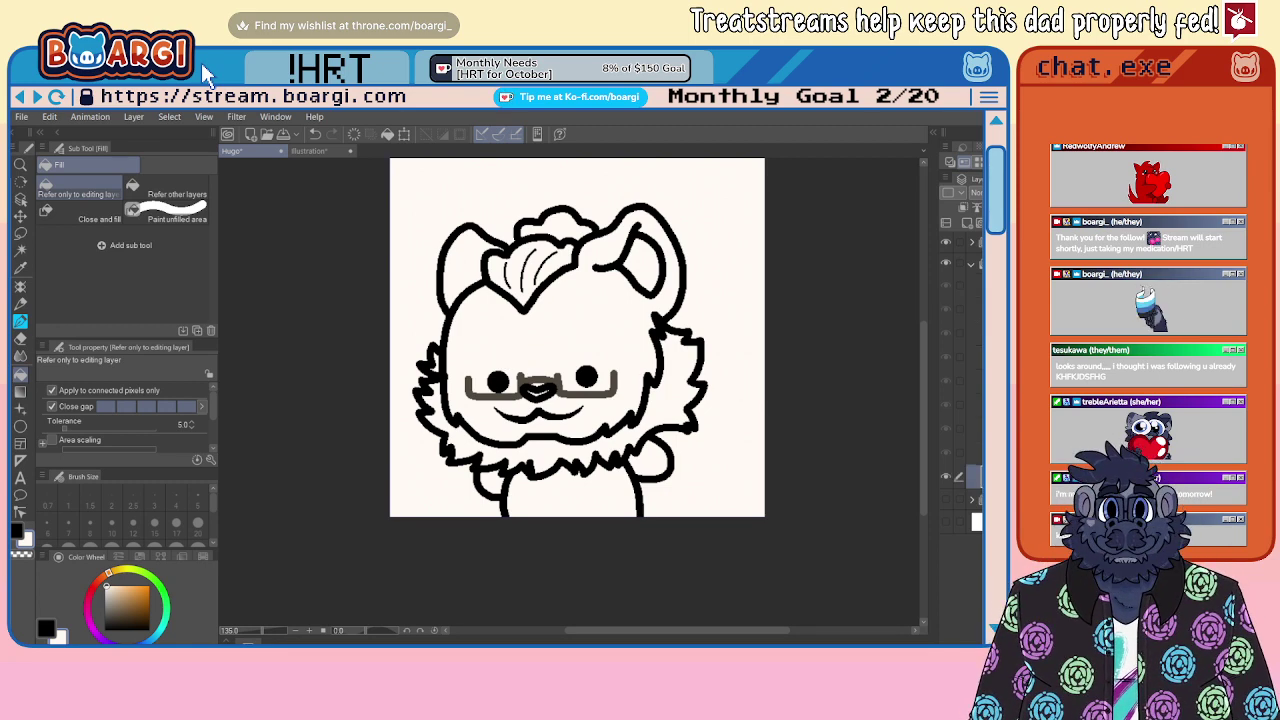
pyautogui.hotkey('alt', '[')
pyautogui.press('w')
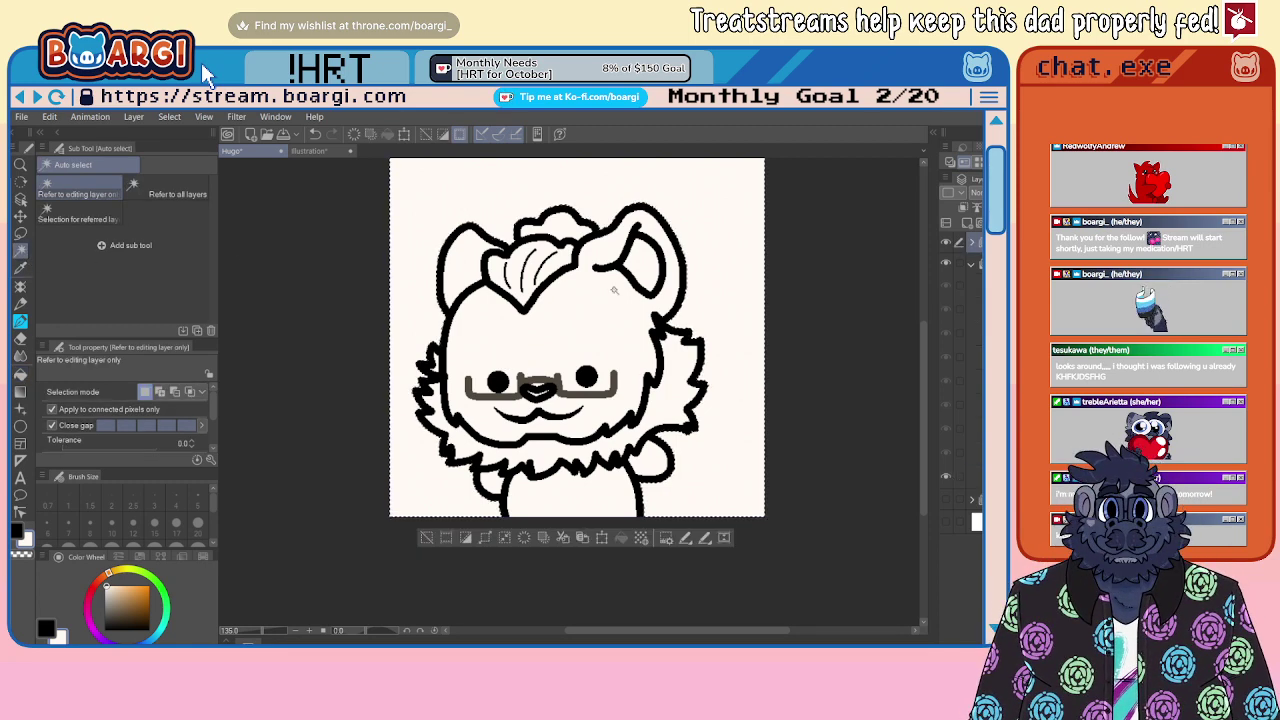
pyautogui.click(467, 205)
pyautogui.press('Delete')
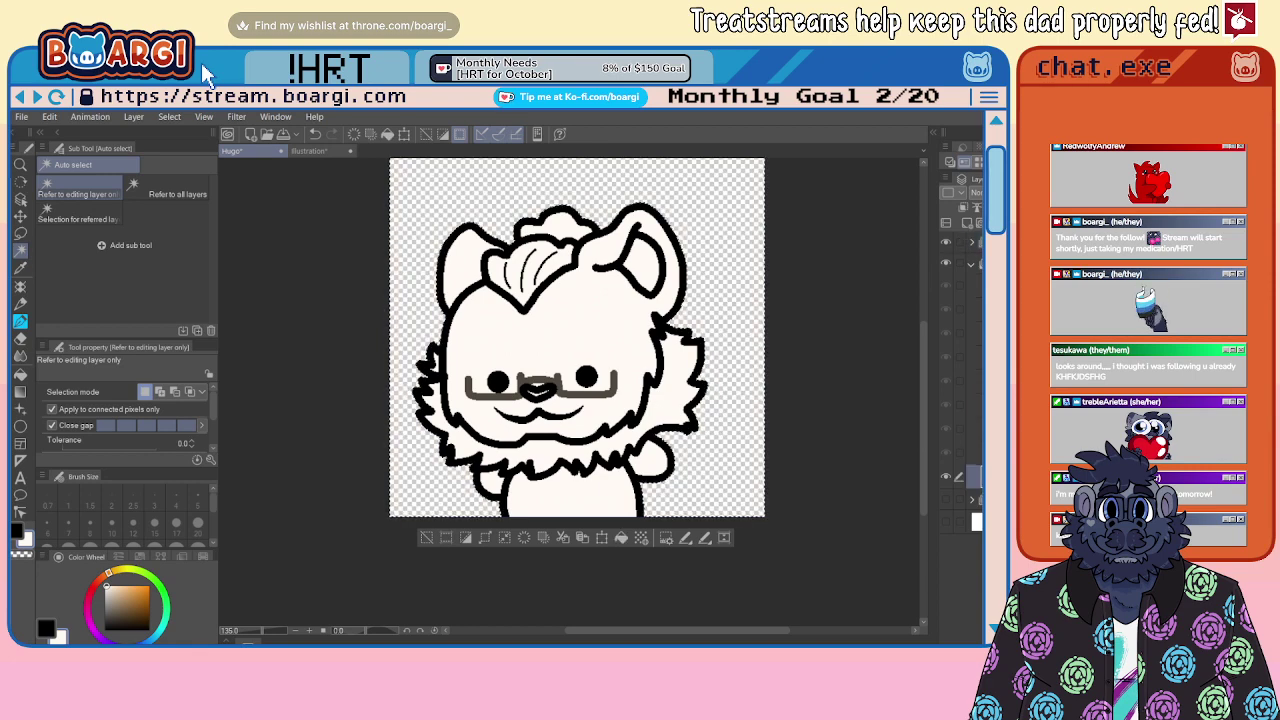
# Step: Clear the off-white fill outside the character's outline on the second Color cel, using an automatic selection of the line art's exterior
pyautogui.click(975, 453)
pyautogui.click(848, 407)
pyautogui.hotkey('alt', ']')
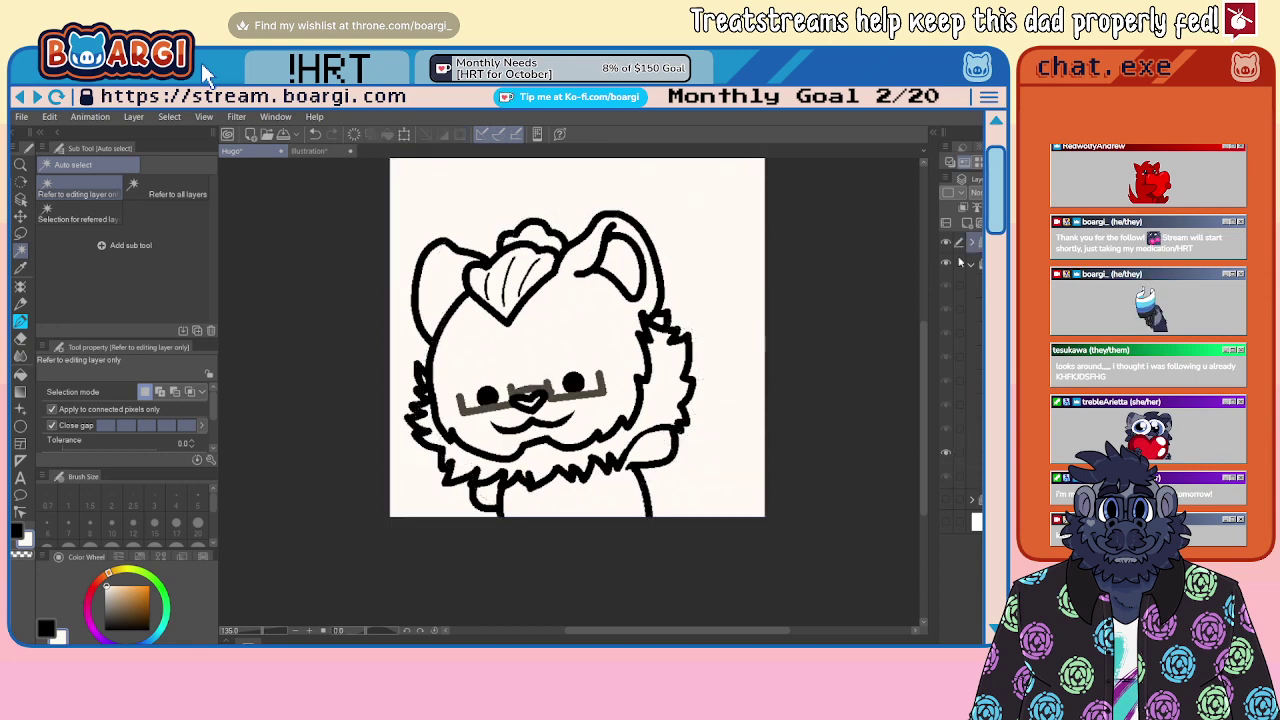
pyautogui.click(702, 276)
pyautogui.press('Delete')
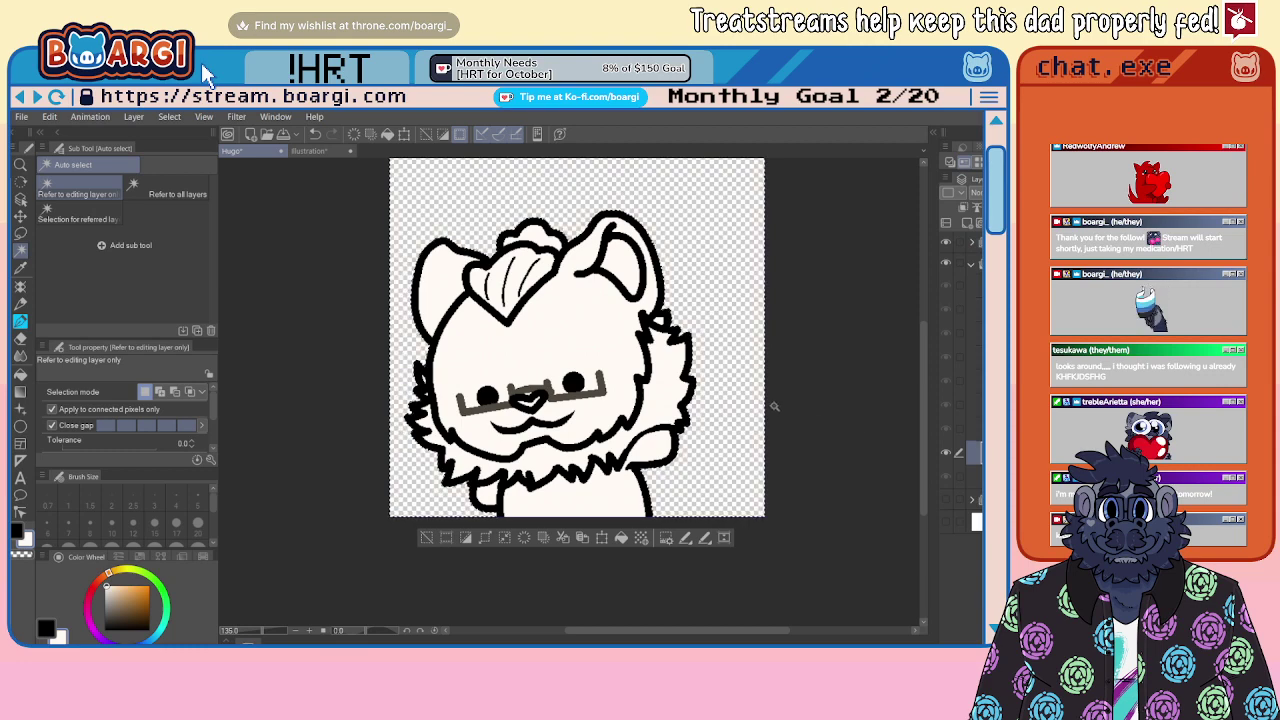
# Step: Drop the current selection and clear the off-white background around the character on the upright, round-eyed frame just above, using Auto select
pyautogui.hotkey('ctrl', 'd')
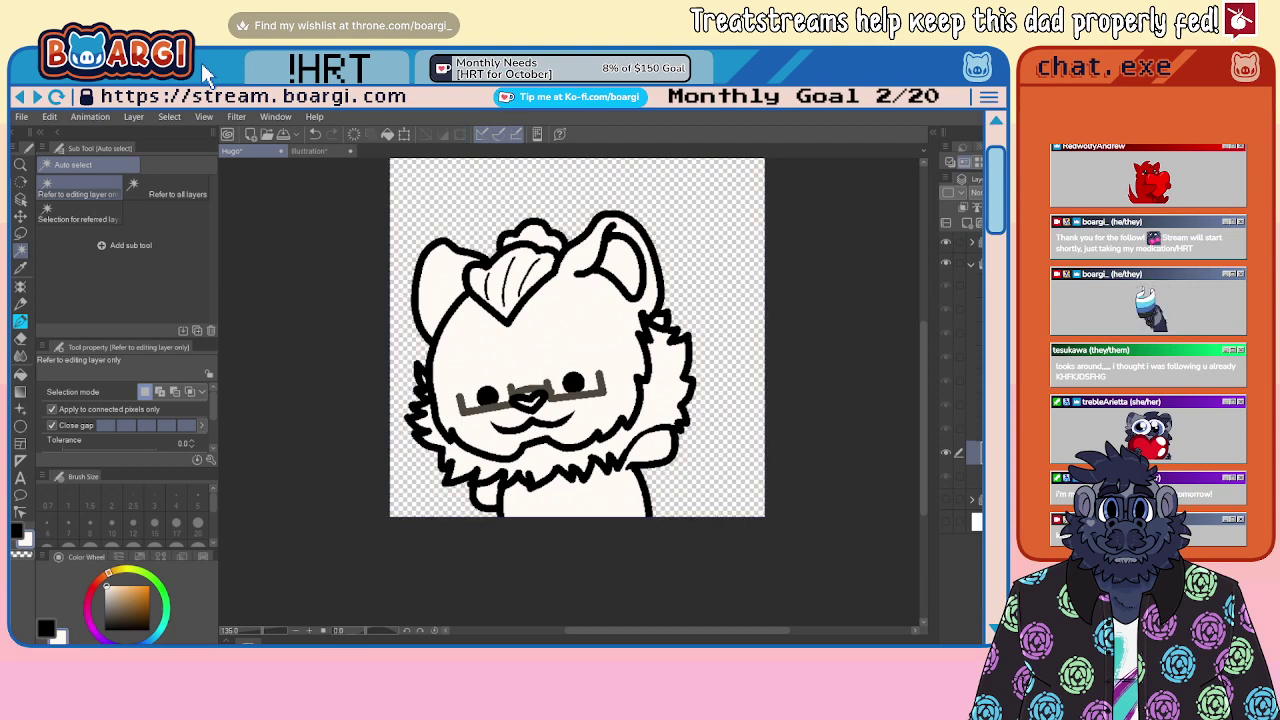
pyautogui.hotkey('alt', ']')
pyautogui.click(712, 266)
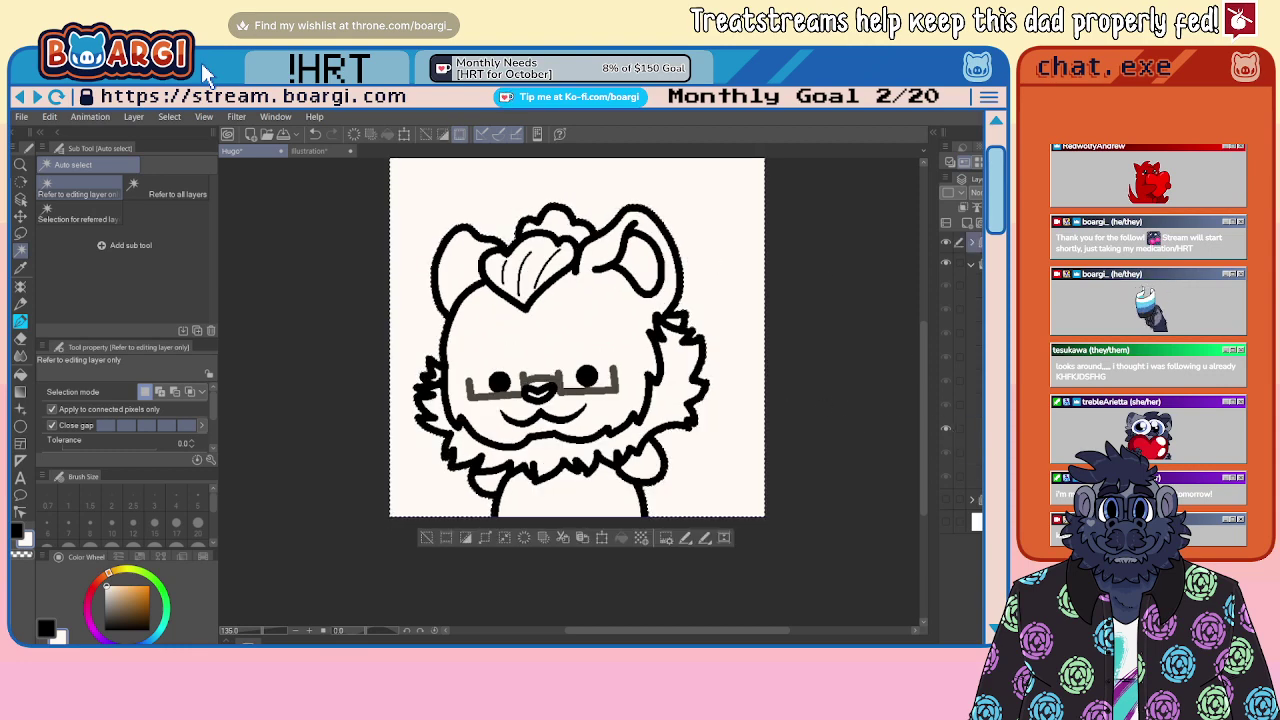
pyautogui.press('Delete')
pyautogui.hotkey('ctrl', 'd')
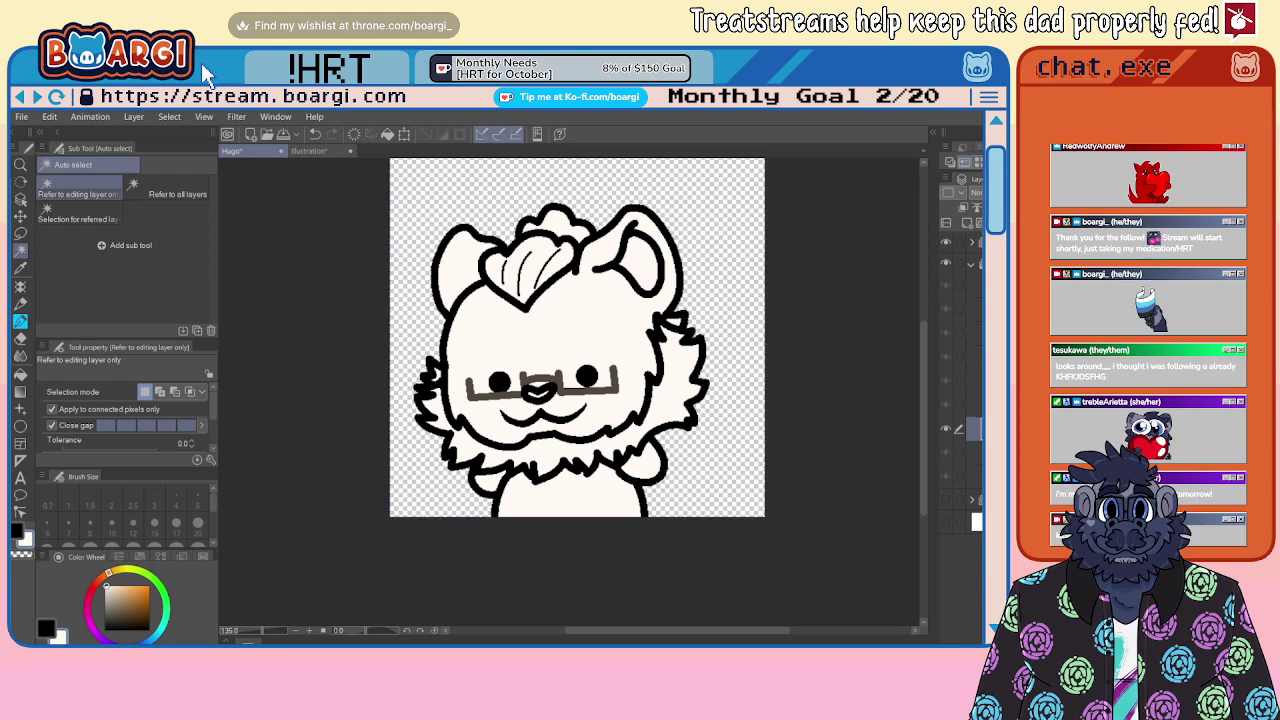
# Step: Delete the off-white background around the character on the following frame, where the head leans slightly right, and deselect
pyautogui.hotkey('alt', ']')
pyautogui.click(722, 270)
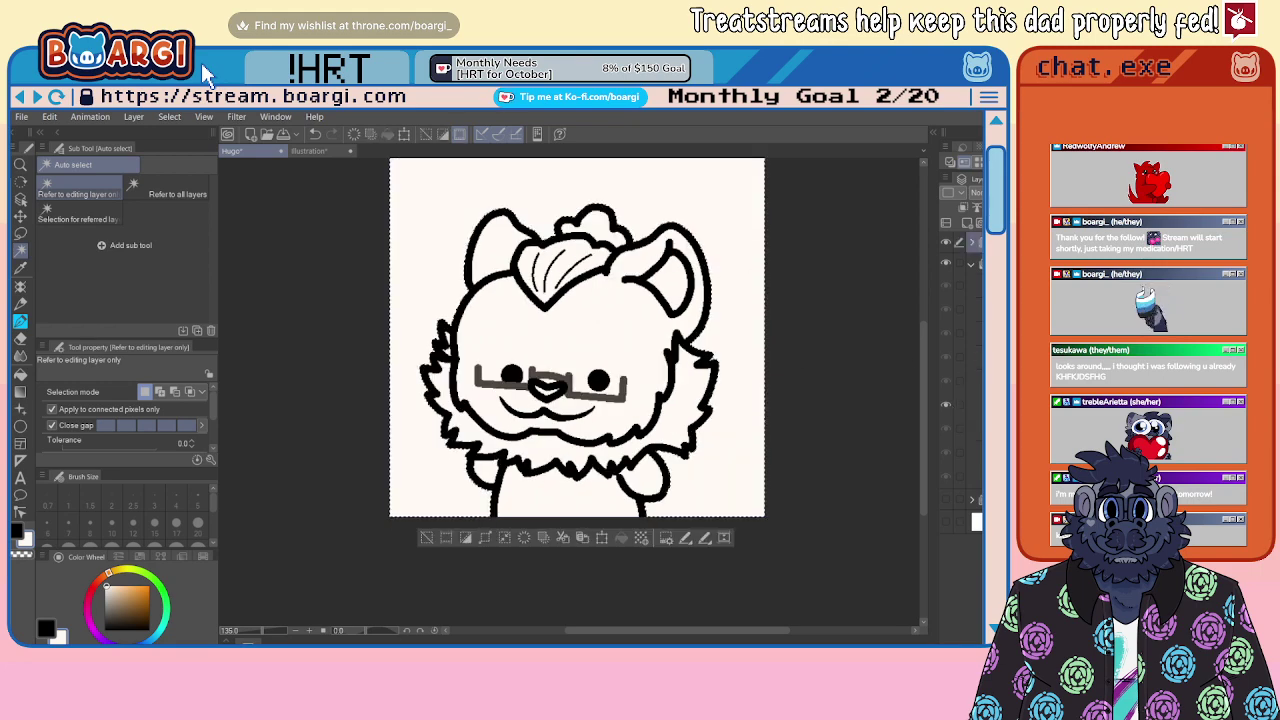
pyautogui.hotkey('alt', '[')
pyautogui.press('Delete')
pyautogui.hotkey('ctrl', 'd')
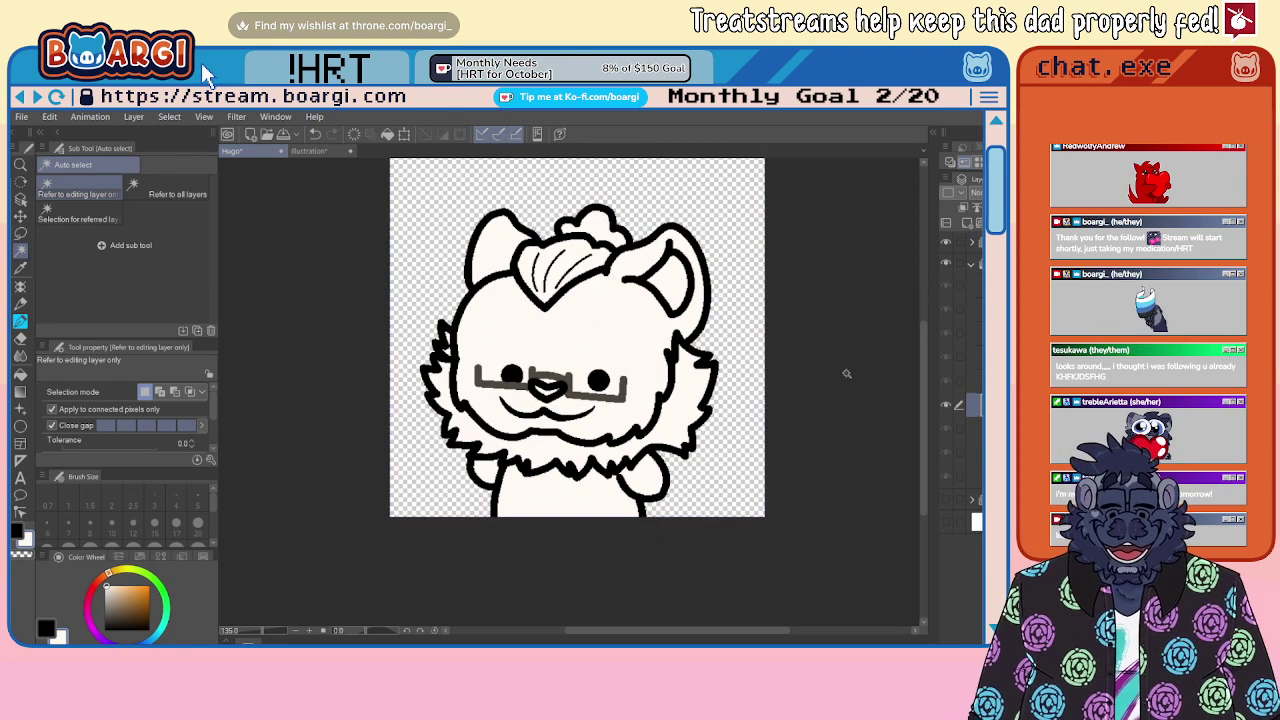
# Step: Auto-select and delete the off-white background on the frame with the head tilted far to the right
pyautogui.hotkey('alt', ']')
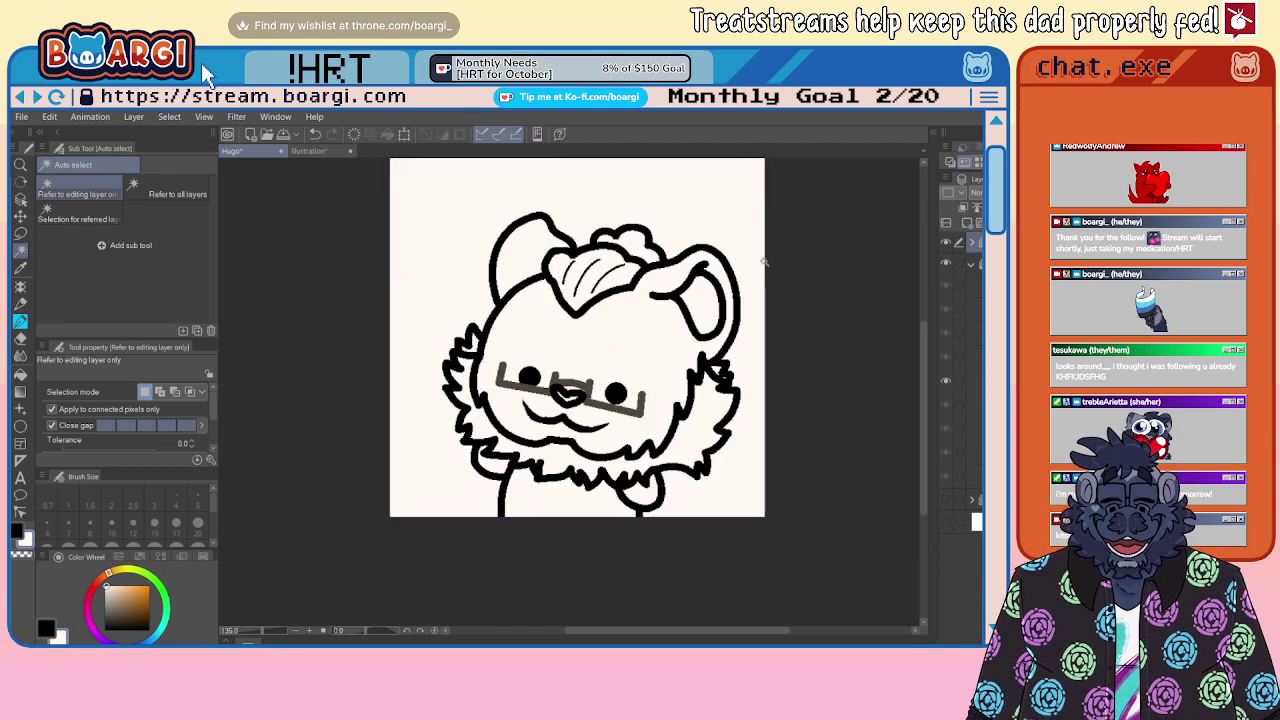
pyautogui.click(650, 208)
pyautogui.press('Delete')
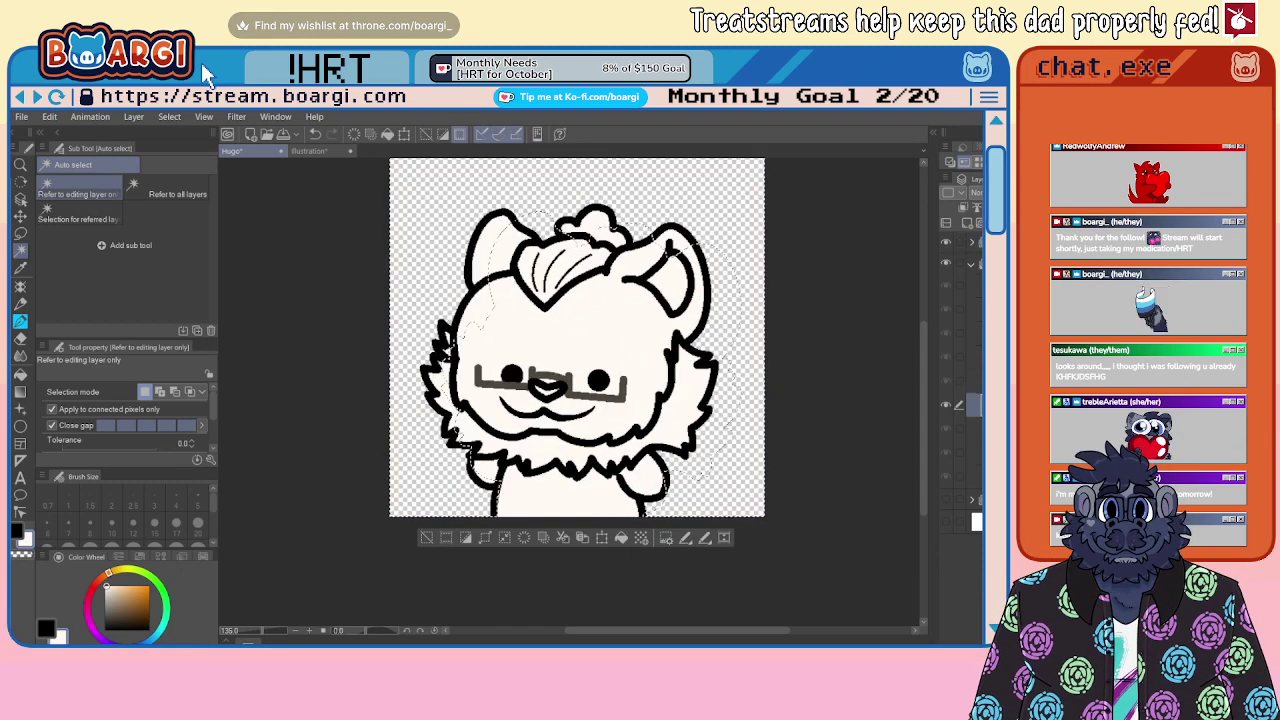
pyautogui.hotkey('ctrl', 'd')
# Step: Remove the off-white background around the character on the frame with the squinting eyes, and deselect
pyautogui.hotkey('alt', ']')
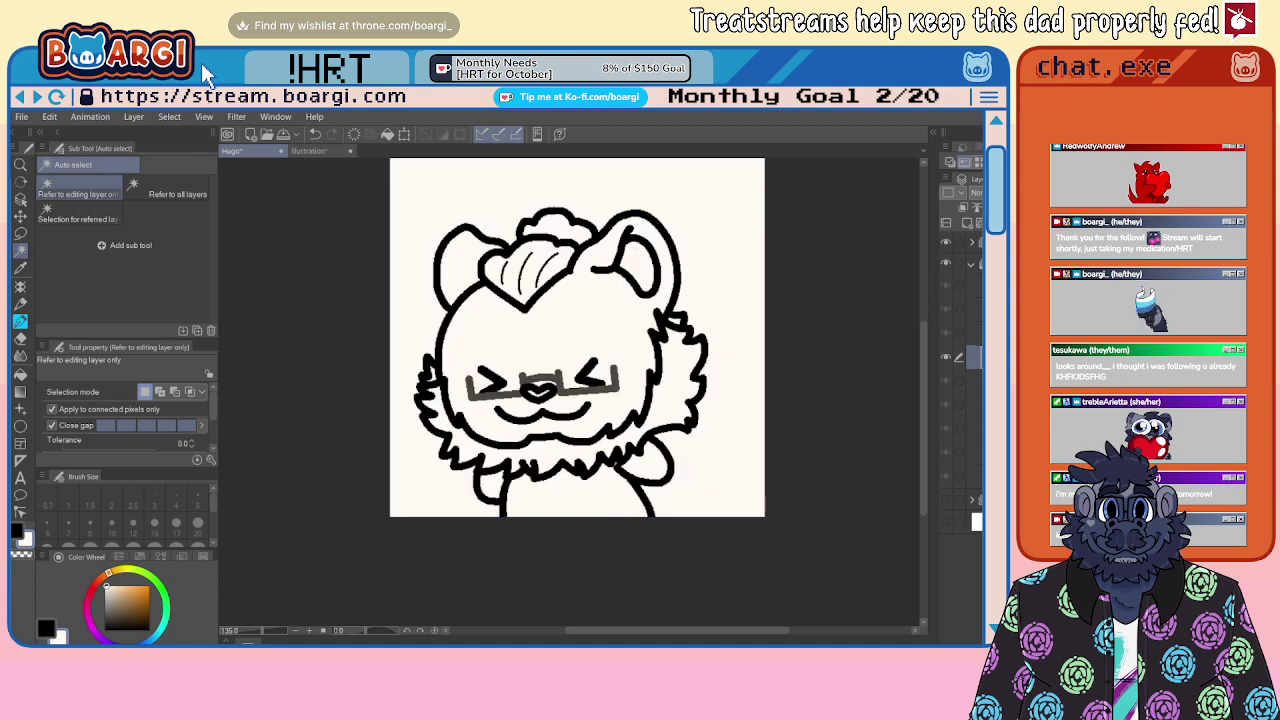
pyautogui.click(709, 214)
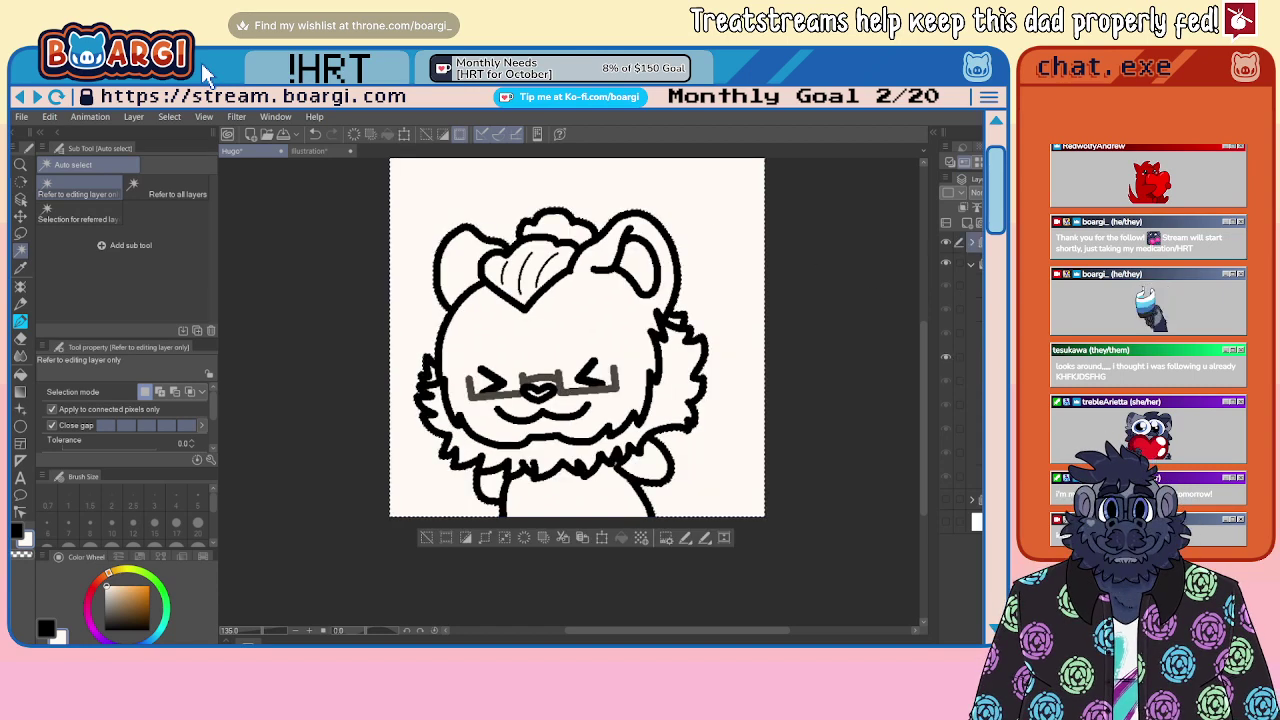
pyautogui.press('Delete')
pyautogui.hotkey('ctrl', 'd')
# Step: Remove the off-white background on the frame with the head tilted left and the arm raised, and deselect
pyautogui.hotkey('alt', ']')
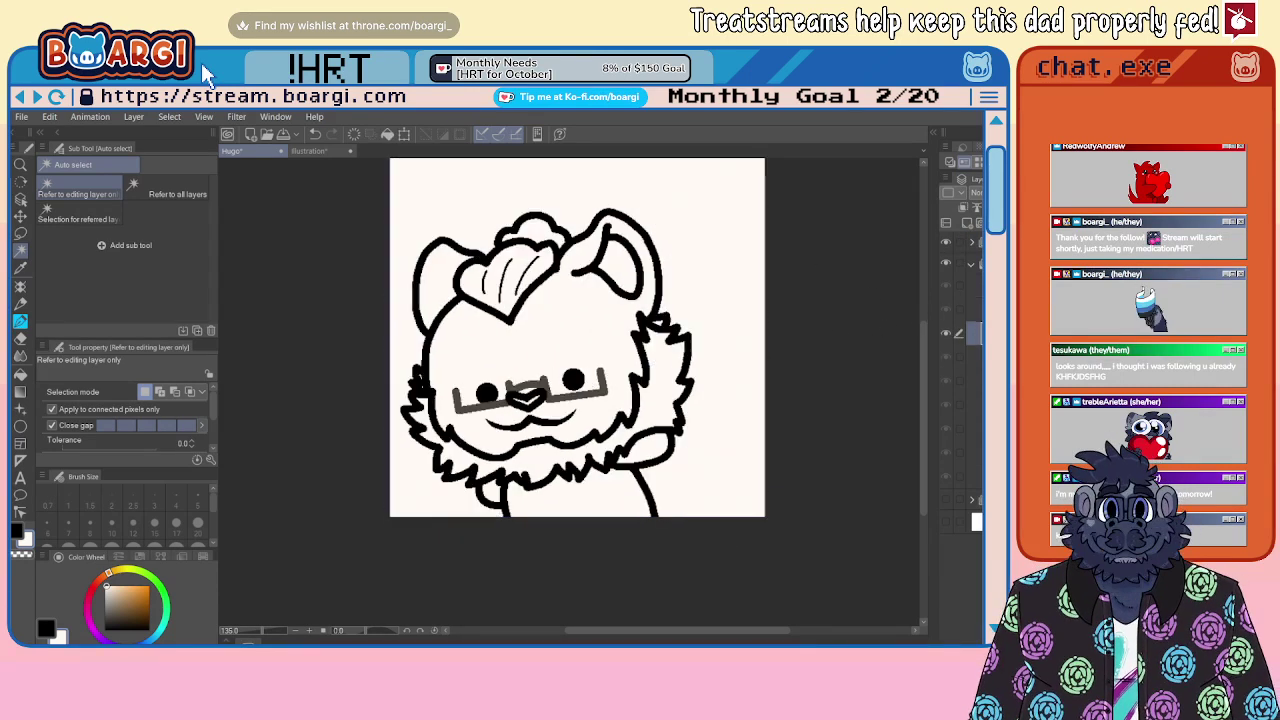
pyautogui.click(714, 234)
pyautogui.press('Delete')
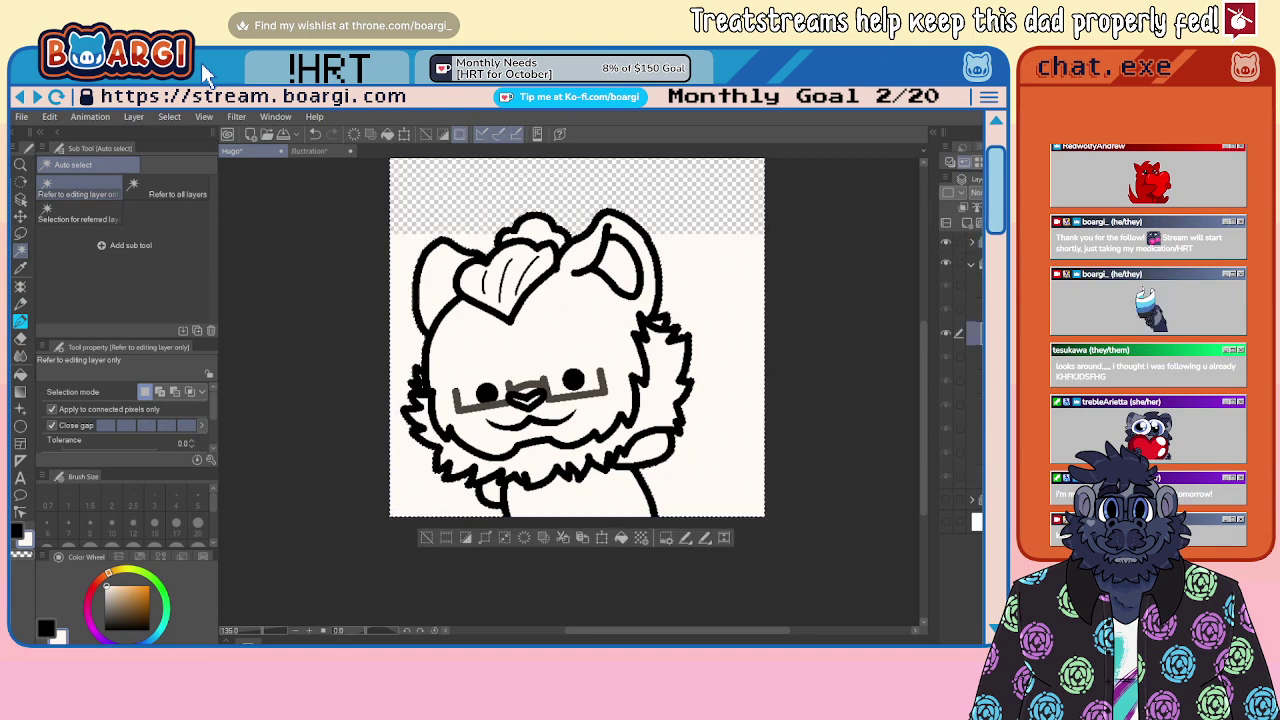
pyautogui.hotkey('ctrl', 'd')
# Step: Move up to the second-highest frame, with the upright head, and erase the off-white background around the character
pyautogui.hotkey('alt', '[')
pyautogui.hotkey('alt', ']')
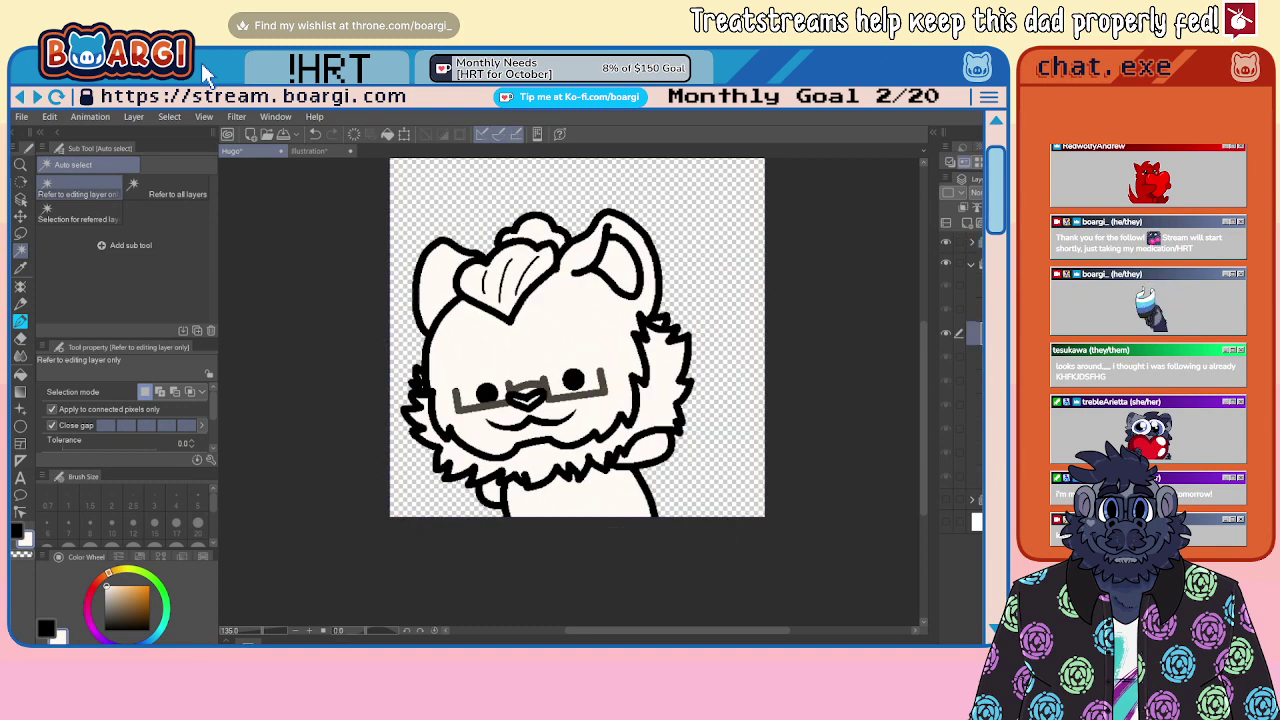
pyautogui.click(976, 309)
pyautogui.click(976, 242)
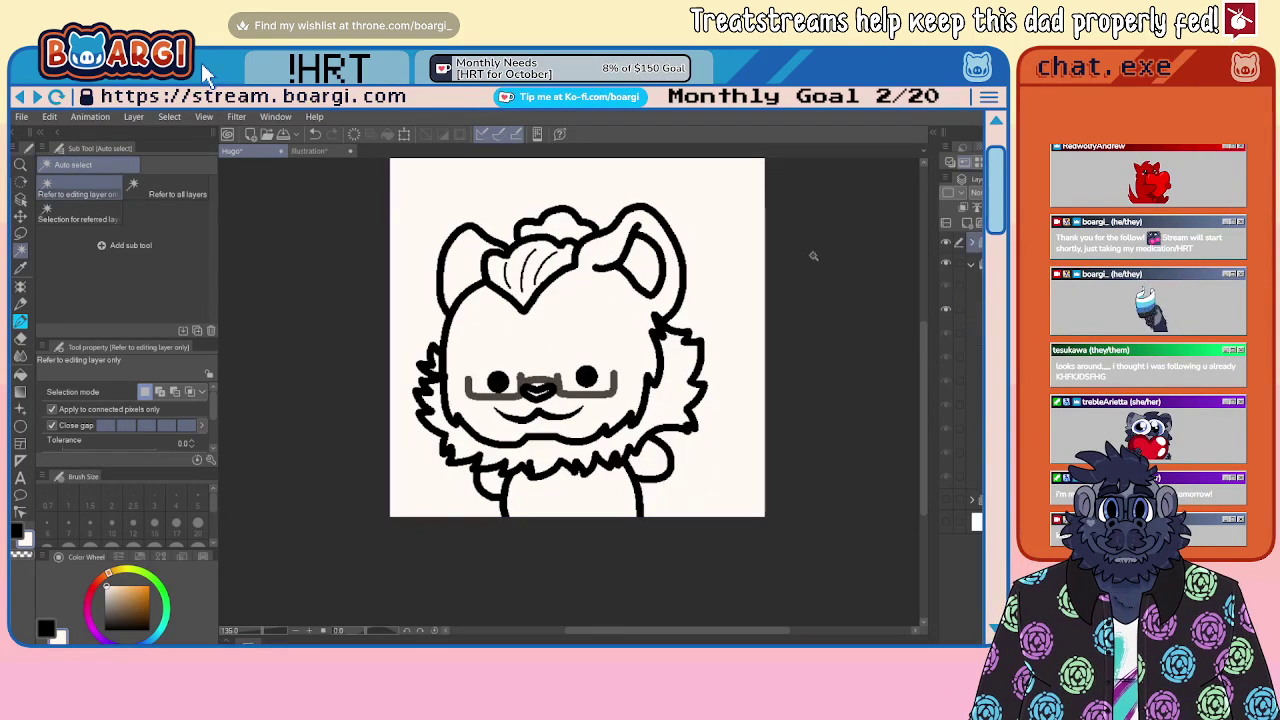
pyautogui.click(743, 241)
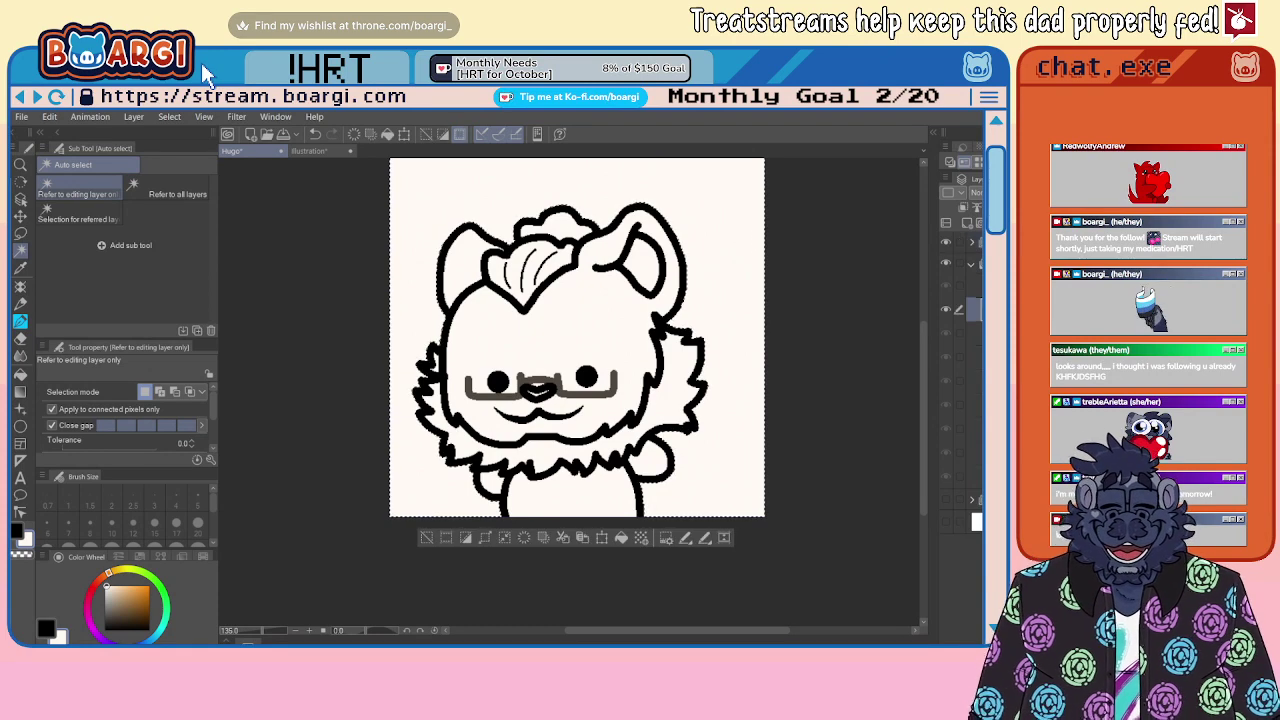
pyautogui.press('Delete')
pyautogui.hotkey('ctrl', 'd')
# Step: Erase the off-white background on the topmost frame, where the head tilts far to the right, and deselect
pyautogui.click(976, 286)
pyautogui.click(976, 242)
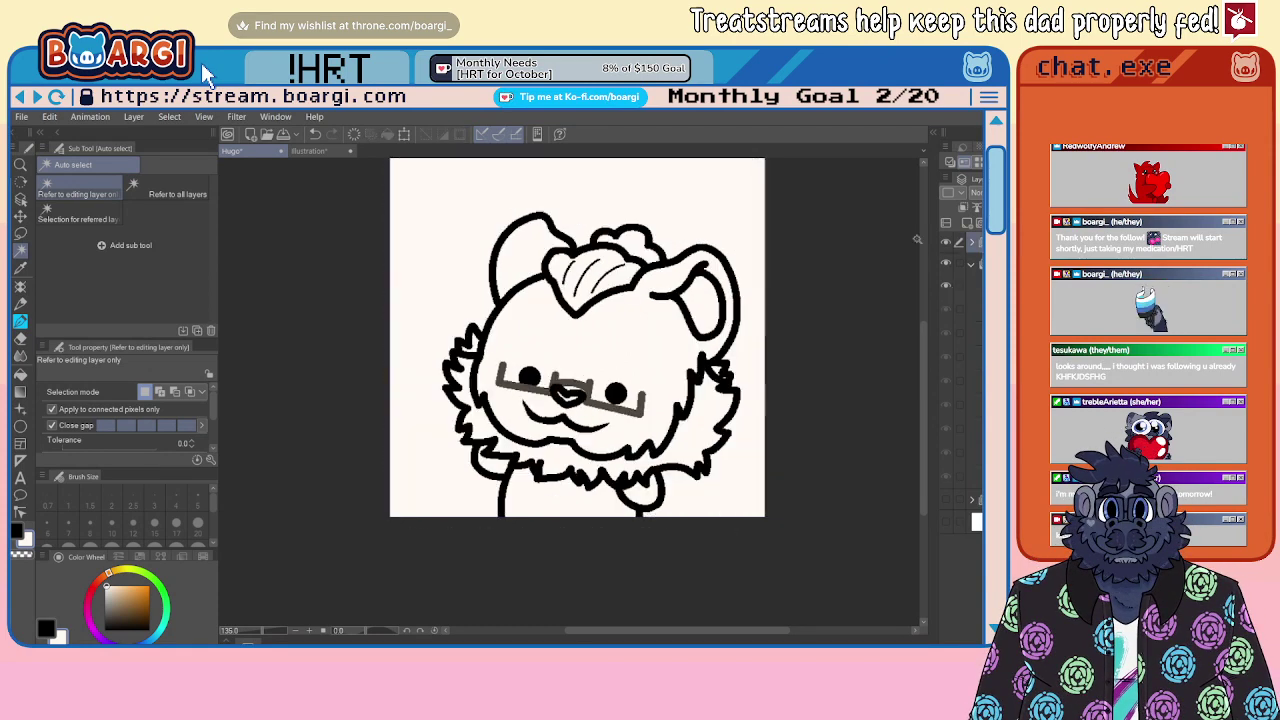
pyautogui.click(699, 201)
pyautogui.press('Delete')
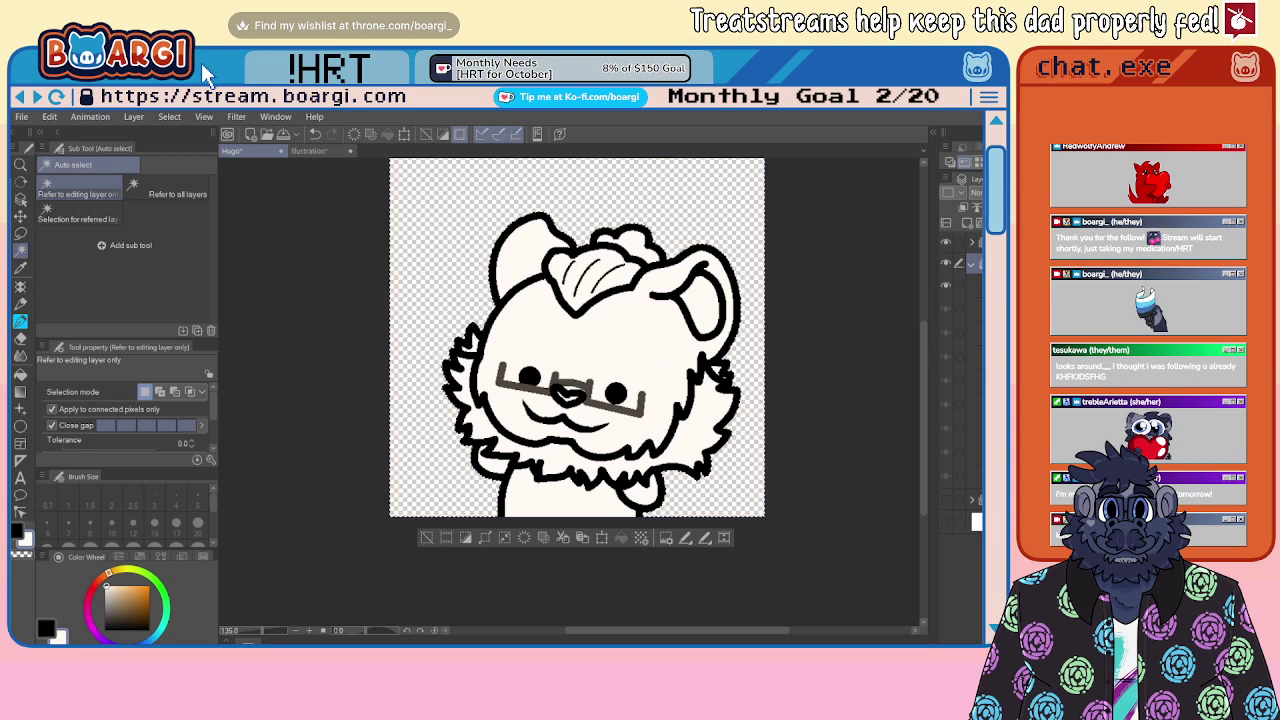
pyautogui.hotkey('ctrl', 'd')
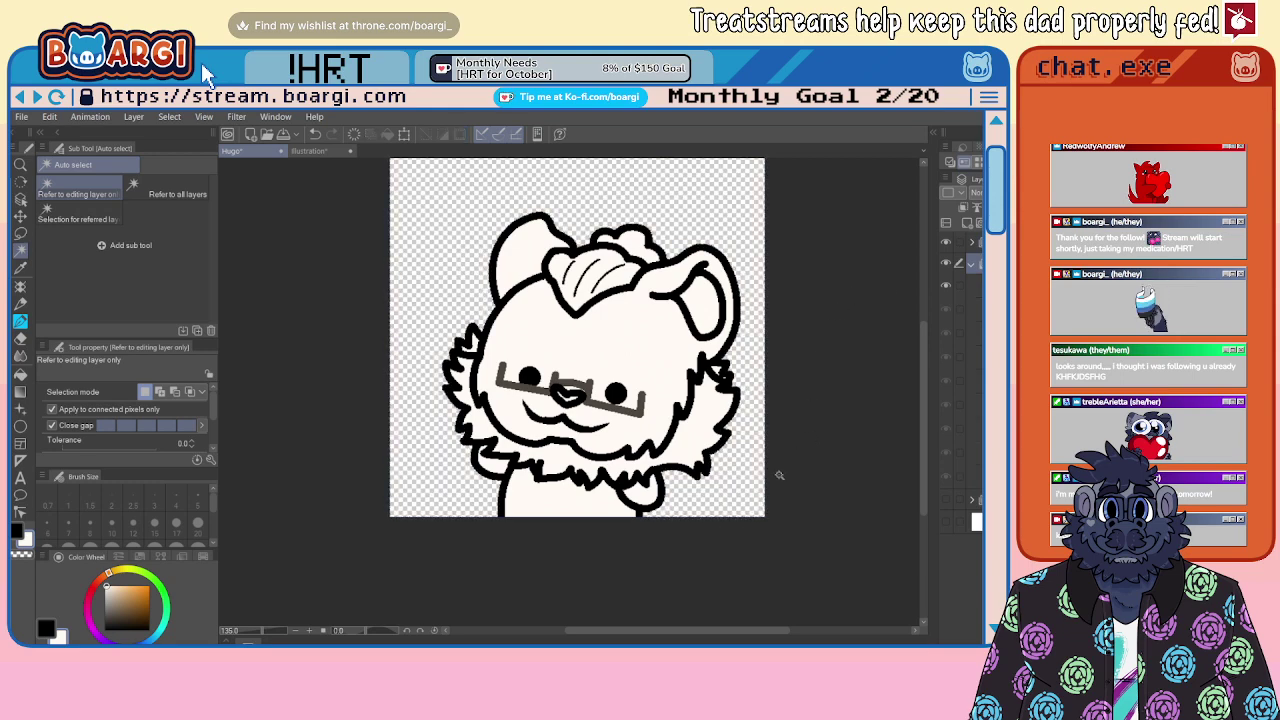
# Step: Go back down through the frames one by one to check that every background is transparent
pyautogui.click(976, 286)
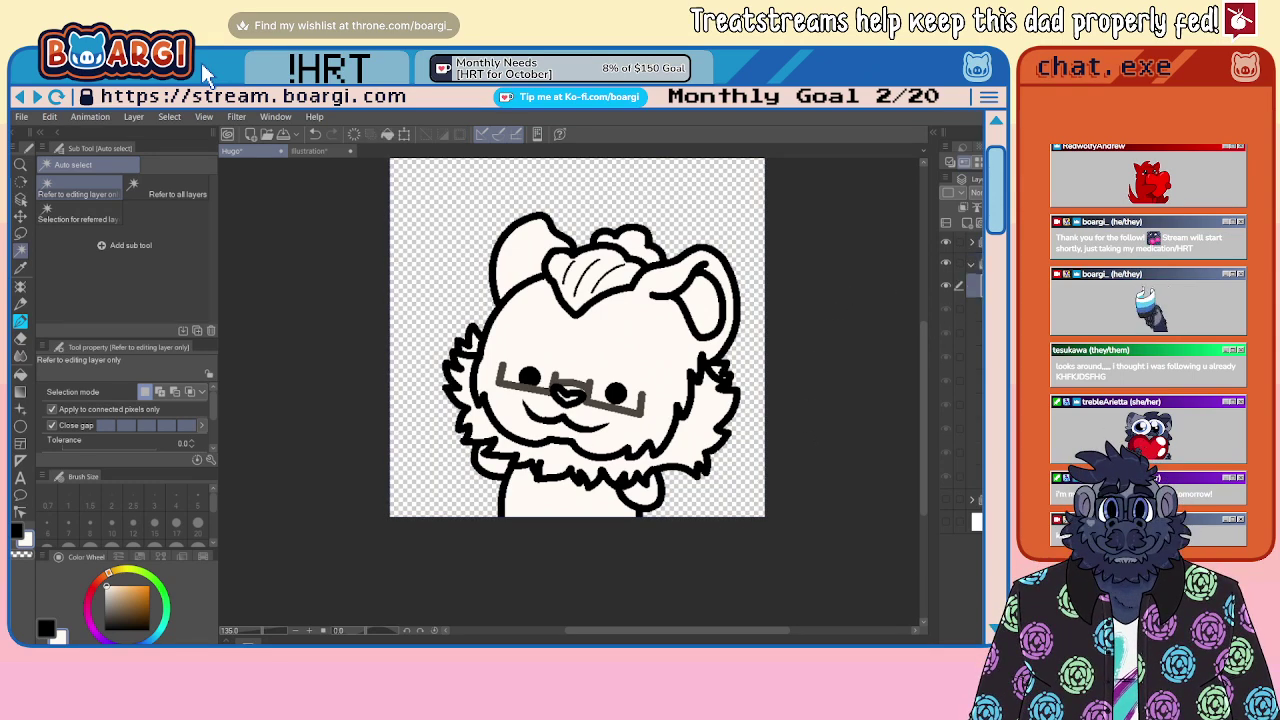
pyautogui.hotkey('alt', '[')
pyautogui.hotkey('alt', '[')
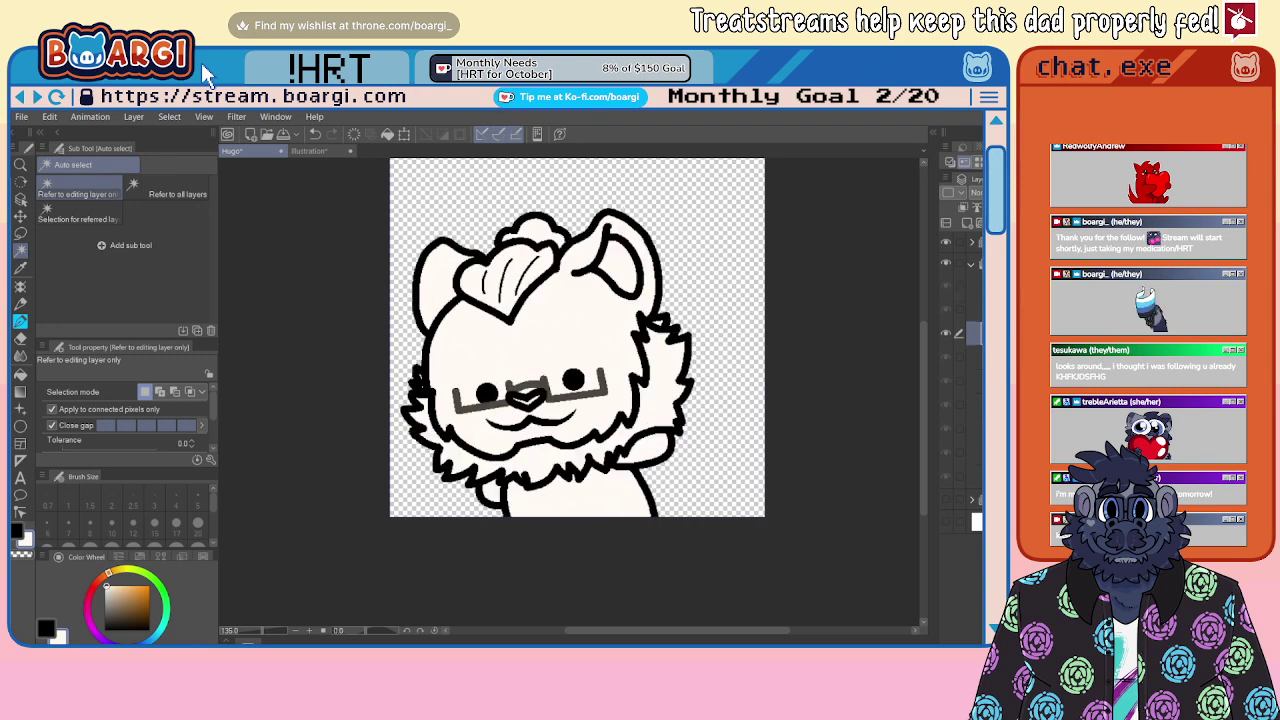
pyautogui.hotkey('alt', '[')
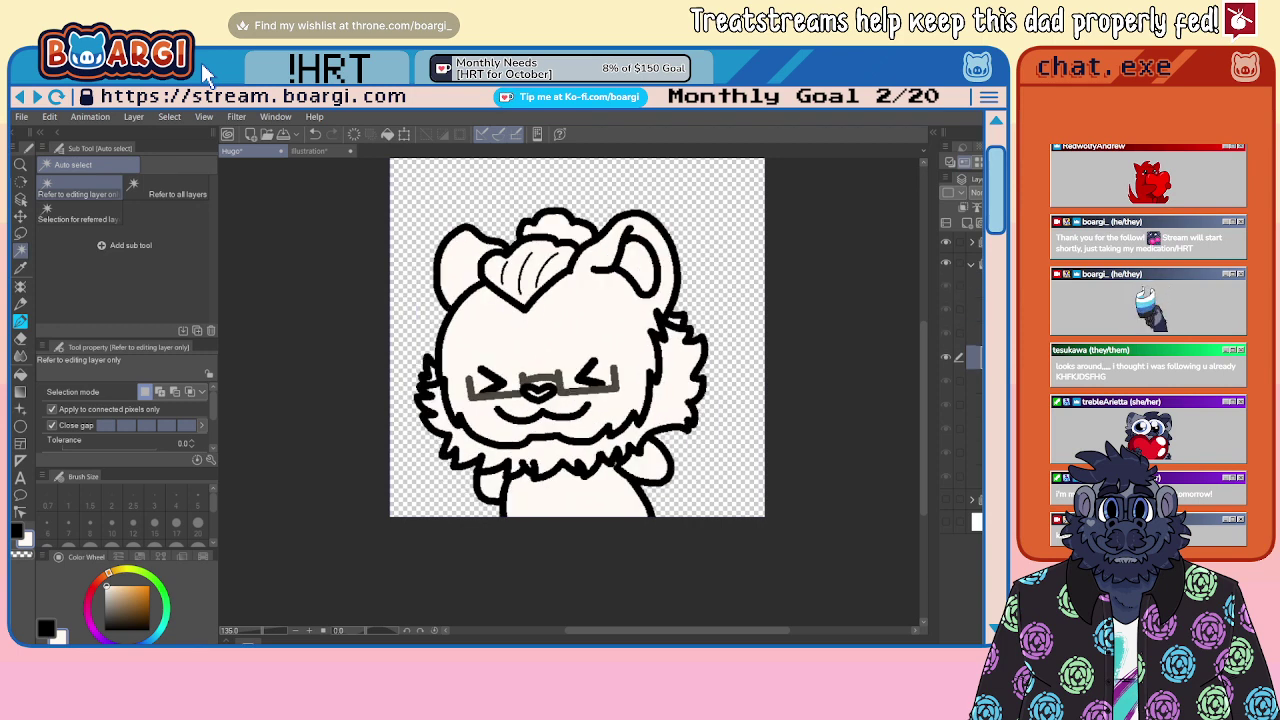
pyautogui.hotkey('alt', '[')
pyautogui.hotkey('alt', '[')
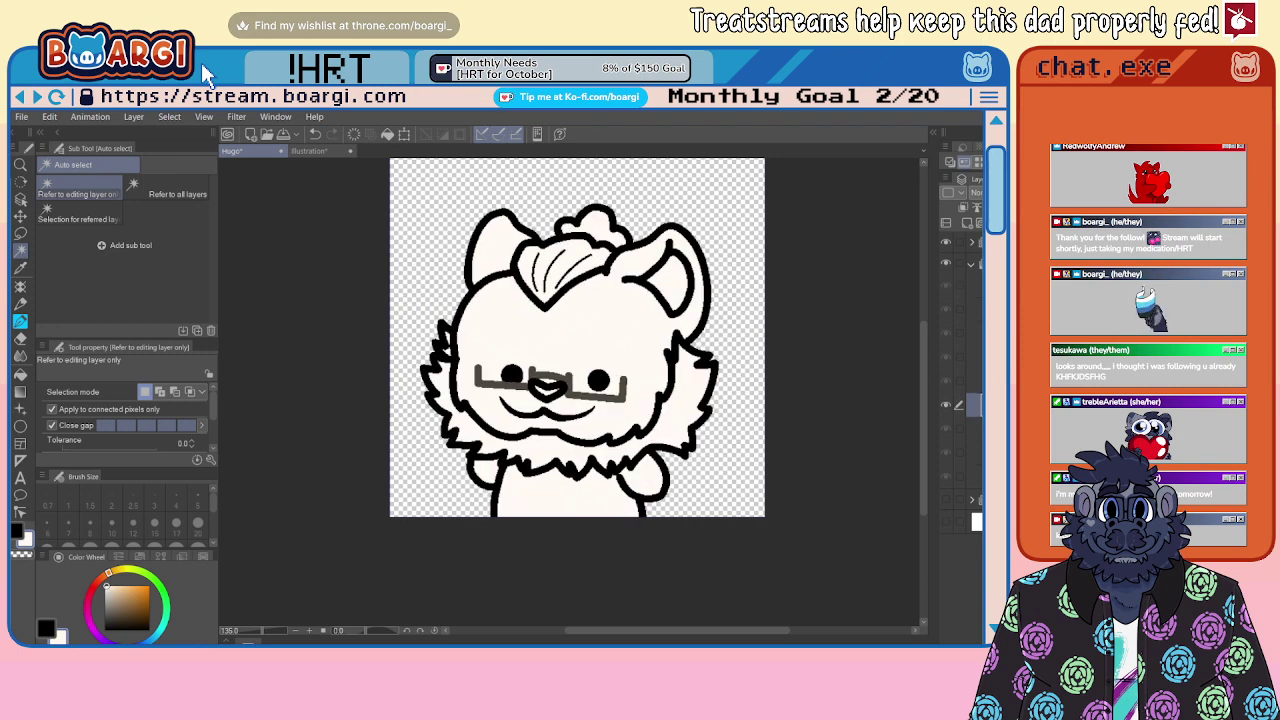
pyautogui.hotkey('alt', '[')
pyautogui.hotkey('alt', '[')
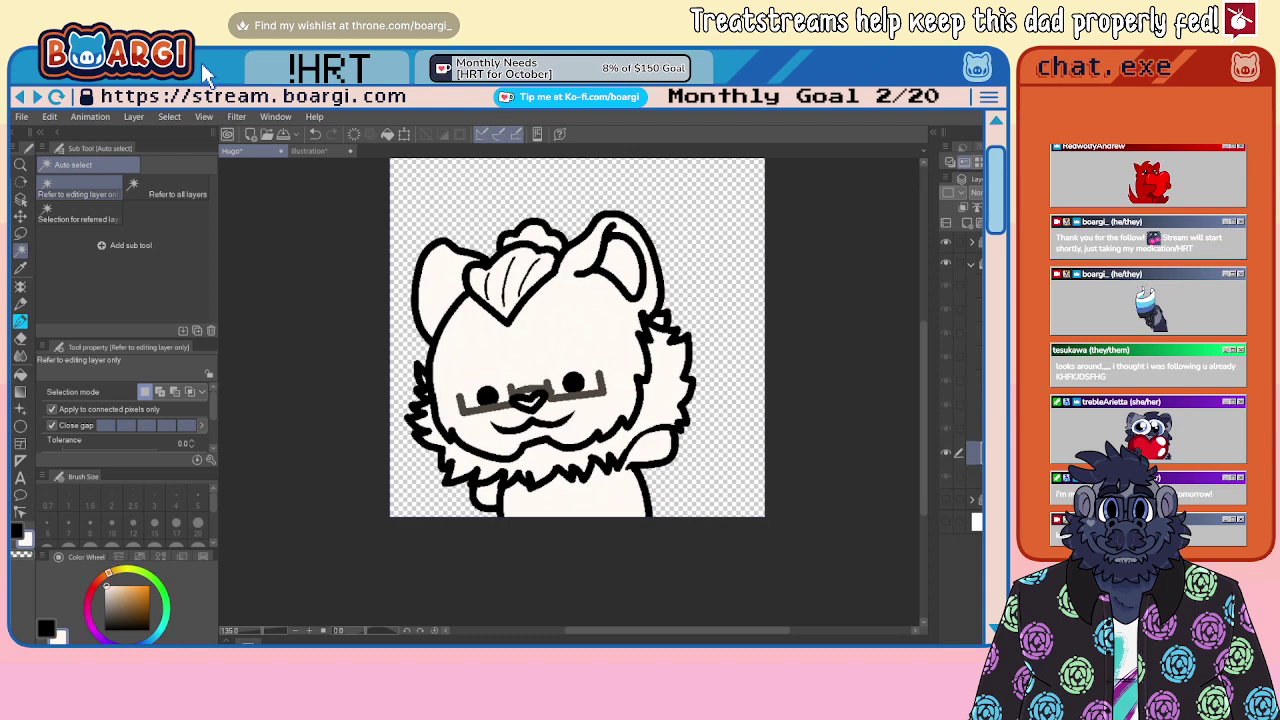
pyautogui.hotkey('alt', '[')
pyautogui.hotkey('alt', '[')
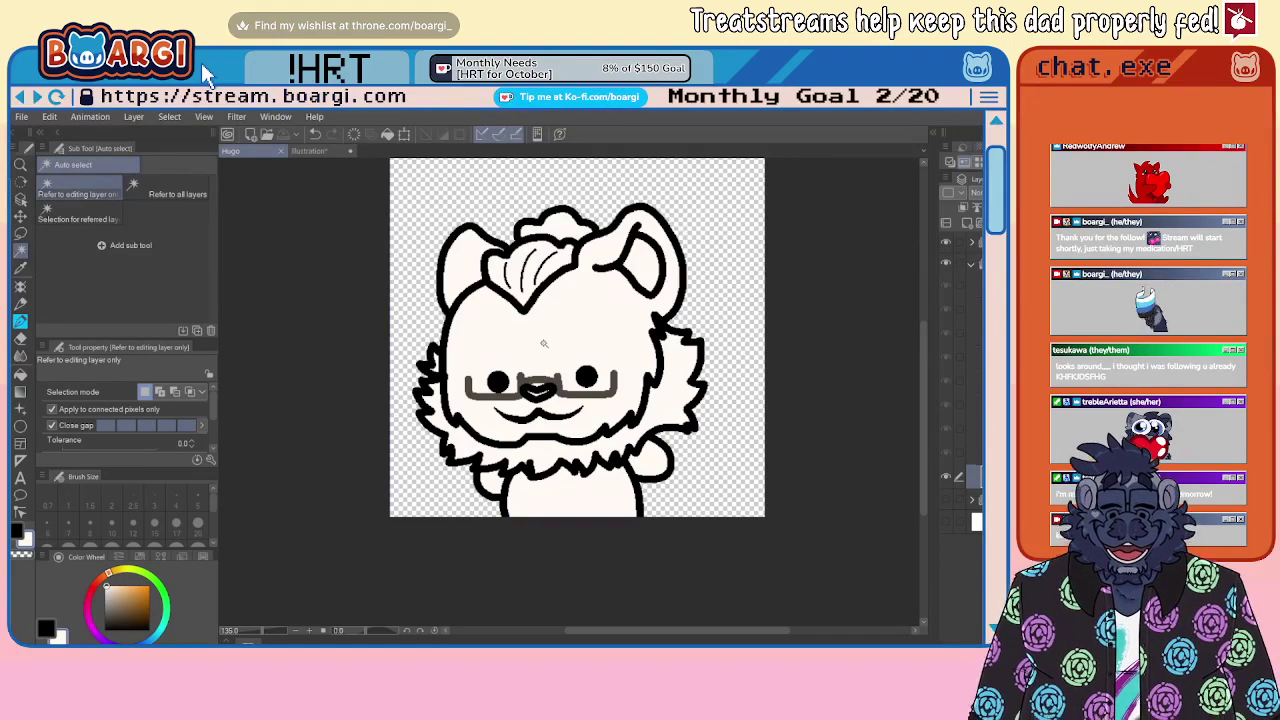
# Step: Sample the dark brown hair colour from the Illustration reference and return to the Hugo drawing
pyautogui.scroll(3, 542, 390)
pyautogui.scroll(-2, 550, 388)
pyautogui.moveTo(545, 191); pyautogui.dragTo(540, 262)
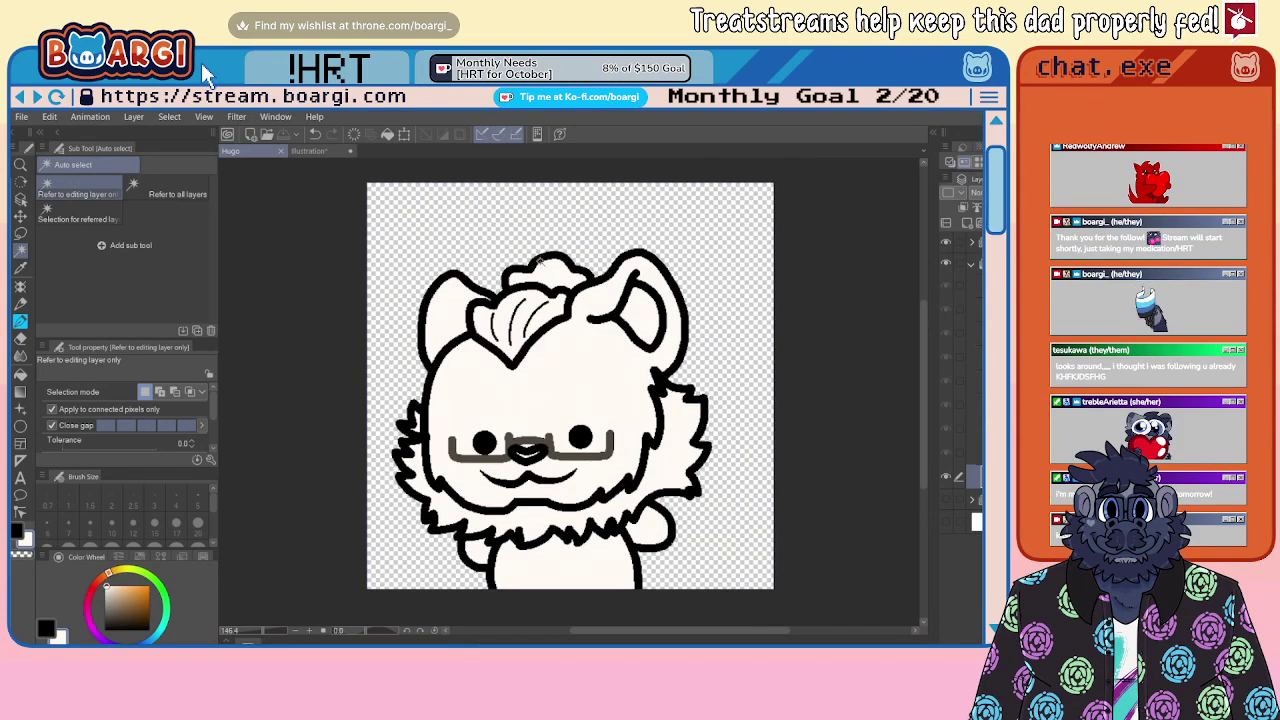
pyautogui.scroll(1, 540, 261)
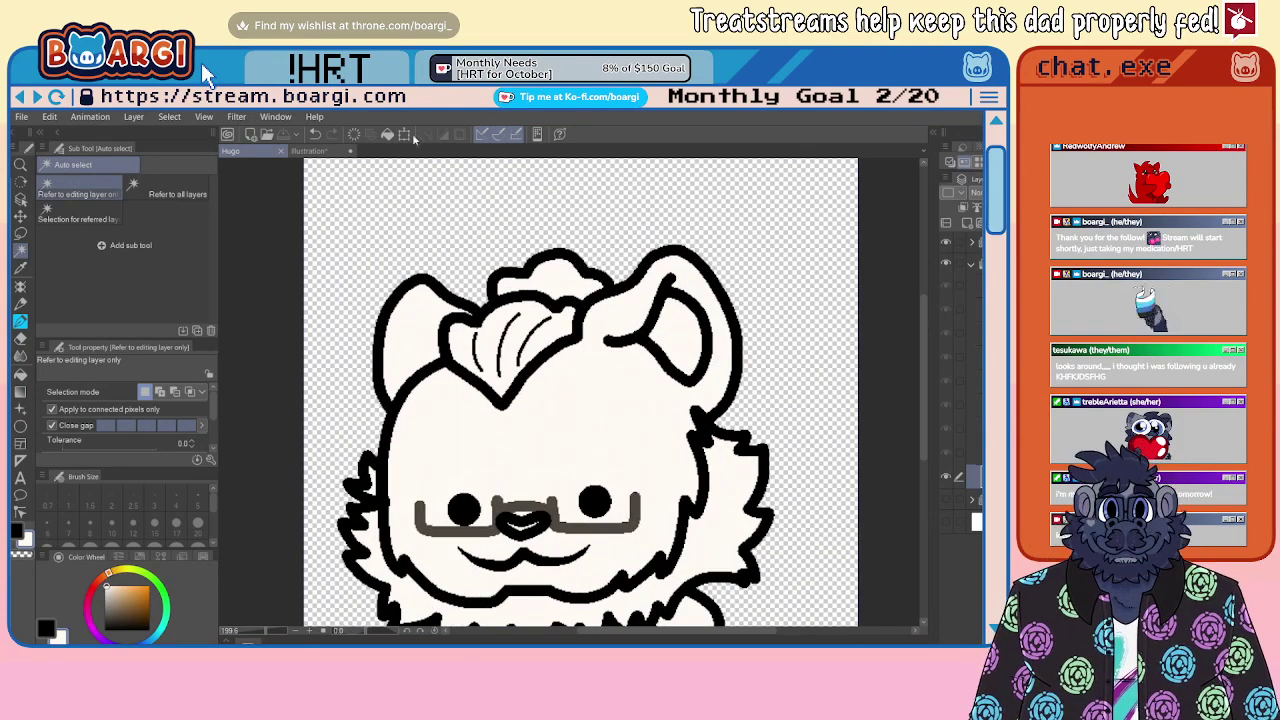
pyautogui.click(310, 151)
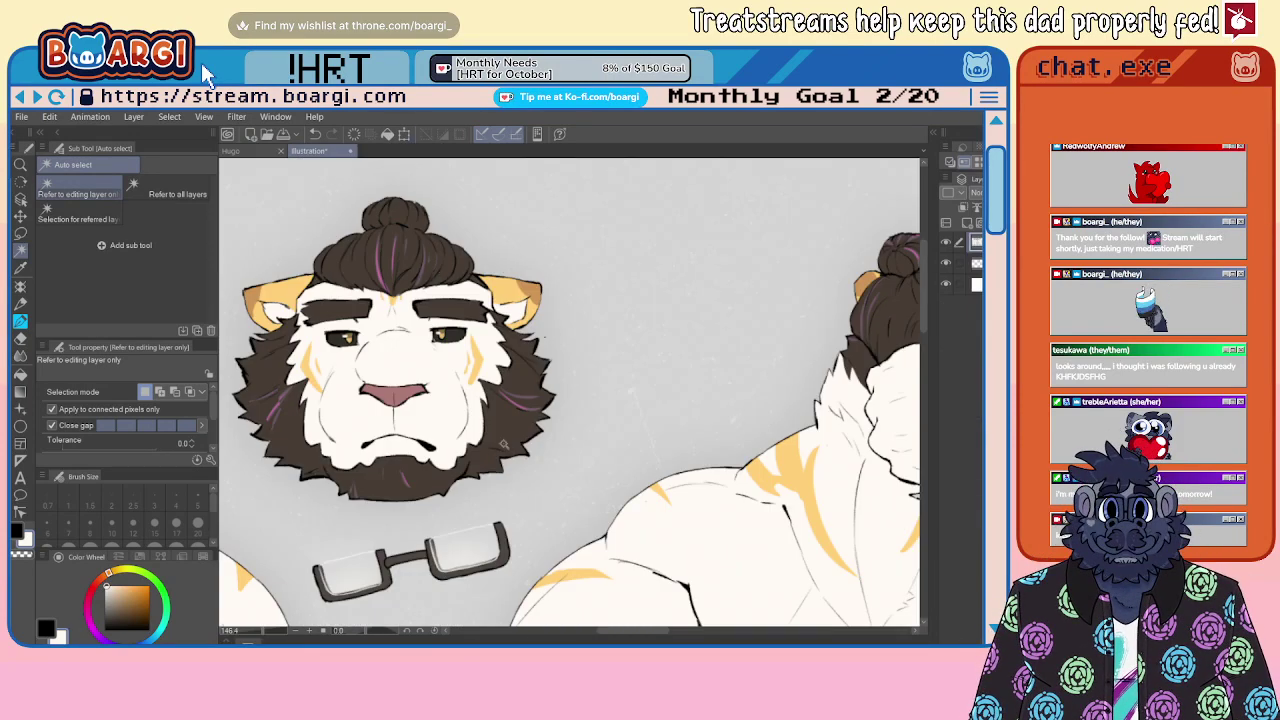
pyautogui.click(240, 152)
pyautogui.scroll(-2, 418, 302)
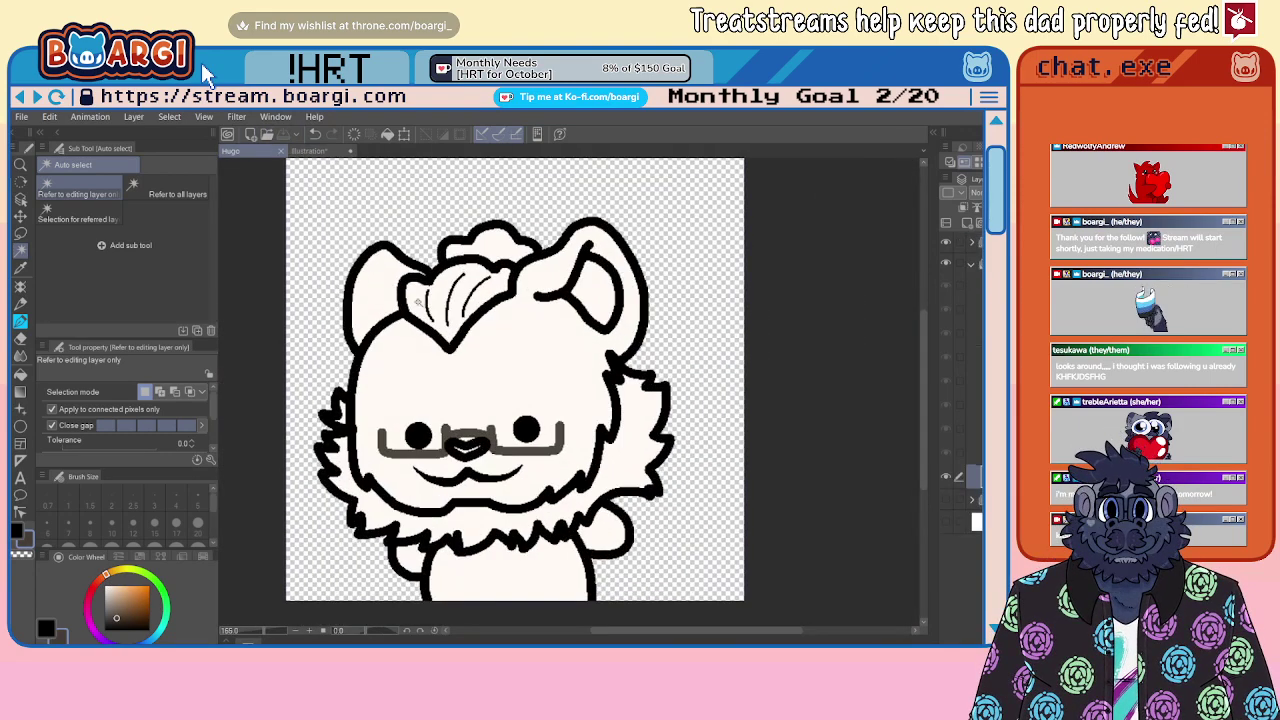
# Step: Paint the hair tuft and bun dark brown on the frame with the head leaning slightly right, using the BEAR pen at size 20
pyautogui.scroll(3, 418, 302)
pyautogui.click(22, 323)
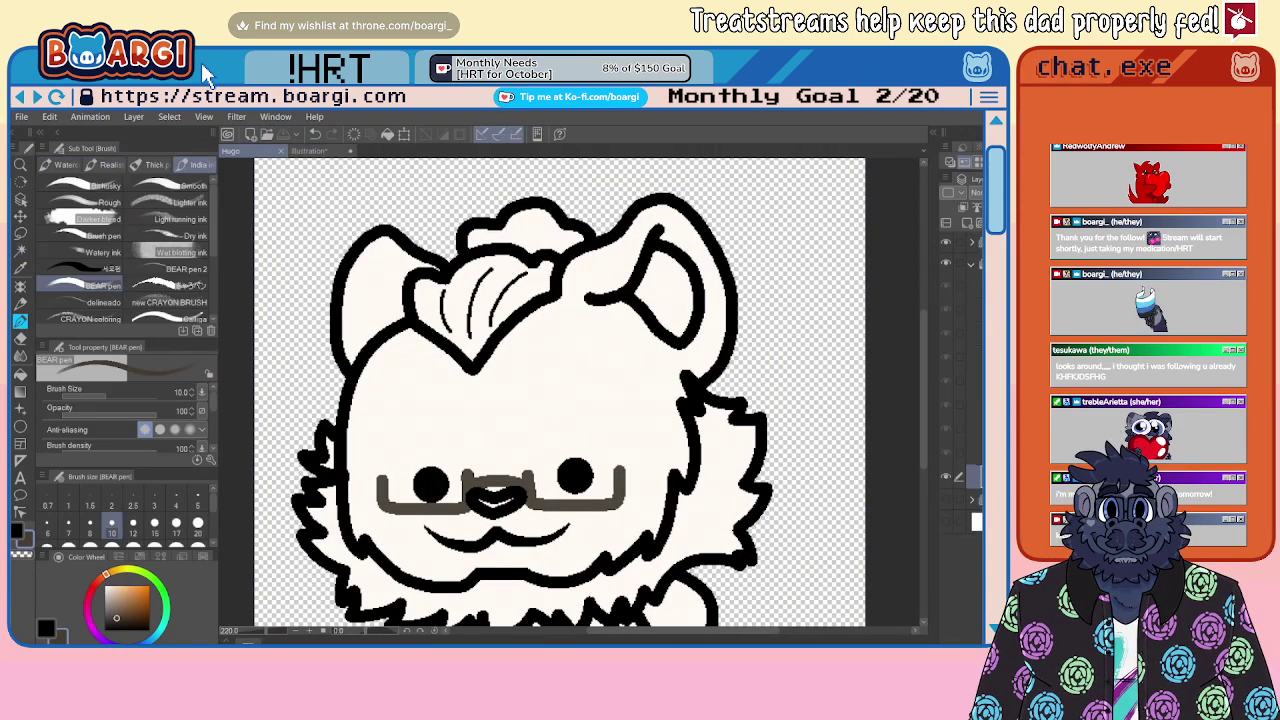
pyautogui.press('Right')
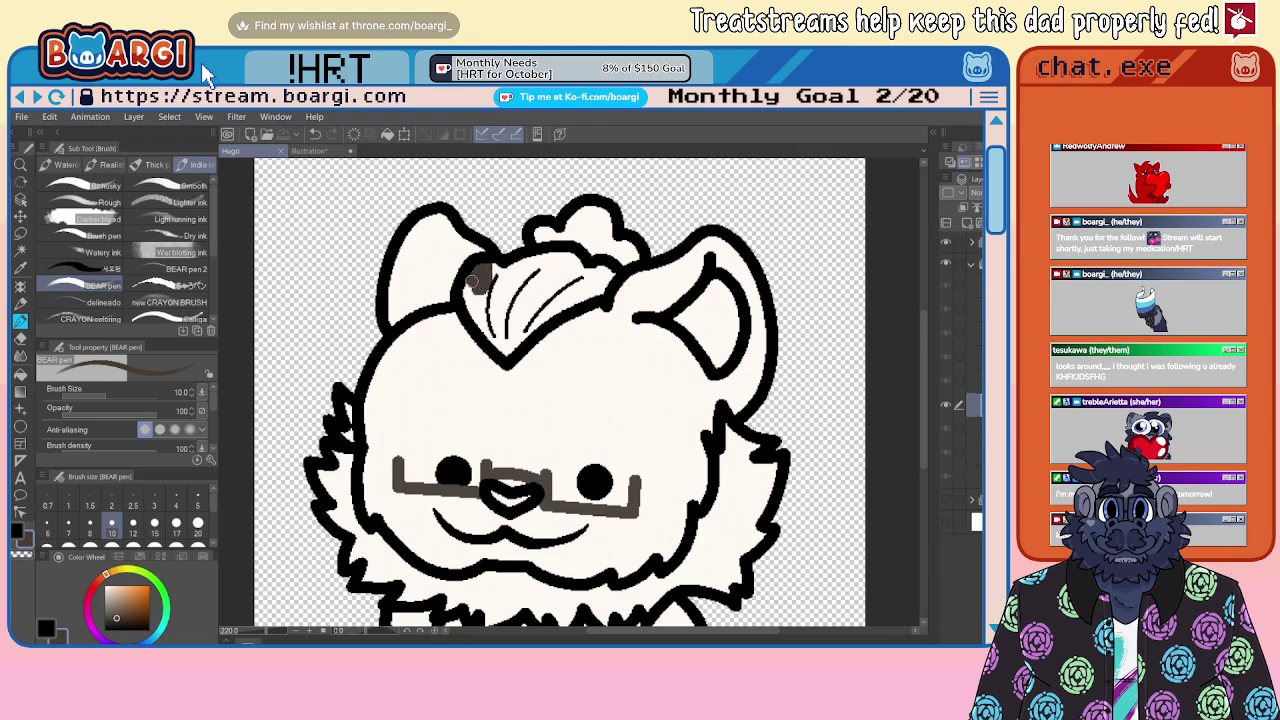
pyautogui.click(197, 522)
pyautogui.scroll(1, 533, 306)
pyautogui.moveTo(515, 265)
pyautogui.mouseDown()
pyautogui.moveTo(445, 292)
pyautogui.moveTo(487, 372)
pyautogui.moveTo(635, 273)
pyautogui.moveTo(625, 262)
pyautogui.moveTo(481, 328)
pyautogui.moveTo(497, 291)
pyautogui.moveTo(595, 263)
pyautogui.moveTo(514, 263)
pyautogui.moveTo(561, 203)
pyautogui.moveTo(529, 236)
pyautogui.moveTo(564, 205)
pyautogui.moveTo(651, 172)
pyautogui.moveTo(663, 218)
pyautogui.moveTo(641, 256)
pyautogui.moveTo(658, 228)
pyautogui.mouseUp()
pyautogui.scroll(-3, 658, 228)
pyautogui.scroll(1, 662, 322)
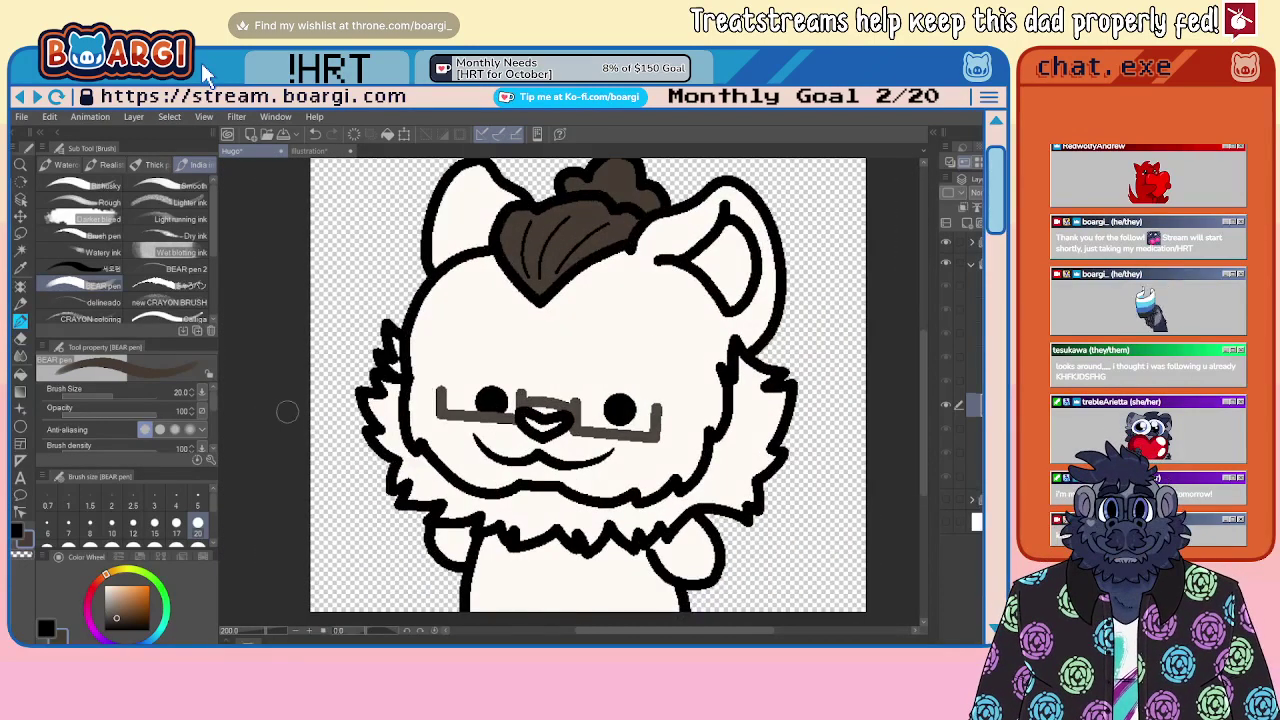
# Step: Paint the whole fur mane around the face dark brown, from the left cheek under the chin to the right cheek
pyautogui.moveTo(390, 340)
pyautogui.mouseDown()
pyautogui.moveTo(396, 392)
pyautogui.moveTo(380, 370)
pyautogui.mouseUp()
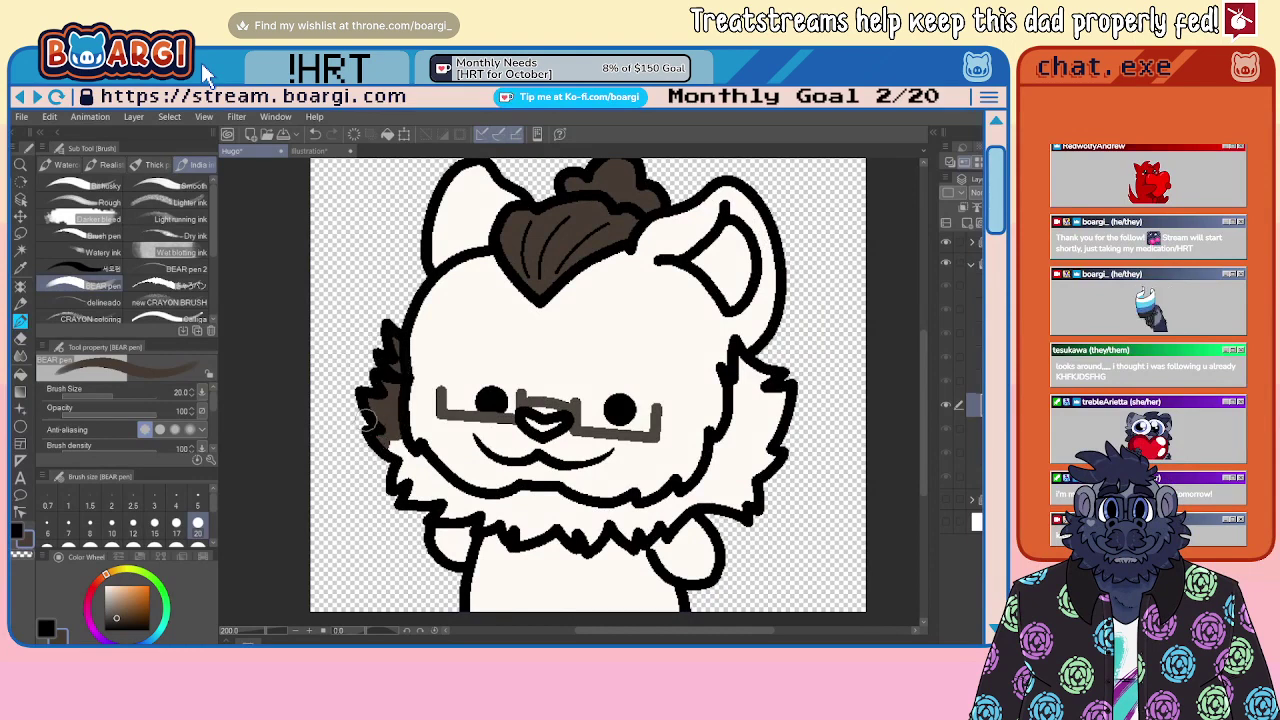
pyautogui.moveTo(364, 418)
pyautogui.mouseDown()
pyautogui.moveTo(426, 491)
pyautogui.moveTo(410, 495)
pyautogui.moveTo(431, 478)
pyautogui.moveTo(450, 509)
pyautogui.moveTo(540, 498)
pyautogui.moveTo(564, 503)
pyautogui.moveTo(558, 522)
pyautogui.moveTo(528, 530)
pyautogui.moveTo(529, 517)
pyautogui.moveTo(490, 516)
pyautogui.moveTo(551, 509)
pyautogui.moveTo(600, 530)
pyautogui.mouseUp()
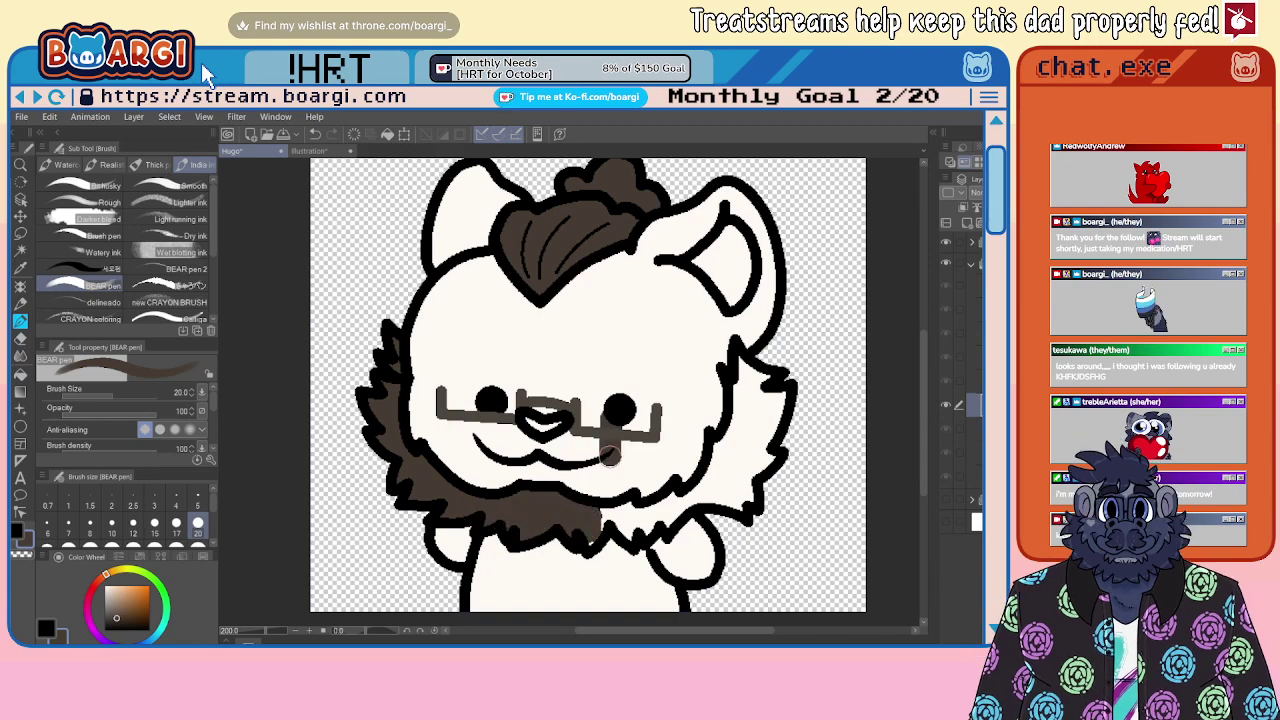
pyautogui.scroll(2, 680, 457)
pyautogui.moveTo(509, 548); pyautogui.dragTo(605, 550)
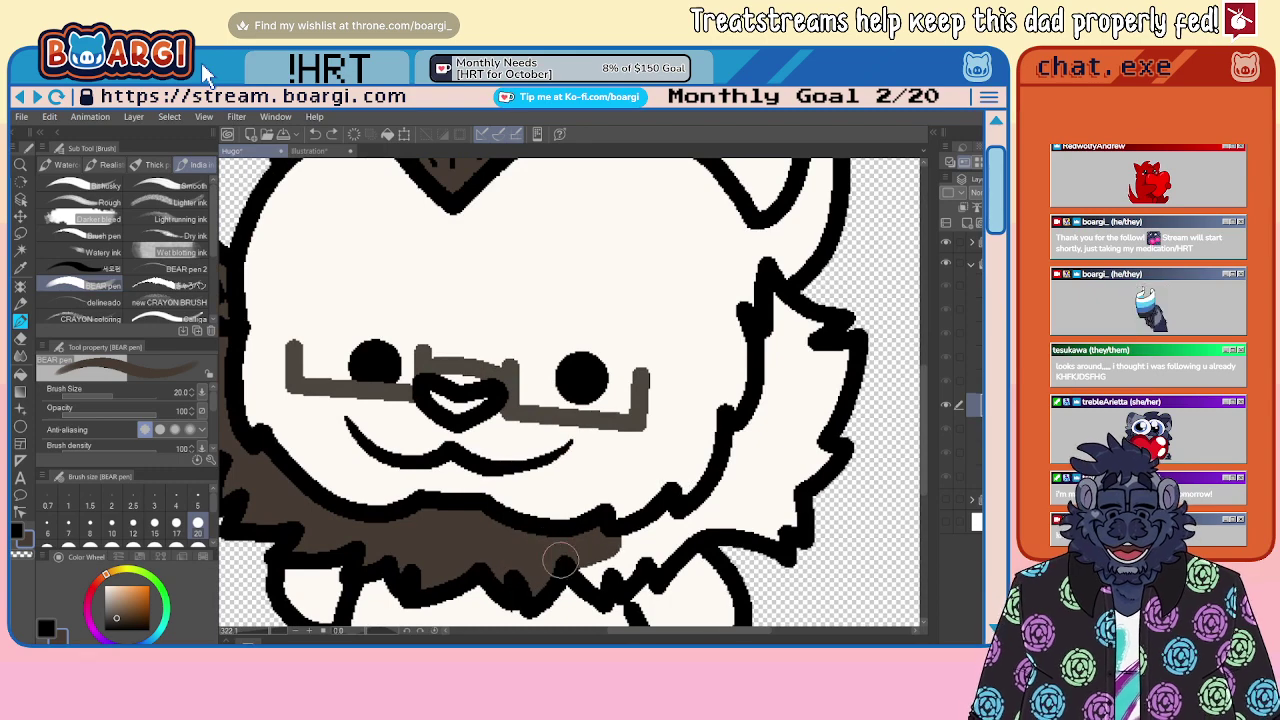
pyautogui.hotkey('ctrl', 'z')
pyautogui.moveTo(522, 584)
pyautogui.mouseDown()
pyautogui.moveTo(567, 546)
pyautogui.moveTo(603, 575)
pyautogui.moveTo(591, 543)
pyautogui.moveTo(621, 566)
pyautogui.moveTo(663, 530)
pyautogui.moveTo(659, 548)
pyautogui.moveTo(687, 524)
pyautogui.moveTo(775, 521)
pyautogui.moveTo(709, 514)
pyautogui.moveTo(768, 408)
pyautogui.moveTo(774, 317)
pyautogui.moveTo(800, 340)
pyautogui.moveTo(820, 321)
pyautogui.moveTo(780, 300)
pyautogui.moveTo(842, 404)
pyautogui.moveTo(823, 448)
pyautogui.moveTo(801, 493)
pyautogui.moveTo(819, 410)
pyautogui.moveTo(788, 487)
pyautogui.moveTo(773, 446)
pyautogui.moveTo(749, 495)
pyautogui.moveTo(783, 351)
pyautogui.mouseUp()
pyautogui.scroll(-6, 615, 435)
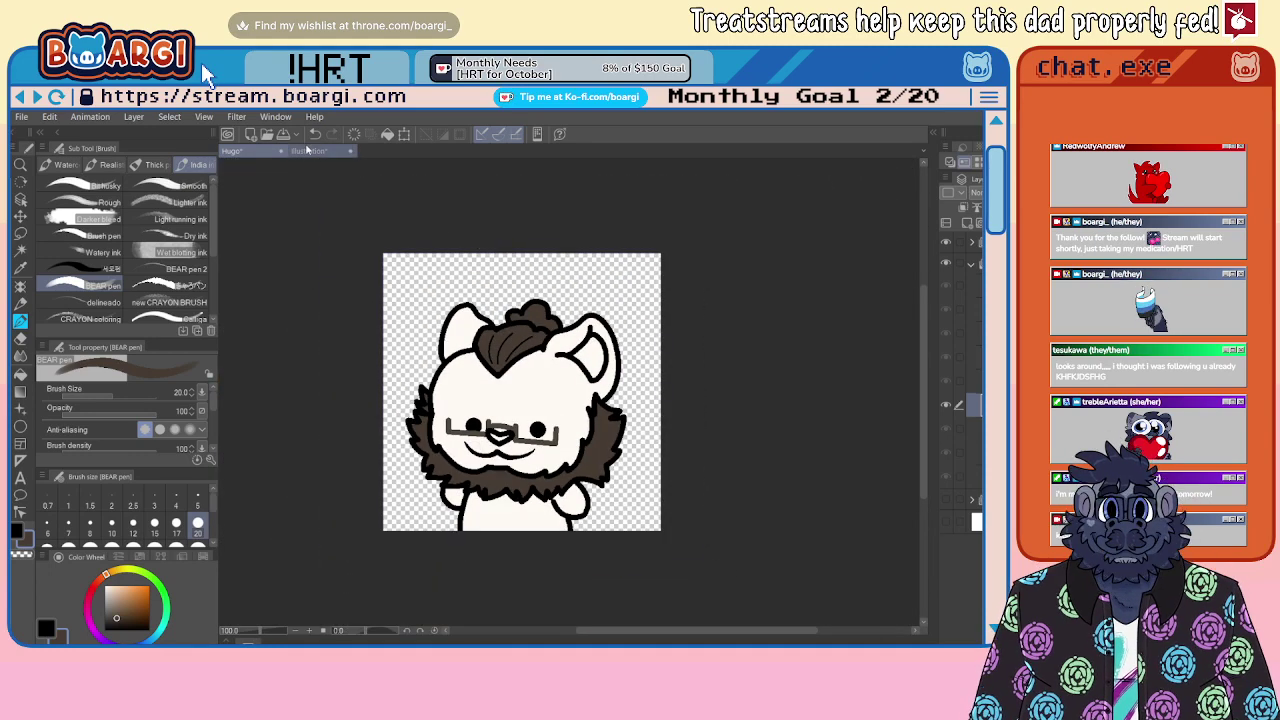
# Step: Sample the dusty pink nose colour from the Illustration reference and paint the lion's nose with it on the Hugo frame
pyautogui.hotkey('ctrl', 'Tab')
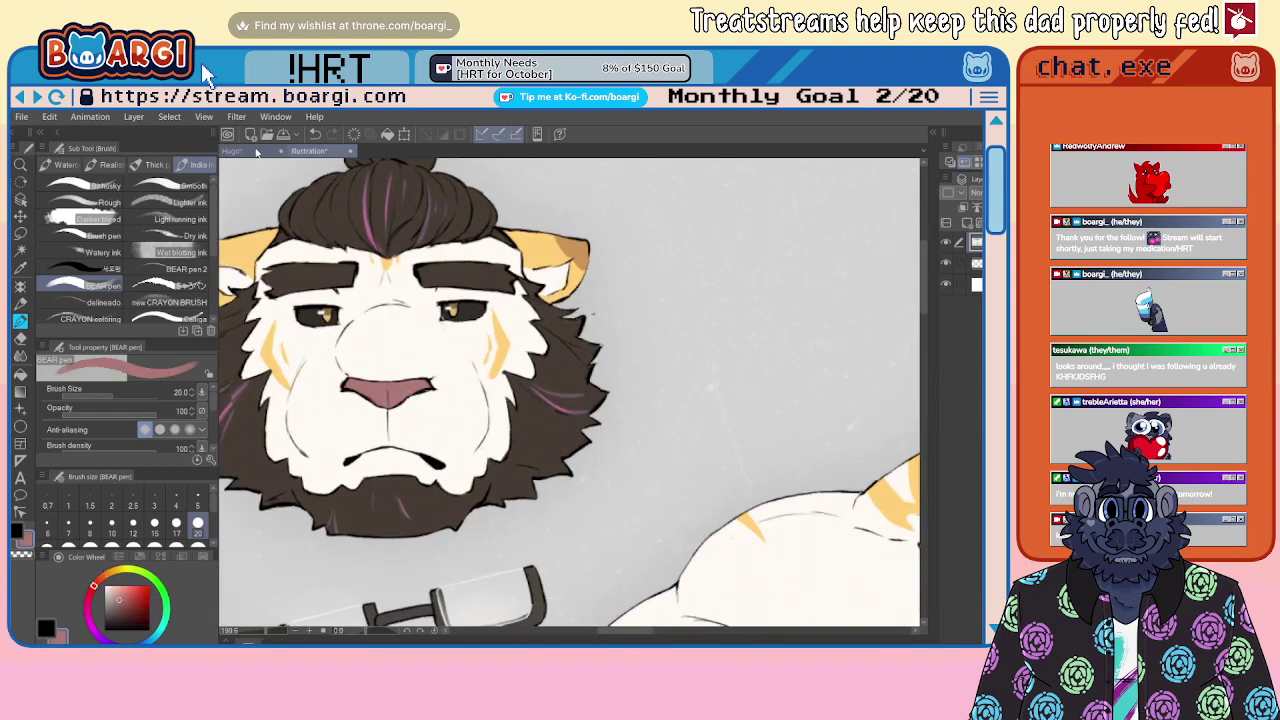
pyautogui.hotkey('ctrl', 'Tab')
pyautogui.scroll(3, 496, 438)
pyautogui.moveTo(498, 420); pyautogui.dragTo(535, 425)
pyautogui.scroll(-4, 509, 434)
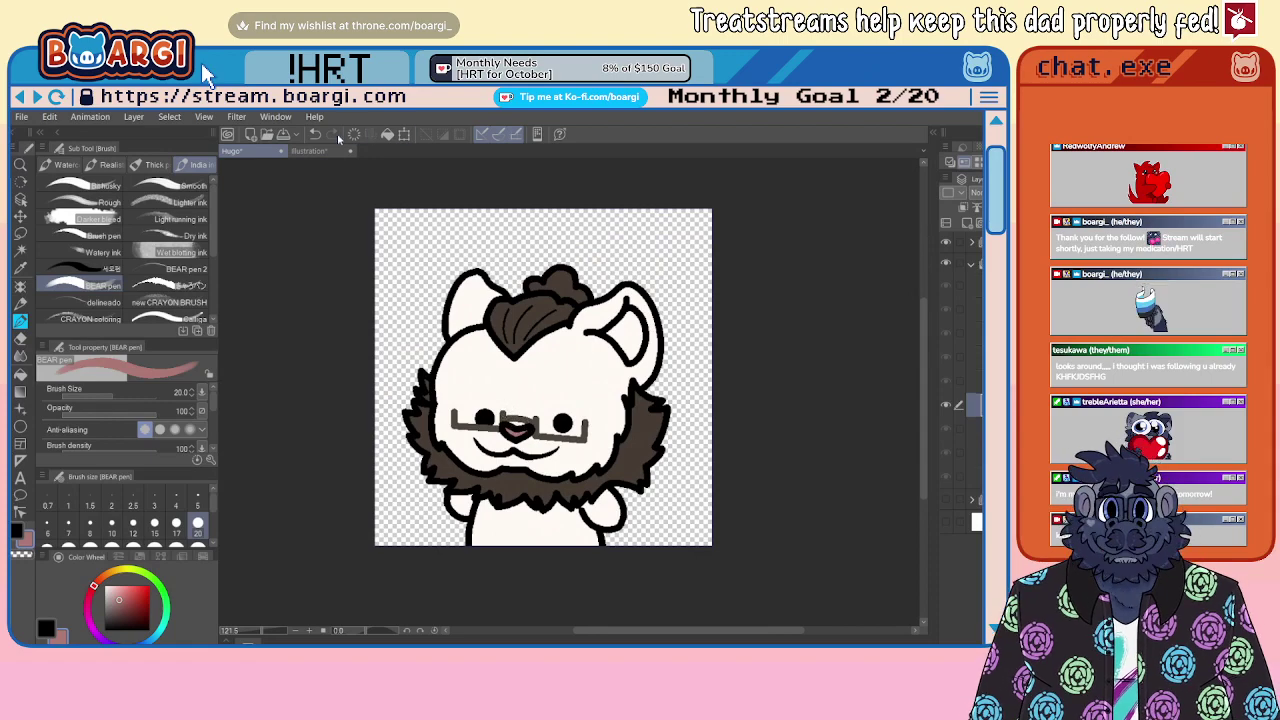
# Step: Sample the light orange ear colour from the Illustration reference and paint the lion's left ear with it at size 20
pyautogui.hotkey('ctrl', 'Tab')
pyautogui.keyDown('alt'); pyautogui.click(532, 246); pyautogui.keyUp('alt')
pyautogui.click(256, 151)
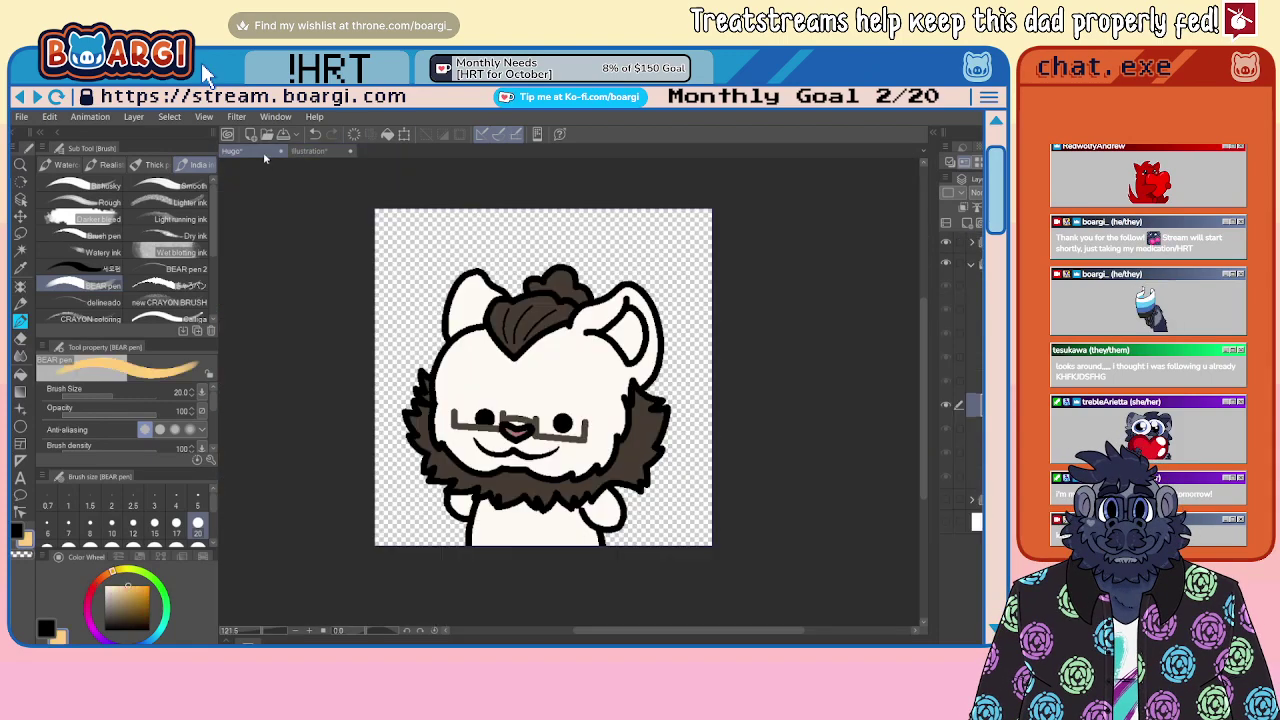
pyautogui.scroll(2, 505, 332)
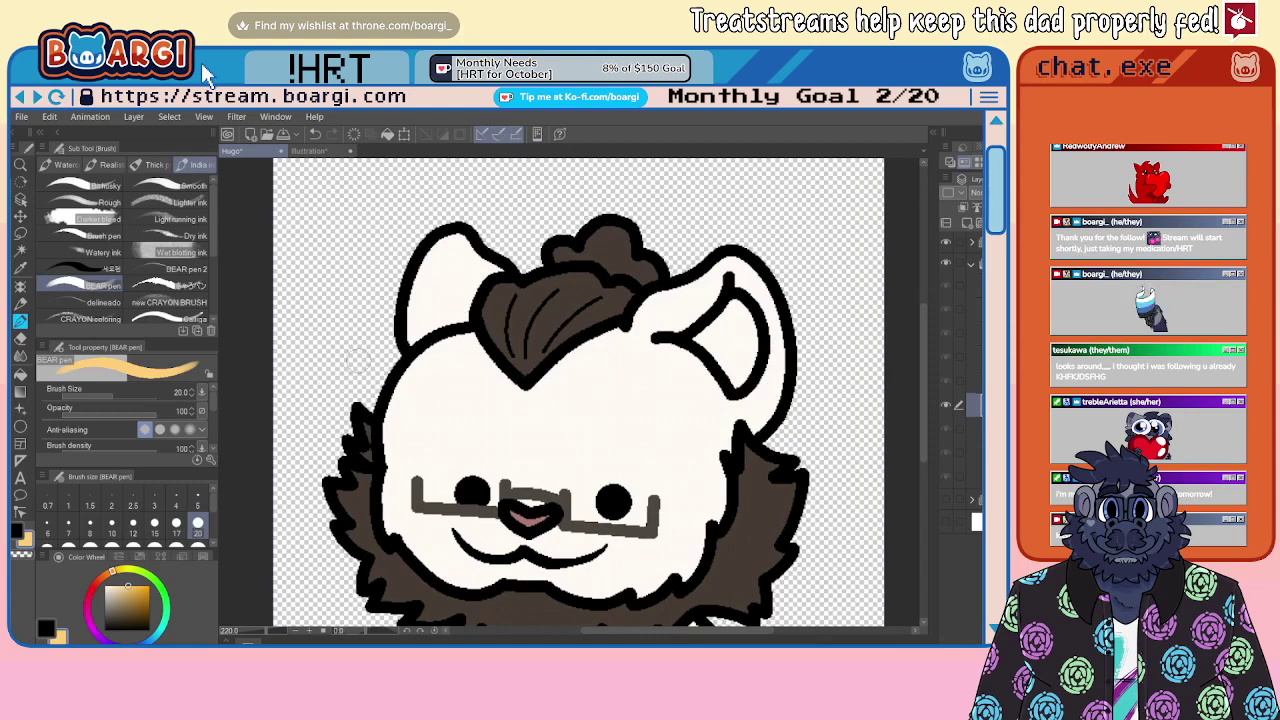
pyautogui.moveTo(406, 334)
pyautogui.mouseDown()
pyautogui.moveTo(463, 316)
pyautogui.moveTo(502, 268)
pyautogui.moveTo(493, 258)
pyautogui.moveTo(453, 293)
pyautogui.moveTo(408, 305)
pyautogui.moveTo(444, 232)
pyautogui.mouseUp()
pyautogui.keyDown('alt'); pyautogui.click(505, 292); pyautogui.keyUp('alt')
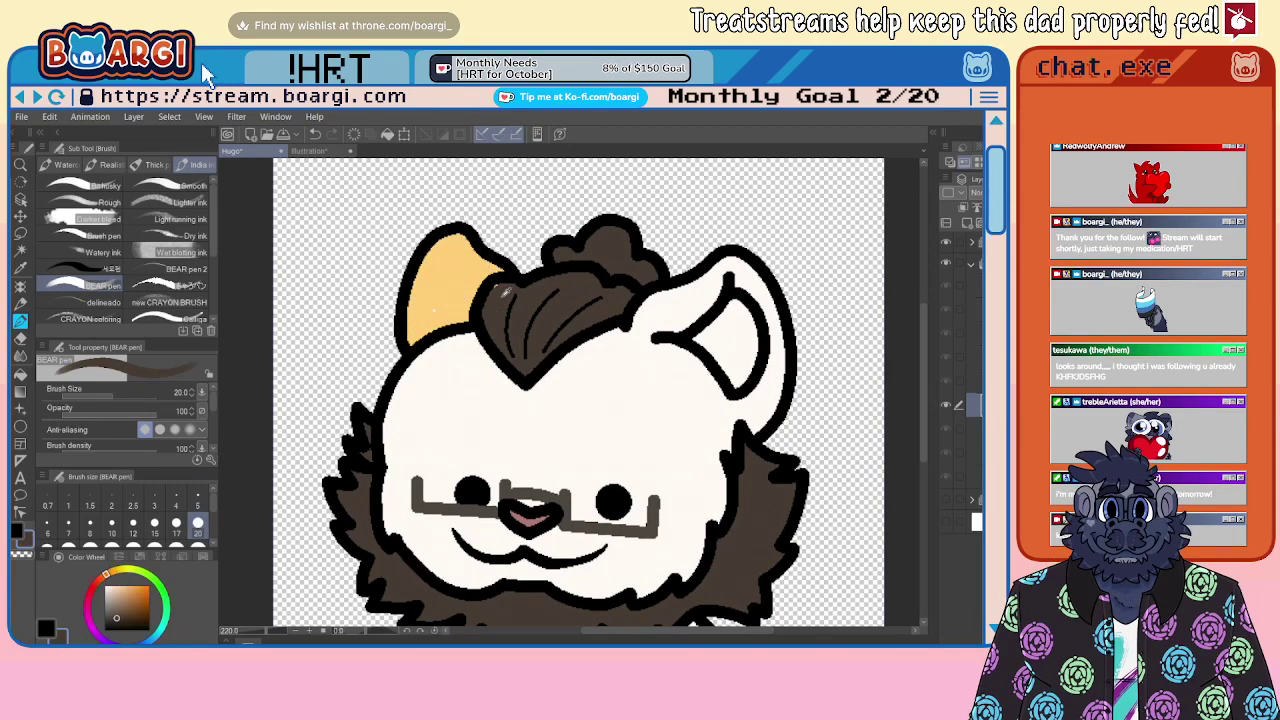
pyautogui.keyDown('alt'); pyautogui.click(446, 297); pyautogui.keyUp('alt')
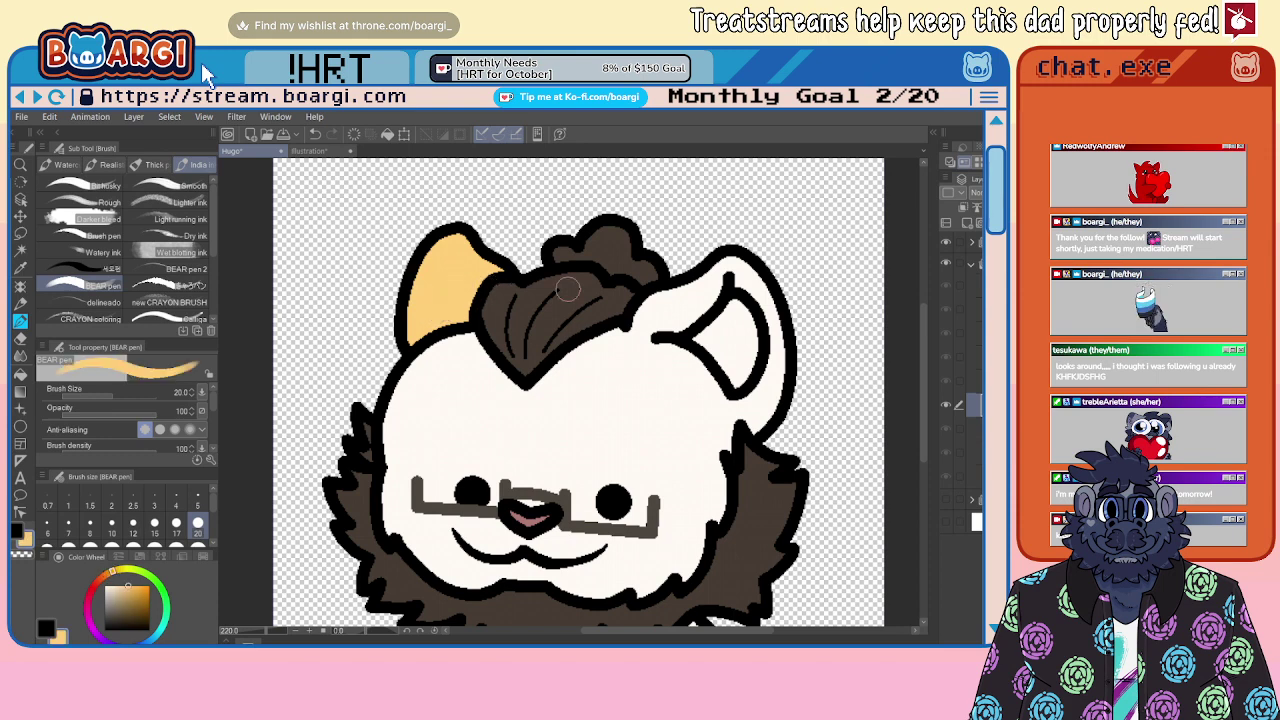
# Step: Paint the outer part of the lion's right ear light orange, leaving the inner ear white
pyautogui.moveTo(650, 302); pyautogui.dragTo(643, 325)
pyautogui.moveTo(697, 316)
pyautogui.mouseDown()
pyautogui.moveTo(728, 278)
pyautogui.moveTo(657, 313)
pyautogui.moveTo(664, 294)
pyautogui.moveTo(740, 266)
pyautogui.moveTo(779, 324)
pyautogui.moveTo(779, 382)
pyautogui.moveTo(749, 411)
pyautogui.moveTo(758, 427)
pyautogui.moveTo(776, 364)
pyautogui.mouseUp()
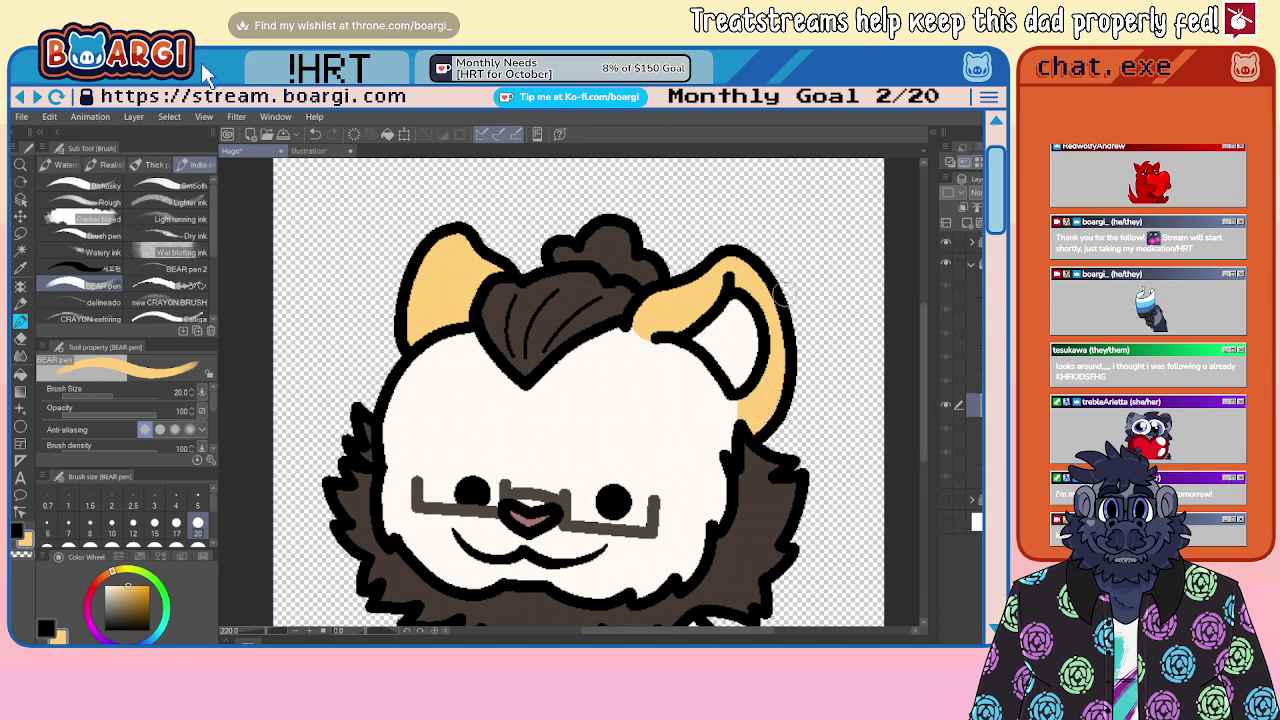
pyautogui.scroll(2, 778, 294)
pyautogui.scroll(2, 570, 325)
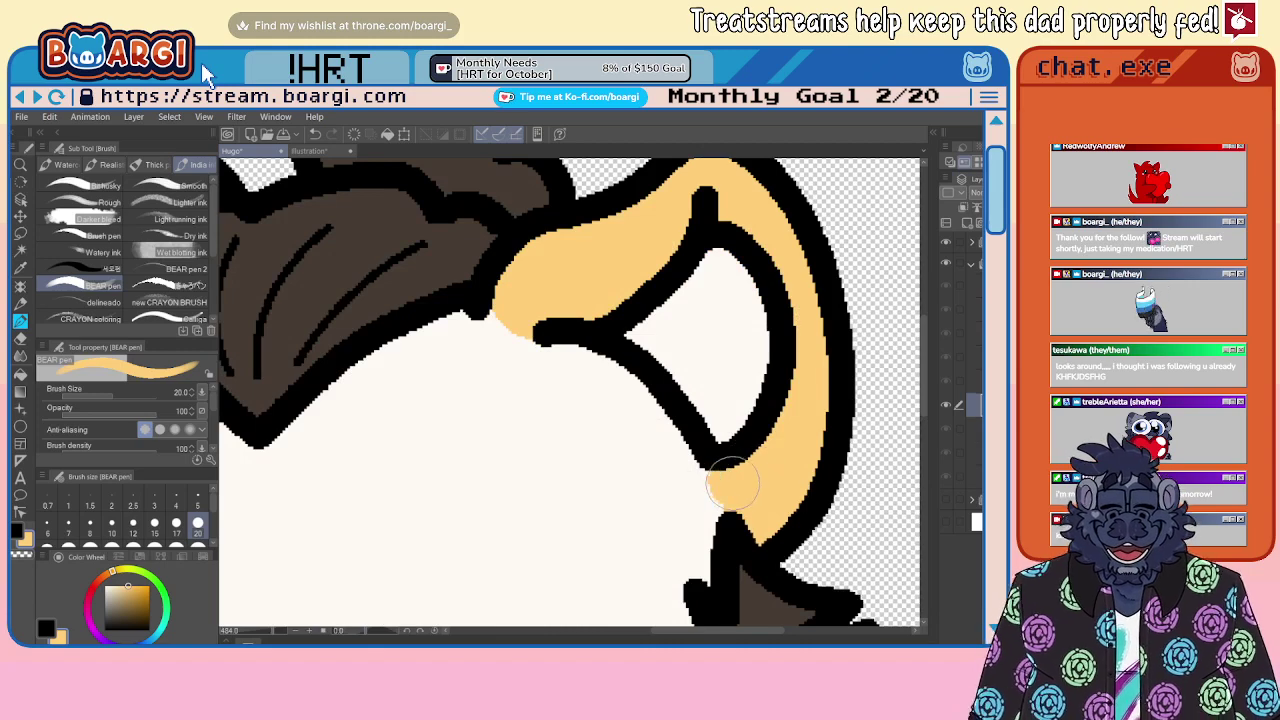
# Step: Sample the darker tan ear-tip colour from the Illustration reference and paint the tip of the right ear on the Hugo frame
pyautogui.click(316, 151)
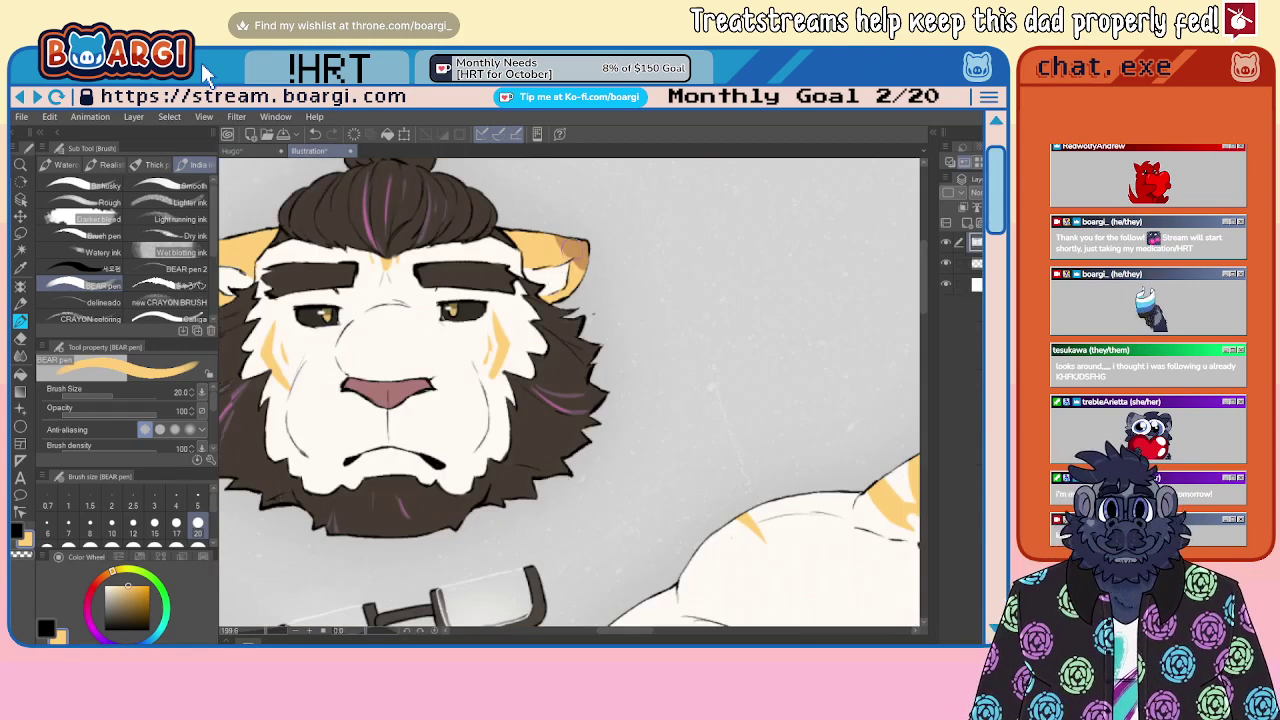
pyautogui.keyDown('alt'); pyautogui.click(573, 248); pyautogui.keyUp('alt')
pyautogui.scroll(-2, 612, 296)
pyautogui.scroll(1, 520, 312)
pyautogui.click(233, 151)
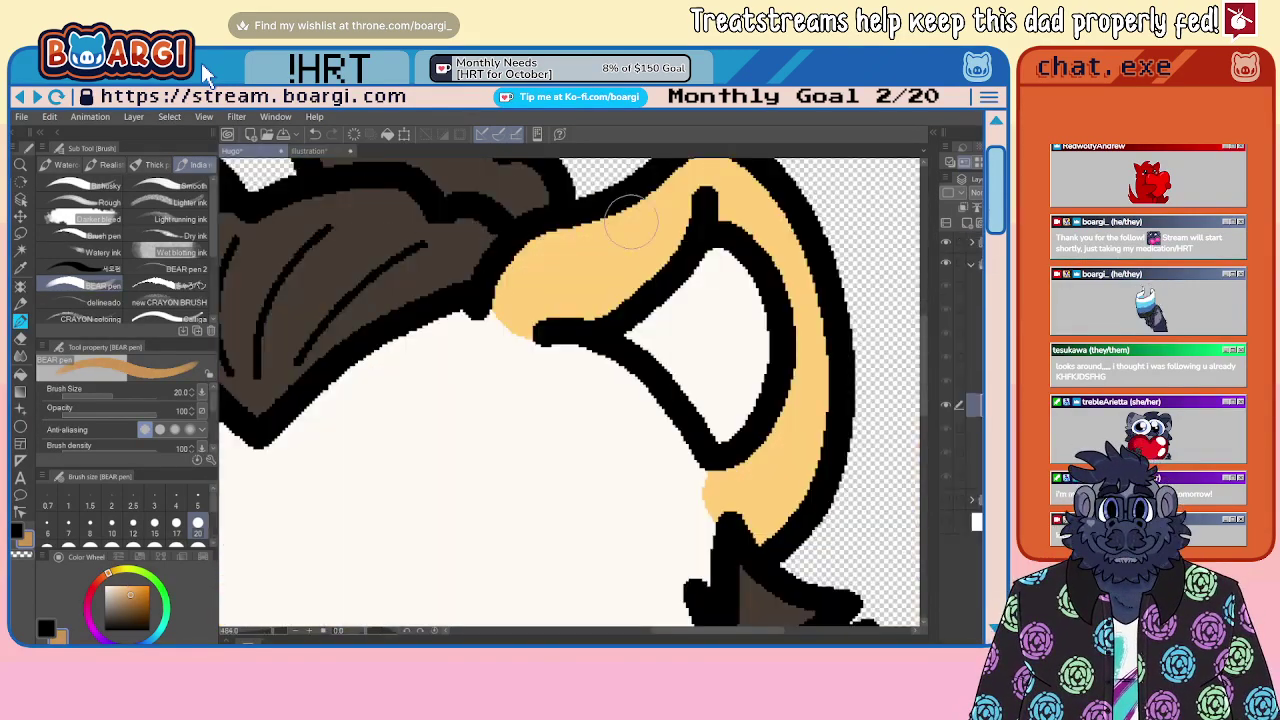
pyautogui.scroll(-5, 614, 340)
pyautogui.scroll(3, 677, 268)
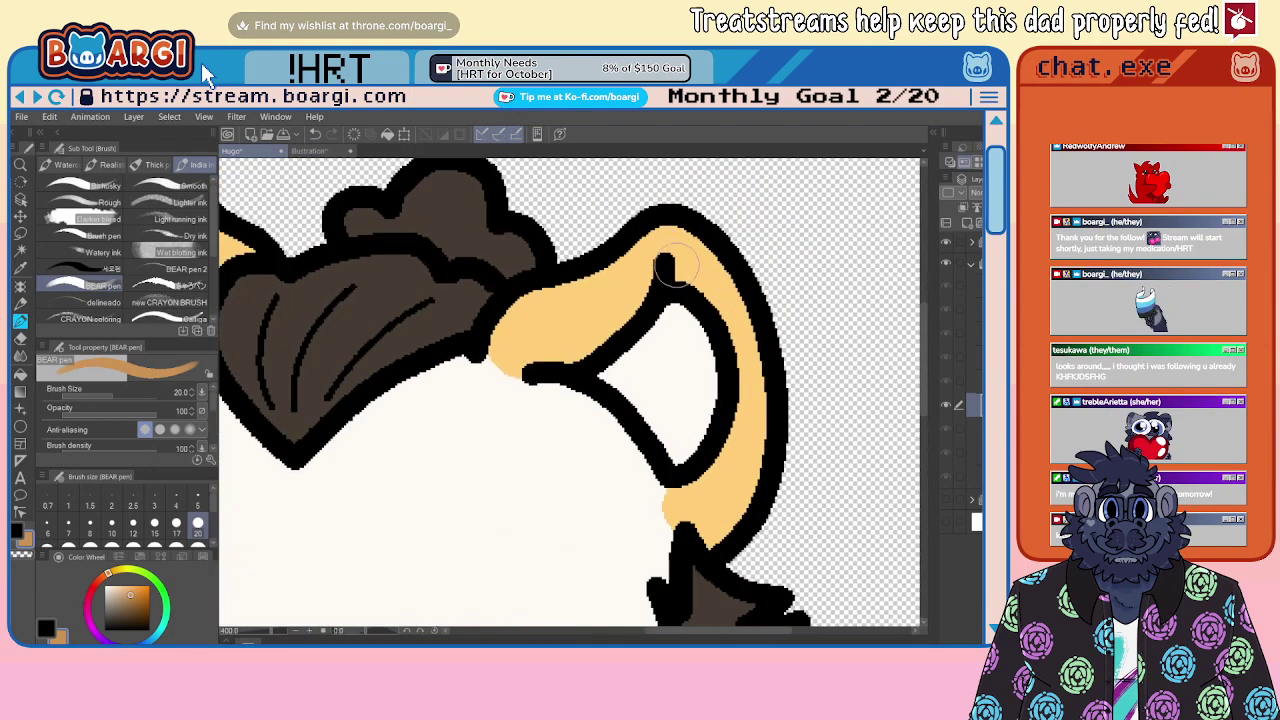
pyautogui.moveTo(680, 263)
pyautogui.mouseDown()
pyautogui.moveTo(614, 244)
pyautogui.moveTo(803, 308)
pyautogui.moveTo(624, 220)
pyautogui.moveTo(723, 260)
pyautogui.mouseUp()
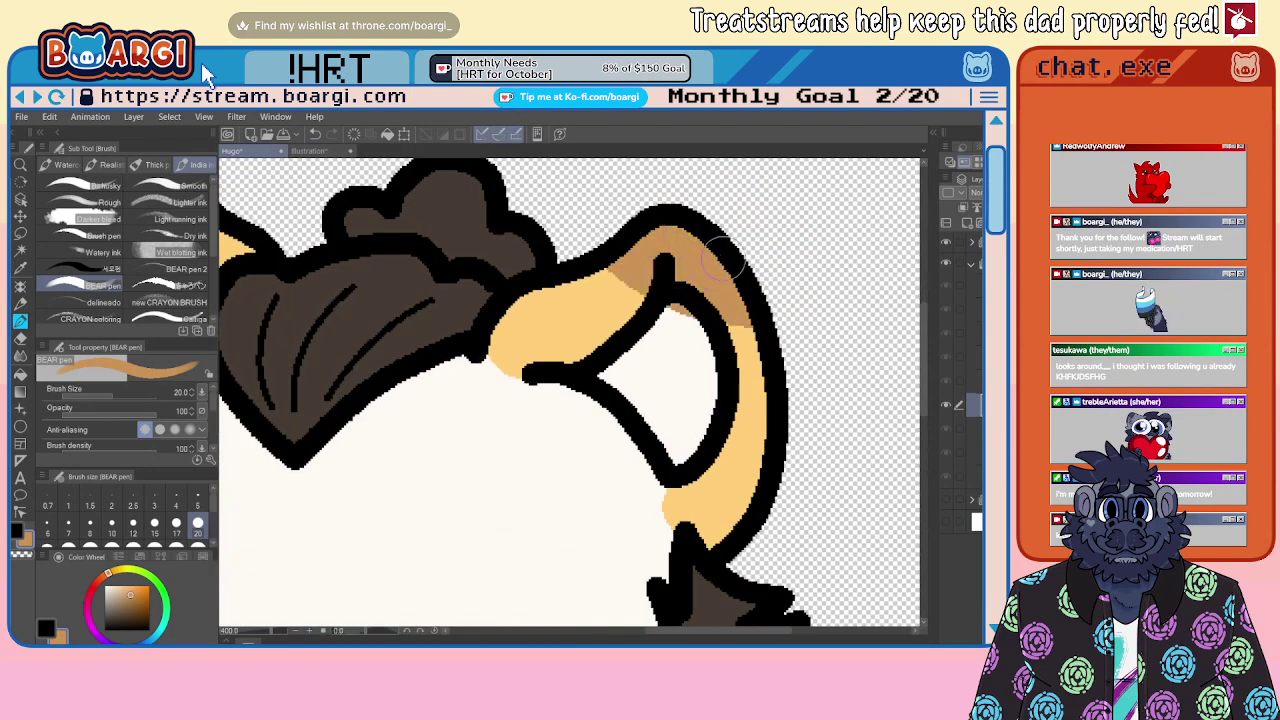
pyautogui.scroll(-2, 680, 295)
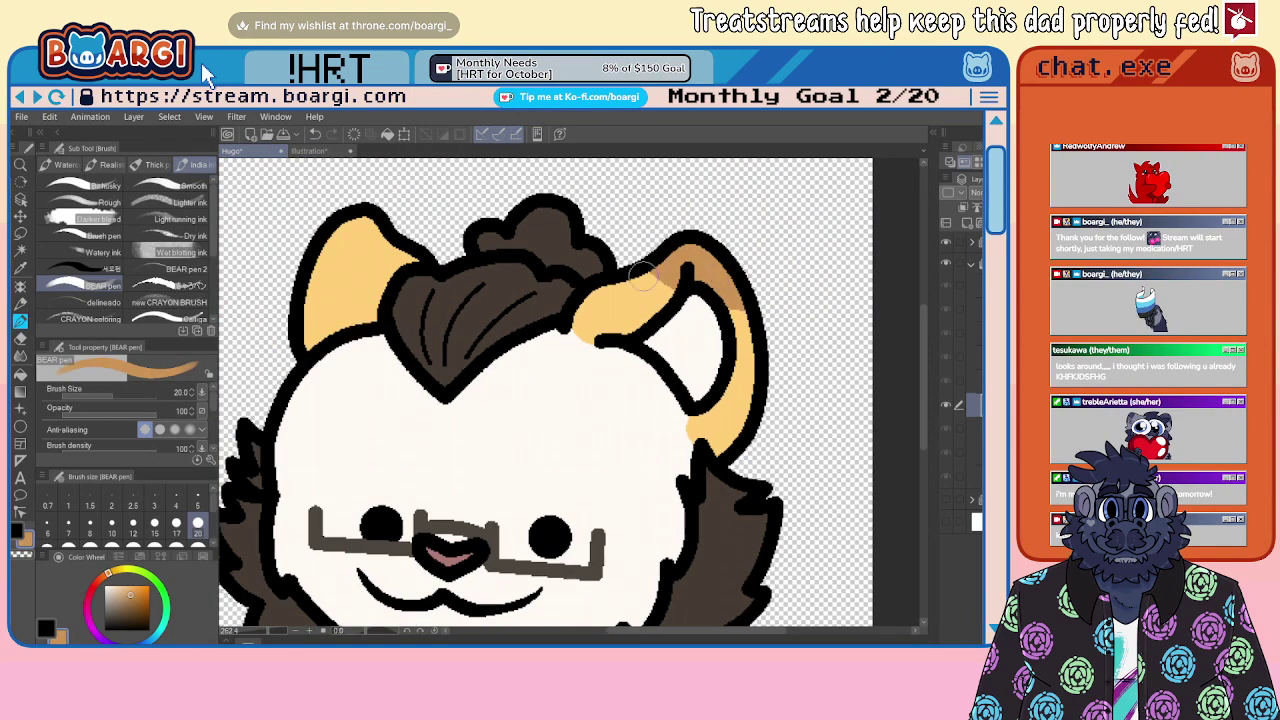
# Step: Paint the tip of the left ear in the same darker tan
pyautogui.scroll(3, 360, 285)
pyautogui.moveTo(318, 265)
pyautogui.mouseDown()
pyautogui.moveTo(307, 252)
pyautogui.moveTo(400, 208)
pyautogui.moveTo(335, 208)
pyautogui.mouseUp()
pyautogui.scroll(-1, 418, 264)
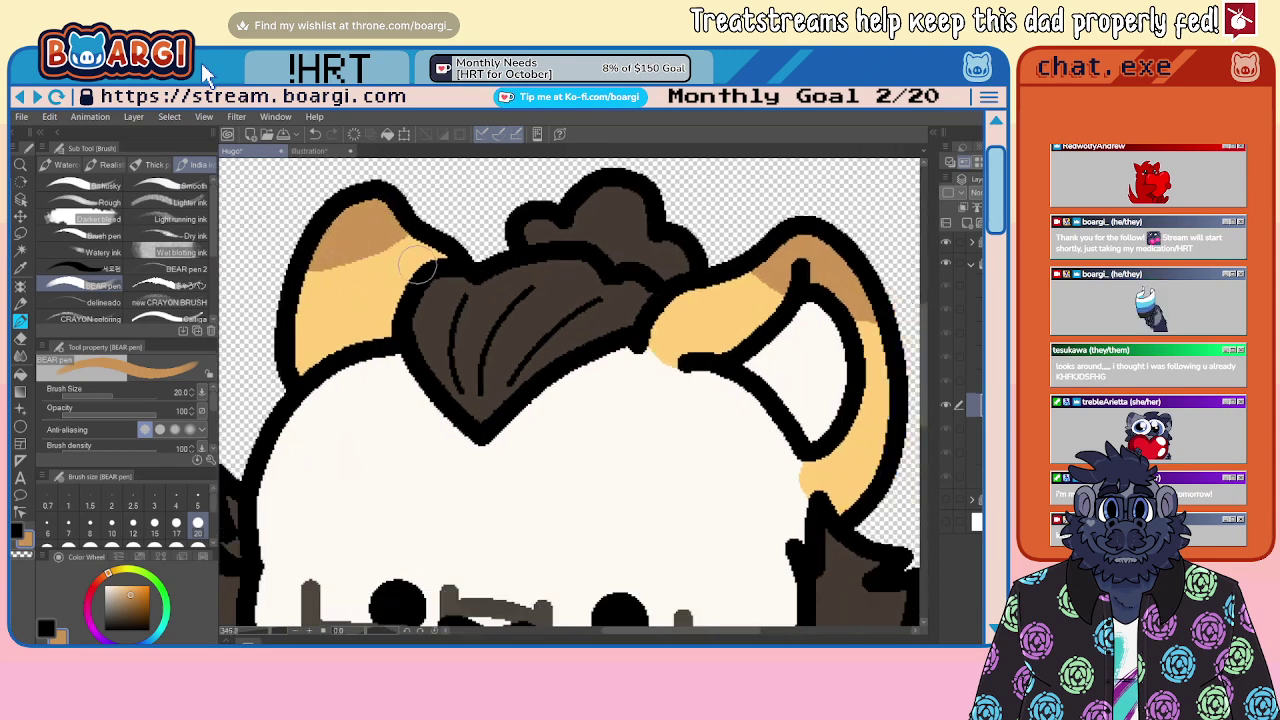
pyautogui.scroll(-4, 420, 268)
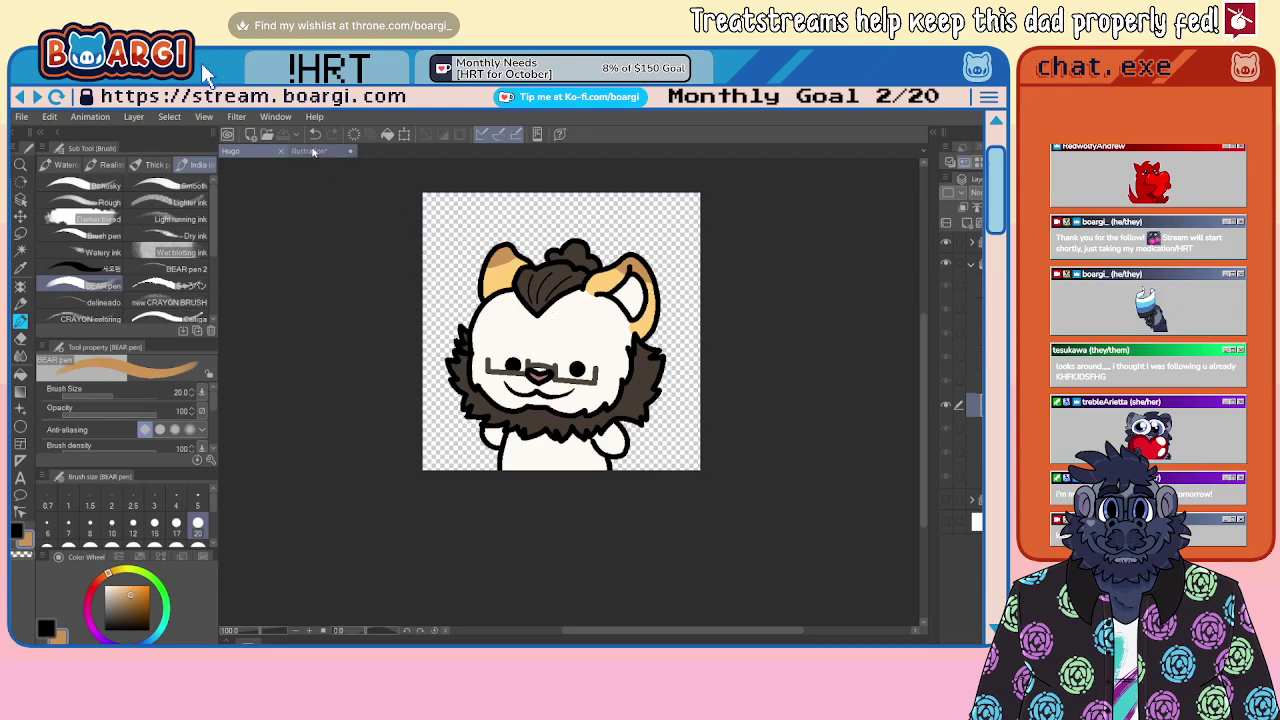
# Step: Resample the light orange from the reference and draw a thin chevron beside the glasses on the right cheek at brush size 3
pyautogui.click(312, 151)
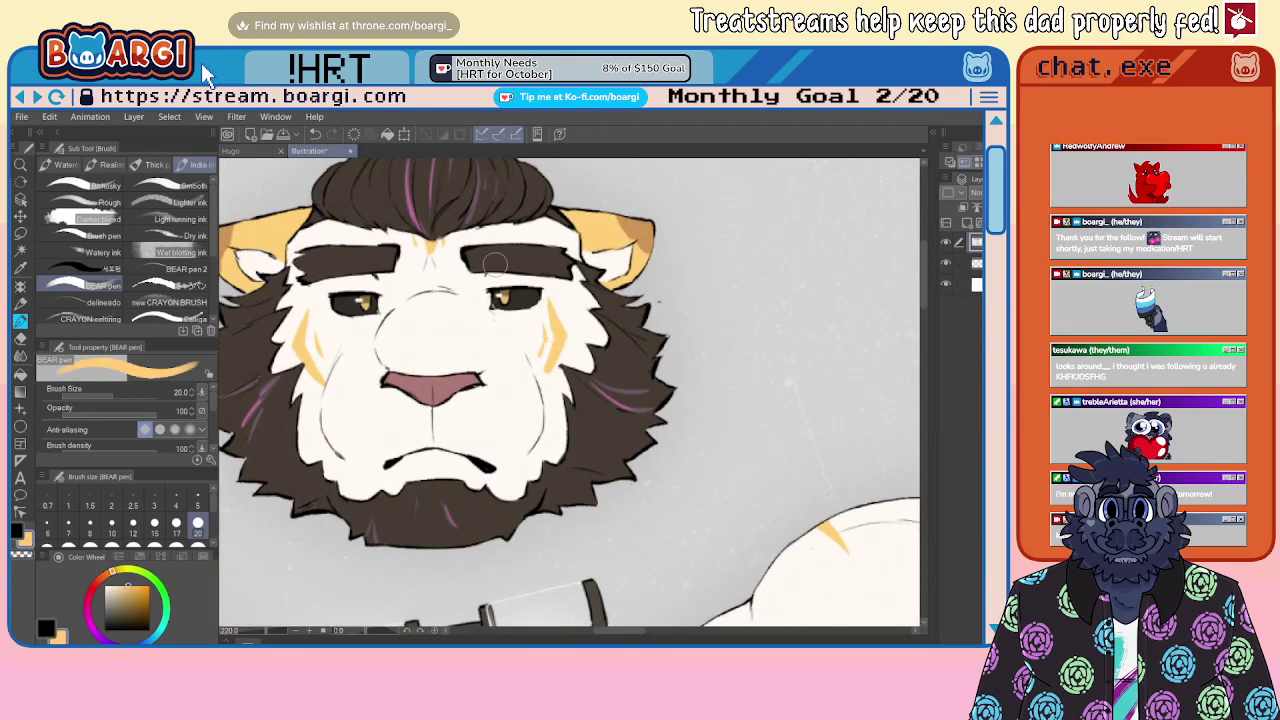
pyautogui.click(232, 151)
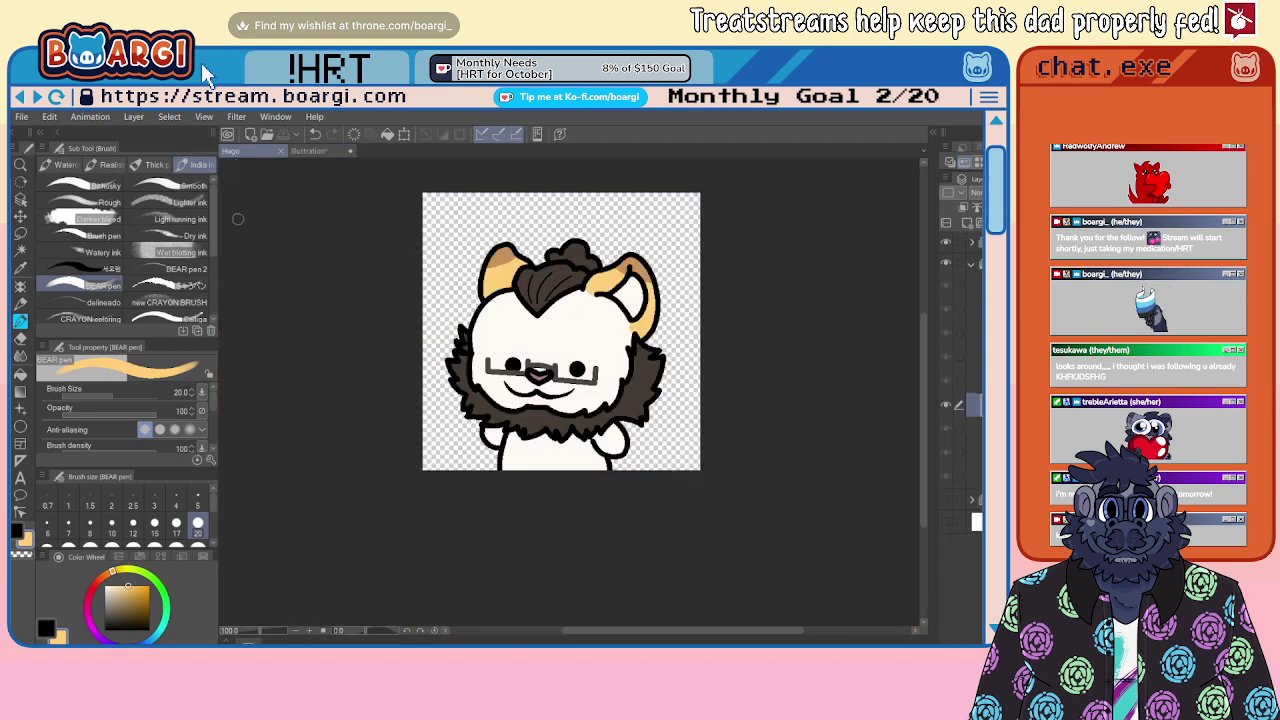
pyautogui.click(154, 500)
pyautogui.scroll(1, 536, 287)
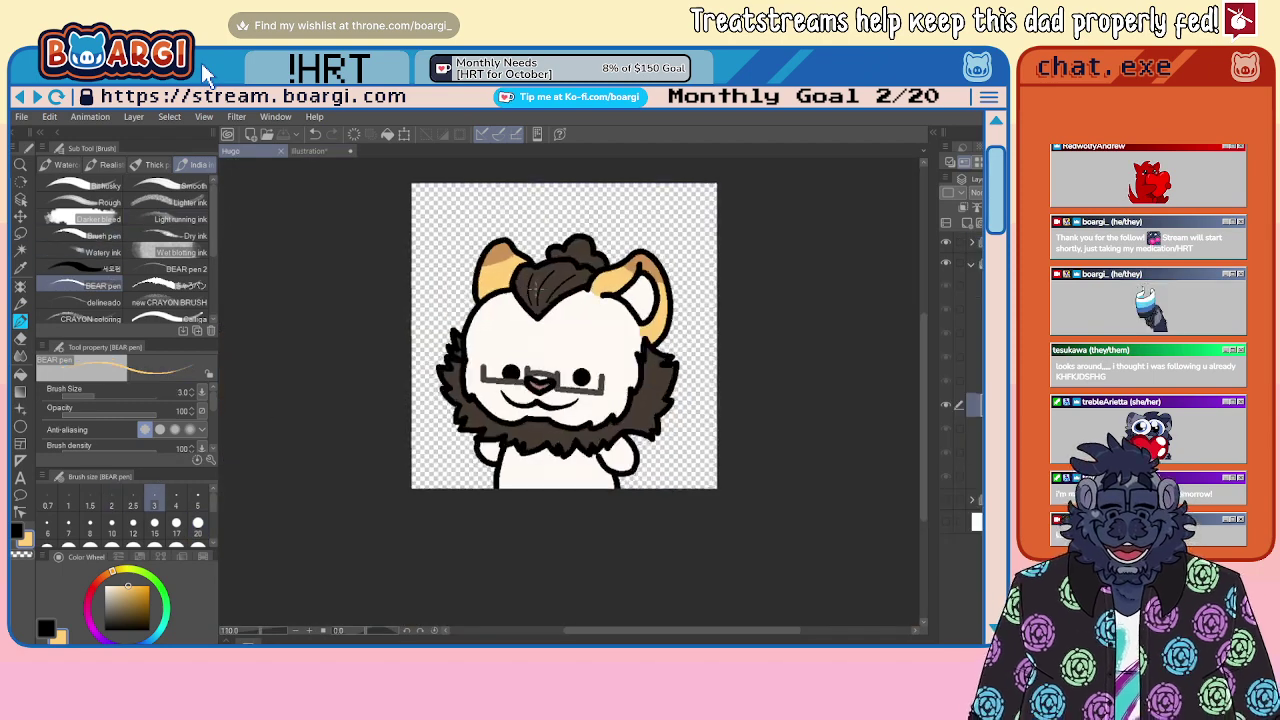
pyautogui.scroll(5, 536, 288)
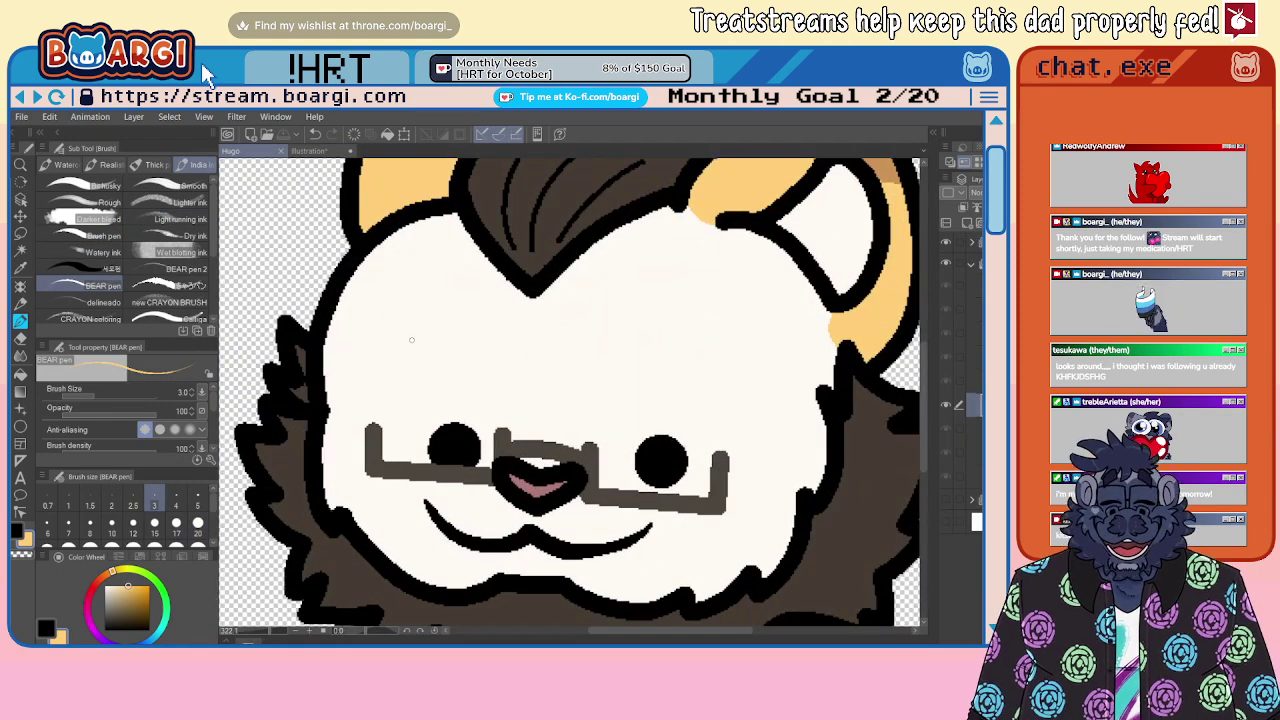
pyautogui.scroll(-3, 411, 340)
pyautogui.scroll(3, 544, 398)
pyautogui.scroll(1, 659, 455)
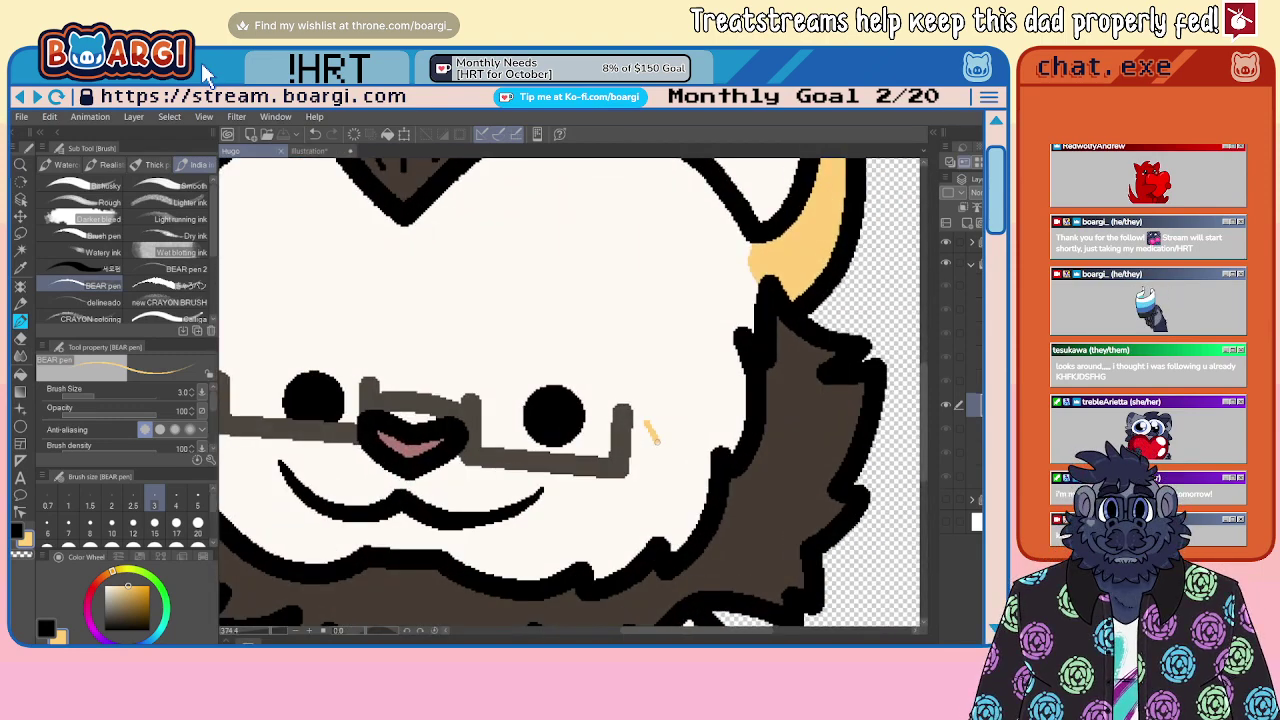
pyautogui.hotkey('ctrl', 'z')
pyautogui.click(648, 426)
# Step: Draw a thicker light orange chevron outside the thin one on the right cheek at brush size 7
pyautogui.click(69, 525)
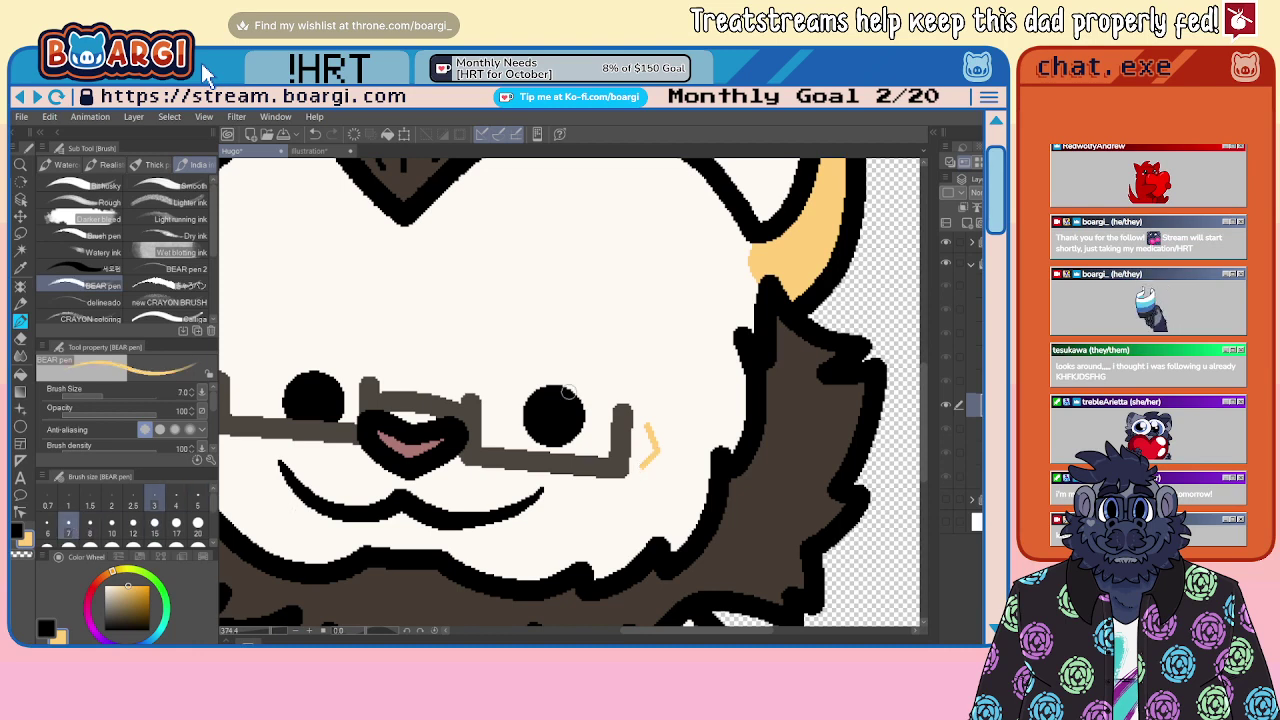
pyautogui.click(671, 414)
pyautogui.keyDown('shift'); pyautogui.click(683, 445); pyautogui.keyUp('shift')
pyautogui.keyDown('shift'); pyautogui.click(661, 479); pyautogui.keyUp('shift')
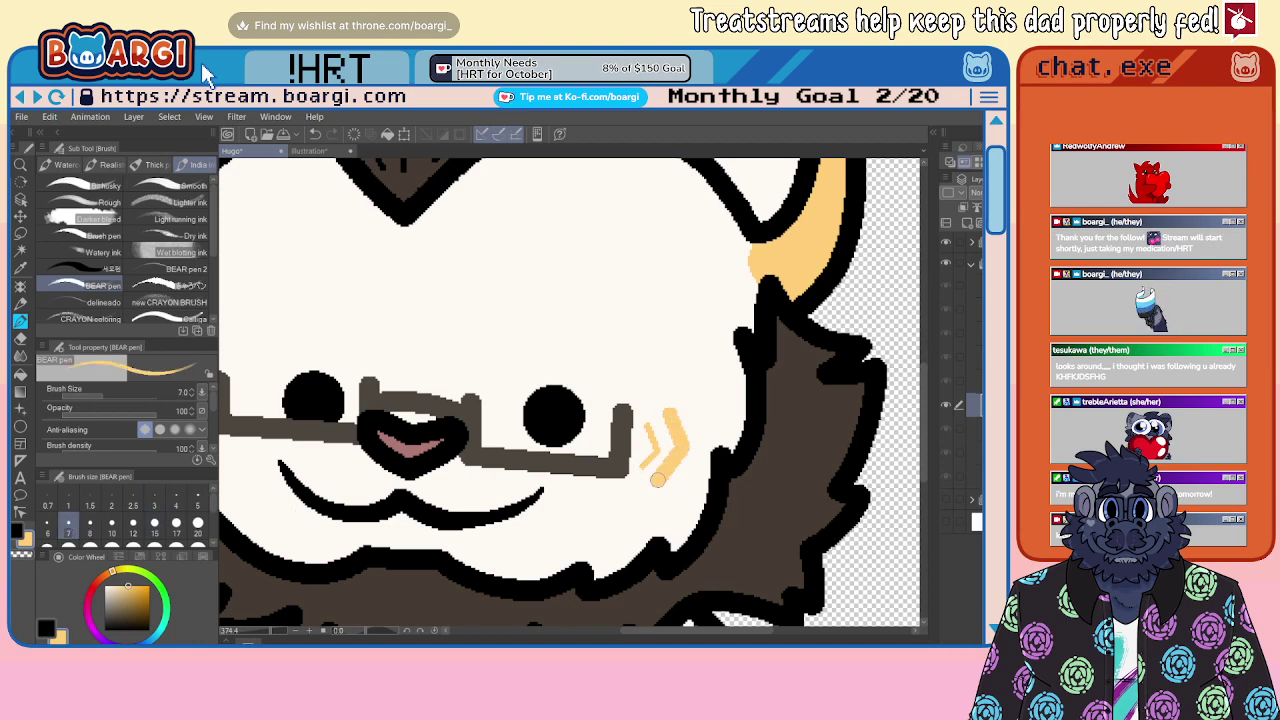
# Step: Draw matching light orange chevrons on the left cheek, a thick outer one at size 7 and a thin inner one at size 3
pyautogui.scroll(-3, 740, 390)
pyautogui.scroll(1, 745, 384)
pyautogui.scroll(1, 312, 393)
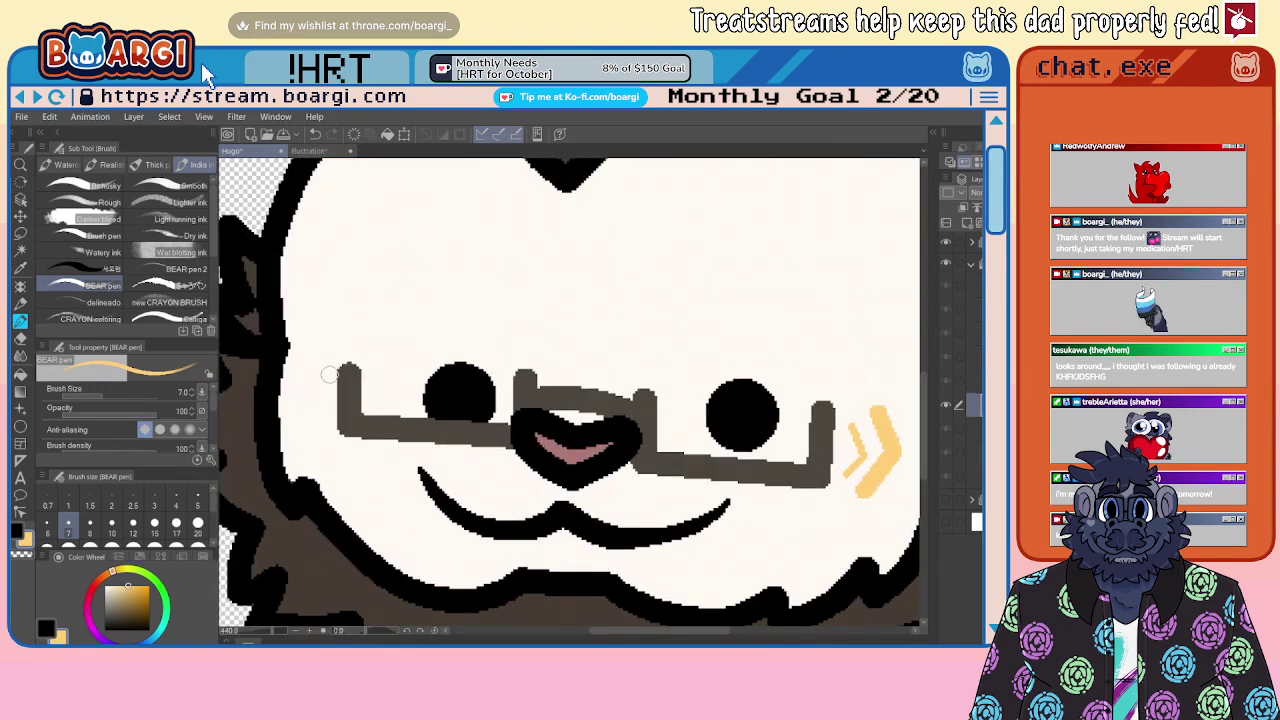
pyautogui.moveTo(329, 372); pyautogui.dragTo(296, 414)
pyautogui.moveTo(298, 410); pyautogui.dragTo(332, 450)
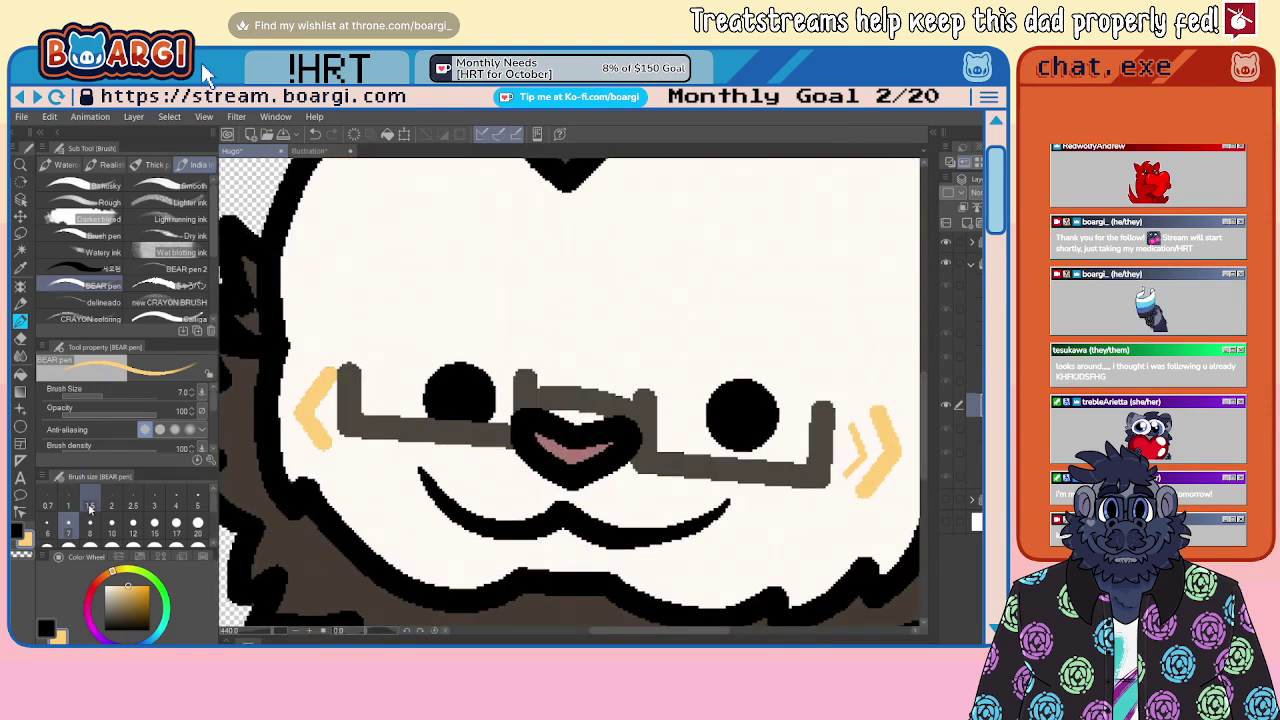
pyautogui.click(154, 500)
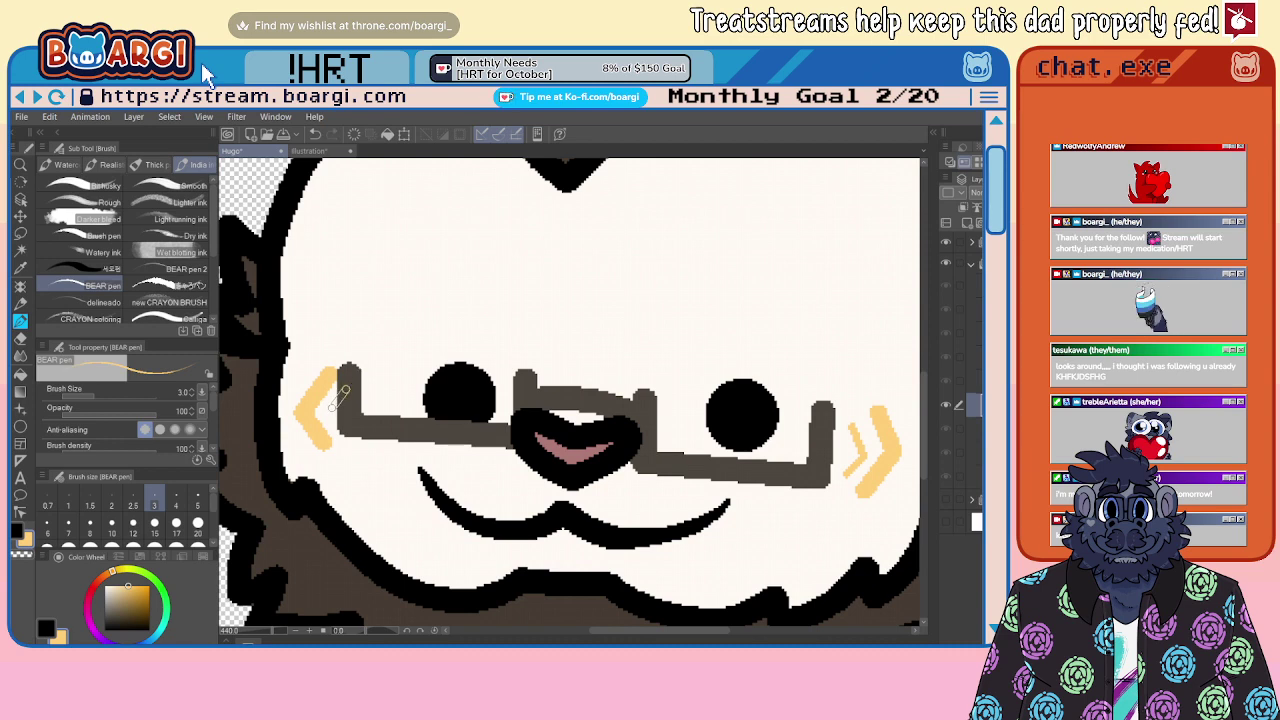
pyautogui.scroll(-3, 369, 382)
pyautogui.scroll(3, 503, 287)
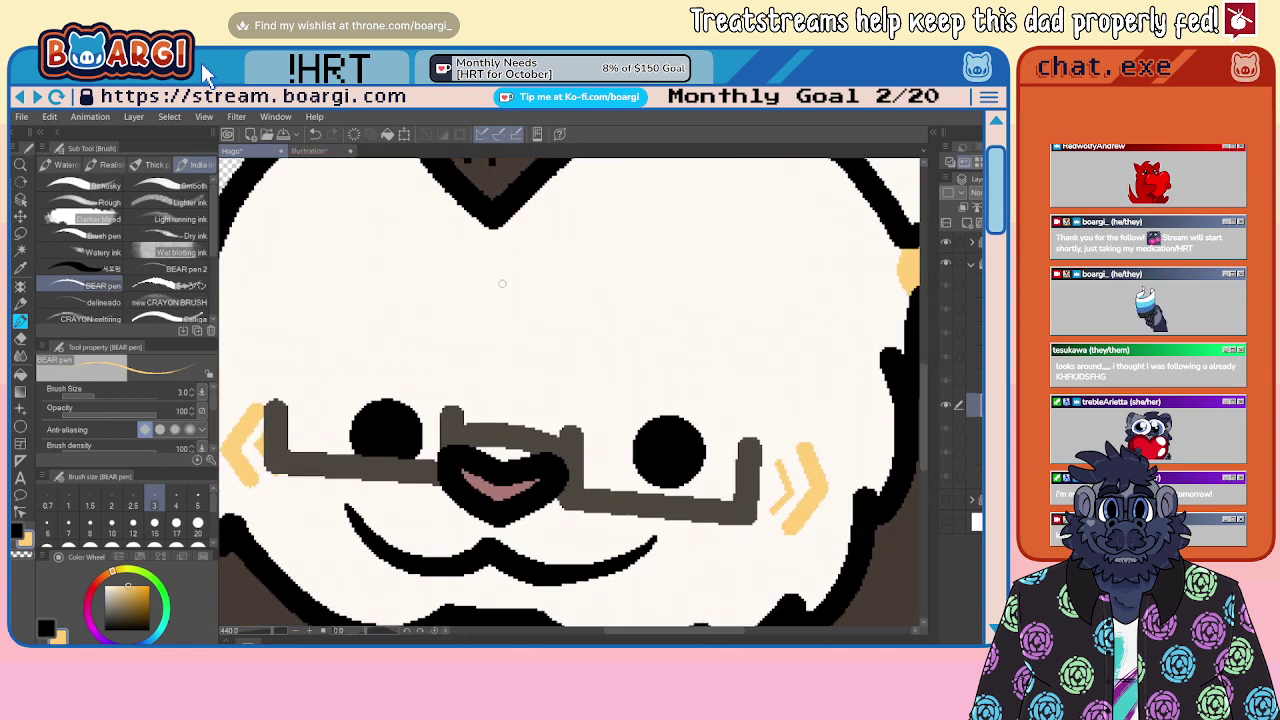
# Step: Check the forehead marking on the reference and try drawing a small light orange triangle with two short side stripes below the hair tuft
pyautogui.click(310, 151)
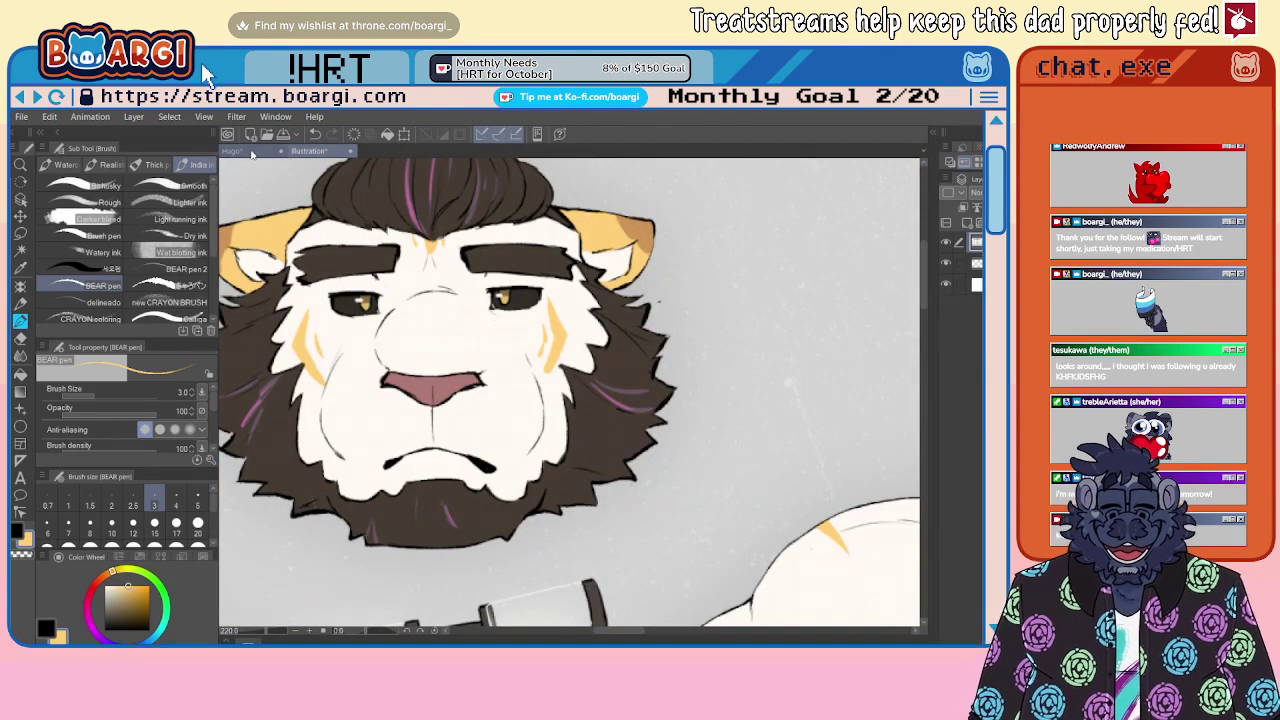
pyautogui.hotkey('ctrl', 'Tab')
pyautogui.moveTo(510, 250)
pyautogui.mouseDown()
pyautogui.moveTo(529, 210)
pyautogui.moveTo(493, 202)
pyautogui.moveTo(520, 228)
pyautogui.mouseUp()
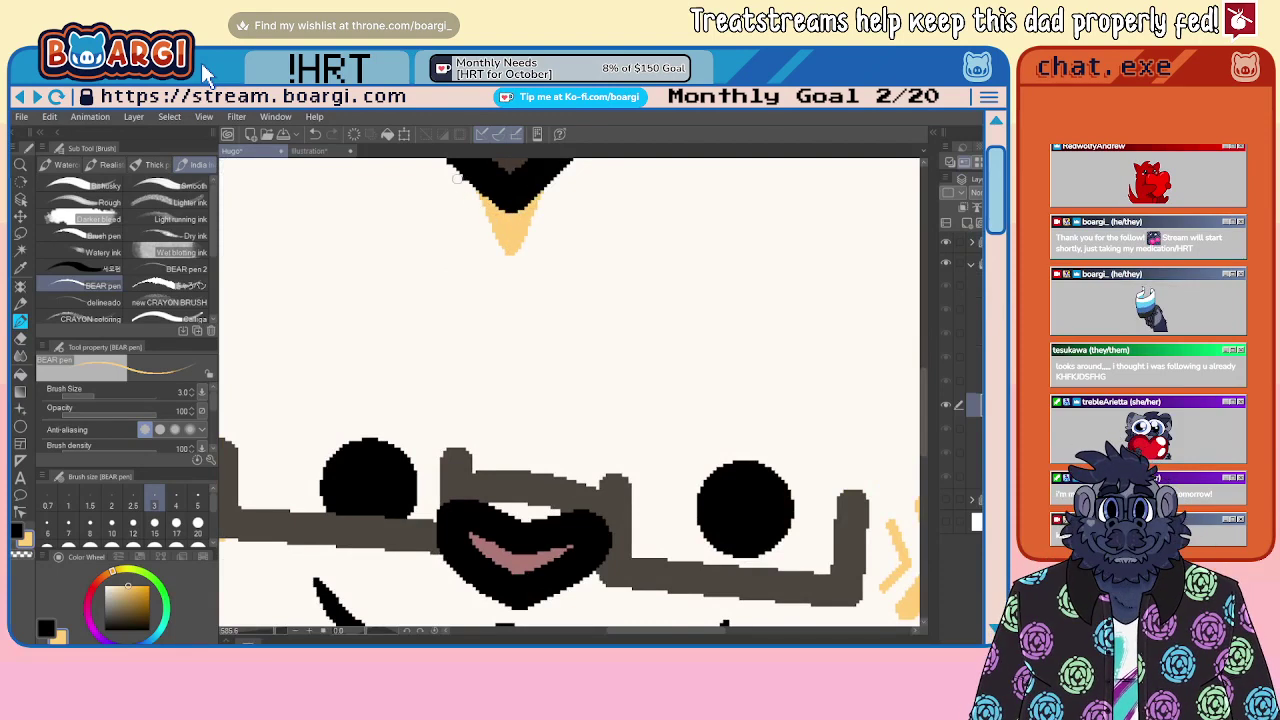
pyautogui.moveTo(456, 174); pyautogui.dragTo(459, 205)
pyautogui.moveTo(567, 166); pyautogui.dragTo(570, 209)
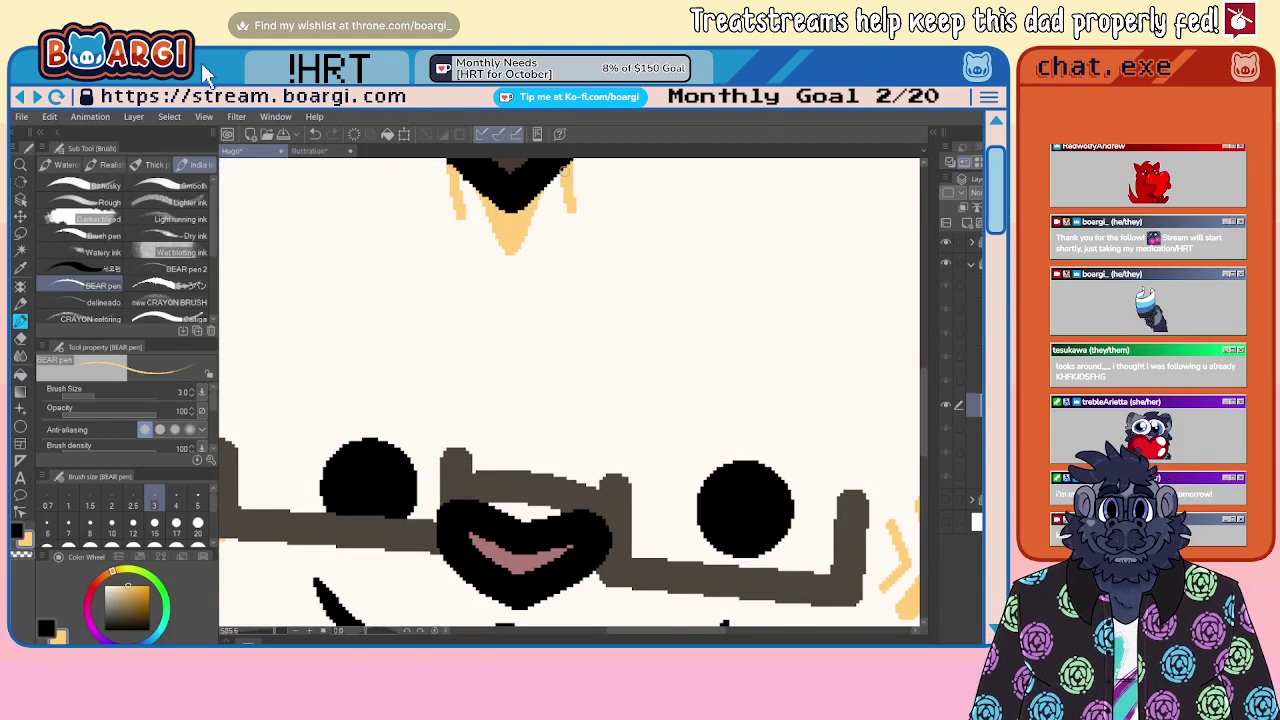
pyautogui.scroll(-9, 482, 308)
pyautogui.scroll(3, 490, 330)
pyautogui.scroll(4, 490, 295)
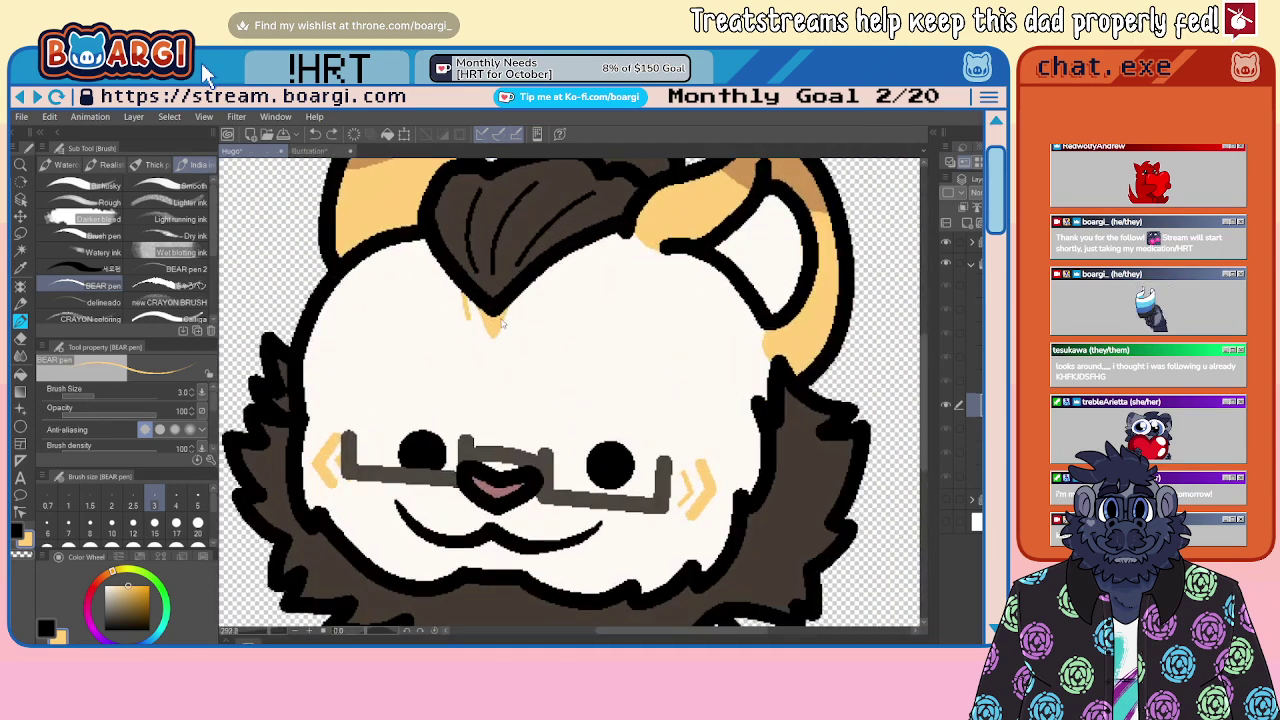
# Step: Outline a pointed light orange forehead mark flanked by two smaller spikes below the hair tuft, and fill the outlines with the same colour
pyautogui.moveTo(465, 305)
pyautogui.mouseDown()
pyautogui.moveTo(490, 354)
pyautogui.moveTo(516, 292)
pyautogui.mouseUp()
pyautogui.moveTo(442, 272)
pyautogui.mouseDown()
pyautogui.moveTo(452, 316)
pyautogui.moveTo(458, 288)
pyautogui.mouseUp()
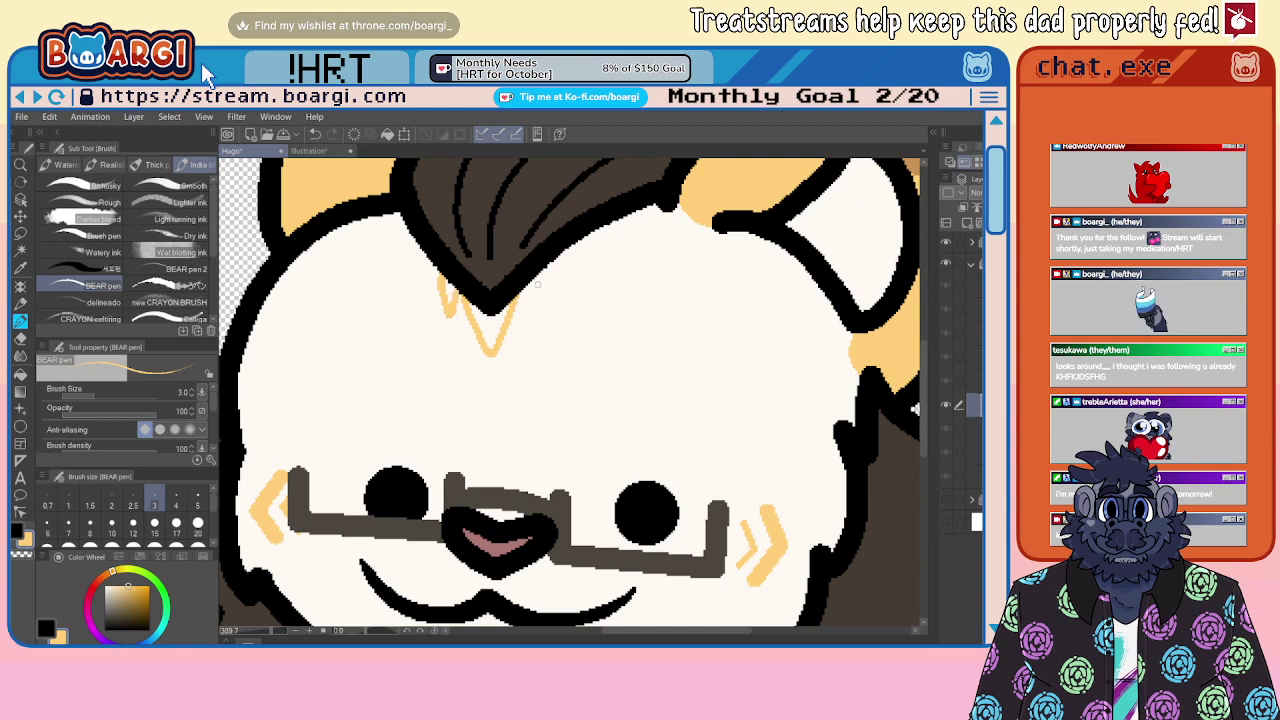
pyautogui.moveTo(541, 307); pyautogui.dragTo(543, 270)
pyautogui.press('g')
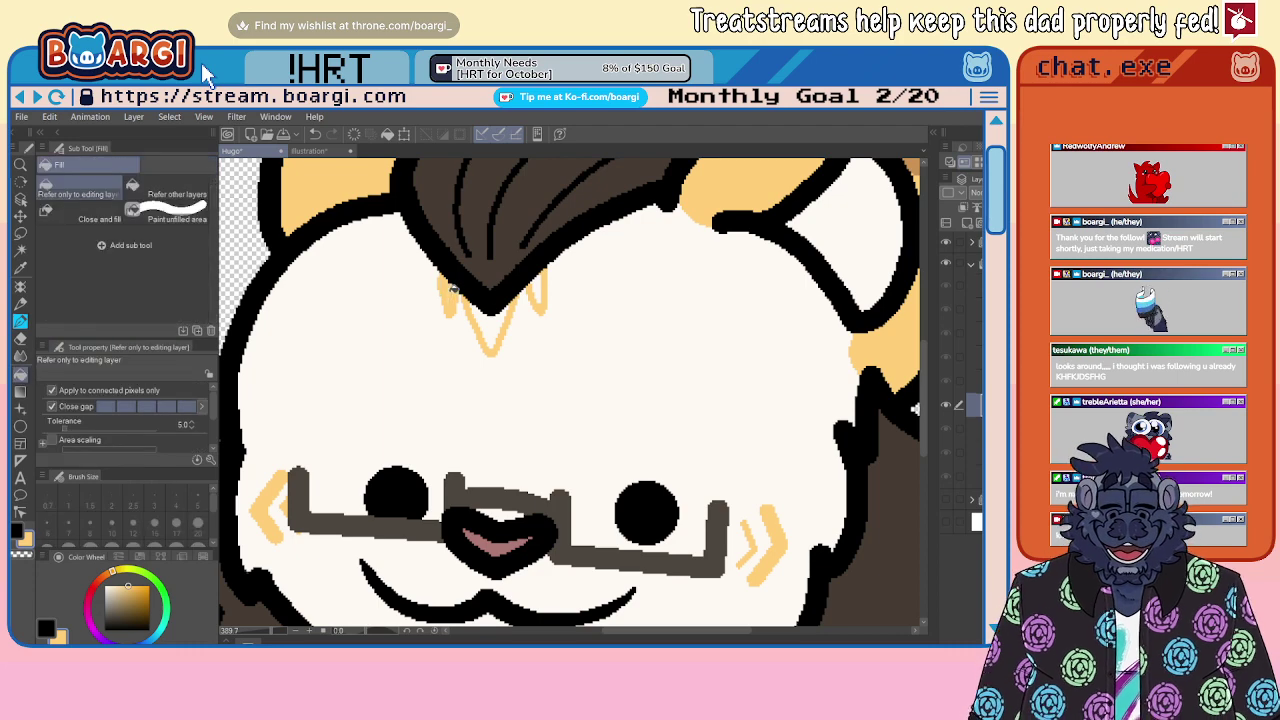
pyautogui.scroll(-14, 490, 320)
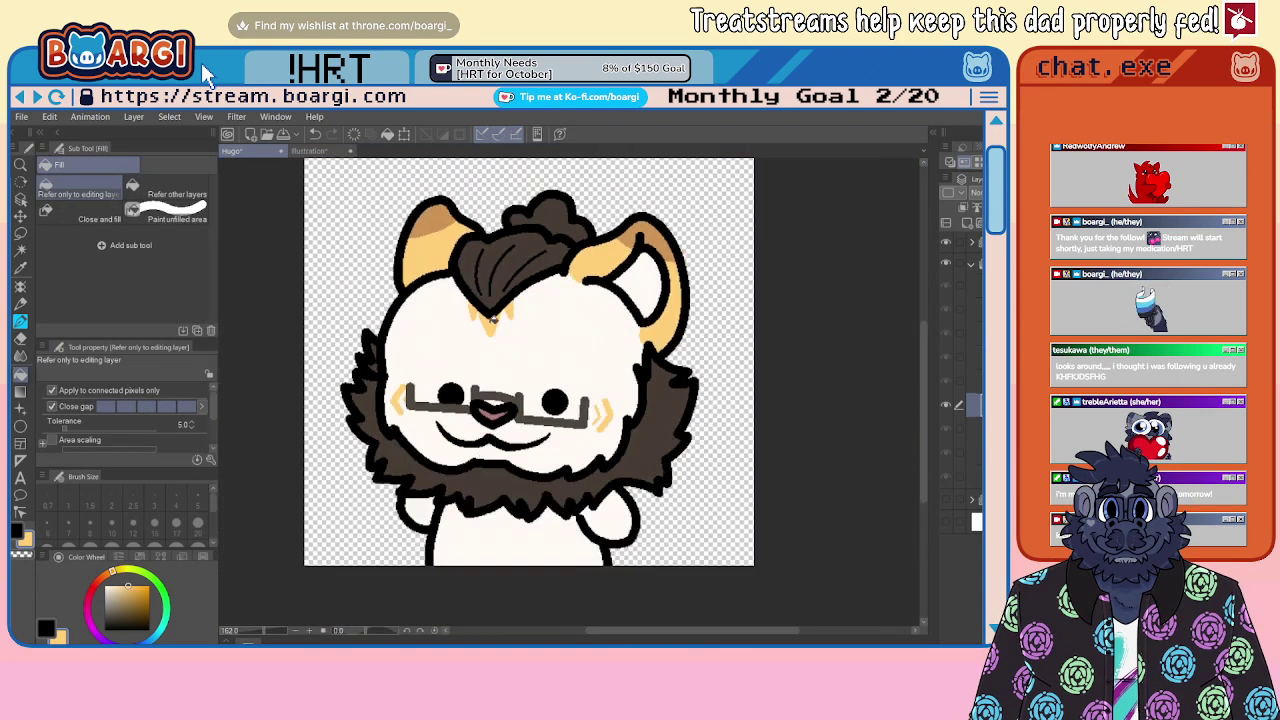
pyautogui.scroll(2, 502, 383)
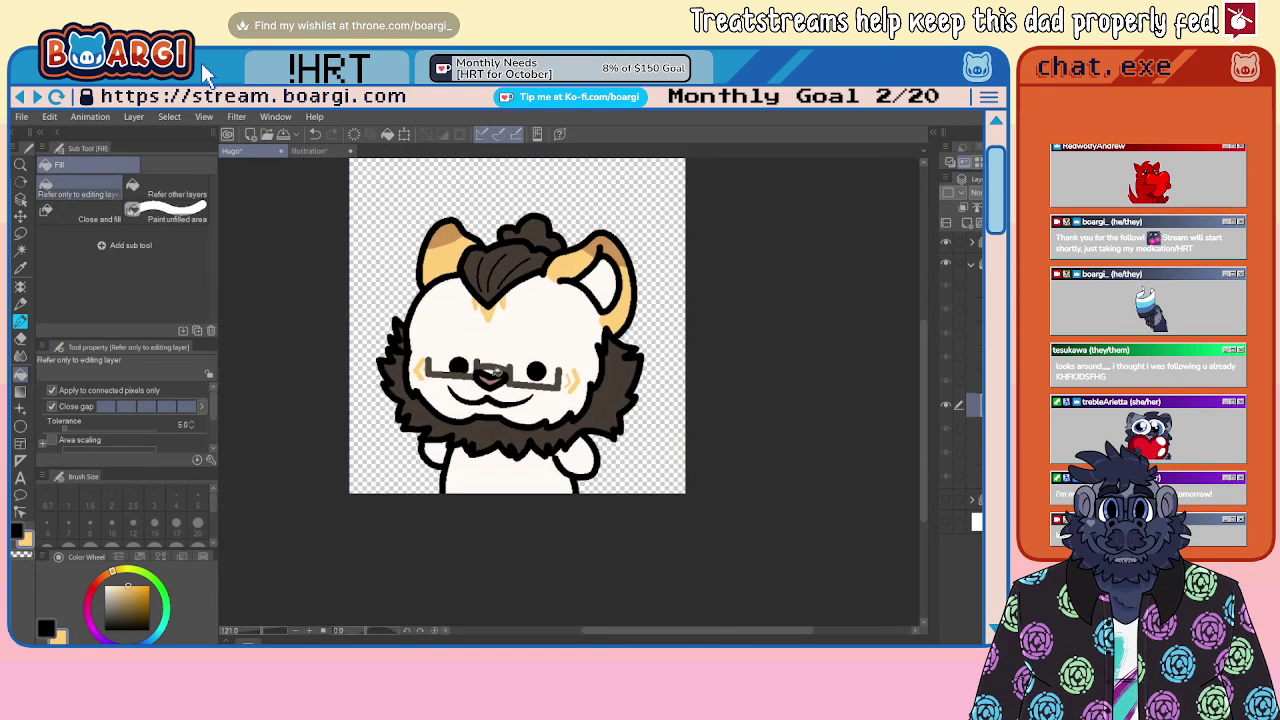
pyautogui.scroll(-5, 508, 360)
pyautogui.scroll(10, 509, 405)
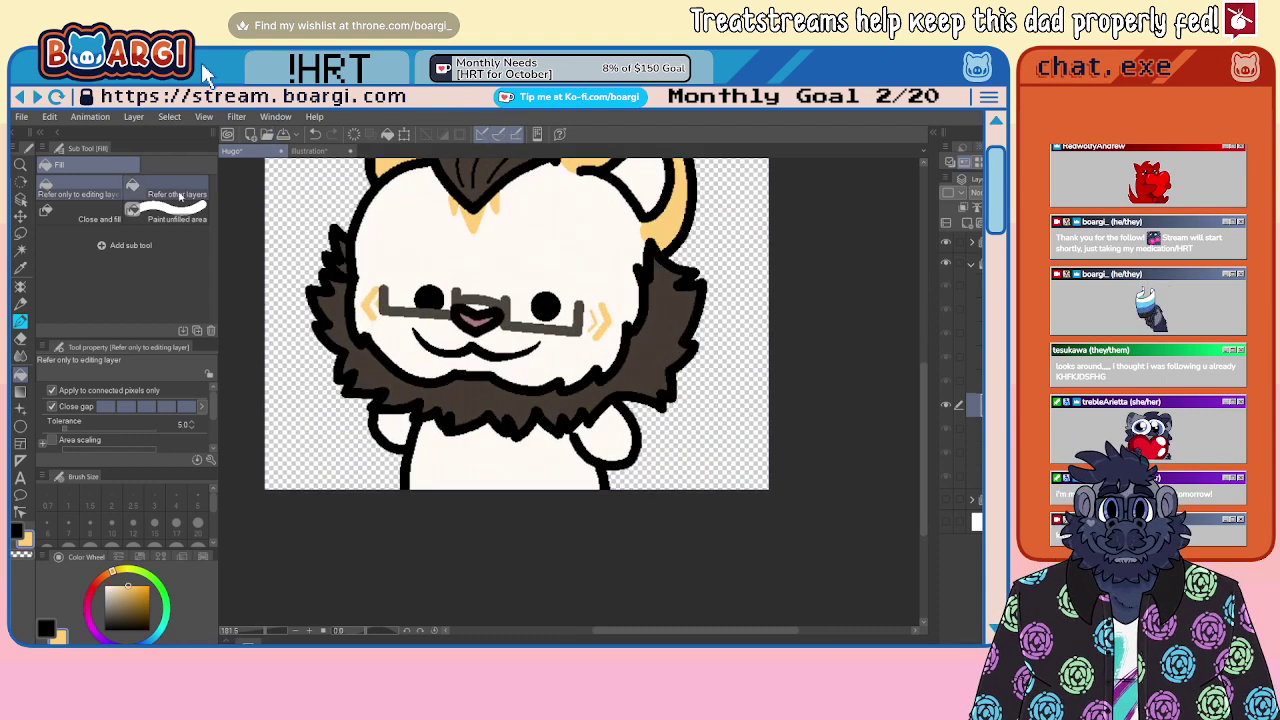
# Step: Sample the mane's dark brown and switch to the BEAR pen at size 3 for the chest
pyautogui.keyDown('alt'); pyautogui.click(389, 370); pyautogui.keyUp('alt')
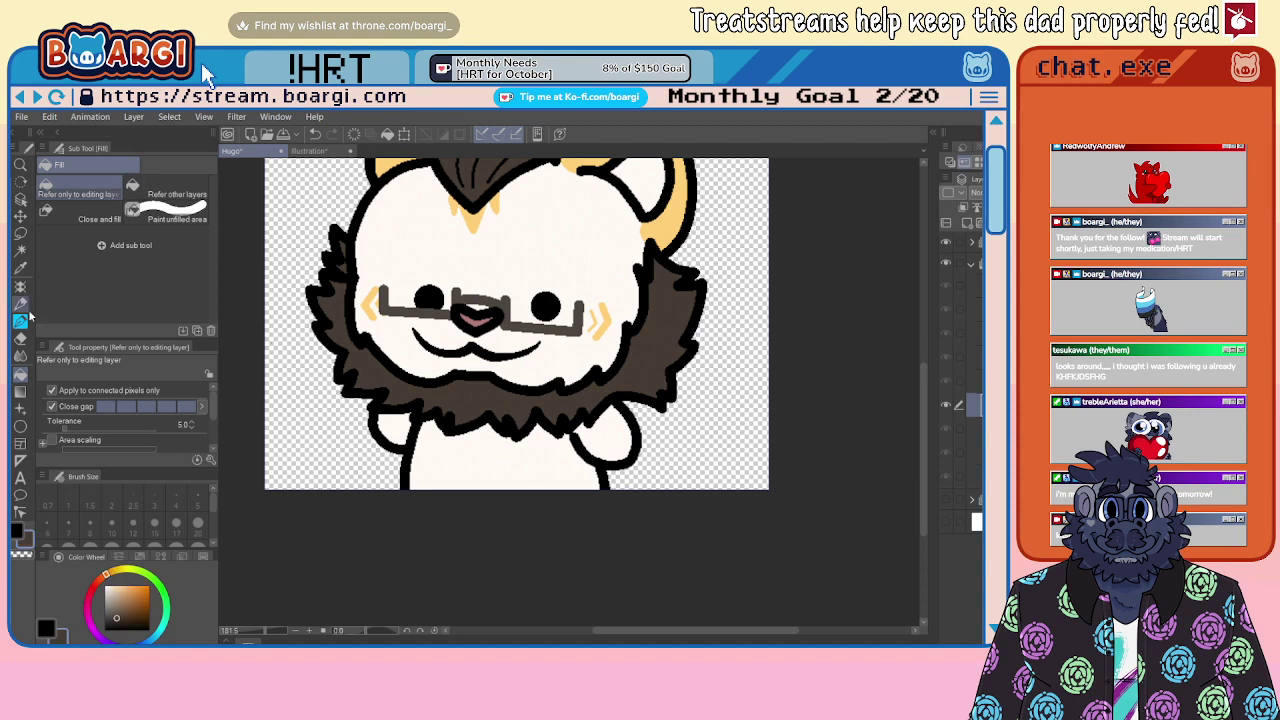
pyautogui.click(22, 318)
pyautogui.scroll(7, 480, 457)
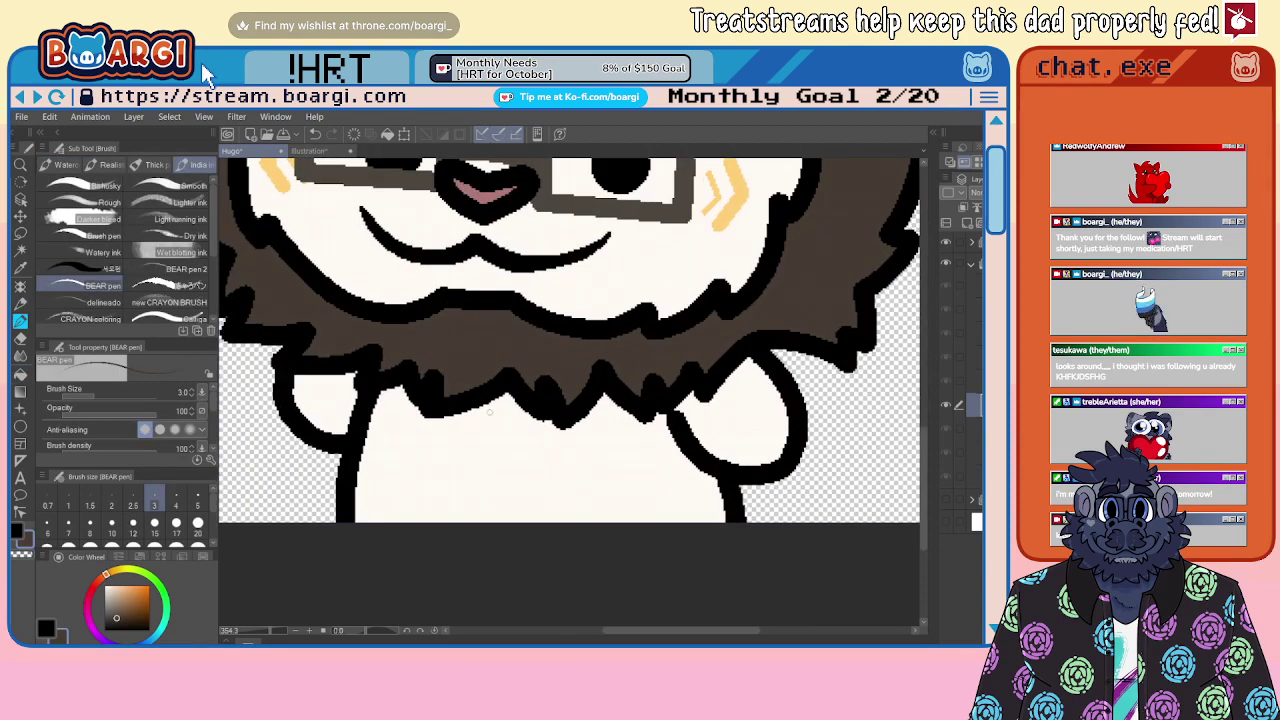
# Step: Try to outline a jagged dark brown fur tuft freehand on the chest just below the mane
pyautogui.moveTo(490, 410)
pyautogui.mouseDown()
pyautogui.moveTo(510, 427)
pyautogui.moveTo(527, 417)
pyautogui.moveTo(455, 432)
pyautogui.moveTo(488, 460)
pyautogui.mouseUp()
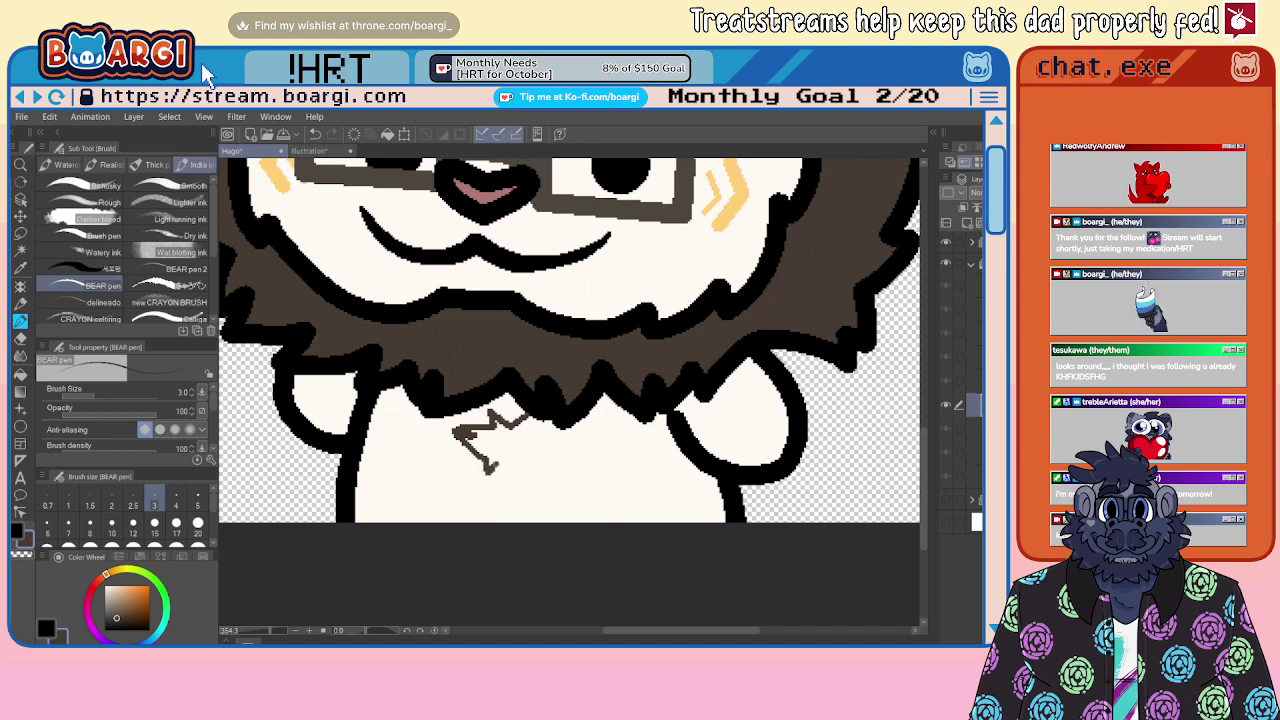
pyautogui.hotkey('ctrl', 'z')
pyautogui.hotkey('ctrl', 'z')
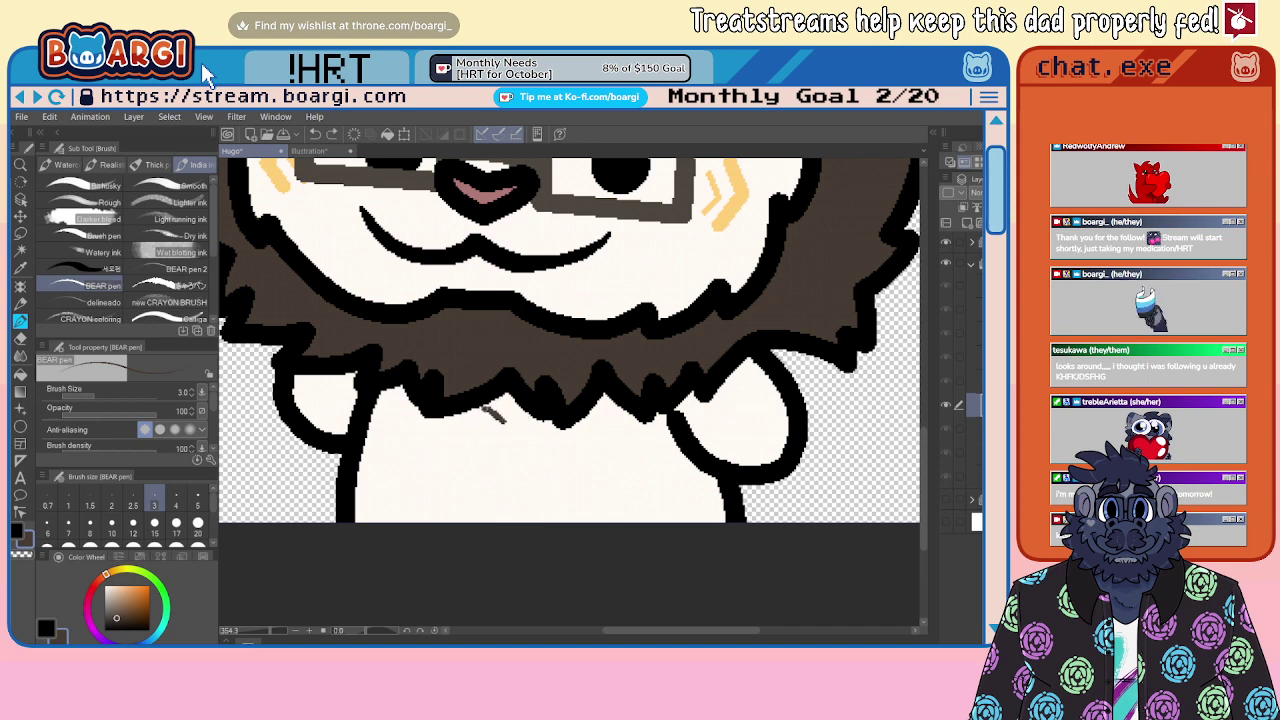
pyautogui.moveTo(505, 421)
pyautogui.mouseDown()
pyautogui.moveTo(443, 422)
pyautogui.moveTo(460, 432)
pyautogui.moveTo(450, 454)
pyautogui.moveTo(472, 450)
pyautogui.moveTo(510, 480)
pyautogui.moveTo(512, 484)
pyautogui.mouseUp()
pyautogui.hotkey('ctrl', 'z')
pyautogui.hotkey('ctrl', 'z')
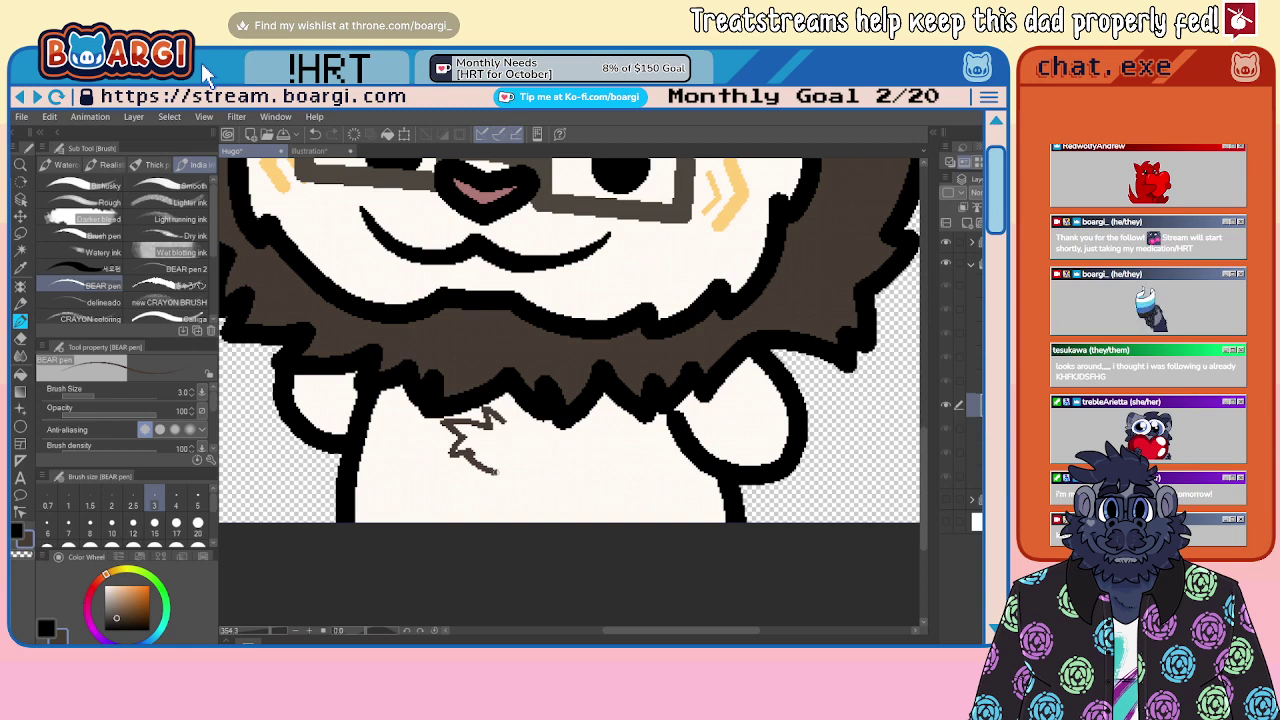
pyautogui.moveTo(497, 472); pyautogui.dragTo(512, 482)
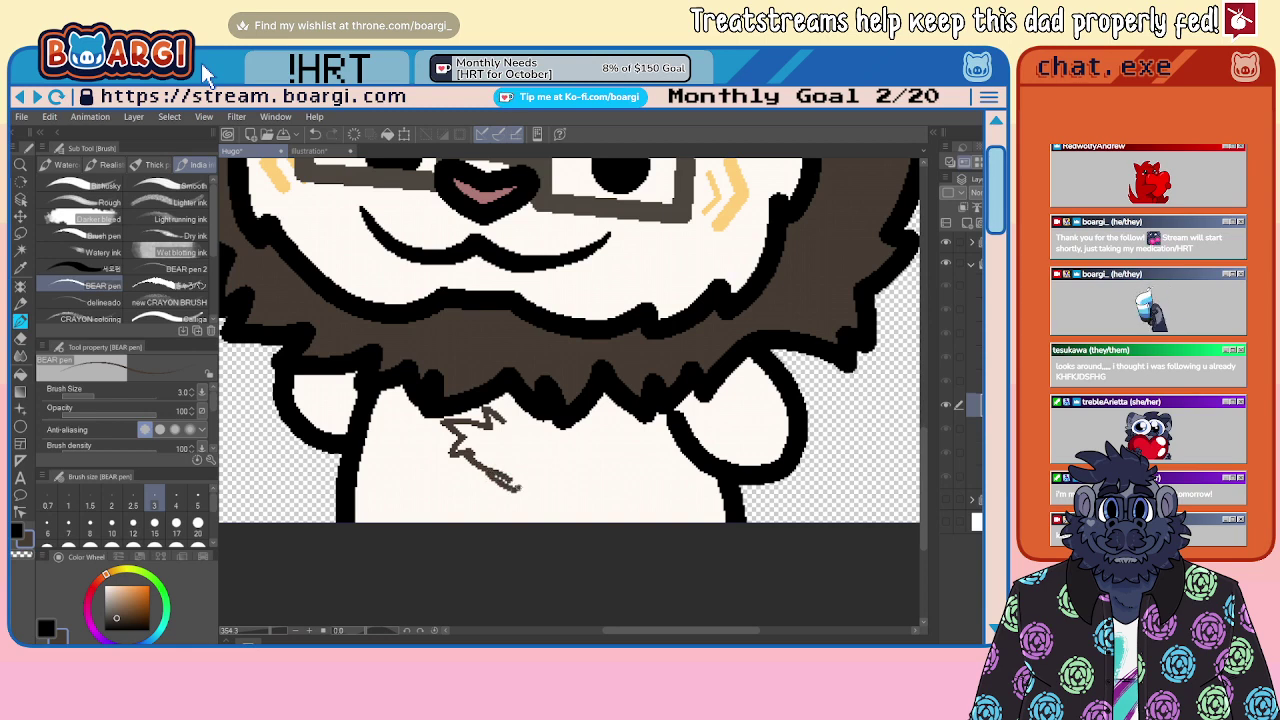
pyautogui.hotkey('ctrl', 'z')
pyautogui.hotkey('ctrl', 'z')
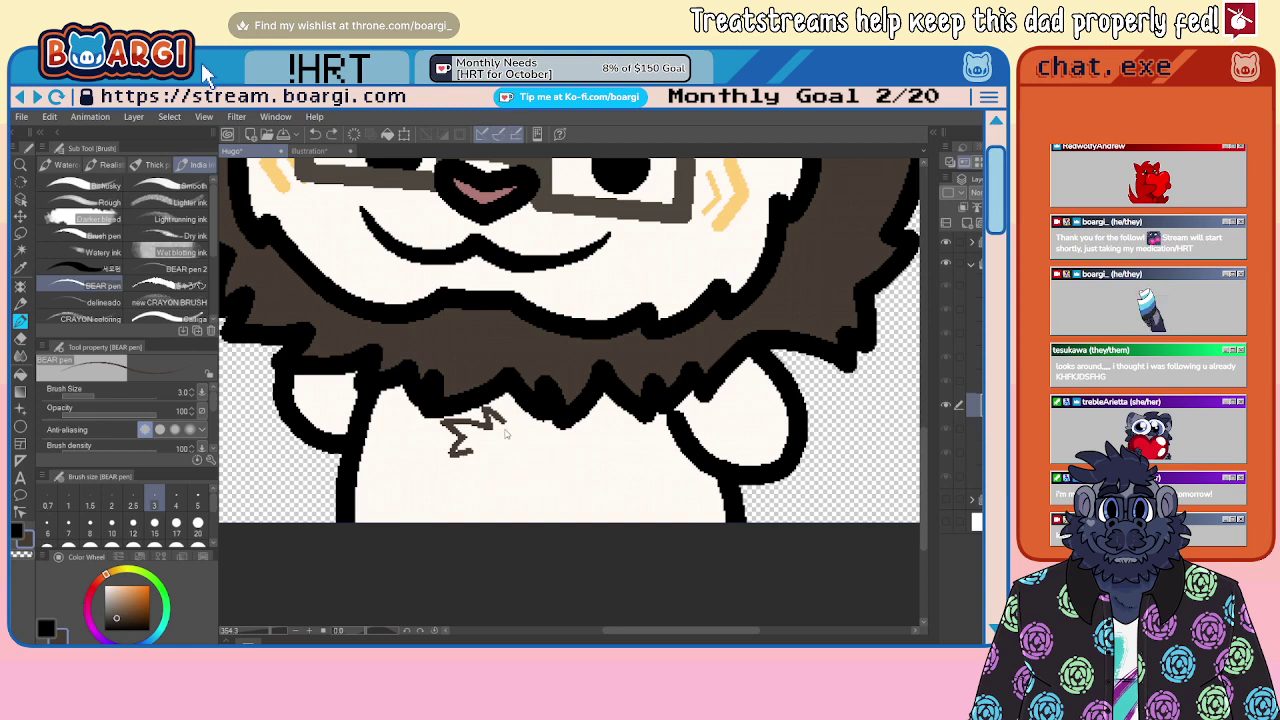
pyautogui.hotkey('ctrl', 'z')
pyautogui.hotkey('ctrl', 'z')
pyautogui.hotkey('ctrl', 'z')
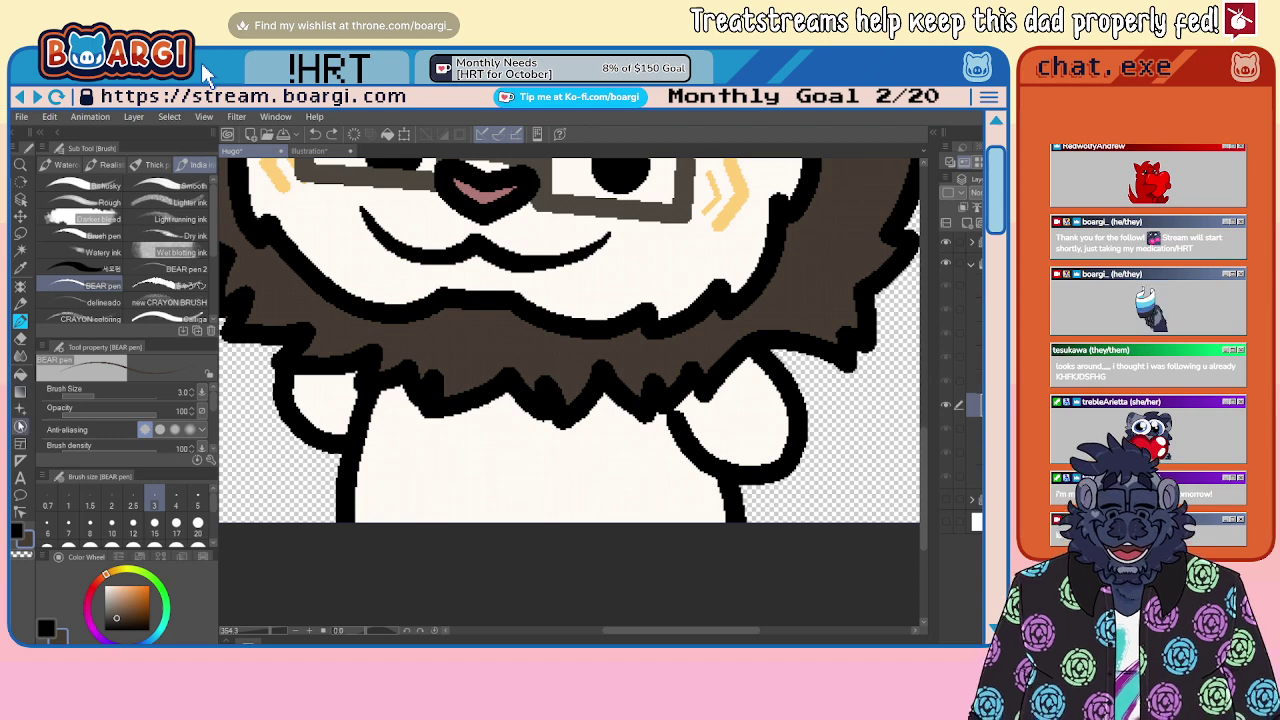
# Step: Place a vertical symmetrical ruler through the chest and outline a jagged mirrored dark brown fur tuft below the mane
pyautogui.press('u')
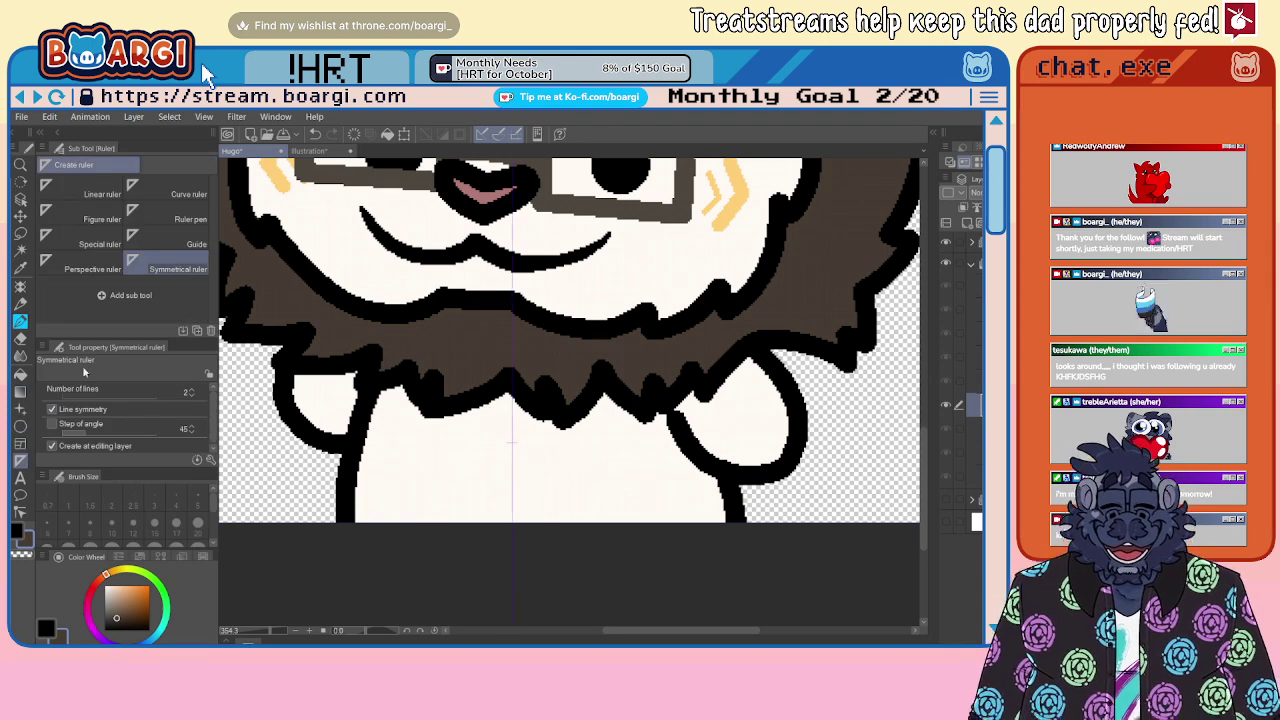
pyautogui.press('b')
pyautogui.moveTo(512, 476)
pyautogui.mouseDown()
pyautogui.moveTo(491, 464)
pyautogui.moveTo(504, 463)
pyautogui.mouseUp()
pyautogui.moveTo(504, 463)
pyautogui.mouseDown()
pyautogui.moveTo(474, 438)
pyautogui.moveTo(509, 475)
pyautogui.moveTo(472, 454)
pyautogui.moveTo(469, 428)
pyautogui.moveTo(508, 422)
pyautogui.mouseUp()
pyautogui.hotkey('ctrl', 'z')
pyautogui.hotkey('ctrl', 'z')
pyautogui.hotkey('ctrl', 'z')
# Step: Fill the chest tuft's outline with the same dark brown
pyautogui.click(20, 375)
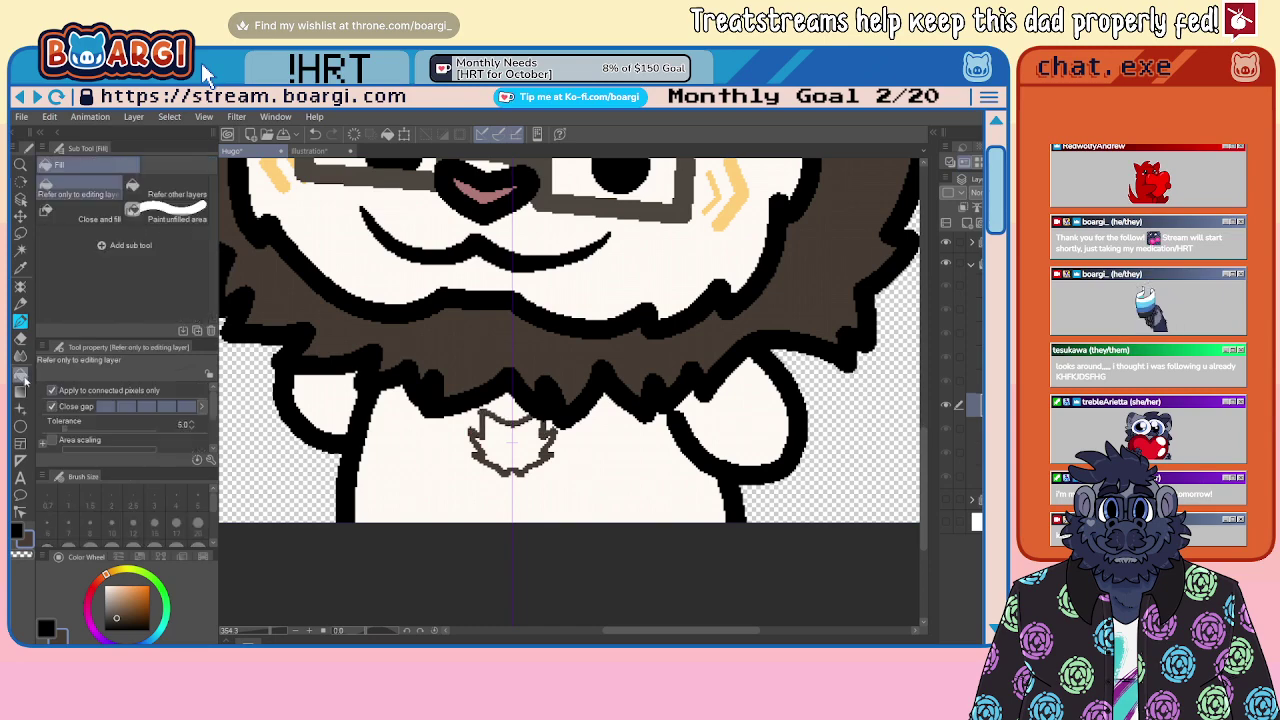
pyautogui.click(506, 439)
pyautogui.scroll(-3, 507, 442)
pyautogui.scroll(6, 532, 441)
pyautogui.scroll(1, 531, 438)
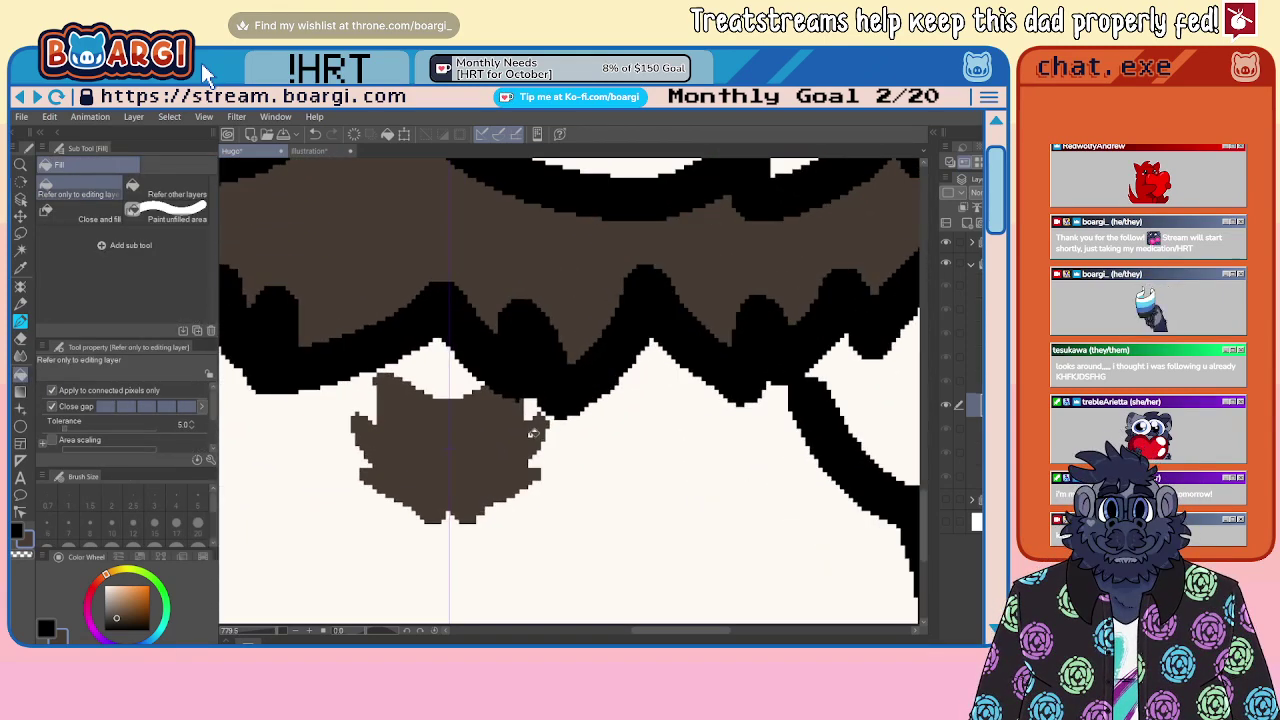
pyautogui.scroll(-4, 537, 456)
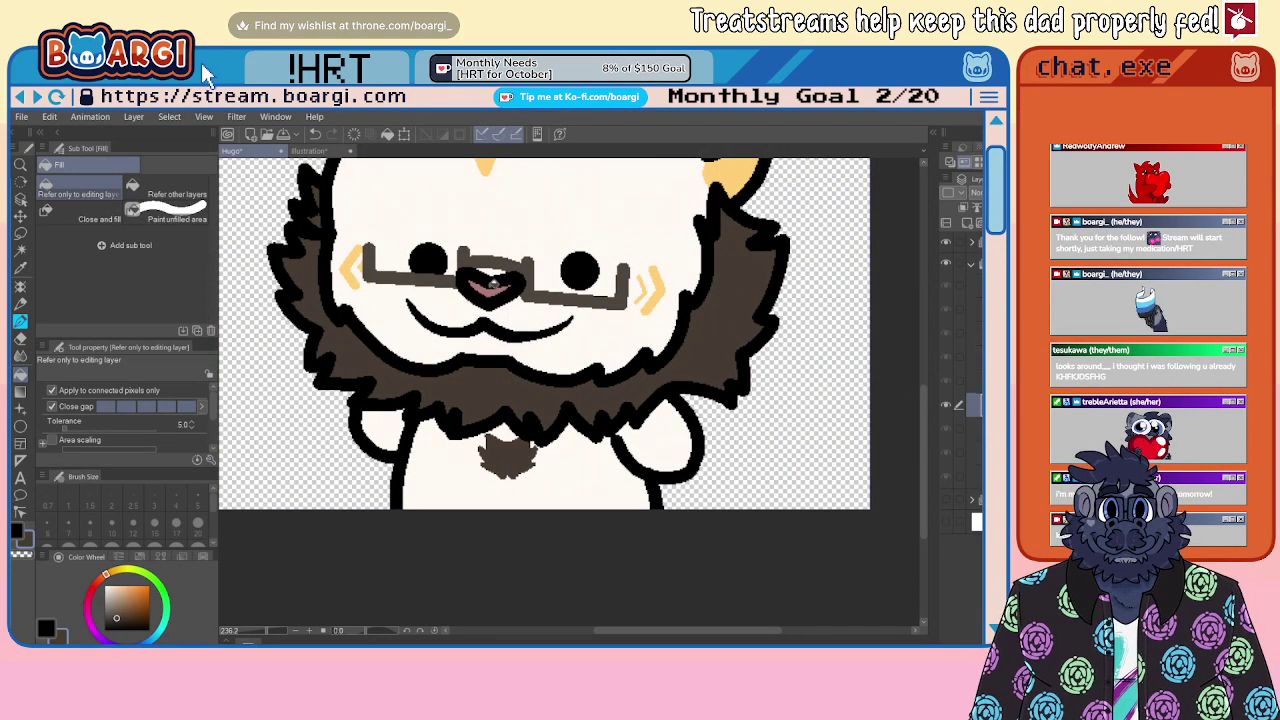
# Step: Sample the cheek marking's light orange and paint tapered stripes on the right arm, one near the shoulder and short ones at the lower edge
pyautogui.keyDown('alt'); pyautogui.click(348, 268); pyautogui.keyUp('alt')
pyautogui.press('b')
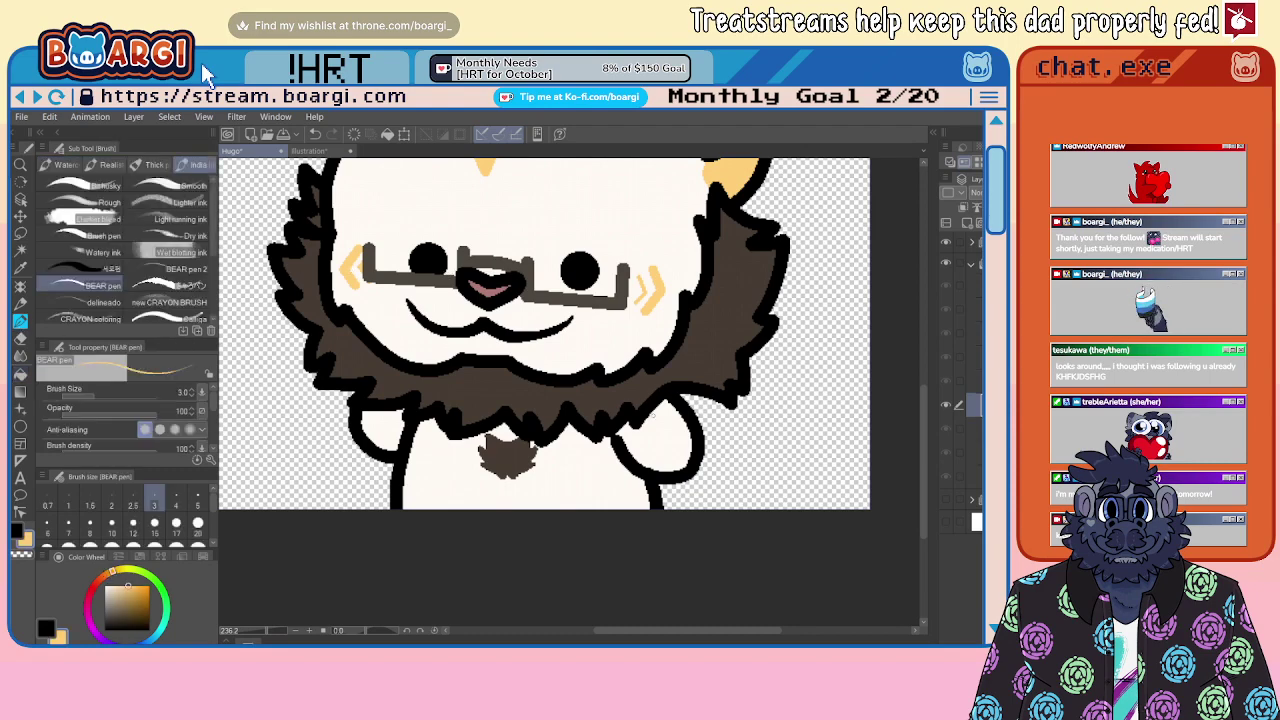
pyautogui.scroll(3, 680, 440)
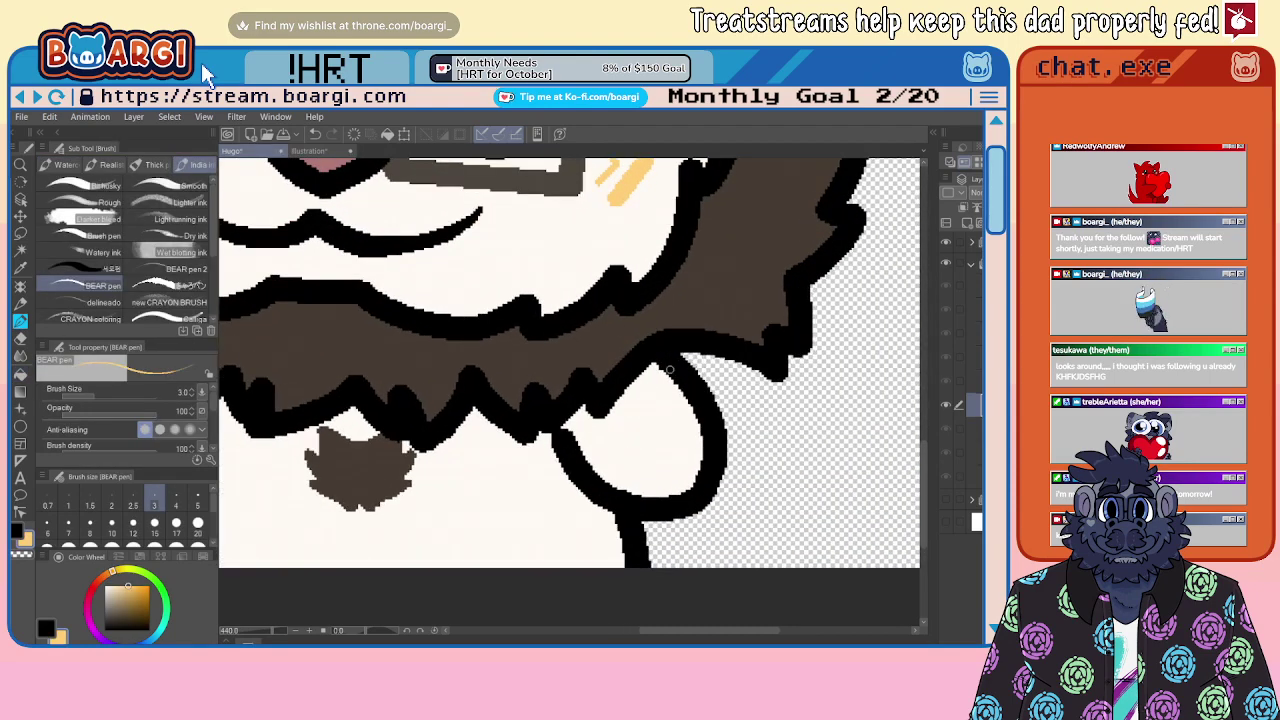
pyautogui.moveTo(662, 375); pyautogui.dragTo(656, 406)
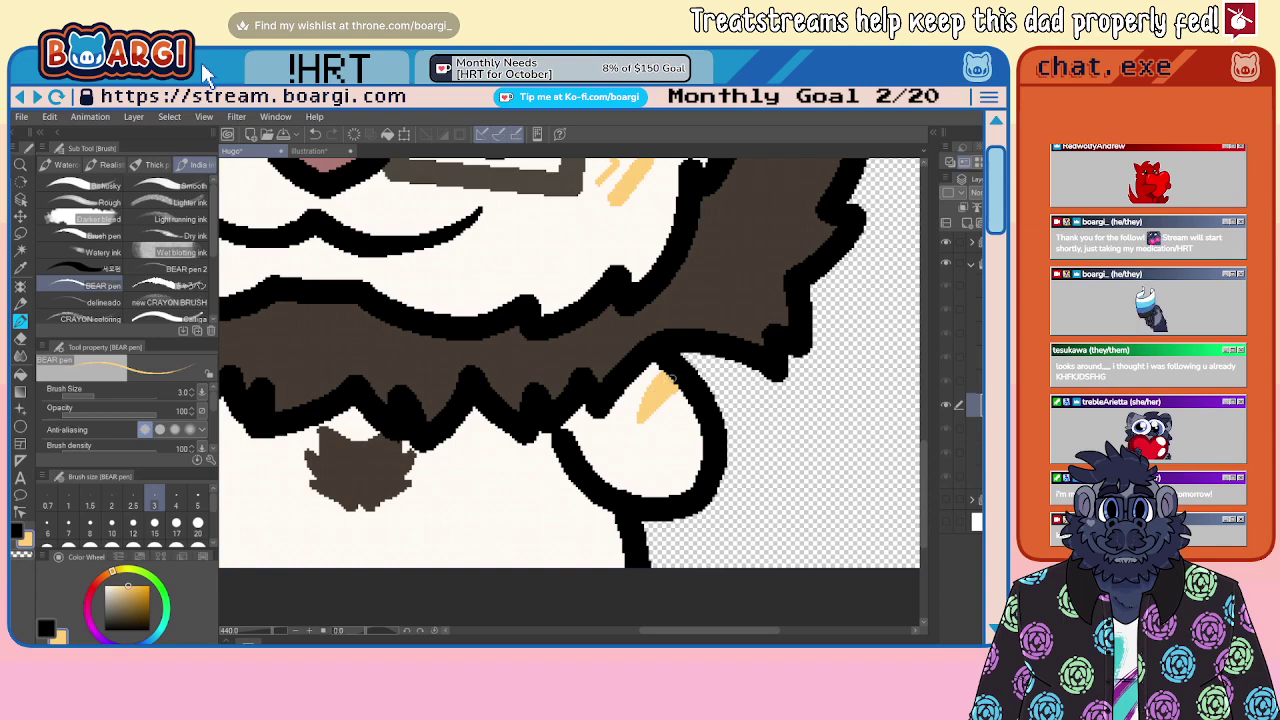
pyautogui.scroll(-5, 670, 376)
pyautogui.scroll(6, 653, 445)
pyautogui.moveTo(640, 424); pyautogui.dragTo(604, 448)
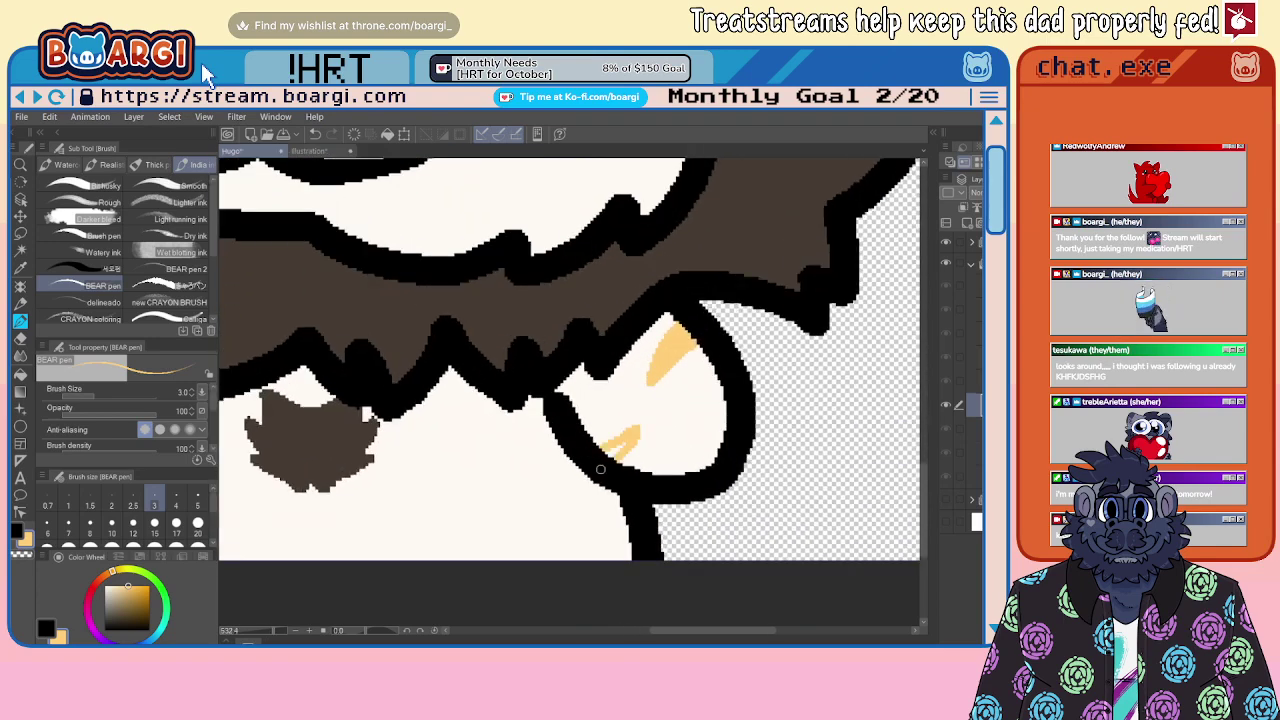
pyautogui.scroll(-3, 712, 424)
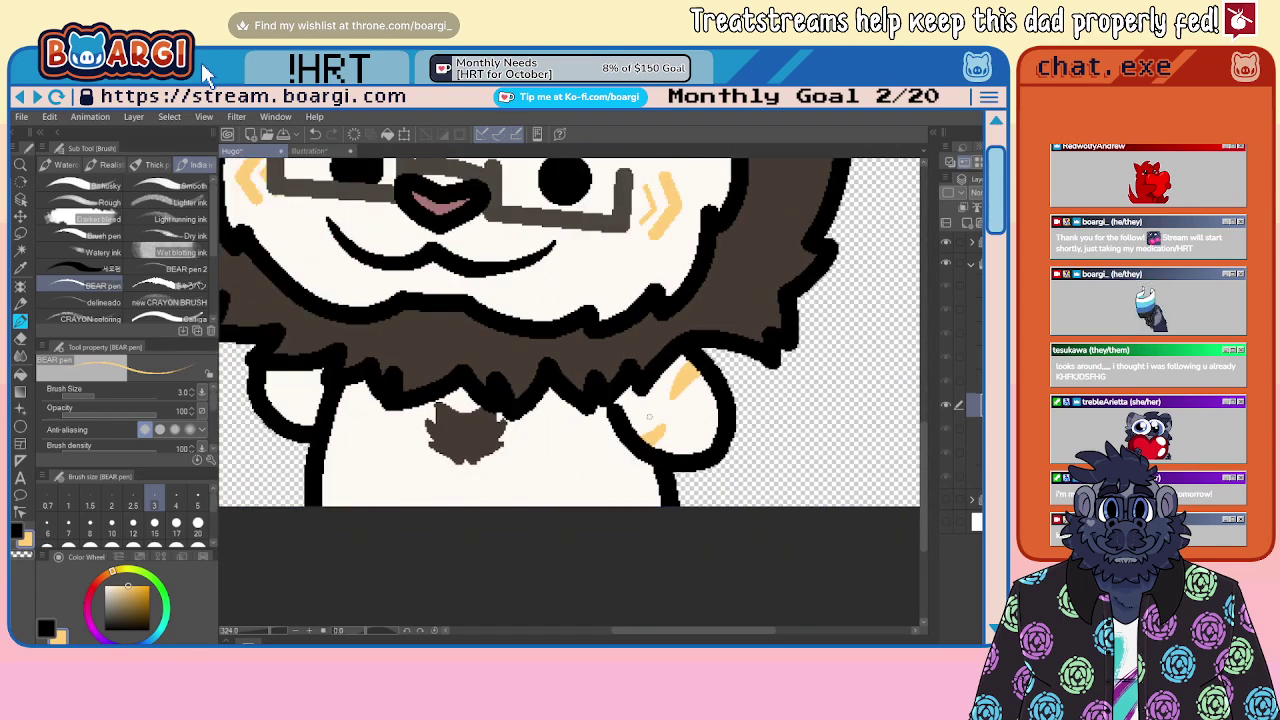
pyautogui.scroll(4, 649, 418)
pyautogui.moveTo(686, 438); pyautogui.dragTo(652, 470)
pyautogui.scroll(-2, 740, 420)
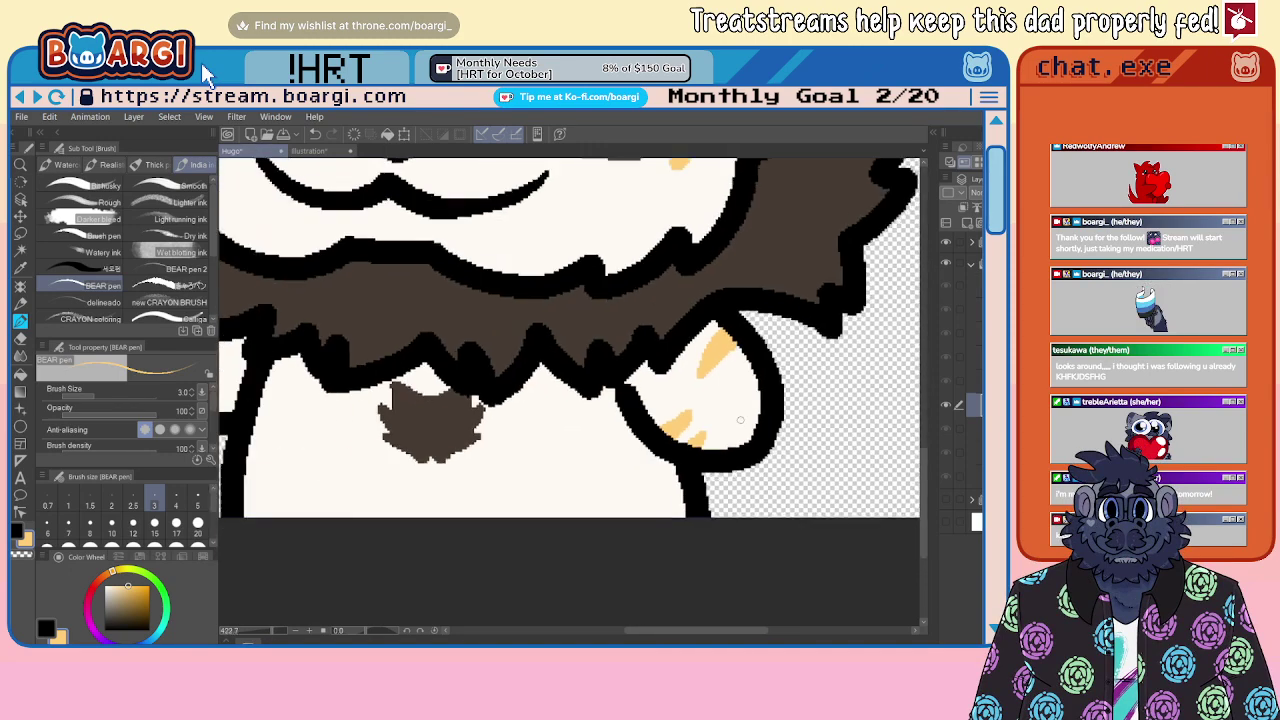
# Step: Paint two short light orange stripes on the inner edge of the left arm
pyautogui.scroll(-4, 740, 420)
pyautogui.scroll(5, 470, 410)
pyautogui.moveTo(451, 393); pyautogui.dragTo(464, 416)
pyautogui.moveTo(450, 350); pyautogui.dragTo(478, 391)
pyautogui.scroll(-4, 476, 389)
pyautogui.scroll(3, 556, 392)
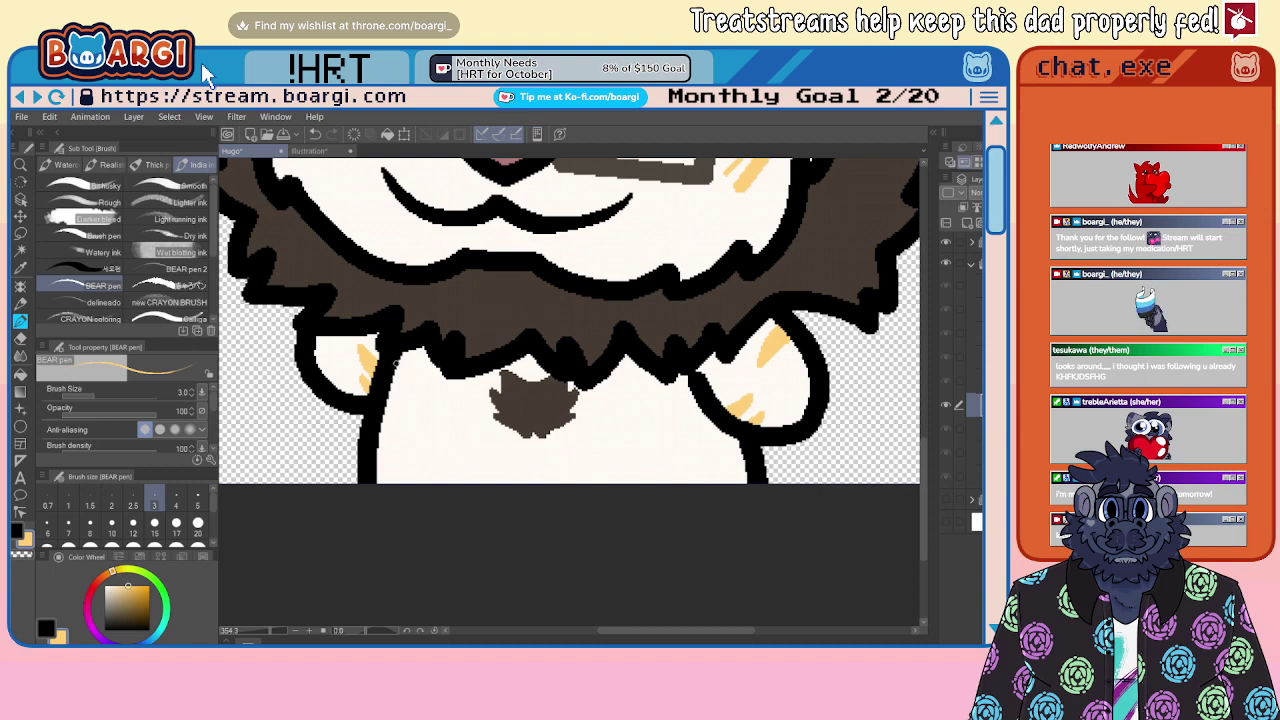
# Step: Paint a tapered light orange stripe on each side of the chest, just below the mane
pyautogui.moveTo(398, 360)
pyautogui.mouseDown()
pyautogui.moveTo(412, 390)
pyautogui.moveTo(430, 390)
pyautogui.mouseUp()
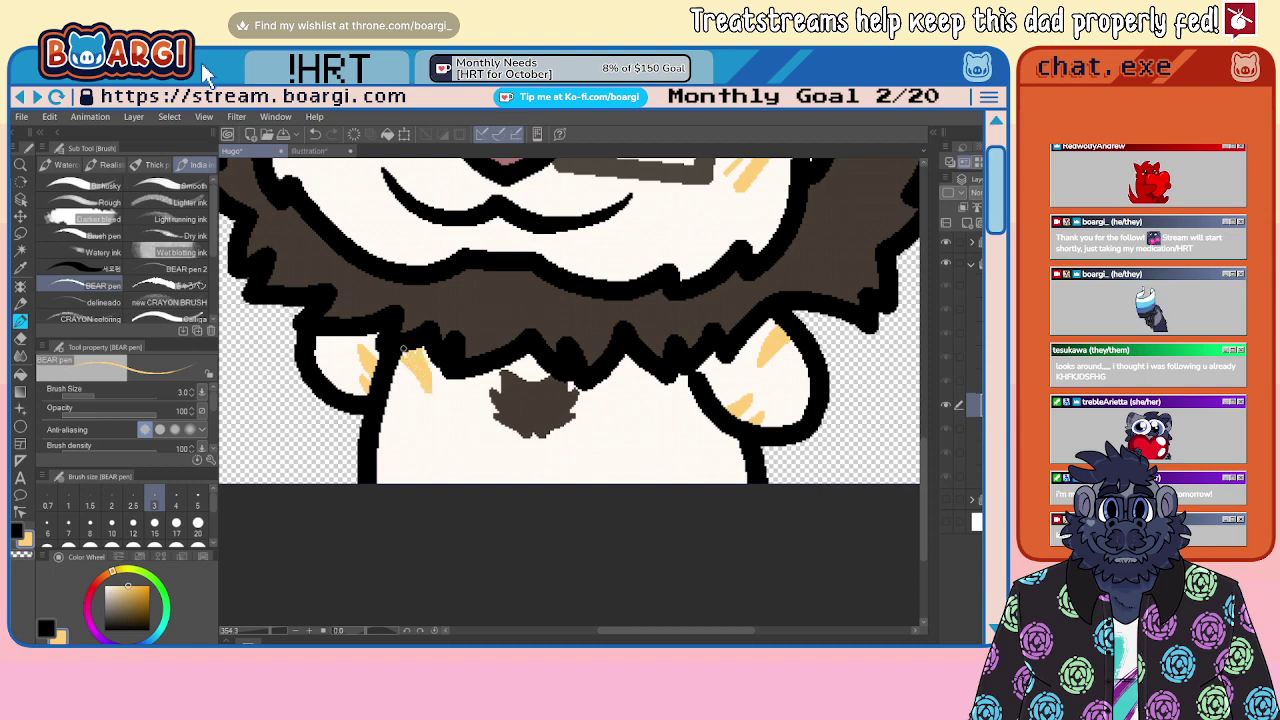
pyautogui.moveTo(658, 366)
pyautogui.mouseDown()
pyautogui.moveTo(655, 412)
pyautogui.moveTo(684, 378)
pyautogui.moveTo(662, 397)
pyautogui.mouseUp()
pyautogui.hotkey('ctrl', 'z')
pyautogui.scroll(-6, 618, 400)
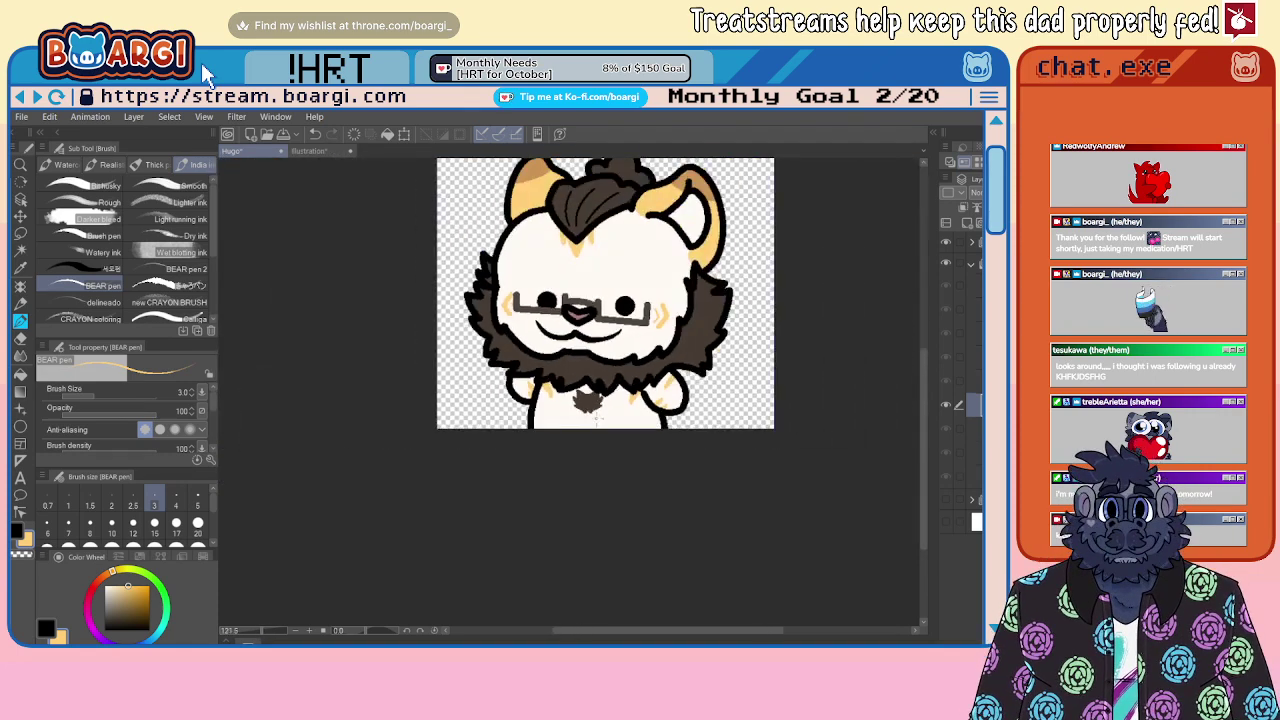
pyautogui.scroll(6, 542, 397)
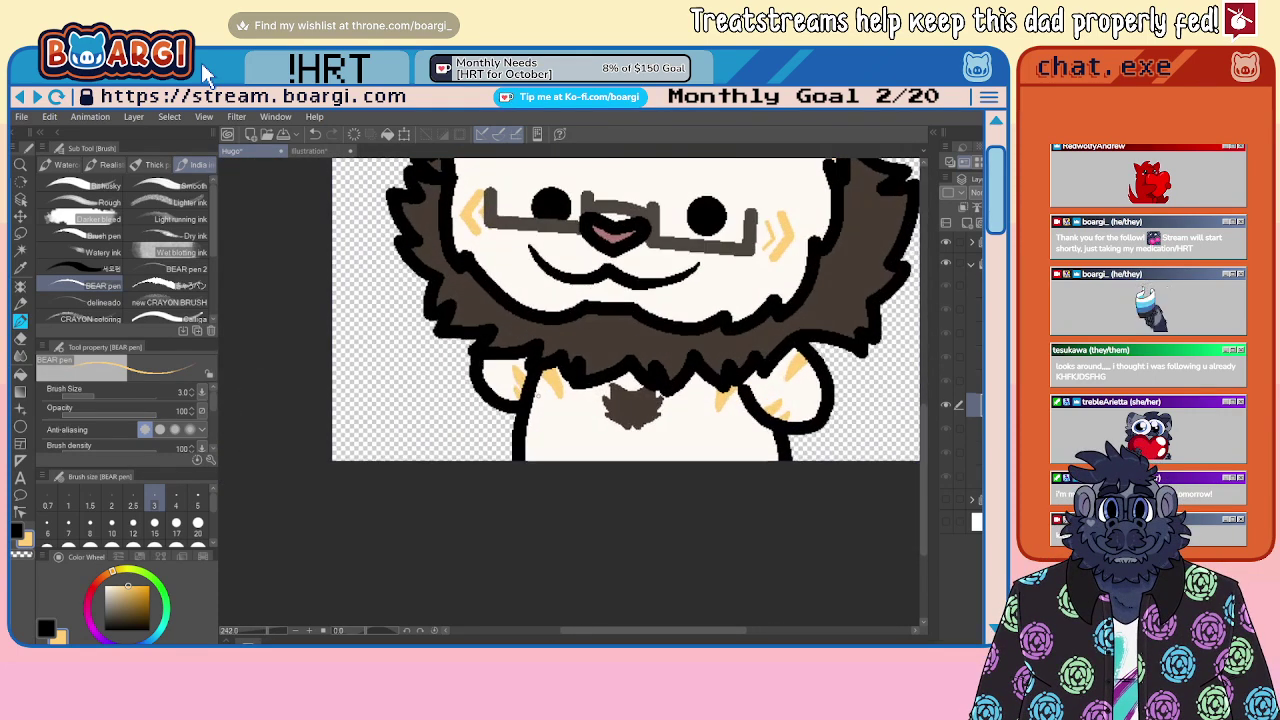
# Step: Add a second light orange stripe beside the existing one on each side of the chest
pyautogui.moveTo(541, 366); pyautogui.dragTo(564, 419)
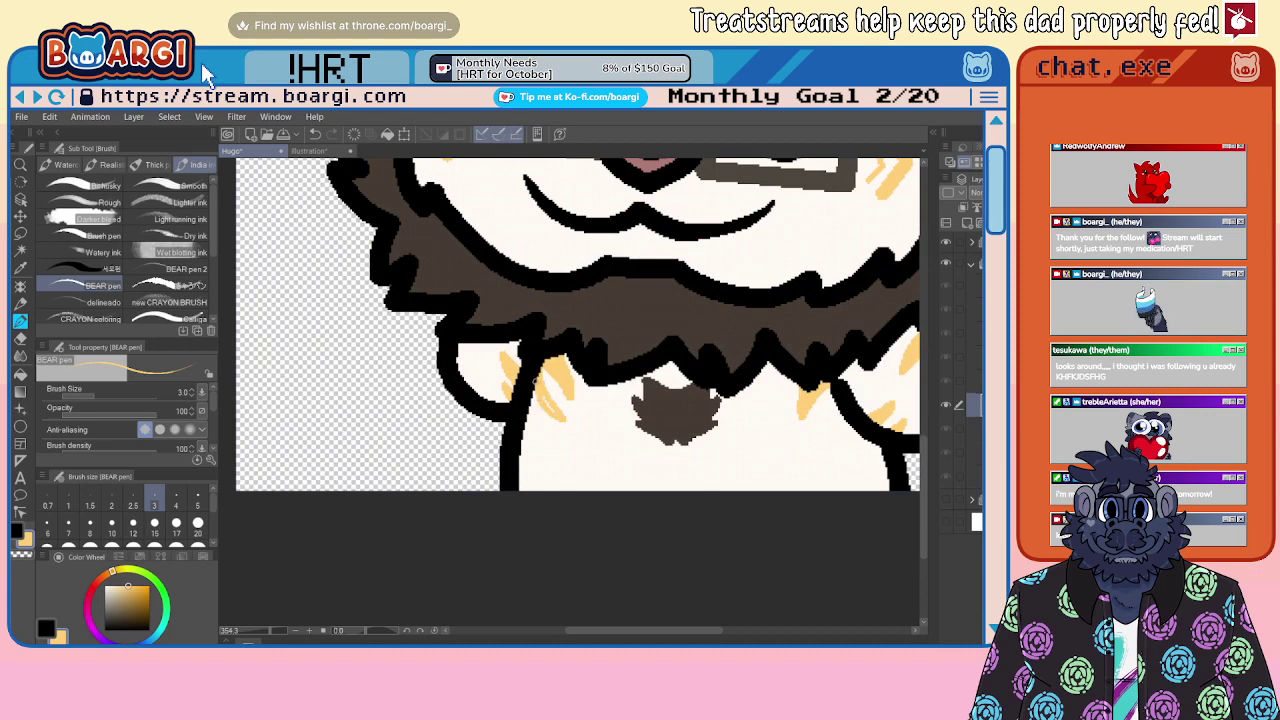
pyautogui.hotkey('ctrl', 'z')
pyautogui.moveTo(543, 369)
pyautogui.mouseDown()
pyautogui.moveTo(568, 423)
pyautogui.moveTo(538, 390)
pyautogui.mouseUp()
pyautogui.scroll(1, 826, 398)
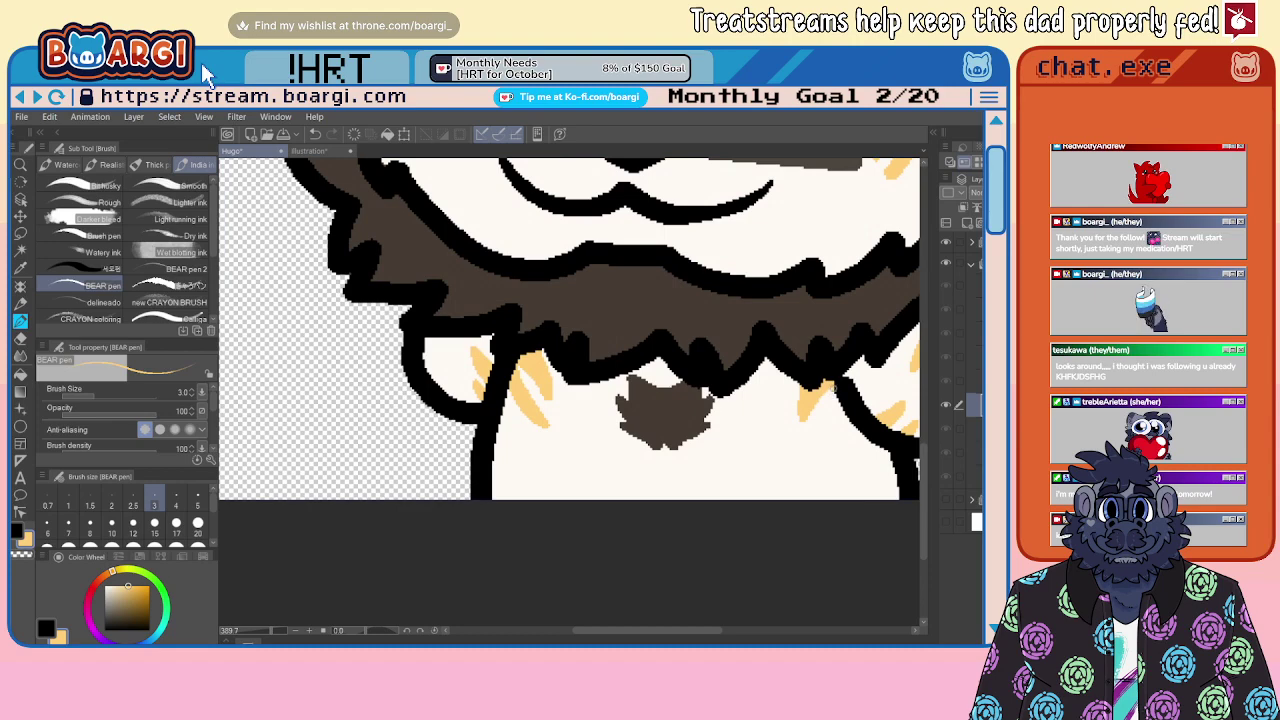
pyautogui.moveTo(836, 386); pyautogui.dragTo(808, 444)
pyautogui.moveTo(822, 438); pyautogui.dragTo(802, 454)
pyautogui.moveTo(842, 402); pyautogui.dragTo(818, 446)
pyautogui.scroll(-12, 816, 440)
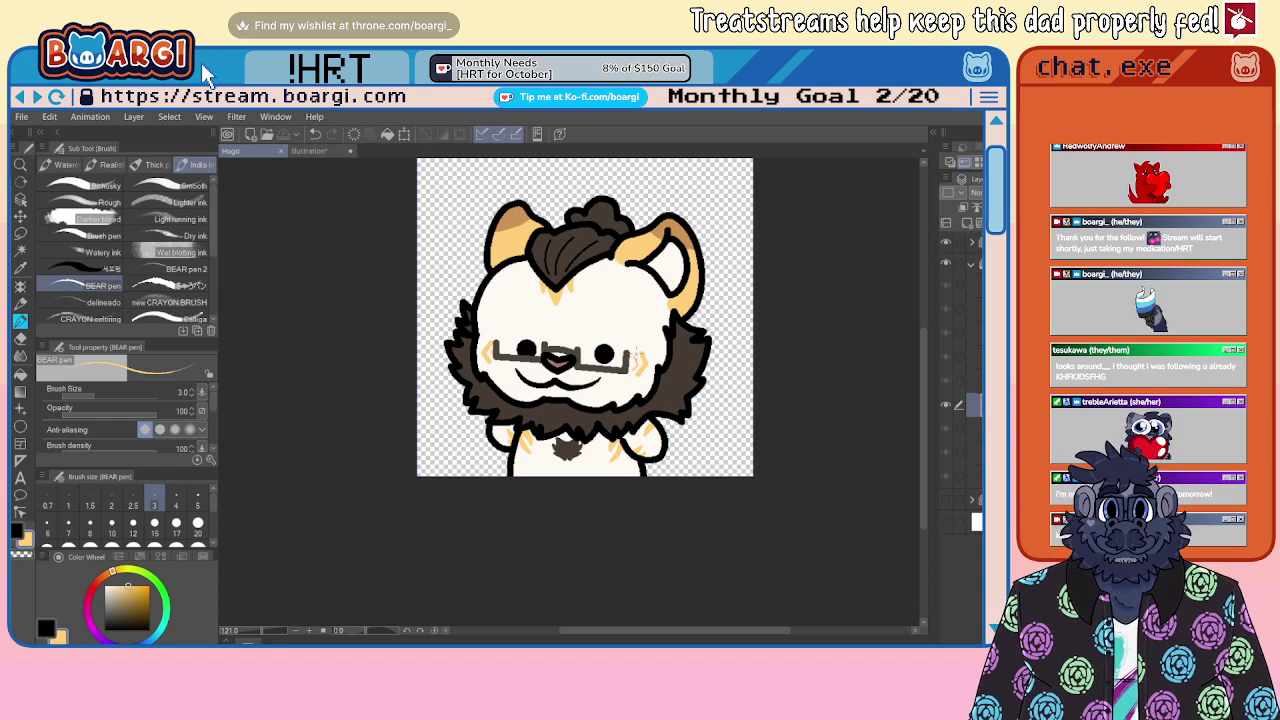
pyautogui.scroll(3, 596, 326)
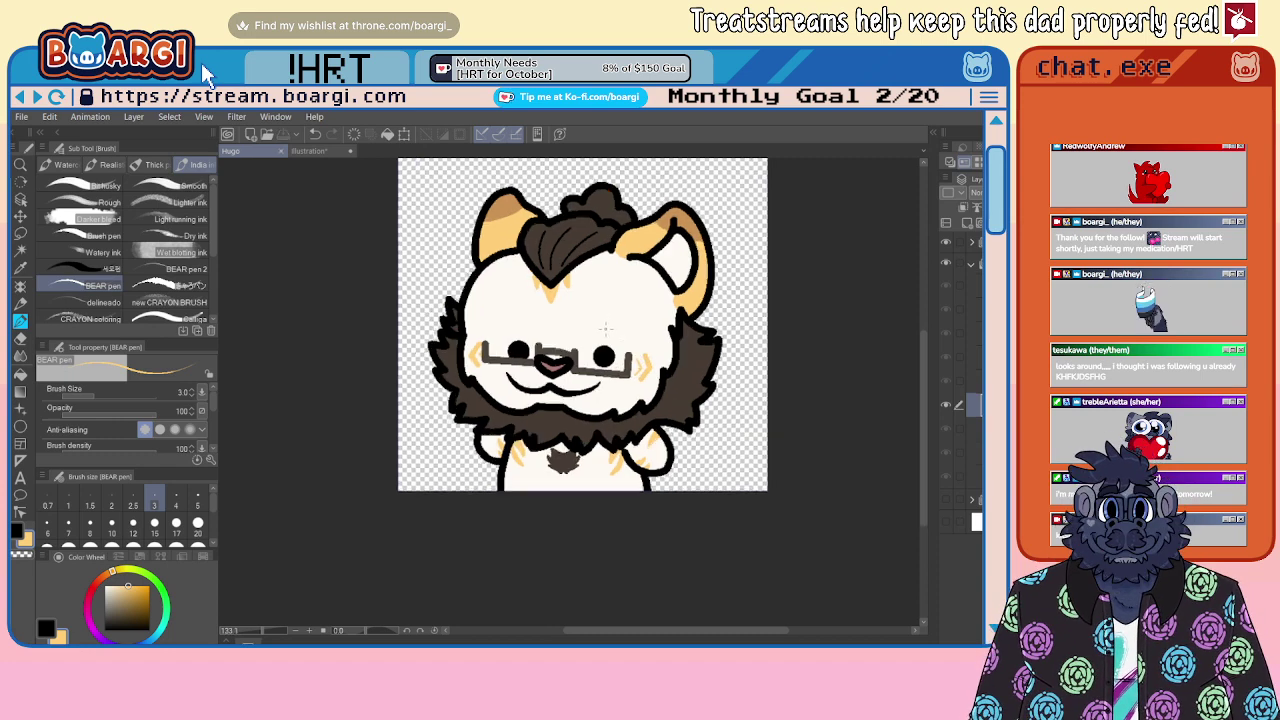
# Step: Sample the magenta of the mane streak in the character reference illustration and return to the chibi lion drawing
pyautogui.click(340, 151)
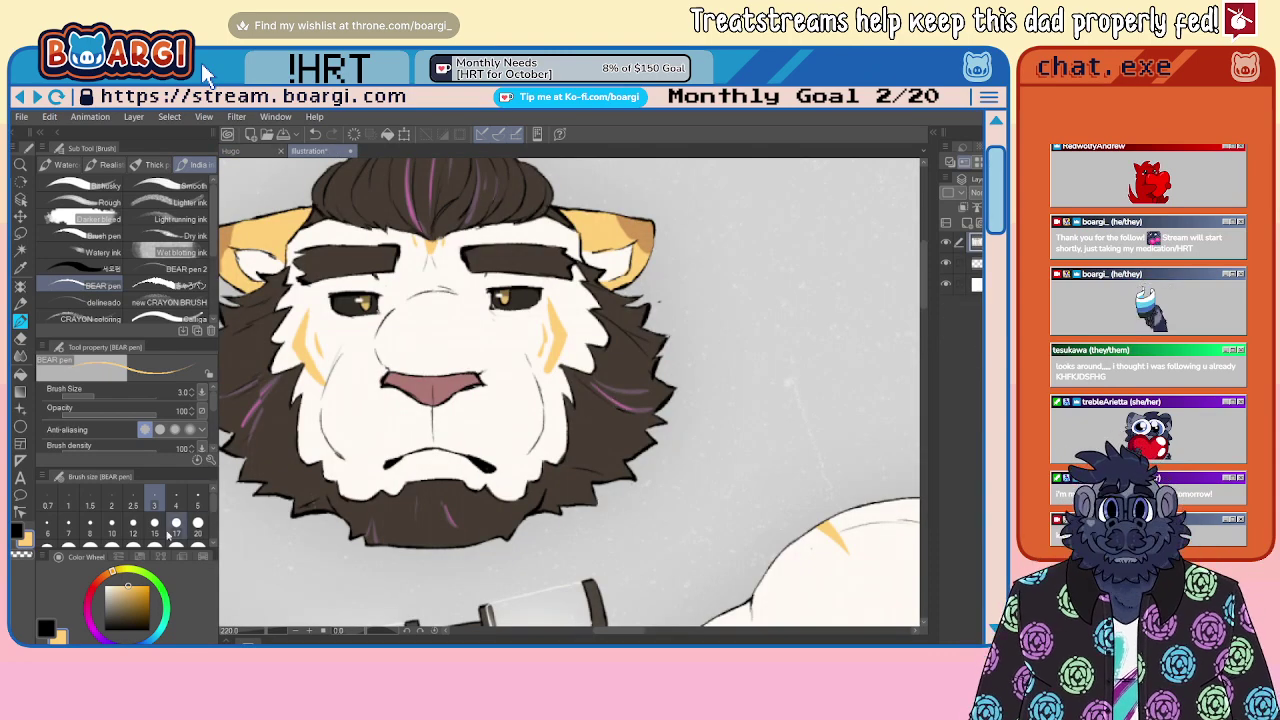
pyautogui.scroll(2, 600, 378)
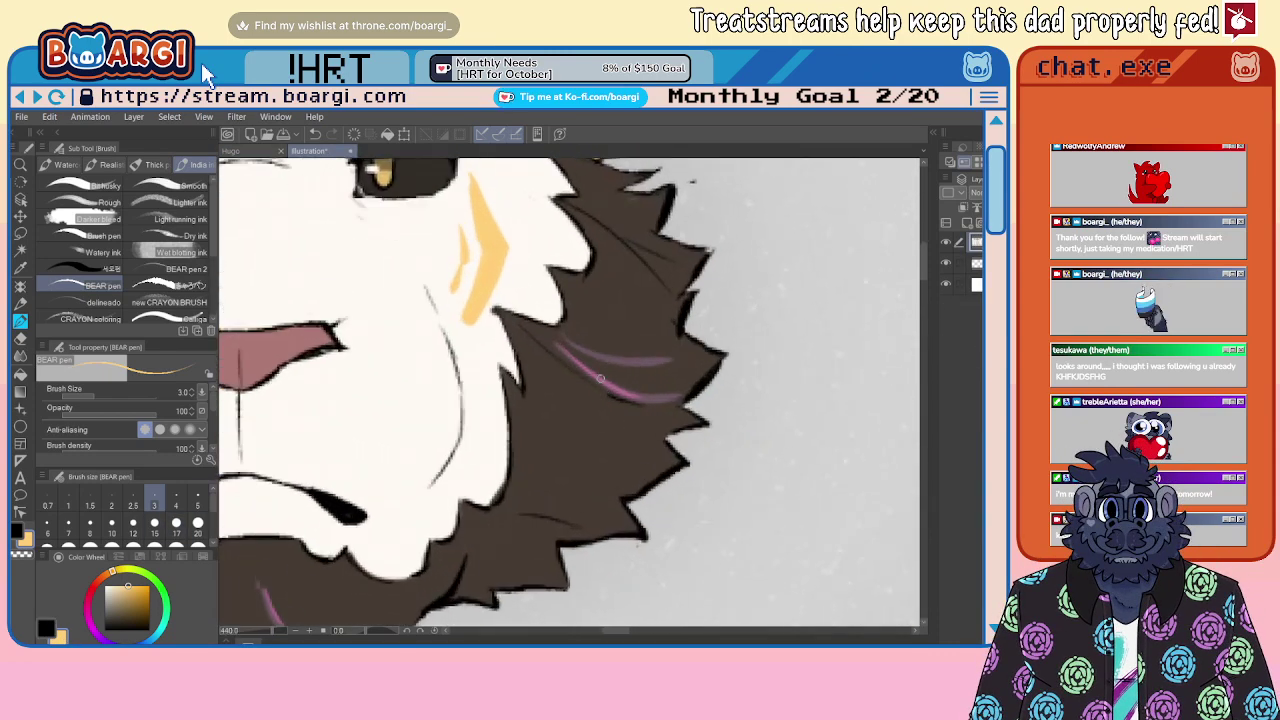
pyautogui.keyDown('alt'); pyautogui.click(600, 378); pyautogui.keyUp('alt')
pyautogui.scroll(-4, 600, 378)
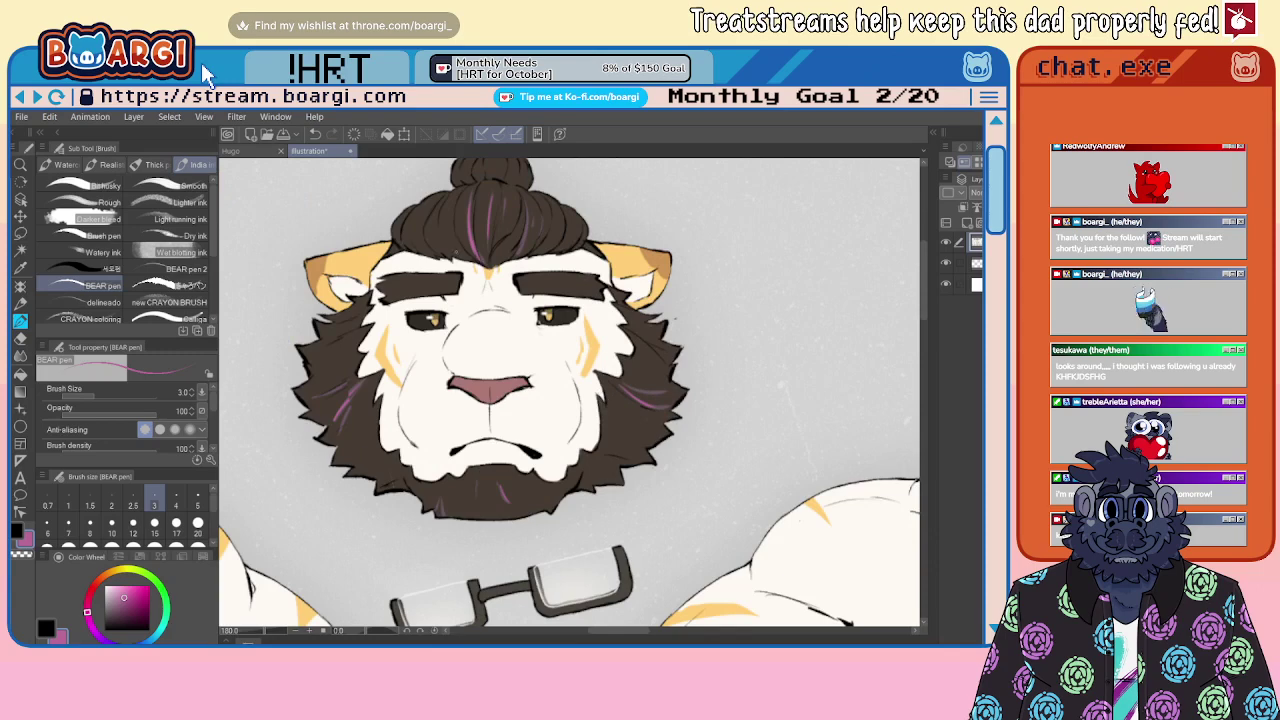
pyautogui.click(245, 151)
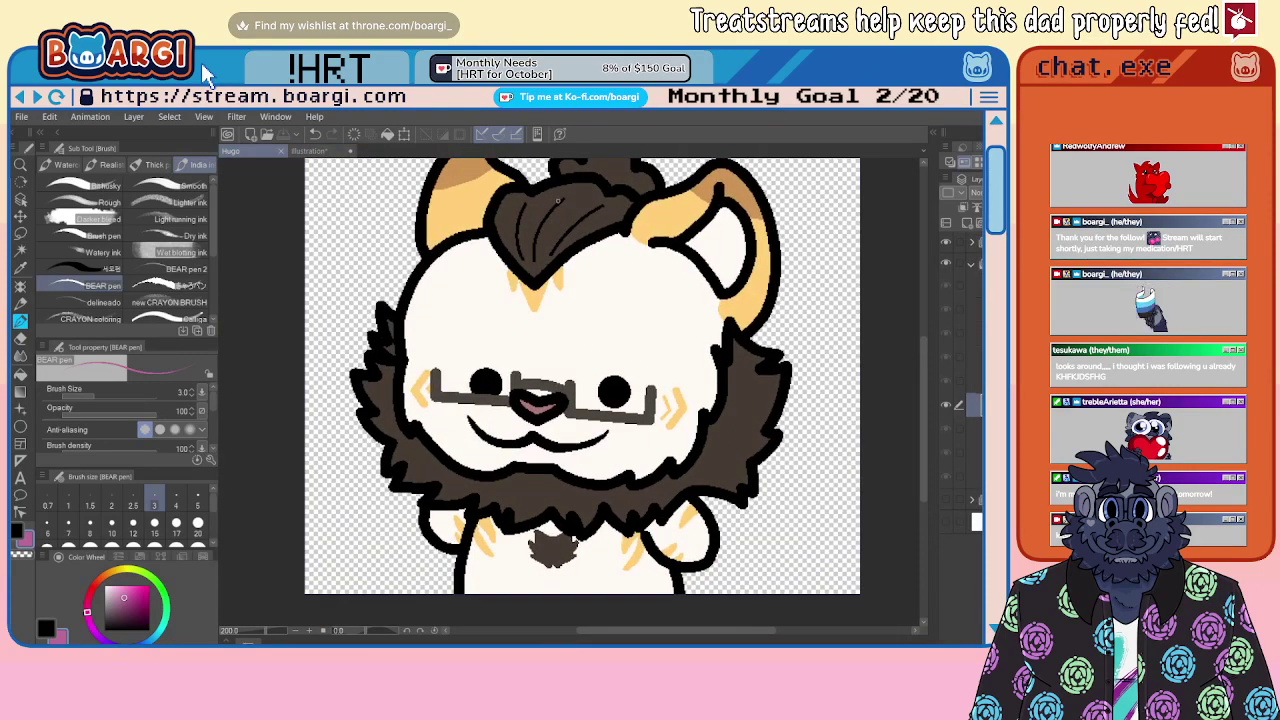
# Step: Draw a curved magenta streak along the middle strand of the hair tuft at brush size 5
pyautogui.scroll(1, 558, 200)
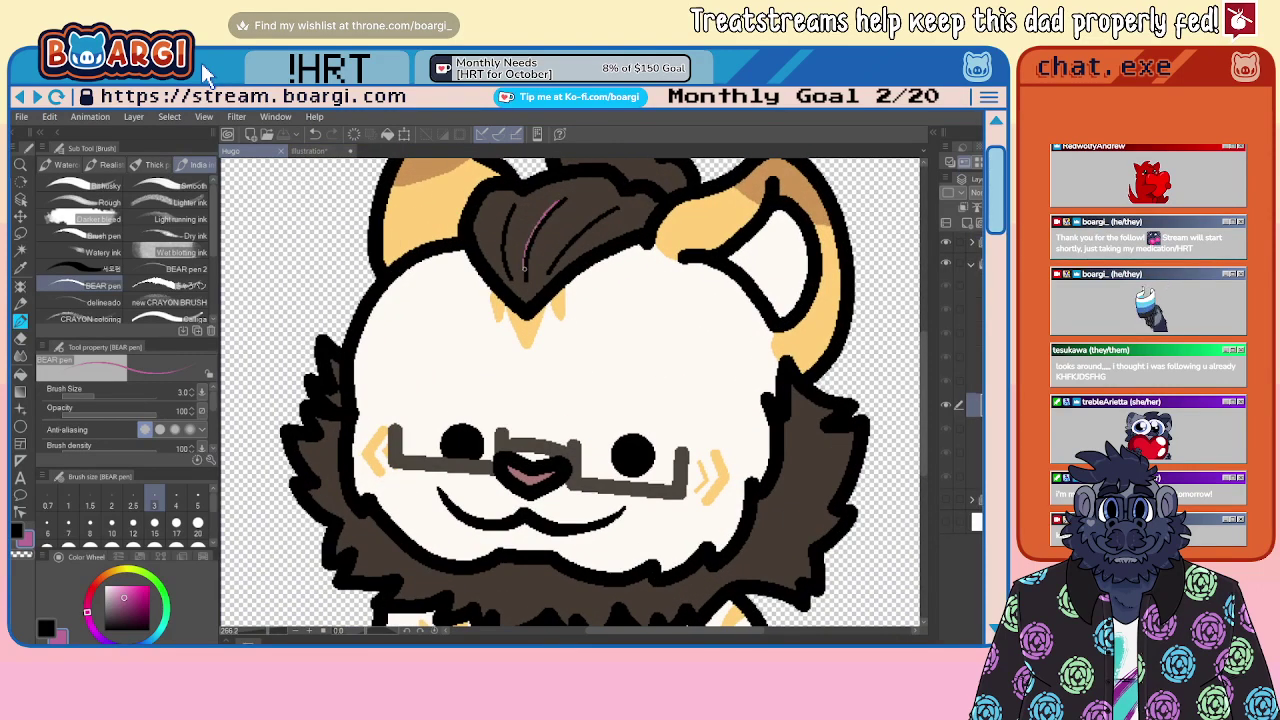
pyautogui.hotkey('ctrl', 'z')
pyautogui.moveTo(525, 282); pyautogui.dragTo(522, 249)
pyautogui.hotkey('ctrl', 'z')
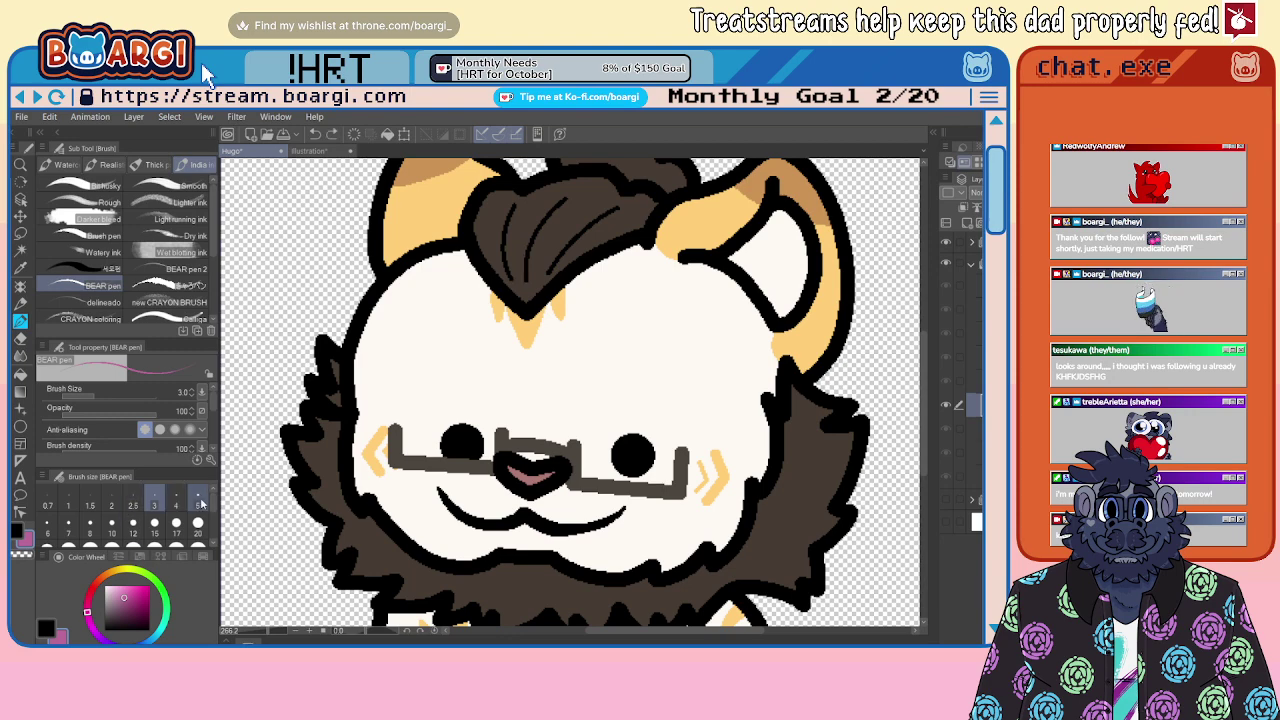
pyautogui.click(198, 504)
pyautogui.moveTo(521, 250); pyautogui.dragTo(553, 201)
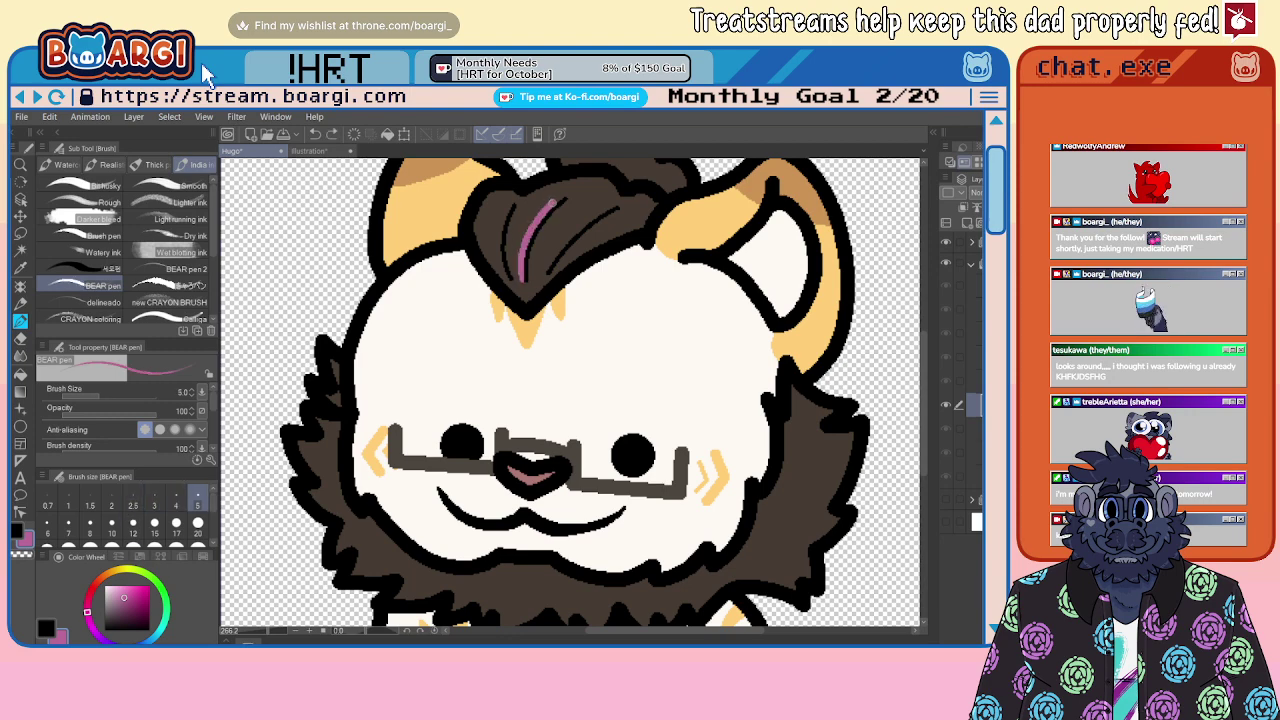
pyautogui.scroll(-3, 592, 225)
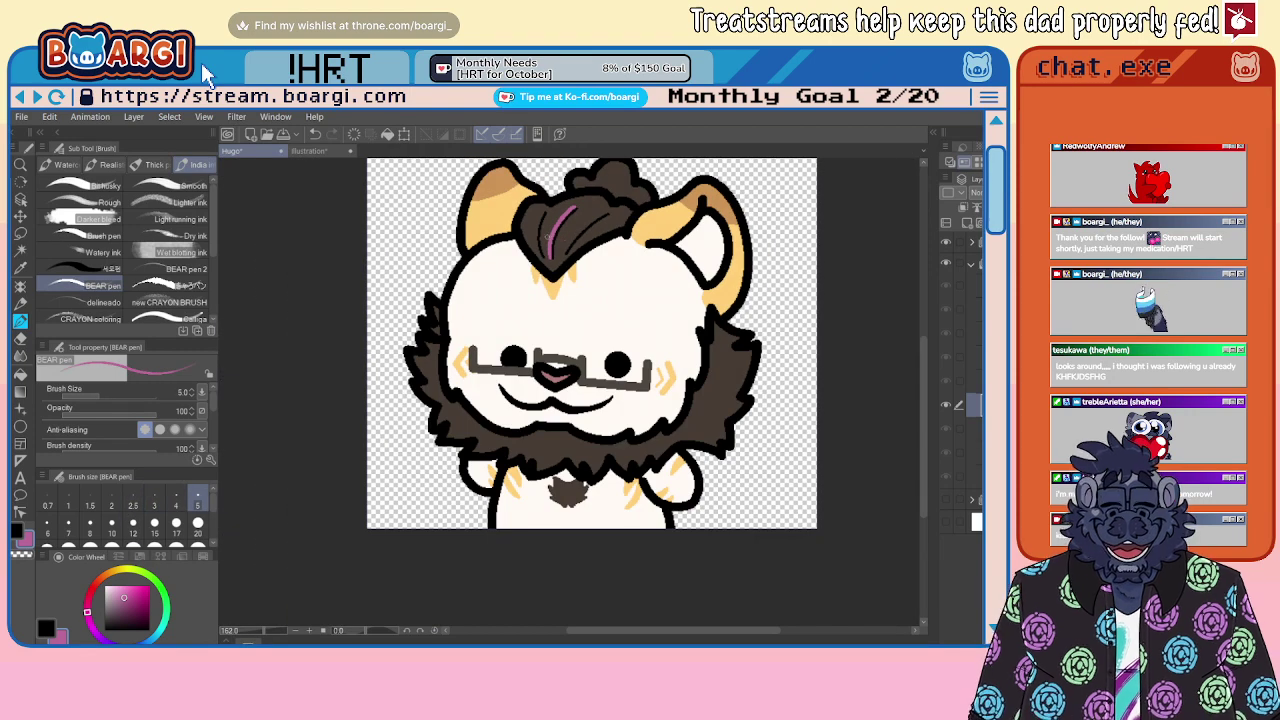
# Step: Compare with the character reference and paint a V-shaped magenta streak on each side of the chibi lion's mane at brush size 5
pyautogui.click(308, 151)
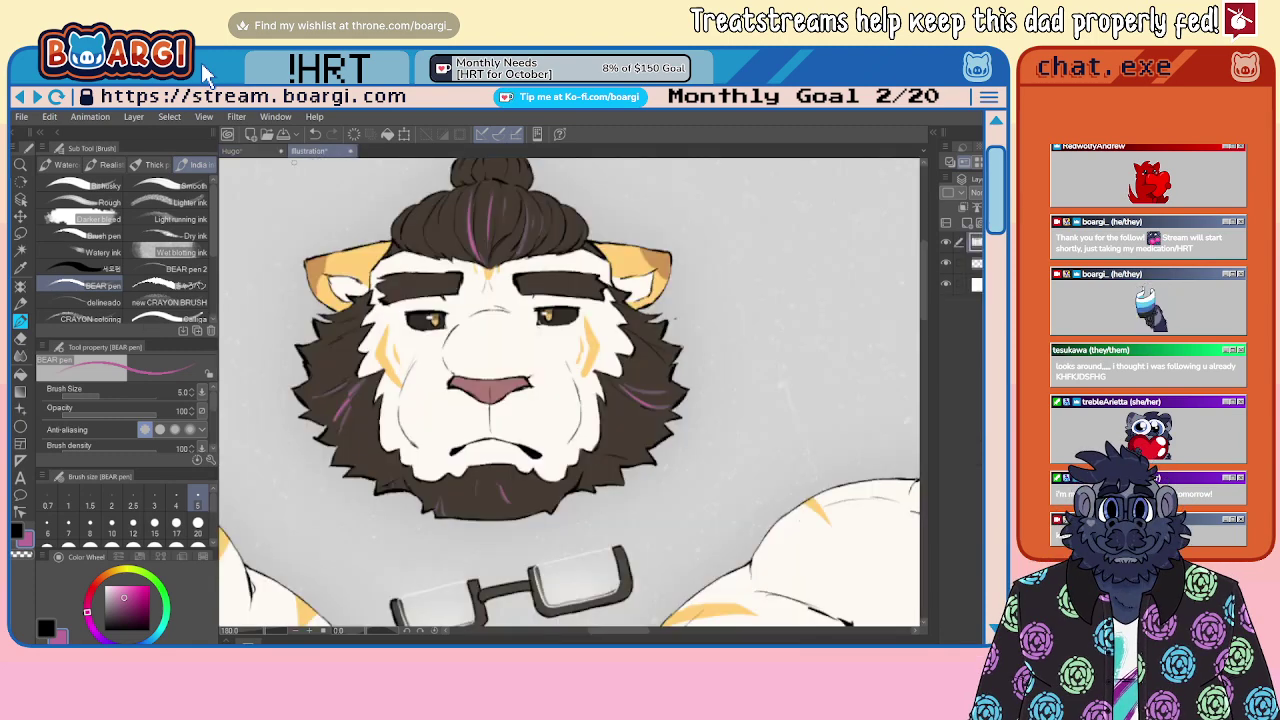
pyautogui.click(245, 152)
pyautogui.scroll(2, 700, 395)
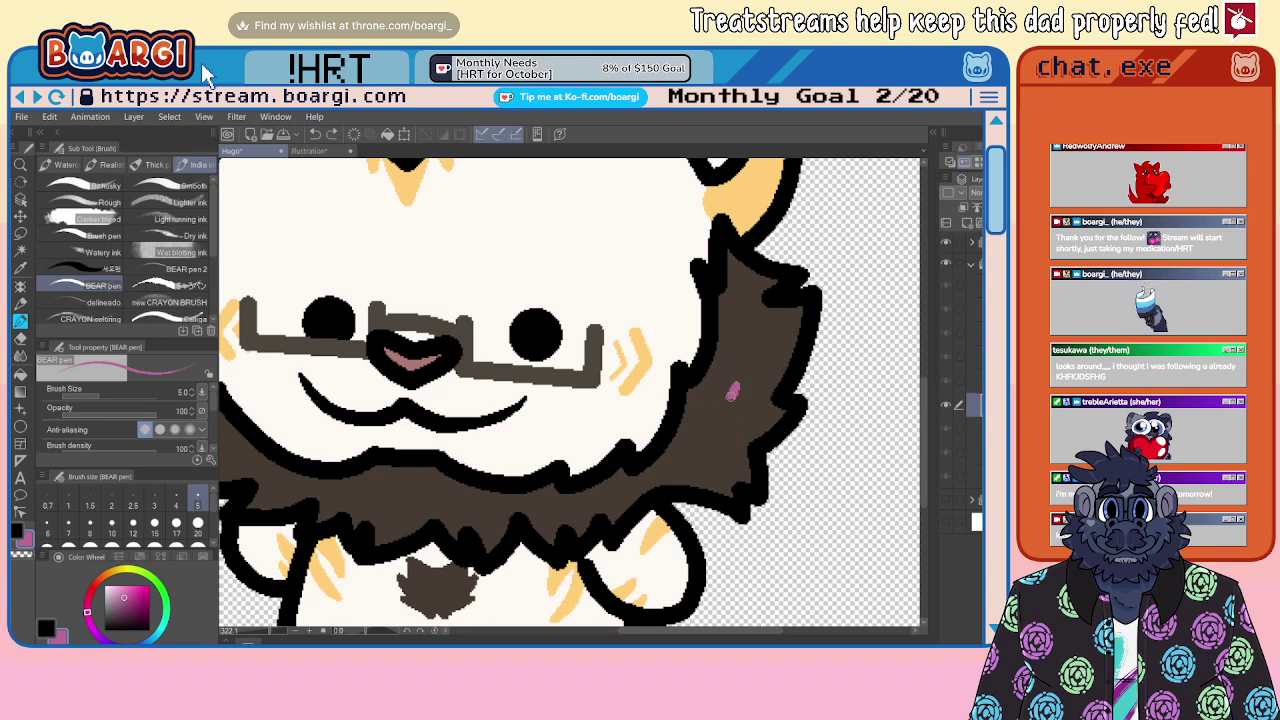
pyautogui.moveTo(731, 396)
pyautogui.mouseDown()
pyautogui.moveTo(707, 424)
pyautogui.moveTo(711, 401)
pyautogui.moveTo(762, 354)
pyautogui.mouseUp()
pyautogui.hotkey('ctrl', 'z')
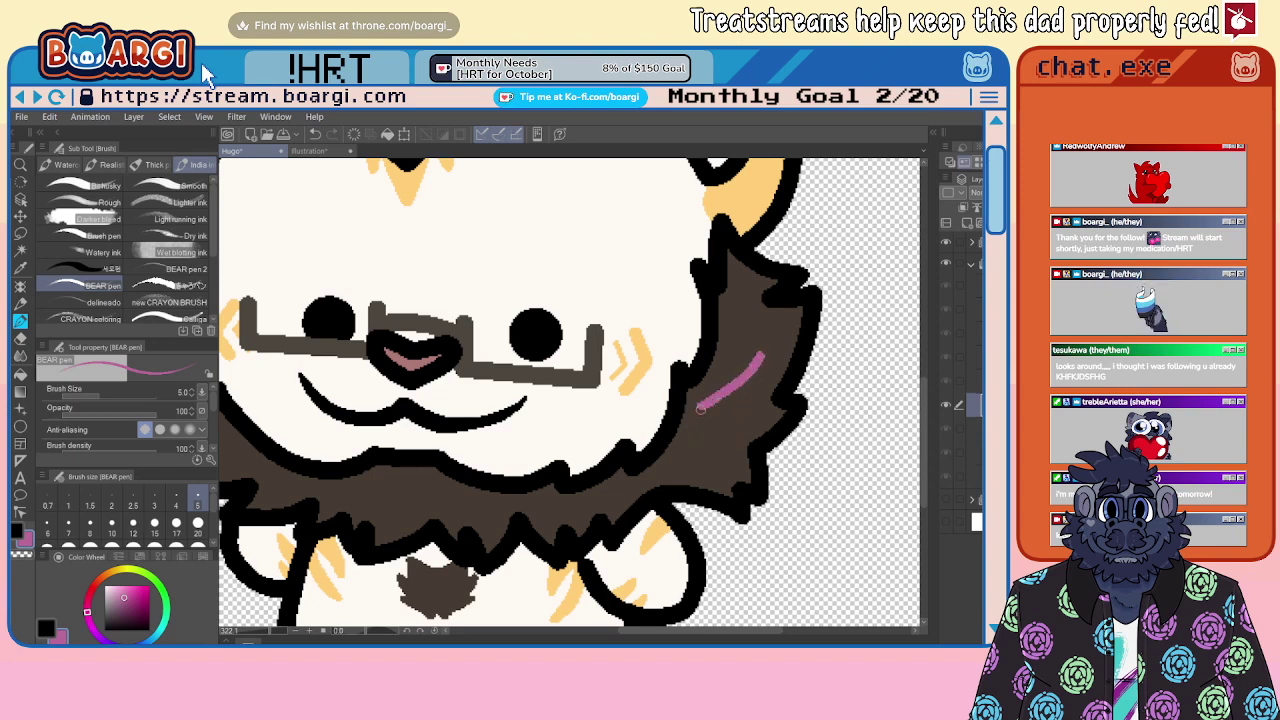
pyautogui.scroll(-3, 700, 408)
pyautogui.scroll(4, 362, 345)
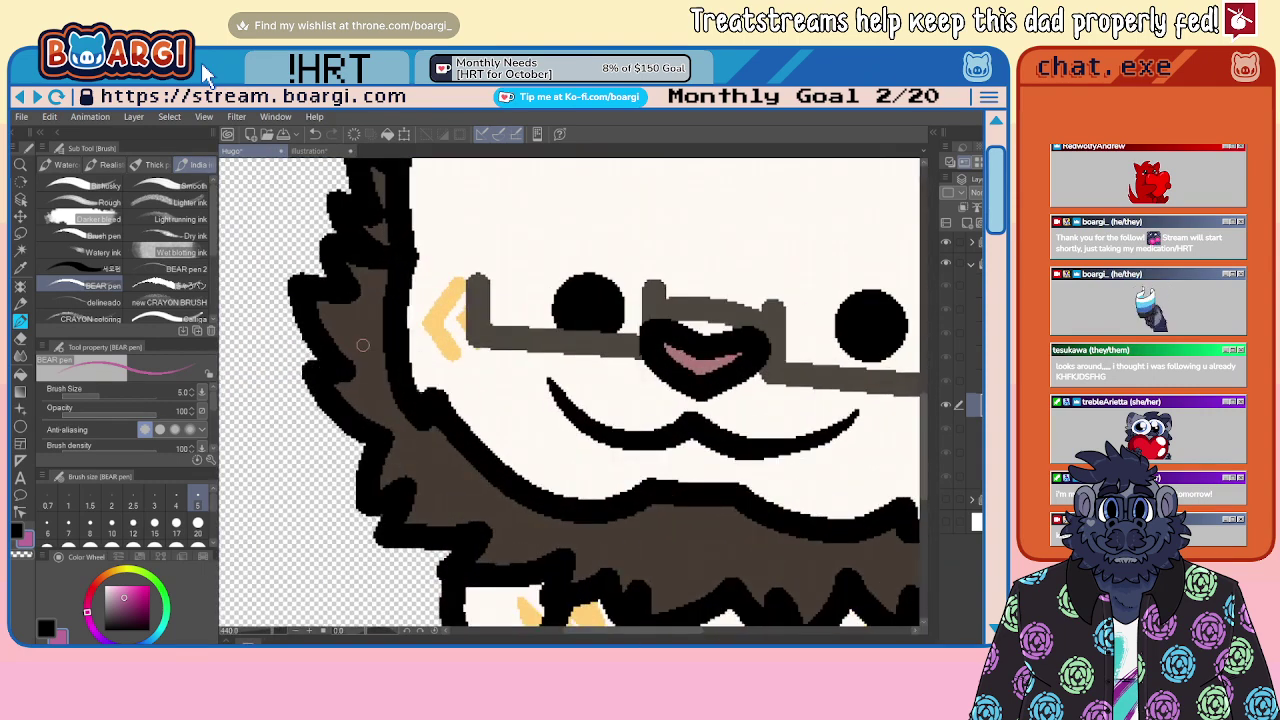
pyautogui.moveTo(377, 377); pyautogui.dragTo(438, 433)
# Step: Sample the mane's dark brown and taper the tips of the left magenta V streak at brush size 2.5
pyautogui.keyDown('alt'); pyautogui.click(420, 452); pyautogui.keyUp('alt')
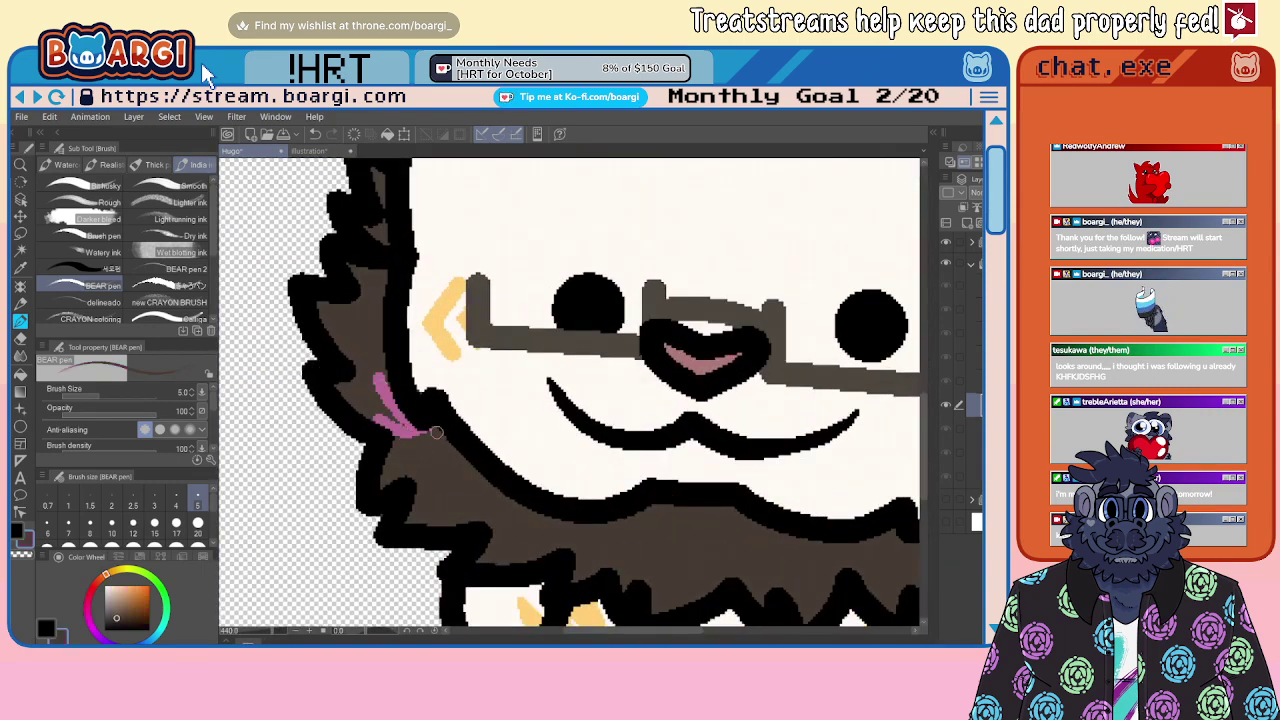
pyautogui.click(133, 505)
pyautogui.scroll(3, 346, 420)
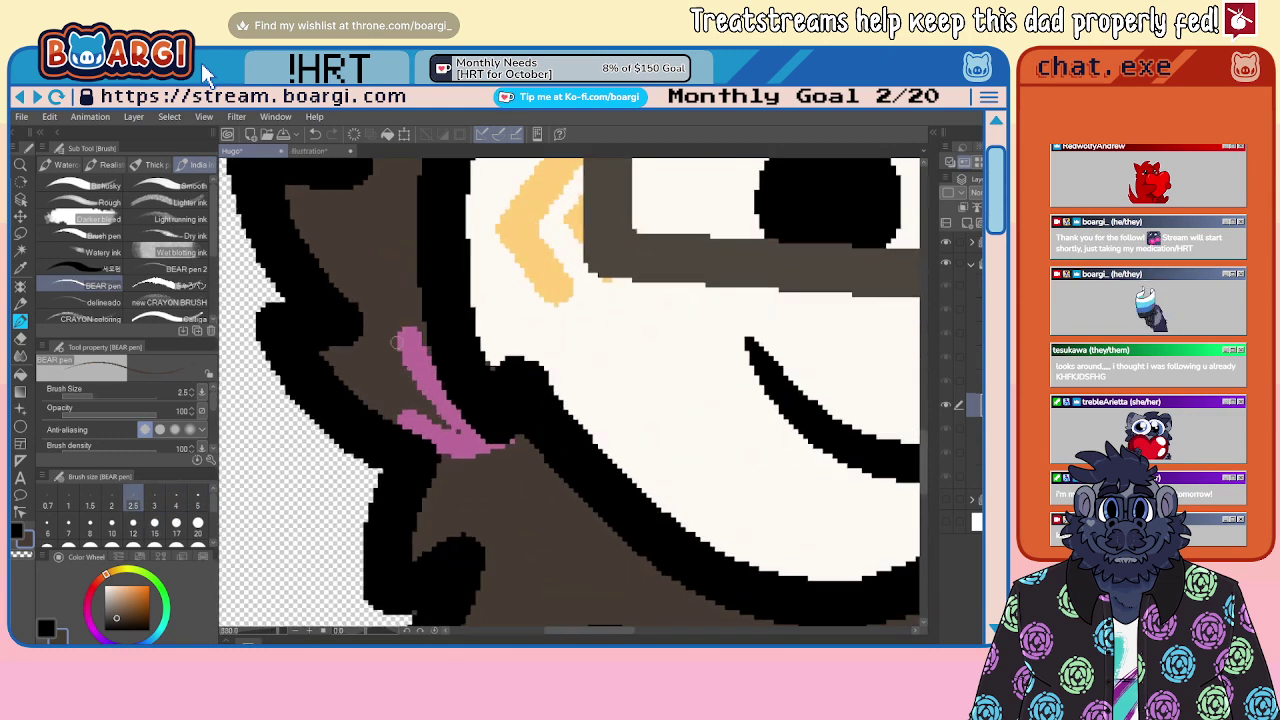
pyautogui.moveTo(404, 369)
pyautogui.mouseDown()
pyautogui.moveTo(418, 272)
pyautogui.moveTo(410, 318)
pyautogui.moveTo(424, 350)
pyautogui.moveTo(397, 322)
pyautogui.mouseUp()
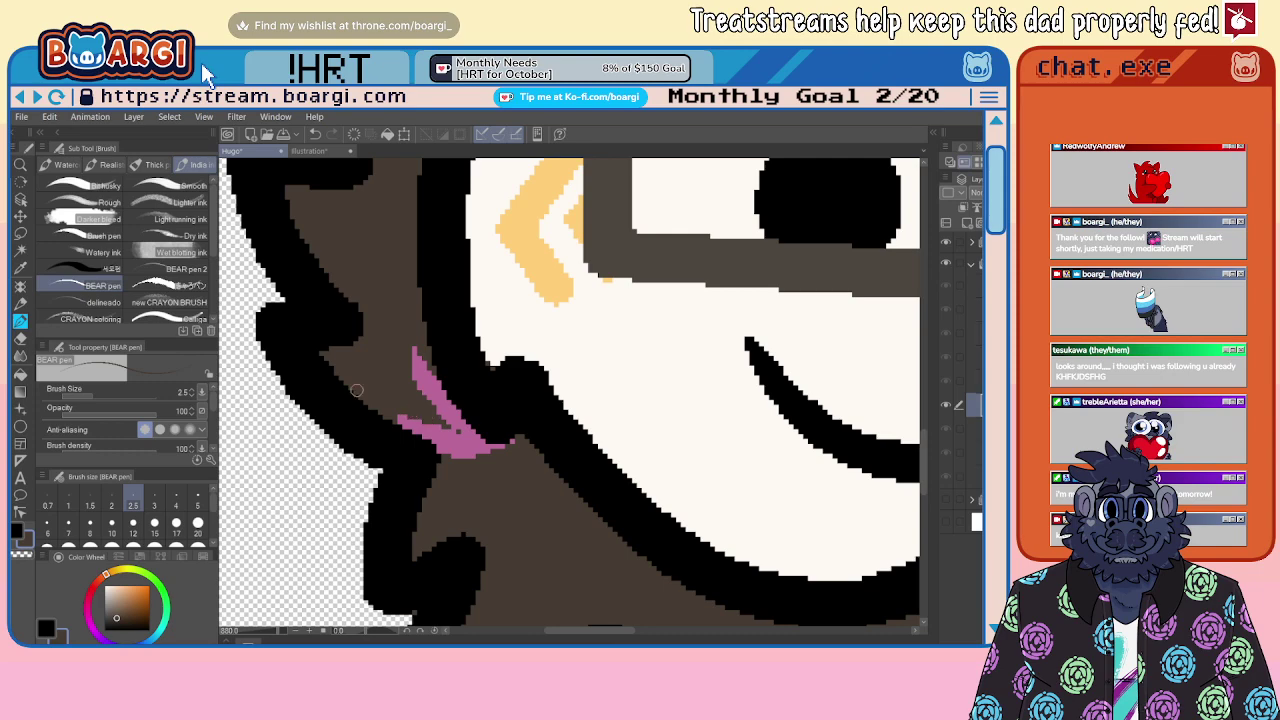
# Step: Thin and taper both strokes of the magenta V on the right side of the mane with the dark brown
pyautogui.scroll(-5, 357, 391)
pyautogui.scroll(3, 650, 400)
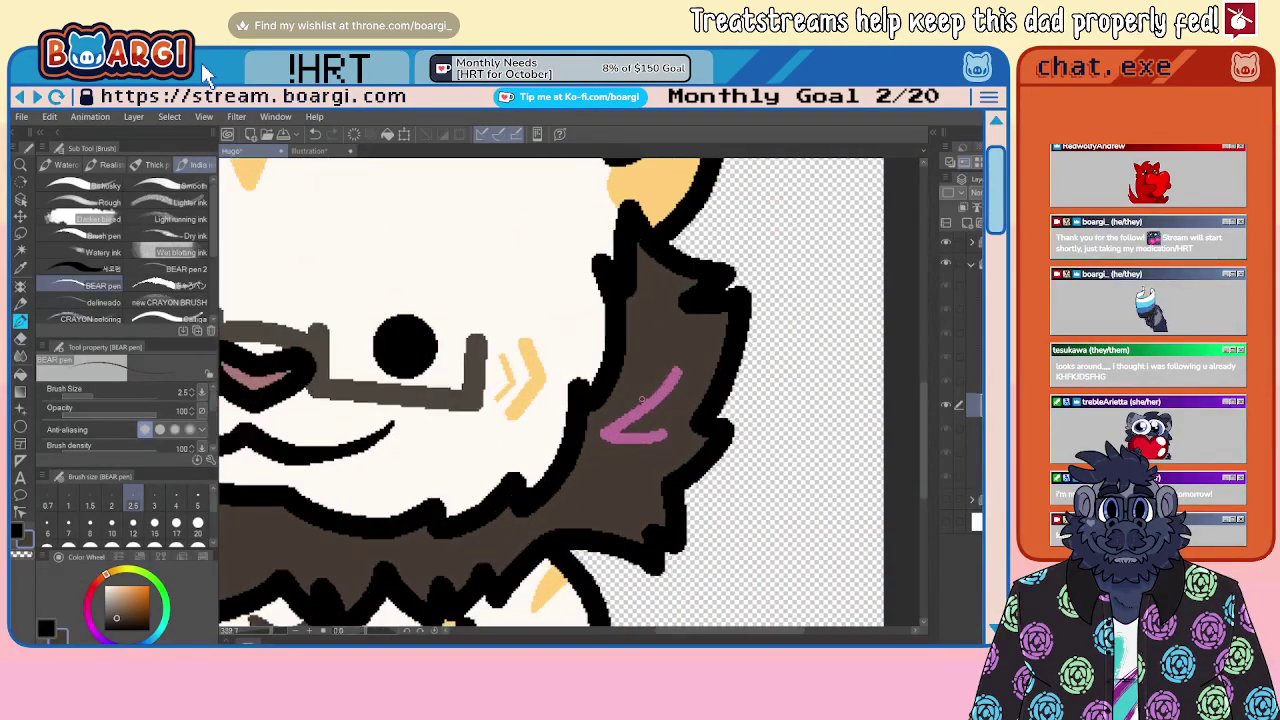
pyautogui.scroll(2, 658, 413)
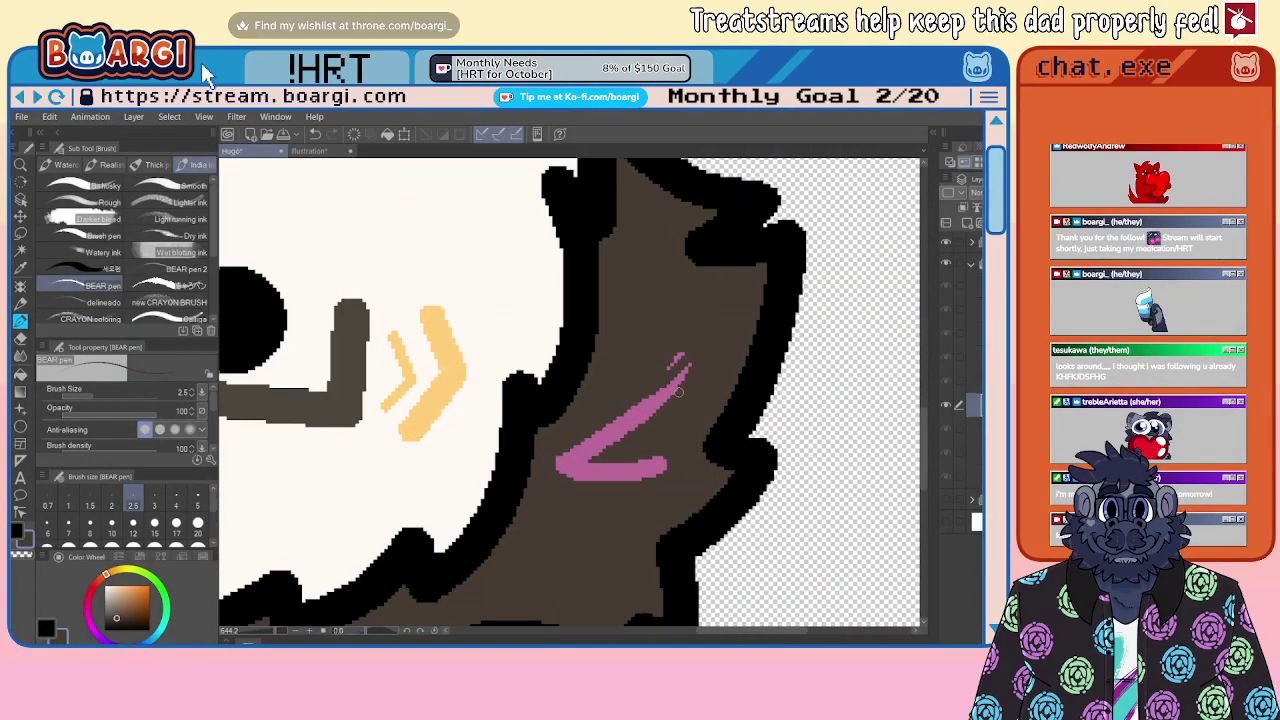
pyautogui.moveTo(678, 392); pyautogui.dragTo(665, 369)
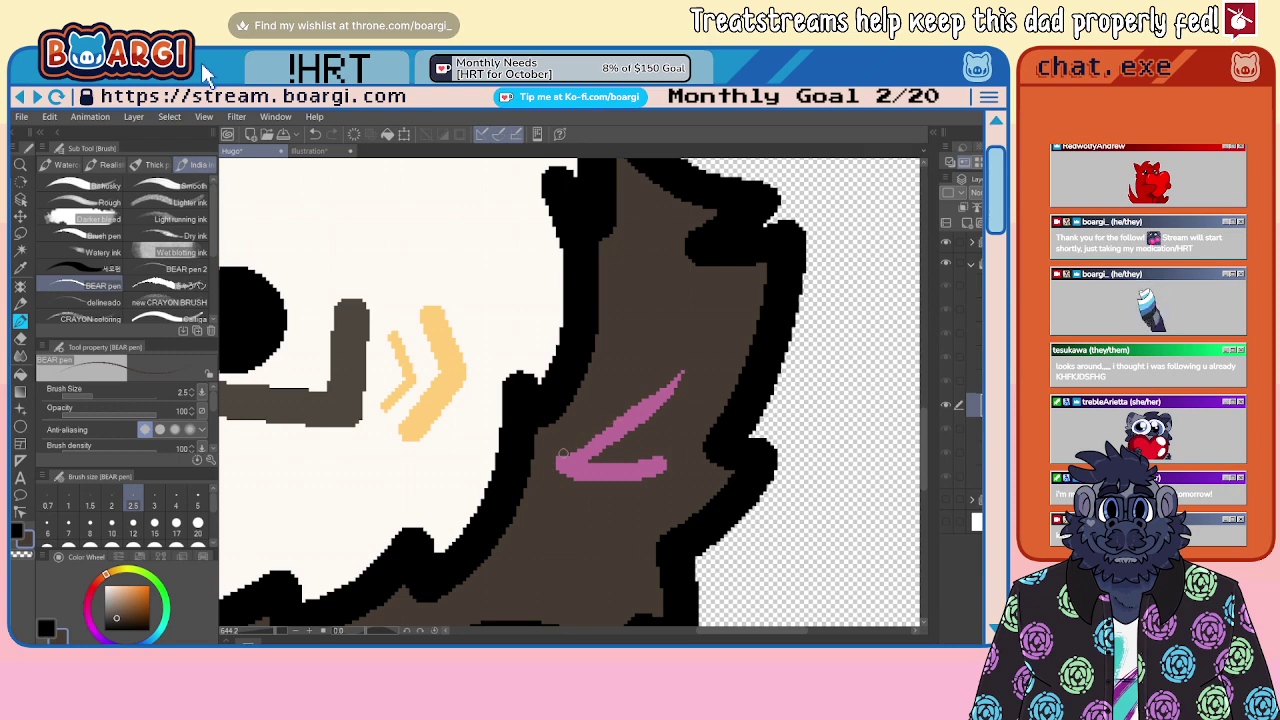
pyautogui.moveTo(580, 476); pyautogui.dragTo(662, 468)
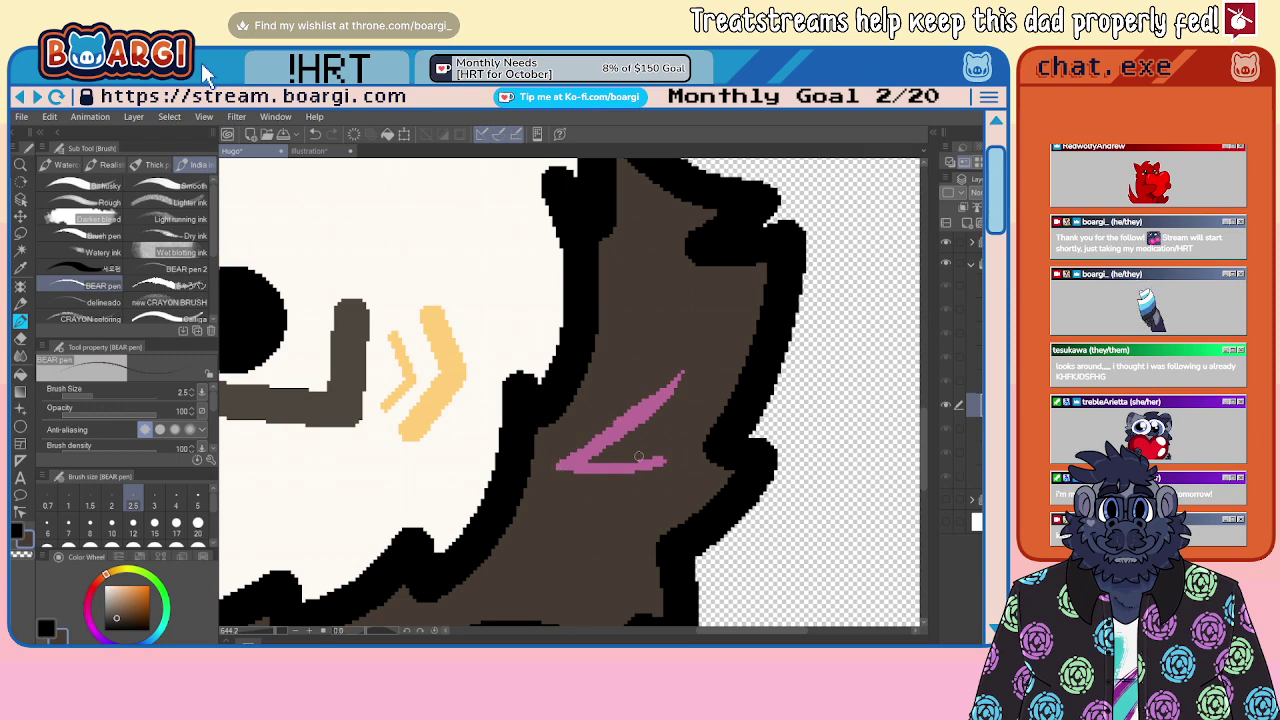
pyautogui.scroll(-5, 688, 456)
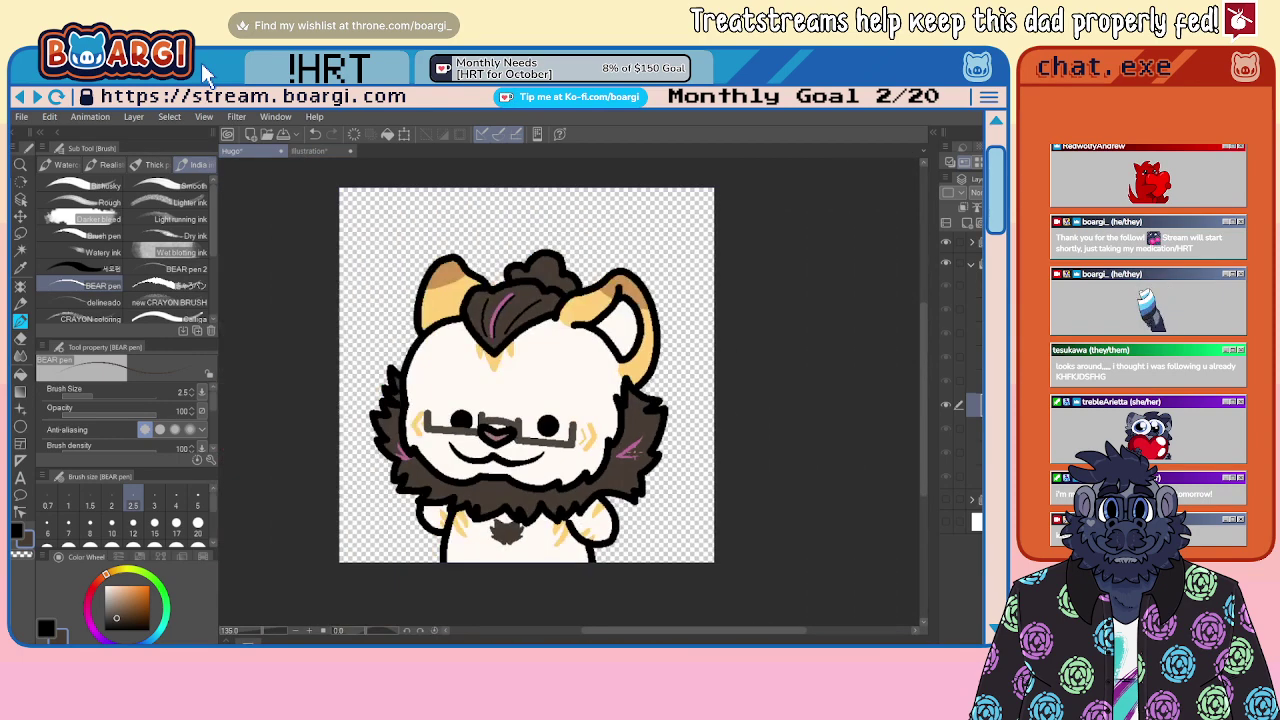
pyautogui.scroll(5, 580, 454)
pyautogui.moveTo(594, 455); pyautogui.dragTo(658, 412)
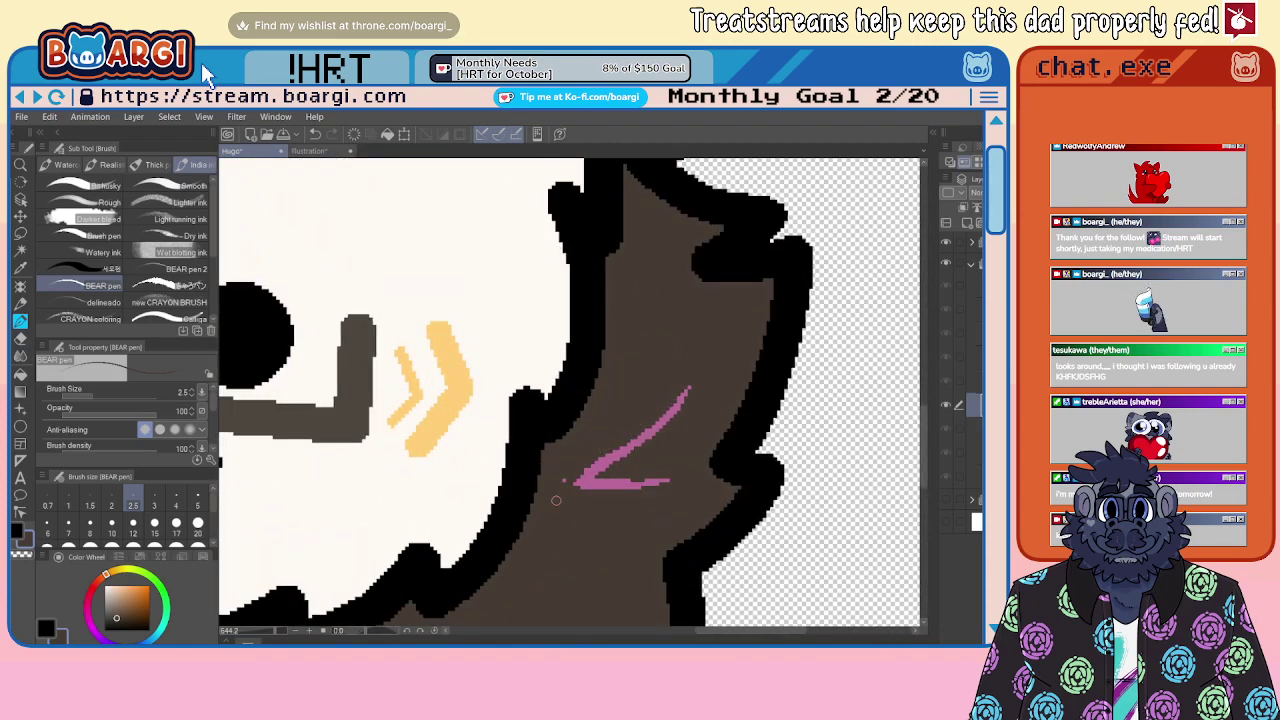
pyautogui.scroll(-5, 690, 455)
pyautogui.scroll(-2, 698, 456)
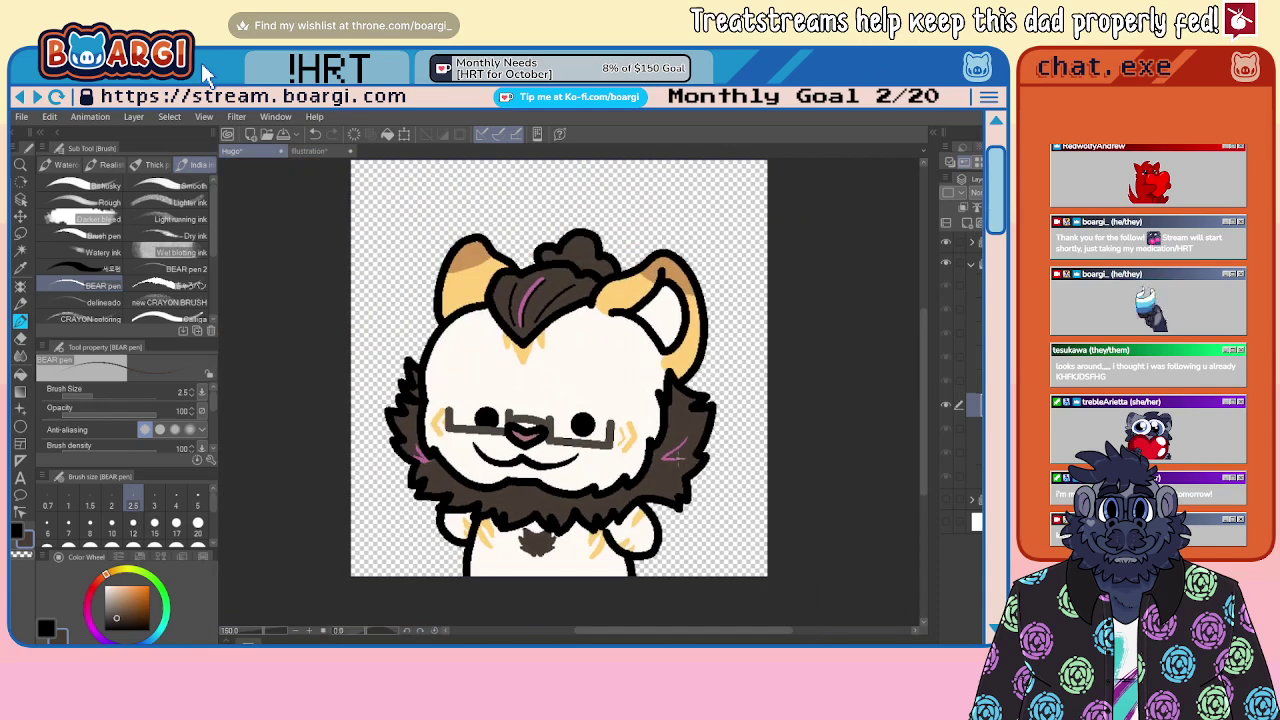
# Step: Paint dark brown around the magenta V on the left side of the mane to slim it to narrow lines
pyautogui.scroll(6, 410, 423)
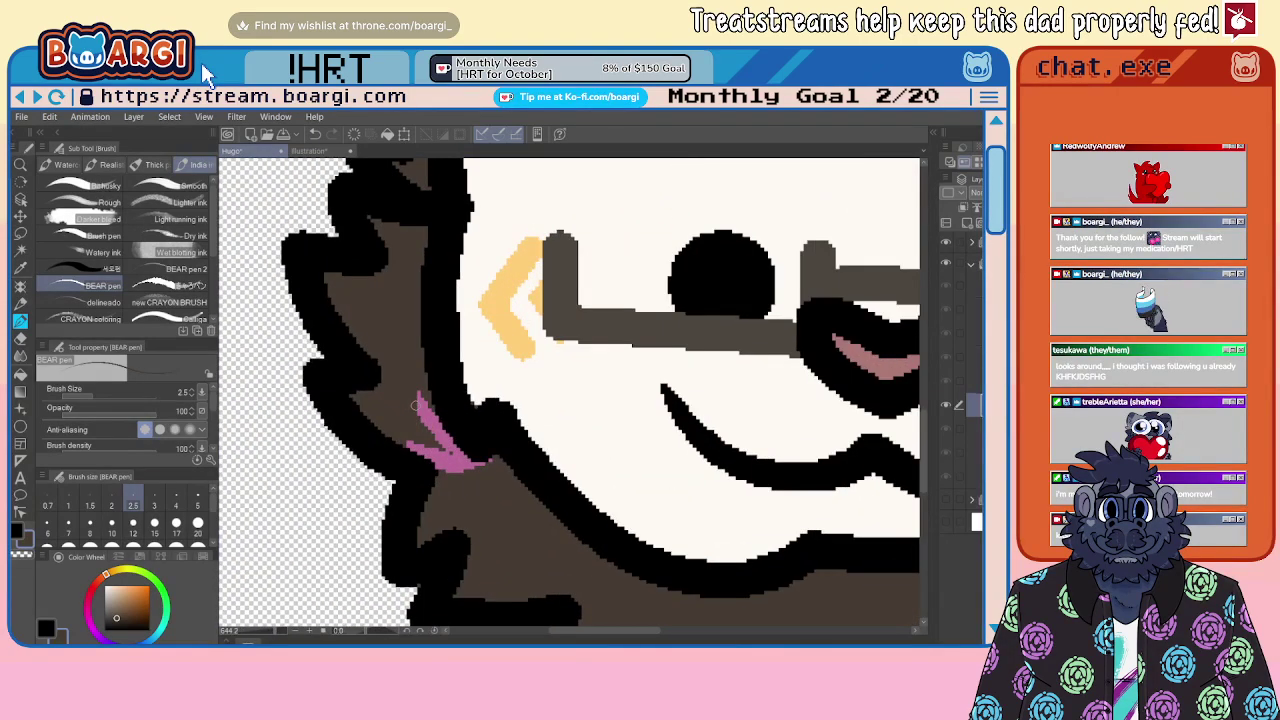
pyautogui.moveTo(413, 405)
pyautogui.mouseDown()
pyautogui.moveTo(420, 447)
pyautogui.moveTo(390, 434)
pyautogui.moveTo(442, 436)
pyautogui.moveTo(443, 457)
pyautogui.moveTo(431, 448)
pyautogui.moveTo(468, 436)
pyautogui.mouseUp()
pyautogui.scroll(-5, 440, 436)
pyautogui.scroll(4, 435, 449)
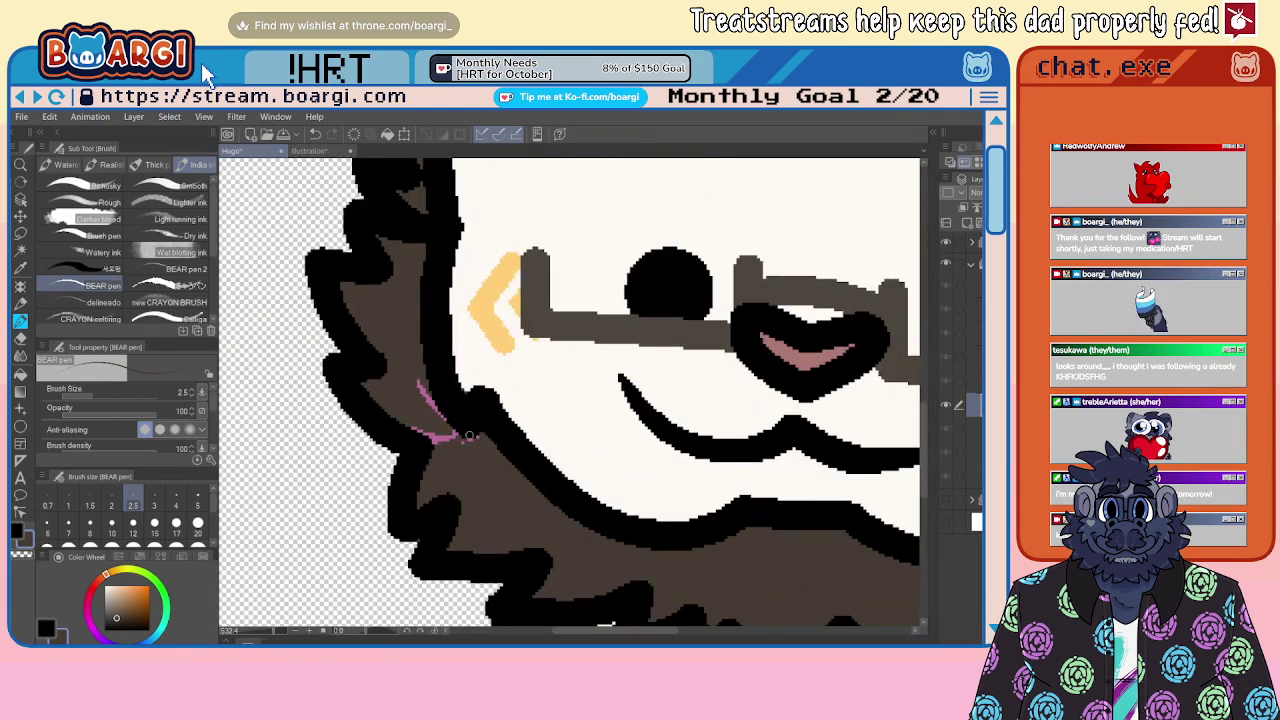
pyautogui.scroll(-5, 475, 440)
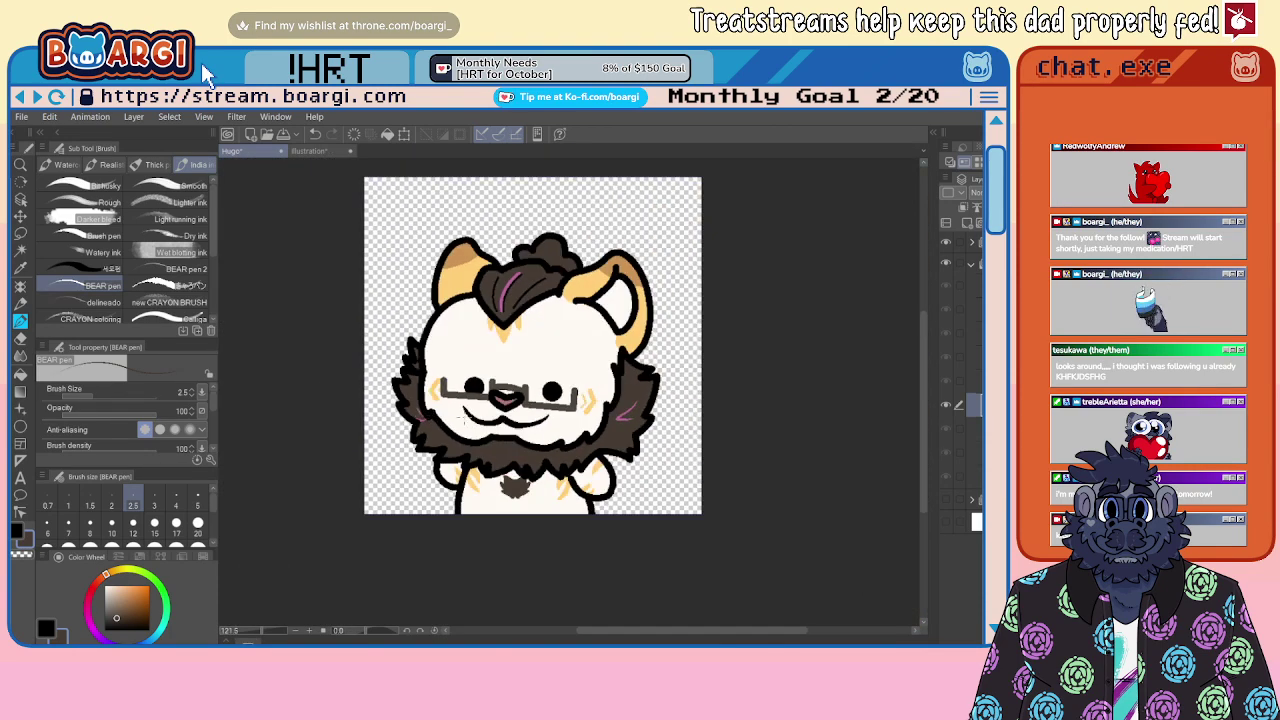
# Step: Sample the streak magenta and paint a short curved streak on the mane below the mouth at brush size 2.5
pyautogui.scroll(3, 510, 400)
pyautogui.scroll(3, 510, 400)
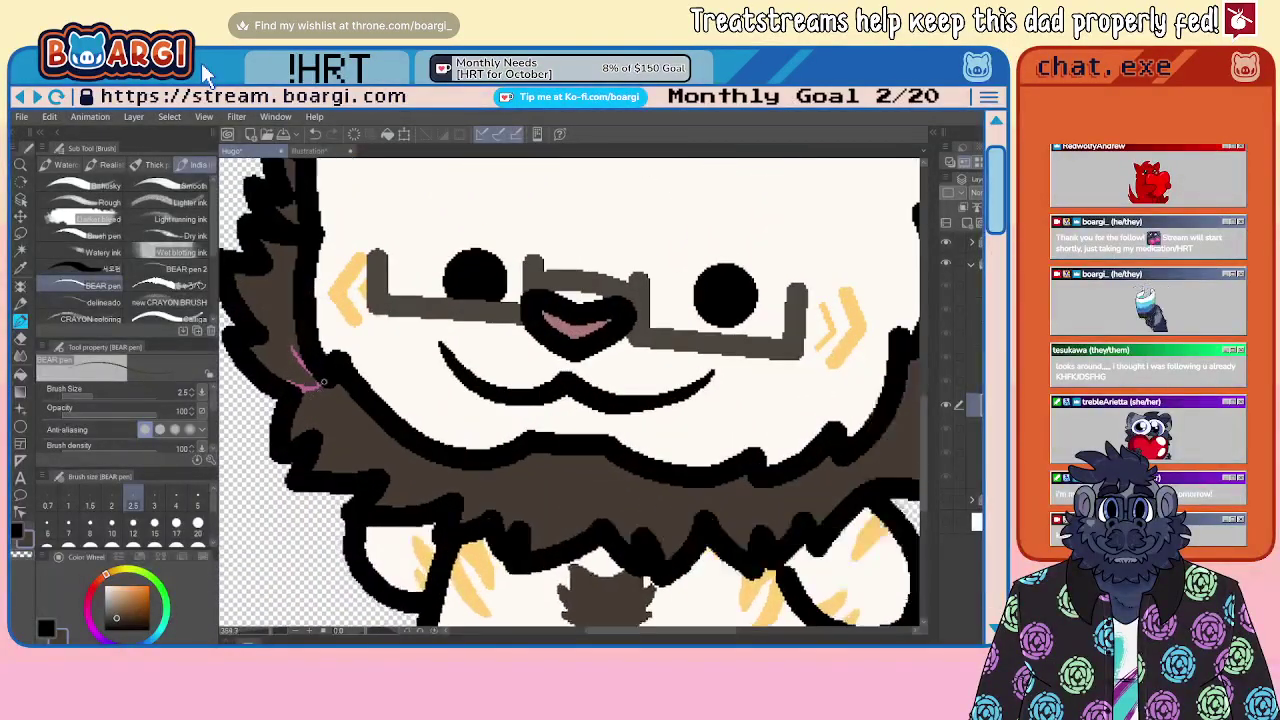
pyautogui.keyDown('alt'); pyautogui.click(300, 354); pyautogui.keyUp('alt')
pyautogui.scroll(2, 495, 485)
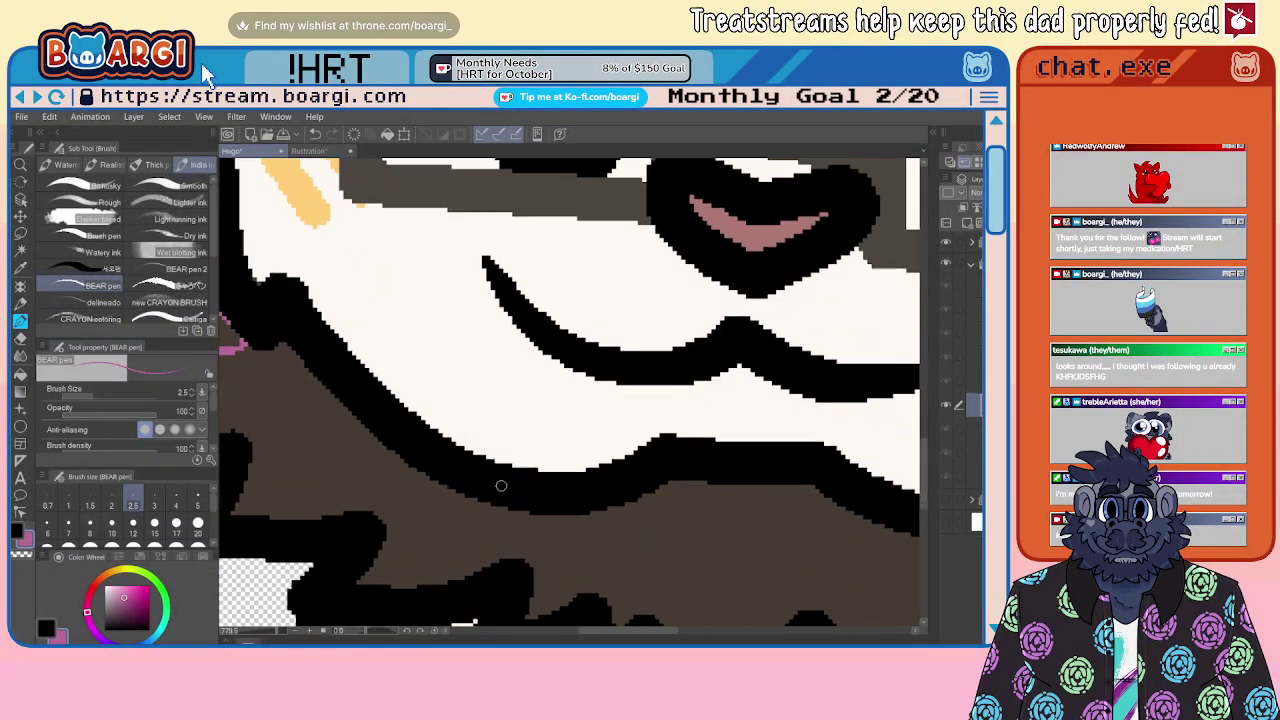
pyautogui.scroll(-4, 472, 456)
pyautogui.scroll(2, 605, 500)
pyautogui.moveTo(547, 458)
pyautogui.mouseDown()
pyautogui.moveTo(520, 519)
pyautogui.moveTo(557, 468)
pyautogui.mouseUp()
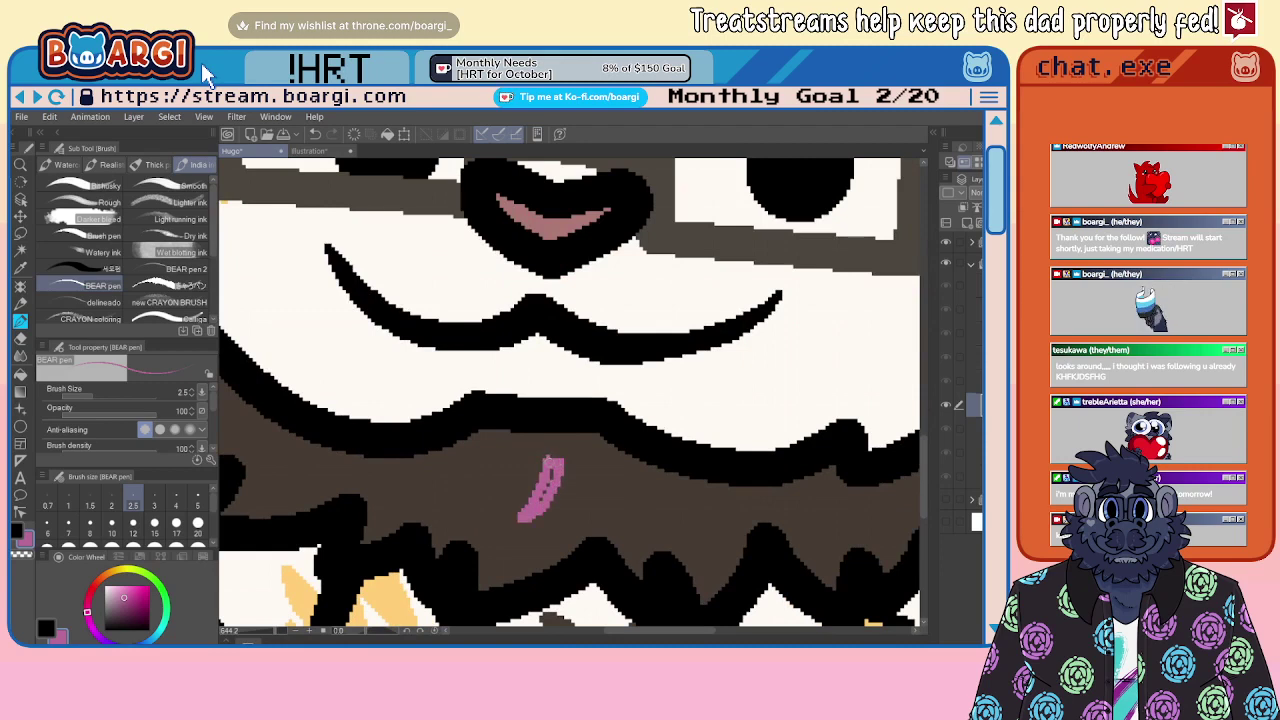
# Step: Trim the magenta streak below the mouth into thin tapered strands with the mane's dark brown
pyautogui.press('e')
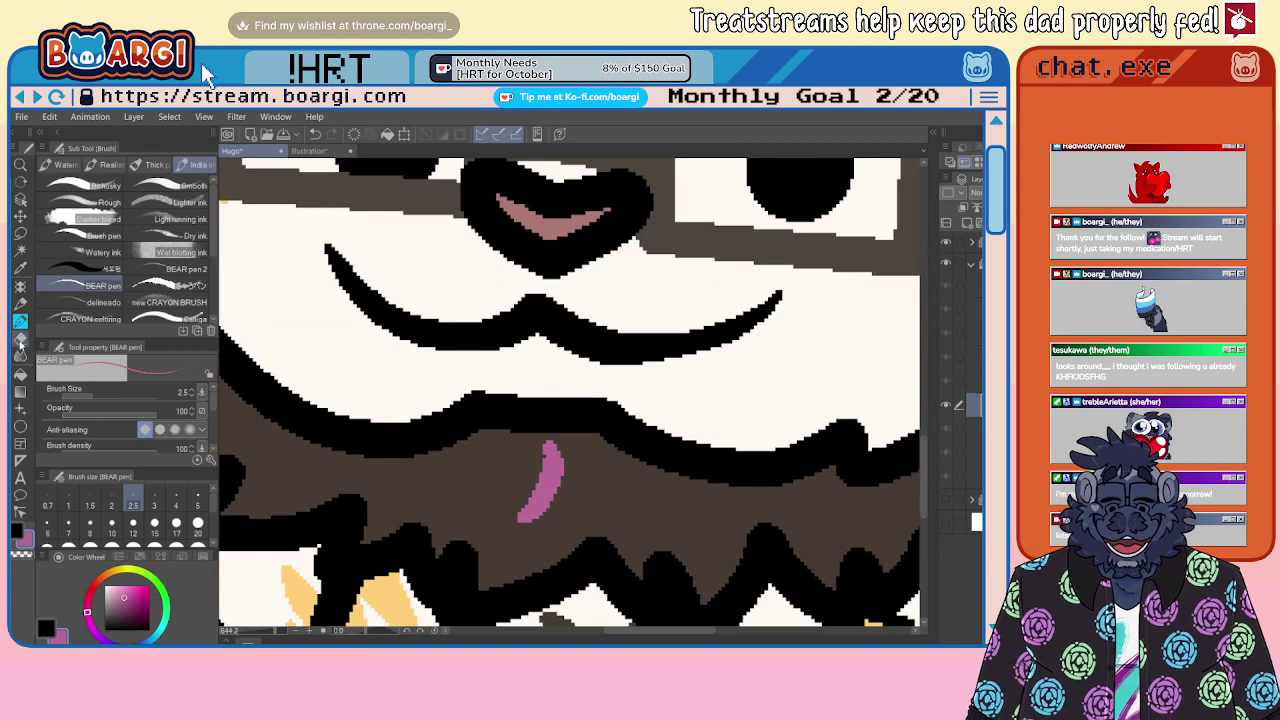
pyautogui.press('p')
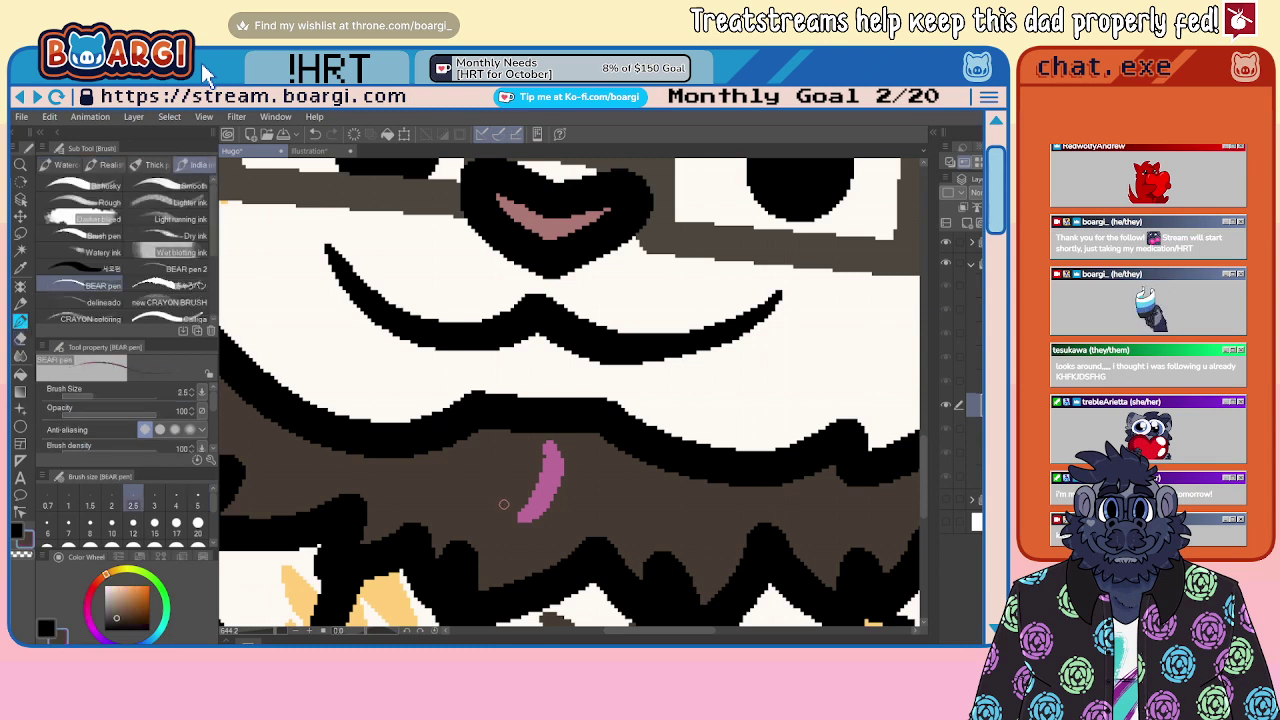
pyautogui.moveTo(544, 480)
pyautogui.mouseDown()
pyautogui.moveTo(545, 433)
pyautogui.moveTo(546, 514)
pyautogui.moveTo(529, 539)
pyautogui.moveTo(535, 478)
pyautogui.moveTo(513, 527)
pyautogui.moveTo(567, 482)
pyautogui.mouseUp()
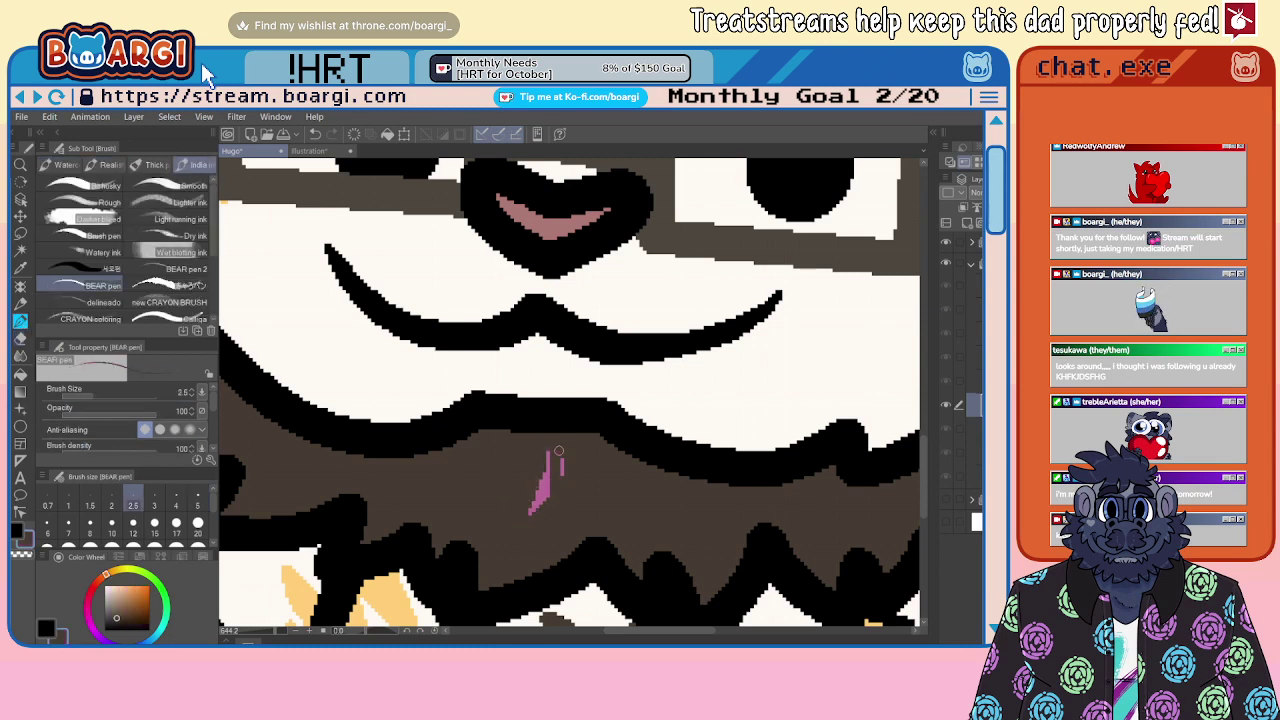
pyautogui.scroll(-8, 534, 541)
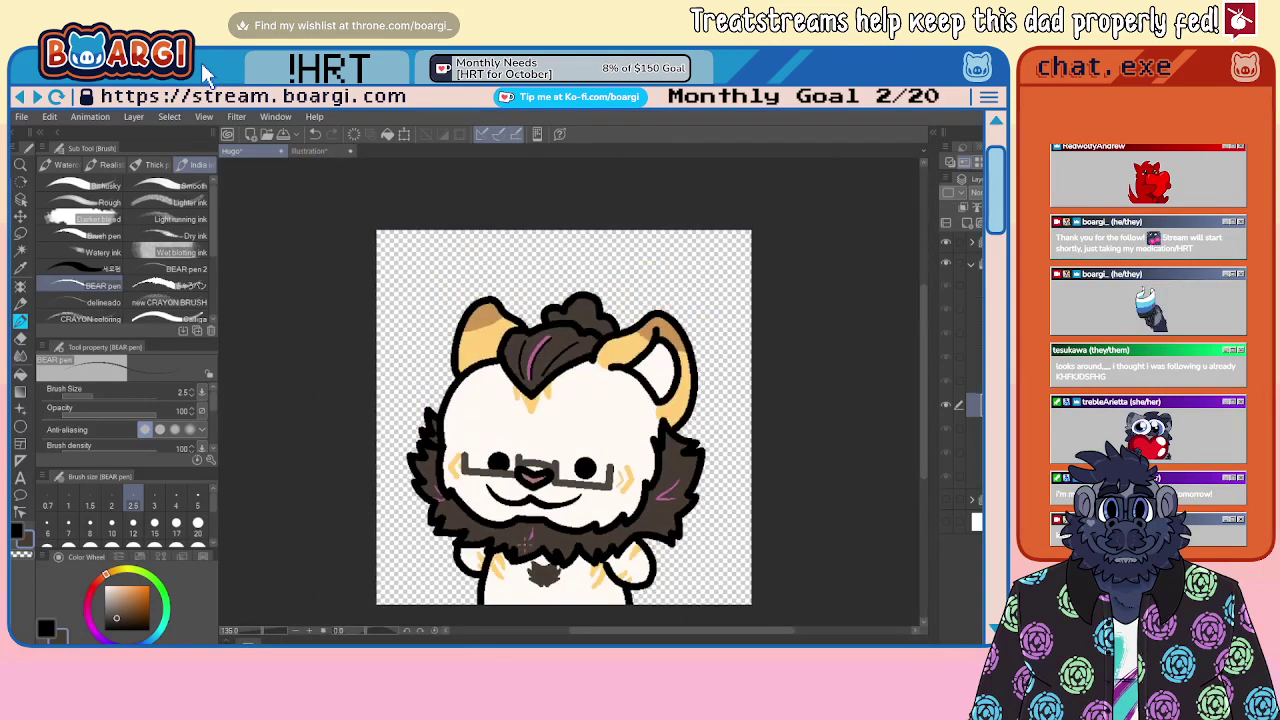
pyautogui.scroll(-3, 526, 545)
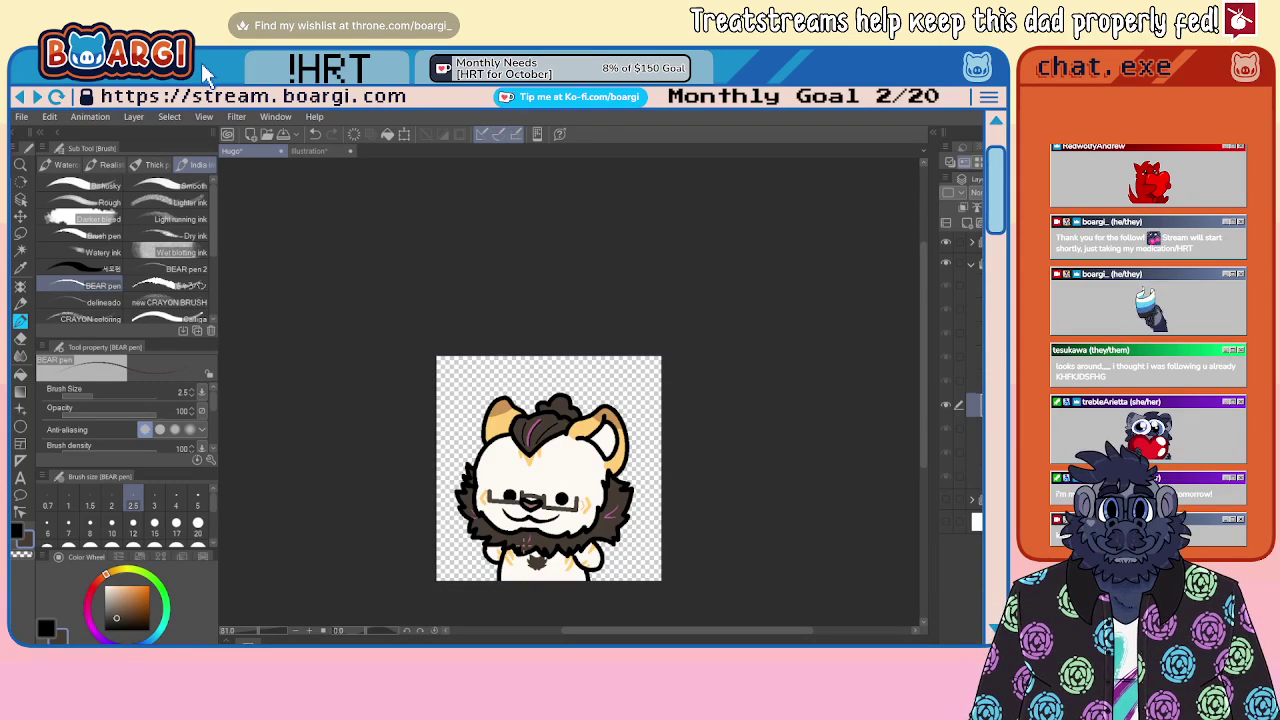
# Step: Sample the streak magenta and extend the hair tuft's streak down towards the tuft's pointed tip
pyautogui.scroll(2, 518, 408)
pyautogui.scroll(8, 534, 430)
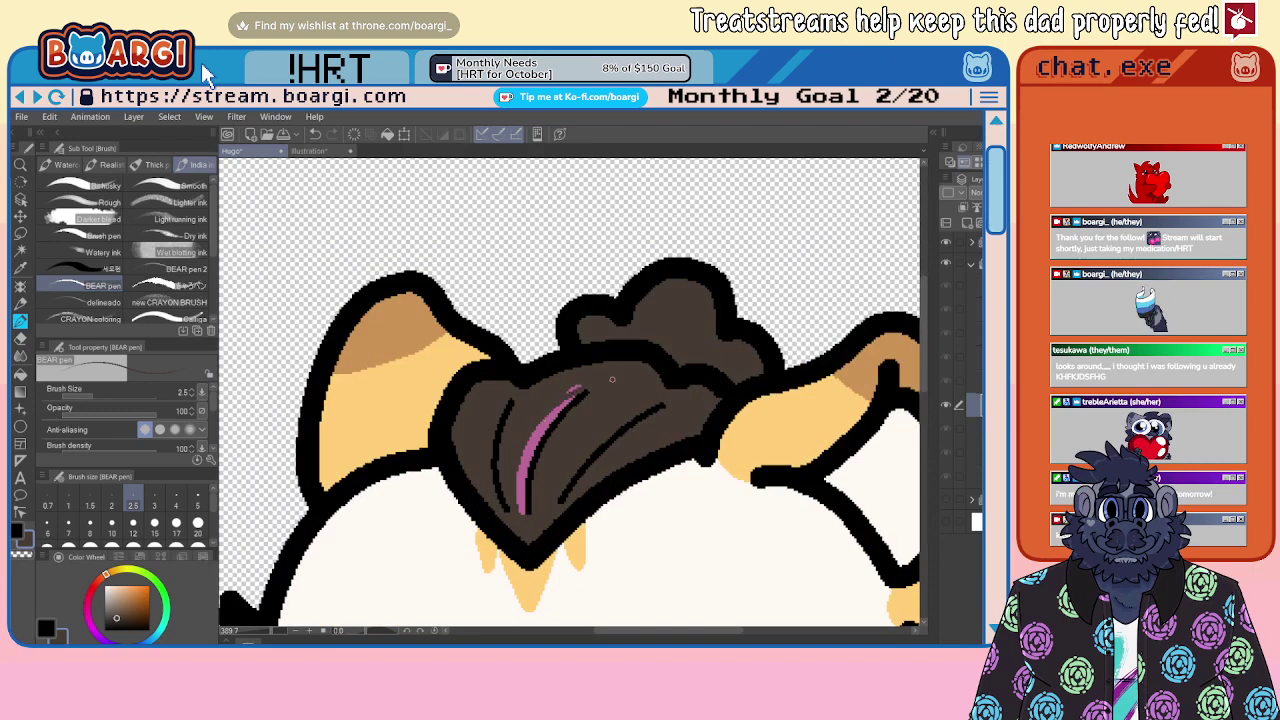
pyautogui.hotkey('ctrl', '+')
pyautogui.hotkey('ctrl', '+')
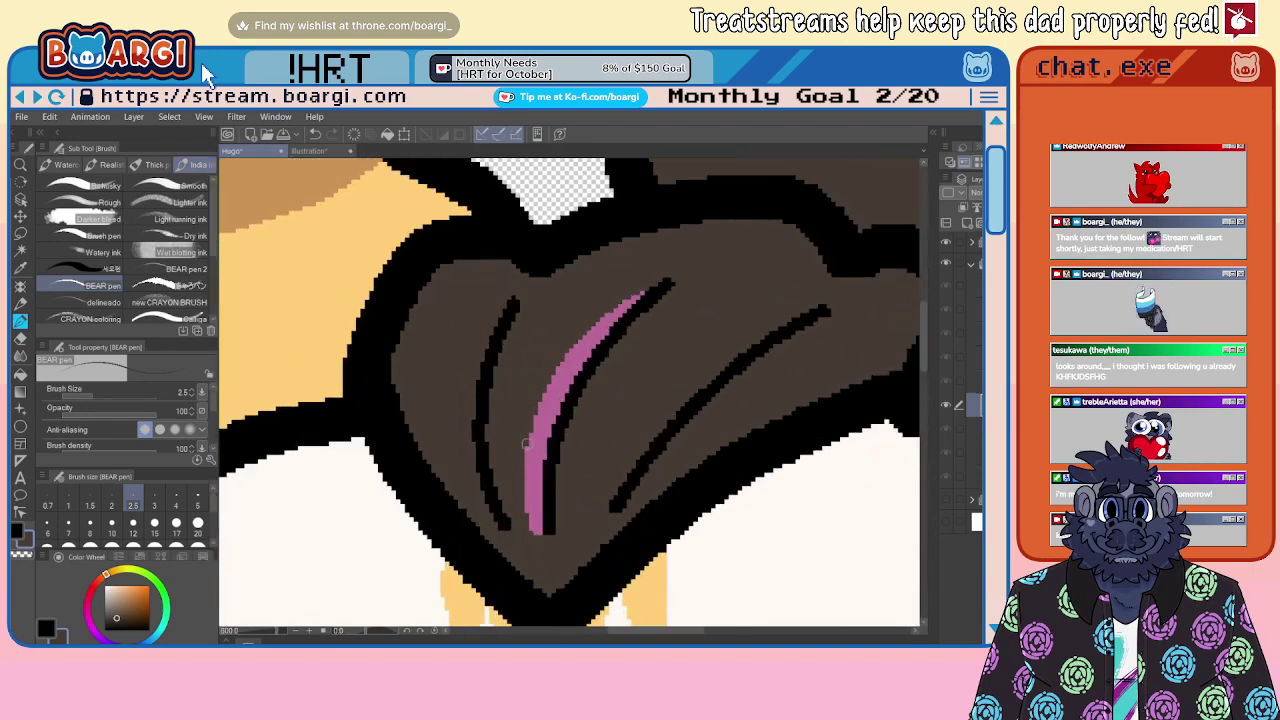
pyautogui.keyDown('alt'); pyautogui.click(530, 474); pyautogui.keyUp('alt')
pyautogui.moveTo(528, 494); pyautogui.dragTo(547, 558)
pyautogui.hotkey('ctrl', 'z')
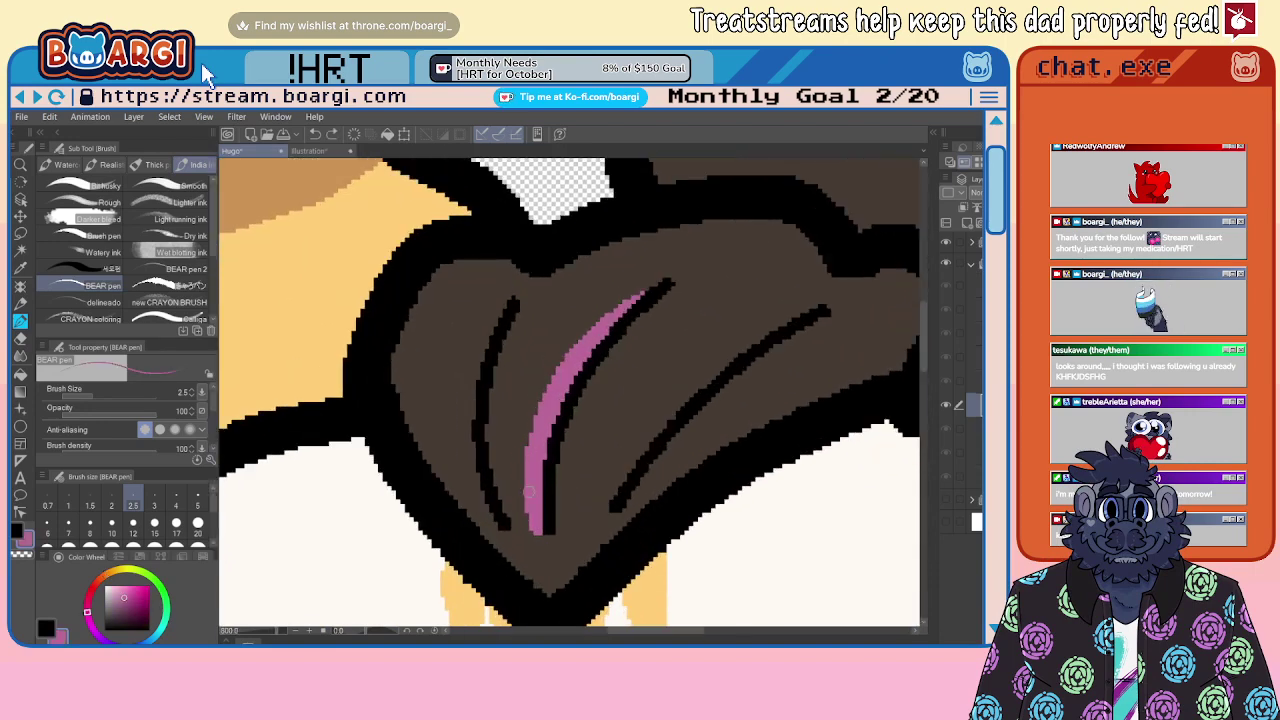
pyautogui.moveTo(529, 494); pyautogui.dragTo(546, 554)
# Step: Sample the hair's dark brown and slim the lower part of the tuft's magenta streak along its outer edge
pyautogui.keyDown('alt'); pyautogui.click(511, 529); pyautogui.keyUp('alt')
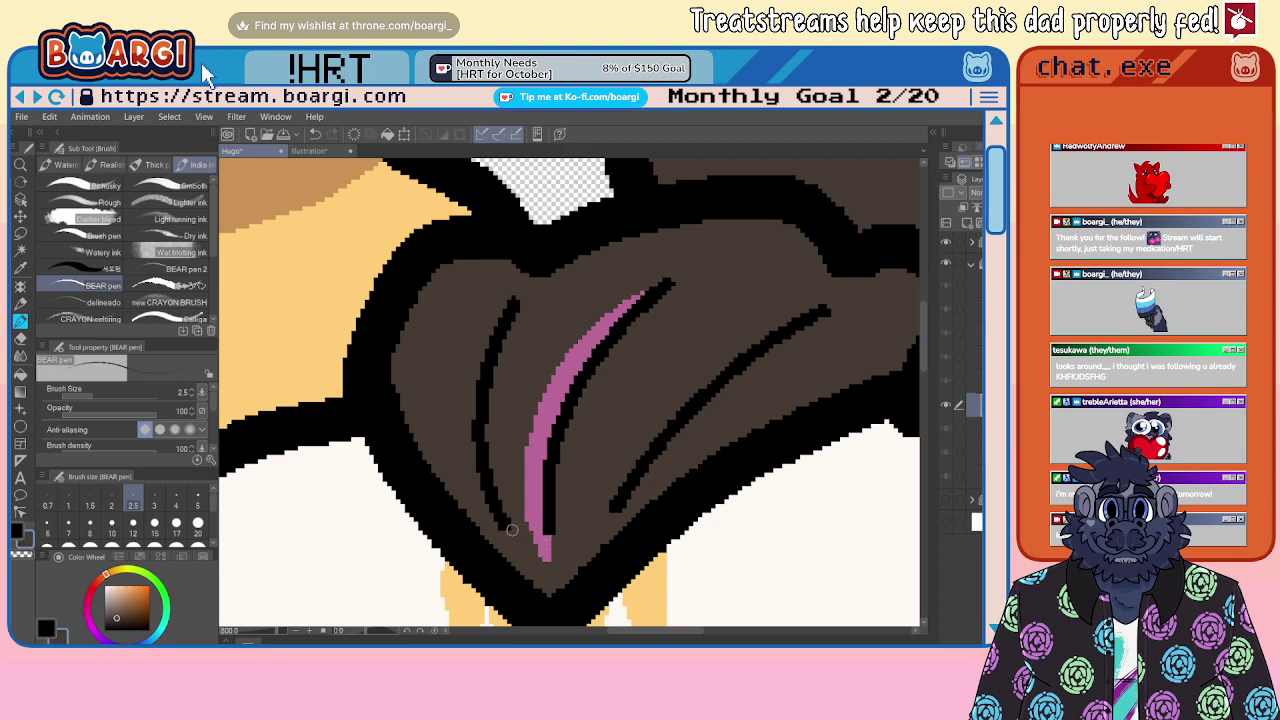
pyautogui.moveTo(521, 513)
pyautogui.mouseDown()
pyautogui.moveTo(556, 570)
pyautogui.moveTo(550, 514)
pyautogui.moveTo(552, 590)
pyautogui.mouseUp()
pyautogui.hotkey('ctrl', 'z')
pyautogui.moveTo(524, 432); pyautogui.dragTo(549, 583)
pyautogui.scroll(-2, 510, 509)
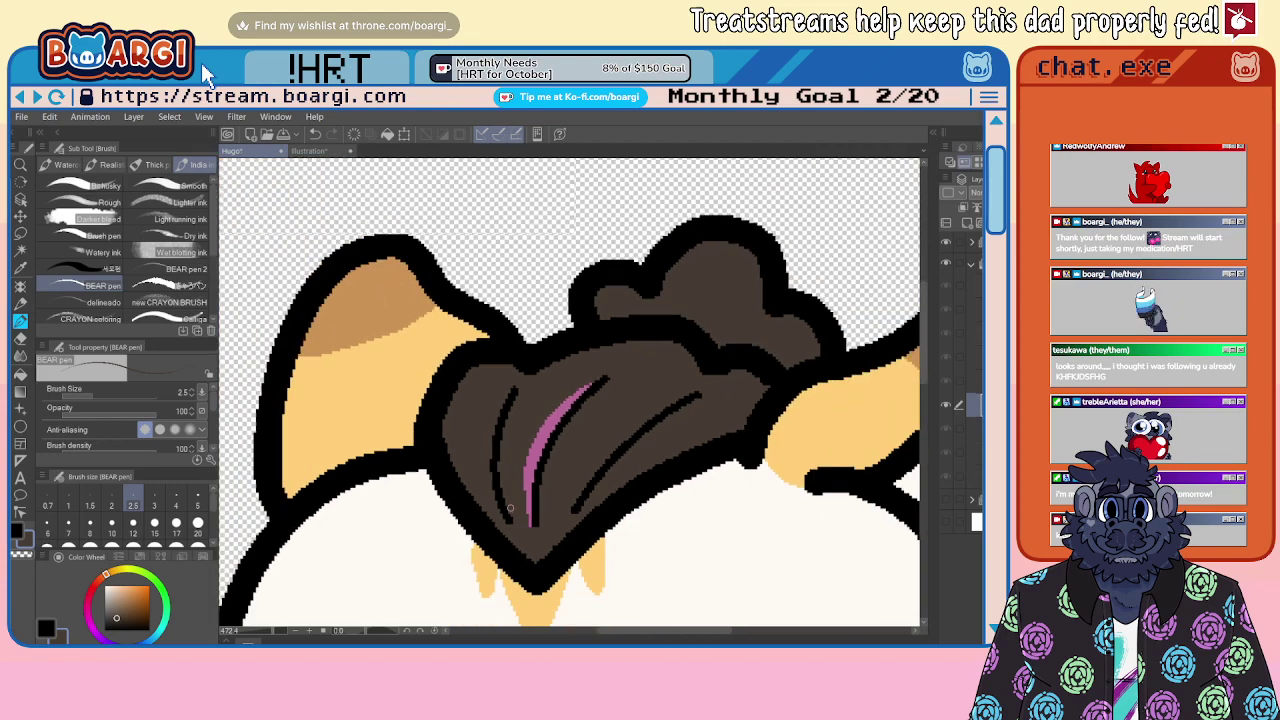
pyautogui.scroll(-4, 510, 509)
pyautogui.scroll(1, 510, 509)
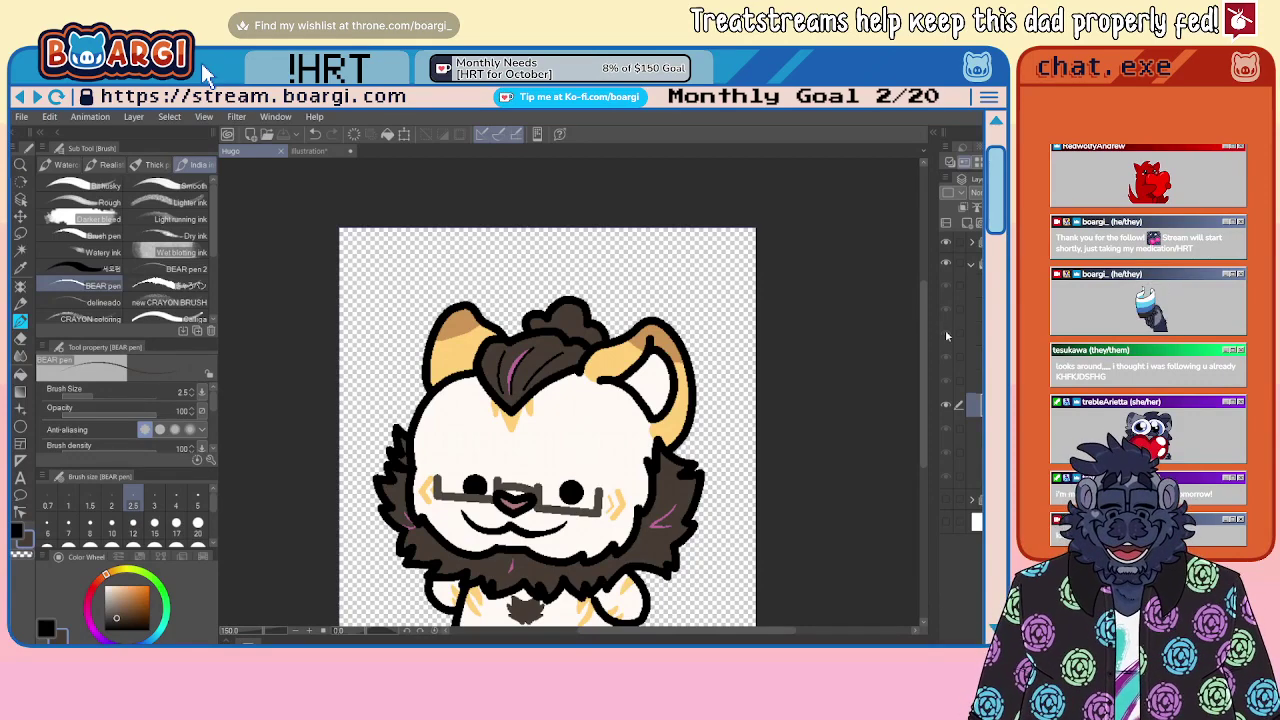
# Step: Show the other animation frames one by one to check which still need colouring
pyautogui.click(975, 381)
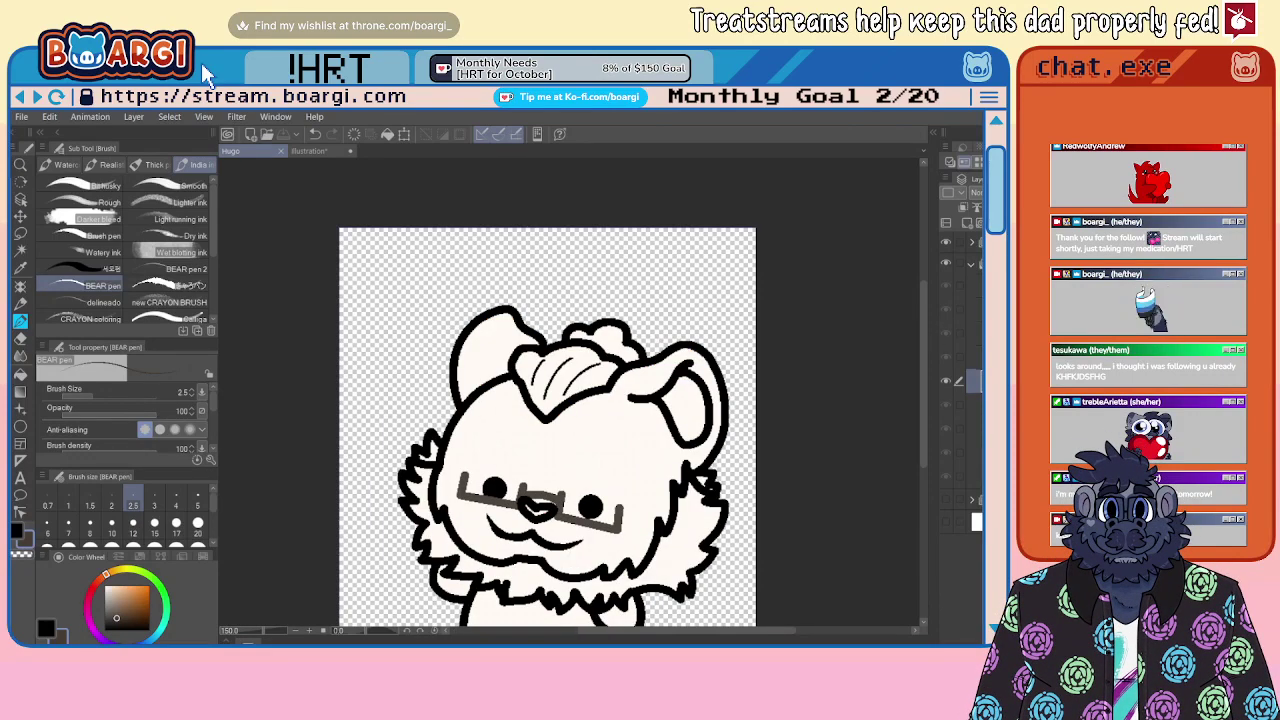
pyautogui.click(975, 309)
pyautogui.click(958, 285)
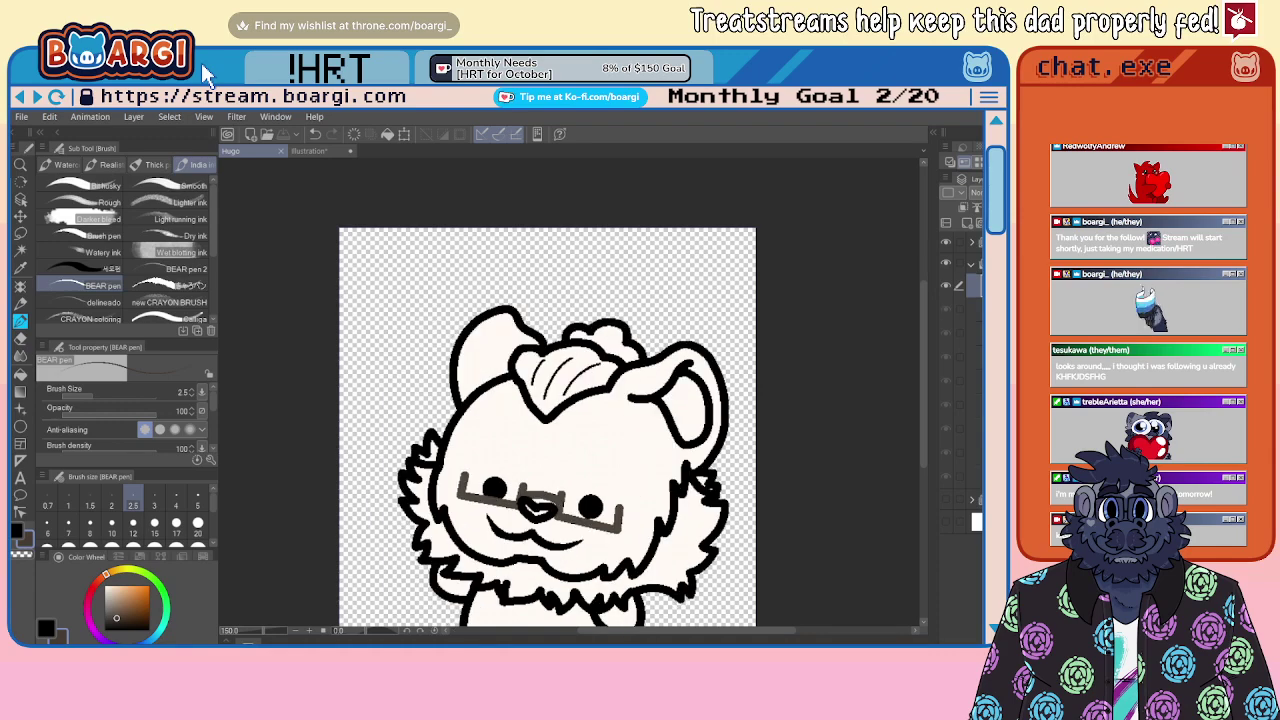
pyautogui.click(973, 381)
pyautogui.click(975, 309)
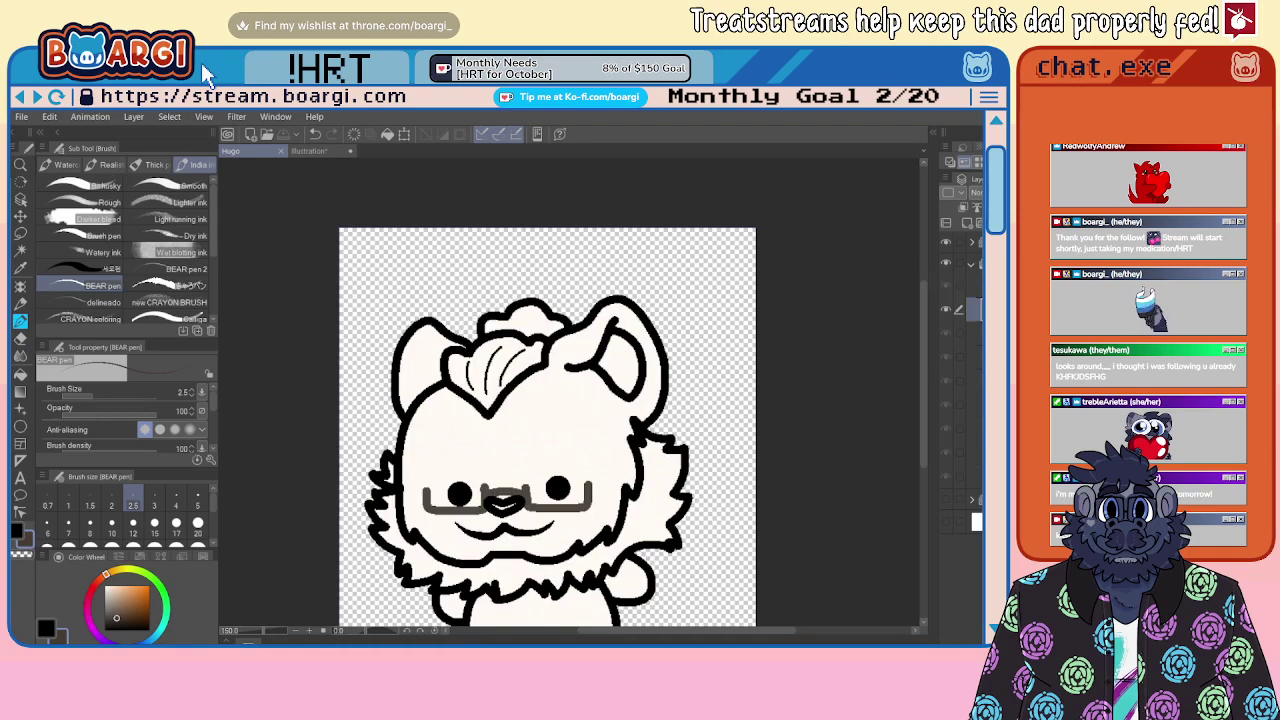
pyautogui.click(975, 357)
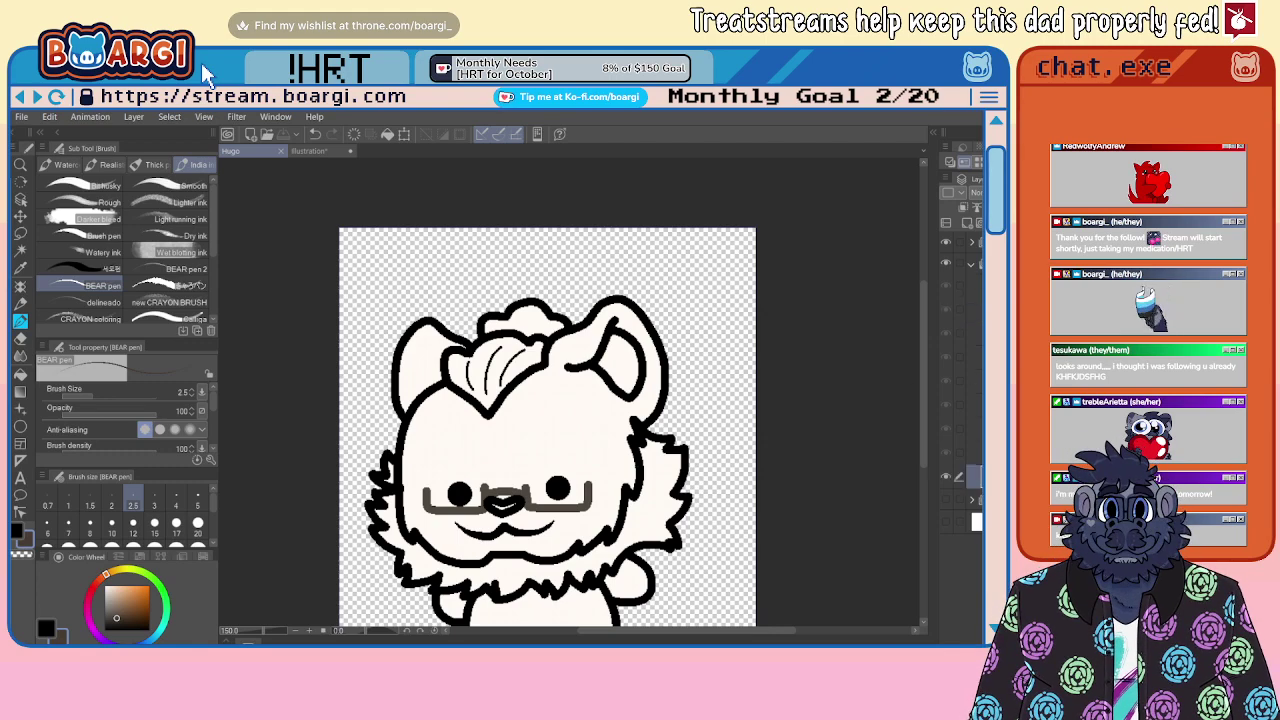
# Step: Delete the base cel used at timeline frame 11 and show cel 5 at that frame instead
pyautogui.scroll(-3, 614, 355)
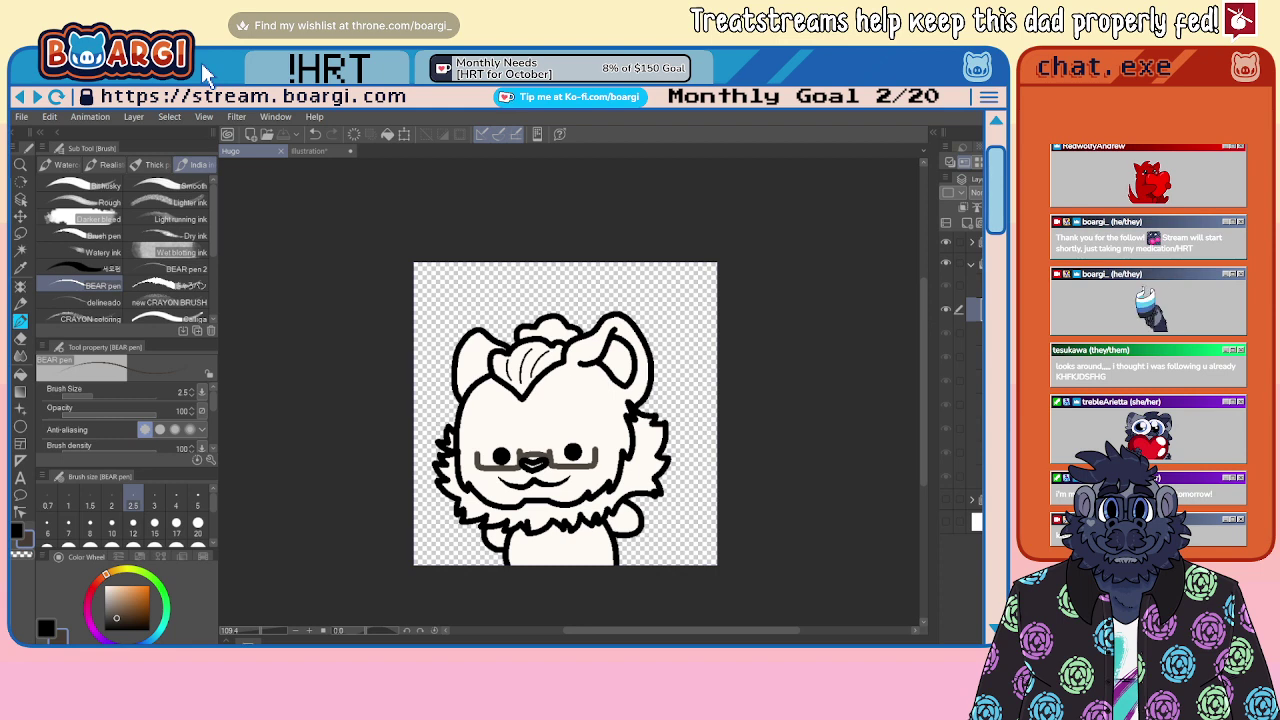
pyautogui.click(227, 642)
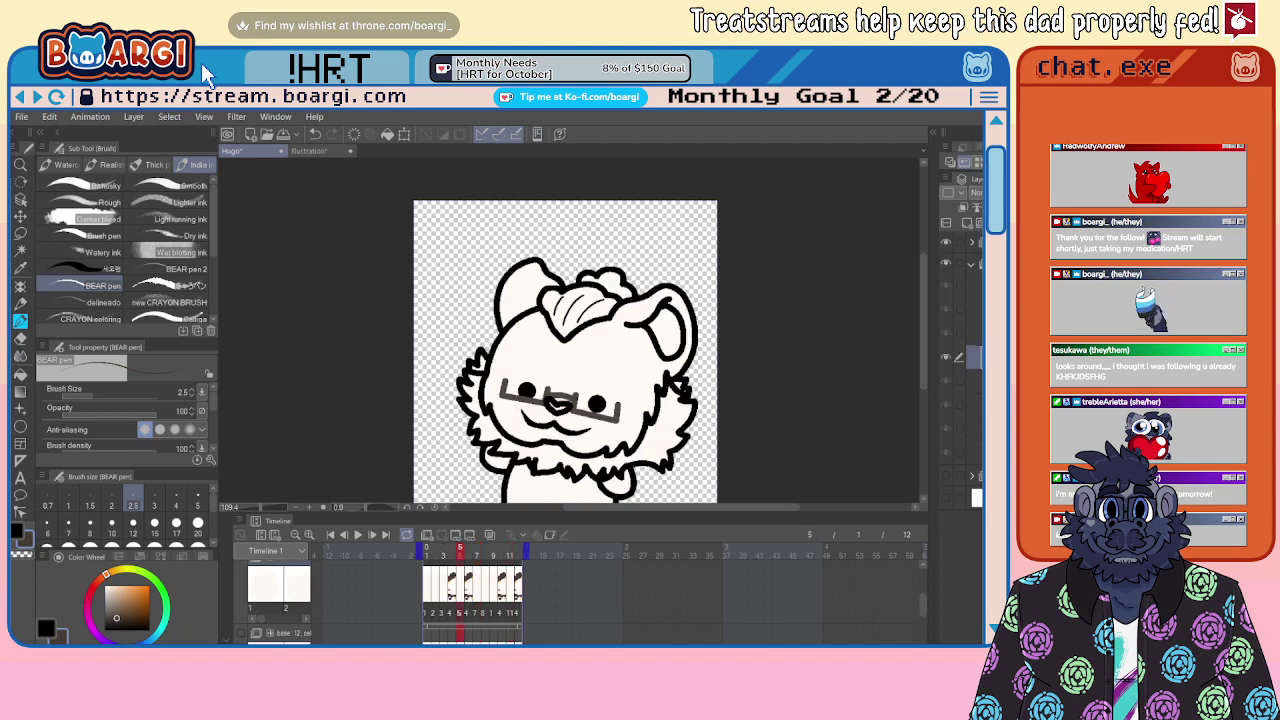
pyautogui.press('Delete')
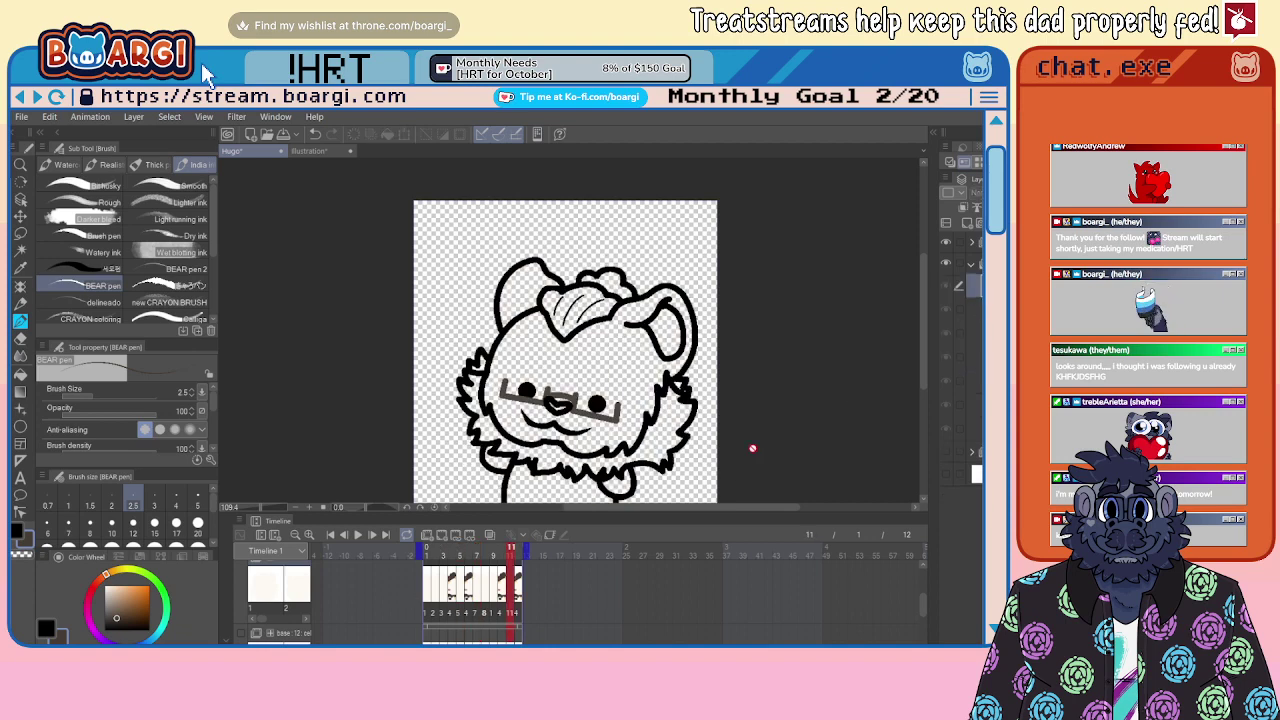
pyautogui.click(525, 354)
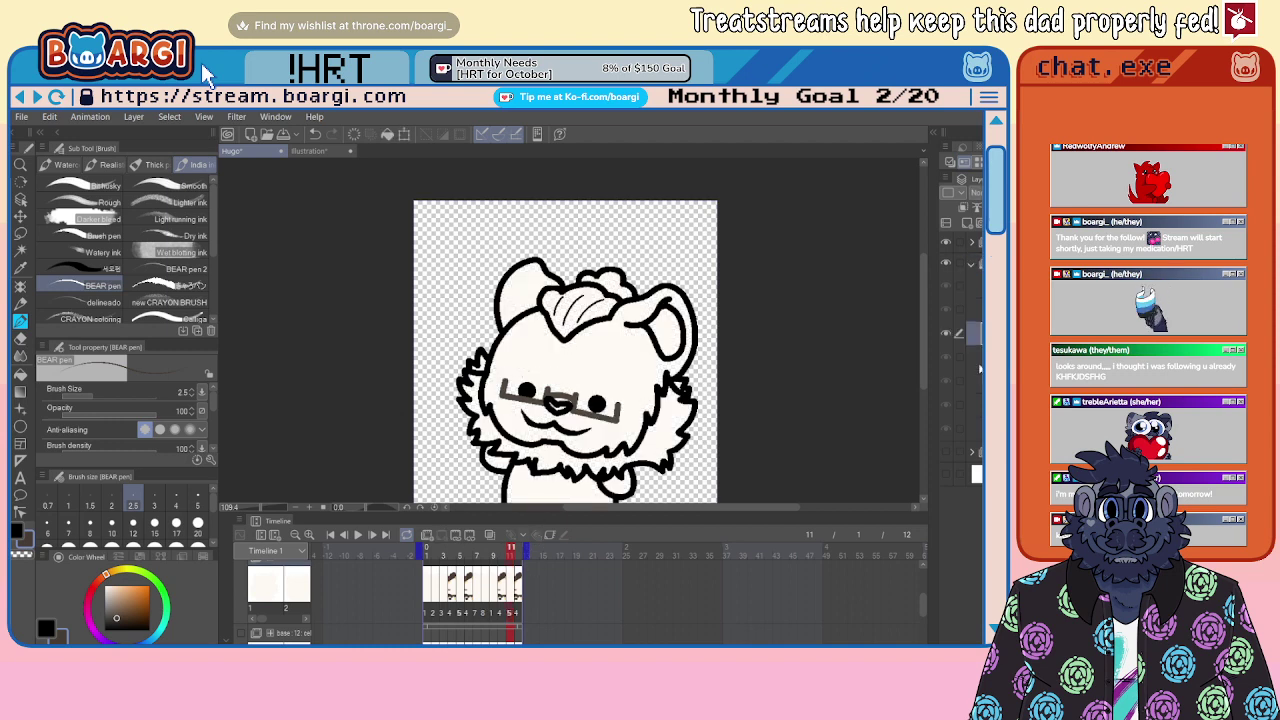
pyautogui.click(226, 520)
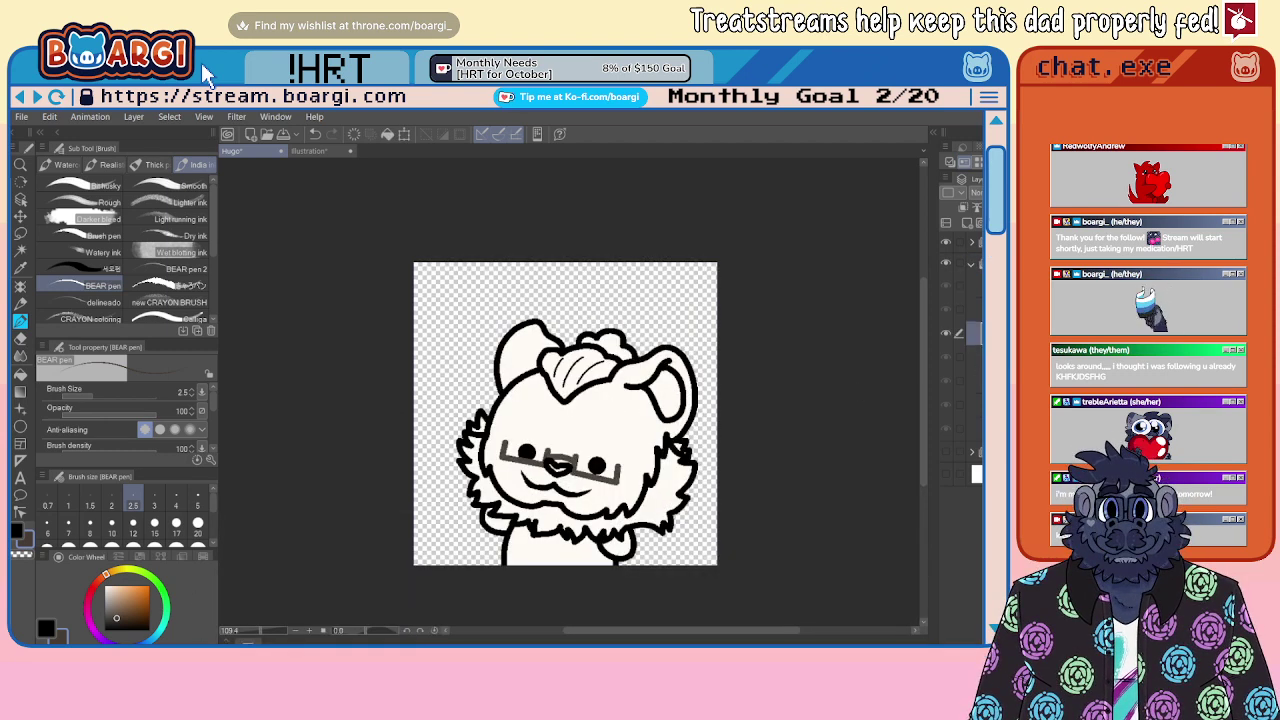
# Step: Sample the nose pink from the character reference illustration and return to the Hugo animation
pyautogui.hotkey('ctrl', '+')
pyautogui.hotkey('ctrl', '+')
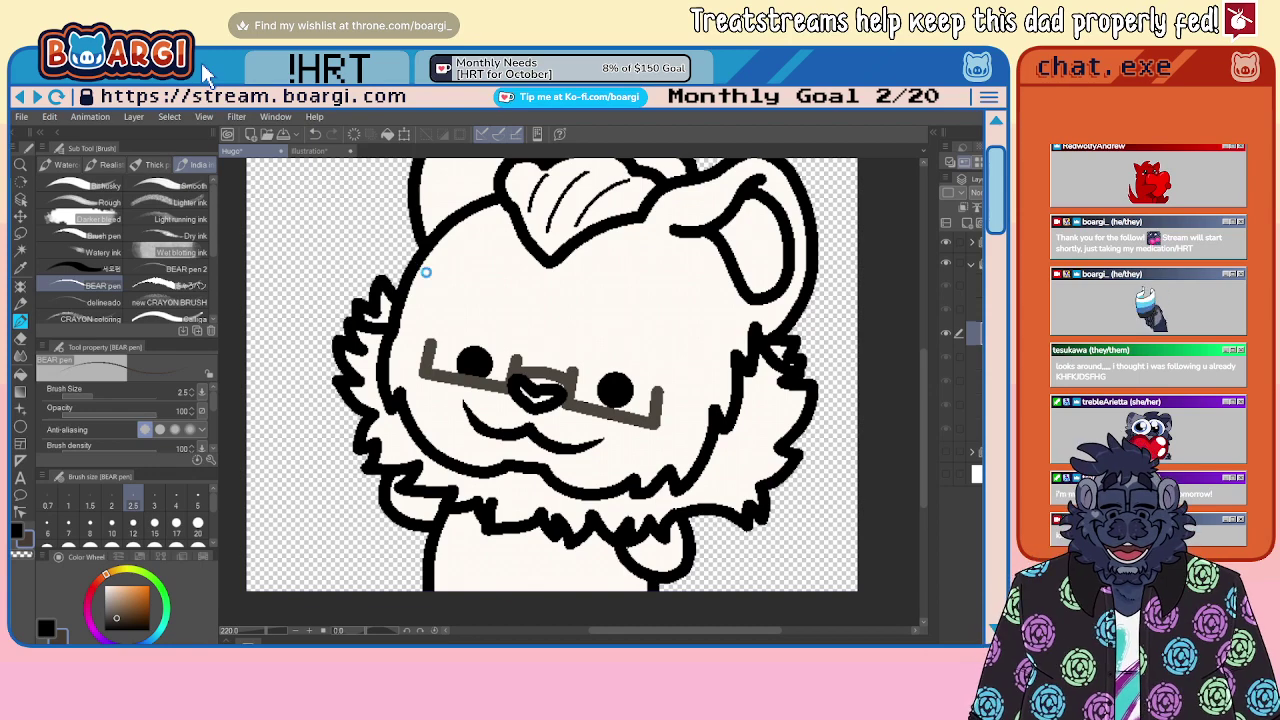
pyautogui.hotkey('ctrl', 'Tab')
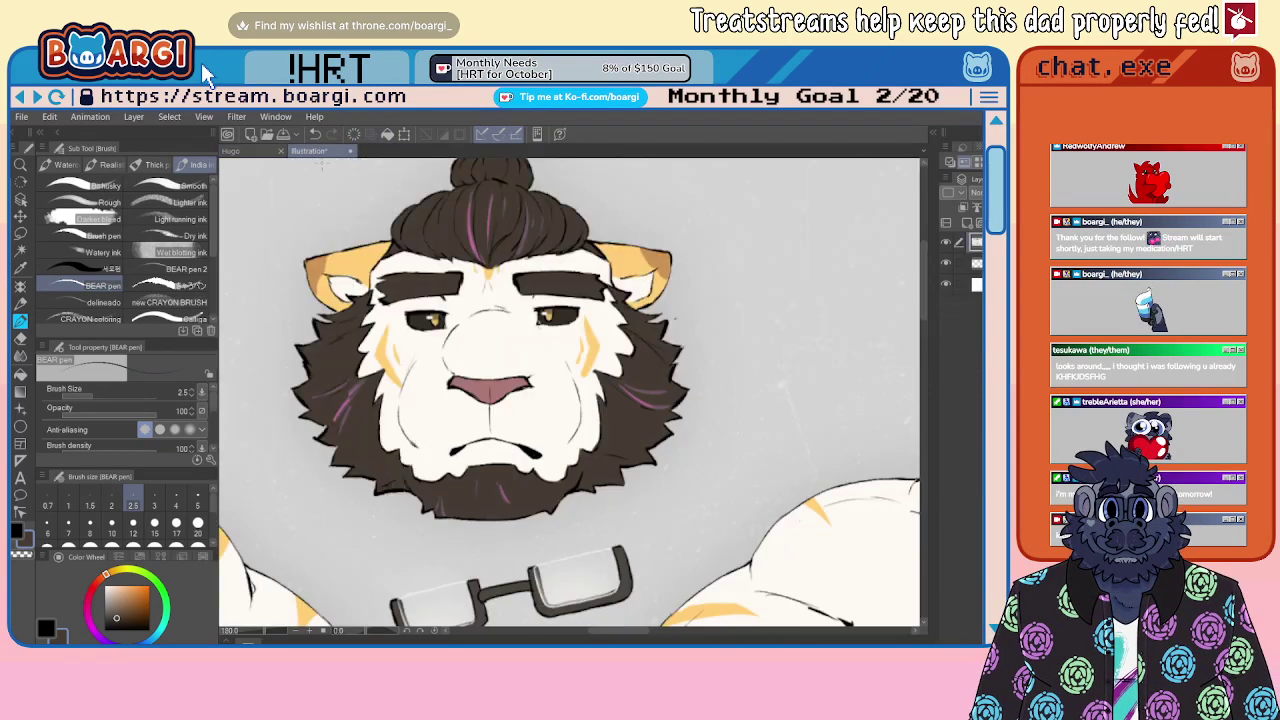
pyautogui.hotkey('ctrl', '-')
pyautogui.scroll(2, 514, 362)
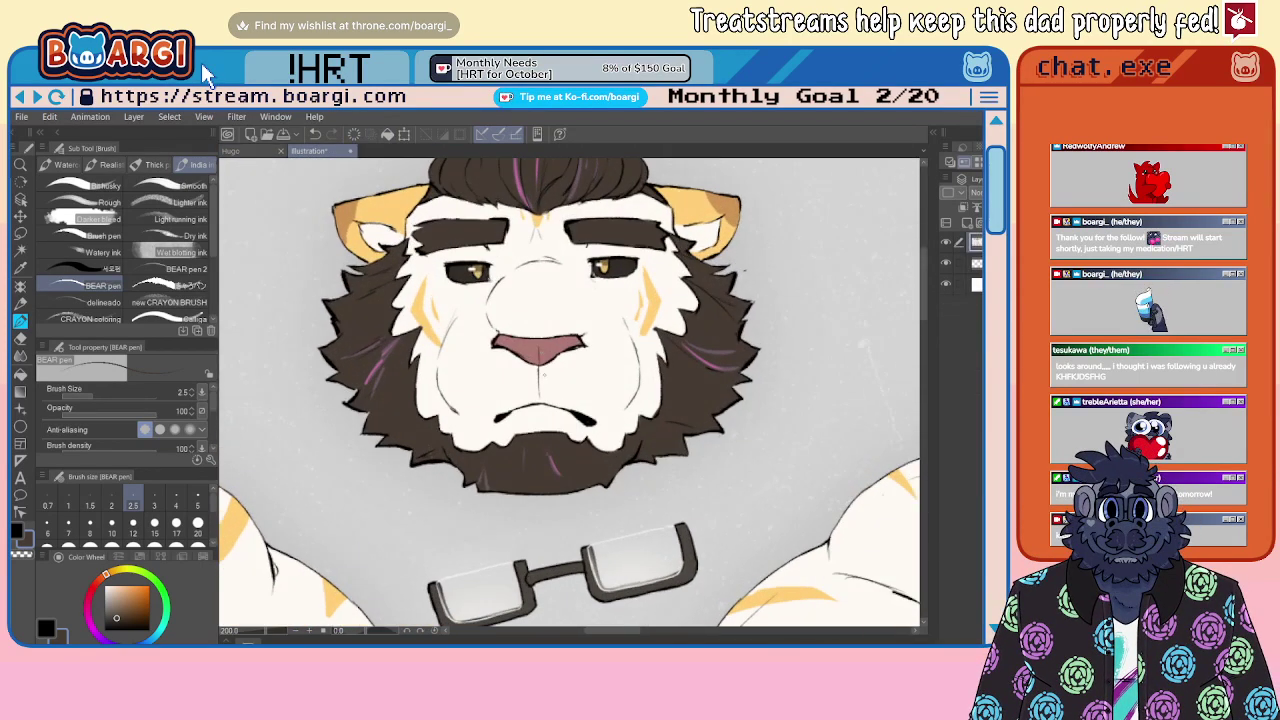
pyautogui.keyDown('alt'); pyautogui.click(554, 347); pyautogui.keyUp('alt')
pyautogui.click(249, 149)
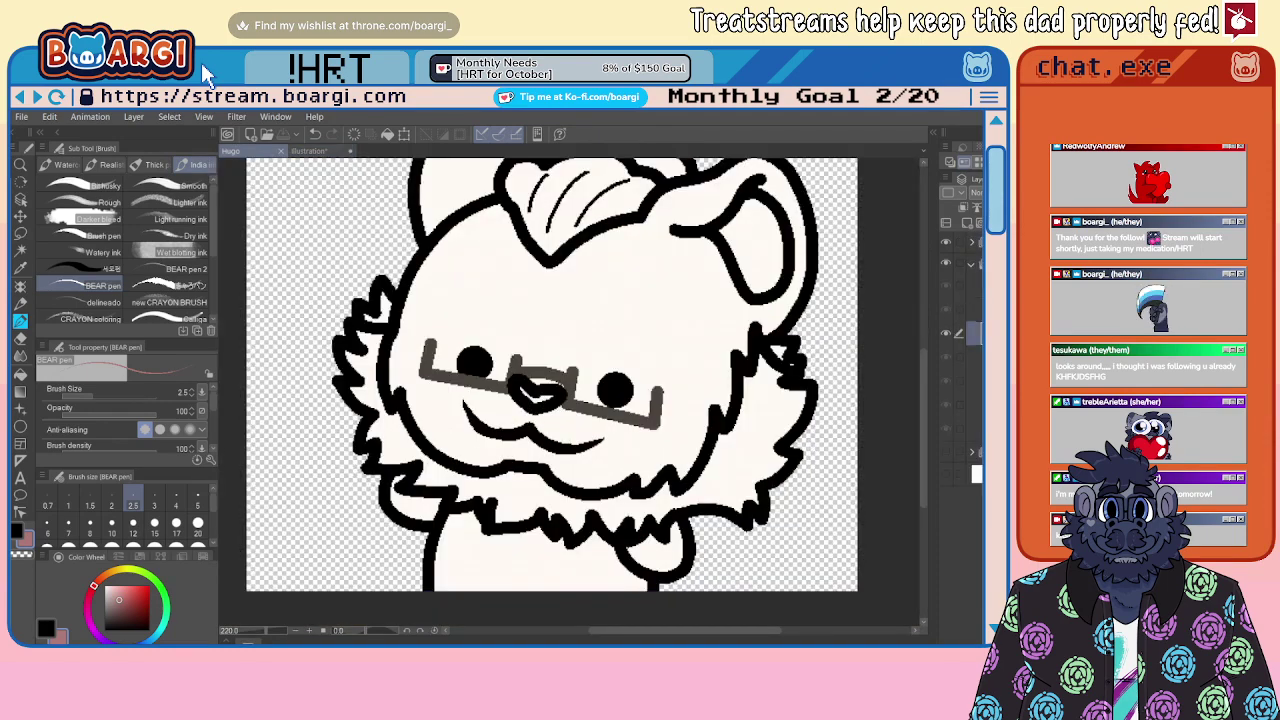
# Step: Paint the nose interior pink with a size 5 BEAR pen on the straight-on frame and the following uncoloured tilted frames
pyautogui.click(977, 429)
pyautogui.scroll(4, 556, 388)
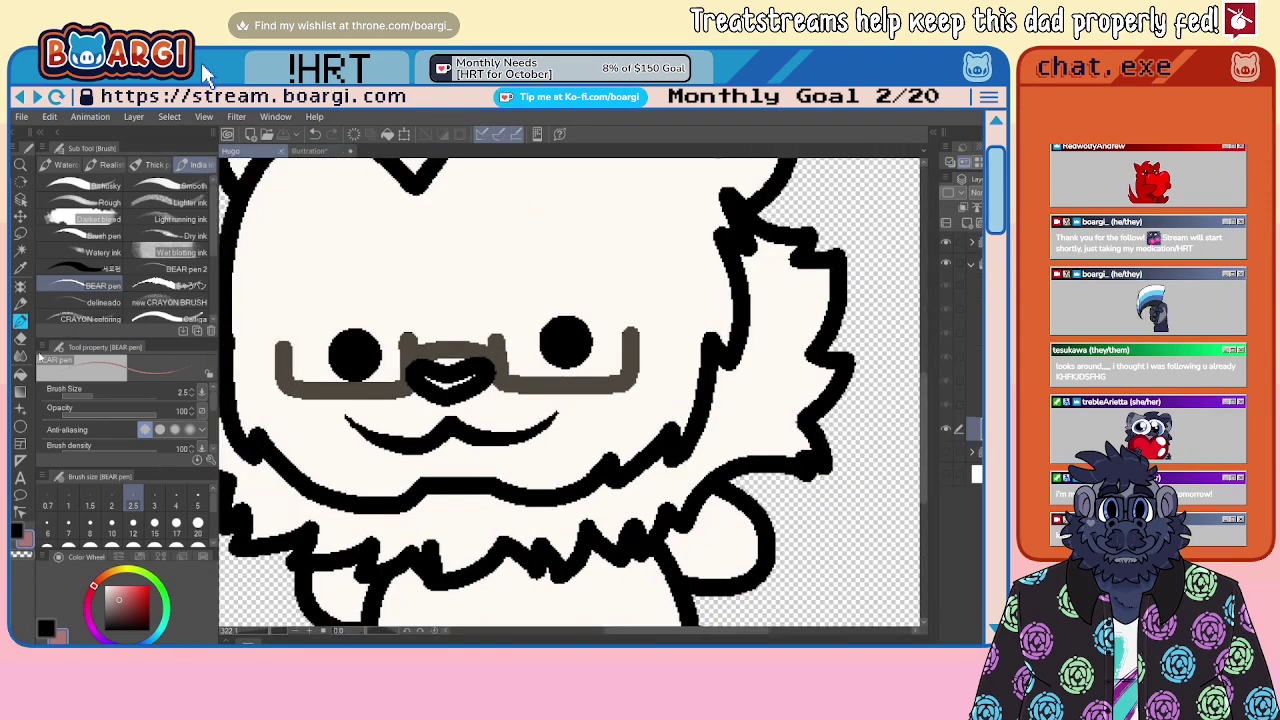
pyautogui.click(198, 499)
pyautogui.scroll(2, 442, 396)
pyautogui.moveTo(423, 374)
pyautogui.mouseDown()
pyautogui.moveTo(447, 385)
pyautogui.moveTo(490, 371)
pyautogui.mouseUp()
pyautogui.click(977, 411)
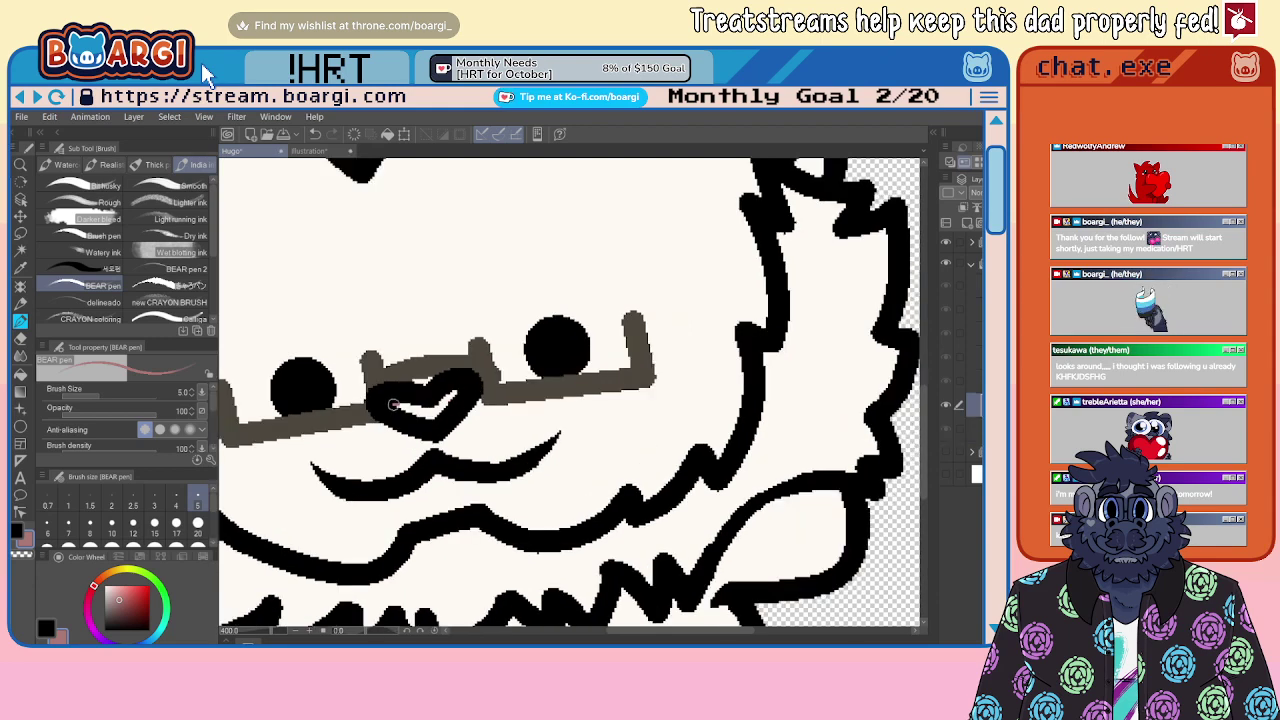
pyautogui.moveTo(394, 405)
pyautogui.mouseDown()
pyautogui.moveTo(456, 393)
pyautogui.moveTo(428, 381)
pyautogui.moveTo(460, 387)
pyautogui.moveTo(490, 371)
pyautogui.moveTo(454, 385)
pyautogui.moveTo(508, 376)
pyautogui.moveTo(541, 393)
pyautogui.mouseUp()
pyautogui.click(976, 382)
pyautogui.click(976, 333)
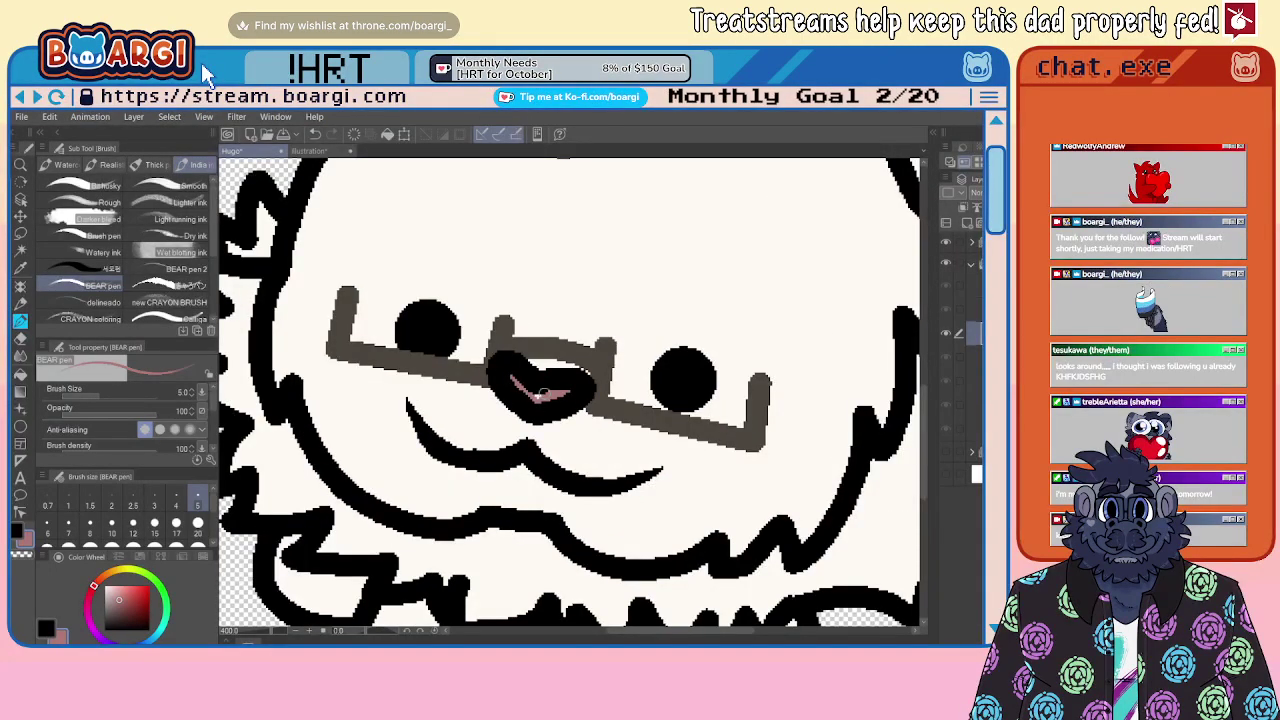
# Step: Paint the nose interior pink on the closed-eyes frame and the last uncoloured tilted frame
pyautogui.click(976, 309)
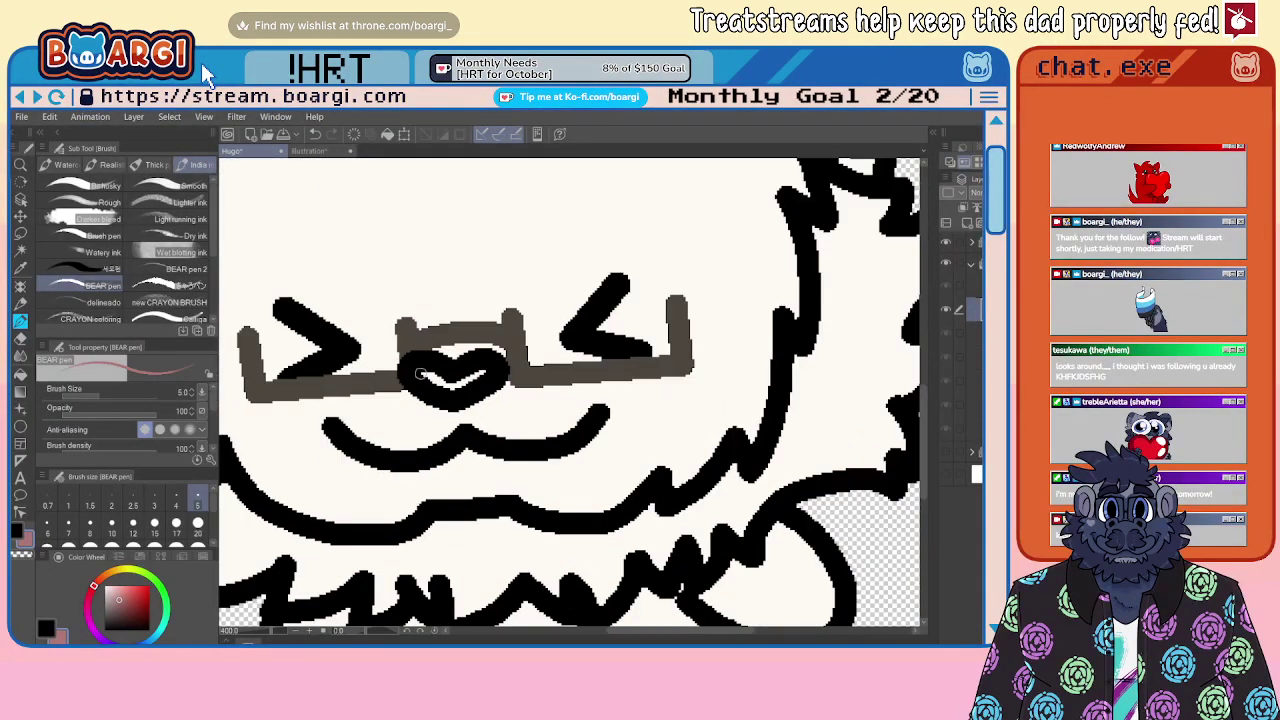
pyautogui.moveTo(420, 373)
pyautogui.mouseDown()
pyautogui.moveTo(450, 388)
pyautogui.moveTo(482, 374)
pyautogui.mouseUp()
pyautogui.press('^')
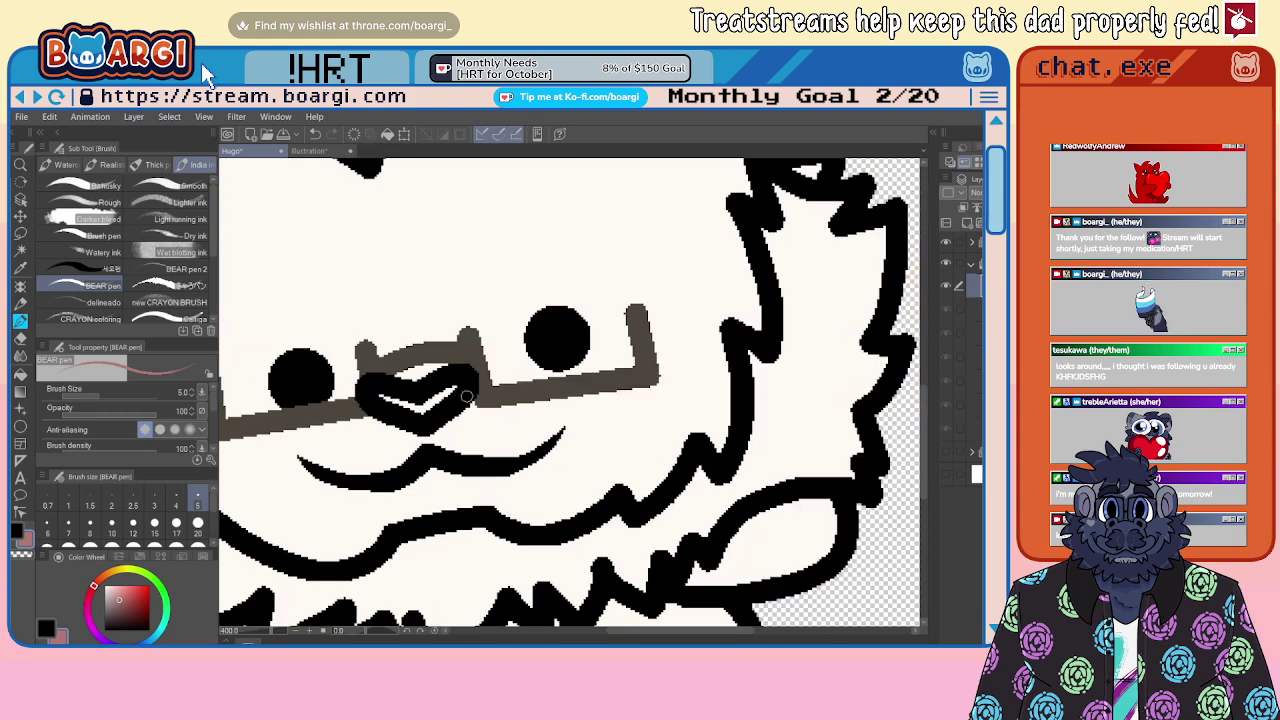
pyautogui.moveTo(382, 397)
pyautogui.mouseDown()
pyautogui.moveTo(425, 406)
pyautogui.moveTo(459, 384)
pyautogui.moveTo(423, 407)
pyautogui.mouseUp()
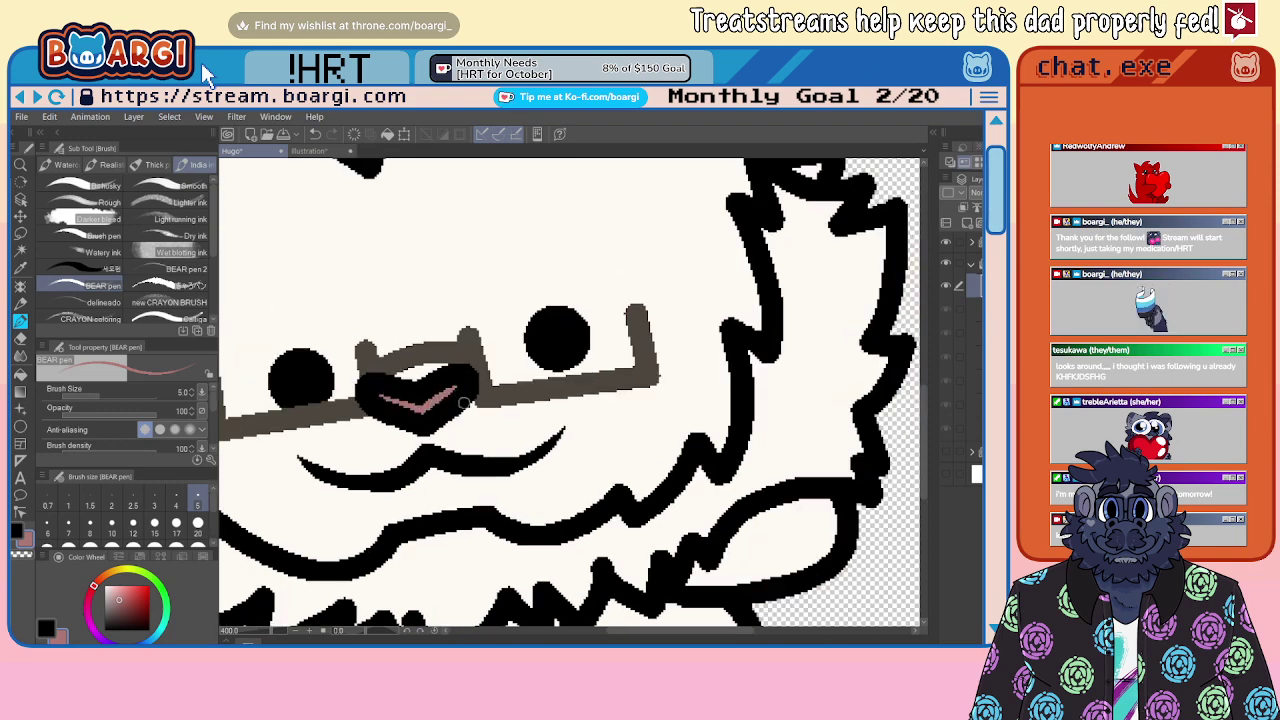
pyautogui.scroll(-4, 465, 403)
pyautogui.scroll(2, 465, 372)
pyautogui.scroll(-2, 511, 419)
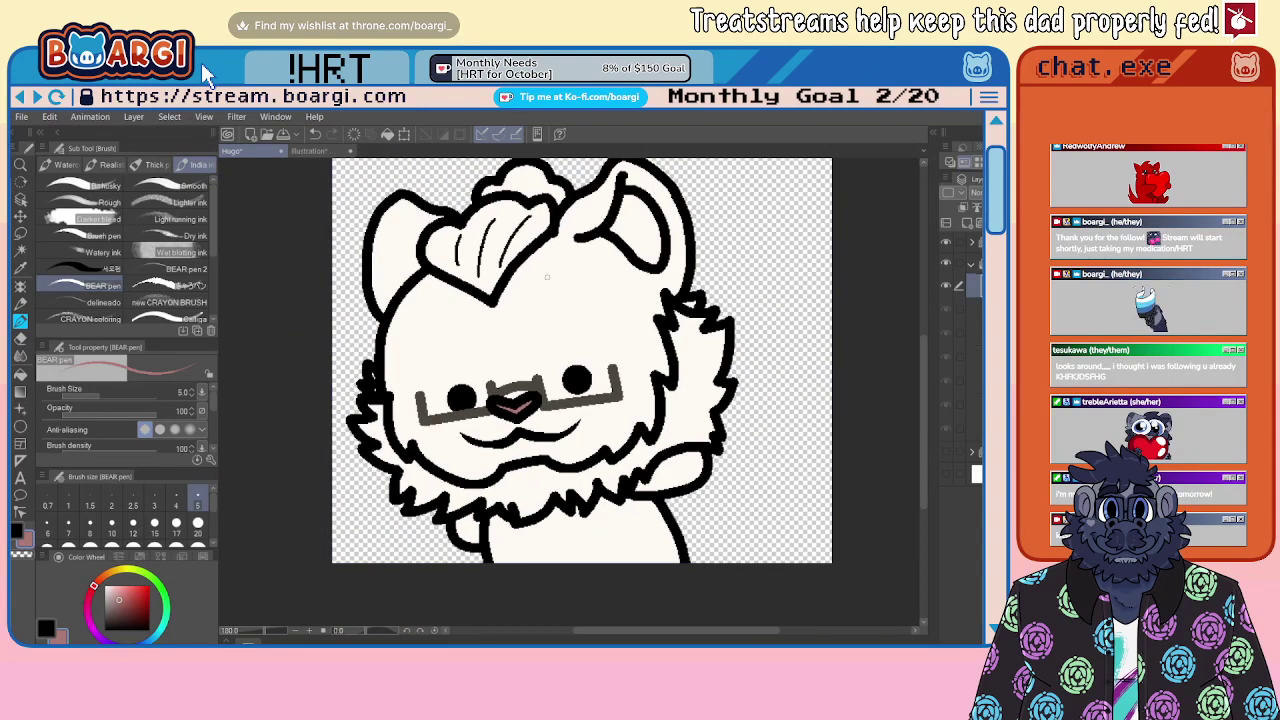
# Step: Sample the mane's dark brown from the coloured frame and return to the straight-on uncoloured frame
pyautogui.click(979, 357)
pyautogui.keyDown('alt'); pyautogui.click(707, 392); pyautogui.keyUp('alt')
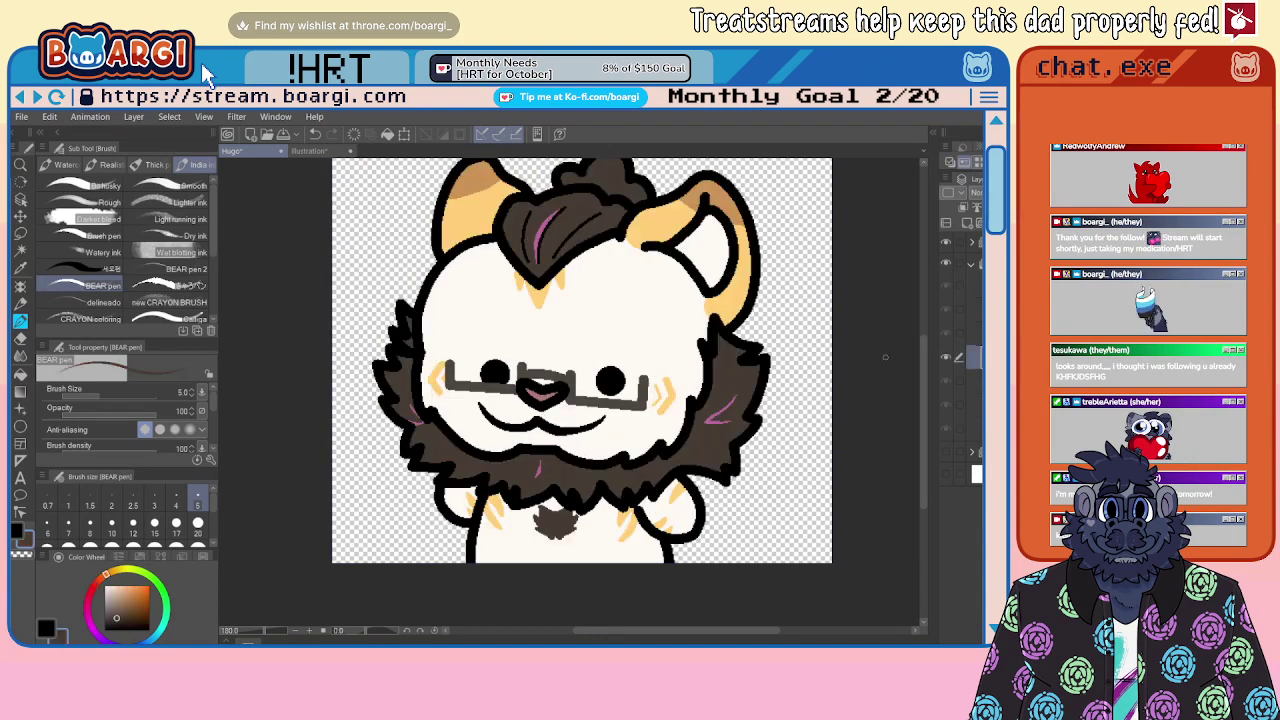
pyautogui.click(976, 428)
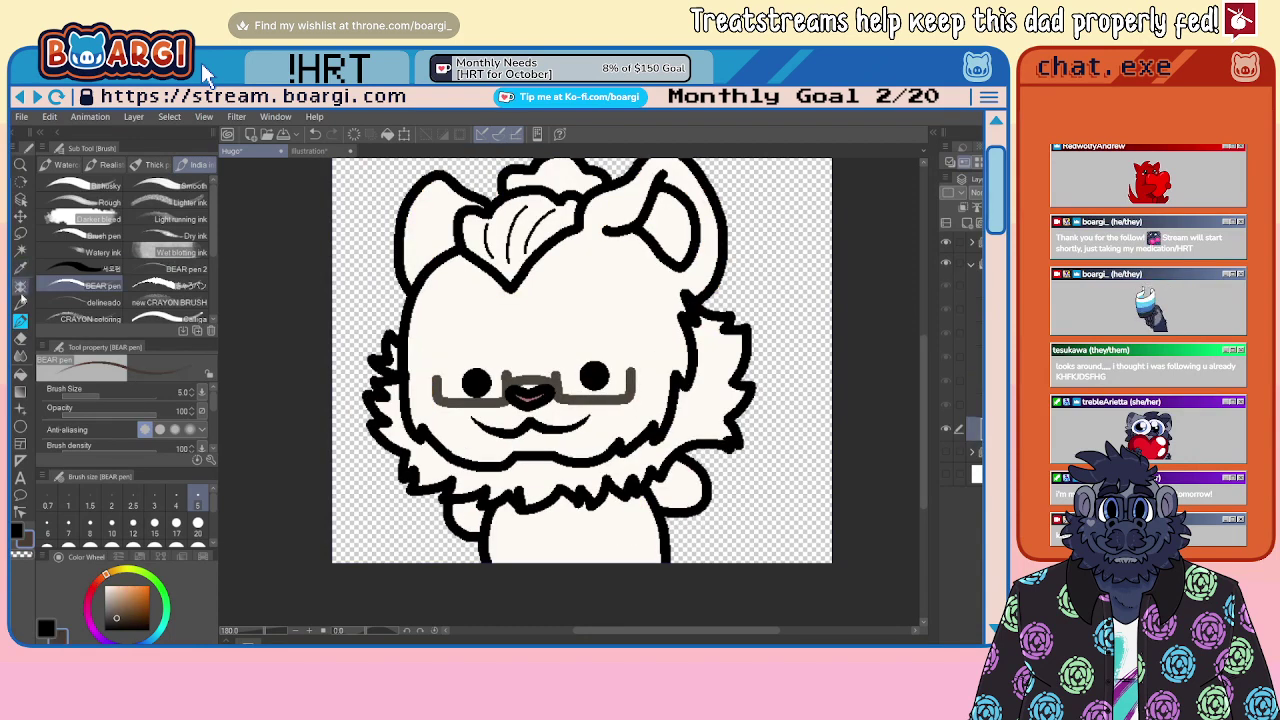
# Step: Auto-select the straight-on frame's bun, hair tuft and mane regions, fill them with dark brown using a size 2000 pen, and deselect
pyautogui.press('w')
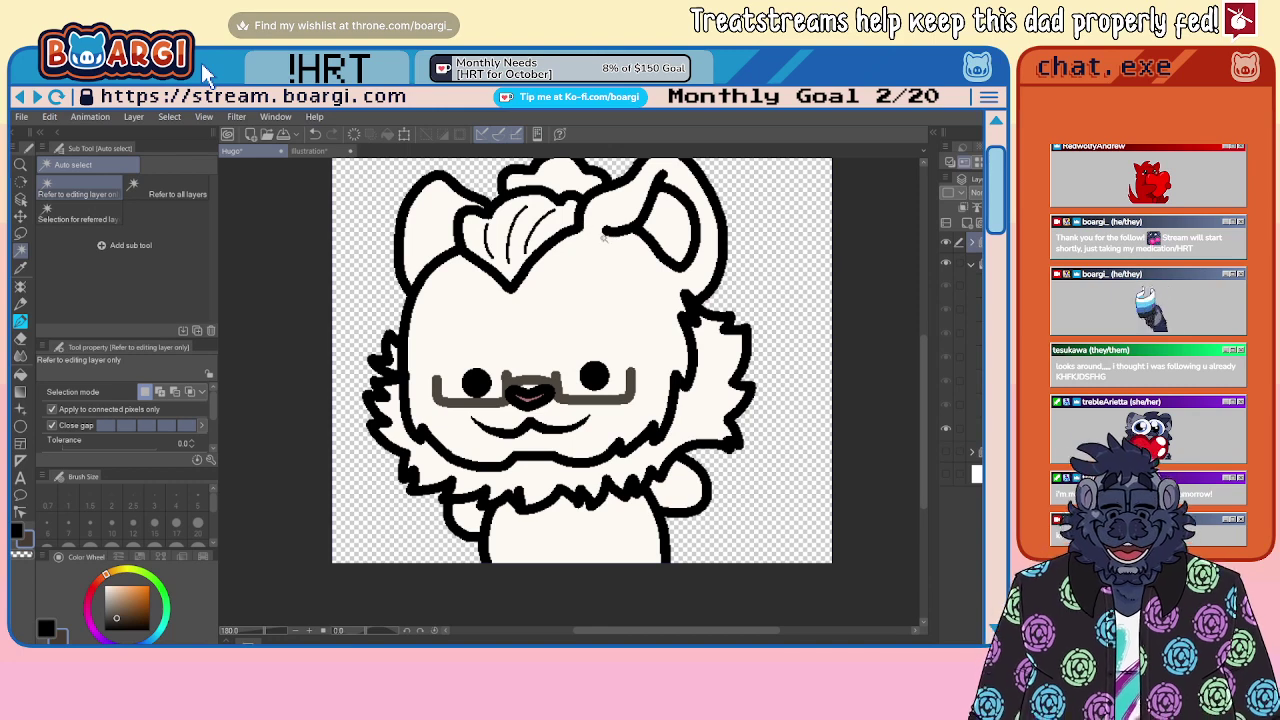
pyautogui.click(550, 181)
pyautogui.keyDown('shift'); pyautogui.click(519, 247); pyautogui.keyUp('shift')
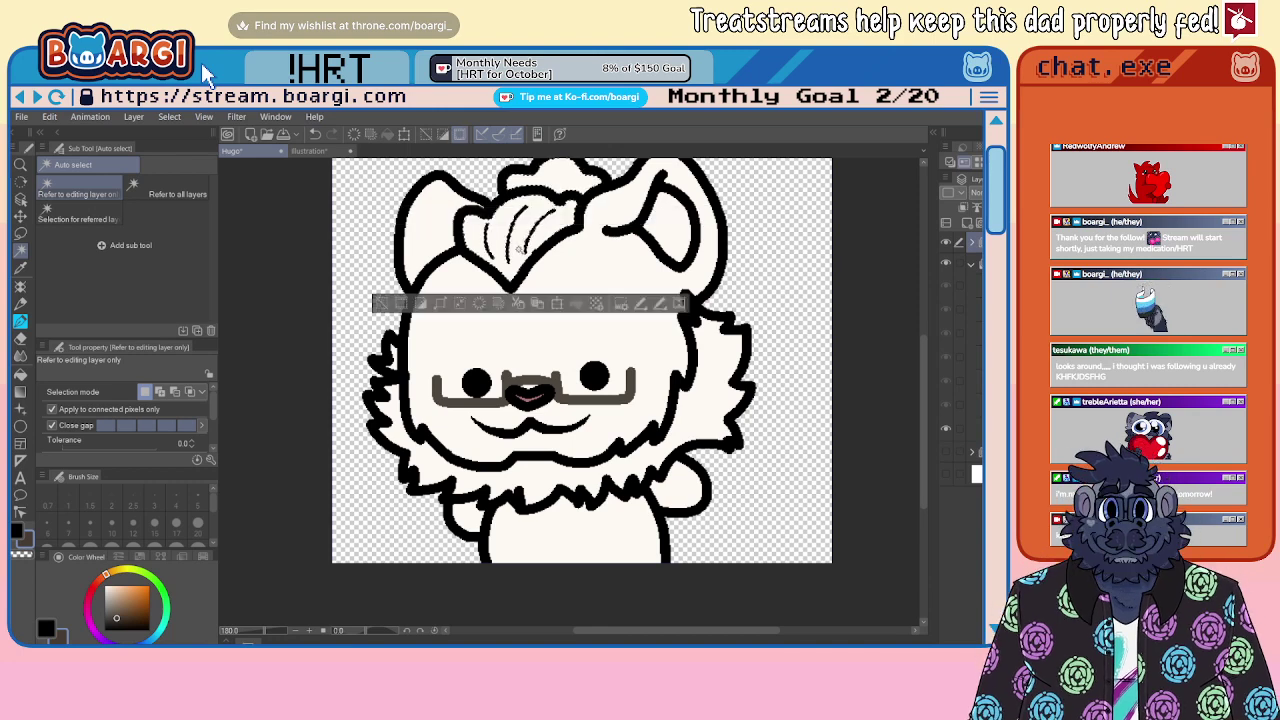
pyautogui.keyDown('shift'); pyautogui.click(396, 397); pyautogui.keyUp('shift')
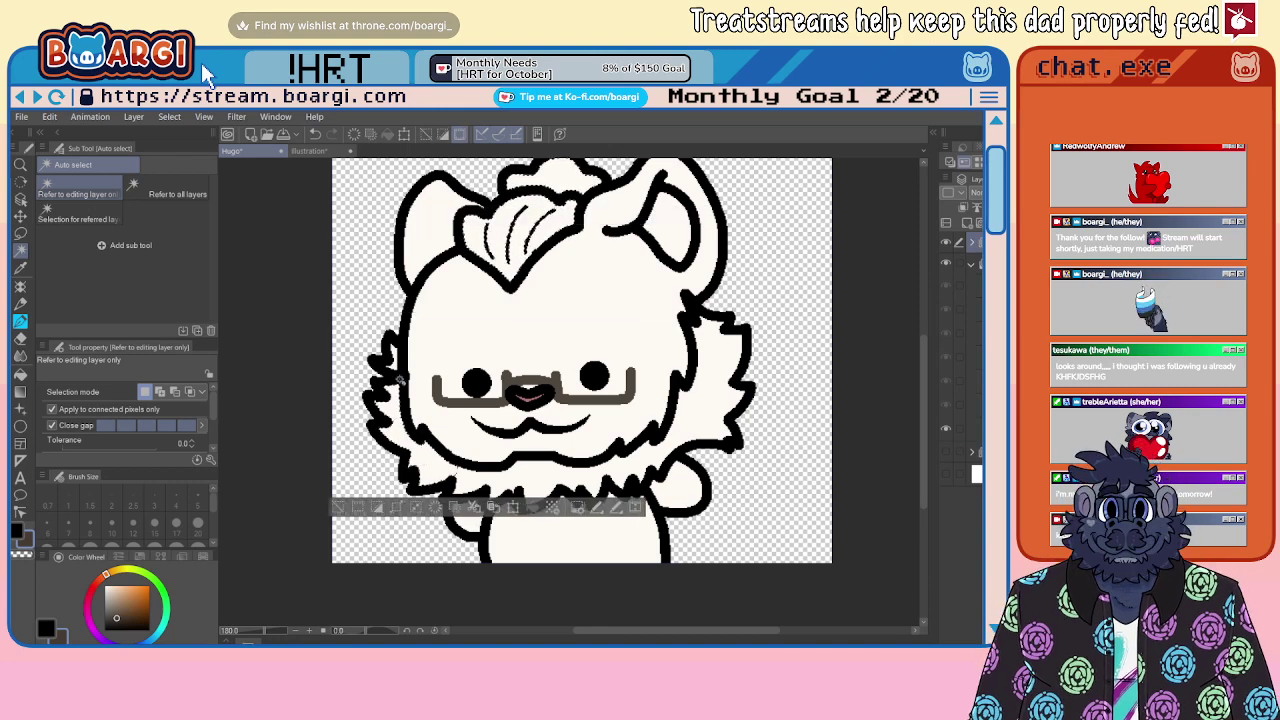
pyautogui.keyDown('shift'); pyautogui.click(393, 358); pyautogui.keyUp('shift')
pyautogui.keyDown('shift'); pyautogui.click(710, 378); pyautogui.keyUp('shift')
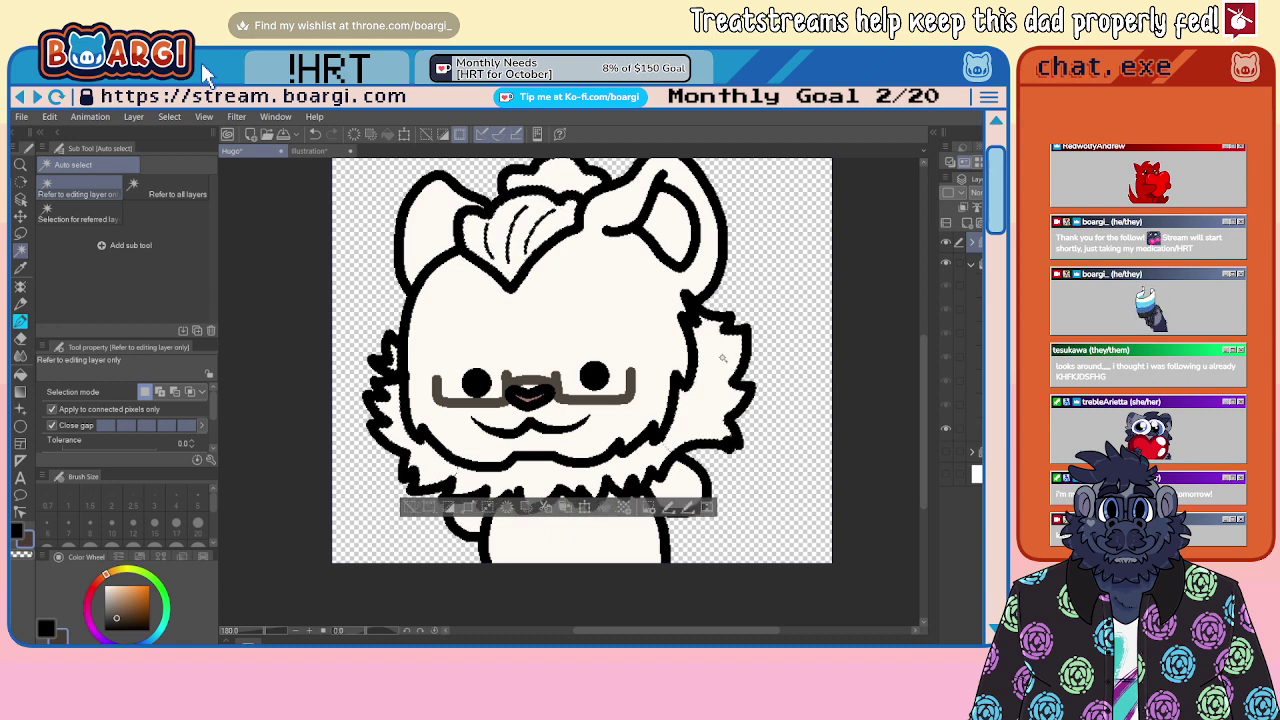
pyautogui.keyDown('shift'); pyautogui.click(583, 472); pyautogui.keyUp('shift')
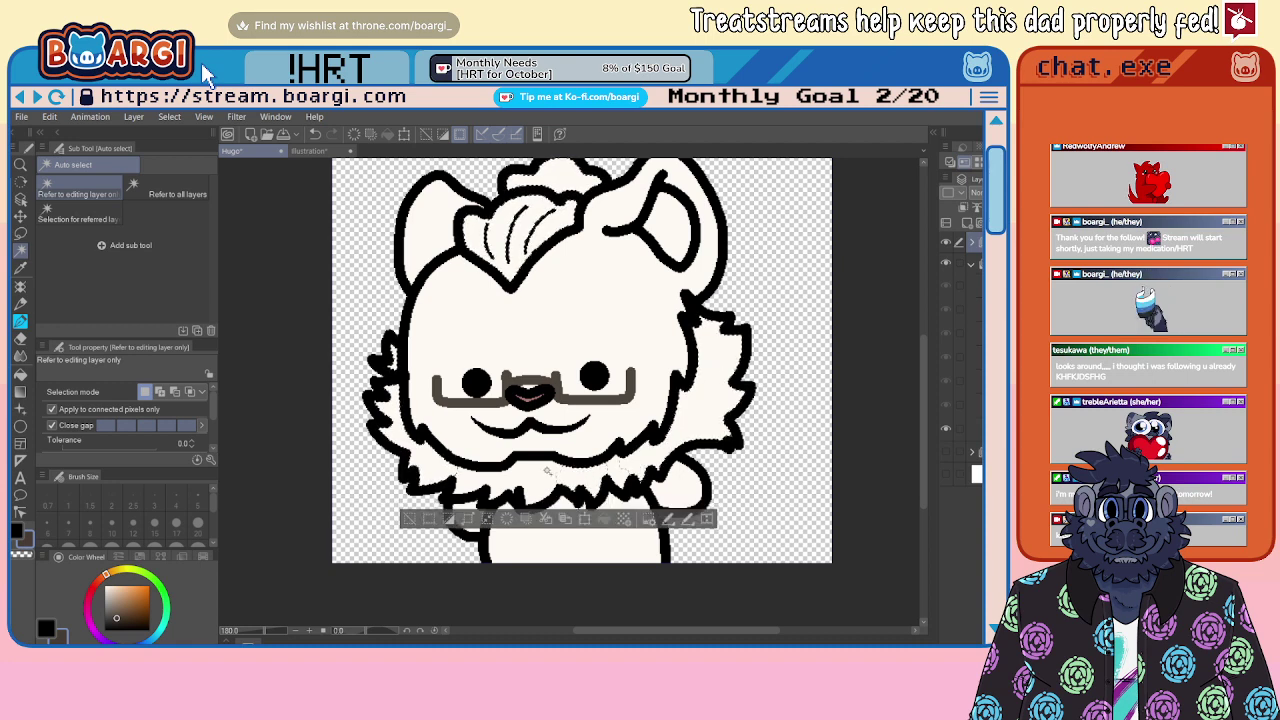
pyautogui.keyDown('shift'); pyautogui.click(549, 475); pyautogui.keyUp('shift')
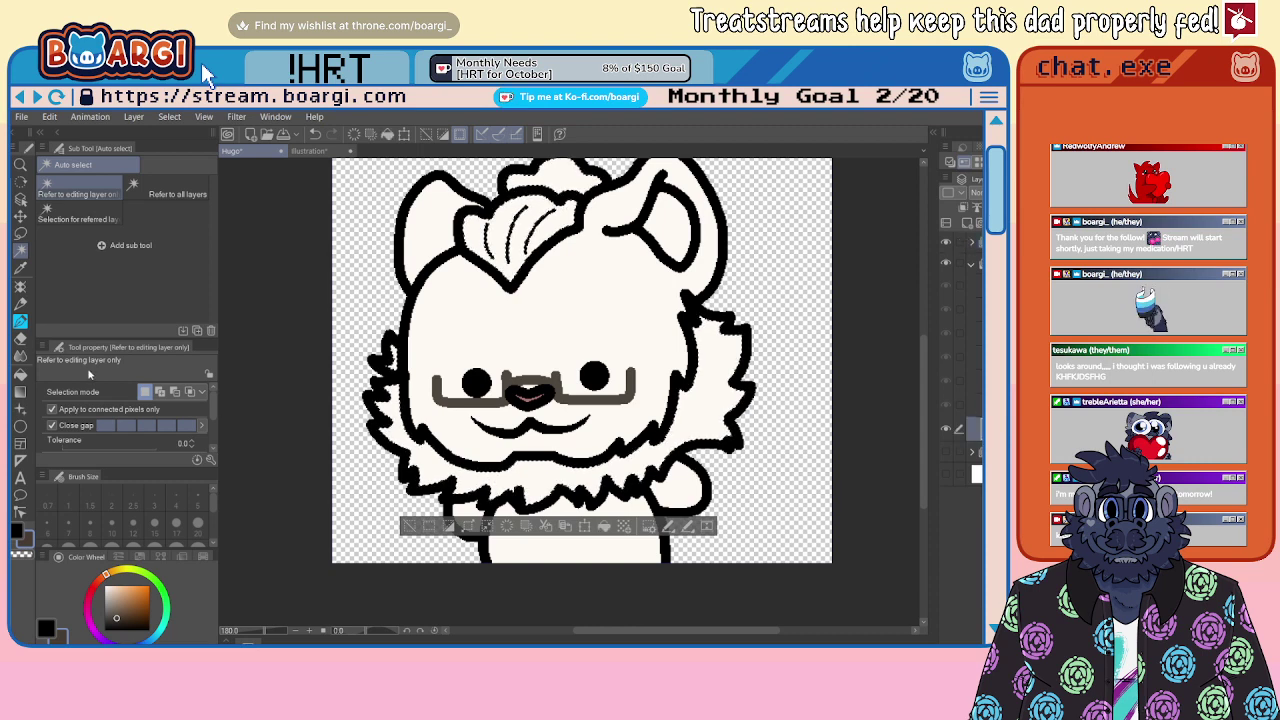
pyautogui.press('b')
pyautogui.click(549, 475)
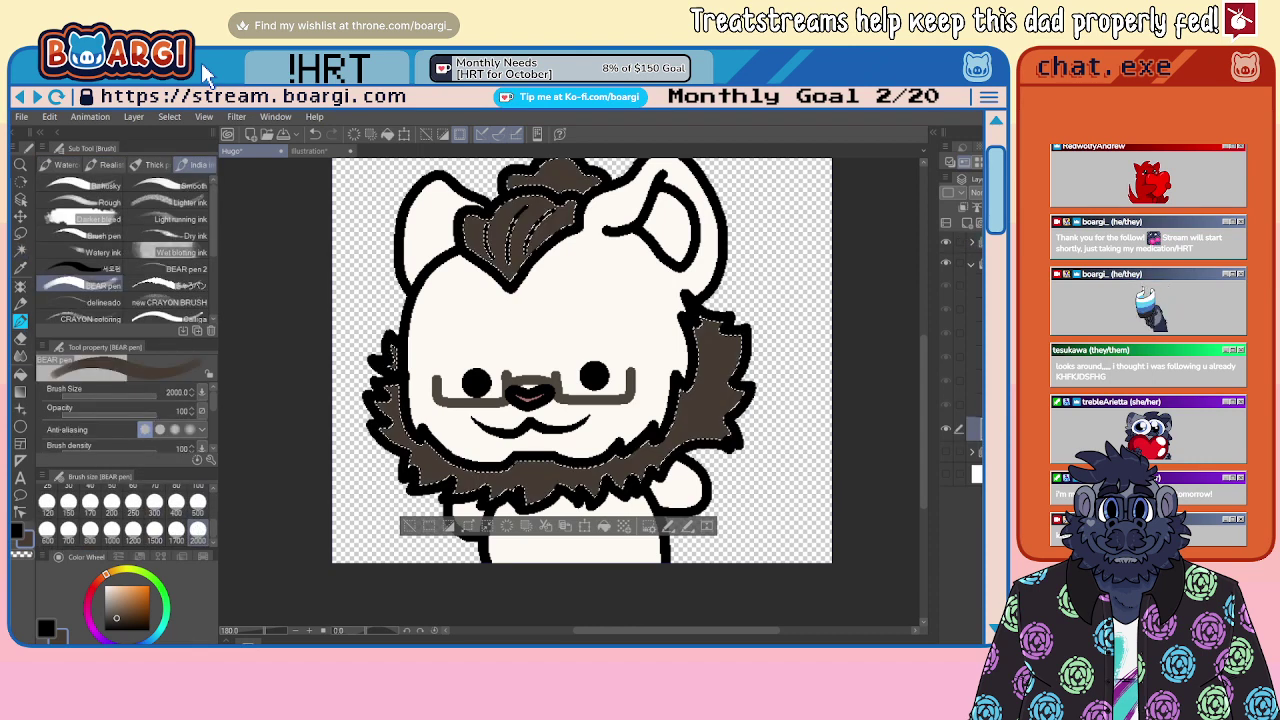
pyautogui.click(20, 233)
pyautogui.hotkey('ctrl', 'd')
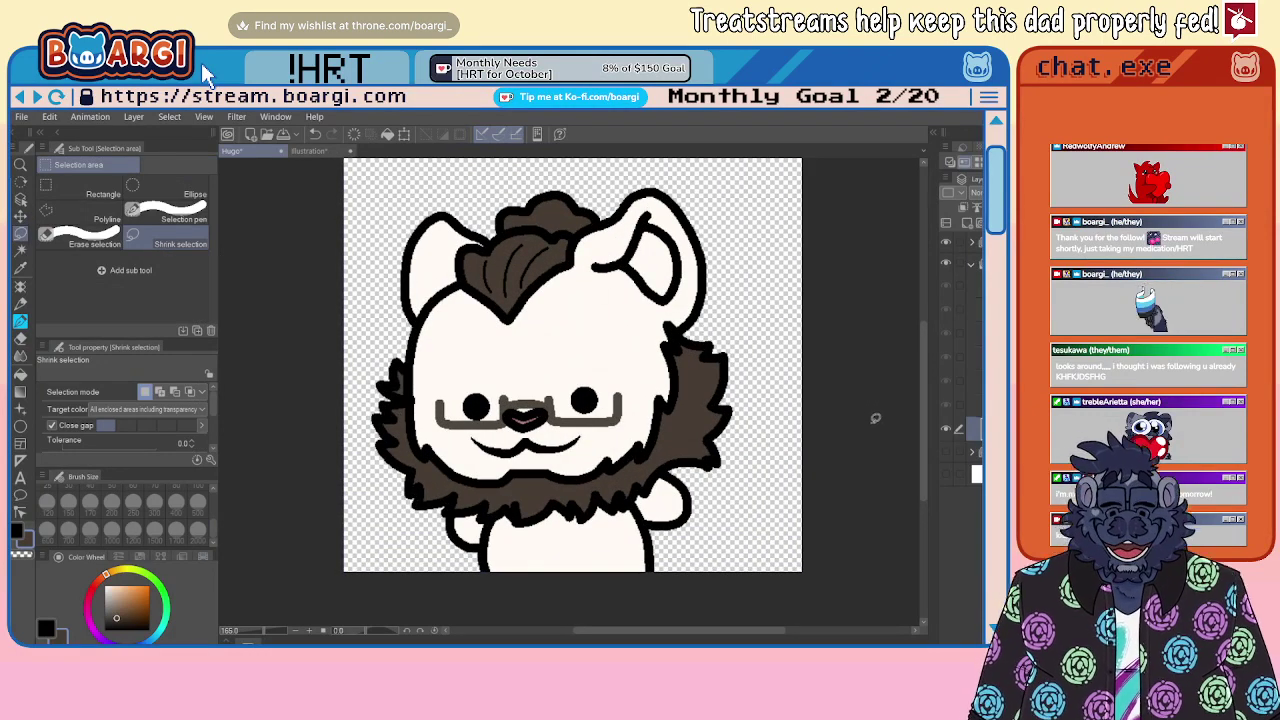
# Step: Paint the tilted raised-arm frame's hair tuft and bun dark brown with a size 20 BEAR pen
pyautogui.click(974, 405)
pyautogui.press('p')
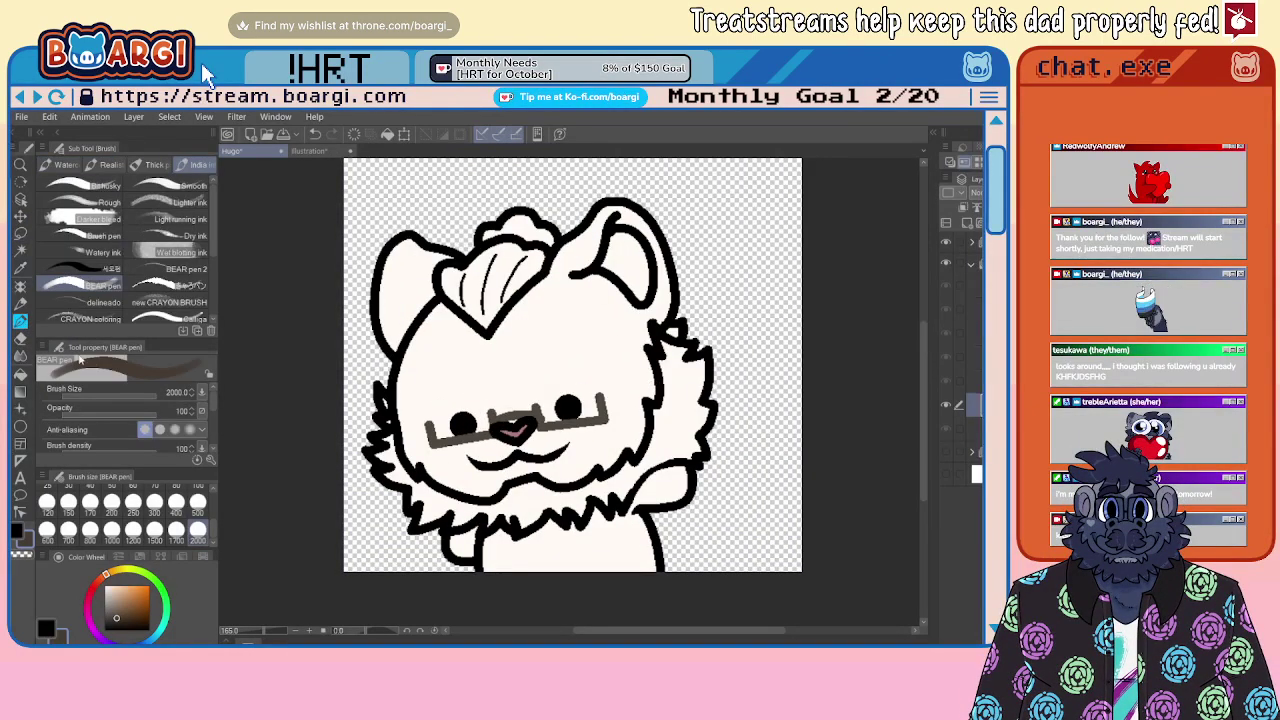
pyautogui.click(201, 516)
pyautogui.scroll(4, 487, 256)
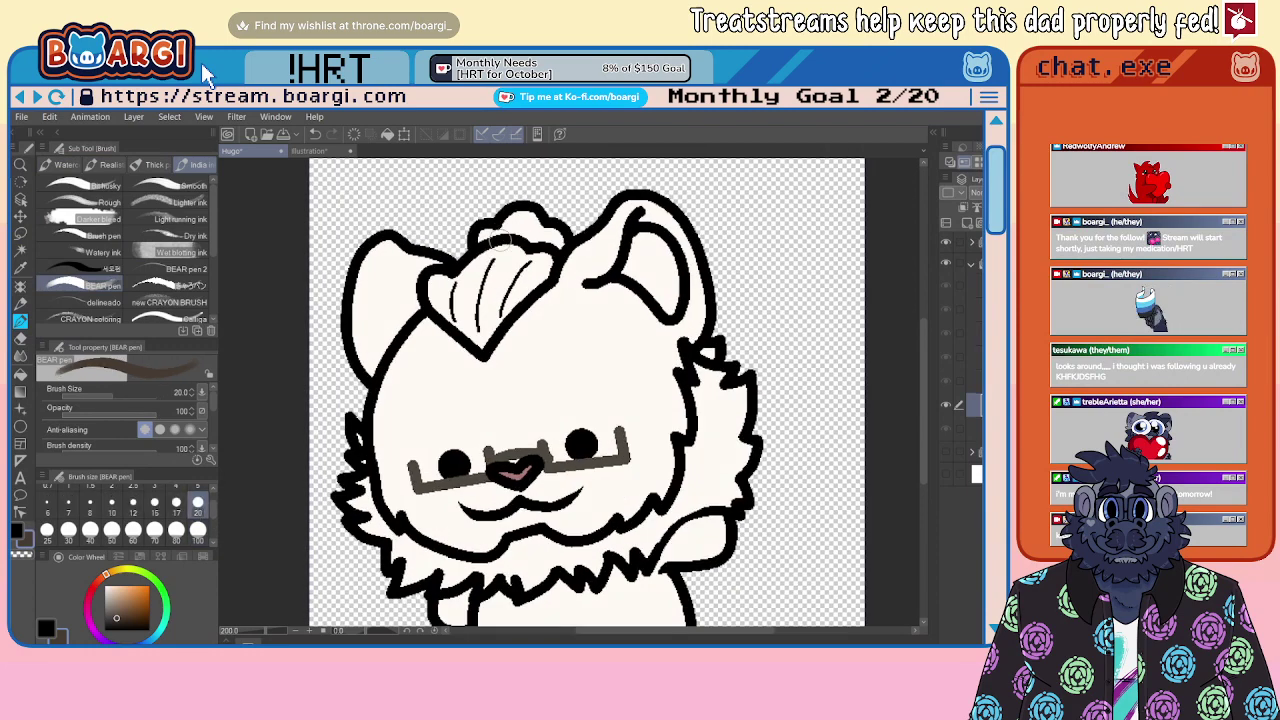
pyautogui.moveTo(436, 286); pyautogui.dragTo(453, 322)
pyautogui.moveTo(484, 348)
pyautogui.mouseDown()
pyautogui.moveTo(563, 261)
pyautogui.moveTo(577, 218)
pyautogui.moveTo(547, 261)
pyautogui.moveTo(565, 186)
pyautogui.moveTo(519, 189)
pyautogui.moveTo(473, 284)
pyautogui.moveTo(459, 284)
pyautogui.moveTo(483, 269)
pyautogui.moveTo(509, 289)
pyautogui.mouseUp()
pyautogui.scroll(-2, 528, 210)
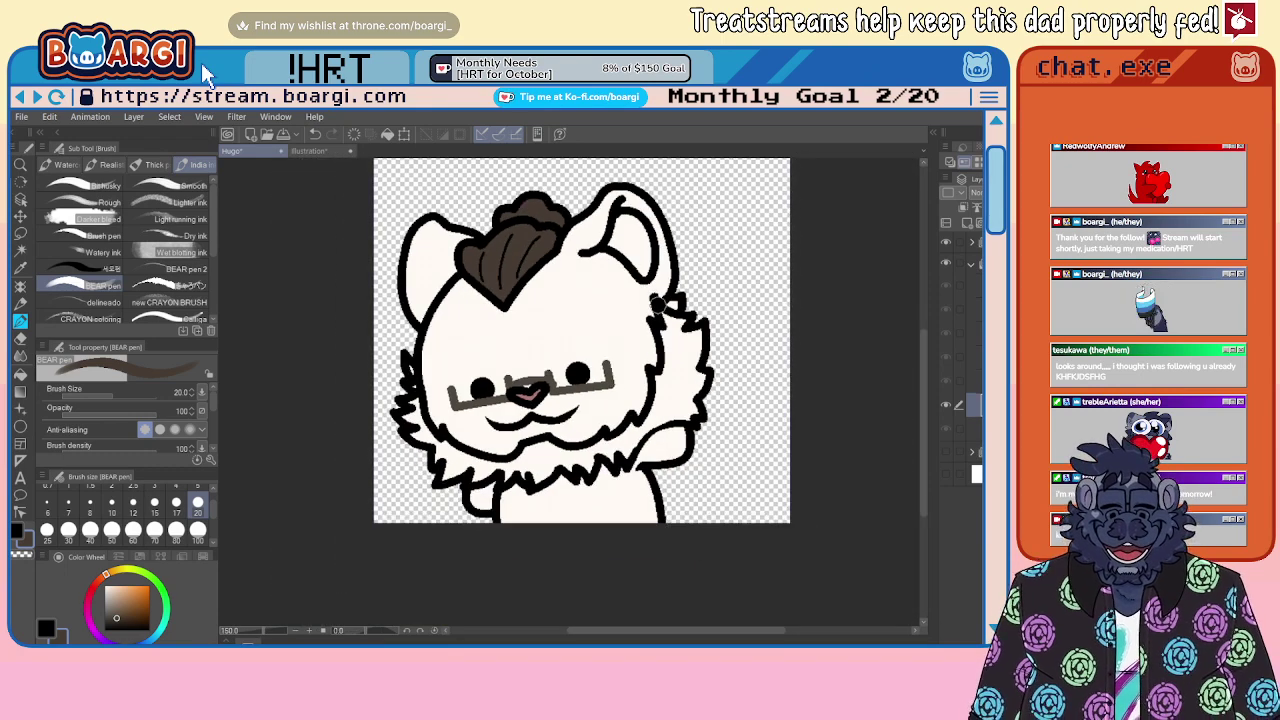
# Step: Paint the mane fur above the raised arm dark brown
pyautogui.scroll(1, 684, 330)
pyautogui.moveTo(669, 300)
pyautogui.mouseDown()
pyautogui.moveTo(662, 386)
pyautogui.moveTo(675, 396)
pyautogui.moveTo(698, 322)
pyautogui.moveTo(710, 332)
pyautogui.moveTo(691, 440)
pyautogui.moveTo(706, 395)
pyautogui.mouseUp()
pyautogui.scroll(-3, 610, 290)
pyautogui.scroll(3, 394, 405)
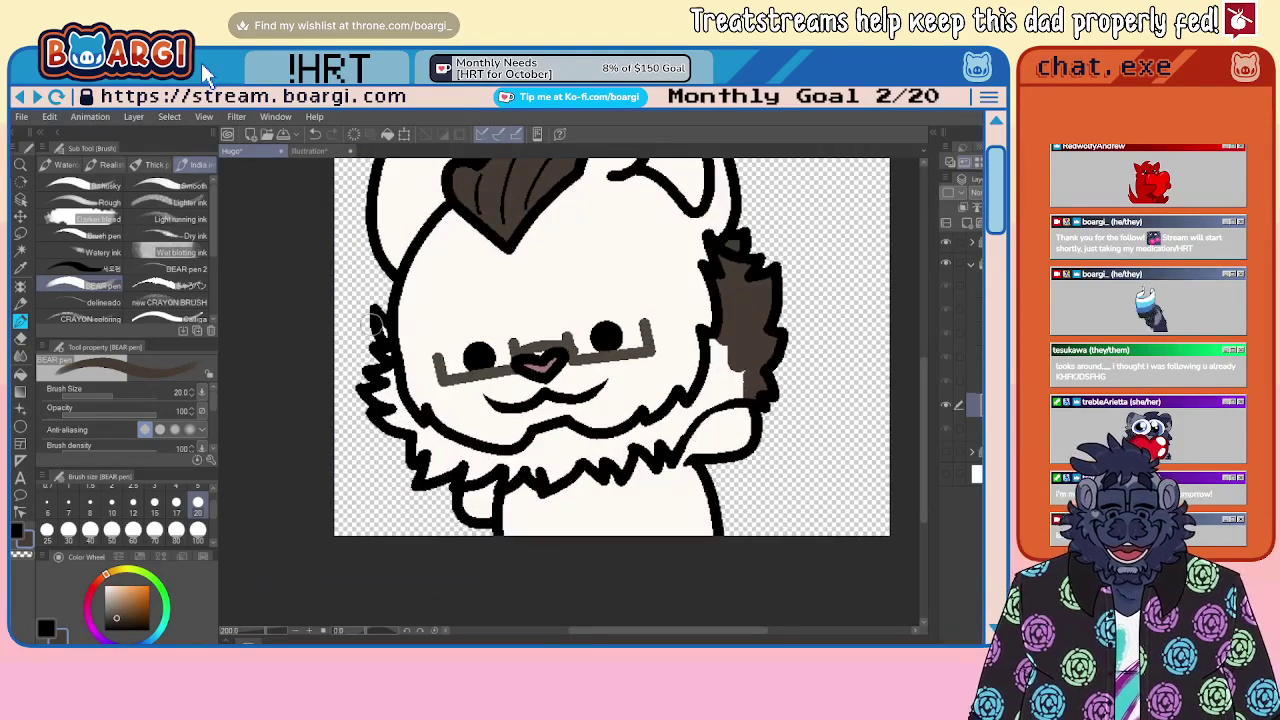
# Step: Paint the mane's opposite side and the fur under the chin dark brown, filling the remaining gap beside the raised arm
pyautogui.moveTo(370, 330)
pyautogui.mouseDown()
pyautogui.moveTo(405, 432)
pyautogui.moveTo(378, 323)
pyautogui.moveTo(391, 419)
pyautogui.moveTo(440, 445)
pyautogui.mouseUp()
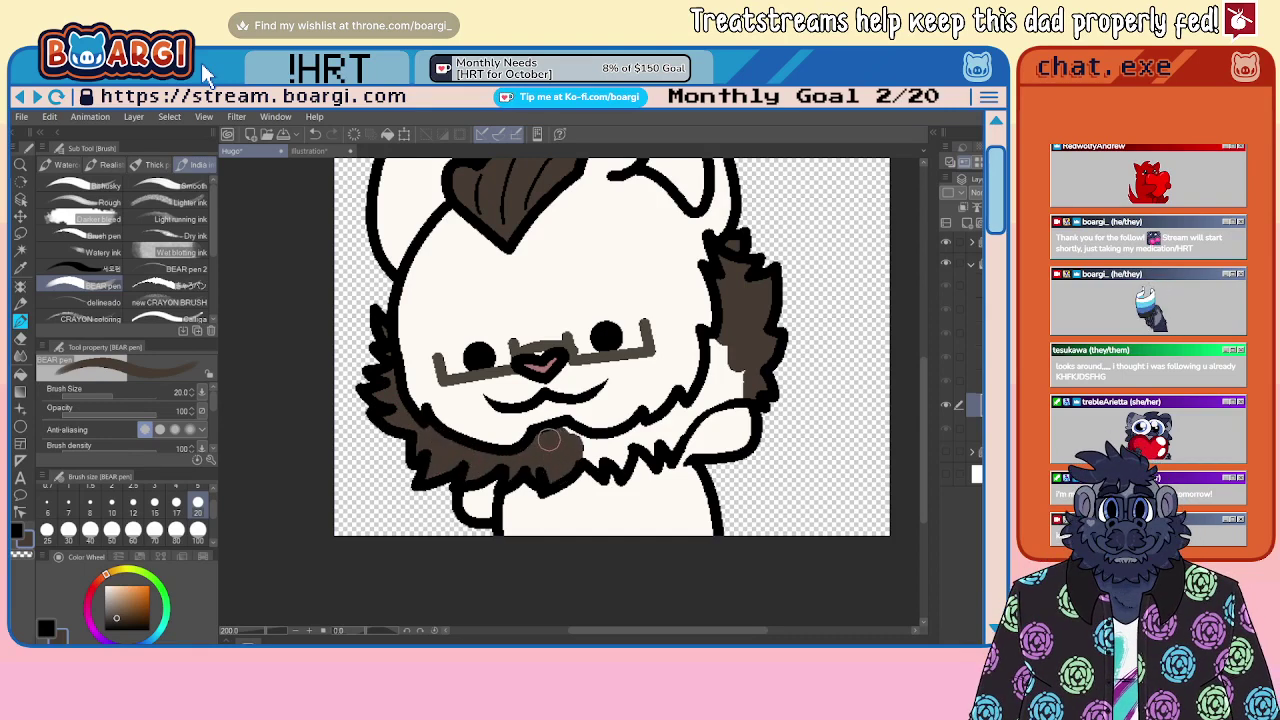
pyautogui.moveTo(549, 440); pyautogui.dragTo(603, 456)
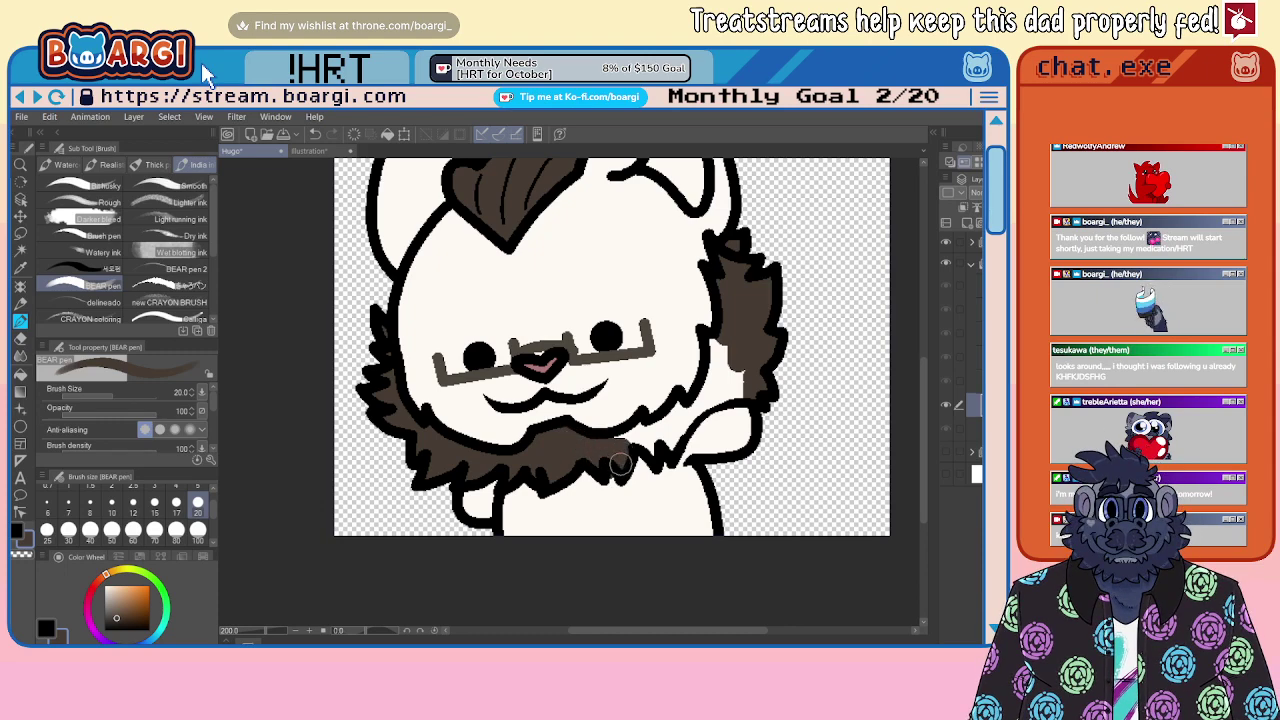
pyautogui.press('x')
pyautogui.scroll(3, 620, 462)
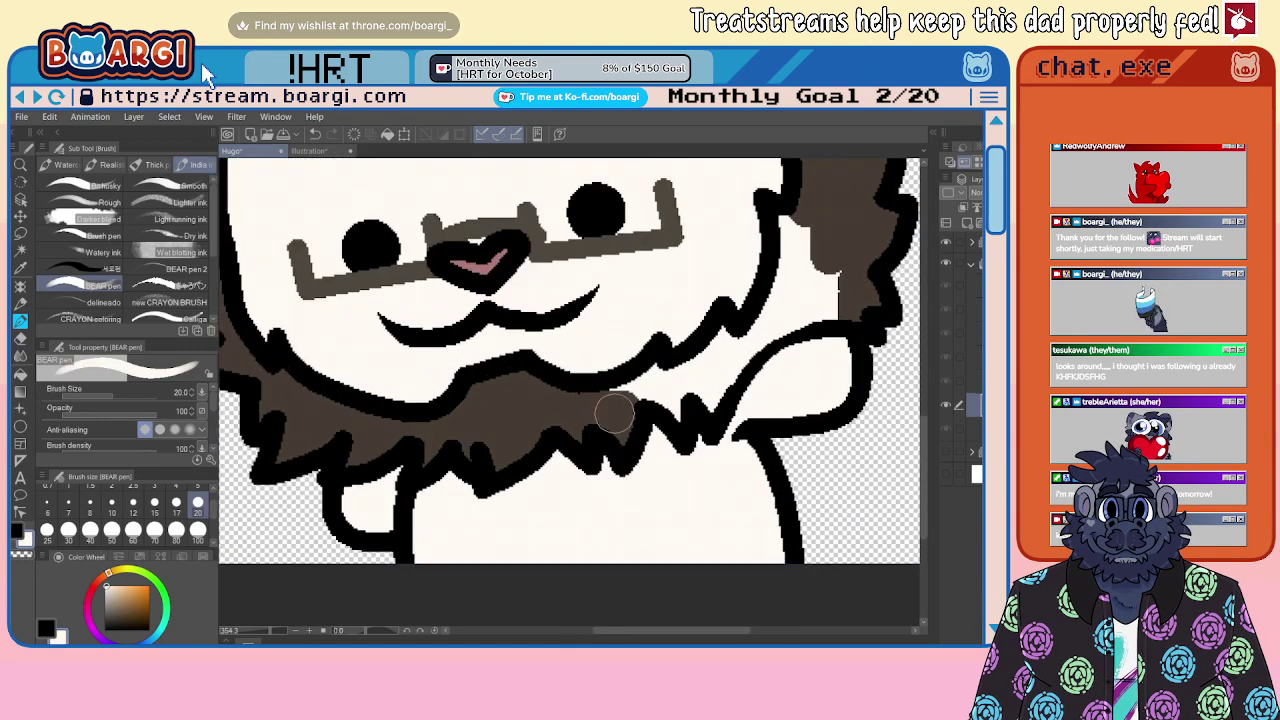
pyautogui.press('x')
pyautogui.moveTo(609, 414)
pyautogui.mouseDown()
pyautogui.moveTo(636, 390)
pyautogui.moveTo(620, 395)
pyautogui.moveTo(671, 369)
pyautogui.moveTo(674, 400)
pyautogui.moveTo(702, 407)
pyautogui.moveTo(707, 364)
pyautogui.moveTo(723, 367)
pyautogui.moveTo(736, 328)
pyautogui.moveTo(751, 337)
pyautogui.moveTo(791, 239)
pyautogui.moveTo(785, 320)
pyautogui.mouseUp()
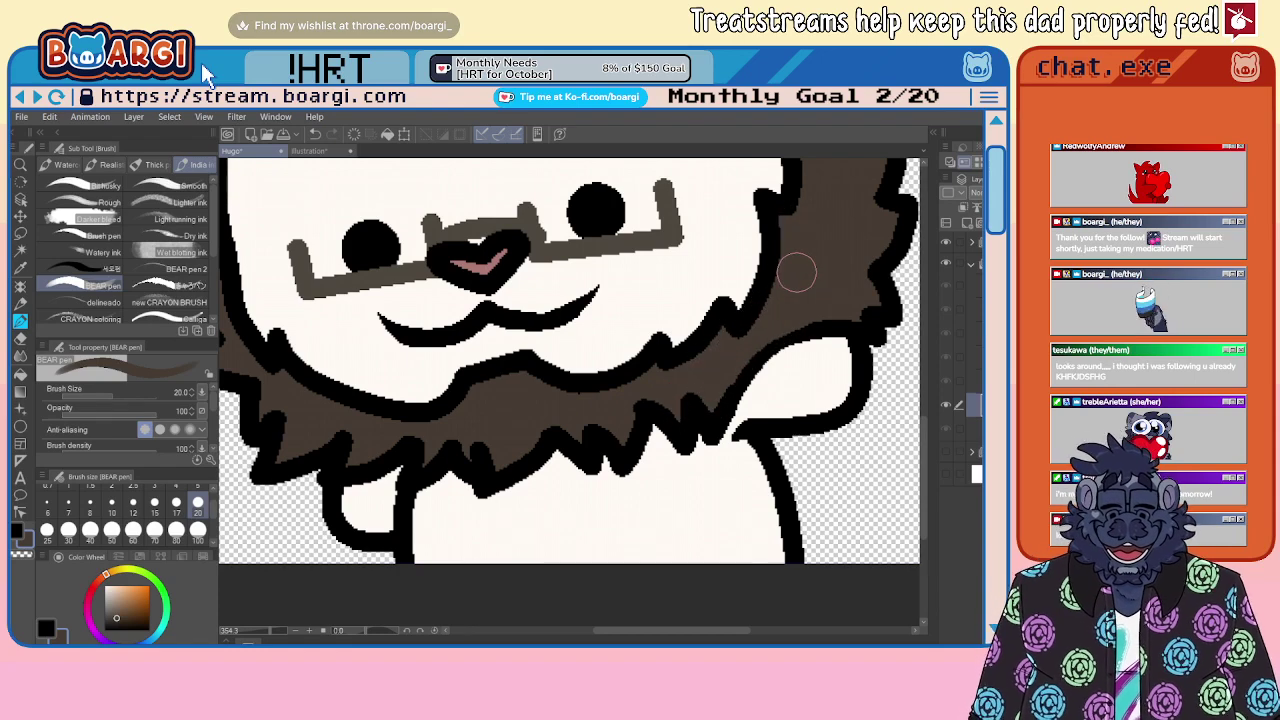
pyautogui.scroll(-7, 690, 322)
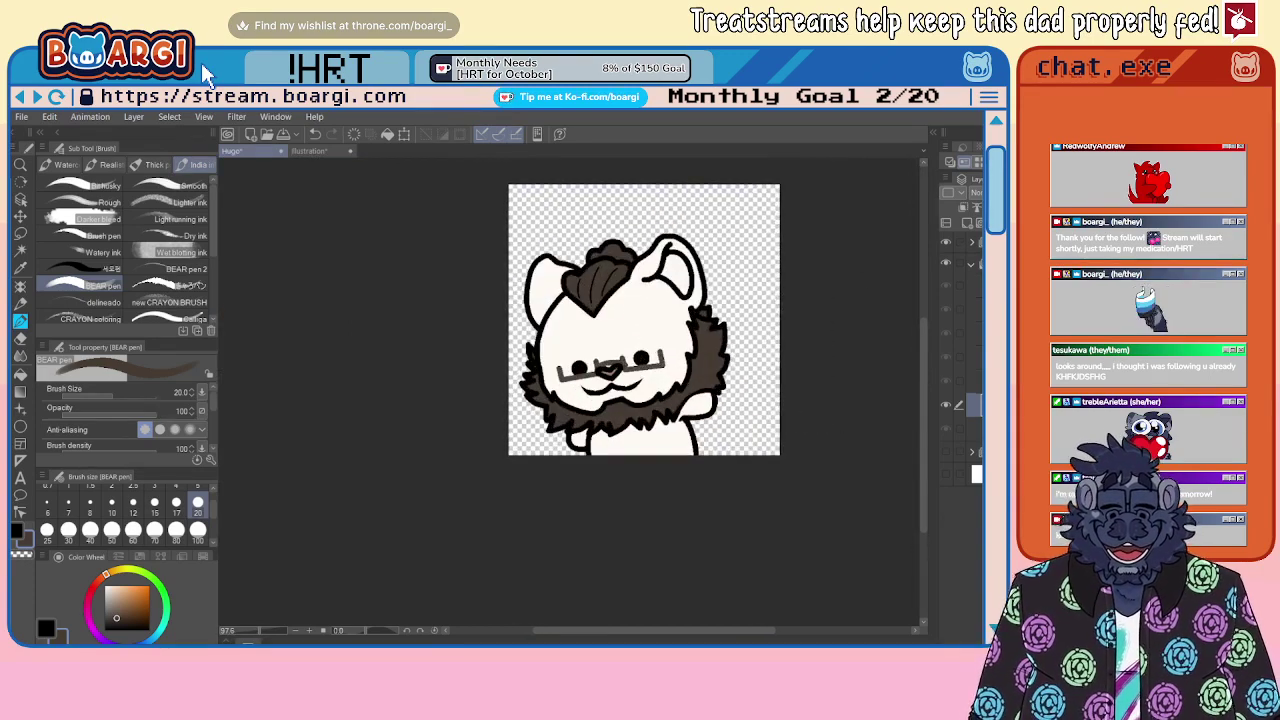
# Step: Paint the edges of the hair tuft and bun dark brown on the next uncoloured round-eyed frame with the size 20 BEAR pen
pyautogui.click(975, 381)
pyautogui.scroll(5, 550, 308)
pyautogui.moveTo(643, 229)
pyautogui.mouseDown()
pyautogui.moveTo(615, 240)
pyautogui.moveTo(619, 263)
pyautogui.moveTo(659, 298)
pyautogui.moveTo(745, 215)
pyautogui.mouseUp()
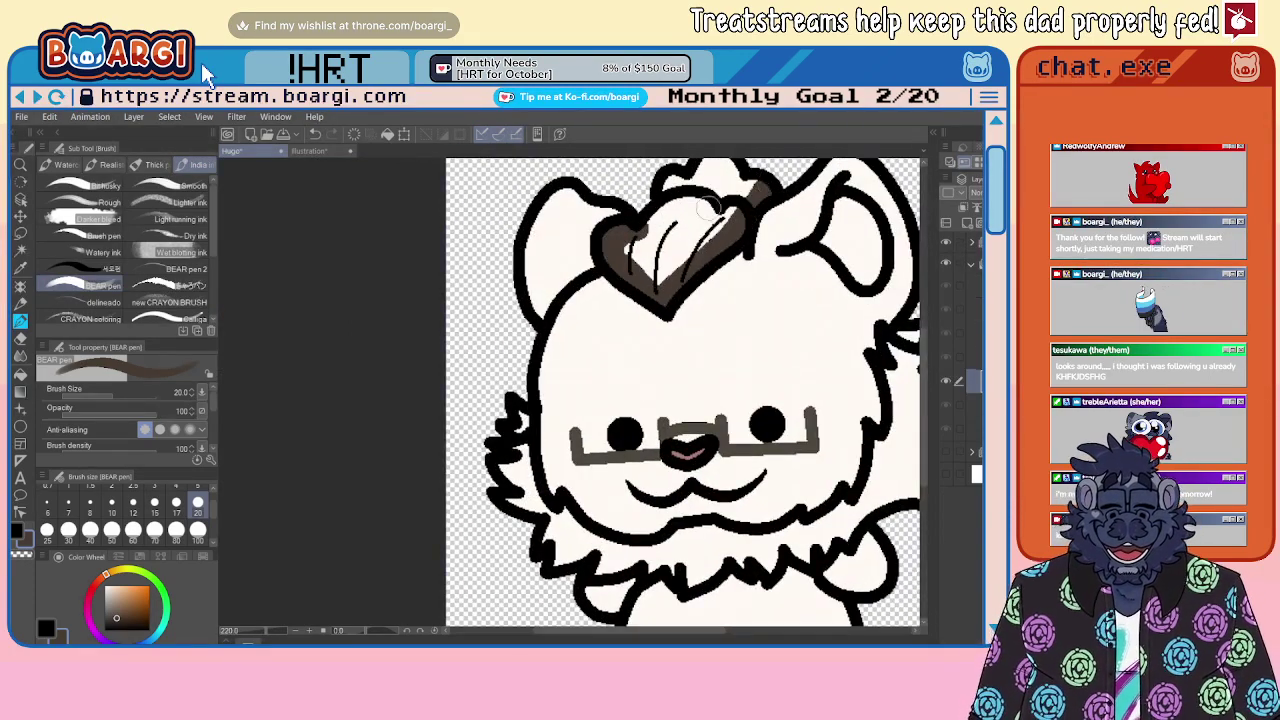
pyautogui.scroll(-5, 592, 264)
pyautogui.scroll(4, 598, 252)
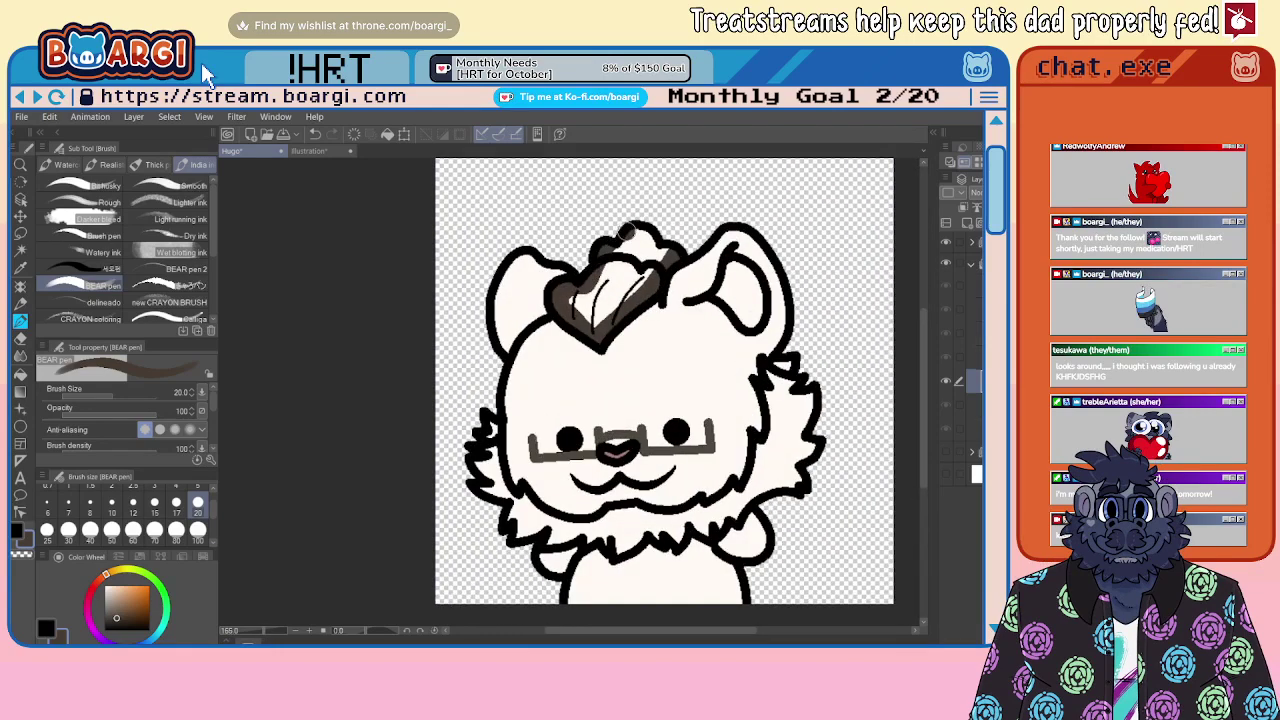
pyautogui.hotkey('ctrl', '+')
# Step: Paint this frame's whole mane dark brown, from one cheek under the chin up to the fur below the opposite ear
pyautogui.moveTo(492, 428)
pyautogui.mouseDown()
pyautogui.moveTo(475, 481)
pyautogui.moveTo(528, 515)
pyautogui.moveTo(524, 500)
pyautogui.moveTo(541, 525)
pyautogui.moveTo(516, 538)
pyautogui.moveTo(565, 530)
pyautogui.mouseUp()
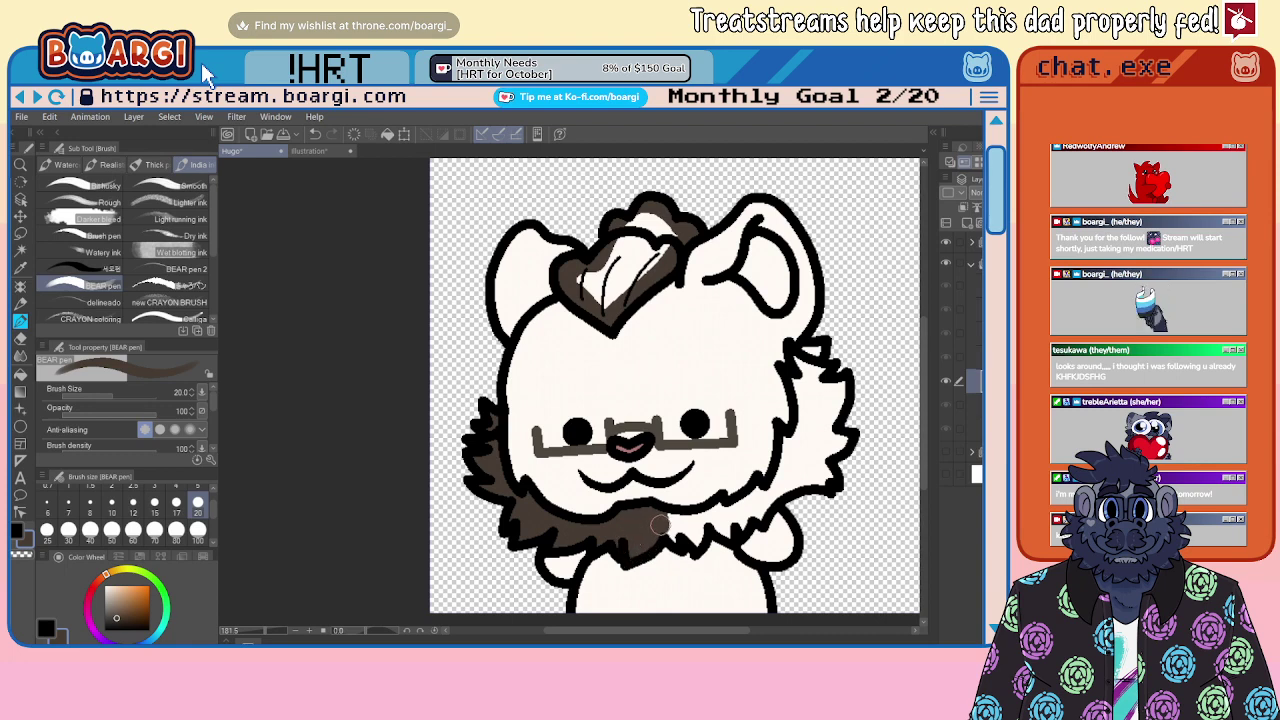
pyautogui.moveTo(716, 522); pyautogui.dragTo(728, 524)
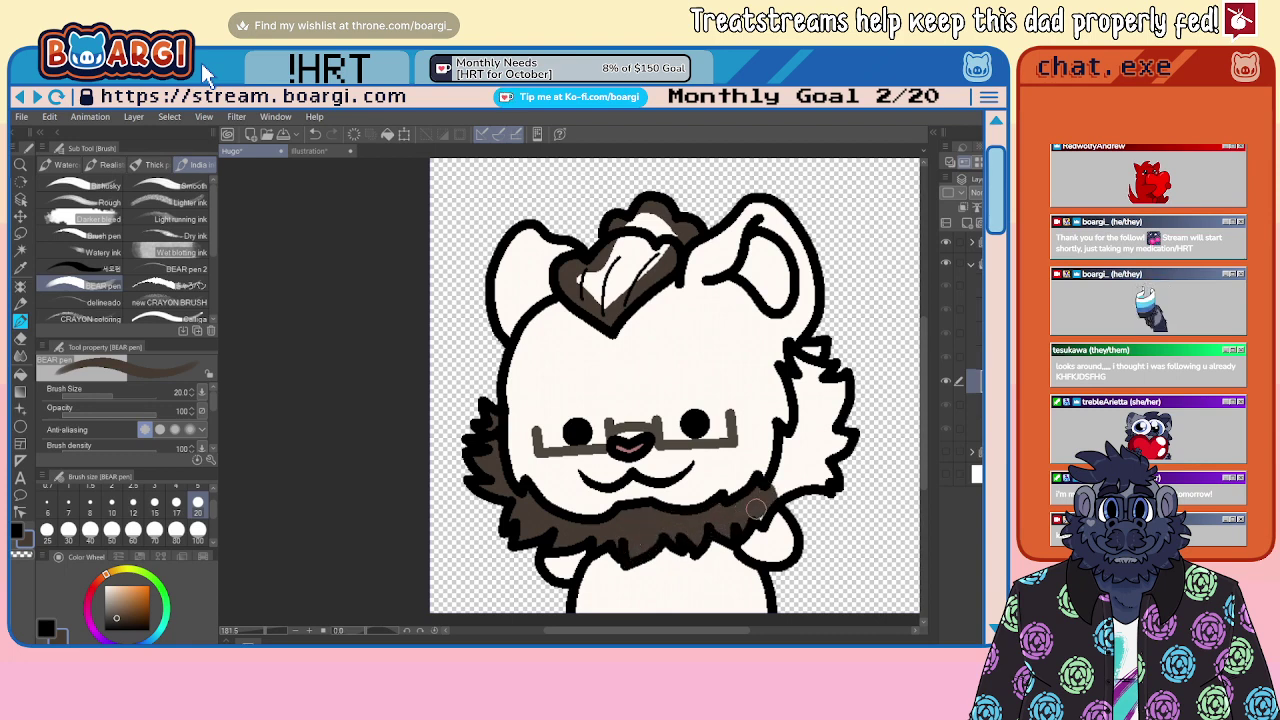
pyautogui.moveTo(799, 481); pyautogui.dragTo(812, 458)
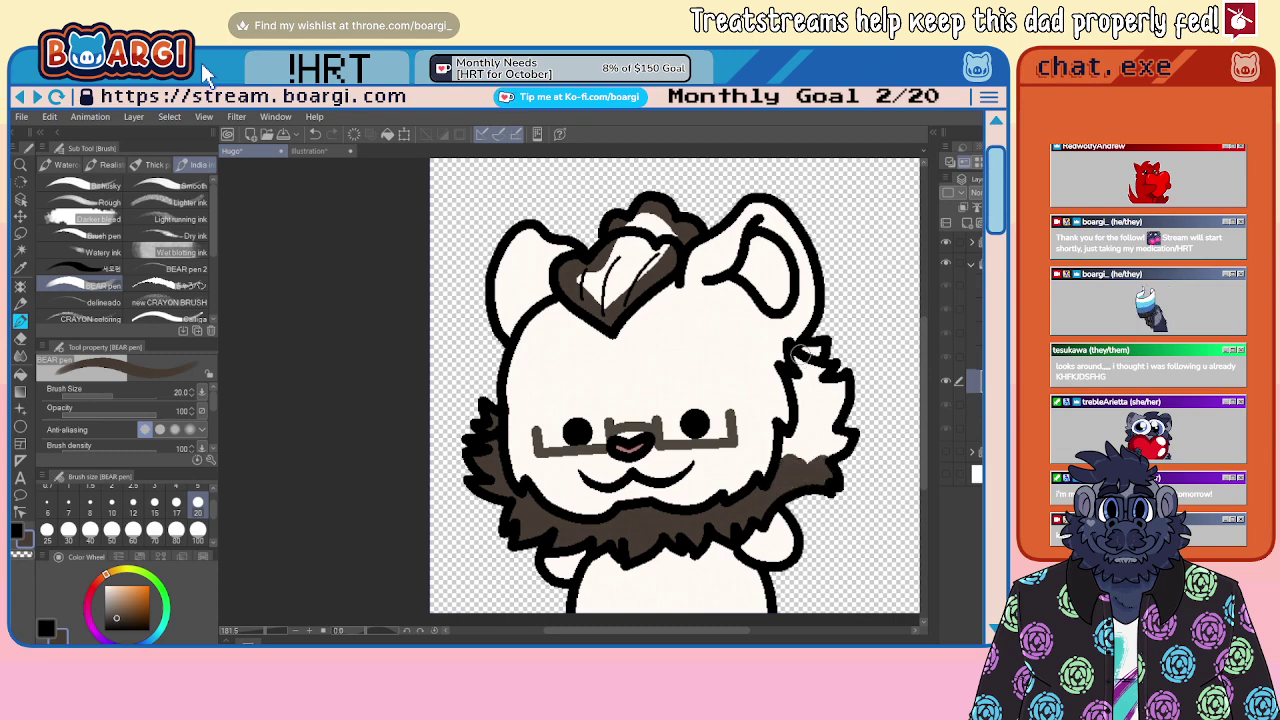
pyautogui.moveTo(793, 348)
pyautogui.mouseDown()
pyautogui.moveTo(812, 385)
pyautogui.moveTo(818, 350)
pyautogui.moveTo(839, 367)
pyautogui.moveTo(830, 456)
pyautogui.mouseUp()
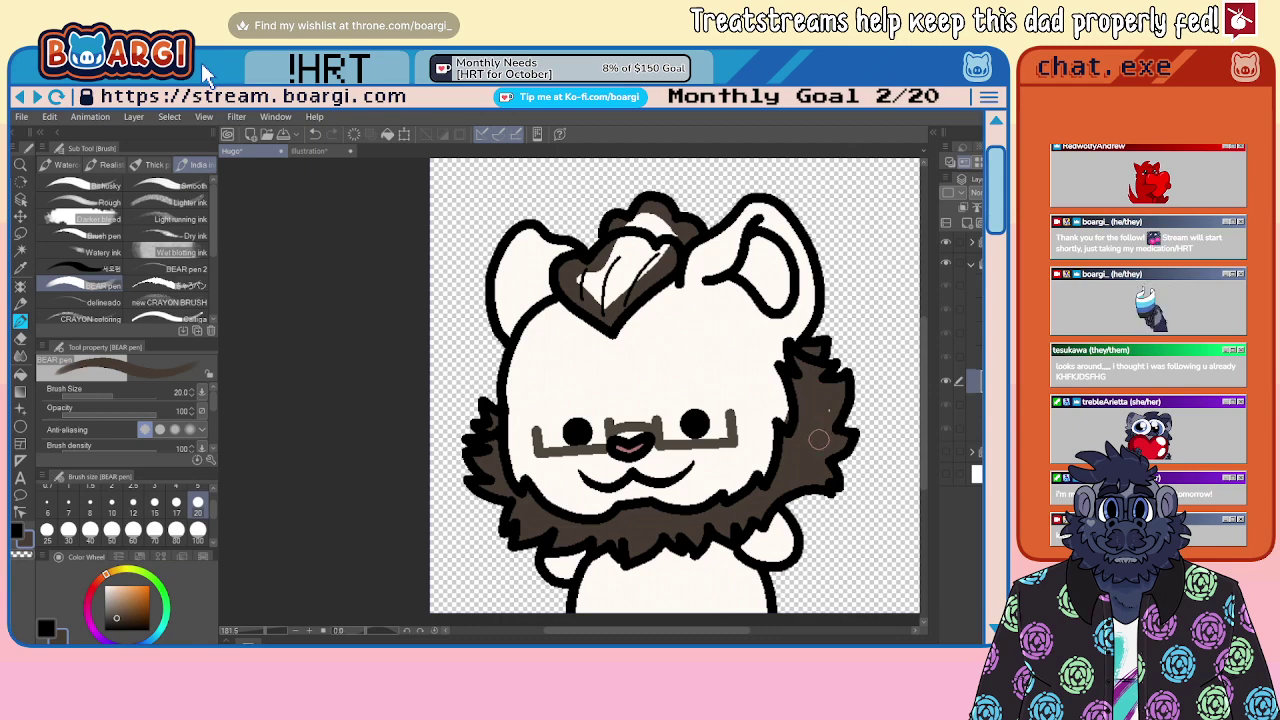
# Step: Pick up the mane's dark brown and flood-fill the remaining white areas of the hair tuft and bun
pyautogui.scroll(2, 818, 440)
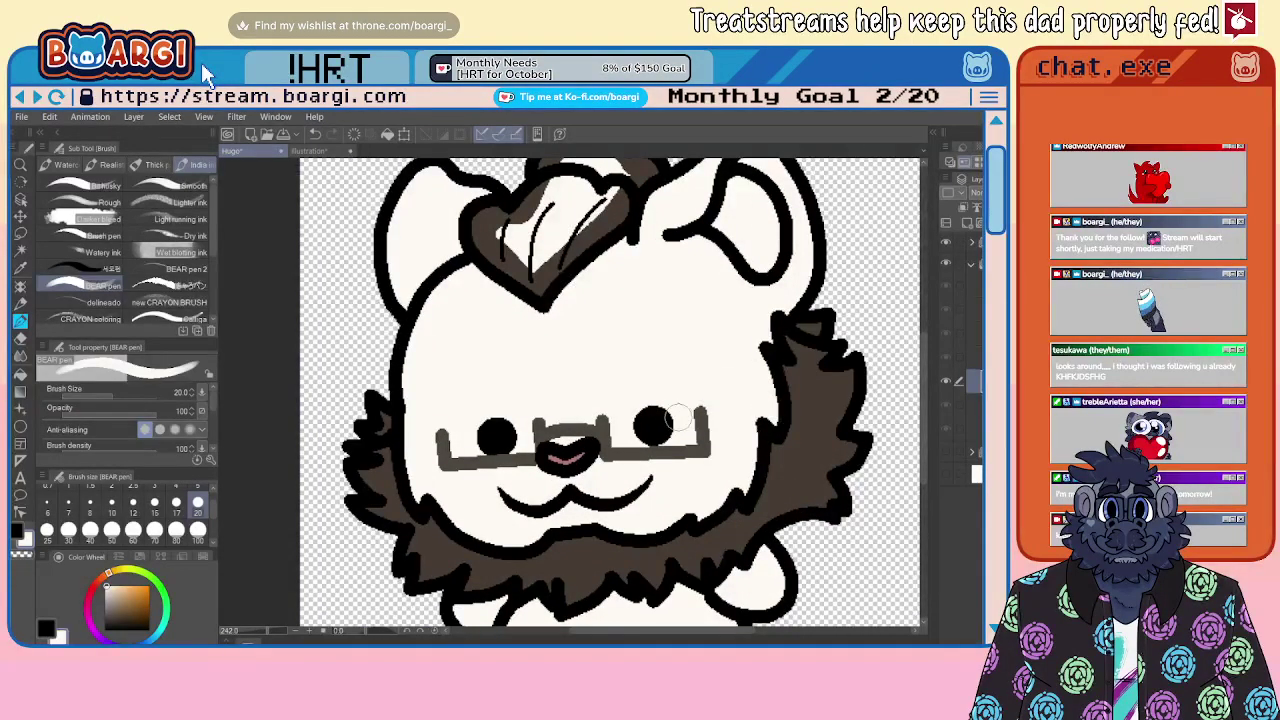
pyautogui.keyDown('alt'); pyautogui.click(769, 483); pyautogui.keyUp('alt')
pyautogui.scroll(-2, 746, 477)
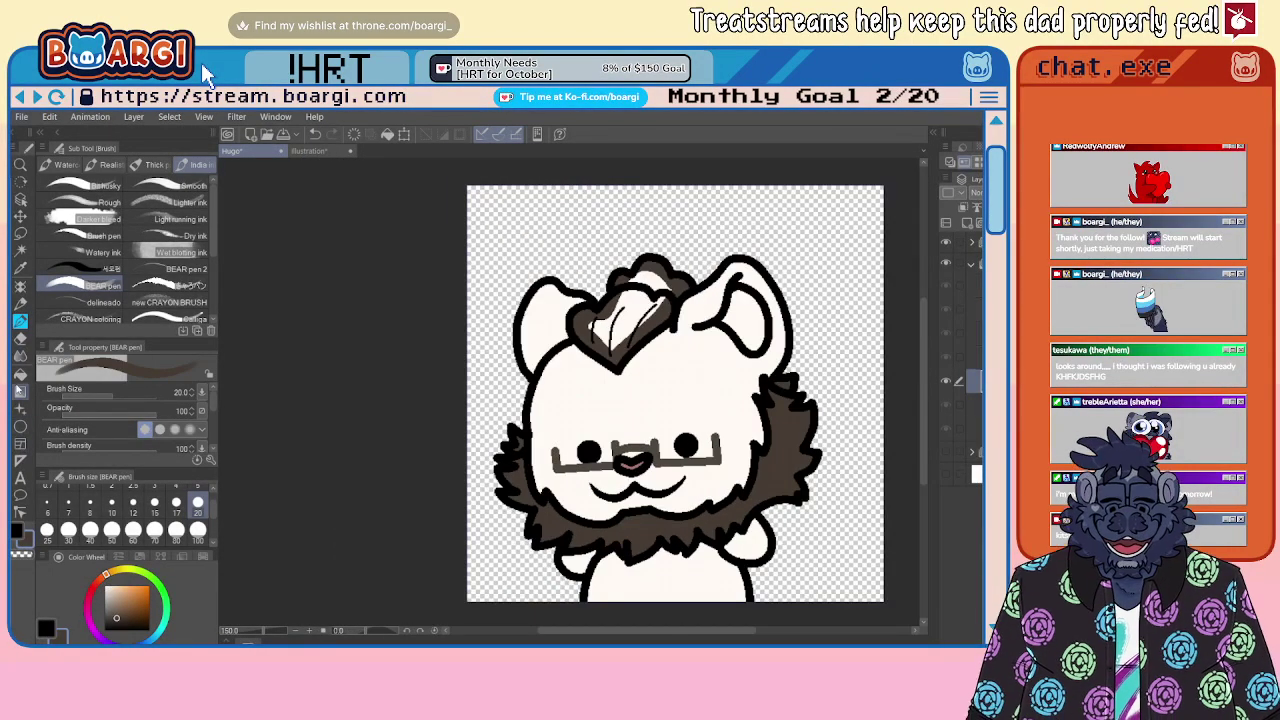
pyautogui.click(20, 372)
pyautogui.click(588, 292)
pyautogui.scroll(-1, 546, 313)
pyautogui.scroll(4, 596, 392)
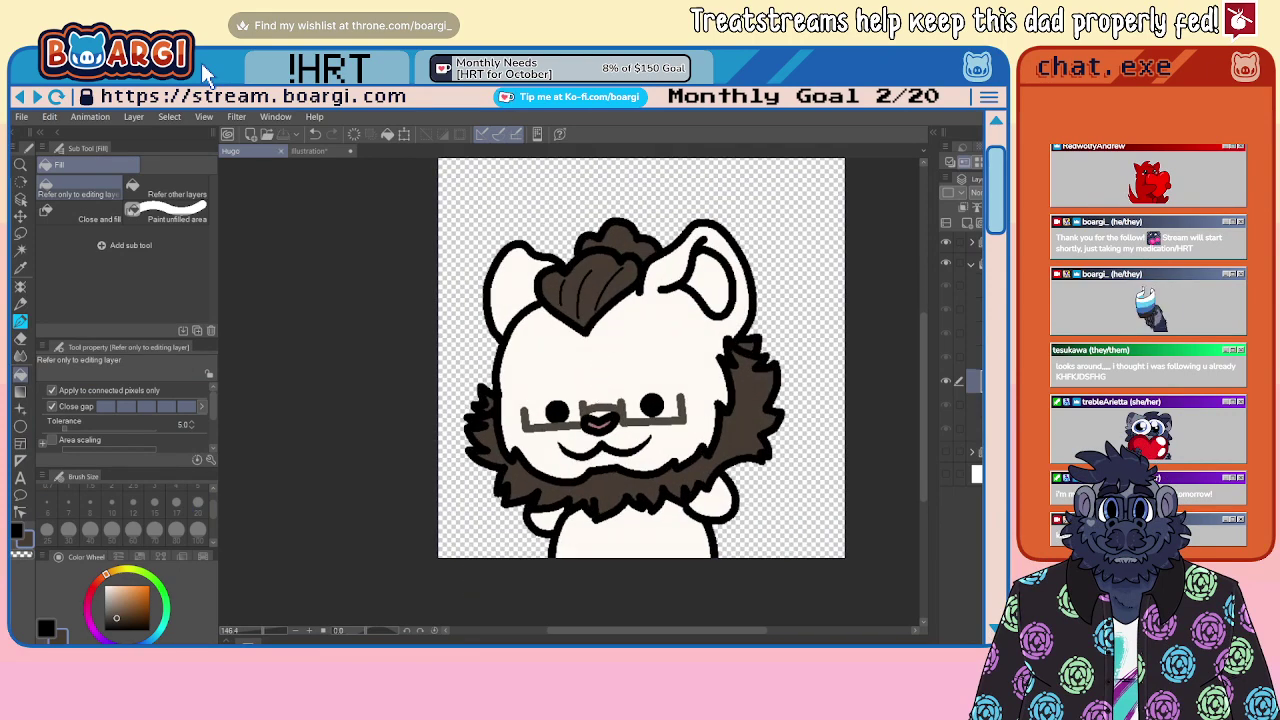
# Step: Show the uncoloured frame with the tilted head and round eyes, and auto-select its bun and hair tuft strands on the line art
pyautogui.click(977, 333)
pyautogui.scroll(-2, 449, 294)
pyautogui.scroll(2, 668, 315)
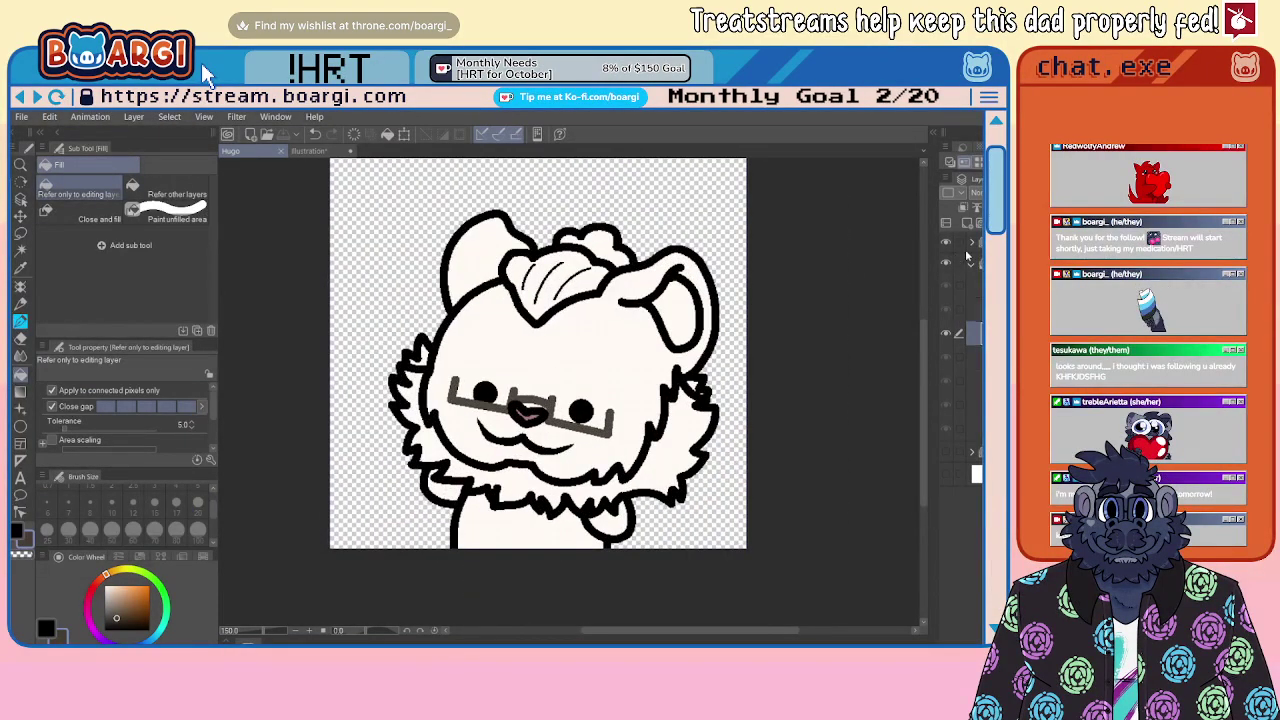
pyautogui.click(20, 249)
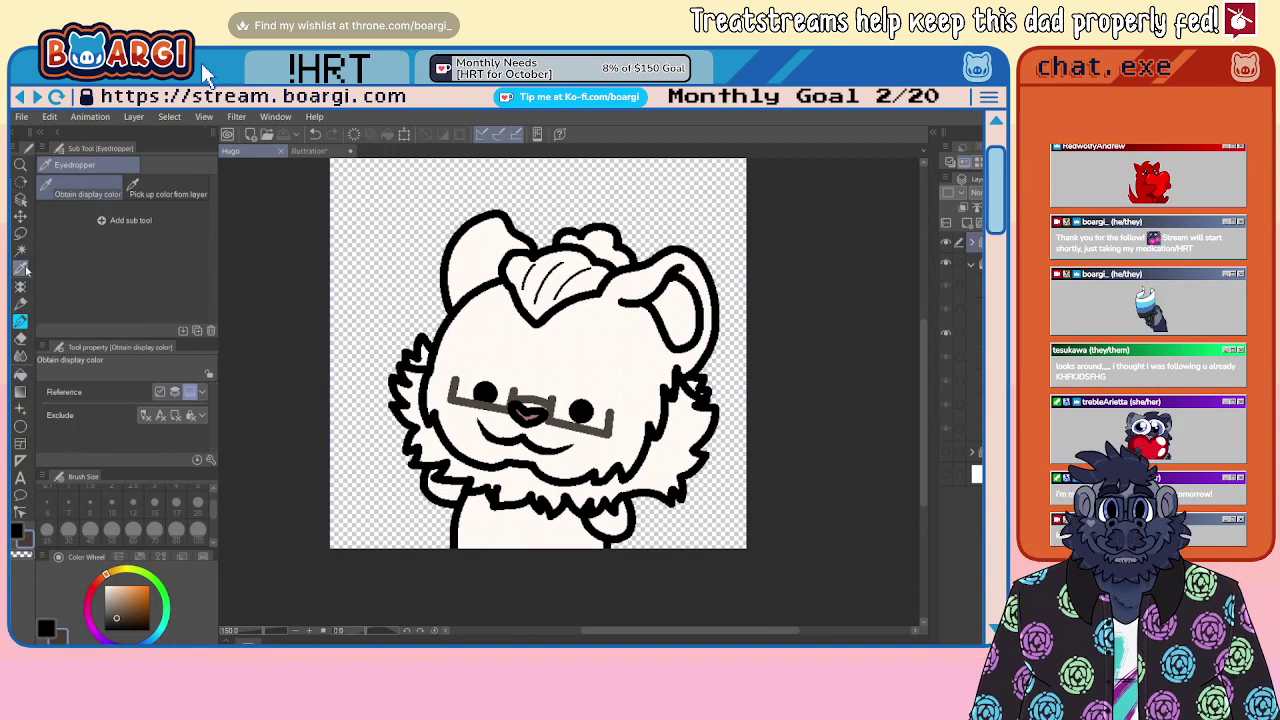
pyautogui.click(575, 260)
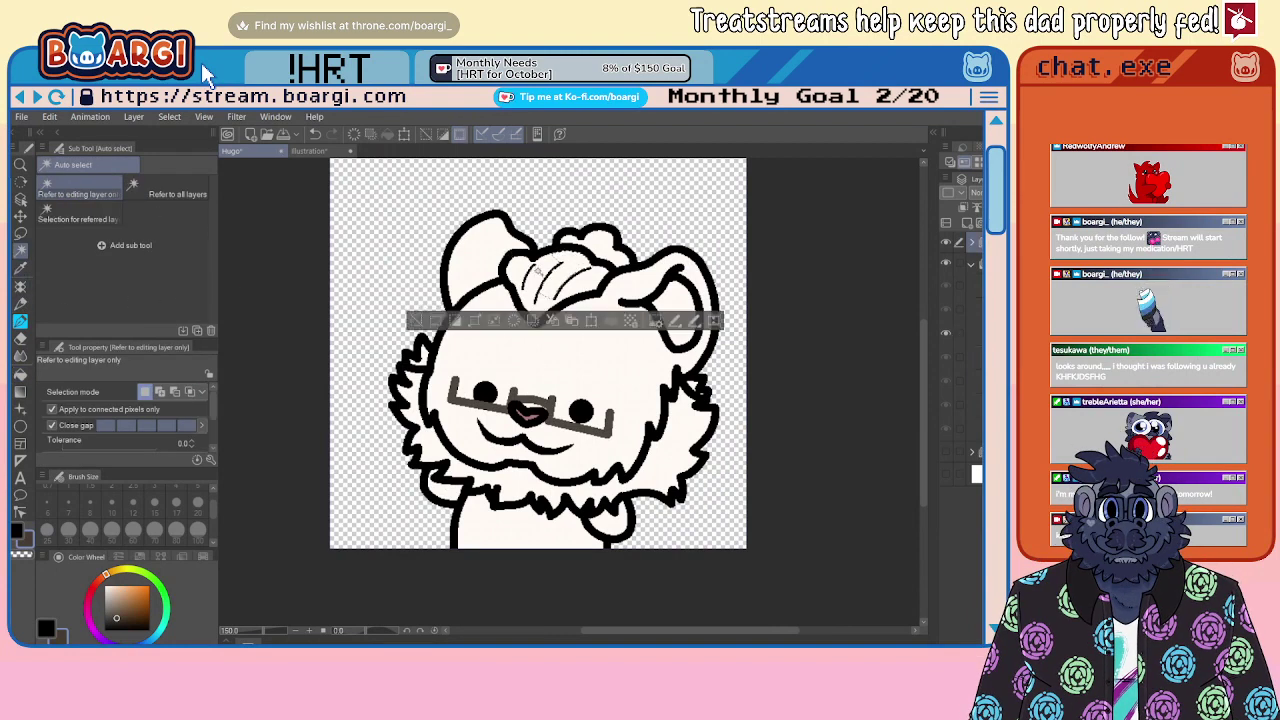
pyautogui.keyDown('shift'); pyautogui.click(538, 270); pyautogui.keyUp('shift')
pyautogui.keyDown('shift'); pyautogui.click(523, 270); pyautogui.keyUp('shift')
pyautogui.keyDown('shift'); pyautogui.click(532, 304); pyautogui.keyUp('shift')
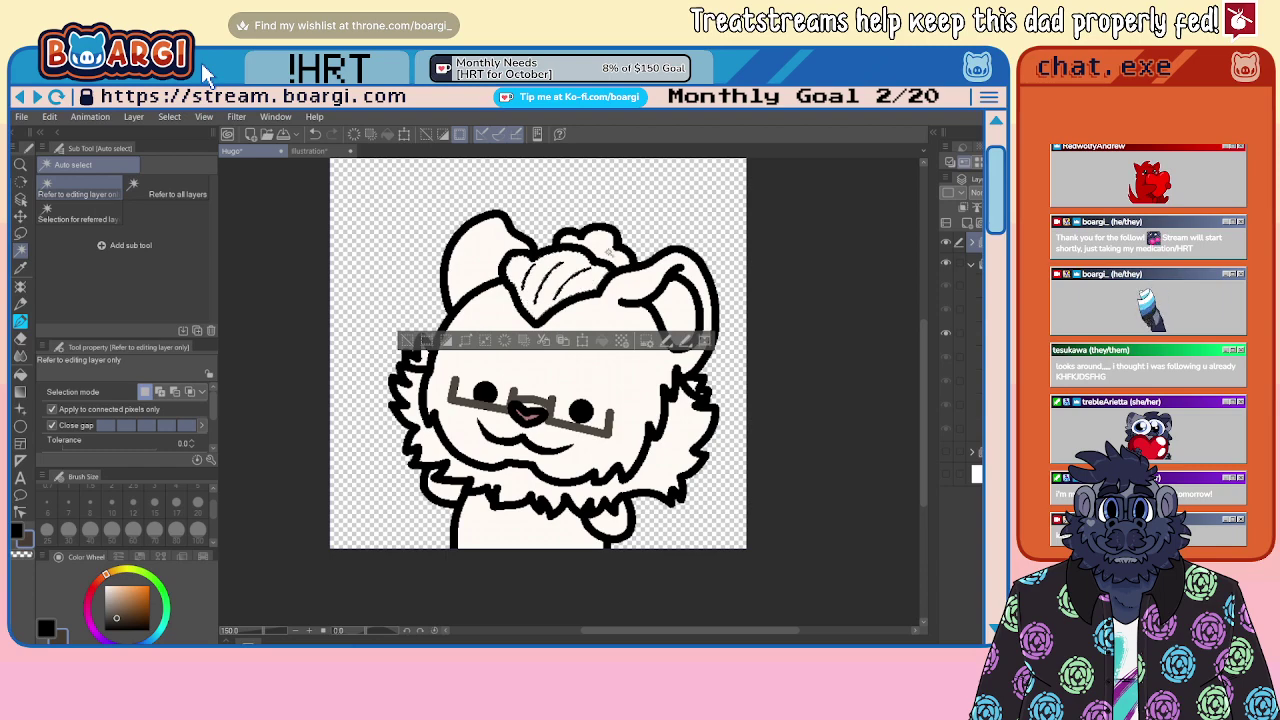
pyautogui.keyDown('shift'); pyautogui.click(609, 251); pyautogui.keyUp('shift')
pyautogui.scroll(-3, 582, 245)
pyautogui.scroll(4, 461, 333)
# Step: Add all the mane fur regions around the tilted head and under the chin to the selection
pyautogui.keyDown('shift'); pyautogui.click(458, 320); pyautogui.keyUp('shift')
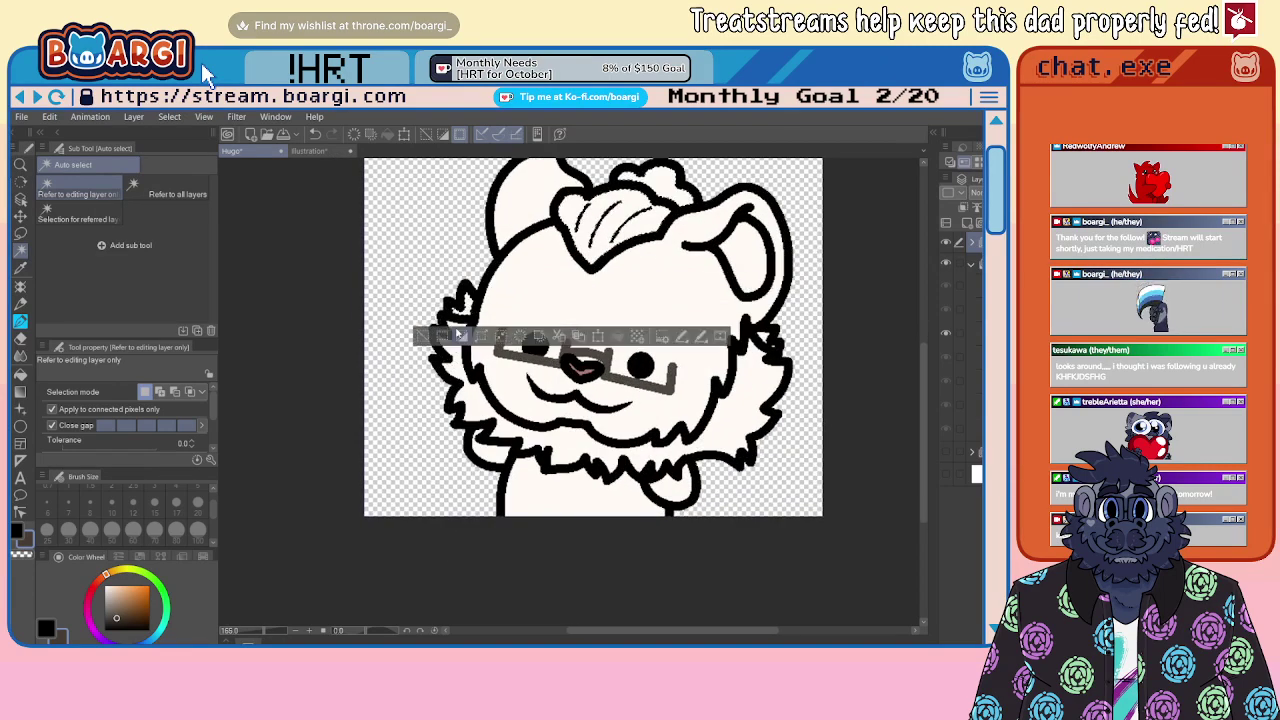
pyautogui.keyDown('shift'); pyautogui.click(459, 366); pyautogui.keyUp('shift')
pyautogui.keyDown('shift'); pyautogui.click(472, 390); pyautogui.keyUp('shift')
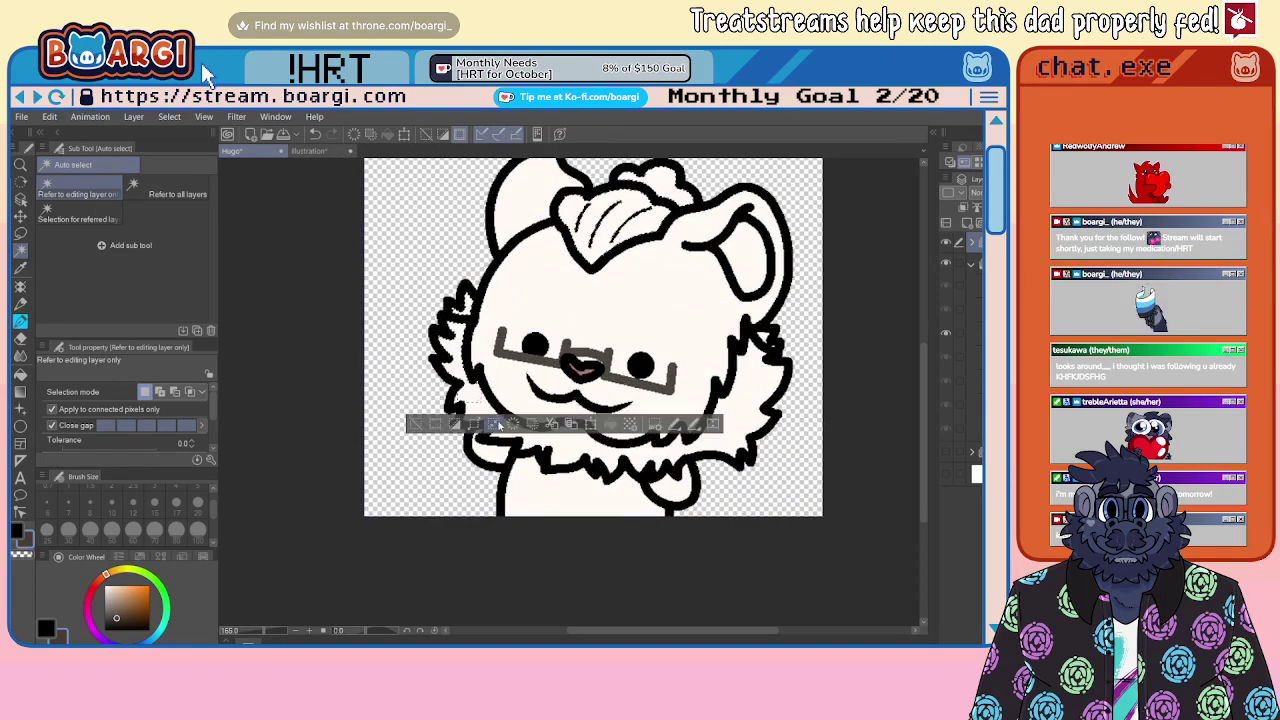
pyautogui.keyDown('shift'); pyautogui.click(488, 409); pyautogui.keyUp('shift')
pyautogui.keyDown('shift'); pyautogui.click(506, 426); pyautogui.keyUp('shift')
pyautogui.keyDown('shift'); pyautogui.click(553, 440); pyautogui.keyUp('shift')
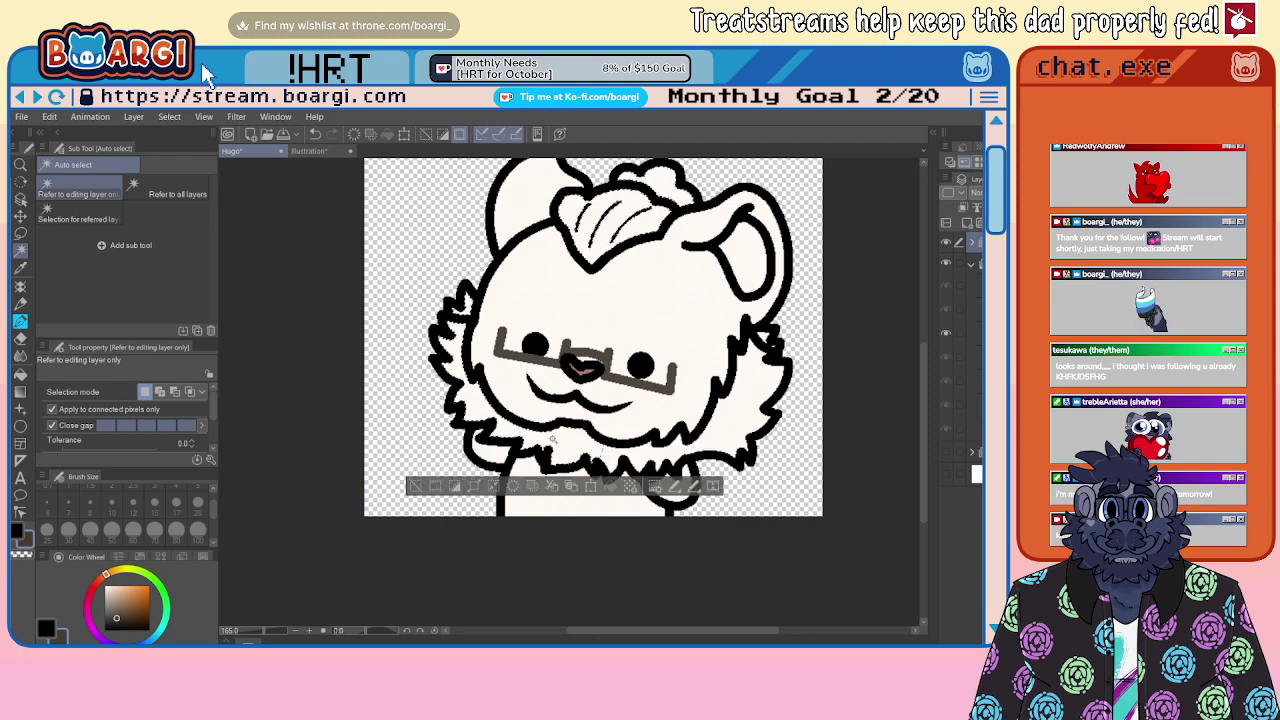
pyautogui.keyDown('shift'); pyautogui.click(619, 457); pyautogui.keyUp('shift')
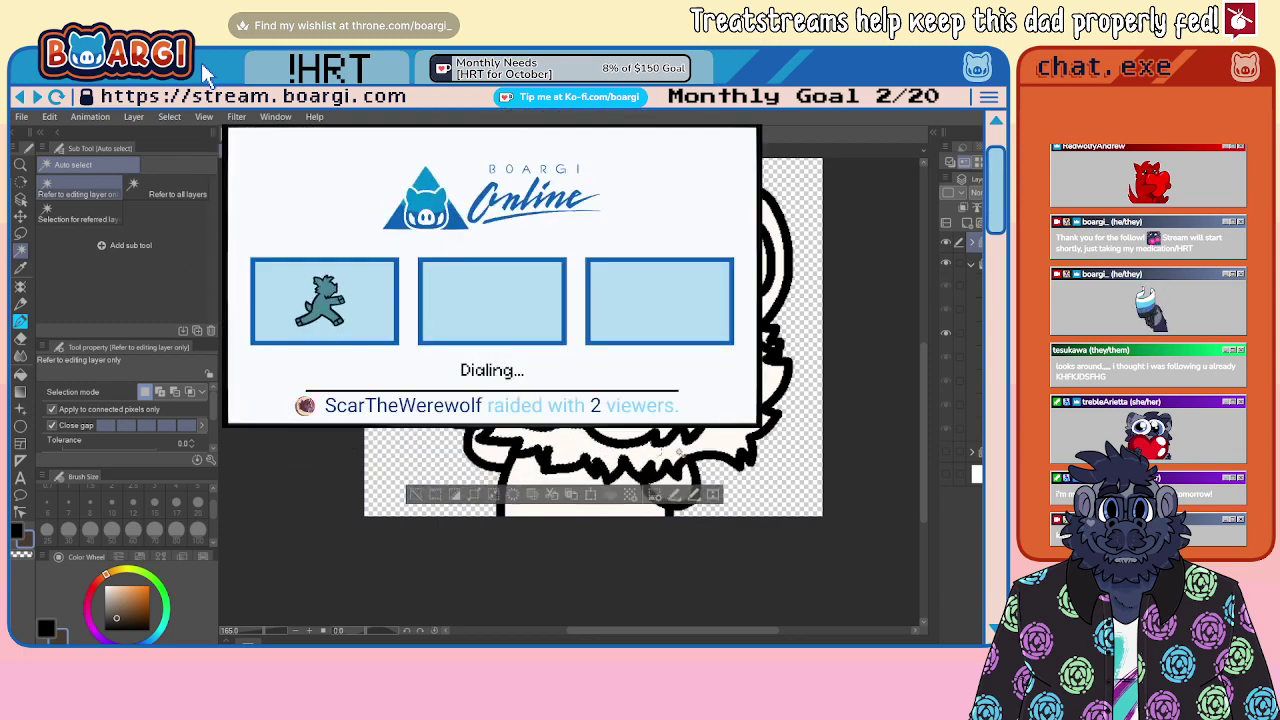
pyautogui.keyDown('shift'); pyautogui.click(680, 454); pyautogui.keyUp('shift')
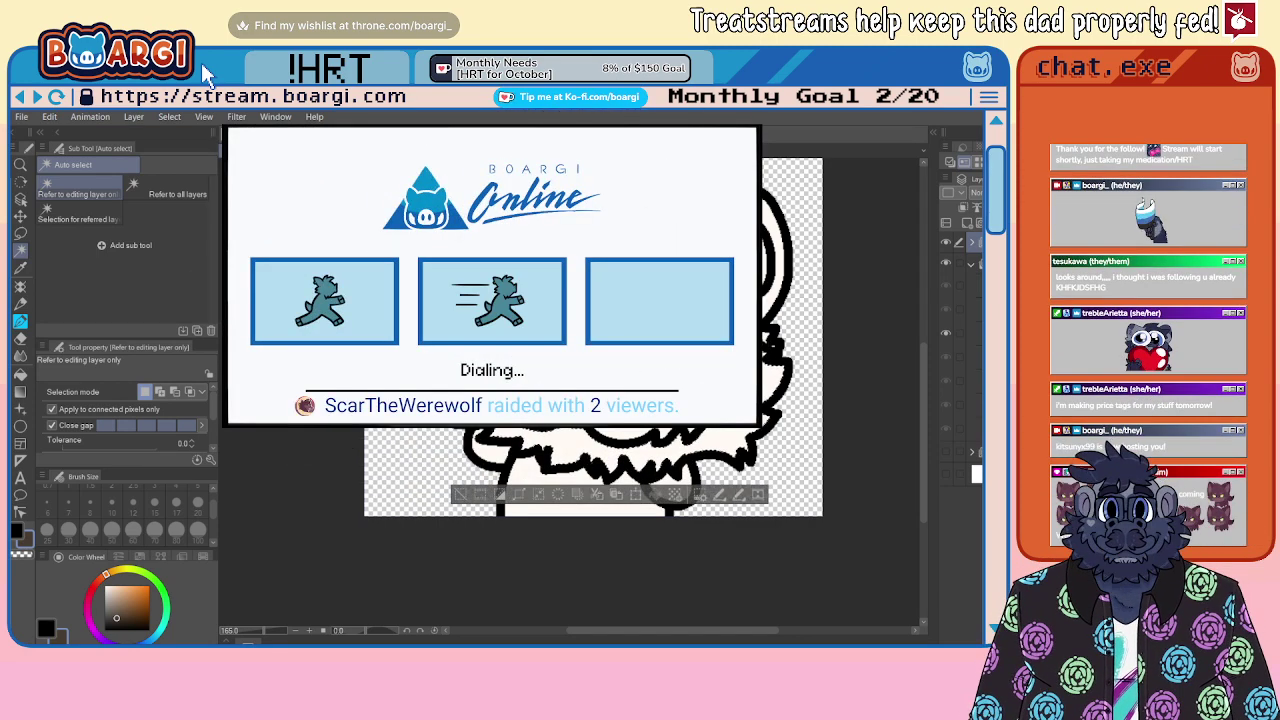
pyautogui.scroll(4, 775, 355)
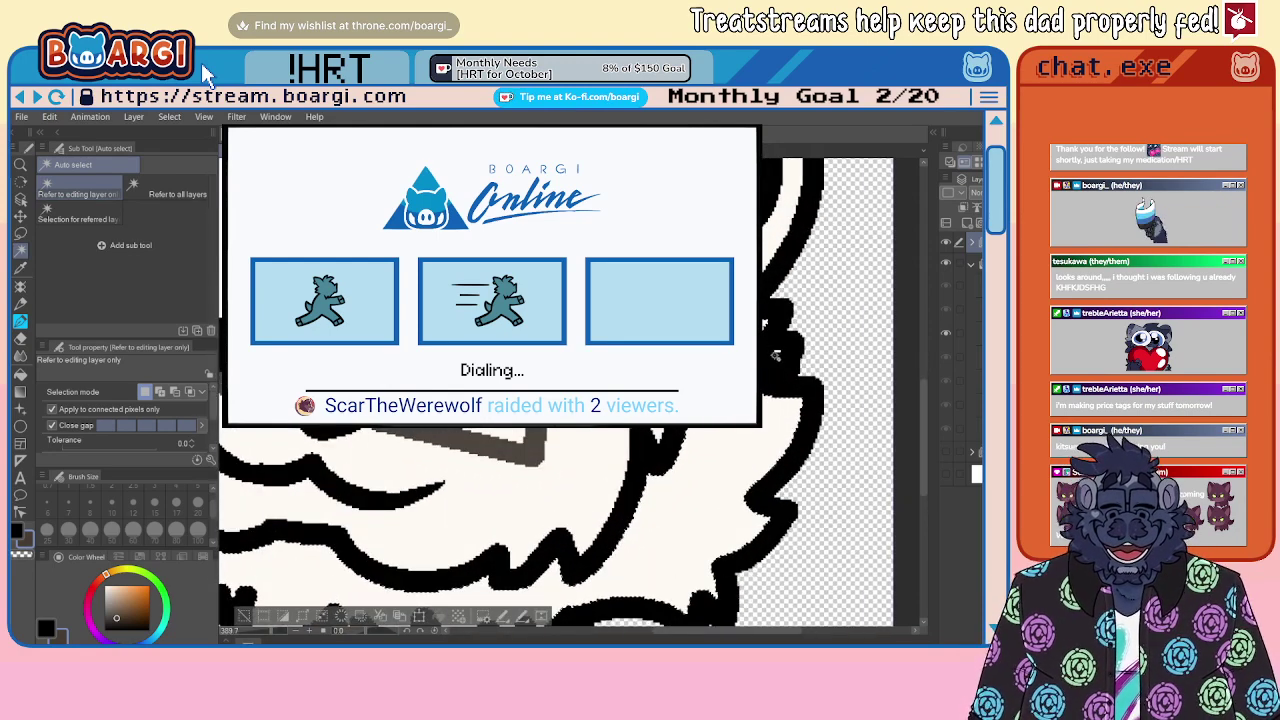
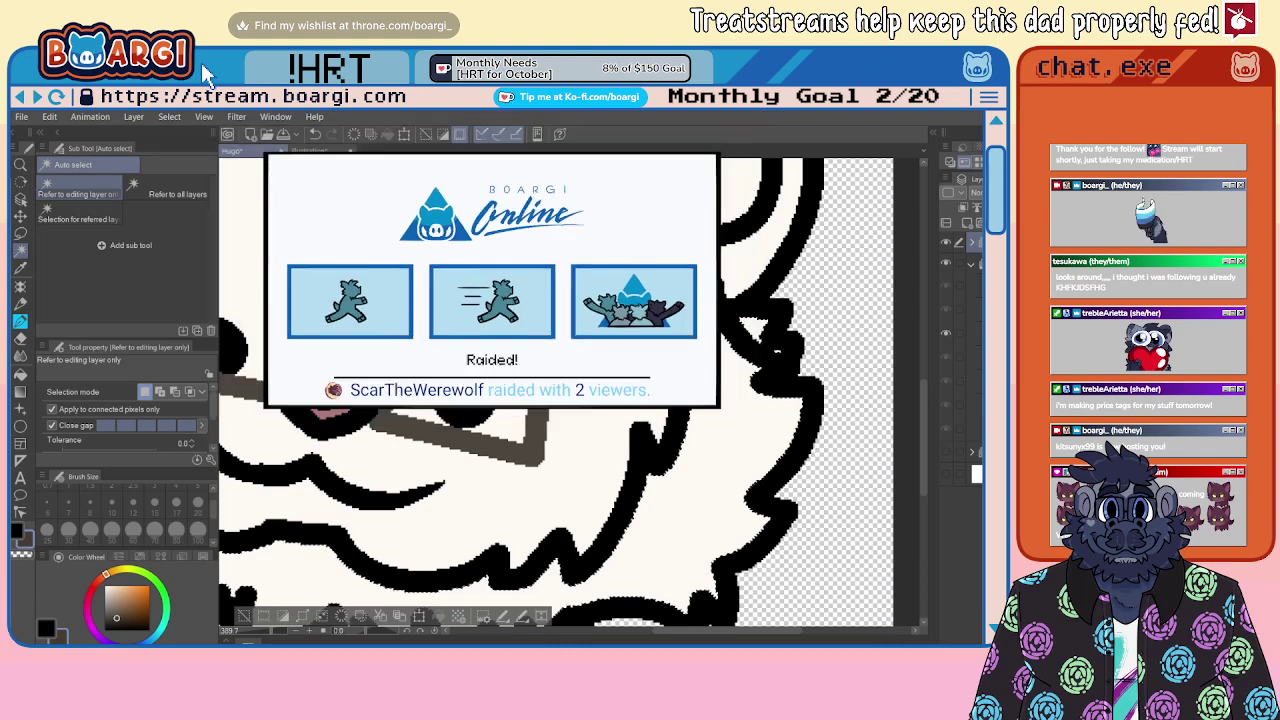
pyautogui.scroll(-4, 622, 368)
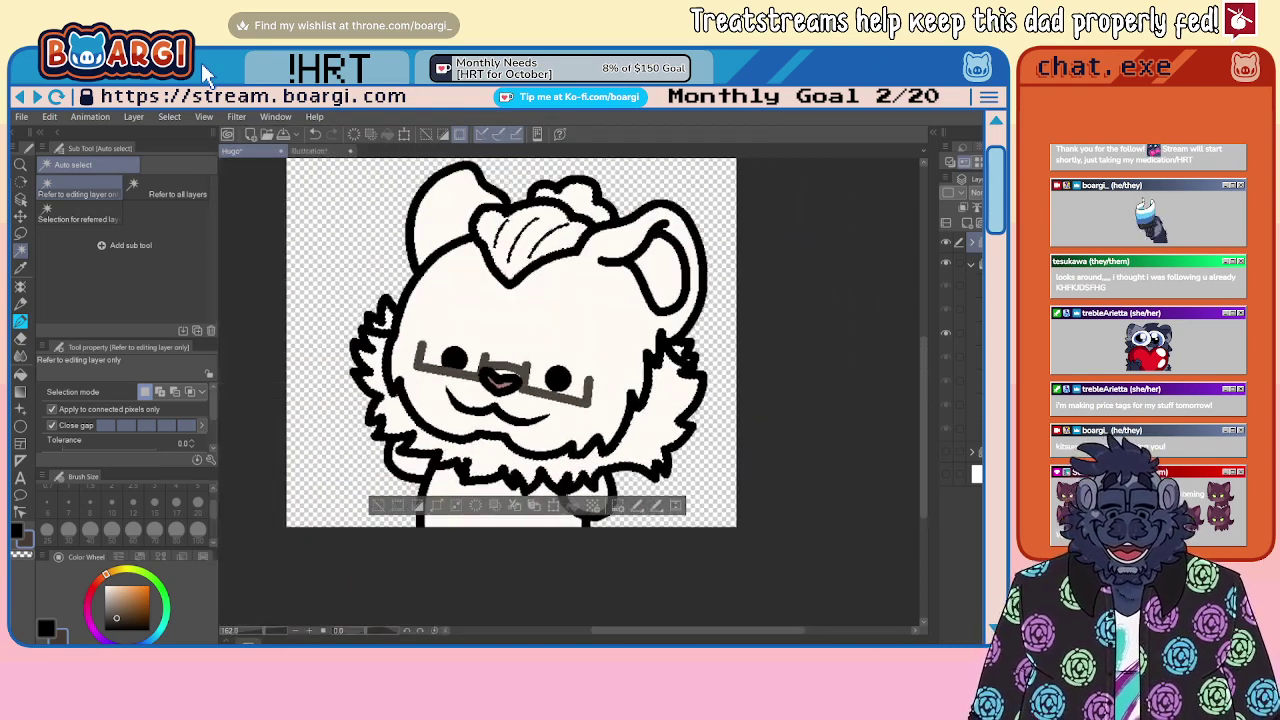
# Step: Fill the selected hair and mane on the tilted frame's colour layer with dark brown using a size 2000 BEAR pen, and deselect
pyautogui.click(975, 333)
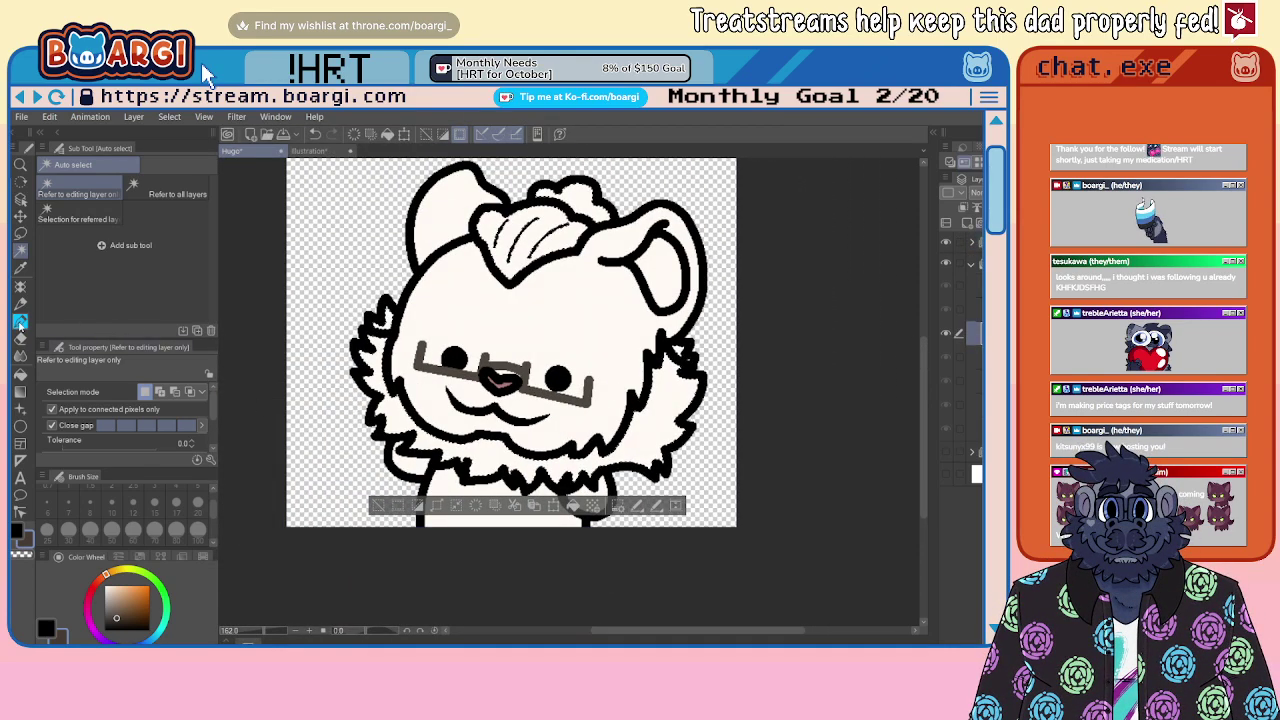
pyautogui.click(20, 323)
pyautogui.scroll(-5, 190, 532)
pyautogui.click(198, 531)
pyautogui.click(480, 400)
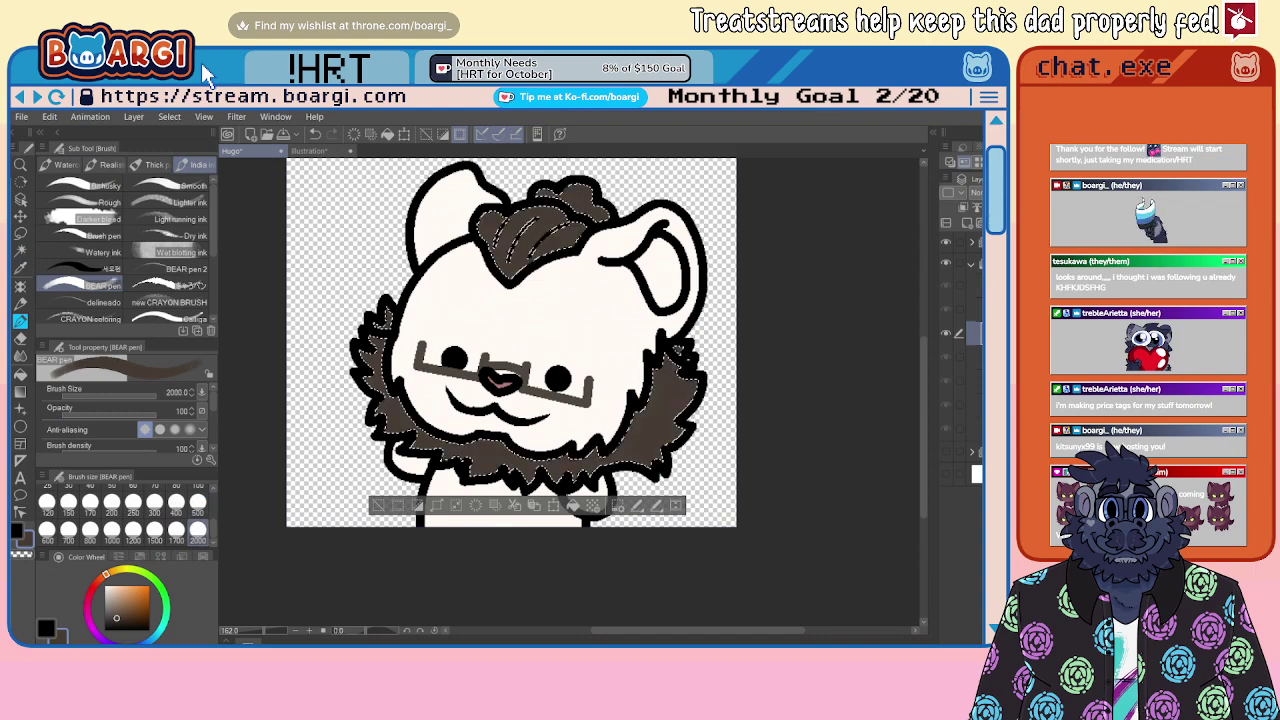
pyautogui.press('m')
pyautogui.hotkey('ctrl', 'd')
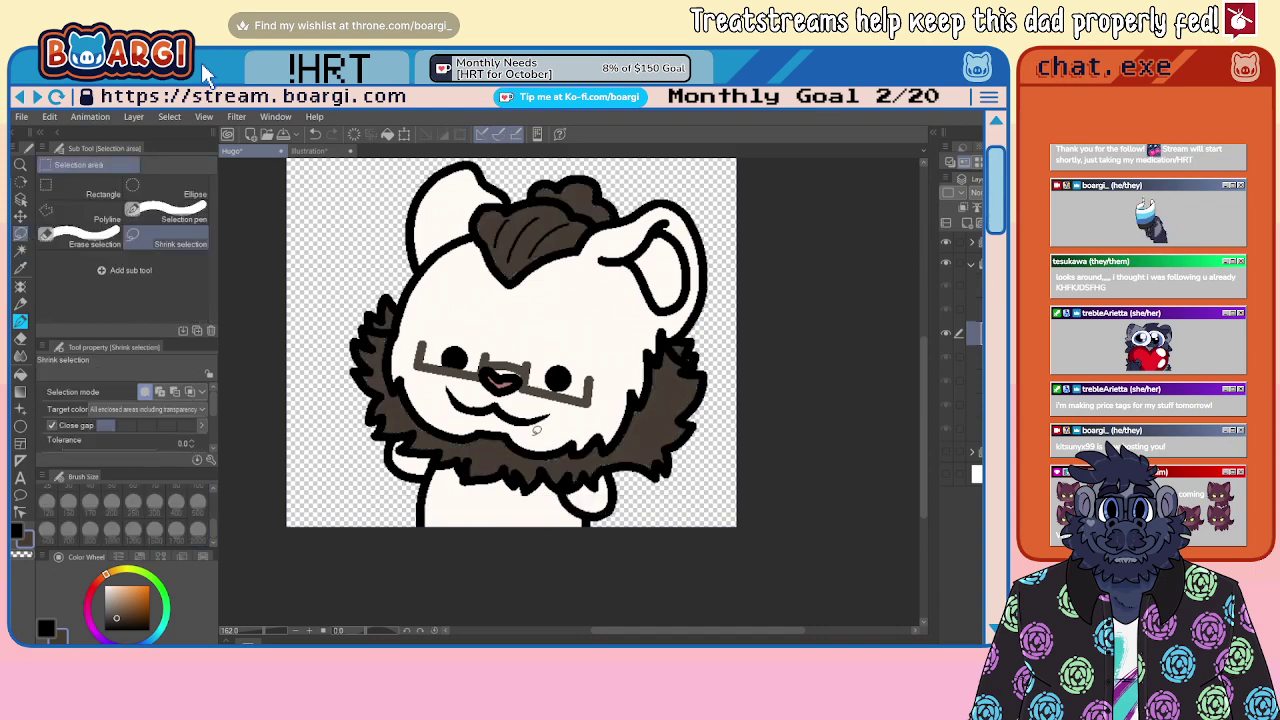
# Step: Show the squinting-eyes frame and auto-select its hair tuft strands and bun on the line art
pyautogui.scroll(-2, 602, 410)
pyautogui.scroll(1, 602, 390)
pyautogui.click(974, 310)
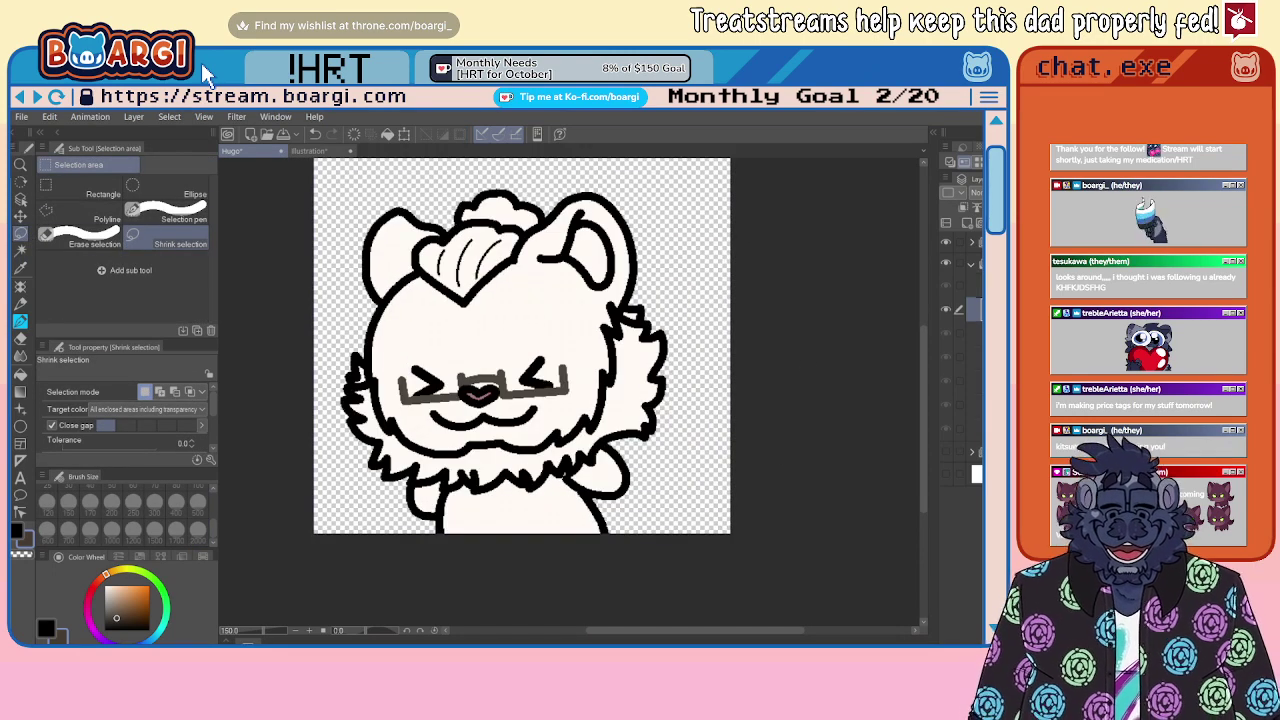
pyautogui.click(976, 242)
pyautogui.press('w')
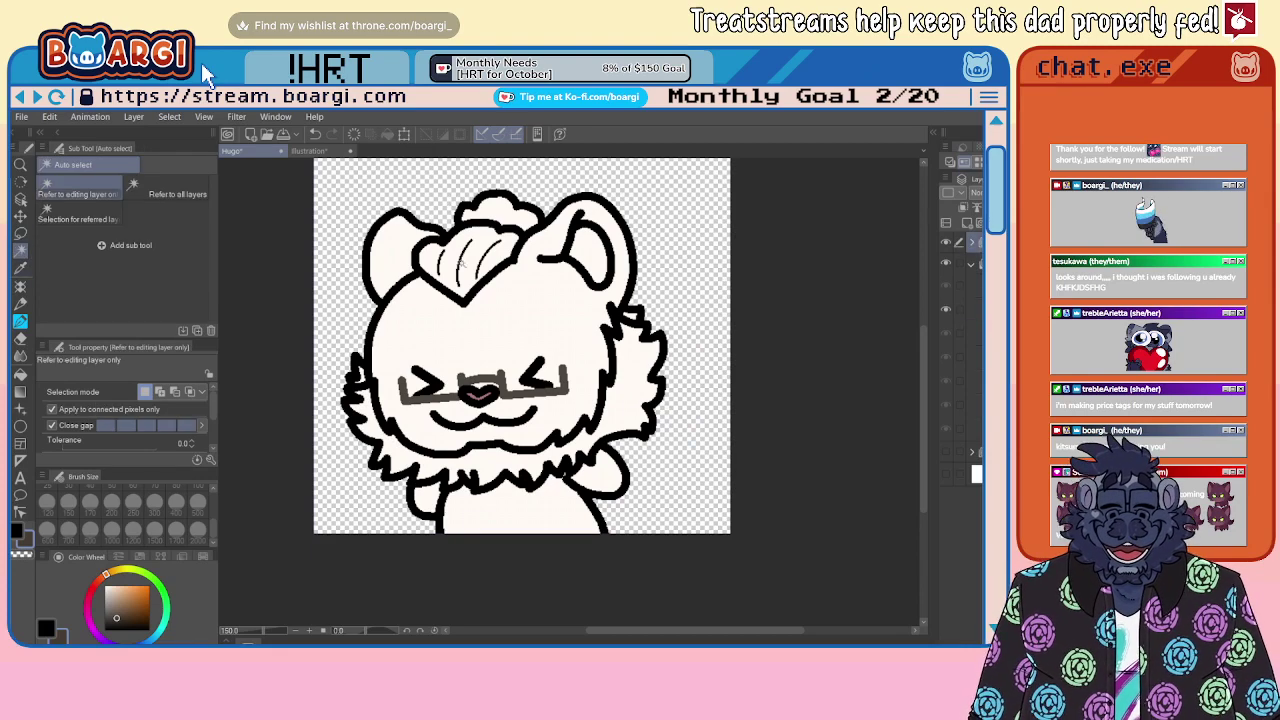
pyautogui.click(474, 244)
pyautogui.keyDown('shift'); pyautogui.click(454, 252); pyautogui.keyUp('shift')
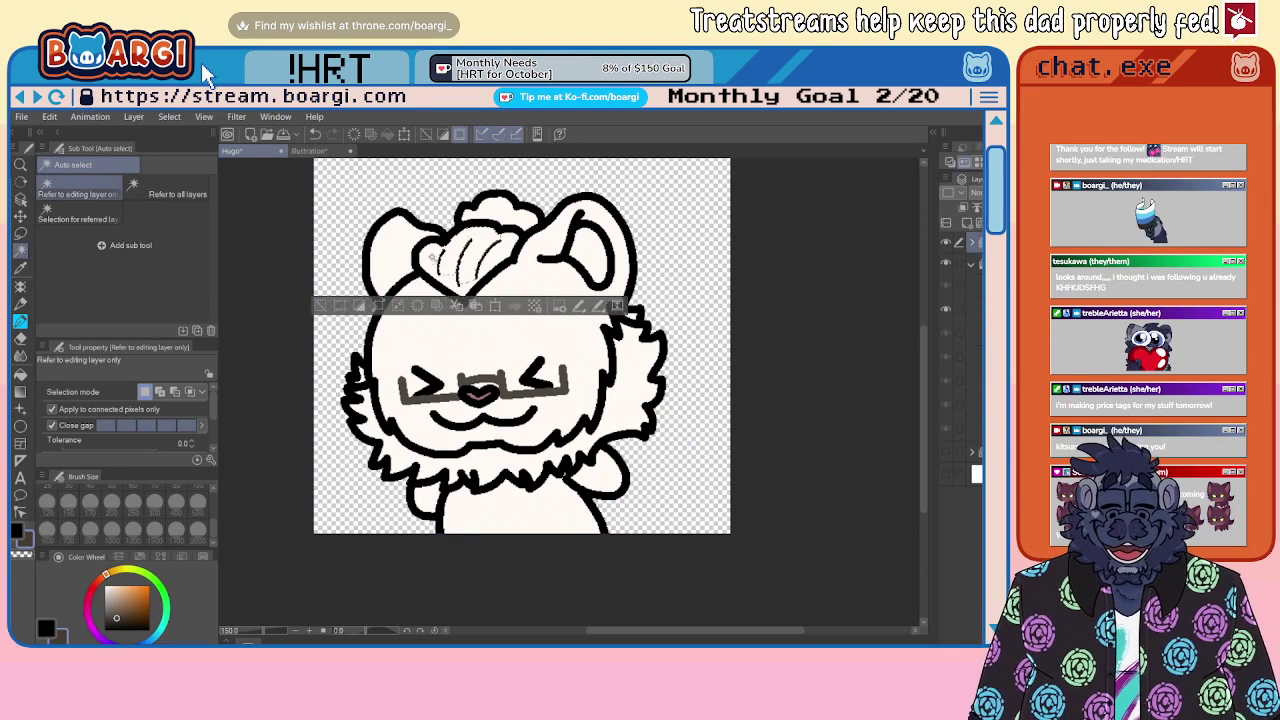
pyautogui.keyDown('shift'); pyautogui.click(436, 263); pyautogui.keyUp('shift')
pyautogui.keyDown('shift'); pyautogui.click(452, 279); pyautogui.keyUp('shift')
pyautogui.keyDown('shift'); pyautogui.click(465, 287); pyautogui.keyUp('shift')
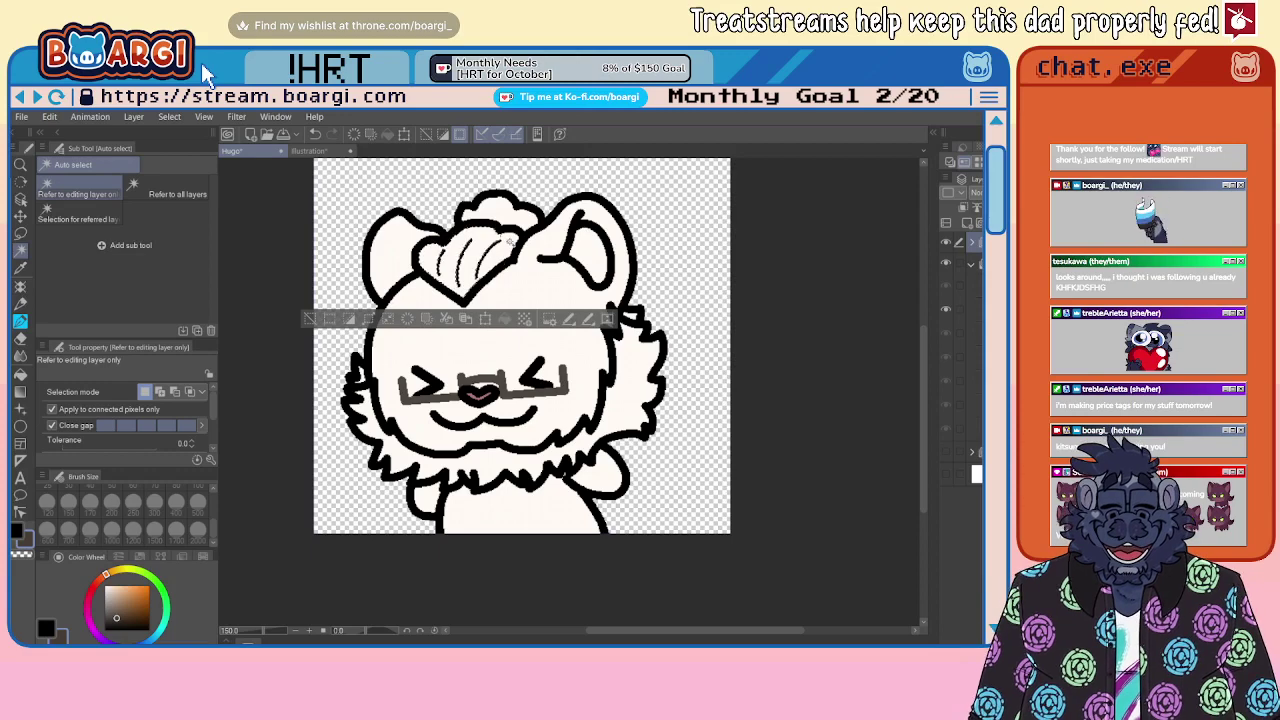
pyautogui.keyDown('shift'); pyautogui.click(511, 241); pyautogui.keyUp('shift')
pyautogui.keyDown('shift'); pyautogui.click(503, 213); pyautogui.keyUp('shift')
# Step: Add the squinting frame's mane fur on both sides of the face and under the chin to the selection
pyautogui.keyDown('shift'); pyautogui.click(641, 356); pyautogui.keyUp('shift')
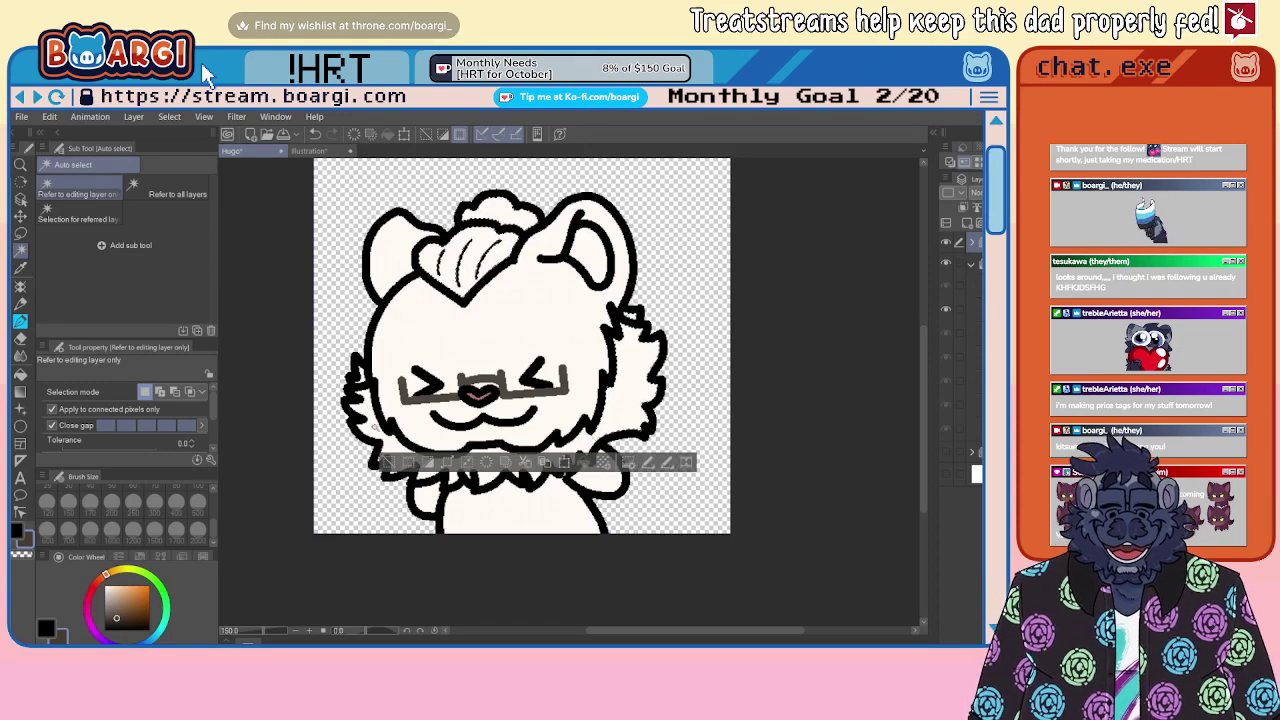
pyautogui.keyDown('shift'); pyautogui.click(368, 406); pyautogui.keyUp('shift')
pyautogui.keyDown('shift'); pyautogui.click(384, 388); pyautogui.keyUp('shift')
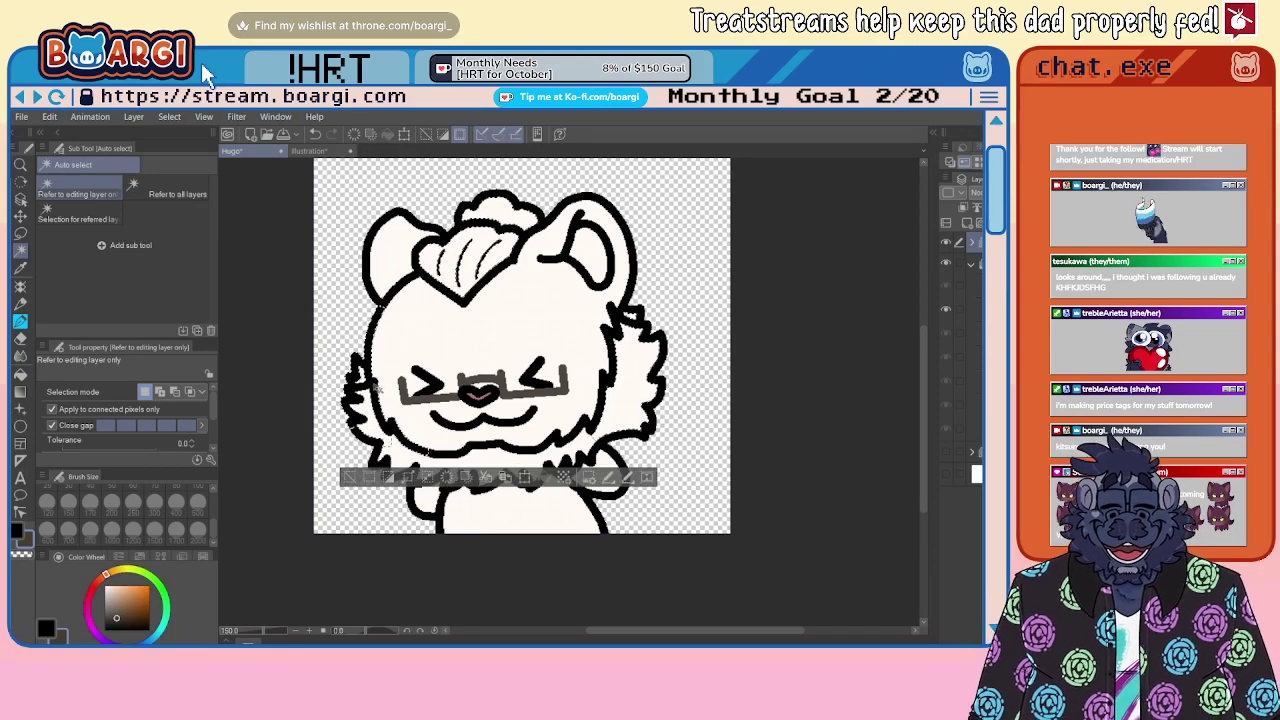
pyautogui.scroll(3, 376, 450)
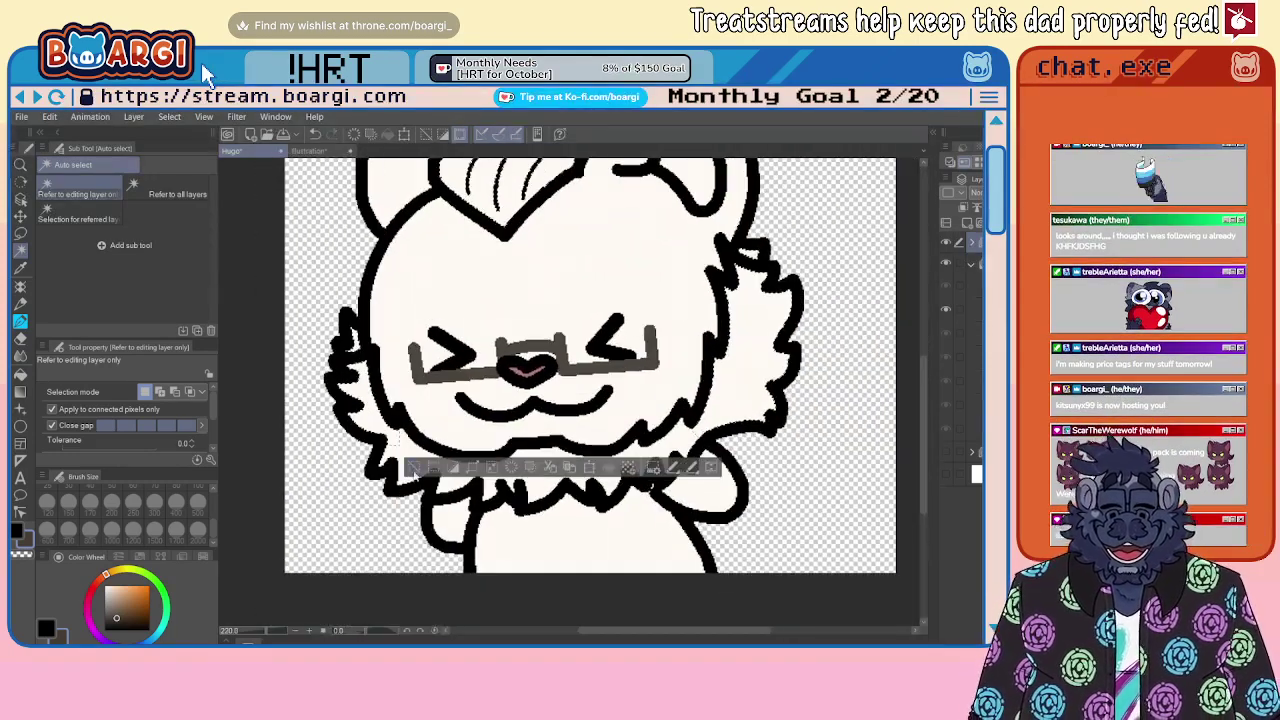
pyautogui.keyDown('shift'); pyautogui.click(402, 468); pyautogui.keyUp('shift')
pyautogui.keyDown('shift'); pyautogui.click(450, 472); pyautogui.keyUp('shift')
pyautogui.keyDown('shift'); pyautogui.click(520, 468); pyautogui.keyUp('shift')
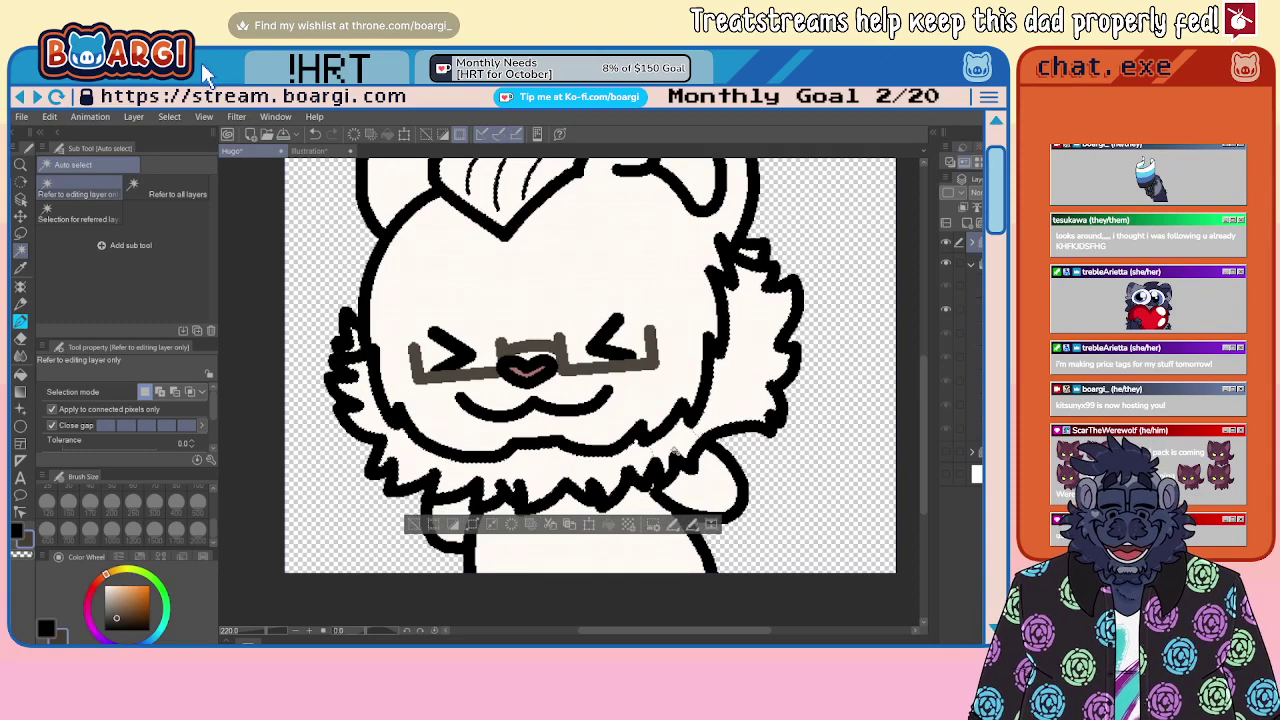
# Step: Fill the squinting frame's selected hair and mane on its colour layer with dark brown using the size 2000 BEAR pen, deselect, and save
pyautogui.scroll(-3, 655, 430)
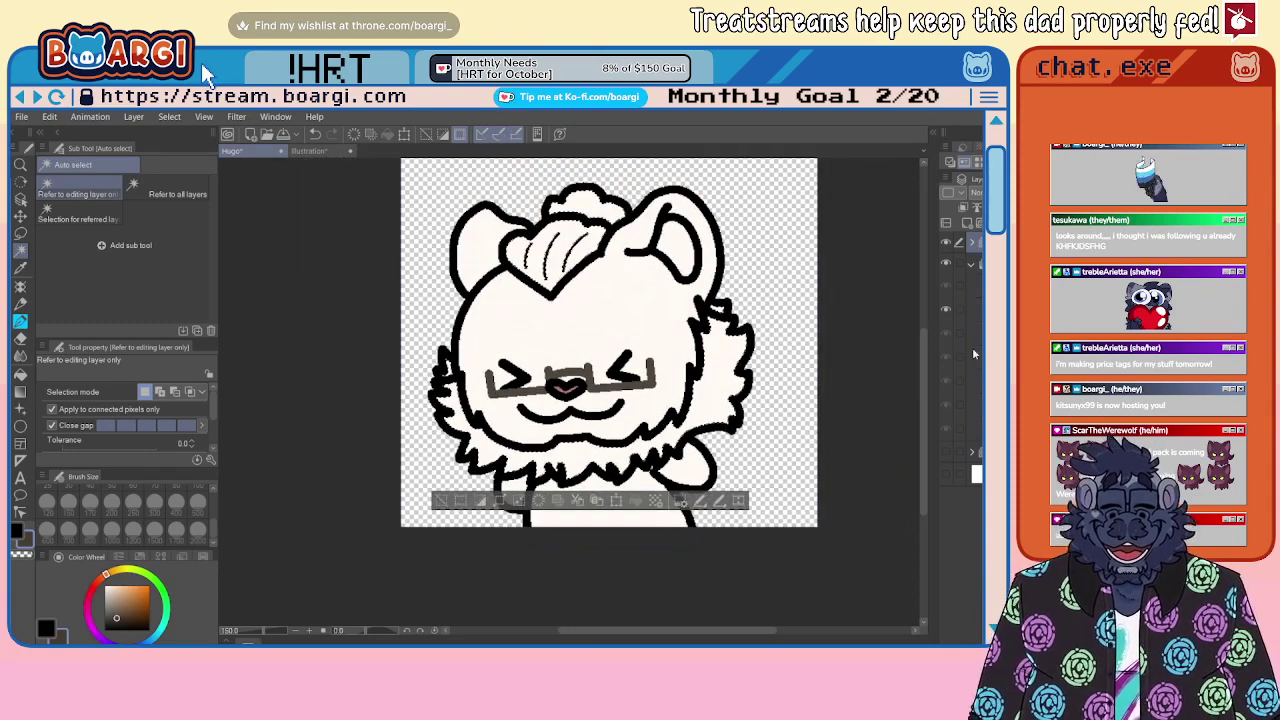
pyautogui.click(960, 310)
pyautogui.press('b')
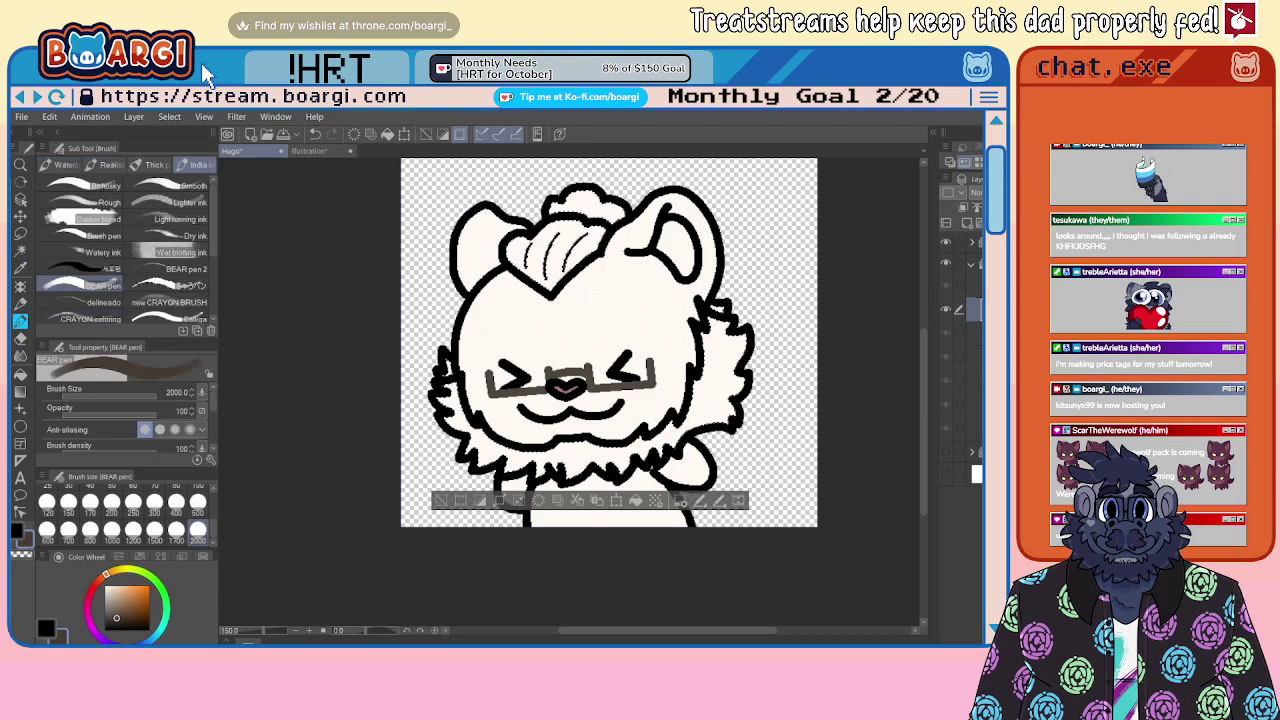
pyautogui.hotkey('ctrl', '-')
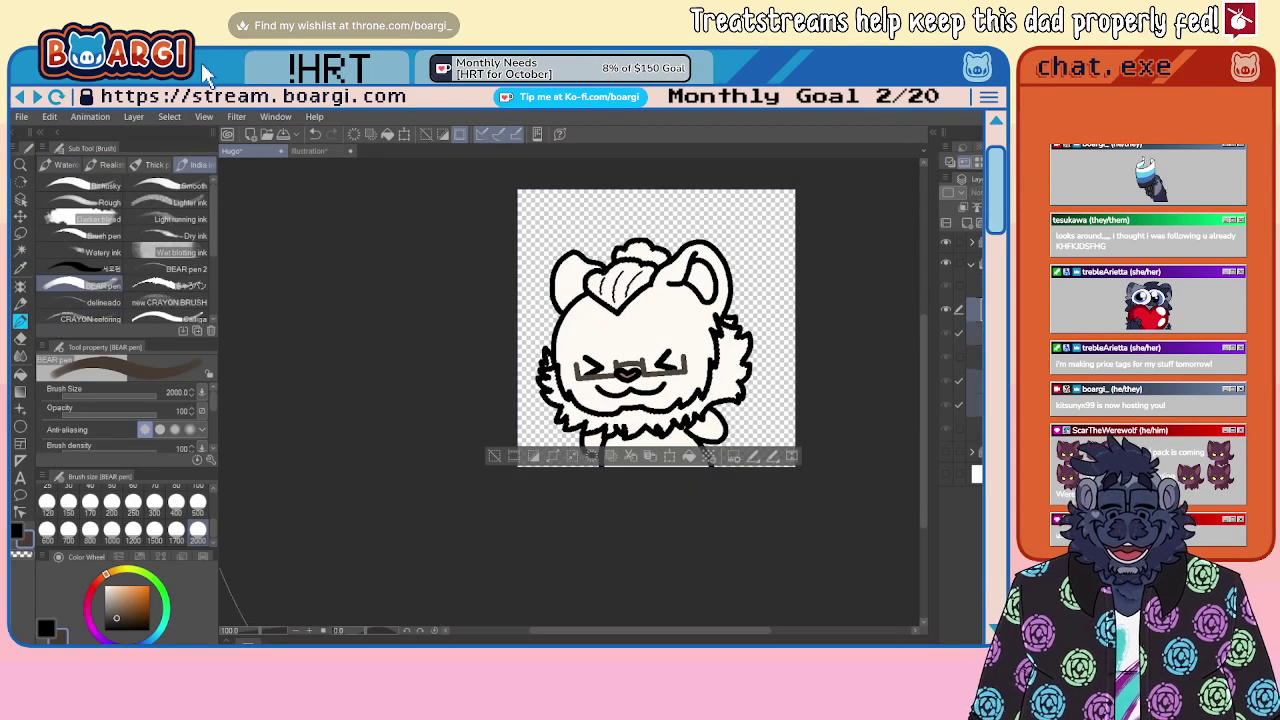
pyautogui.click(718, 375)
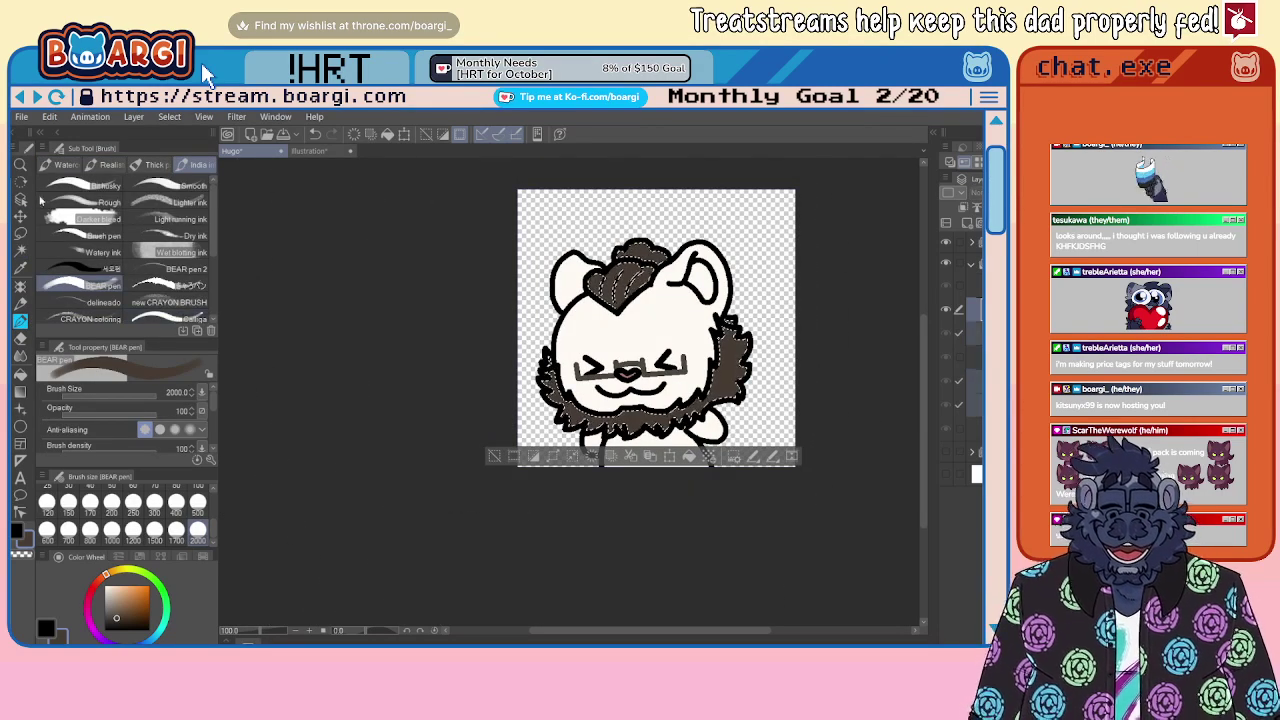
pyautogui.click(21, 234)
pyautogui.hotkey('ctrl', 'd')
pyautogui.hotkey('ctrl', 's')
pyautogui.scroll(-4, 420, 338)
pyautogui.scroll(2, 641, 371)
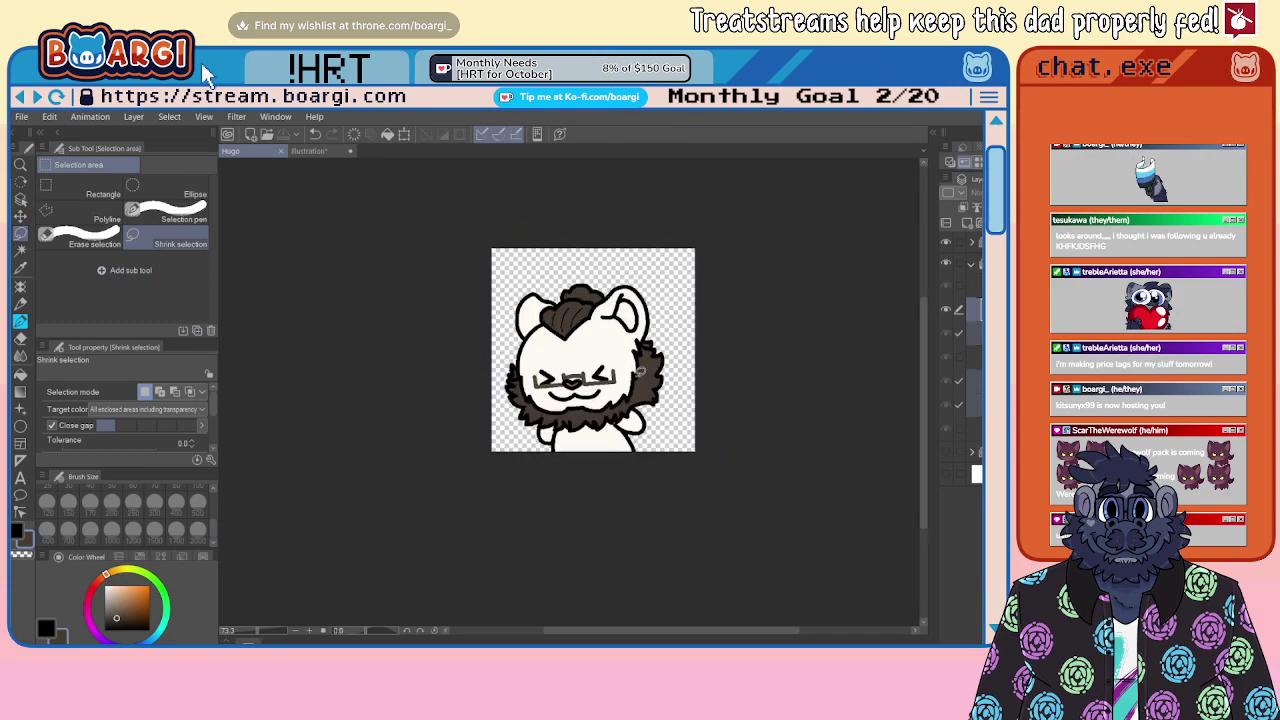
pyautogui.scroll(6, 634, 370)
pyautogui.scroll(1, 404, 360)
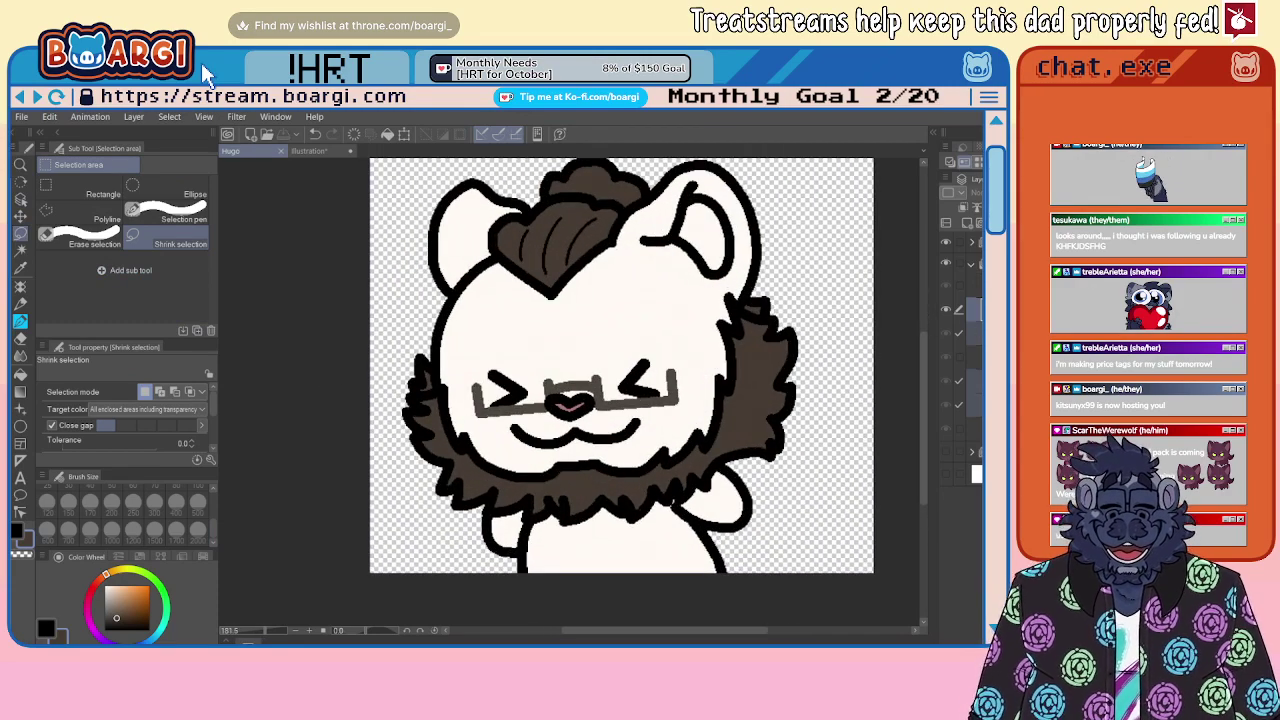
# Step: Show the tilted round-eyed frame with the uncoloured mane and auto-select its hair tuft strands and bun on the line art
pyautogui.click(976, 286)
pyautogui.scroll(-3, 463, 338)
pyautogui.scroll(1, 712, 296)
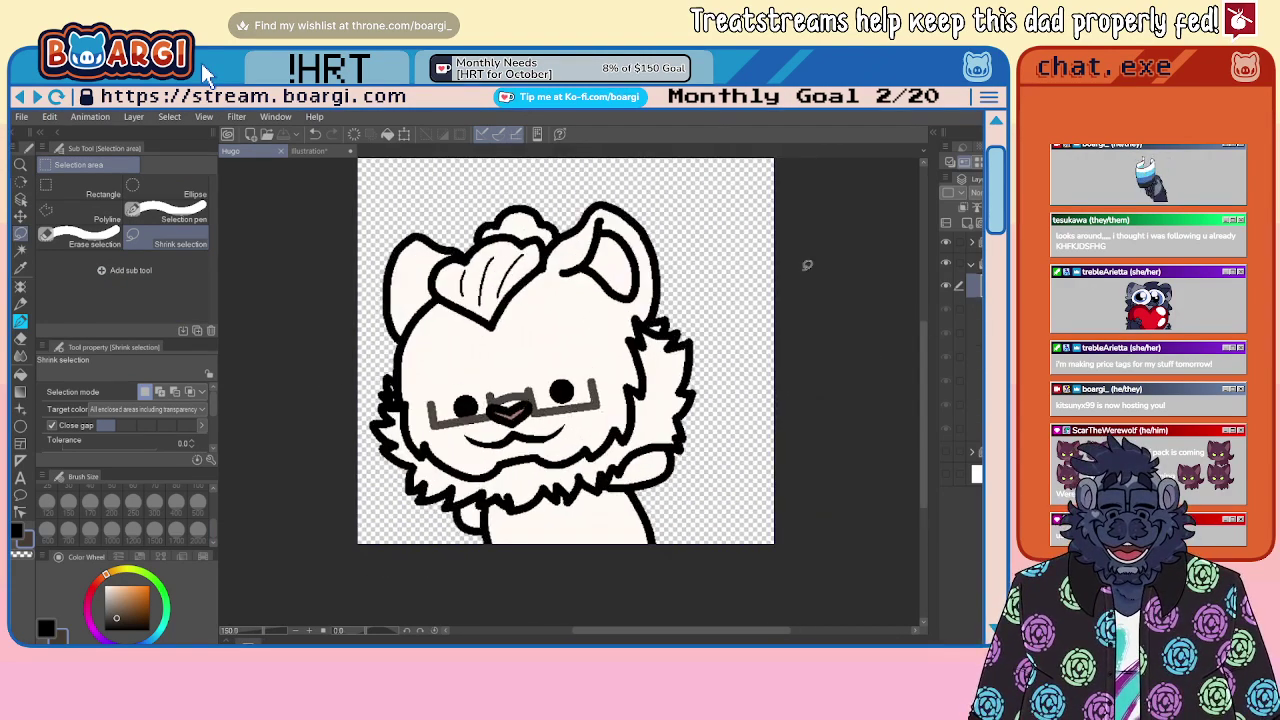
pyautogui.press('w')
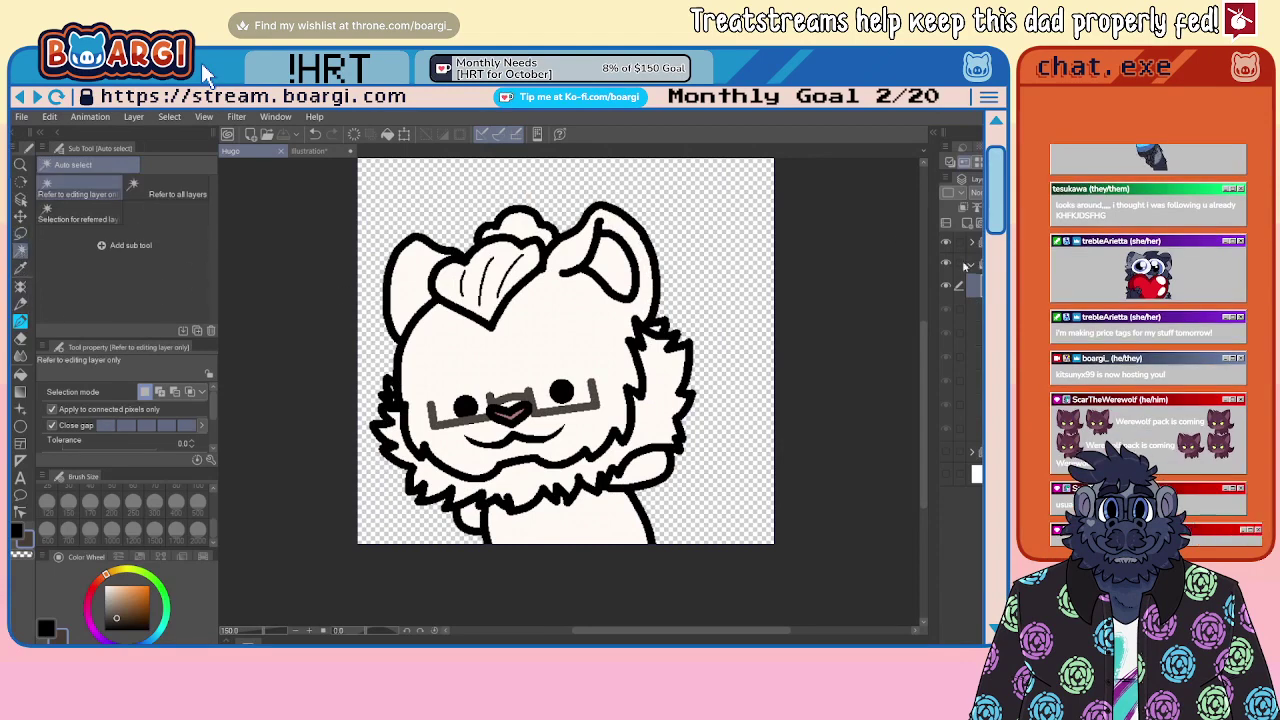
pyautogui.click(474, 263)
pyautogui.keyDown('shift'); pyautogui.click(481, 299); pyautogui.keyUp('shift')
pyautogui.keyDown('shift'); pyautogui.click(486, 300); pyautogui.keyUp('shift')
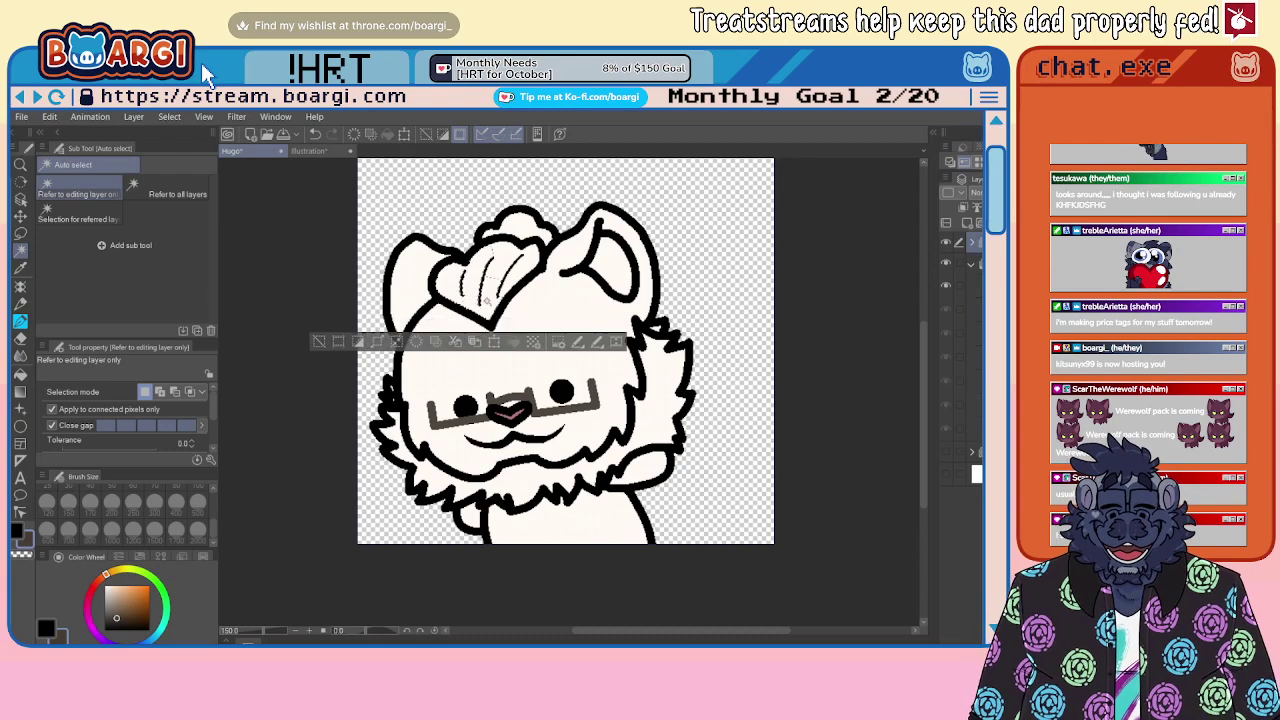
pyautogui.keyDown('shift'); pyautogui.click(502, 262); pyautogui.keyUp('shift')
pyautogui.keyDown('shift'); pyautogui.click(531, 265); pyautogui.keyUp('shift')
pyautogui.keyDown('shift'); pyautogui.click(539, 263); pyautogui.keyUp('shift')
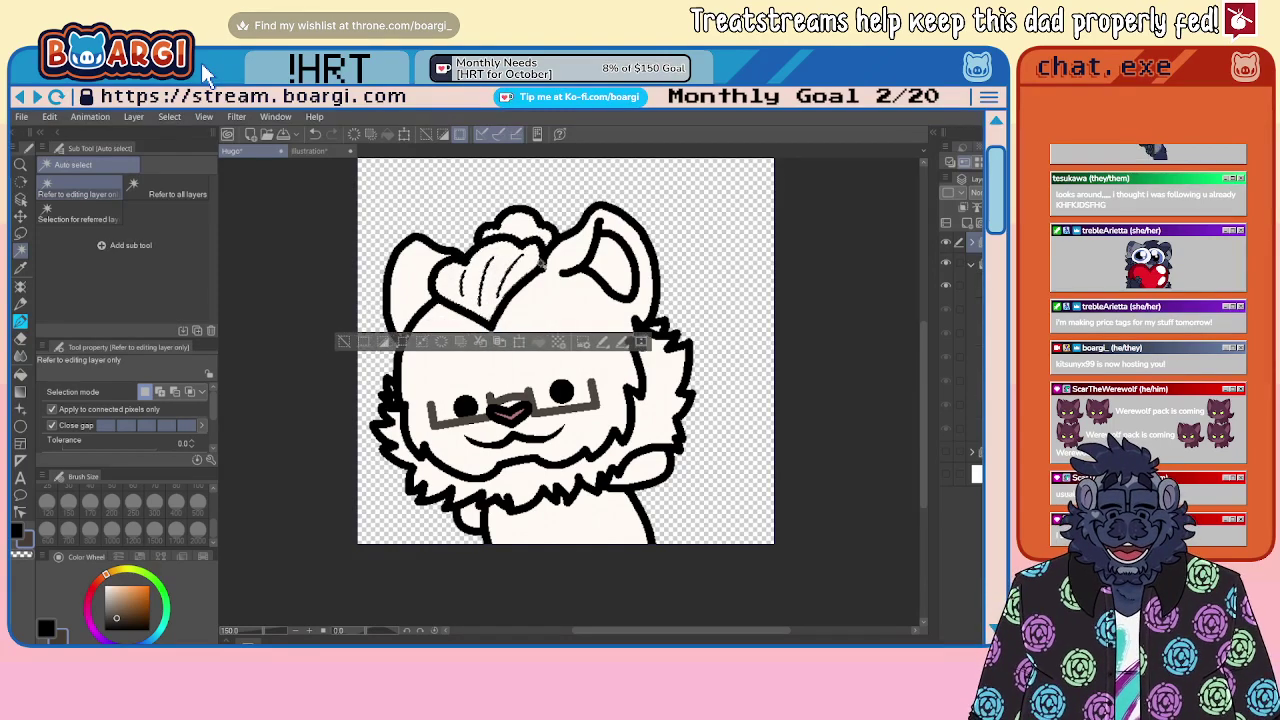
# Step: Add the round-eyed frame's mane fur on both sides of the face and under the chin to the selection
pyautogui.scroll(-3, 541, 258)
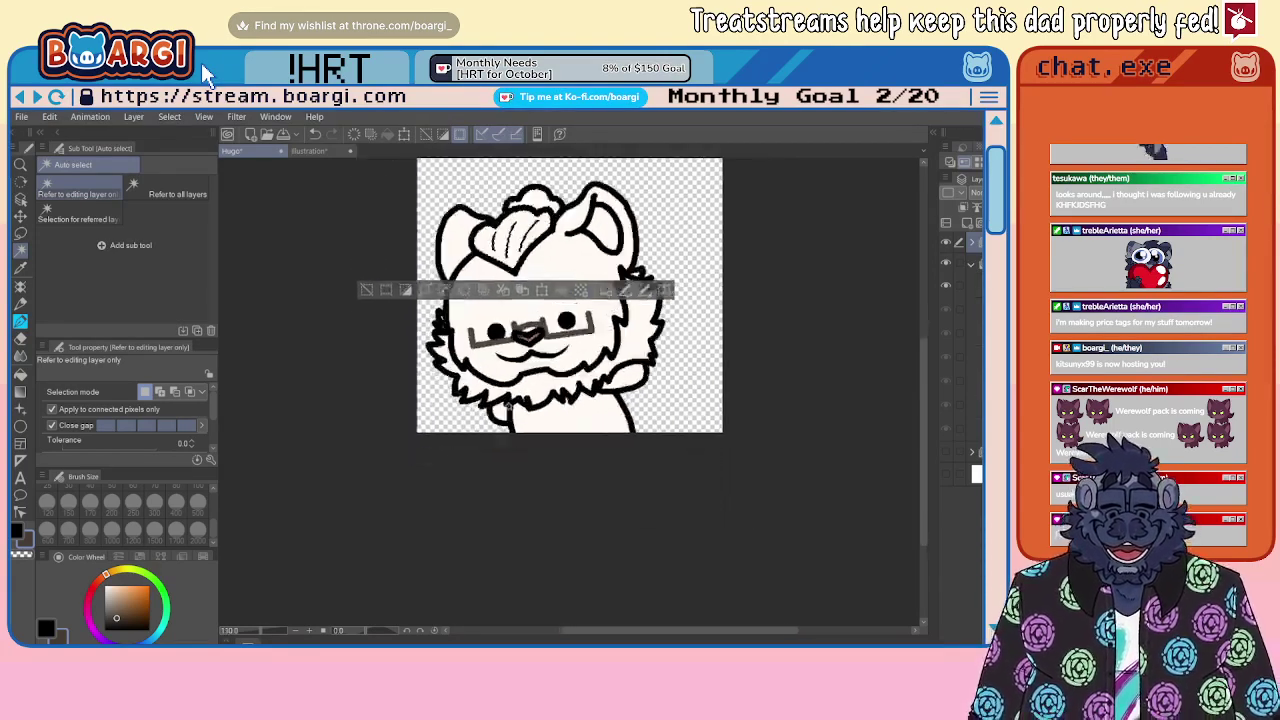
pyautogui.scroll(5, 490, 400)
pyautogui.click(412, 315)
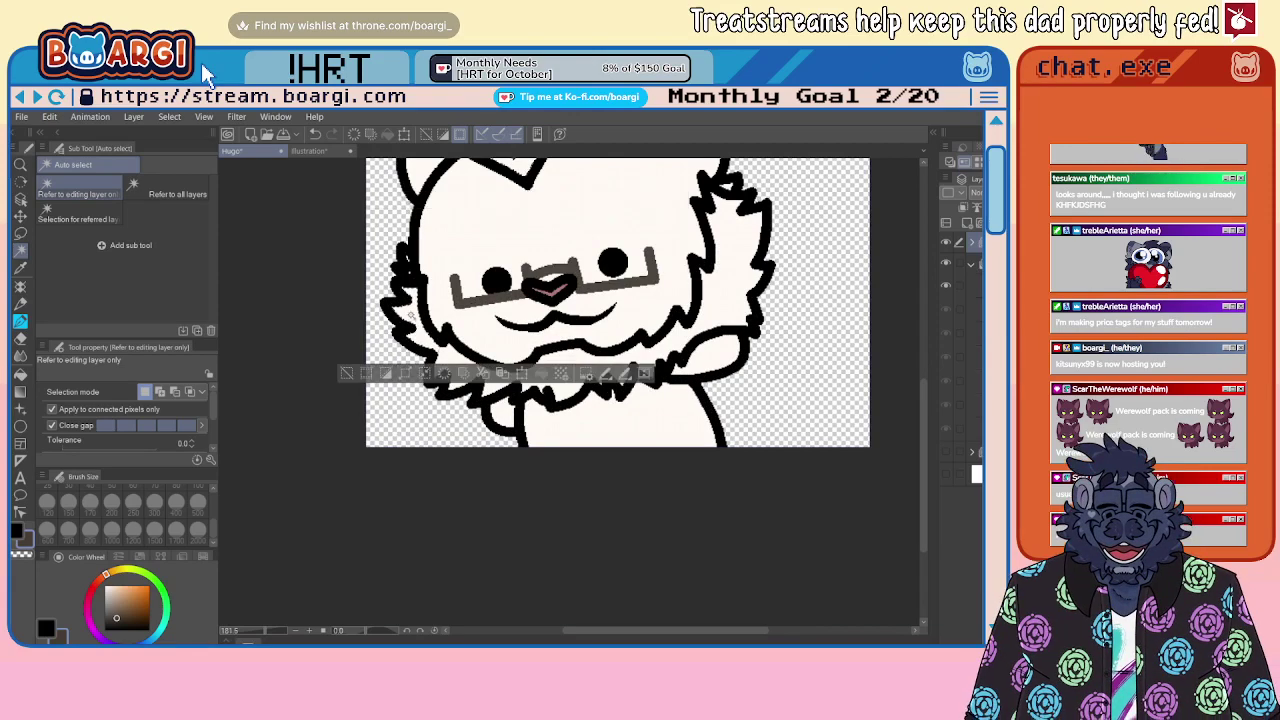
pyautogui.keyDown('shift'); pyautogui.click(446, 356); pyautogui.keyUp('shift')
pyautogui.keyDown('shift'); pyautogui.click(535, 369); pyautogui.keyUp('shift')
pyautogui.keyDown('shift'); pyautogui.click(621, 366); pyautogui.keyUp('shift')
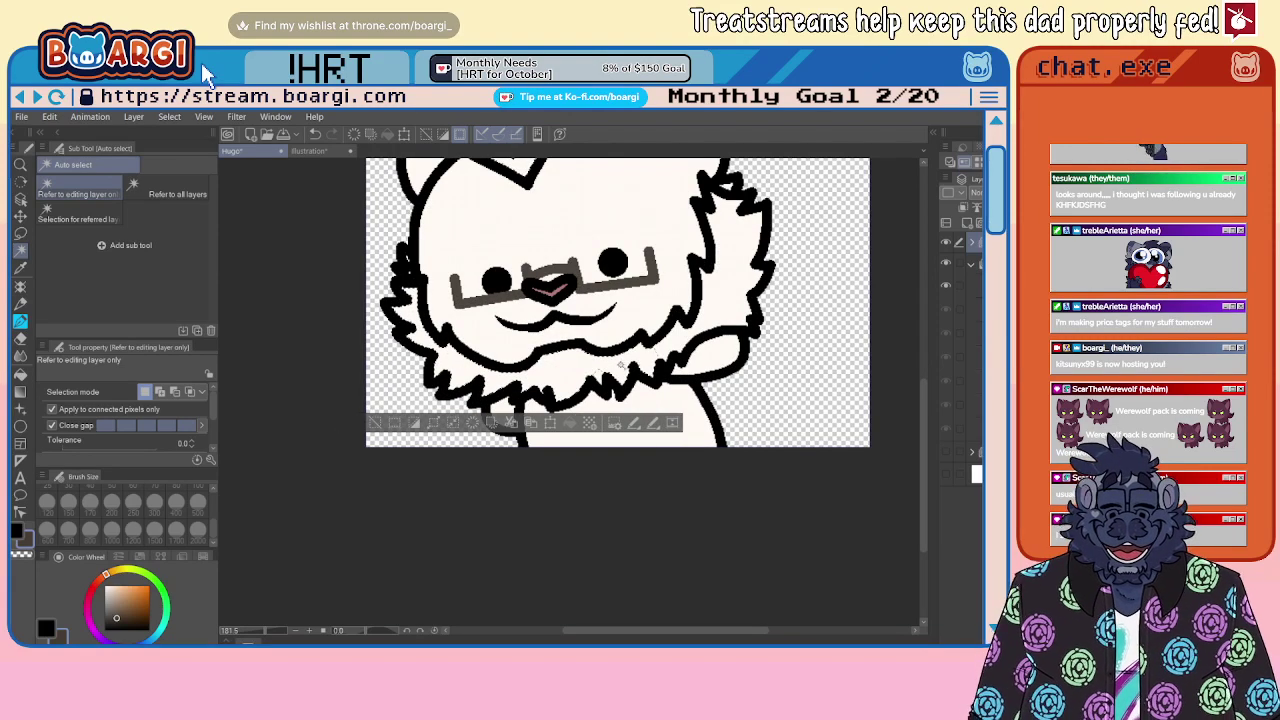
pyautogui.keyDown('shift'); pyautogui.click(684, 338); pyautogui.keyUp('shift')
pyautogui.keyDown('shift'); pyautogui.click(735, 268); pyautogui.keyUp('shift')
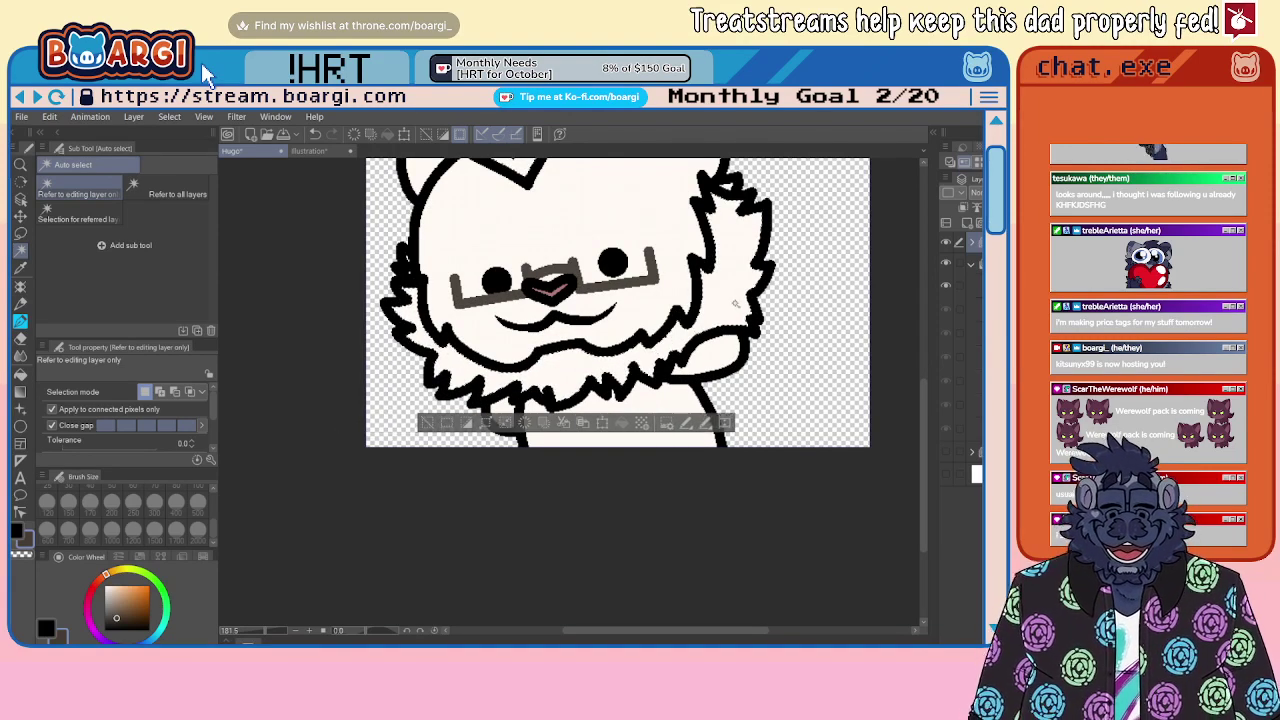
pyautogui.scroll(10, 401, 265)
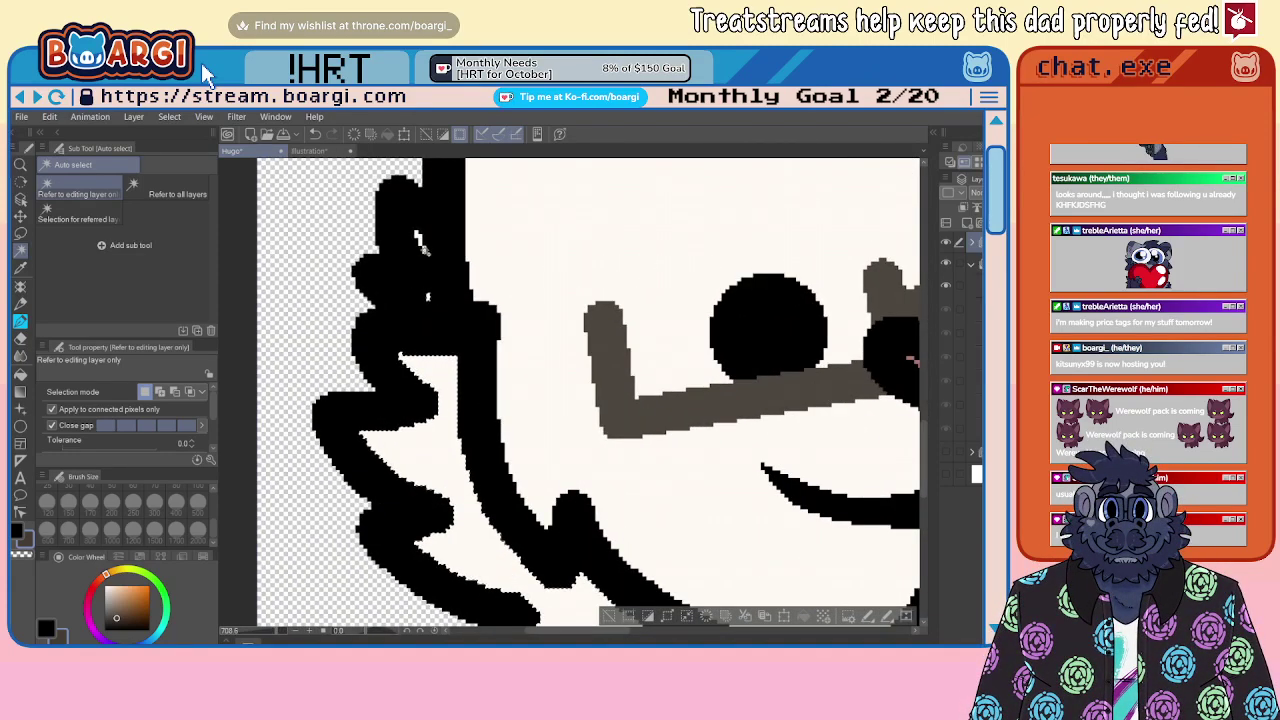
pyautogui.scroll(-7, 421, 245)
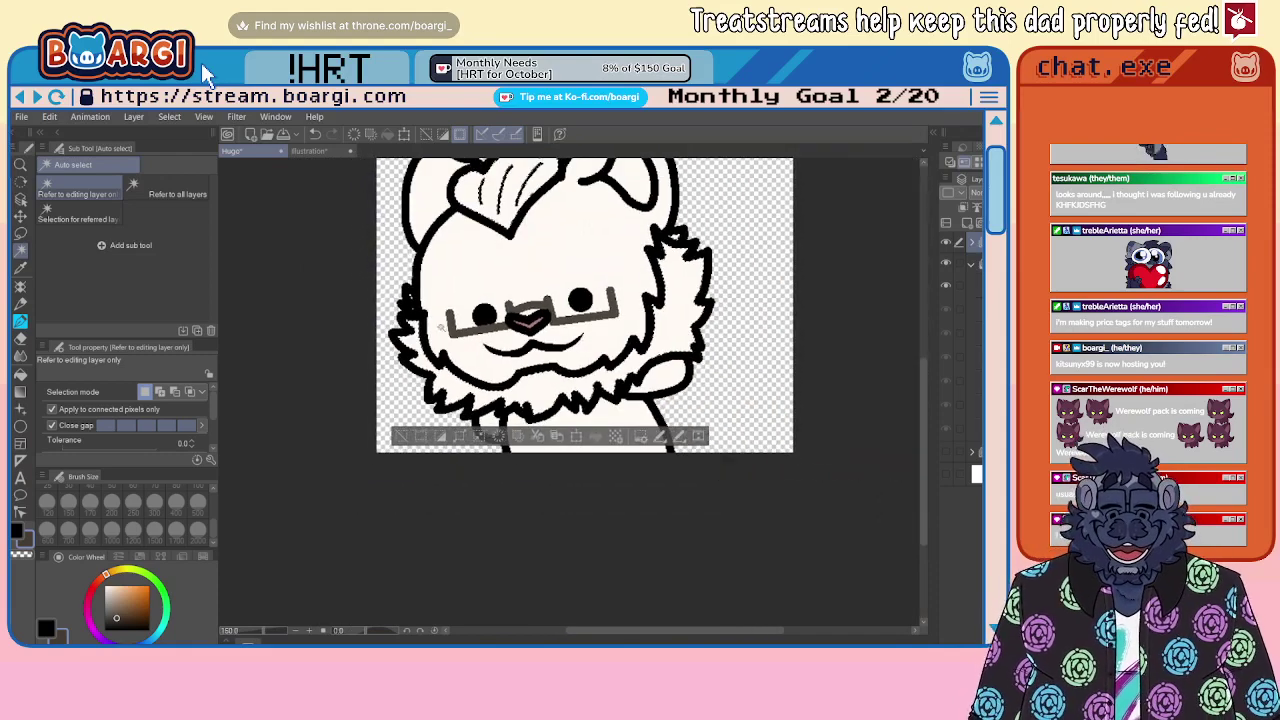
# Step: Fill the round-eyed frame's selected hair and mane on its colour layer with dark brown using the BEAR pen, deselect, and save
pyautogui.click(975, 286)
pyautogui.click(23, 323)
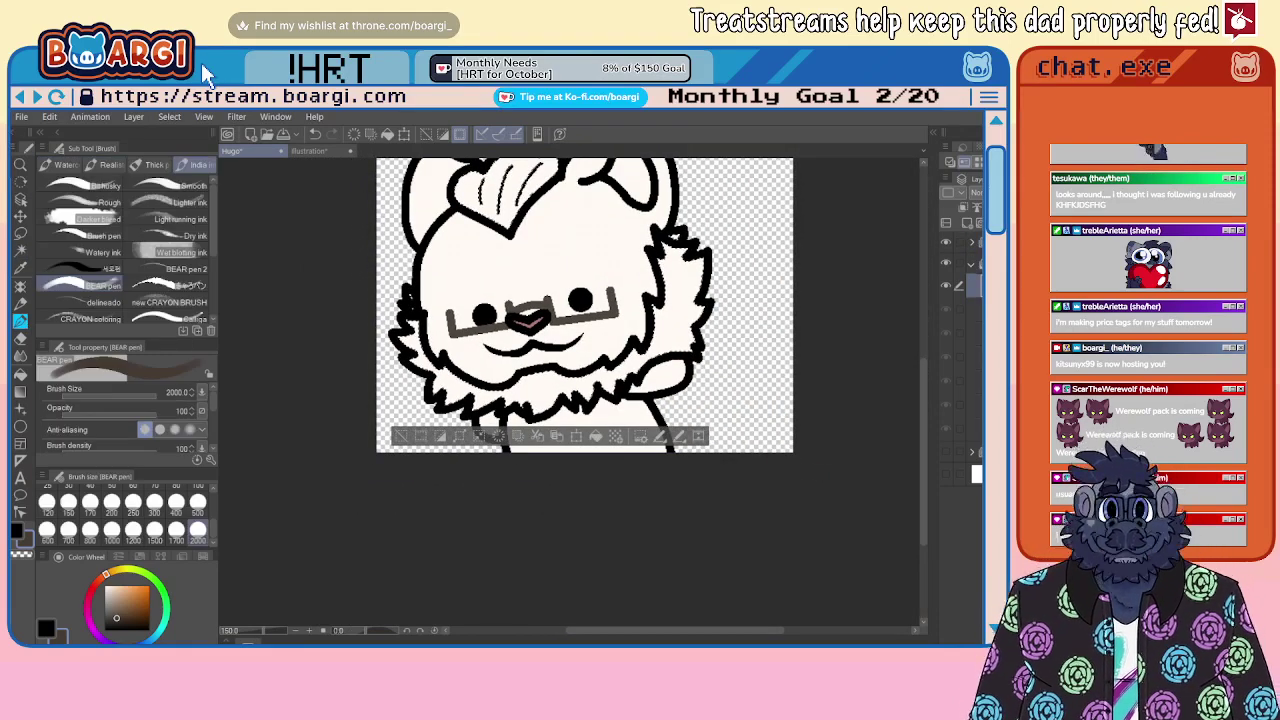
pyautogui.scroll(-5, 639, 451)
pyautogui.click(610, 410)
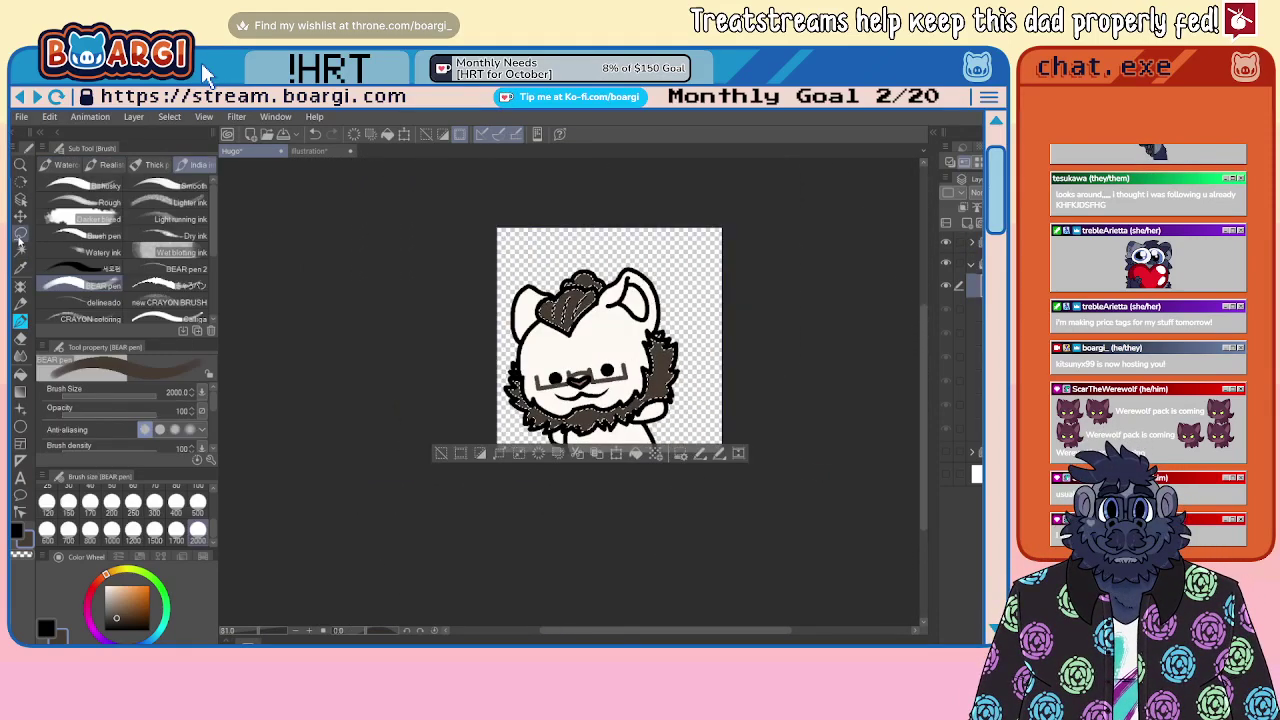
pyautogui.click(20, 234)
pyautogui.click(397, 312)
pyautogui.scroll(1, 695, 343)
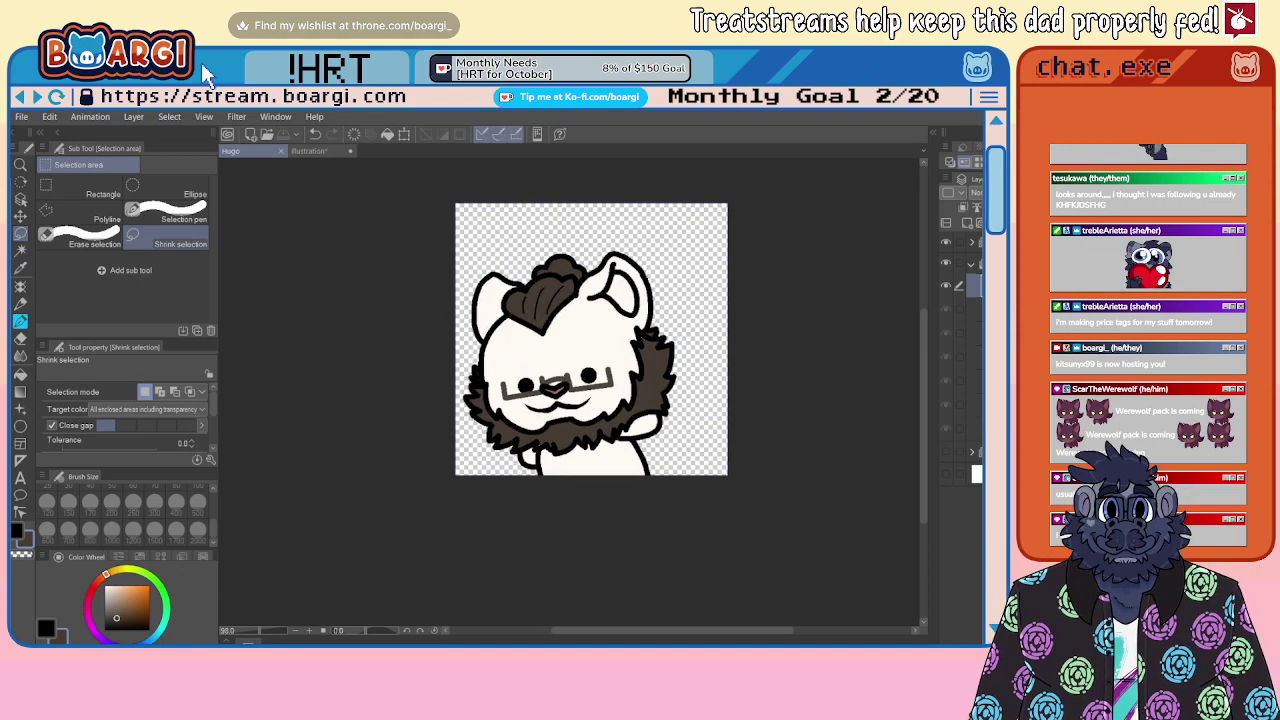
# Step: Touch up small gaps in the round-eyed frame's mane in dark brown with the BEAR pen at size 20, and save
pyautogui.click(22, 321)
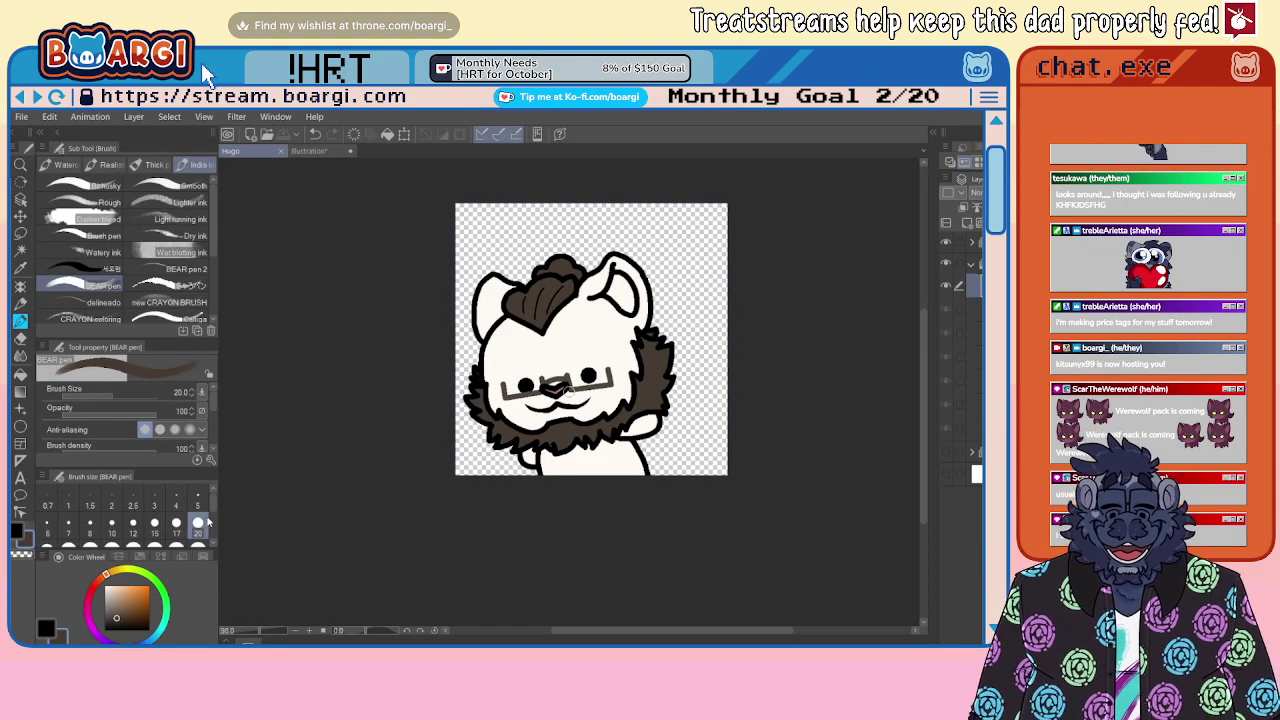
pyautogui.scroll(2, 680, 310)
pyautogui.scroll(2, 657, 335)
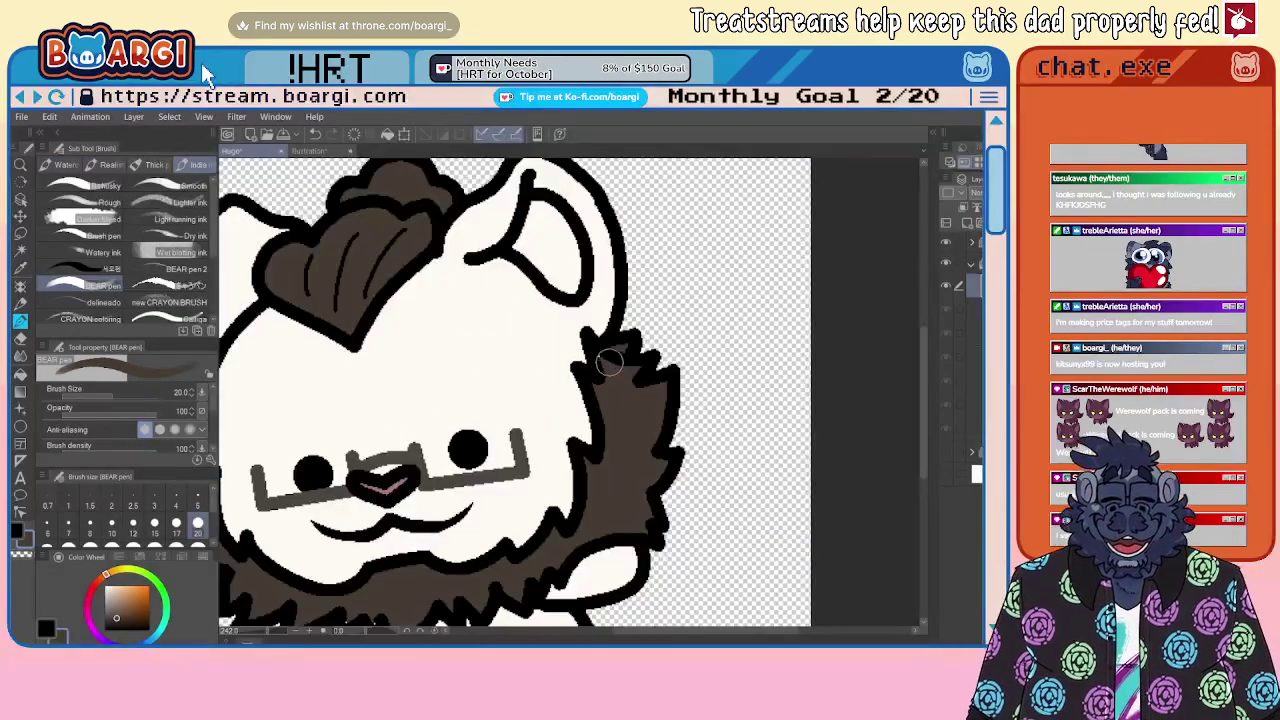
pyautogui.scroll(-2, 660, 368)
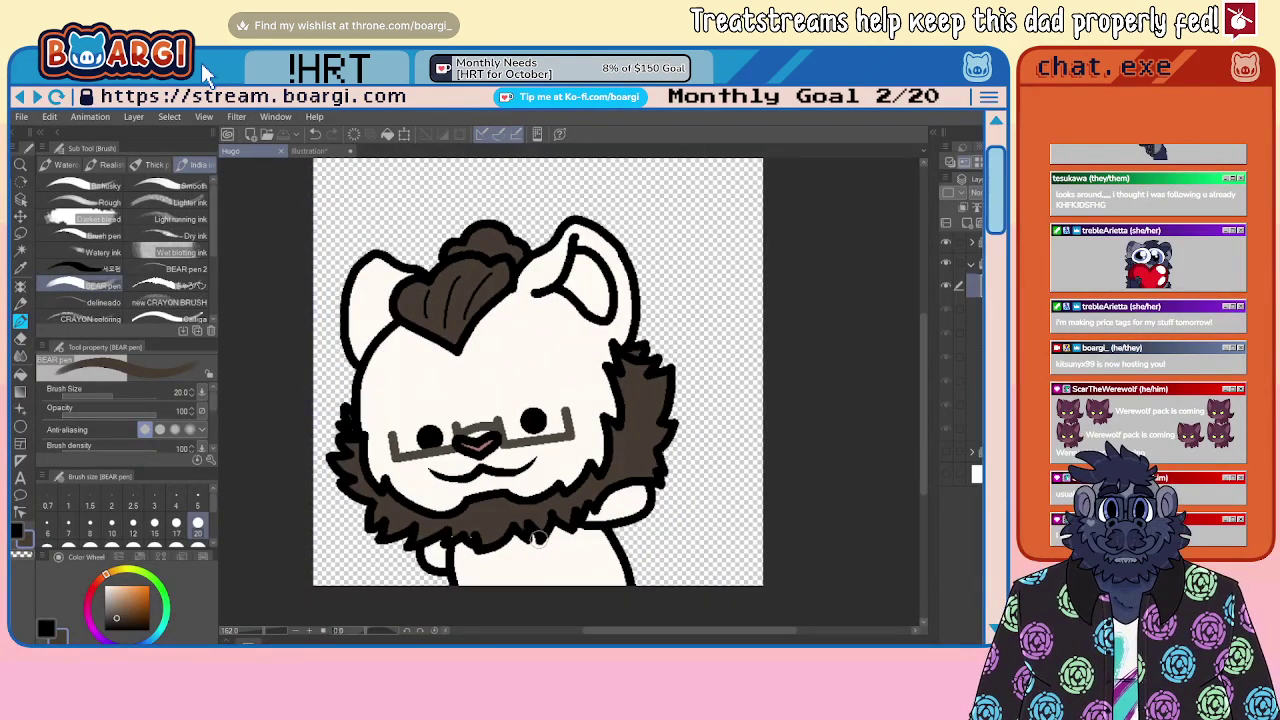
pyautogui.scroll(3, 538, 538)
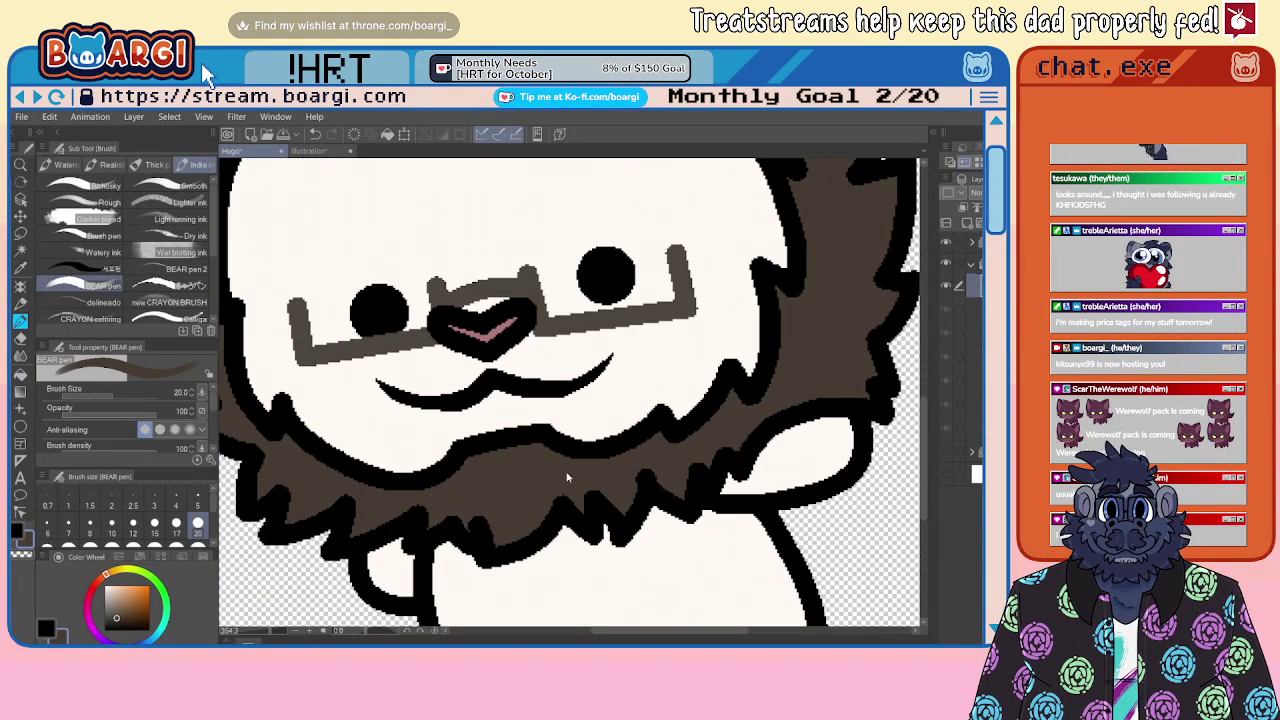
pyautogui.scroll(-5, 578, 470)
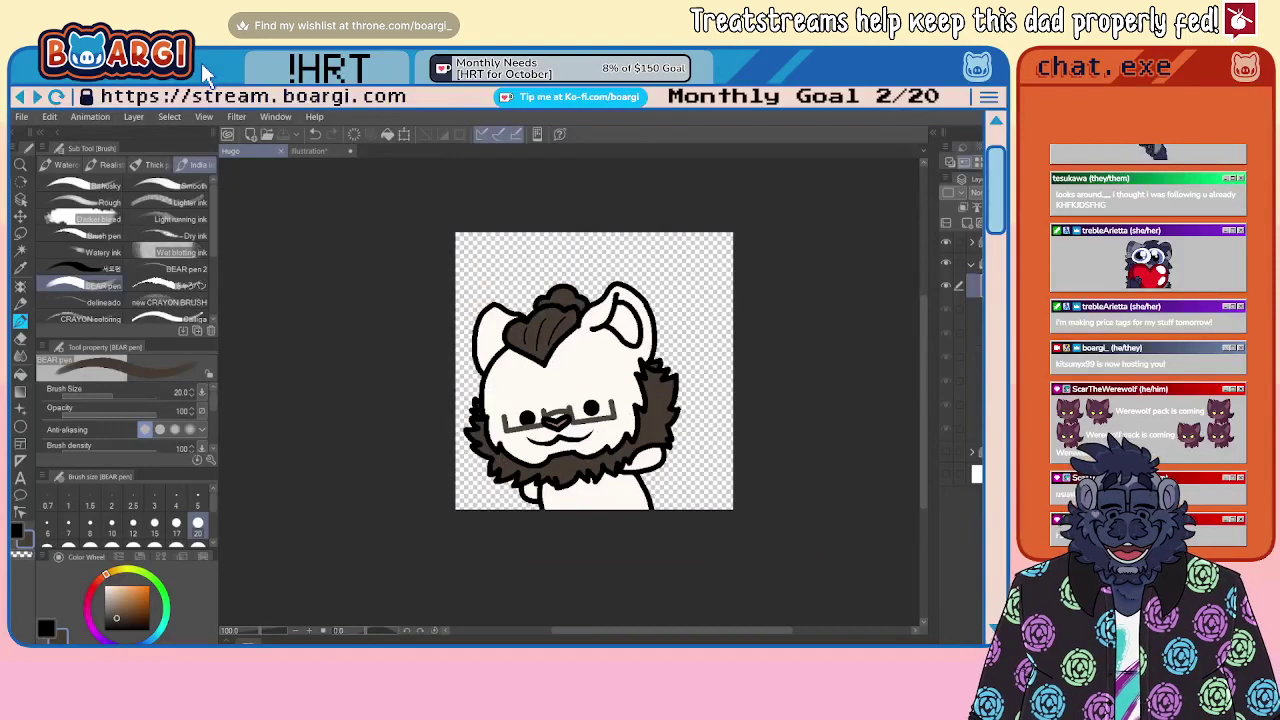
# Step: Show the timeline, play back the animation to check the hair and mane colours, and stop it
pyautogui.click(254, 641)
pyautogui.click(359, 534)
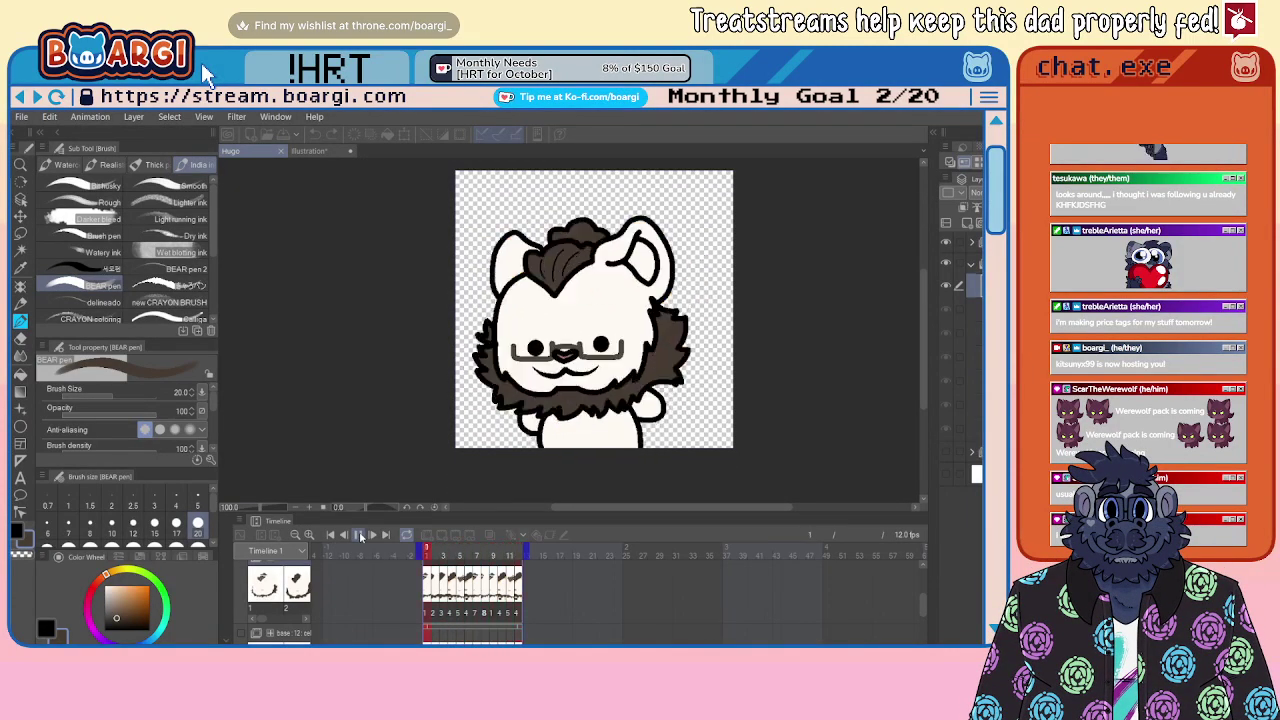
pyautogui.click(360, 535)
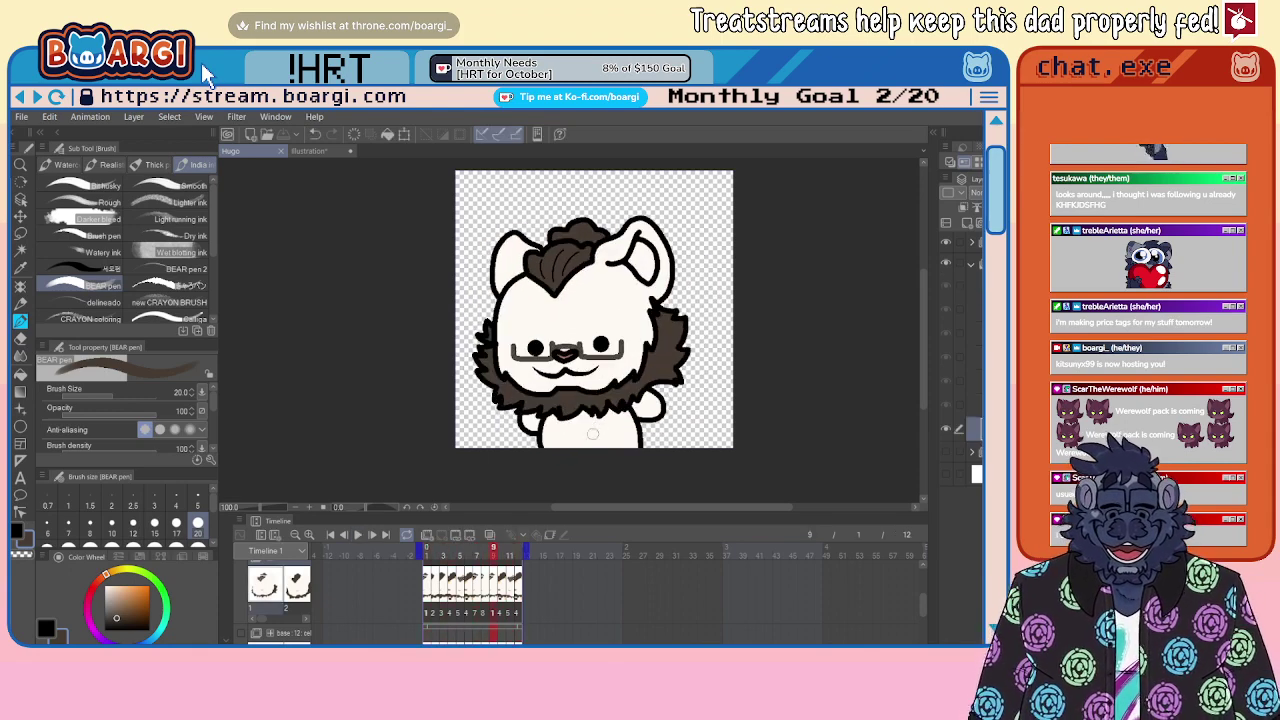
# Step: Sample the golden yellow ear colour from frame 10 and paint the left ear on frame 9 with the size 20 BEAR pen
pyautogui.scroll(4, 618, 399)
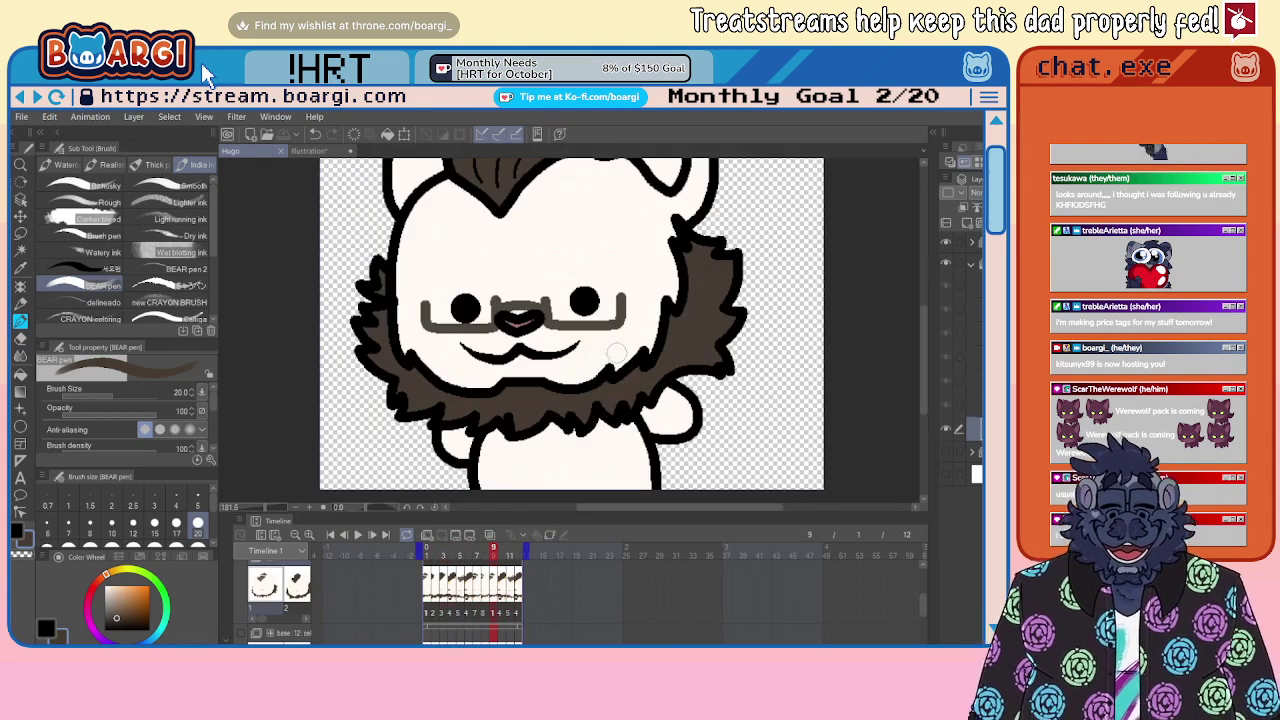
pyautogui.scroll(-6, 596, 330)
pyautogui.scroll(5, 565, 240)
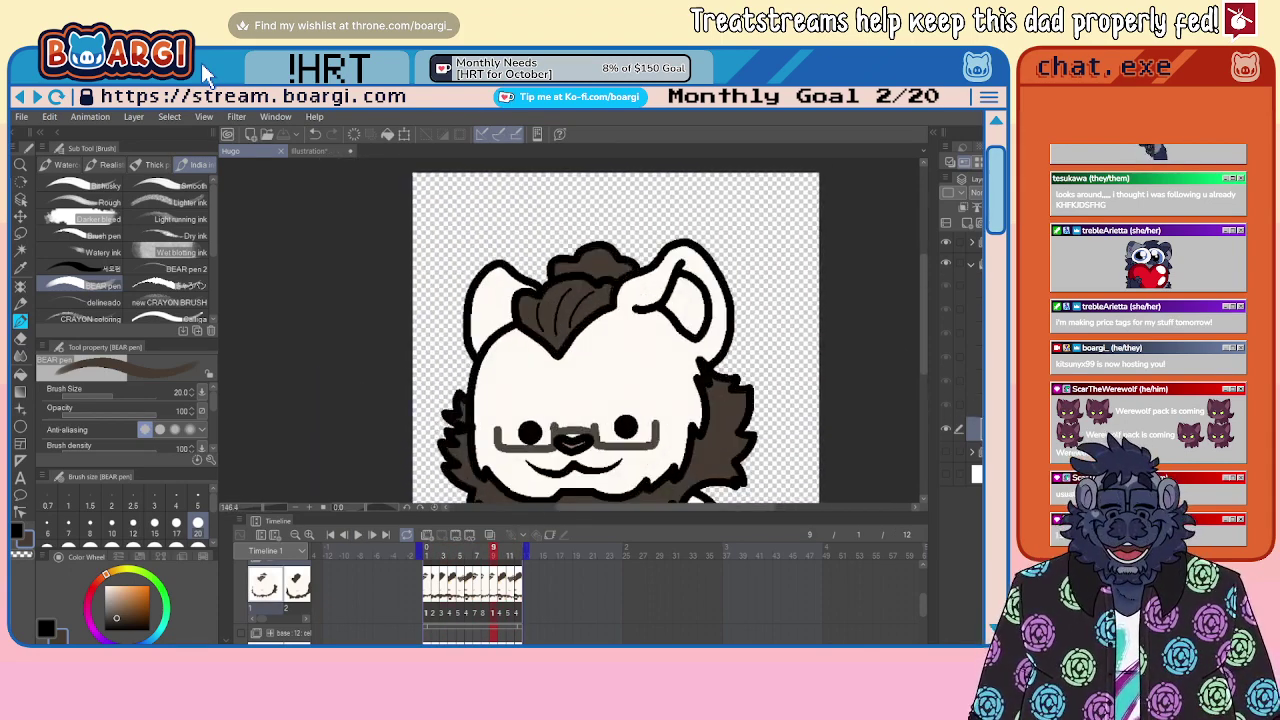
pyautogui.press('Right')
pyautogui.keyDown('alt'); pyautogui.click(523, 291); pyautogui.keyUp('alt')
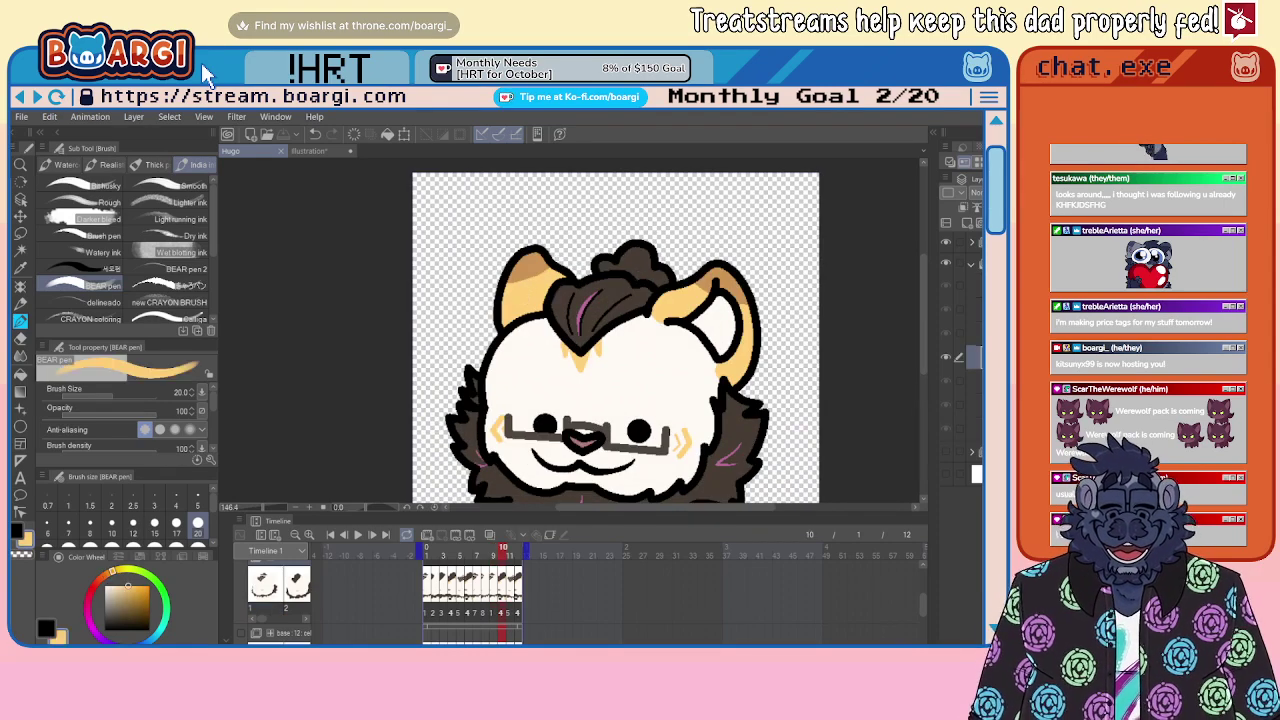
pyautogui.press('Left')
pyautogui.hotkey('ctrl', '+')
pyautogui.hotkey('ctrl', '+')
pyautogui.moveTo(500, 402)
pyautogui.mouseDown()
pyautogui.moveTo(550, 353)
pyautogui.moveTo(566, 297)
pyautogui.moveTo(587, 281)
pyautogui.moveTo(607, 287)
pyautogui.moveTo(560, 272)
pyautogui.moveTo(482, 359)
pyautogui.moveTo(522, 348)
pyautogui.mouseUp()
pyautogui.scroll(-2, 396, 318)
pyautogui.scroll(-3, 505, 300)
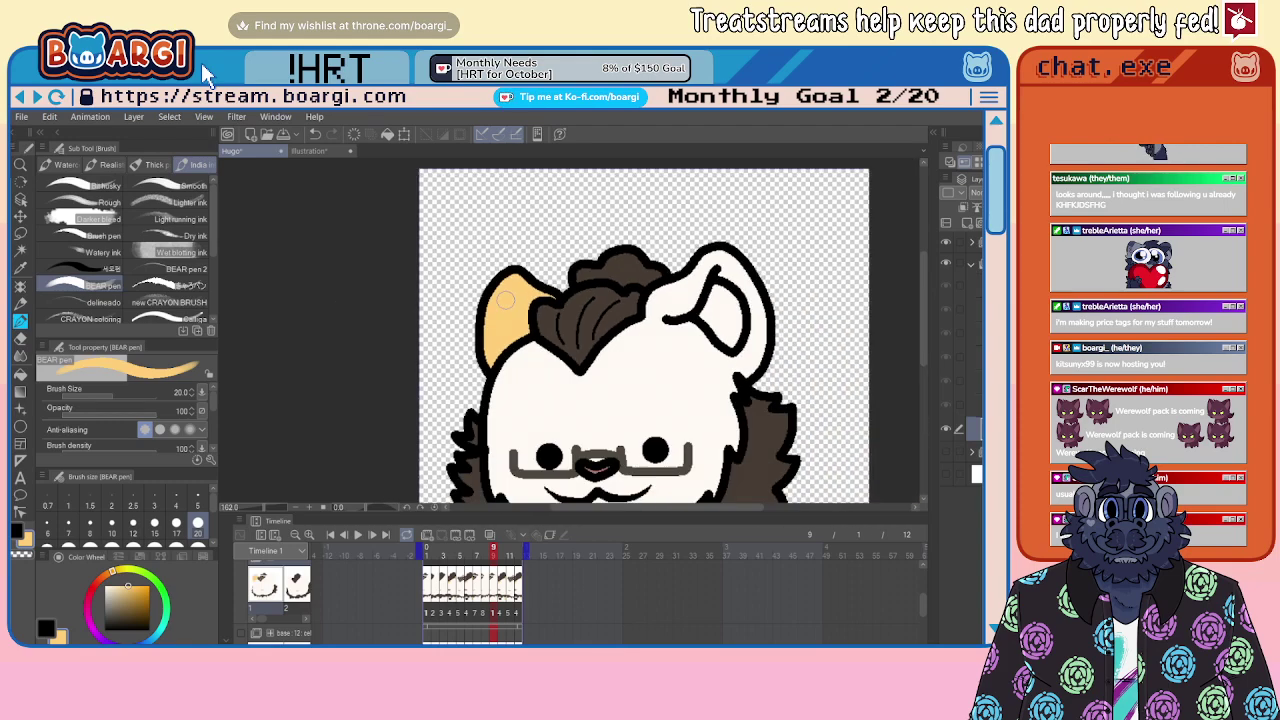
# Step: Paint the outer fur of frame 9's right ear golden yellow and clean up its lower base with the cream face colour
pyautogui.hotkey('ctrl', '+')
pyautogui.hotkey('ctrl', '+')
pyautogui.moveTo(590, 235)
pyautogui.mouseDown()
pyautogui.moveTo(554, 259)
pyautogui.moveTo(549, 292)
pyautogui.moveTo(628, 280)
pyautogui.moveTo(620, 230)
pyautogui.mouseUp()
pyautogui.hotkey('ctrl', '-')
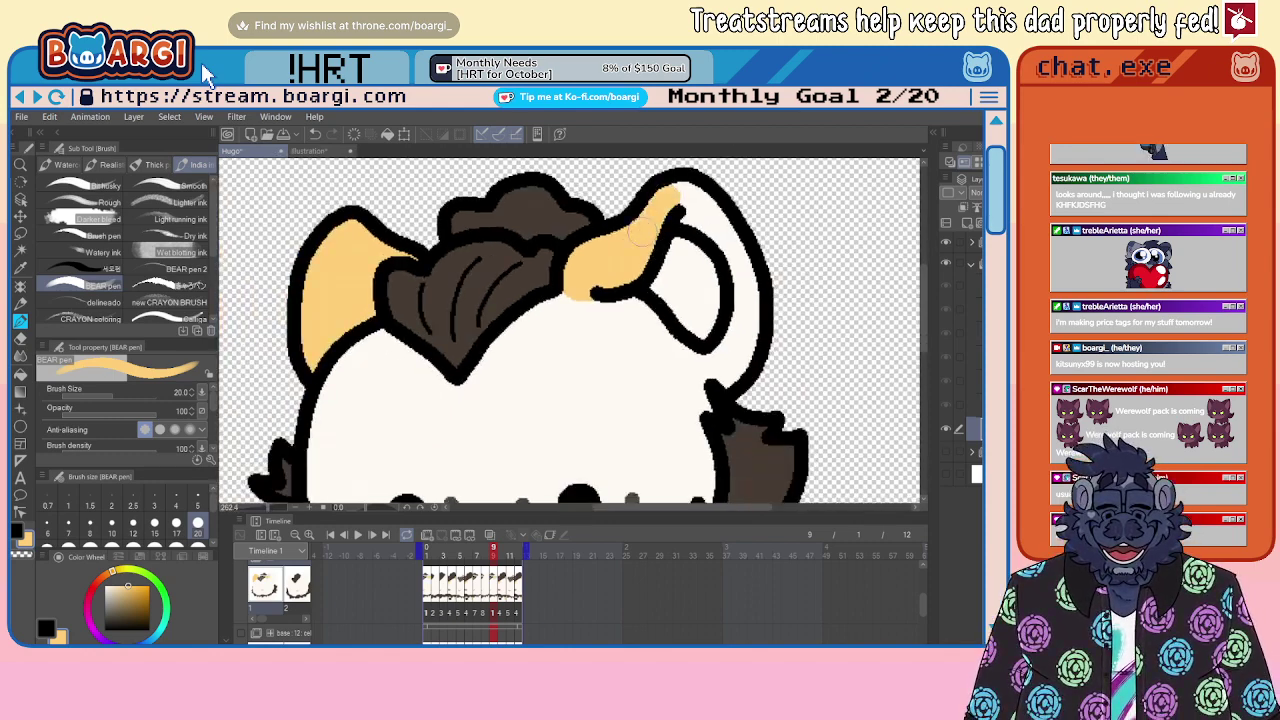
pyautogui.moveTo(680, 212)
pyautogui.mouseDown()
pyautogui.moveTo(738, 258)
pyautogui.moveTo(708, 194)
pyautogui.mouseUp()
pyautogui.moveTo(744, 280)
pyautogui.mouseDown()
pyautogui.moveTo(717, 357)
pyautogui.moveTo(725, 381)
pyautogui.moveTo(758, 286)
pyautogui.mouseUp()
pyautogui.scroll(4, 738, 380)
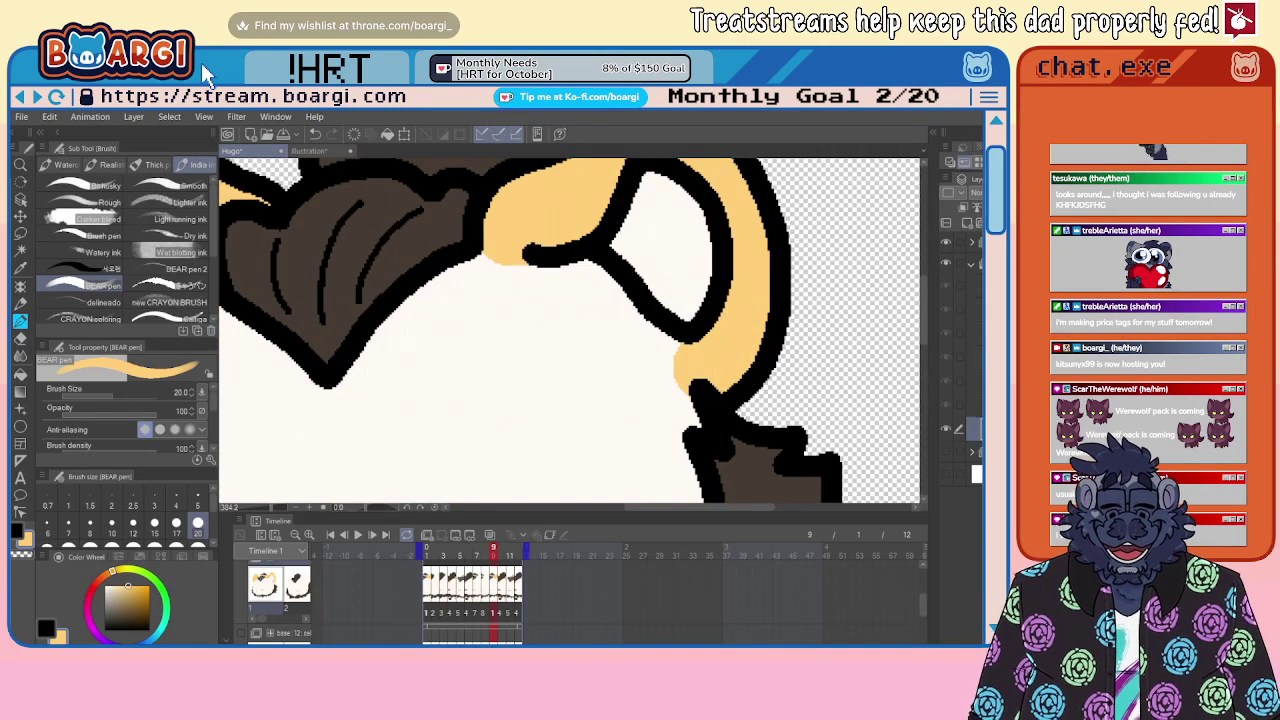
pyautogui.scroll(5, 546, 280)
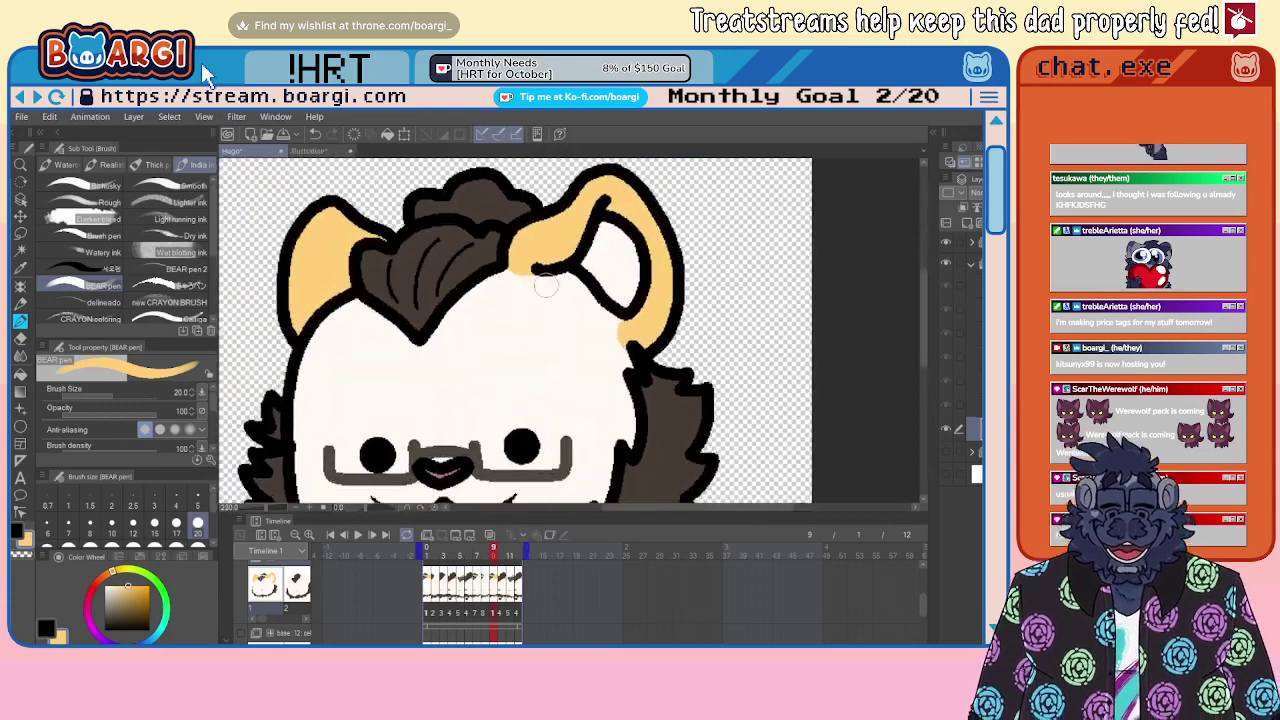
pyautogui.keyDown('alt'); pyautogui.click(611, 337); pyautogui.keyUp('alt')
pyautogui.moveTo(614, 323); pyautogui.dragTo(633, 369)
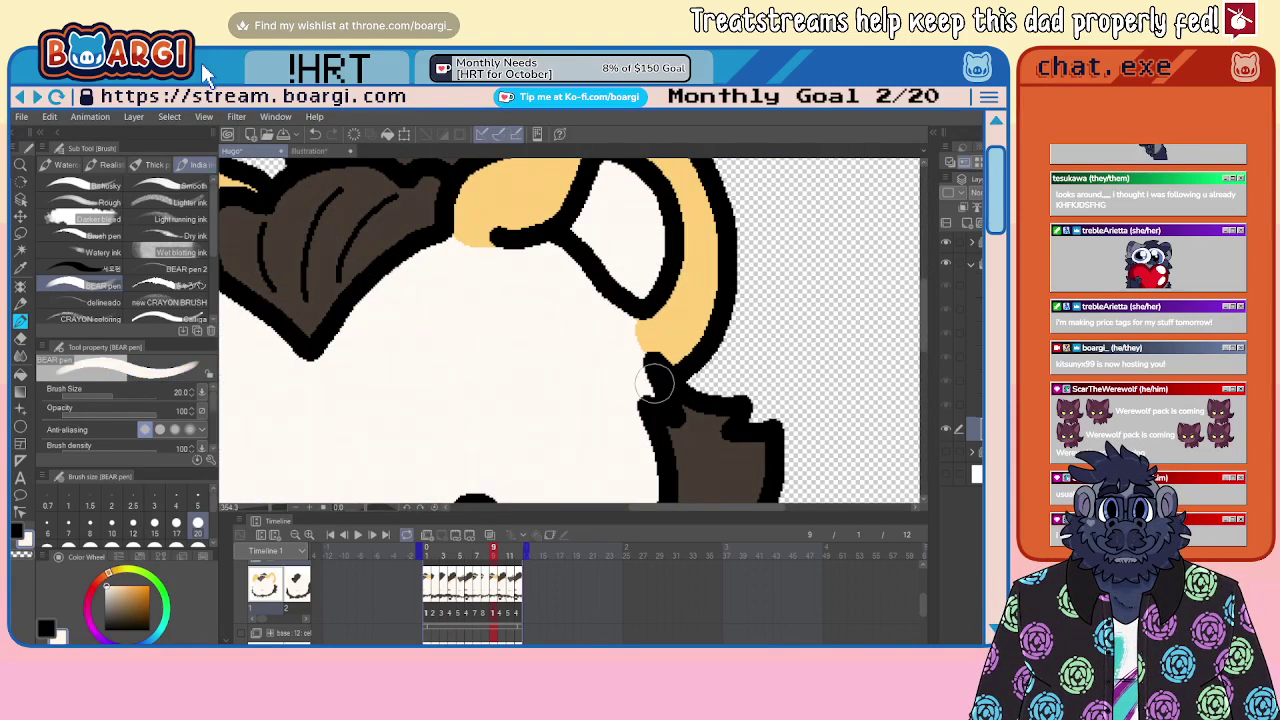
# Step: Sample the golden yellow from frame 9's ear and paint the outer fur of frame 2's right ear with the size 20 BEAR pen
pyautogui.keyDown('alt'); pyautogui.click(680, 320); pyautogui.keyUp('alt')
pyautogui.hotkey('alt', ']')
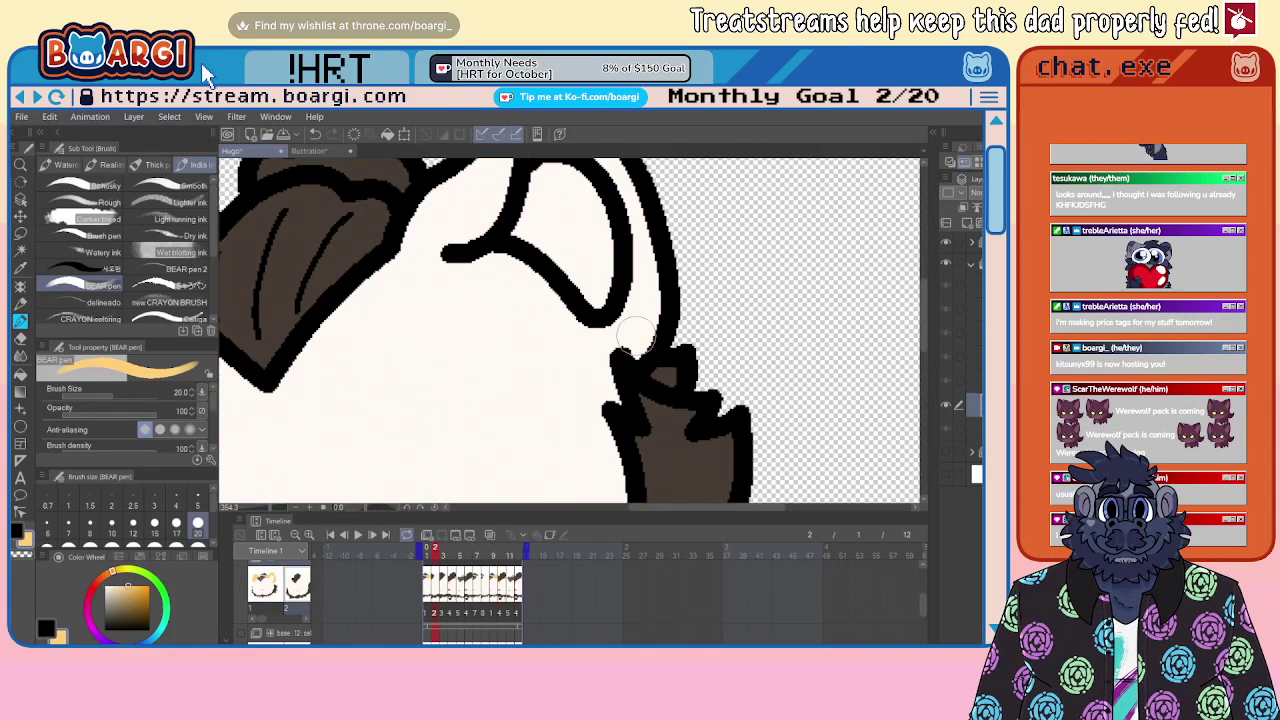
pyautogui.moveTo(627, 325)
pyautogui.mouseDown()
pyautogui.moveTo(649, 331)
pyautogui.moveTo(652, 288)
pyautogui.mouseUp()
pyautogui.scroll(-6, 570, 302)
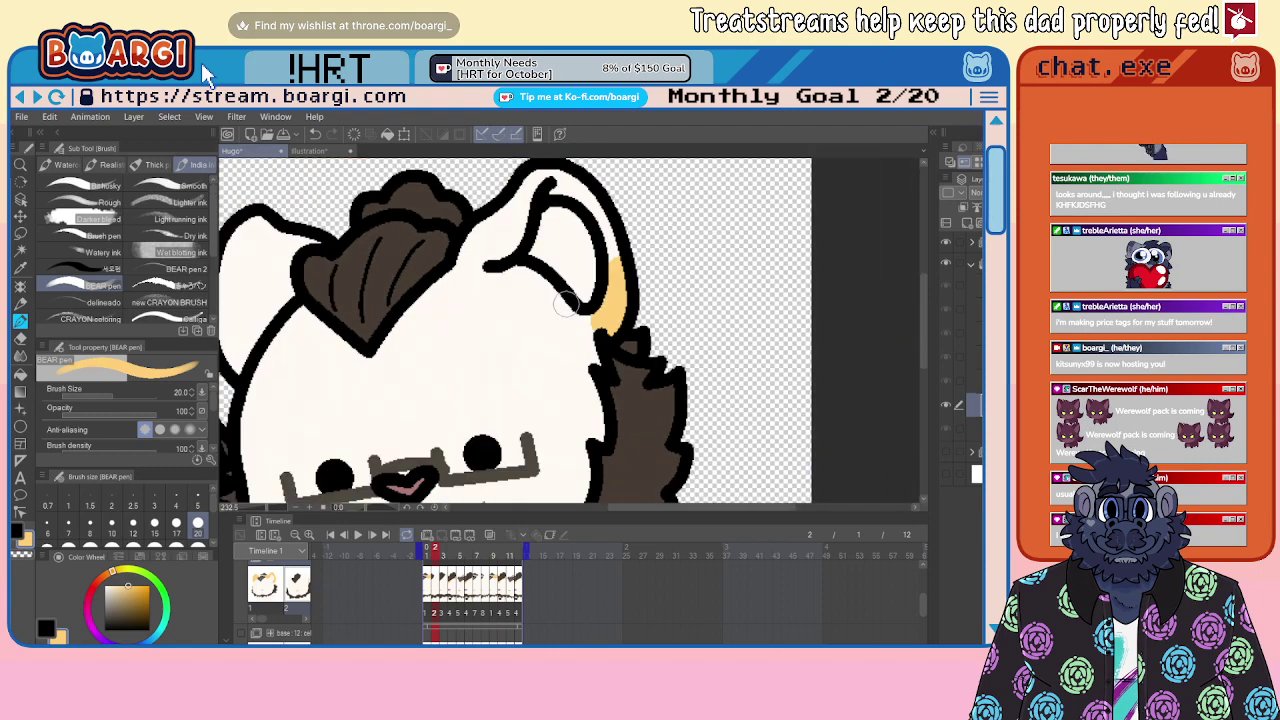
pyautogui.scroll(6, 534, 242)
pyautogui.moveTo(460, 222)
pyautogui.mouseDown()
pyautogui.moveTo(448, 256)
pyautogui.moveTo(485, 247)
pyautogui.moveTo(487, 207)
pyautogui.moveTo(522, 203)
pyautogui.moveTo(504, 237)
pyautogui.moveTo(501, 216)
pyautogui.moveTo(539, 178)
pyautogui.moveTo(583, 196)
pyautogui.moveTo(608, 232)
pyautogui.mouseUp()
pyautogui.scroll(-3, 518, 188)
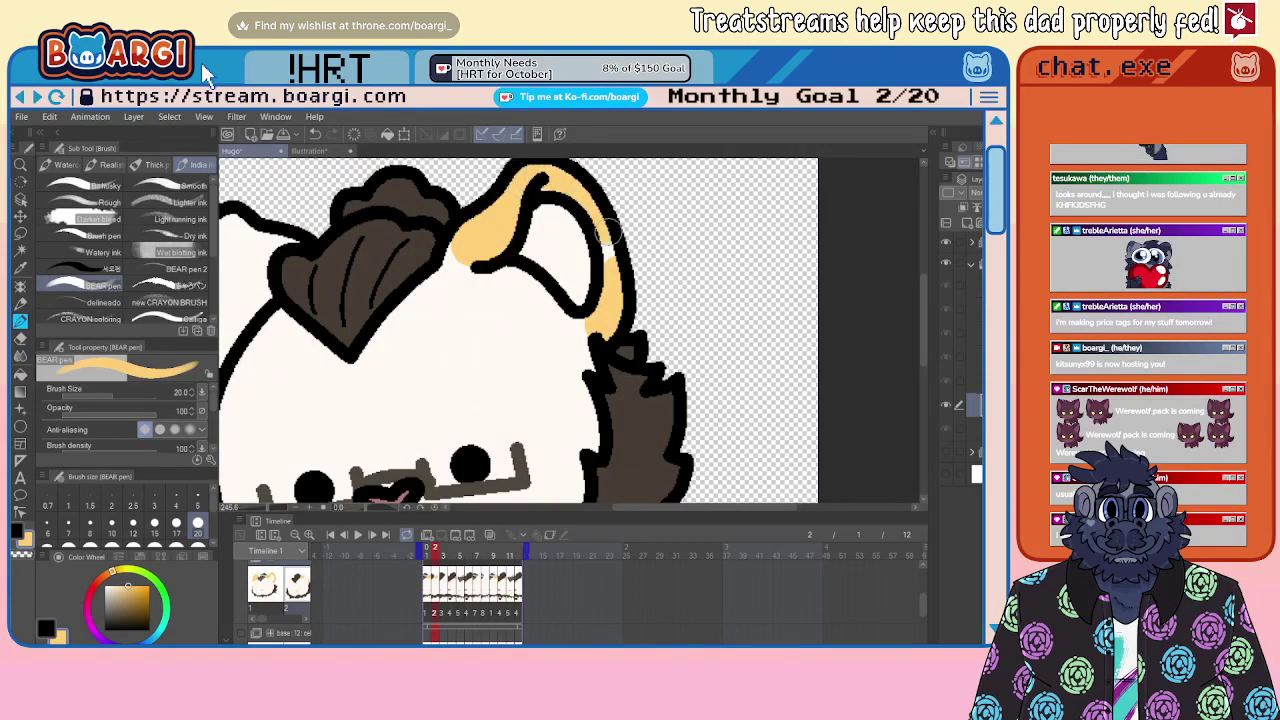
# Step: Paint frame 2's left ear golden yellow and touch up the base of its right ear beside the hair
pyautogui.scroll(-3, 647, 214)
pyautogui.scroll(2, 350, 266)
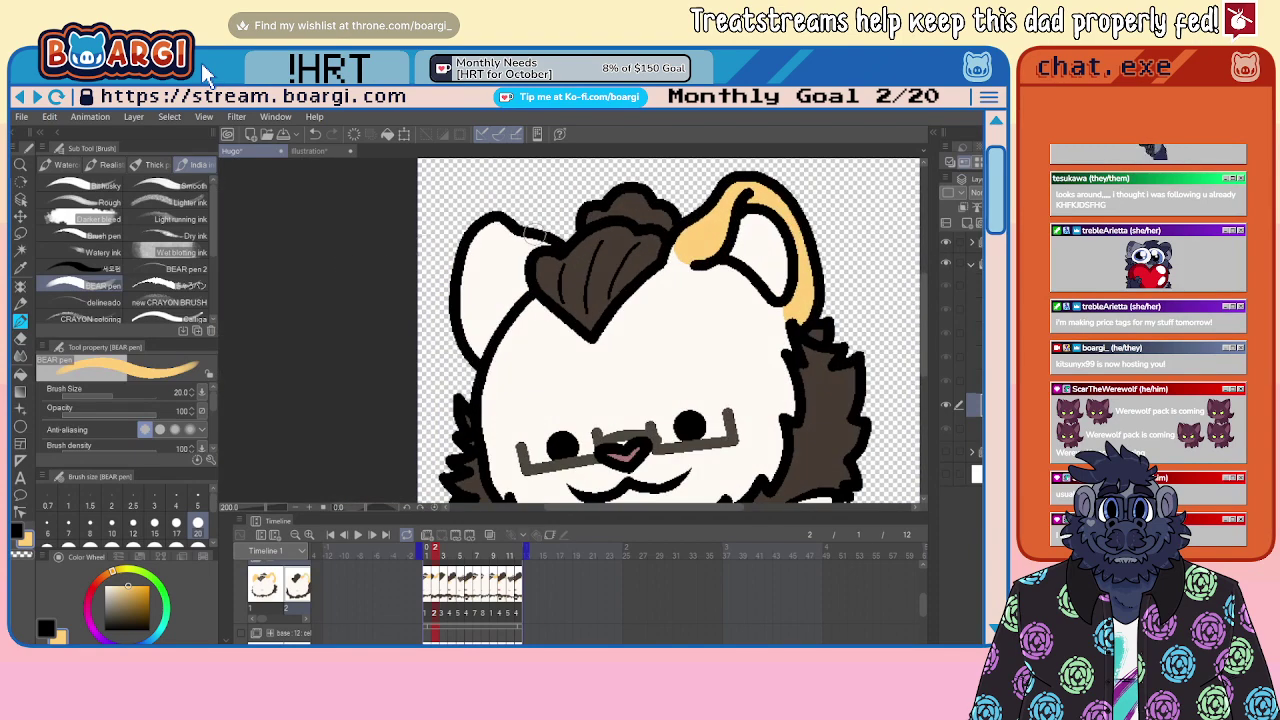
pyautogui.moveTo(546, 237)
pyautogui.mouseDown()
pyautogui.moveTo(520, 288)
pyautogui.moveTo(479, 351)
pyautogui.moveTo(482, 225)
pyautogui.moveTo(467, 328)
pyautogui.moveTo(506, 228)
pyautogui.mouseUp()
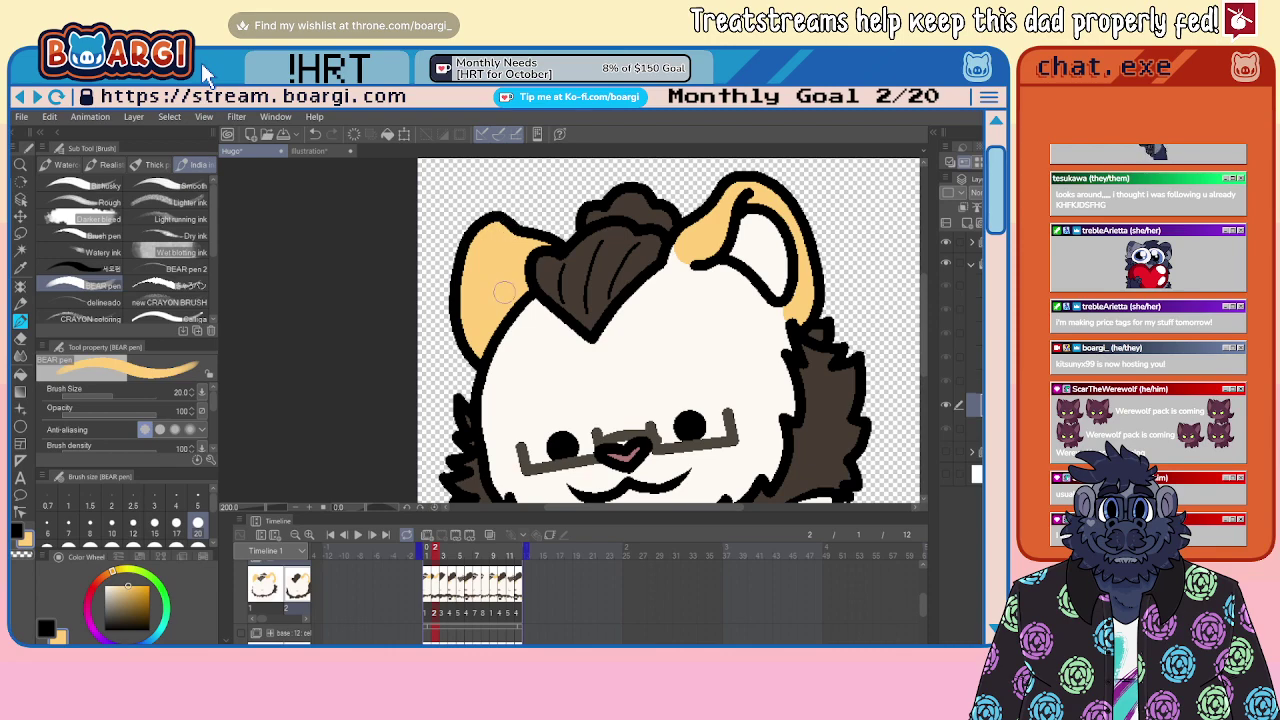
pyautogui.scroll(-3, 503, 292)
pyautogui.scroll(5, 560, 270)
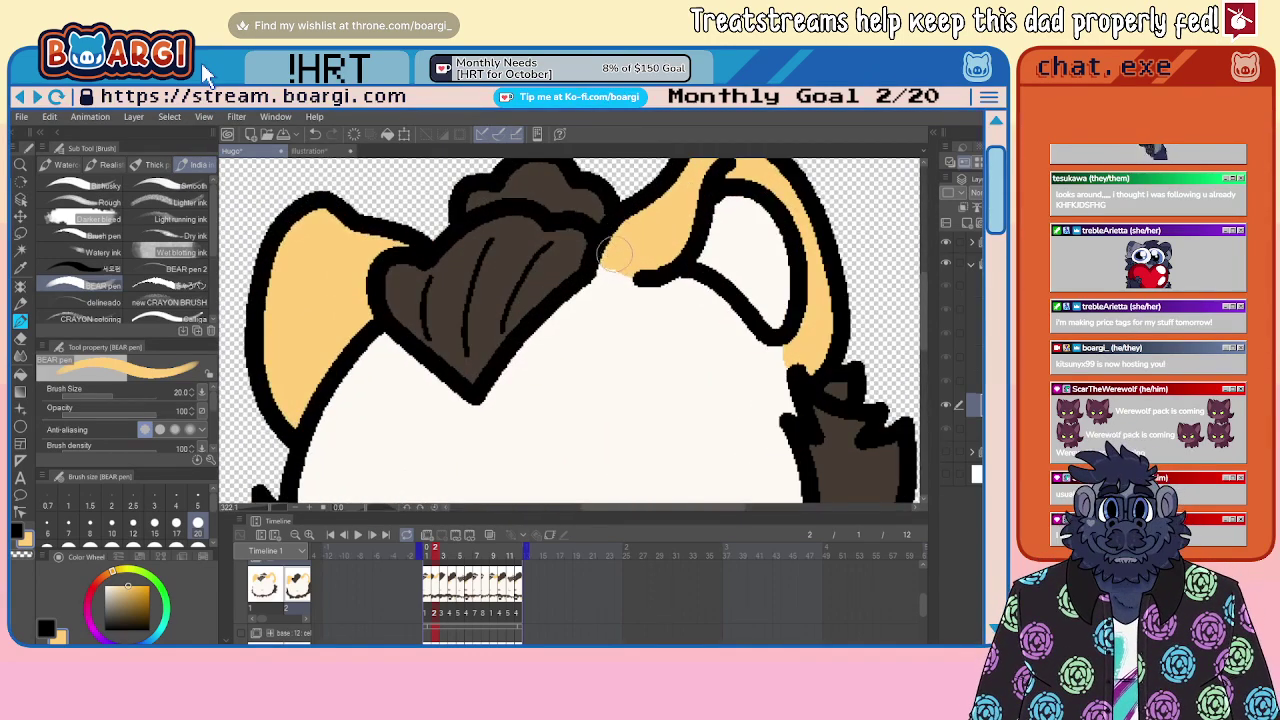
pyautogui.moveTo(614, 255); pyautogui.dragTo(627, 269)
# Step: Paint the outer fur of frame 3's right ear golden yellow from the hair down to the mane
pyautogui.click(979, 429)
pyautogui.press('.')
pyautogui.press('.')
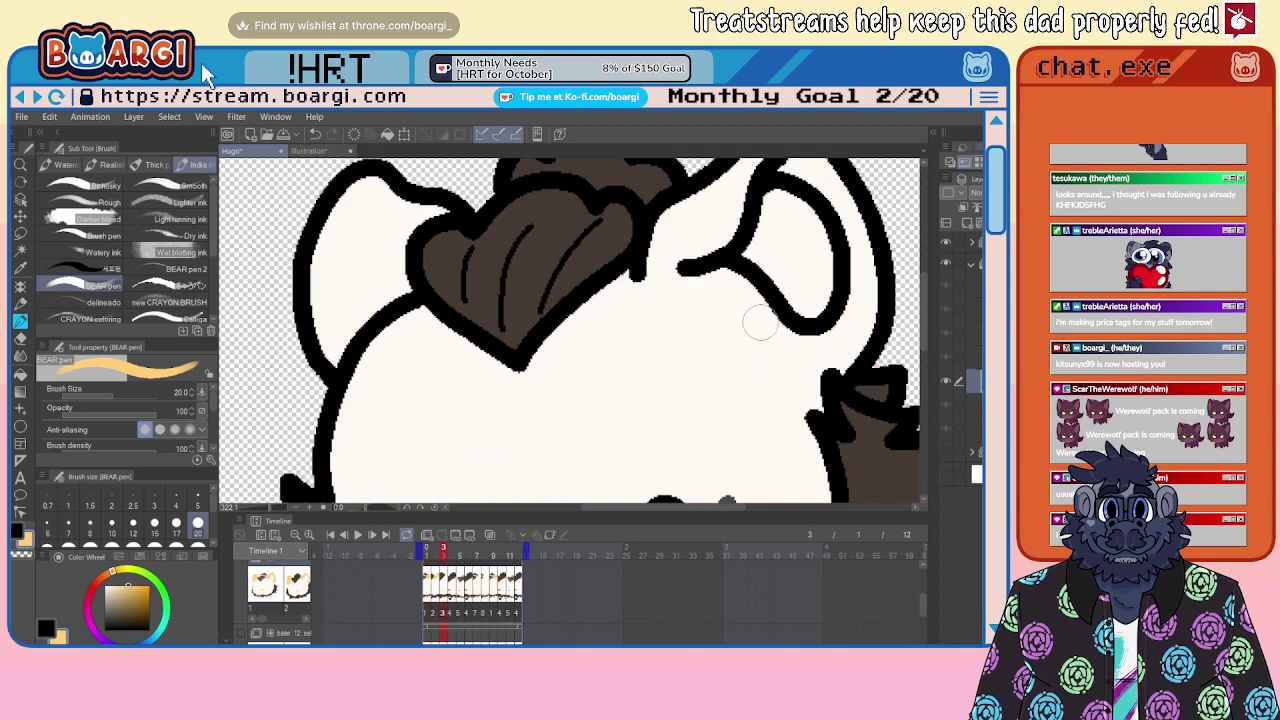
pyautogui.moveTo(664, 220)
pyautogui.mouseDown()
pyautogui.moveTo(653, 249)
pyautogui.moveTo(680, 268)
pyautogui.moveTo(710, 243)
pyautogui.moveTo(671, 255)
pyautogui.moveTo(663, 231)
pyautogui.moveTo(699, 236)
pyautogui.moveTo(711, 210)
pyautogui.moveTo(744, 203)
pyautogui.moveTo(648, 242)
pyautogui.mouseUp()
pyautogui.scroll(-2, 648, 242)
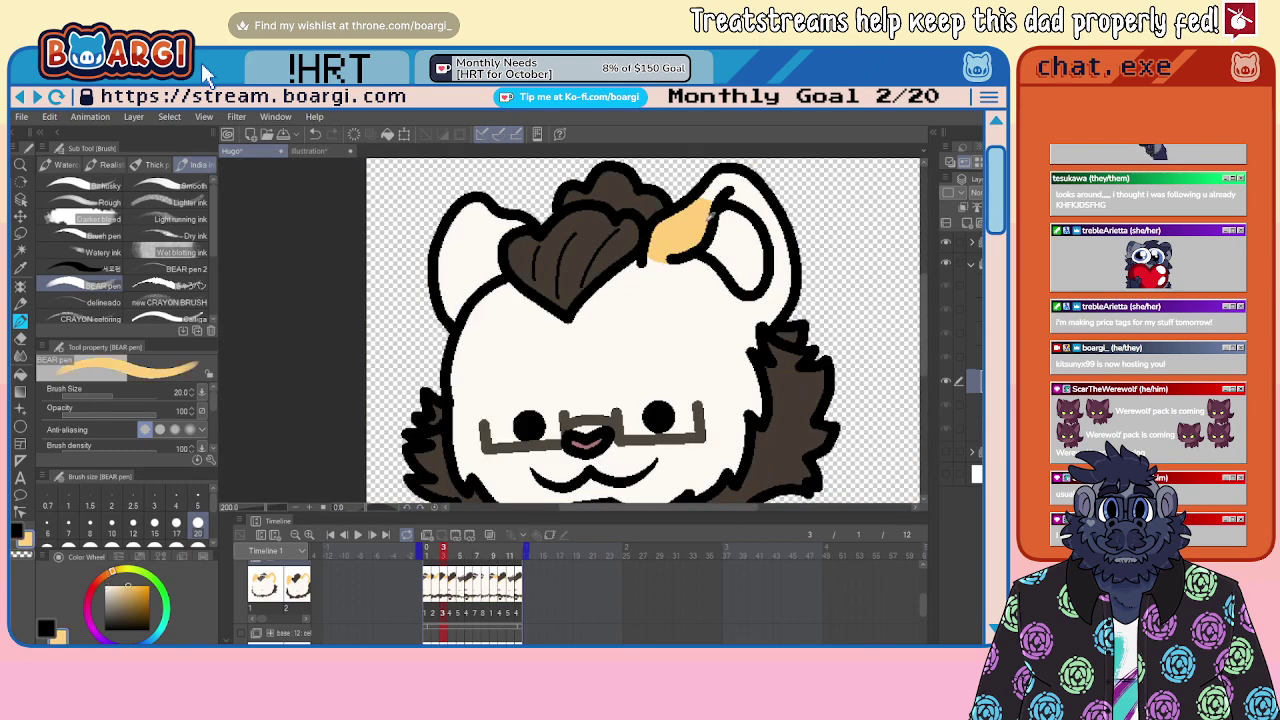
pyautogui.moveTo(730, 190)
pyautogui.mouseDown()
pyautogui.moveTo(784, 258)
pyautogui.moveTo(765, 312)
pyautogui.mouseUp()
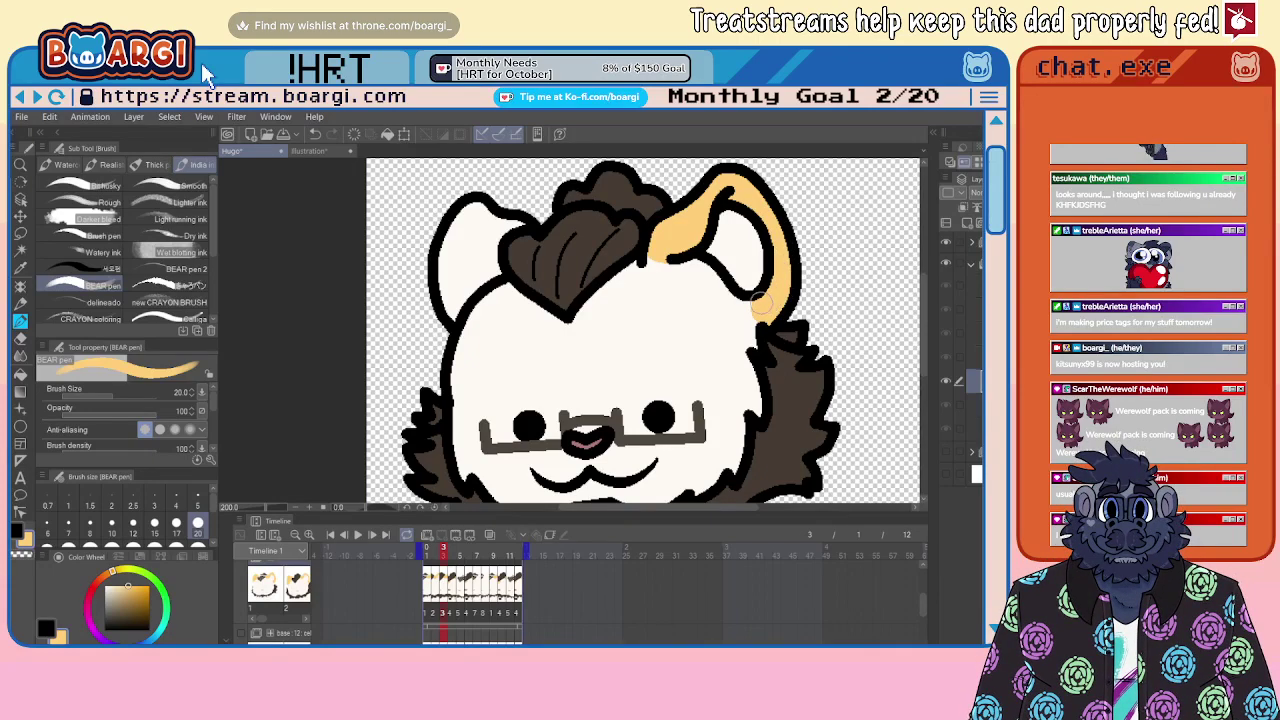
pyautogui.scroll(2, 785, 305)
pyautogui.moveTo(785, 305)
pyautogui.mouseDown()
pyautogui.moveTo(760, 300)
pyautogui.moveTo(745, 320)
pyautogui.moveTo(788, 308)
pyautogui.mouseUp()
pyautogui.scroll(-3, 788, 308)
# Step: Fill frame 3's left ear with the same golden yellow
pyautogui.scroll(2, 522, 311)
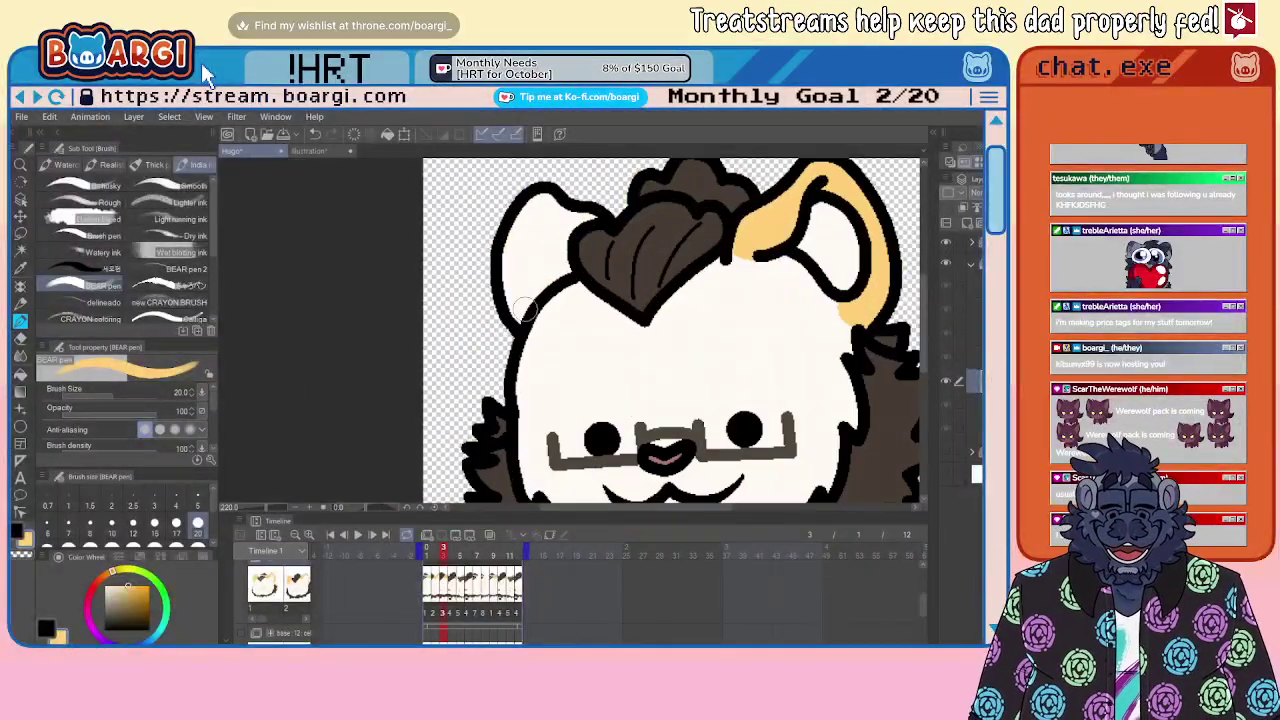
pyautogui.moveTo(522, 311)
pyautogui.mouseDown()
pyautogui.moveTo(590, 205)
pyautogui.moveTo(535, 250)
pyautogui.moveTo(550, 245)
pyautogui.mouseUp()
pyautogui.moveTo(490, 285); pyautogui.dragTo(547, 207)
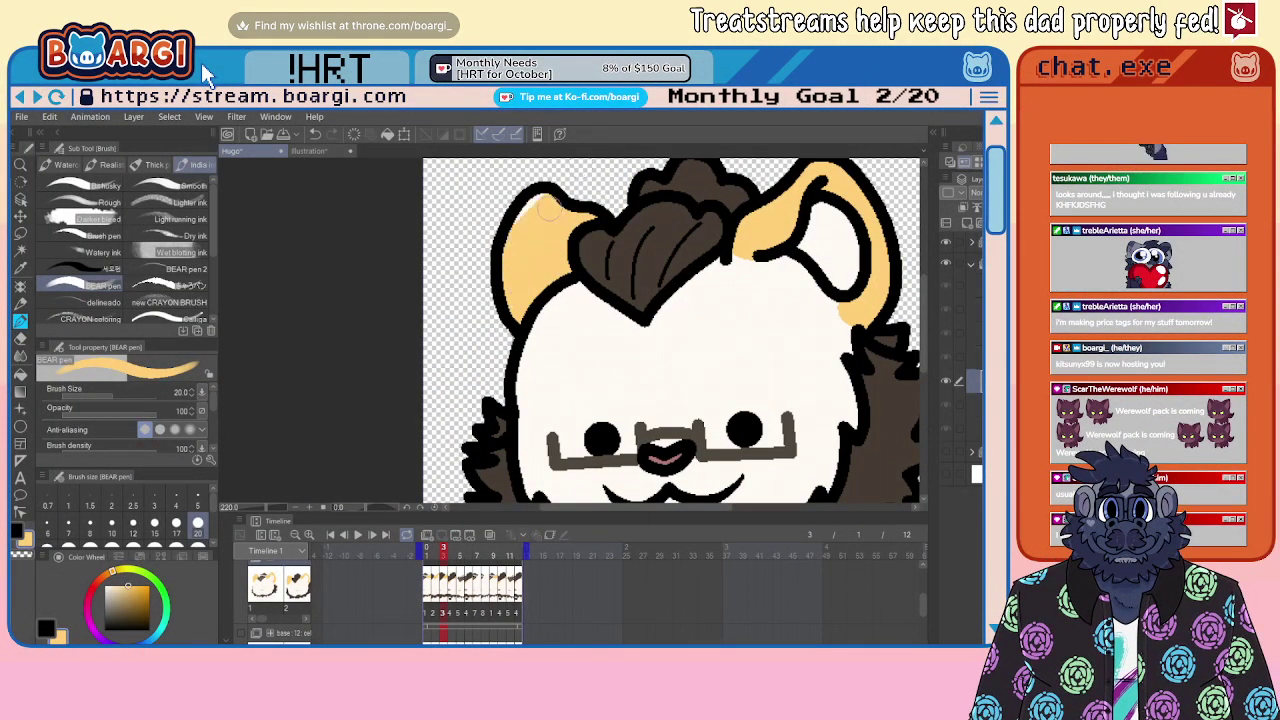
pyautogui.scroll(-3, 527, 206)
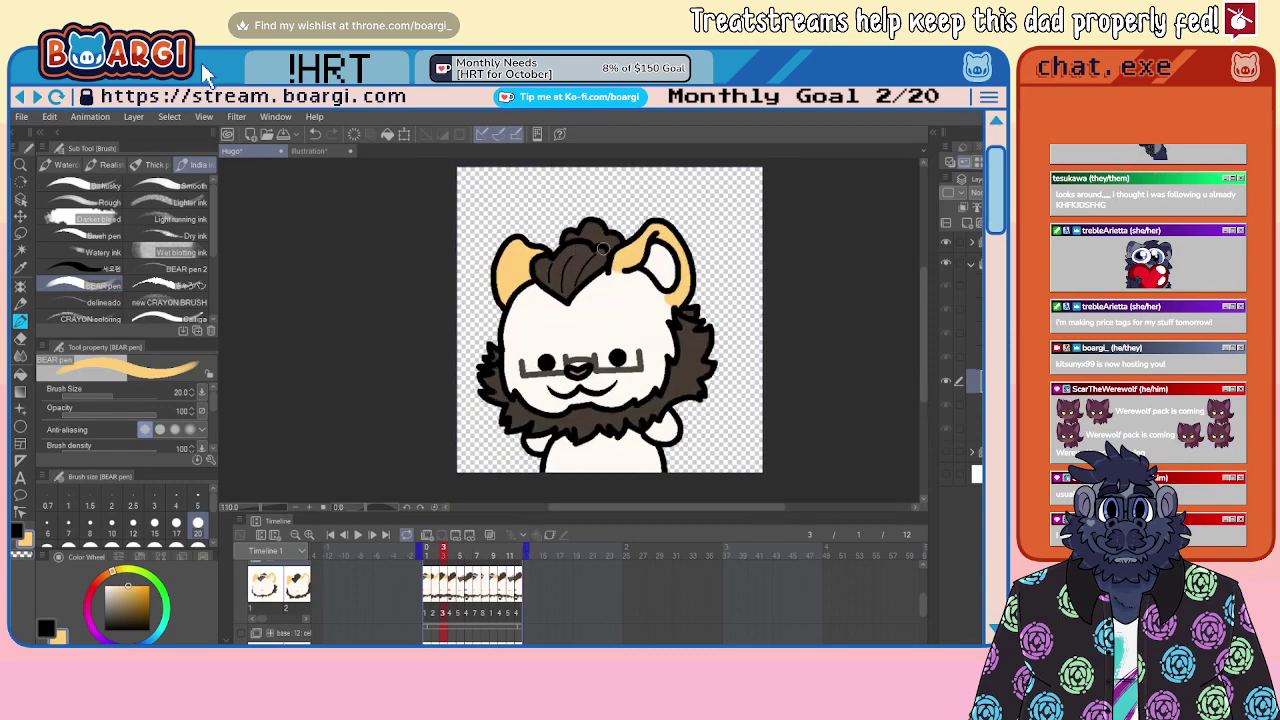
# Step: Paint frame 5's whole left ear and the outer fur of its right ear golden yellow
pyautogui.press('Right')
pyautogui.press('Right')
pyautogui.scroll(4, 565, 280)
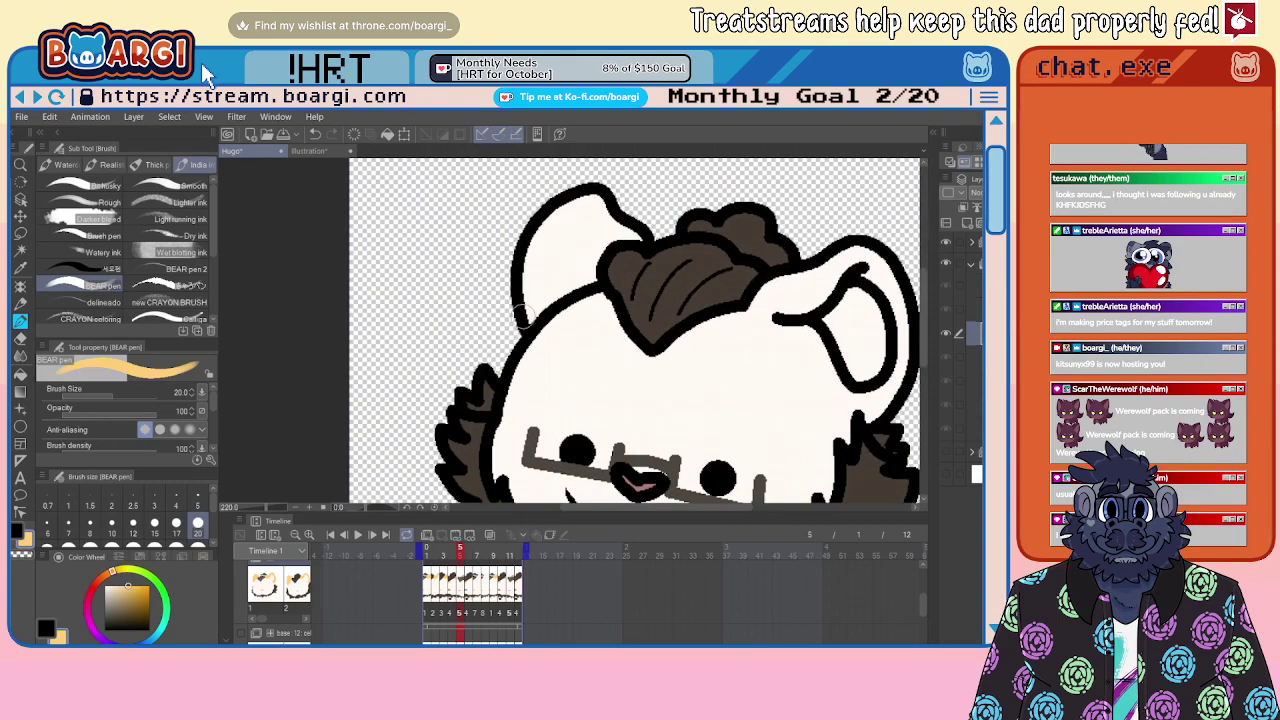
pyautogui.moveTo(522, 316)
pyautogui.mouseDown()
pyautogui.moveTo(589, 276)
pyautogui.moveTo(589, 258)
pyautogui.moveTo(620, 232)
pyautogui.moveTo(639, 235)
pyautogui.moveTo(616, 196)
pyautogui.moveTo(568, 205)
pyautogui.moveTo(525, 300)
pyautogui.mouseUp()
pyautogui.scroll(-3, 560, 270)
pyautogui.scroll(6, 598, 255)
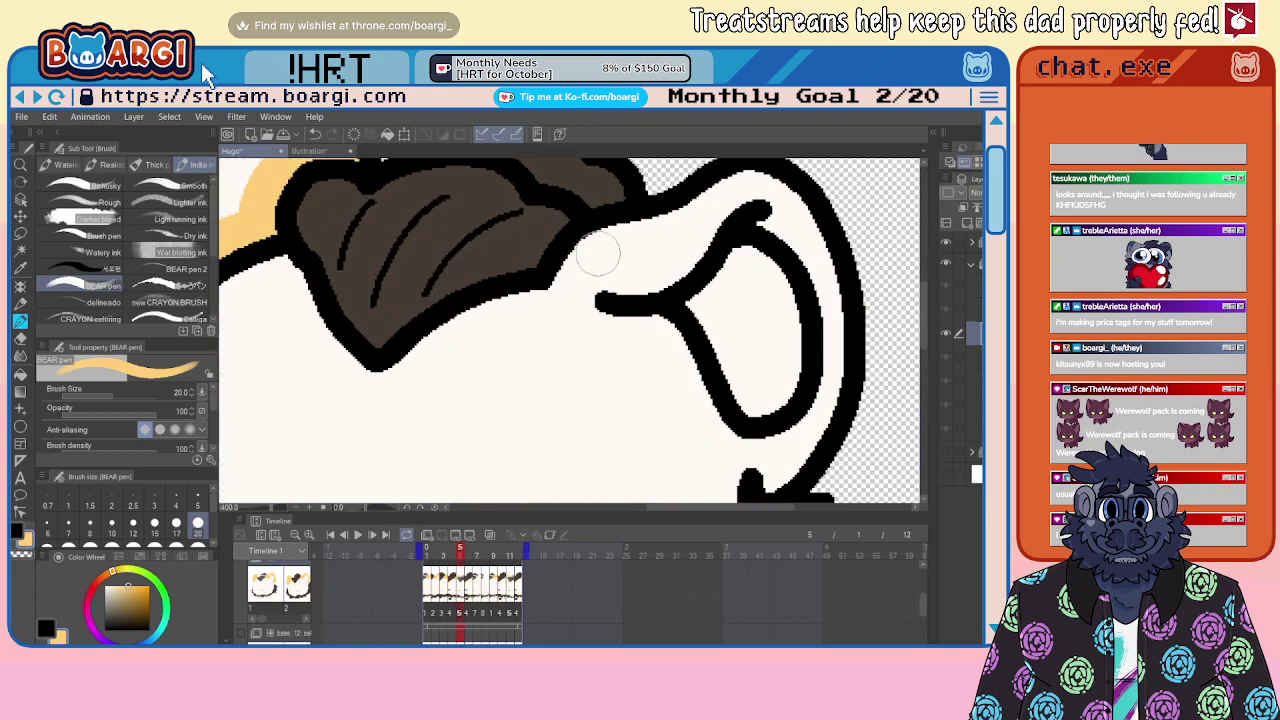
pyautogui.moveTo(598, 255)
pyautogui.mouseDown()
pyautogui.moveTo(678, 267)
pyautogui.moveTo(668, 236)
pyautogui.moveTo(624, 262)
pyautogui.moveTo(721, 208)
pyautogui.moveTo(653, 229)
pyautogui.moveTo(757, 187)
pyautogui.moveTo(803, 224)
pyautogui.moveTo(735, 182)
pyautogui.moveTo(823, 269)
pyautogui.moveTo(837, 324)
pyautogui.moveTo(815, 433)
pyautogui.moveTo(759, 457)
pyautogui.moveTo(809, 456)
pyautogui.mouseUp()
pyautogui.scroll(-5, 611, 300)
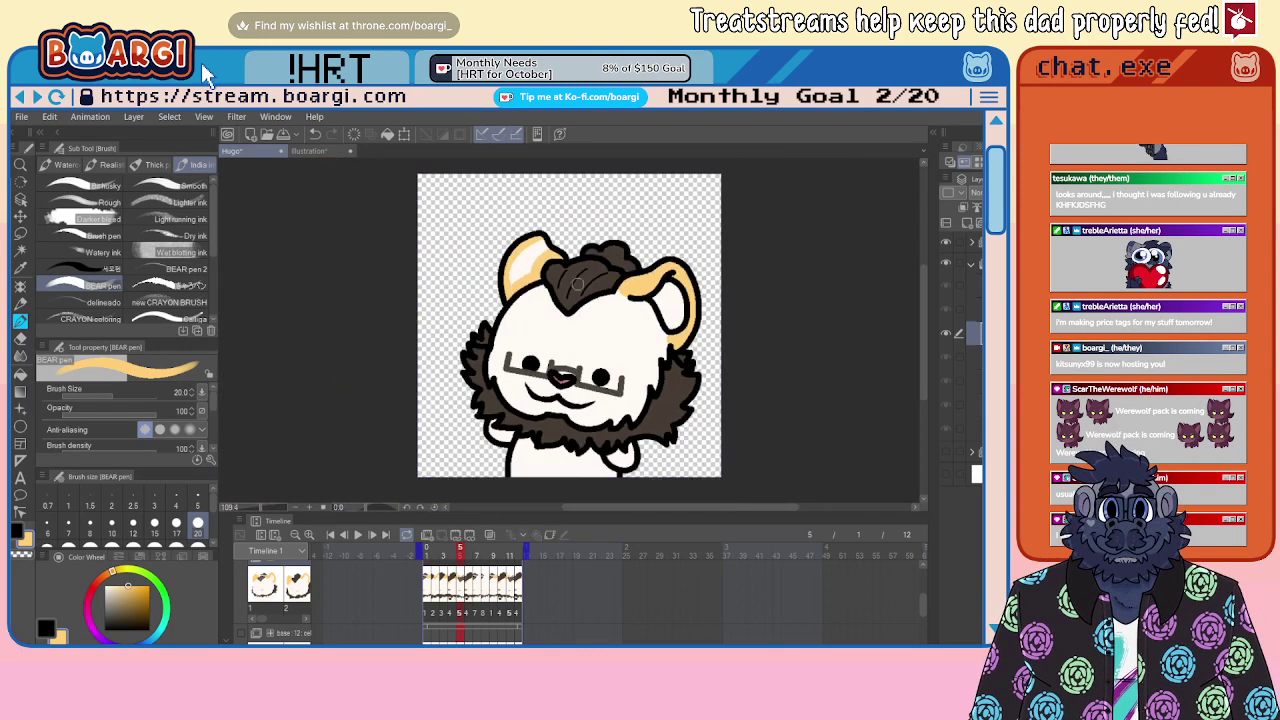
pyautogui.scroll(2, 574, 284)
pyautogui.moveTo(475, 285)
pyautogui.mouseDown()
pyautogui.moveTo(508, 222)
pyautogui.moveTo(551, 193)
pyautogui.moveTo(487, 284)
pyautogui.mouseUp()
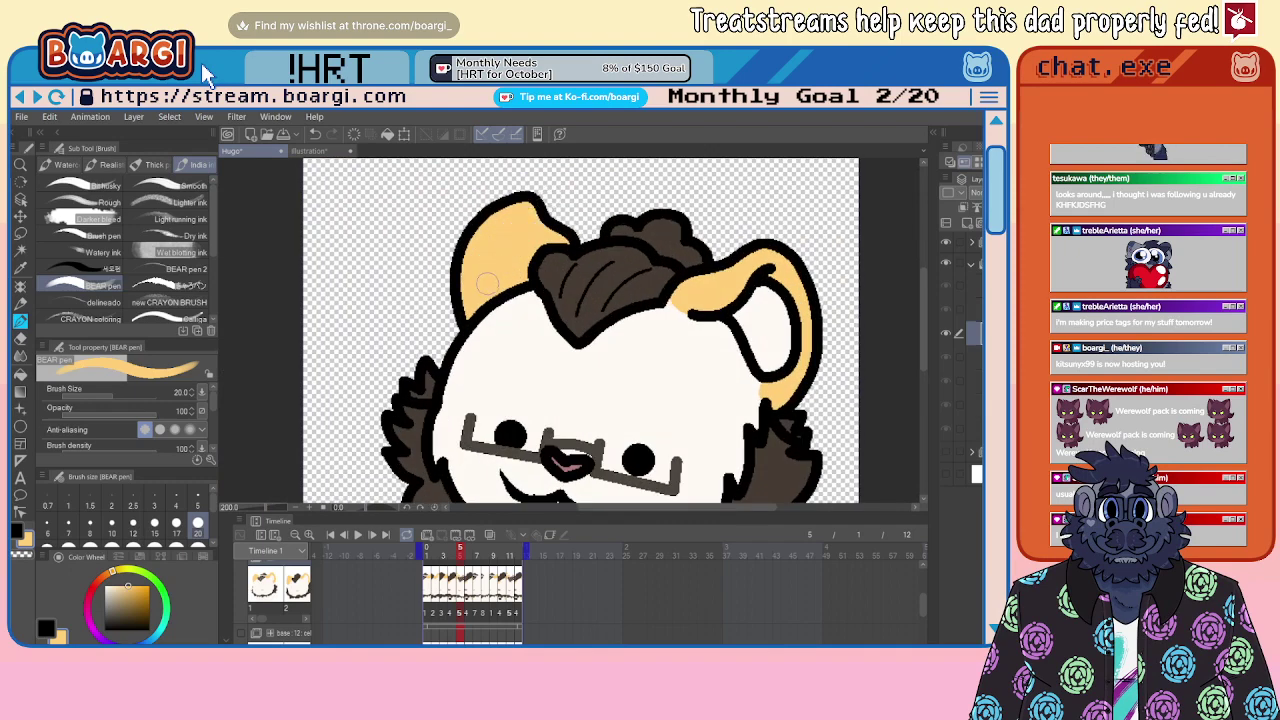
# Step: Paint frame 7's left ear golden yellow
pyautogui.press('.')
pyautogui.press('.')
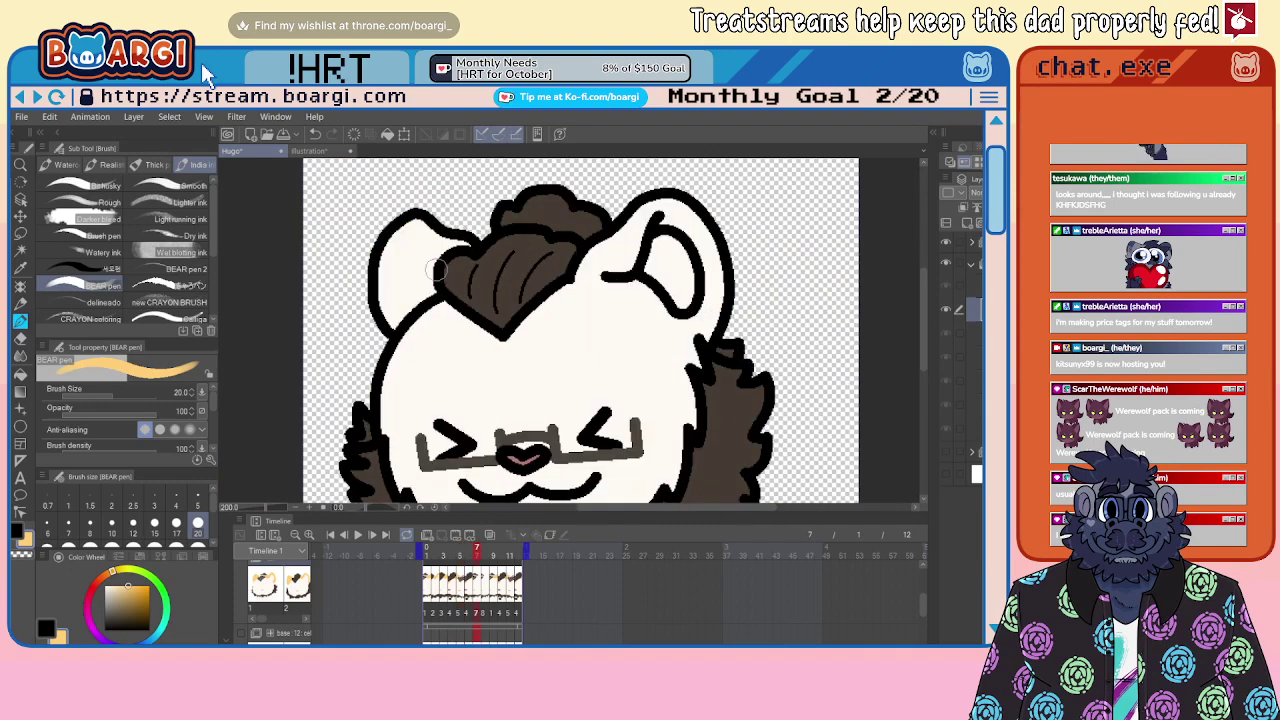
pyautogui.scroll(2, 436, 268)
pyautogui.moveTo(460, 232)
pyautogui.mouseDown()
pyautogui.moveTo(433, 252)
pyautogui.moveTo(432, 297)
pyautogui.moveTo(377, 340)
pyautogui.moveTo(388, 233)
pyautogui.moveTo(424, 212)
pyautogui.moveTo(431, 229)
pyautogui.moveTo(389, 318)
pyautogui.moveTo(428, 213)
pyautogui.mouseUp()
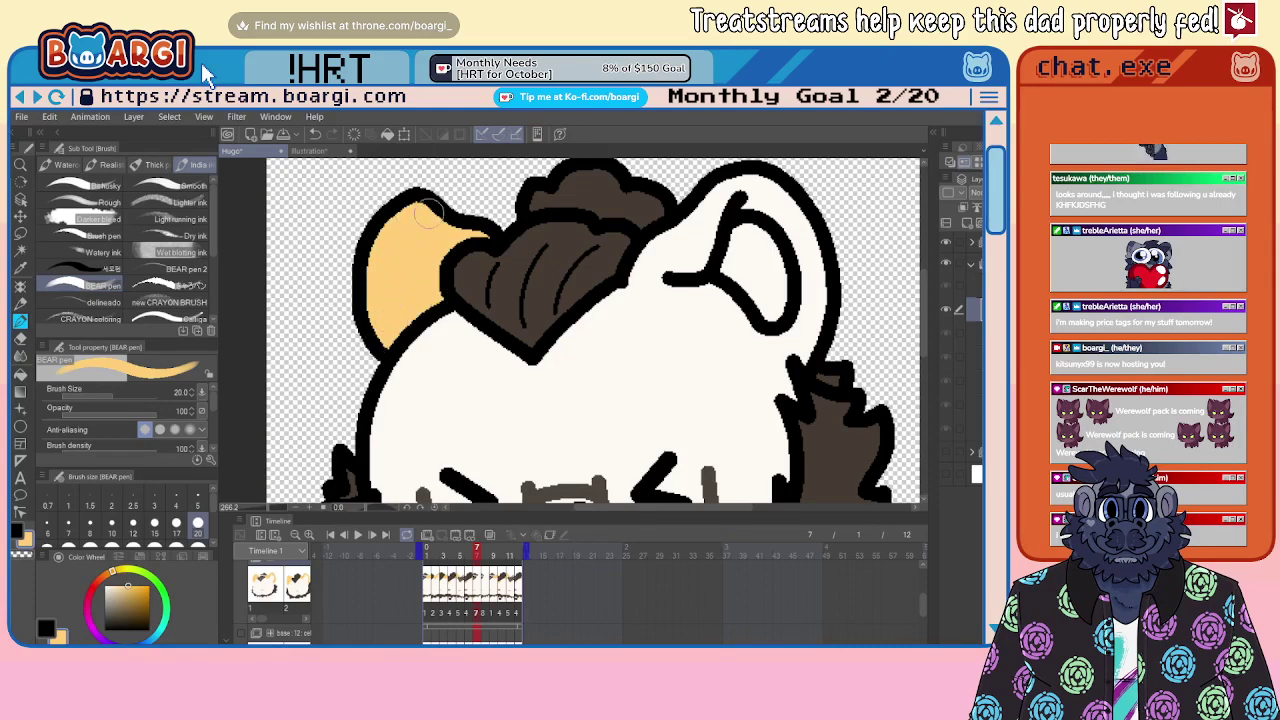
# Step: Start the golden yellow at the base of frame 7's right ear and clean its lower edge with the cream face colour
pyautogui.scroll(2, 770, 238)
pyautogui.moveTo(640, 228)
pyautogui.mouseDown()
pyautogui.moveTo(600, 265)
pyautogui.moveTo(630, 295)
pyautogui.moveTo(670, 270)
pyautogui.moveTo(688, 234)
pyautogui.mouseUp()
pyautogui.keyDown('alt'); pyautogui.click(630, 320); pyautogui.keyUp('alt')
pyautogui.moveTo(581, 302)
pyautogui.mouseDown()
pyautogui.moveTo(646, 315)
pyautogui.moveTo(636, 311)
pyautogui.mouseUp()
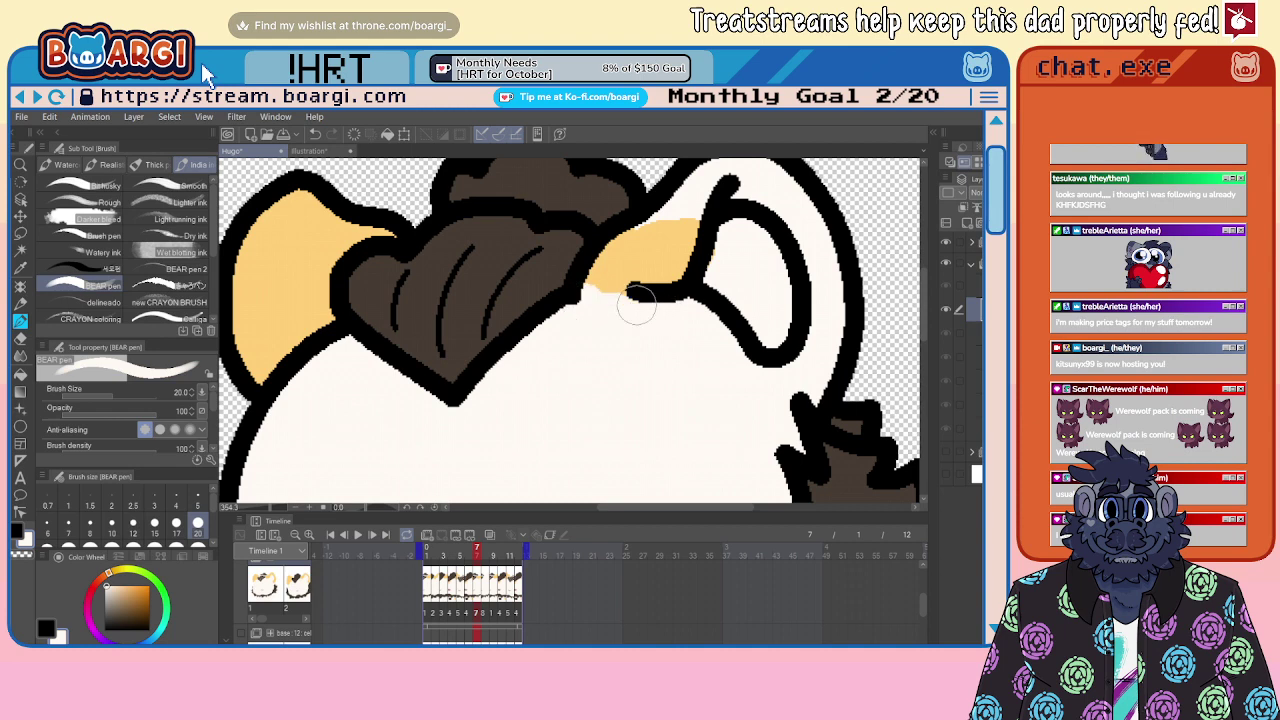
# Step: Resample the golden yellow and paint the rest of frame 7's right outer ear around to the mane
pyautogui.keyDown('alt'); pyautogui.click(618, 266); pyautogui.keyUp('alt')
pyautogui.moveTo(606, 268)
pyautogui.mouseDown()
pyautogui.moveTo(657, 264)
pyautogui.moveTo(637, 270)
pyautogui.moveTo(663, 318)
pyautogui.moveTo(589, 305)
pyautogui.moveTo(649, 263)
pyautogui.moveTo(601, 264)
pyautogui.moveTo(639, 276)
pyautogui.moveTo(656, 259)
pyautogui.moveTo(643, 244)
pyautogui.moveTo(711, 191)
pyautogui.moveTo(664, 238)
pyautogui.moveTo(650, 232)
pyautogui.moveTo(709, 175)
pyautogui.moveTo(728, 185)
pyautogui.moveTo(765, 165)
pyautogui.moveTo(825, 315)
pyautogui.moveTo(802, 190)
pyautogui.mouseUp()
pyautogui.press('x')
pyautogui.press('x')
pyautogui.press('x')
pyautogui.press('x')
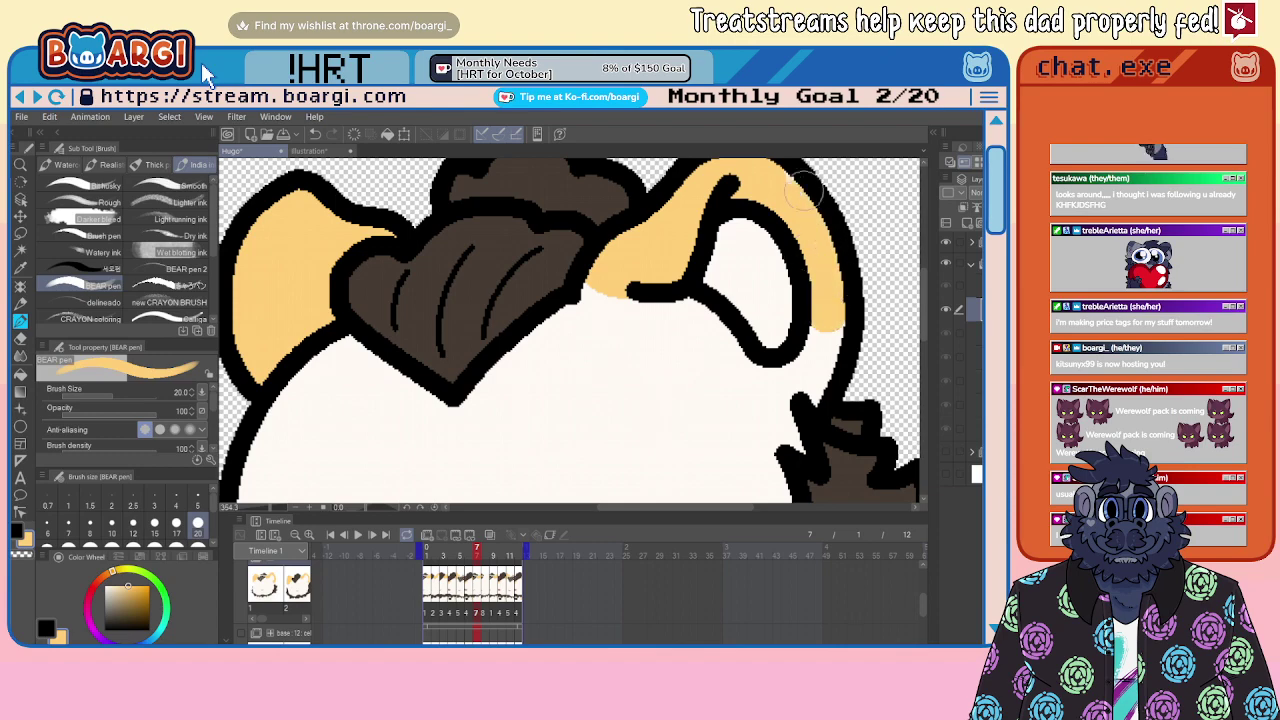
pyautogui.scroll(2, 796, 368)
pyautogui.moveTo(812, 350)
pyautogui.mouseDown()
pyautogui.moveTo(848, 338)
pyautogui.moveTo(854, 306)
pyautogui.mouseUp()
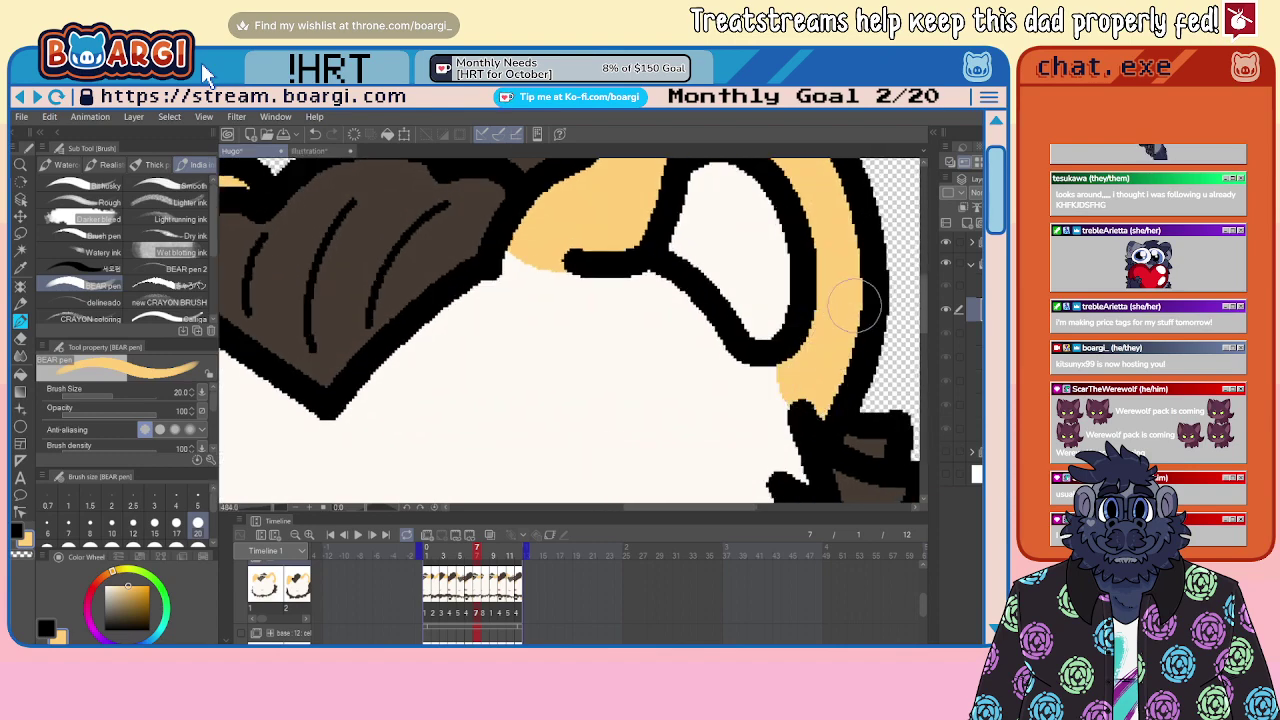
pyautogui.scroll(-4, 689, 366)
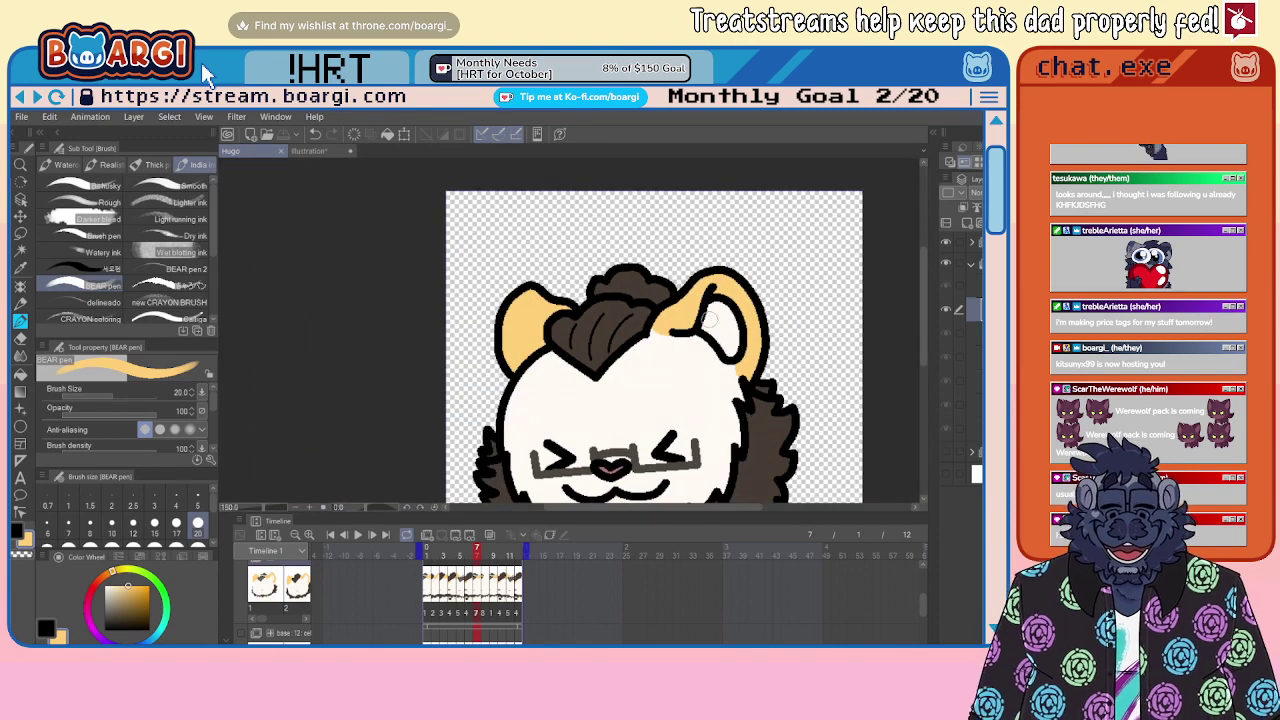
pyautogui.scroll(3, 700, 300)
pyautogui.moveTo(645, 318)
pyautogui.mouseDown()
pyautogui.moveTo(681, 313)
pyautogui.moveTo(705, 288)
pyautogui.mouseUp()
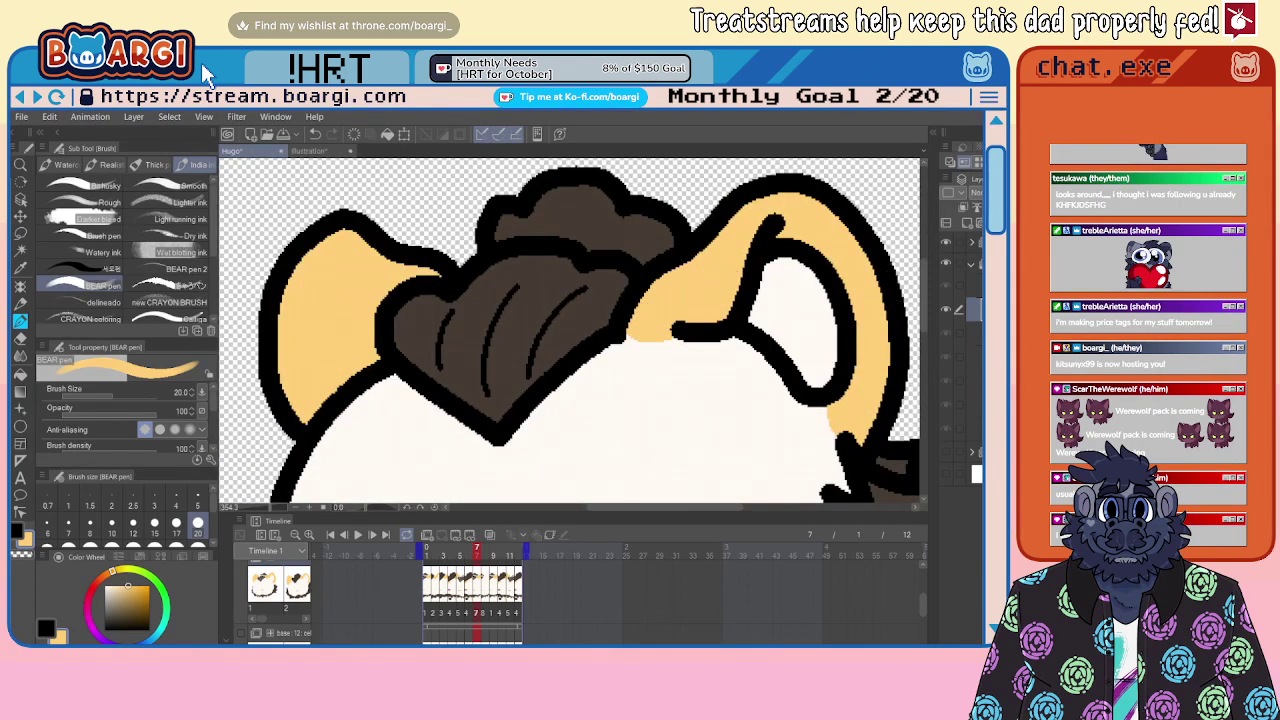
# Step: Paint the outer fur of frame 8's right ear and its whole left ear golden yellow
pyautogui.press('Right')
pyautogui.moveTo(600, 312)
pyautogui.mouseDown()
pyautogui.moveTo(638, 326)
pyautogui.moveTo(667, 302)
pyautogui.moveTo(676, 264)
pyautogui.moveTo(626, 299)
pyautogui.moveTo(616, 289)
pyautogui.moveTo(724, 195)
pyautogui.moveTo(723, 222)
pyautogui.moveTo(766, 228)
pyautogui.moveTo(814, 289)
pyautogui.moveTo(828, 386)
pyautogui.moveTo(806, 418)
pyautogui.moveTo(837, 428)
pyautogui.moveTo(845, 409)
pyautogui.moveTo(798, 421)
pyautogui.mouseUp()
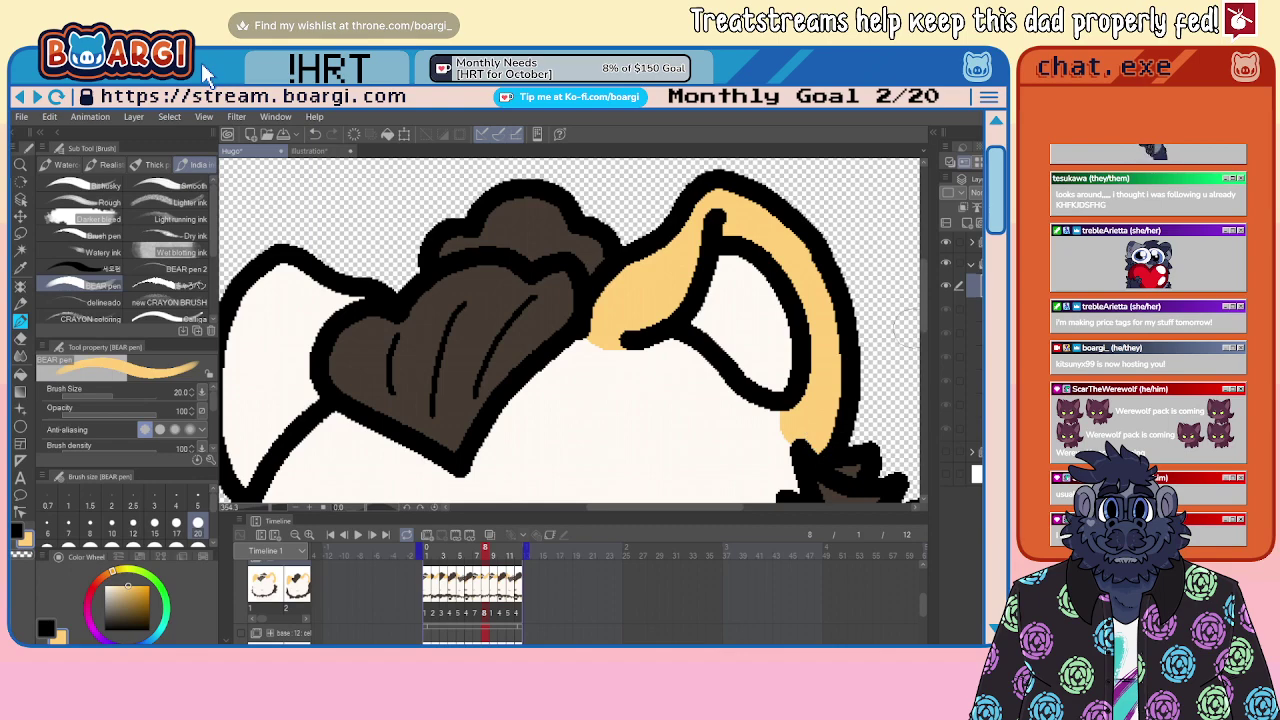
pyautogui.scroll(-3, 745, 295)
pyautogui.scroll(3, 440, 350)
pyautogui.moveTo(552, 260)
pyautogui.mouseDown()
pyautogui.moveTo(517, 270)
pyautogui.moveTo(491, 303)
pyautogui.moveTo(493, 373)
pyautogui.moveTo(437, 430)
pyautogui.moveTo(442, 267)
pyautogui.moveTo(489, 230)
pyautogui.moveTo(460, 370)
pyautogui.moveTo(449, 292)
pyautogui.moveTo(474, 238)
pyautogui.mouseUp()
pyautogui.scroll(-3, 528, 279)
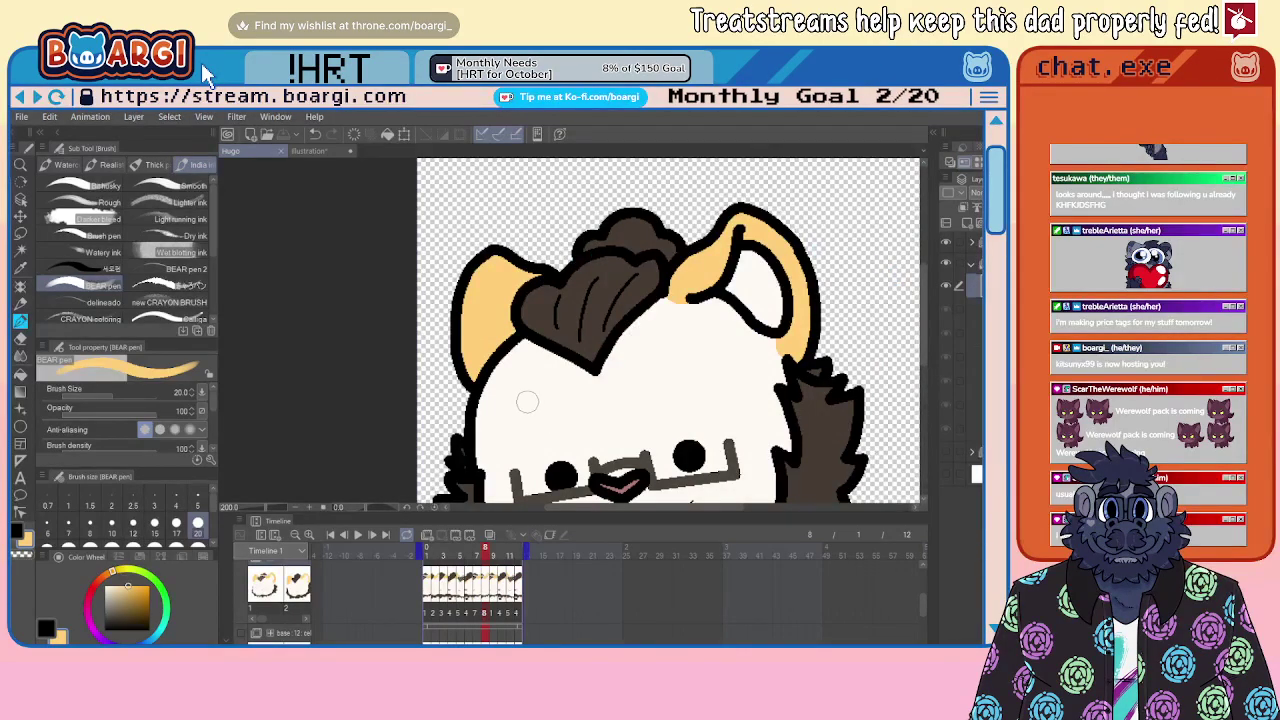
# Step: Sample the light brown ear-tip colour from frame 10 and paint the tips of both ears on frame 8
pyautogui.press('Right')
pyautogui.press('Right')
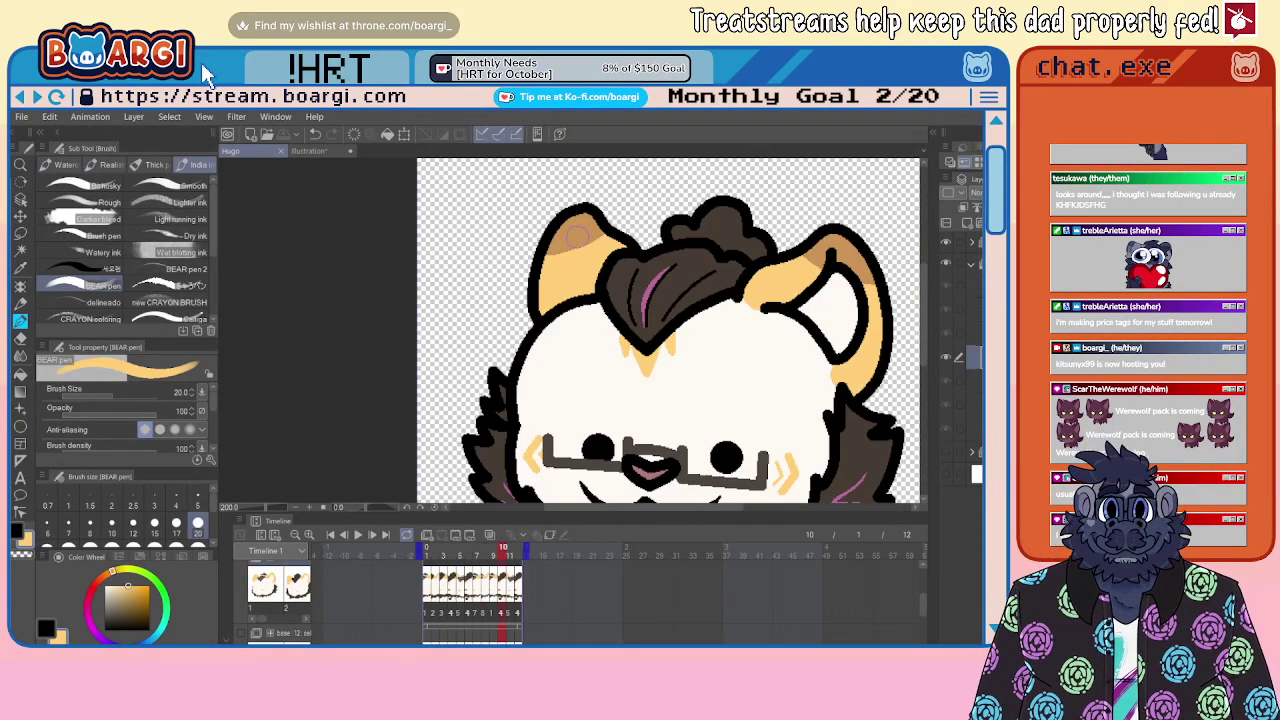
pyautogui.keyDown('alt'); pyautogui.click(578, 237); pyautogui.keyUp('alt')
pyautogui.press('Left')
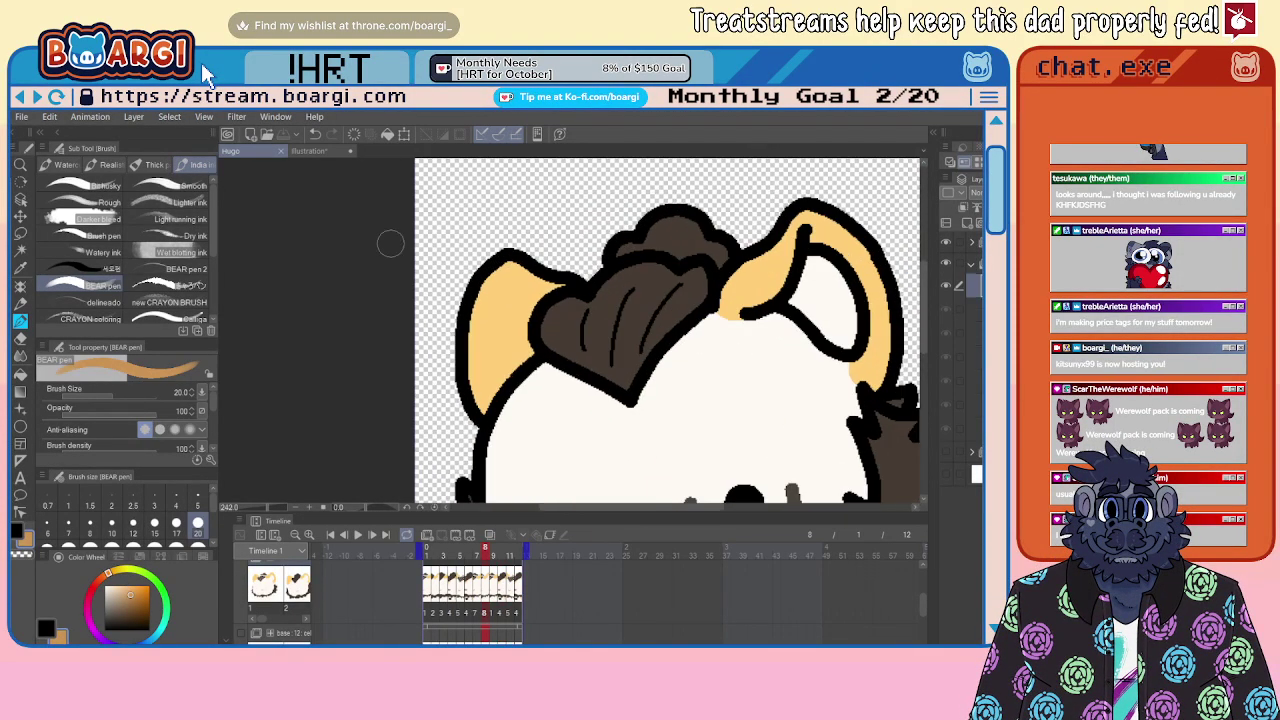
pyautogui.moveTo(441, 316)
pyautogui.mouseDown()
pyautogui.moveTo(497, 298)
pyautogui.moveTo(531, 252)
pyautogui.moveTo(464, 294)
pyautogui.mouseUp()
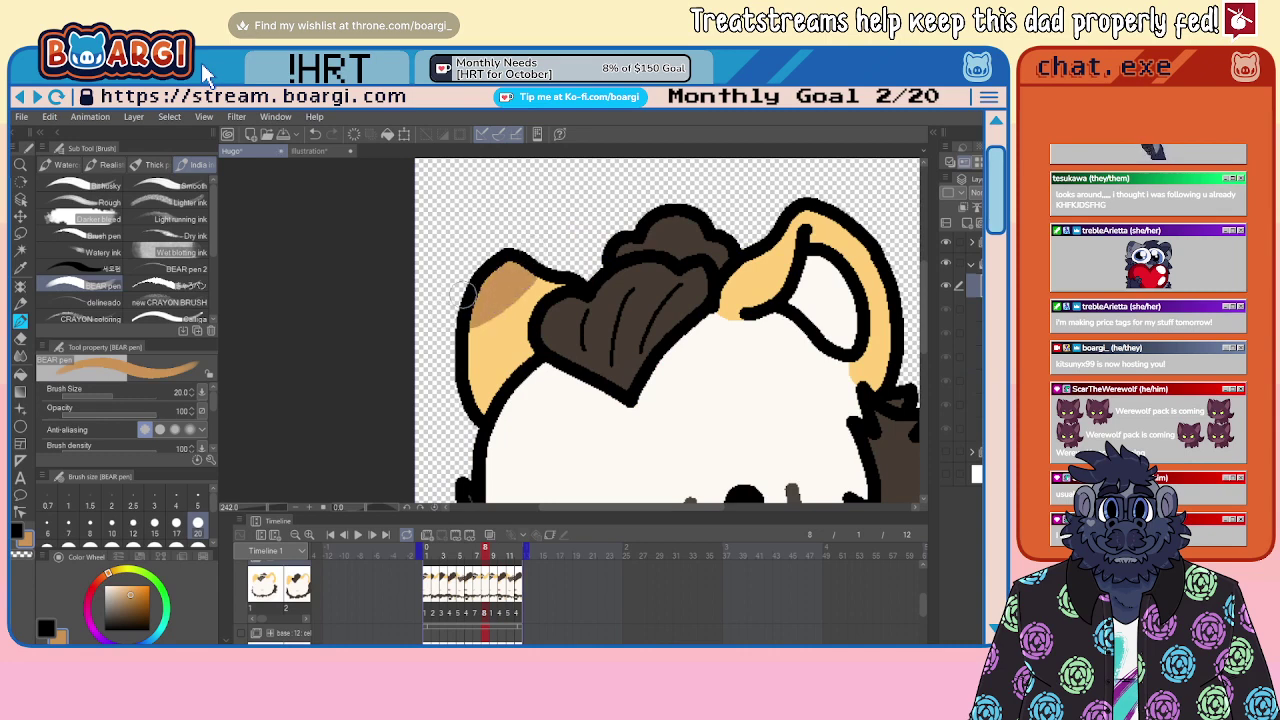
pyautogui.moveTo(776, 228)
pyautogui.mouseDown()
pyautogui.moveTo(875, 234)
pyautogui.moveTo(778, 215)
pyautogui.moveTo(836, 212)
pyautogui.moveTo(826, 243)
pyautogui.moveTo(811, 229)
pyautogui.moveTo(874, 252)
pyautogui.moveTo(813, 217)
pyautogui.moveTo(885, 222)
pyautogui.mouseUp()
# Step: Paint the tips of both ears on frame 7 light brown
pyautogui.press('Left')
pyautogui.keyDown('alt'); pyautogui.click(861, 275); pyautogui.keyUp('alt')
pyautogui.keyDown('alt'); pyautogui.click(545, 277); pyautogui.keyUp('alt')
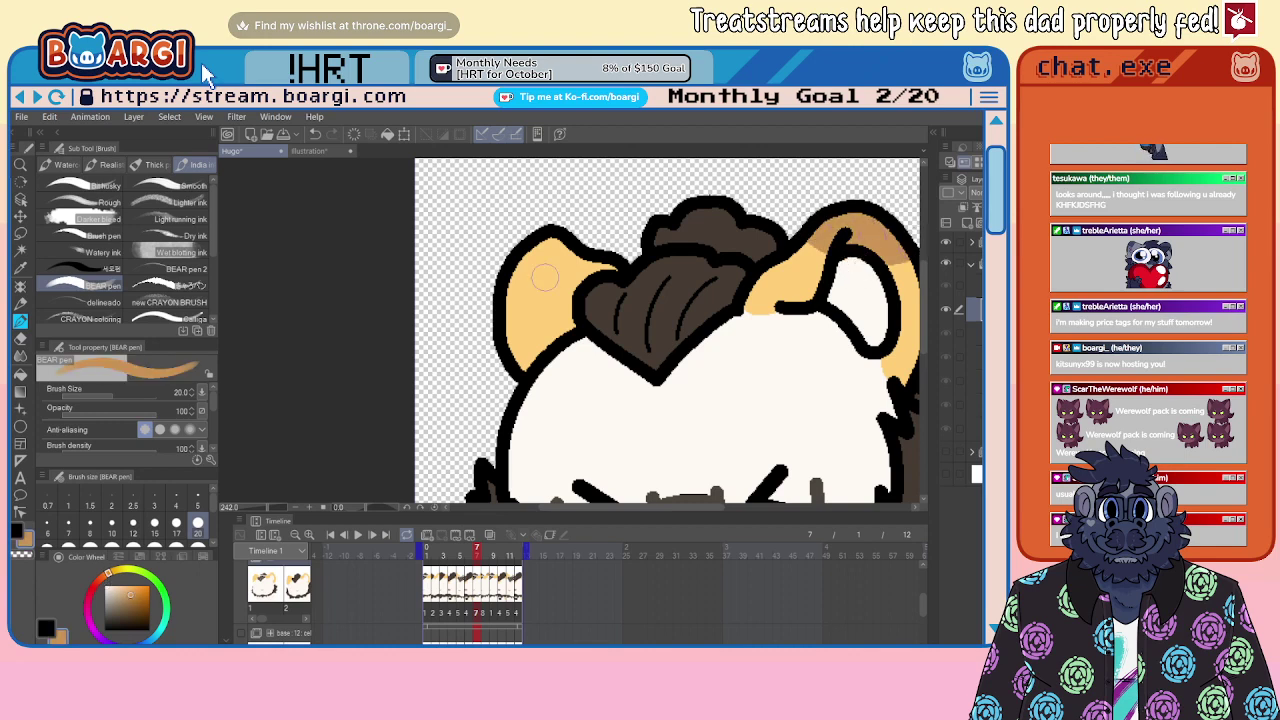
pyautogui.moveTo(488, 279)
pyautogui.mouseDown()
pyautogui.moveTo(558, 262)
pyautogui.moveTo(504, 259)
pyautogui.mouseUp()
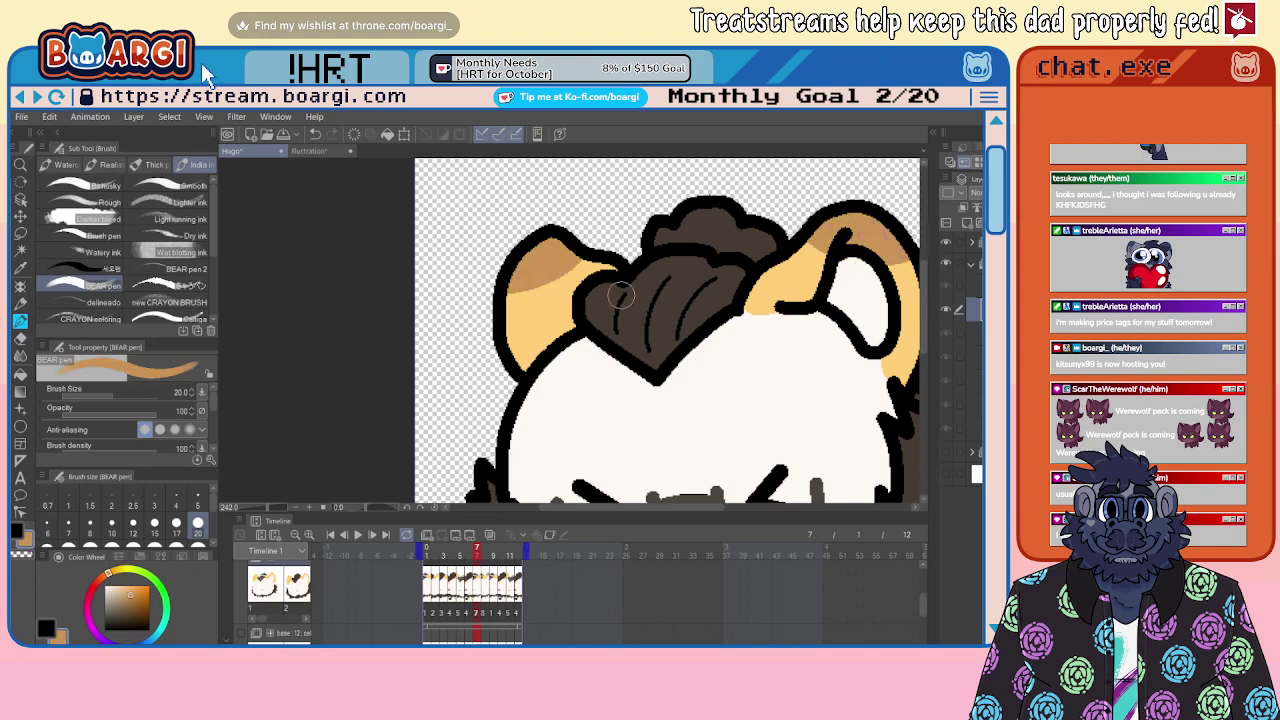
pyautogui.scroll(-2, 643, 292)
pyautogui.scroll(1, 803, 298)
# Step: Paint the tips of frame 5's left and right ears light brown
pyautogui.click(975, 333)
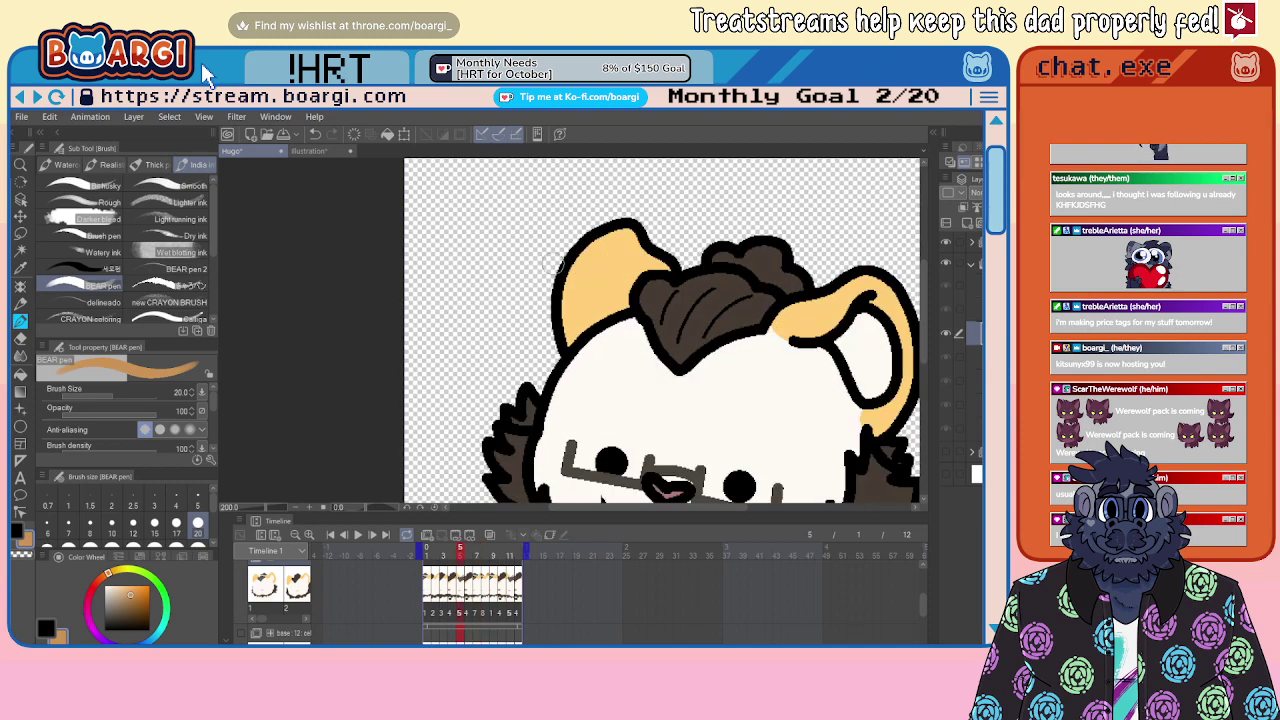
pyautogui.moveTo(570, 260)
pyautogui.mouseDown()
pyautogui.moveTo(607, 258)
pyautogui.moveTo(674, 228)
pyautogui.moveTo(583, 236)
pyautogui.mouseUp()
pyautogui.scroll(-7, 466, 231)
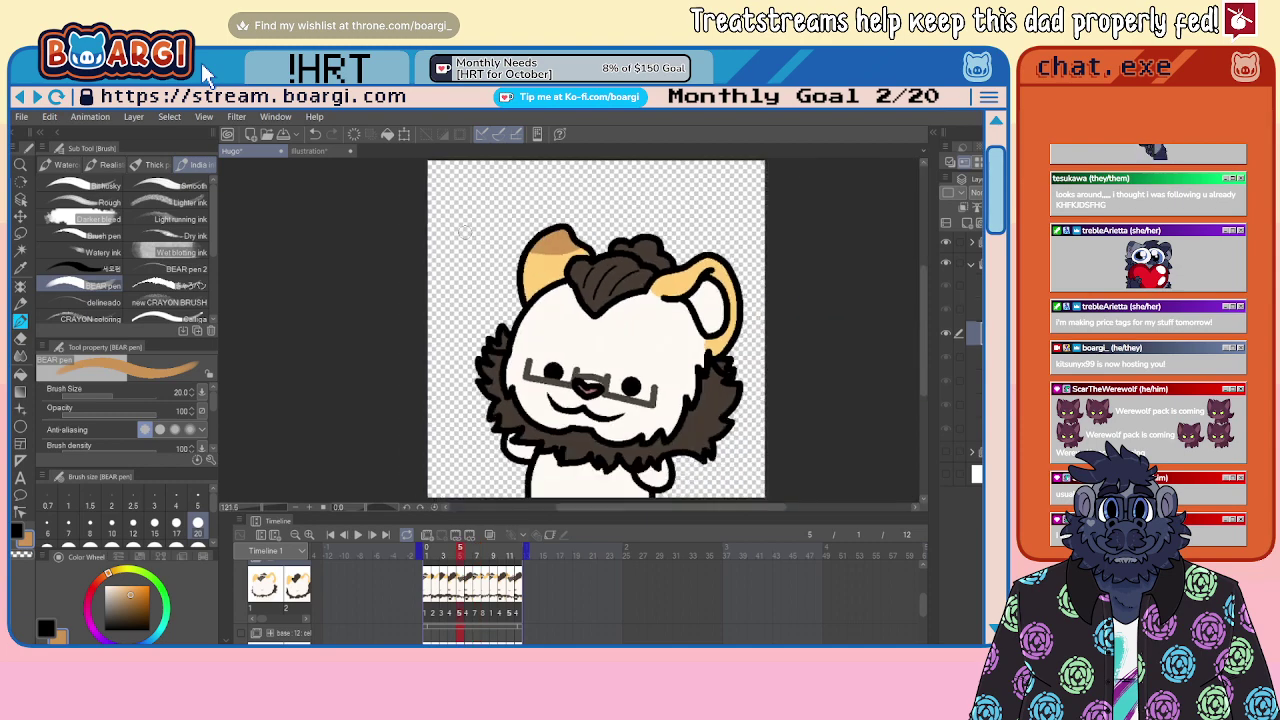
pyautogui.scroll(8, 628, 264)
pyautogui.moveTo(660, 246)
pyautogui.mouseDown()
pyautogui.moveTo(762, 289)
pyautogui.moveTo(682, 239)
pyautogui.moveTo(734, 255)
pyautogui.moveTo(705, 305)
pyautogui.moveTo(706, 262)
pyautogui.moveTo(756, 292)
pyautogui.mouseUp()
pyautogui.keyDown('alt'); pyautogui.click(697, 302); pyautogui.keyUp('alt')
pyautogui.keyDown('alt'); pyautogui.click(706, 263); pyautogui.keyUp('alt')
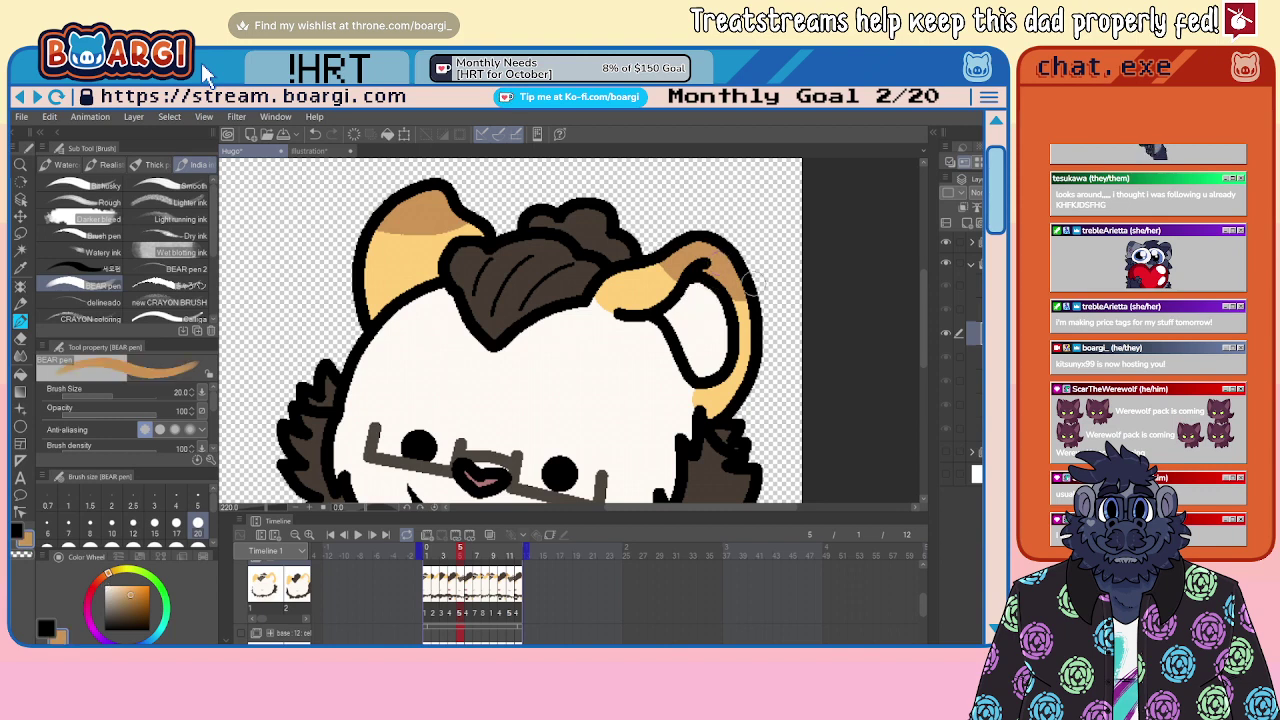
# Step: Check the finished ears on frame 6, then paint frame 3's right ear tip light brown and tidy its inner ear with cream
pyautogui.press('Right')
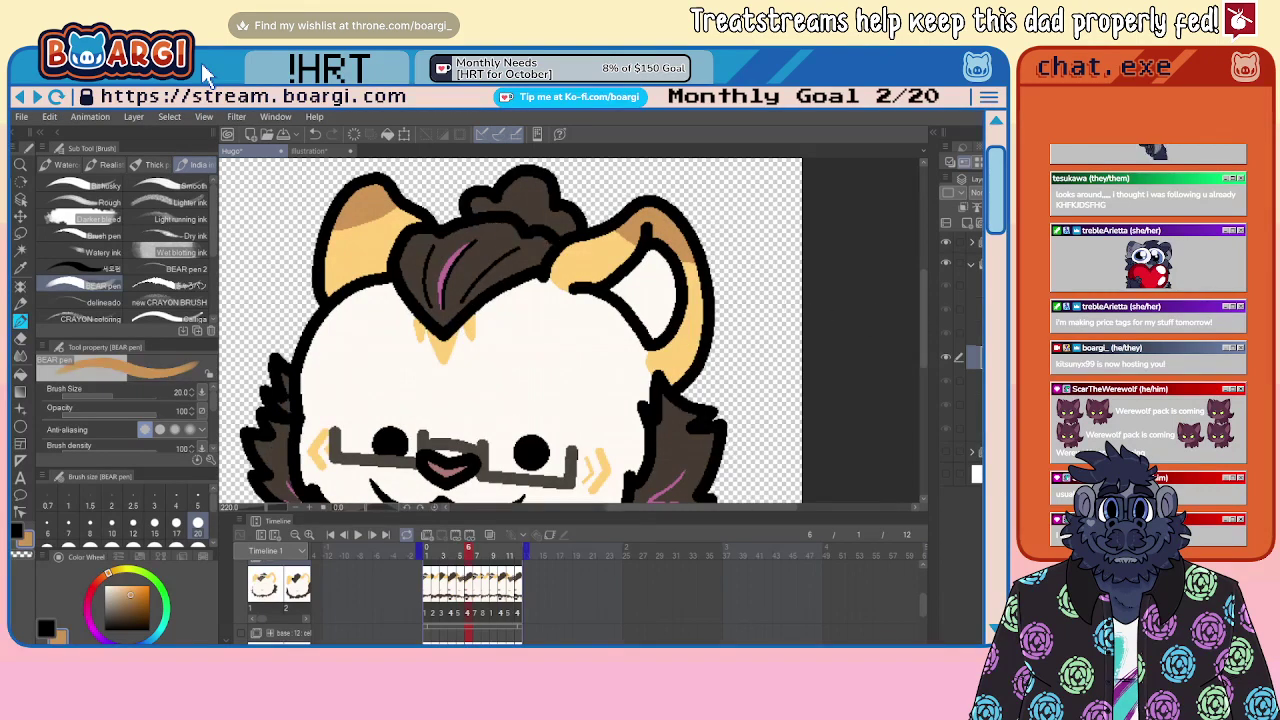
pyautogui.press('Left')
pyautogui.press('Left')
pyautogui.press('Left')
pyautogui.moveTo(556, 202)
pyautogui.mouseDown()
pyautogui.moveTo(643, 222)
pyautogui.moveTo(571, 184)
pyautogui.moveTo(632, 192)
pyautogui.mouseUp()
pyautogui.keyDown('alt'); pyautogui.click(601, 235); pyautogui.keyUp('alt')
pyautogui.moveTo(594, 236); pyautogui.dragTo(613, 244)
pyautogui.keyDown('alt'); pyautogui.click(592, 214); pyautogui.keyUp('alt')
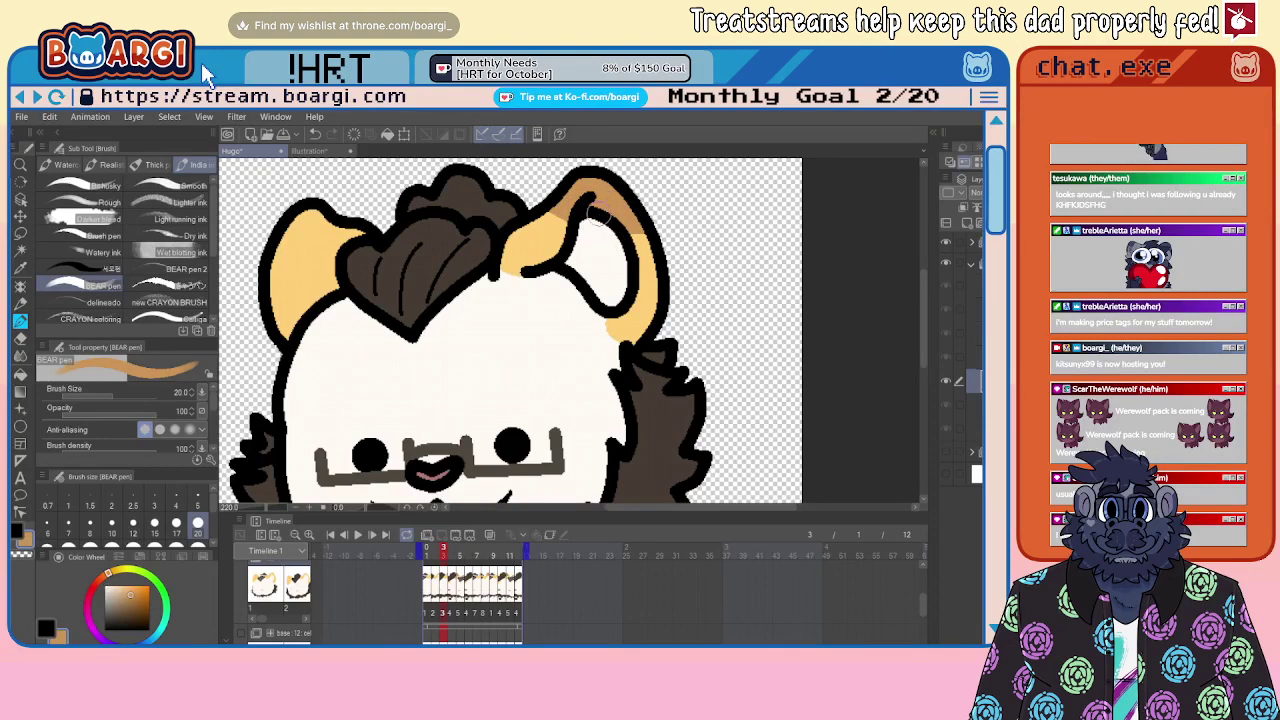
# Step: Paint frame 3's left ear tip and the tips of both ears on frame 2 light brown
pyautogui.moveTo(270, 252); pyautogui.dragTo(318, 218)
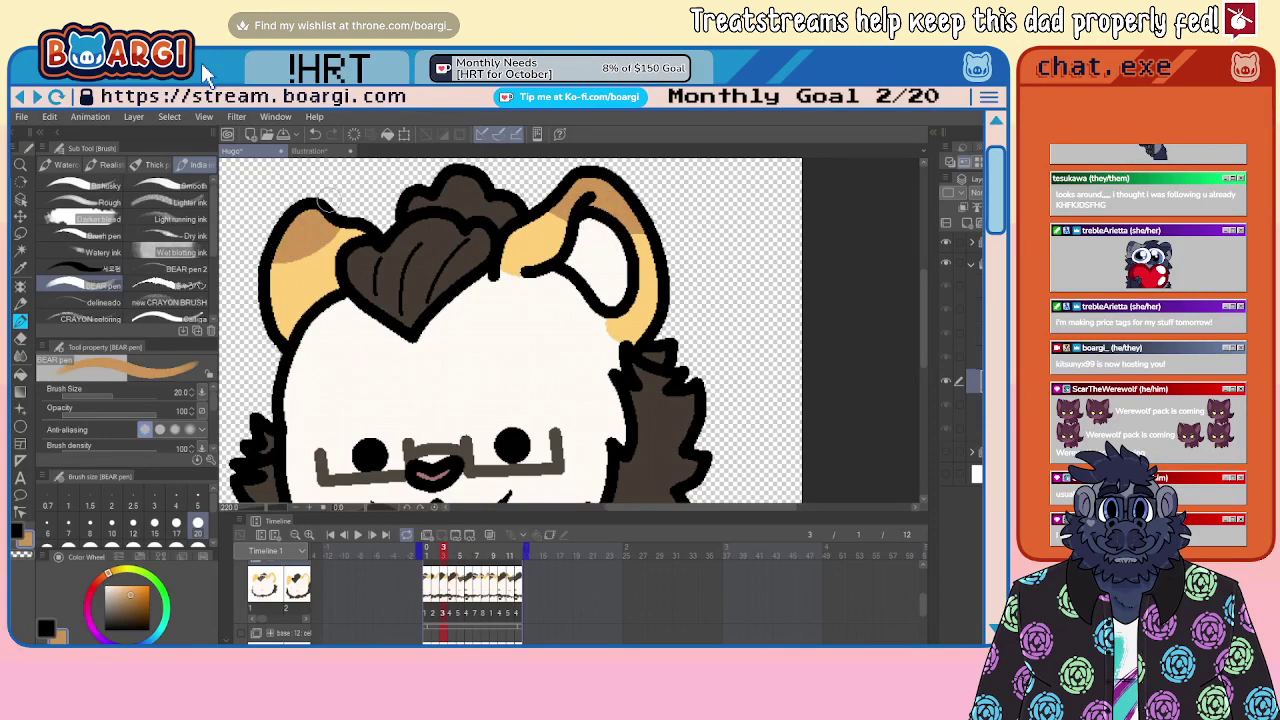
pyautogui.click(968, 405)
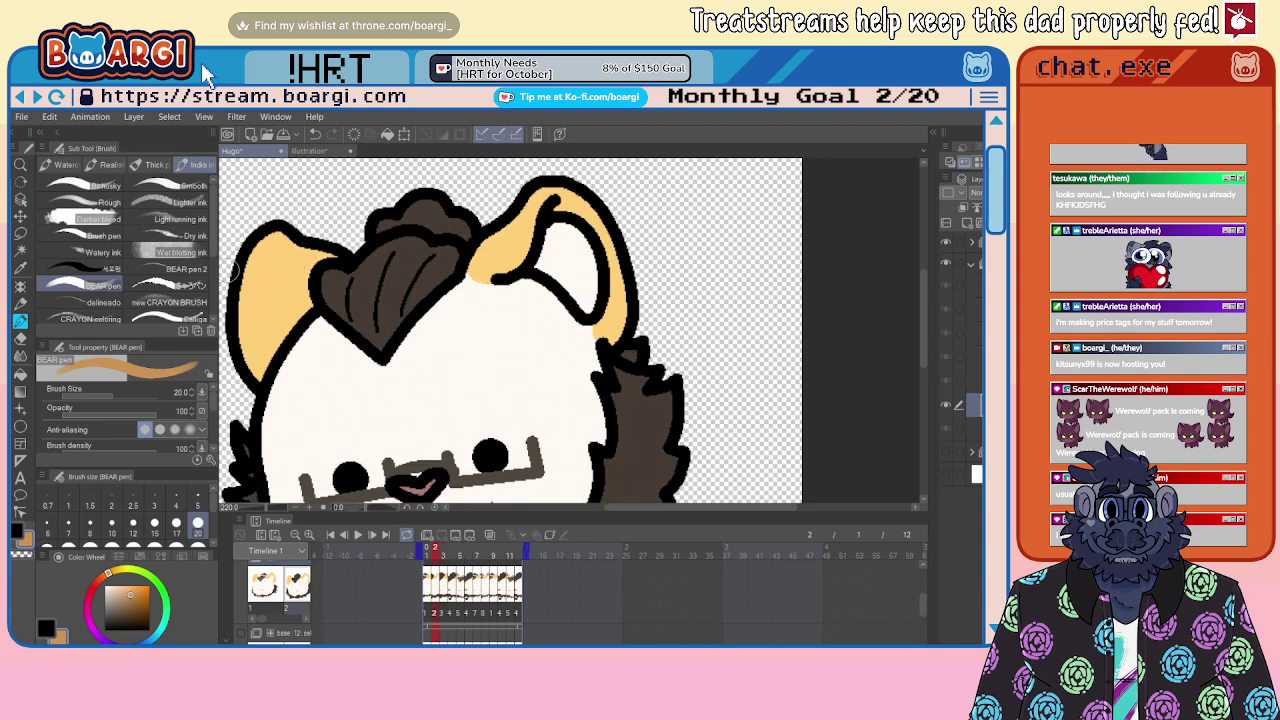
pyautogui.scroll(-2, 240, 274)
pyautogui.moveTo(325, 300)
pyautogui.mouseDown()
pyautogui.moveTo(372, 252)
pyautogui.moveTo(339, 267)
pyautogui.mouseUp()
pyautogui.scroll(1, 520, 240)
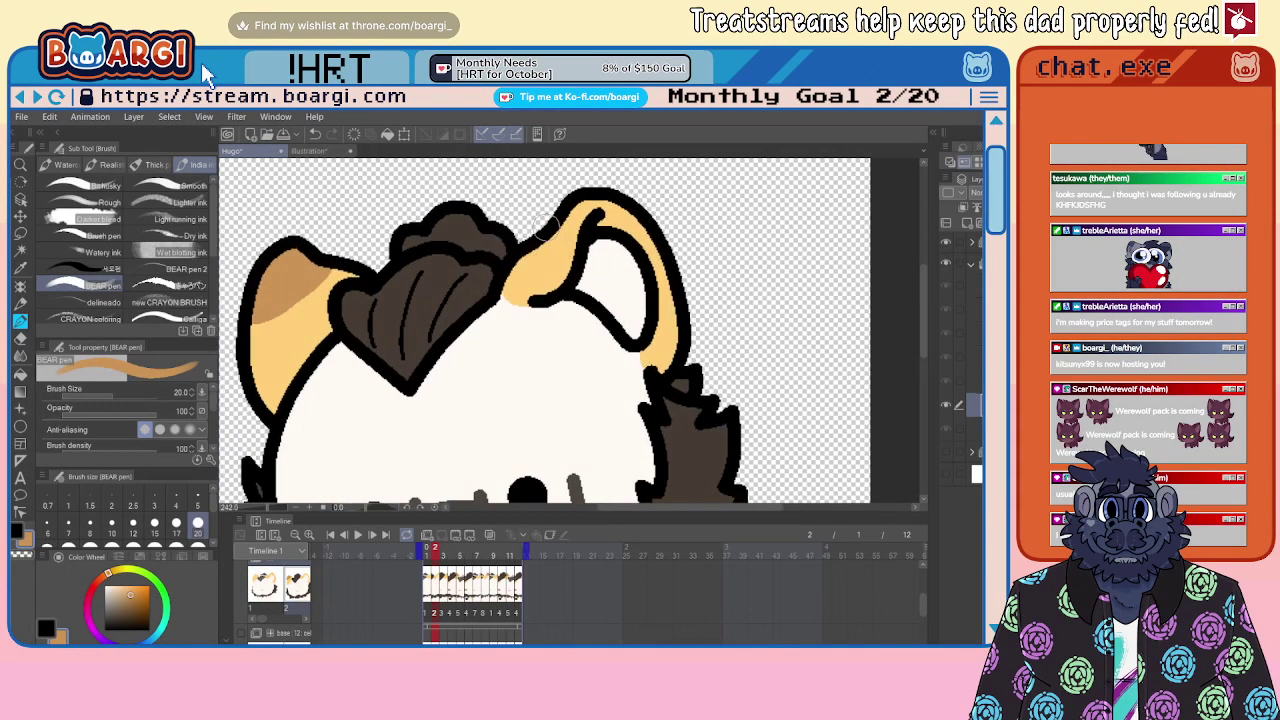
pyautogui.moveTo(556, 236)
pyautogui.mouseDown()
pyautogui.moveTo(658, 238)
pyautogui.moveTo(546, 198)
pyautogui.moveTo(642, 208)
pyautogui.mouseUp()
pyautogui.keyDown('alt'); pyautogui.click(605, 250); pyautogui.keyUp('alt')
pyautogui.keyDown('alt'); pyautogui.click(627, 222); pyautogui.keyUp('alt')
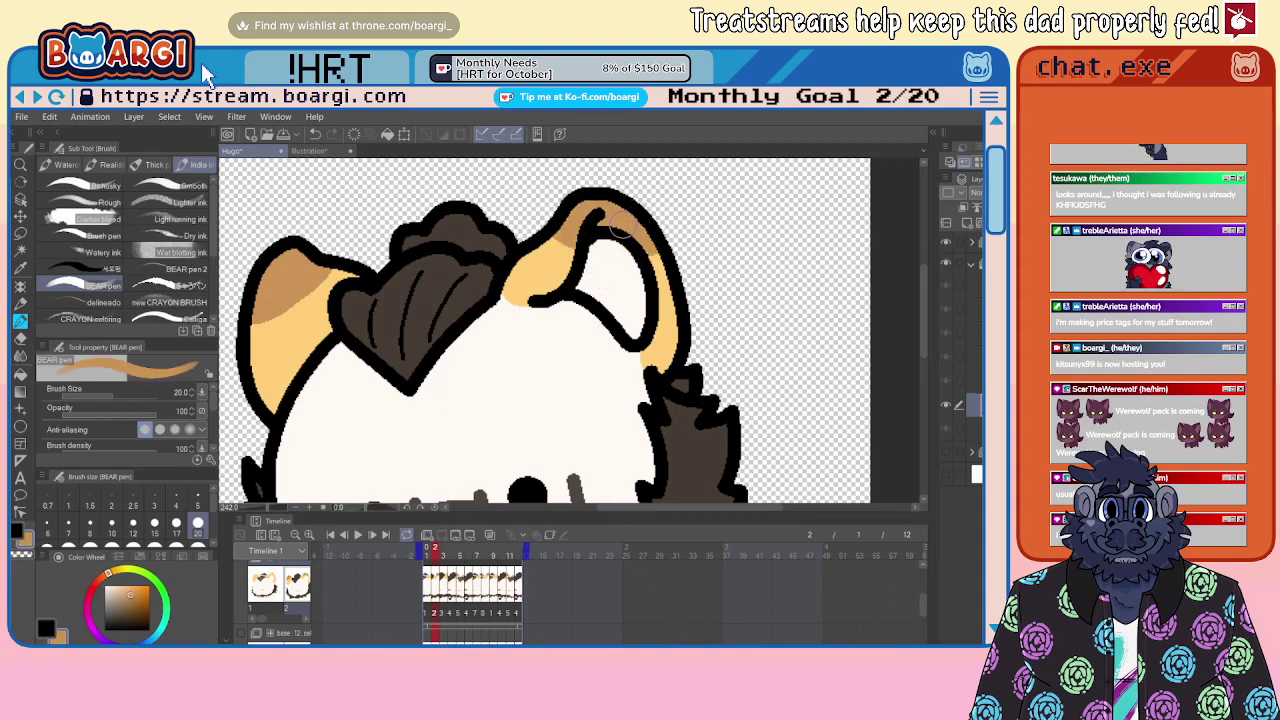
# Step: Paint the tips of both ears on frame 1 light brown and save the file
pyautogui.press('Left')
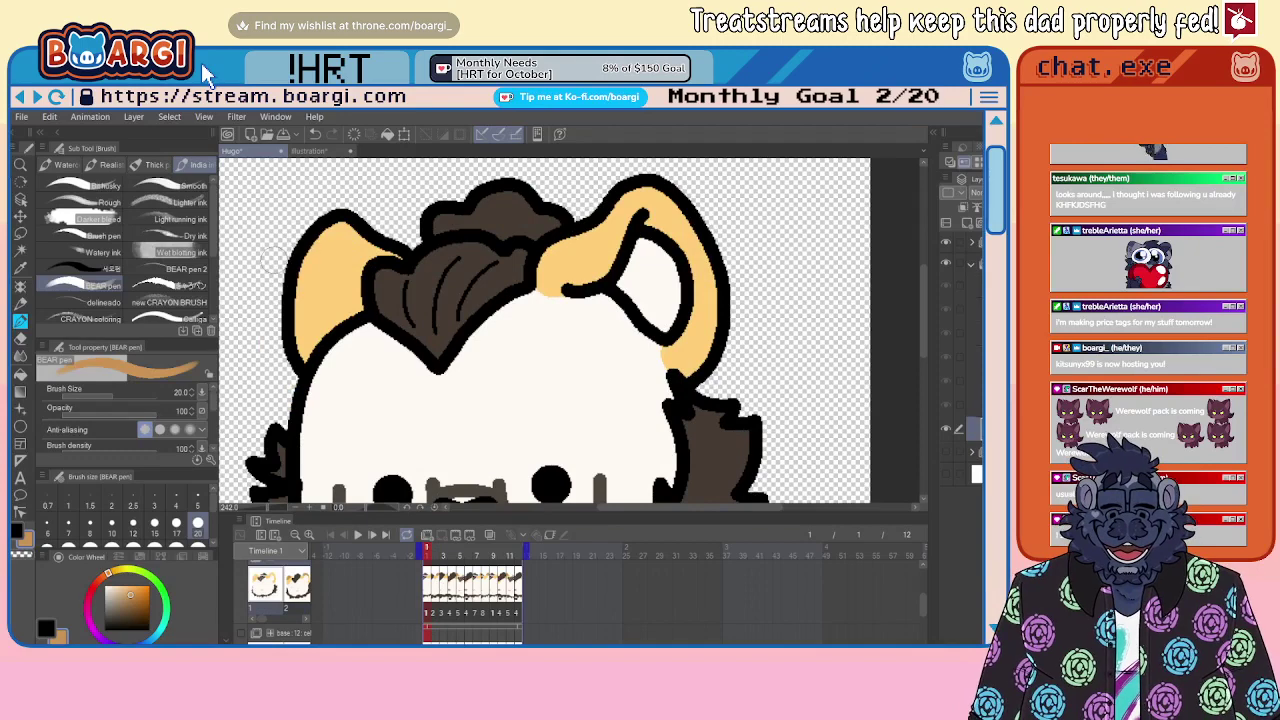
pyautogui.moveTo(306, 264)
pyautogui.mouseDown()
pyautogui.moveTo(362, 220)
pyautogui.moveTo(324, 260)
pyautogui.moveTo(290, 265)
pyautogui.mouseUp()
pyautogui.hotkey('ctrl', 'z')
pyautogui.hotkey('ctrl', 'z')
pyautogui.moveTo(320, 240); pyautogui.dragTo(363, 220)
pyautogui.moveTo(608, 212)
pyautogui.mouseDown()
pyautogui.moveTo(686, 240)
pyautogui.moveTo(620, 200)
pyautogui.mouseUp()
pyautogui.keyDown('alt'); pyautogui.click(645, 250); pyautogui.keyUp('alt')
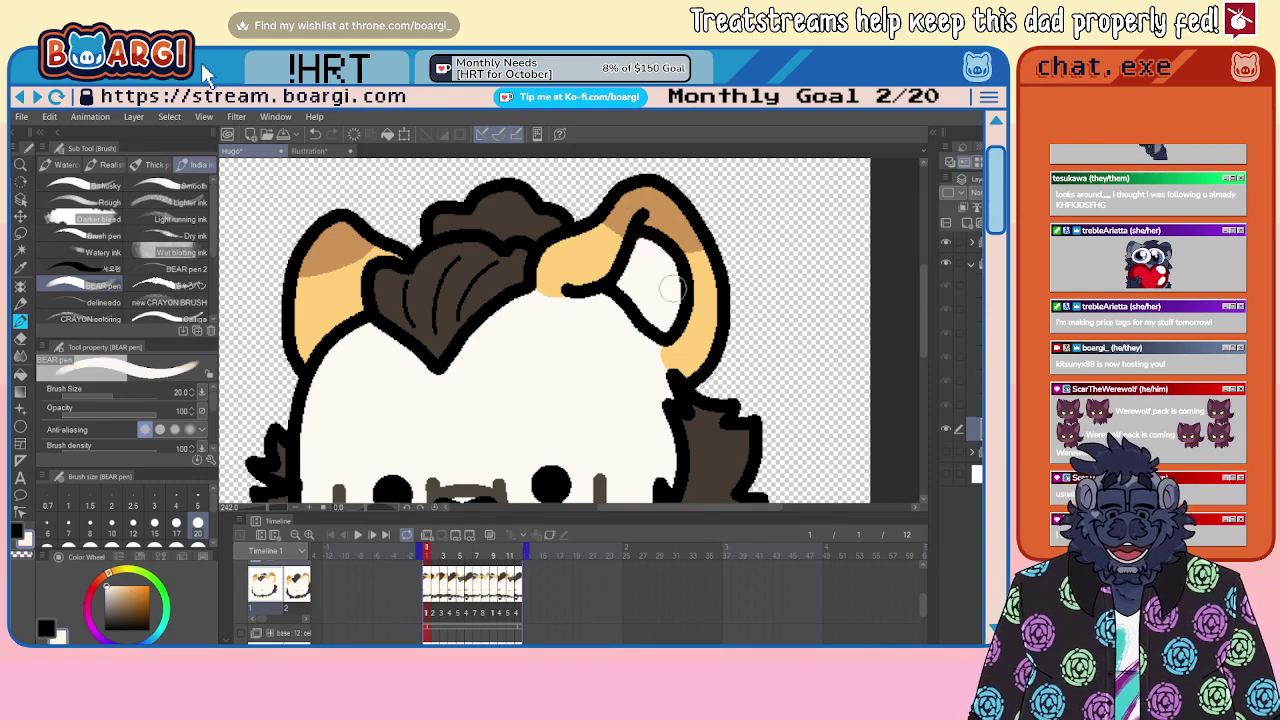
pyautogui.scroll(-2, 693, 329)
pyautogui.hotkey('ctrl', 's')
# Step: Sample the mane's dark brown on frame 1 as the brush colour
pyautogui.scroll(3, 628, 335)
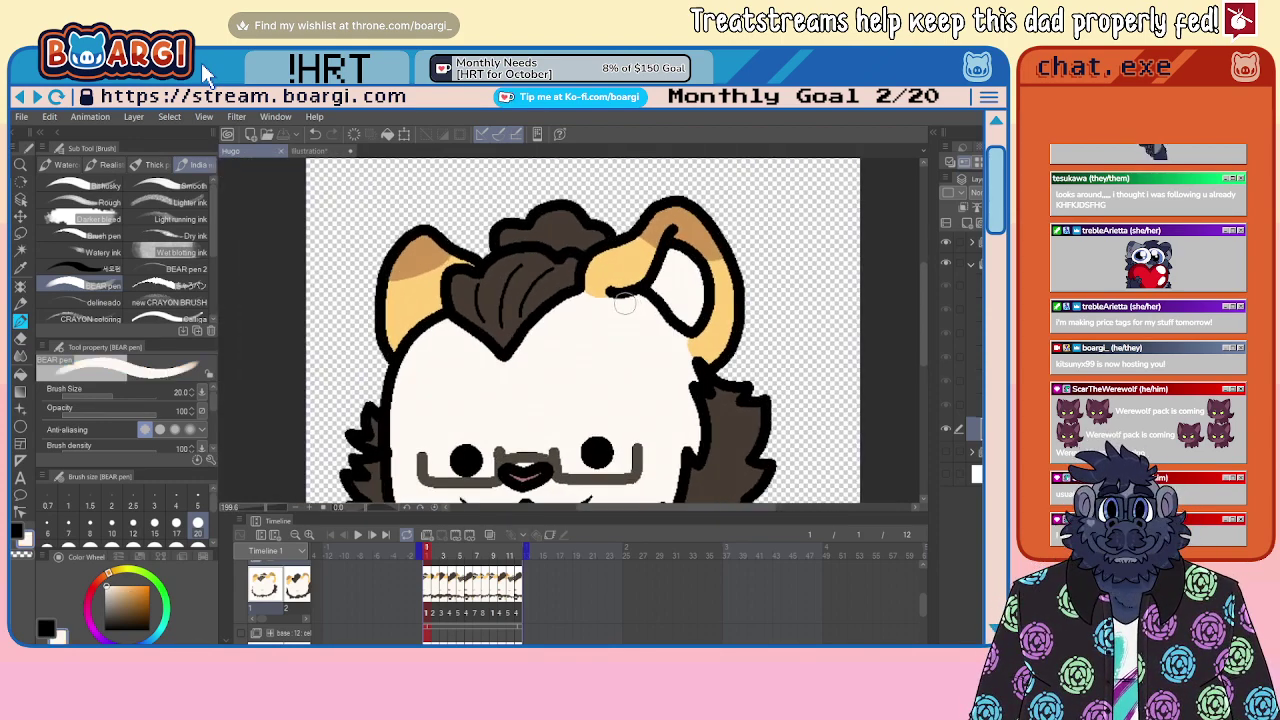
pyautogui.scroll(-8, 617, 300)
pyautogui.scroll(3, 610, 398)
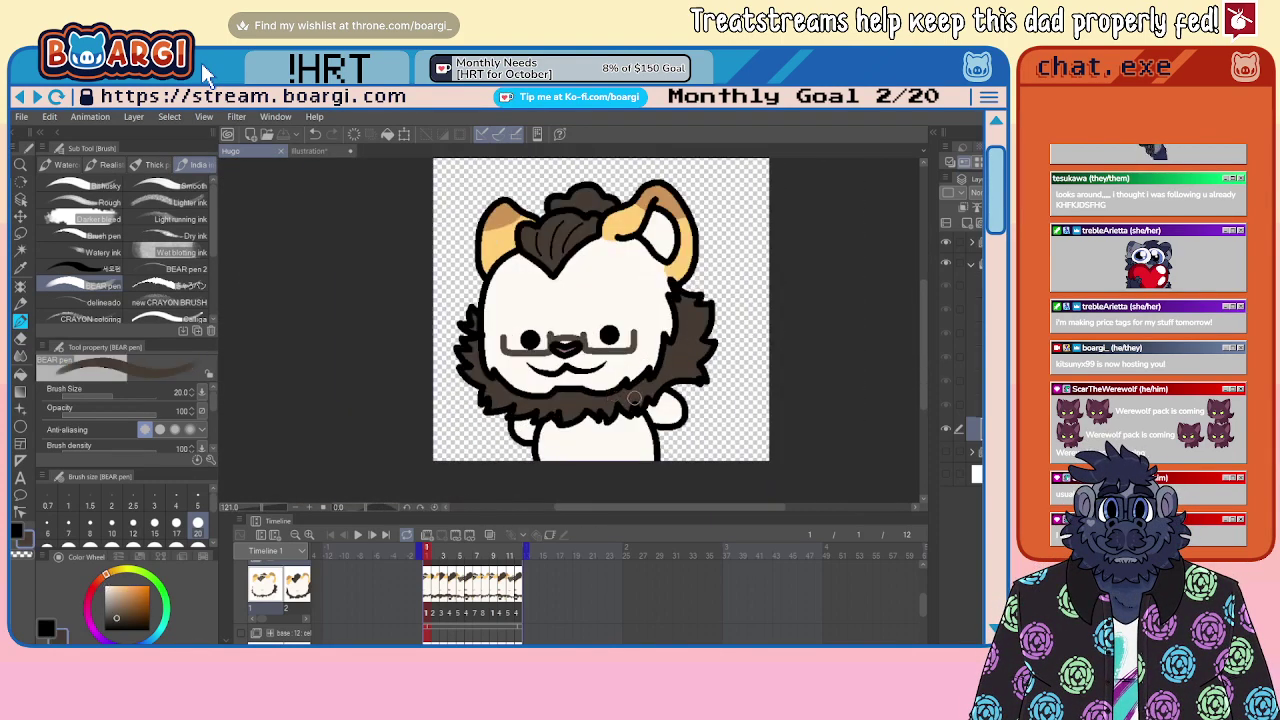
pyautogui.scroll(-1, 630, 405)
pyautogui.scroll(3, 600, 430)
pyautogui.scroll(2, 593, 440)
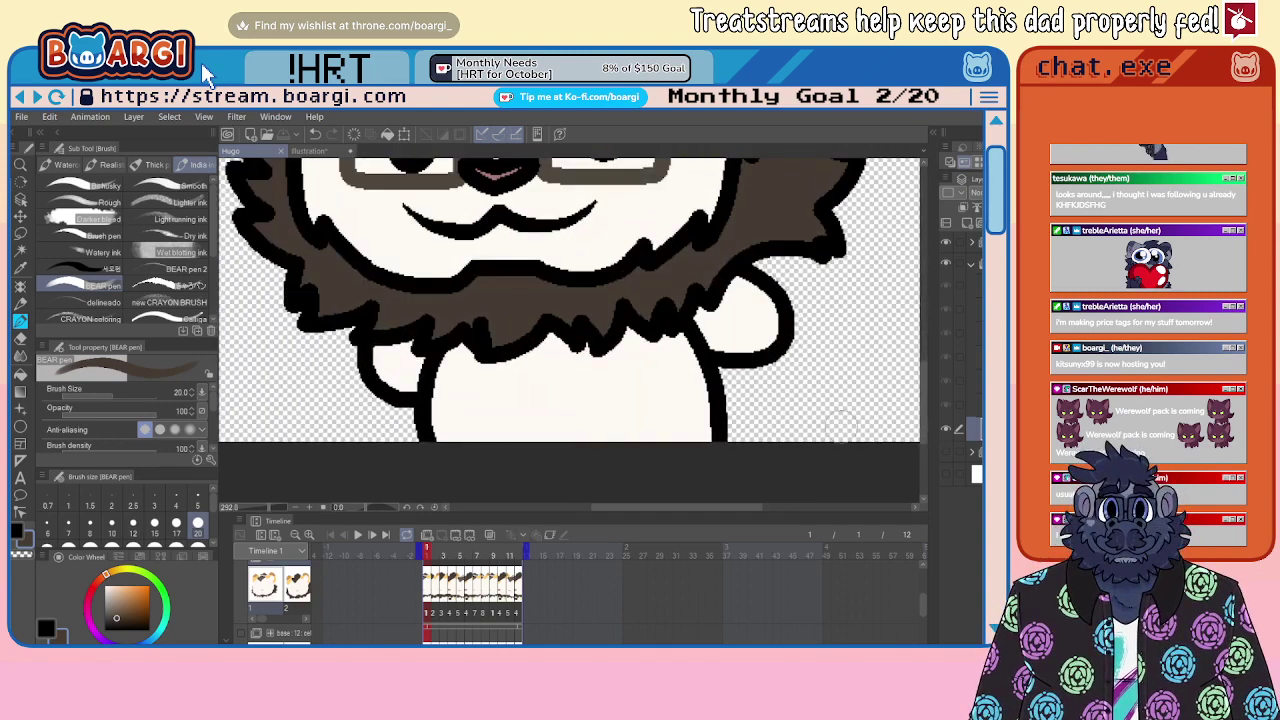
# Step: Select the dark brown chest tuft on frame 4's colour layer, copy it and clear the selection
pyautogui.press('Right')
pyautogui.press('Right')
pyautogui.press('Right')
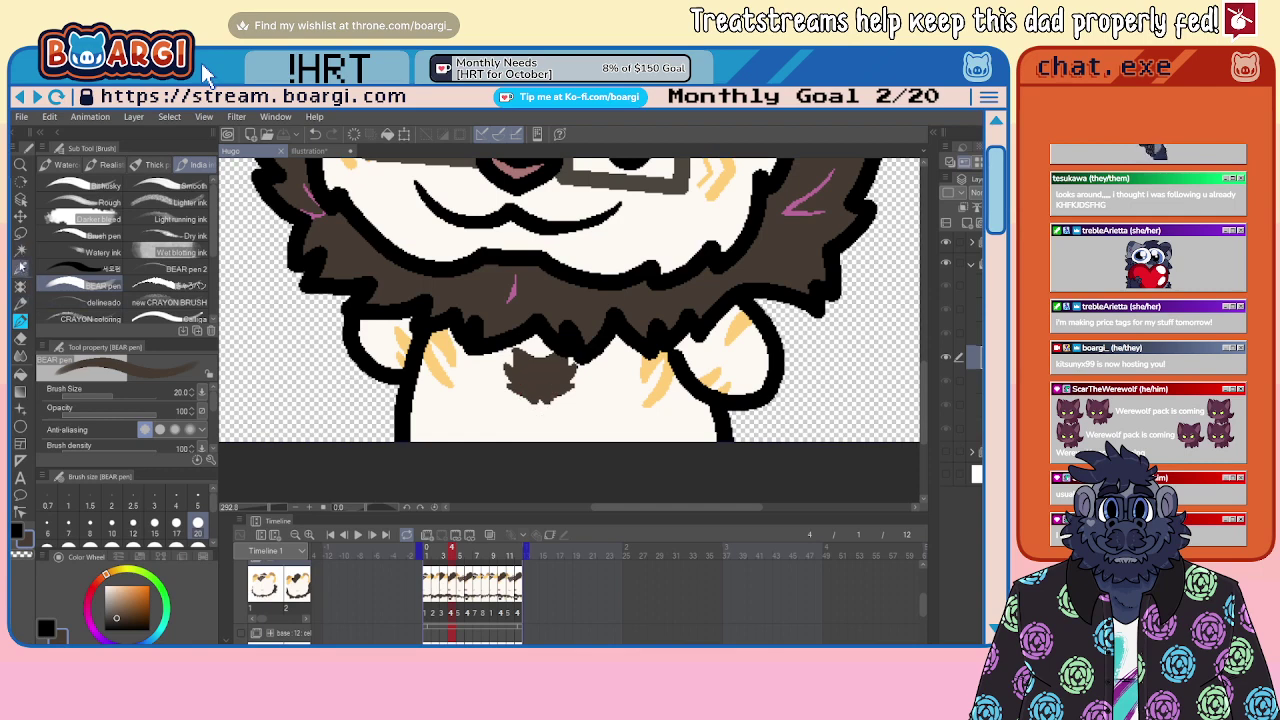
pyautogui.click(20, 250)
pyautogui.click(537, 375)
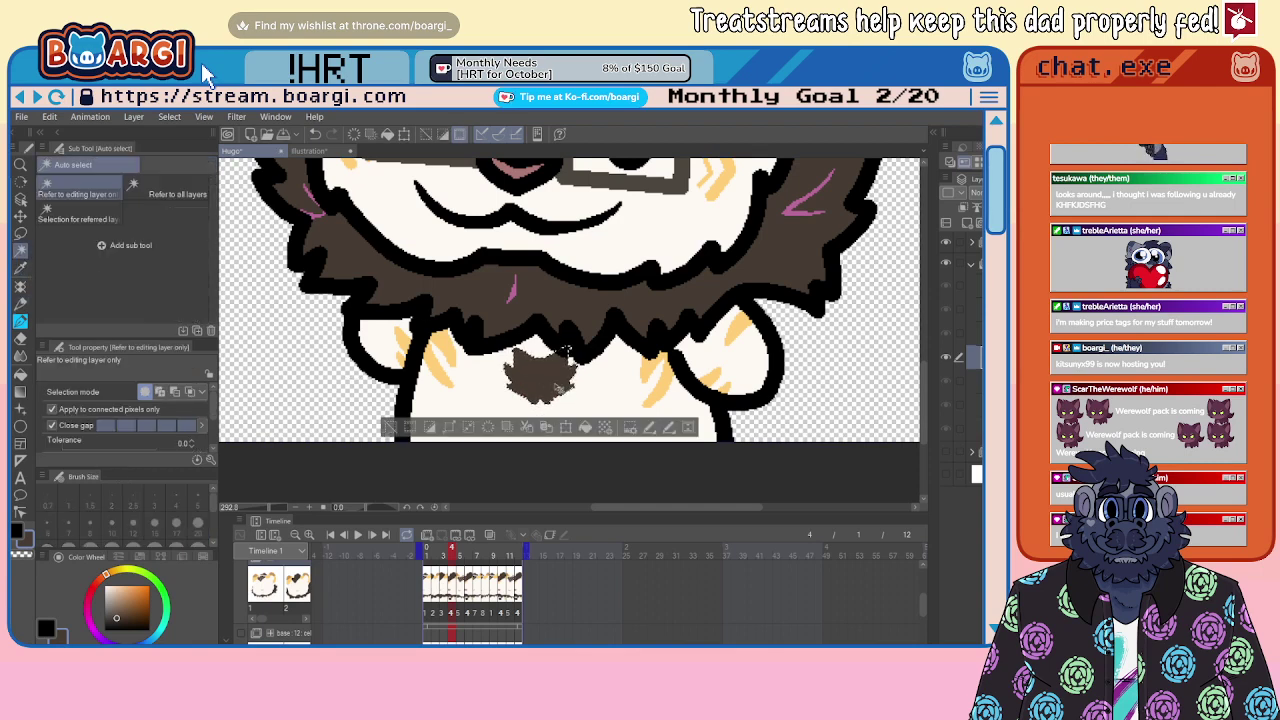
pyautogui.scroll(-3, 511, 370)
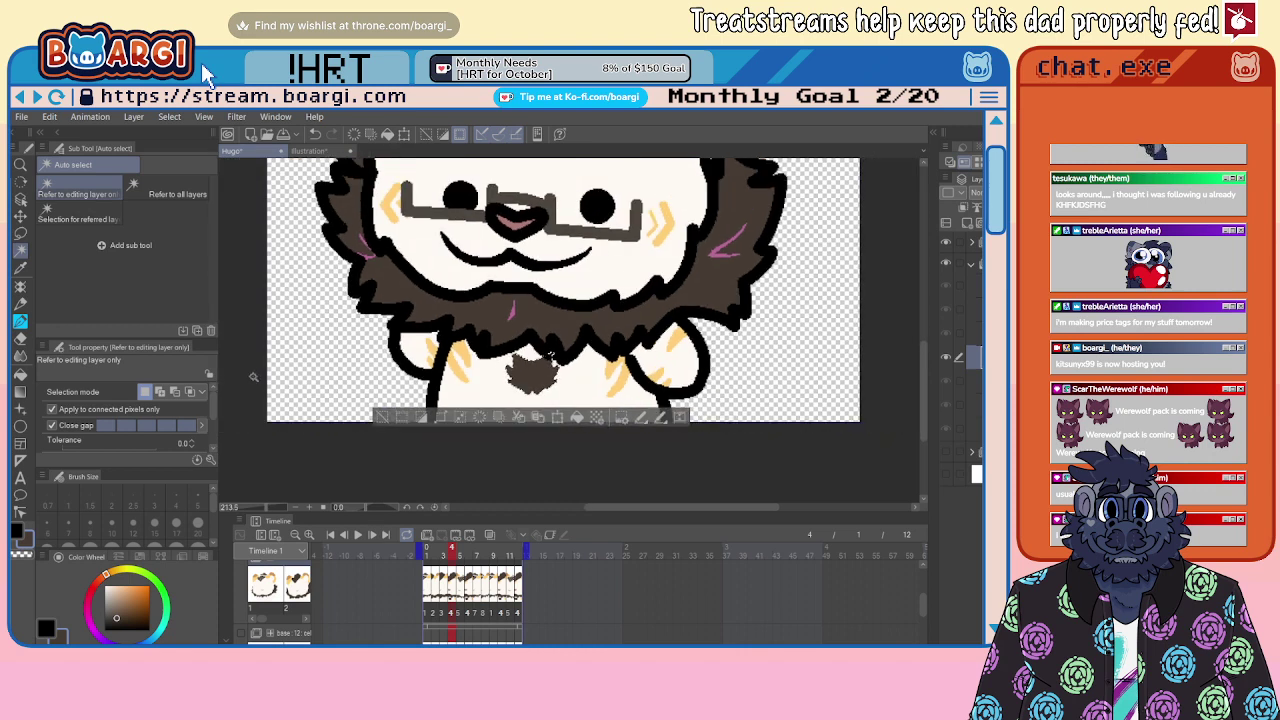
pyautogui.hotkey('ctrl', 'd')
# Step: Move frame 1's colour layer out of its folder and paste the chest tuft over it, positioned just beneath the mane
pyautogui.click(427, 556)
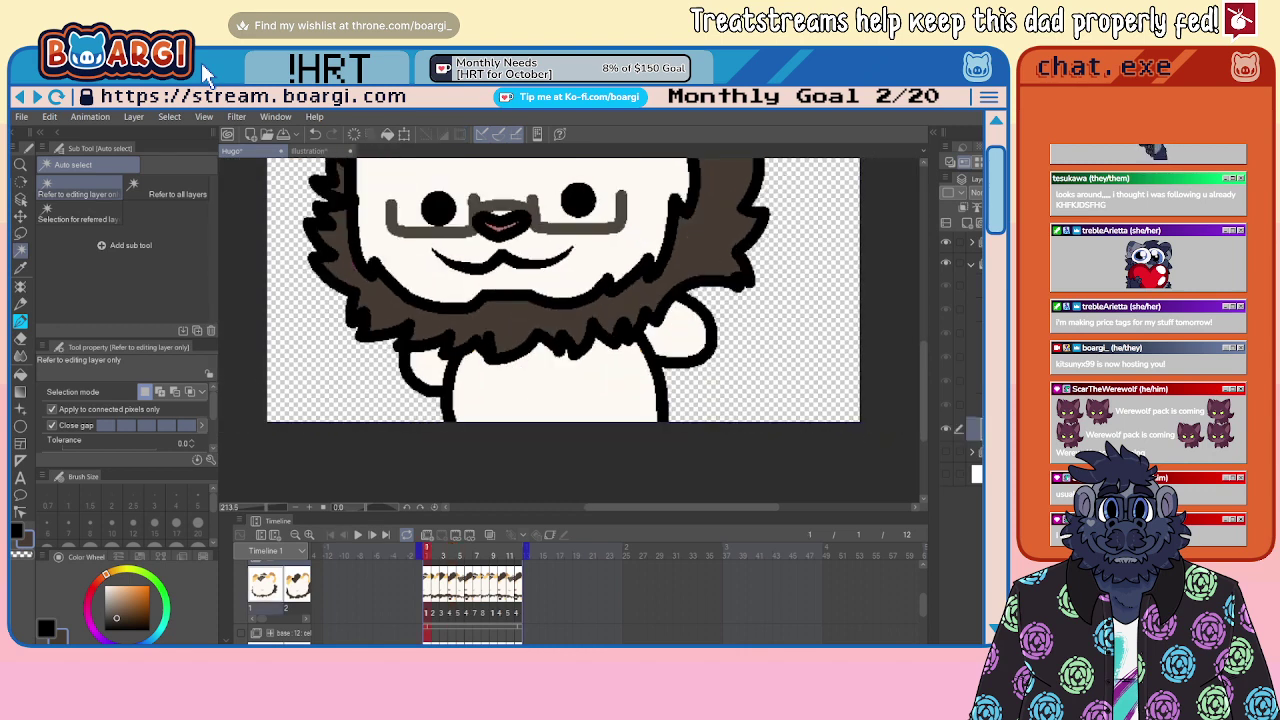
pyautogui.moveTo(974, 429); pyautogui.dragTo(974, 462)
pyautogui.hotkey('ctrl', 'z')
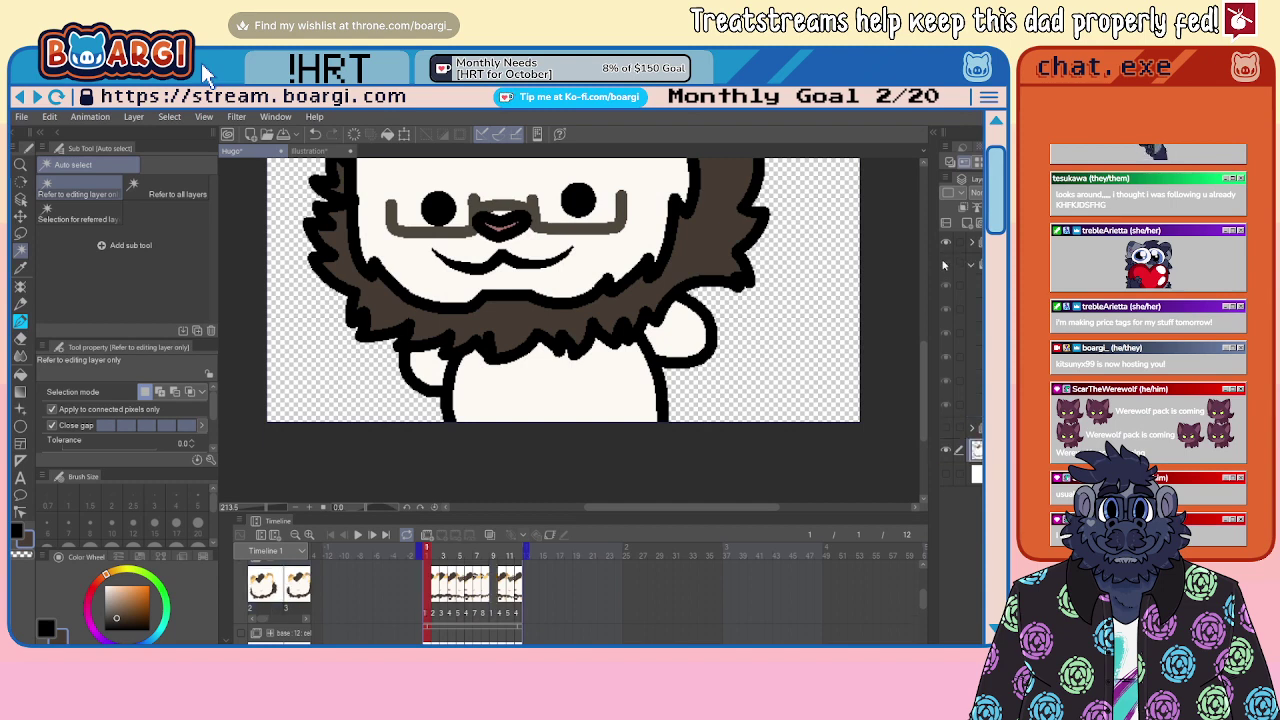
pyautogui.hotkey('ctrl', 'z')
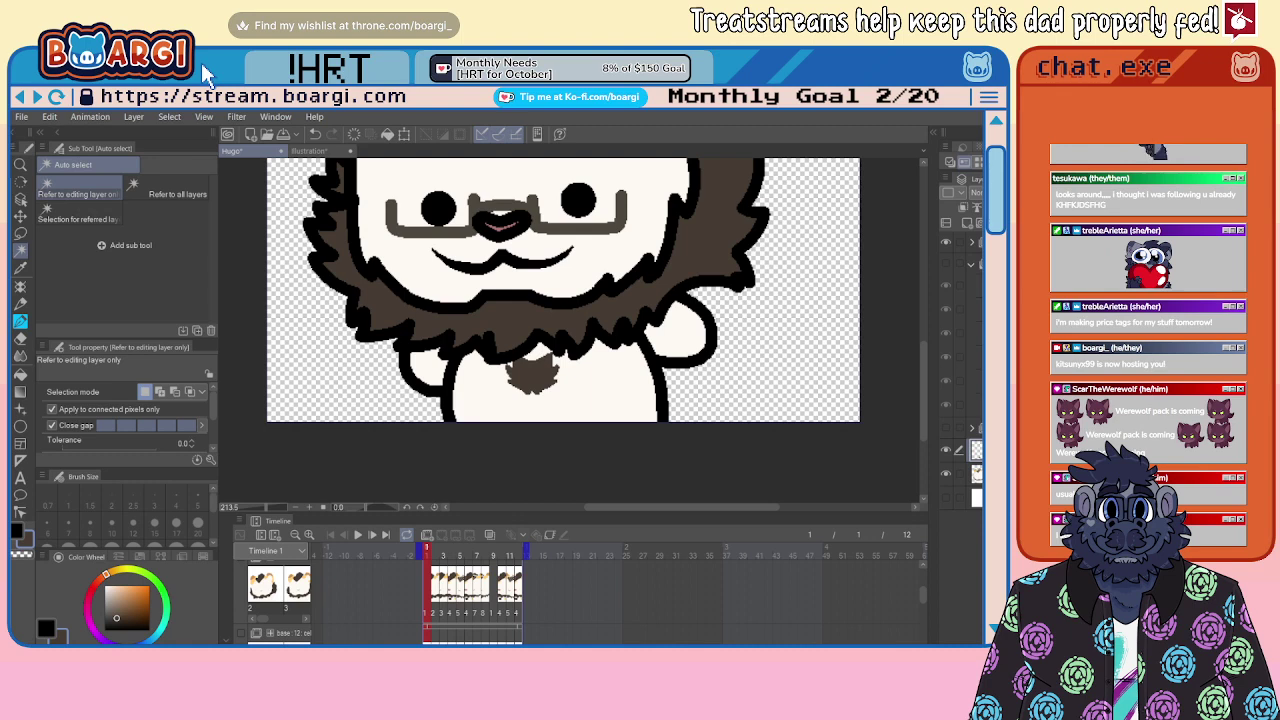
pyautogui.press('k')
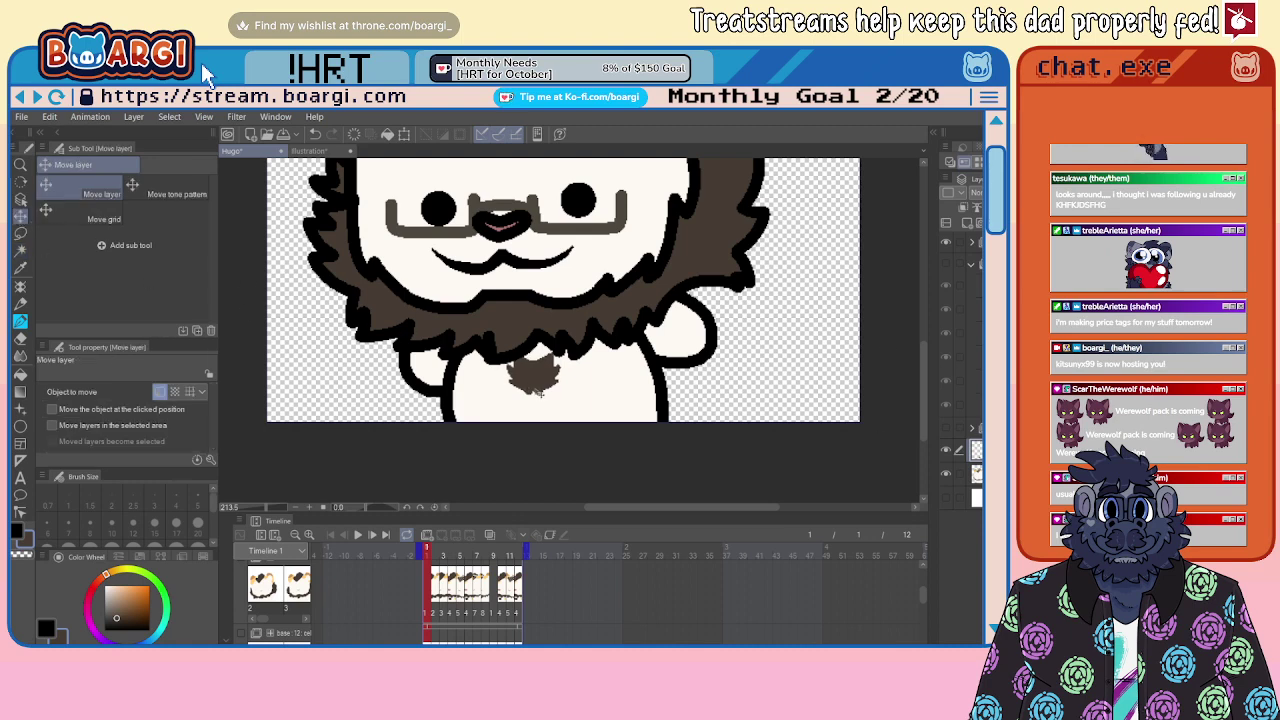
pyautogui.moveTo(539, 392); pyautogui.dragTo(548, 381)
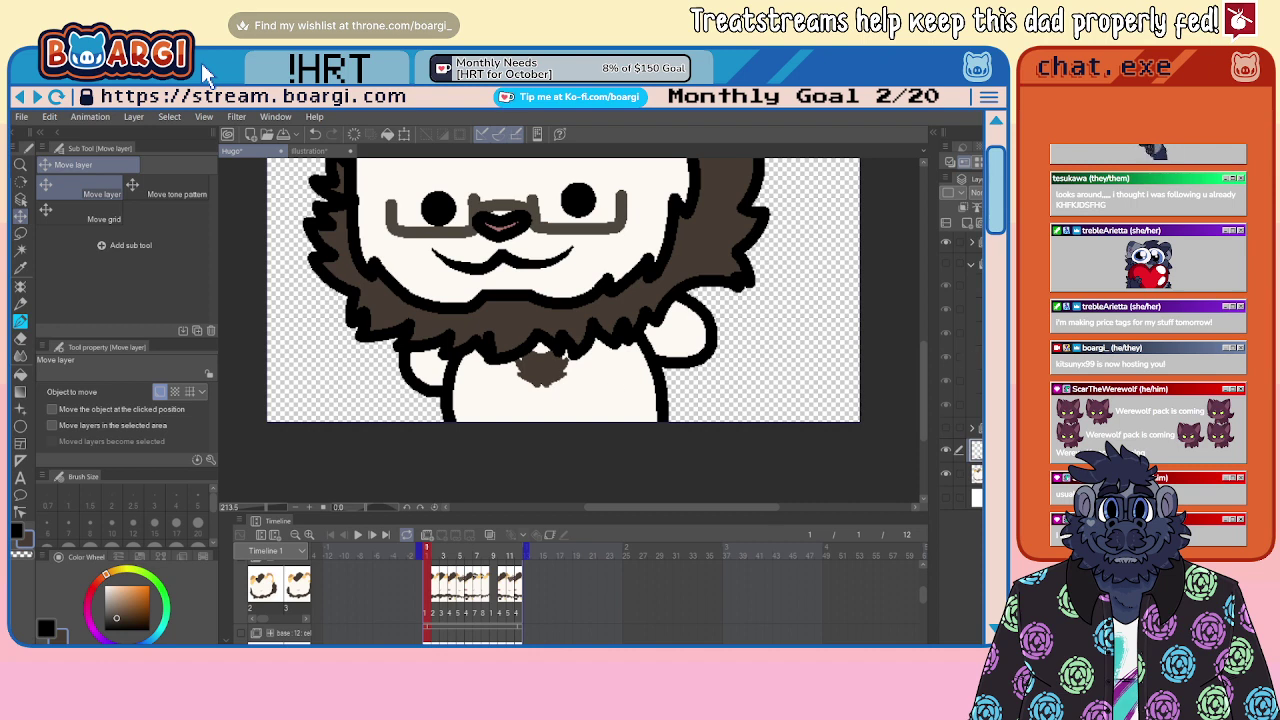
# Step: Merge the tuft into frame 1's colour layer, put the layer back in the colour folder and show the folder
pyautogui.hotkey('ctrl', 'e')
pyautogui.moveTo(976, 450); pyautogui.dragTo(977, 419)
pyautogui.press('Right')
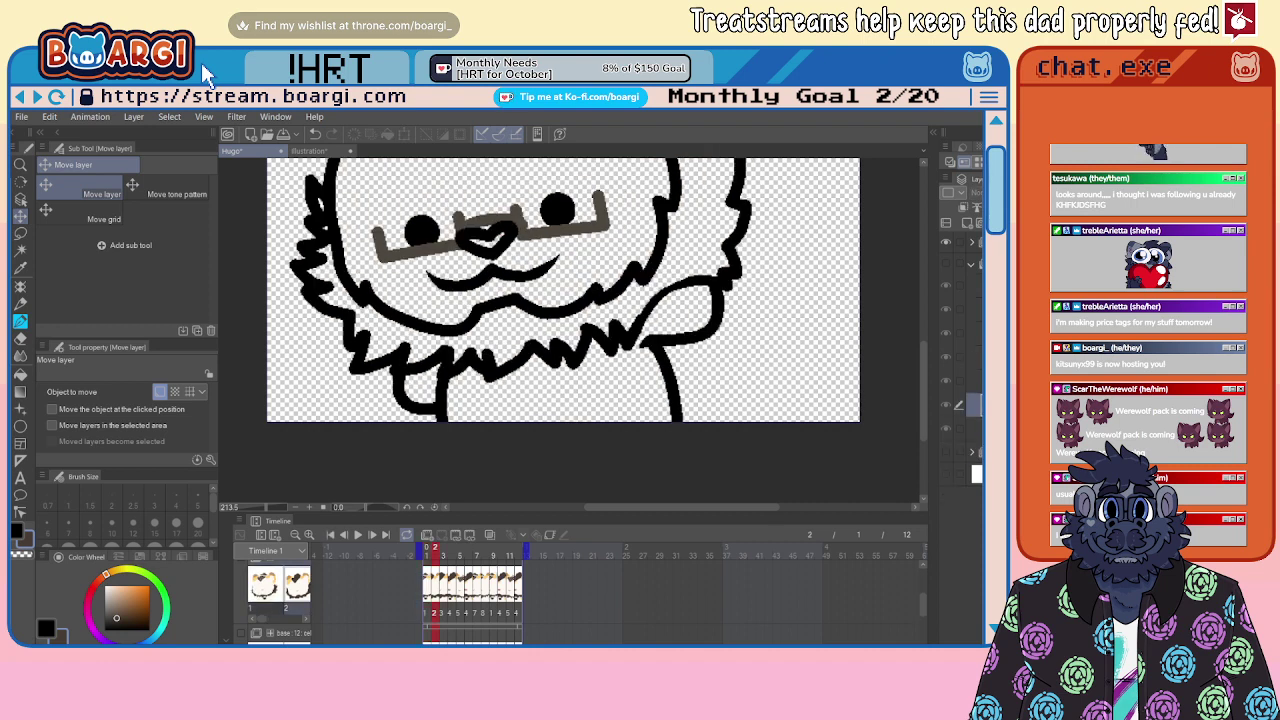
pyautogui.press('Left')
pyautogui.click(948, 265)
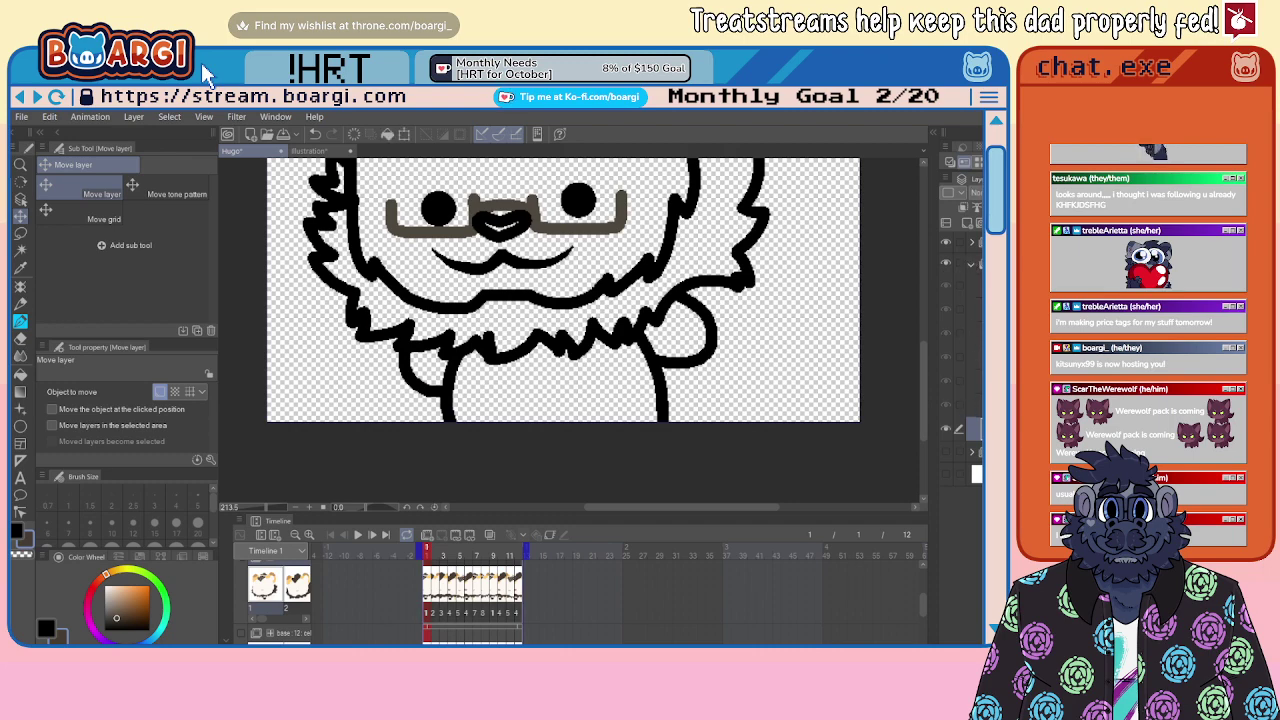
# Step: On frame 2, paste the tuft as a separate layer above the colour folder and lower its opacity as a tracing guide
pyautogui.press('Right')
pyautogui.scroll(2, 720, 398)
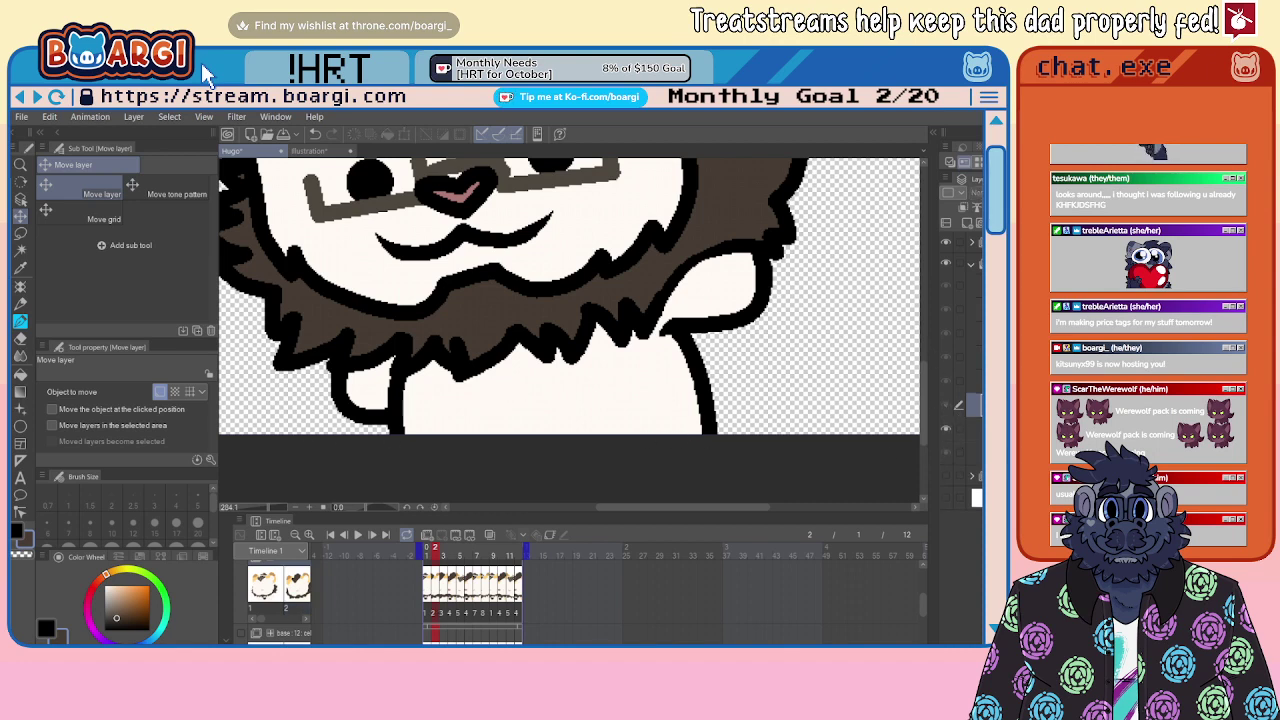
pyautogui.moveTo(974, 405); pyautogui.dragTo(972, 254)
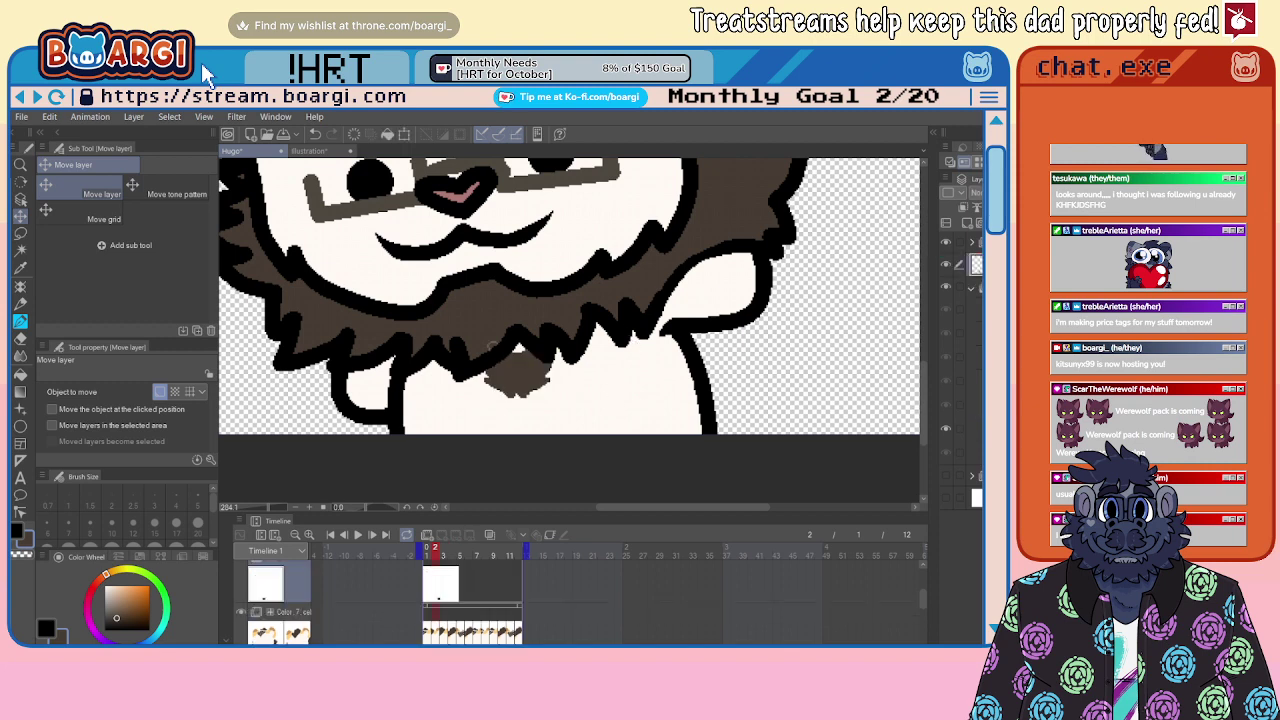
pyautogui.hotkey('ctrl', 'z')
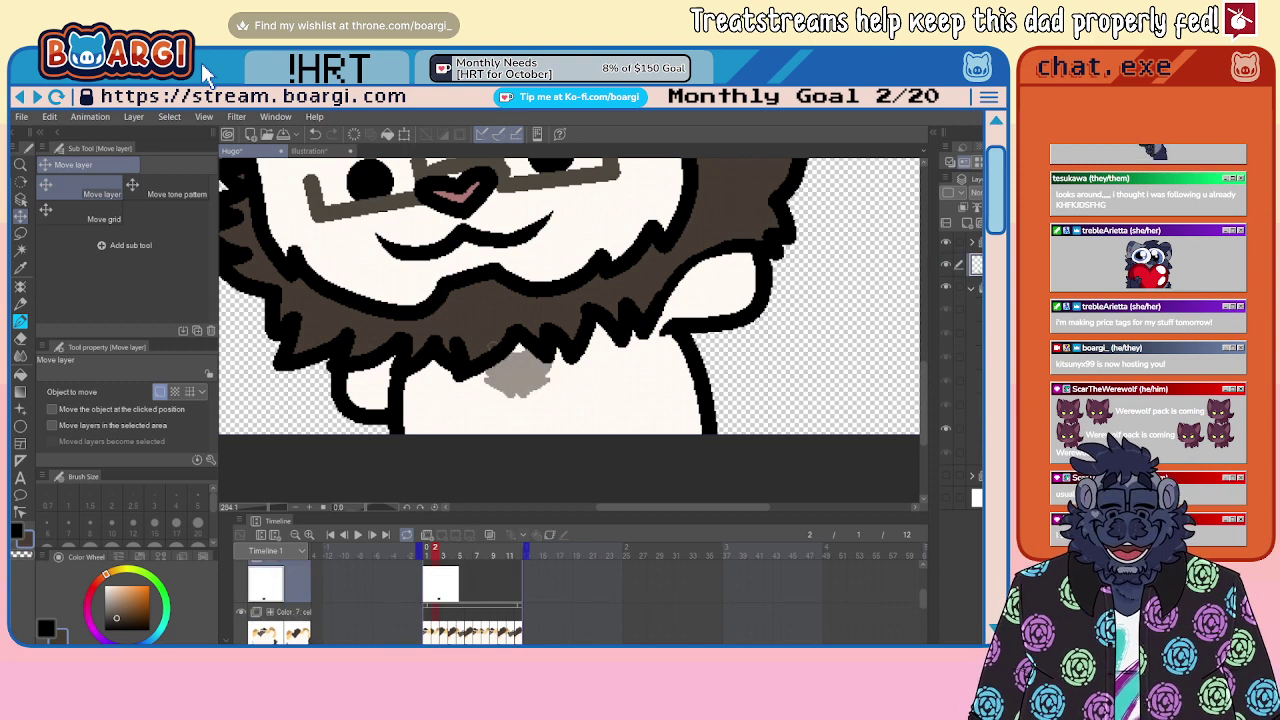
# Step: On frame 2's colour layer, set the BEAR pen to size 2.5 and place a slanted symmetrical ruler through the chest tuft
pyautogui.click(976, 429)
pyautogui.click(20, 321)
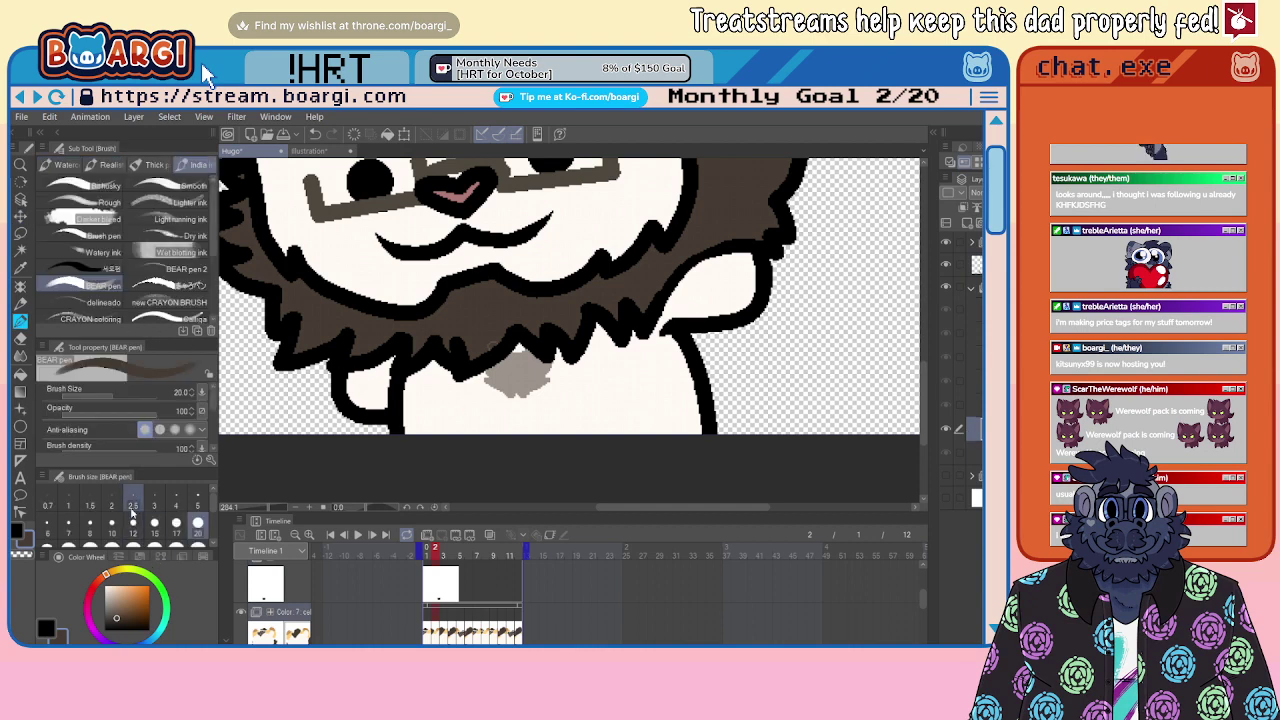
pyautogui.click(133, 500)
pyautogui.scroll(3, 488, 377)
pyautogui.scroll(1, 488, 378)
pyautogui.moveTo(480, 393)
pyautogui.mouseDown()
pyautogui.moveTo(526, 427)
pyautogui.moveTo(545, 404)
pyautogui.mouseUp()
pyautogui.hotkey('ctrl', 'z')
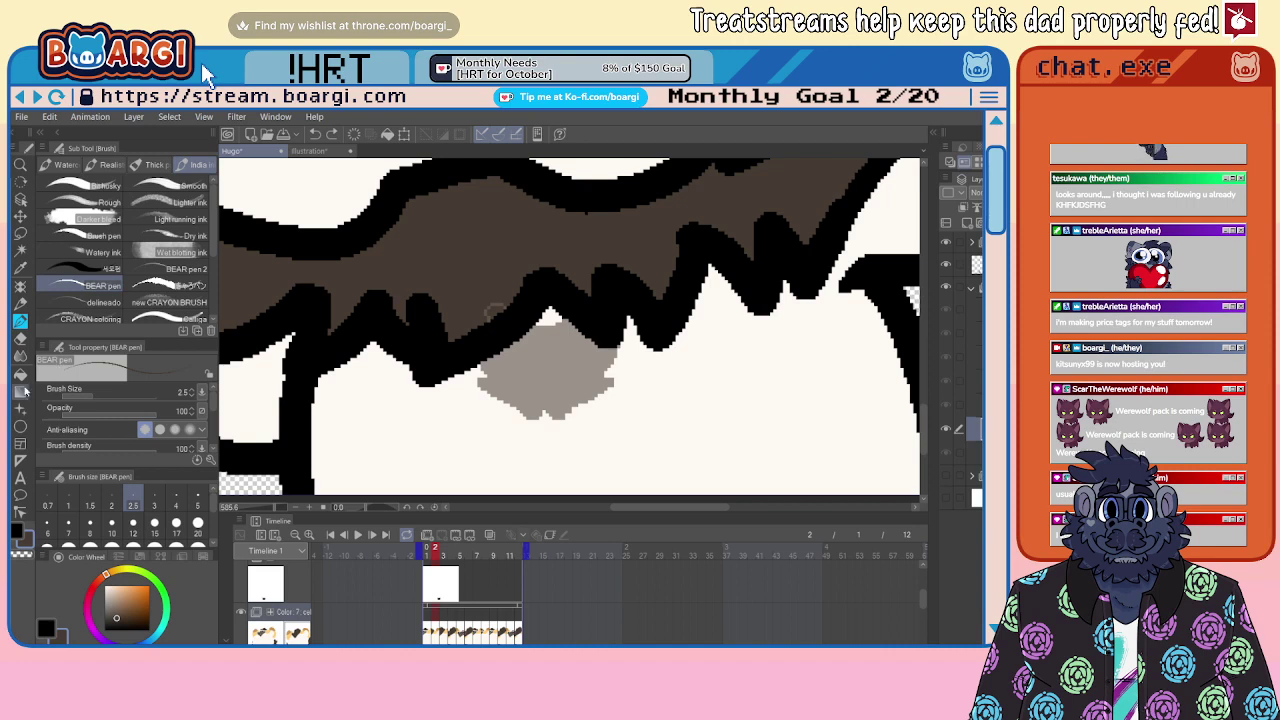
pyautogui.press('u')
pyautogui.scroll(-1, 585, 316)
pyautogui.moveTo(551, 279); pyautogui.dragTo(621, 494)
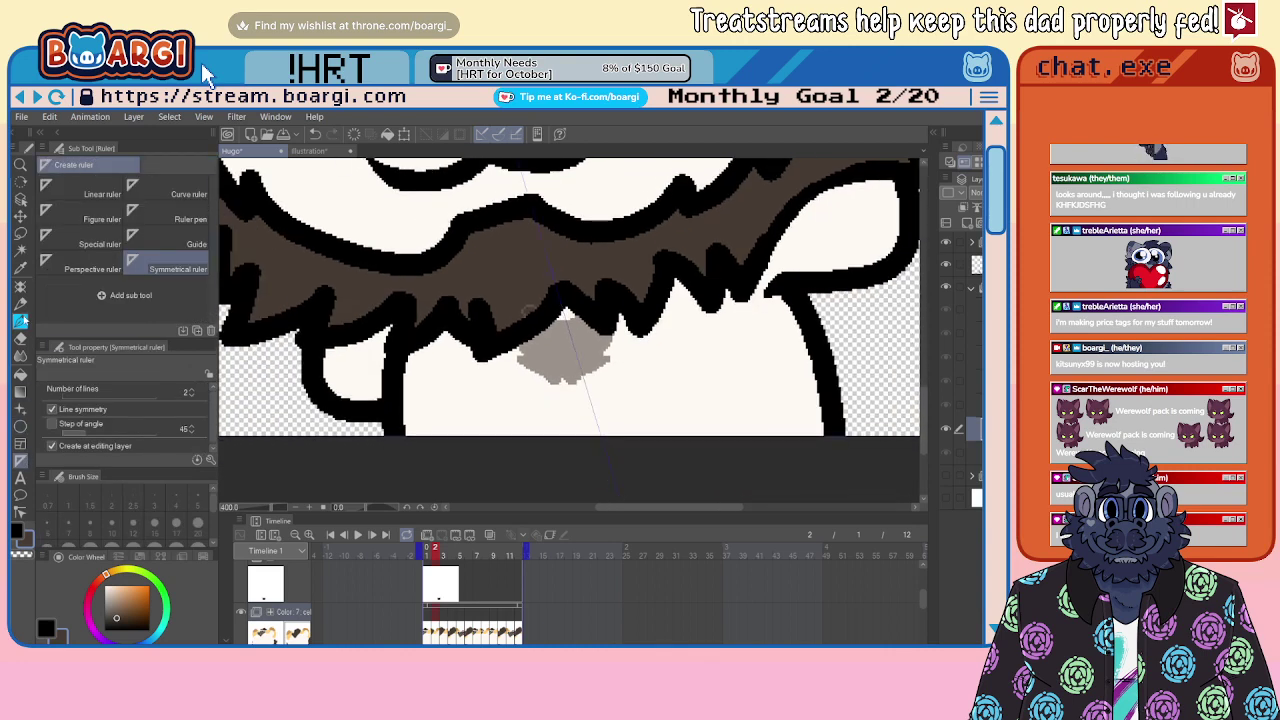
# Step: Outline frame 2's chest tuft in dark brown across the symmetry line and fill it with the same colour
pyautogui.press('b')
pyautogui.scroll(2, 560, 356)
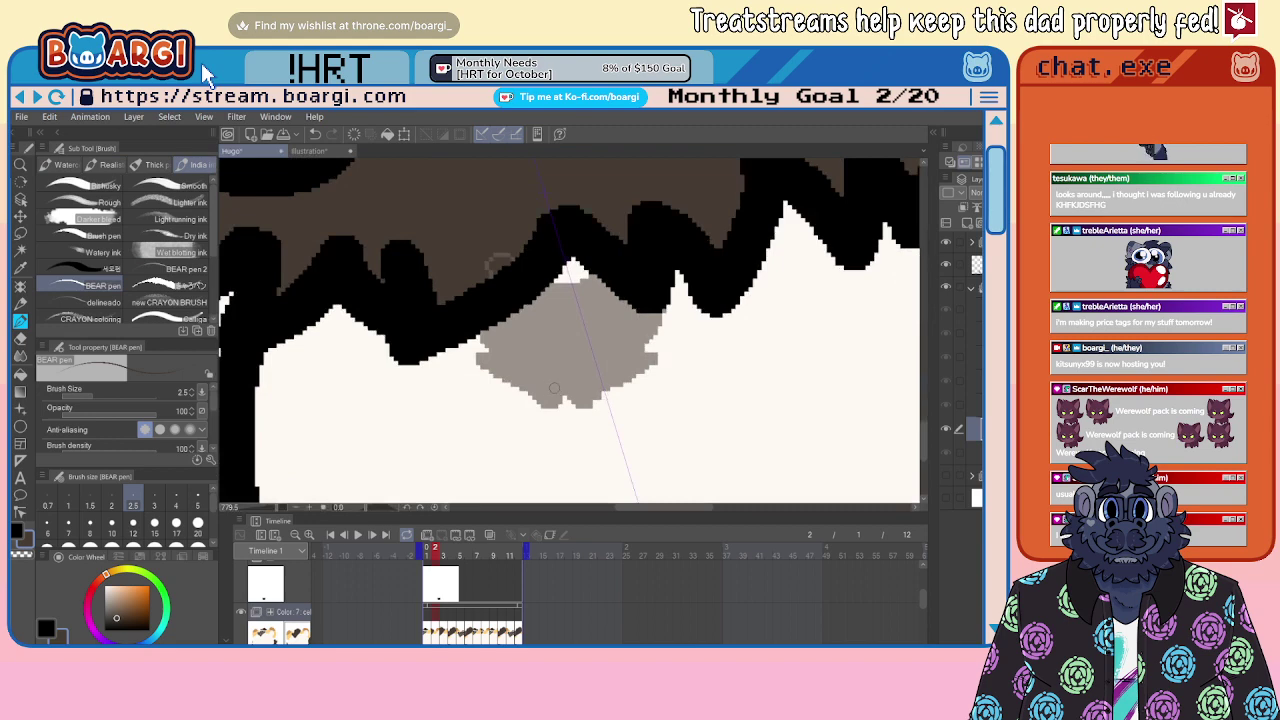
pyautogui.moveTo(566, 387)
pyautogui.mouseDown()
pyautogui.moveTo(593, 407)
pyautogui.moveTo(601, 389)
pyautogui.moveTo(549, 382)
pyautogui.moveTo(489, 328)
pyautogui.mouseUp()
pyautogui.moveTo(554, 270); pyautogui.dragTo(584, 292)
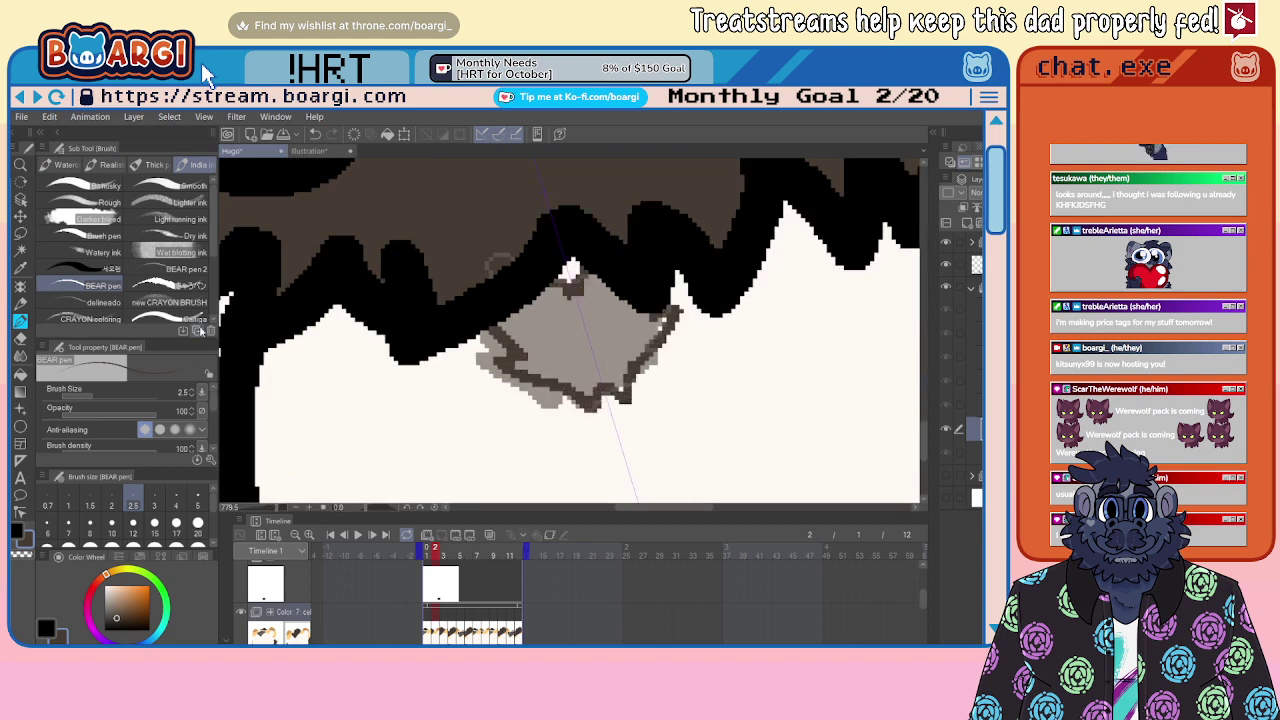
pyautogui.press('g')
pyautogui.click(584, 342)
pyautogui.scroll(-2, 584, 342)
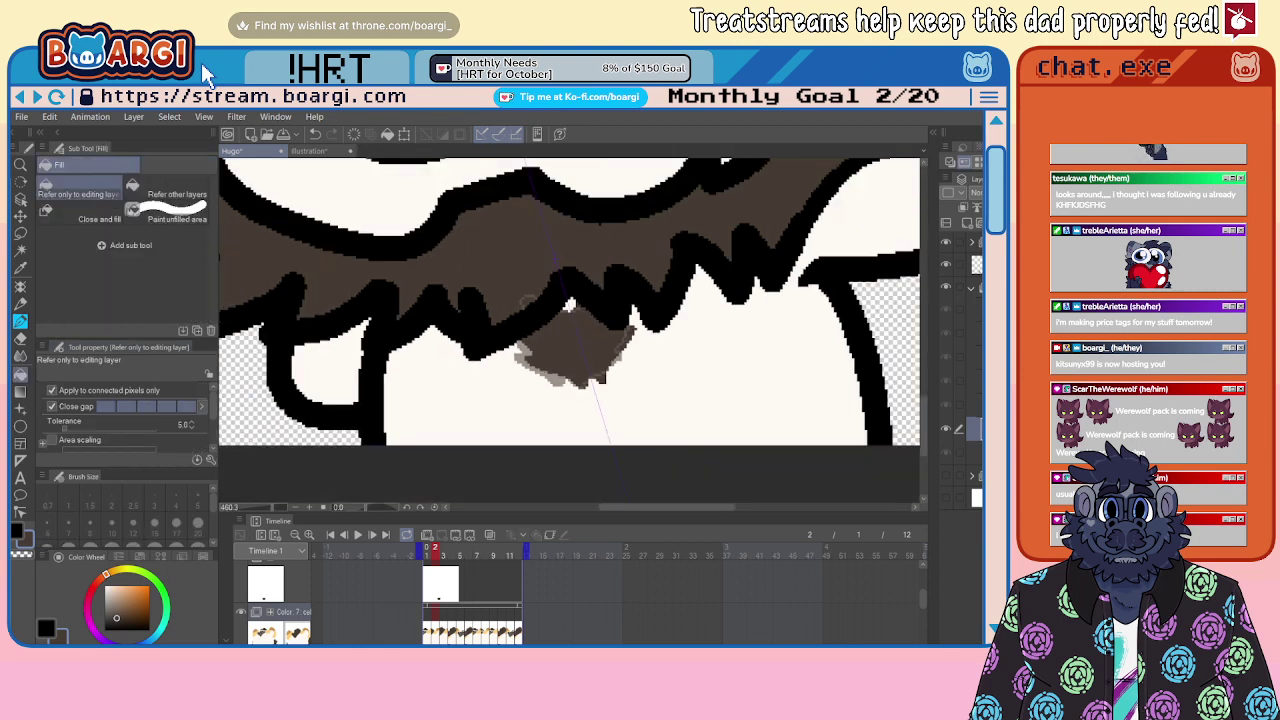
# Step: Place a near-vertical two-line symmetrical ruler through the middle of the chest on frame 3's colour layer
pyautogui.press('.')
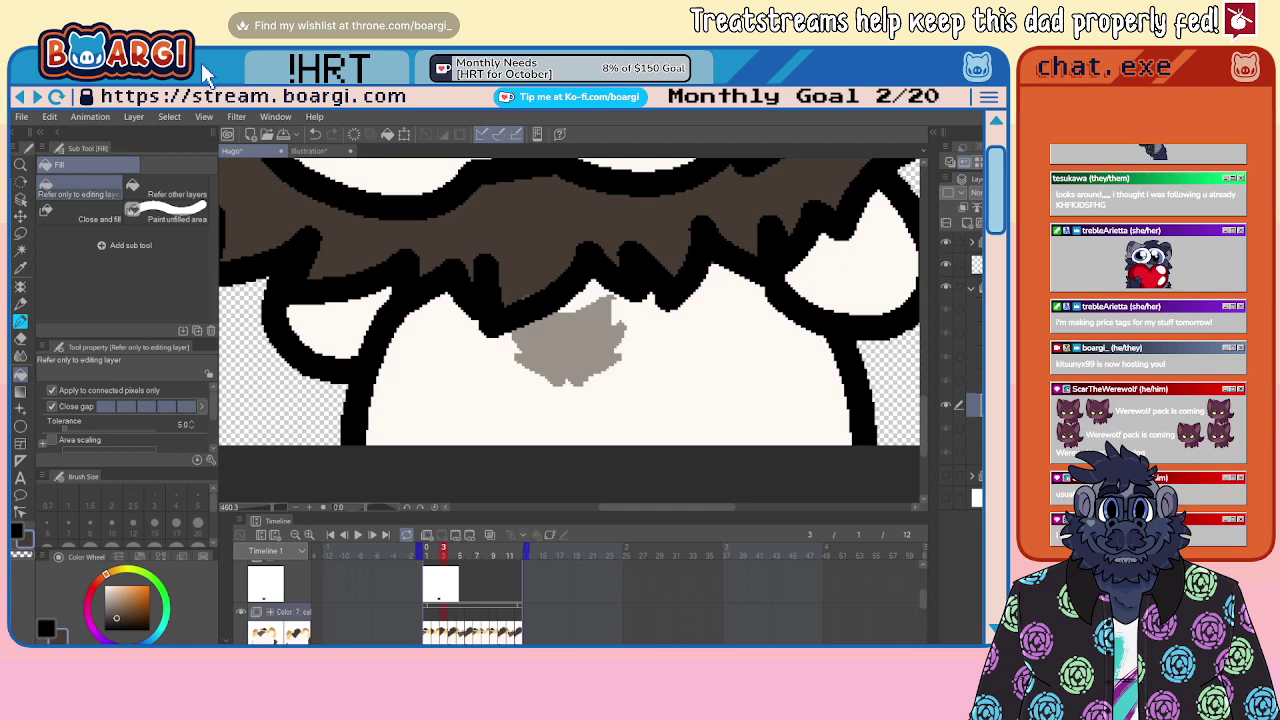
pyautogui.scroll(3, 635, 351)
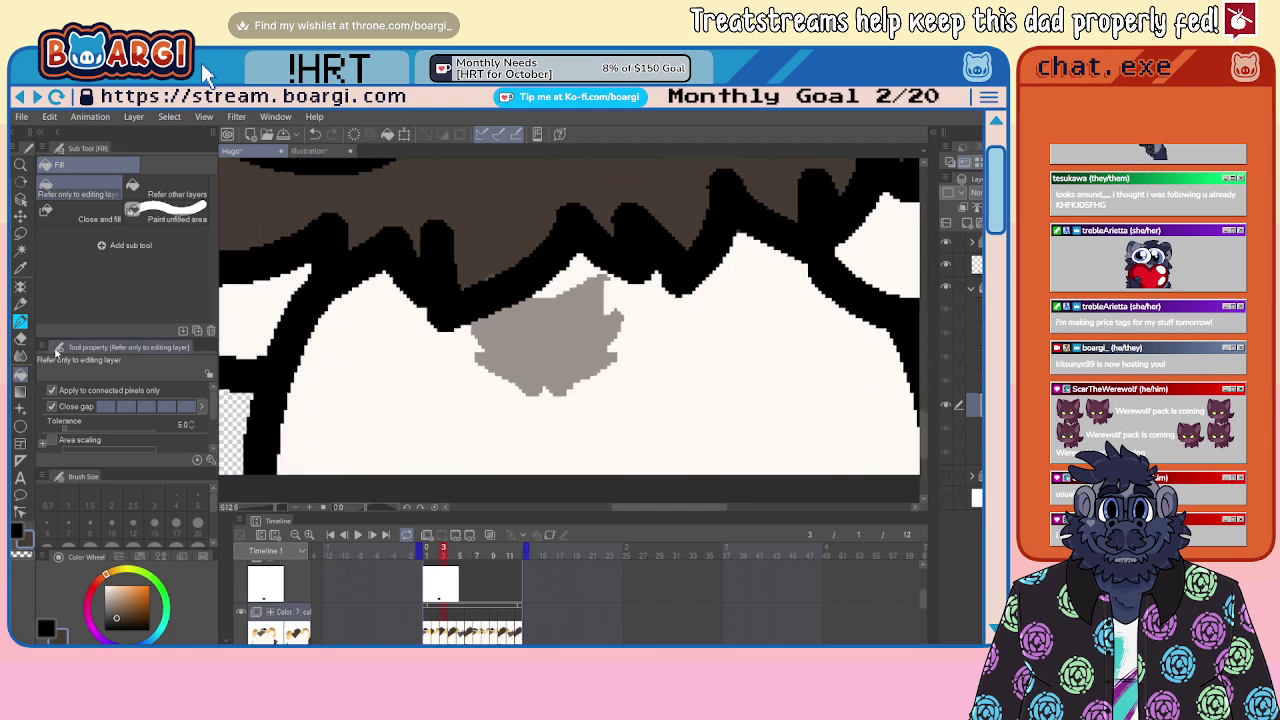
pyautogui.click(20, 461)
pyautogui.scroll(-2, 456, 337)
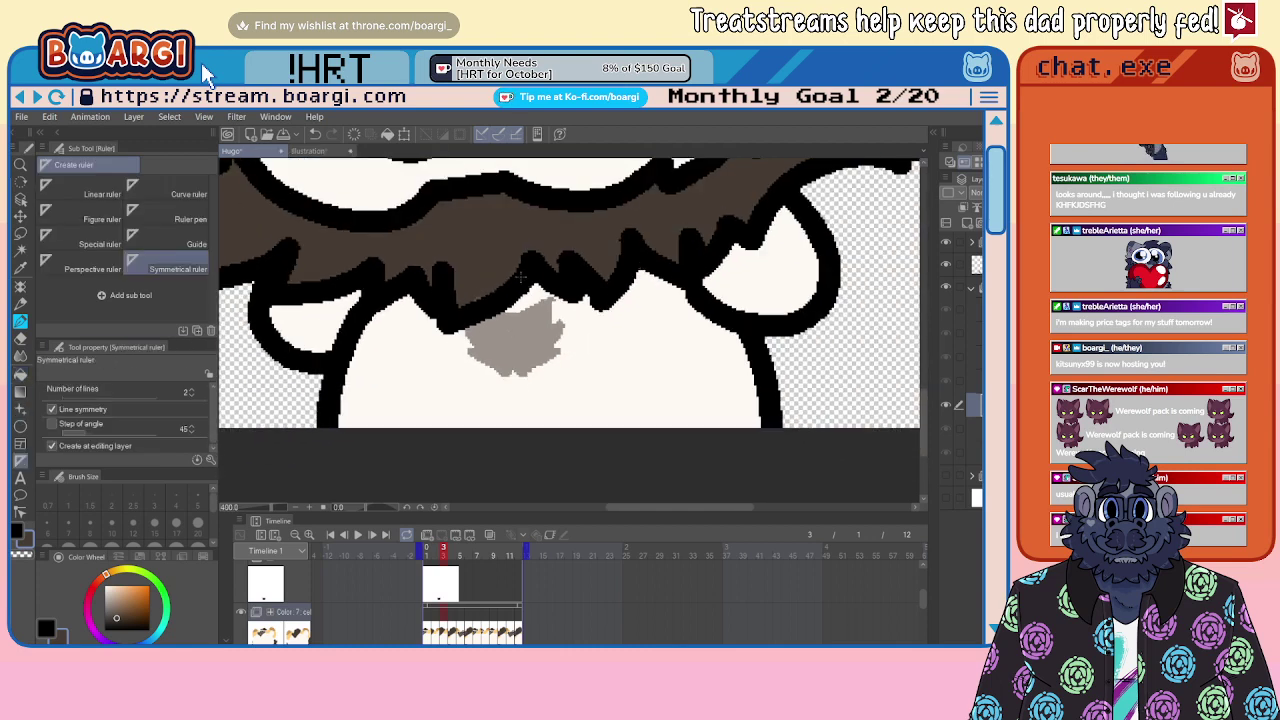
pyautogui.moveTo(516, 284); pyautogui.dragTo(535, 445)
pyautogui.scroll(-2, 520, 385)
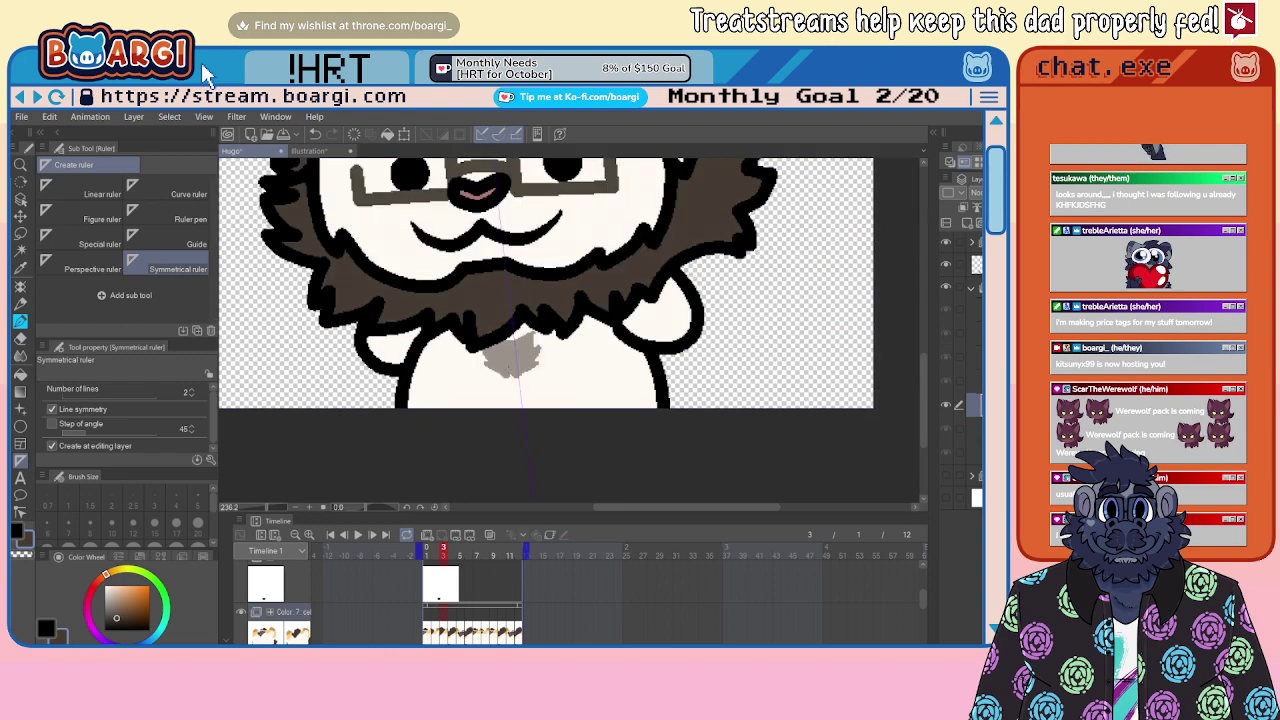
pyautogui.scroll(1, 522, 365)
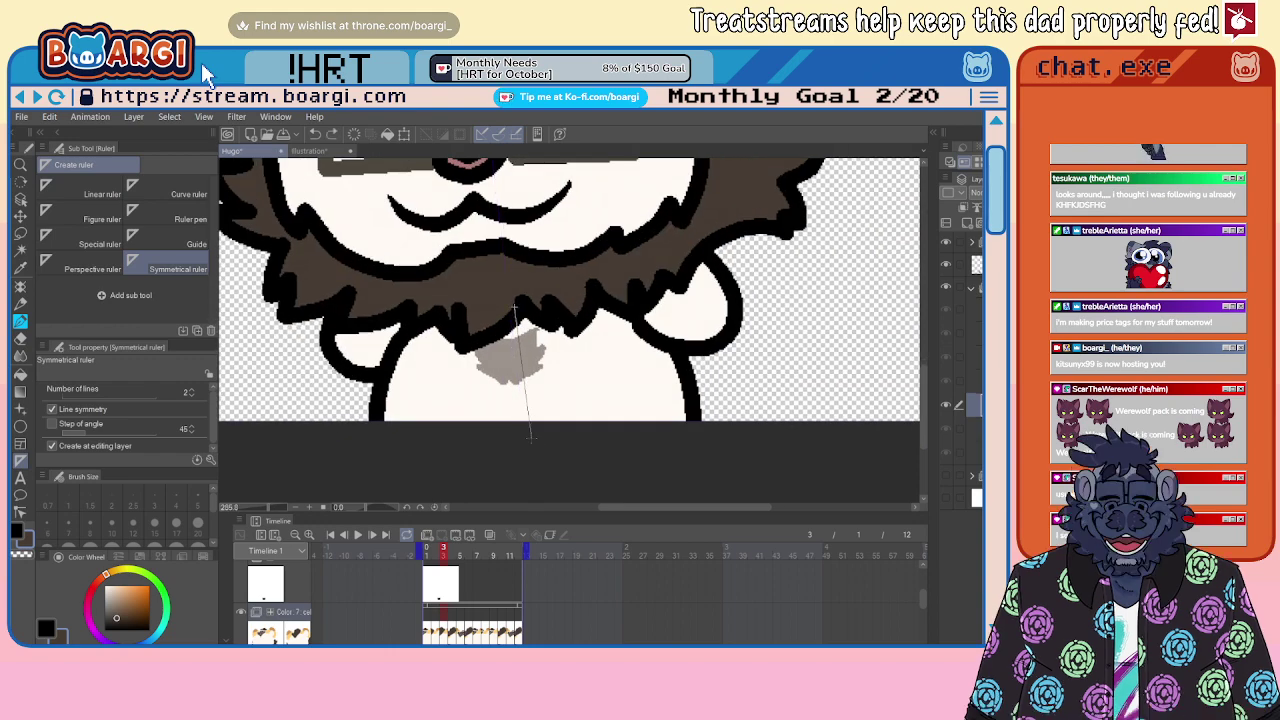
# Step: Outline frame 3's chest tuft in dark brown with the BEAR pen across the symmetry line and fill it with the same colour
pyautogui.click(20, 321)
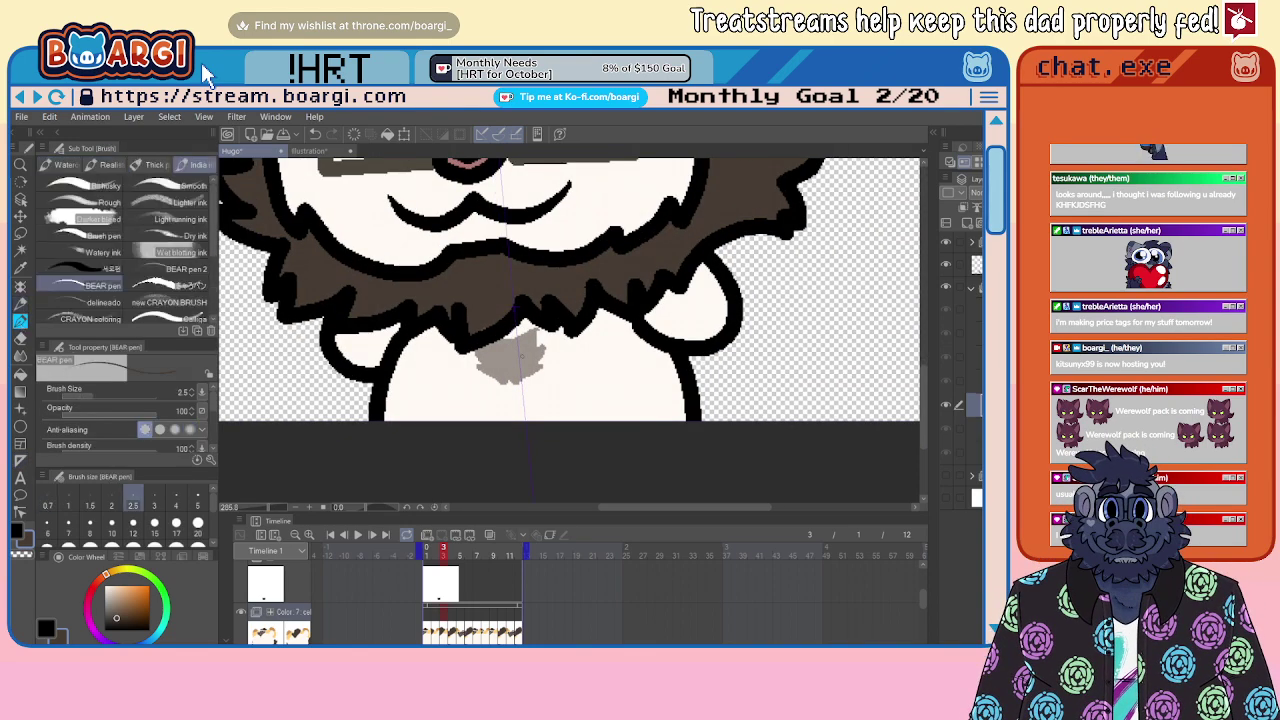
pyautogui.scroll(2, 516, 361)
pyautogui.moveTo(497, 387)
pyautogui.mouseDown()
pyautogui.moveTo(510, 401)
pyautogui.moveTo(527, 393)
pyautogui.moveTo(462, 362)
pyautogui.moveTo(497, 317)
pyautogui.moveTo(512, 325)
pyautogui.mouseUp()
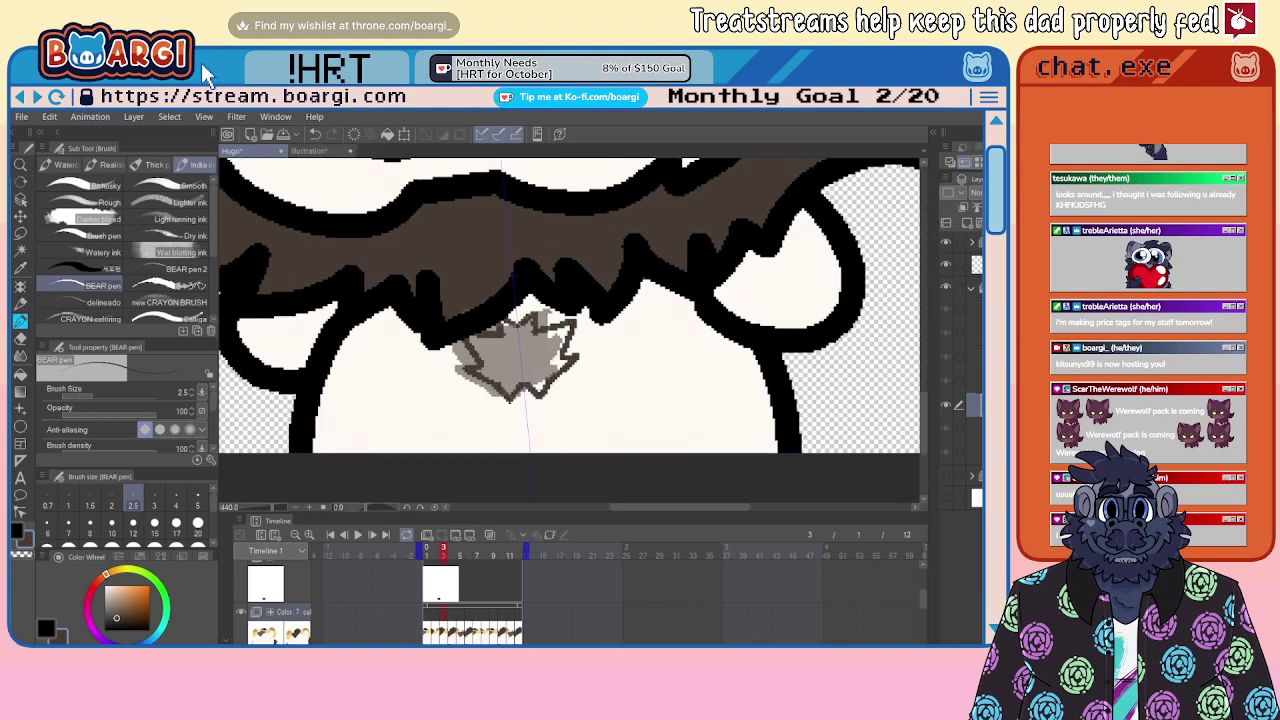
pyautogui.click(20, 374)
pyautogui.click(525, 352)
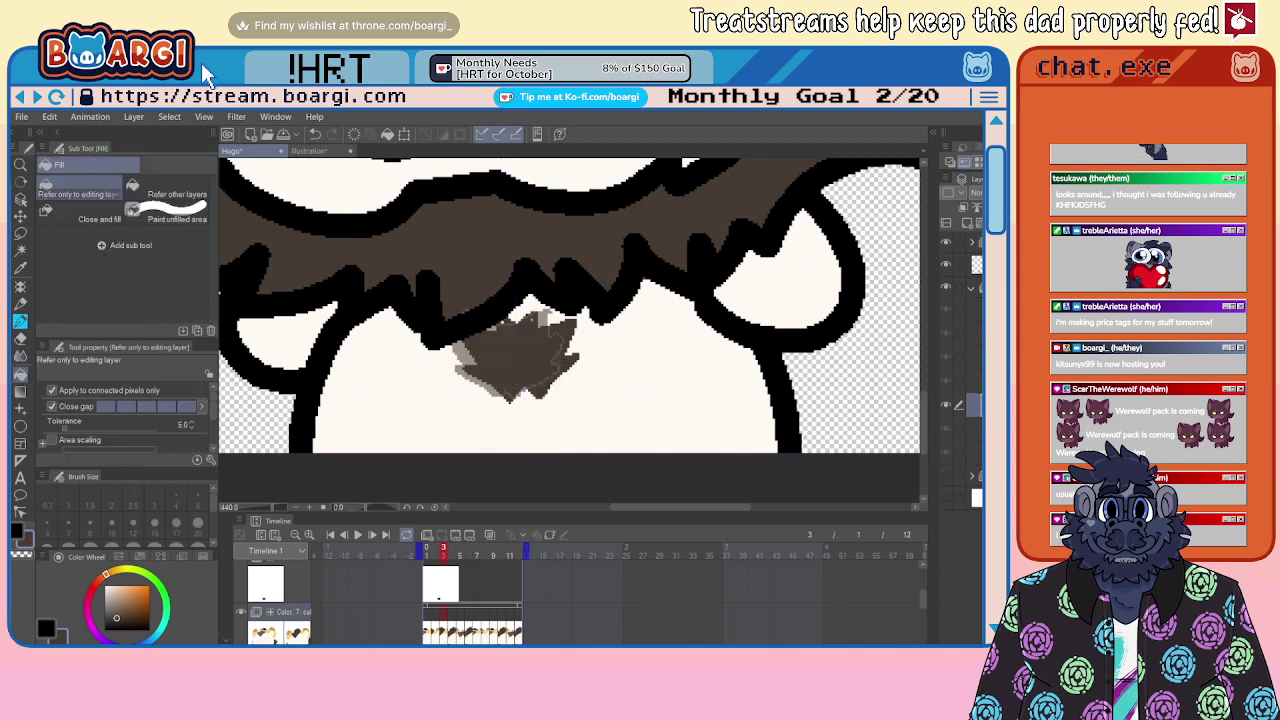
# Step: Hide the tracing guide layer and paint over the small gap at the top of frame 4's chest tuft in dark brown
pyautogui.press('Right')
pyautogui.press('Left')
pyautogui.click(949, 265)
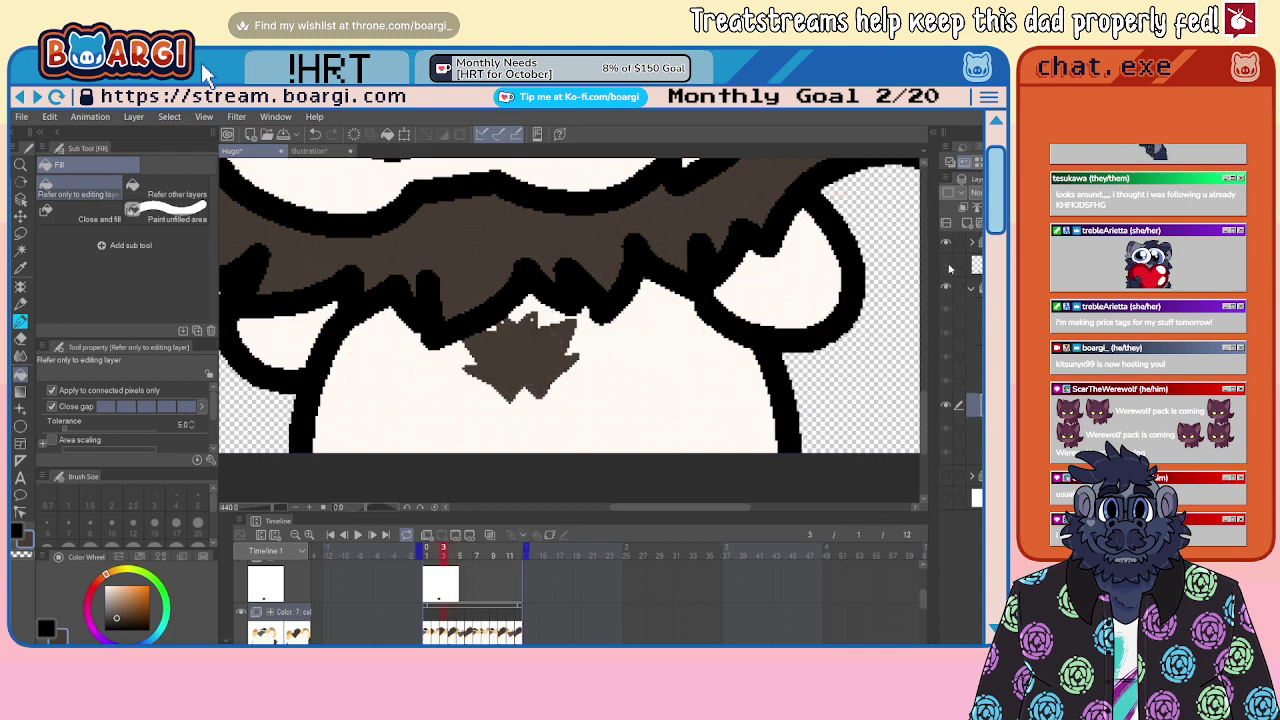
pyautogui.click(22, 322)
pyautogui.scroll(4, 457, 323)
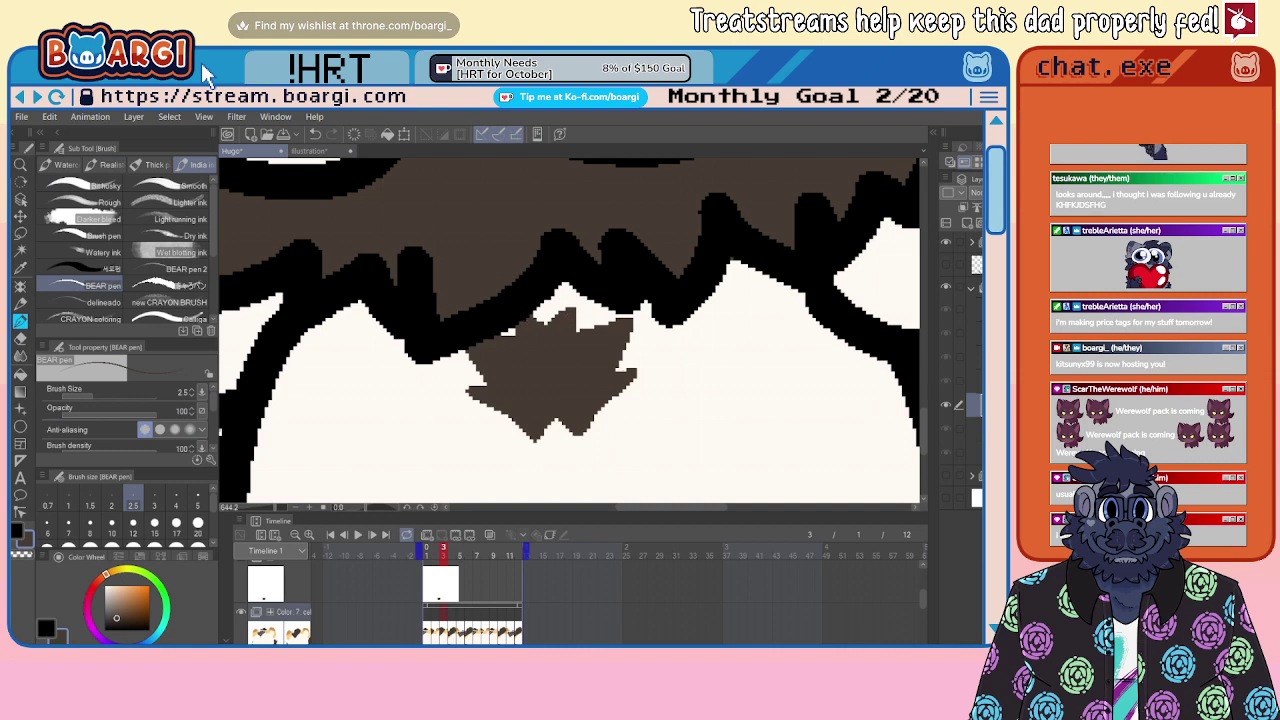
pyautogui.press('Right')
pyautogui.scroll(-9, 612, 372)
pyautogui.scroll(1, 593, 361)
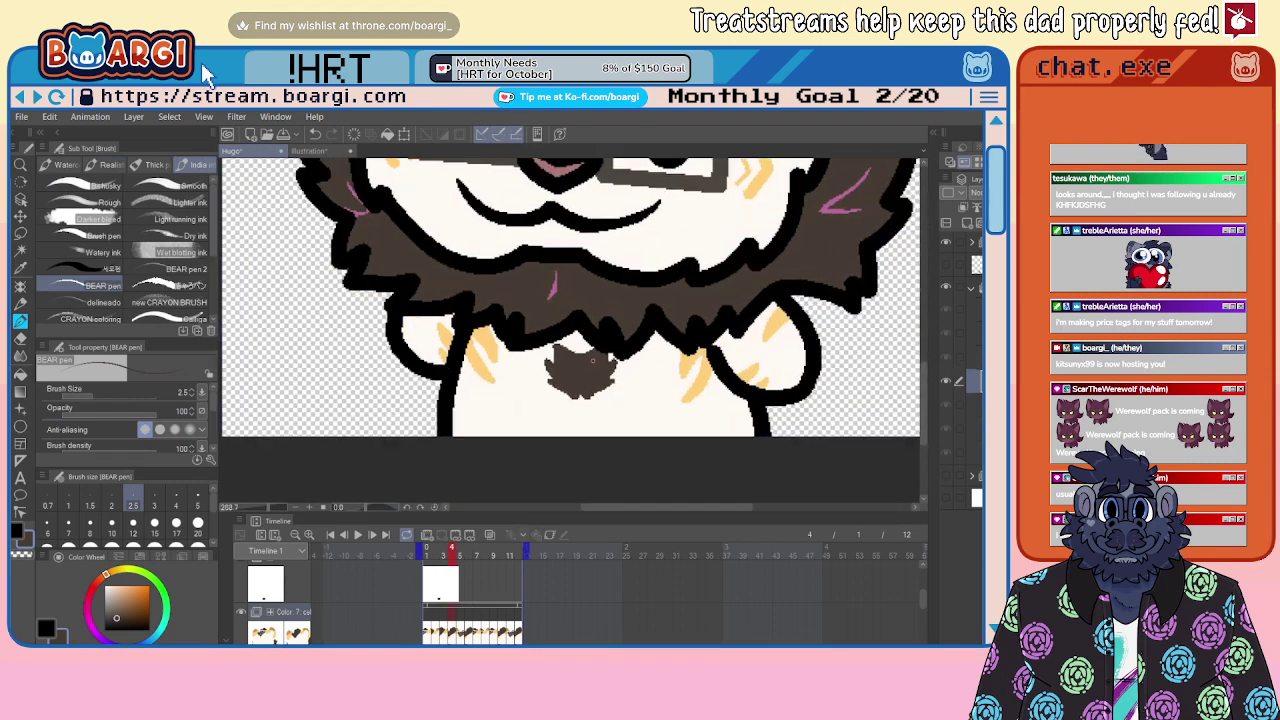
pyautogui.scroll(3, 593, 360)
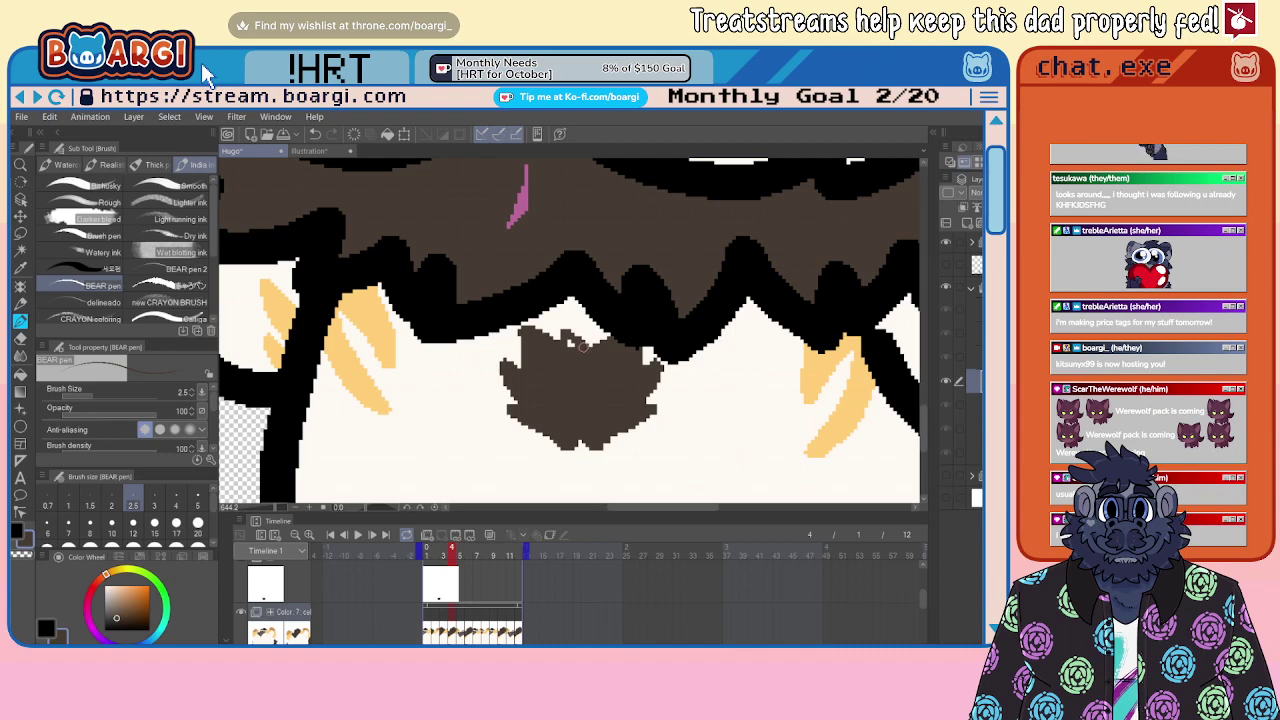
pyautogui.moveTo(583, 346); pyautogui.dragTo(596, 334)
# Step: On frame 5, show the tuft guide layer again and rotate and move it to fit the tilted chest just below the mane
pyautogui.press('Right')
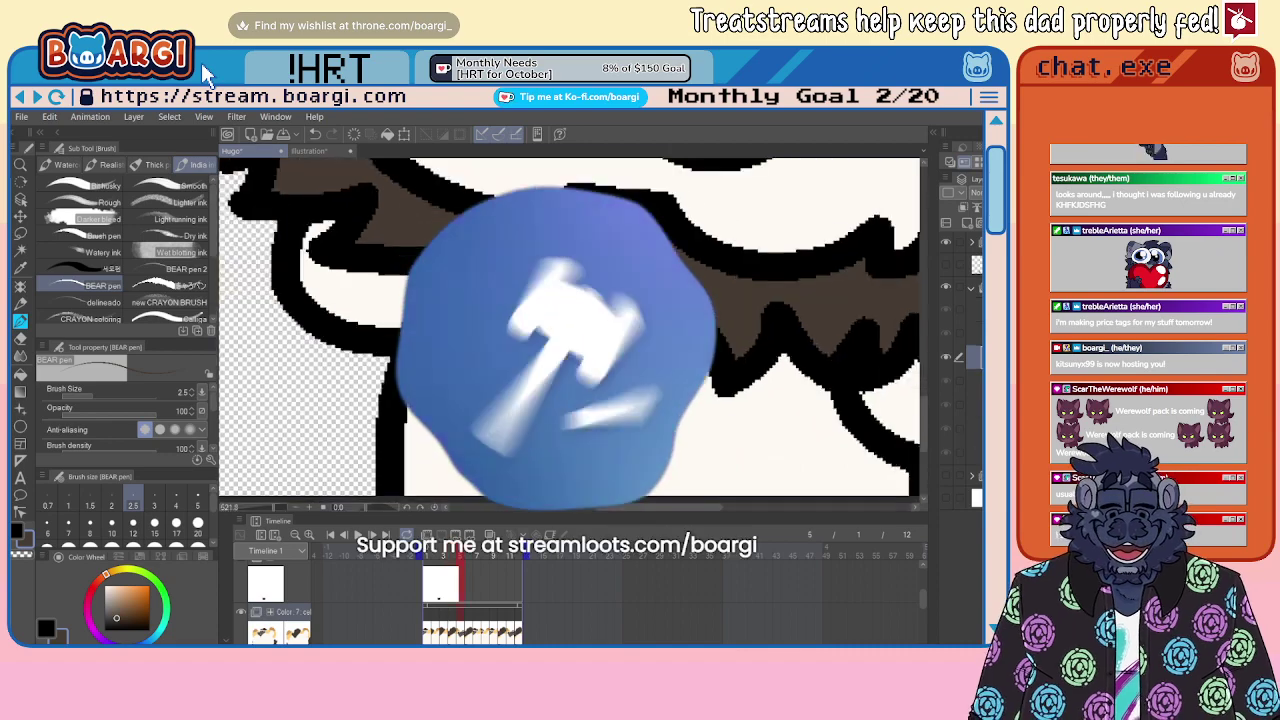
pyautogui.scroll(-4, 560, 325)
pyautogui.click(946, 265)
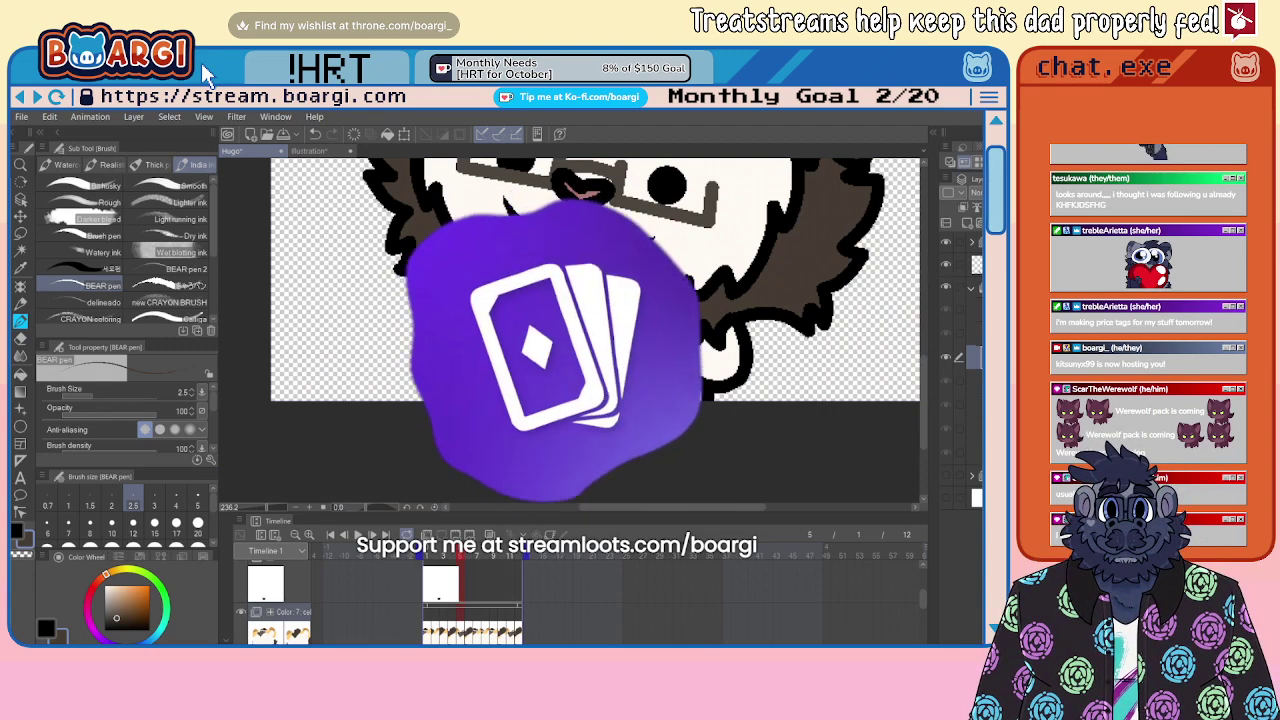
pyautogui.scroll(3, 680, 390)
pyautogui.click(976, 265)
pyautogui.hotkey('ctrl', 'a')
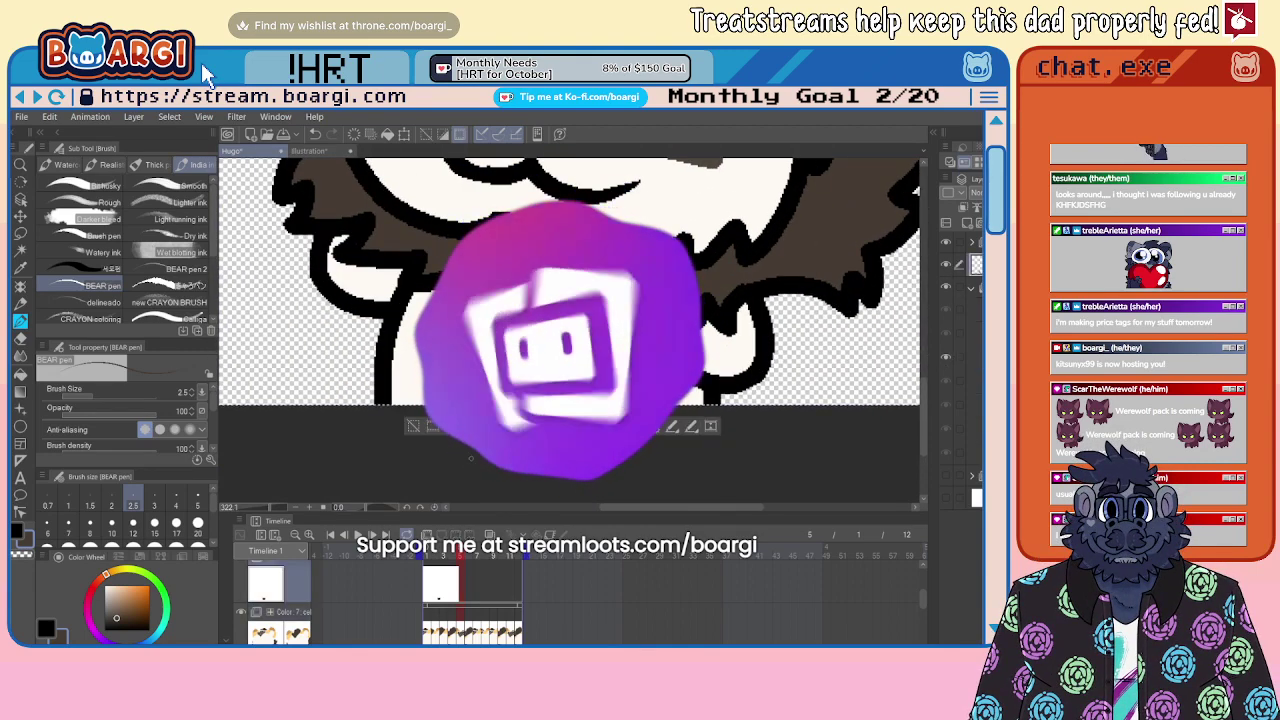
pyautogui.scroll(-3, 824, 428)
pyautogui.hotkey('ctrl', 't')
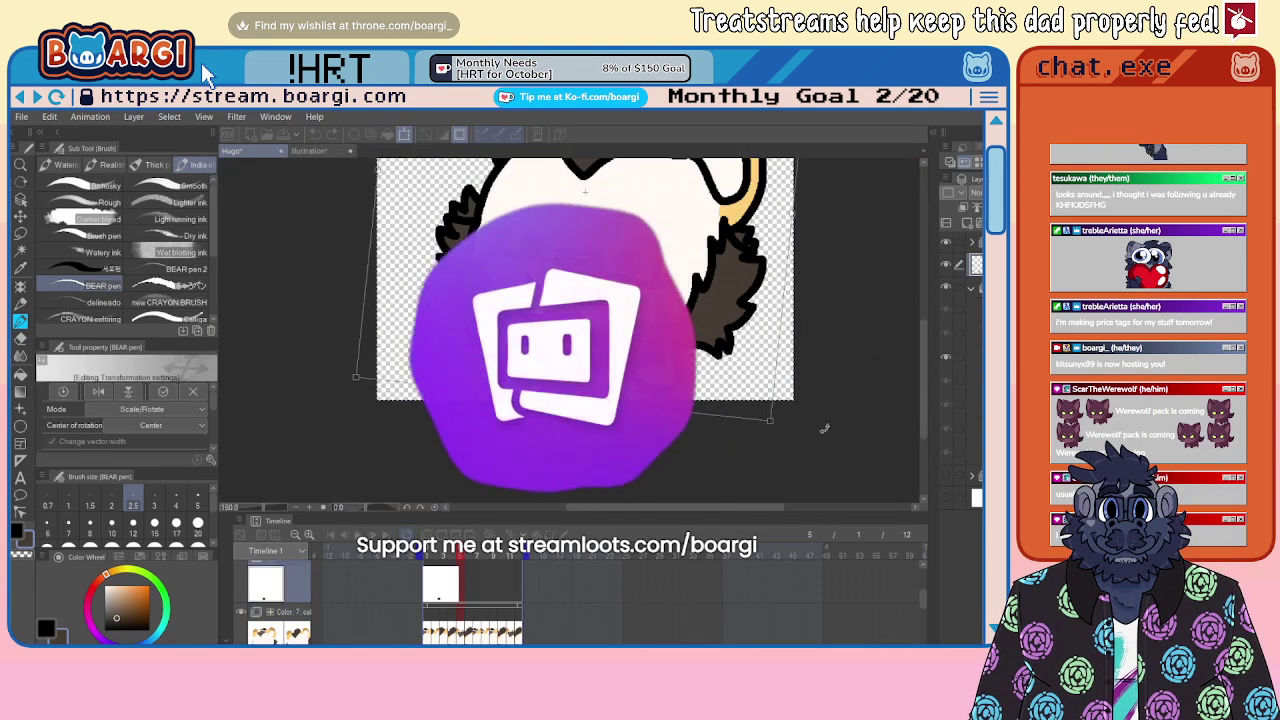
pyautogui.moveTo(824, 428); pyautogui.dragTo(820, 437)
pyautogui.moveTo(574, 372); pyautogui.dragTo(609, 375)
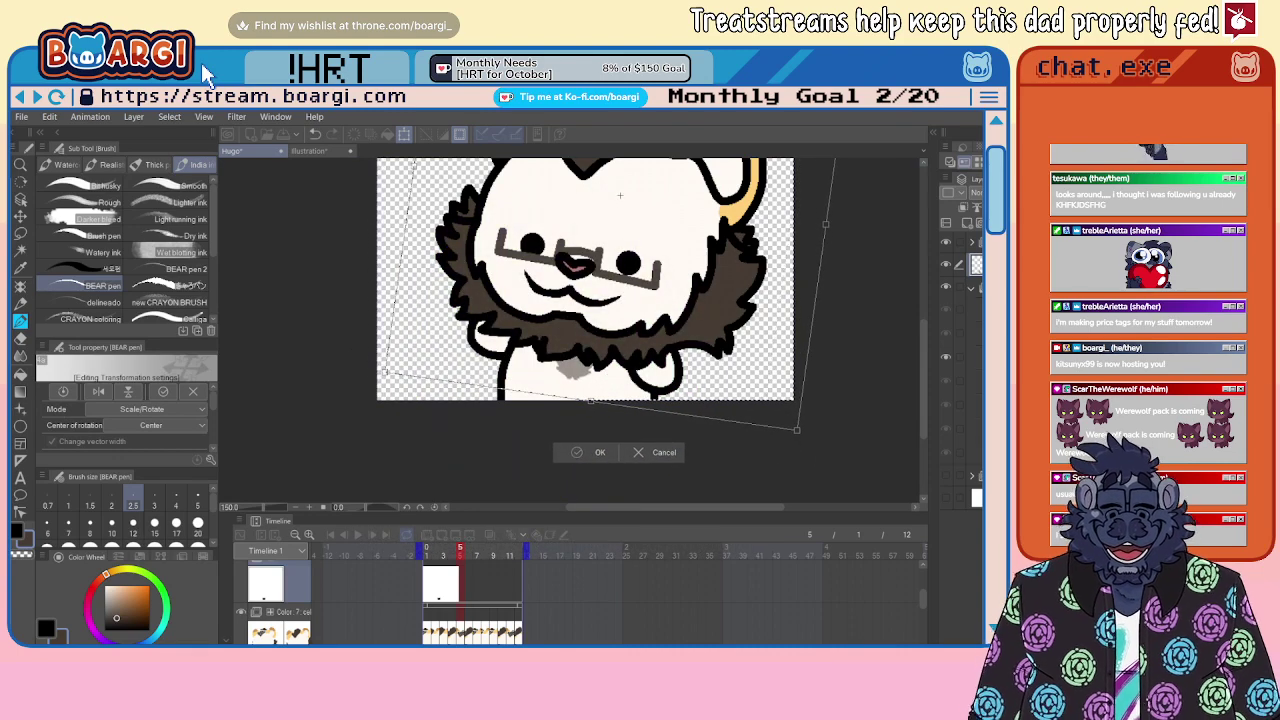
pyautogui.press('Return')
# Step: Clear the selection and place a slanted symmetrical ruler through the tuft guide on frame 5's colour layer
pyautogui.hotkey('ctrl', '+')
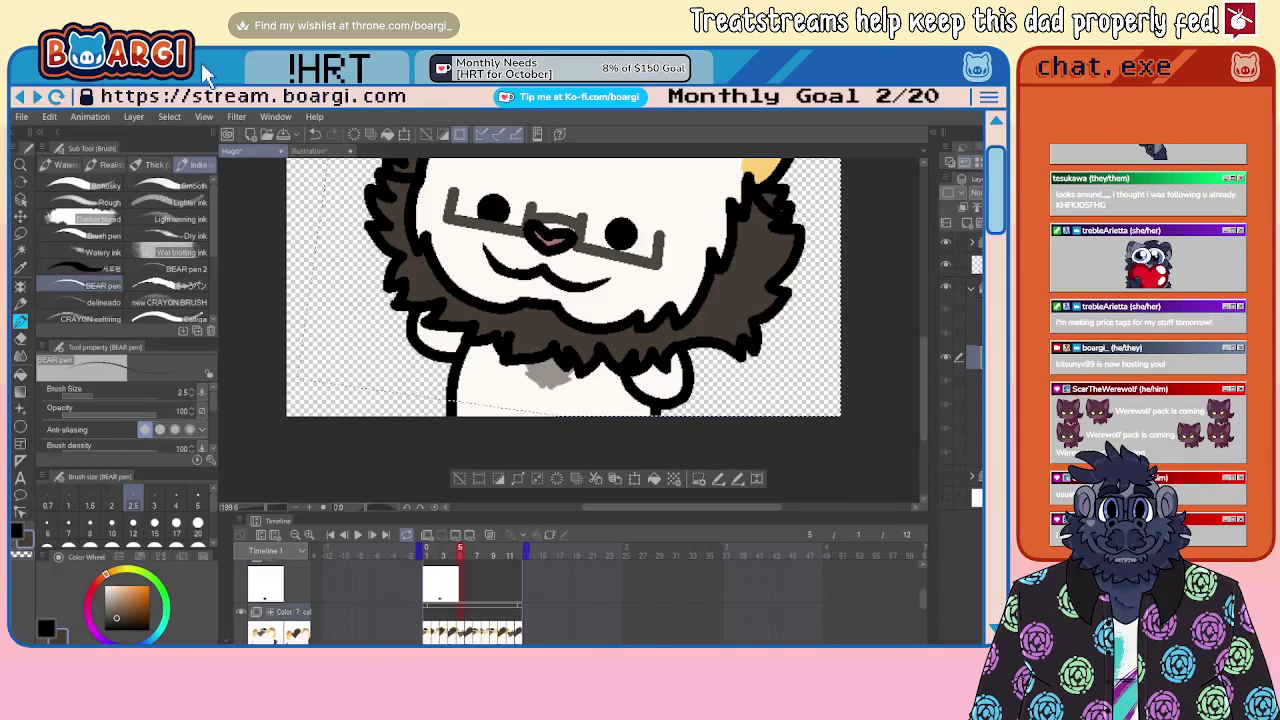
pyautogui.click(20, 232)
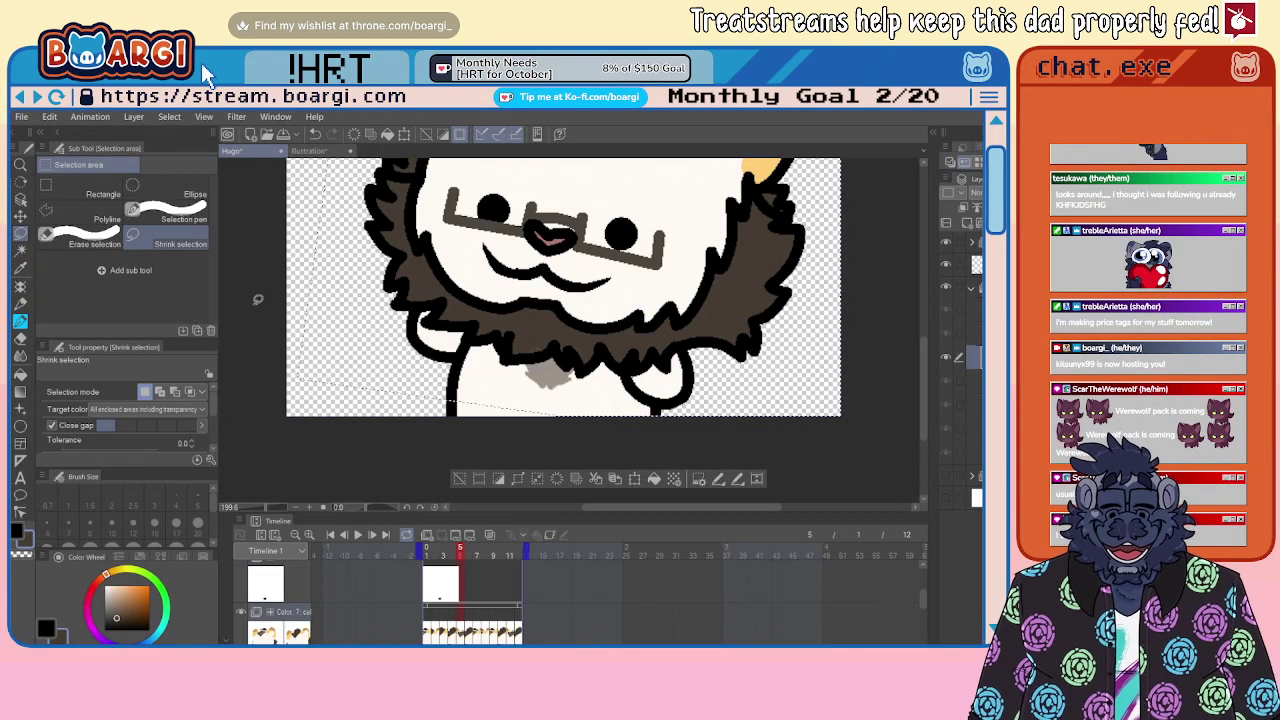
pyautogui.hotkey('ctrl', 'd')
pyautogui.press('u')
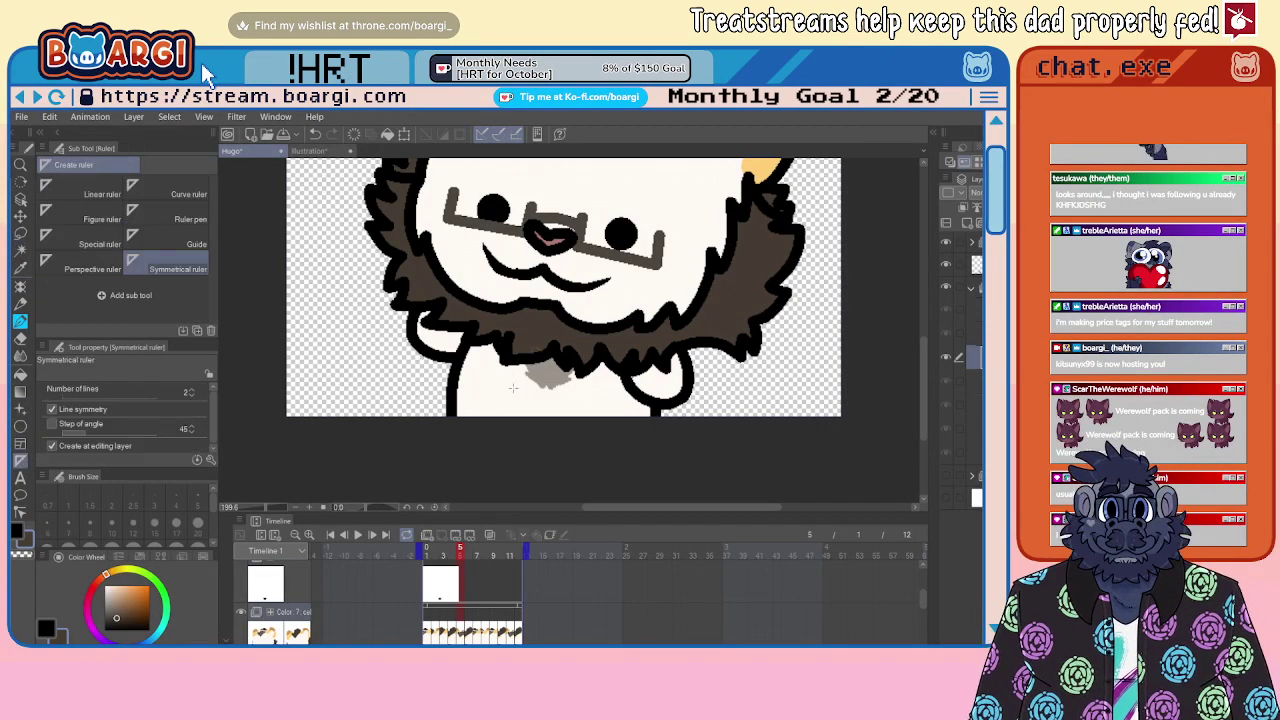
pyautogui.moveTo(557, 365)
pyautogui.mouseDown()
pyautogui.moveTo(556, 300)
pyautogui.moveTo(559, 312)
pyautogui.mouseUp()
# Step: Trace frame 5's chest tuft in dark brown with the BEAR pen using symmetry, and fill the shape
pyautogui.click(20, 321)
pyautogui.scroll(2, 549, 377)
pyautogui.scroll(4, 547, 375)
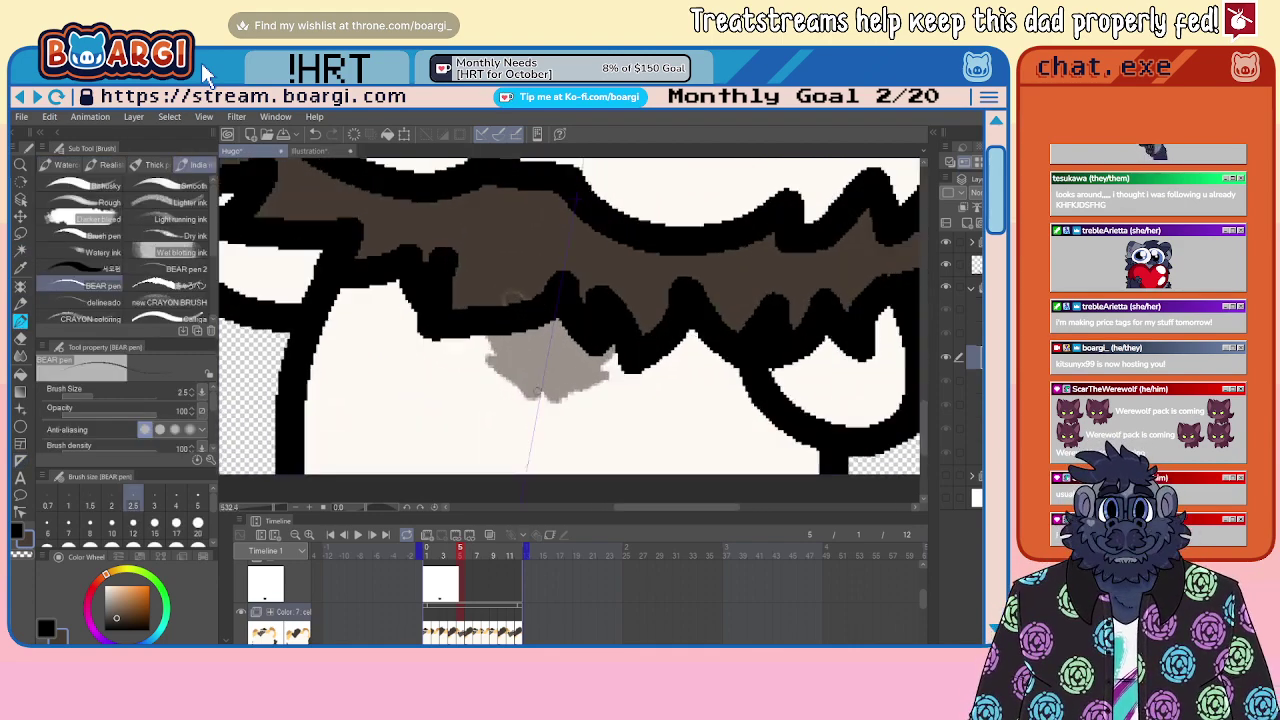
pyautogui.moveTo(485, 362)
pyautogui.mouseDown()
pyautogui.moveTo(544, 391)
pyautogui.moveTo(471, 345)
pyautogui.moveTo(494, 347)
pyautogui.moveTo(487, 322)
pyautogui.mouseUp()
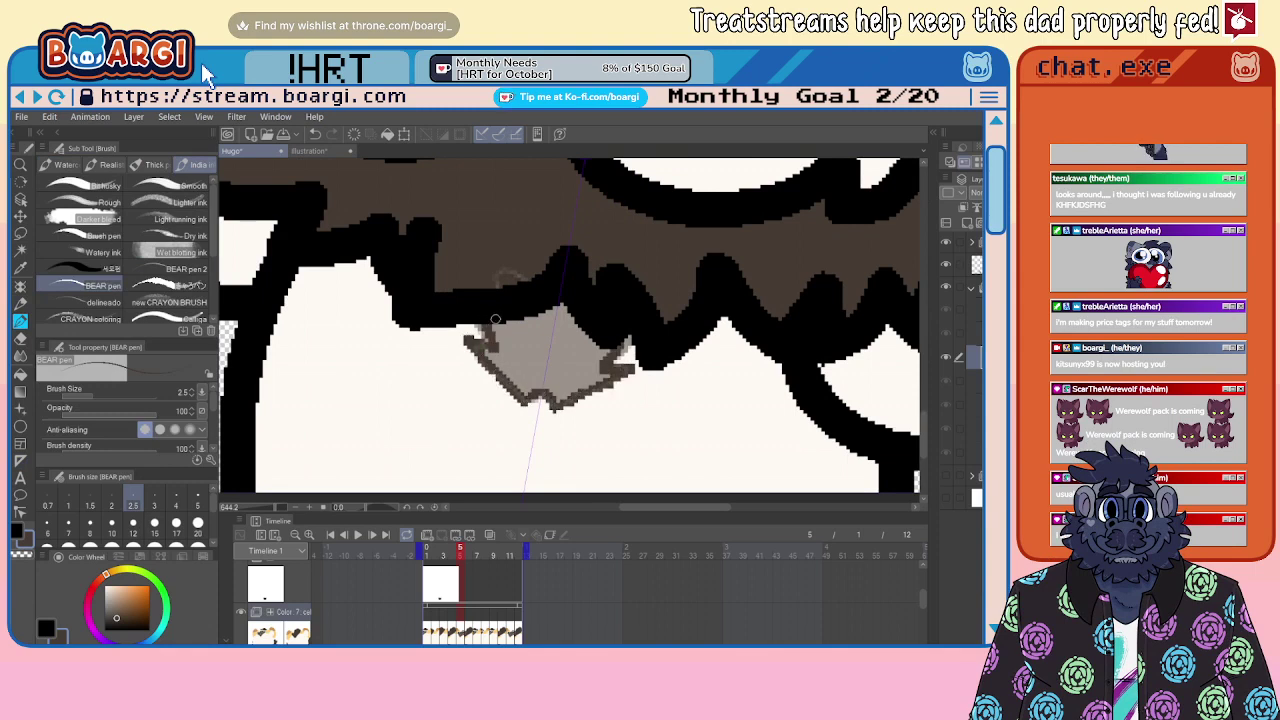
pyautogui.press('g')
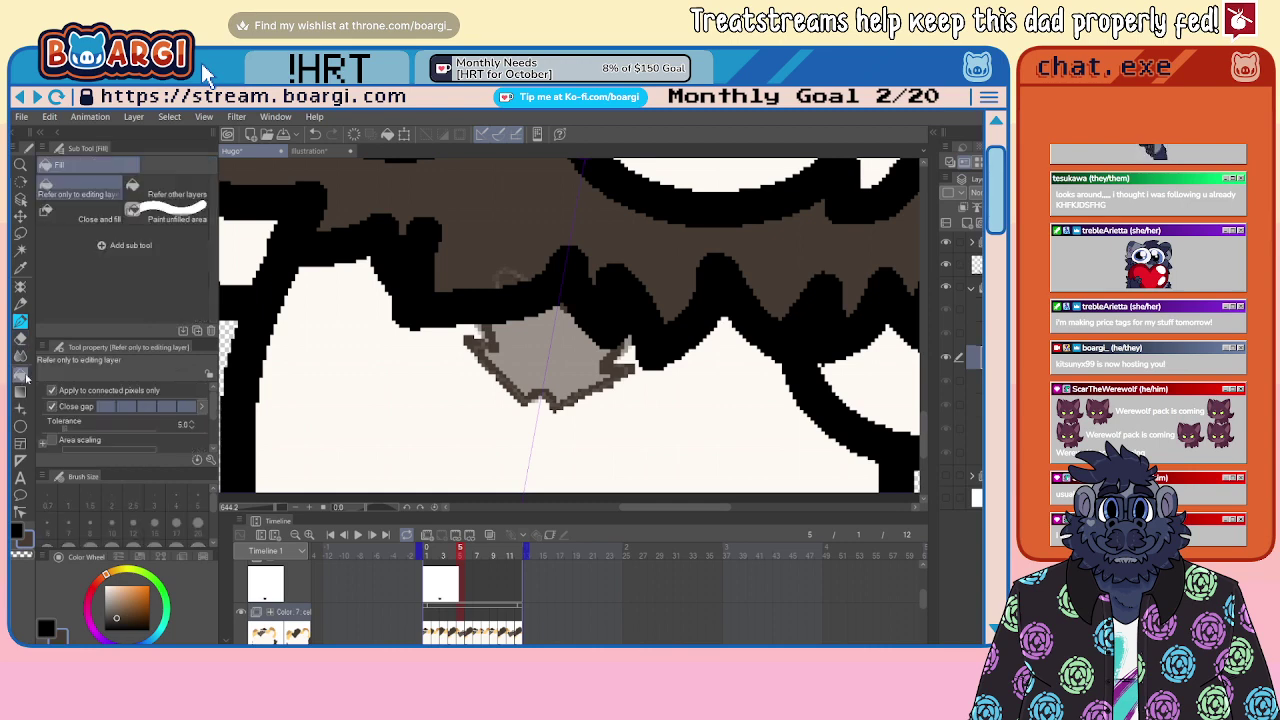
pyautogui.click(556, 346)
# Step: On frame 7, lasso the tuft on the guide layer, rotate and shift it to fit the chest, and deselect it
pyautogui.press('Right')
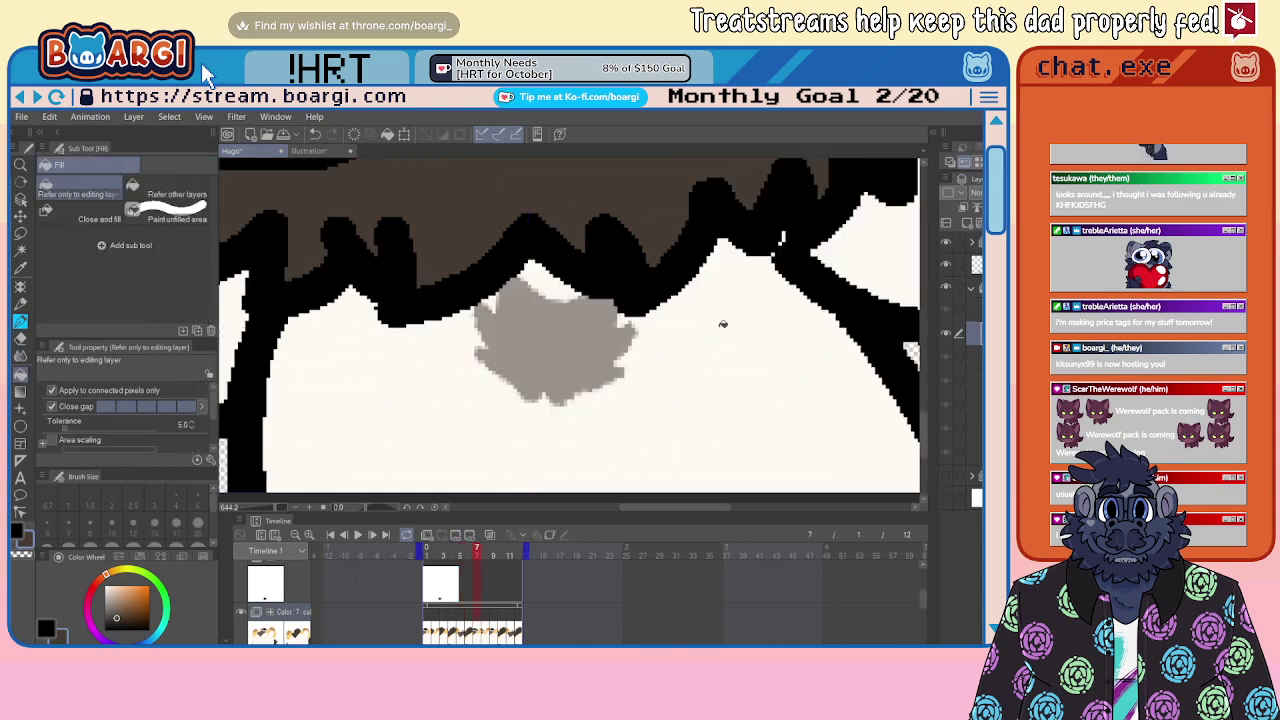
pyautogui.scroll(-5, 688, 341)
pyautogui.scroll(1, 743, 357)
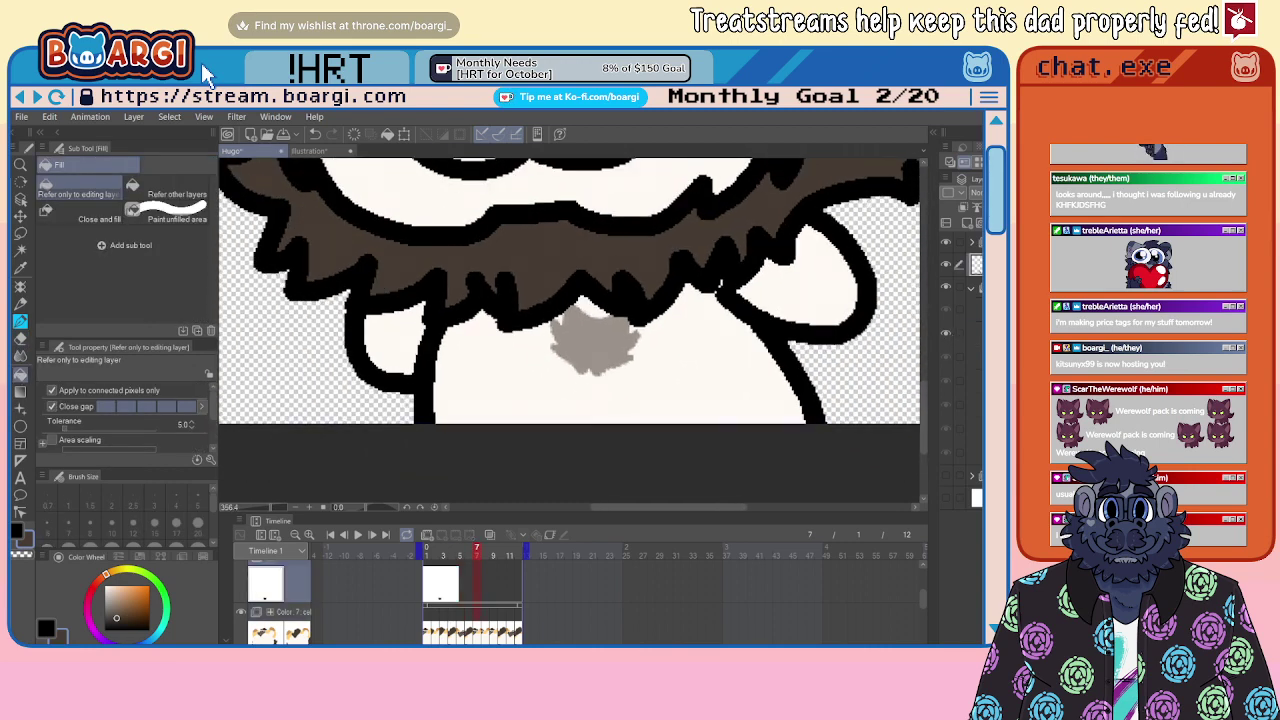
pyautogui.scroll(-1, 575, 290)
pyautogui.click(20, 215)
pyautogui.click(20, 233)
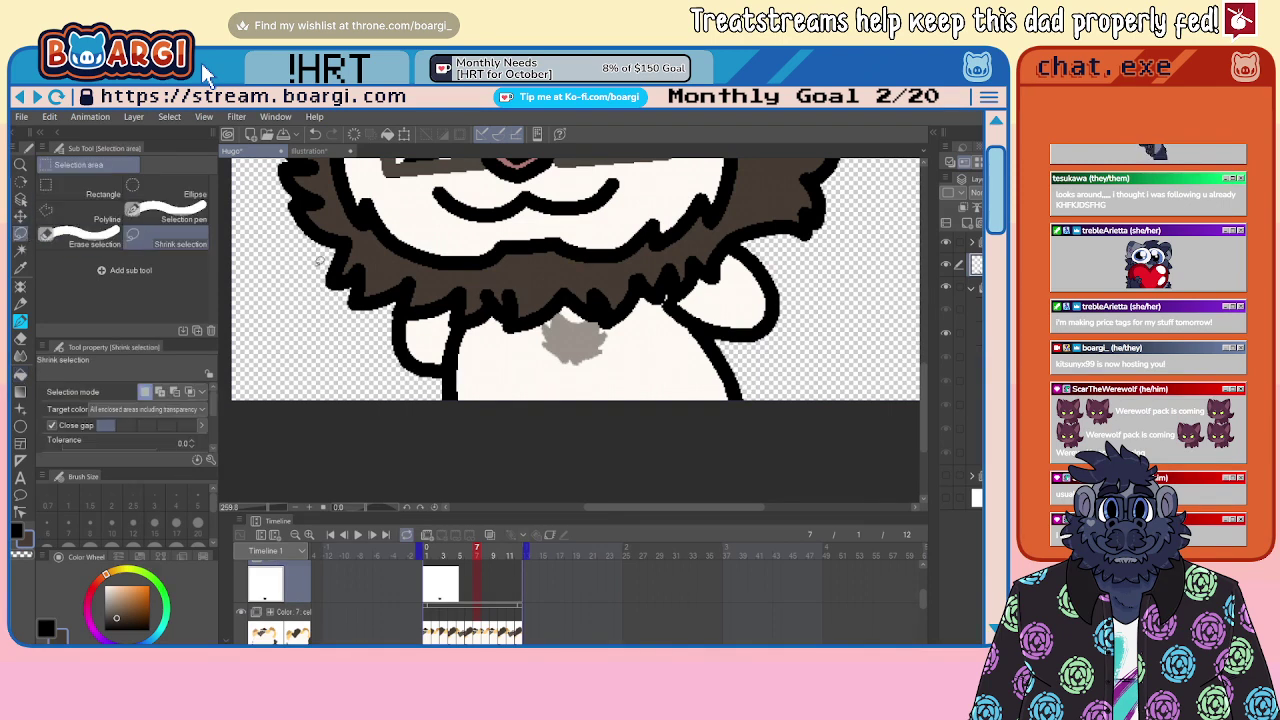
pyautogui.moveTo(562, 292); pyautogui.dragTo(590, 285)
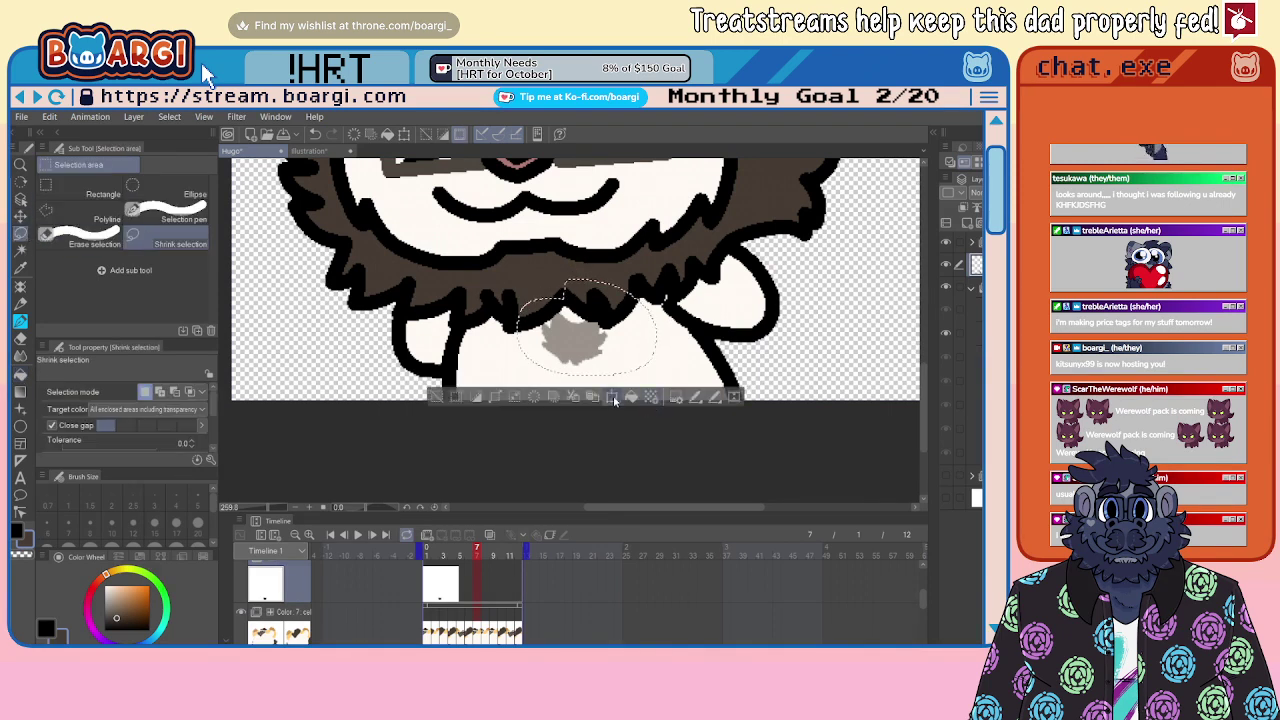
pyautogui.click(612, 398)
pyautogui.moveTo(685, 351); pyautogui.dragTo(690, 320)
pyautogui.moveTo(592, 345); pyautogui.dragTo(583, 339)
pyautogui.click(560, 411)
pyautogui.hotkey('ctrl', 'd')
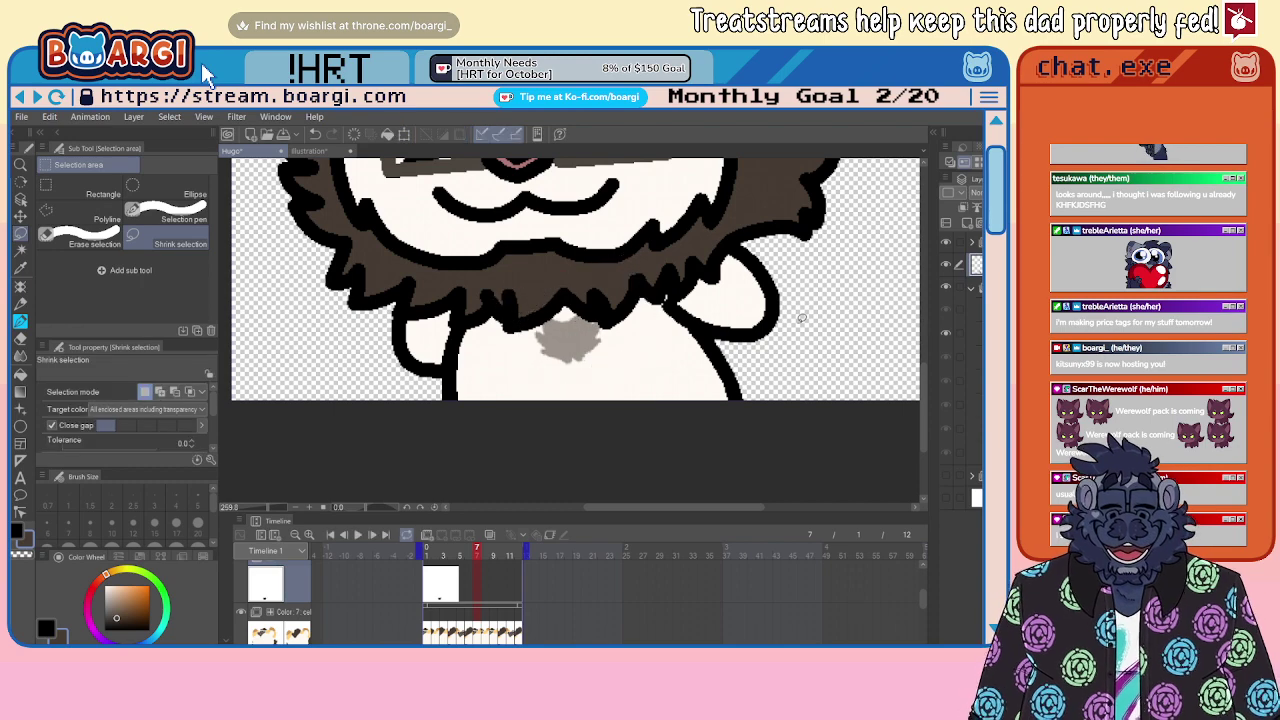
# Step: Place a near-vertical symmetrical ruler through the middle of the chest tuft on frame 7's colour layer
pyautogui.click(976, 333)
pyautogui.click(976, 357)
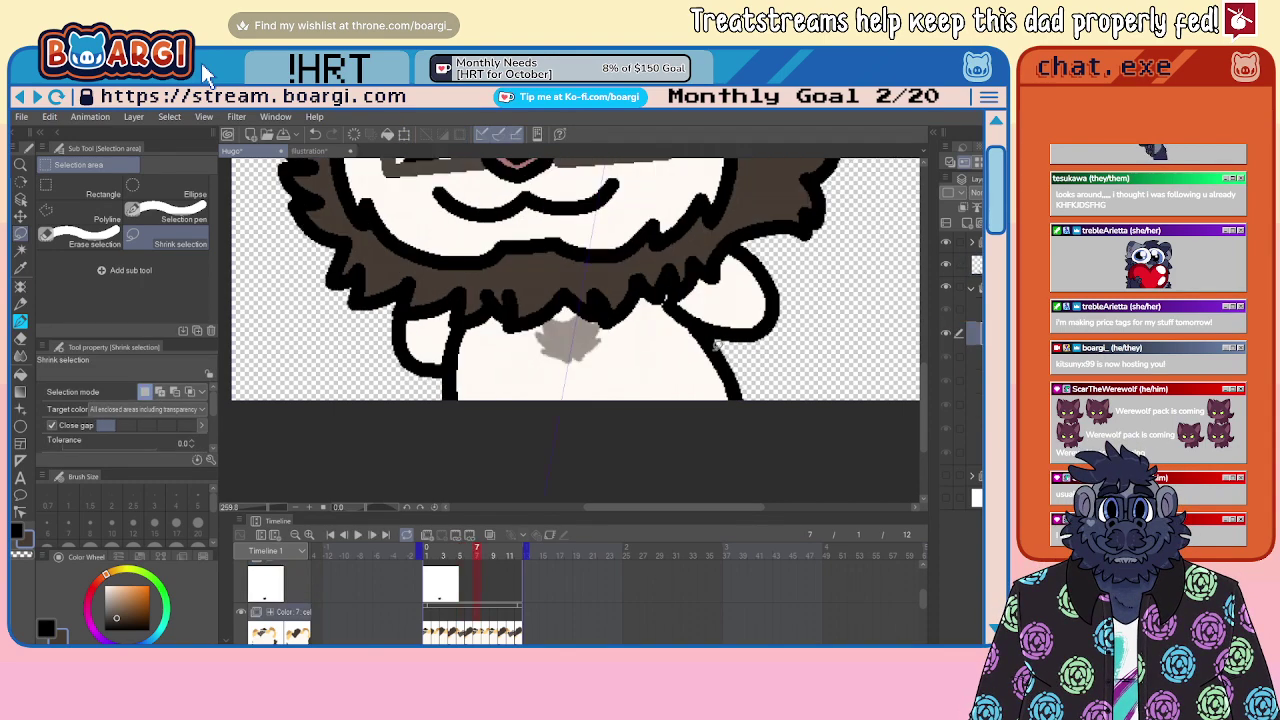
pyautogui.press('Right')
pyautogui.press('Right')
pyautogui.press('u')
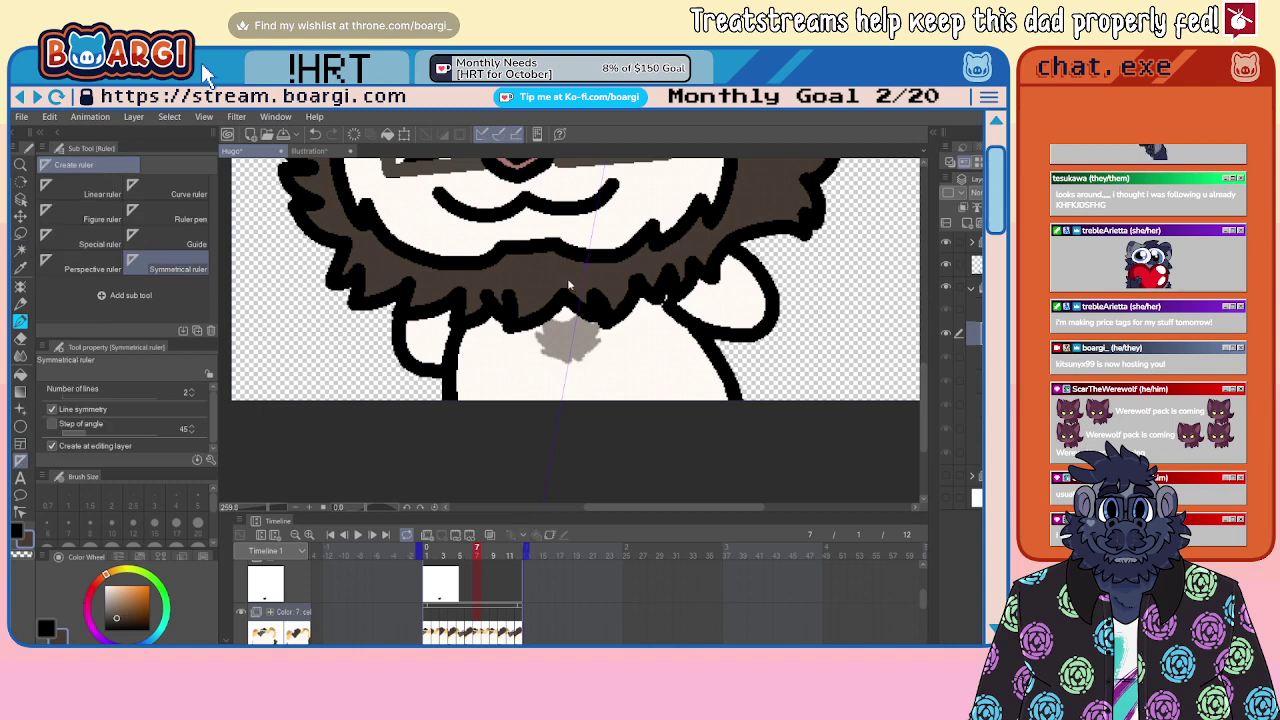
pyautogui.moveTo(578, 263); pyautogui.dragTo(565, 257)
pyautogui.moveTo(573, 333)
pyautogui.mouseDown()
pyautogui.moveTo(568, 322)
pyautogui.moveTo(579, 358)
pyautogui.moveTo(596, 361)
pyautogui.moveTo(522, 334)
pyautogui.moveTo(524, 304)
pyautogui.moveTo(540, 282)
pyautogui.moveTo(591, 282)
pyautogui.mouseUp()
# Step: Outline frame 7's chest tuft in dark brown with the BEAR pen across the symmetry line, fill it and touch up its edges
pyautogui.press('b')
pyautogui.scroll(5, 548, 365)
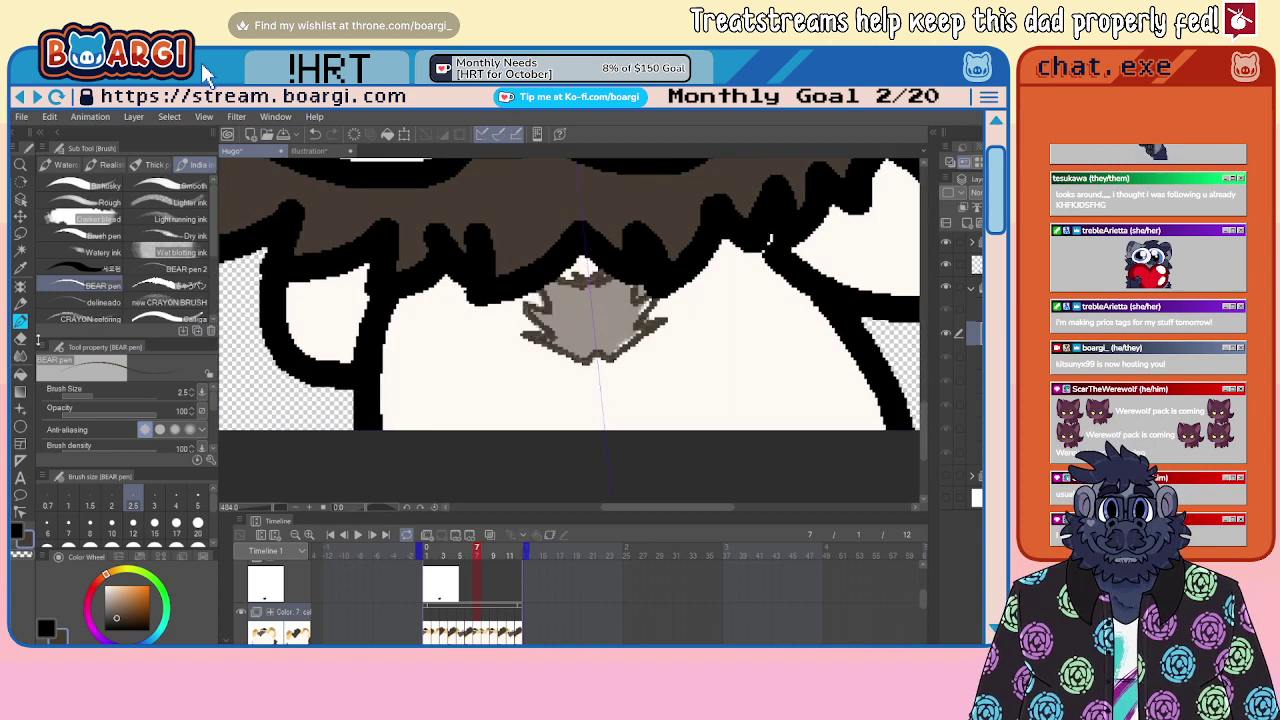
pyautogui.click(20, 373)
pyautogui.click(588, 332)
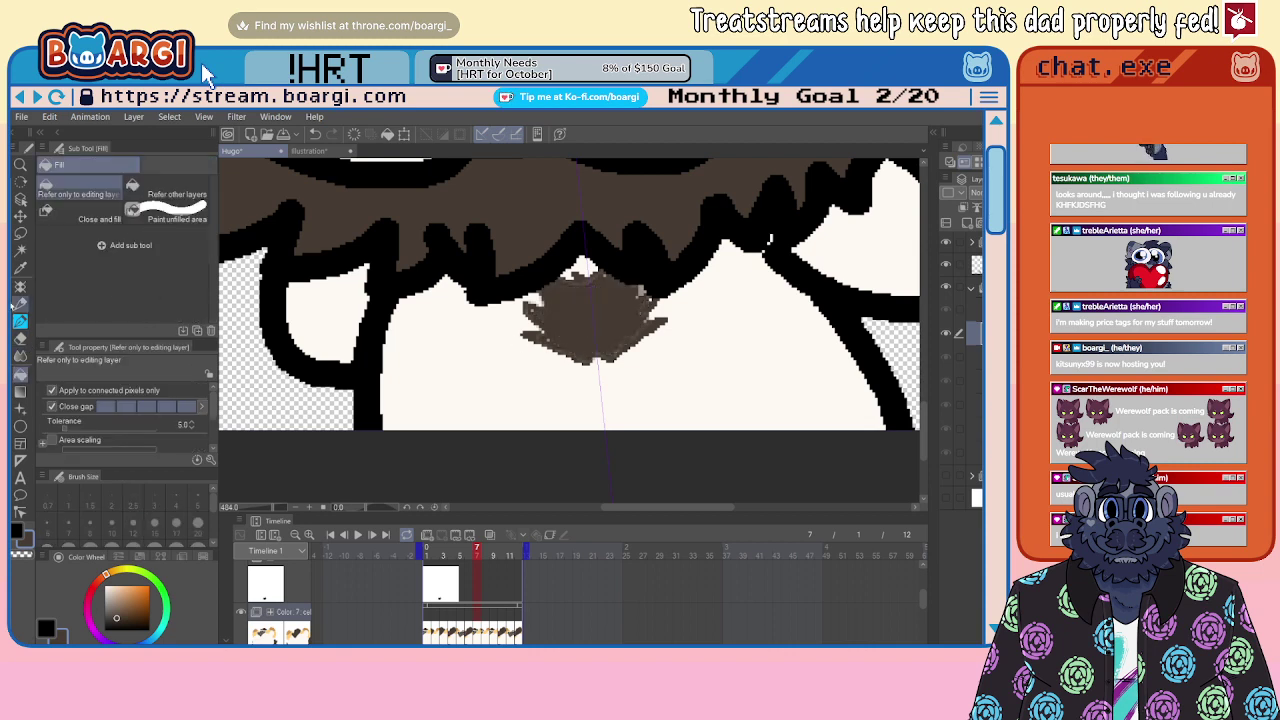
pyautogui.click(20, 321)
pyautogui.scroll(5, 531, 328)
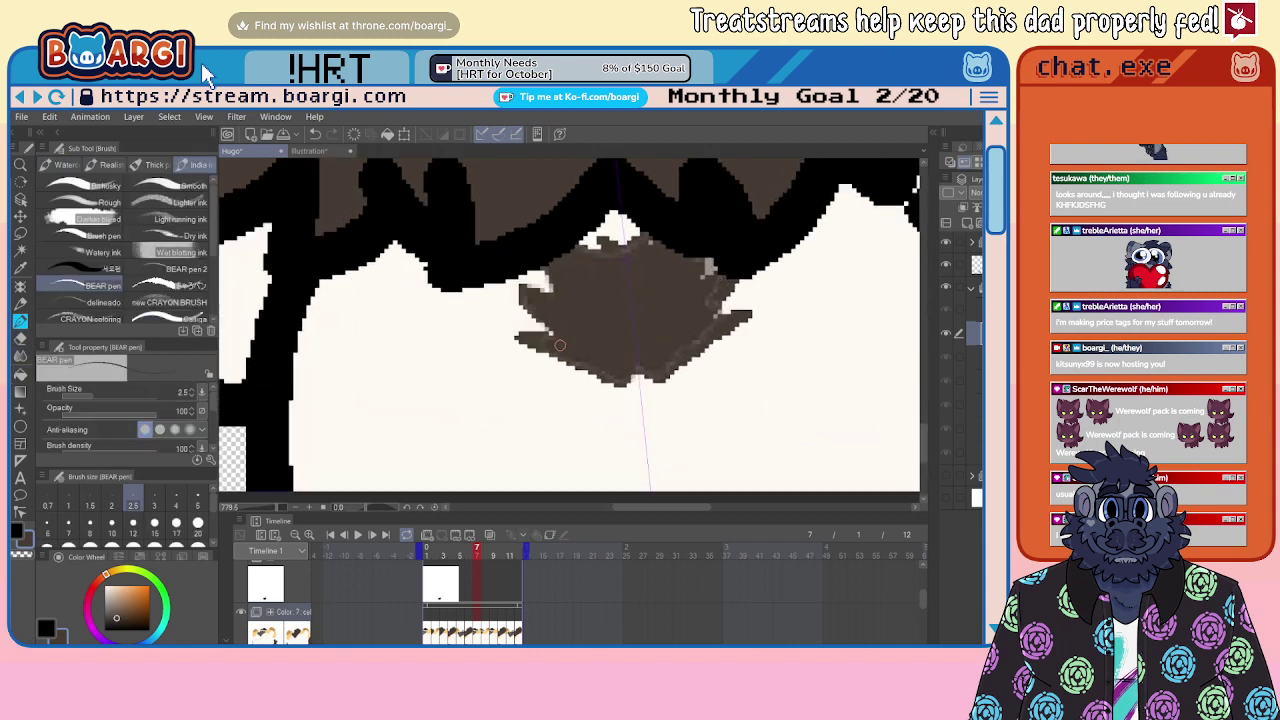
# Step: Realign the symmetrical ruler on frame 8 so it follows the tilted centre line of the character's chest
pyautogui.scroll(-2, 560, 345)
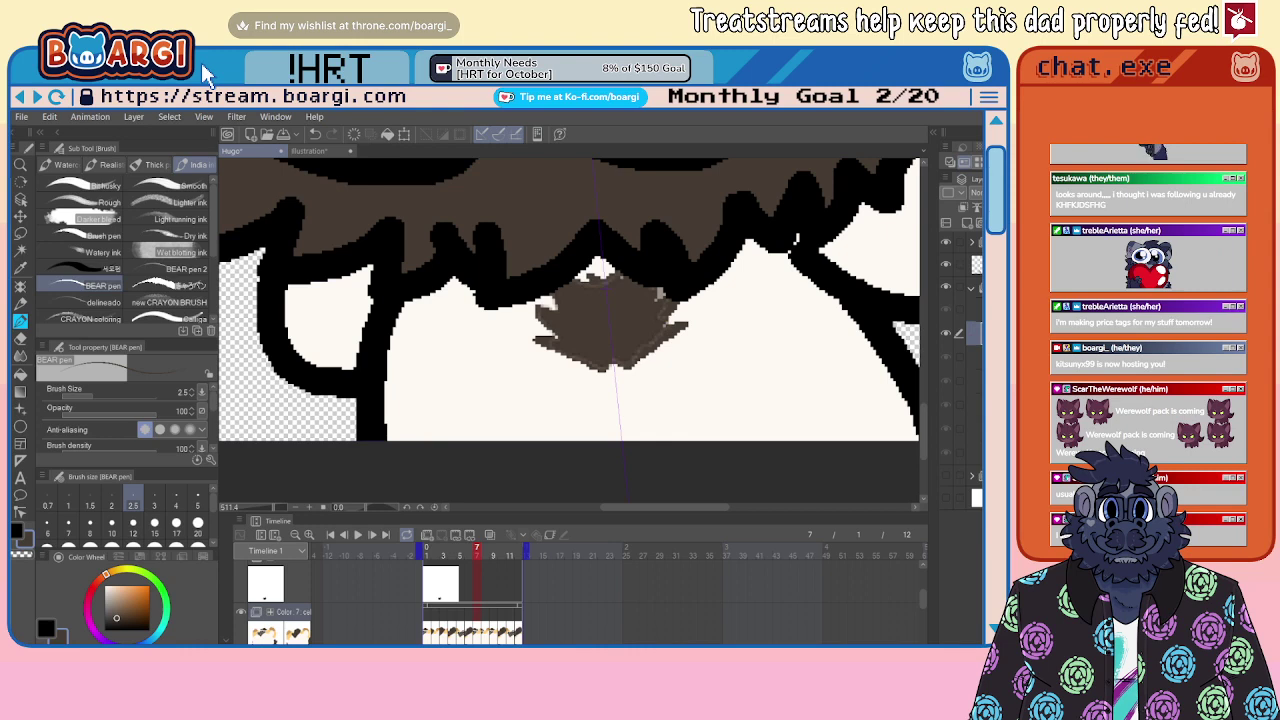
pyautogui.press('Right')
pyautogui.scroll(-4, 410, 345)
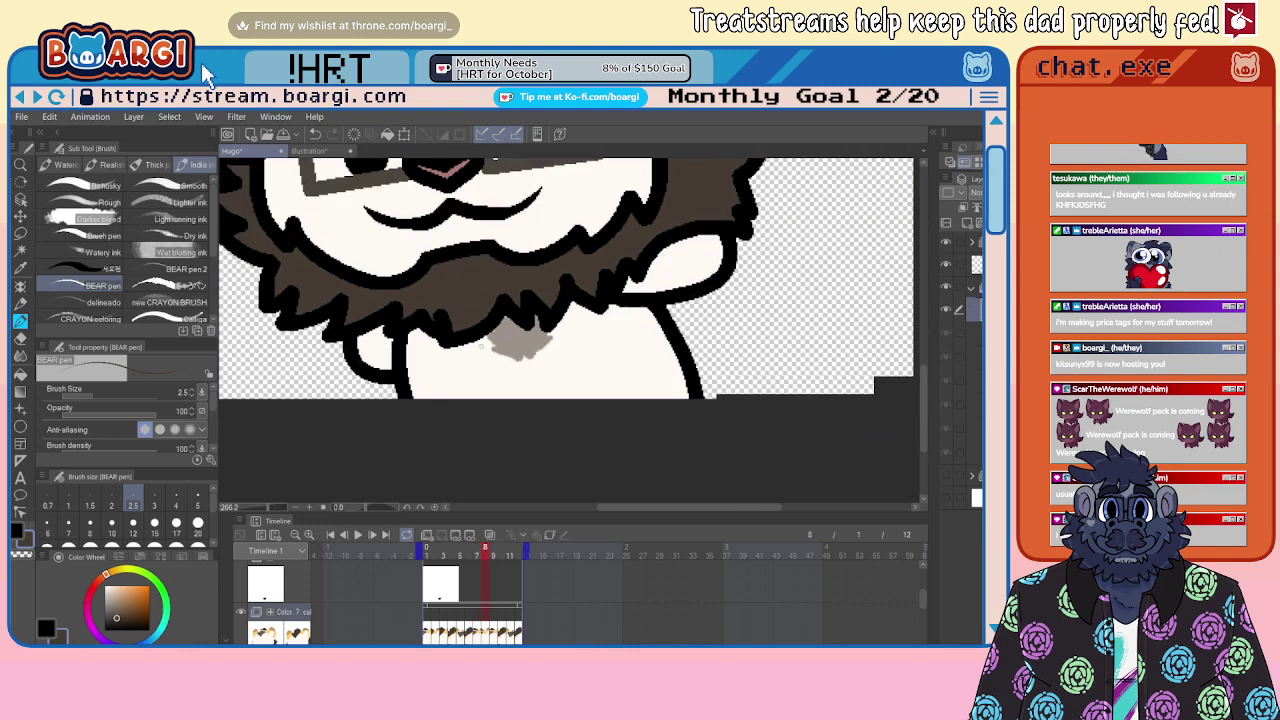
pyautogui.scroll(1, 480, 350)
pyautogui.press('Left')
pyautogui.press('Right')
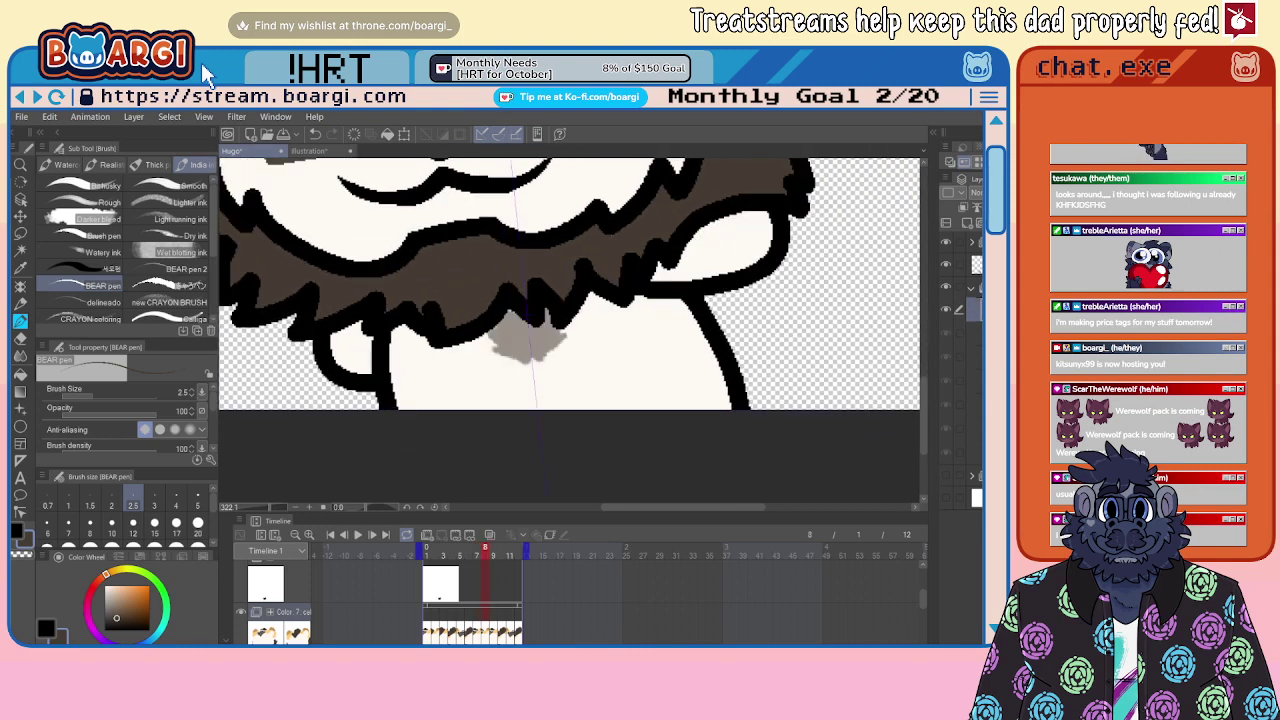
pyautogui.click(20, 460)
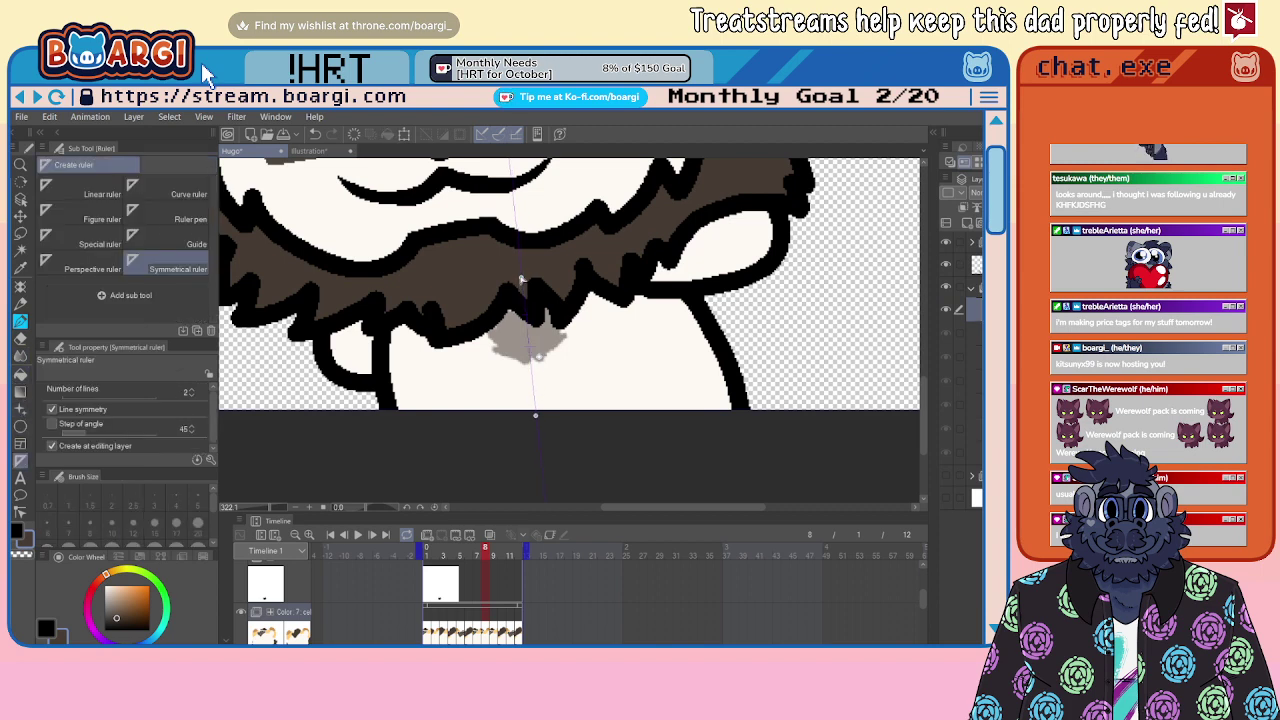
pyautogui.moveTo(543, 413); pyautogui.dragTo(513, 280)
pyautogui.moveTo(532, 352)
pyautogui.mouseDown()
pyautogui.moveTo(593, 380)
pyautogui.moveTo(605, 372)
pyautogui.moveTo(557, 356)
pyautogui.moveTo(600, 379)
pyautogui.moveTo(611, 363)
pyautogui.moveTo(520, 340)
pyautogui.moveTo(544, 330)
pyautogui.moveTo(535, 308)
pyautogui.moveTo(557, 288)
pyautogui.mouseUp()
# Step: Outline the mirrored chest tuft under the mane in dark brown with the BEAR pen on frame 8 and fill it
pyautogui.click(21, 321)
pyautogui.scroll(2, 435, 349)
pyautogui.hotkey('ctrl', 'z')
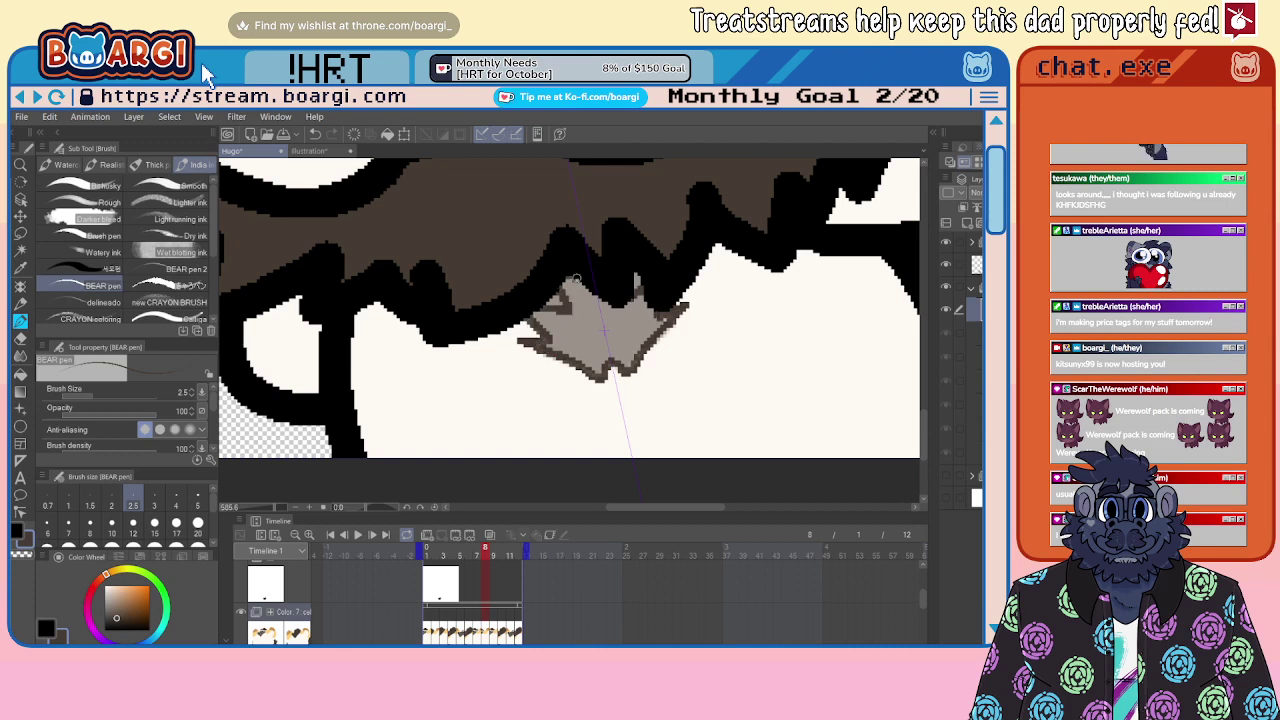
pyautogui.click(20, 373)
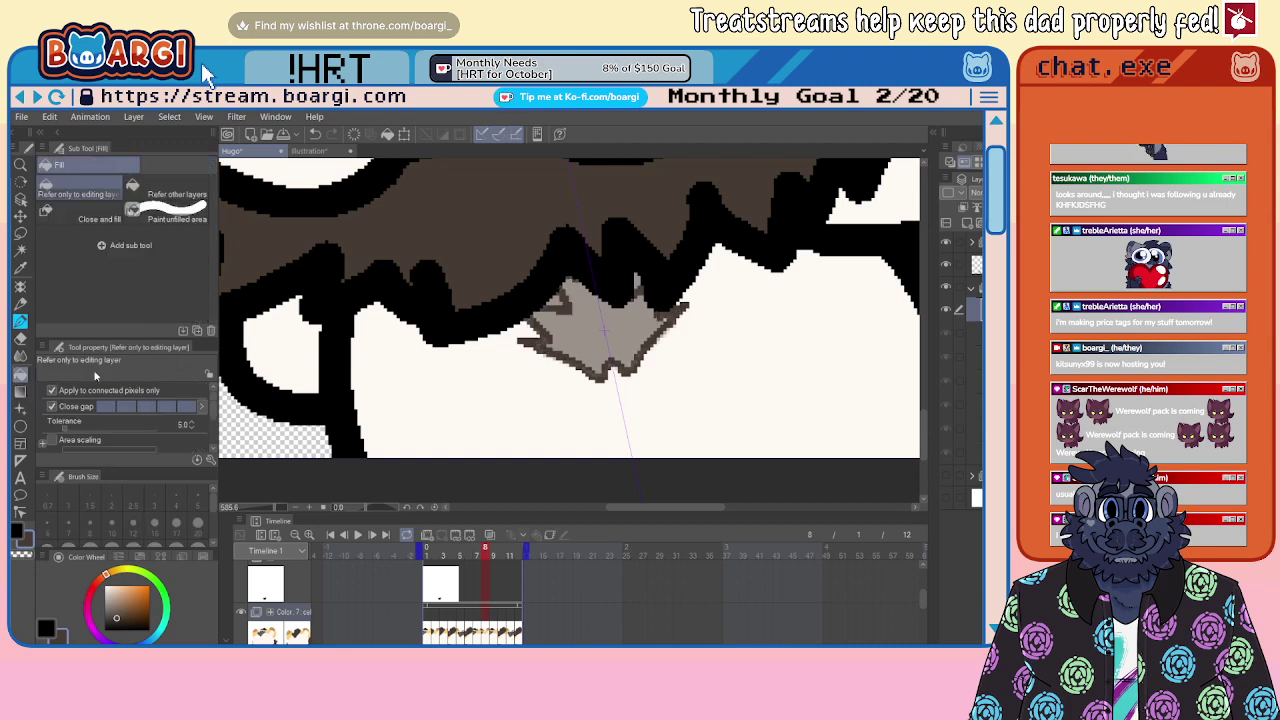
pyautogui.click(592, 330)
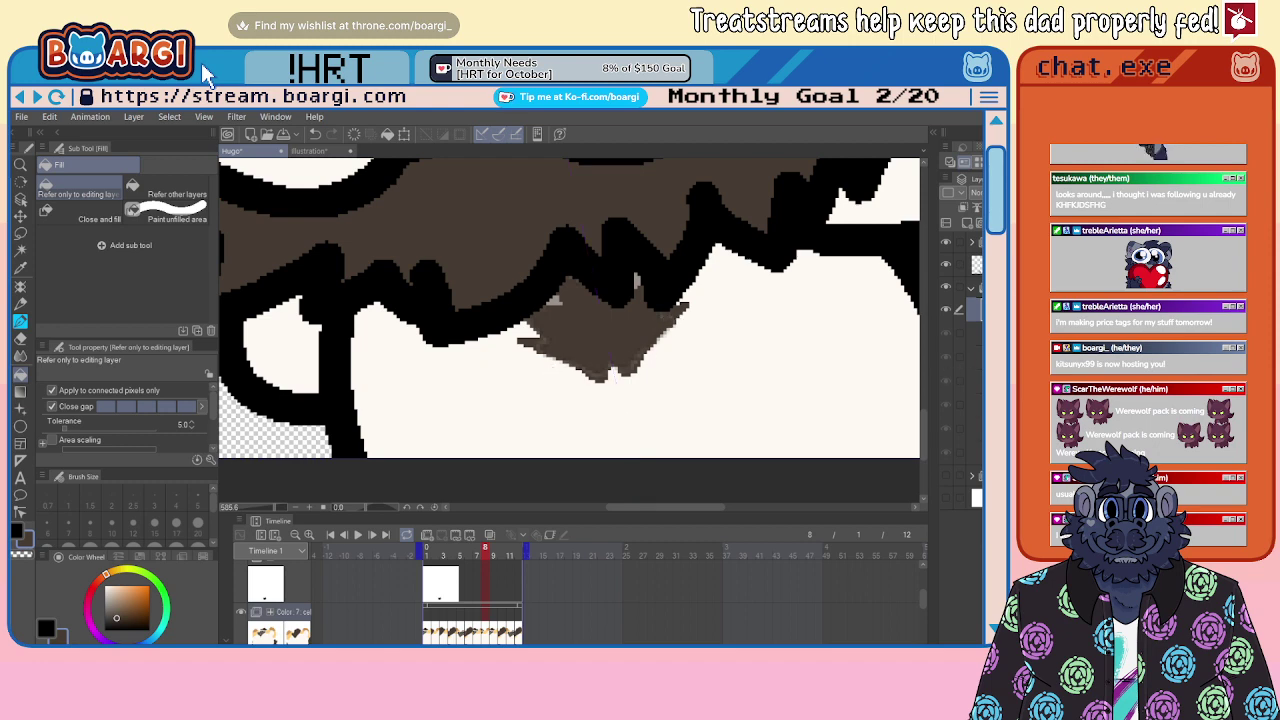
# Step: Delete the rough chest tuft reference layer above the colour animation folder
pyautogui.click(977, 264)
pyautogui.press('Delete')
pyautogui.scroll(-5, 572, 380)
pyautogui.scroll(-2, 588, 376)
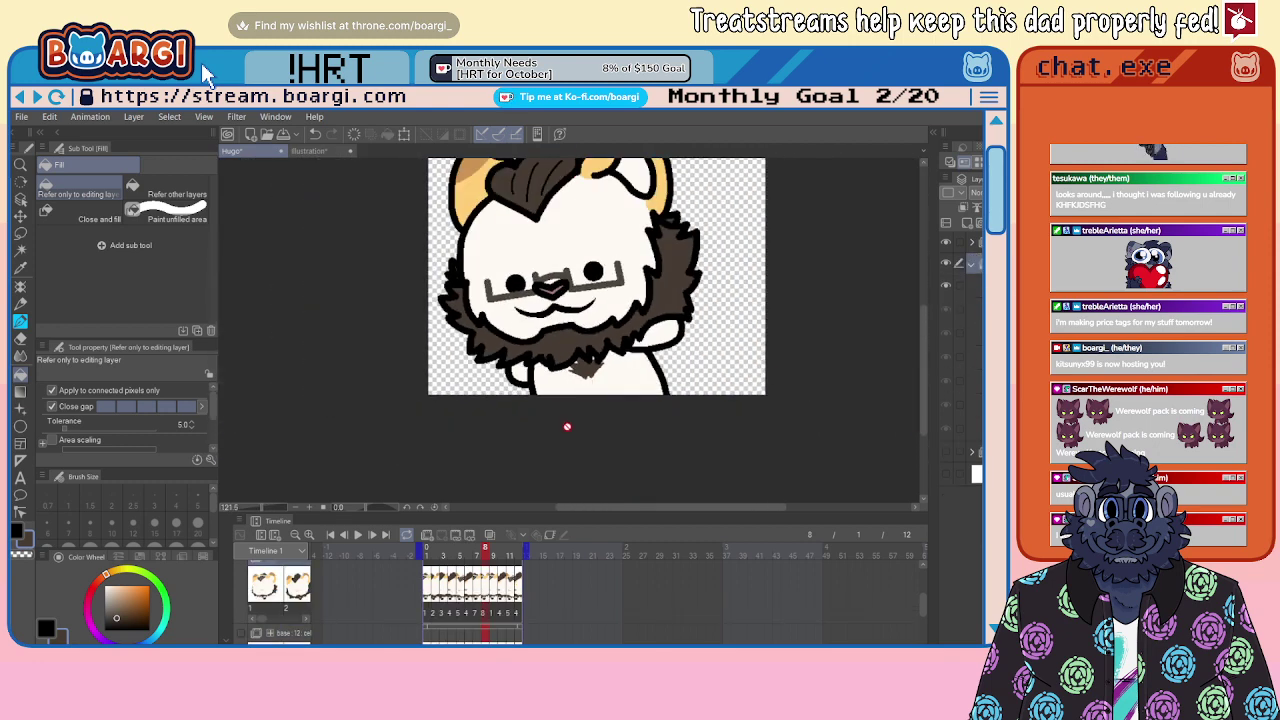
# Step: Touch up the top edge of the dark brown chest tuft on frame 9 with the BEAR pen
pyautogui.click(974, 428)
pyautogui.scroll(7, 598, 357)
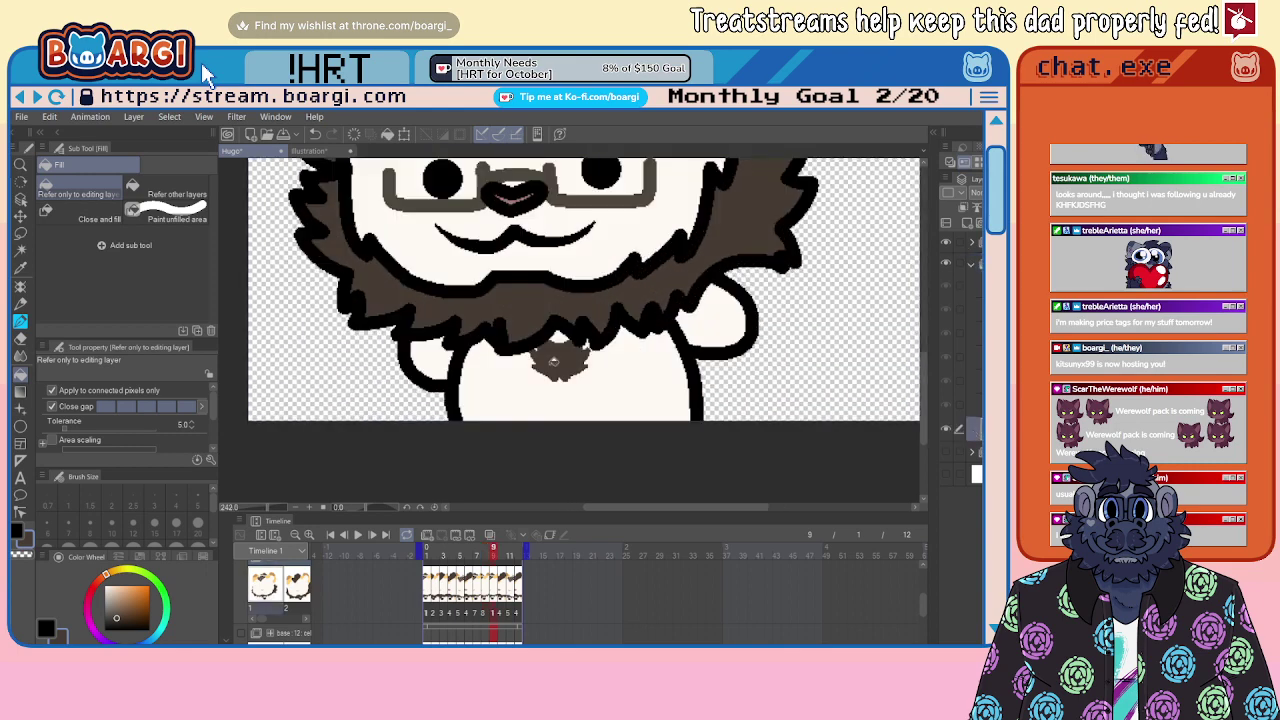
pyautogui.press('b')
pyautogui.scroll(3, 579, 348)
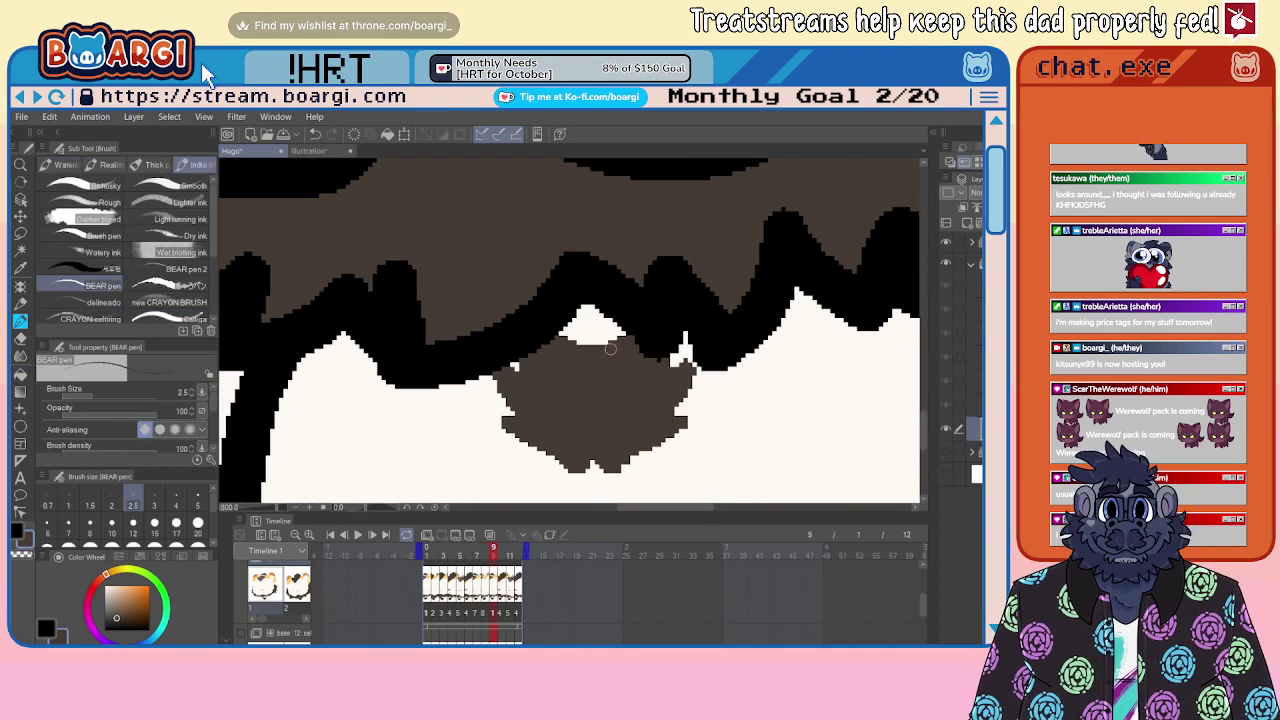
pyautogui.moveTo(580, 348)
pyautogui.mouseDown()
pyautogui.moveTo(611, 347)
pyautogui.moveTo(569, 377)
pyautogui.mouseUp()
# Step: Set the BEAR pen to the ears' yellow at size 3 and view the existing cheek markings on frame 4
pyautogui.click(974, 405)
pyautogui.scroll(-2, 536, 375)
pyautogui.scroll(3, 540, 374)
pyautogui.scroll(-6, 569, 376)
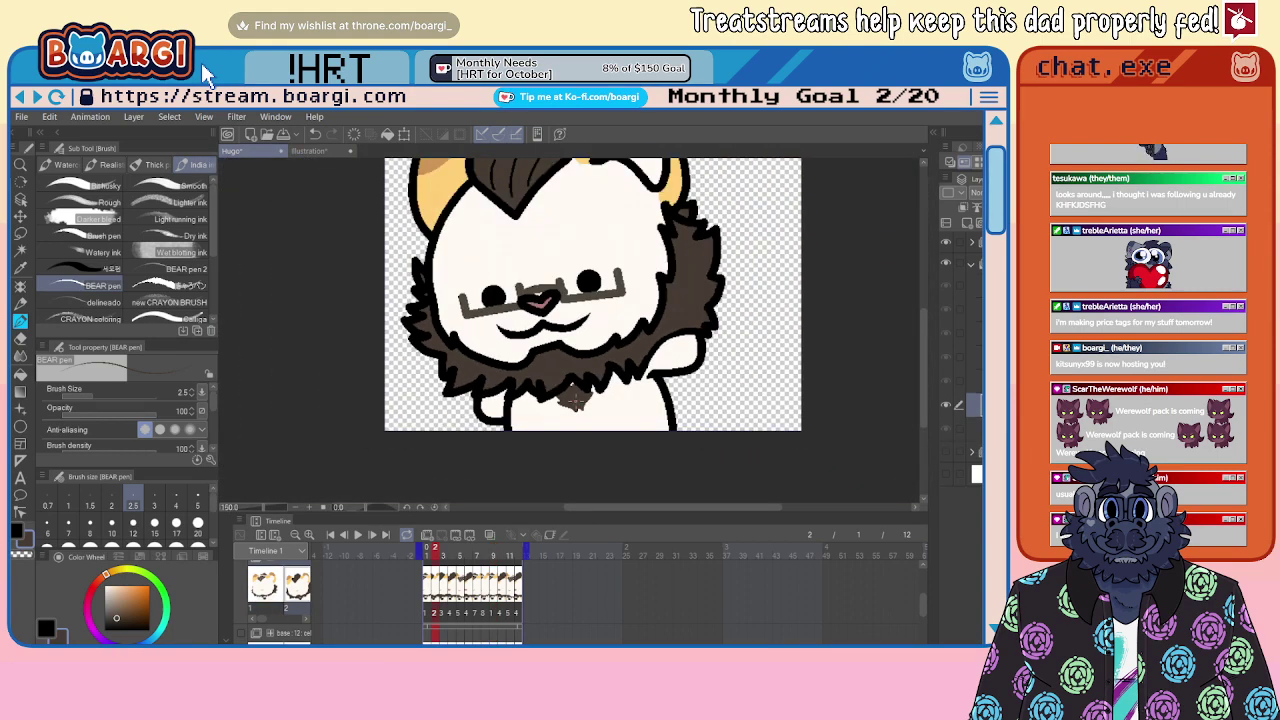
pyautogui.scroll(1, 649, 295)
pyautogui.scroll(-3, 660, 420)
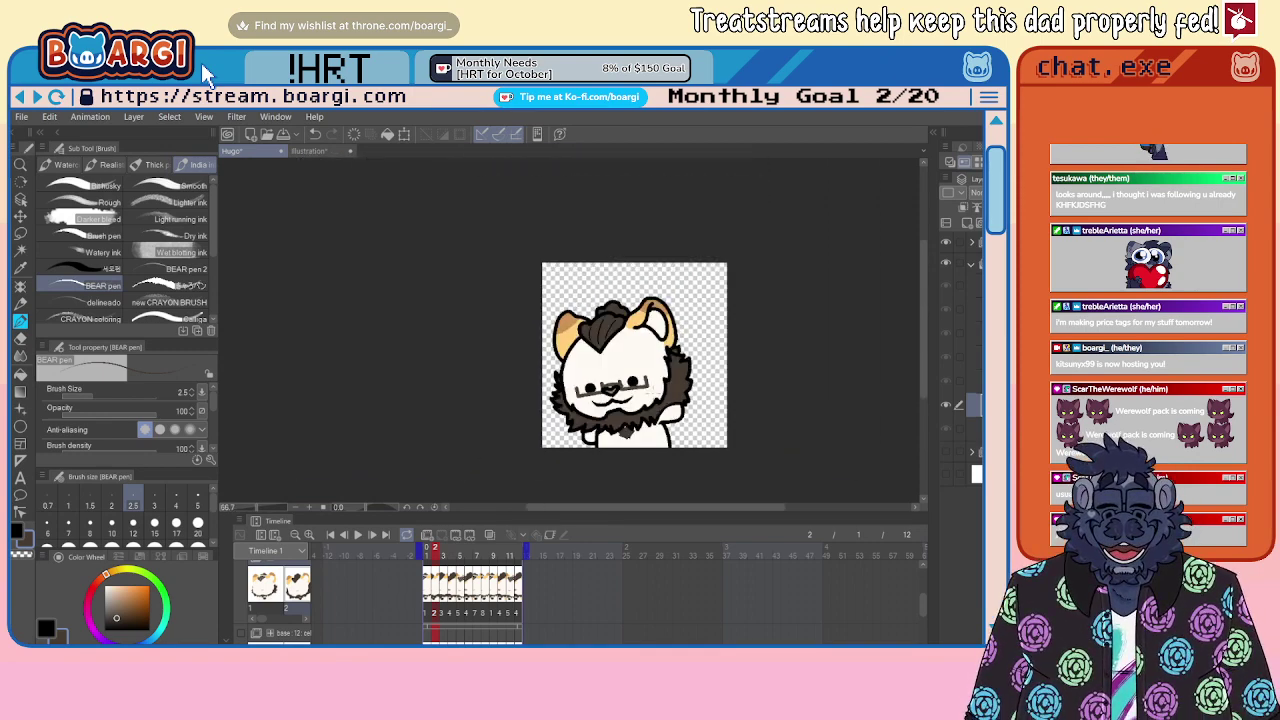
pyautogui.scroll(2, 647, 375)
pyautogui.scroll(2, 511, 435)
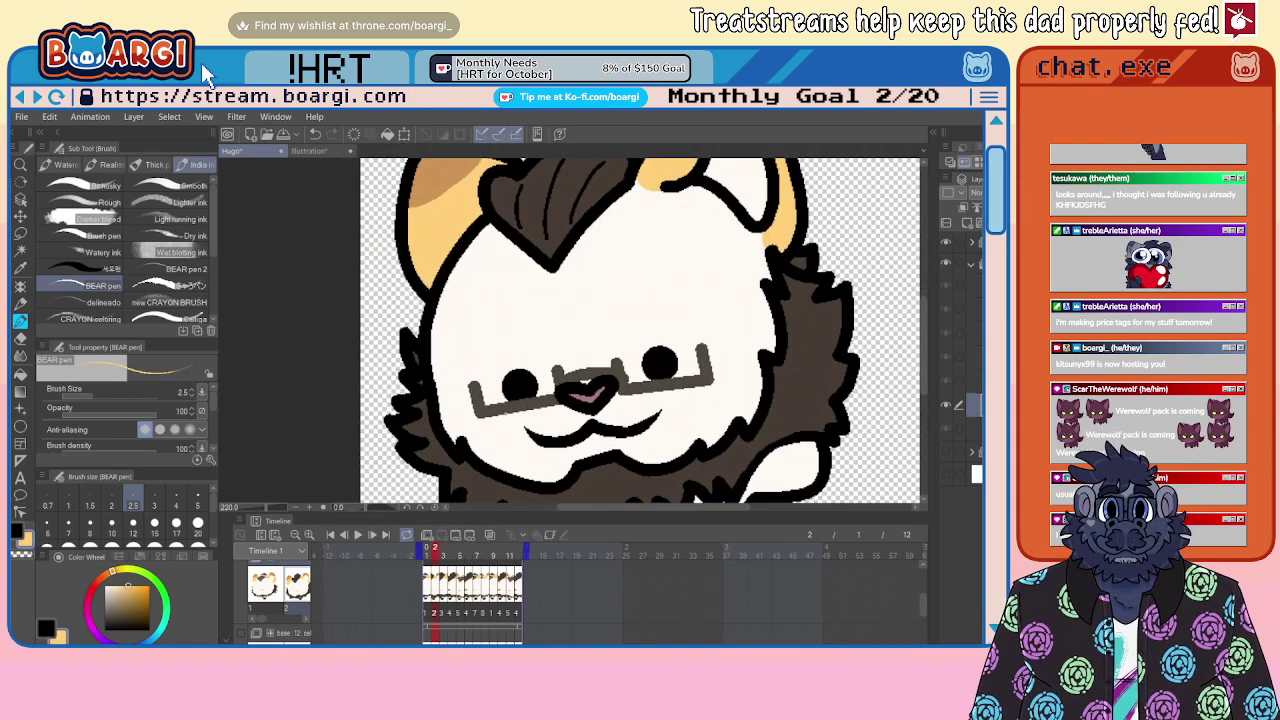
pyautogui.scroll(3, 505, 420)
pyautogui.click(155, 498)
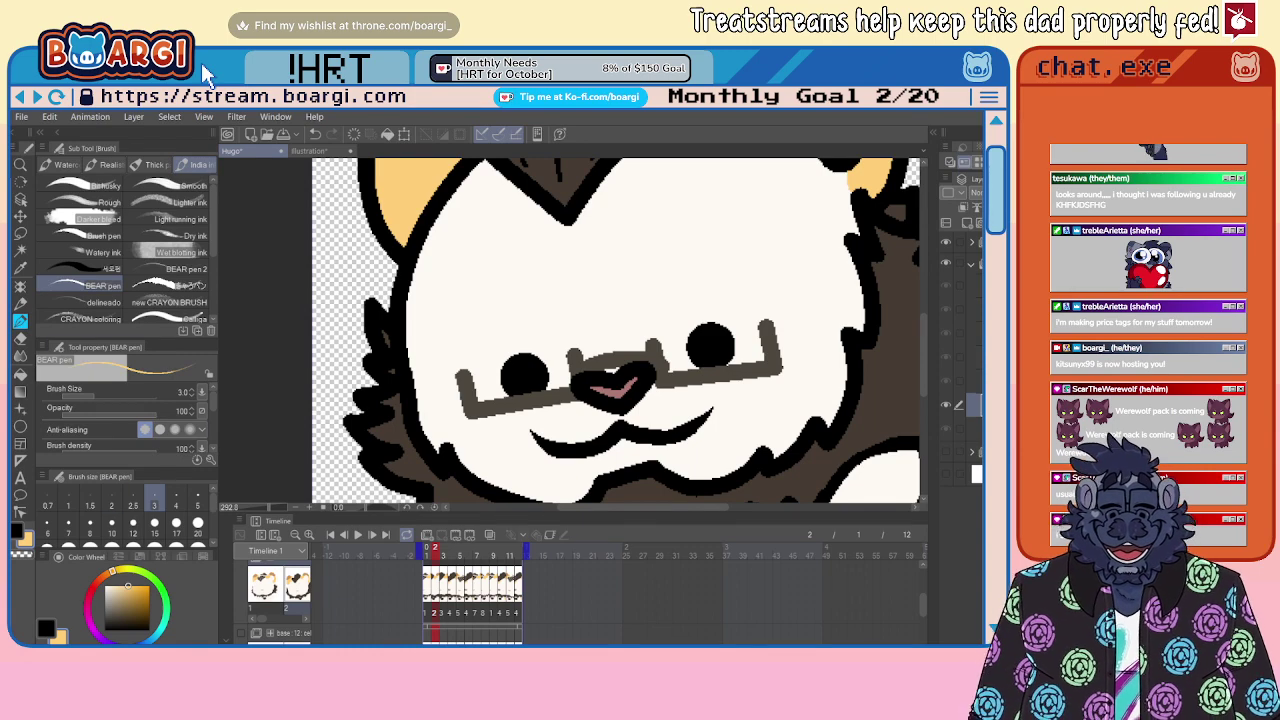
pyautogui.hotkey('ctrl', '-')
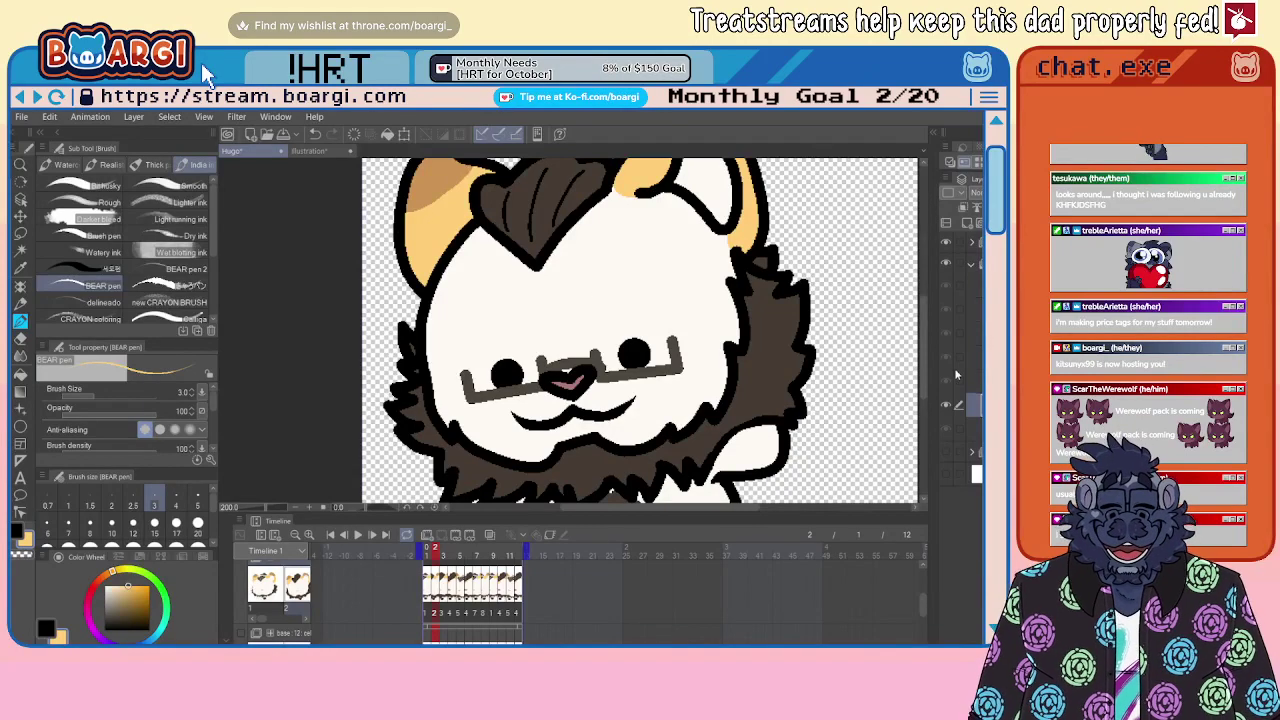
pyautogui.click(973, 358)
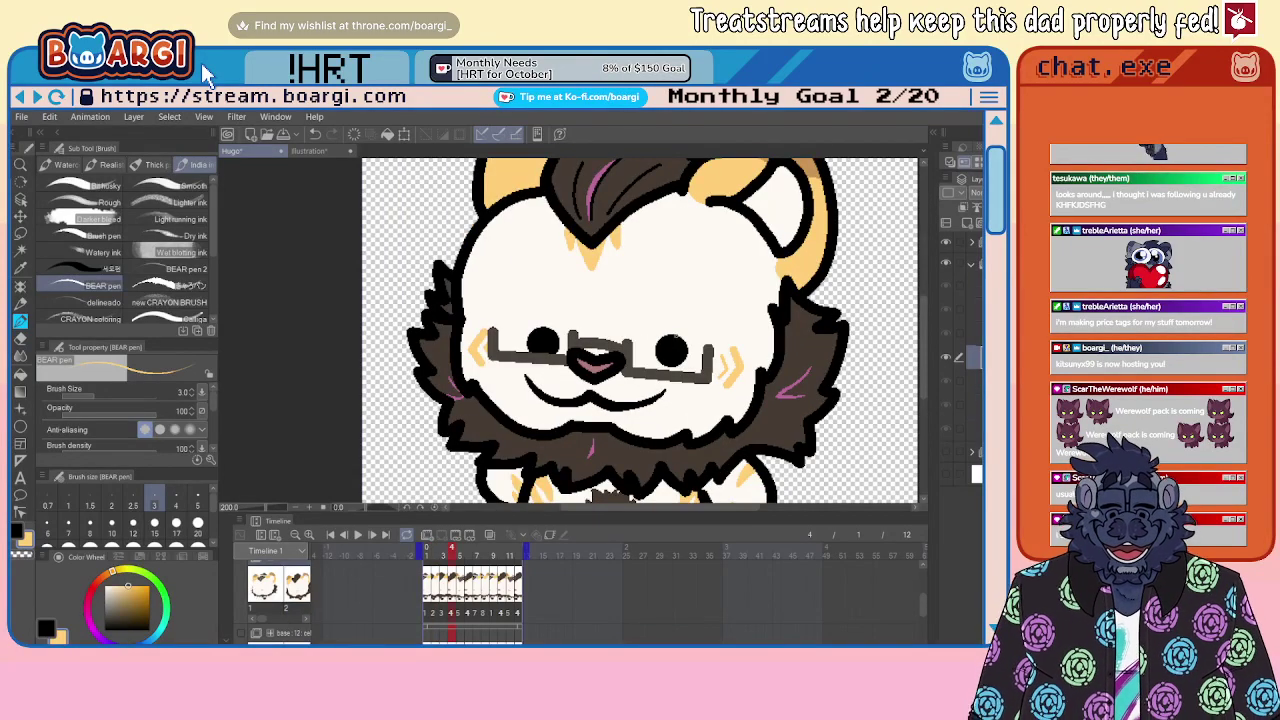
# Step: Draw yellow outward-pointing chevron markings on both cheeks beside the glasses on frame 1
pyautogui.click(427, 554)
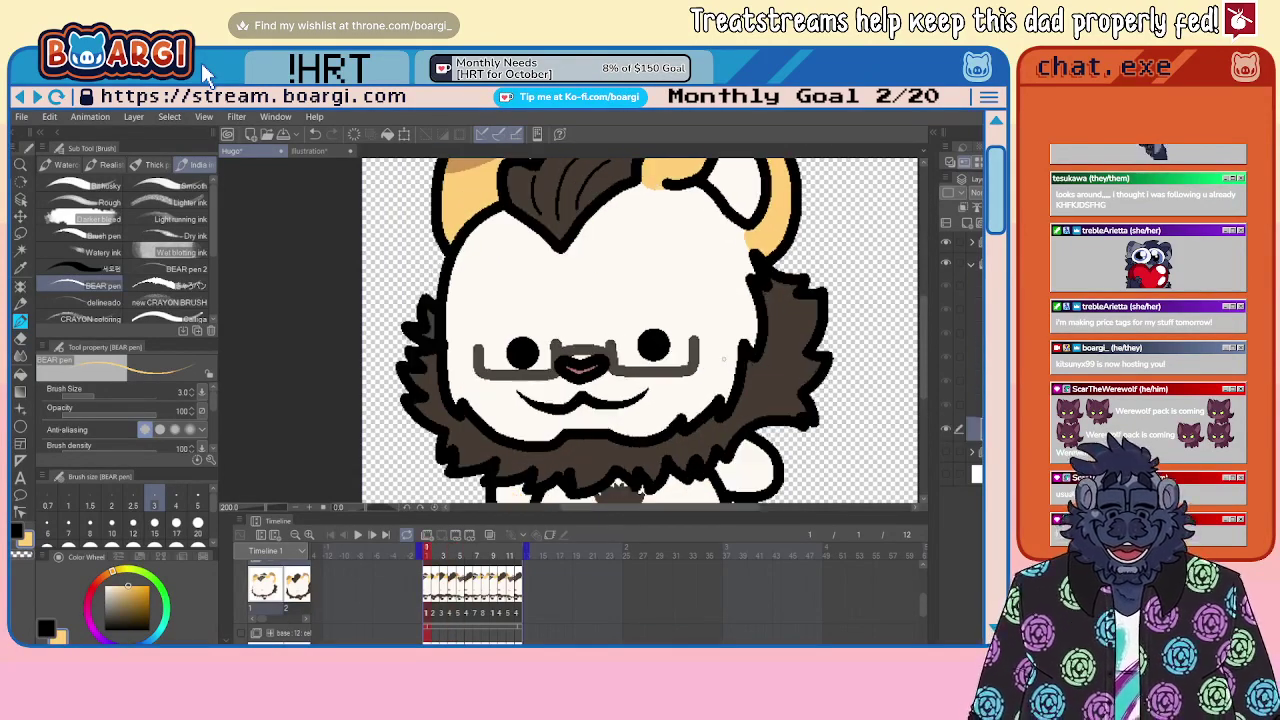
pyautogui.scroll(4, 724, 358)
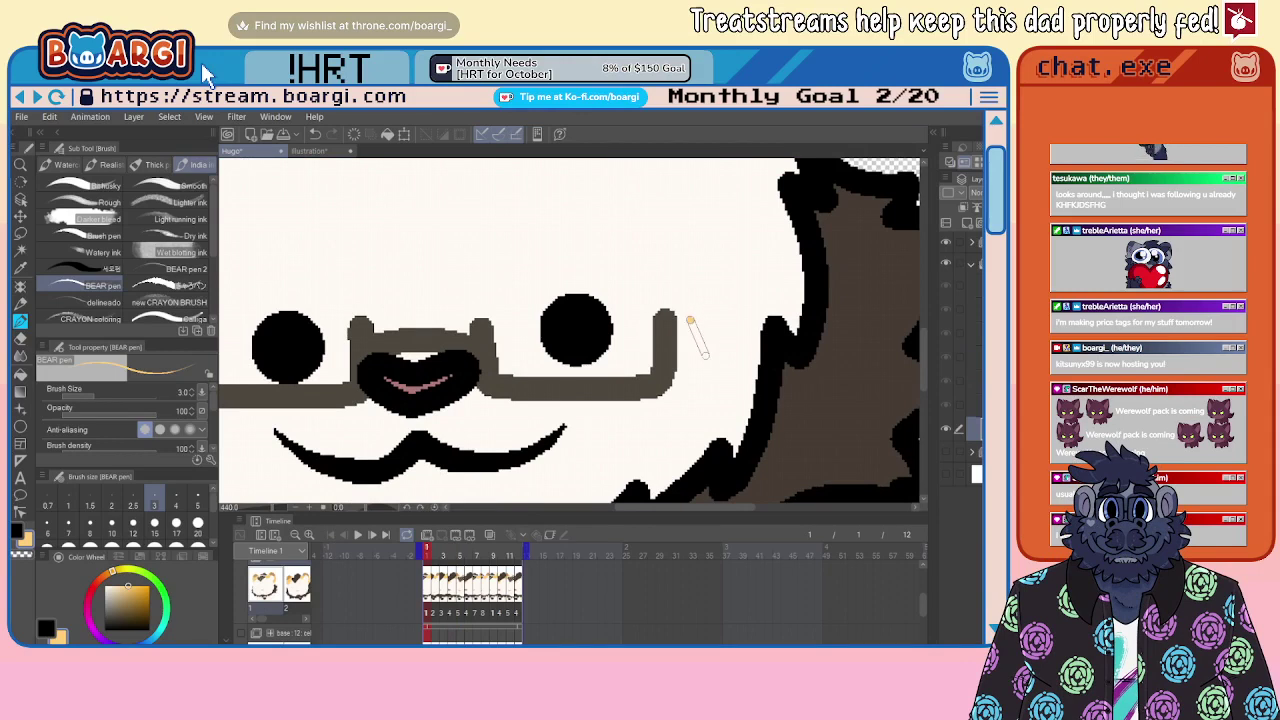
pyautogui.keyDown('shift'); pyautogui.click(712, 346); pyautogui.keyUp('shift')
pyautogui.keyDown('shift'); pyautogui.click(692, 370); pyautogui.keyUp('shift')
pyautogui.scroll(-2, 724, 352)
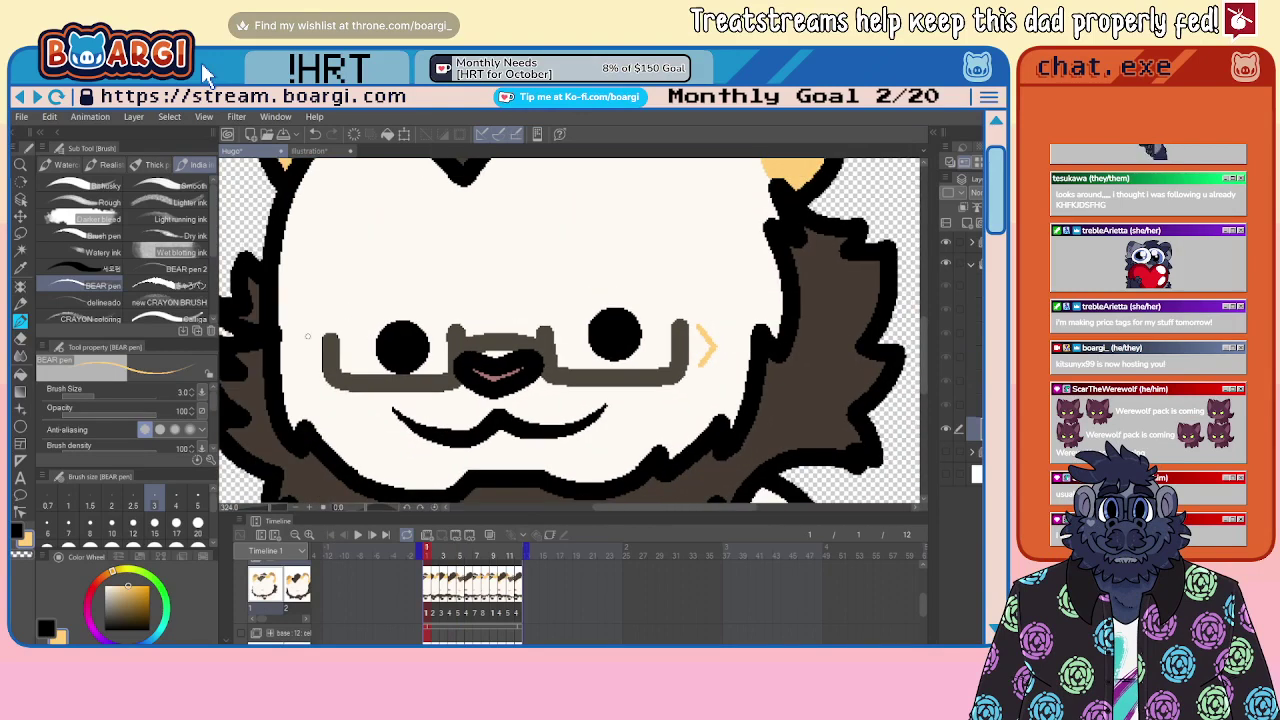
pyautogui.scroll(2, 308, 336)
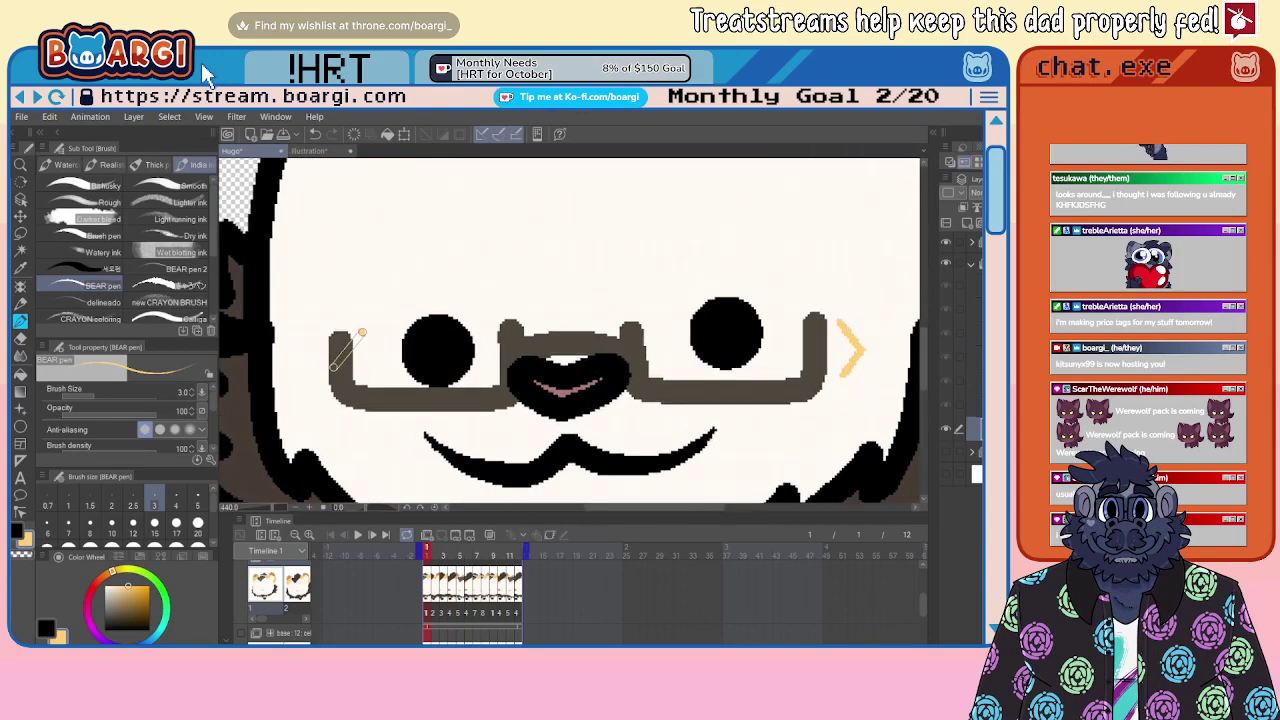
pyautogui.keyDown('shift'); pyautogui.click(336, 359); pyautogui.keyUp('shift')
pyautogui.scroll(-2, 358, 383)
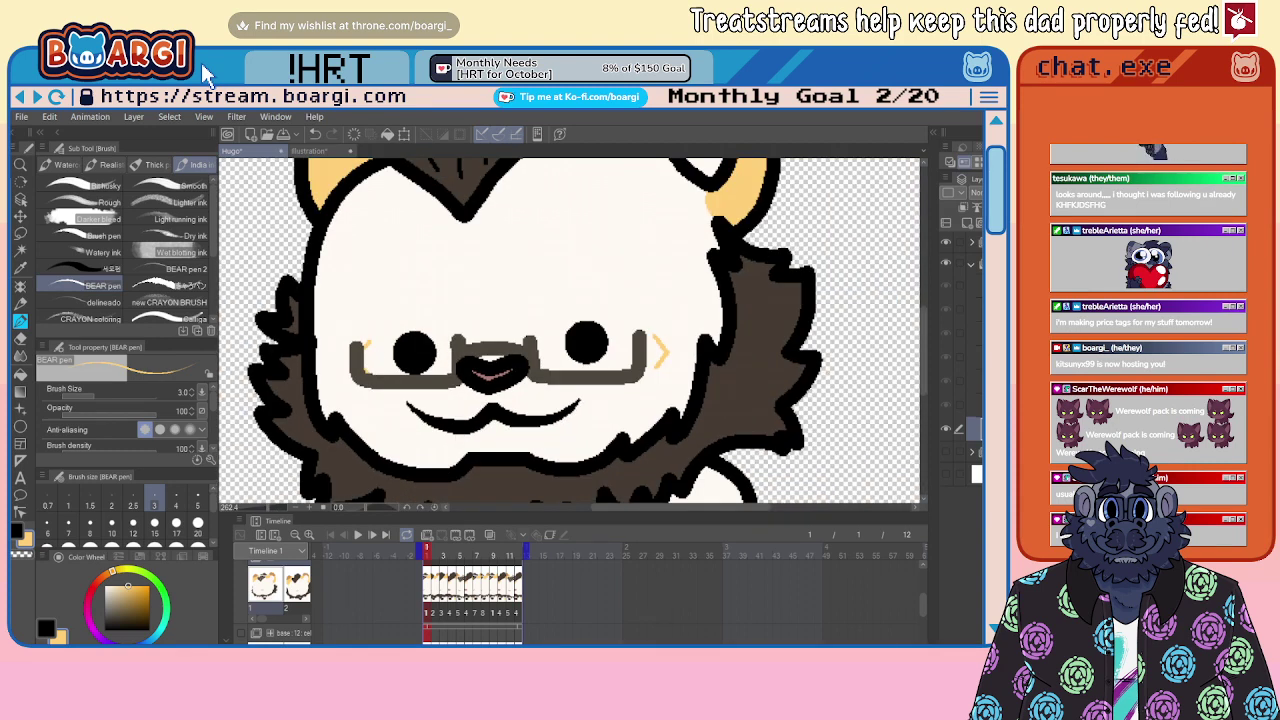
# Step: Draw matching yellow chevron markings on both cheeks on frame 2, following the head's tilt
pyautogui.press('Right')
pyautogui.scroll(2, 657, 350)
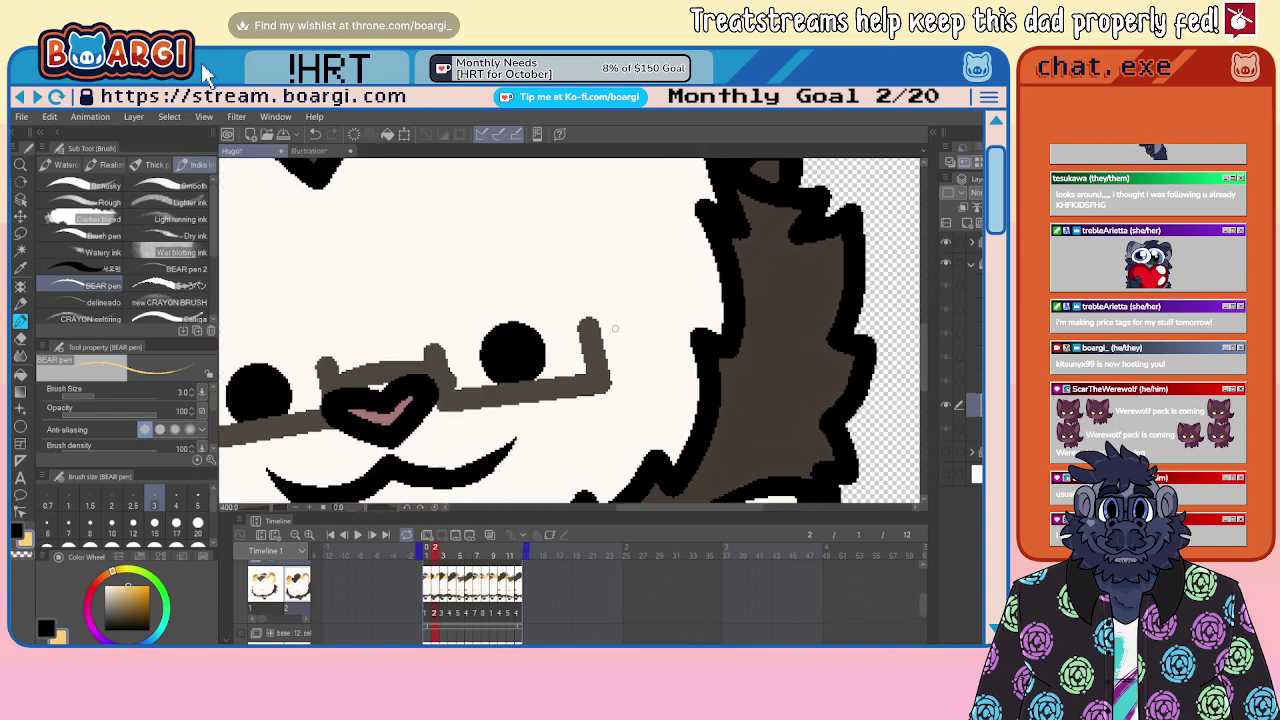
pyautogui.moveTo(607, 320)
pyautogui.mouseDown()
pyautogui.moveTo(642, 342)
pyautogui.moveTo(622, 376)
pyautogui.mouseUp()
pyautogui.scroll(-1, 622, 376)
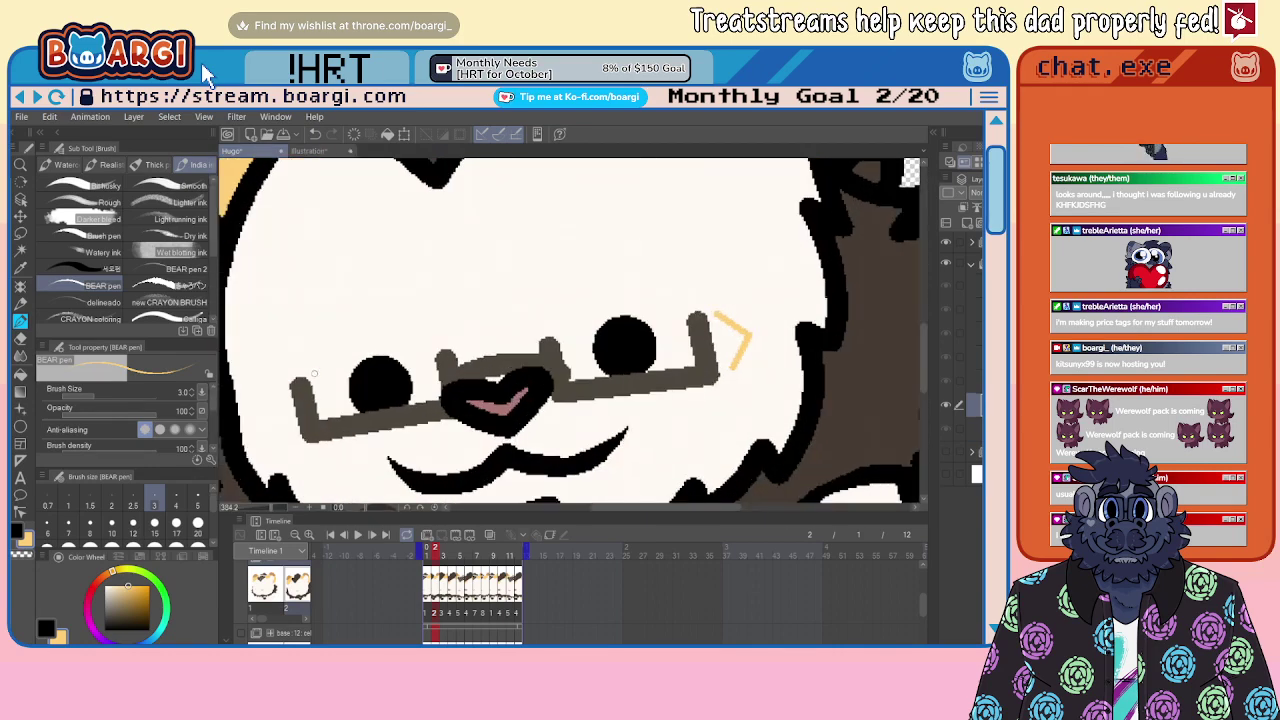
pyautogui.click(314, 373)
pyautogui.keyDown('shift'); pyautogui.click(288, 408); pyautogui.keyUp('shift')
pyautogui.scroll(-2, 300, 420)
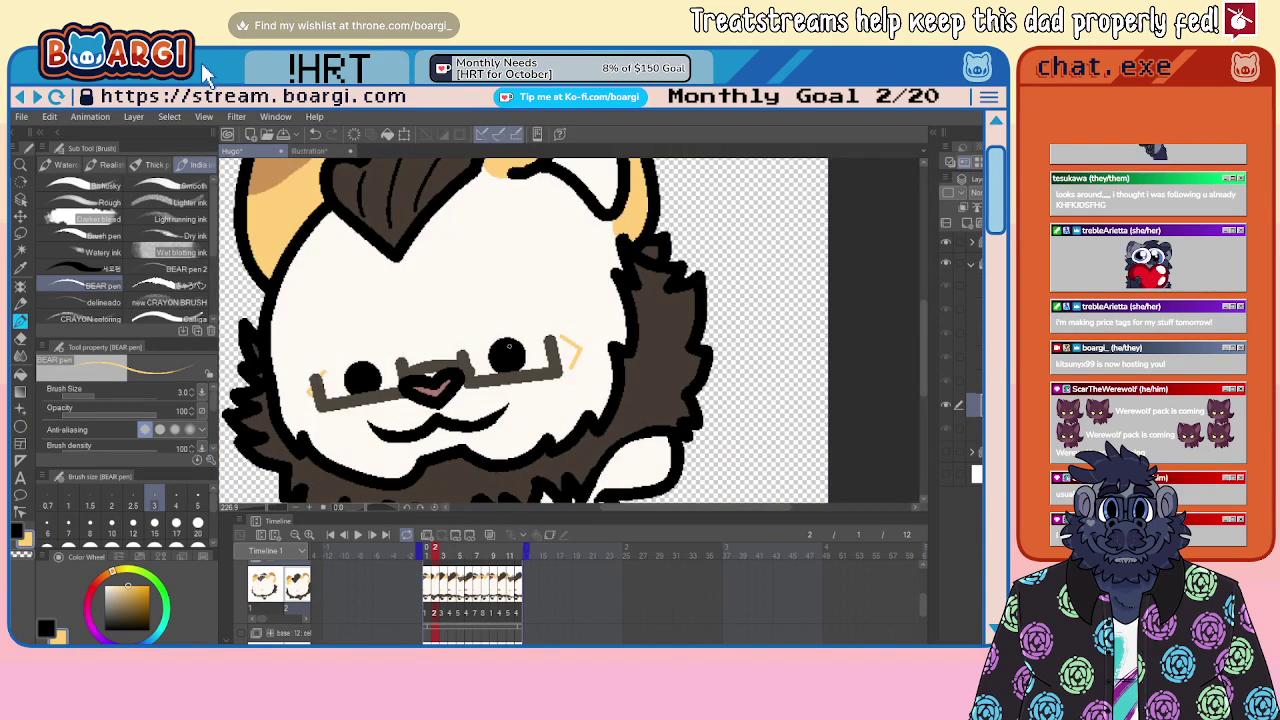
# Step: Add the yellow chevron markings on both cheeks at the outer ends of the glasses on frame 3
pyautogui.press('Right')
pyautogui.scroll(2, 606, 361)
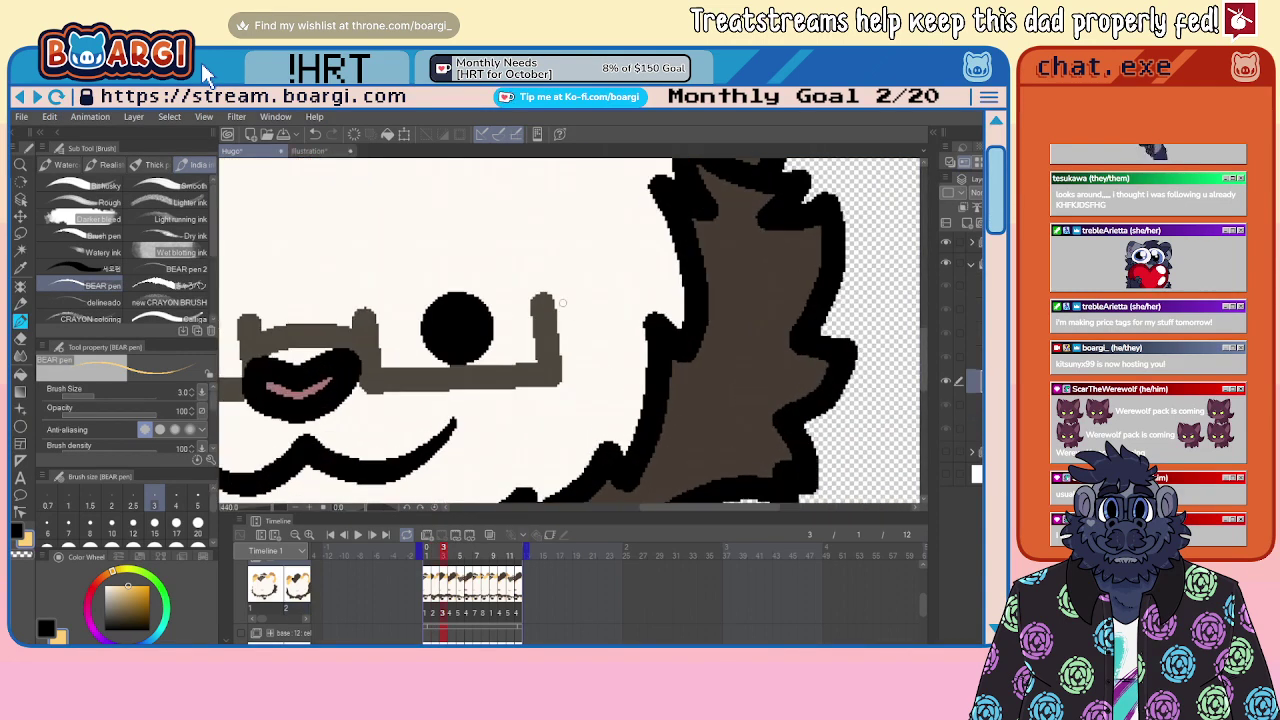
pyautogui.moveTo(562, 303); pyautogui.dragTo(598, 332)
pyautogui.keyDown('shift'); pyautogui.click(570, 365); pyautogui.keyUp('shift')
pyautogui.scroll(-2, 605, 332)
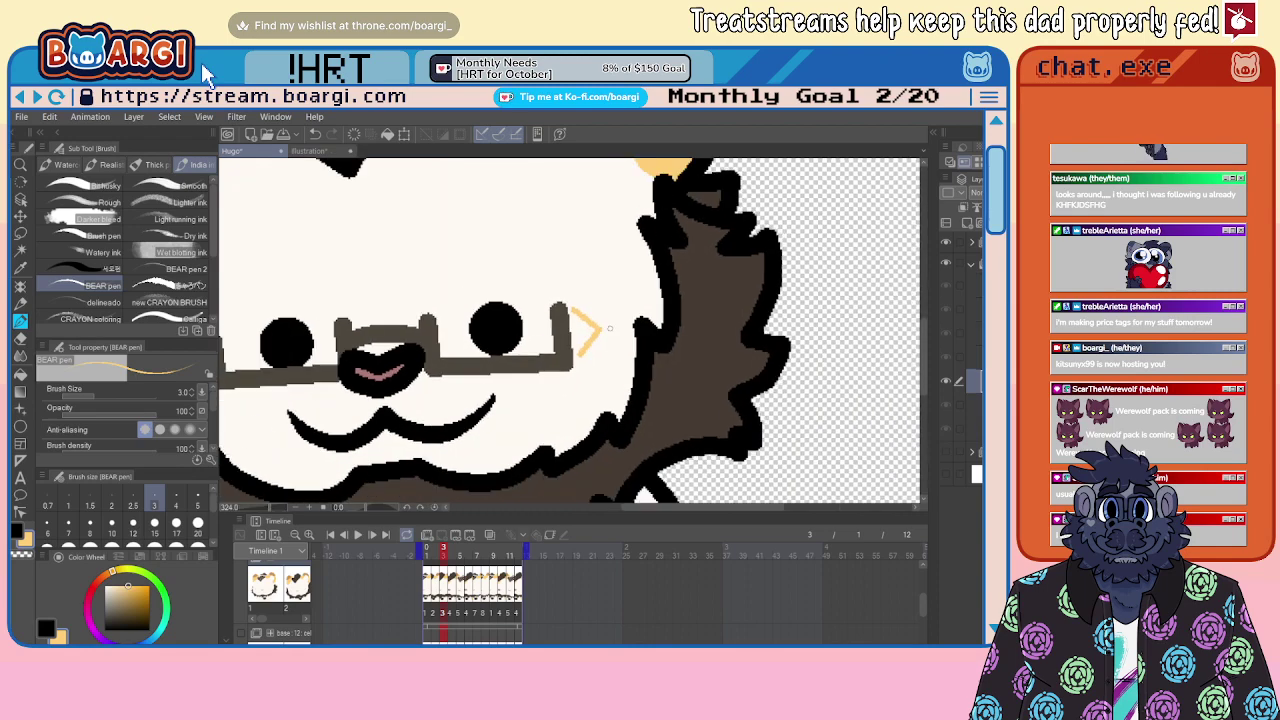
pyautogui.scroll(2, 320, 343)
pyautogui.scroll(-1, 320, 345)
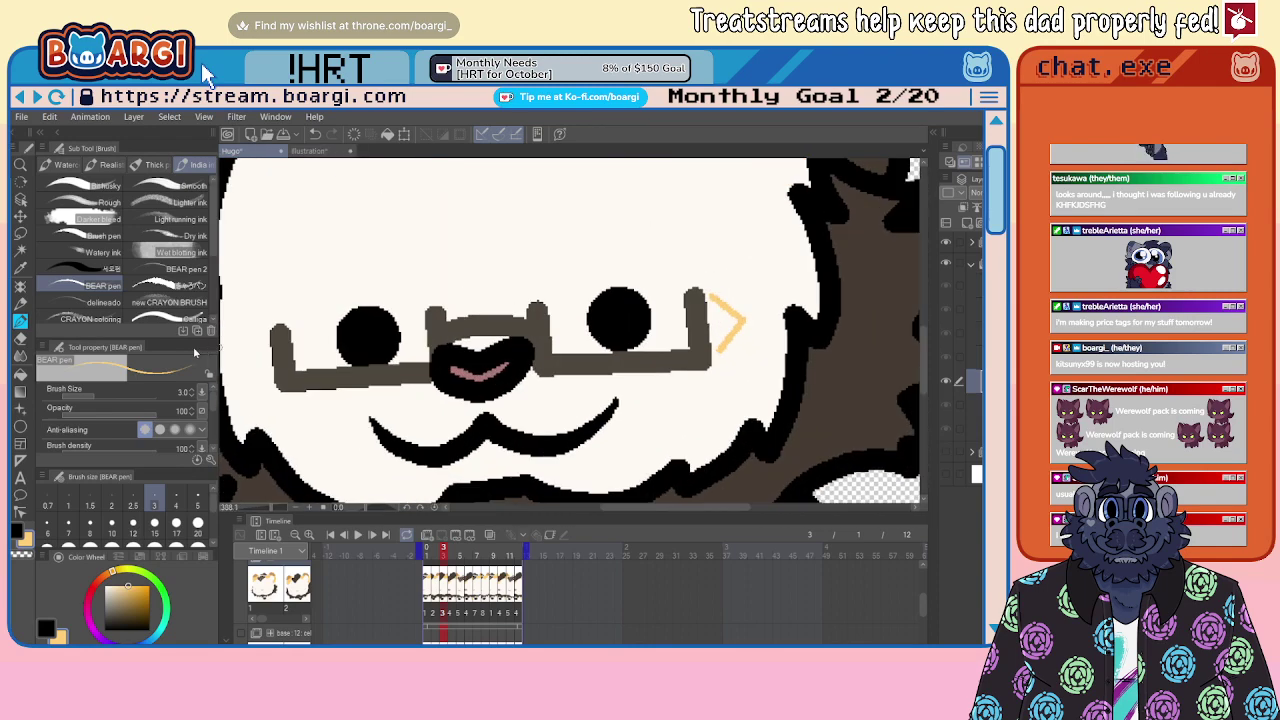
pyautogui.keyDown('shift'); pyautogui.click(265, 354); pyautogui.keyUp('shift')
pyautogui.keyDown('shift'); pyautogui.click(297, 386); pyautogui.keyUp('shift')
pyautogui.scroll(-2, 358, 326)
# Step: Compare the cheek markings on frames 3 and 4, and draw yellow chevrons on both cheeks on frame 5
pyautogui.press('Right')
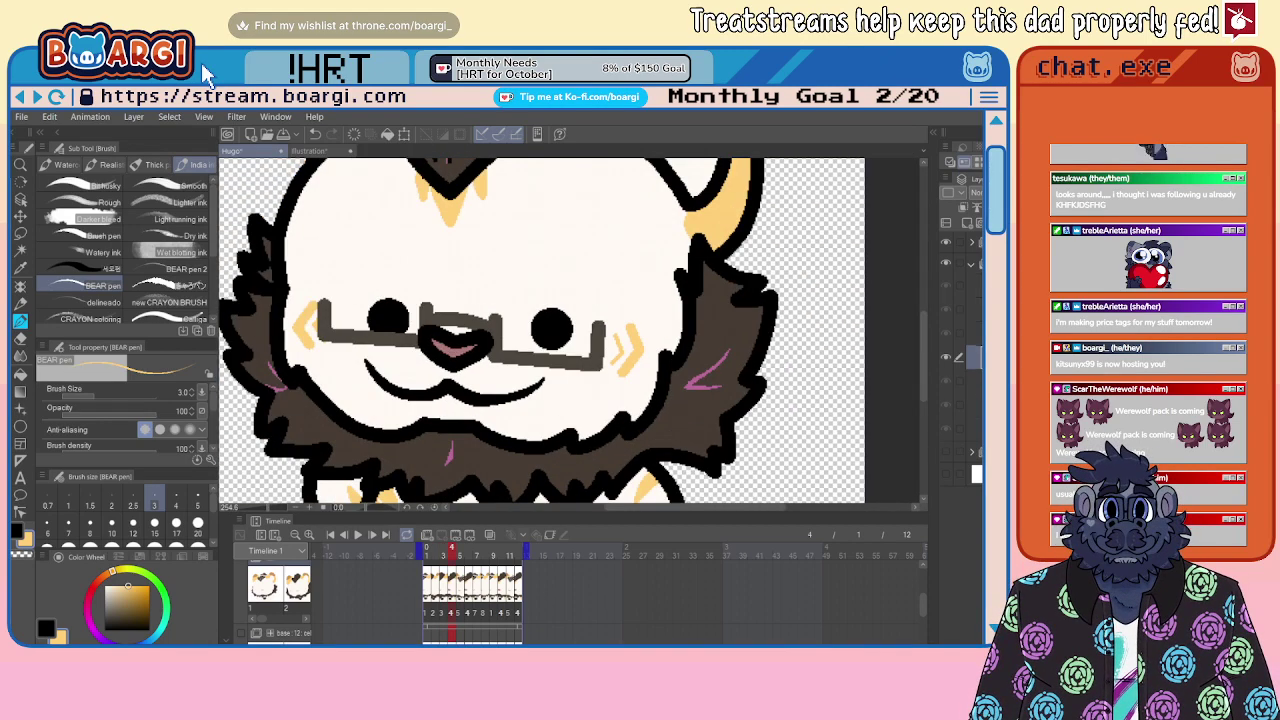
pyautogui.press('Right')
pyautogui.press('Left')
pyautogui.press('Left')
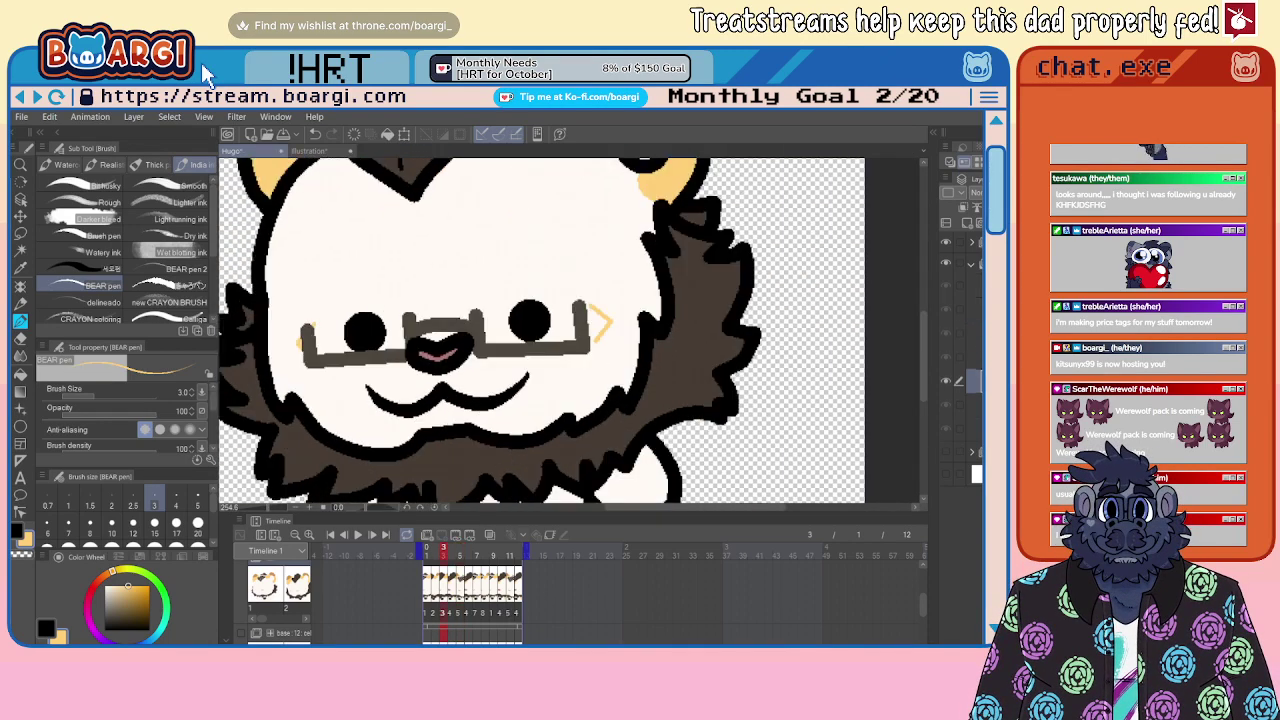
pyautogui.press('Right')
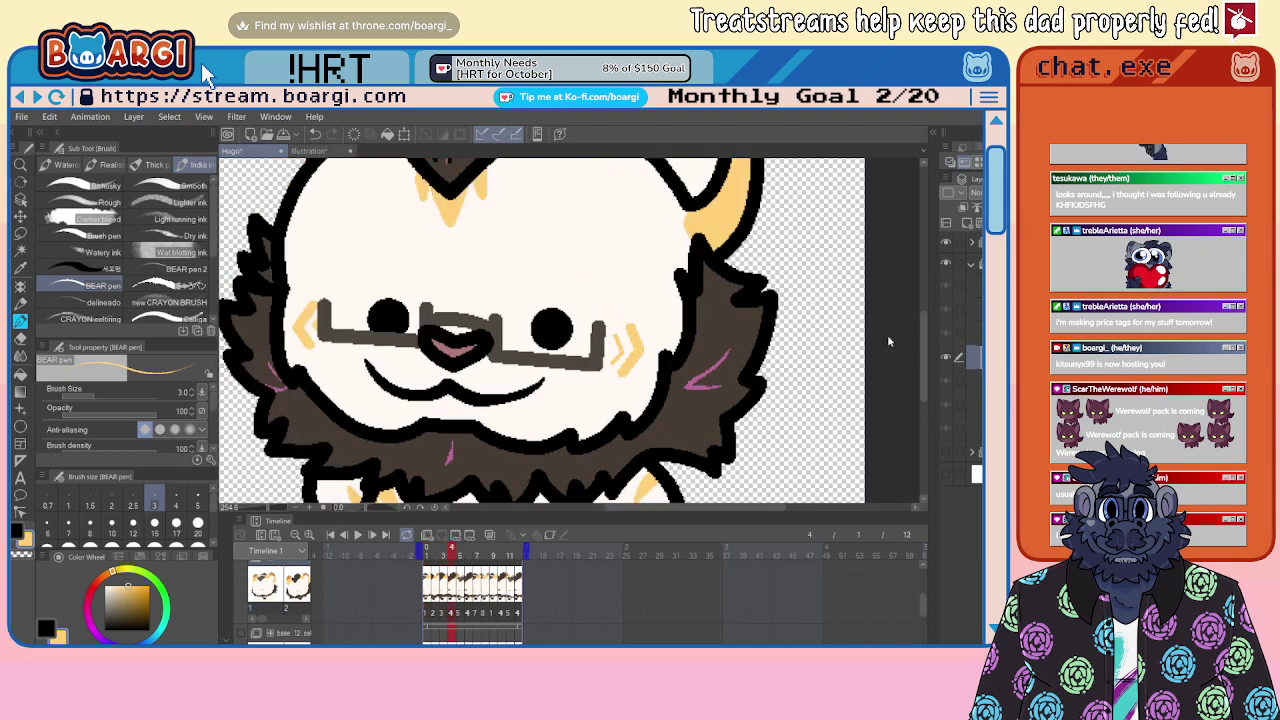
pyautogui.scroll(3, 888, 341)
pyautogui.press('Right')
pyautogui.keyDown('shift'); pyautogui.click(683, 397); pyautogui.keyUp('shift')
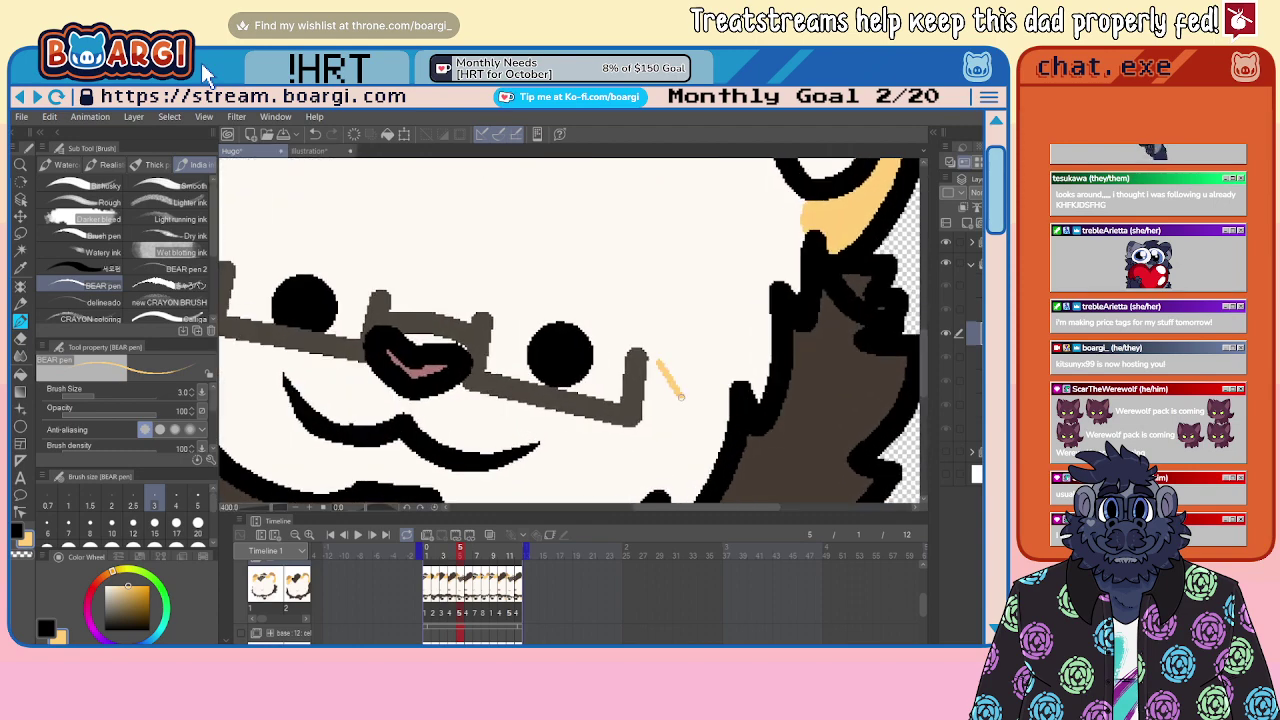
pyautogui.keyDown('shift'); pyautogui.click(654, 420); pyautogui.keyUp('shift')
pyautogui.scroll(-3, 682, 396)
pyautogui.scroll(2, 407, 336)
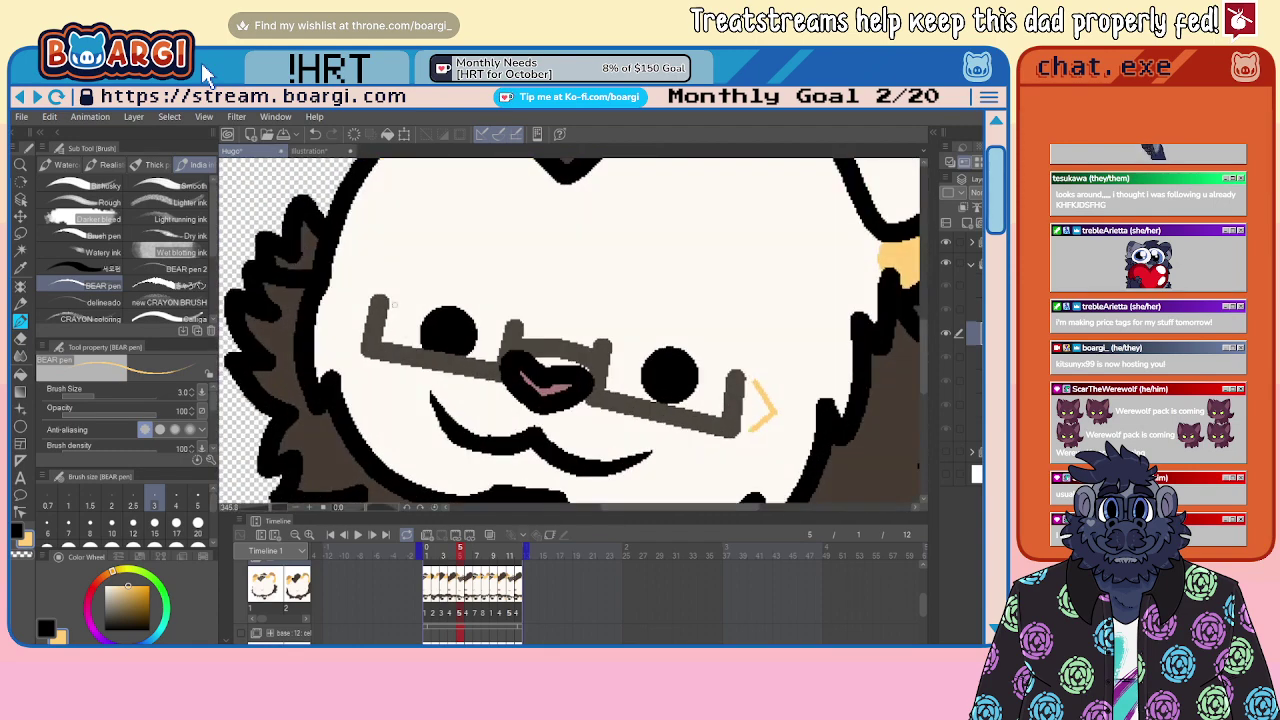
pyautogui.keyDown('shift'); pyautogui.click(365, 307); pyautogui.keyUp('shift')
pyautogui.keyDown('shift'); pyautogui.click(358, 324); pyautogui.keyUp('shift')
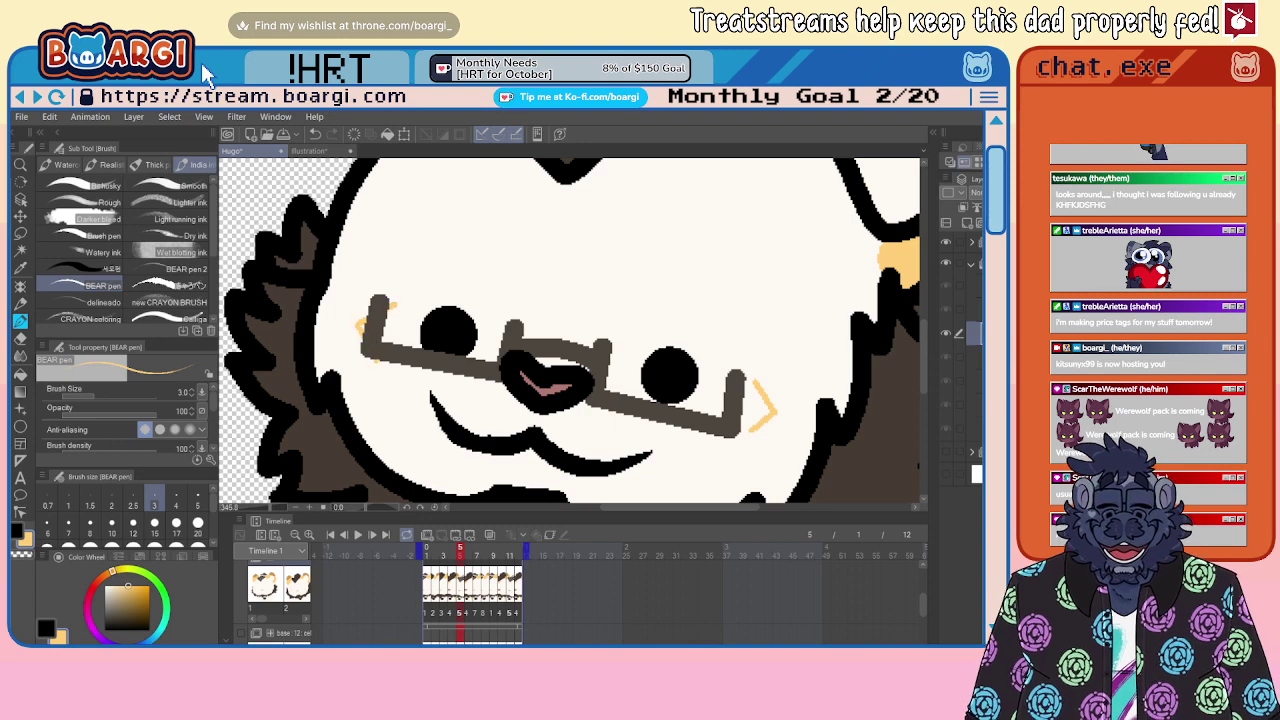
# Step: Draw thin yellow outward-pointing chevrons on both cheeks beside the glasses on frame 7
pyautogui.press('Right')
pyautogui.press('Right')
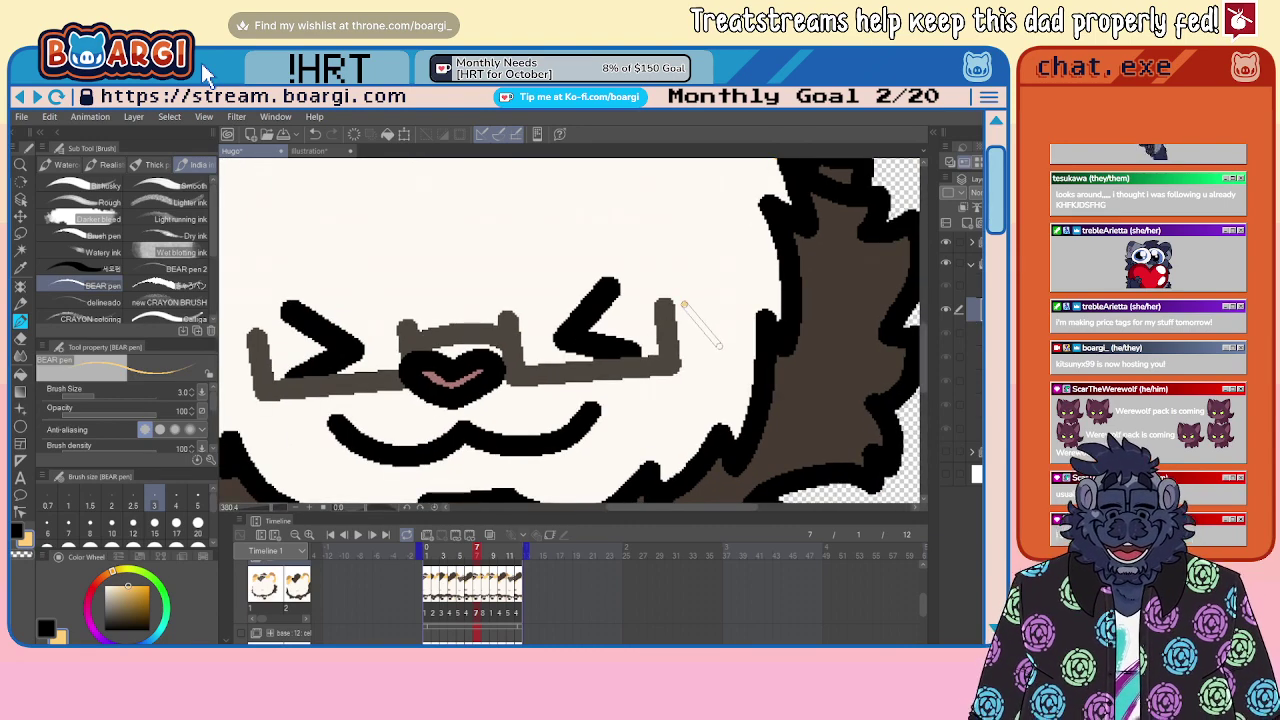
pyautogui.moveTo(685, 305)
pyautogui.mouseDown()
pyautogui.moveTo(714, 333)
pyautogui.moveTo(852, 360)
pyautogui.mouseUp()
pyautogui.keyDown('shift'); pyautogui.click(699, 360); pyautogui.keyUp('shift')
pyautogui.scroll(1, 330, 350)
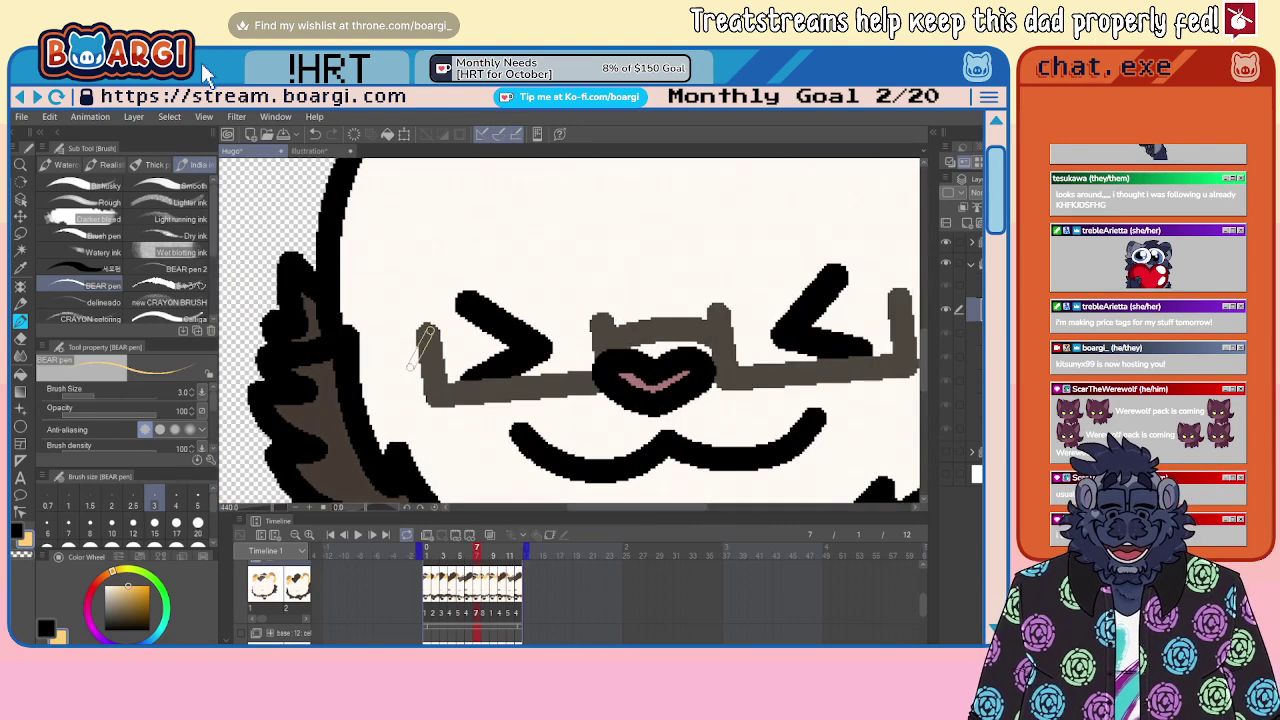
pyautogui.moveTo(420, 357); pyautogui.dragTo(411, 373)
# Step: Draw thin yellow chevrons on both cheeks at the outer ends of the glasses on frame 8
pyautogui.press('Right')
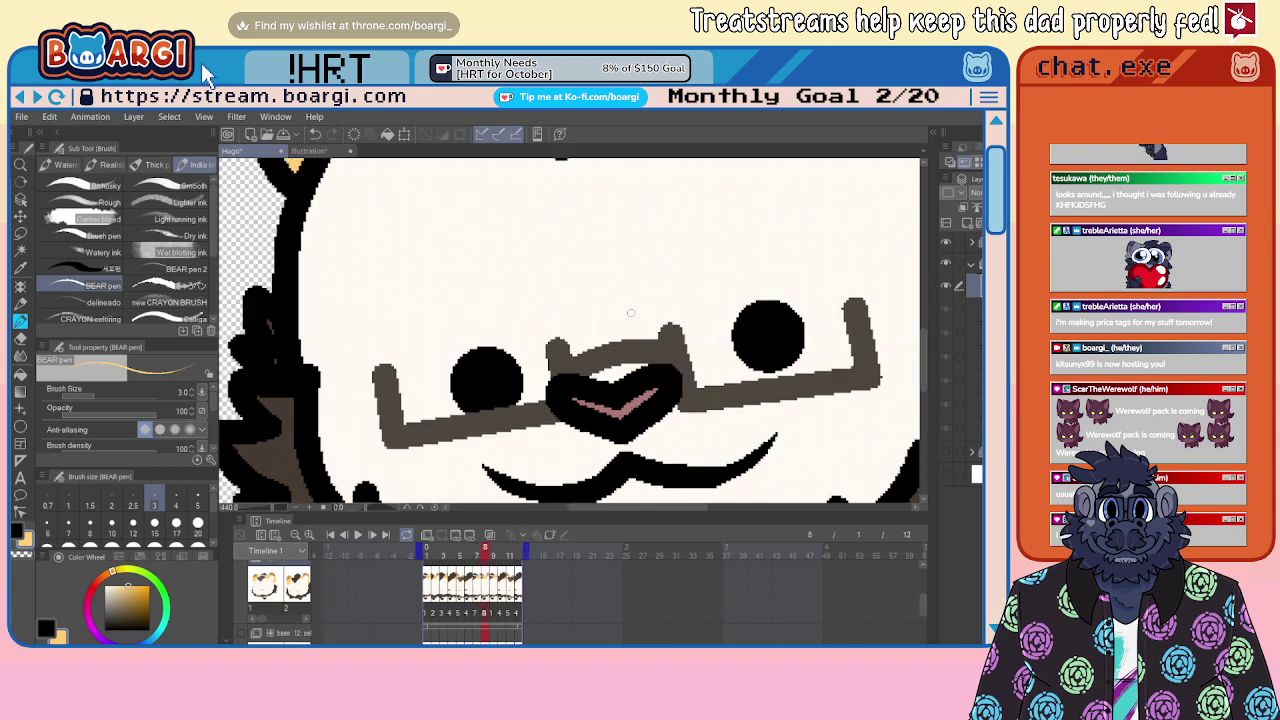
pyautogui.keyDown('shift'); pyautogui.click(371, 415); pyautogui.keyUp('shift')
pyautogui.keyDown('shift'); pyautogui.click(387, 435); pyautogui.keyUp('shift')
pyautogui.scroll(-3, 480, 316)
pyautogui.scroll(2, 798, 315)
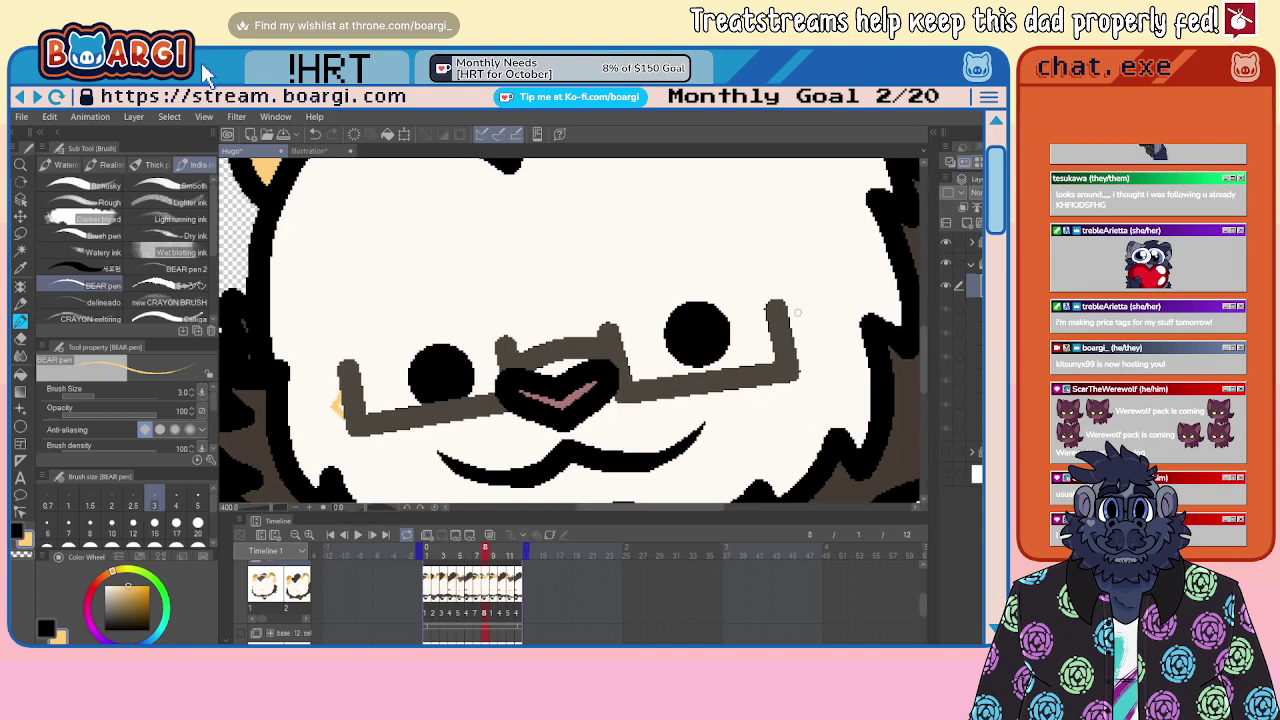
pyautogui.moveTo(792, 310)
pyautogui.mouseDown()
pyautogui.moveTo(826, 338)
pyautogui.moveTo(810, 368)
pyautogui.mouseUp()
# Step: Set the brush size to 7 and draw thicker yellow chevrons outside the thin ones on both cheeks on frame 9
pyautogui.press('.')
pyautogui.press('.')
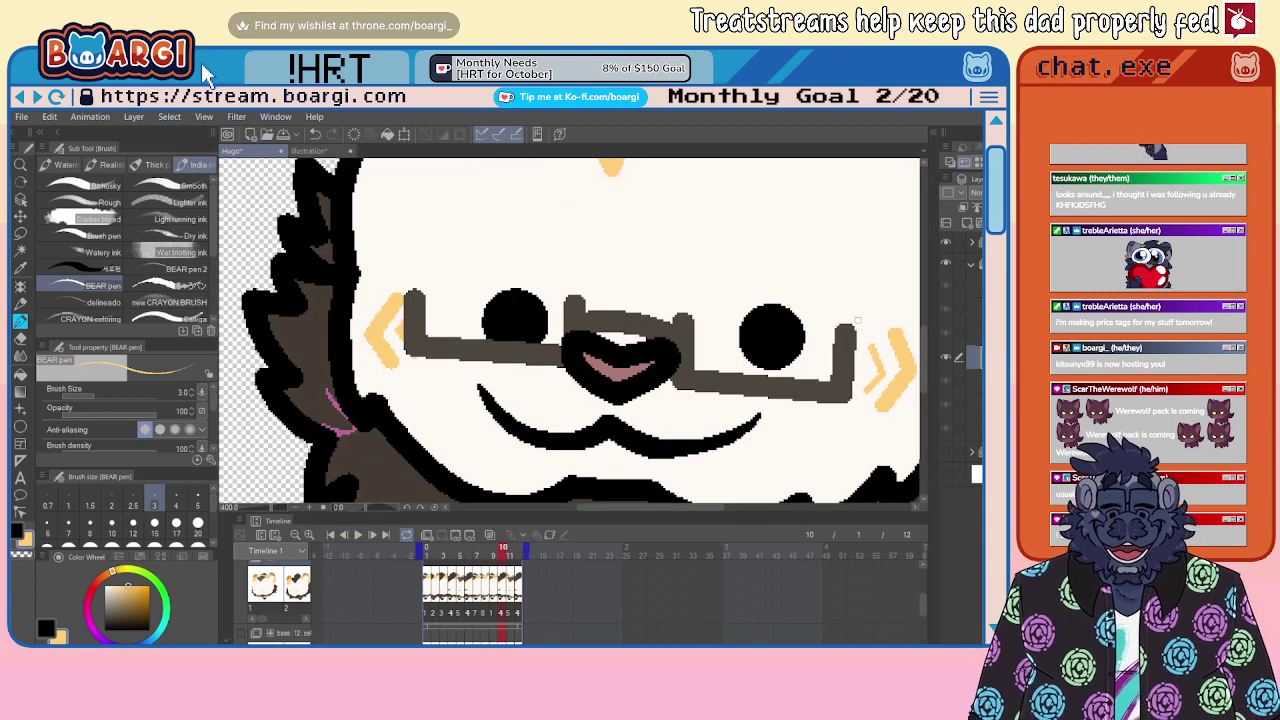
pyautogui.click(69, 526)
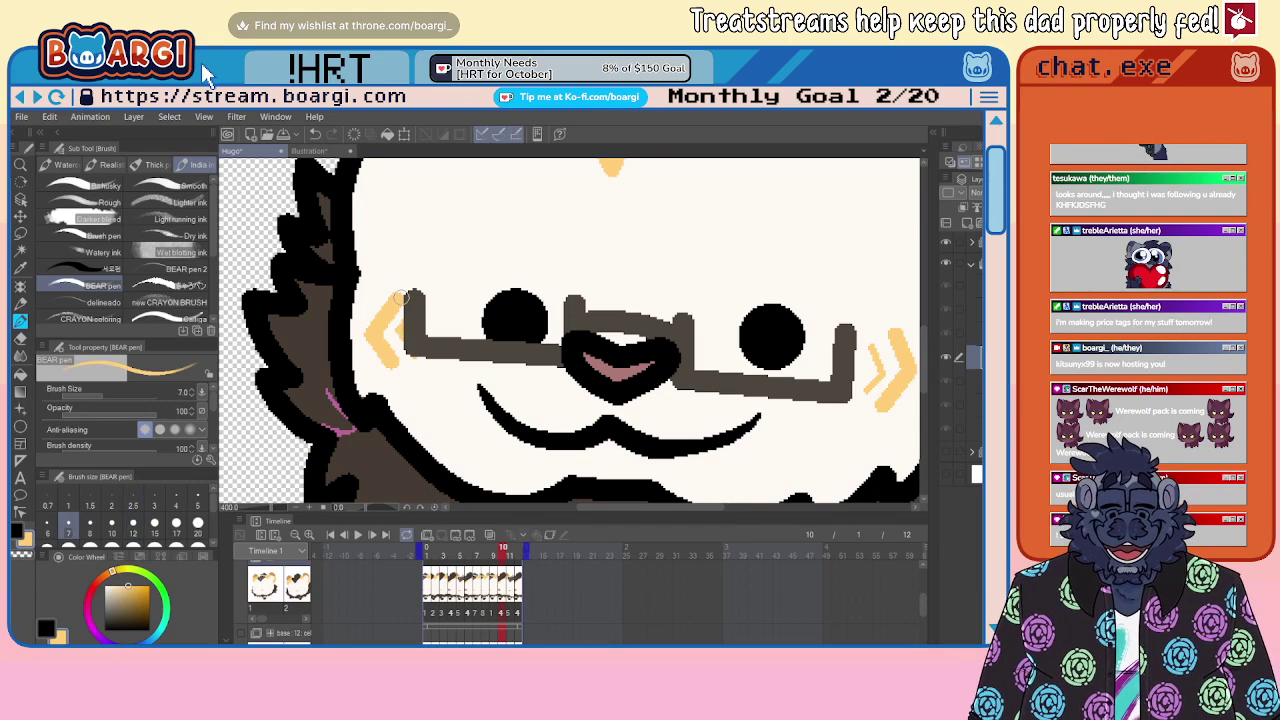
pyautogui.press('Left')
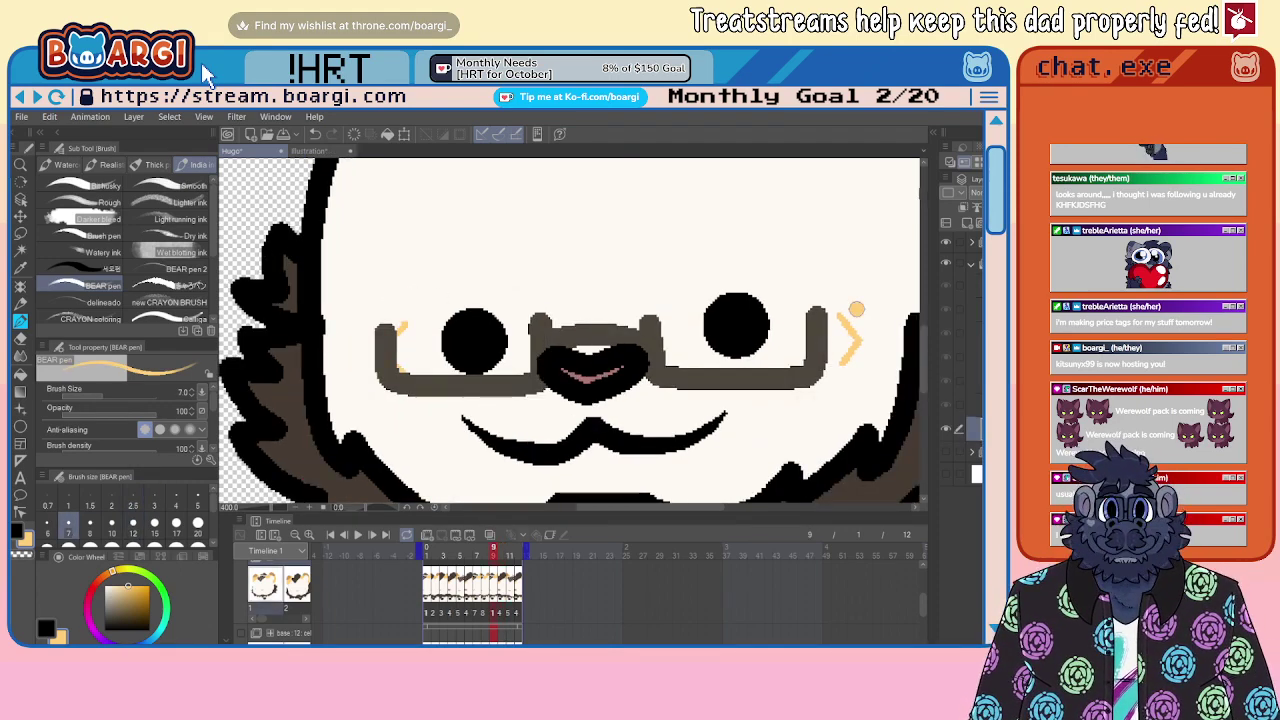
pyautogui.click(847, 293)
pyautogui.keyDown('shift'); pyautogui.click(883, 341); pyautogui.keyUp('shift')
pyautogui.keyDown('shift'); pyautogui.click(858, 380); pyautogui.keyUp('shift')
pyautogui.scroll(-3, 749, 348)
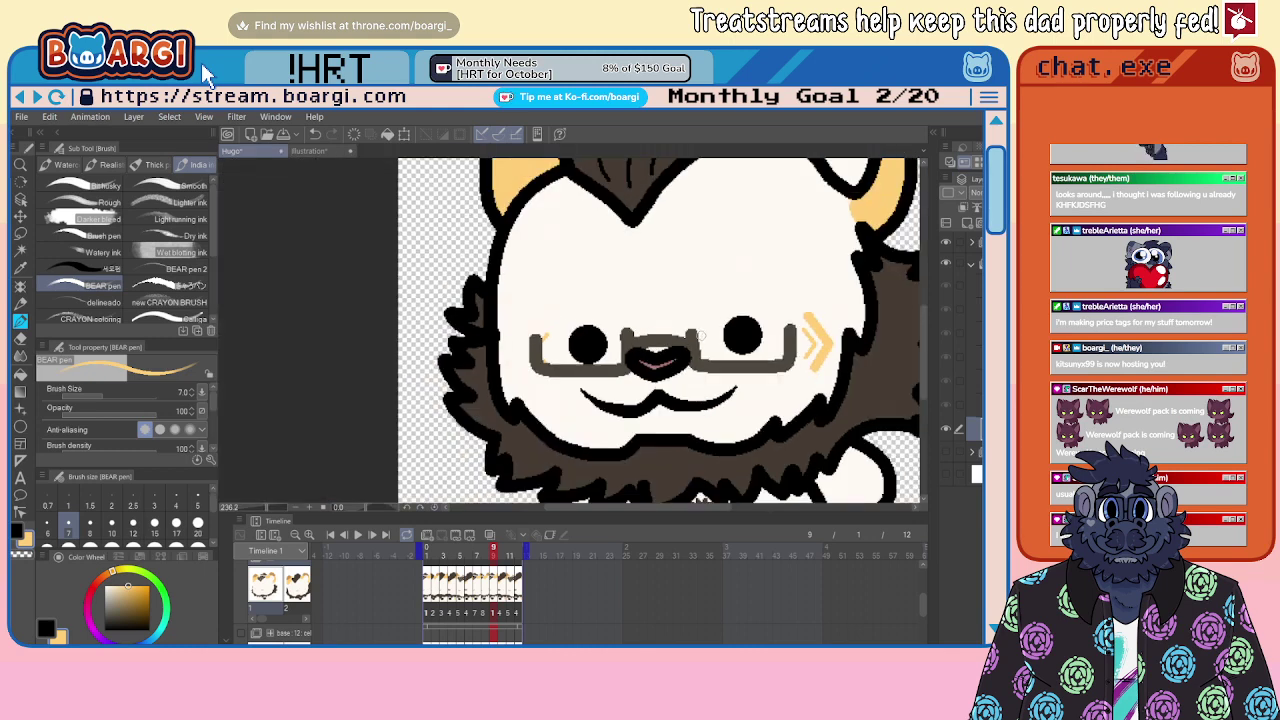
pyautogui.scroll(2, 503, 332)
pyautogui.click(531, 325)
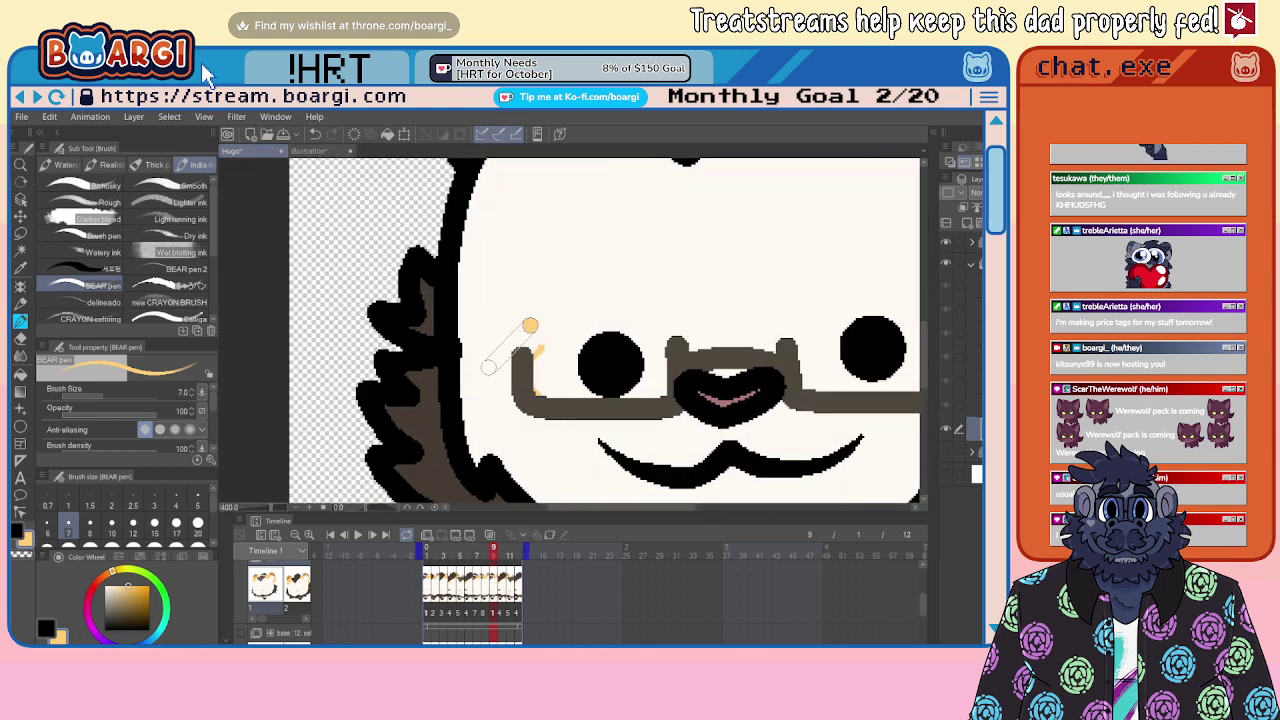
pyautogui.keyDown('shift'); pyautogui.click(489, 368); pyautogui.keyUp('shift')
pyautogui.keyDown('shift'); pyautogui.click(513, 414); pyautogui.keyUp('shift')
pyautogui.scroll(-4, 490, 358)
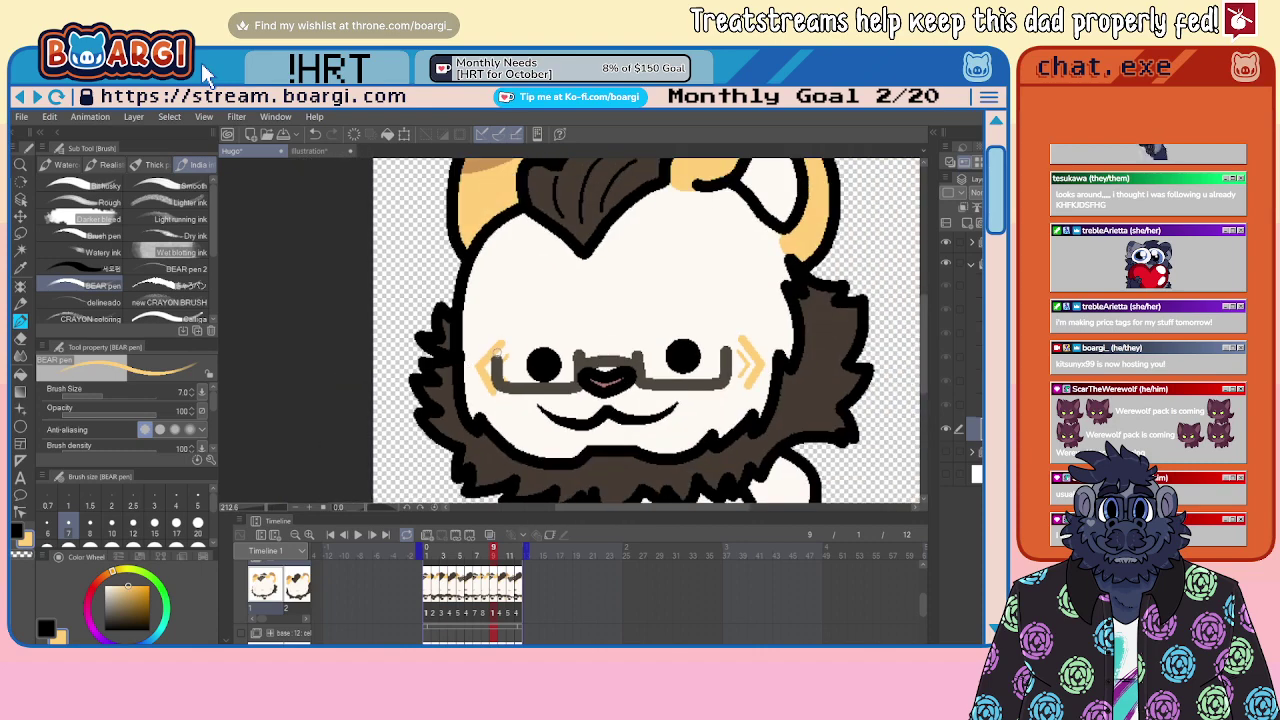
# Step: Add thicker yellow outer chevrons around the thin cheek markings on both sides of the face on frame 2
pyautogui.scroll(3, 507, 383)
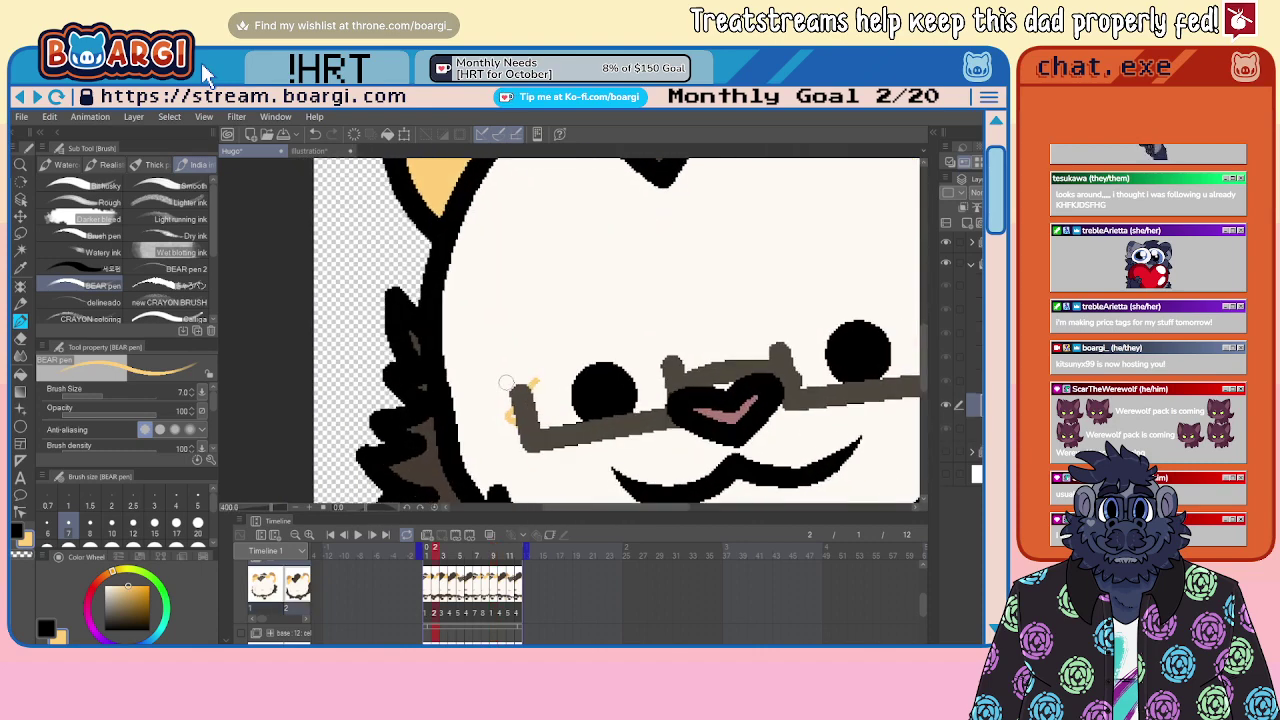
pyautogui.click(520, 360)
pyautogui.keyDown('shift'); pyautogui.click(484, 408); pyautogui.keyUp('shift')
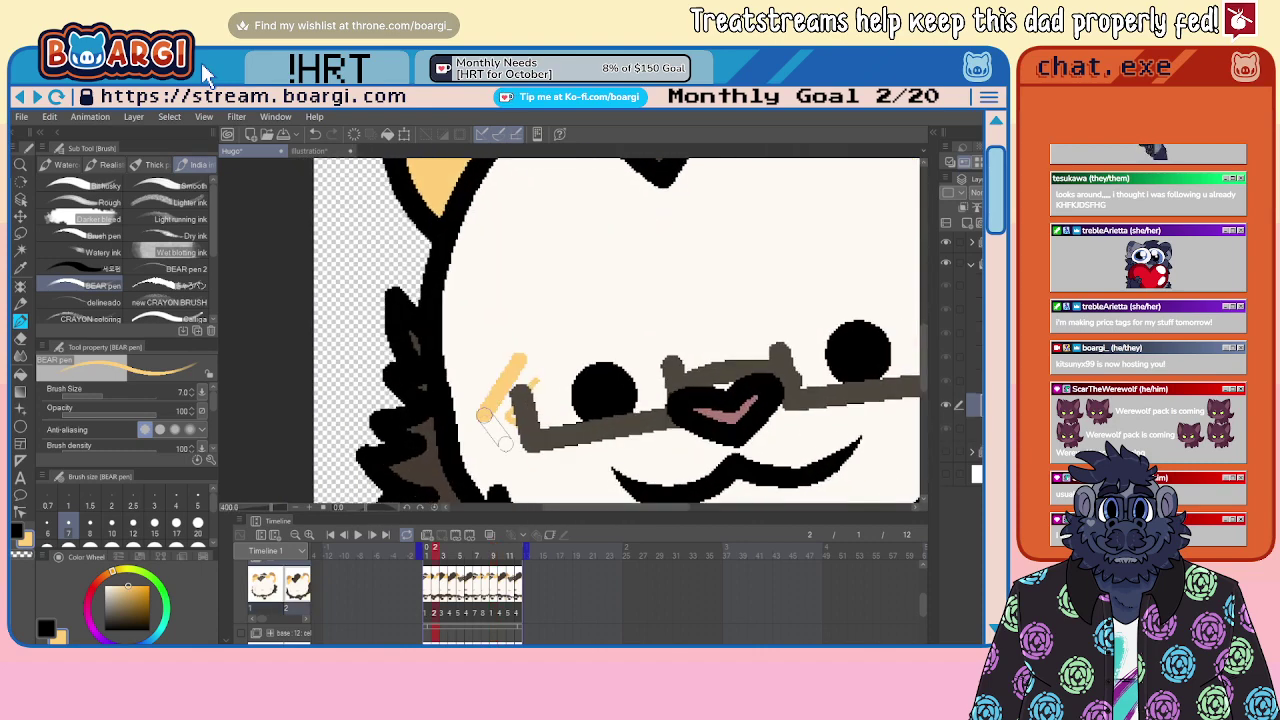
pyautogui.keyDown('shift'); pyautogui.click(526, 460); pyautogui.keyUp('shift')
pyautogui.scroll(-5, 412, 362)
pyautogui.scroll(3, 760, 347)
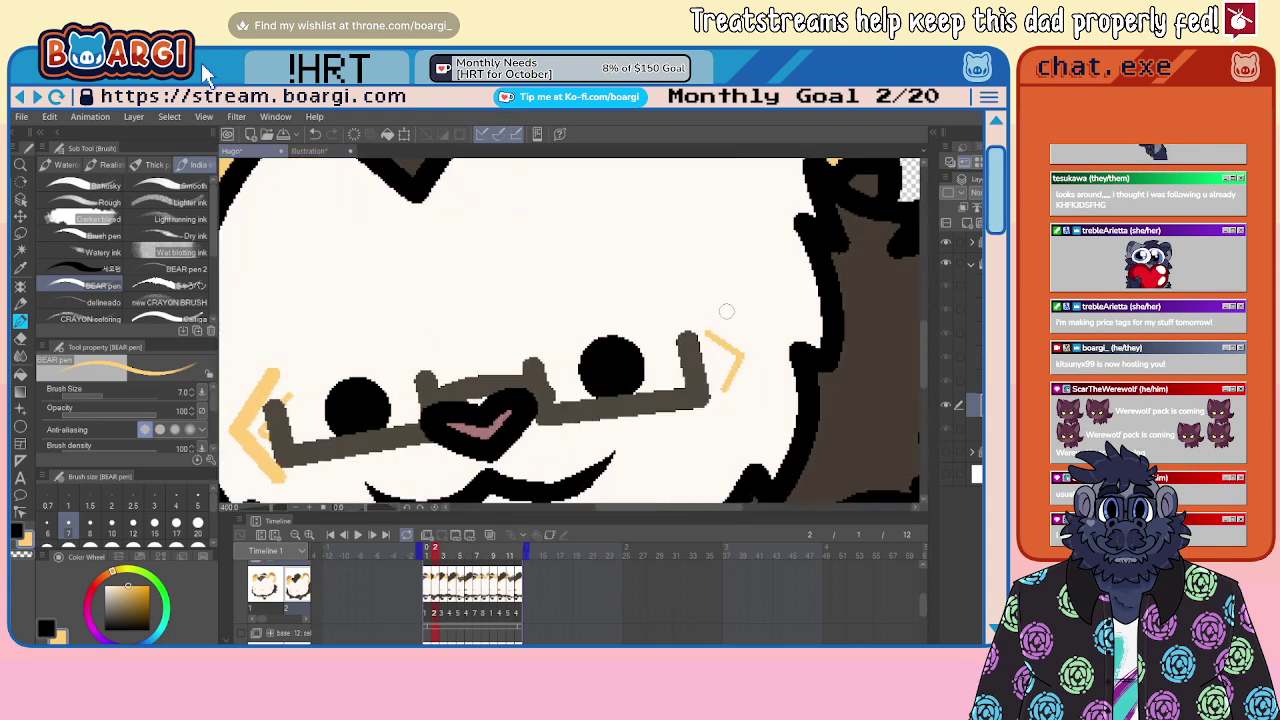
pyautogui.click(712, 303)
pyautogui.keyDown('shift'); pyautogui.click(762, 347); pyautogui.keyUp('shift')
pyautogui.keyDown('shift'); pyautogui.click(746, 398); pyautogui.keyUp('shift')
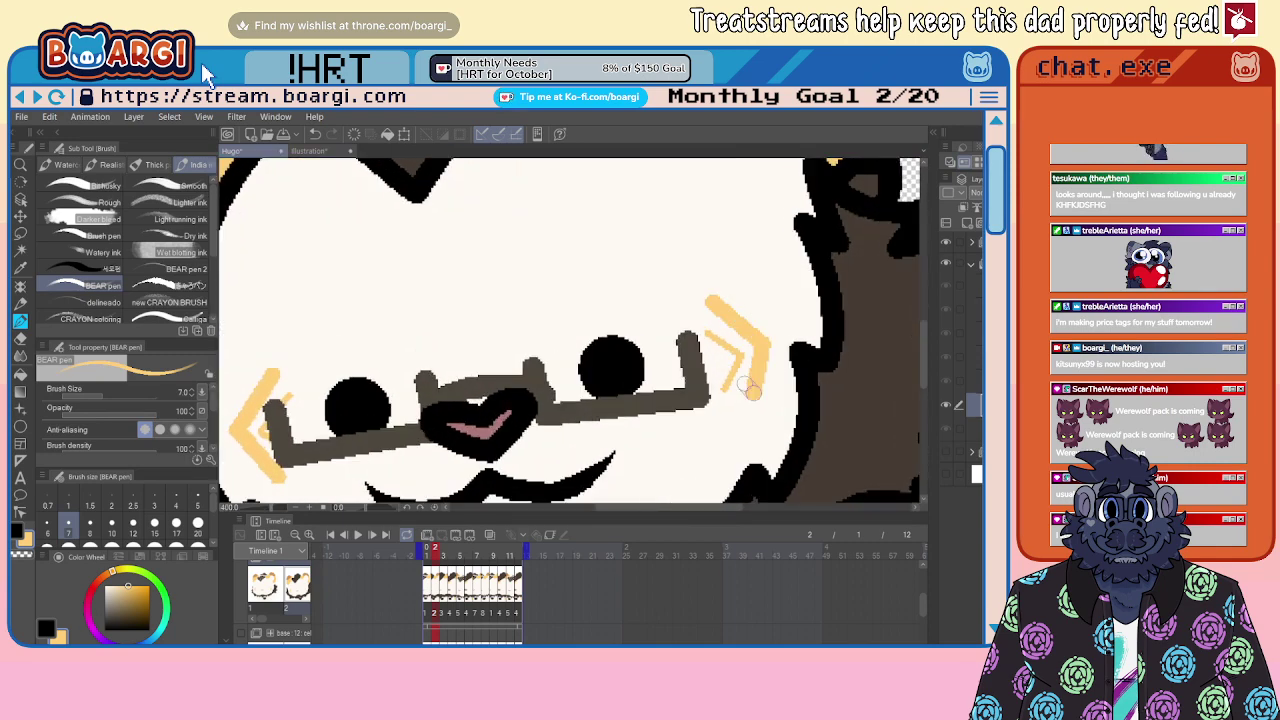
pyautogui.scroll(-2, 765, 355)
# Step: Try thick yellow outer chevrons around the thin cheek markings on both cheeks on frame 3
pyautogui.click(975, 379)
pyautogui.scroll(3, 741, 312)
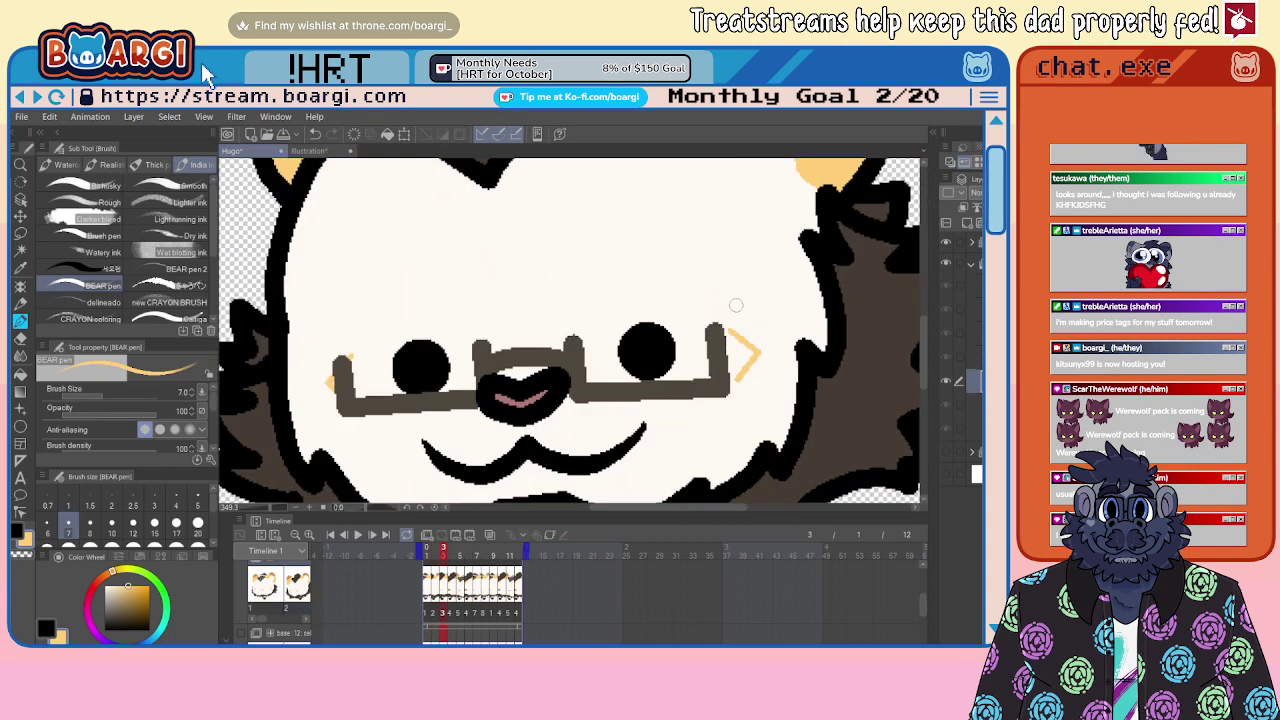
pyautogui.click(736, 306)
pyautogui.keyDown('shift'); pyautogui.click(777, 348); pyautogui.keyUp('shift')
pyautogui.keyDown('shift'); pyautogui.click(749, 395); pyautogui.keyUp('shift')
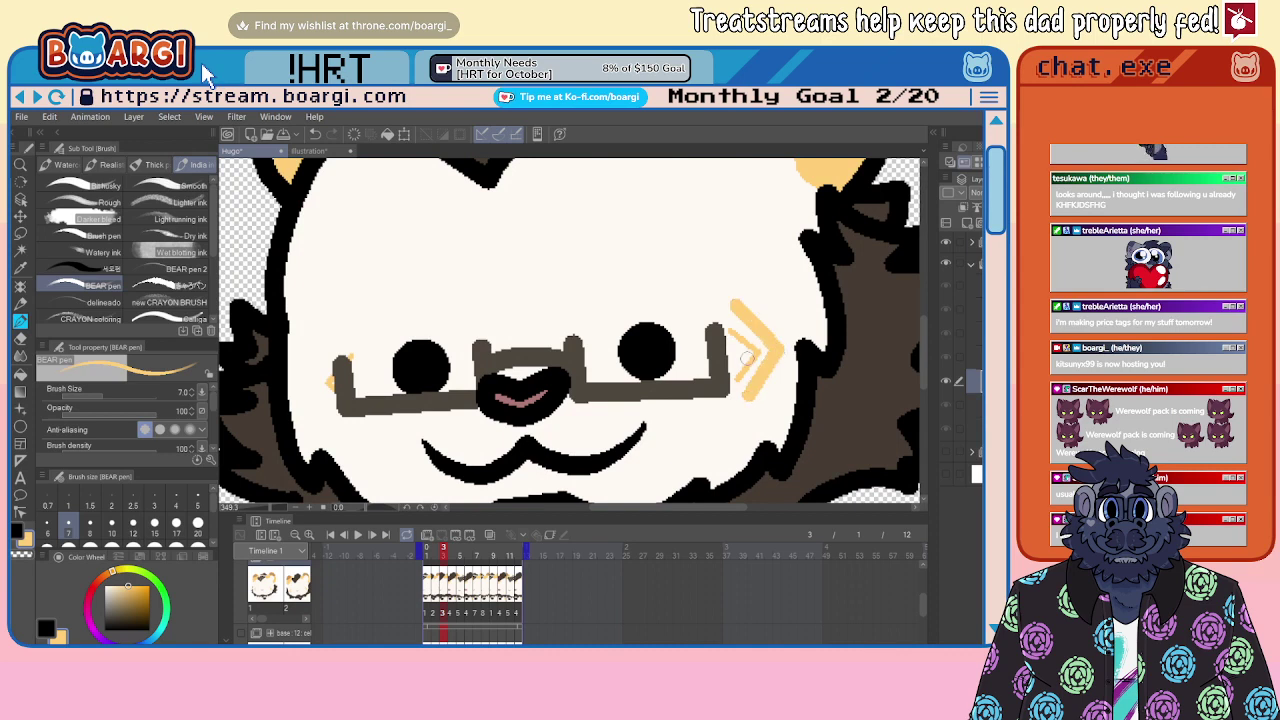
pyautogui.scroll(-4, 748, 382)
pyautogui.scroll(8, 425, 355)
pyautogui.click(558, 350)
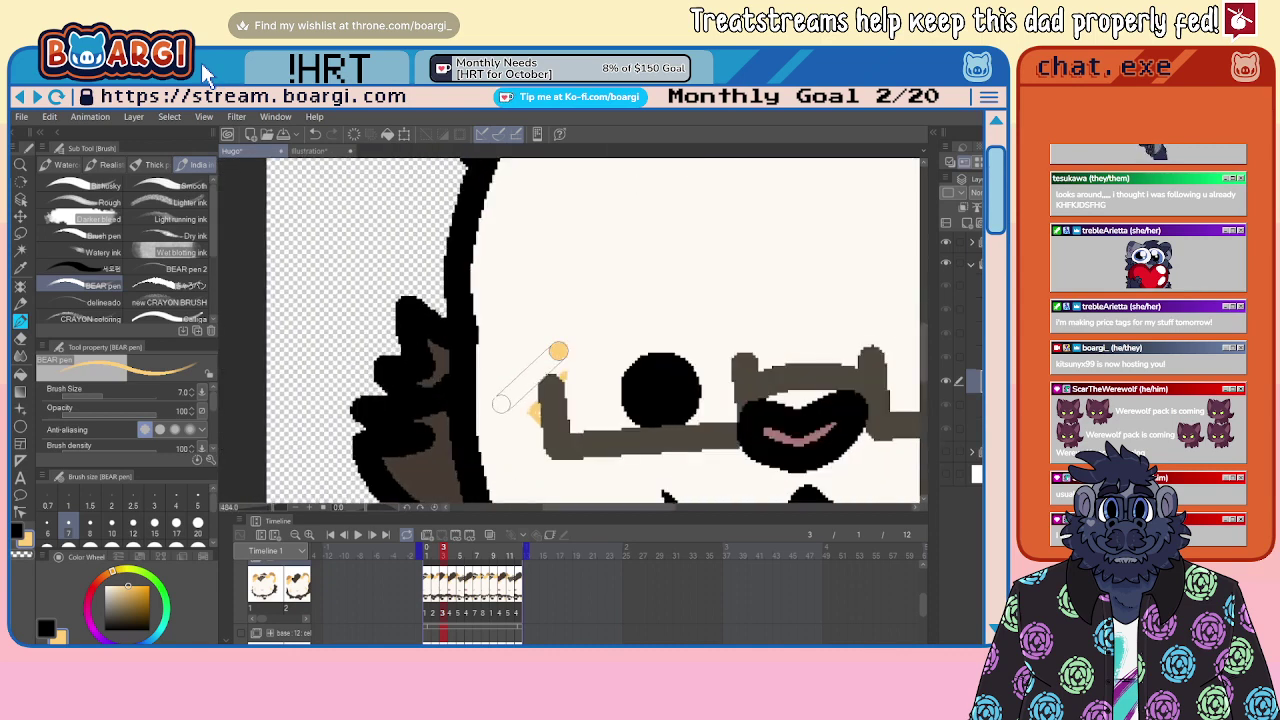
pyautogui.keyDown('shift'); pyautogui.click(499, 409); pyautogui.keyUp('shift')
pyautogui.keyDown('shift'); pyautogui.click(543, 467); pyautogui.keyUp('shift')
pyautogui.scroll(-5, 499, 387)
pyautogui.scroll(-3, 498, 387)
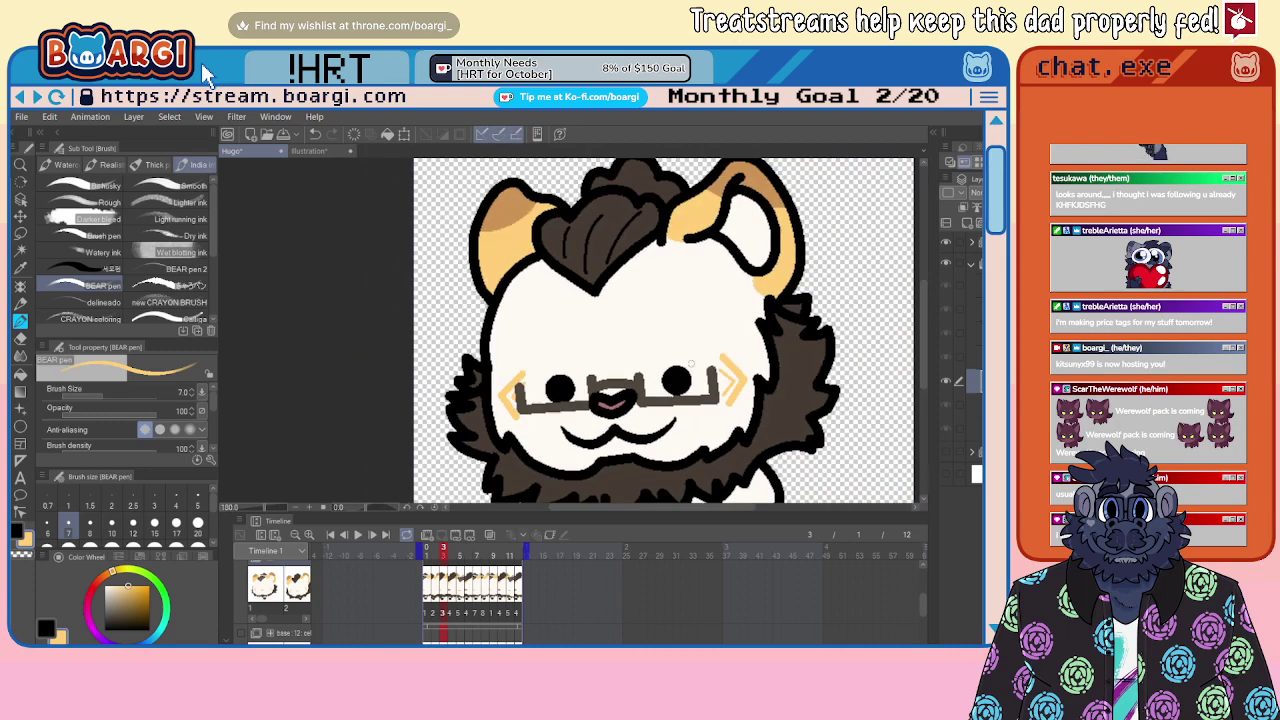
# Step: Compare the cheek markings with frame 4 and undo the thick outer chevrons on frame 3
pyautogui.press('.')
pyautogui.scroll(4, 742, 405)
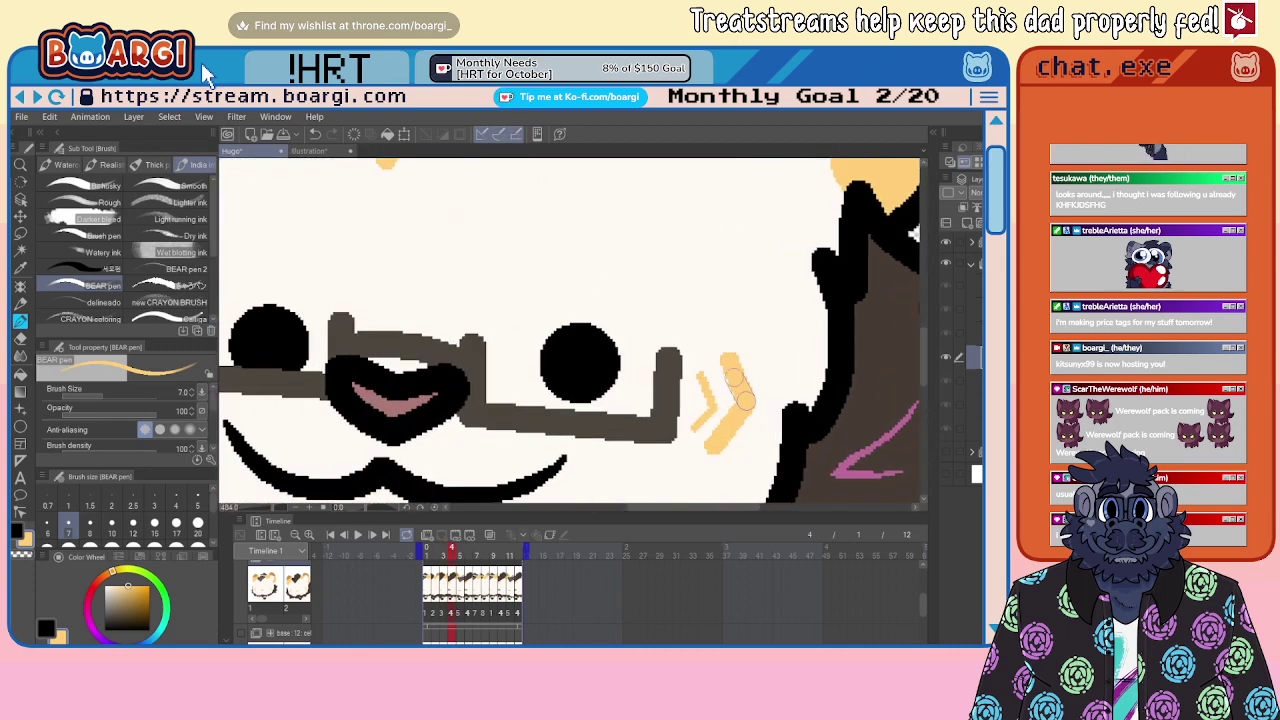
pyautogui.moveTo(745, 400); pyautogui.dragTo(718, 336)
pyautogui.press(',')
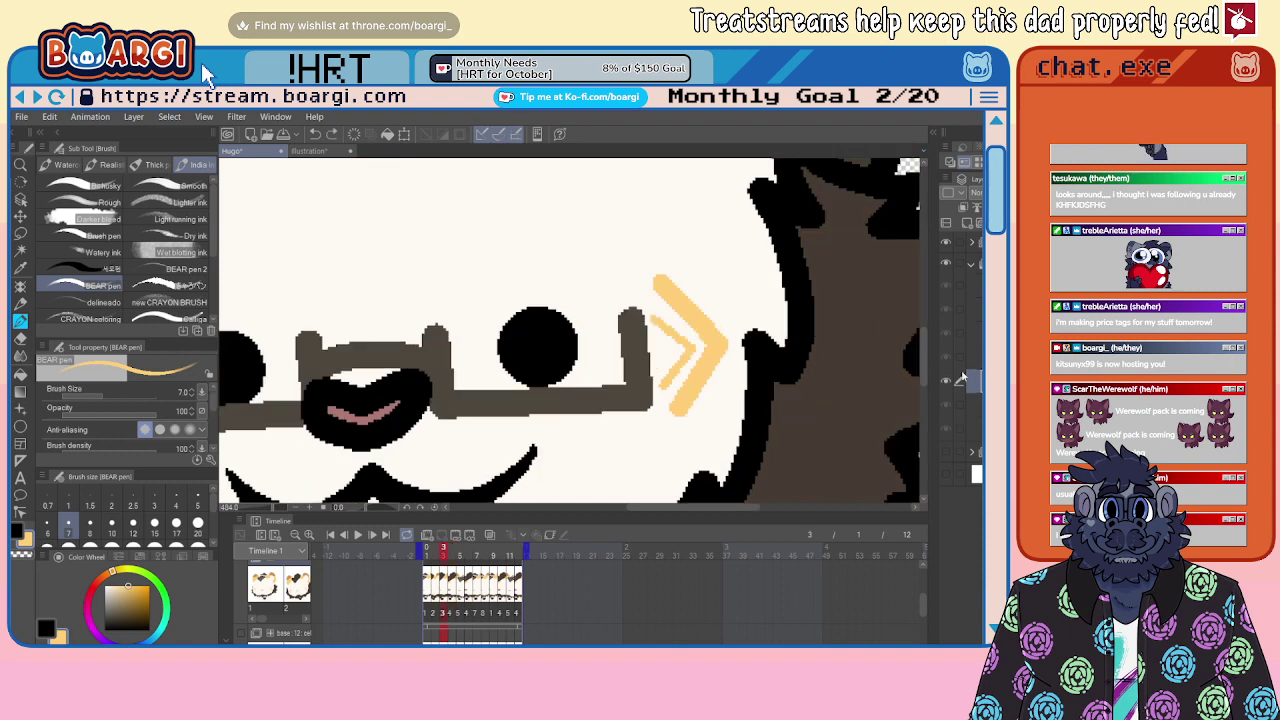
pyautogui.scroll(-5, 695, 318)
pyautogui.hotkey('ctrl', 'z')
pyautogui.hotkey('ctrl', 'z')
pyautogui.hotkey('ctrl', 'z')
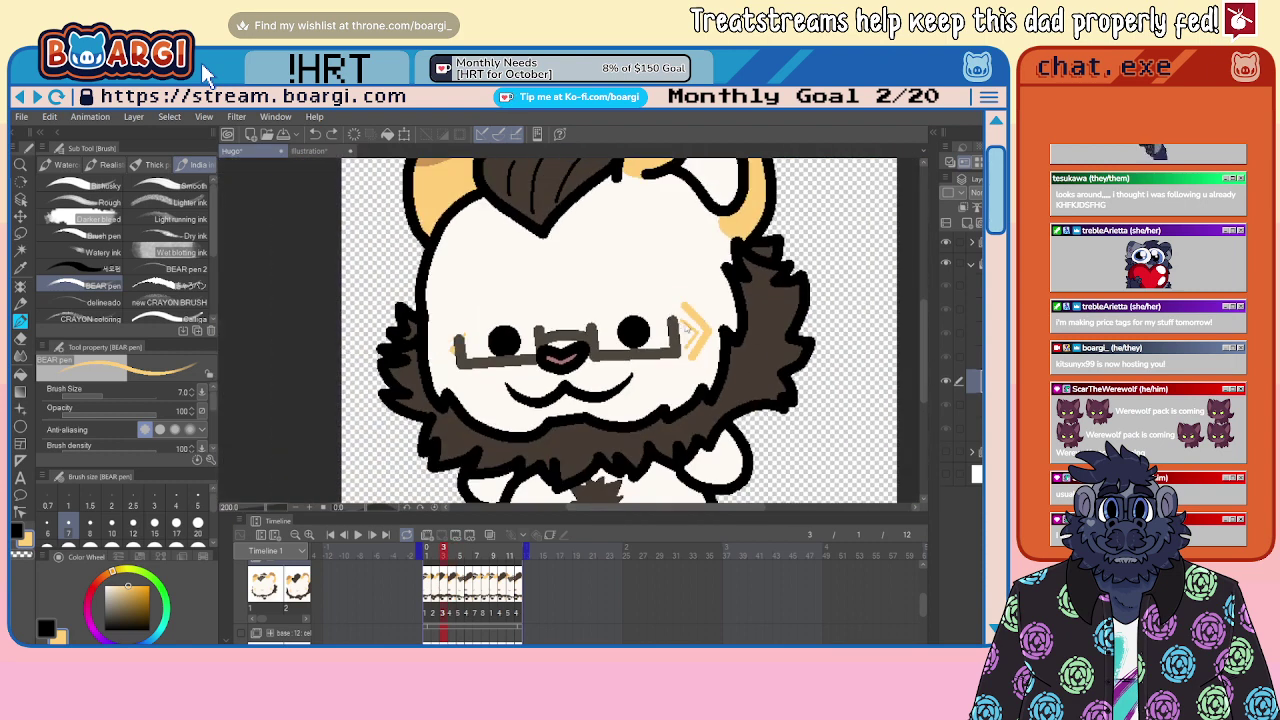
pyautogui.scroll(5, 692, 322)
pyautogui.hotkey('ctrl', 'z')
# Step: Redraw the thick yellow outer chevrons closer to the thin markings on both cheeks on frame 3
pyautogui.moveTo(682, 300)
pyautogui.mouseDown()
pyautogui.moveTo(729, 340)
pyautogui.moveTo(704, 390)
pyautogui.mouseUp()
pyautogui.scroll(-5, 762, 360)
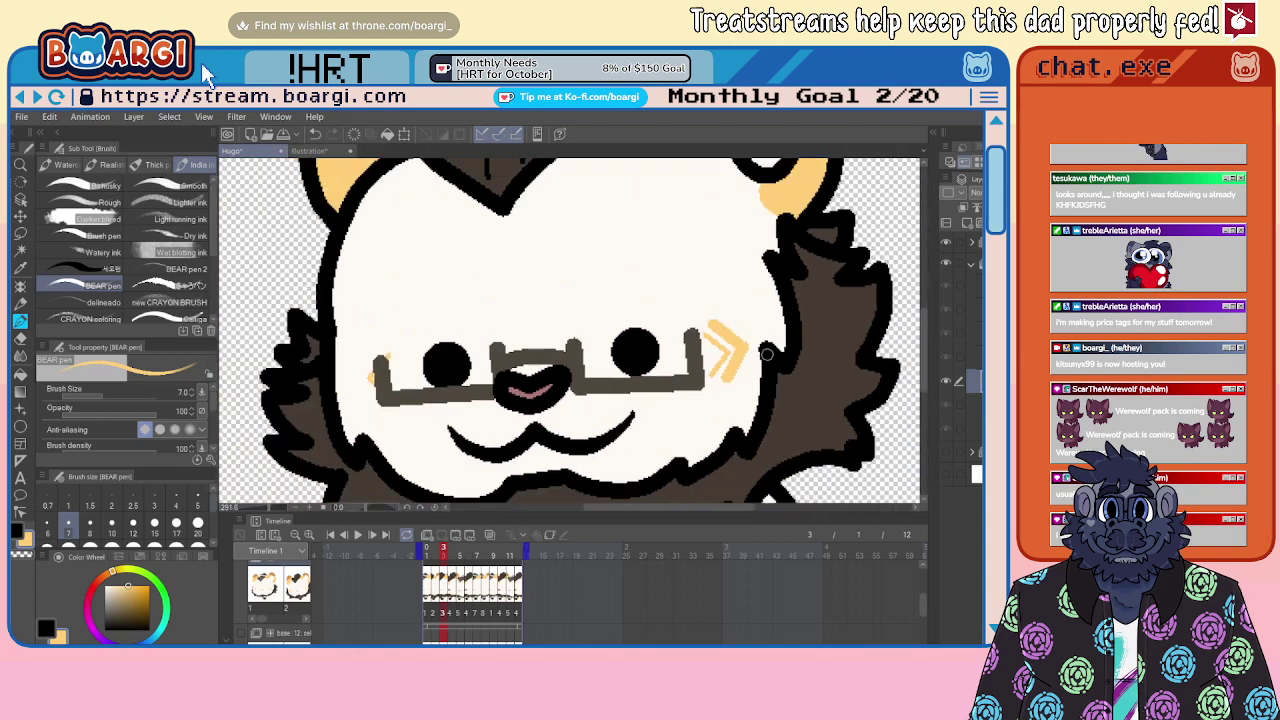
pyautogui.click(381, 347)
pyautogui.keyDown('shift'); pyautogui.click(358, 372); pyautogui.keyUp('shift')
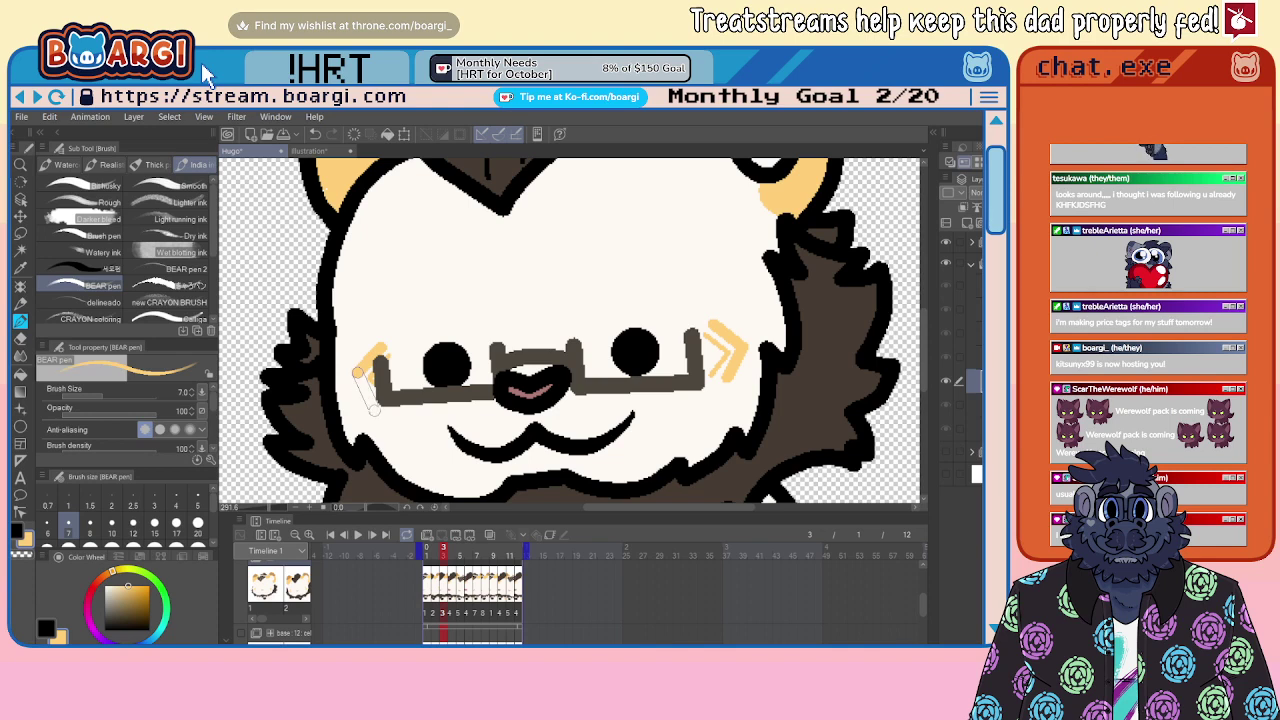
pyautogui.keyDown('shift'); pyautogui.click(375, 410); pyautogui.keyUp('shift')
pyautogui.hotkey('ctrl', 'z')
pyautogui.hotkey('ctrl', 'z')
pyautogui.moveTo(382, 348)
pyautogui.mouseDown()
pyautogui.moveTo(352, 378)
pyautogui.moveTo(385, 404)
pyautogui.mouseUp()
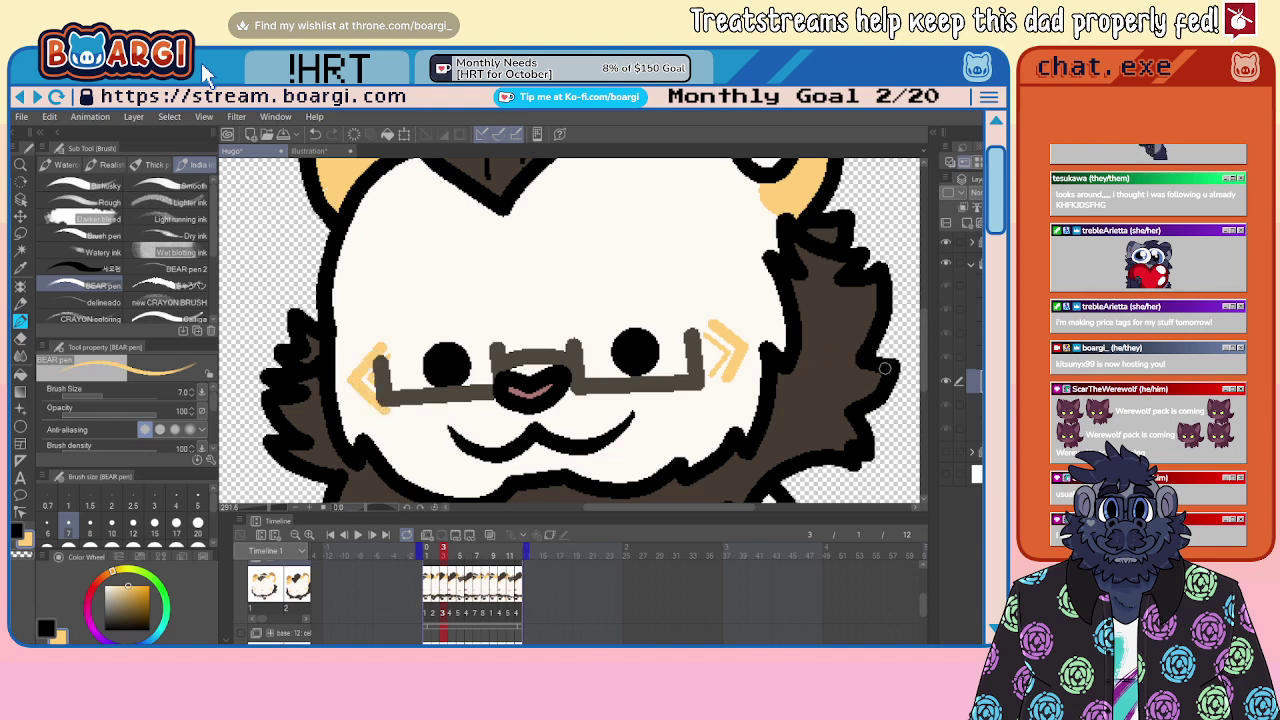
# Step: Trim the upper tip of the right cheek's outer chevron on frame 2 with the face's white, and resample the marking yellow
pyautogui.press('Left')
pyautogui.scroll(2, 701, 331)
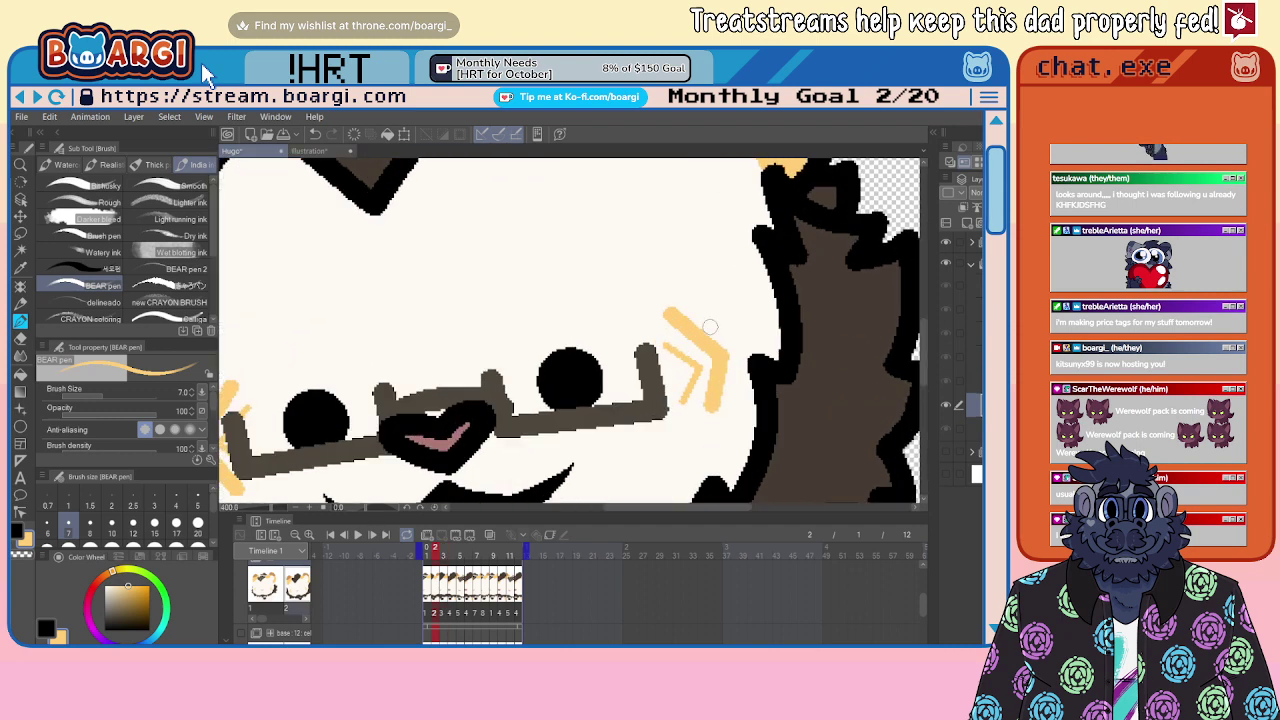
pyautogui.moveTo(656, 326)
pyautogui.mouseDown()
pyautogui.moveTo(663, 297)
pyautogui.moveTo(686, 294)
pyautogui.mouseUp()
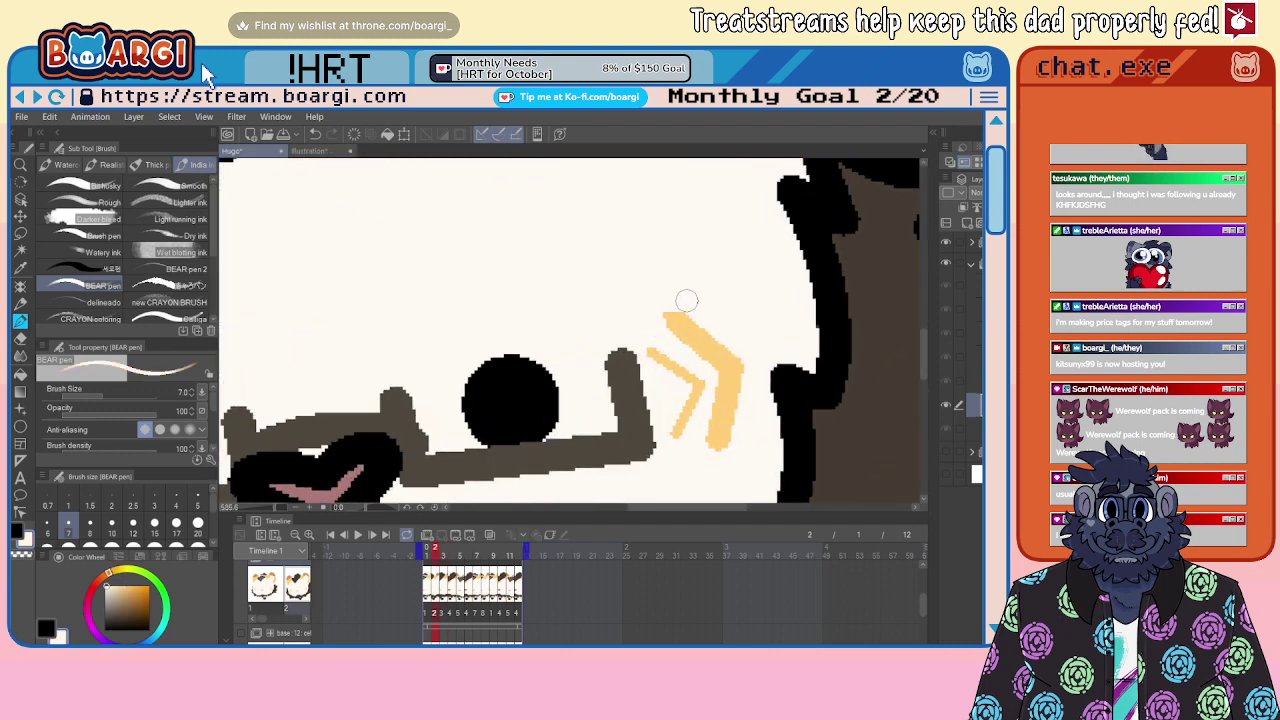
pyautogui.keyDown('alt'); pyautogui.click(720, 438); pyautogui.keyUp('alt')
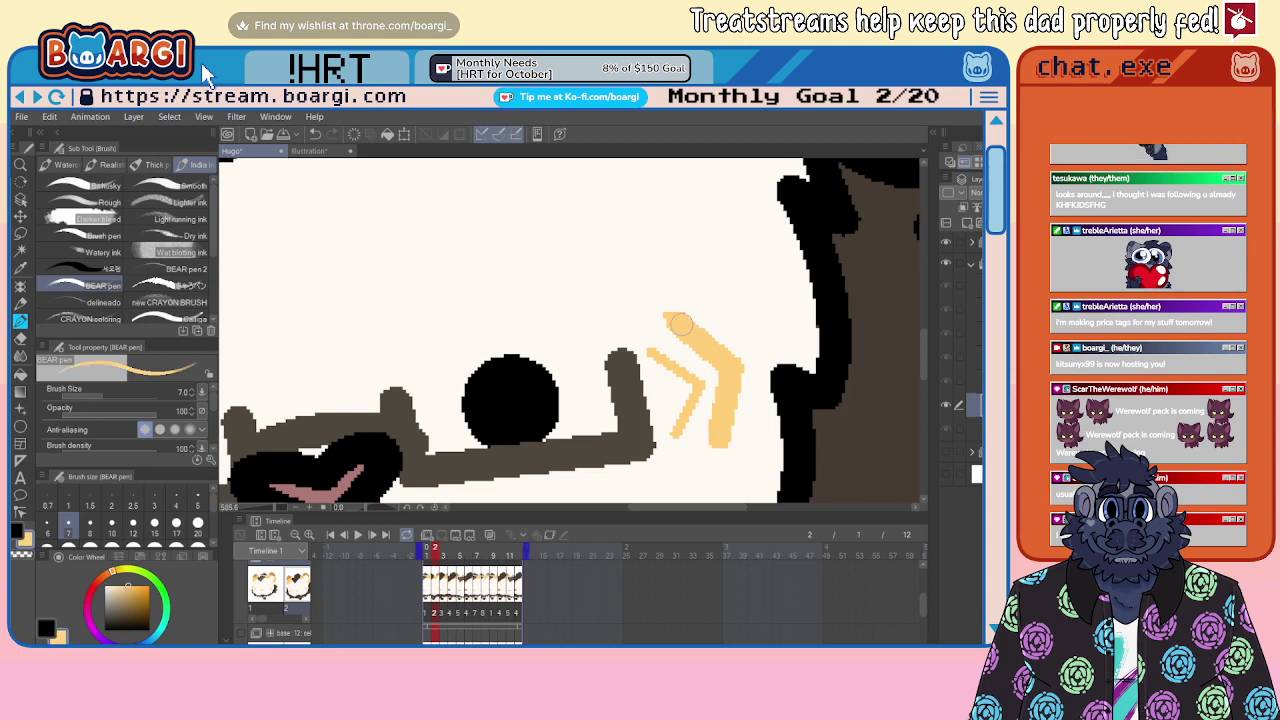
pyautogui.scroll(-2, 742, 323)
pyautogui.scroll(2, 381, 379)
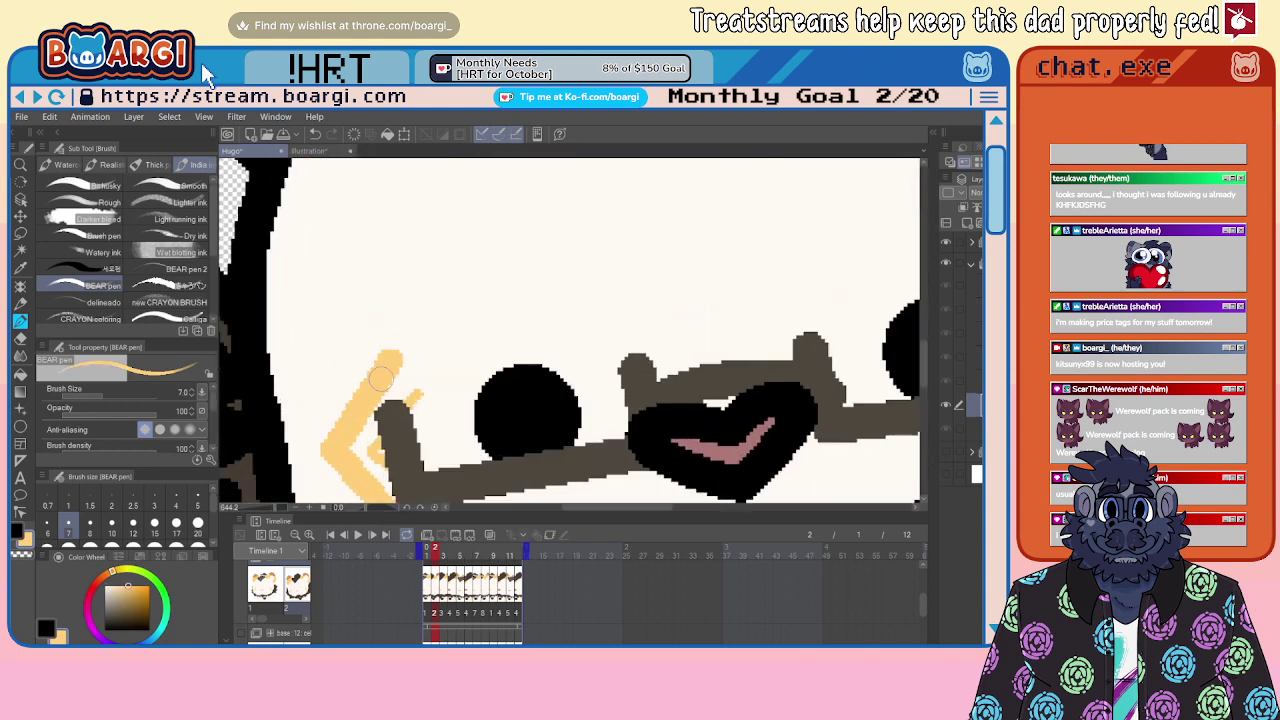
pyautogui.scroll(-1, 436, 366)
# Step: Draw thick yellow outer chevrons around the thin markings on both cheeks on frame 5, following the head's tilt
pyautogui.press('Right')
pyautogui.press('Right')
pyautogui.press('Right')
pyautogui.scroll(-2, 640, 297)
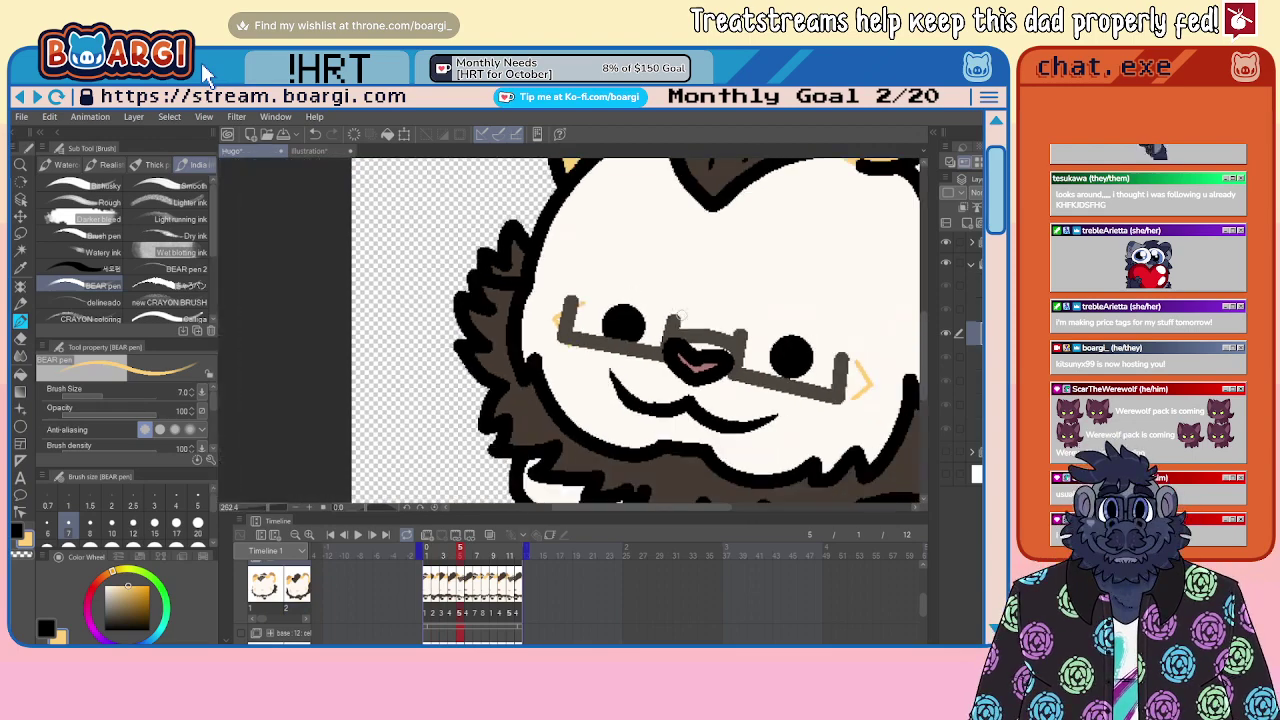
pyautogui.scroll(3, 757, 362)
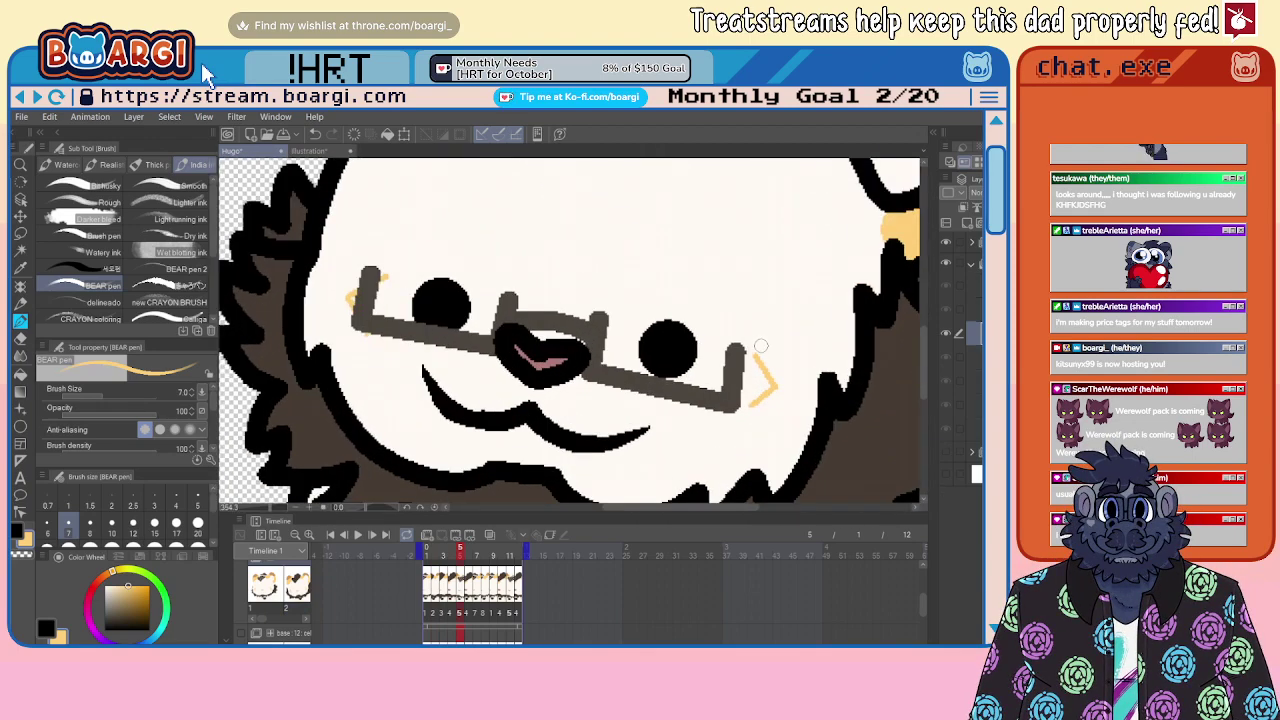
pyautogui.keyDown('shift'); pyautogui.click(794, 386); pyautogui.keyUp('shift')
pyautogui.keyDown('shift'); pyautogui.click(762, 418); pyautogui.keyUp('shift')
pyautogui.scroll(-2, 820, 380)
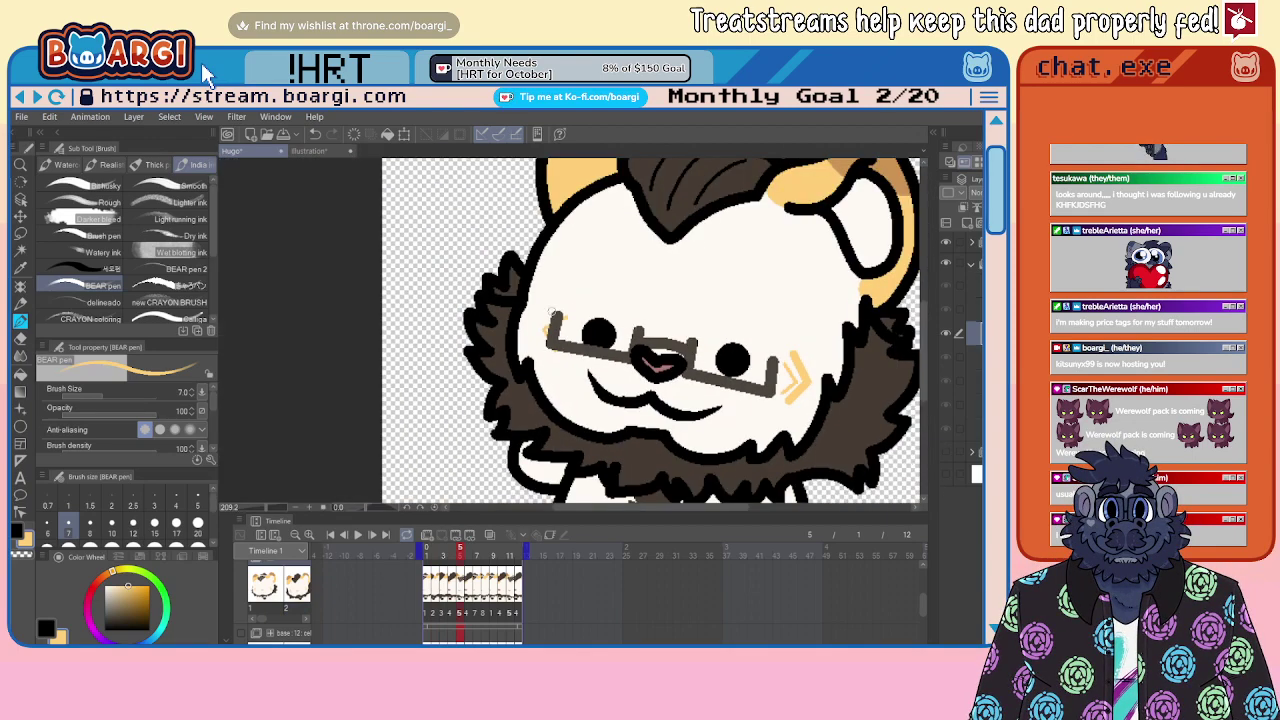
pyautogui.scroll(2, 523, 322)
pyautogui.moveTo(610, 307)
pyautogui.mouseDown()
pyautogui.moveTo(557, 341)
pyautogui.moveTo(584, 408)
pyautogui.mouseUp()
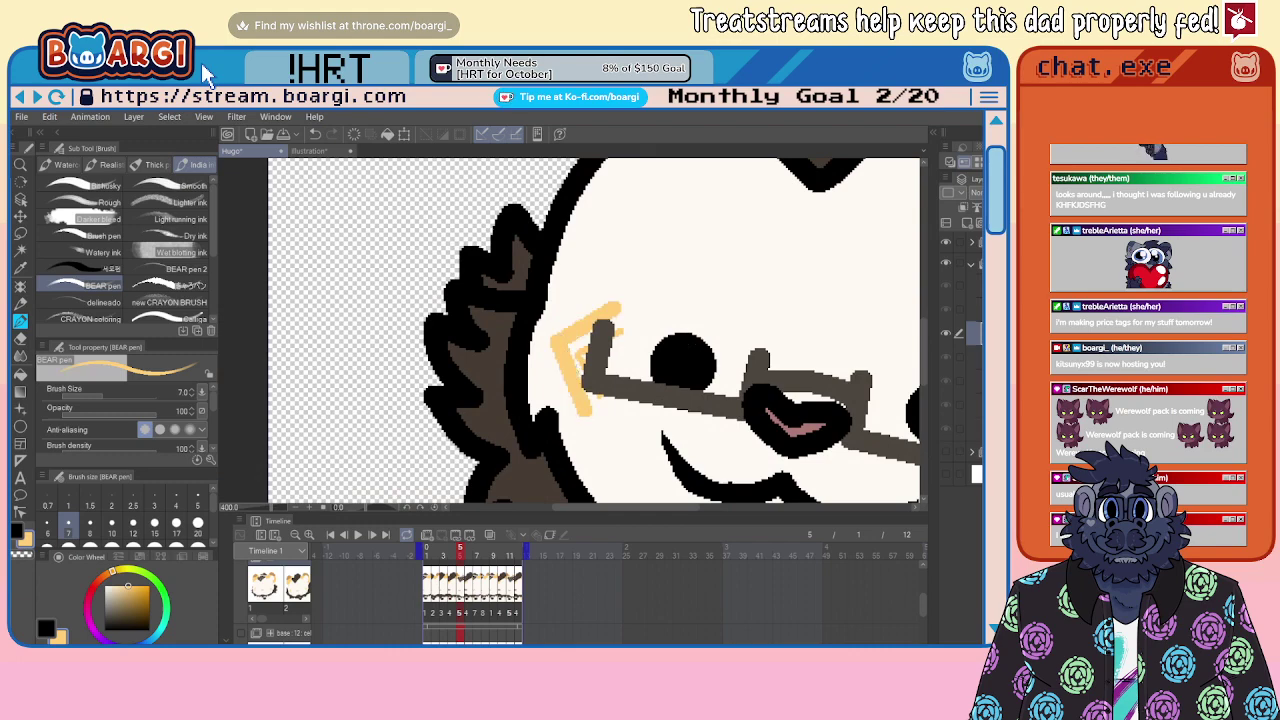
# Step: Draw thick yellow outer chevrons around the thin markings on both cheeks on frame 7
pyautogui.press('Right')
pyautogui.press('Right')
pyautogui.scroll(-2, 617, 323)
pyautogui.scroll(2, 518, 362)
pyautogui.click(543, 336)
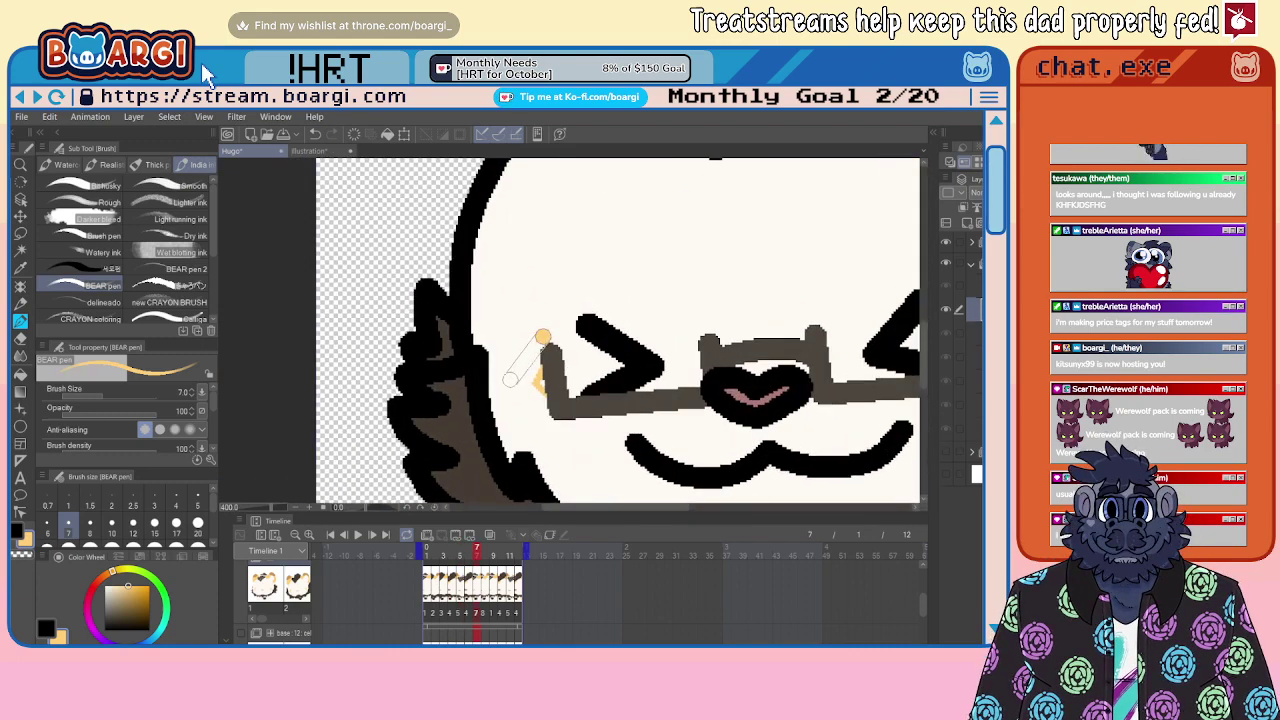
pyautogui.keyDown('shift'); pyautogui.click(513, 381); pyautogui.keyUp('shift')
pyautogui.keyDown('shift'); pyautogui.click(549, 424); pyautogui.keyUp('shift')
pyautogui.scroll(-2, 549, 424)
pyautogui.scroll(2, 735, 336)
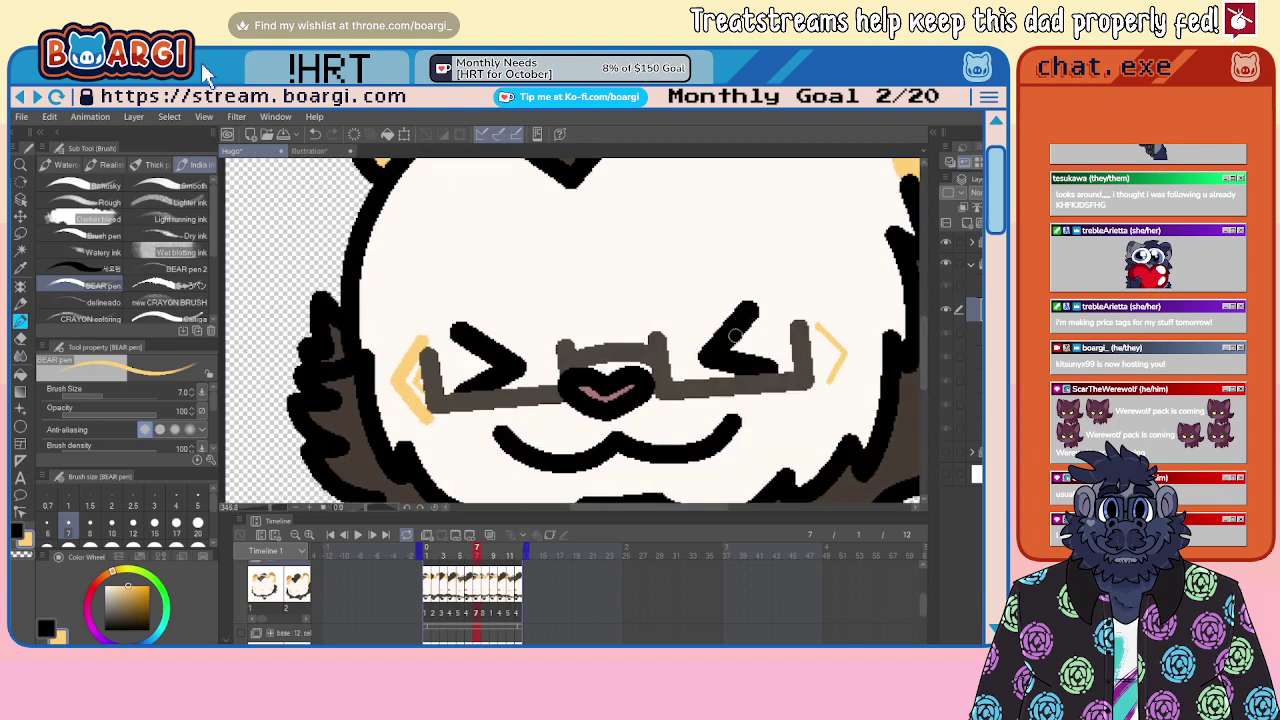
pyautogui.scroll(1, 794, 334)
pyautogui.click(830, 304)
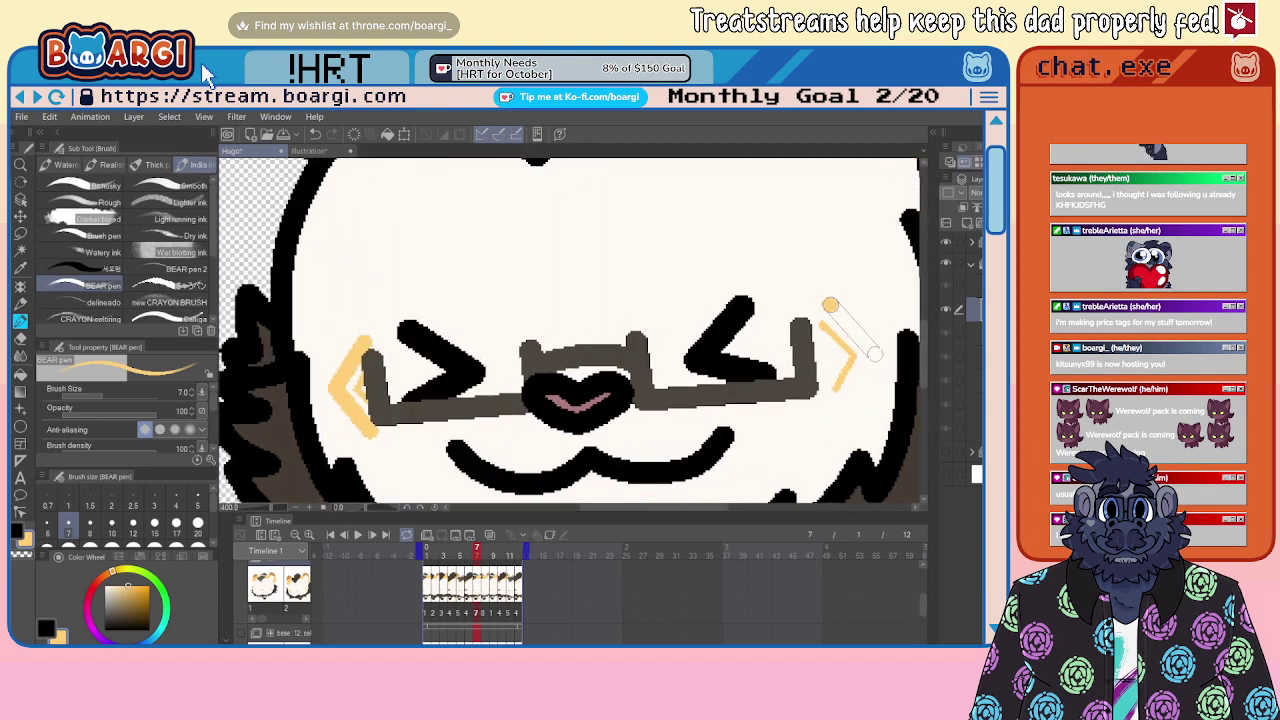
pyautogui.moveTo(875, 355); pyautogui.dragTo(850, 402)
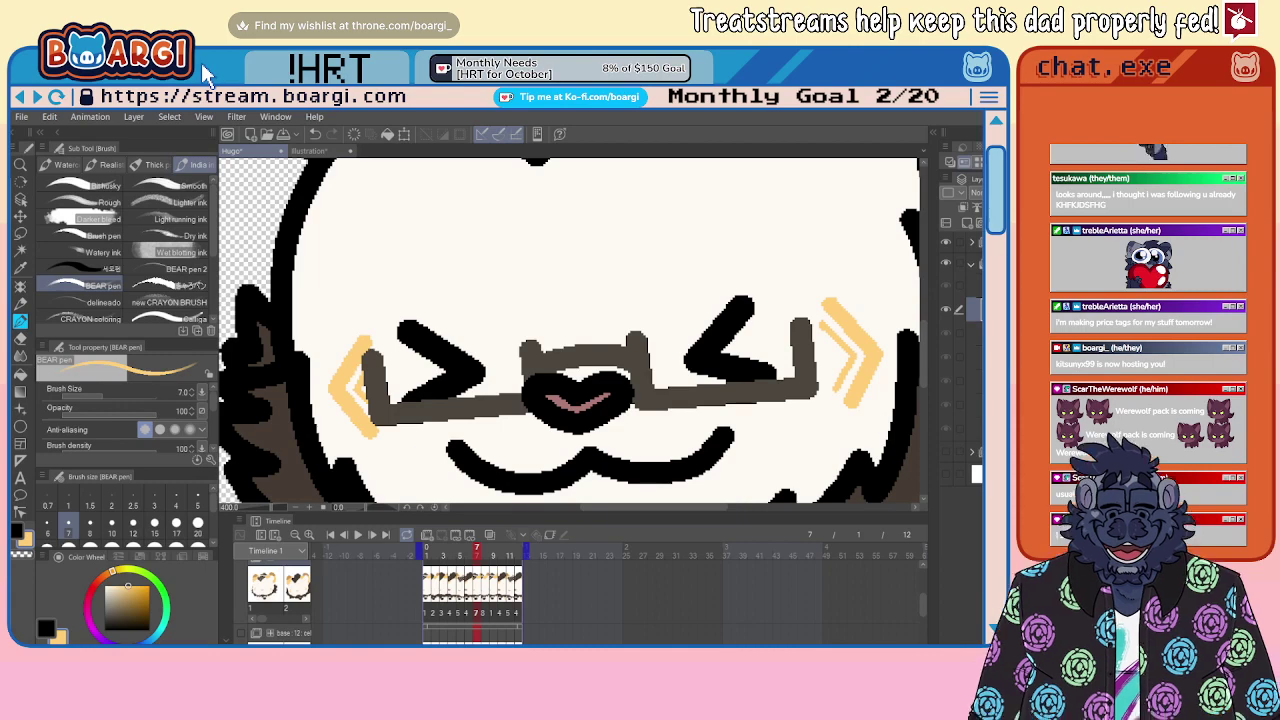
# Step: Draw thick yellow outer chevrons around the thin markings on both cheeks on frame 8, following the head's tilt
pyautogui.press('Right')
pyautogui.click(785, 314)
pyautogui.keyDown('shift'); pyautogui.click(826, 359); pyautogui.keyUp('shift')
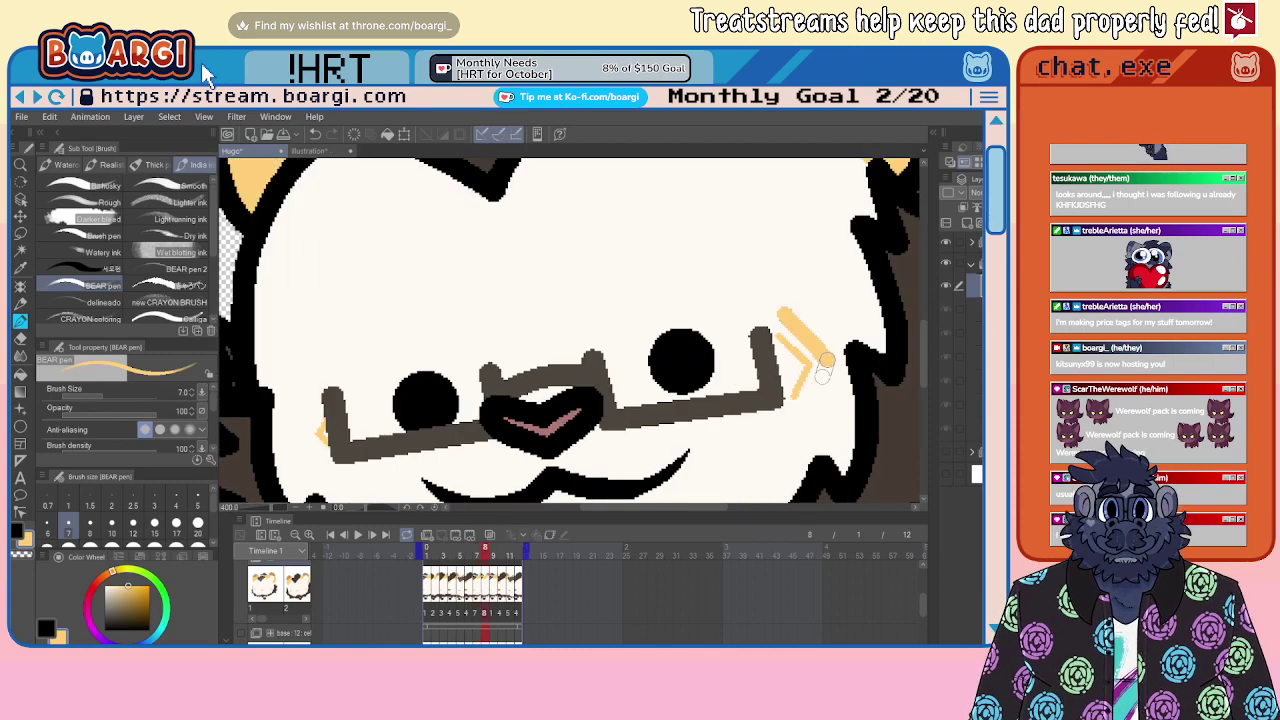
pyautogui.keyDown('shift'); pyautogui.click(808, 411); pyautogui.keyUp('shift')
pyautogui.scroll(-4, 846, 359)
pyautogui.scroll(7, 467, 367)
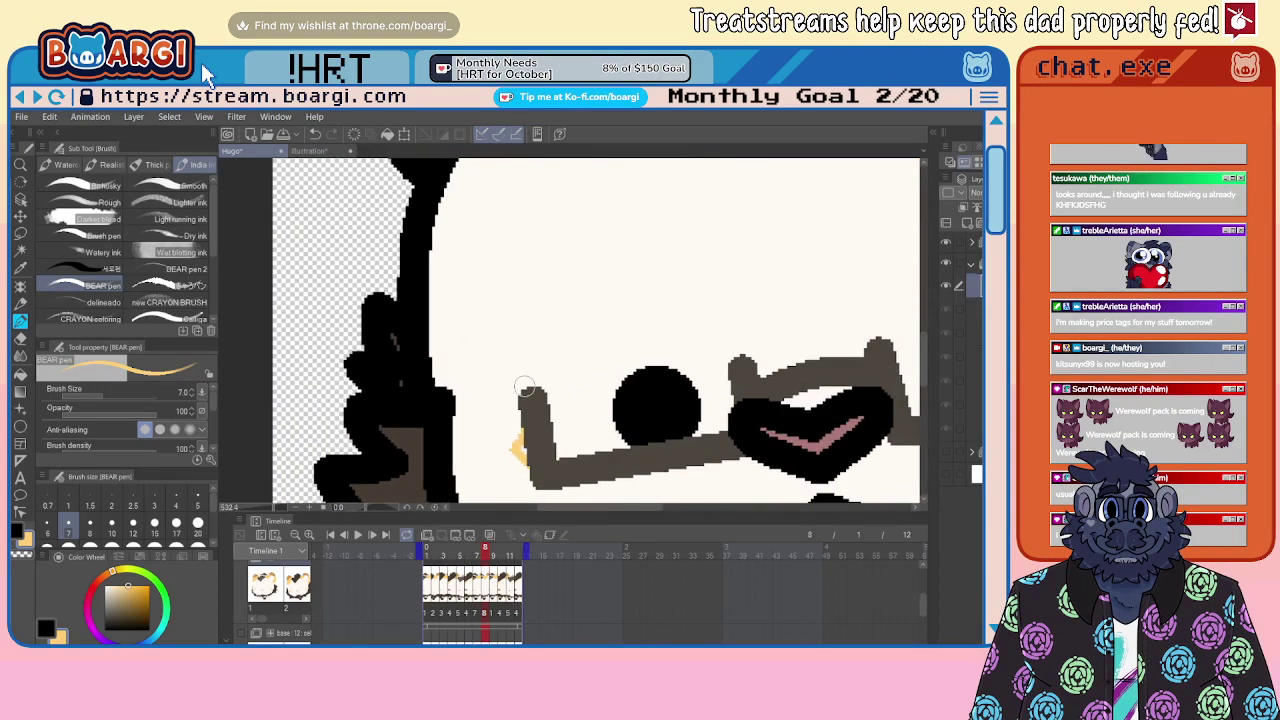
pyautogui.moveTo(538, 379); pyautogui.dragTo(478, 450)
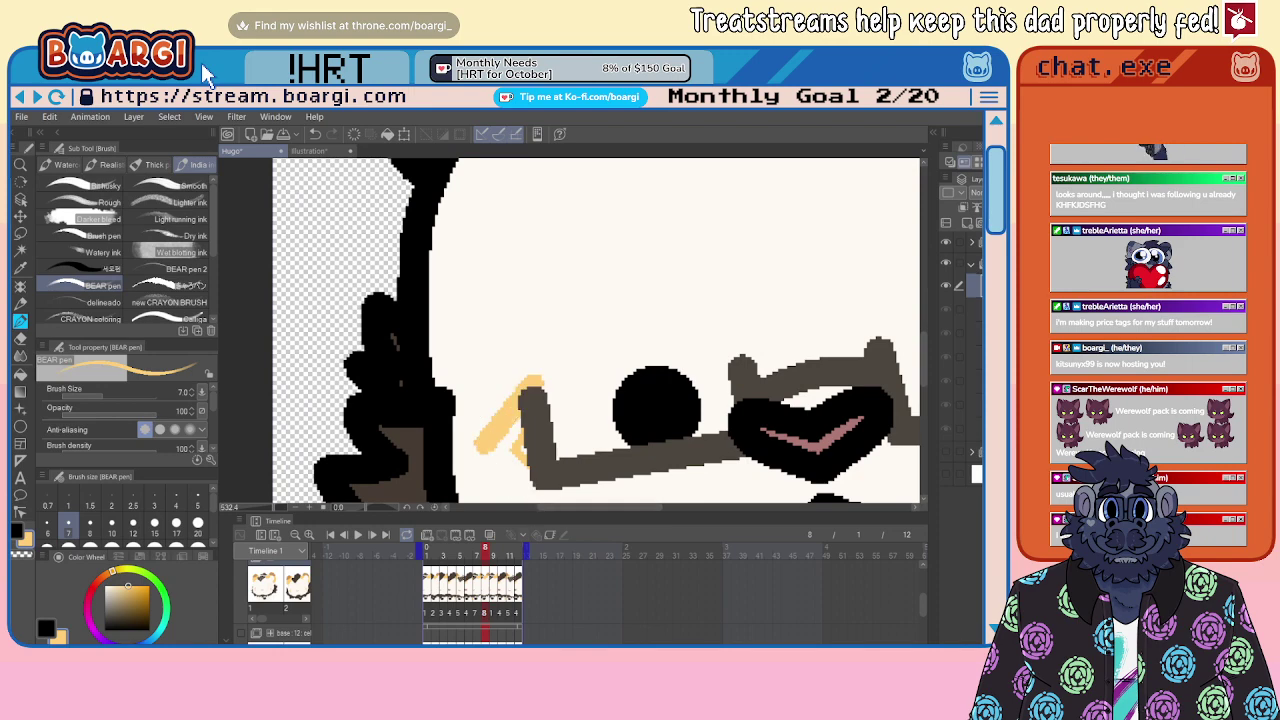
pyautogui.scroll(-3, 542, 430)
pyautogui.scroll(3, 542, 430)
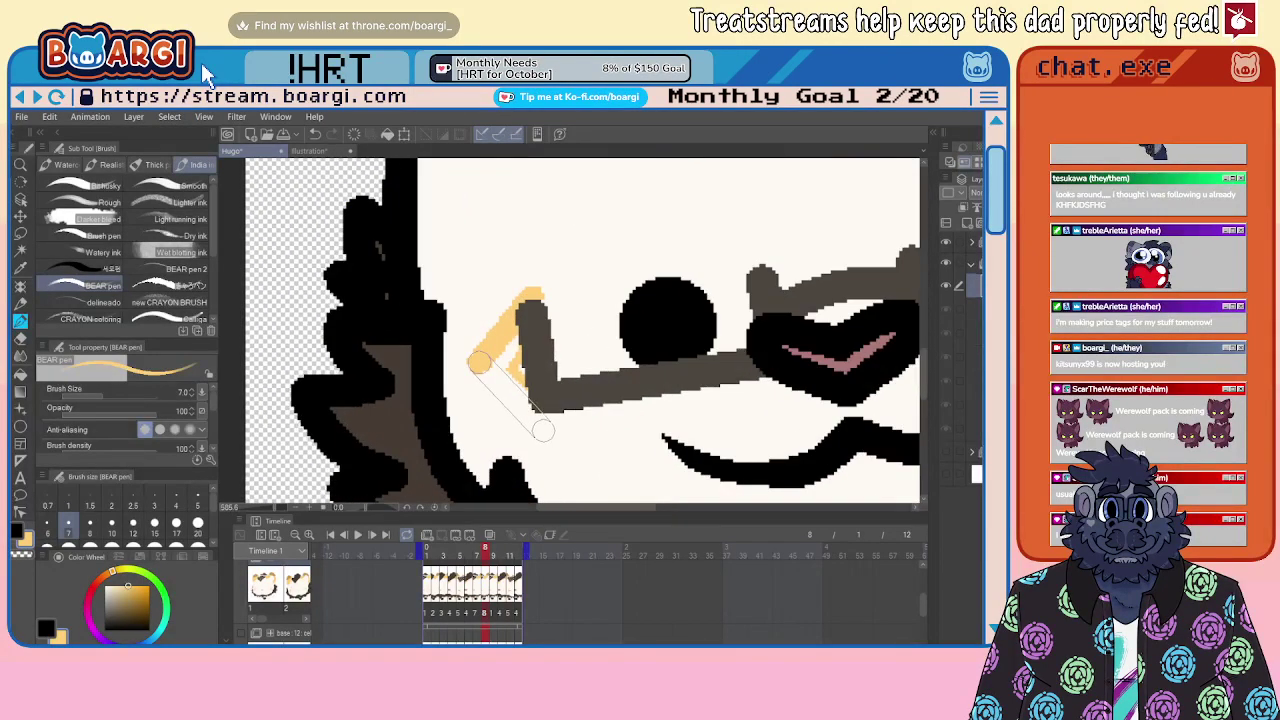
pyautogui.keyDown('shift'); pyautogui.click(542, 430); pyautogui.keyUp('shift')
pyautogui.scroll(-4, 542, 430)
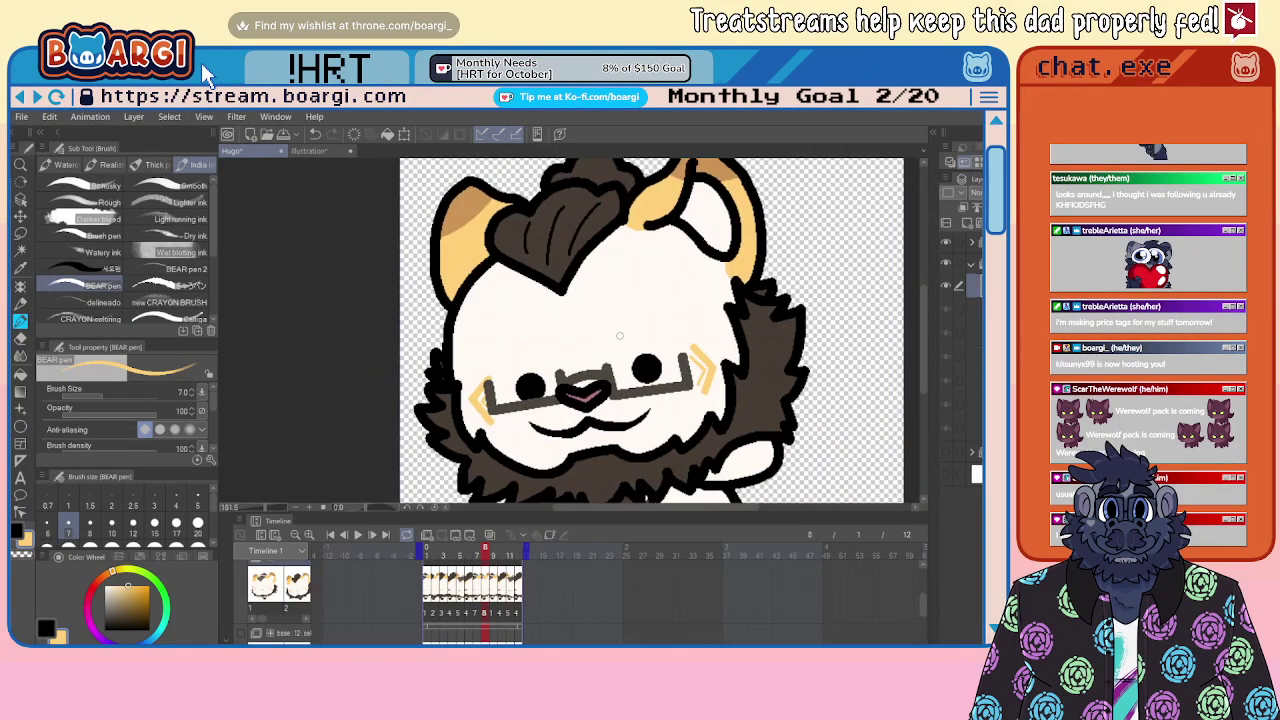
# Step: Set the brush size to 3 and outline three pointed yellow forehead tufts below the hair tip on frame 3, using frame 10 as reference
pyautogui.scroll(2, 619, 336)
pyautogui.scroll(1, 760, 331)
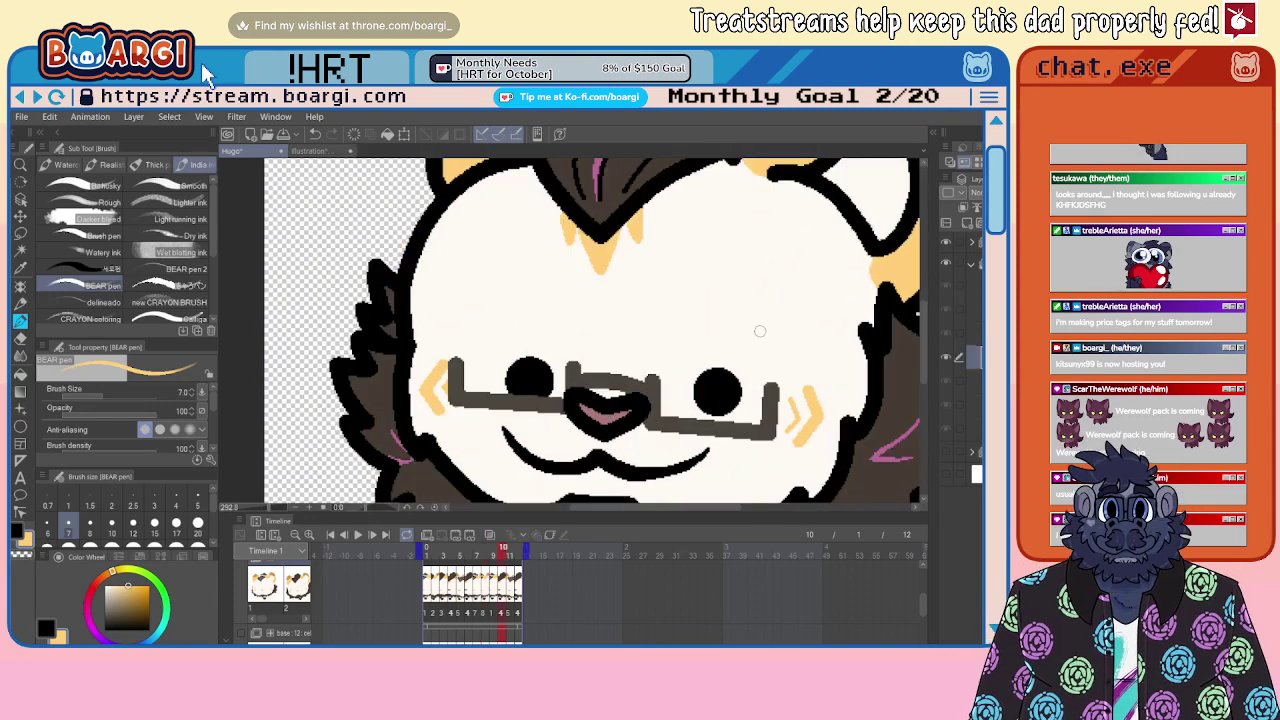
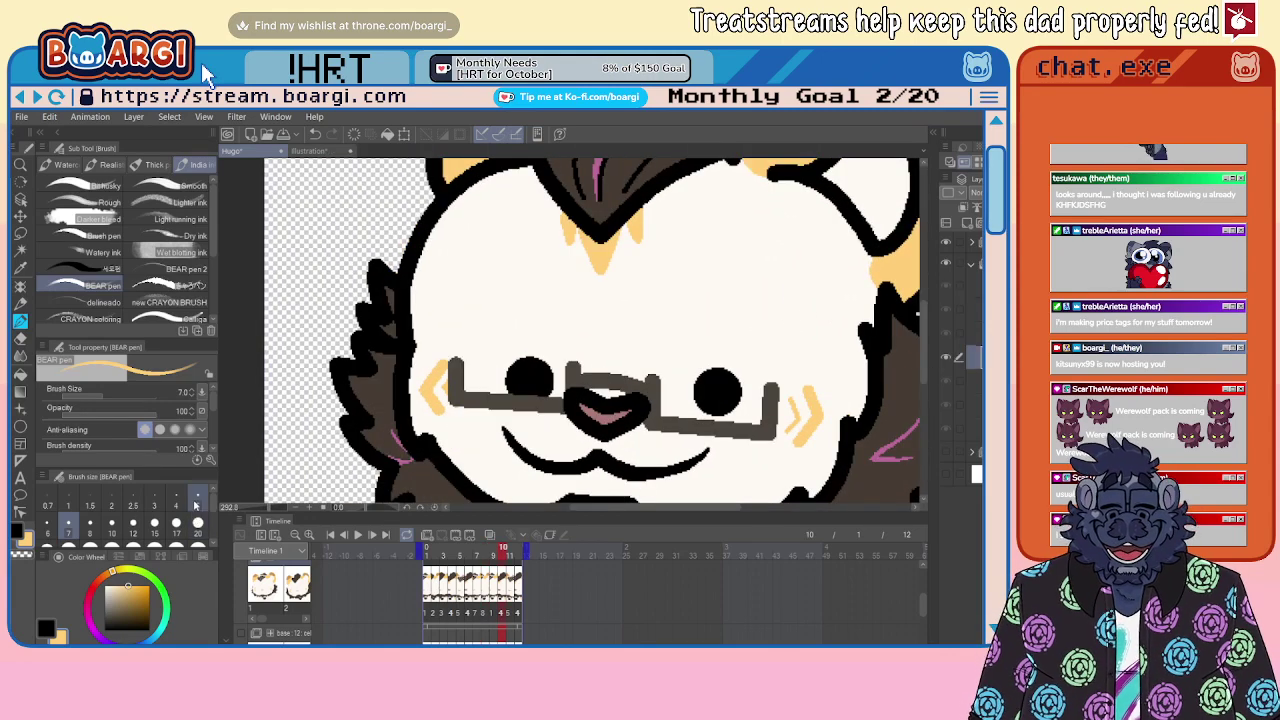
pyautogui.click(155, 497)
pyautogui.scroll(2, 493, 224)
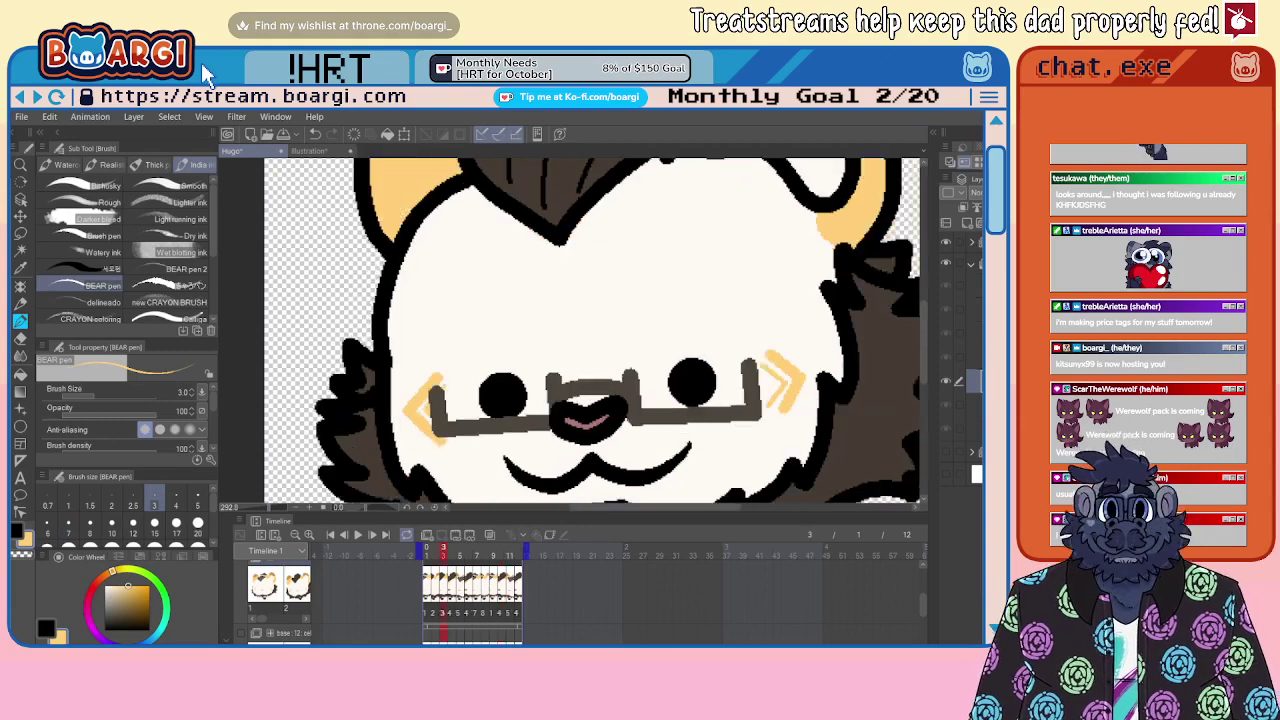
pyautogui.moveTo(511, 214)
pyautogui.mouseDown()
pyautogui.moveTo(559, 274)
pyautogui.moveTo(555, 214)
pyautogui.moveTo(502, 231)
pyautogui.mouseUp()
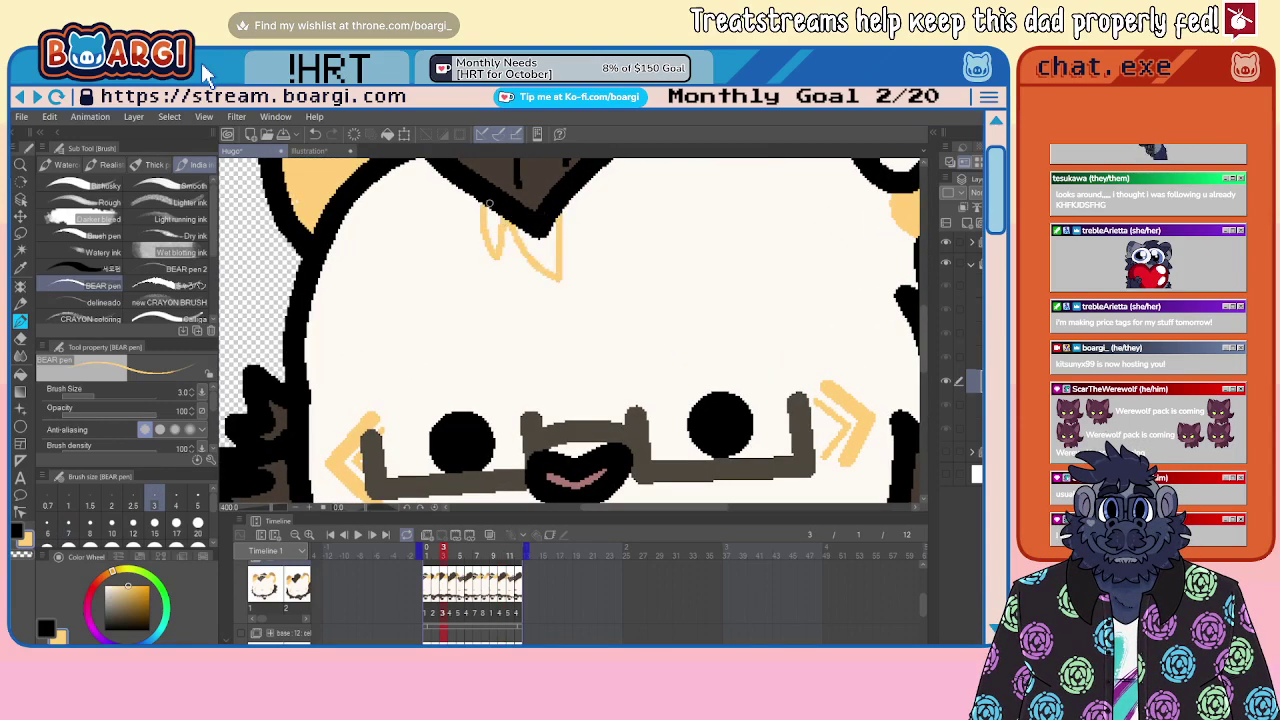
pyautogui.moveTo(568, 195)
pyautogui.mouseDown()
pyautogui.moveTo(593, 236)
pyautogui.moveTo(571, 184)
pyautogui.mouseUp()
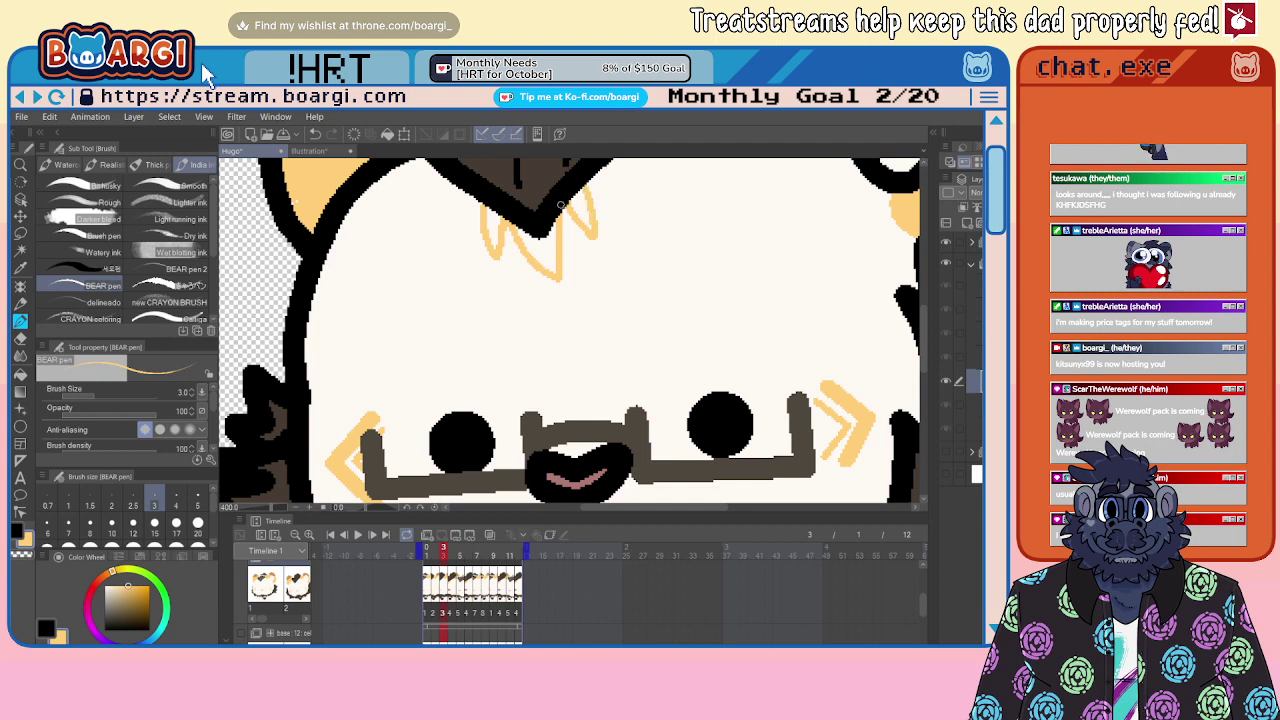
# Step: Outline three pointed yellow forehead tufts around the hair tip on frame 2, keeping the marking yellow as the brush colour
pyautogui.press('Left')
pyautogui.moveTo(448, 261)
pyautogui.mouseDown()
pyautogui.moveTo(475, 295)
pyautogui.moveTo(508, 290)
pyautogui.moveTo(505, 250)
pyautogui.moveTo(434, 282)
pyautogui.moveTo(454, 254)
pyautogui.moveTo(548, 268)
pyautogui.moveTo(530, 218)
pyautogui.mouseUp()
pyautogui.keyDown('alt'); pyautogui.click(482, 250); pyautogui.keyUp('alt')
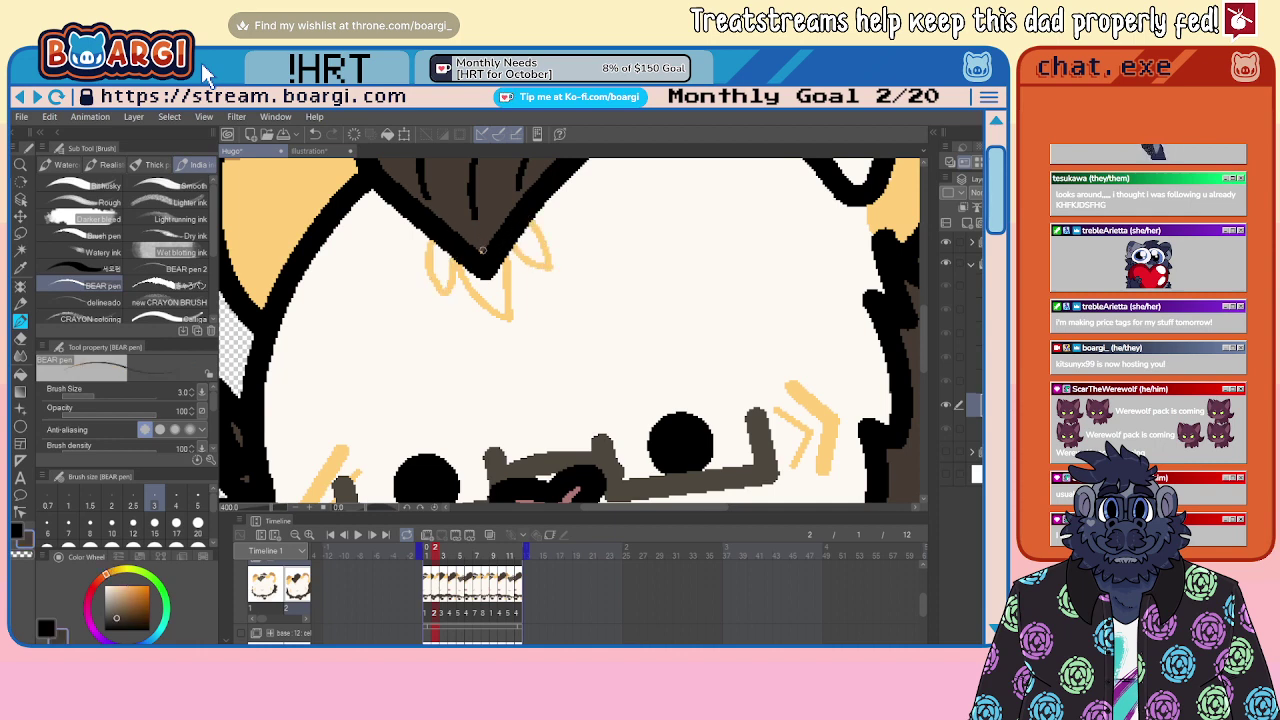
pyautogui.keyDown('alt'); pyautogui.click(504, 260); pyautogui.keyUp('alt')
# Step: Outline three pointed yellow forehead tufts around the hair tip on frame 1
pyautogui.press('Left')
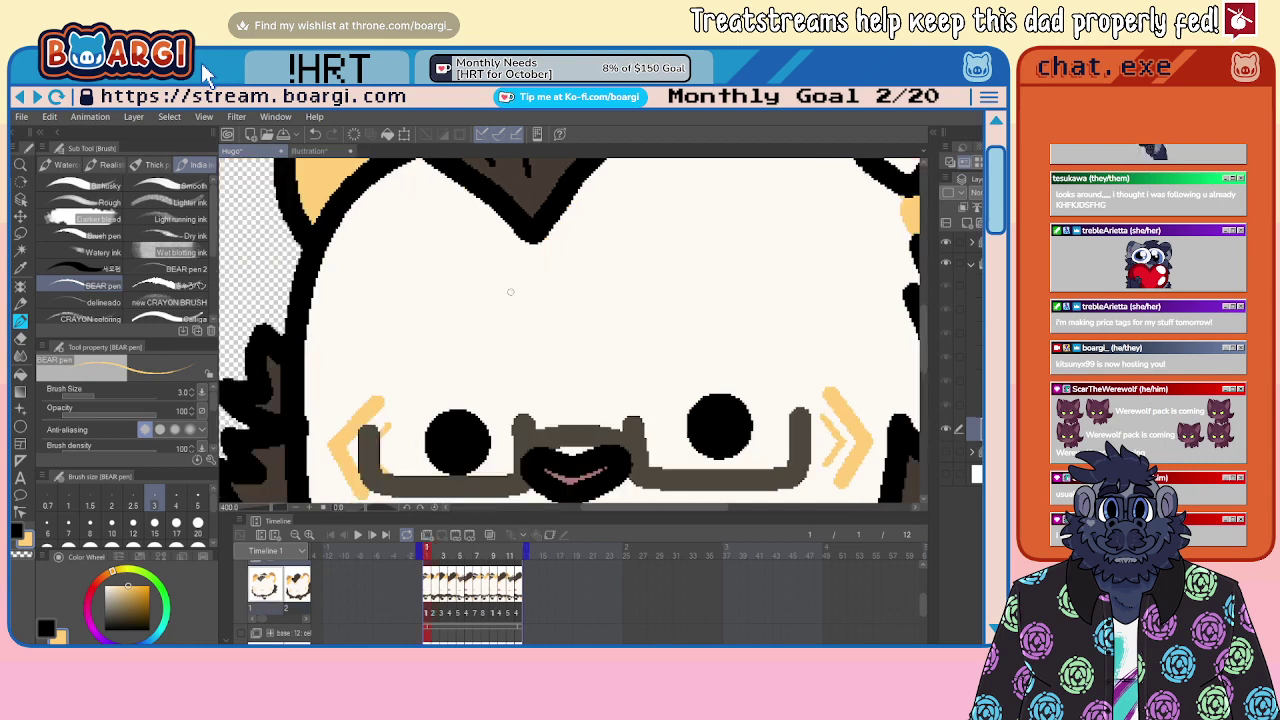
pyautogui.moveTo(507, 232)
pyautogui.mouseDown()
pyautogui.moveTo(550, 287)
pyautogui.moveTo(556, 218)
pyautogui.moveTo(480, 207)
pyautogui.moveTo(489, 256)
pyautogui.moveTo(587, 242)
pyautogui.moveTo(578, 188)
pyautogui.mouseUp()
pyautogui.keyDown('alt'); pyautogui.click(532, 215); pyautogui.keyUp('alt')
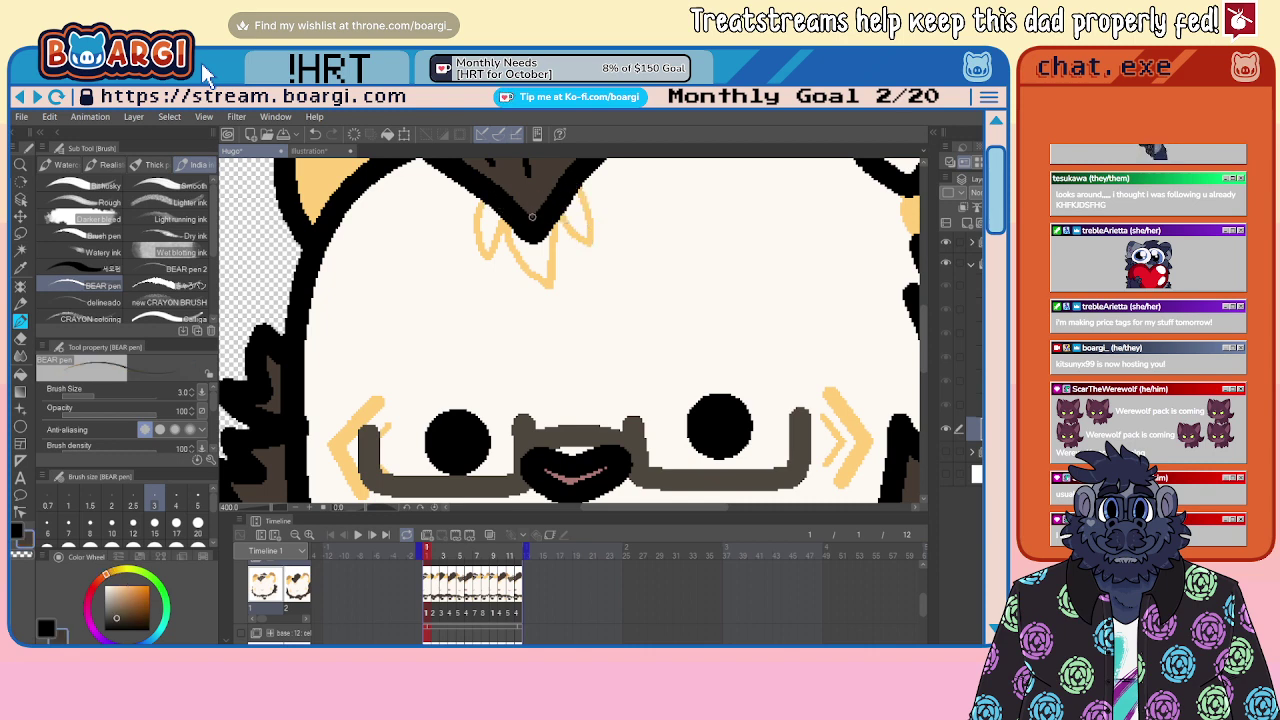
pyautogui.press('x')
# Step: Outline a long central forehead tuft and a shorter one on each side in yellow below the hair on frame 5
pyautogui.press('.')
pyautogui.press('.')
pyautogui.press('.')
pyautogui.press('.')
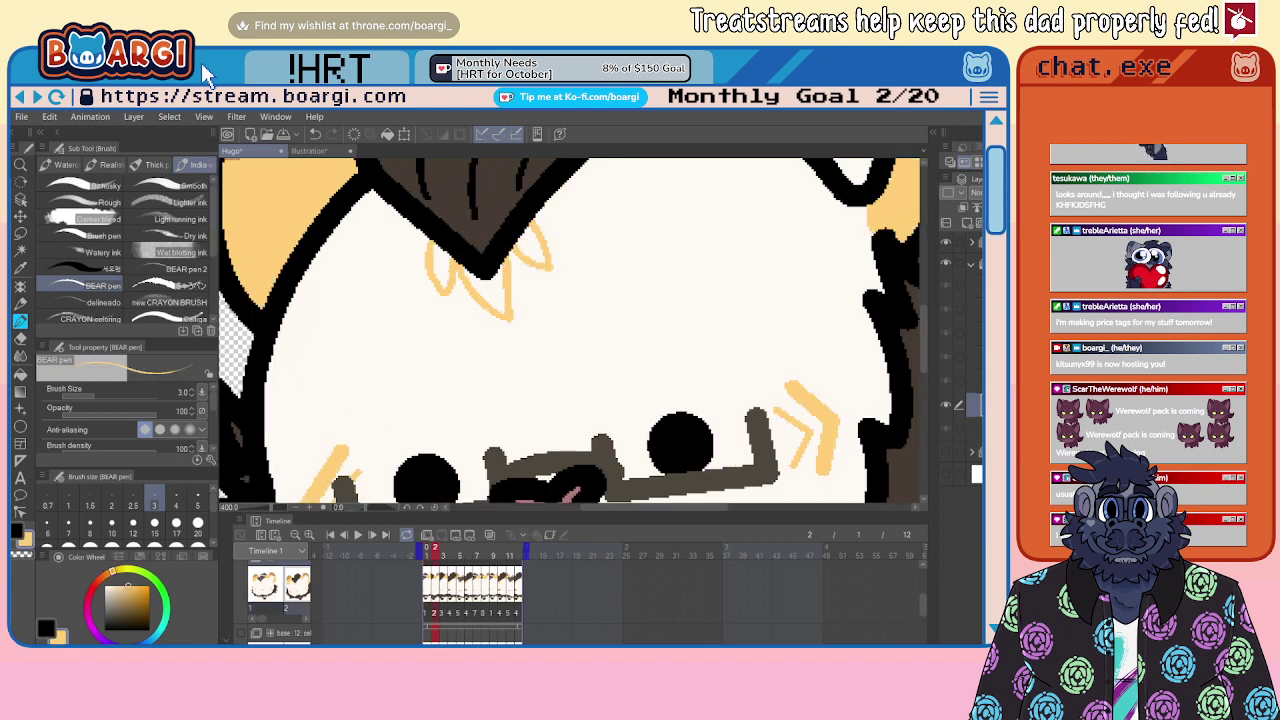
pyautogui.scroll(1, 727, 274)
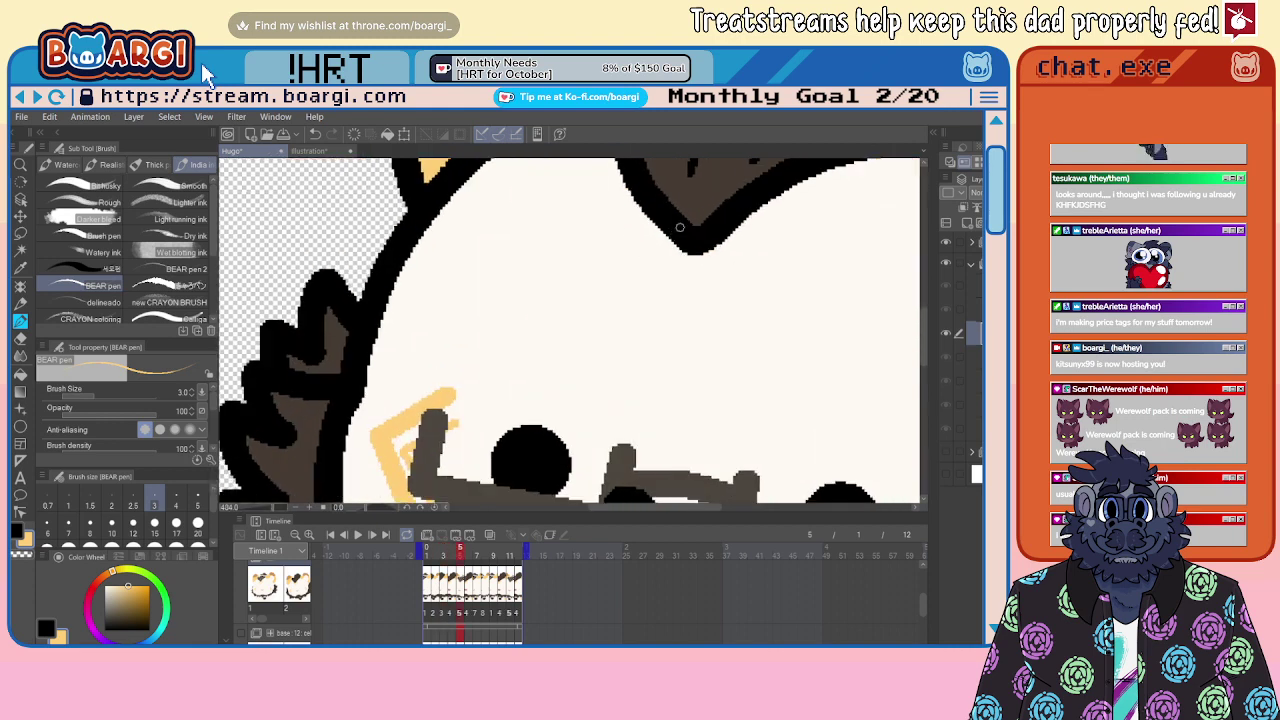
pyautogui.moveTo(656, 218)
pyautogui.mouseDown()
pyautogui.moveTo(696, 310)
pyautogui.moveTo(718, 236)
pyautogui.mouseUp()
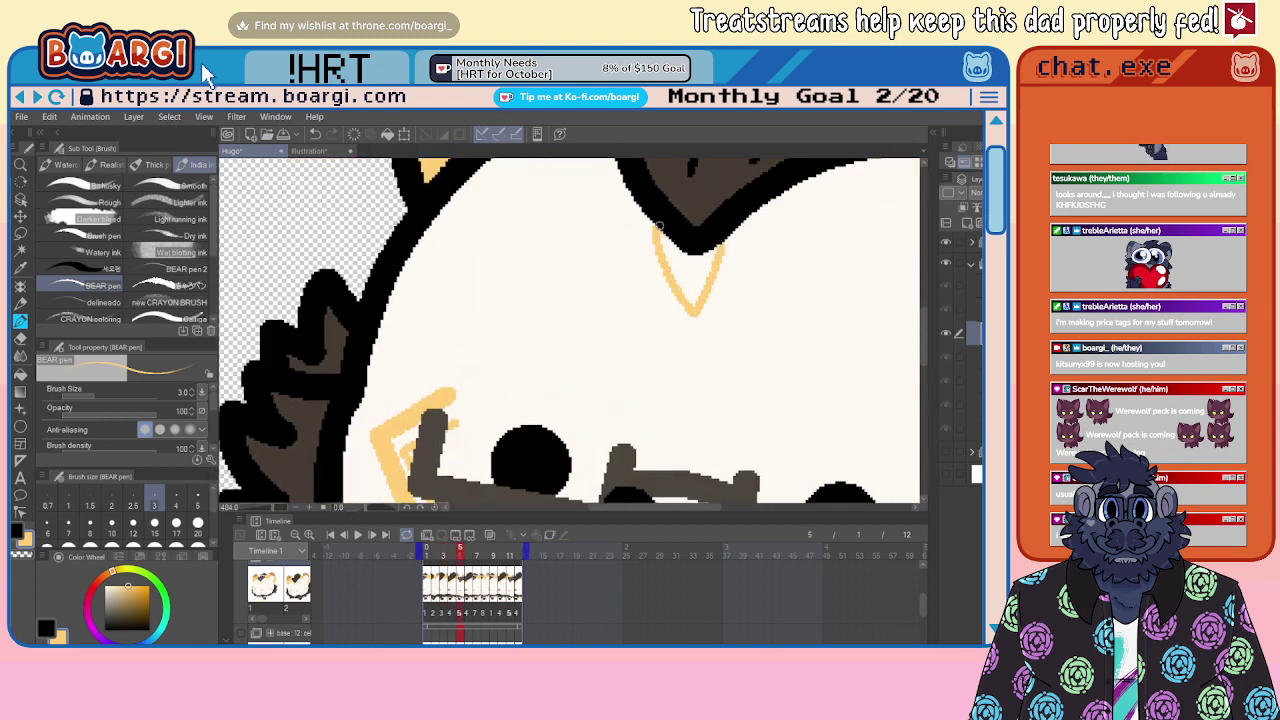
pyautogui.moveTo(627, 183)
pyautogui.mouseDown()
pyautogui.moveTo(622, 246)
pyautogui.moveTo(652, 213)
pyautogui.moveTo(713, 266)
pyautogui.moveTo(716, 214)
pyautogui.moveTo(701, 258)
pyautogui.moveTo(713, 259)
pyautogui.moveTo(716, 212)
pyautogui.mouseUp()
pyautogui.scroll(-4, 640, 205)
pyautogui.scroll(3, 711, 215)
pyautogui.hotkey('ctrl', 'z')
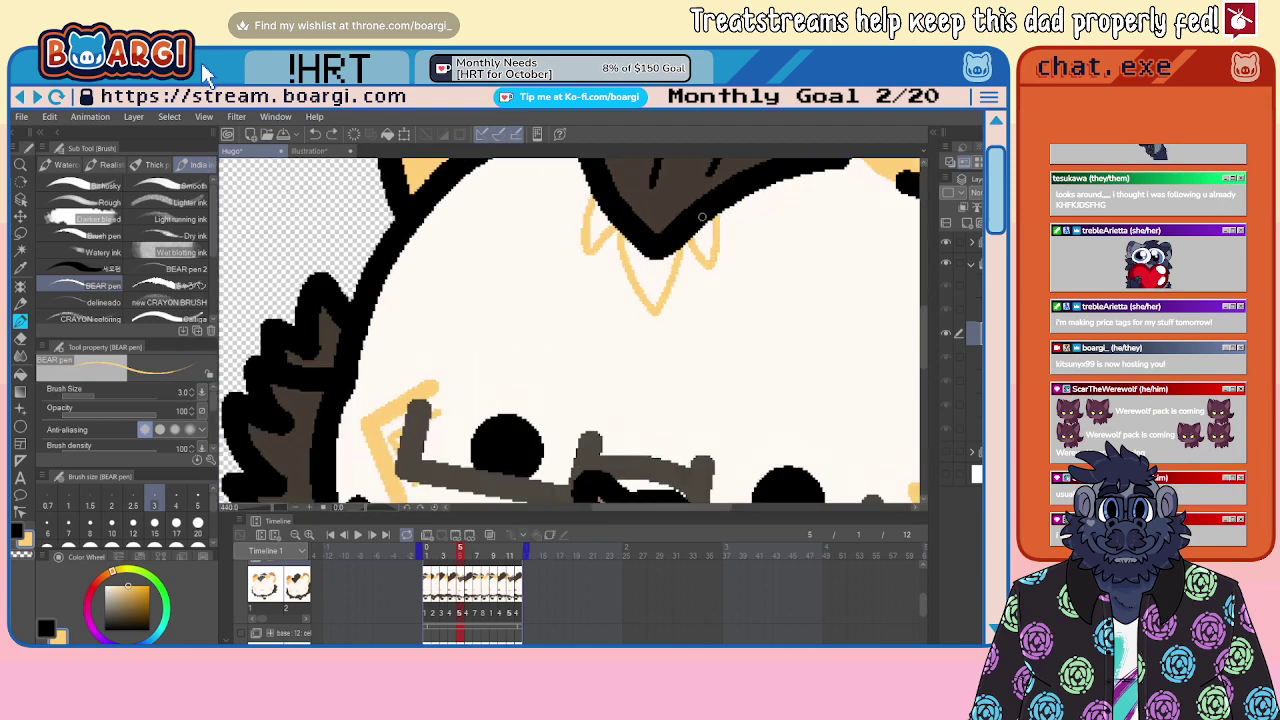
# Step: Outline the three yellow forehead tufts below the hair tip on frame 7, undoing unwanted strokes
pyautogui.press('Right')
pyautogui.press('Right')
pyautogui.scroll(1, 656, 260)
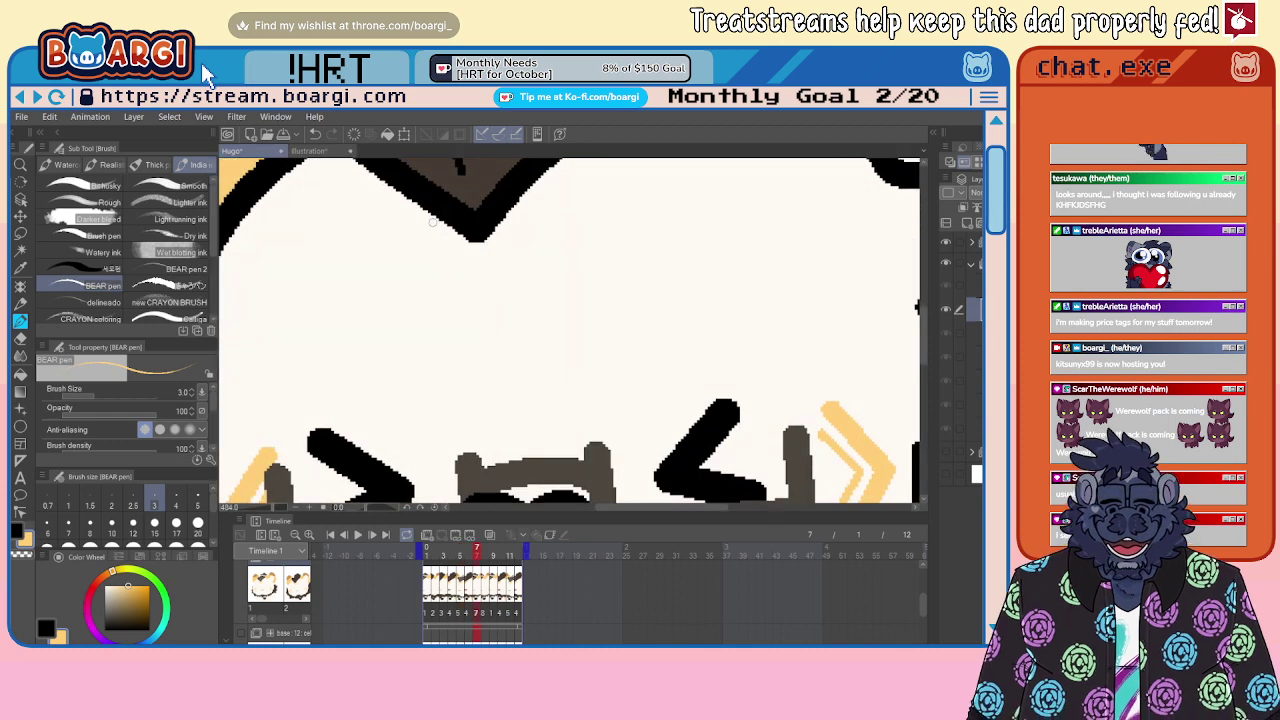
pyautogui.moveTo(437, 217)
pyautogui.mouseDown()
pyautogui.moveTo(459, 263)
pyautogui.moveTo(497, 289)
pyautogui.moveTo(504, 215)
pyautogui.mouseUp()
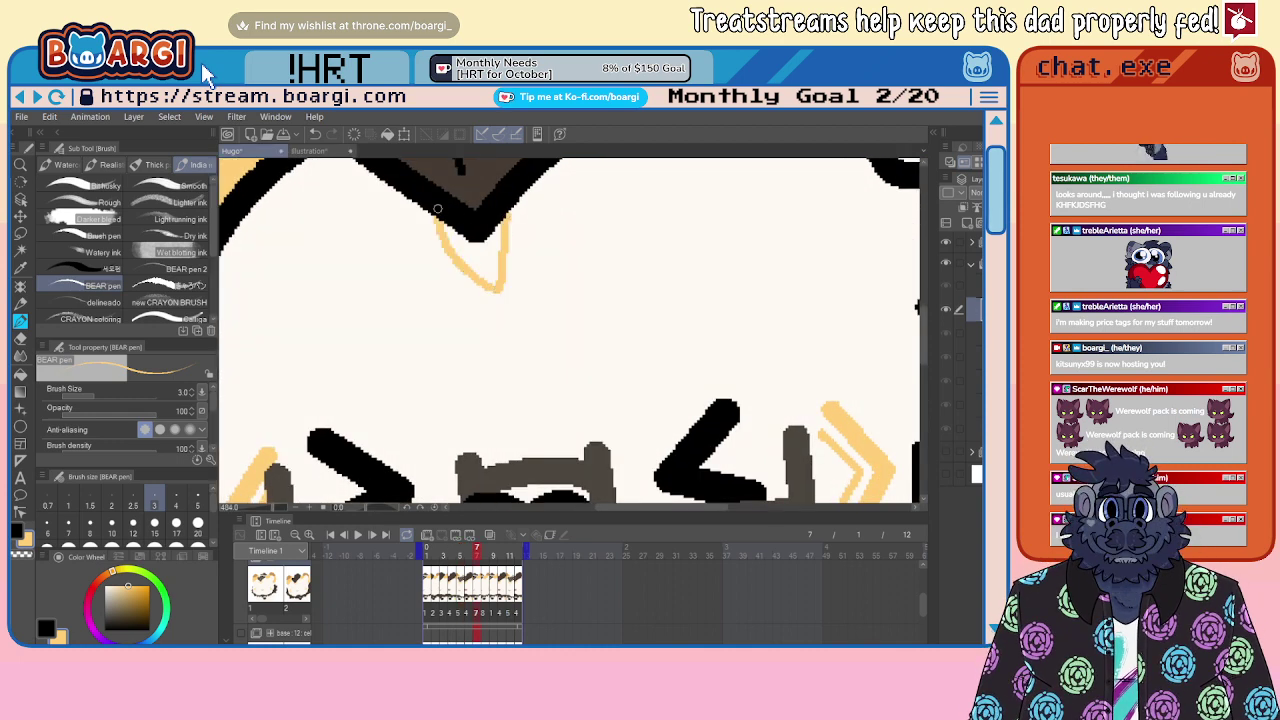
pyautogui.moveTo(397, 188)
pyautogui.mouseDown()
pyautogui.moveTo(416, 247)
pyautogui.moveTo(436, 208)
pyautogui.mouseUp()
pyautogui.scroll(-4, 425, 240)
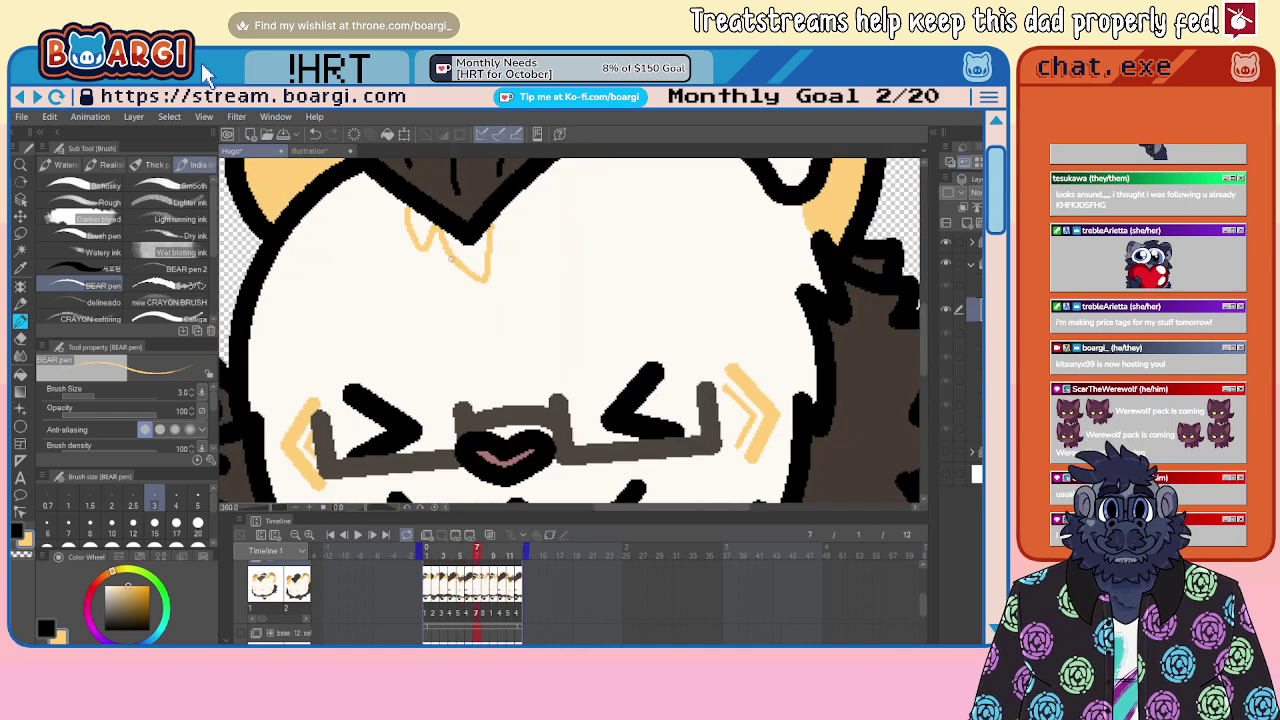
pyautogui.scroll(2, 490, 217)
pyautogui.hotkey('ctrl', 'z')
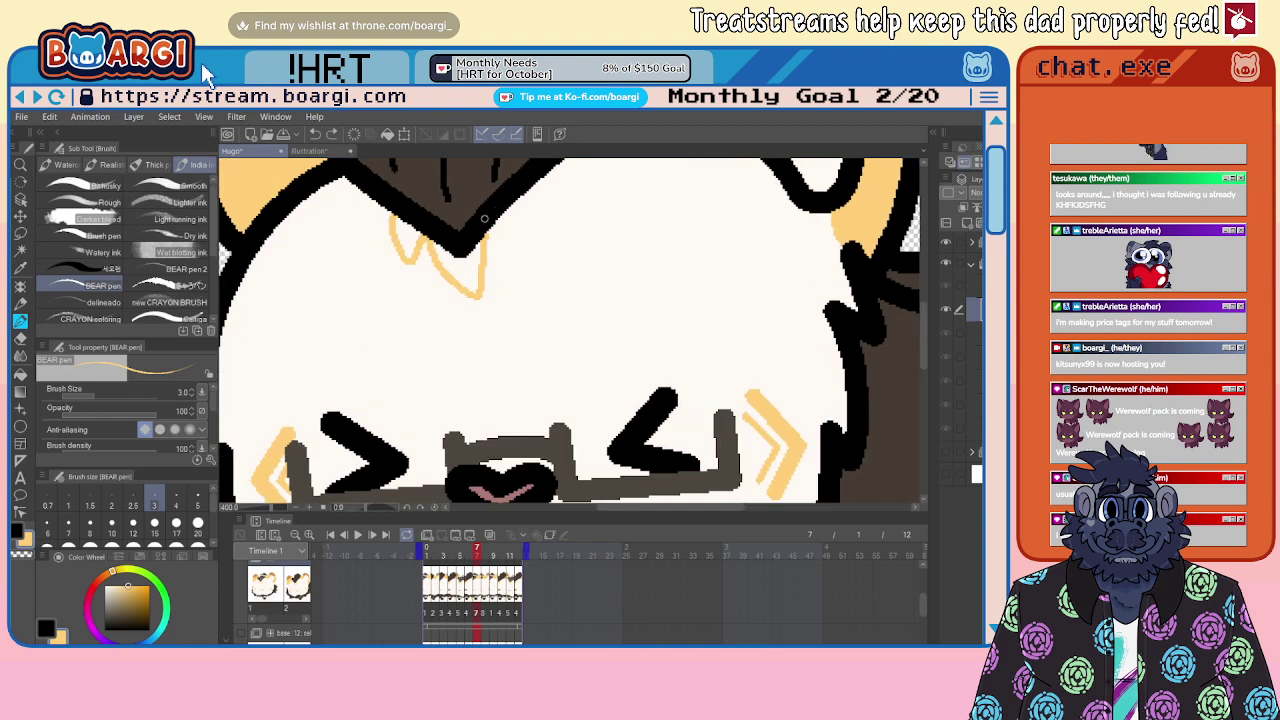
pyautogui.moveTo(489, 222)
pyautogui.mouseDown()
pyautogui.moveTo(524, 248)
pyautogui.moveTo(520, 191)
pyautogui.moveTo(512, 251)
pyautogui.moveTo(487, 230)
pyautogui.mouseUp()
pyautogui.hotkey('ctrl', 'z')
# Step: Outline the three yellow forehead tufts below the hair tip on frame 8
pyautogui.press('.')
pyautogui.moveTo(376, 264)
pyautogui.mouseDown()
pyautogui.moveTo(422, 329)
pyautogui.moveTo(436, 268)
pyautogui.mouseUp()
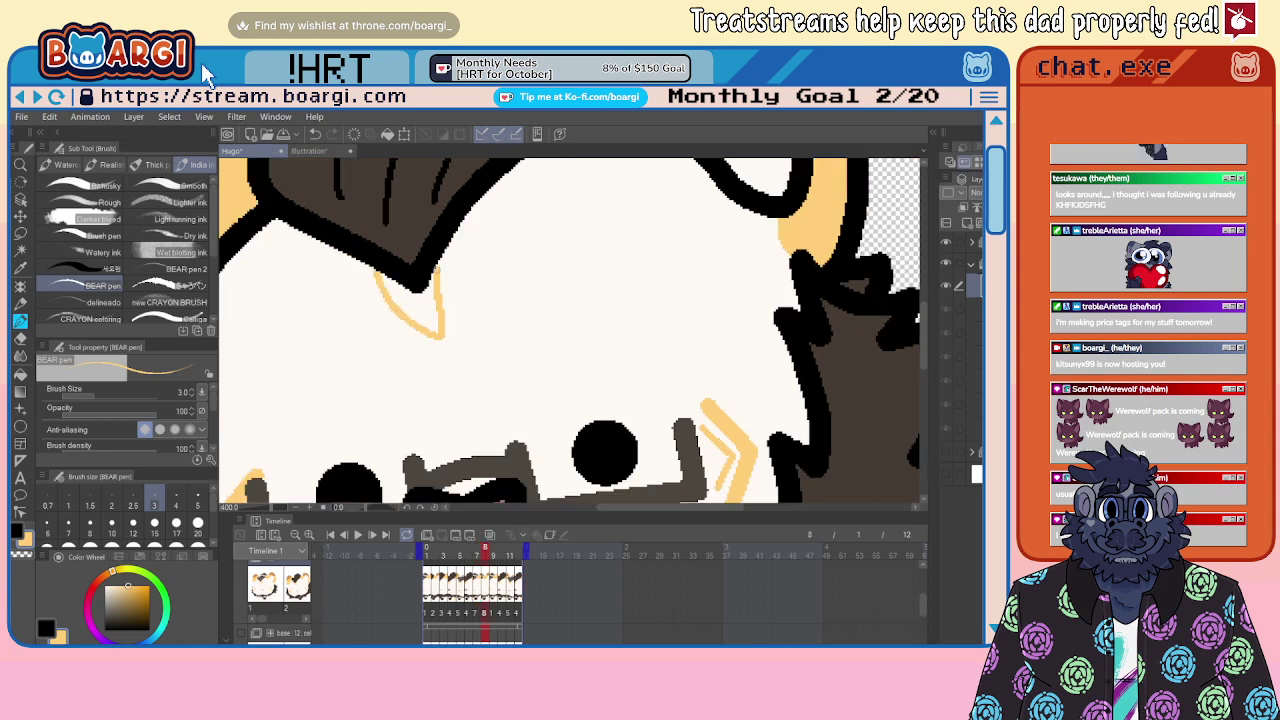
pyautogui.moveTo(343, 254)
pyautogui.mouseDown()
pyautogui.moveTo(359, 306)
pyautogui.moveTo(374, 262)
pyautogui.moveTo(484, 281)
pyautogui.mouseUp()
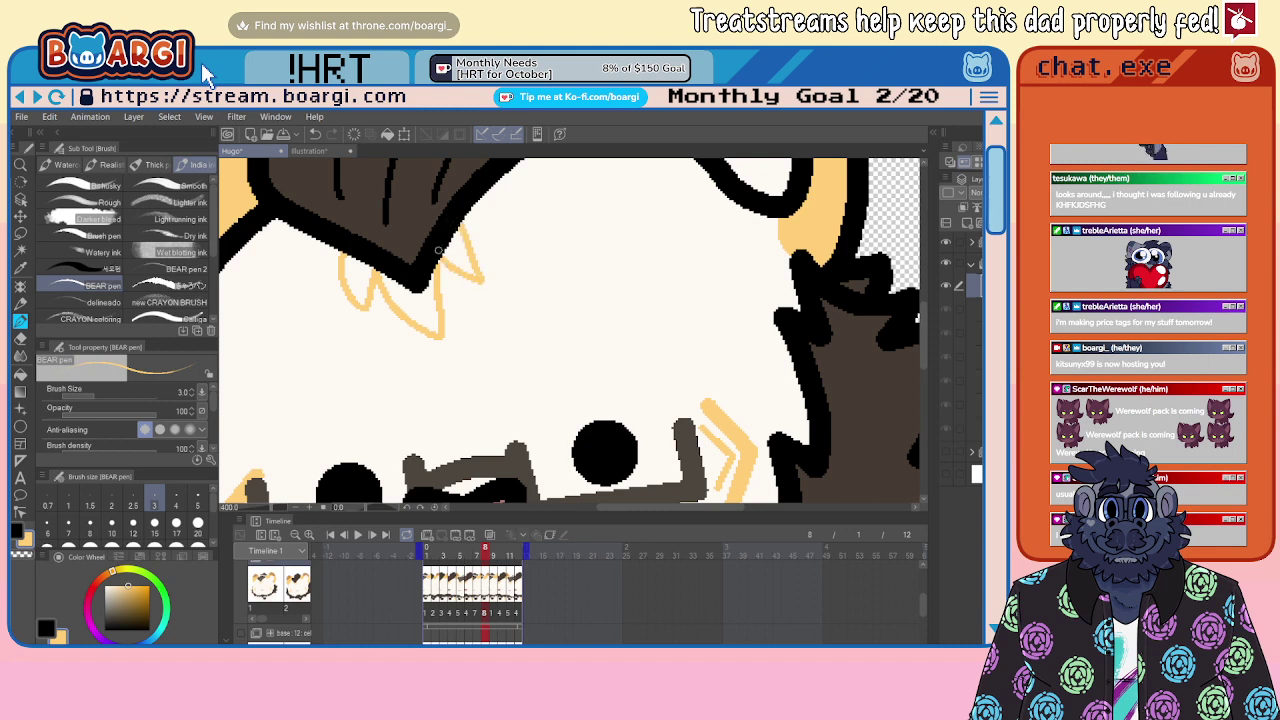
# Step: Fill the three outlined forehead tufts on frame 8 with the marking yellow, referring only to the editing layer
pyautogui.click(20, 375)
pyautogui.click(356, 278)
pyautogui.click(425, 297)
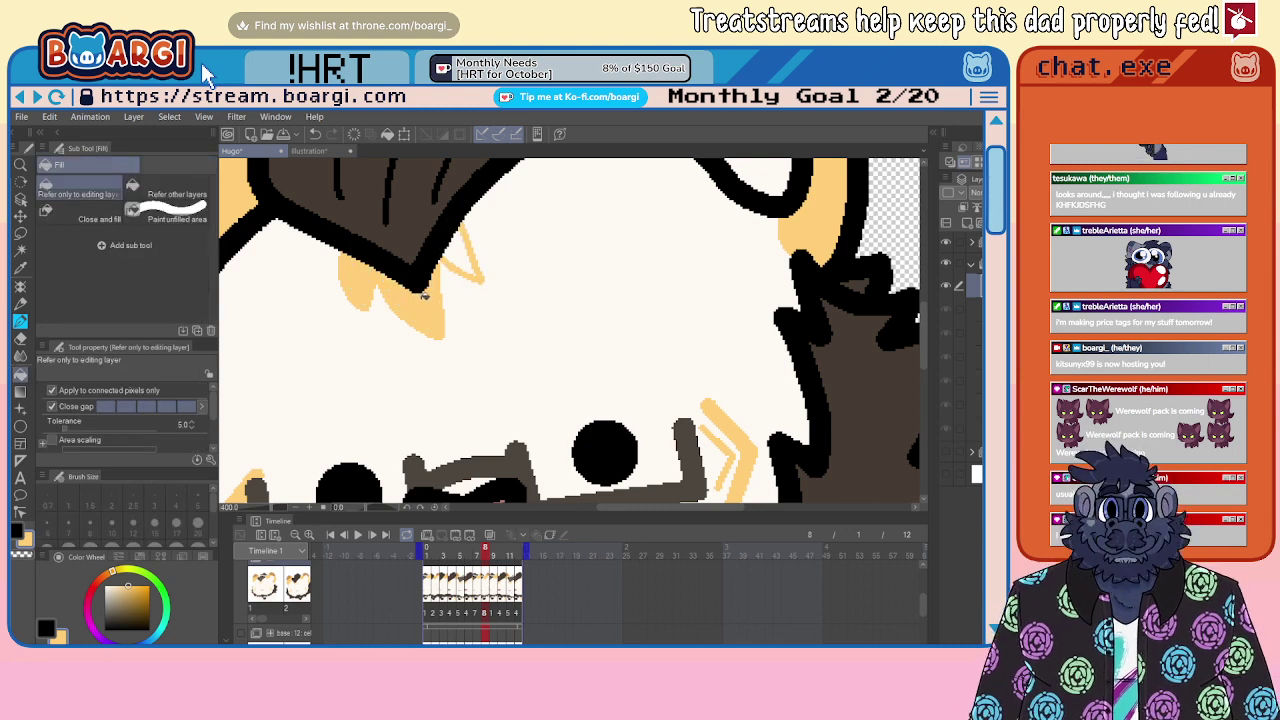
pyautogui.click(463, 251)
pyautogui.scroll(3, 480, 271)
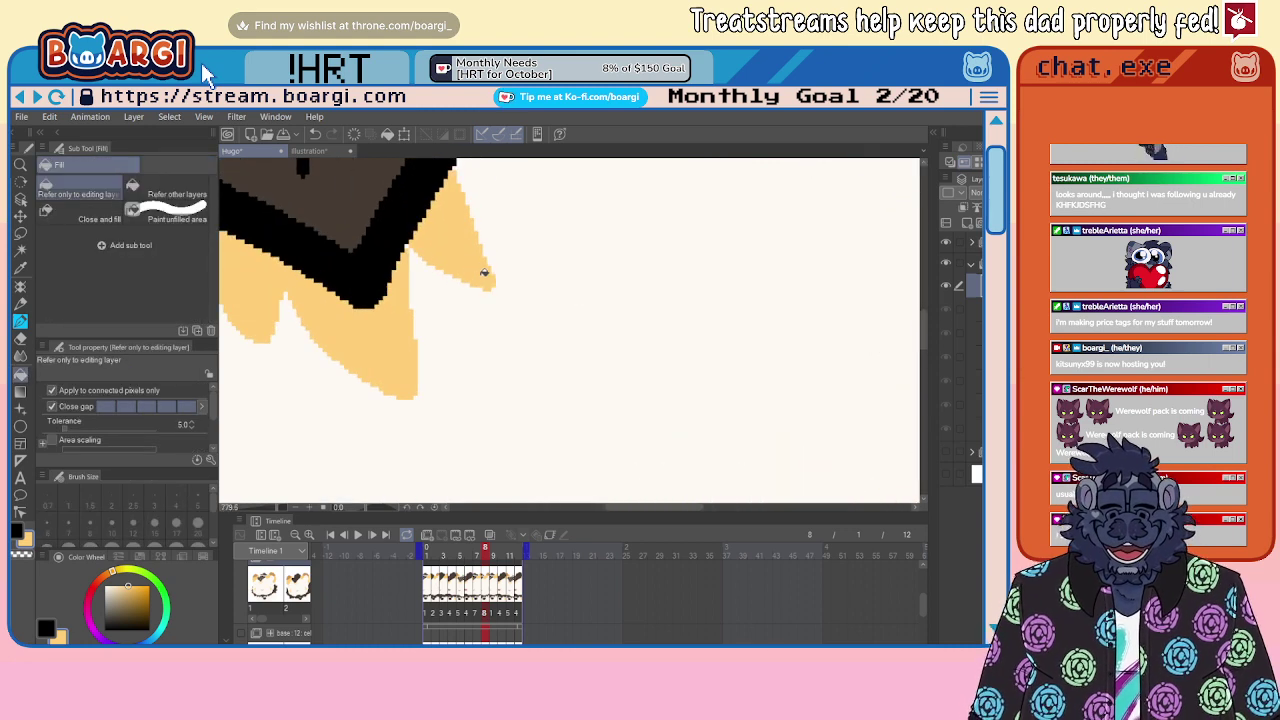
# Step: Fill the three forehead tufts on frame 7 with the marking yellow
pyautogui.scroll(-2, 529, 314)
pyautogui.press('Left')
pyautogui.click(525, 246)
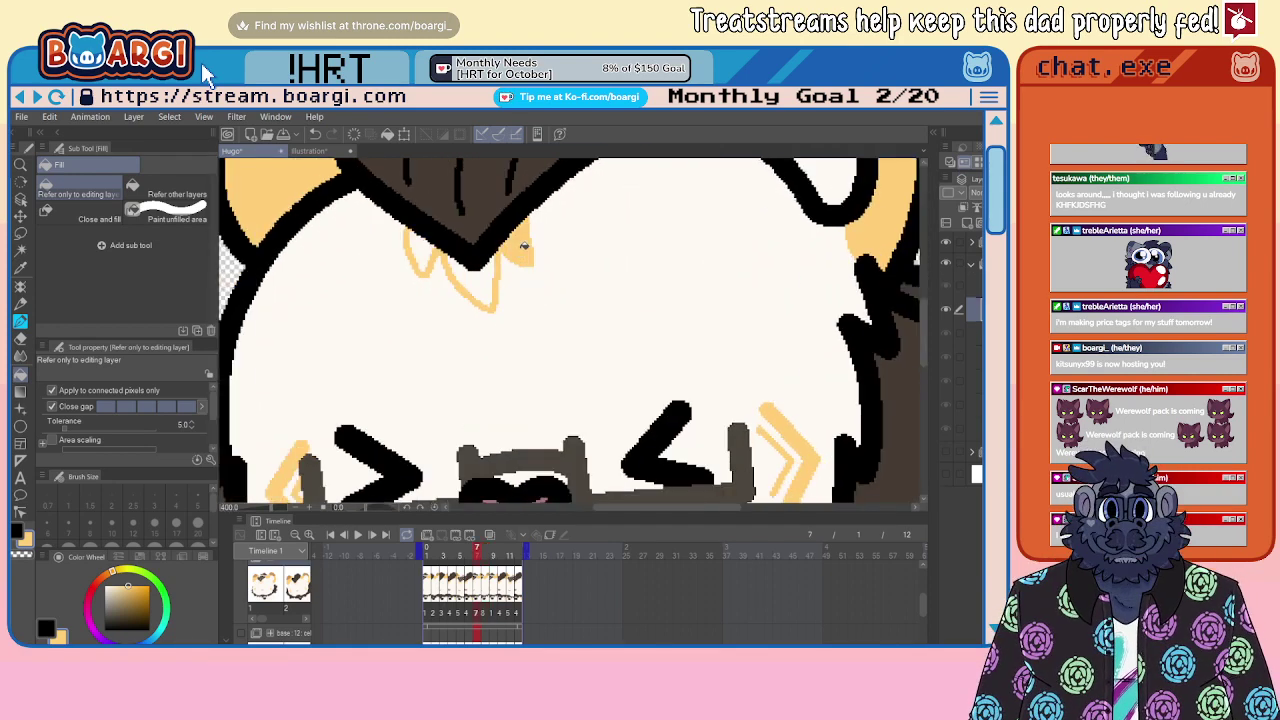
pyautogui.click(484, 281)
pyautogui.click(429, 242)
# Step: Fill the three forehead tufts on frame 5 with the marking yellow
pyautogui.press(',')
pyautogui.press(',')
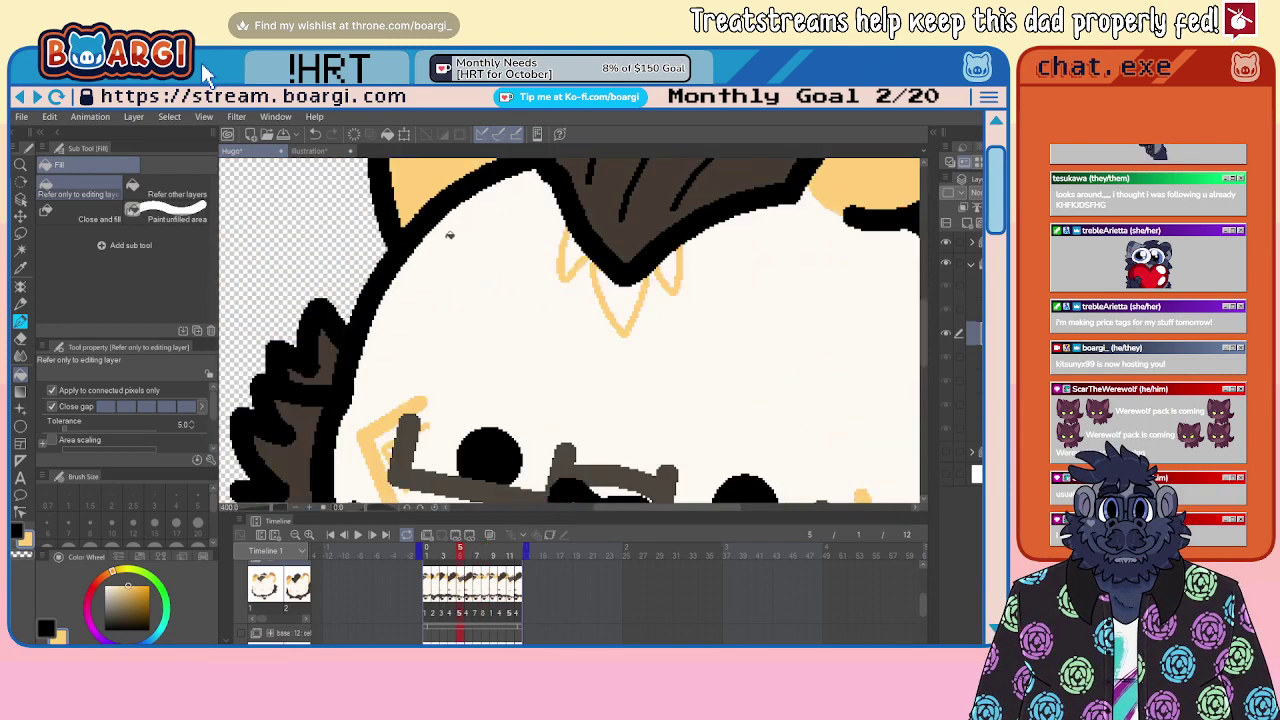
pyautogui.click(574, 258)
pyautogui.click(620, 298)
pyautogui.click(670, 268)
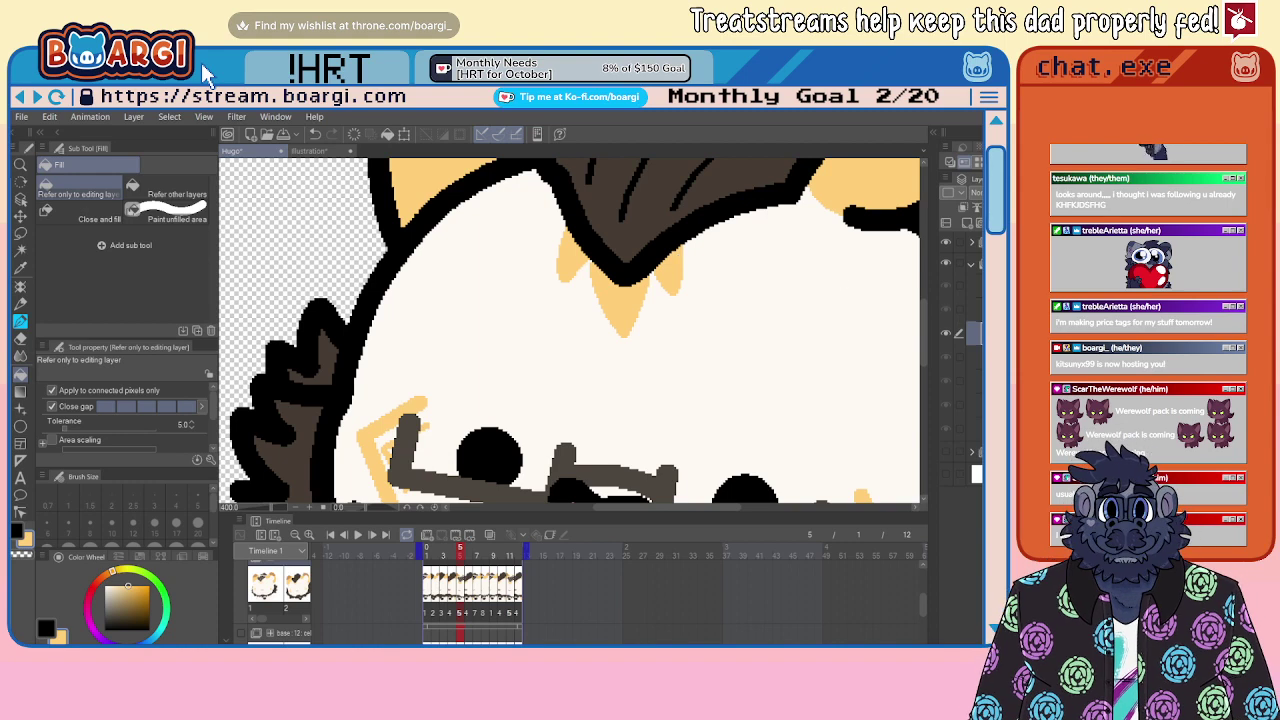
# Step: Fill the three forehead tufts on frame 3 with the marking yellow
pyautogui.press('.')
pyautogui.press(',')
pyautogui.press(',')
pyautogui.press(',')
pyautogui.click(436, 258)
pyautogui.click(481, 272)
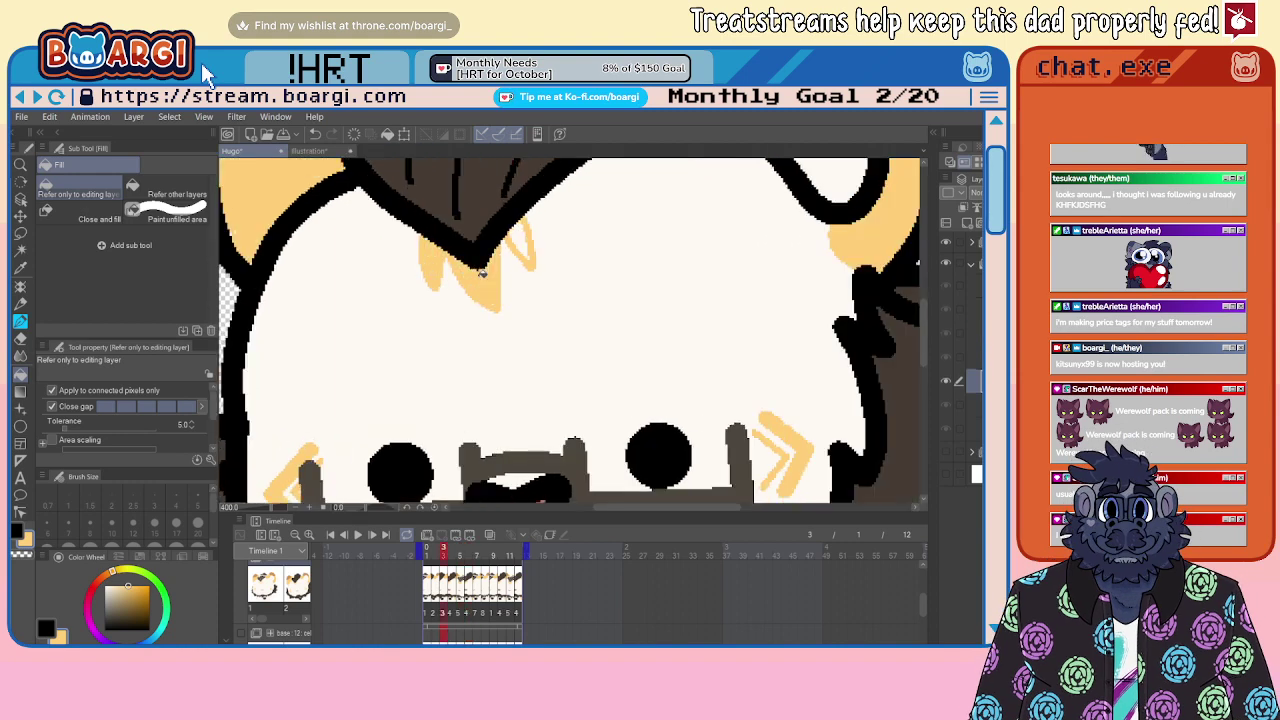
pyautogui.click(531, 236)
# Step: Fill the three forehead tufts on frame 2 with the marking yellow
pyautogui.press(',')
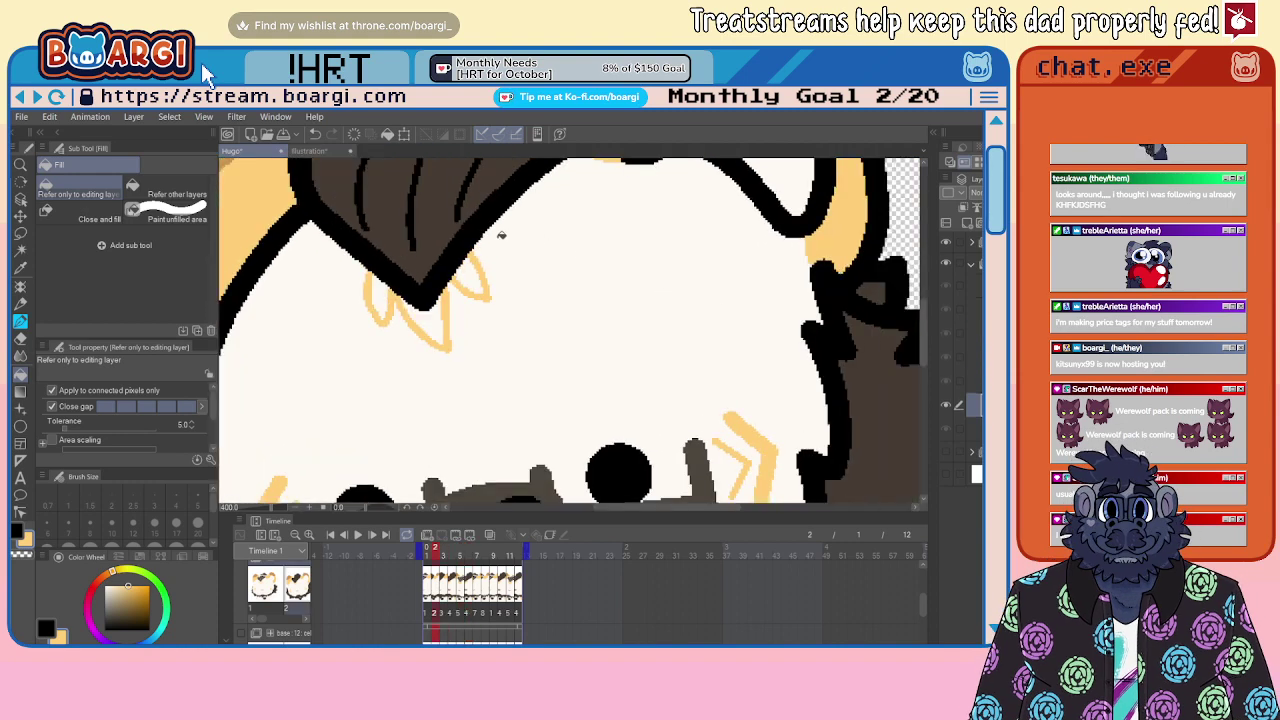
pyautogui.click(471, 263)
pyautogui.click(434, 317)
pyautogui.click(390, 293)
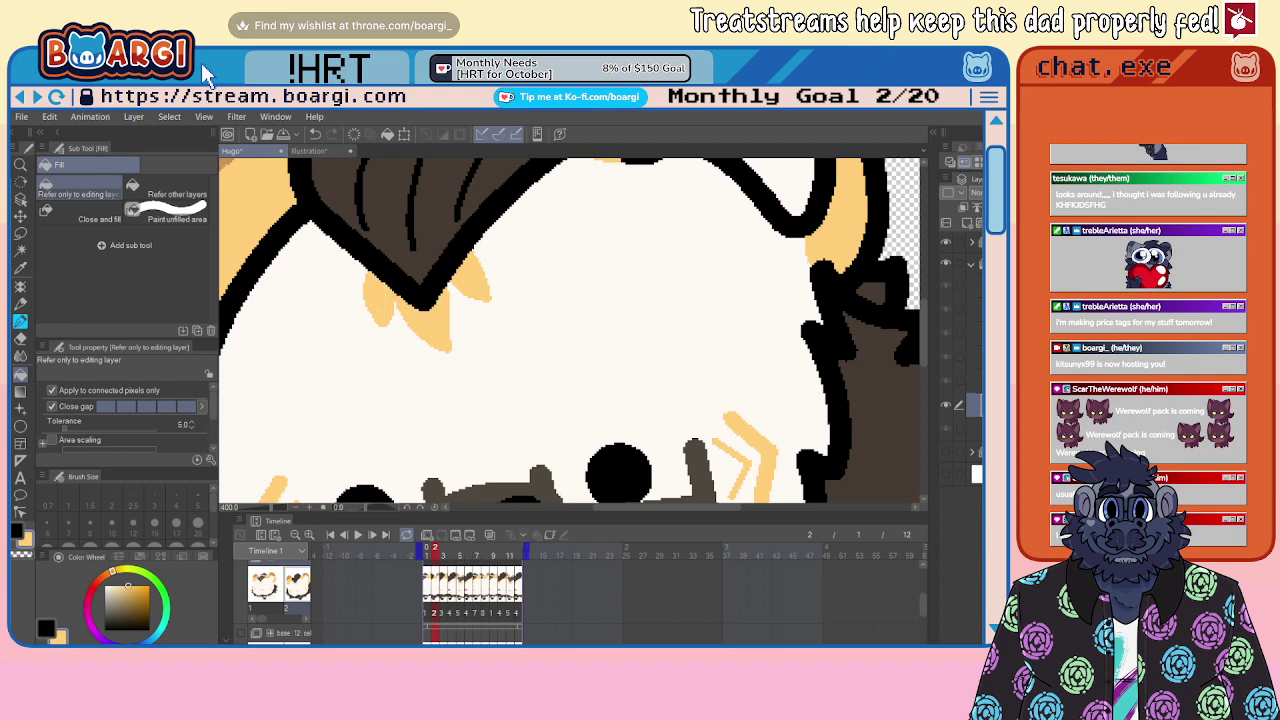
# Step: Fill the three forehead tufts on frame 1 with the marking yellow
pyautogui.press(',')
pyautogui.click(430, 262)
pyautogui.click(469, 284)
pyautogui.click(518, 258)
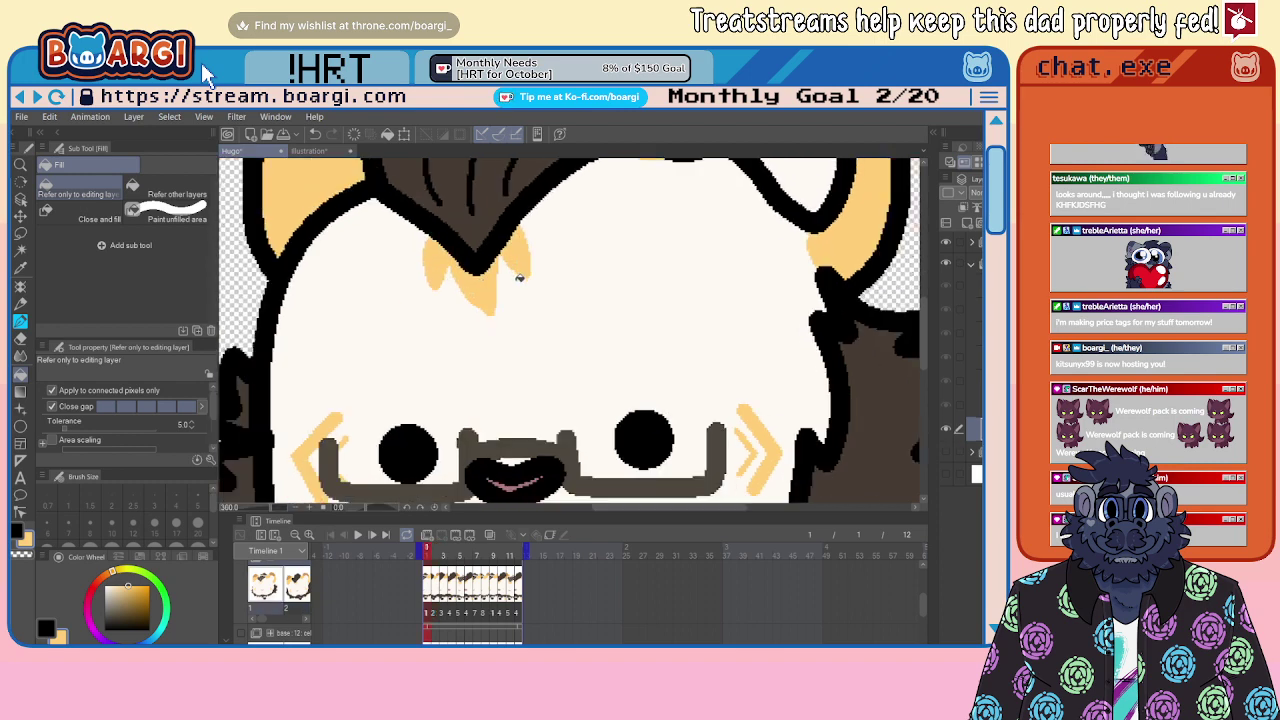
# Step: Play back the animation to review the forehead and cheek markings in motion
pyautogui.scroll(-5, 518, 277)
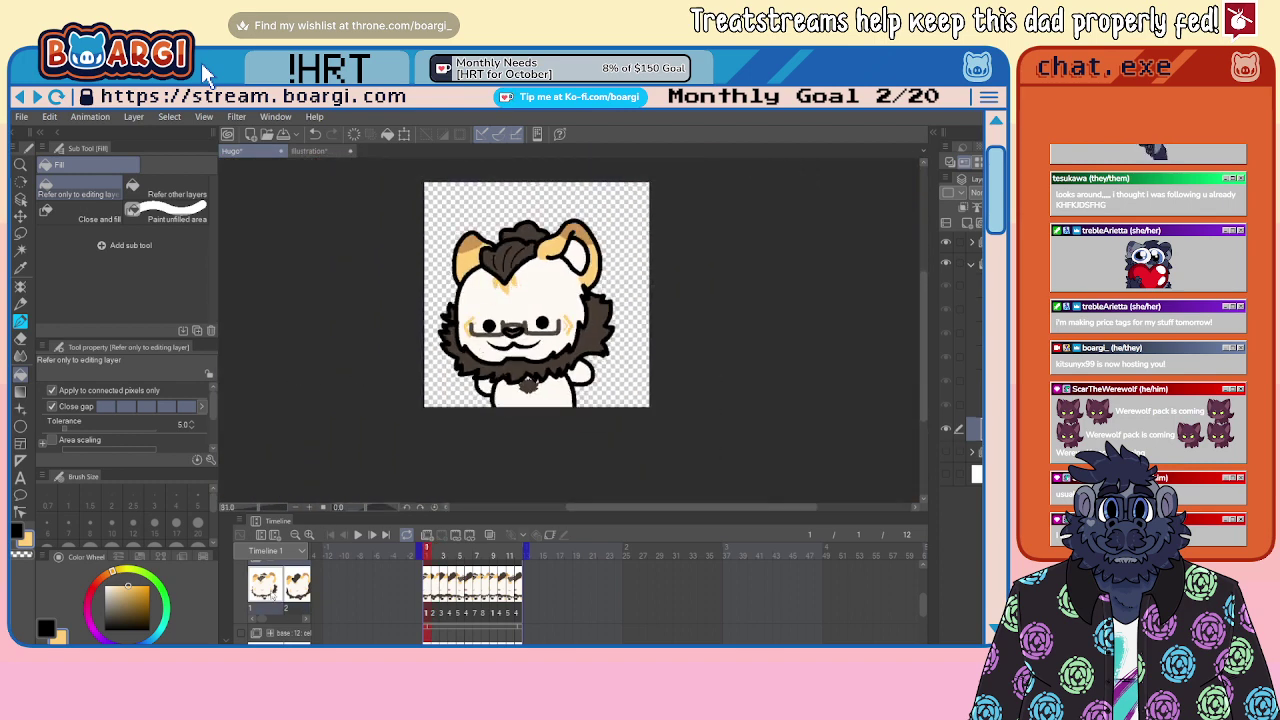
pyautogui.click(356, 537)
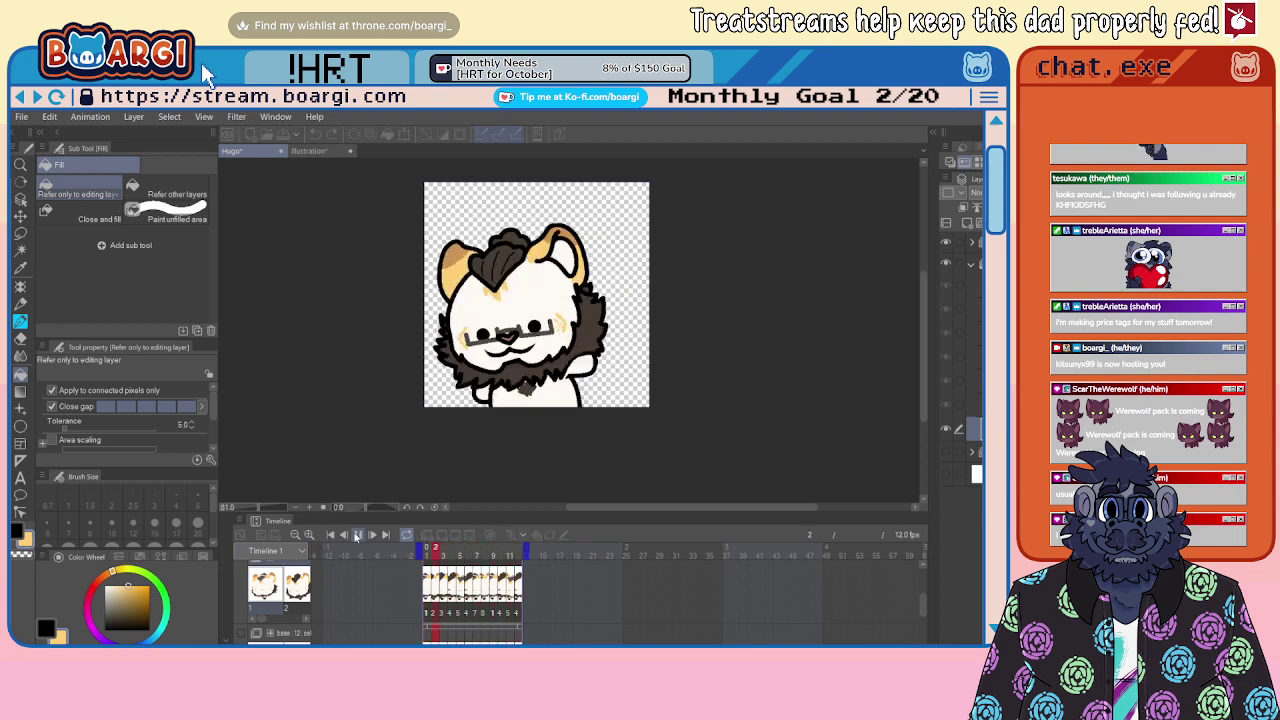
pyautogui.click(357, 536)
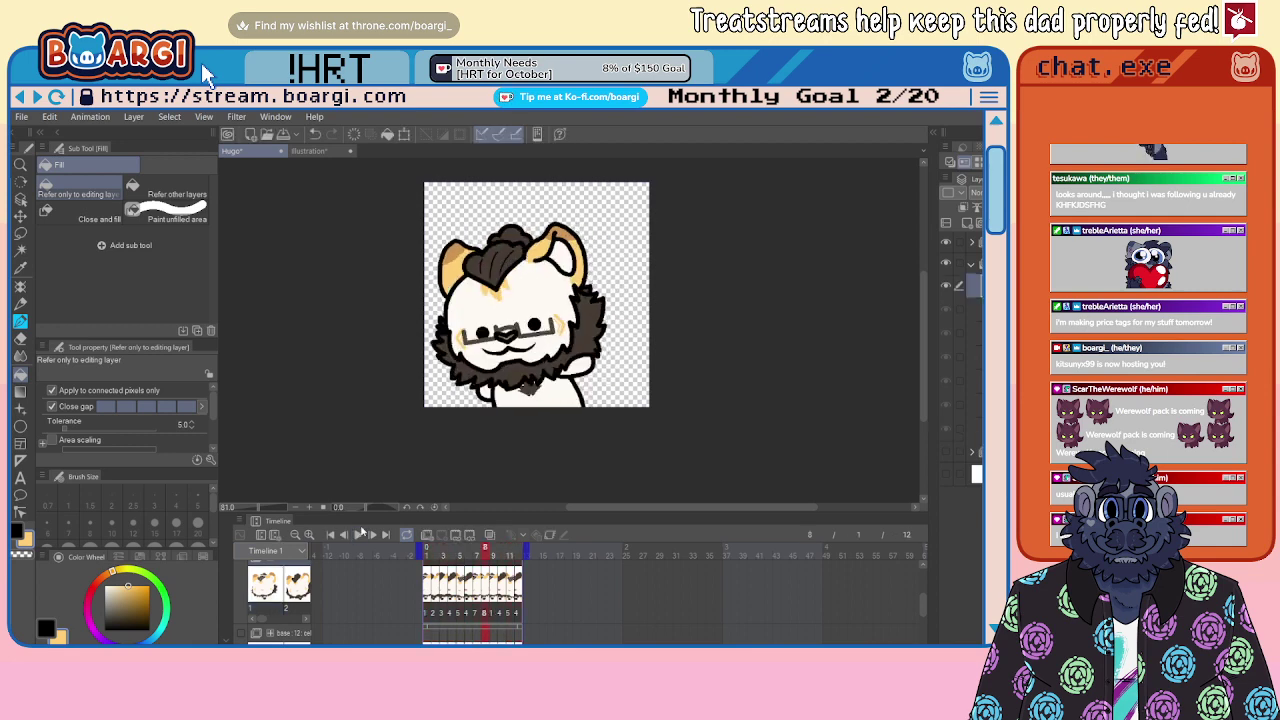
# Step: Examine the yellow arm and chest-side markings on frame 10 as a reference
pyautogui.click(503, 555)
pyautogui.scroll(7, 576, 410)
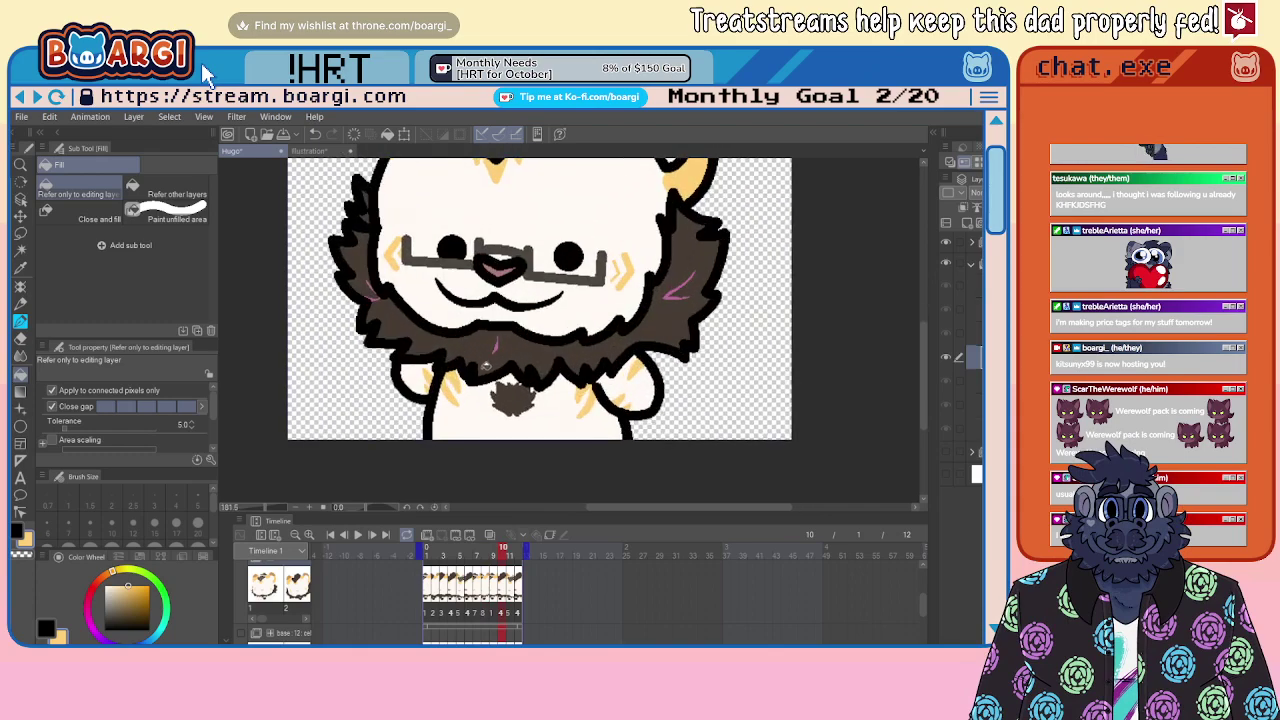
pyautogui.scroll(-1, 451, 385)
pyautogui.scroll(-4, 450, 386)
pyautogui.scroll(4, 452, 338)
pyautogui.hotkey('ctrl', '+')
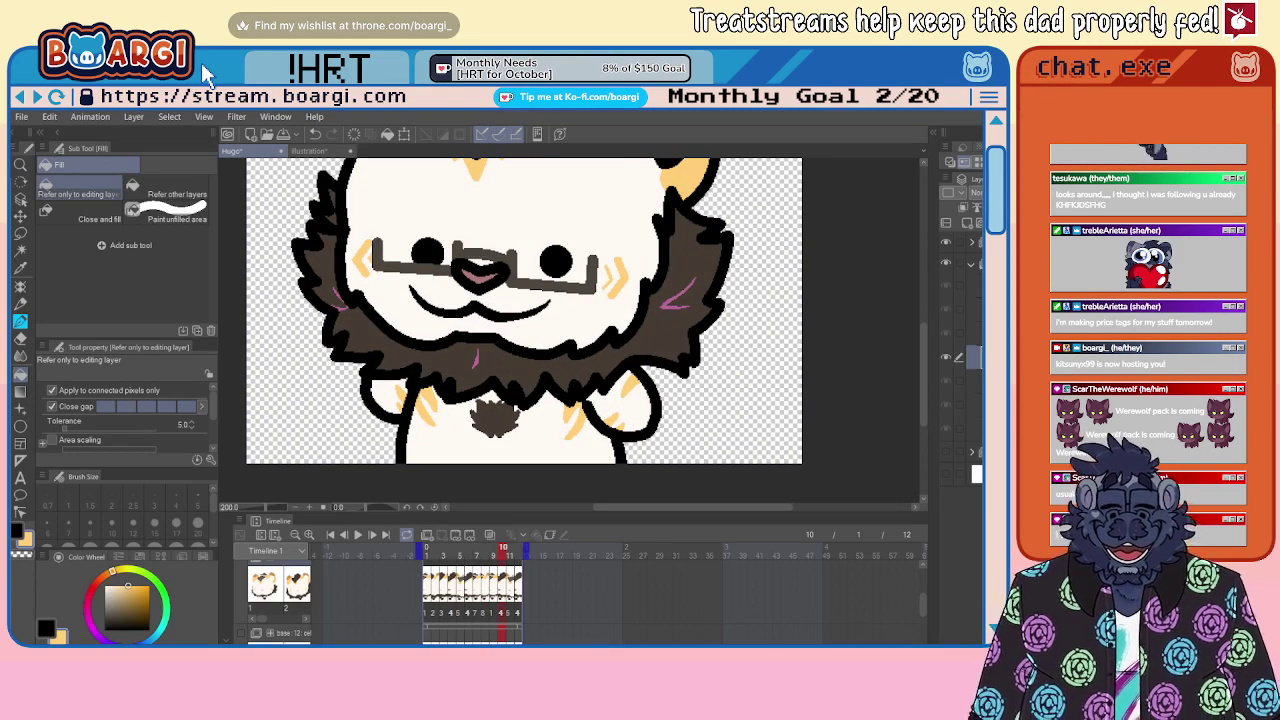
pyautogui.hotkey('ctrl', '+')
pyautogui.hotkey('ctrl', '+')
# Step: Outline jagged yellow markings on both arms of frame 3 with the BEAR pen at brush size 3
pyautogui.click(27, 320)
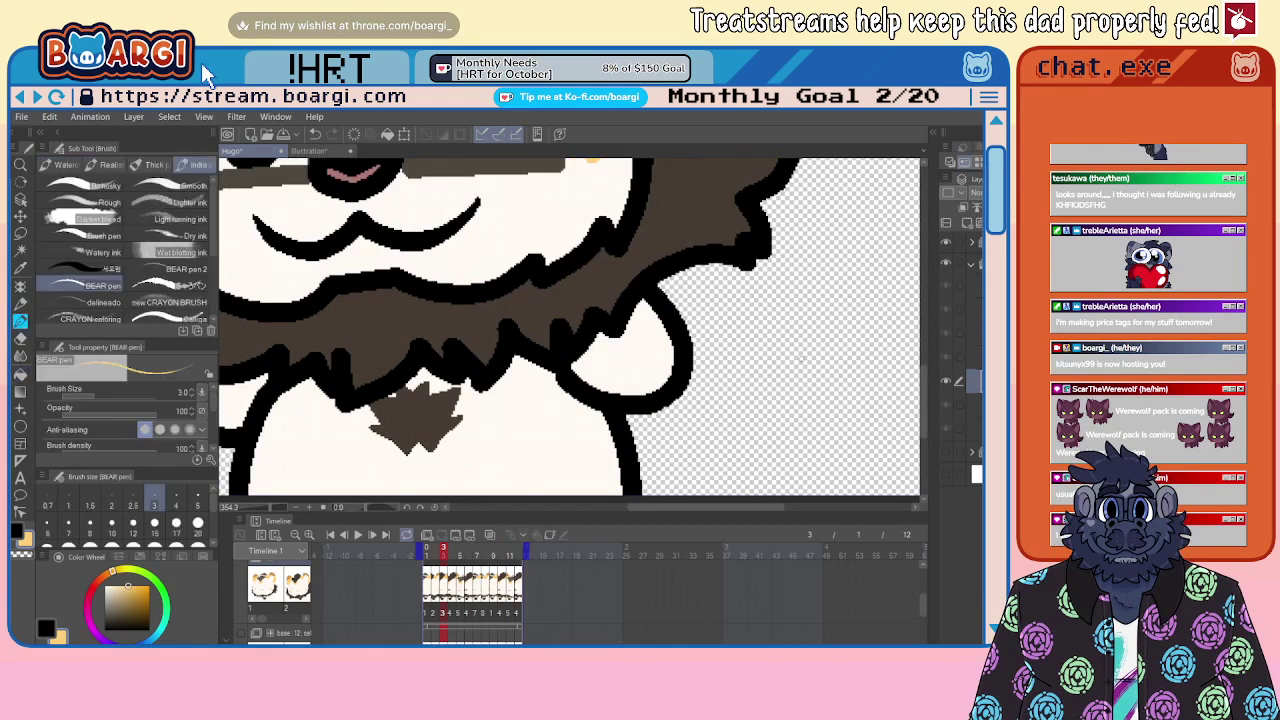
pyautogui.scroll(6, 718, 379)
pyautogui.moveTo(490, 398)
pyautogui.mouseDown()
pyautogui.moveTo(512, 361)
pyautogui.moveTo(512, 392)
pyautogui.moveTo(524, 392)
pyautogui.moveTo(544, 344)
pyautogui.moveTo(552, 402)
pyautogui.mouseUp()
pyautogui.moveTo(586, 238); pyautogui.dragTo(604, 264)
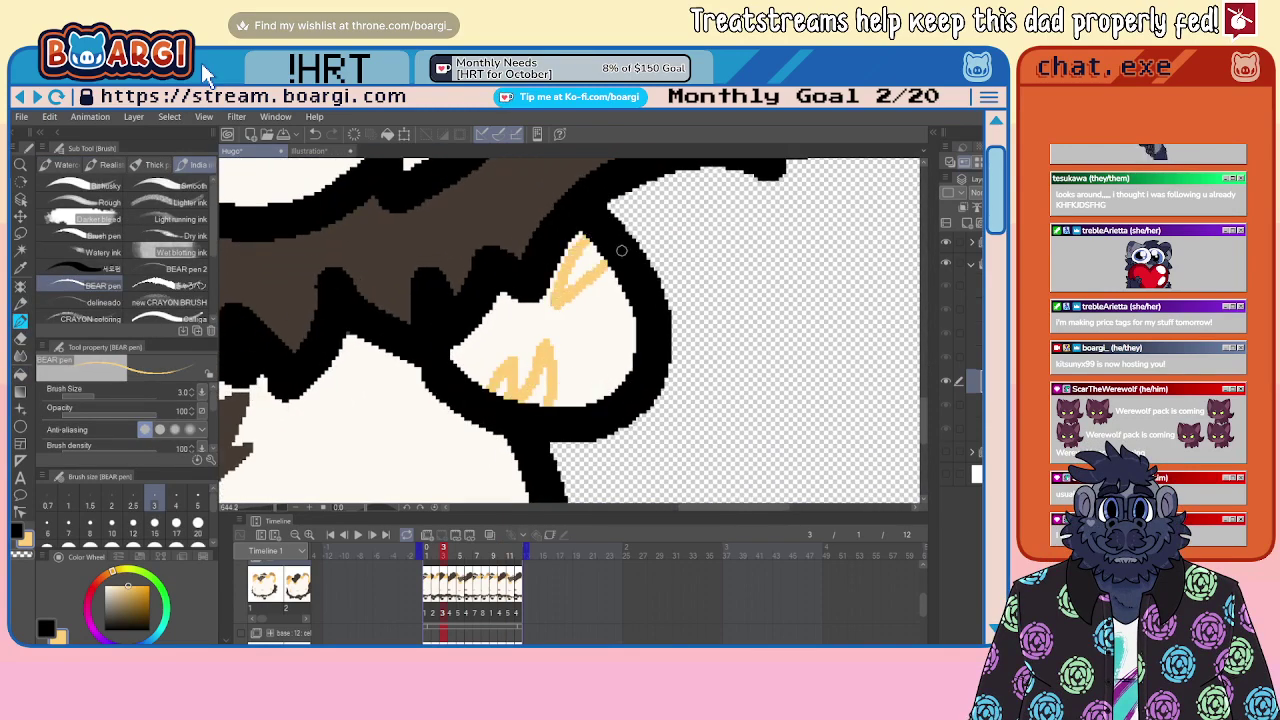
pyautogui.scroll(-5, 731, 286)
pyautogui.moveTo(731, 286); pyautogui.dragTo(897, 264)
pyautogui.scroll(3, 347, 366)
pyautogui.moveTo(346, 368)
pyautogui.mouseDown()
pyautogui.moveTo(322, 335)
pyautogui.moveTo(350, 352)
pyautogui.moveTo(365, 338)
pyautogui.mouseUp()
pyautogui.scroll(-6, 340, 366)
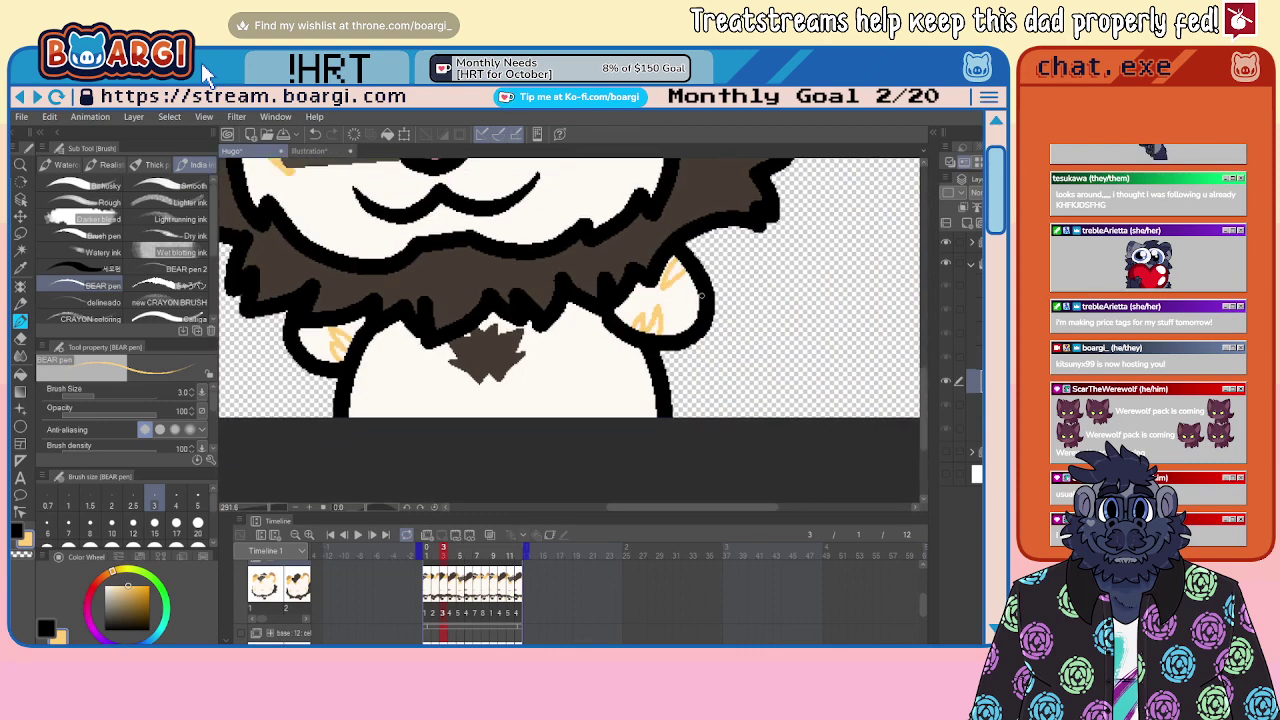
# Step: Colour in the outlined arm markings on frame 3 with the marking yellow
pyautogui.scroll(7, 705, 289)
pyautogui.scroll(-8, 682, 257)
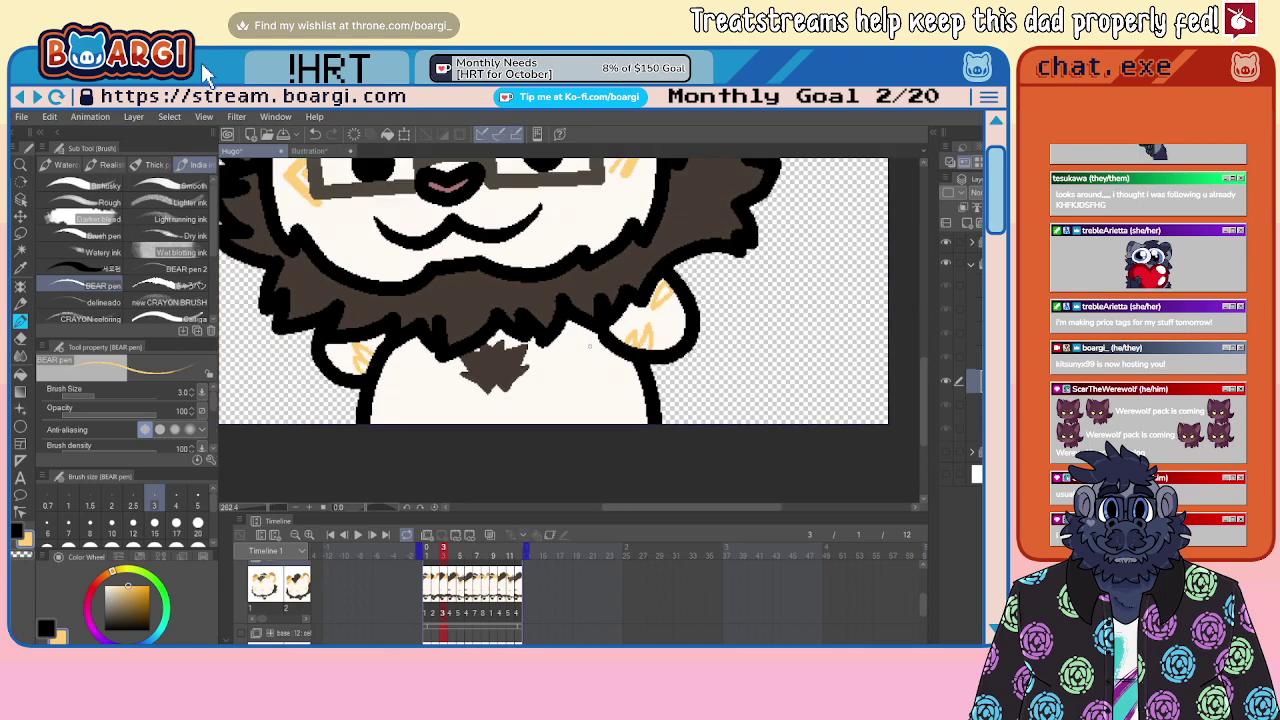
pyautogui.scroll(6, 357, 353)
pyautogui.moveTo(350, 348); pyautogui.dragTo(374, 370)
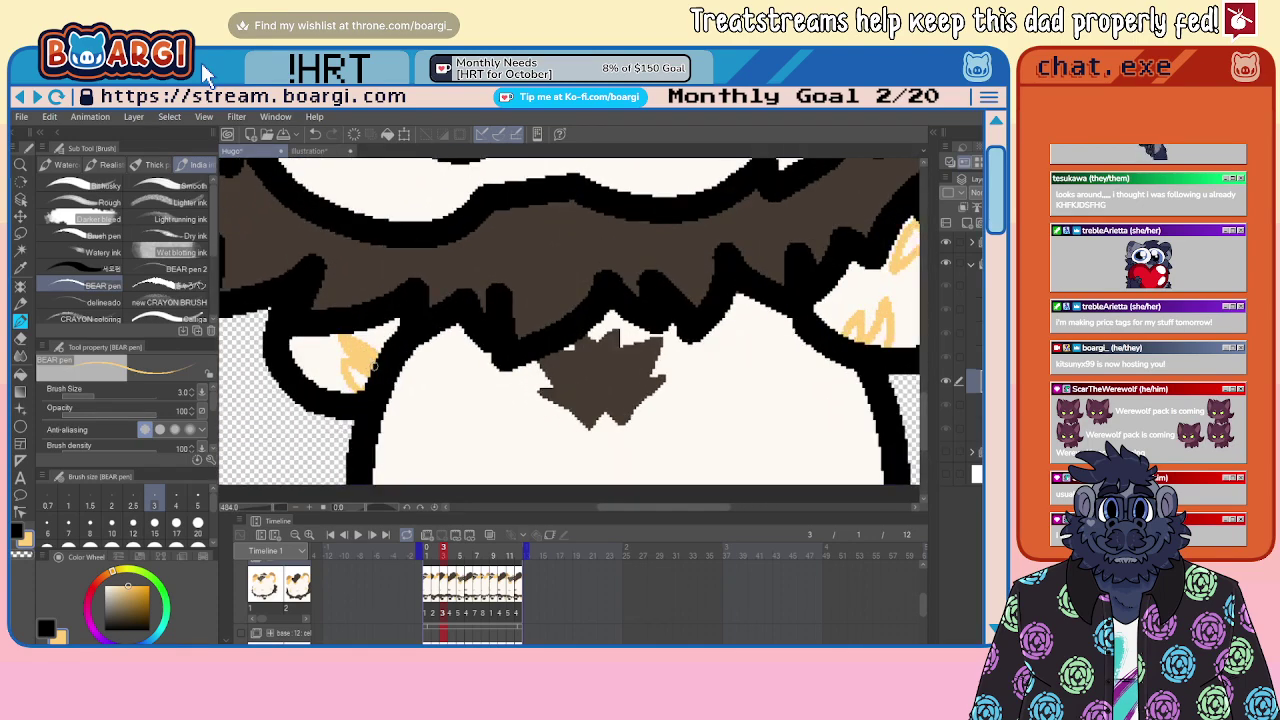
pyautogui.scroll(-3, 500, 360)
pyautogui.scroll(3, 650, 356)
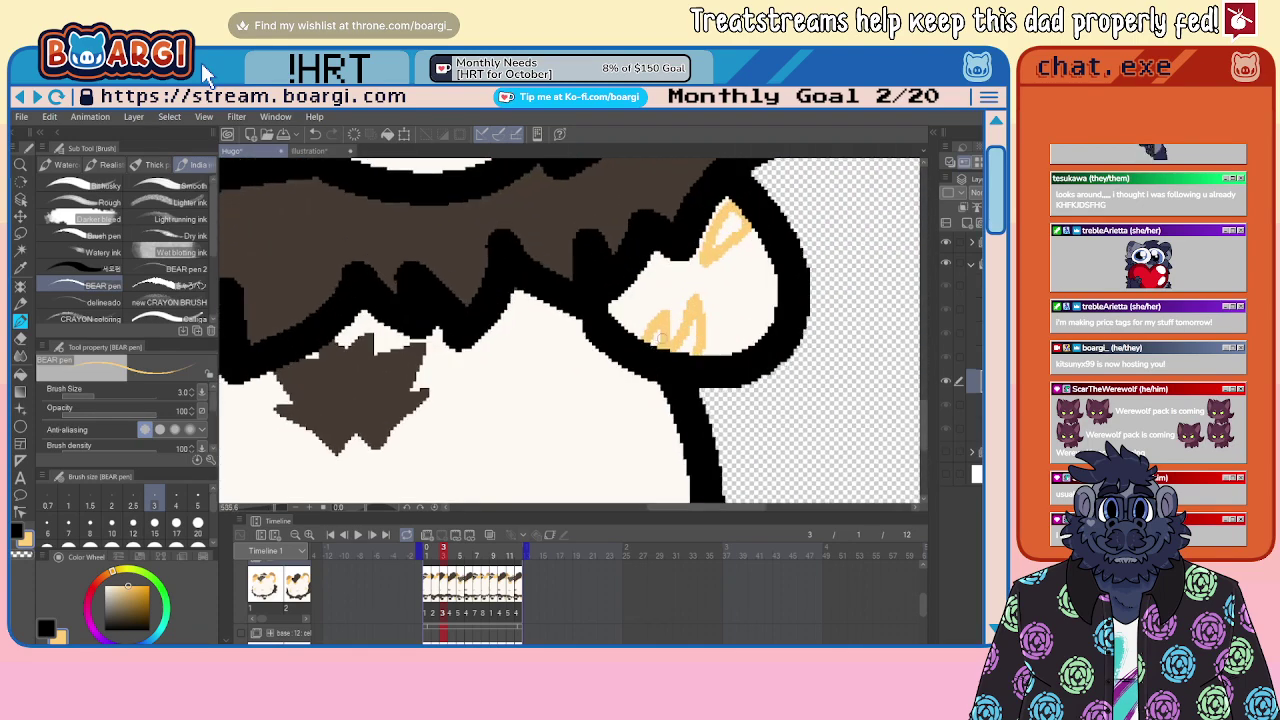
pyautogui.moveTo(690, 324); pyautogui.dragTo(692, 364)
pyautogui.moveTo(738, 218); pyautogui.dragTo(716, 252)
pyautogui.scroll(-2, 733, 292)
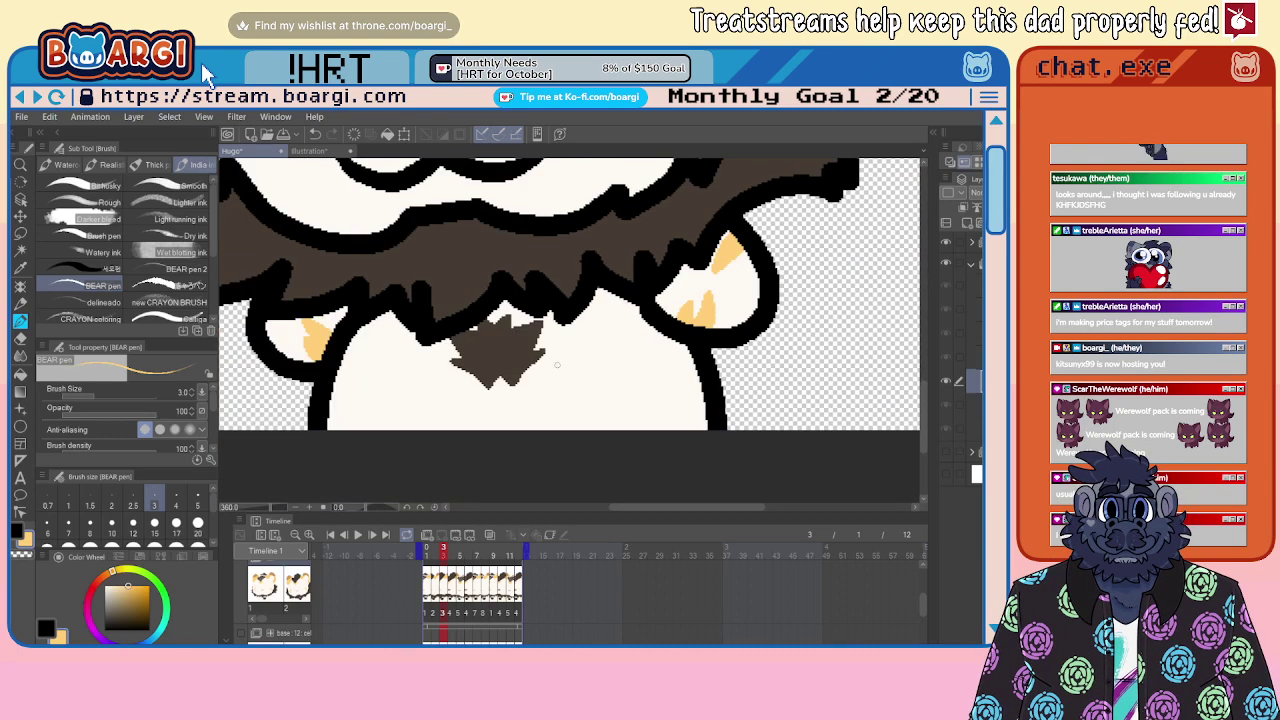
# Step: Try sketching yellow zigzag markings beside the chest tuft, one at each shoulder, on frame 3
pyautogui.scroll(2, 462, 360)
pyautogui.moveTo(260, 288)
pyautogui.mouseDown()
pyautogui.moveTo(322, 351)
pyautogui.moveTo(317, 306)
pyautogui.moveTo(350, 383)
pyautogui.moveTo(346, 303)
pyautogui.moveTo(316, 251)
pyautogui.mouseUp()
pyautogui.scroll(-2, 489, 337)
pyautogui.scroll(2, 468, 345)
pyautogui.hotkey('ctrl', 'z')
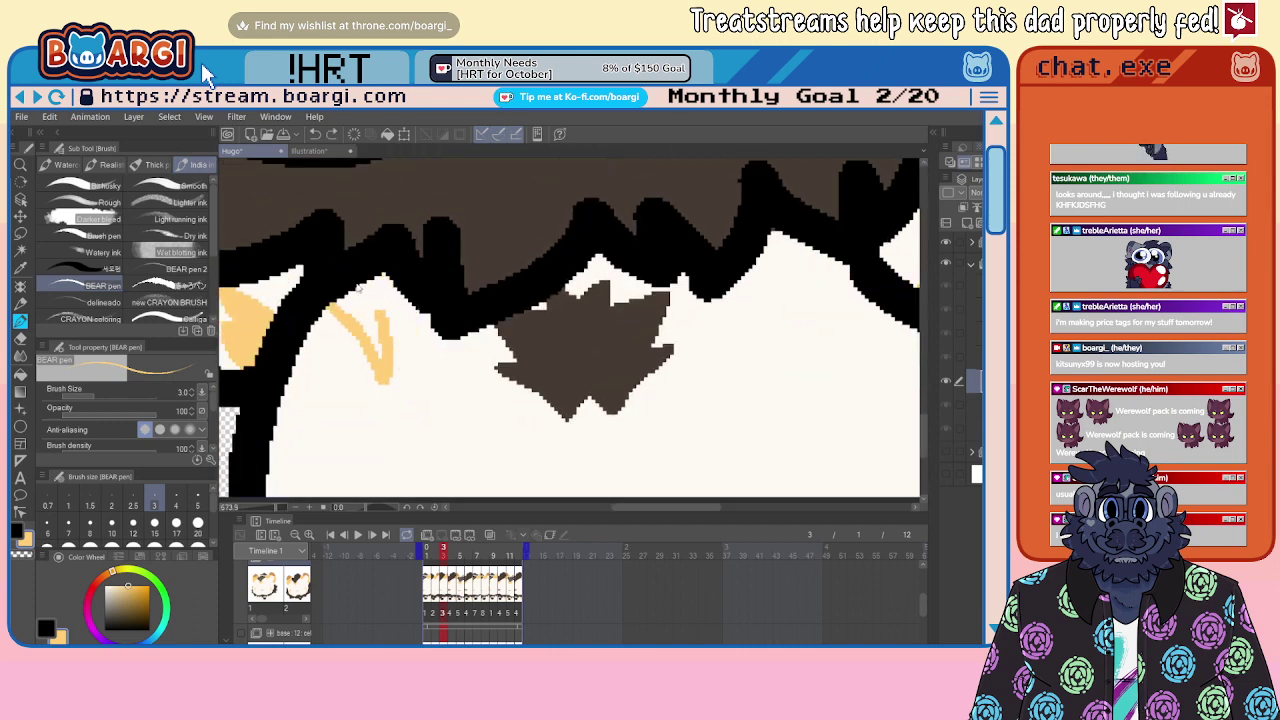
pyautogui.moveTo(361, 282)
pyautogui.mouseDown()
pyautogui.moveTo(421, 372)
pyautogui.moveTo(403, 296)
pyautogui.moveTo(364, 276)
pyautogui.mouseUp()
pyautogui.scroll(-1, 364, 276)
pyautogui.scroll(1, 517, 320)
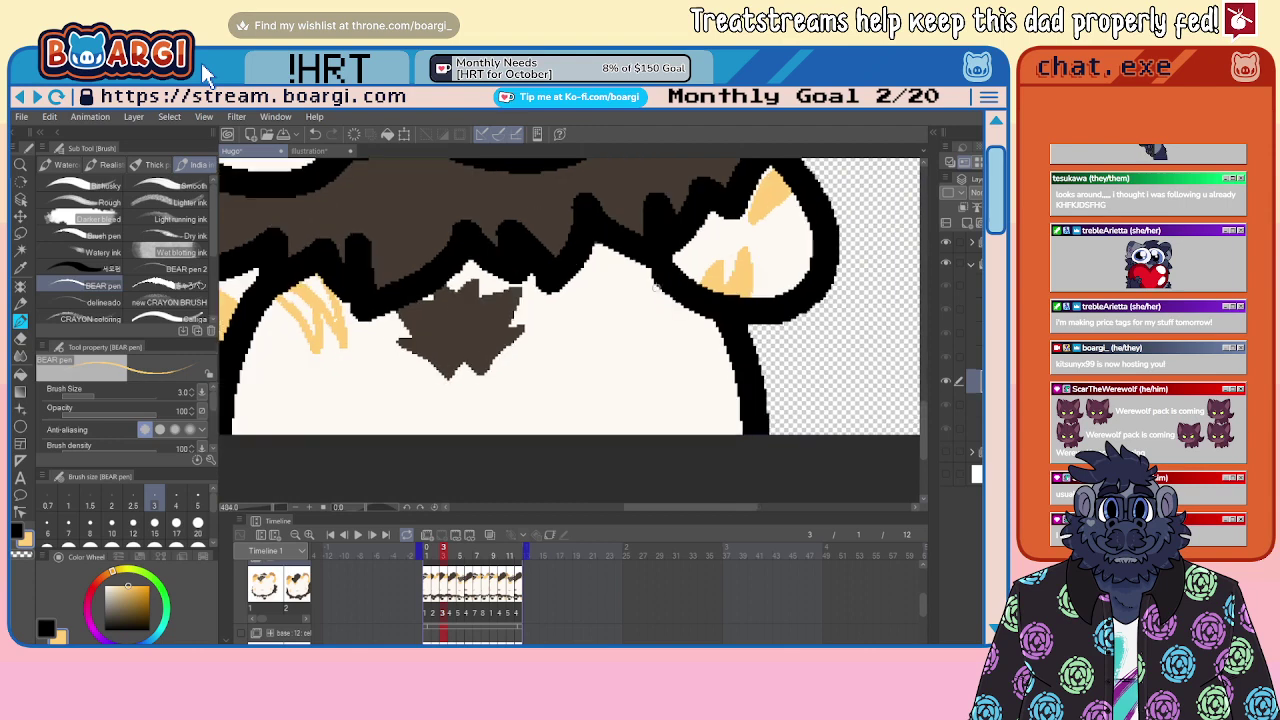
pyautogui.moveTo(606, 238)
pyautogui.mouseDown()
pyautogui.moveTo(580, 281)
pyautogui.moveTo(575, 331)
pyautogui.moveTo(627, 251)
pyautogui.moveTo(617, 315)
pyautogui.moveTo(631, 319)
pyautogui.moveTo(657, 265)
pyautogui.mouseUp()
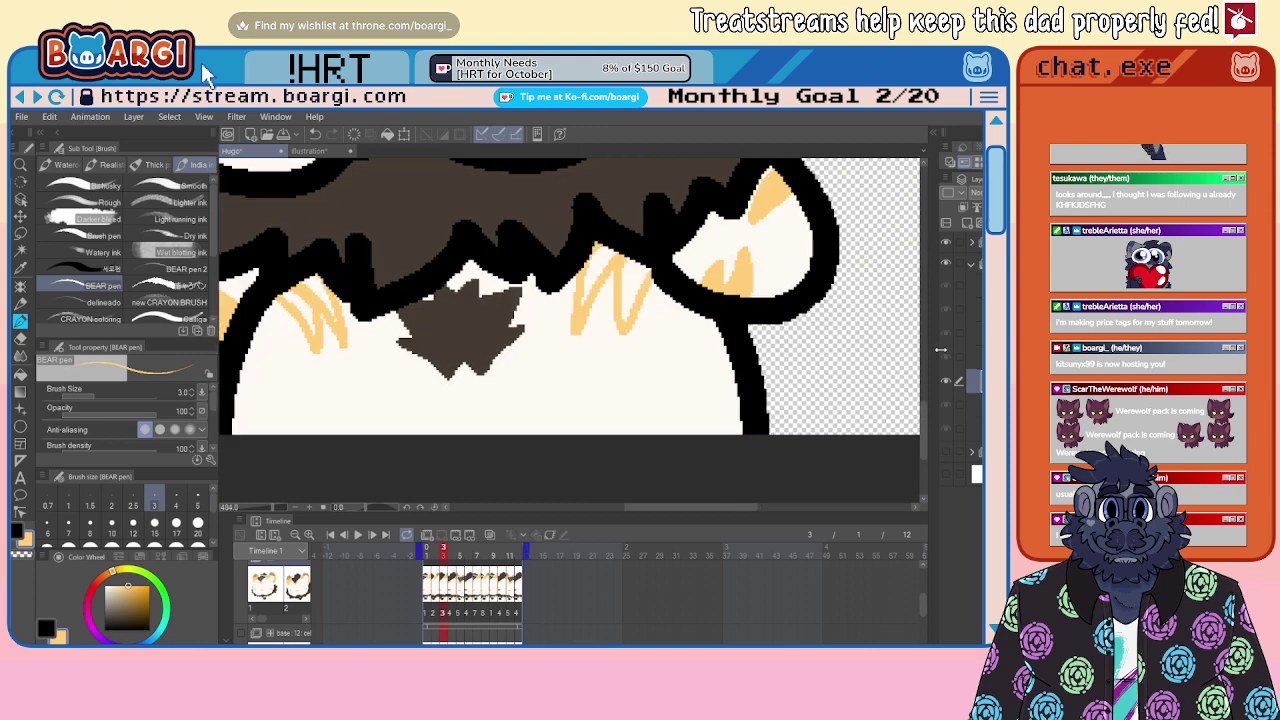
# Step: Compare with the shoulder markings on frame 4 and undo the zigzag markings sketched on frame 3
pyautogui.press('Right')
pyautogui.scroll(-1, 780, 354)
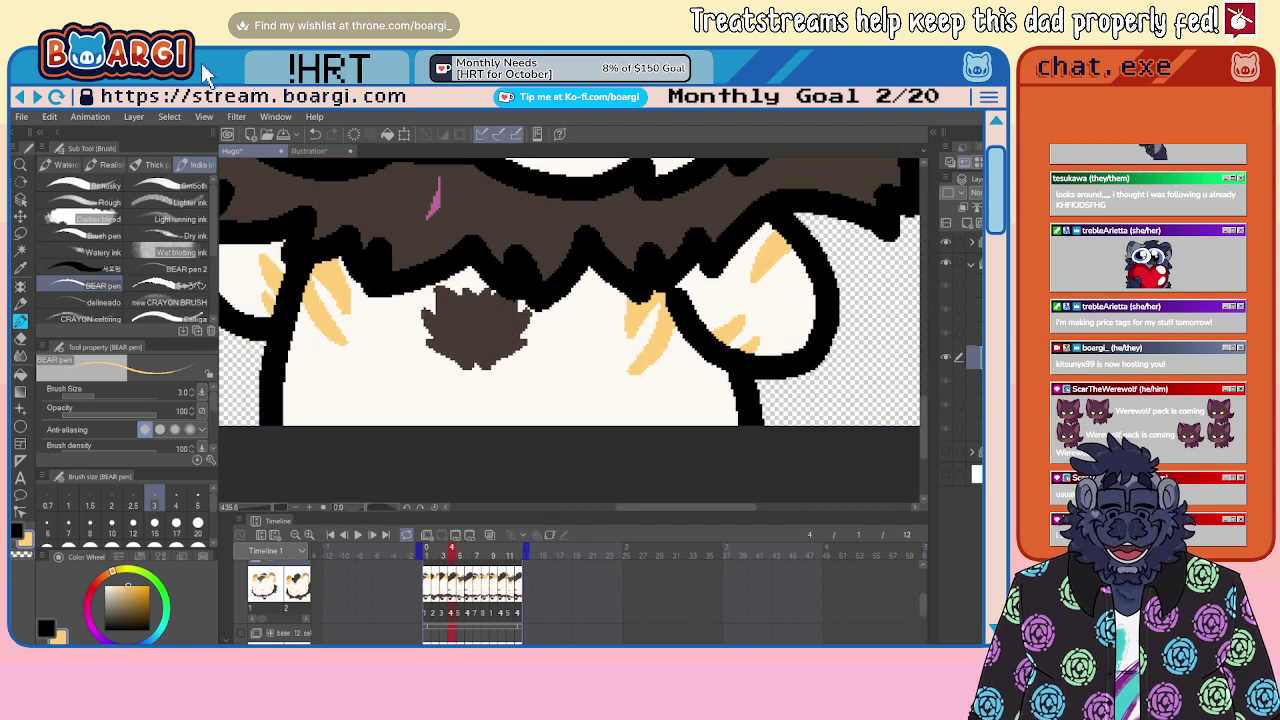
pyautogui.press('Left')
pyautogui.hotkey('ctrl', 'z')
pyautogui.hotkey('ctrl', 'z')
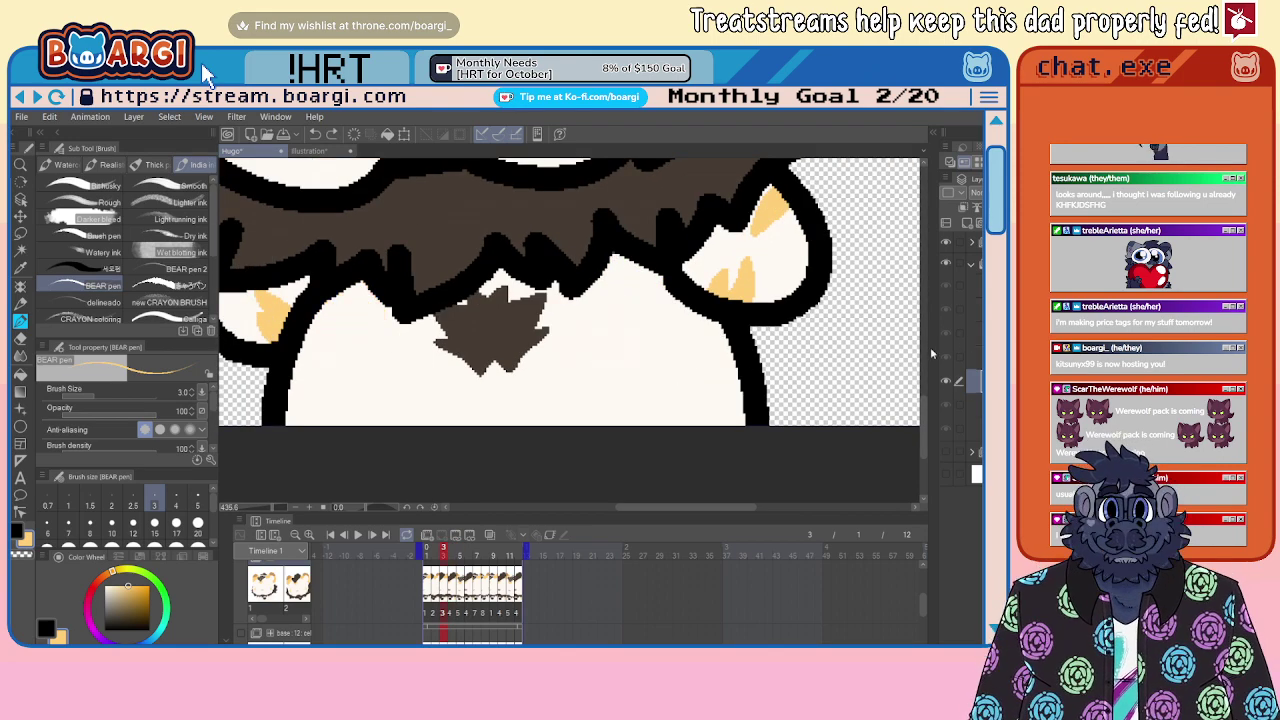
# Step: Compare the chest and shoulder areas of frame 3 with frames 4 and 1
pyautogui.press('Right')
pyautogui.press('Left')
pyautogui.scroll(2, 592, 270)
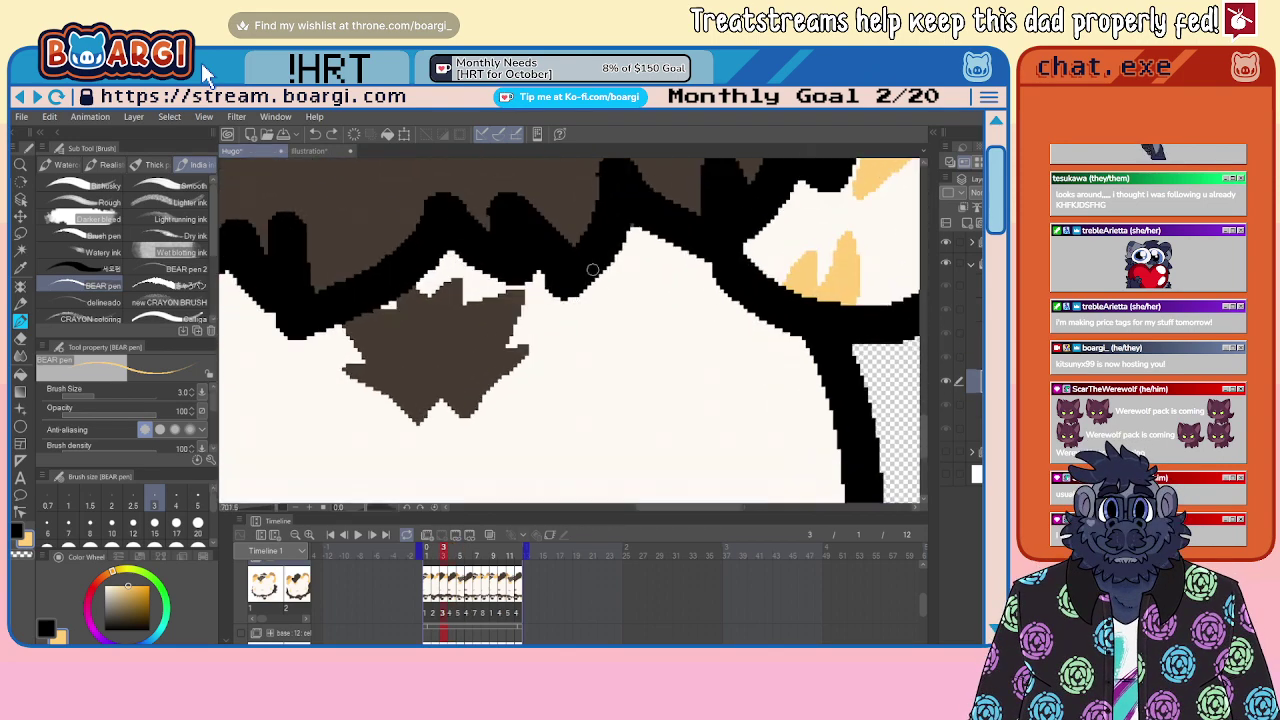
pyautogui.press('Left')
pyautogui.press('Left')
pyautogui.scroll(-2, 553, 245)
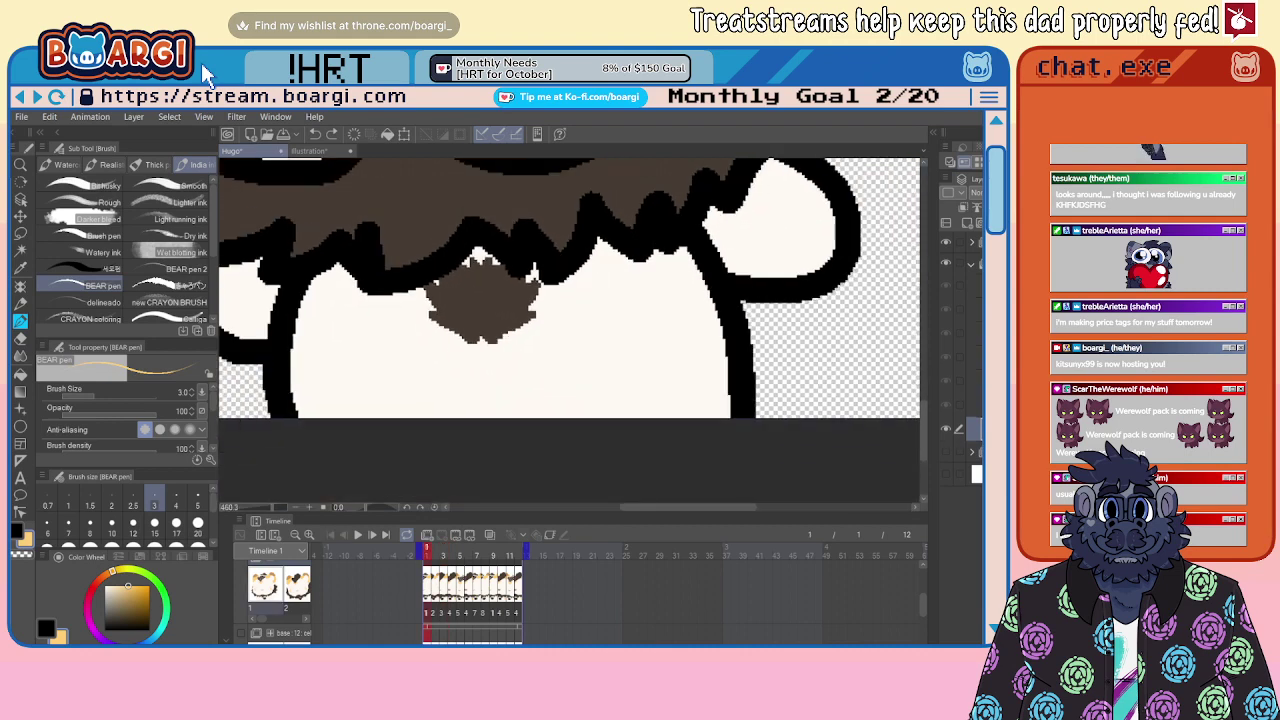
pyautogui.press('Right')
pyautogui.press('Right')
# Step: Outline a pair of pointed yellow stripes at each shoulder beside the chest tuft on frame 3
pyautogui.moveTo(606, 240)
pyautogui.mouseDown()
pyautogui.moveTo(605, 305)
pyautogui.moveTo(612, 259)
pyautogui.moveTo(601, 262)
pyautogui.moveTo(606, 302)
pyautogui.moveTo(638, 244)
pyautogui.moveTo(609, 323)
pyautogui.moveTo(658, 280)
pyautogui.mouseUp()
pyautogui.hotkey('ctrl', 'z')
pyautogui.scroll(-5, 640, 256)
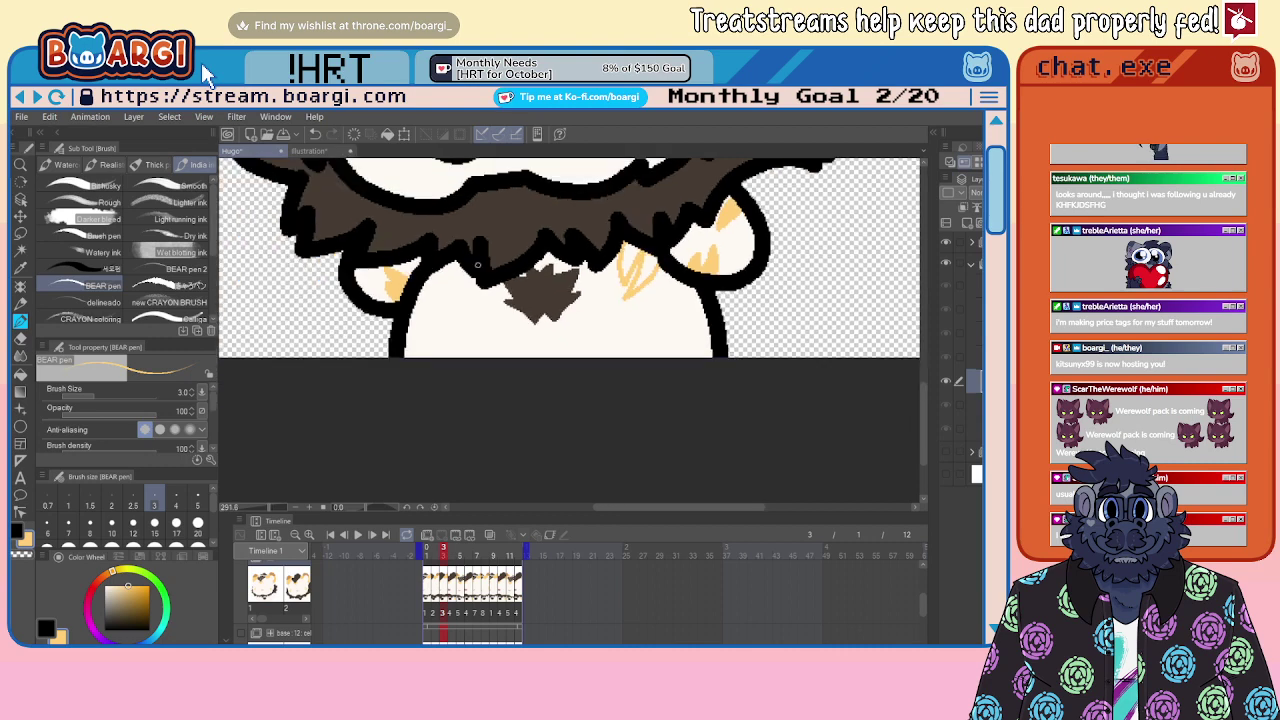
pyautogui.scroll(5, 443, 264)
pyautogui.moveTo(404, 282)
pyautogui.mouseDown()
pyautogui.moveTo(452, 328)
pyautogui.moveTo(422, 260)
pyautogui.moveTo(484, 324)
pyautogui.moveTo(489, 295)
pyautogui.mouseUp()
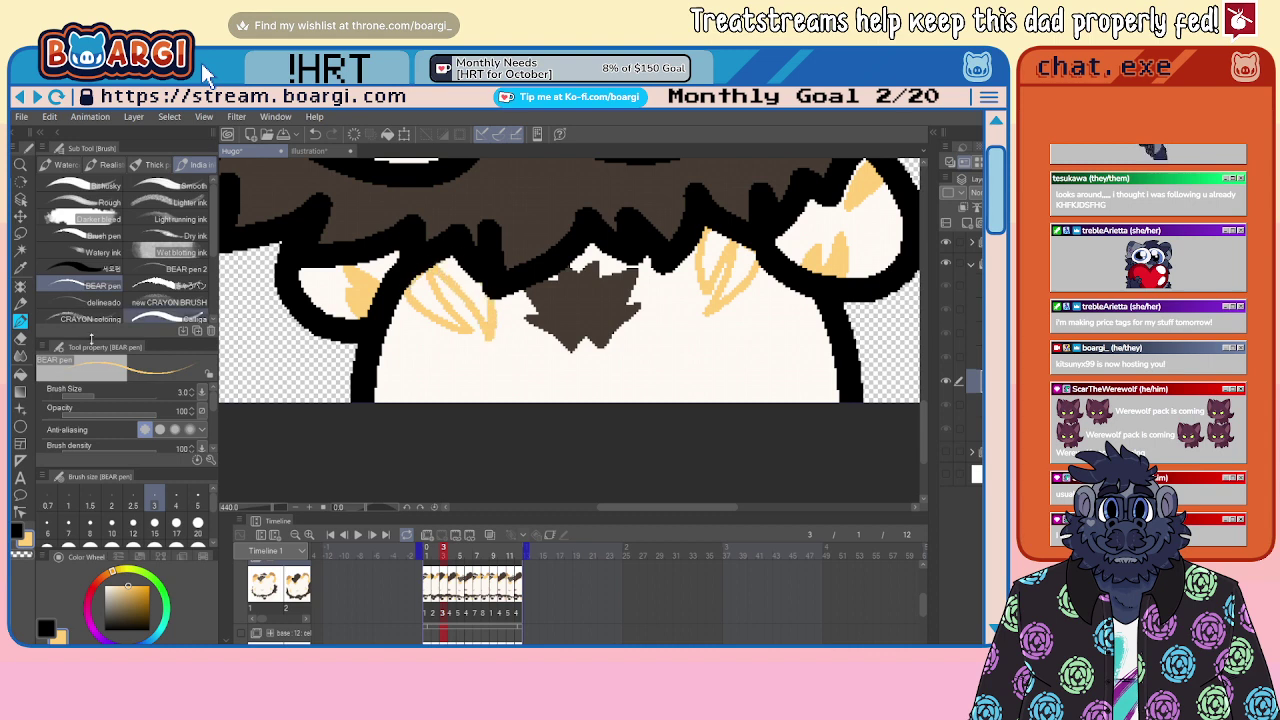
# Step: Fill the outlined shoulder stripes on both sides of the chest on frame 3 with the marking yellow
pyautogui.press('g')
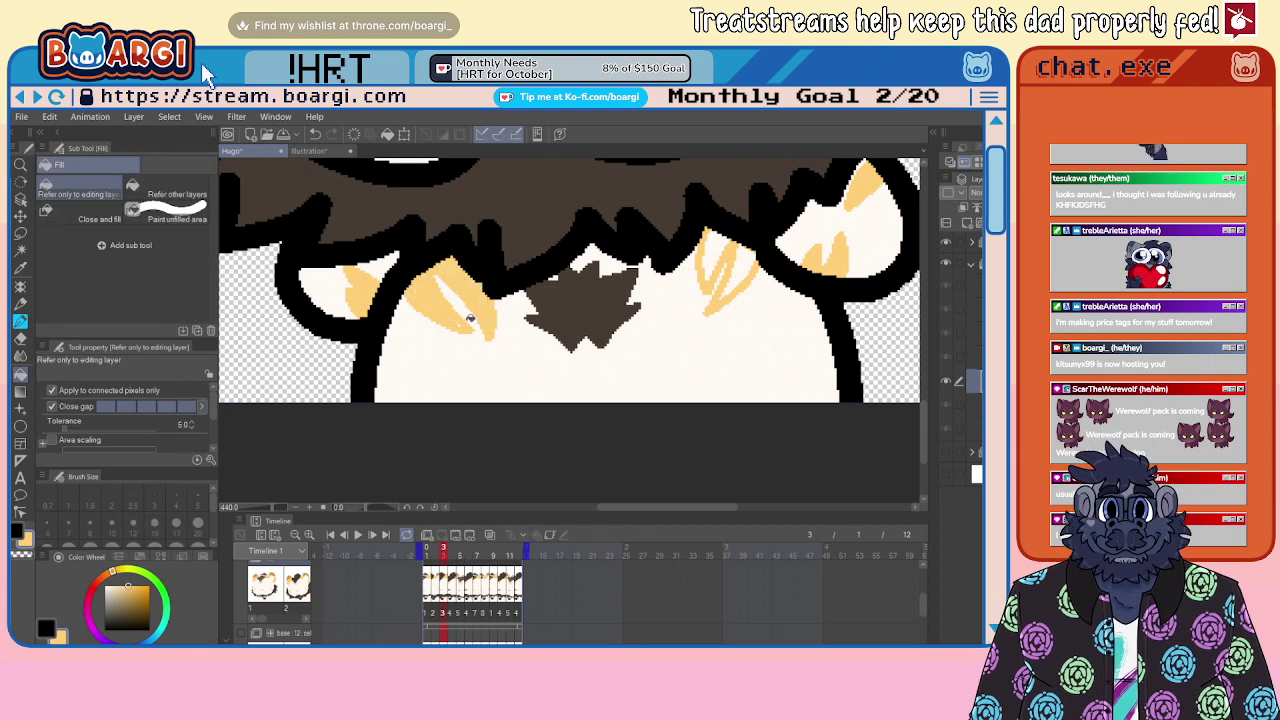
pyautogui.scroll(2, 464, 318)
pyautogui.scroll(-4, 525, 312)
pyautogui.scroll(2, 632, 285)
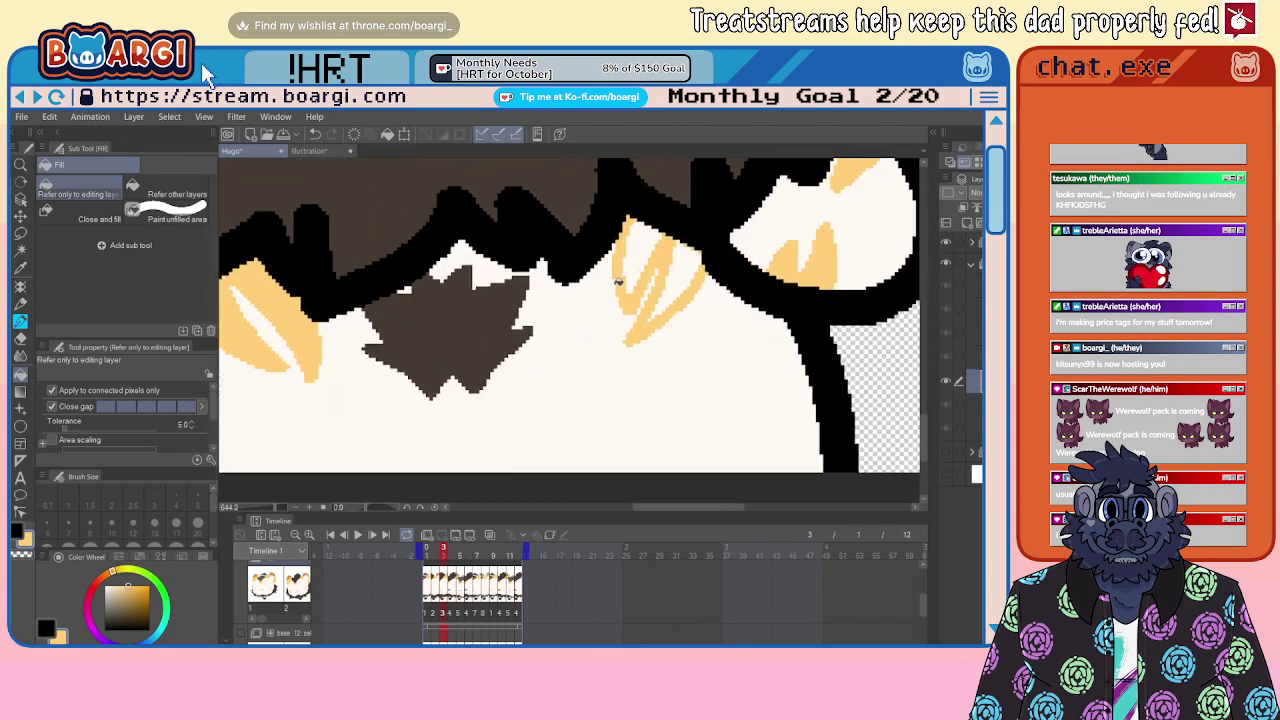
pyautogui.scroll(2, 650, 300)
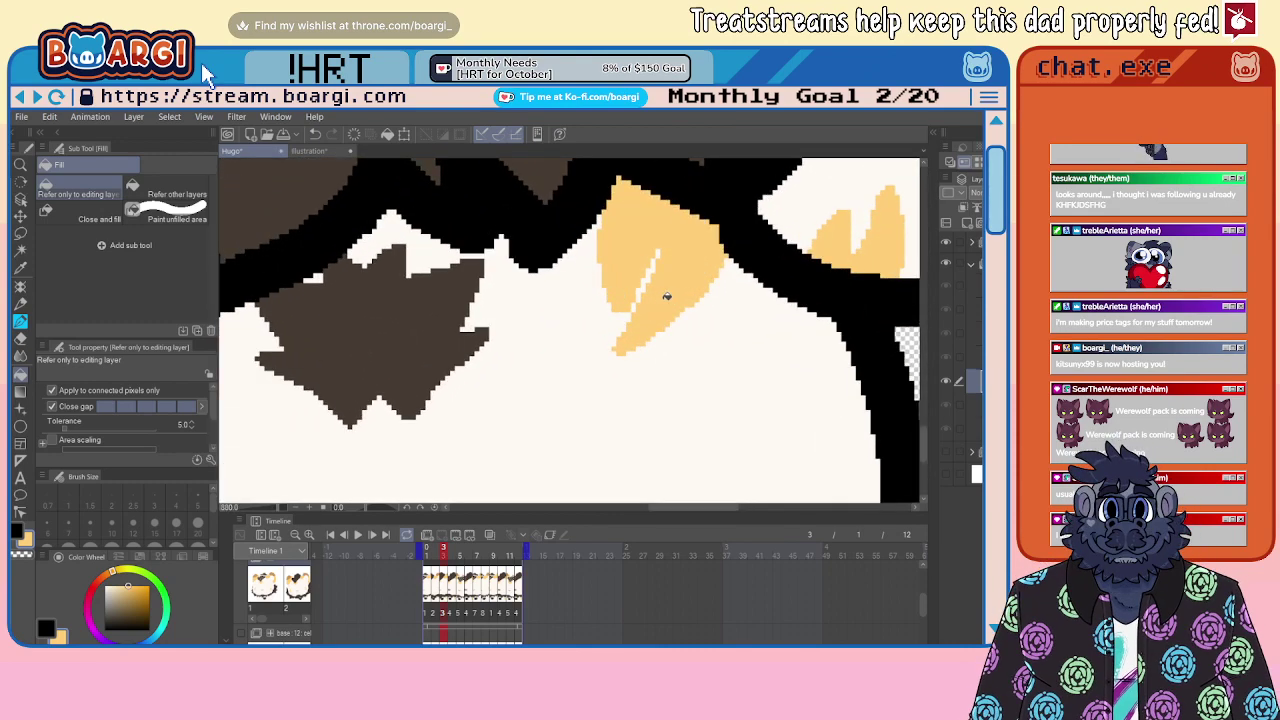
pyautogui.scroll(-5, 651, 315)
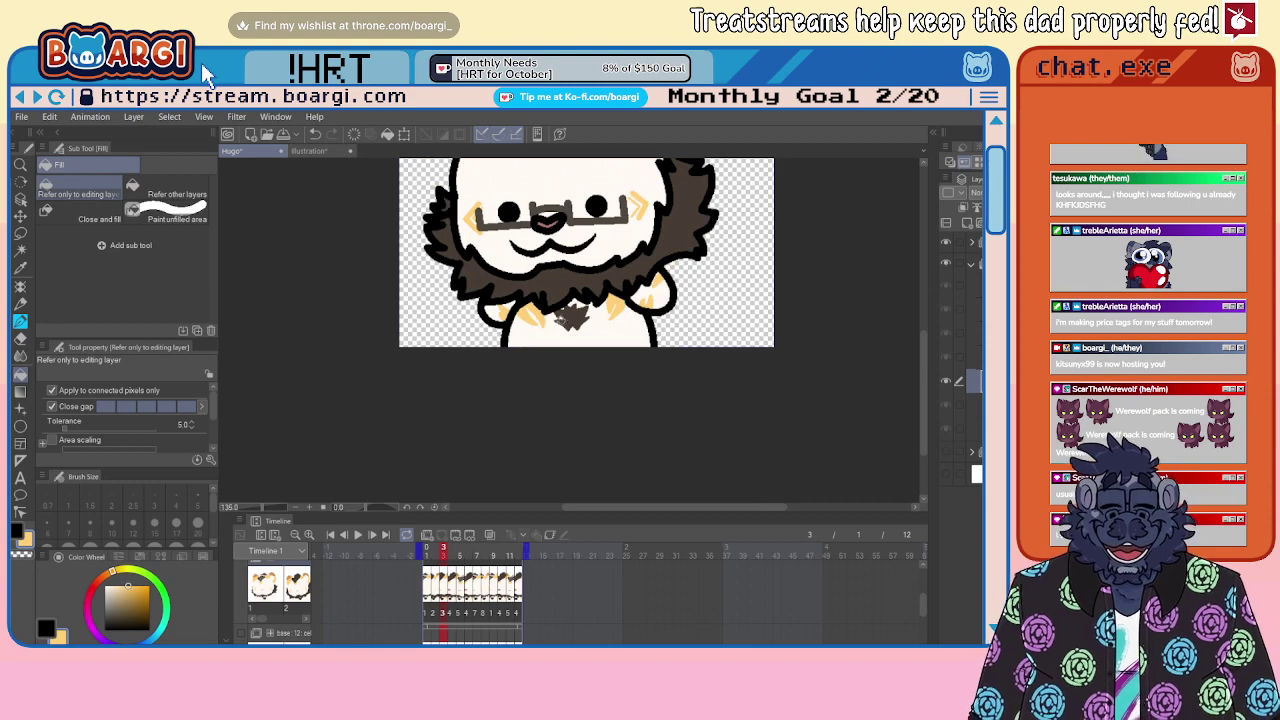
# Step: Split the yellow marking on the lowered arm of frame 3 with a thin white line at brush size 1
pyautogui.scroll(4, 510, 315)
pyautogui.scroll(2, 493, 321)
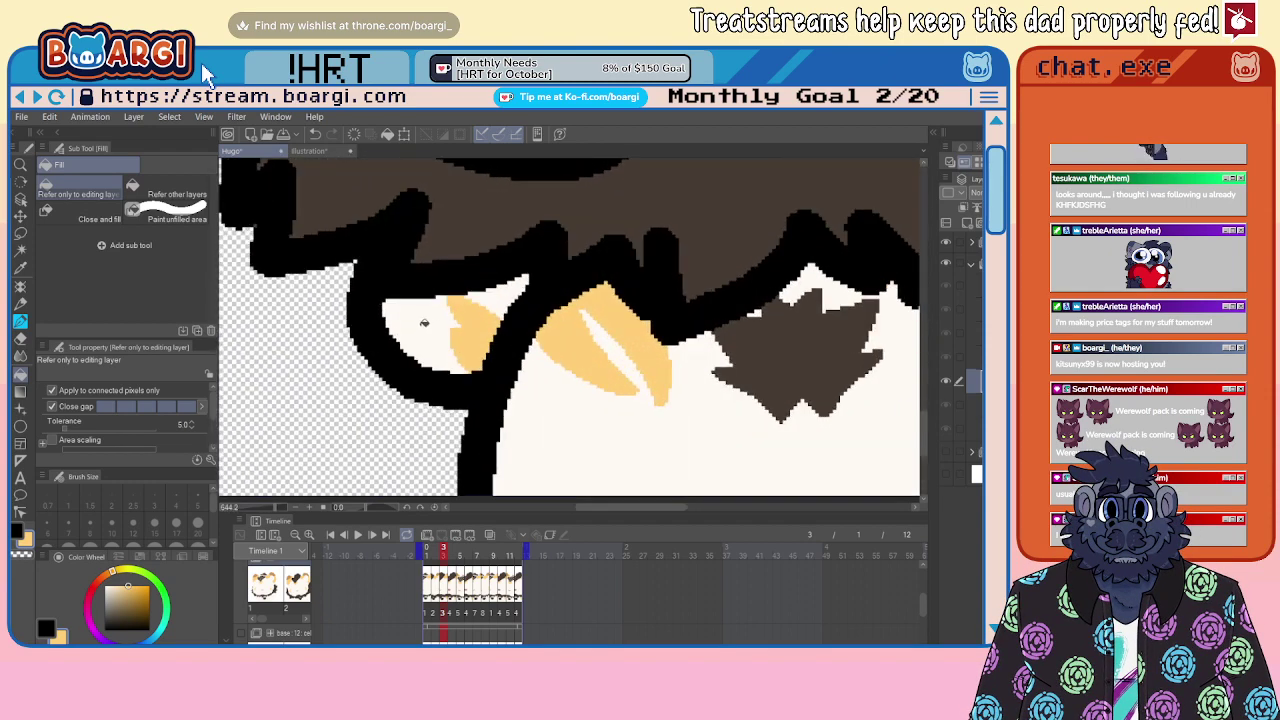
pyautogui.press('b')
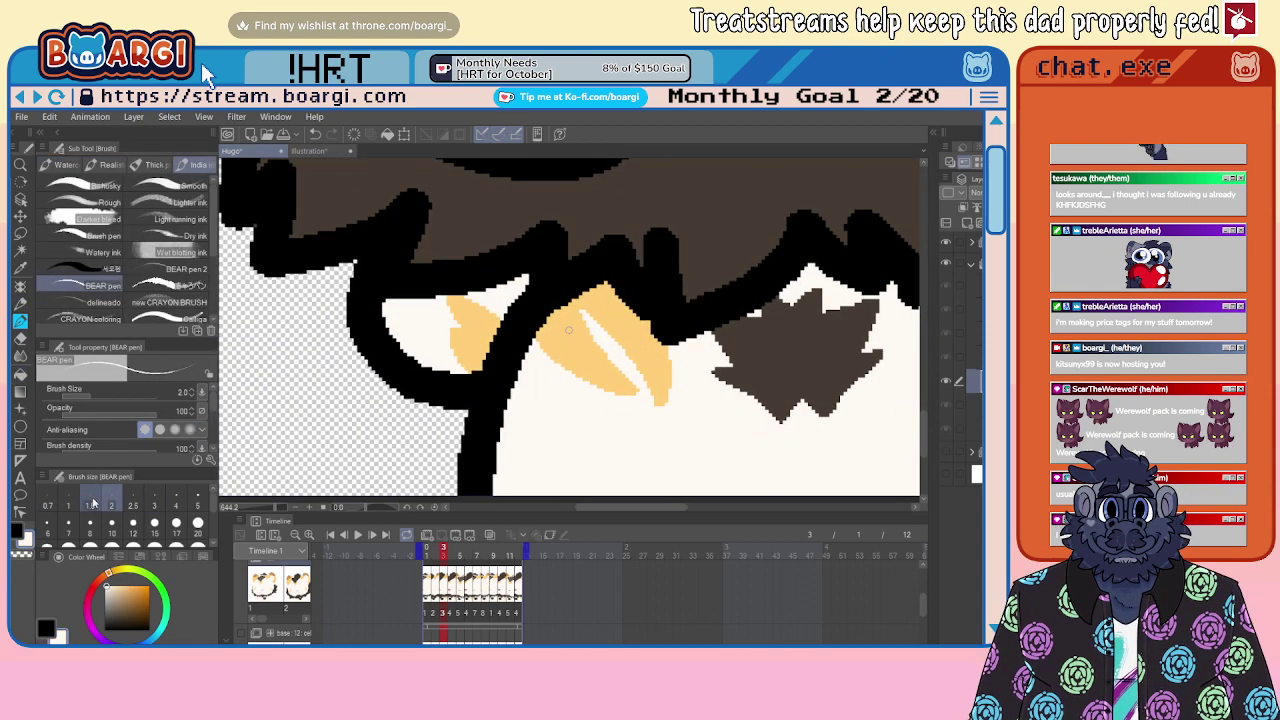
pyautogui.click(68, 497)
pyautogui.scroll(2, 455, 302)
pyautogui.moveTo(480, 319); pyautogui.dragTo(518, 352)
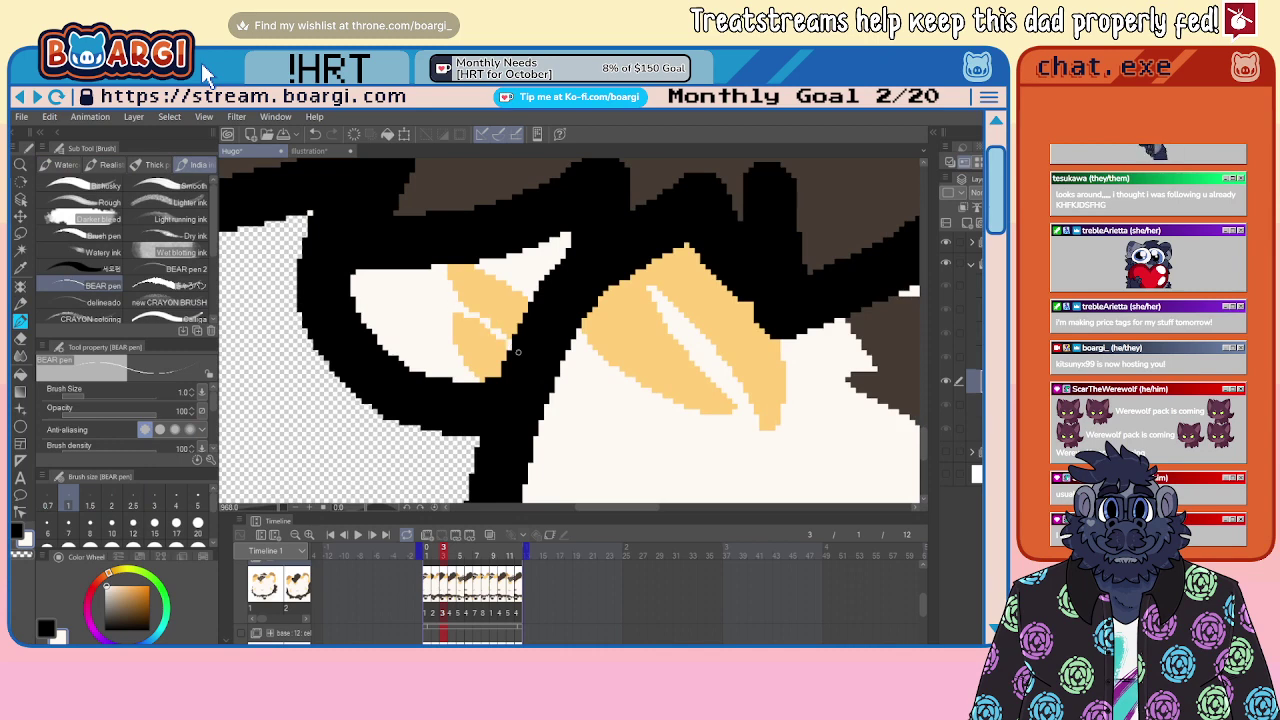
pyautogui.hotkey('ctrl', 'z')
pyautogui.scroll(-8, 455, 312)
pyautogui.scroll(3, 818, 285)
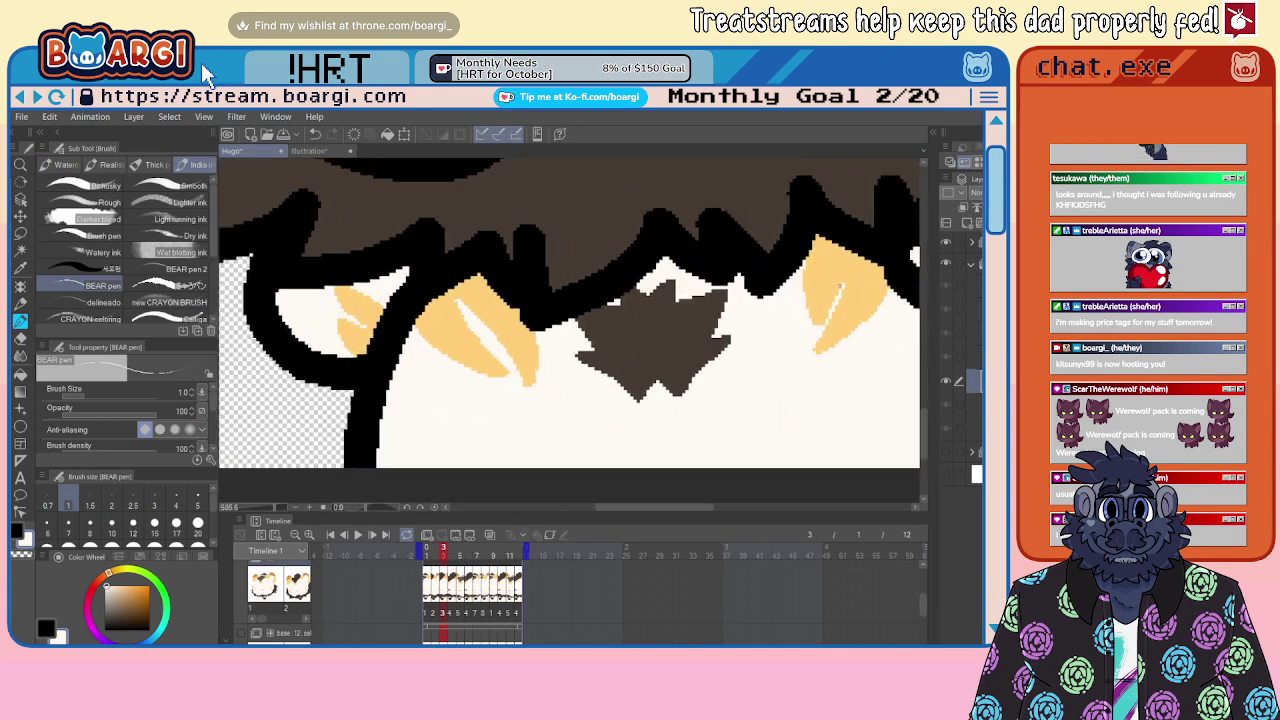
pyautogui.scroll(-5, 779, 307)
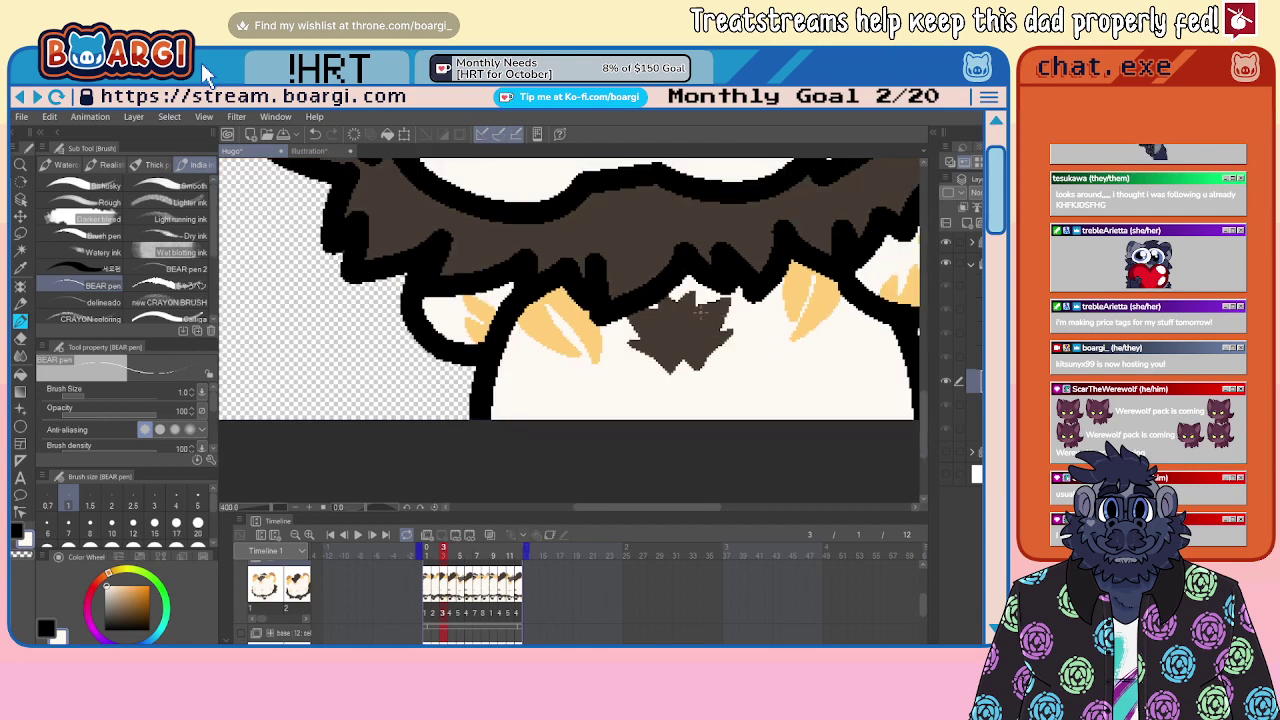
# Step: Sample the marking yellow from the shoulder stripes and set the BEAR pen's brush size to 3
pyautogui.scroll(3, 760, 303)
pyautogui.keyDown('alt'); pyautogui.click(766, 303); pyautogui.keyUp('alt')
pyautogui.scroll(-3, 517, 330)
pyautogui.scroll(5, 626, 321)
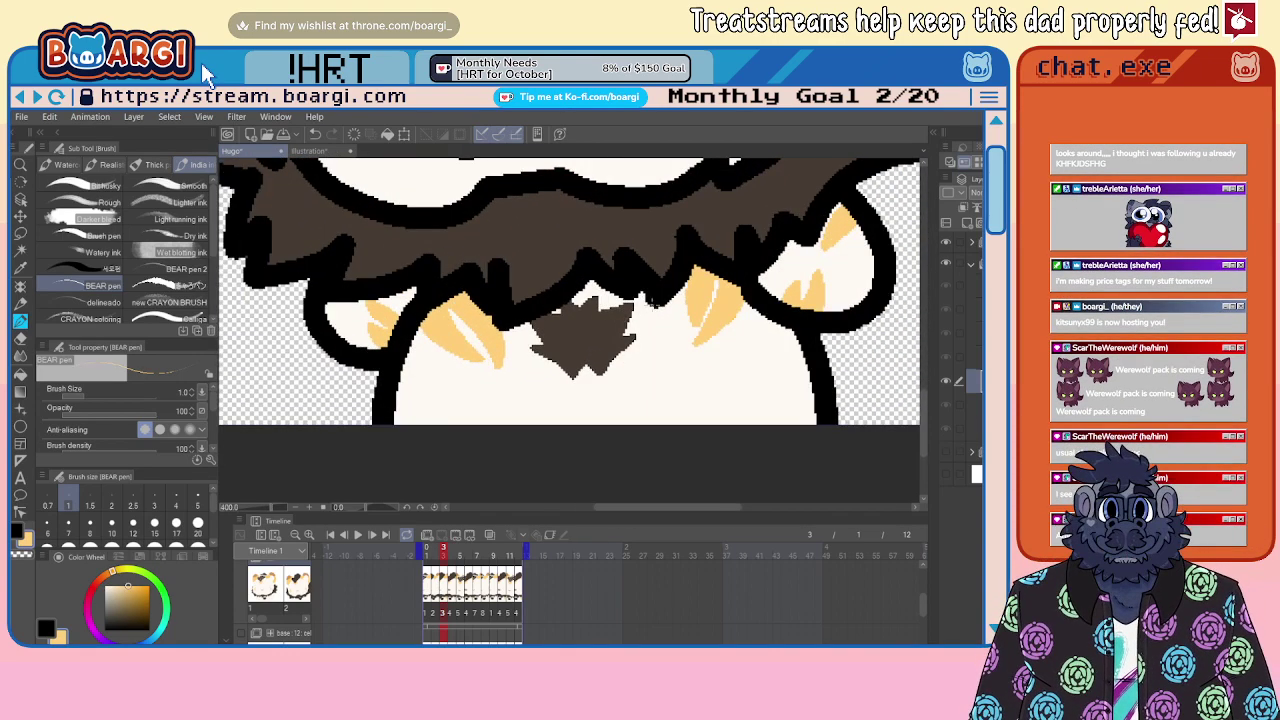
pyautogui.click(197, 499)
pyautogui.scroll(-6, 412, 345)
pyautogui.scroll(5, 485, 312)
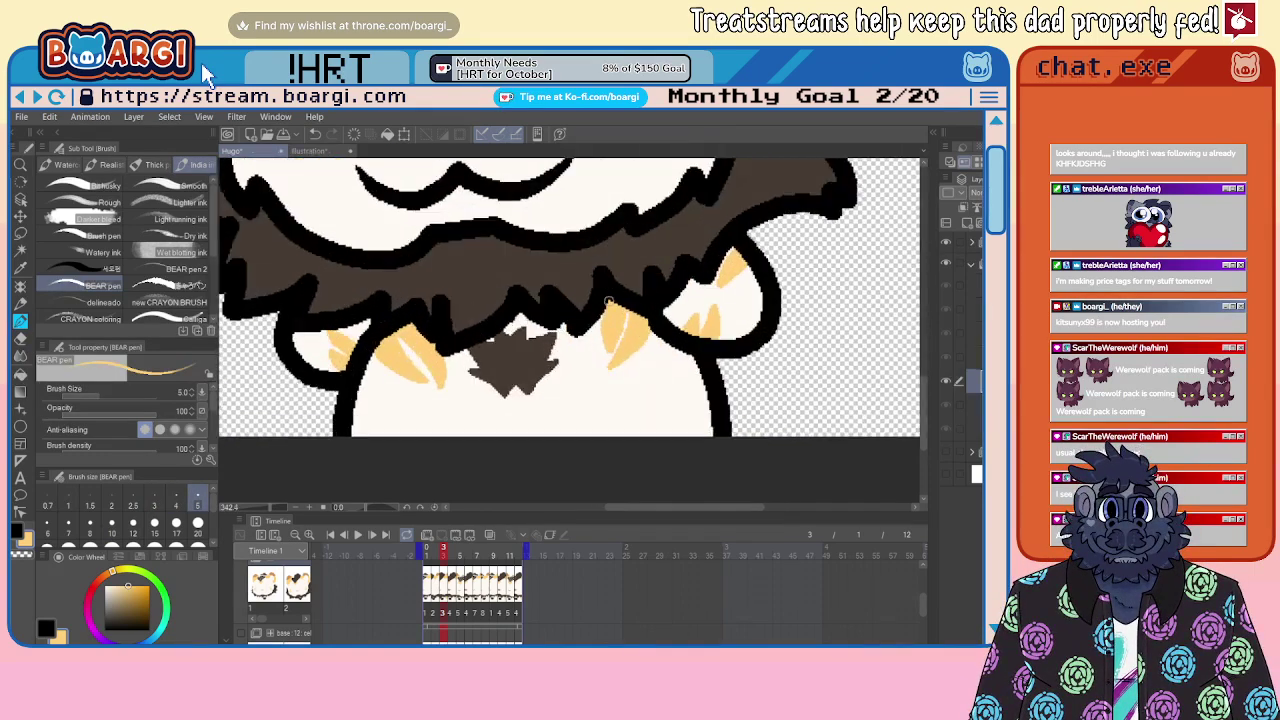
pyautogui.click(157, 500)
pyautogui.scroll(-5, 800, 417)
pyautogui.scroll(-4, 512, 290)
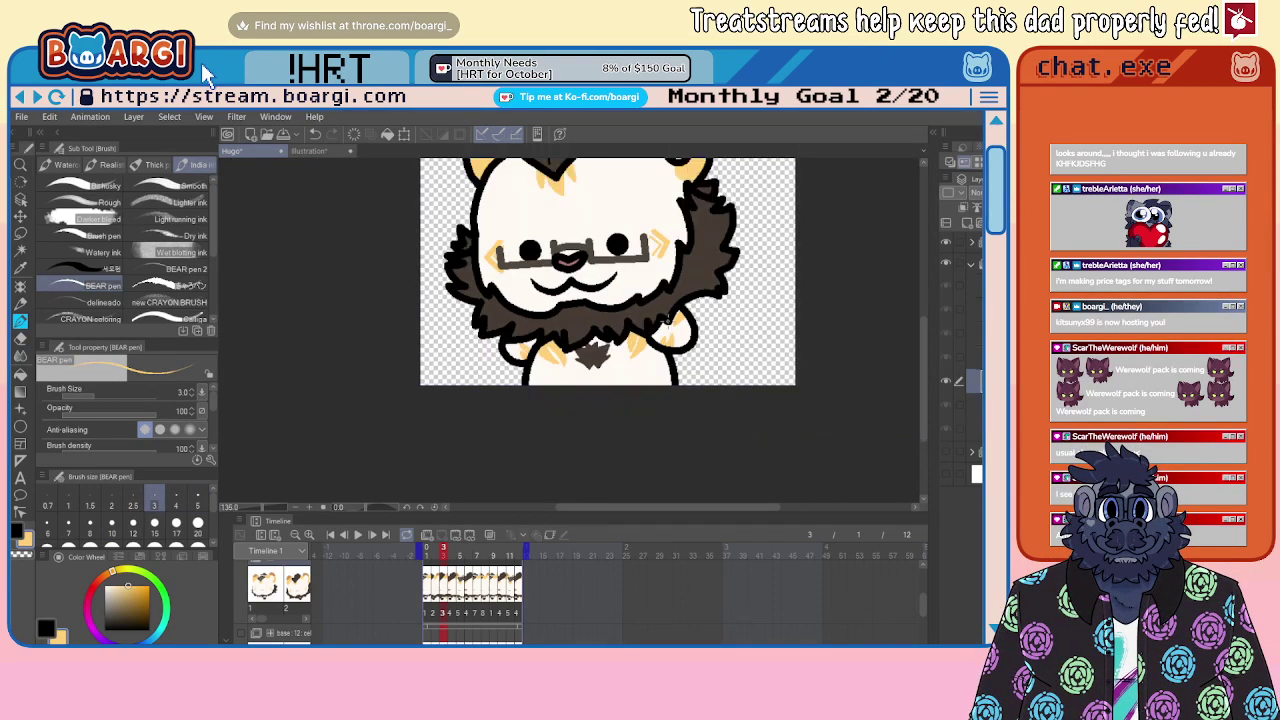
pyautogui.scroll(5, 665, 318)
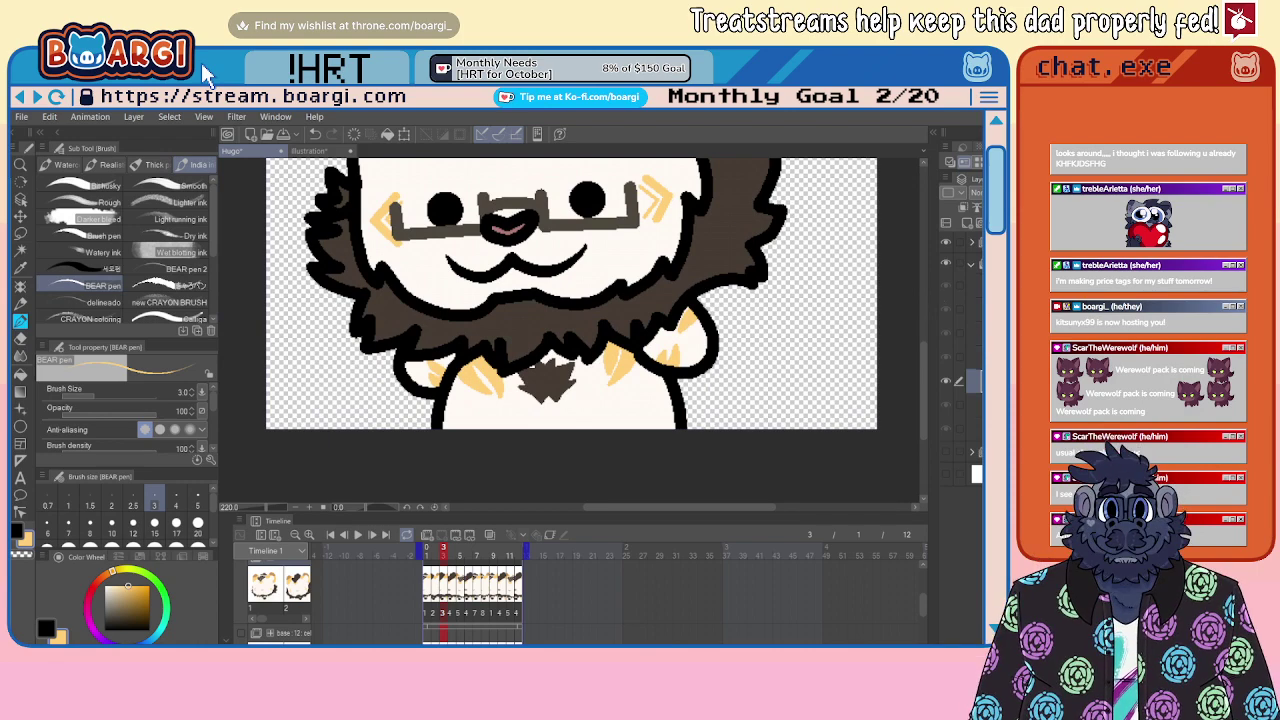
# Step: Draw the yellow markings on both arms of frame 2: zigzag outlines on the raised arm and pointed stripes on the lowered arm
pyautogui.press('Left')
pyautogui.scroll(8, 671, 370)
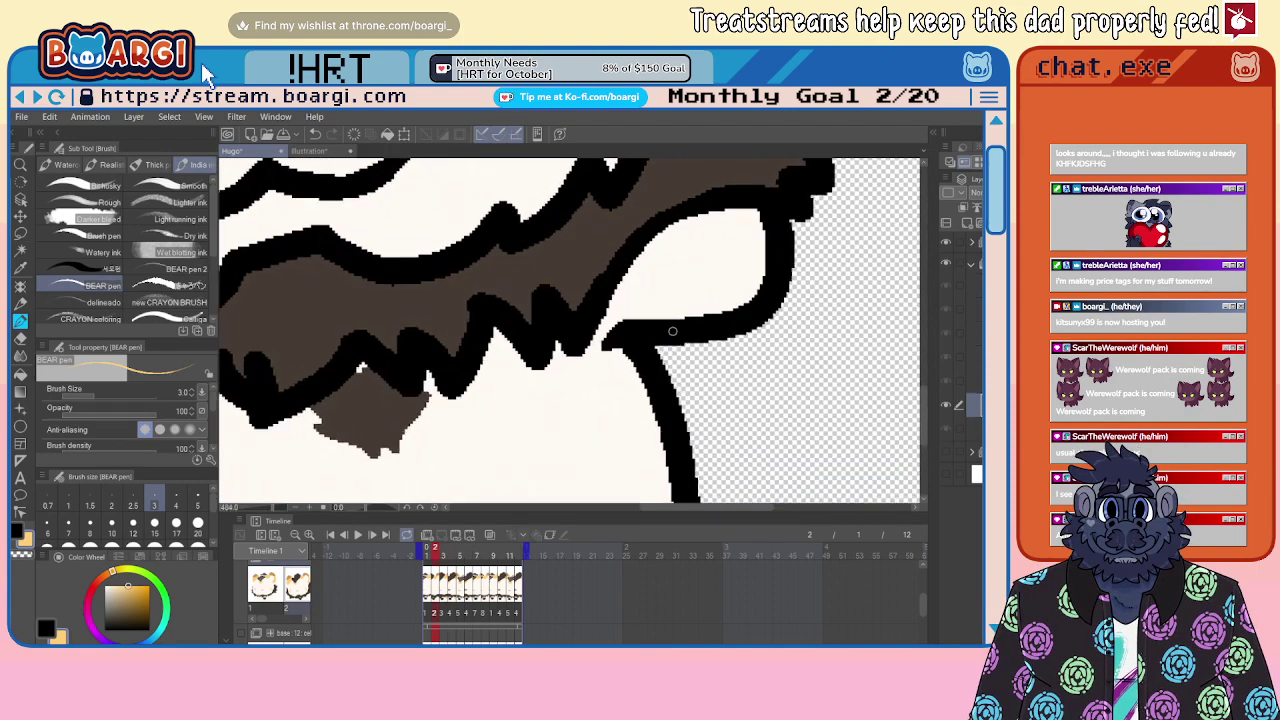
pyautogui.moveTo(671, 318)
pyautogui.mouseDown()
pyautogui.moveTo(707, 260)
pyautogui.moveTo(730, 319)
pyautogui.mouseUp()
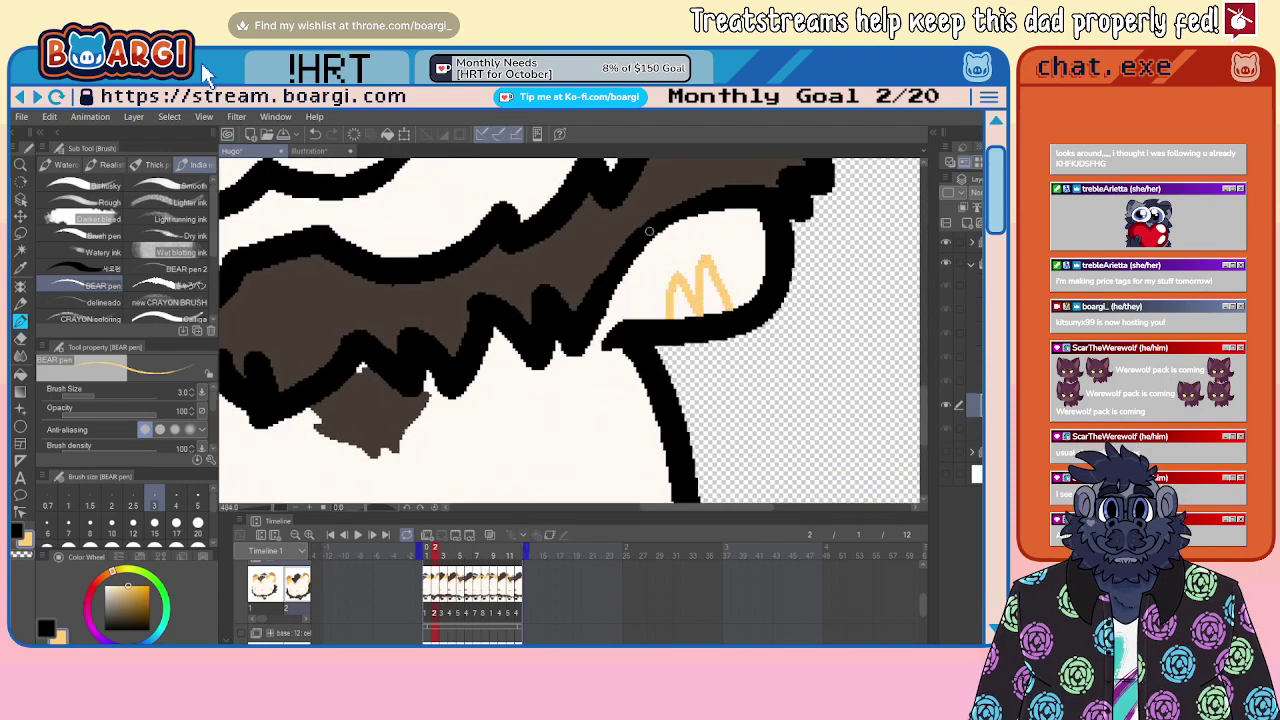
pyautogui.moveTo(632, 254)
pyautogui.mouseDown()
pyautogui.moveTo(651, 302)
pyautogui.moveTo(655, 231)
pyautogui.mouseUp()
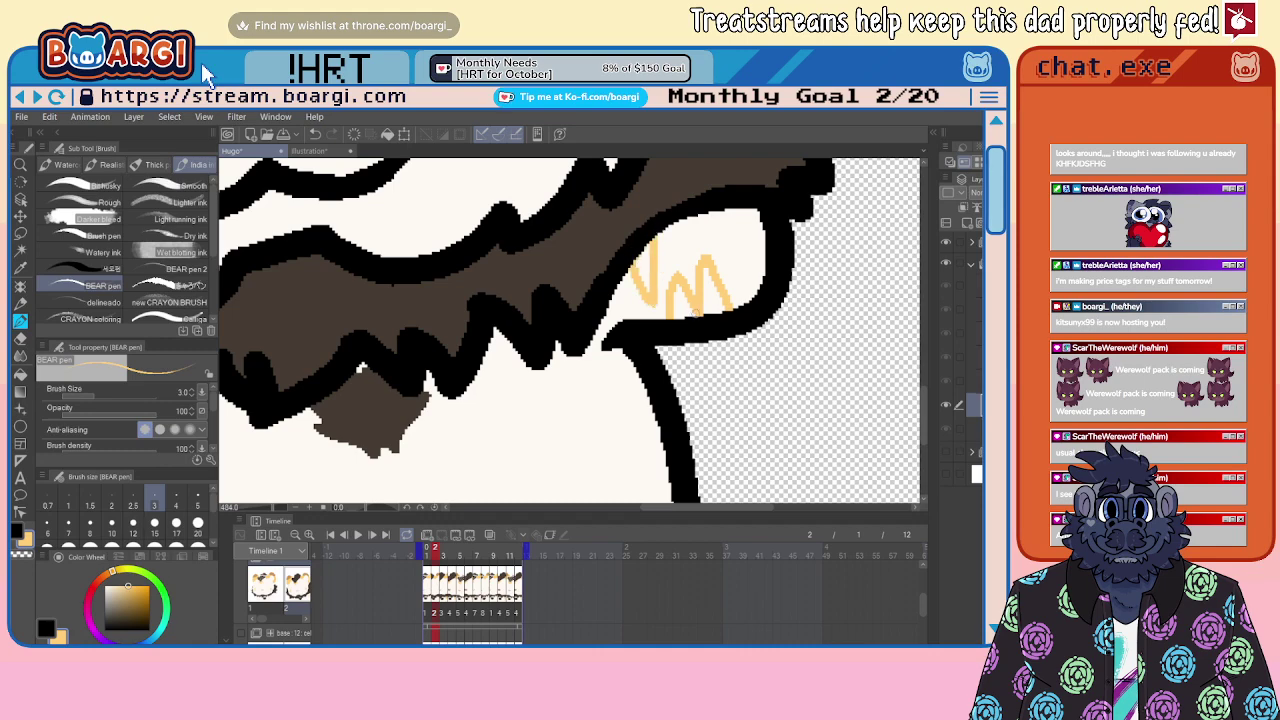
pyautogui.scroll(-10, 735, 310)
pyautogui.scroll(9, 592, 365)
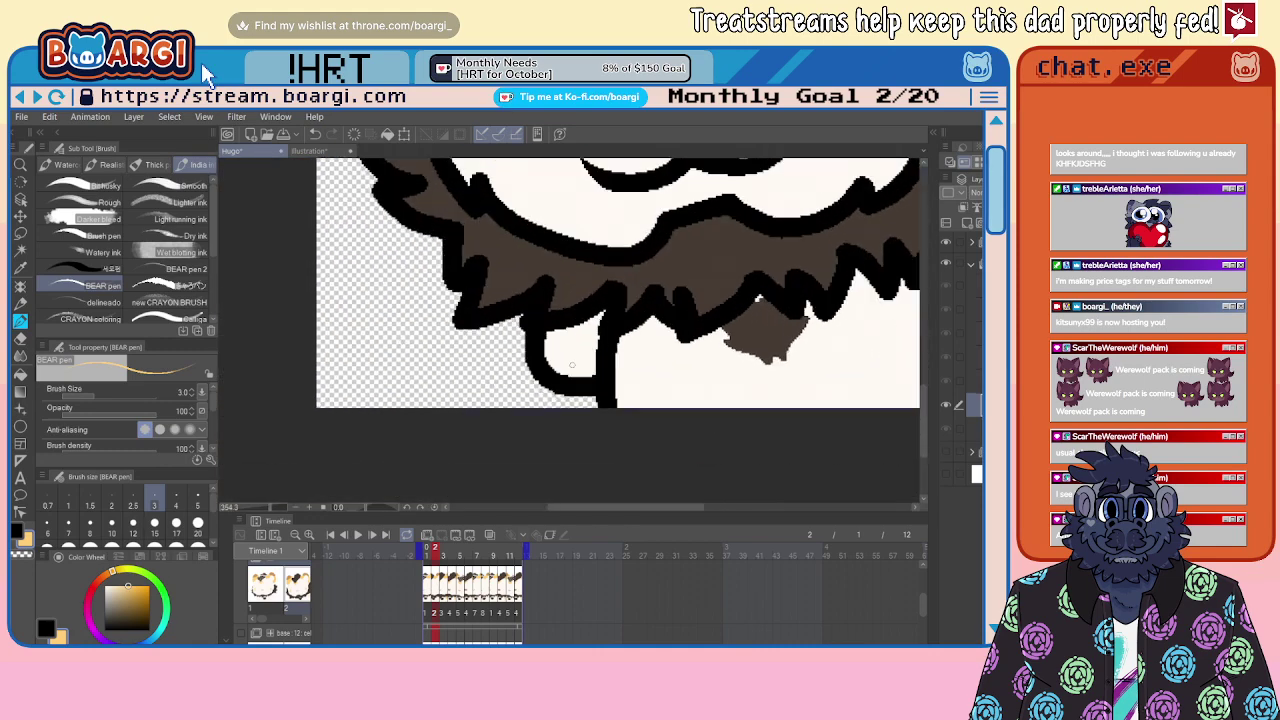
pyautogui.moveTo(597, 378); pyautogui.dragTo(587, 346)
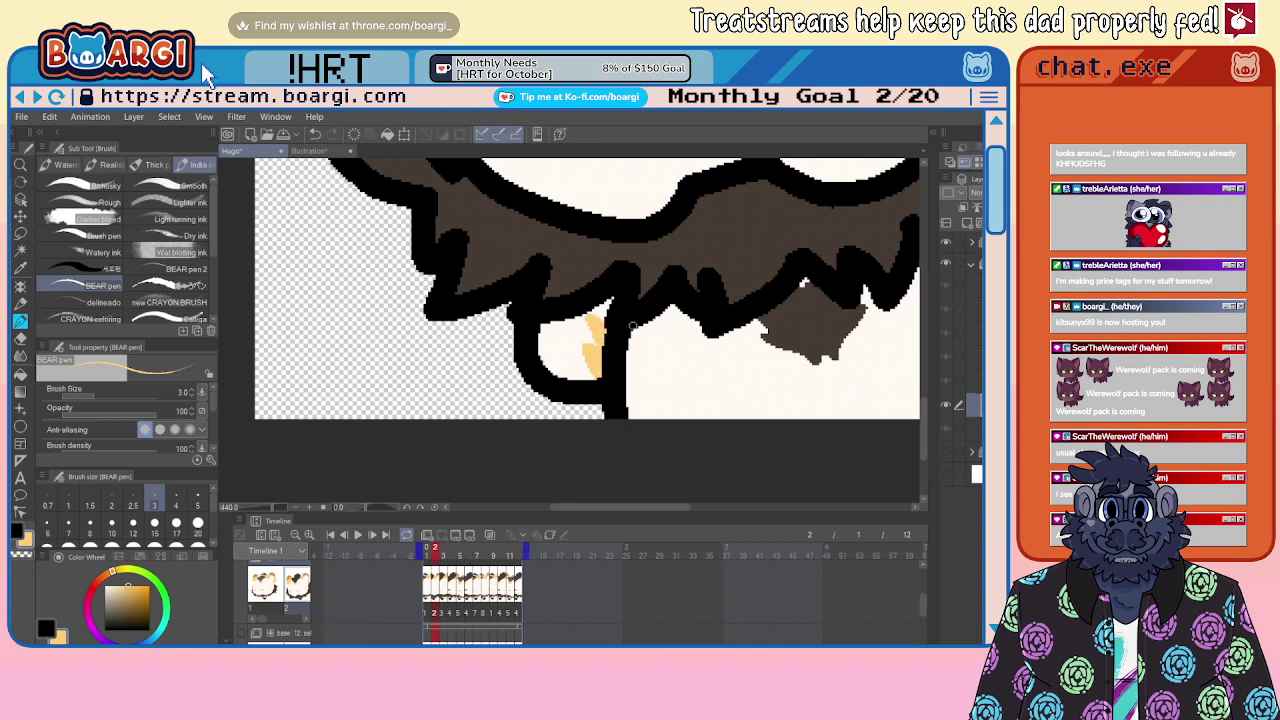
# Step: Outline a pair of pointed yellow stripes at each shoulder beside the chest tuft on frame 2
pyautogui.moveTo(632, 326)
pyautogui.mouseDown()
pyautogui.moveTo(655, 371)
pyautogui.moveTo(683, 384)
pyautogui.moveTo(633, 324)
pyautogui.moveTo(705, 378)
pyautogui.moveTo(672, 306)
pyautogui.mouseUp()
pyautogui.scroll(-12, 665, 300)
pyautogui.scroll(6, 757, 298)
pyautogui.scroll(4, 660, 277)
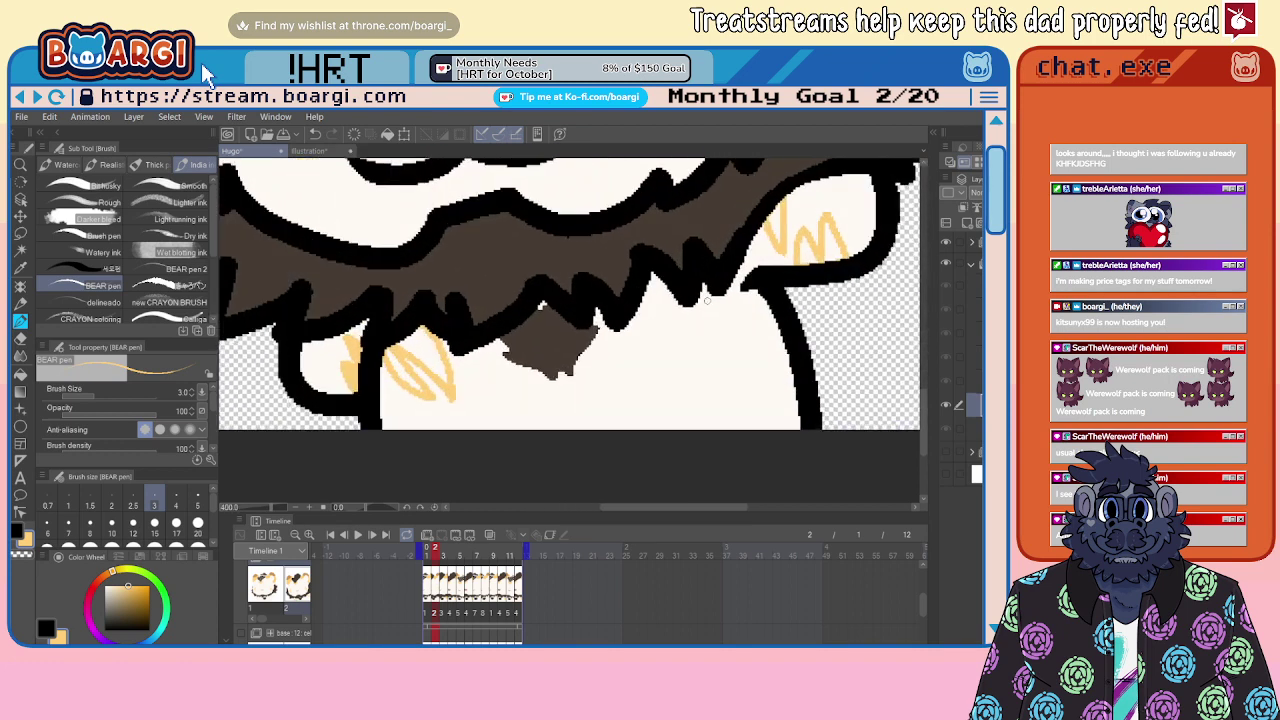
pyautogui.moveTo(646, 262)
pyautogui.mouseDown()
pyautogui.moveTo(679, 352)
pyautogui.moveTo(683, 289)
pyautogui.moveTo(691, 378)
pyautogui.moveTo(716, 296)
pyautogui.mouseUp()
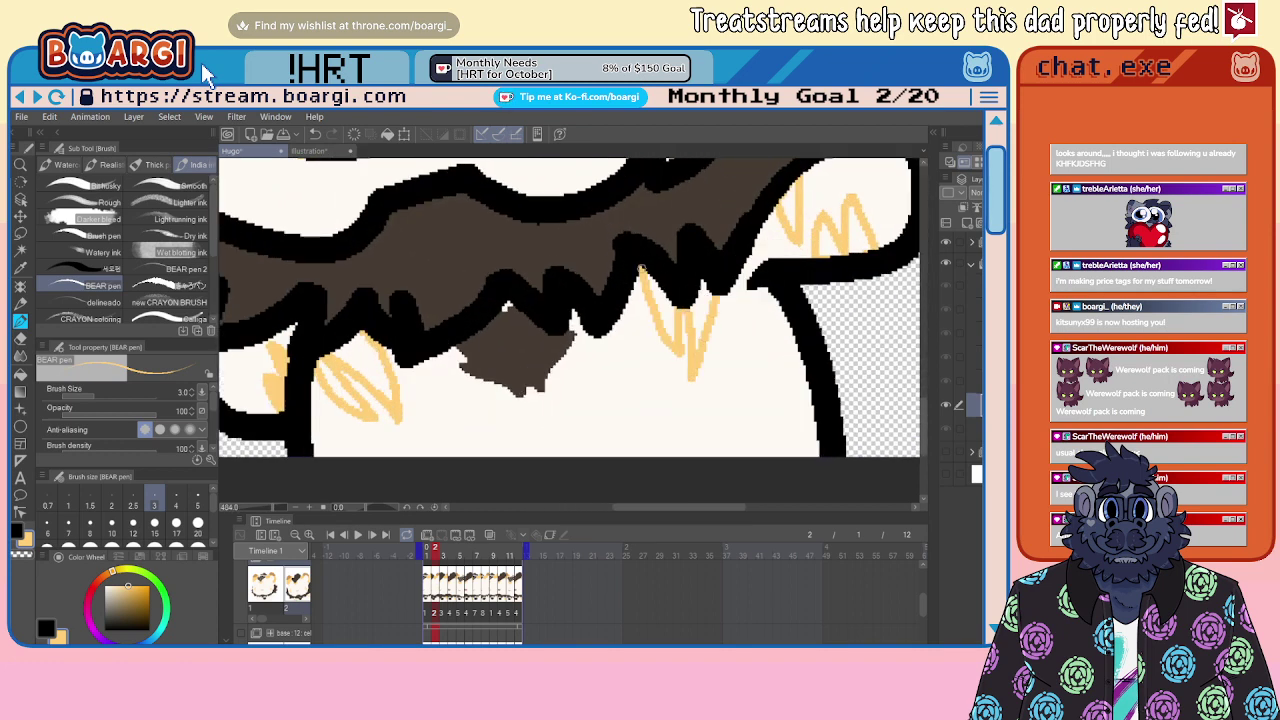
# Step: Fill the outlined shoulder stripes and raised-arm markings on frame 2 with the marking yellow
pyautogui.scroll(-5, 646, 267)
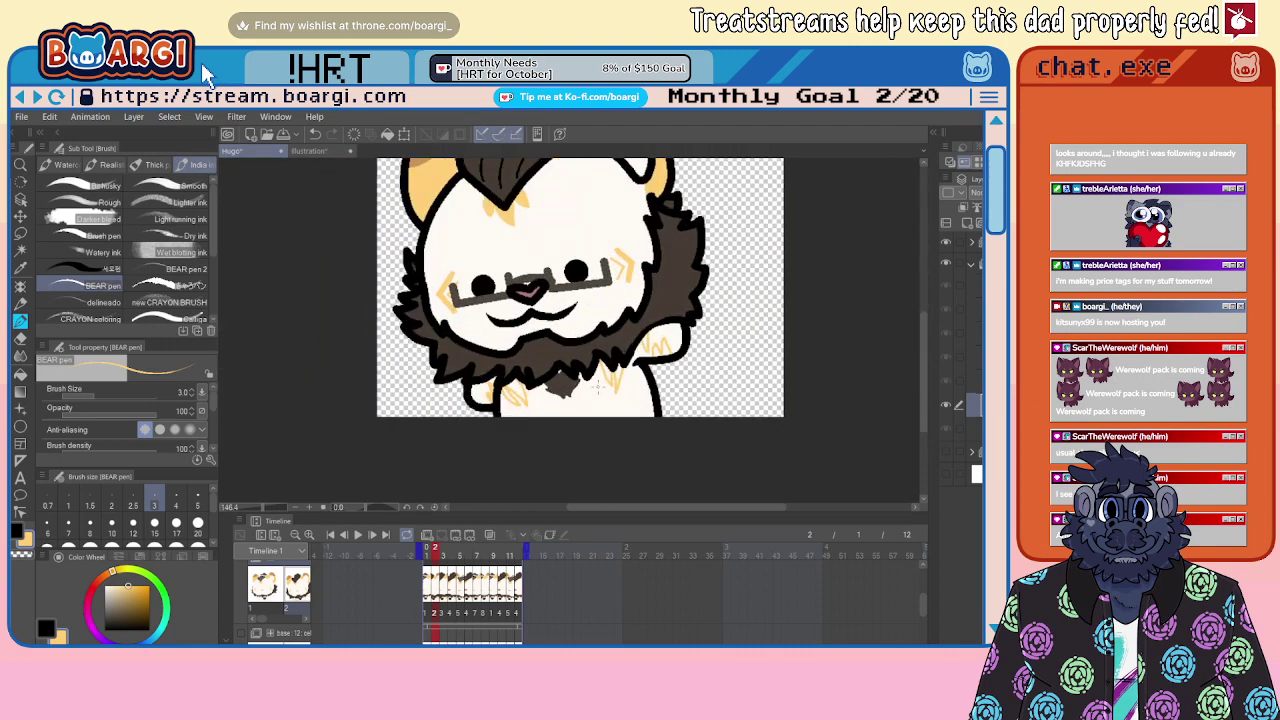
pyautogui.scroll(2, 575, 397)
pyautogui.click(20, 375)
pyautogui.scroll(2, 432, 395)
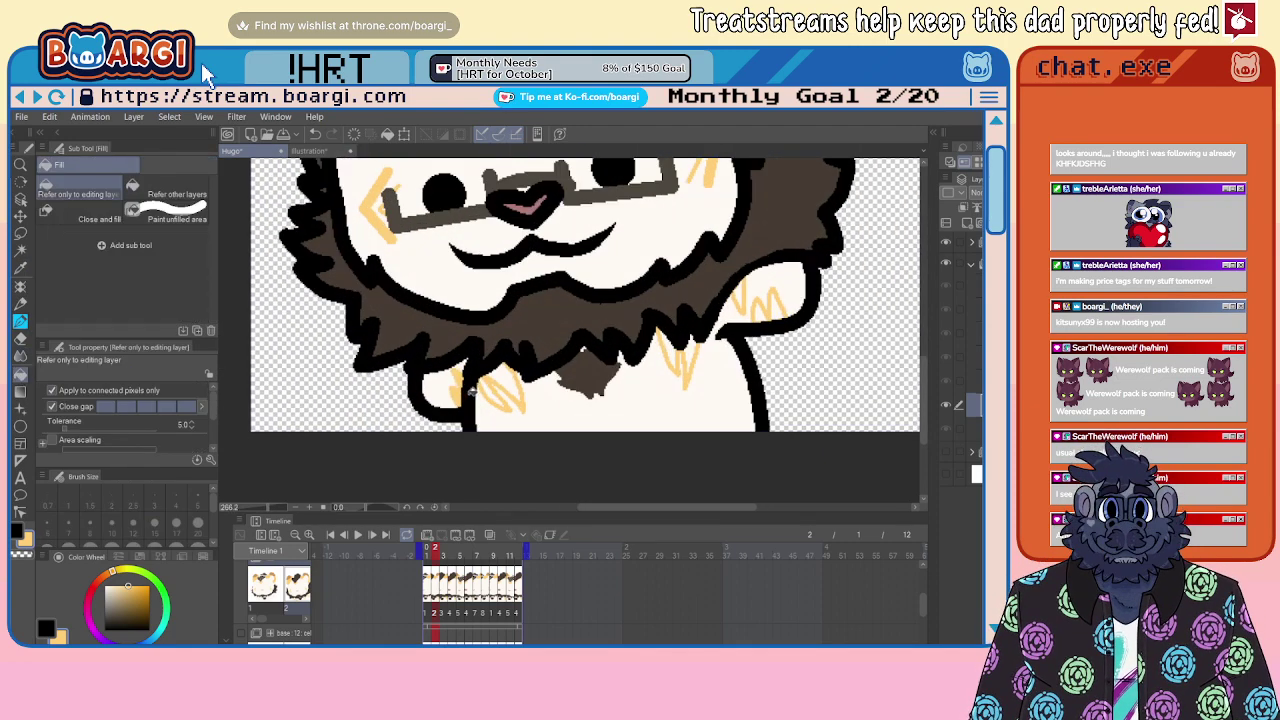
pyautogui.scroll(6, 508, 398)
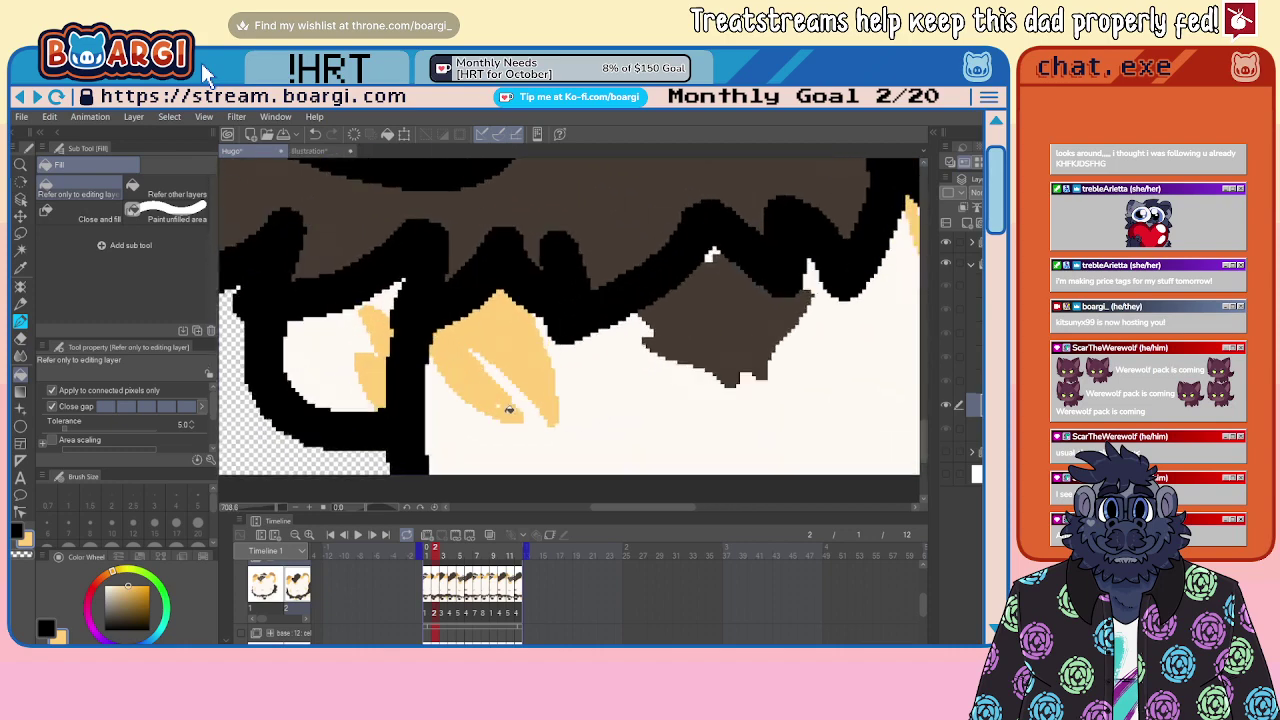
pyautogui.scroll(-9, 500, 403)
pyautogui.scroll(8, 636, 360)
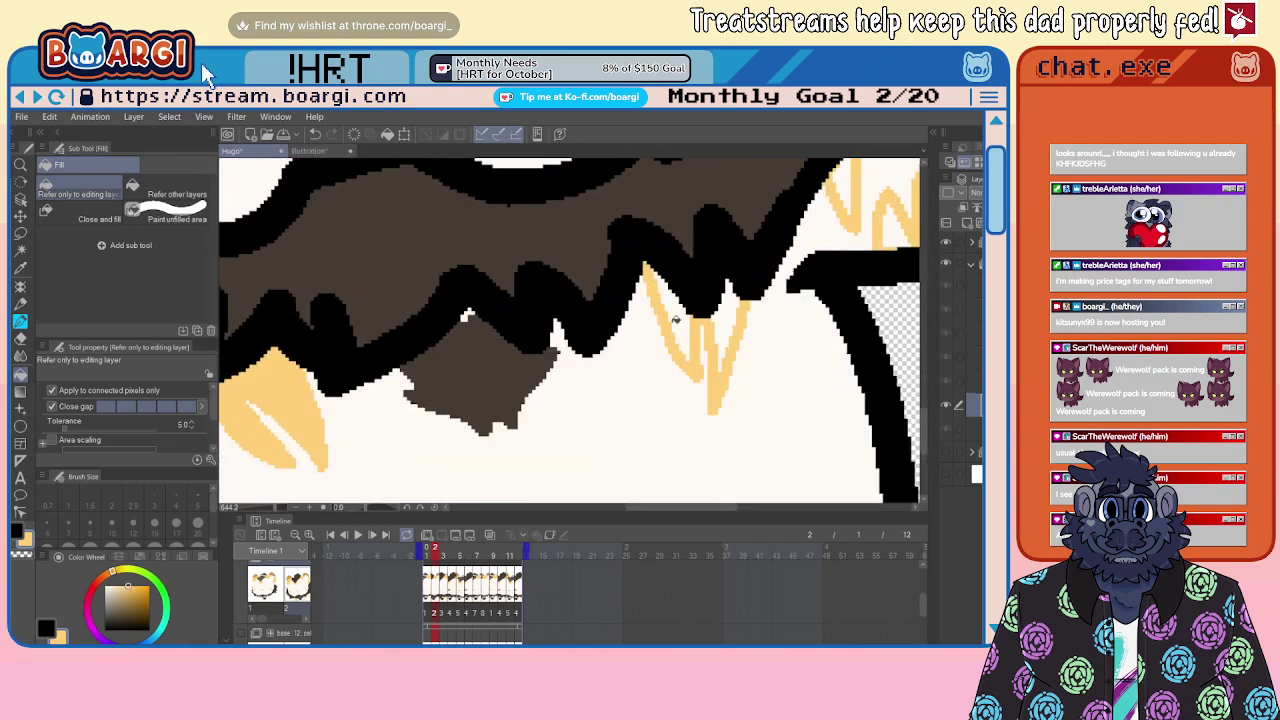
pyautogui.click(680, 317)
pyautogui.scroll(-3, 722, 313)
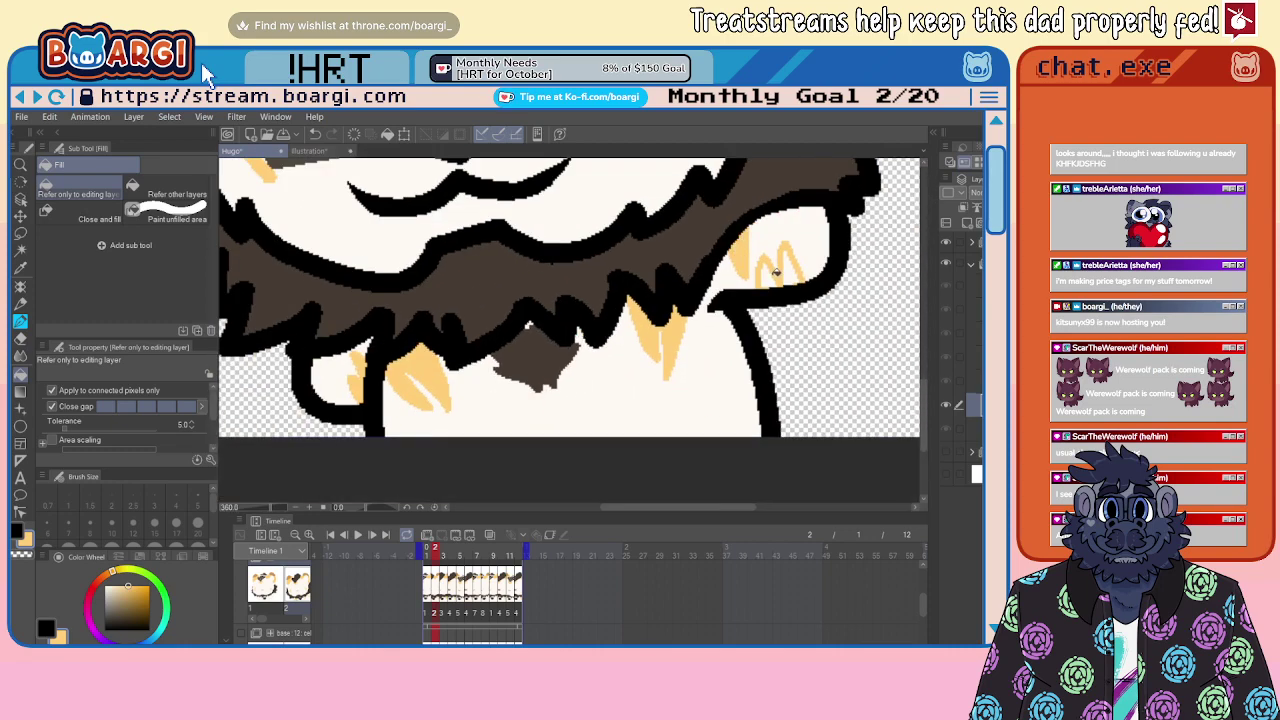
pyautogui.scroll(-3, 690, 360)
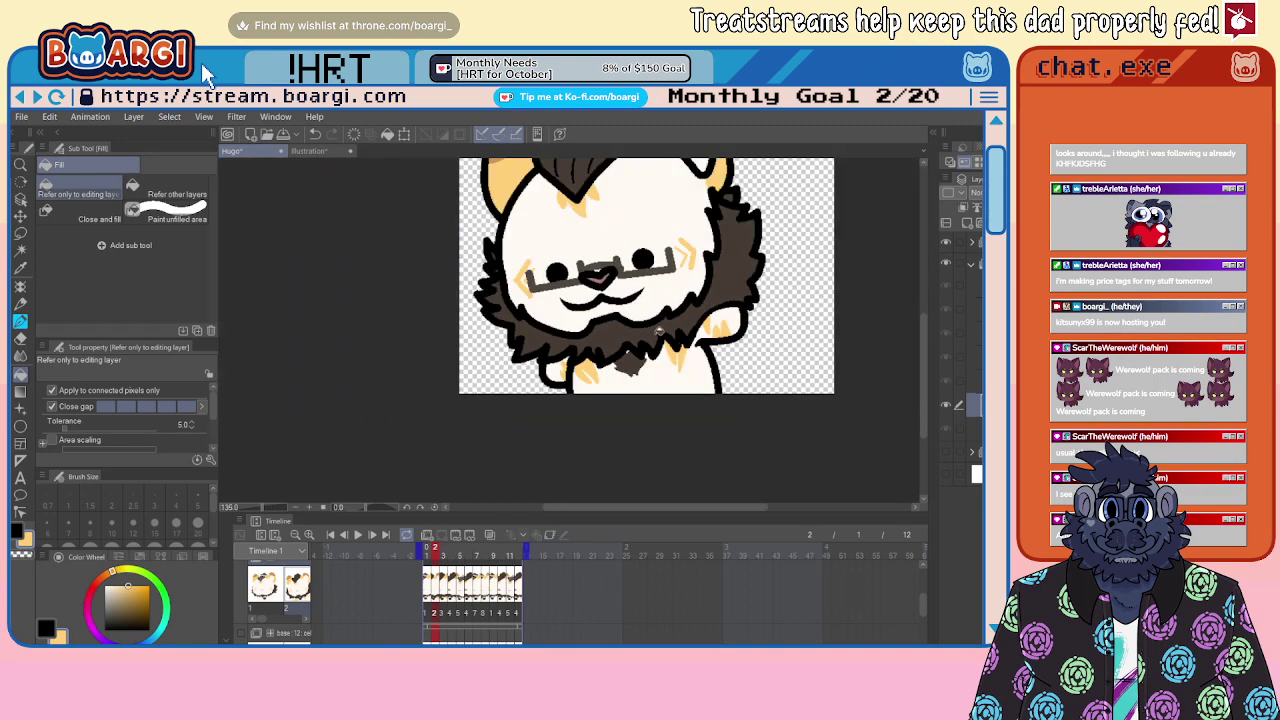
# Step: Go to frame 1 and outline a zigzag yellow marking on the lowered arm with the BEAR pen
pyautogui.click(973, 381)
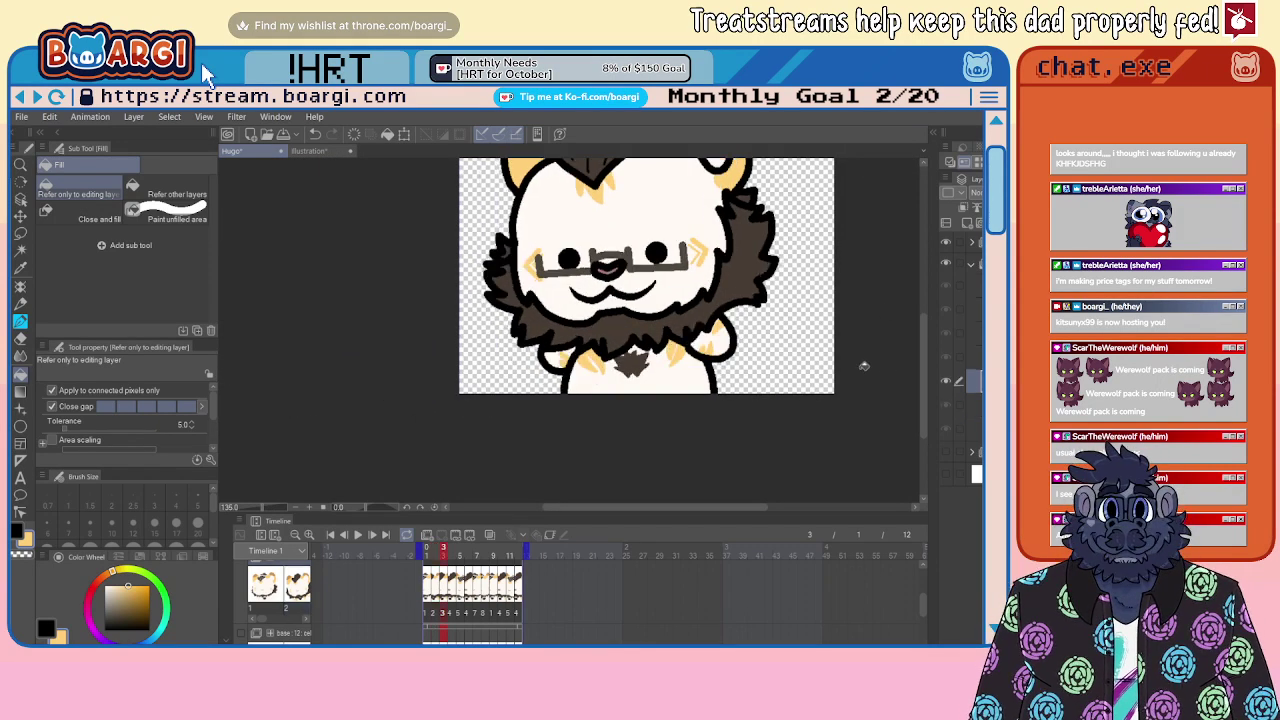
pyautogui.scroll(1, 863, 366)
pyautogui.hotkey('ctrl', 'Left')
pyautogui.hotkey('ctrl', 'Left')
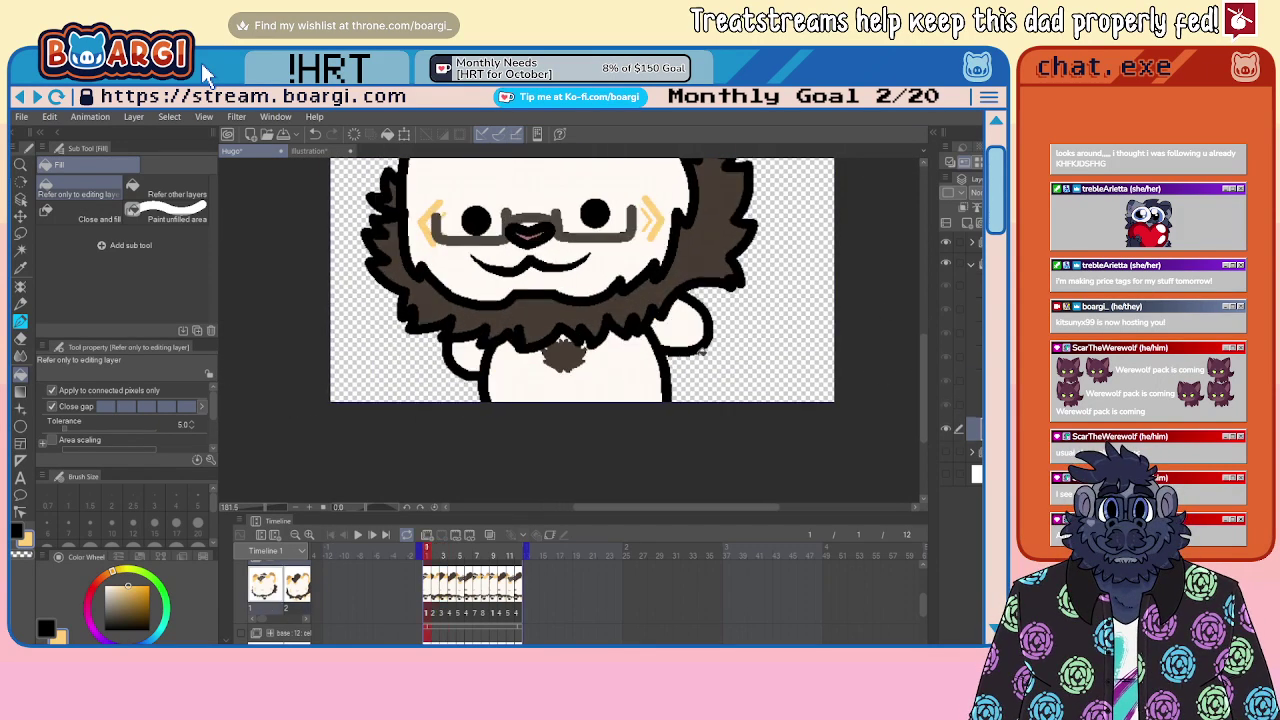
pyautogui.press('b')
pyautogui.scroll(3, 512, 364)
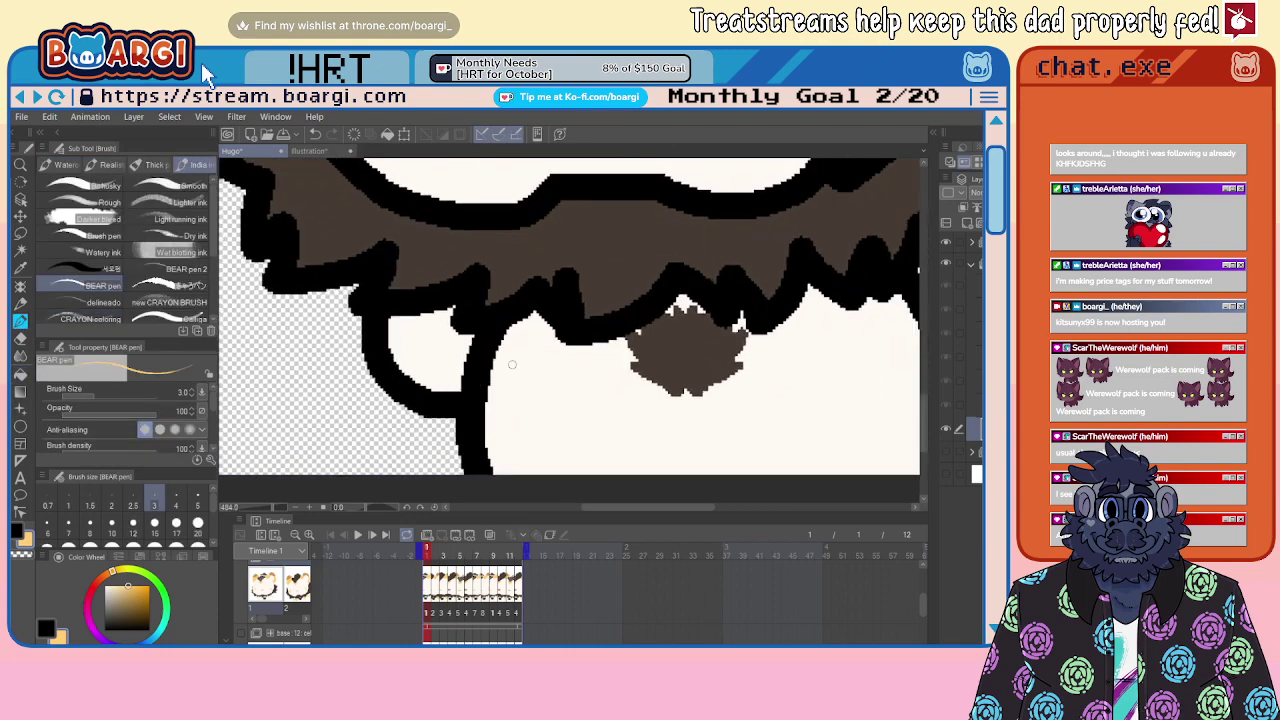
pyautogui.moveTo(460, 388)
pyautogui.mouseDown()
pyautogui.moveTo(466, 358)
pyautogui.moveTo(437, 325)
pyautogui.mouseUp()
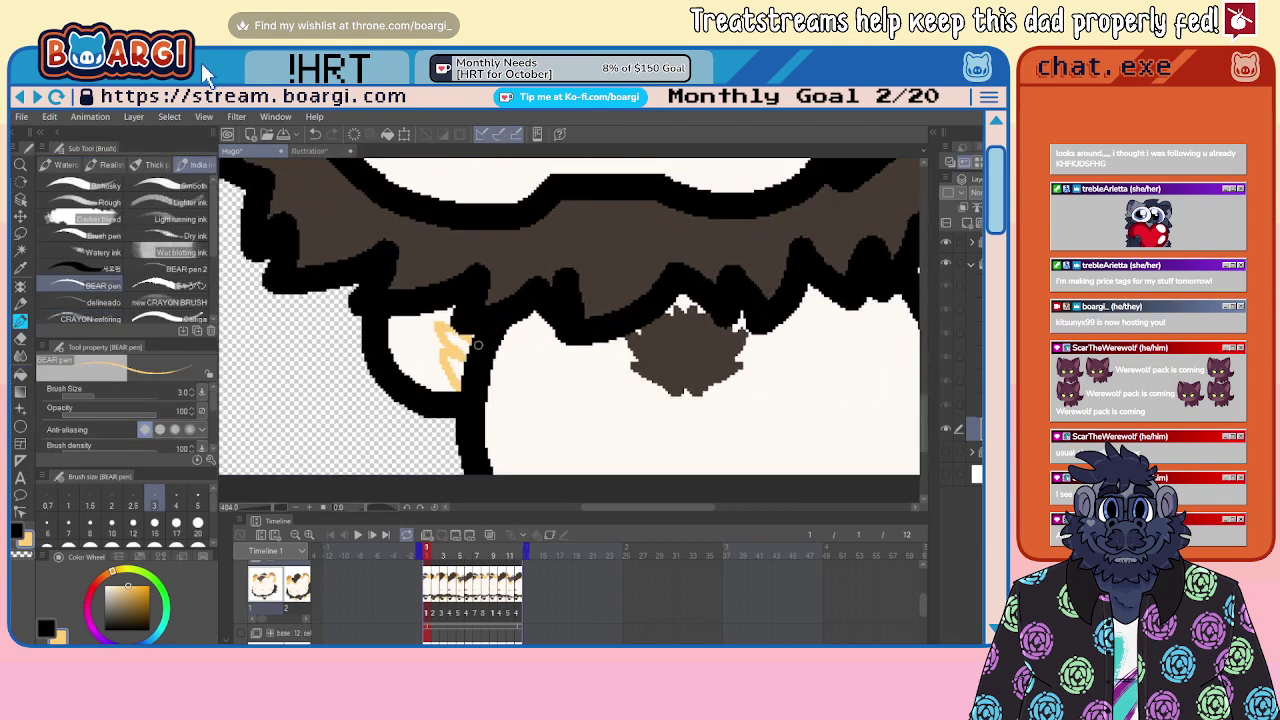
# Step: Draw the yellow markings on the raised arm of frame 1, with two pointed tips below and one stripe above
pyautogui.scroll(-3, 478, 345)
pyautogui.scroll(3, 715, 323)
pyautogui.moveTo(752, 332)
pyautogui.mouseDown()
pyautogui.moveTo(781, 284)
pyautogui.moveTo(786, 338)
pyautogui.moveTo(813, 279)
pyautogui.moveTo(819, 327)
pyautogui.moveTo(797, 305)
pyautogui.moveTo(818, 282)
pyautogui.moveTo(828, 342)
pyautogui.mouseUp()
pyautogui.hotkey('ctrl', 'z')
pyautogui.moveTo(765, 263); pyautogui.dragTo(793, 200)
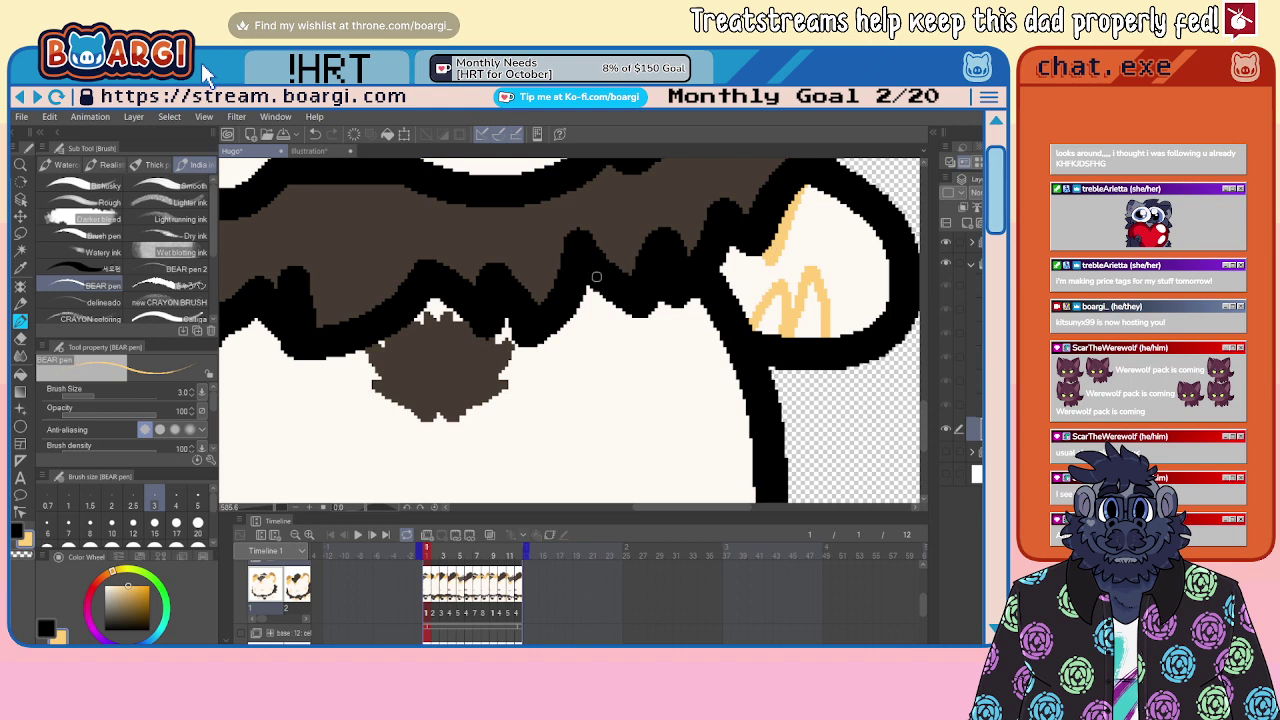
# Step: Outline pointed yellow stripes at both shoulders beside the chest tuft on frame 1
pyautogui.moveTo(578, 304)
pyautogui.mouseDown()
pyautogui.moveTo(589, 356)
pyautogui.moveTo(612, 293)
pyautogui.moveTo(607, 380)
pyautogui.moveTo(657, 330)
pyautogui.moveTo(678, 282)
pyautogui.mouseUp()
pyautogui.scroll(-6, 678, 281)
pyautogui.scroll(4, 422, 309)
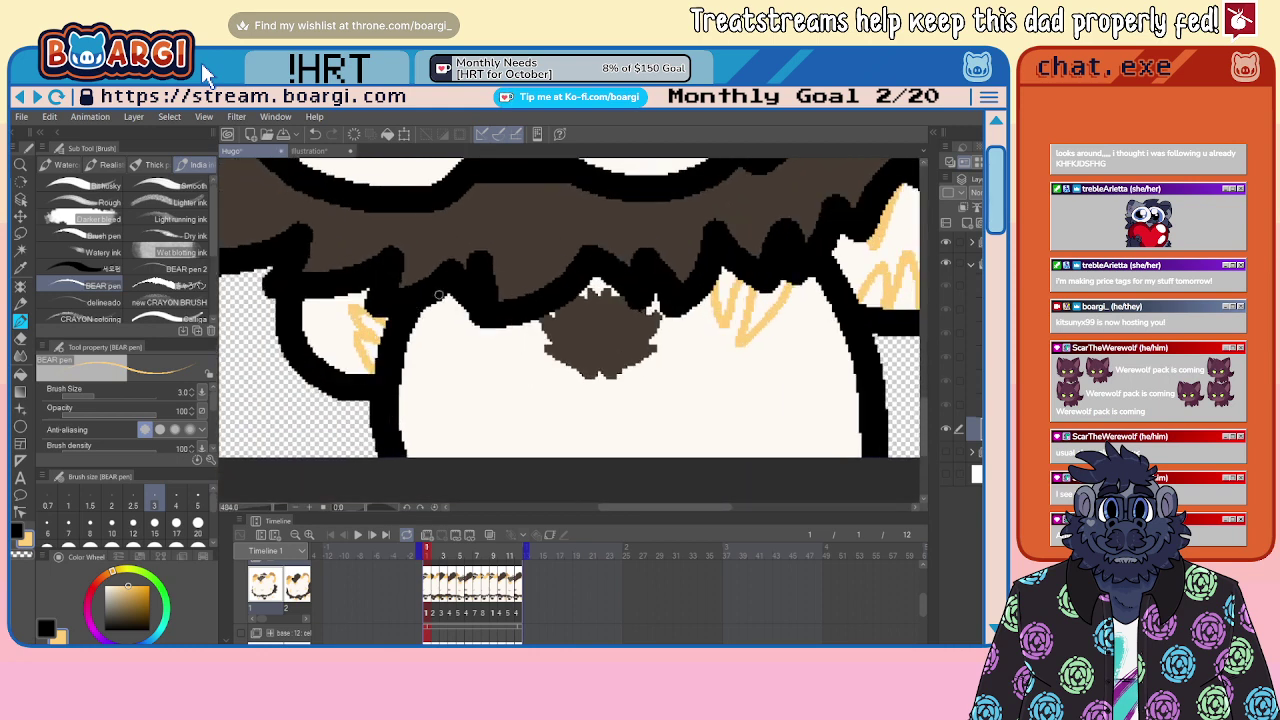
pyautogui.moveTo(476, 321)
pyautogui.mouseDown()
pyautogui.moveTo(435, 315)
pyautogui.moveTo(460, 362)
pyautogui.moveTo(423, 331)
pyautogui.moveTo(460, 345)
pyautogui.moveTo(461, 364)
pyautogui.moveTo(418, 320)
pyautogui.mouseUp()
pyautogui.hotkey('ctrl', 'z')
# Step: Fill the outlined shoulder stripes on both sides of the chest on frame 1 with the marking yellow
pyautogui.click(20, 377)
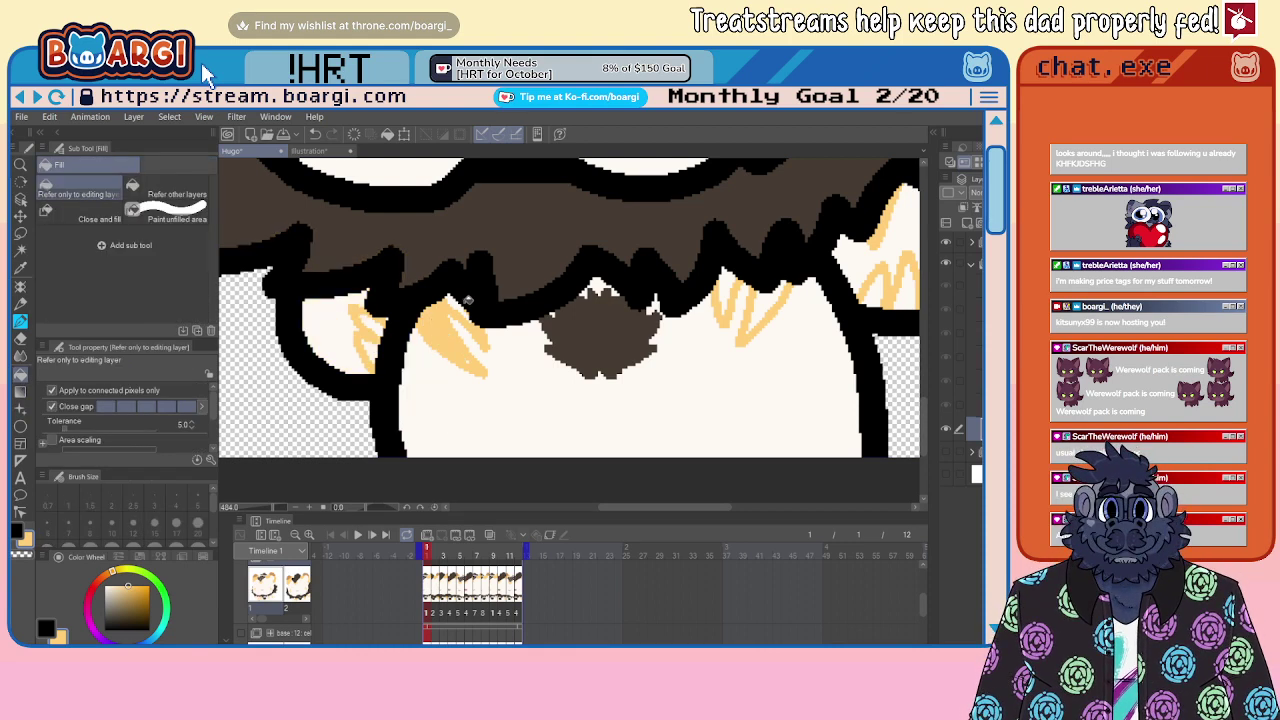
pyautogui.click(433, 317)
pyautogui.click(463, 307)
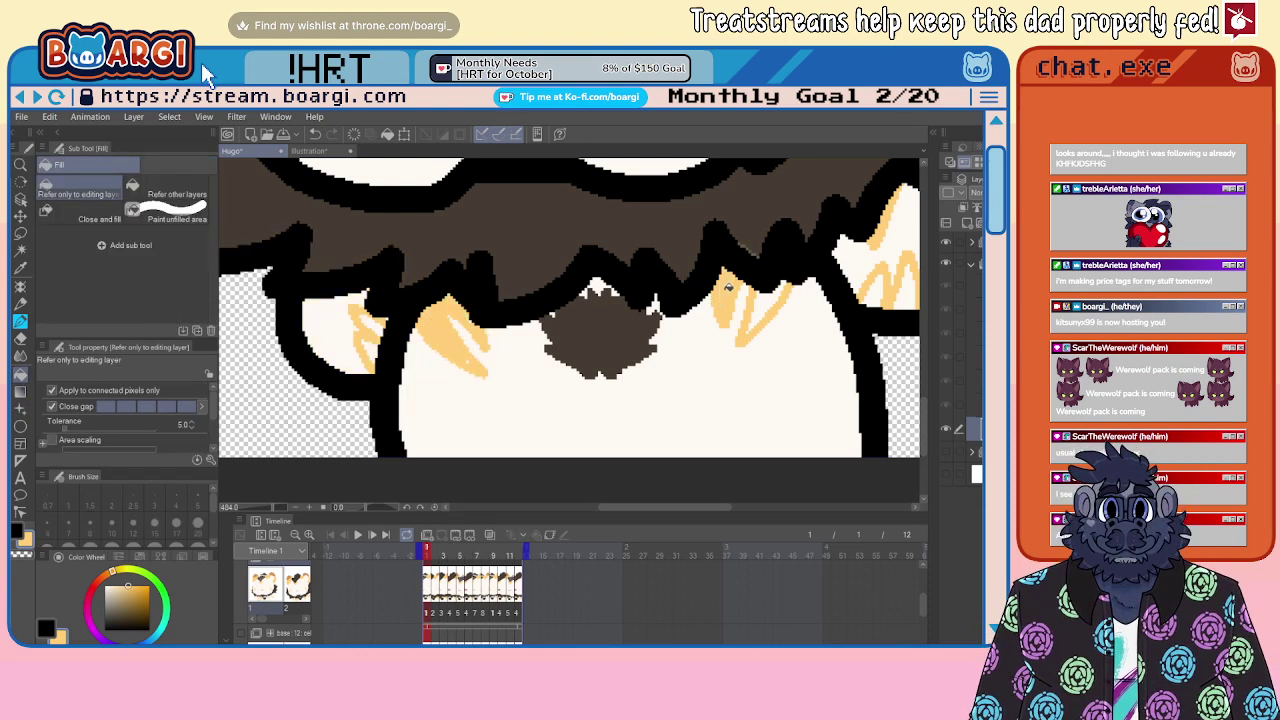
pyautogui.scroll(-1, 800, 272)
pyautogui.scroll(1, 803, 270)
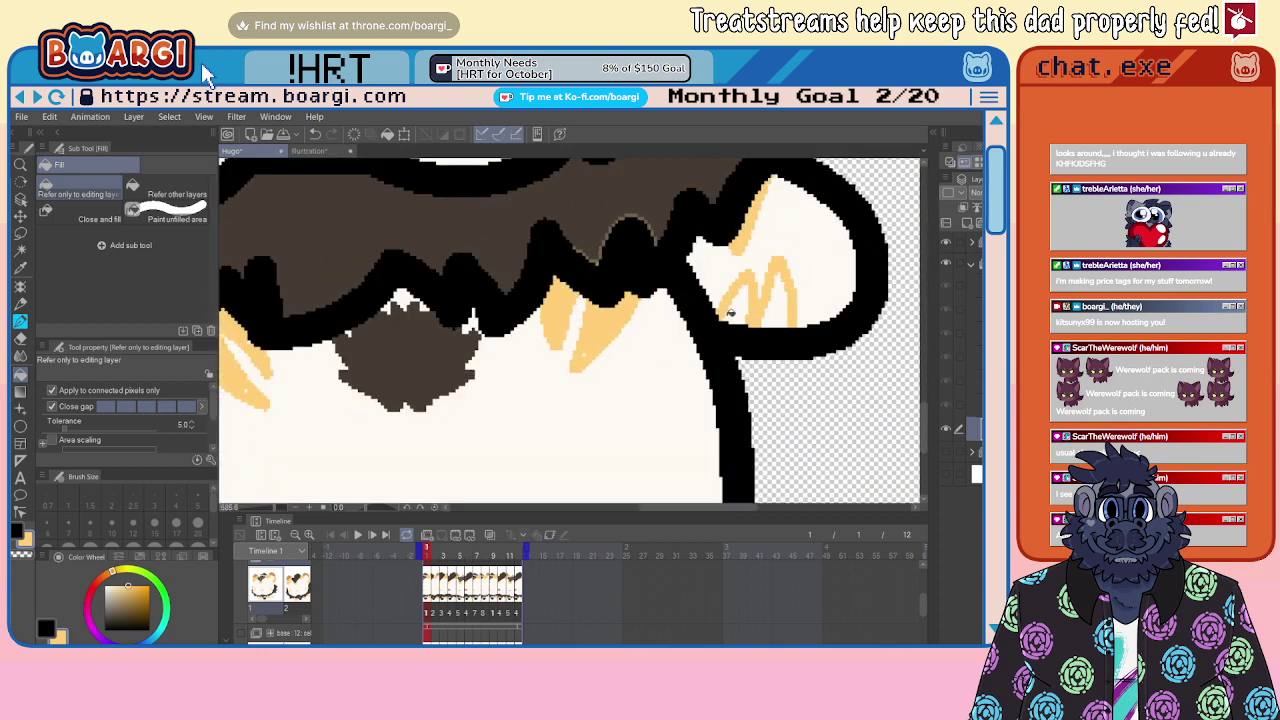
# Step: Close the gaps in the raised arm's marking outline on frame 1 and fill it with the marking yellow
pyautogui.press('b')
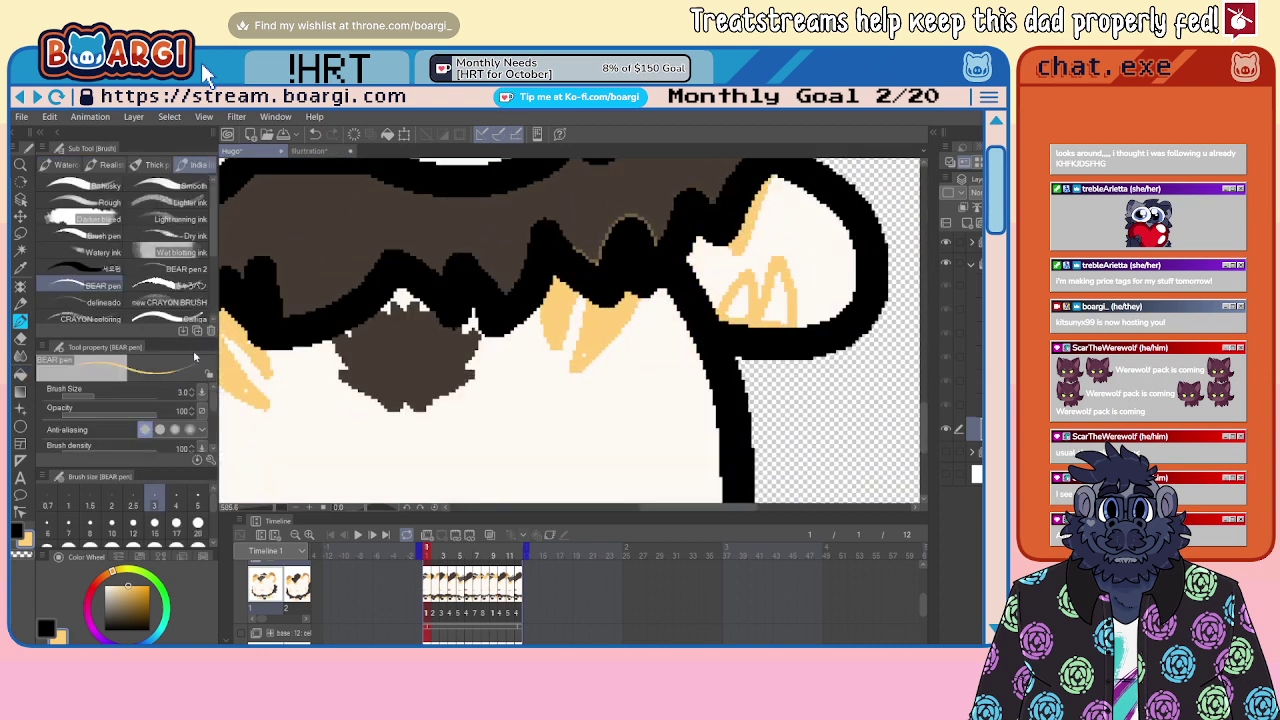
pyautogui.click(20, 373)
pyautogui.click(782, 306)
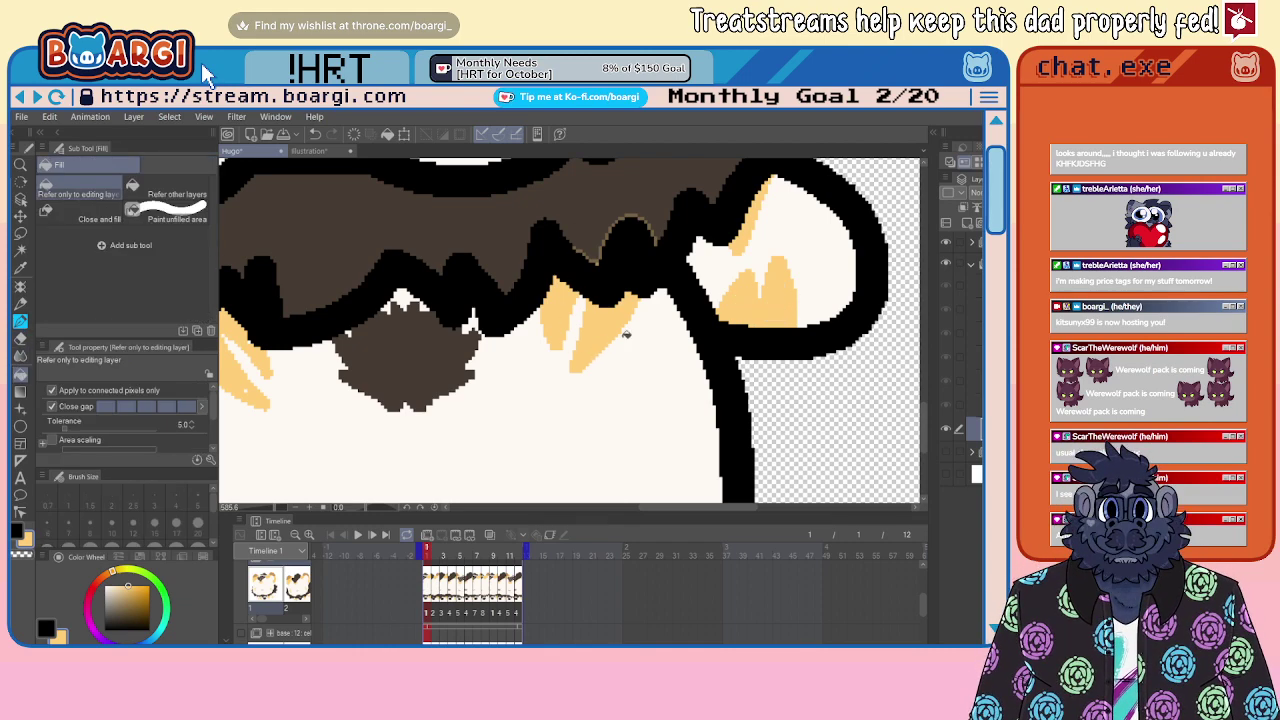
# Step: Paint the inside of the lowered arm's marking on frame 1 solid yellow with the BEAR pen
pyautogui.scroll(-2, 626, 334)
pyautogui.scroll(5, 358, 370)
pyautogui.scroll(-3, 375, 371)
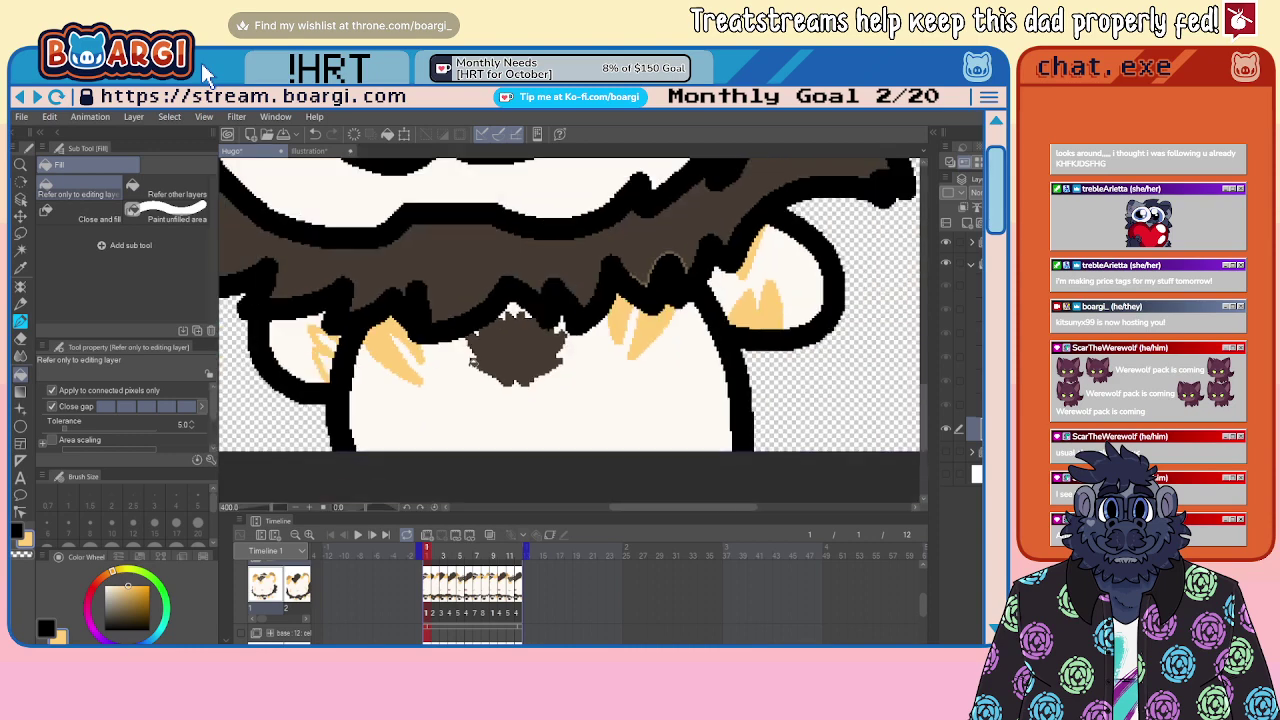
pyautogui.scroll(2, 333, 336)
pyautogui.click(20, 321)
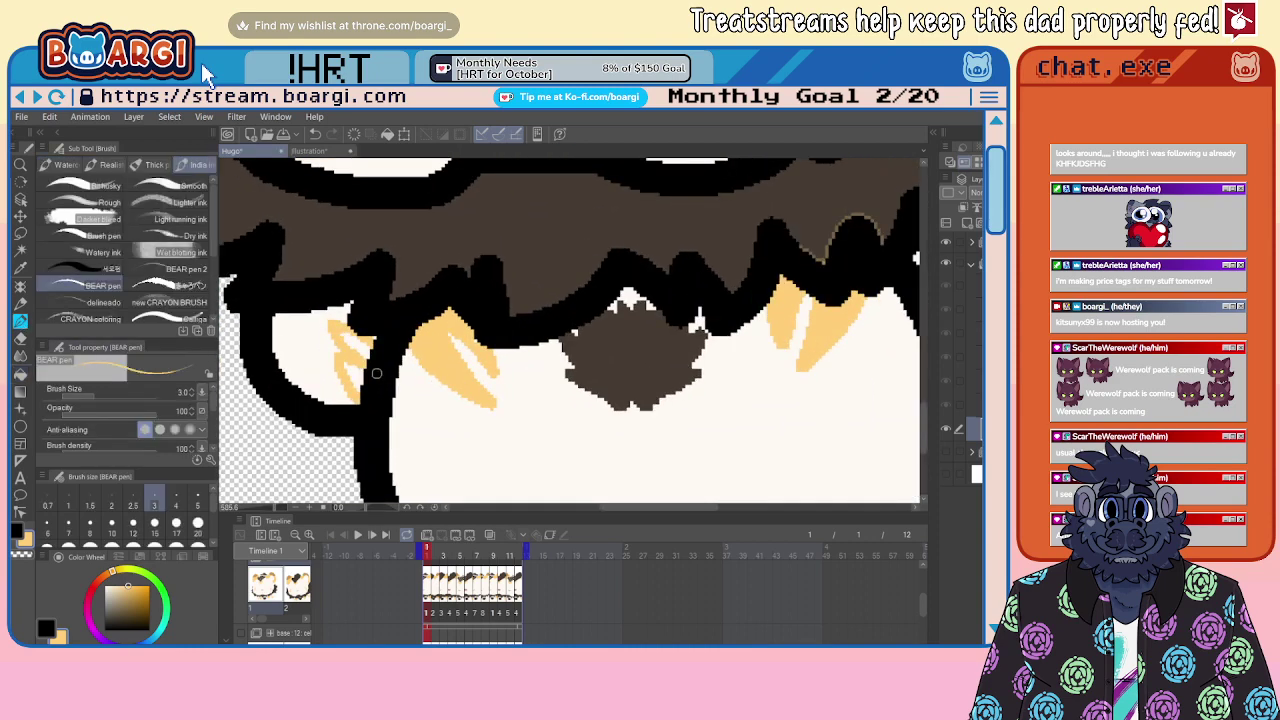
pyautogui.moveTo(348, 365)
pyautogui.mouseDown()
pyautogui.moveTo(341, 331)
pyautogui.moveTo(364, 362)
pyautogui.mouseUp()
# Step: Cover the stray yellow edge in the mane on frame 1 with sampled mane brown, and return to the marking yellow
pyautogui.scroll(-5, 368, 344)
pyautogui.scroll(1, 640, 276)
pyautogui.keyDown('alt'); pyautogui.click(640, 276); pyautogui.keyUp('alt')
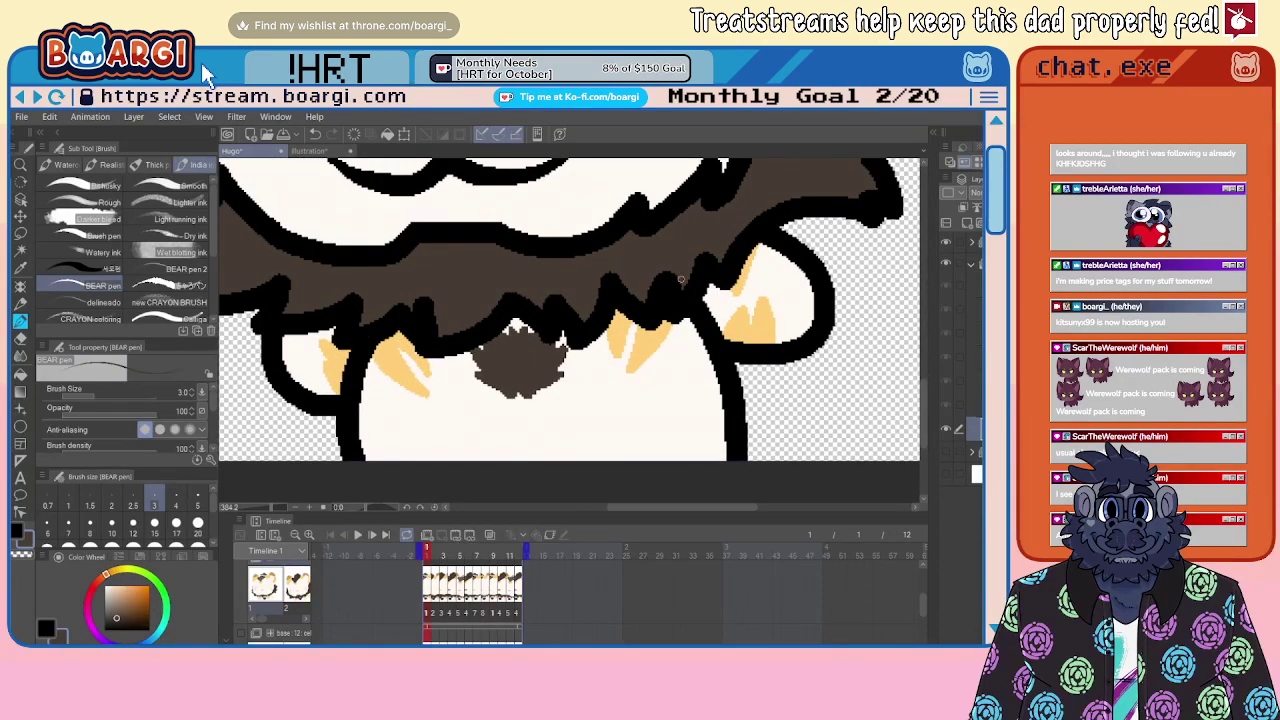
pyautogui.press('x')
pyautogui.scroll(-3, 651, 345)
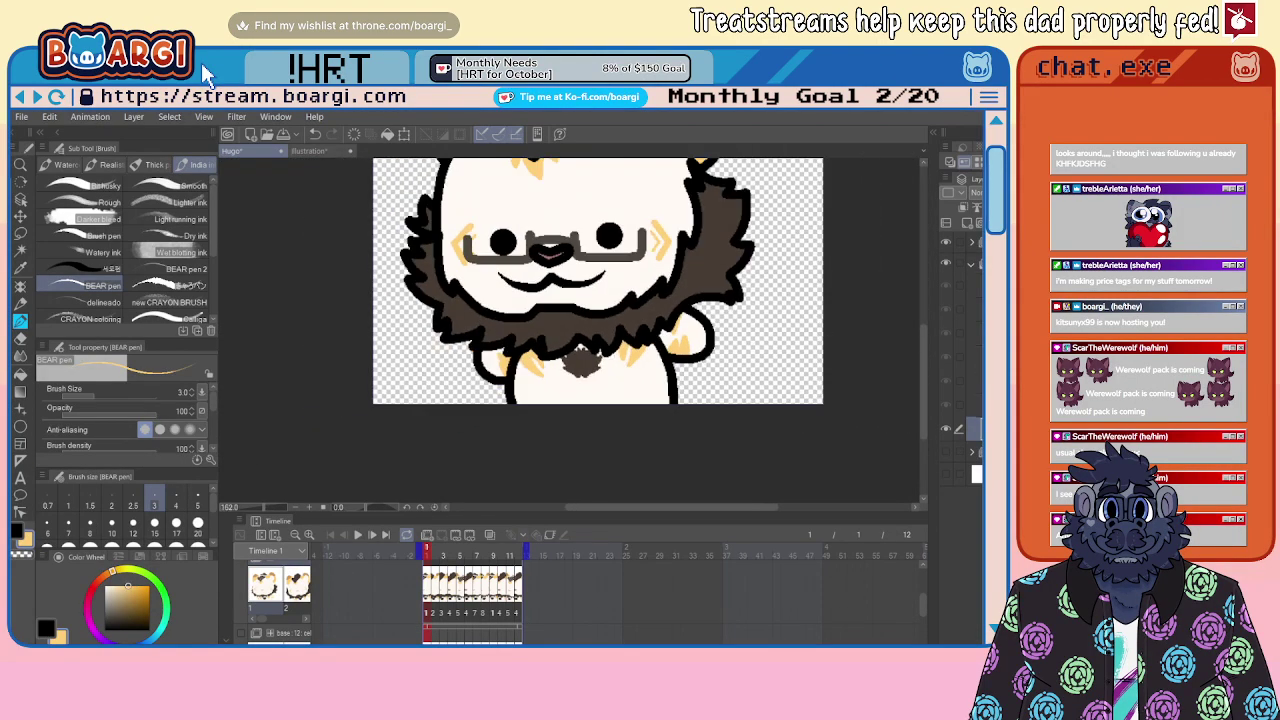
# Step: Advance the animation to frame 5
pyautogui.press('Right')
pyautogui.press('Right')
pyautogui.press('Right')
pyautogui.press('Right')
pyautogui.scroll(5, 628, 360)
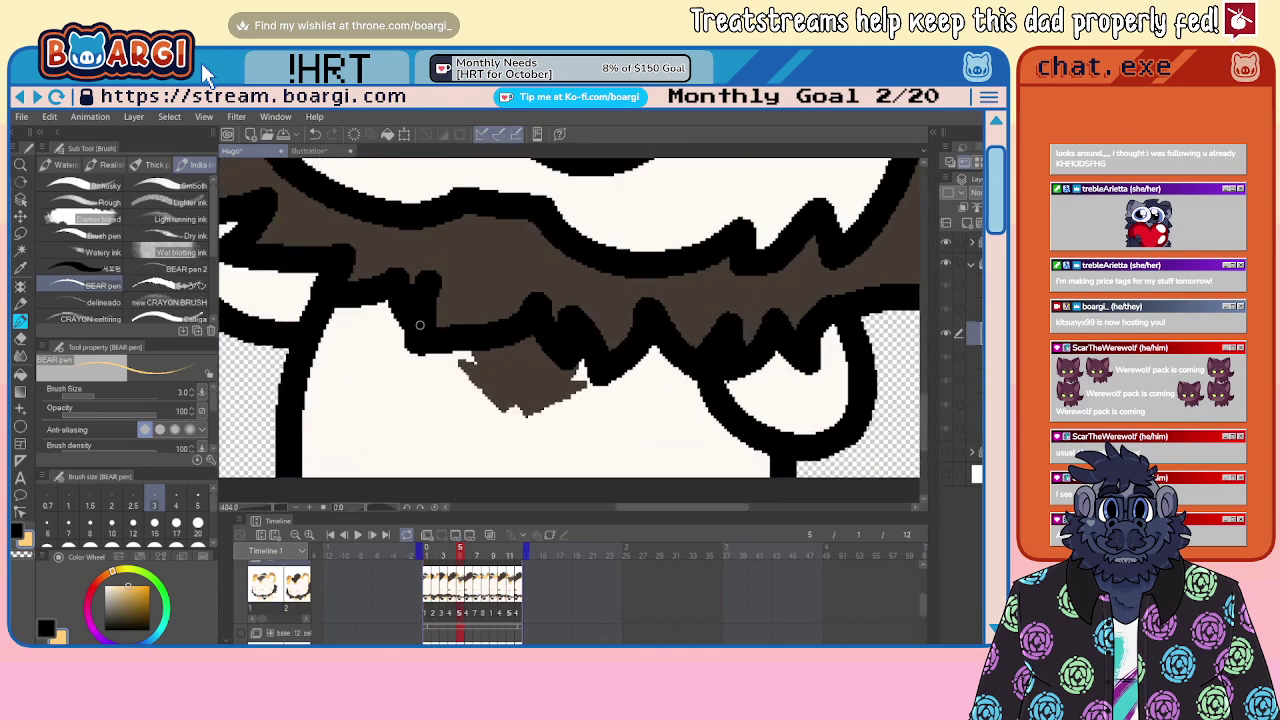
pyautogui.moveTo(338, 314); pyautogui.dragTo(352, 362)
pyautogui.moveTo(343, 316); pyautogui.dragTo(360, 378)
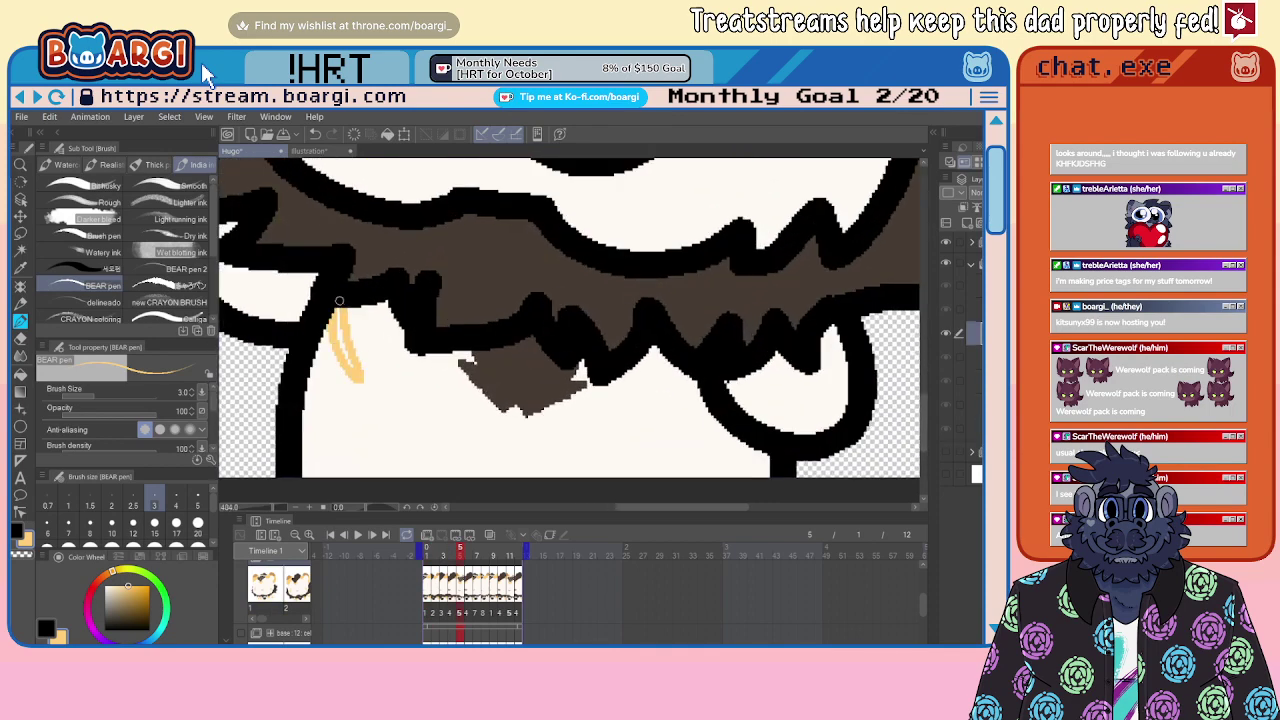
pyautogui.hotkey('ctrl', 'z')
pyautogui.hotkey('ctrl', 'z')
# Step: Outline a pair of pointed yellow stripes at each shoulder beside the chest tuft on frame 5
pyautogui.moveTo(328, 316); pyautogui.dragTo(374, 375)
pyautogui.moveTo(340, 308); pyautogui.dragTo(386, 386)
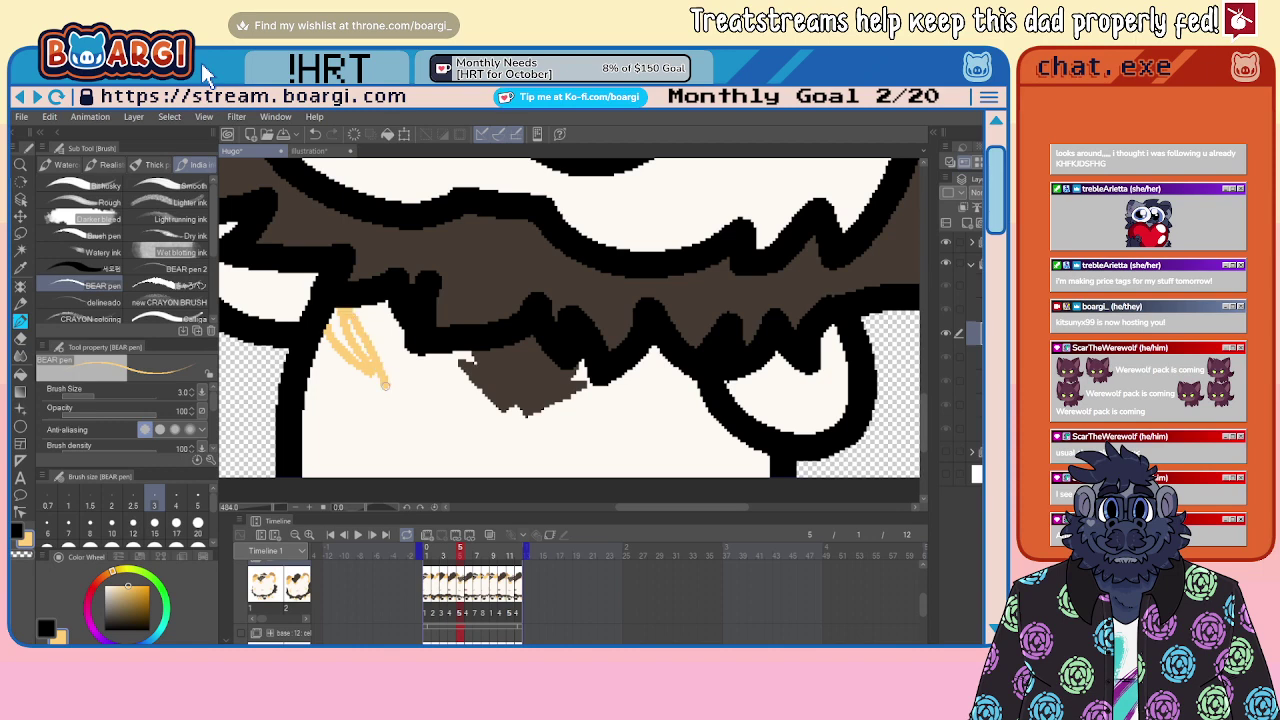
pyautogui.hotkey('ctrl', 'z')
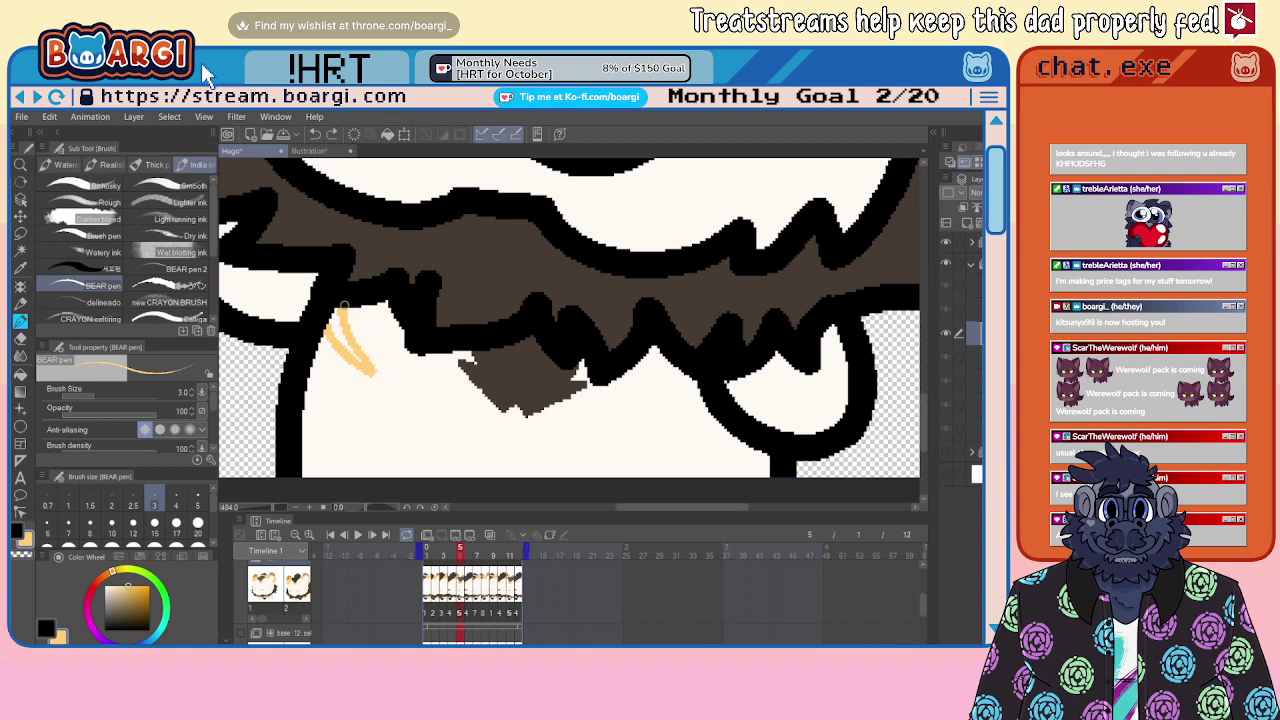
pyautogui.moveTo(344, 306)
pyautogui.mouseDown()
pyautogui.moveTo(388, 379)
pyautogui.moveTo(386, 304)
pyautogui.moveTo(356, 308)
pyautogui.mouseUp()
pyautogui.scroll(-2, 356, 308)
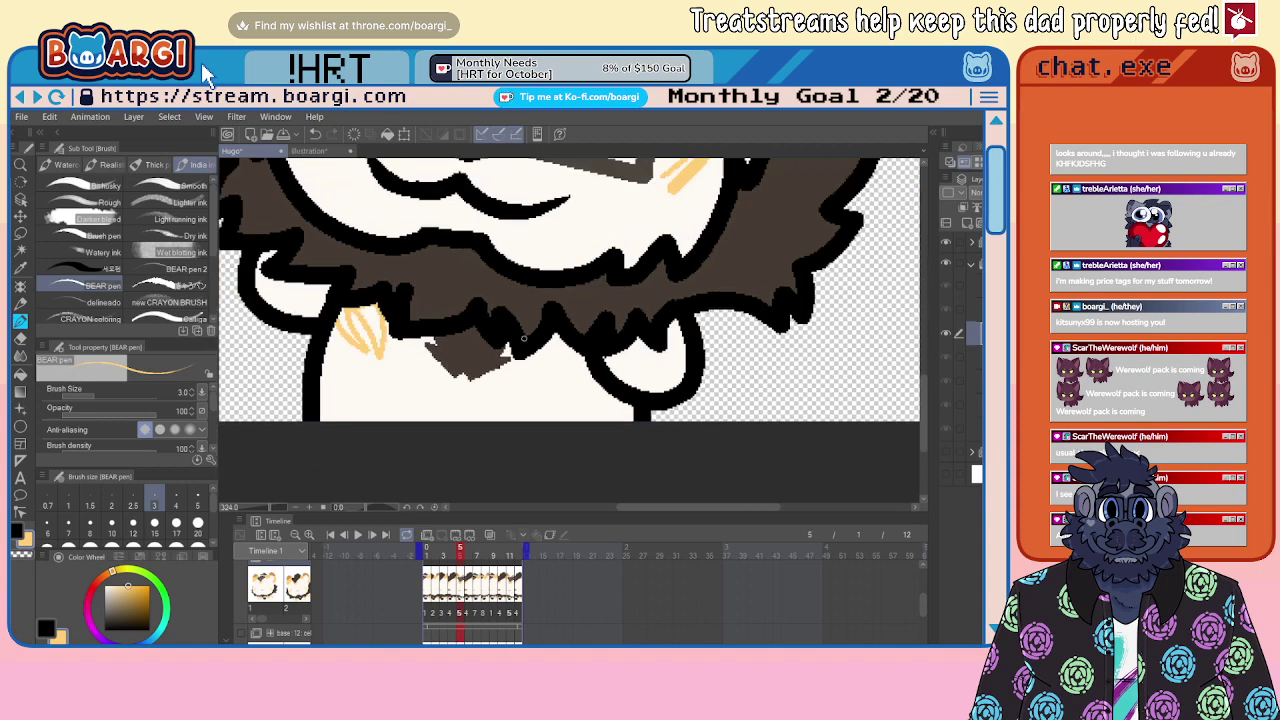
pyautogui.scroll(3, 523, 338)
pyautogui.moveTo(540, 334); pyautogui.dragTo(518, 406)
pyautogui.moveTo(562, 340)
pyautogui.mouseDown()
pyautogui.moveTo(522, 398)
pyautogui.moveTo(565, 357)
pyautogui.moveTo(536, 416)
pyautogui.mouseUp()
pyautogui.moveTo(600, 358); pyautogui.dragTo(548, 412)
# Step: Sketch yellow stripe markings on both arms on frame 5, including small tips along the raised arm's mane edge
pyautogui.scroll(-2, 580, 345)
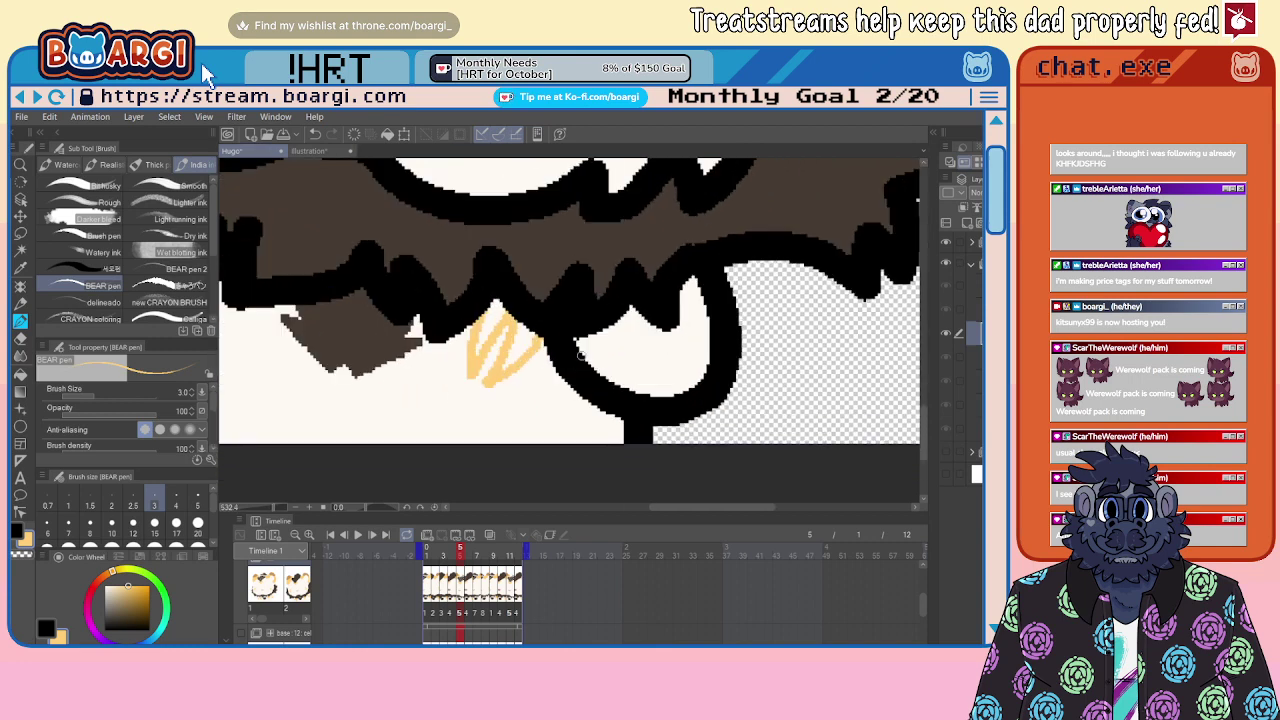
pyautogui.moveTo(580, 355)
pyautogui.mouseDown()
pyautogui.moveTo(612, 338)
pyautogui.moveTo(604, 376)
pyautogui.moveTo(636, 346)
pyautogui.moveTo(615, 393)
pyautogui.moveTo(641, 344)
pyautogui.moveTo(619, 398)
pyautogui.mouseUp()
pyautogui.hotkey('ctrl', 'z')
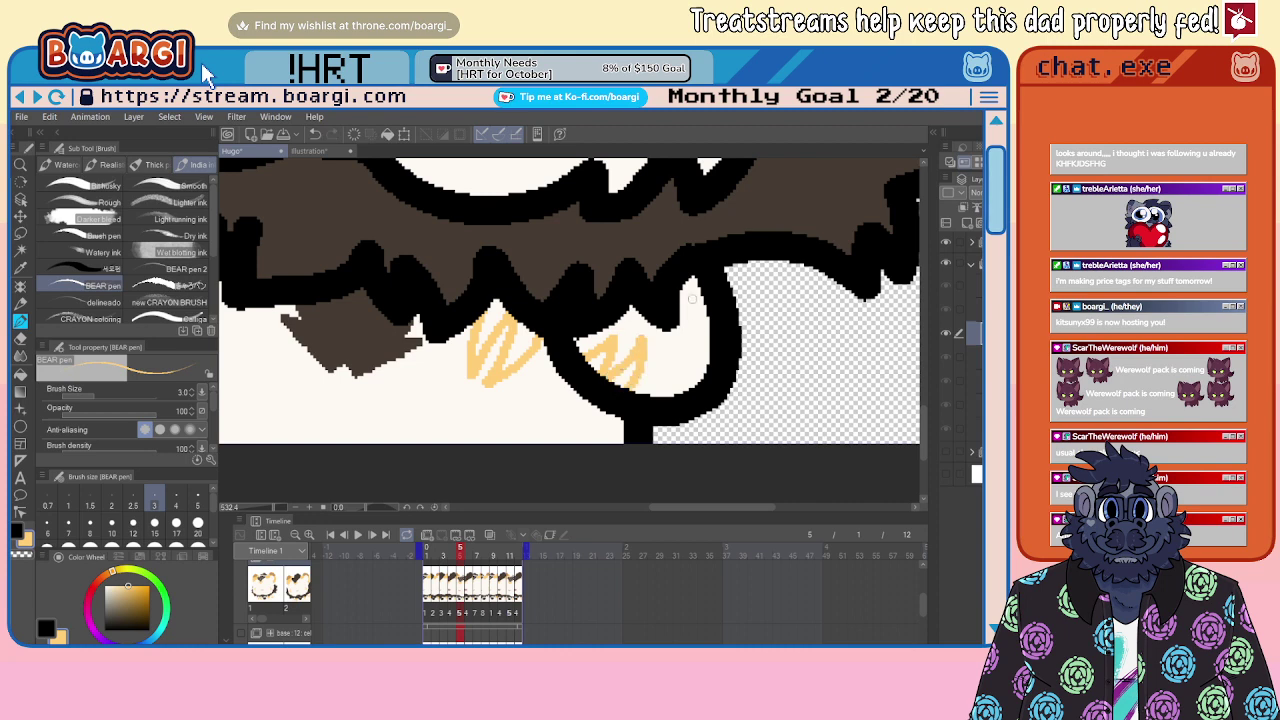
pyautogui.moveTo(674, 304); pyautogui.dragTo(698, 291)
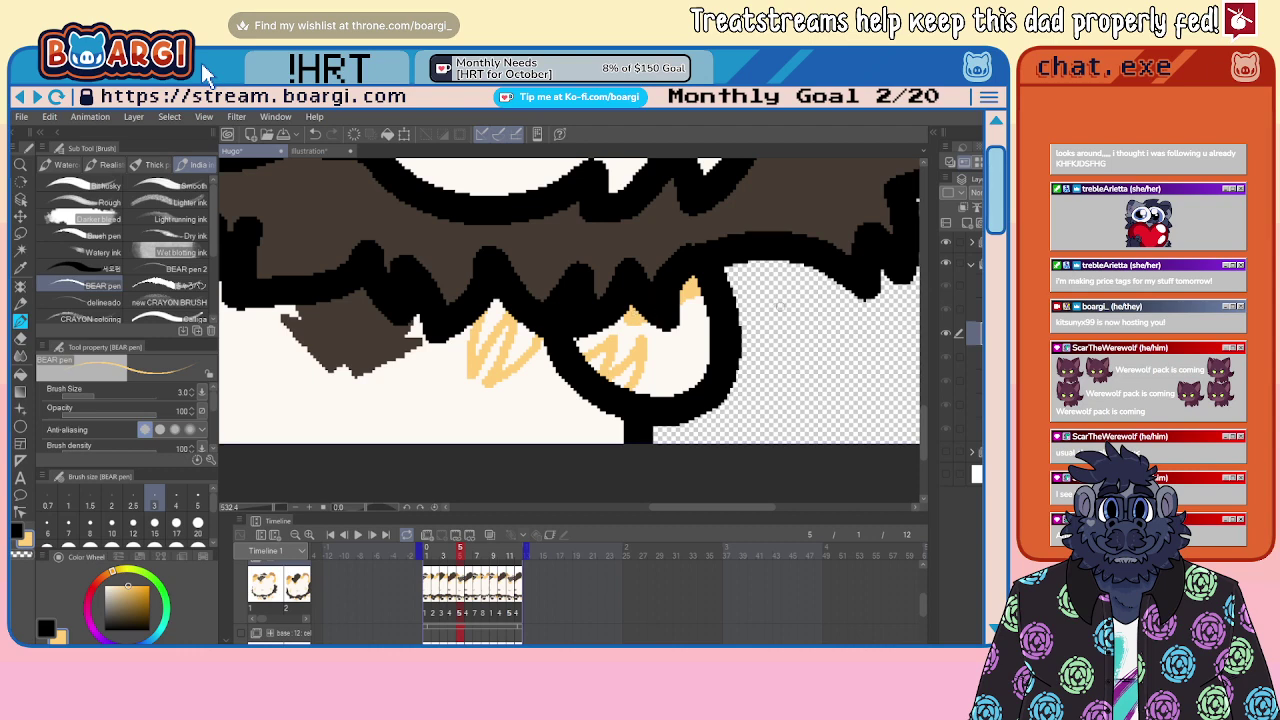
pyautogui.scroll(-5, 781, 307)
pyautogui.scroll(7, 355, 272)
pyautogui.moveTo(361, 293)
pyautogui.mouseDown()
pyautogui.moveTo(359, 253)
pyautogui.moveTo(387, 296)
pyautogui.moveTo(404, 262)
pyautogui.moveTo(394, 244)
pyautogui.moveTo(399, 271)
pyautogui.moveTo(372, 297)
pyautogui.mouseUp()
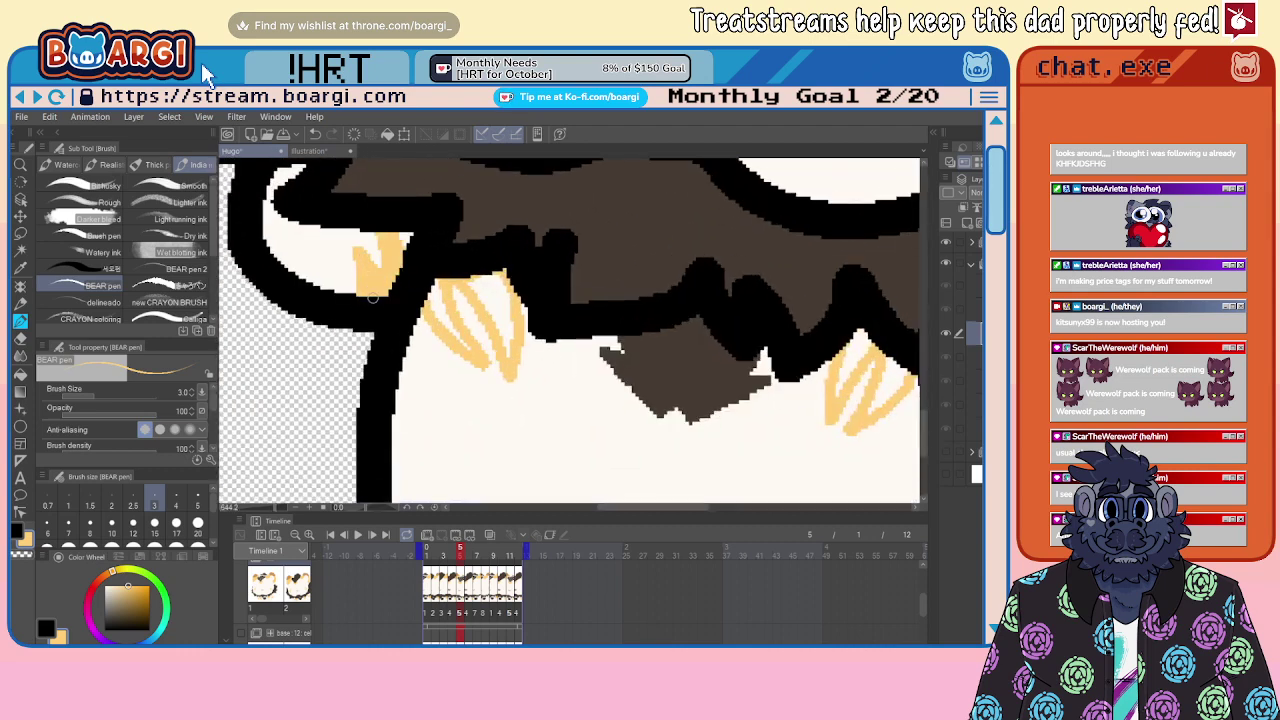
pyautogui.scroll(-5, 351, 305)
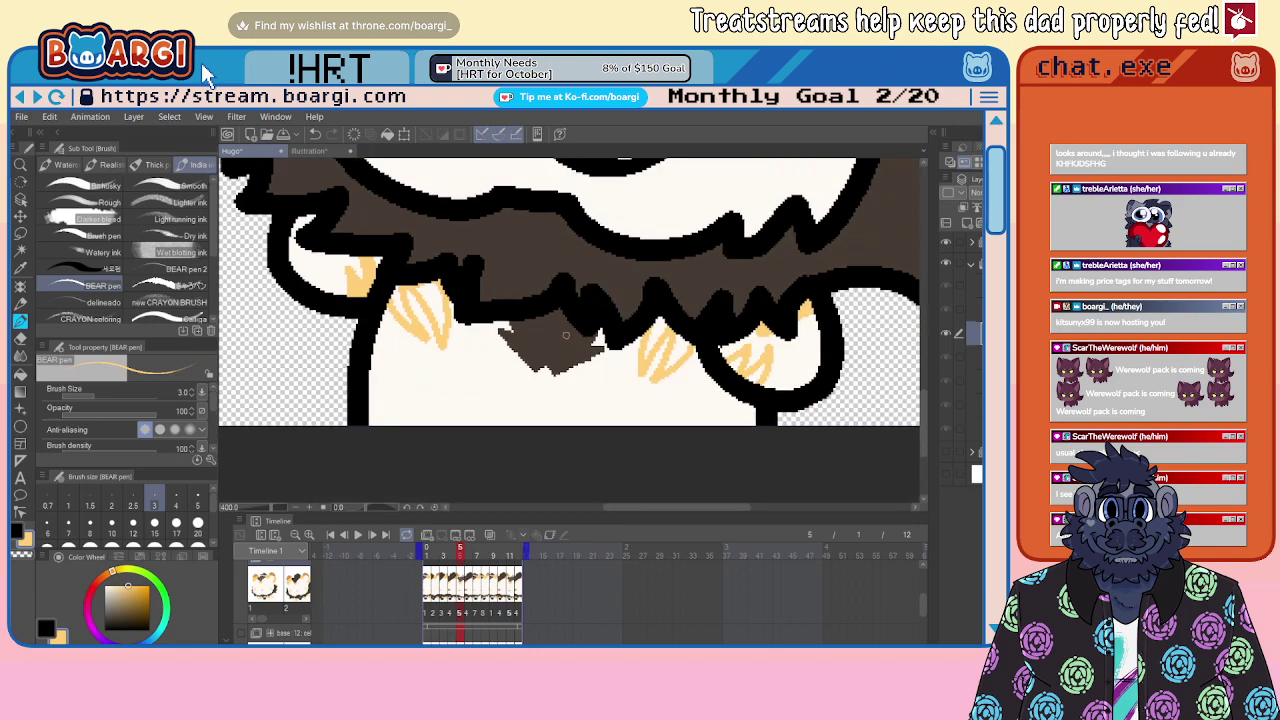
# Step: Fill the outlined stripes at both shoulders on frame 5 with the marking yellow
pyautogui.scroll(6, 605, 350)
pyautogui.scroll(-2, 597, 355)
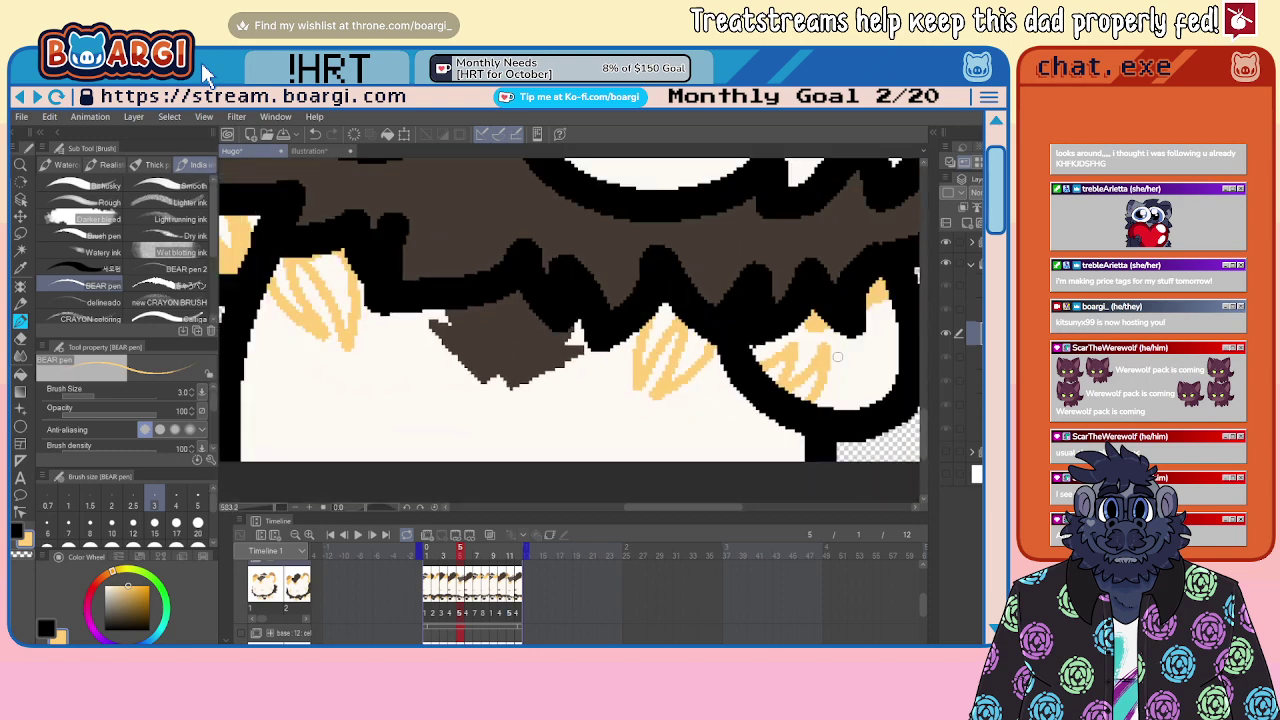
pyautogui.press('g')
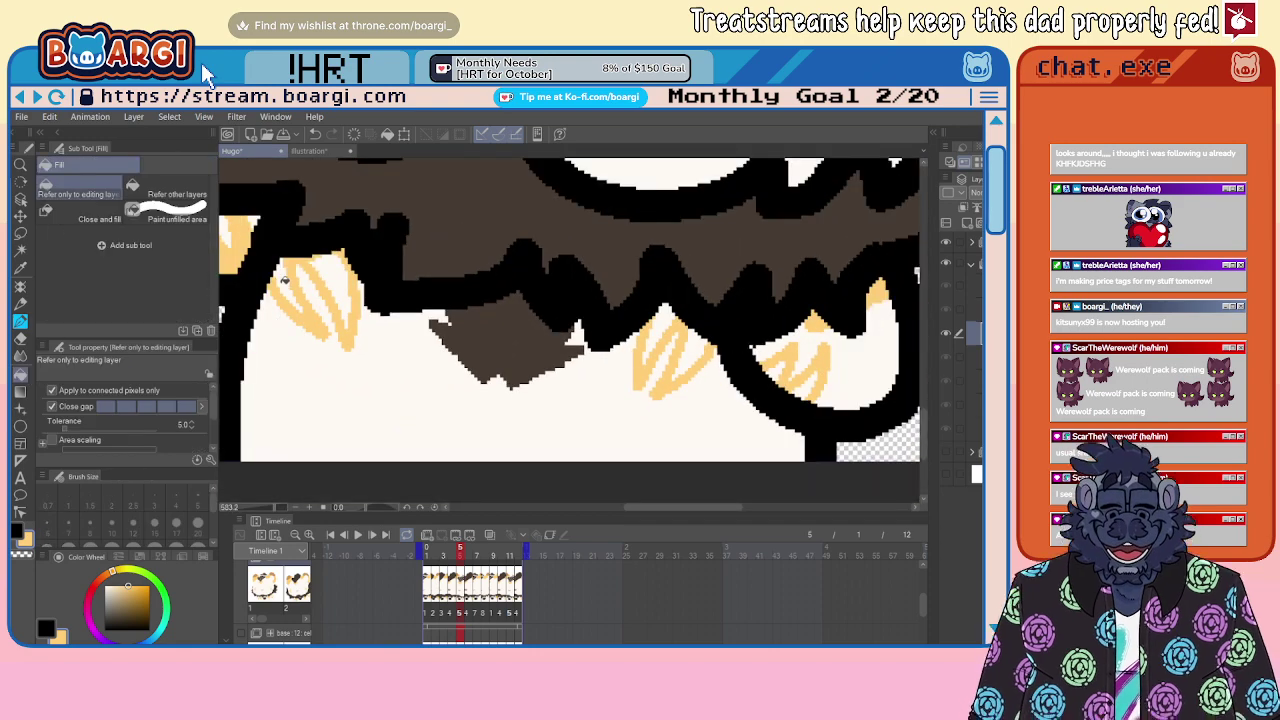
pyautogui.click(285, 281)
pyautogui.hotkey('ctrl', 'z')
pyautogui.click(328, 276)
pyautogui.click(661, 333)
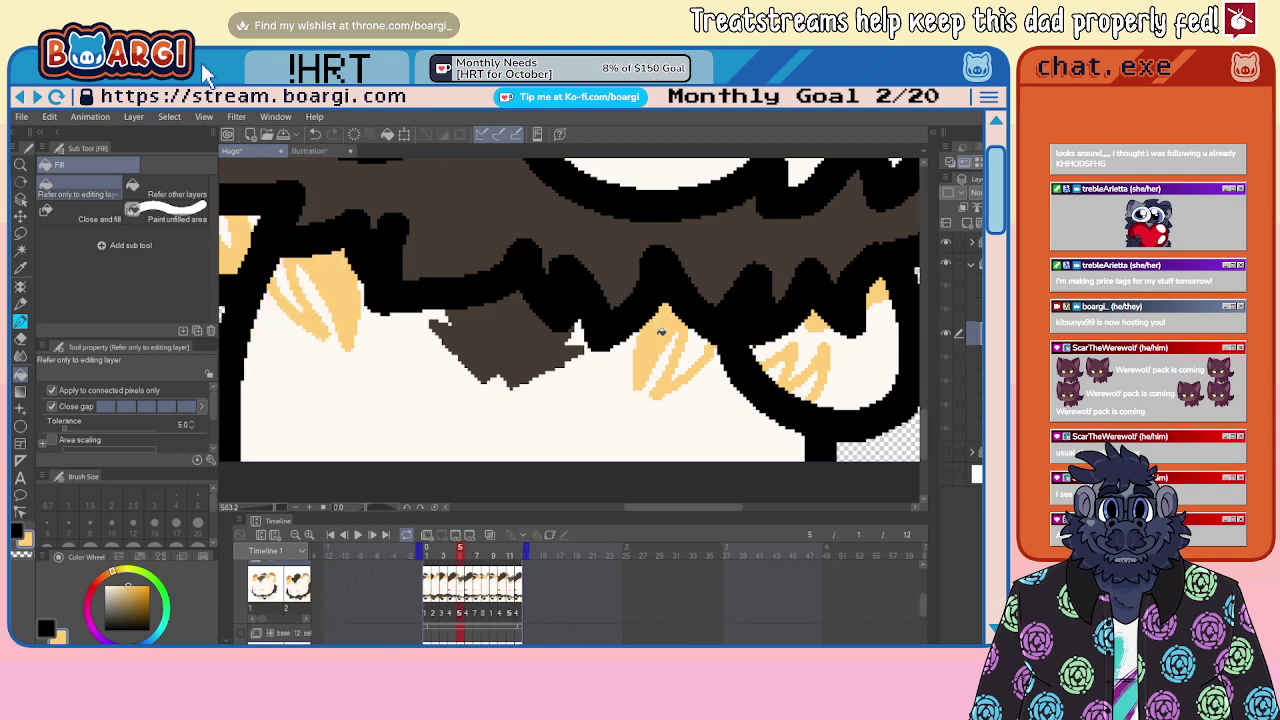
pyautogui.click(695, 340)
pyautogui.click(786, 368)
pyautogui.hotkey('ctrl', 'z')
pyautogui.click(785, 372)
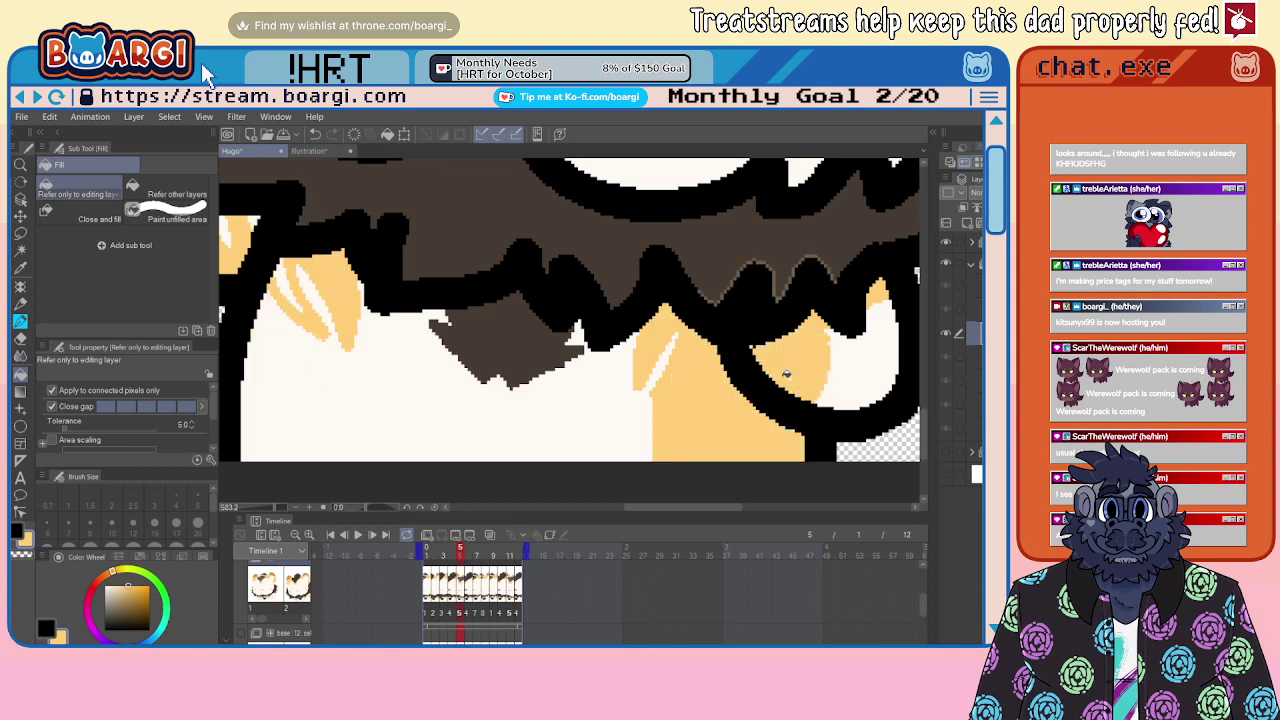
pyautogui.hotkey('ctrl', 'z')
pyautogui.click(806, 388)
pyautogui.hotkey('ctrl', 'z')
# Step: Paint the remaining gaps in the shoulder stripe and the raised arm's marking on frame 5 yellow with the BEAR pen
pyautogui.click(20, 320)
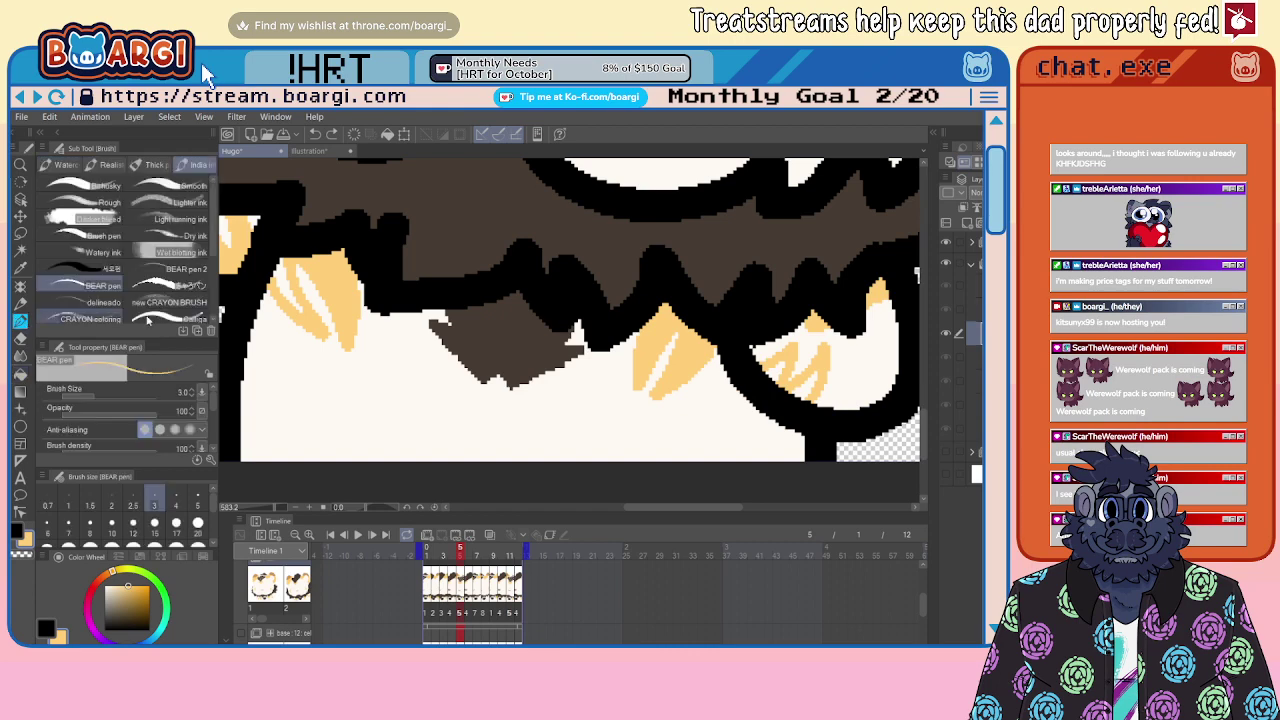
pyautogui.moveTo(279, 277)
pyautogui.mouseDown()
pyautogui.moveTo(294, 296)
pyautogui.moveTo(284, 269)
pyautogui.mouseUp()
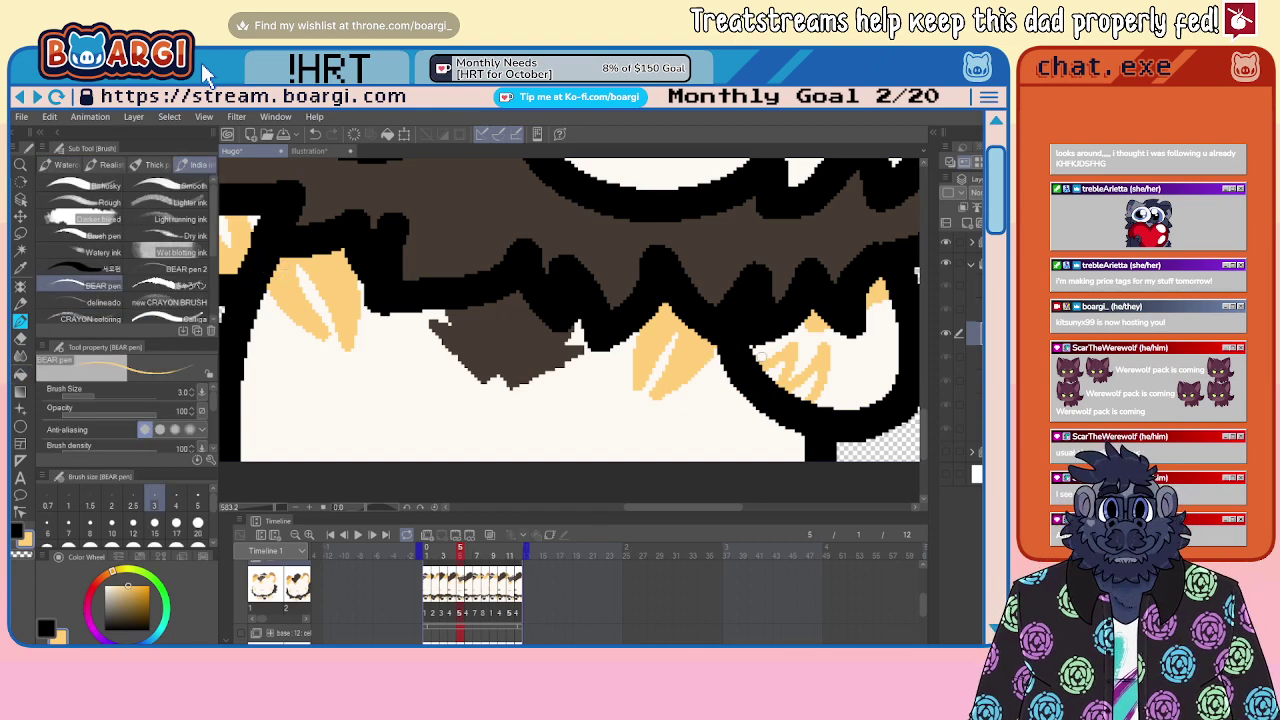
pyautogui.moveTo(790, 372)
pyautogui.mouseDown()
pyautogui.moveTo(771, 376)
pyautogui.moveTo(799, 390)
pyautogui.mouseUp()
pyautogui.scroll(-9, 600, 385)
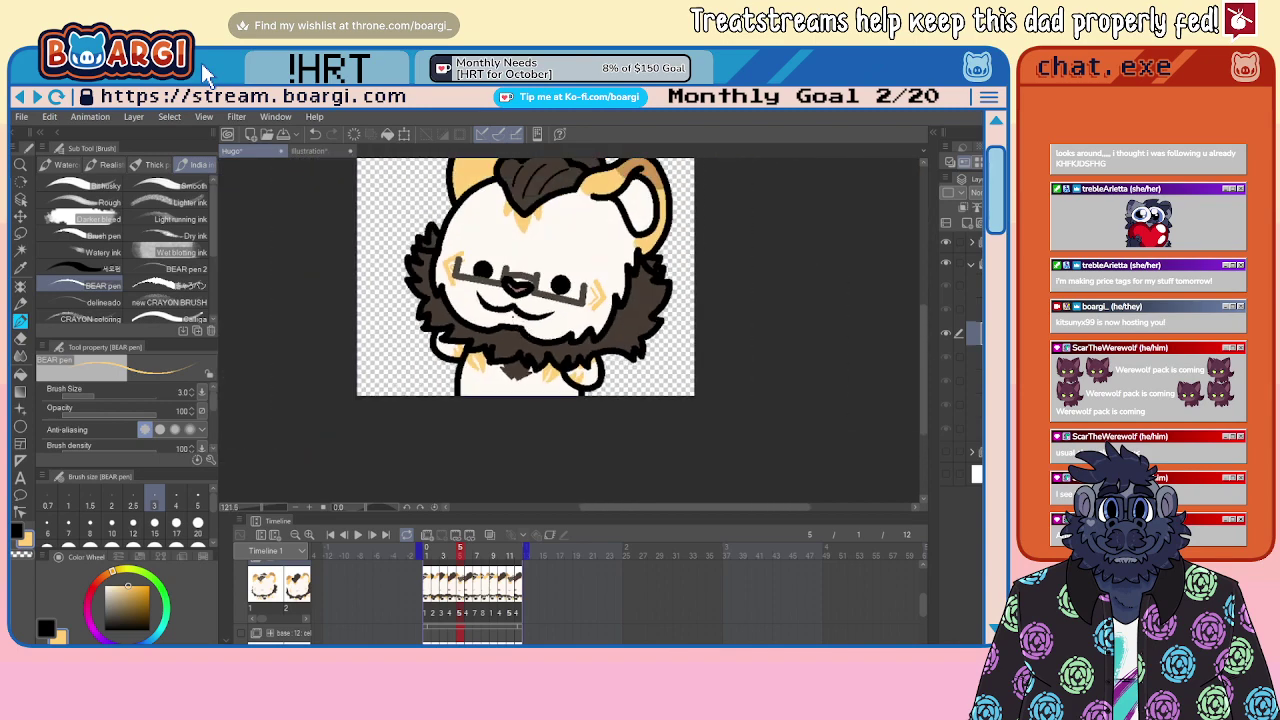
# Step: Advance to frame 7 and sketch yellow stripe markings along both edges of the raised arm
pyautogui.scroll(5, 536, 337)
pyautogui.scroll(1, 610, 352)
pyautogui.press('.')
pyautogui.press('.')
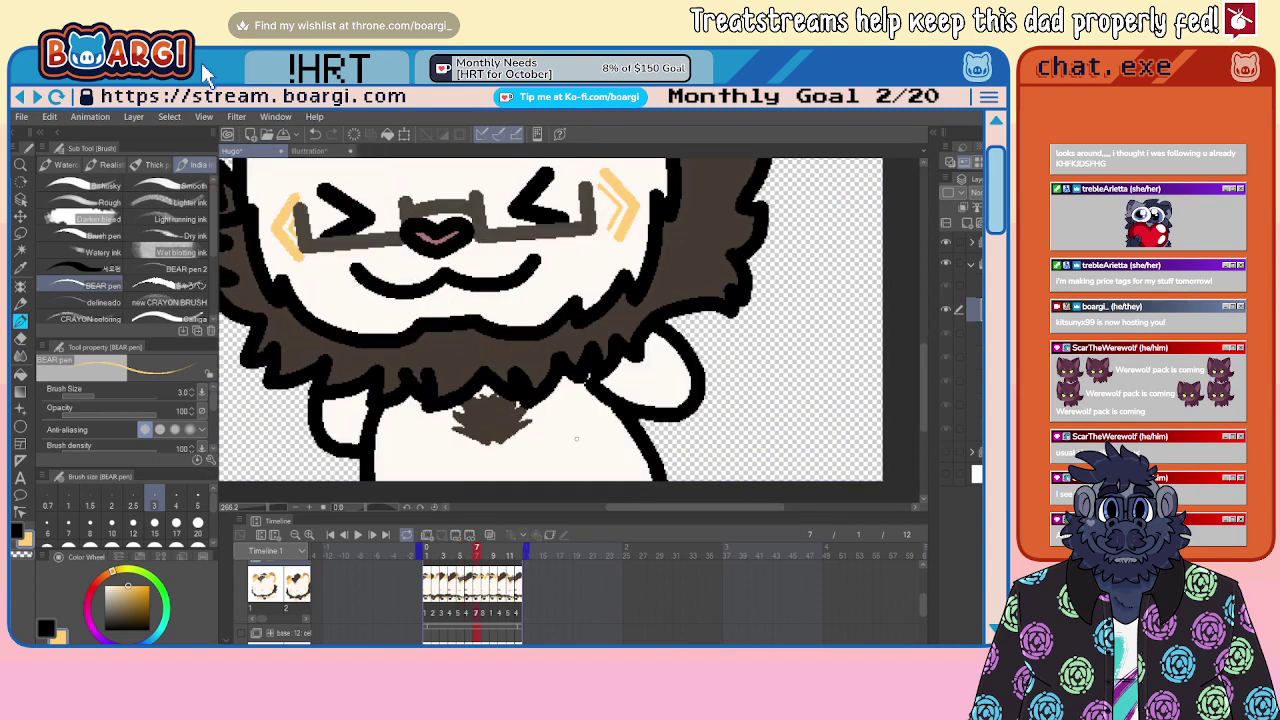
pyautogui.scroll(8, 615, 398)
pyautogui.moveTo(655, 400)
pyautogui.mouseDown()
pyautogui.moveTo(680, 388)
pyautogui.moveTo(662, 410)
pyautogui.moveTo(700, 390)
pyautogui.moveTo(688, 425)
pyautogui.mouseUp()
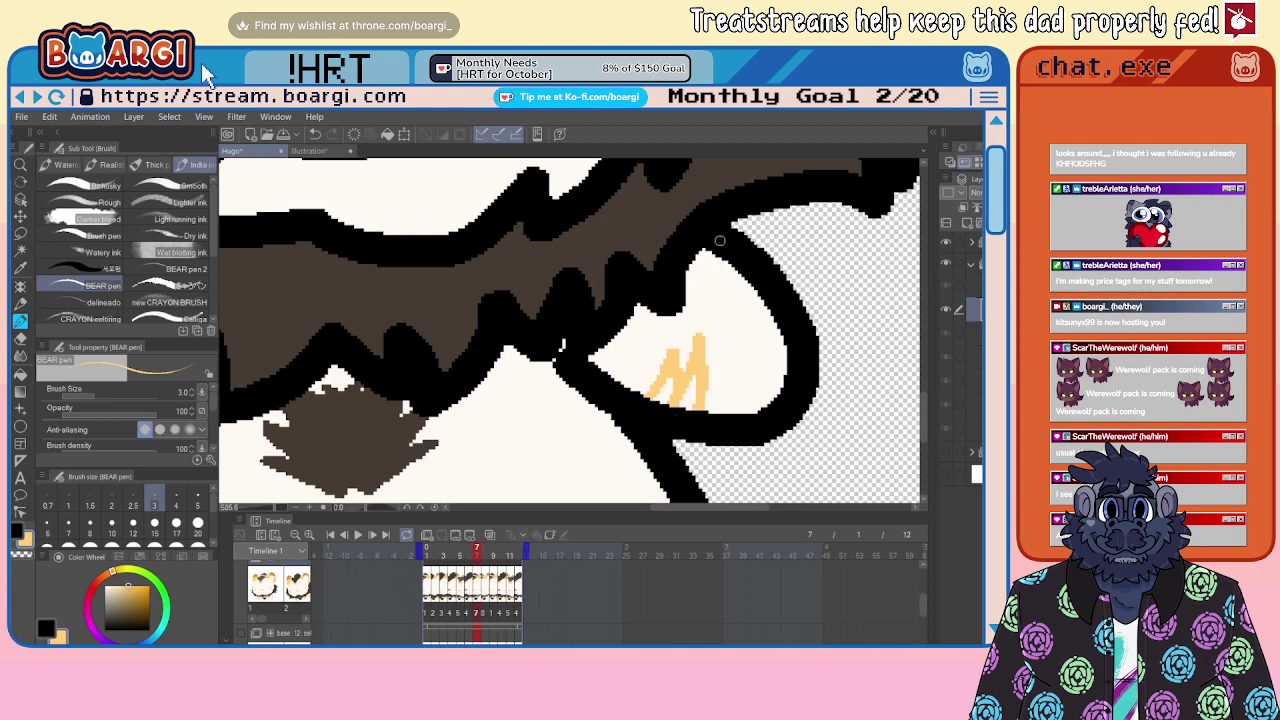
pyautogui.moveTo(710, 252); pyautogui.dragTo(694, 272)
pyautogui.moveTo(655, 310)
pyautogui.mouseDown()
pyautogui.moveTo(638, 330)
pyautogui.moveTo(646, 312)
pyautogui.mouseUp()
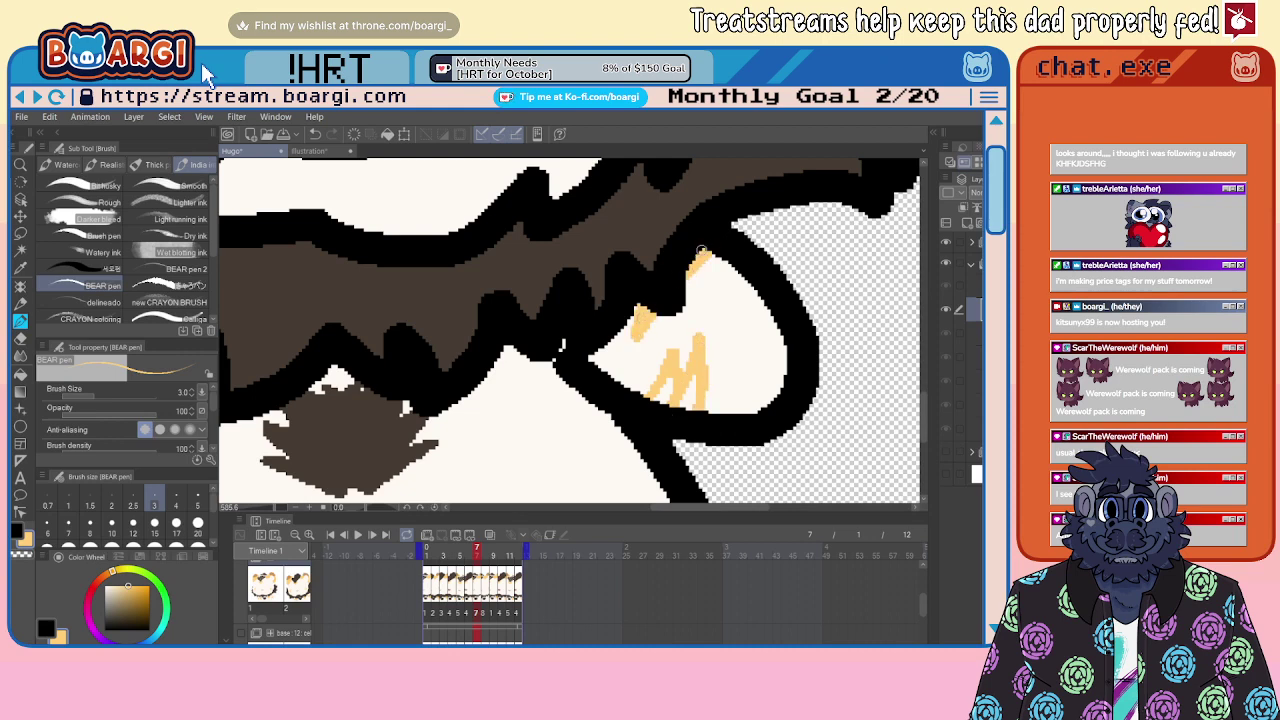
# Step: Outline a pair of pointed yellow stripes at each shoulder beside the chest tuft on frame 7
pyautogui.scroll(-7, 704, 250)
pyautogui.scroll(3, 590, 335)
pyautogui.moveTo(579, 332)
pyautogui.mouseDown()
pyautogui.moveTo(590, 370)
pyautogui.moveTo(599, 308)
pyautogui.moveTo(606, 389)
pyautogui.moveTo(630, 318)
pyautogui.mouseUp()
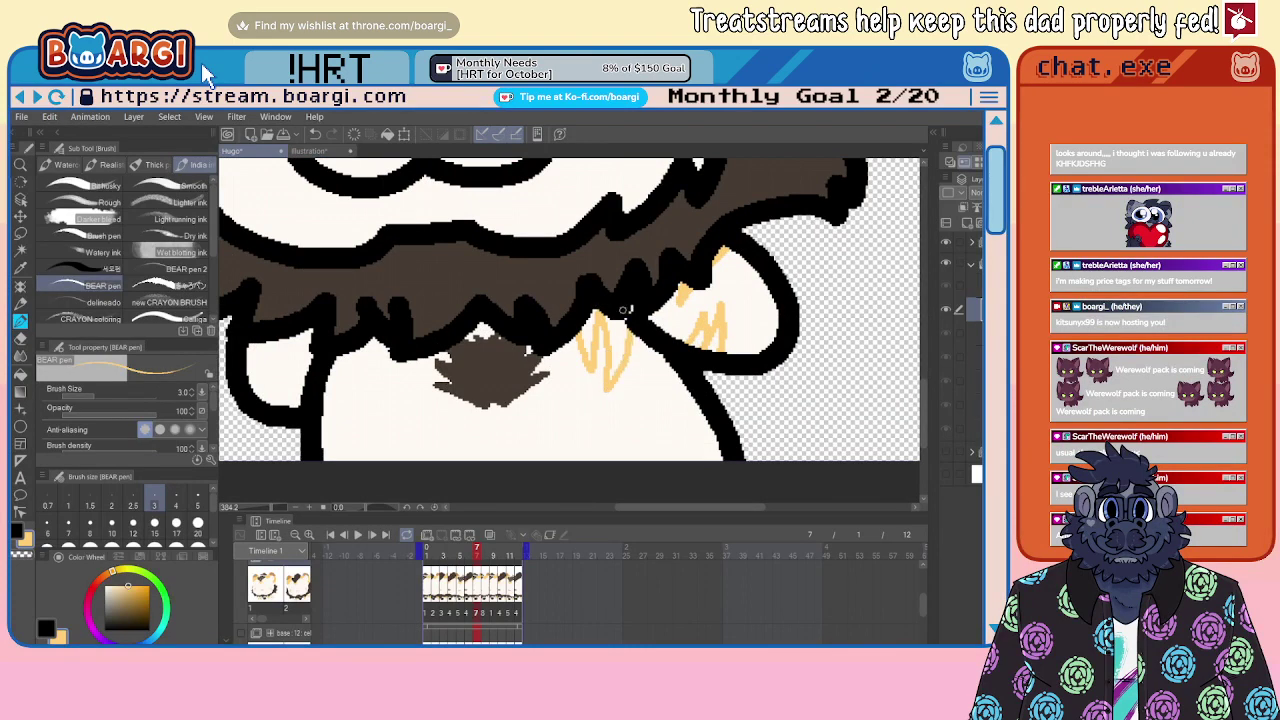
pyautogui.scroll(2, 597, 300)
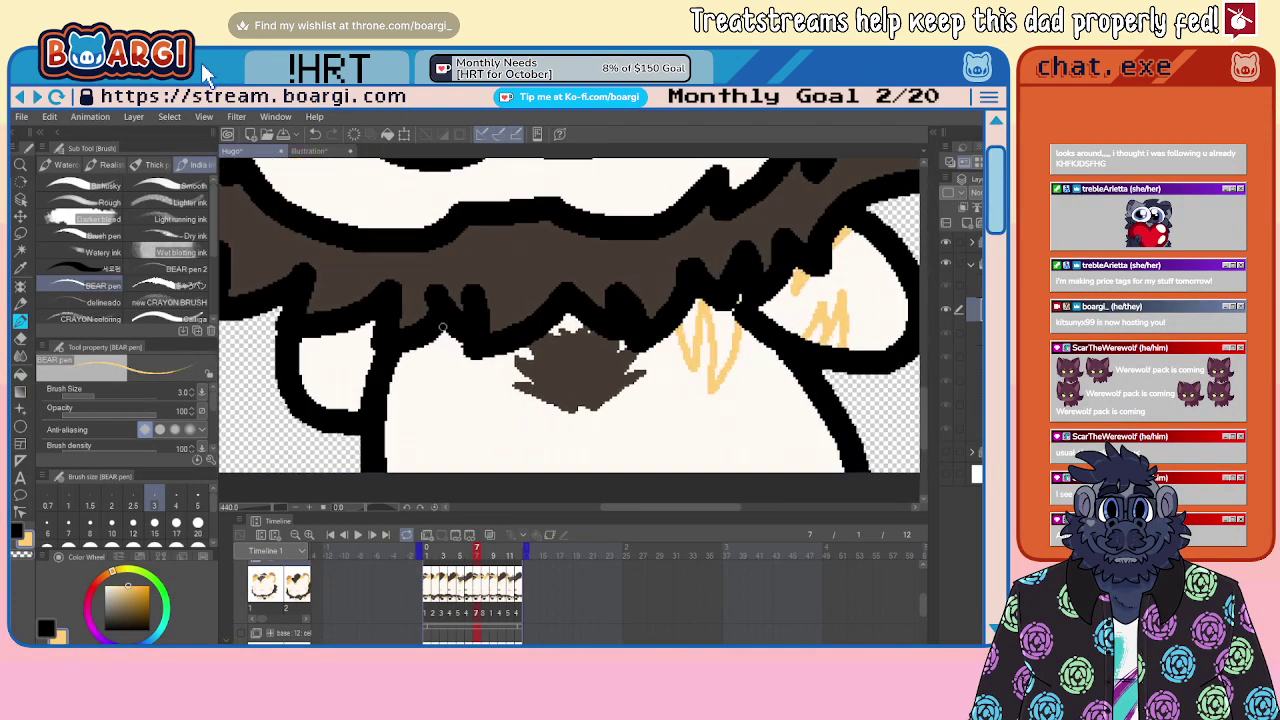
pyautogui.moveTo(445, 336)
pyautogui.mouseDown()
pyautogui.moveTo(466, 389)
pyautogui.moveTo(427, 343)
pyautogui.moveTo(408, 363)
pyautogui.moveTo(453, 413)
pyautogui.moveTo(425, 348)
pyautogui.mouseUp()
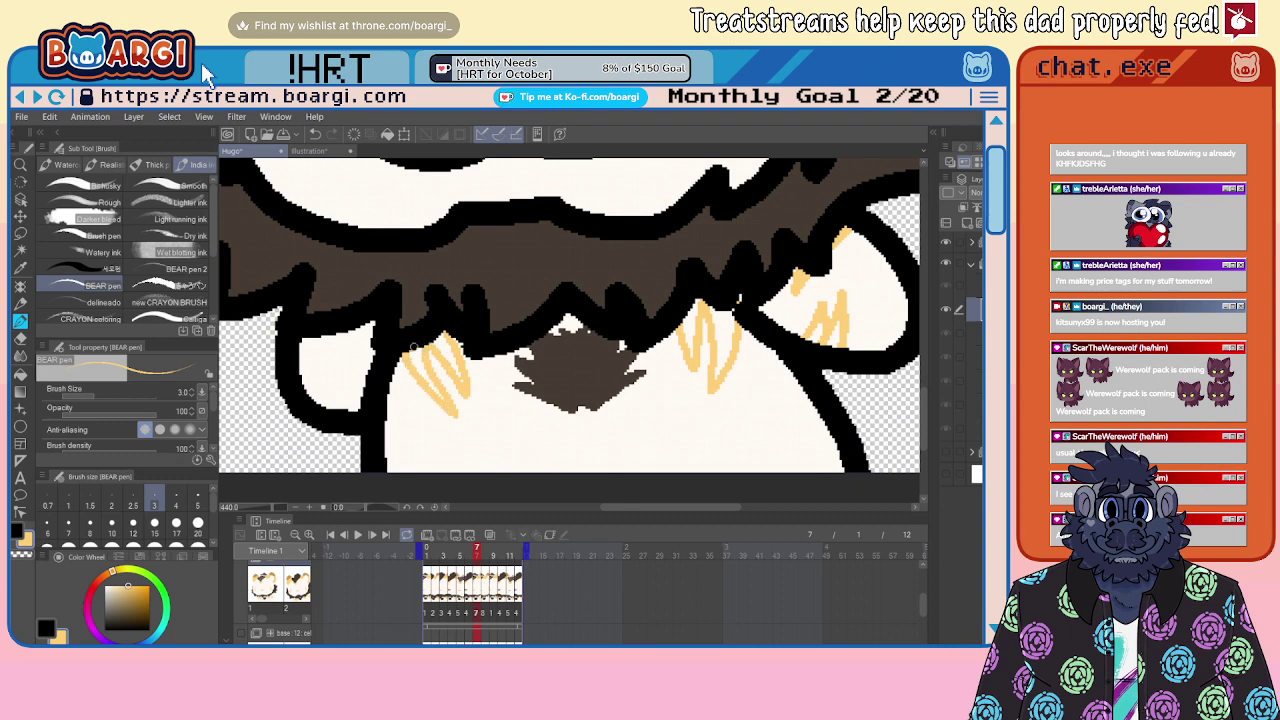
# Step: Sketch a jagged yellow marking on the inner edge of the lowered arm on frame 7
pyautogui.moveTo(364, 416); pyautogui.dragTo(351, 350)
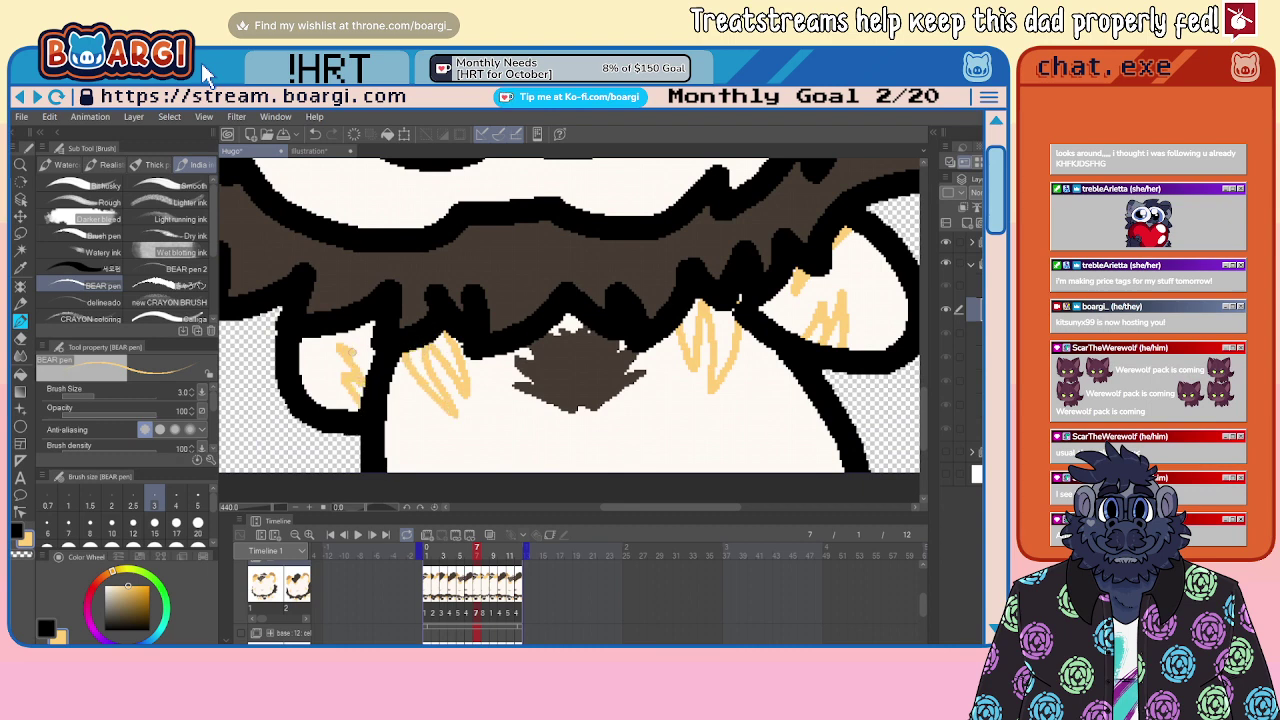
pyautogui.scroll(4, 288, 362)
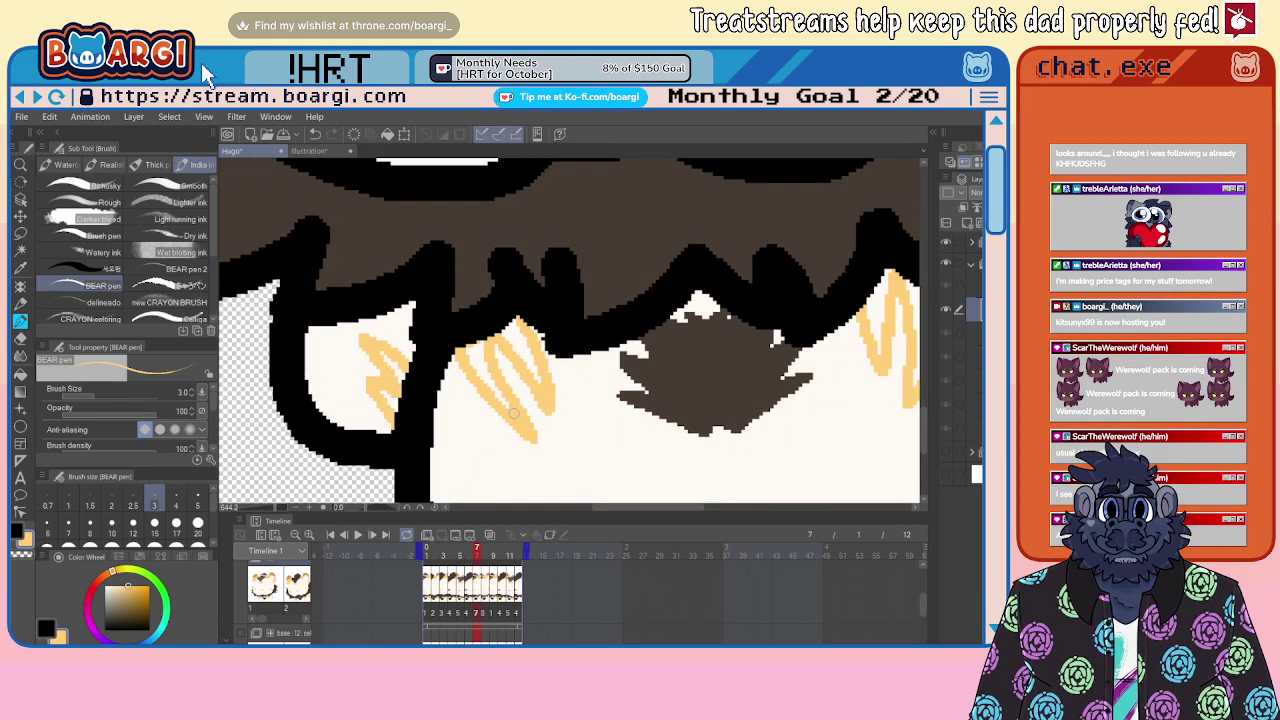
pyautogui.scroll(-2, 450, 394)
pyautogui.scroll(3, 395, 364)
pyautogui.scroll(-4, 374, 353)
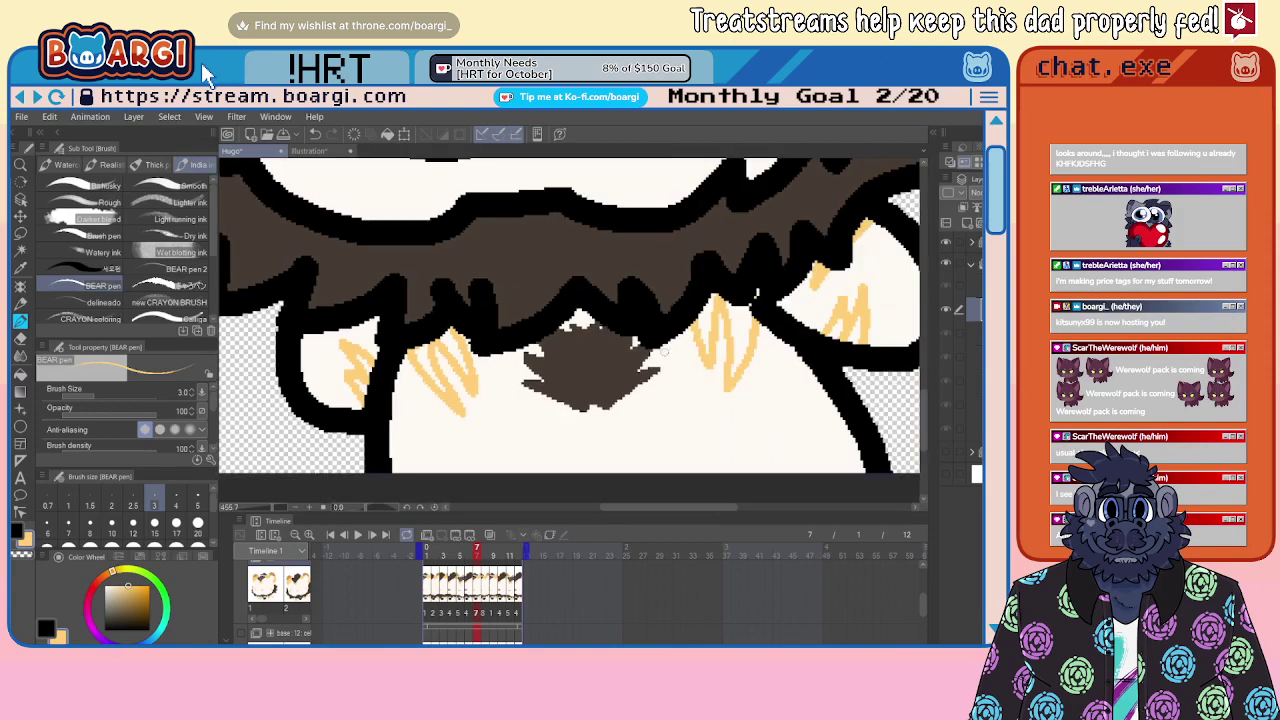
# Step: Fill the lowered arm's marking and the stripes at both shoulders on frame 7 with yellow
pyautogui.click(20, 376)
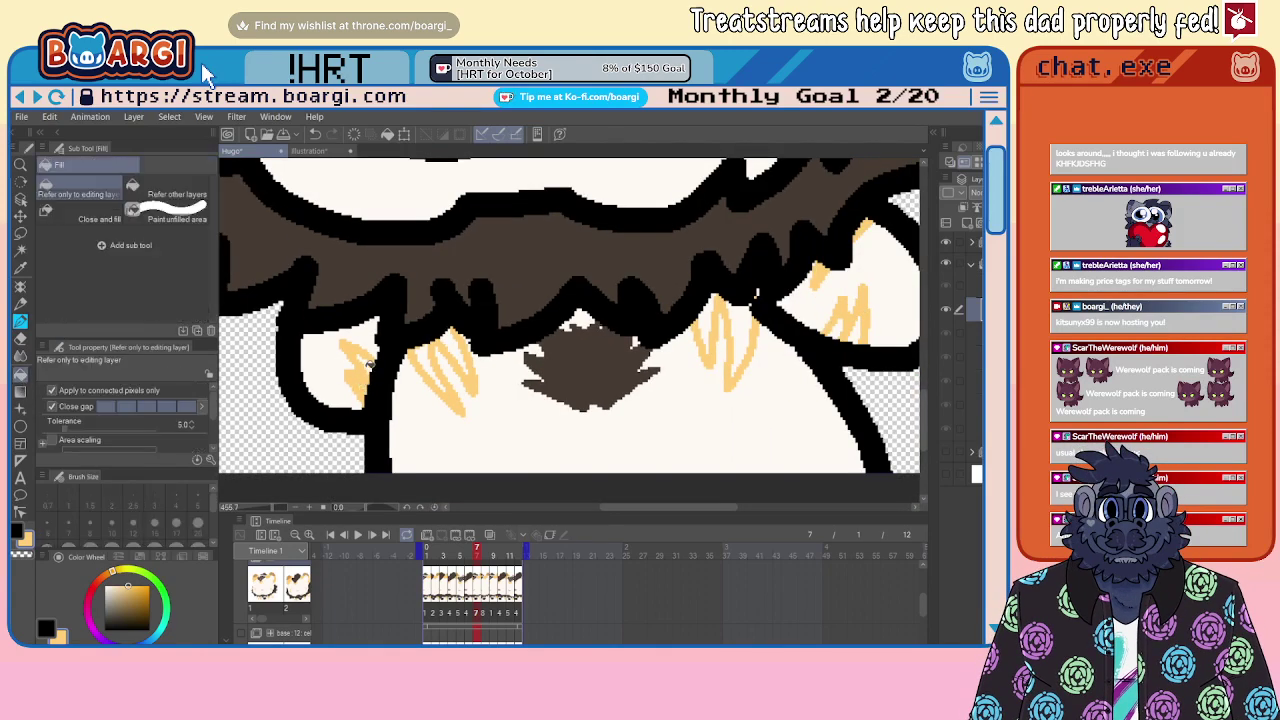
pyautogui.click(428, 362)
pyautogui.click(430, 350)
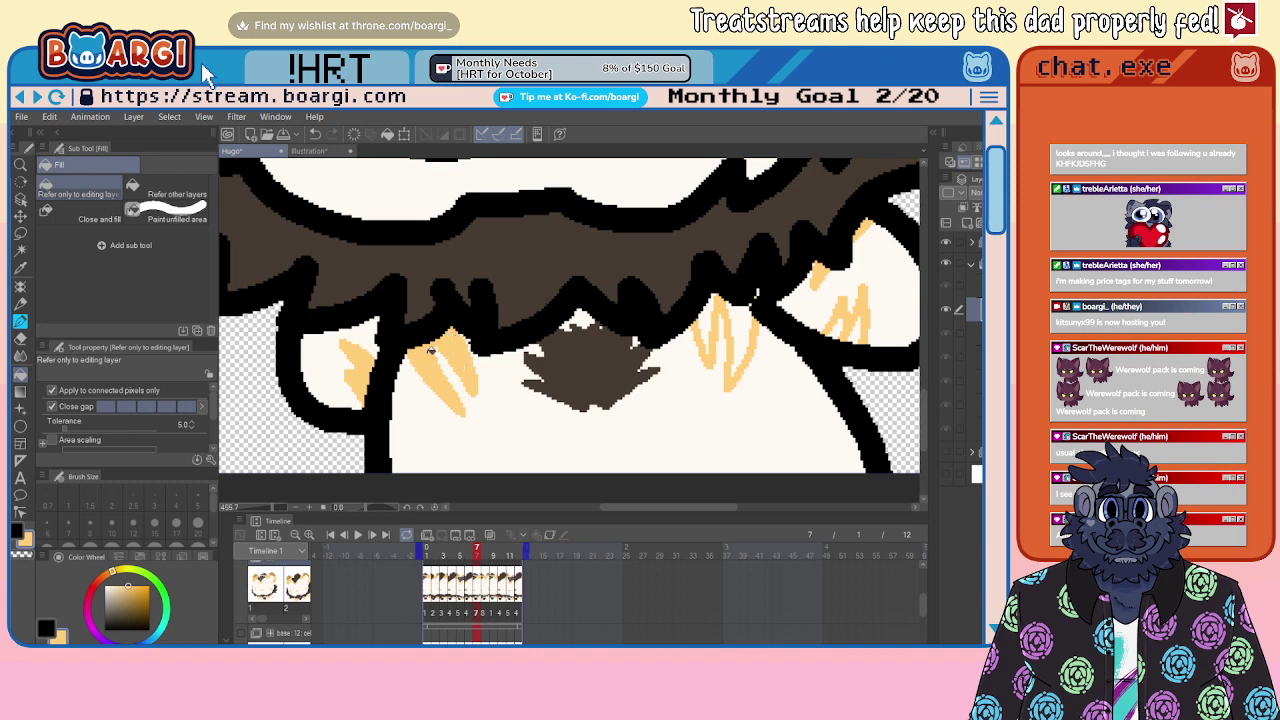
pyautogui.click(710, 322)
pyautogui.click(738, 335)
# Step: Fill the raised arm's lower marking on frame 7 with yellow and return to the BEAR pen
pyautogui.scroll(-3, 710, 320)
pyautogui.scroll(6, 710, 295)
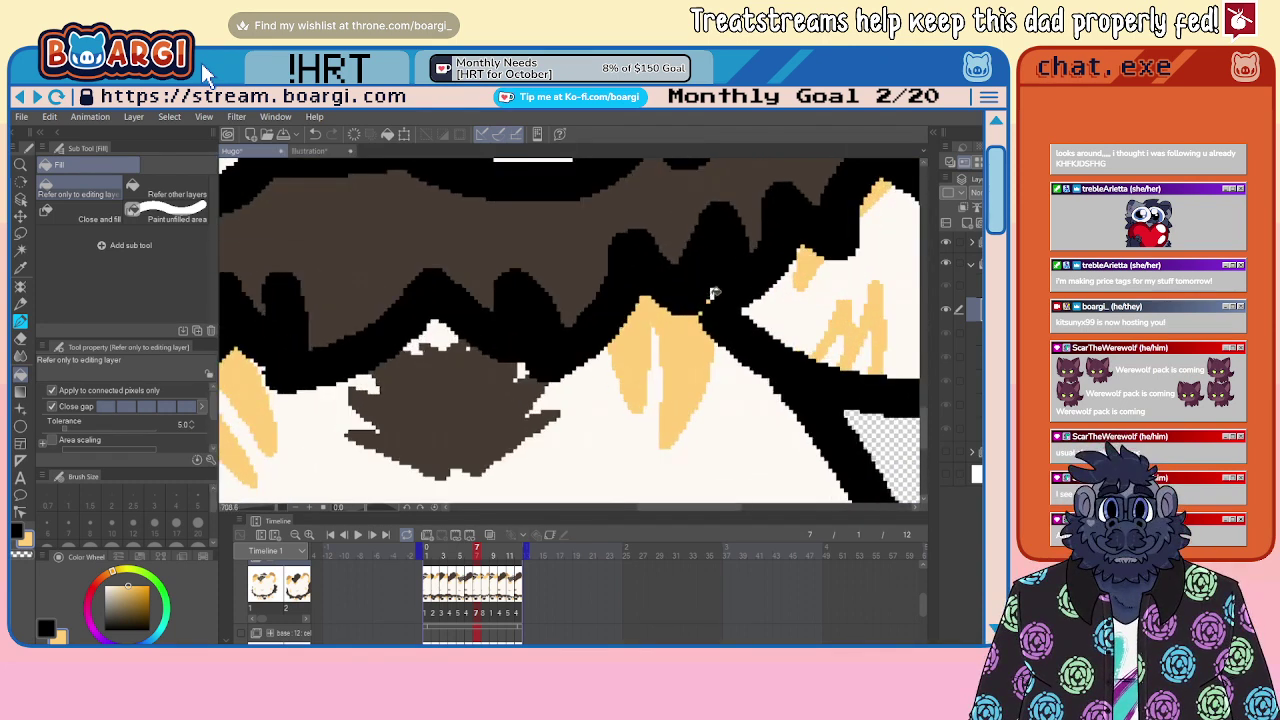
pyautogui.click(712, 296)
pyautogui.hotkey('ctrl', 'z')
pyautogui.click(835, 348)
pyautogui.click(863, 357)
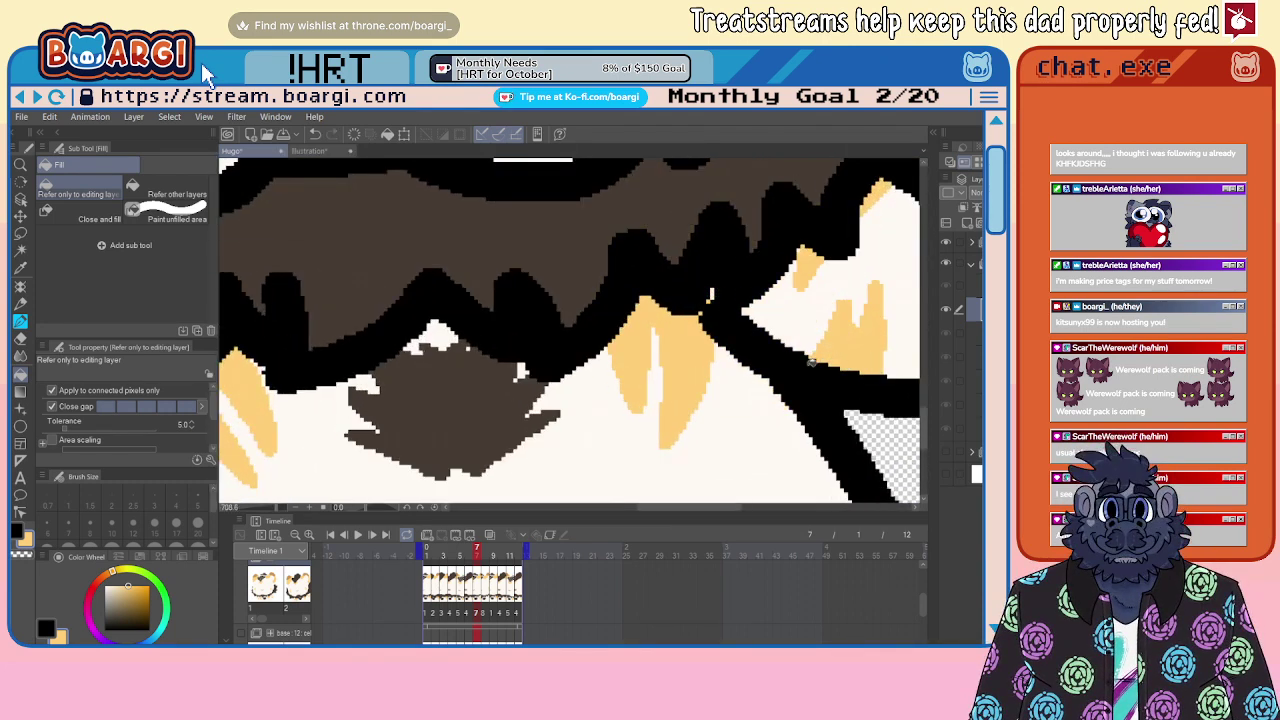
pyautogui.press('b')
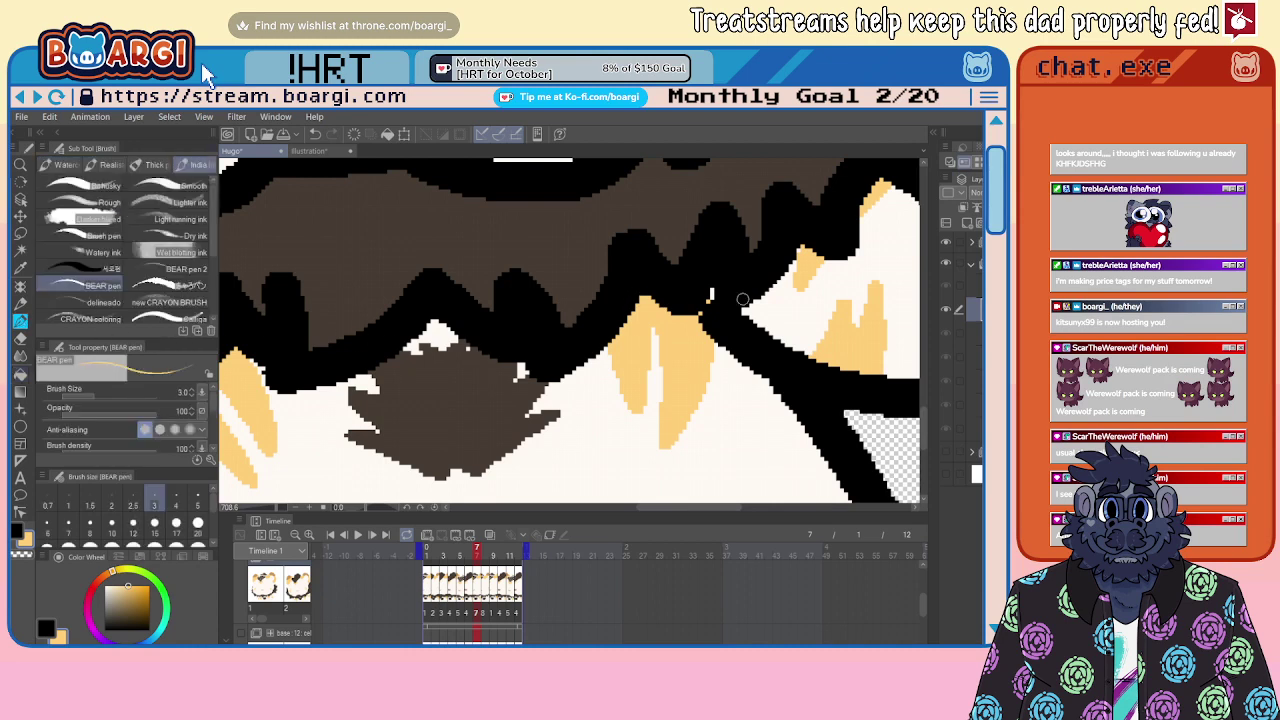
# Step: Advance to frame 8 and paint a yellow marking on the inner edge of the lowered arm
pyautogui.scroll(-7, 594, 356)
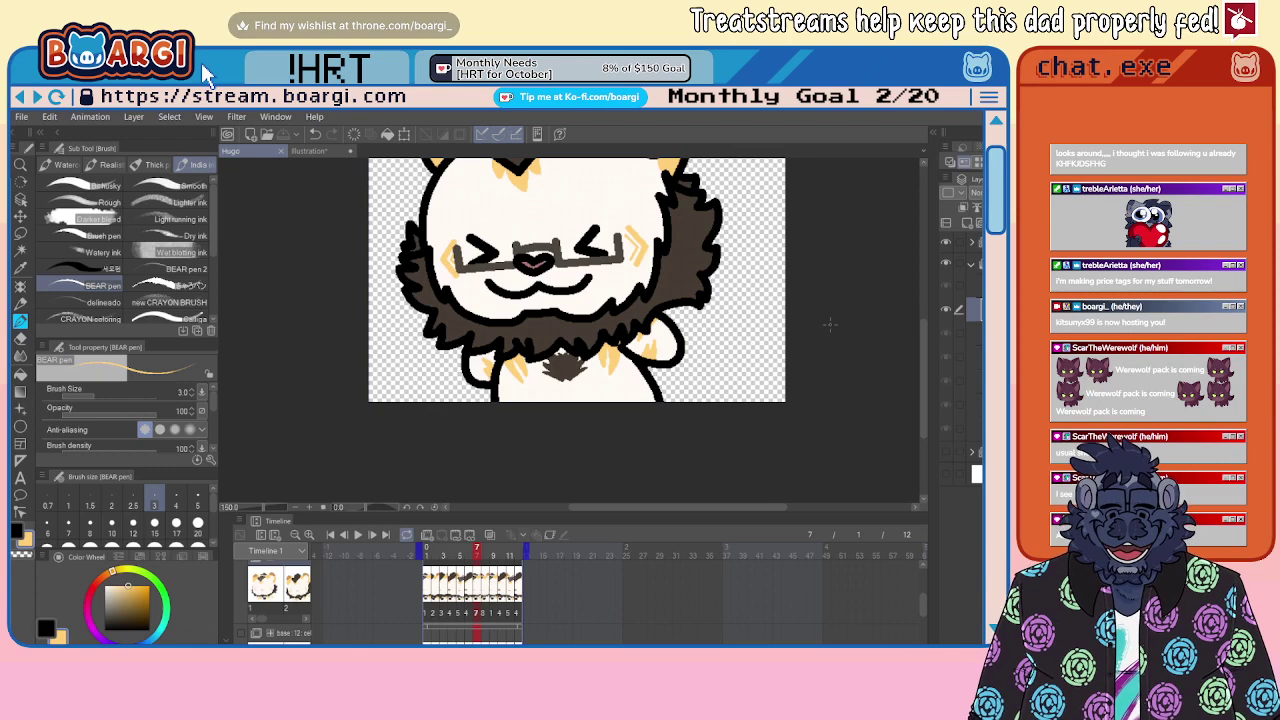
pyautogui.scroll(4, 497, 401)
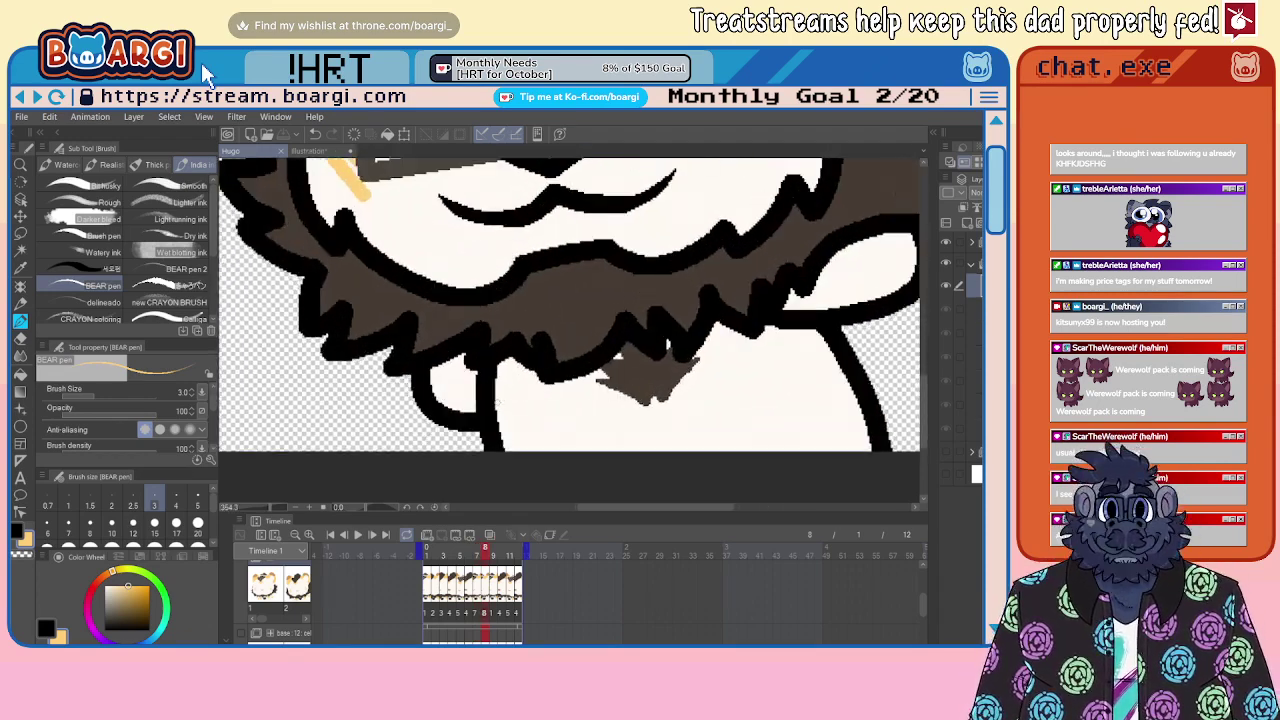
pyautogui.moveTo(497, 401)
pyautogui.mouseDown()
pyautogui.moveTo(476, 415)
pyautogui.moveTo(466, 362)
pyautogui.moveTo(485, 378)
pyautogui.mouseUp()
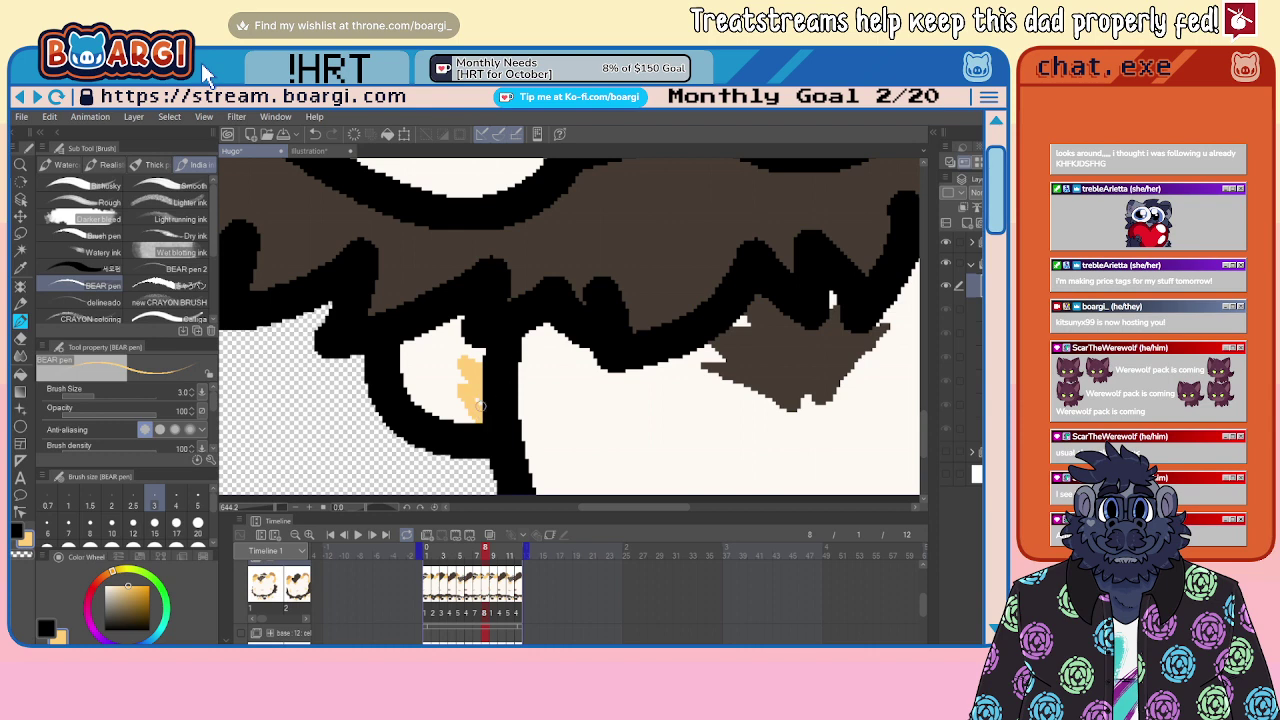
# Step: Outline pointed yellow stripes at both shoulders and markings on the raised arm on frame 8
pyautogui.moveTo(624, 398)
pyautogui.mouseDown()
pyautogui.moveTo(534, 315)
pyautogui.moveTo(610, 420)
pyautogui.moveTo(557, 397)
pyautogui.moveTo(514, 342)
pyautogui.mouseUp()
pyautogui.scroll(-3, 537, 318)
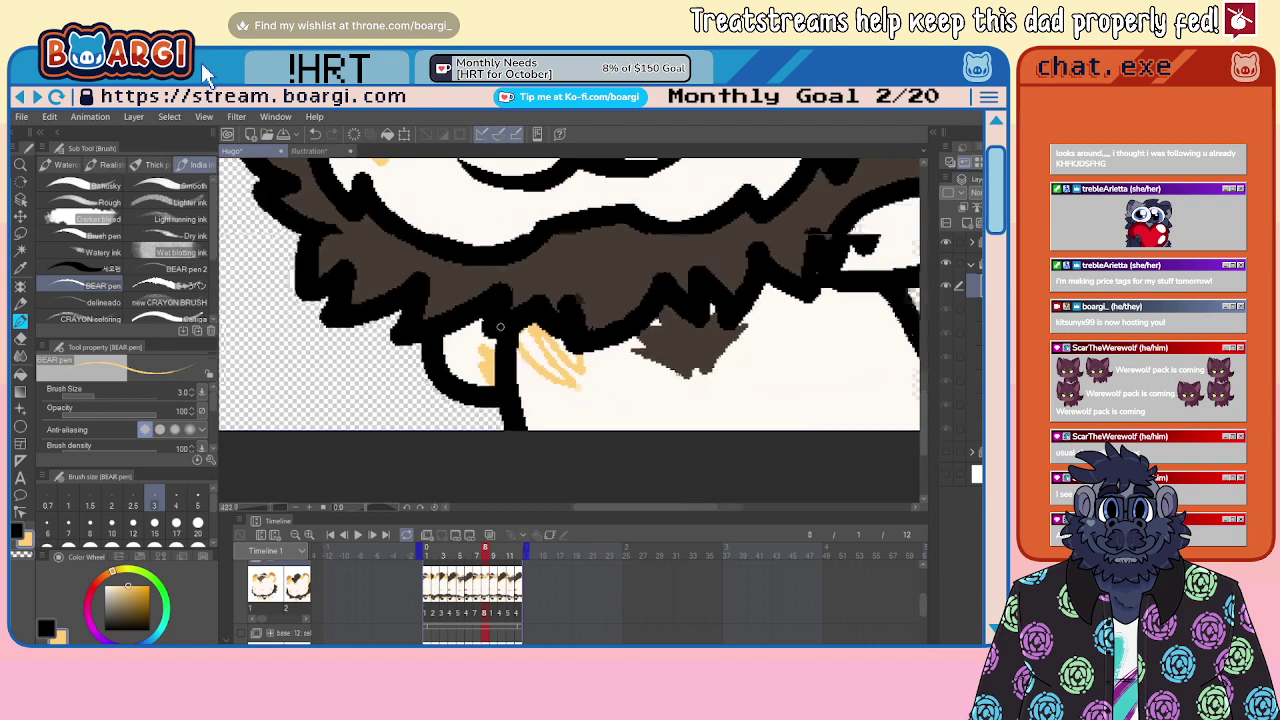
pyautogui.scroll(-2, 556, 344)
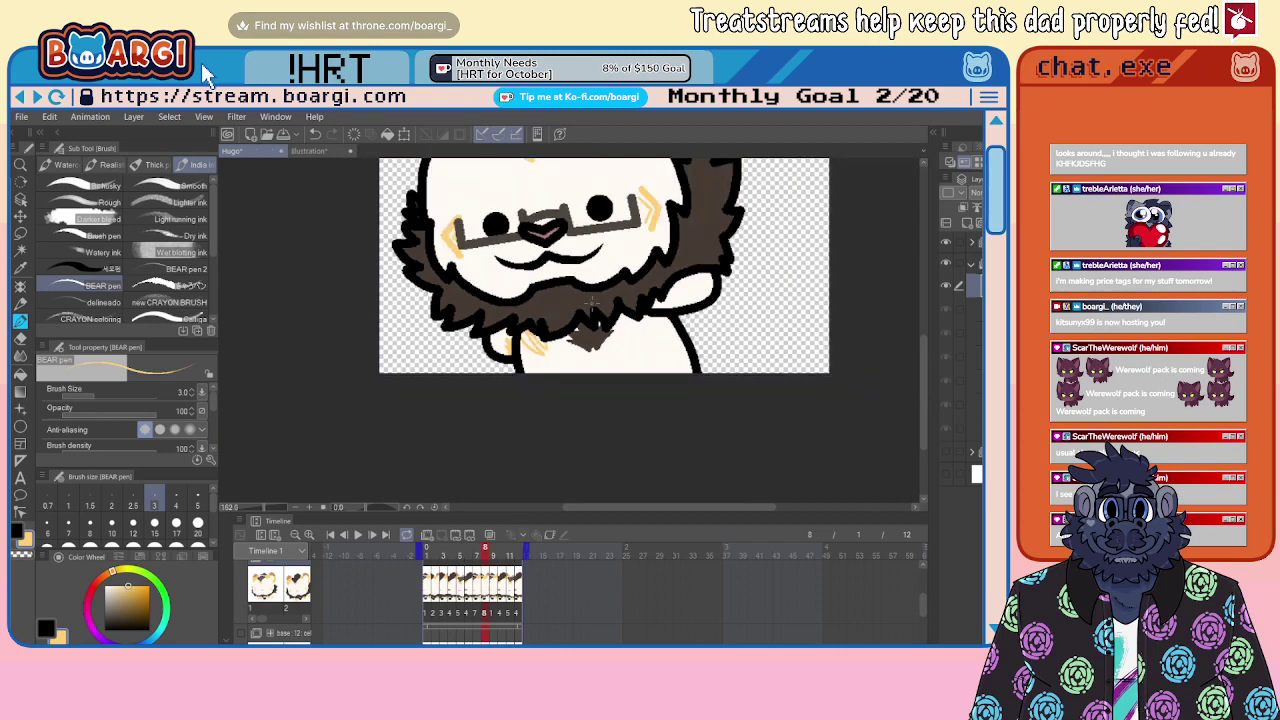
pyautogui.scroll(4, 556, 344)
pyautogui.moveTo(584, 333)
pyautogui.mouseDown()
pyautogui.moveTo(610, 388)
pyautogui.moveTo(636, 338)
pyautogui.mouseUp()
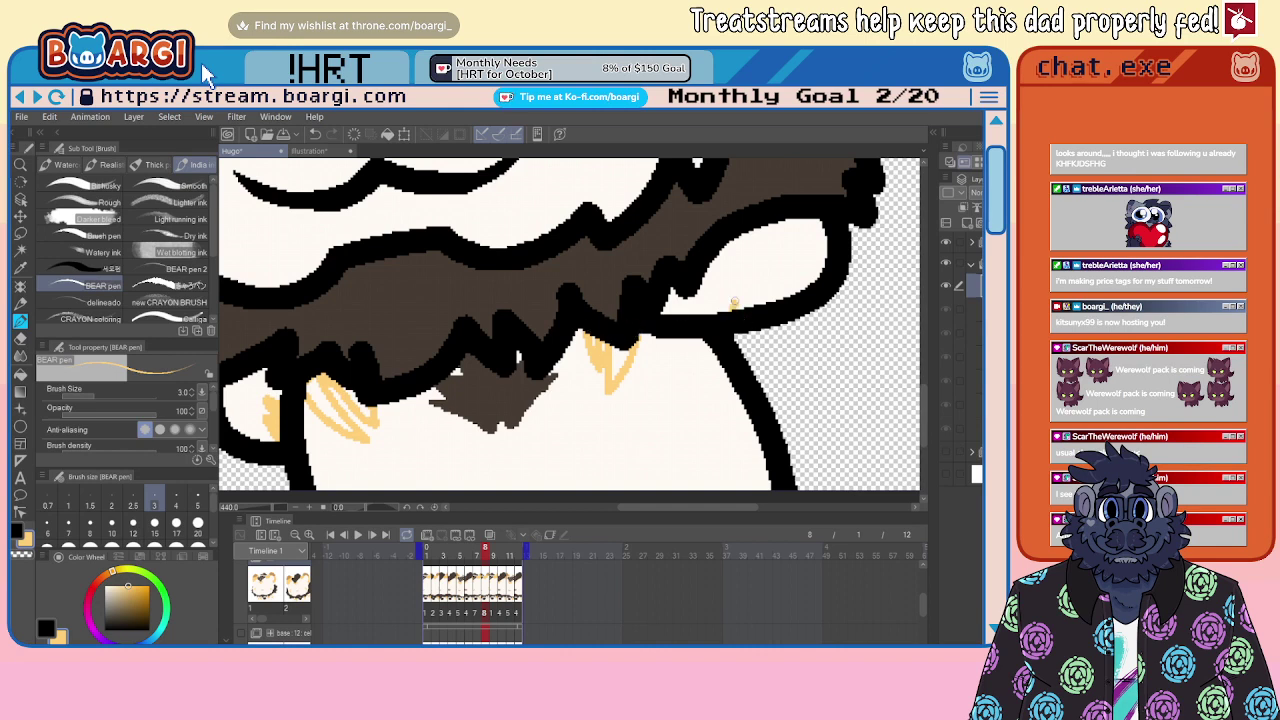
pyautogui.moveTo(758, 305)
pyautogui.mouseDown()
pyautogui.moveTo(766, 254)
pyautogui.moveTo(799, 306)
pyautogui.moveTo(707, 289)
pyautogui.mouseUp()
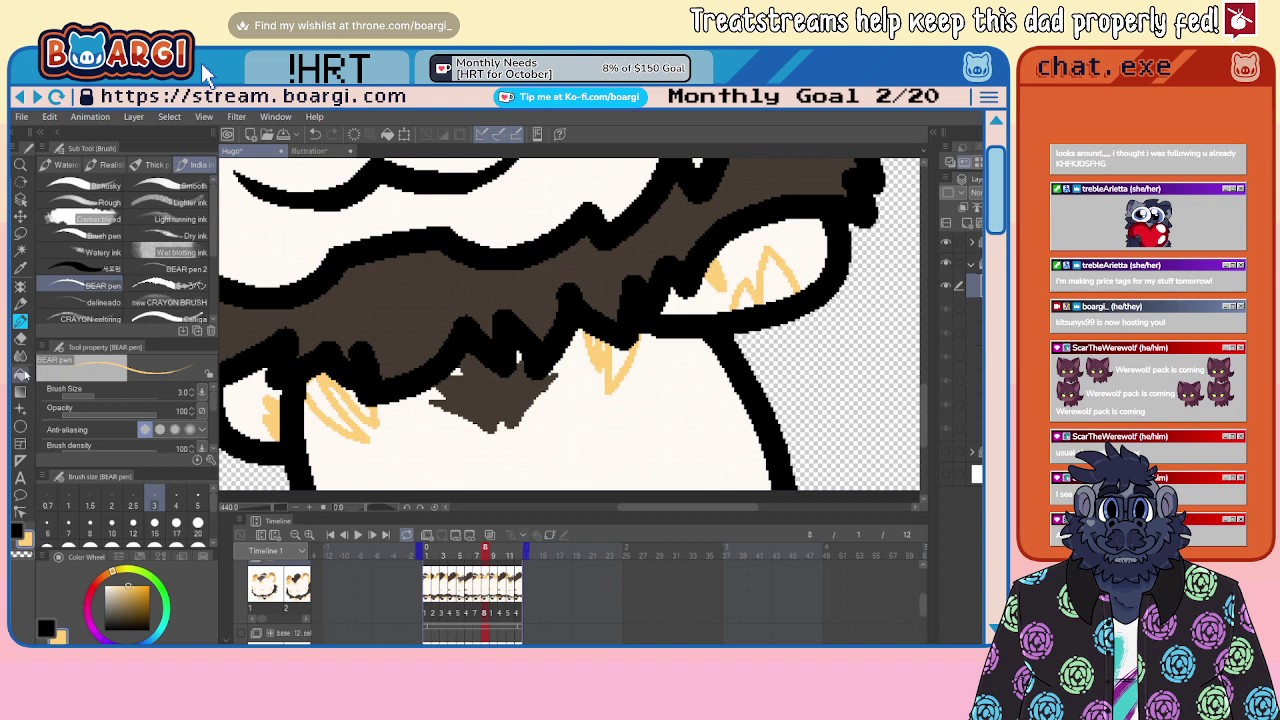
pyautogui.click(20, 374)
pyautogui.click(775, 294)
pyautogui.hotkey('ctrl', 'z')
pyautogui.click(779, 285)
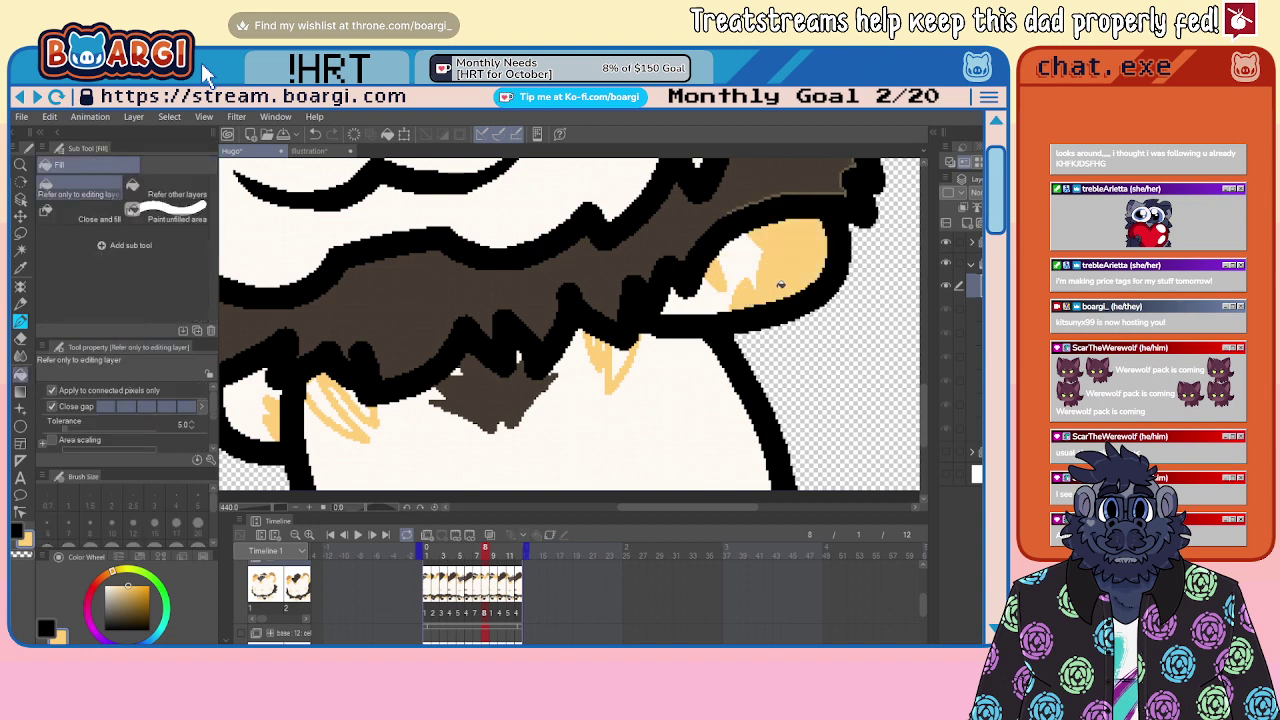
pyautogui.hotkey('ctrl', 'z')
# Step: Fill the outlined pointed stripes at both shoulders on frame 8 with yellow
pyautogui.click(617, 351)
pyautogui.scroll(3, 597, 339)
pyautogui.scroll(-5, 690, 332)
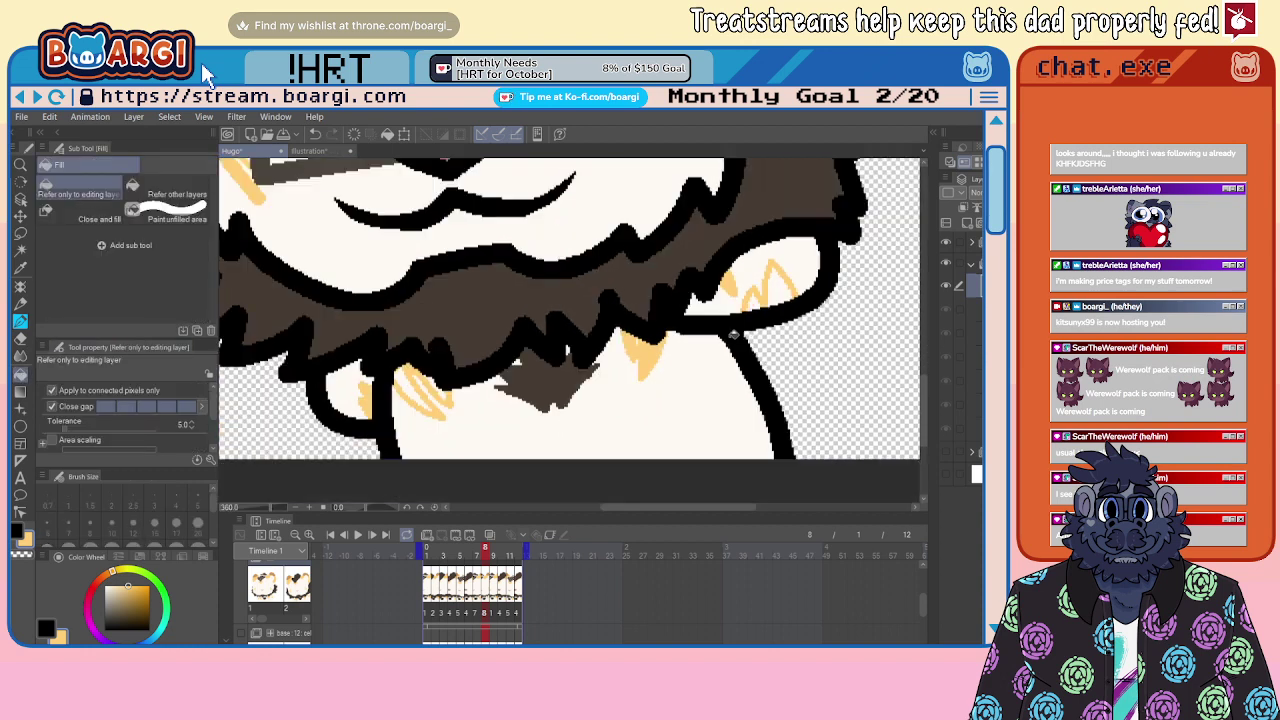
pyautogui.scroll(4, 435, 361)
pyautogui.click(404, 388)
pyautogui.click(443, 395)
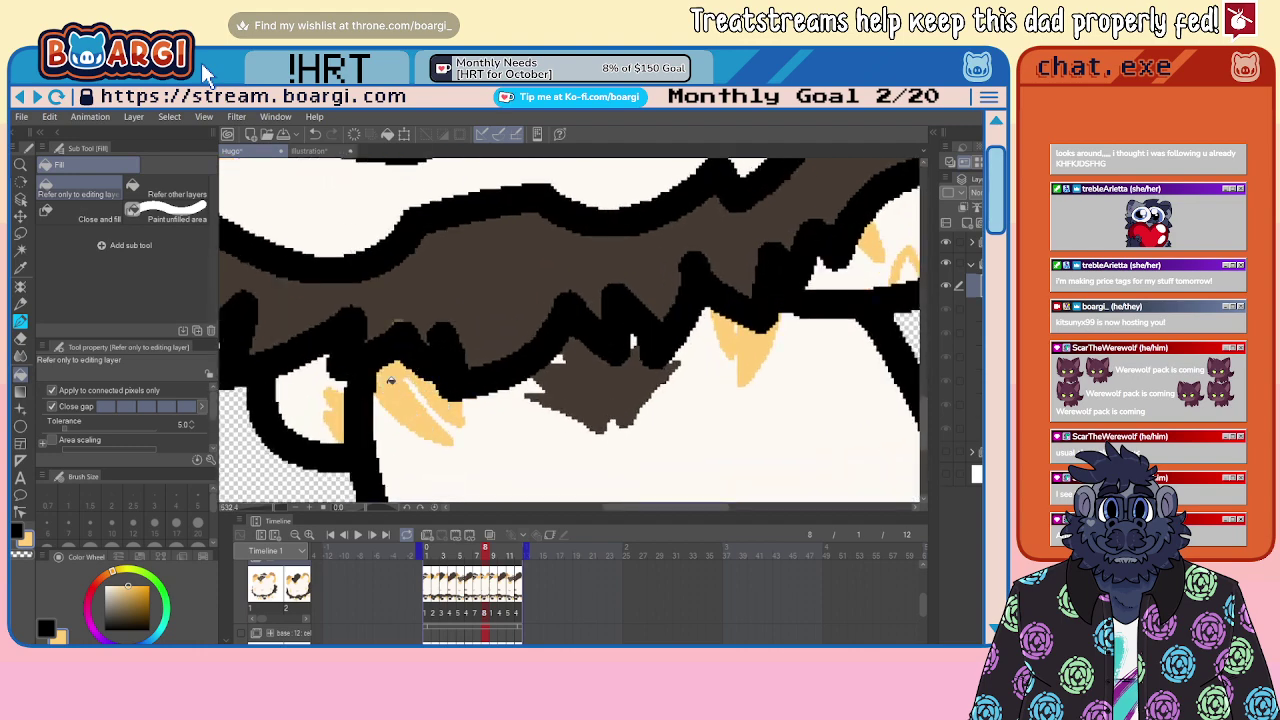
# Step: Fill the raised arm's lower marking on frame 8 with the sampled yellow and save the document
pyautogui.scroll(2, 425, 285)
pyautogui.click(24, 319)
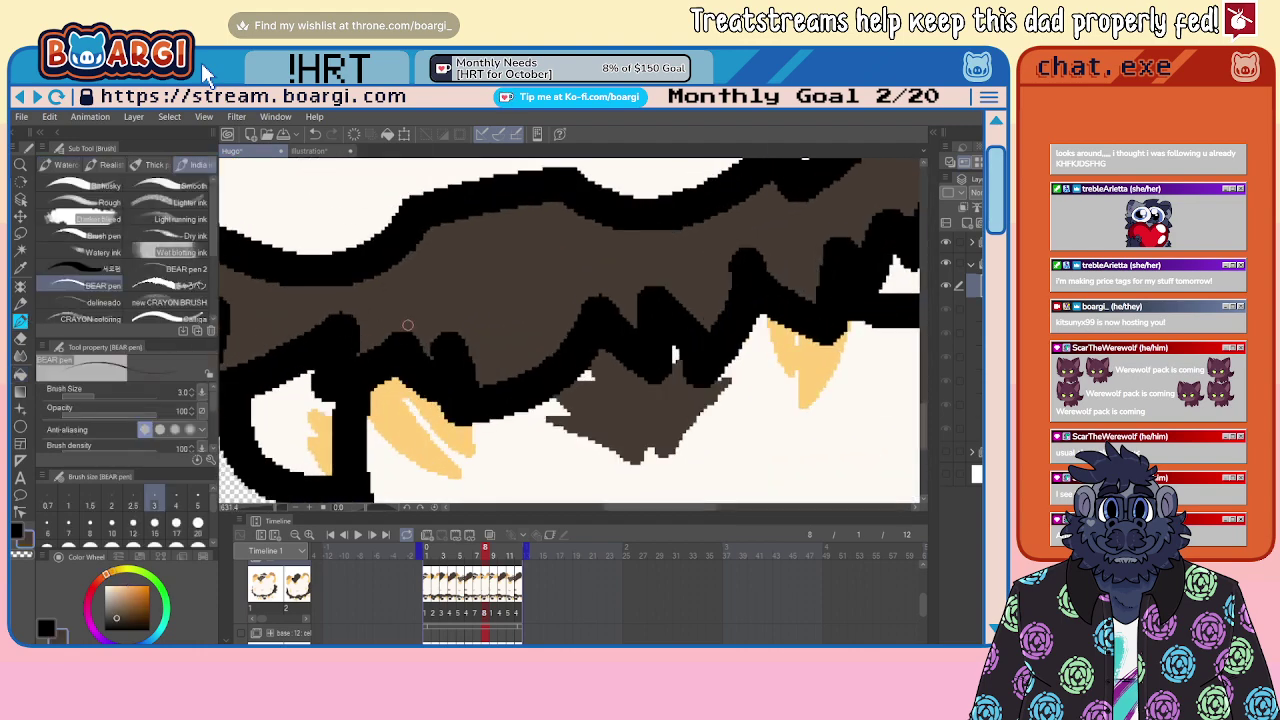
pyautogui.keyDown('alt'); pyautogui.click(389, 404); pyautogui.keyUp('alt')
pyautogui.scroll(-5, 378, 390)
pyautogui.scroll(4, 625, 347)
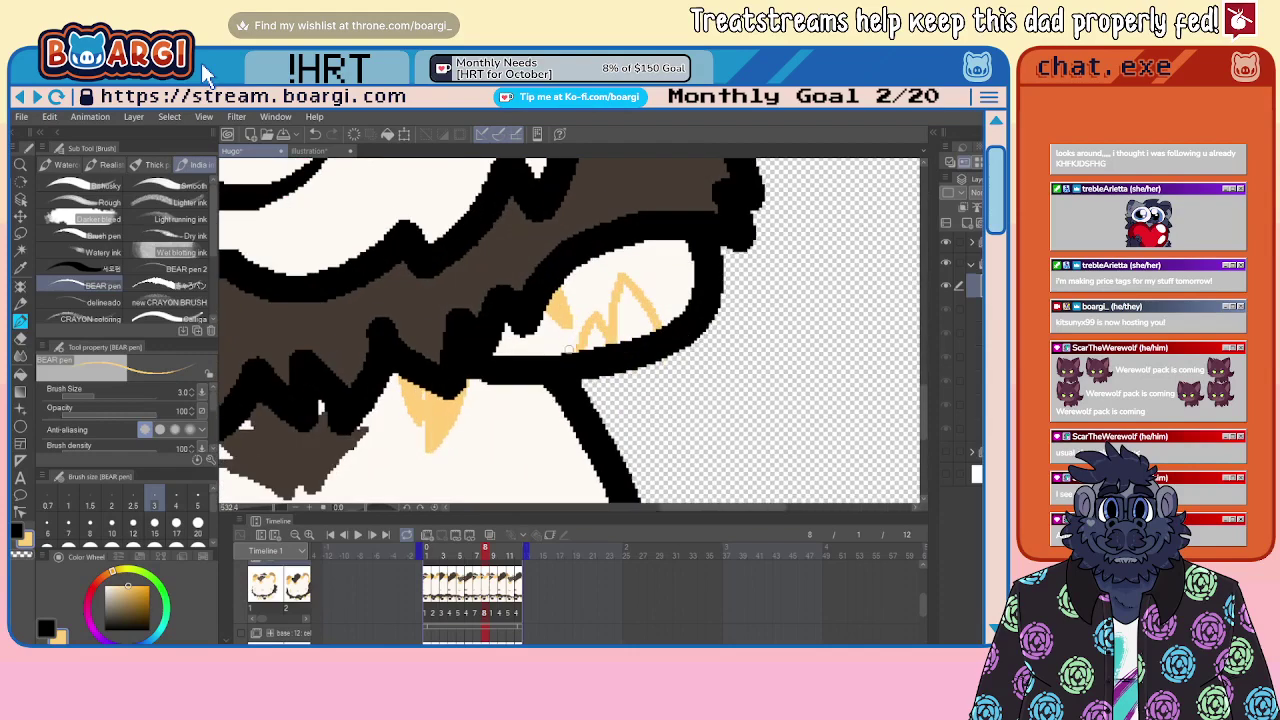
pyautogui.click(21, 375)
pyautogui.click(634, 334)
pyautogui.scroll(-17, 634, 334)
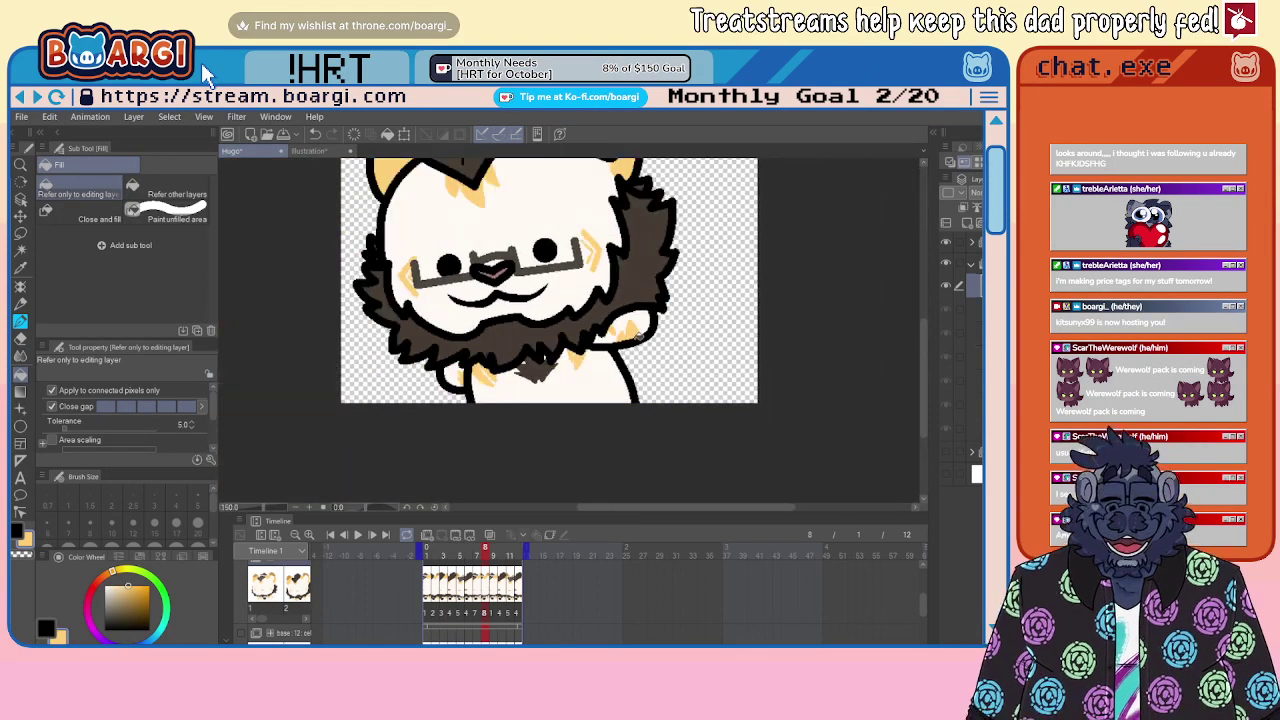
pyautogui.hotkey('ctrl', 's')
# Step: Sample the magenta of frame 10's hair streak and set up the BEAR pen at size 5 on frame 8
pyautogui.press('Right')
pyautogui.press('Right')
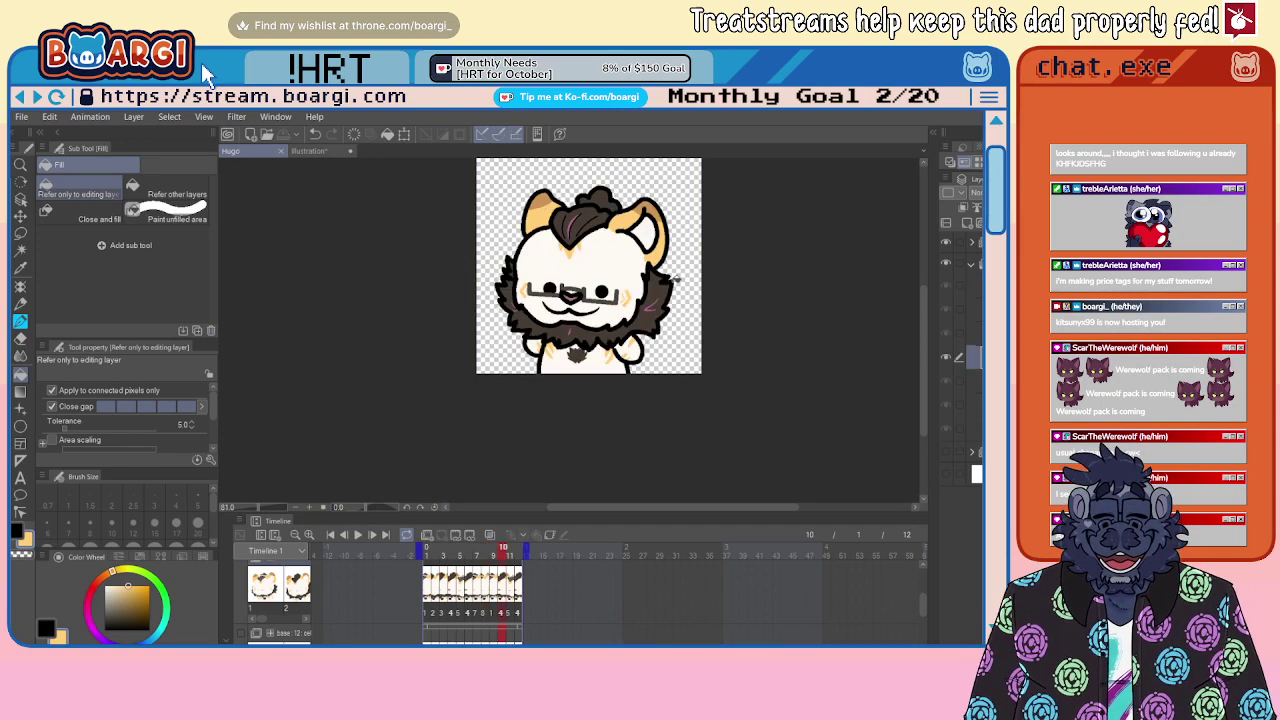
pyautogui.scroll(12, 604, 246)
pyautogui.keyDown('alt'); pyautogui.click(501, 187); pyautogui.keyUp('alt')
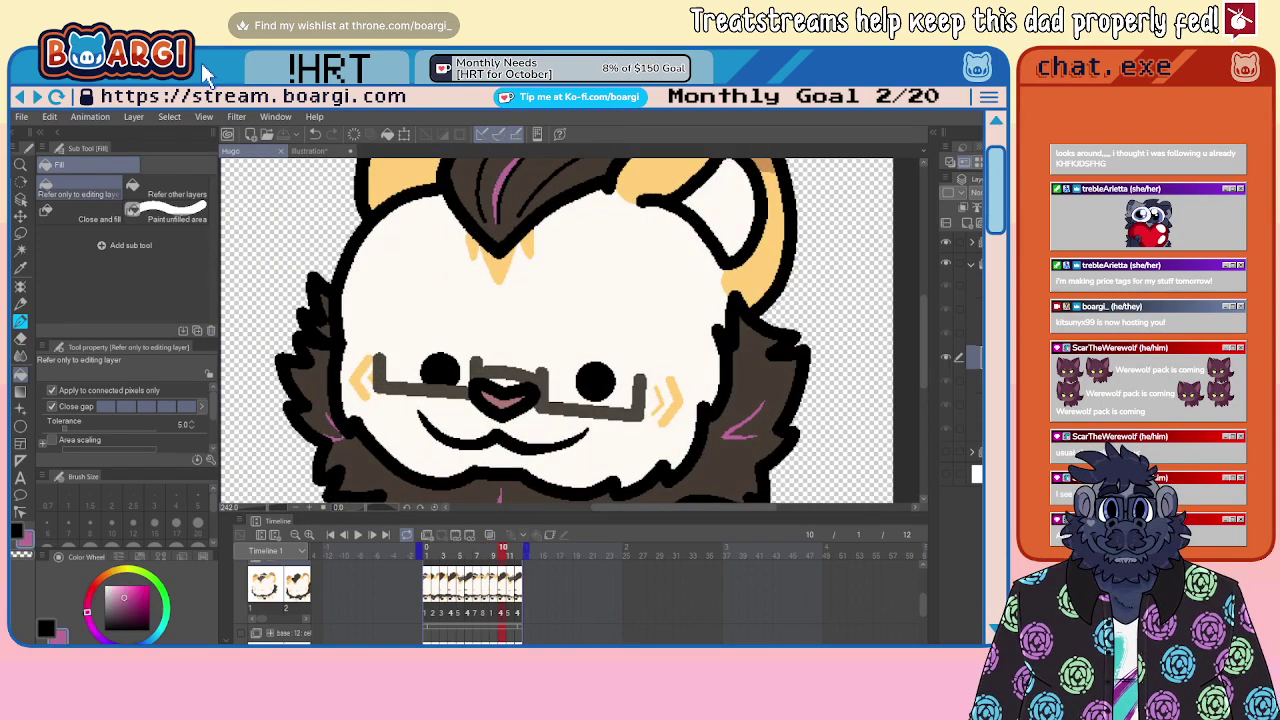
pyautogui.press('Left')
pyautogui.press('Left')
pyautogui.scroll(-6, 488, 380)
pyautogui.scroll(8, 430, 350)
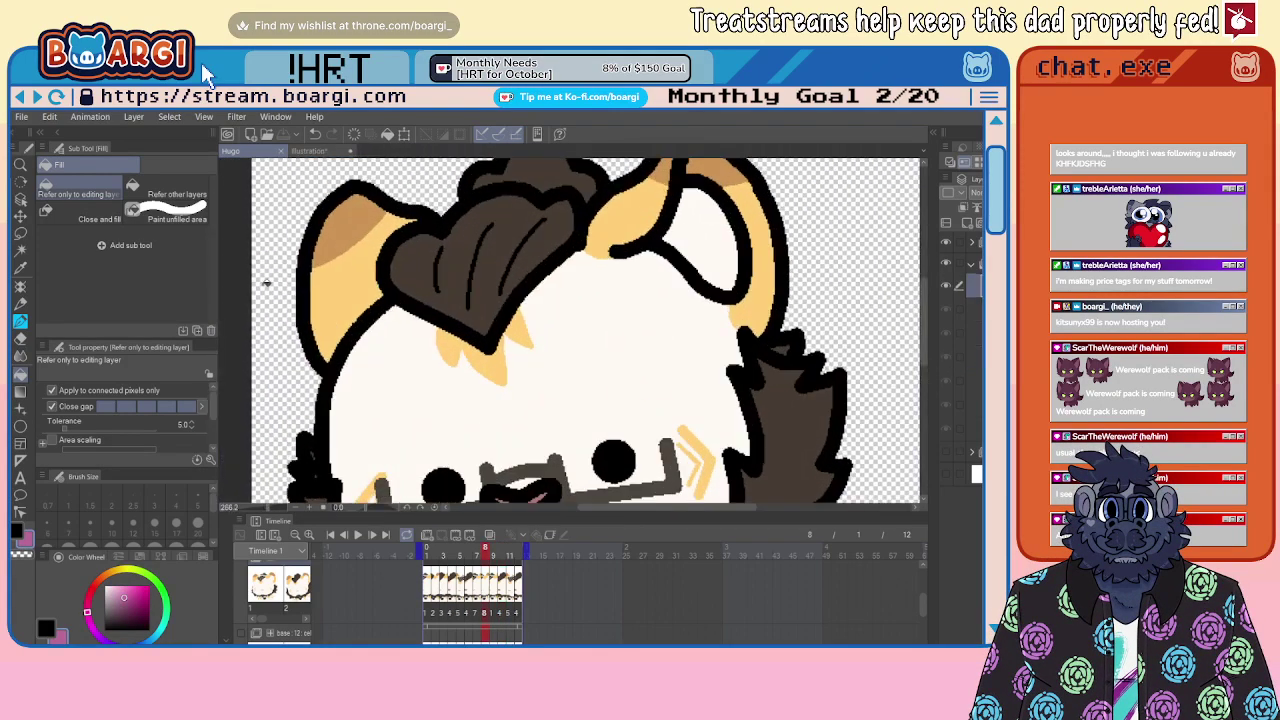
pyautogui.click(20, 322)
pyautogui.click(197, 497)
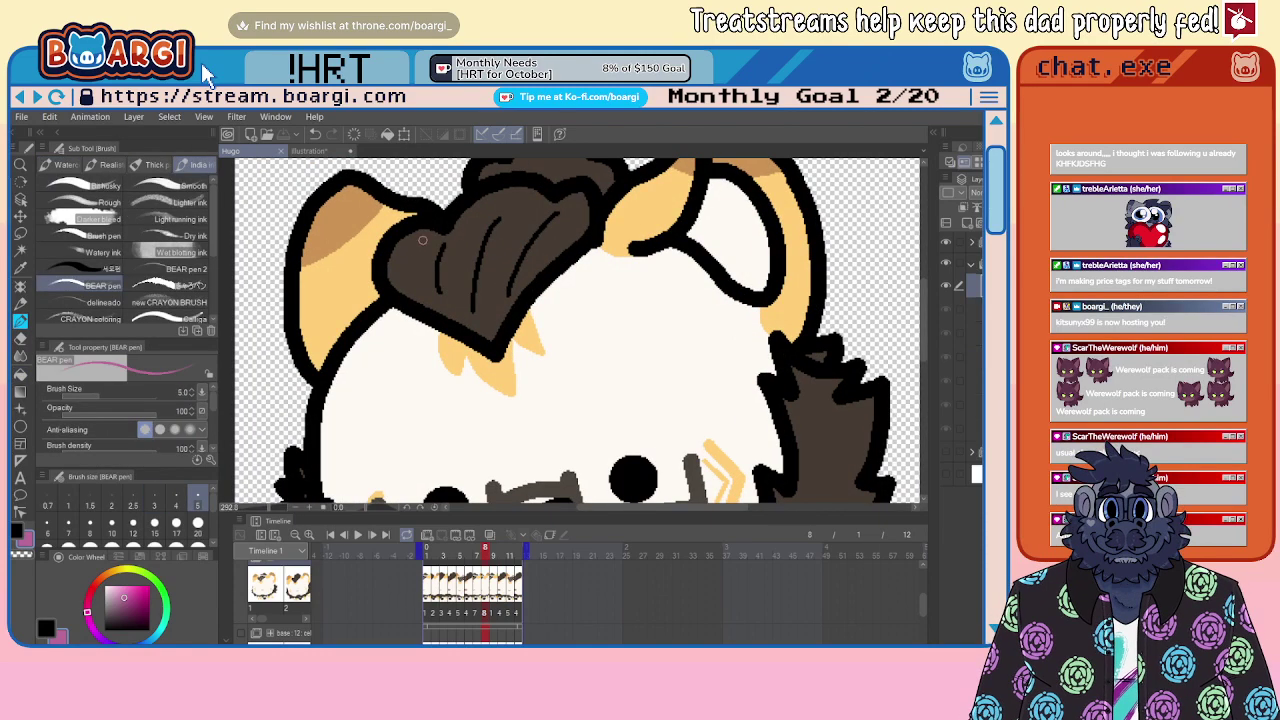
# Step: Paint a magenta streak along the central hair strand on frame 8, undoing unsatisfactory strokes
pyautogui.moveTo(487, 226); pyautogui.dragTo(469, 277)
pyautogui.hotkey('ctrl', 'z')
pyautogui.hotkey('ctrl', 'z')
pyautogui.scroll(-10, 469, 308)
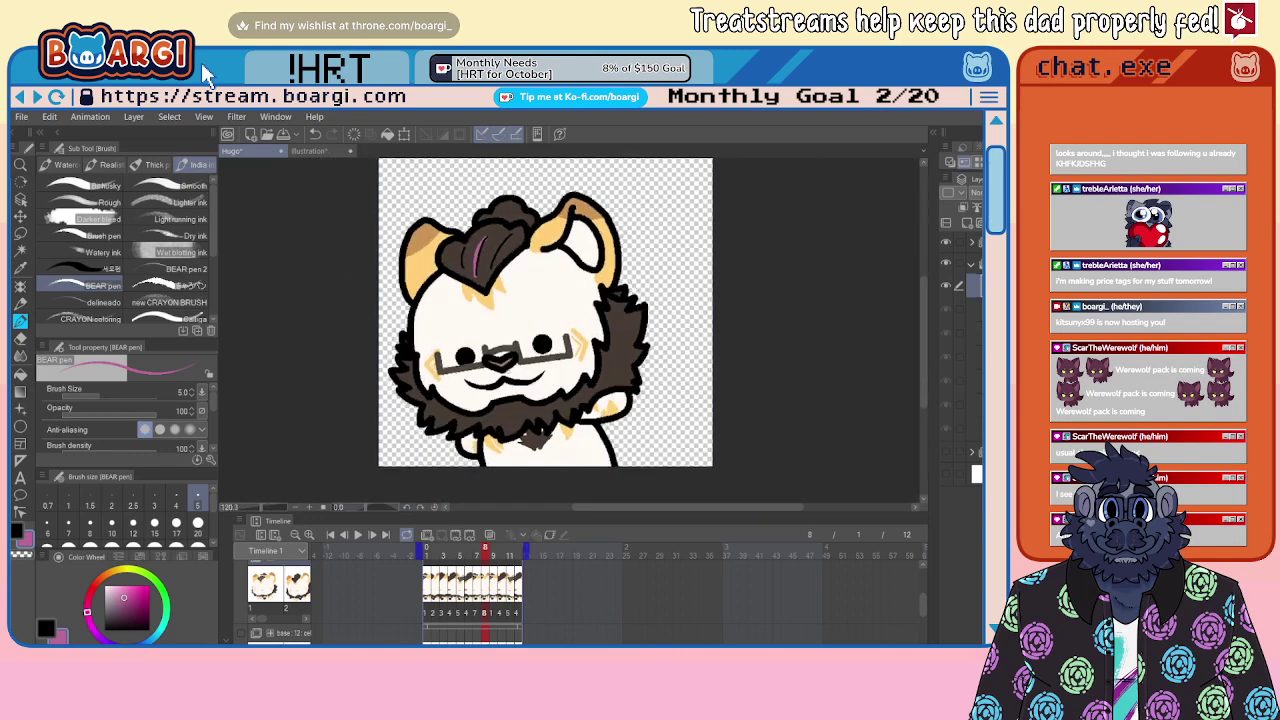
pyautogui.scroll(9, 475, 315)
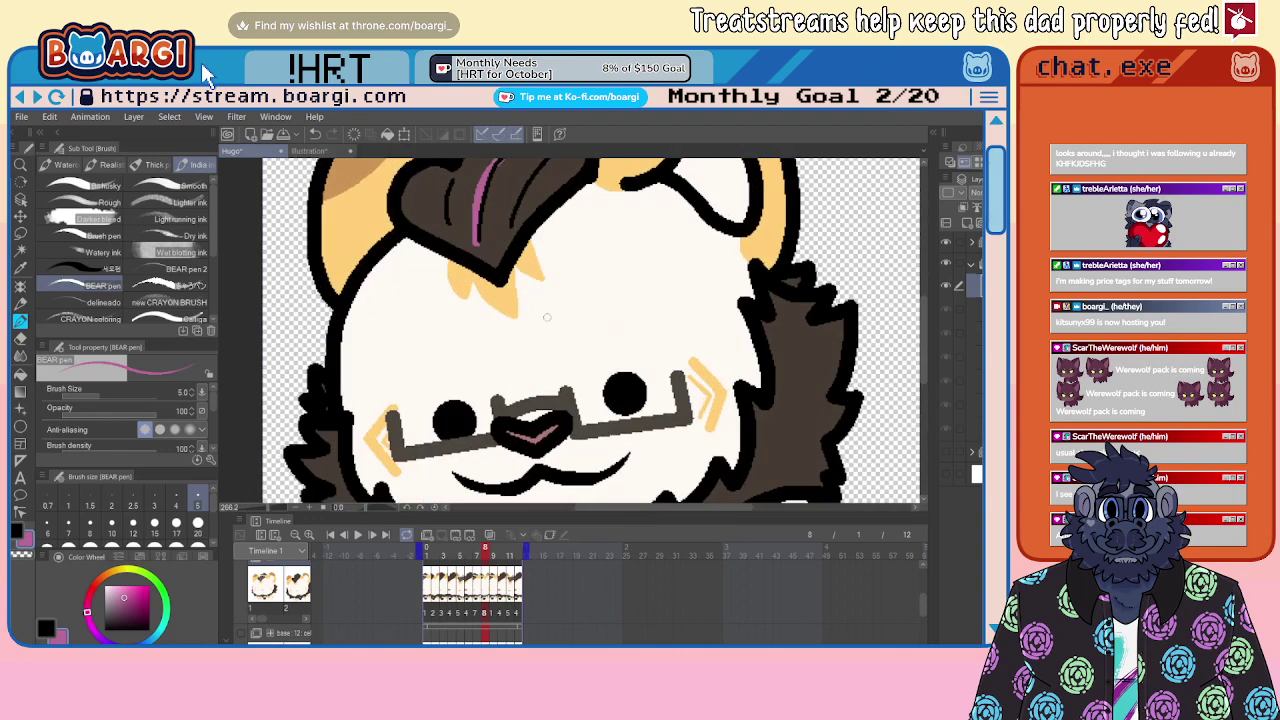
pyautogui.scroll(-6, 547, 317)
pyautogui.scroll(3, 547, 317)
# Step: Check frame 10 for reference and paint a matching magenta hair streak on frame 7
pyautogui.press('Right')
pyautogui.press('Right')
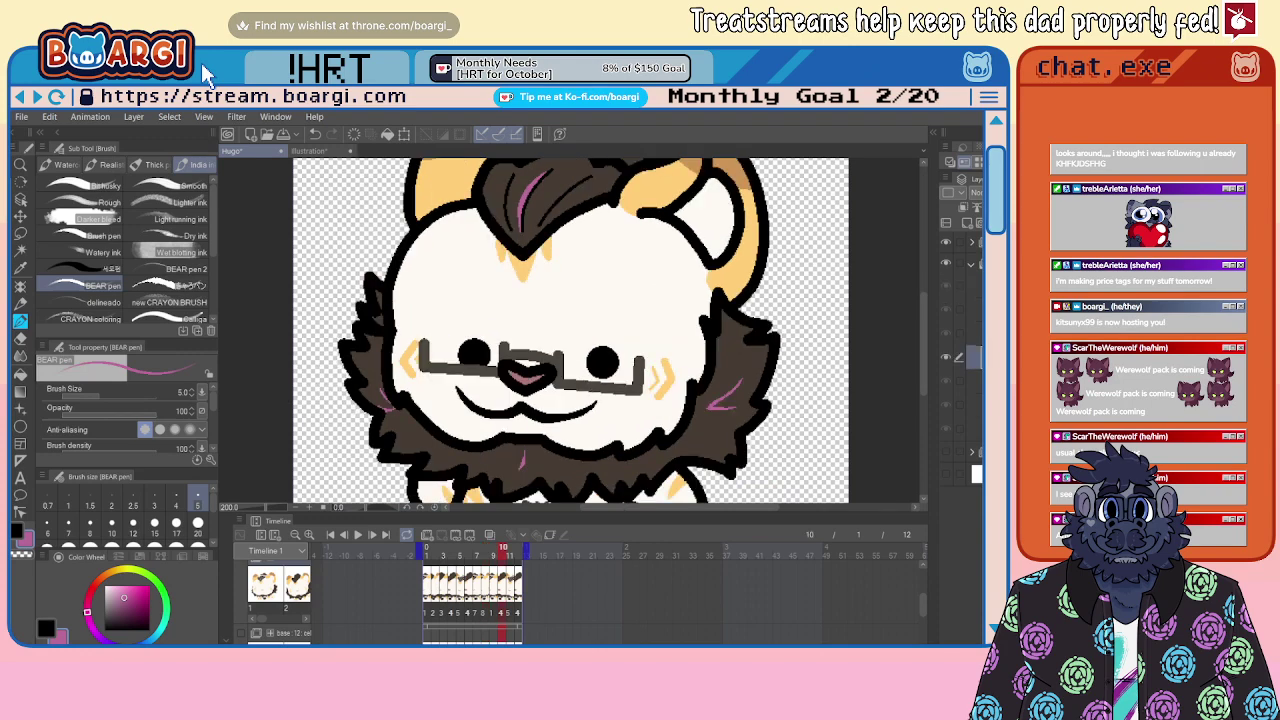
pyautogui.press('Left')
pyautogui.press('Left')
pyautogui.press('Left')
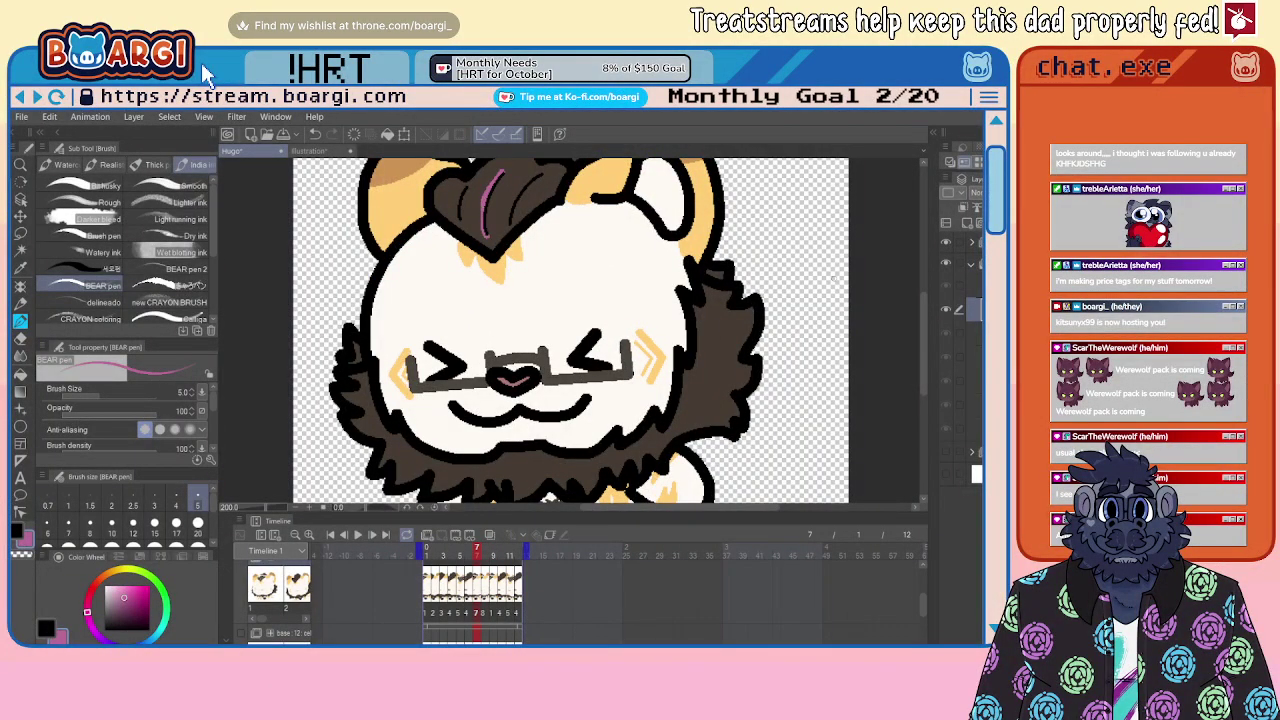
pyautogui.scroll(3, 531, 175)
pyautogui.moveTo(508, 166); pyautogui.dragTo(484, 191)
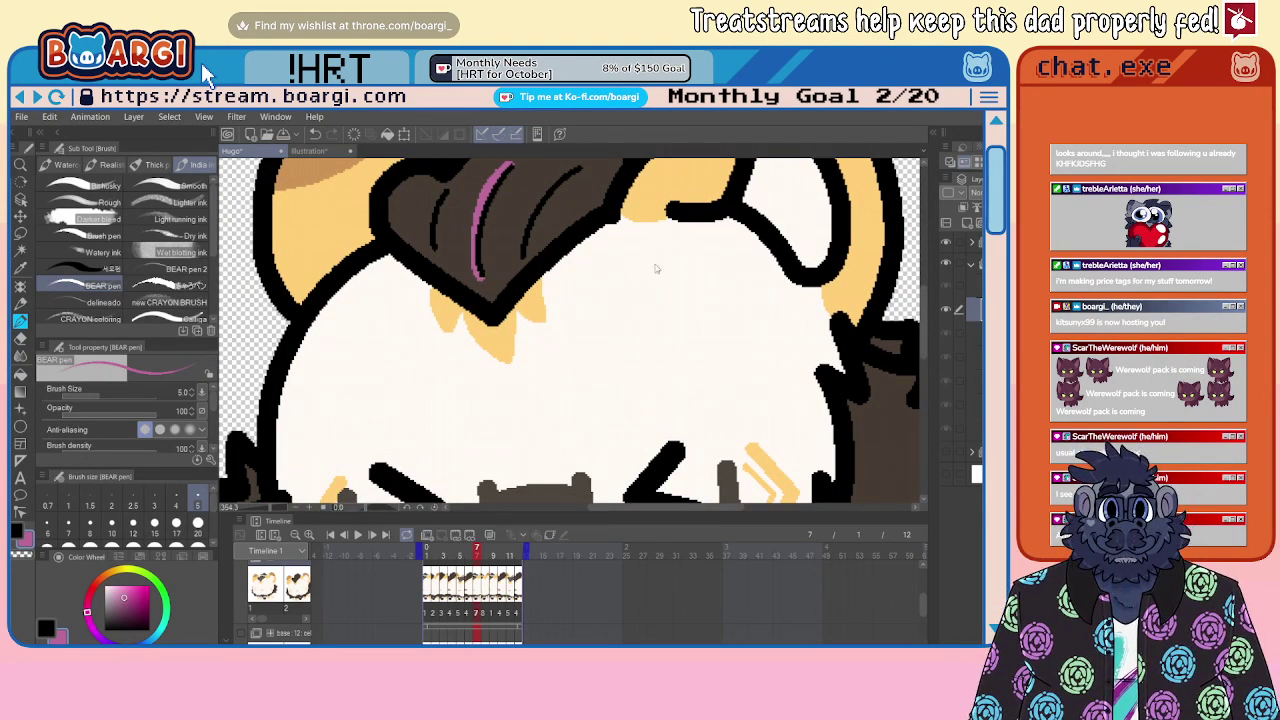
# Step: Go back to frame 5 and paint a magenta streak along its hair
pyautogui.hotkey('ctrl', 'Left')
pyautogui.hotkey('ctrl', 'Left')
pyautogui.scroll(-2, 547, 220)
pyautogui.scroll(2, 547, 220)
pyautogui.moveTo(590, 313)
pyautogui.mouseDown()
pyautogui.moveTo(616, 237)
pyautogui.moveTo(672, 196)
pyautogui.mouseUp()
pyautogui.press(',')
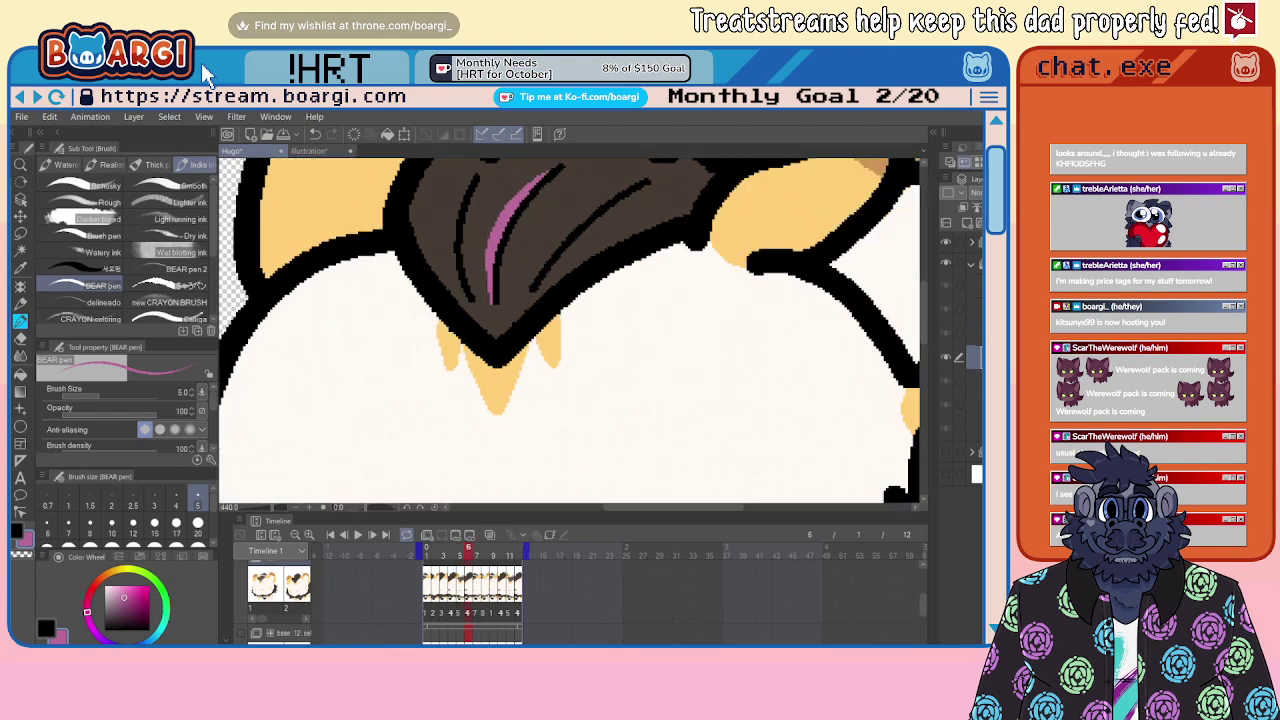
# Step: Paint a magenta streak along the central hair line on frame 3, redoing the first stroke
pyautogui.press(',')
pyautogui.scroll(-2, 461, 227)
pyautogui.scroll(2, 461, 227)
pyautogui.moveTo(463, 190)
pyautogui.mouseDown()
pyautogui.moveTo(433, 216)
pyautogui.moveTo(423, 313)
pyautogui.mouseUp()
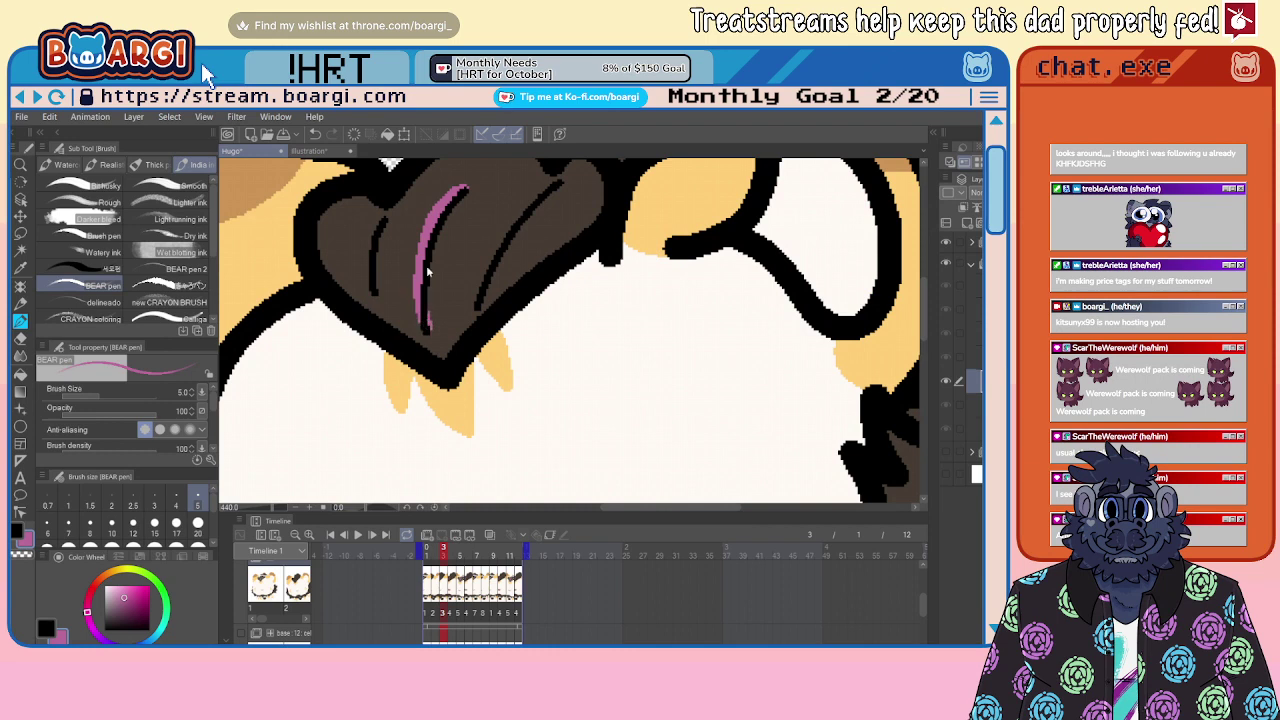
pyautogui.hotkey('ctrl', 'z')
pyautogui.moveTo(462, 189); pyautogui.dragTo(448, 198)
pyautogui.moveTo(420, 242); pyautogui.dragTo(413, 334)
# Step: Try magenta strokes along the central hair line on frame 2 and undo them
pyautogui.press('Left')
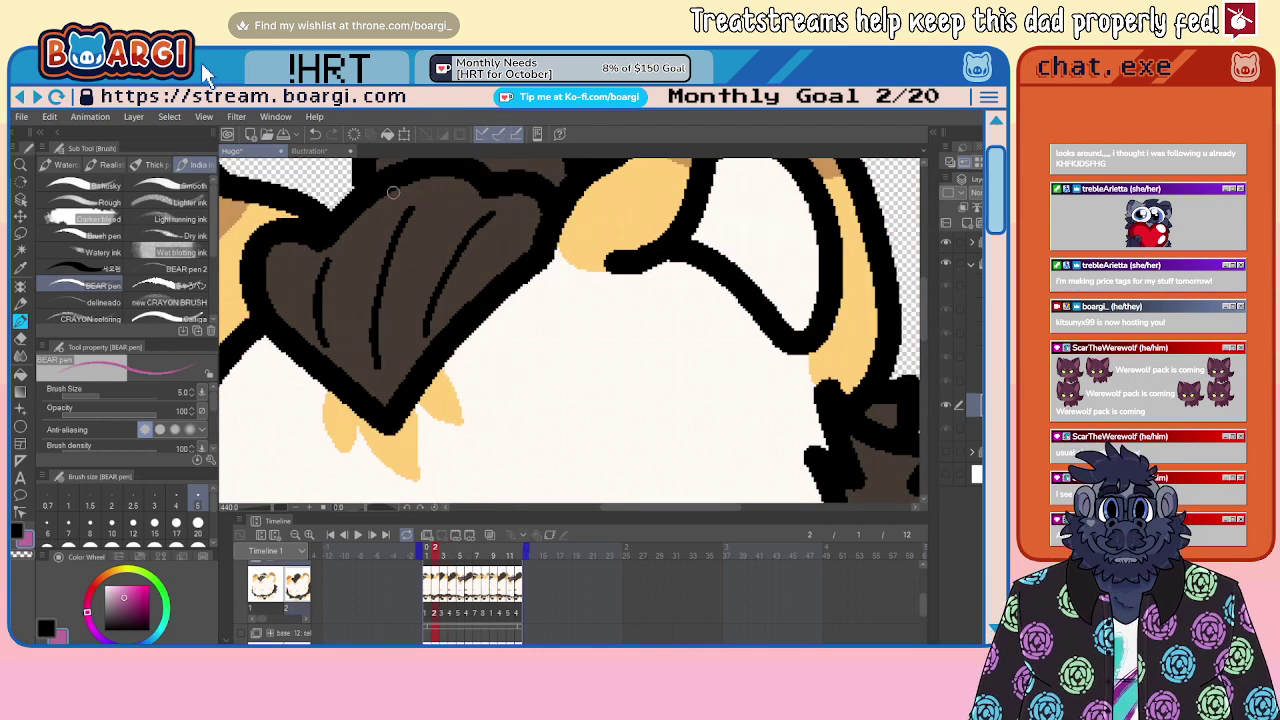
pyautogui.moveTo(407, 205); pyautogui.dragTo(374, 263)
pyautogui.hotkey('ctrl', 'z')
pyautogui.moveTo(410, 204); pyautogui.dragTo(360, 310)
pyautogui.hotkey('ctrl', 'z')
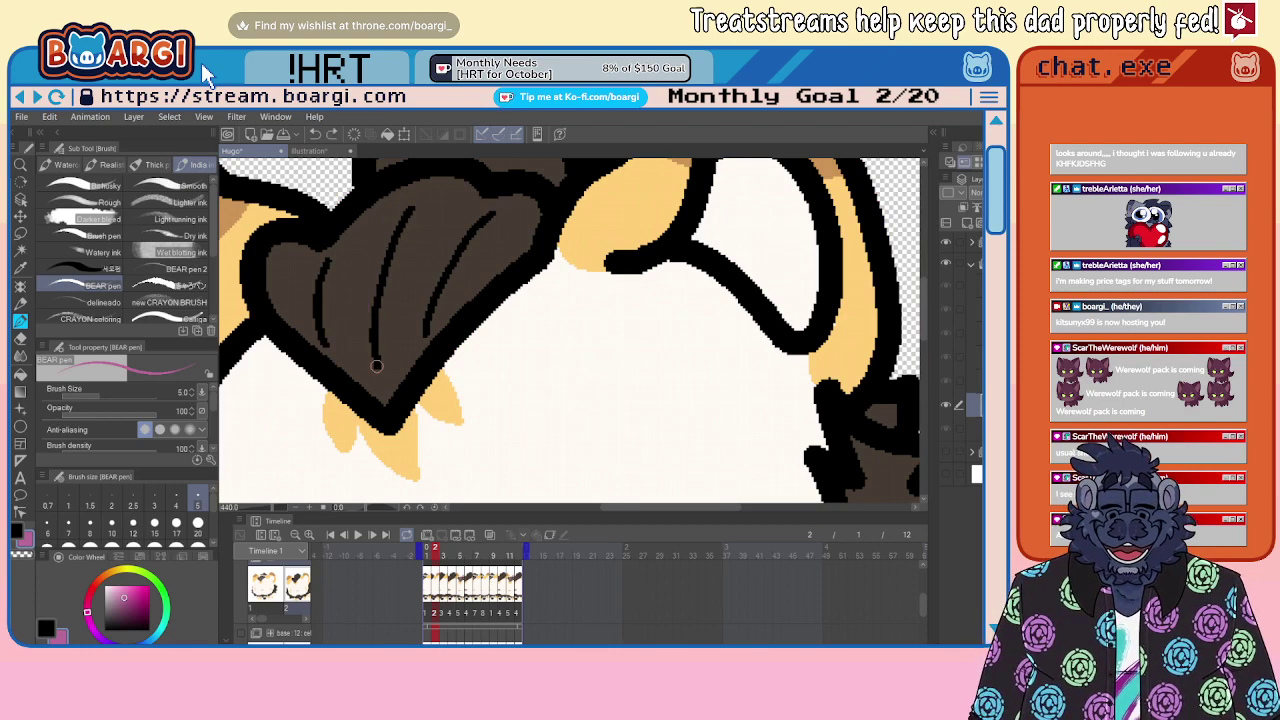
pyautogui.moveTo(370, 362)
pyautogui.mouseDown()
pyautogui.moveTo(364, 323)
pyautogui.moveTo(406, 209)
pyautogui.moveTo(366, 304)
pyautogui.moveTo(372, 368)
pyautogui.mouseUp()
pyautogui.hotkey('ctrl', 'z')
# Step: Go to frame 1 and paint a magenta streak along its central hair line
pyautogui.press('Left')
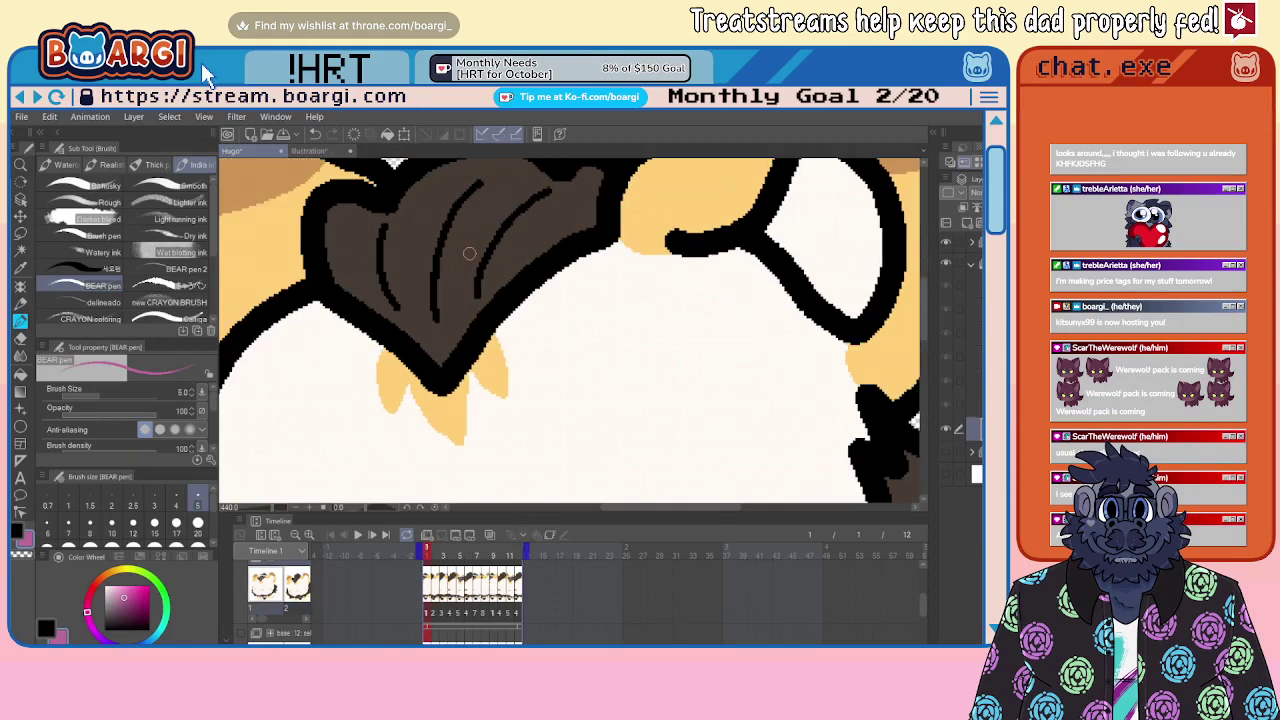
pyautogui.moveTo(474, 182)
pyautogui.mouseDown()
pyautogui.moveTo(429, 239)
pyautogui.moveTo(432, 318)
pyautogui.mouseUp()
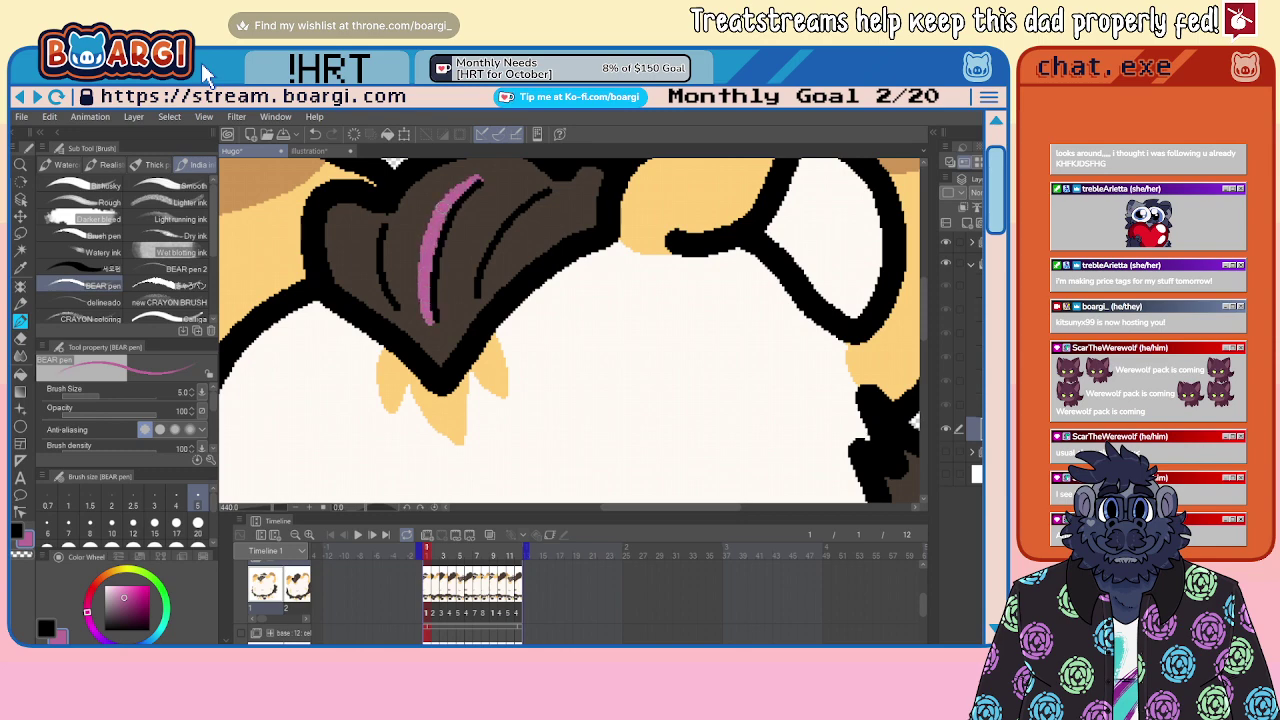
pyautogui.scroll(-6, 460, 224)
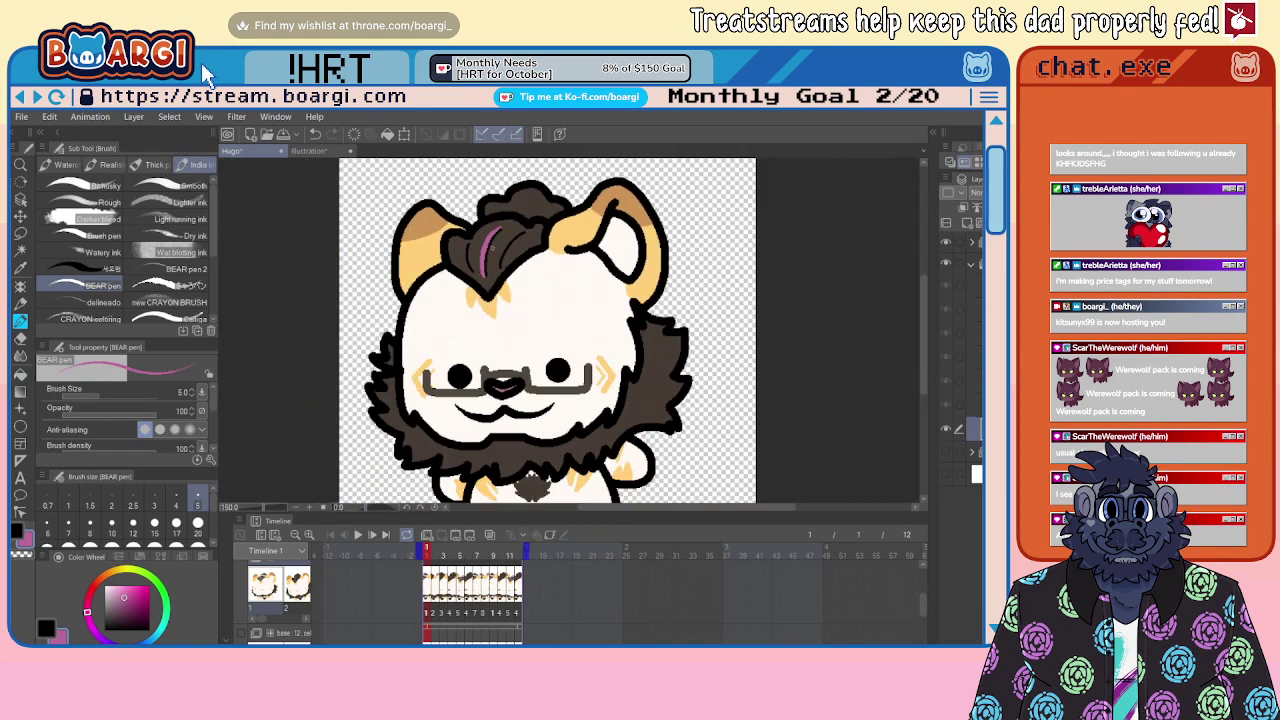
# Step: Using frame 4 as reference, paint a magenta V-shaped mark on the right side of the mane on frame 3
pyautogui.press('Right')
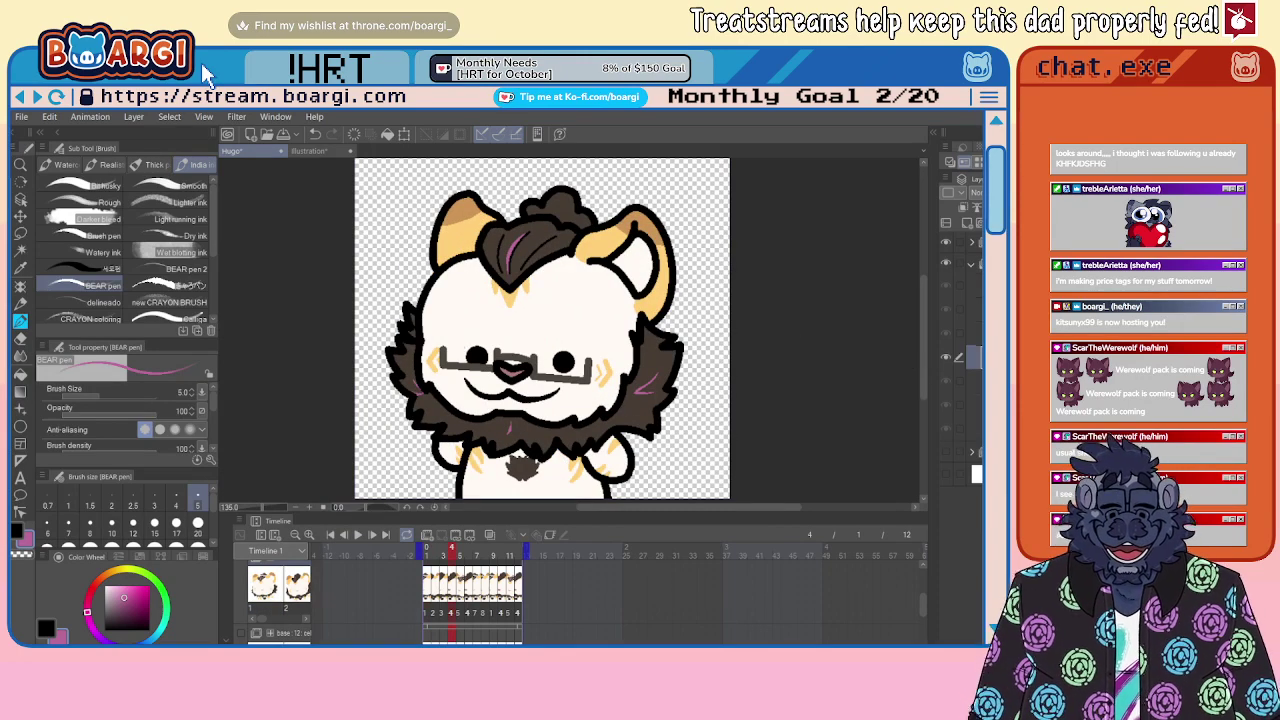
pyautogui.press('Left')
pyautogui.hotkey('ctrl', '+')
pyautogui.scroll(2, 682, 377)
pyautogui.moveTo(659, 312)
pyautogui.mouseDown()
pyautogui.moveTo(641, 353)
pyautogui.moveTo(678, 341)
pyautogui.mouseUp()
pyautogui.scroll(-3, 713, 321)
pyautogui.scroll(2, 772, 357)
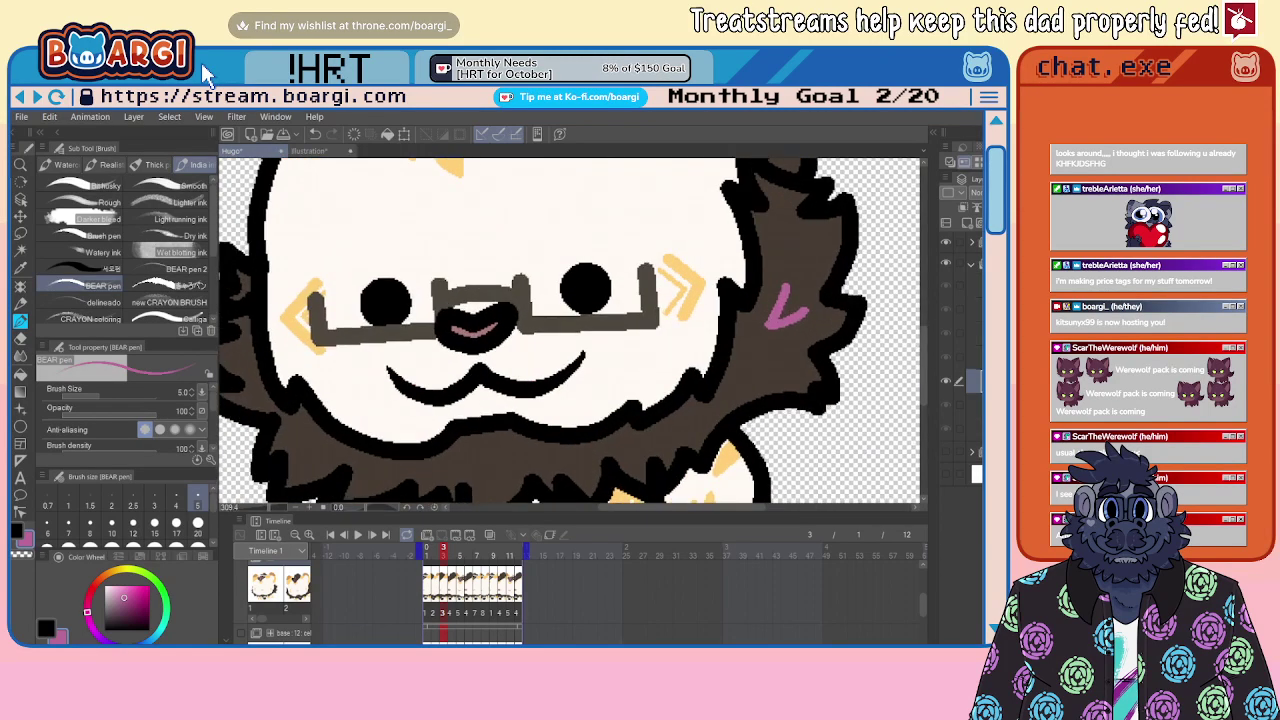
# Step: Paint magenta marks on the mane's left side and below the chin on frame 3, comparing with frame 4
pyautogui.press('Right')
pyautogui.press('Left')
pyautogui.moveTo(253, 406)
pyautogui.mouseDown()
pyautogui.moveTo(292, 421)
pyautogui.moveTo(266, 386)
pyautogui.mouseUp()
pyautogui.hotkey('ctrl', '-')
pyautogui.hotkey('ctrl', '+')
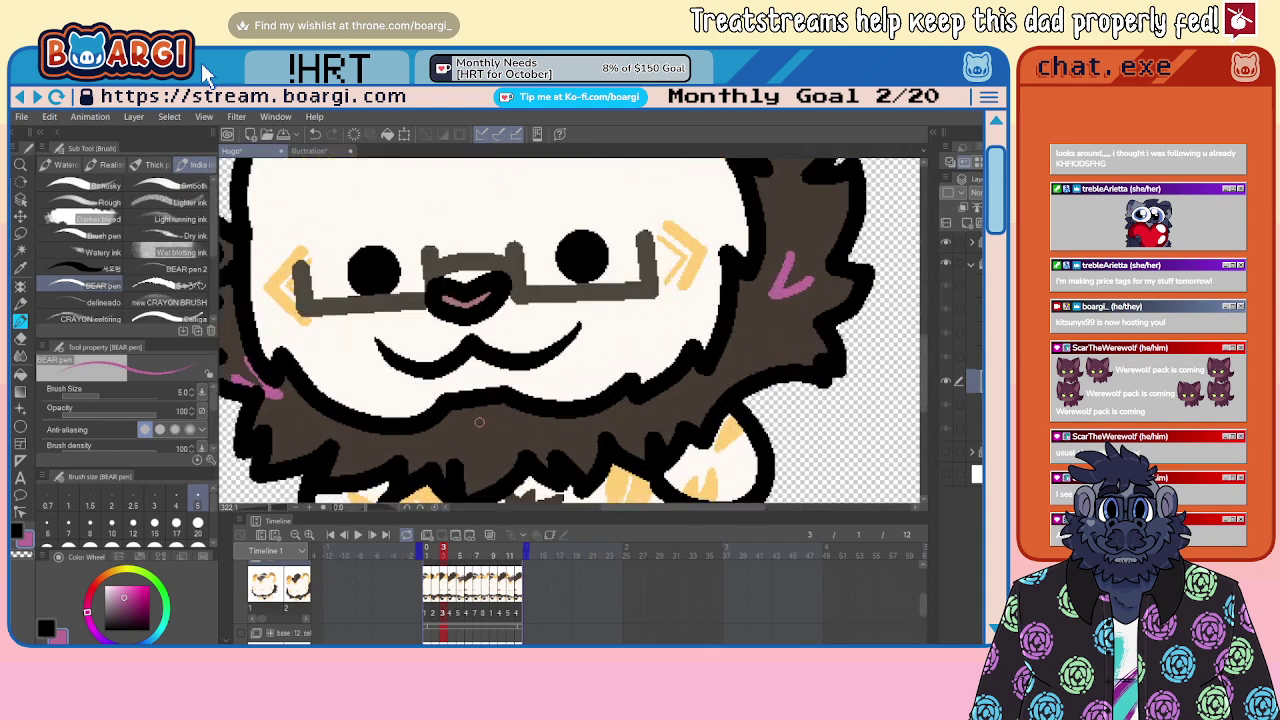
pyautogui.press('Right')
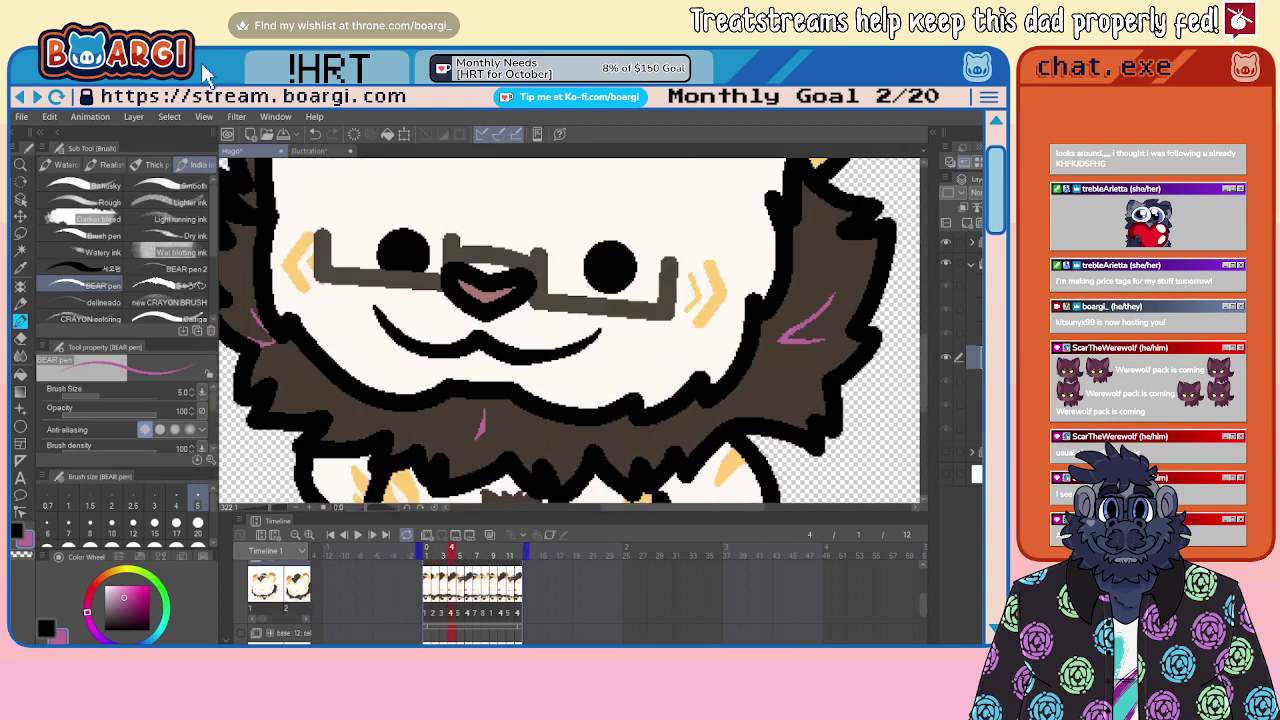
pyautogui.press('Left')
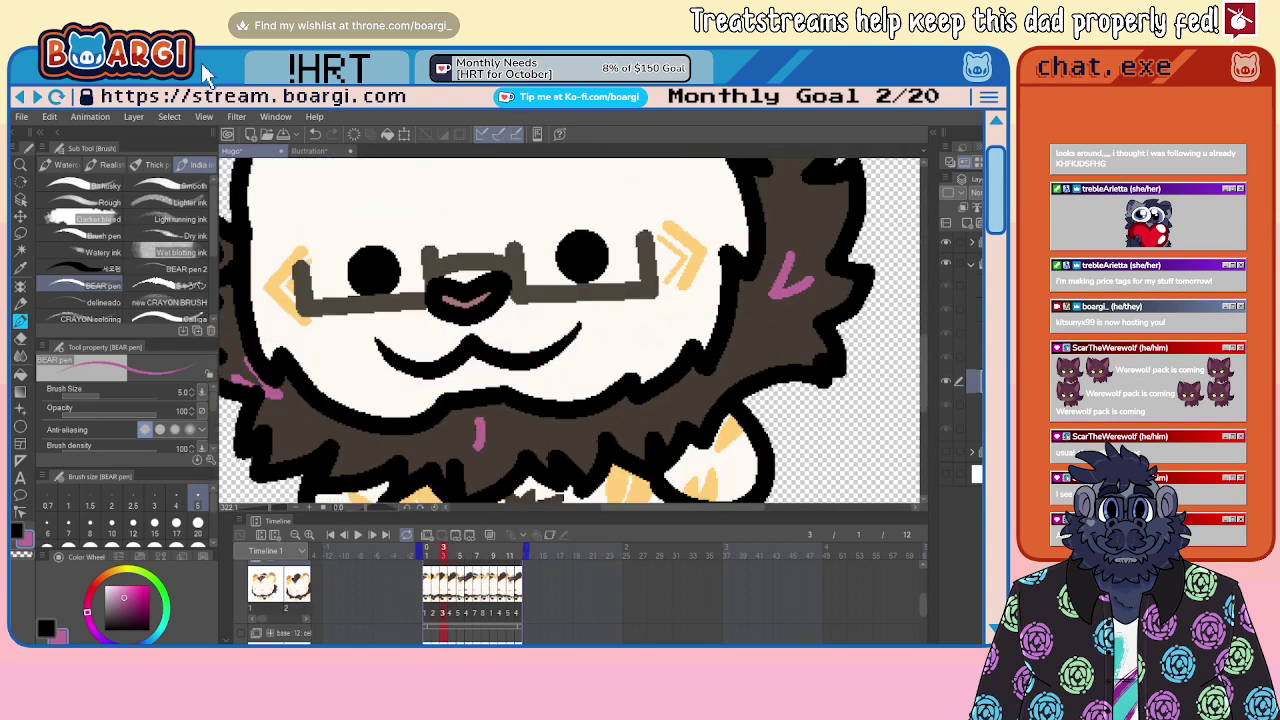
# Step: Paint magenta marks below the chin and on both sides of the mane on frame 2
pyautogui.press('Left')
pyautogui.moveTo(467, 440); pyautogui.dragTo(476, 461)
pyautogui.hotkey('ctrl', 'z')
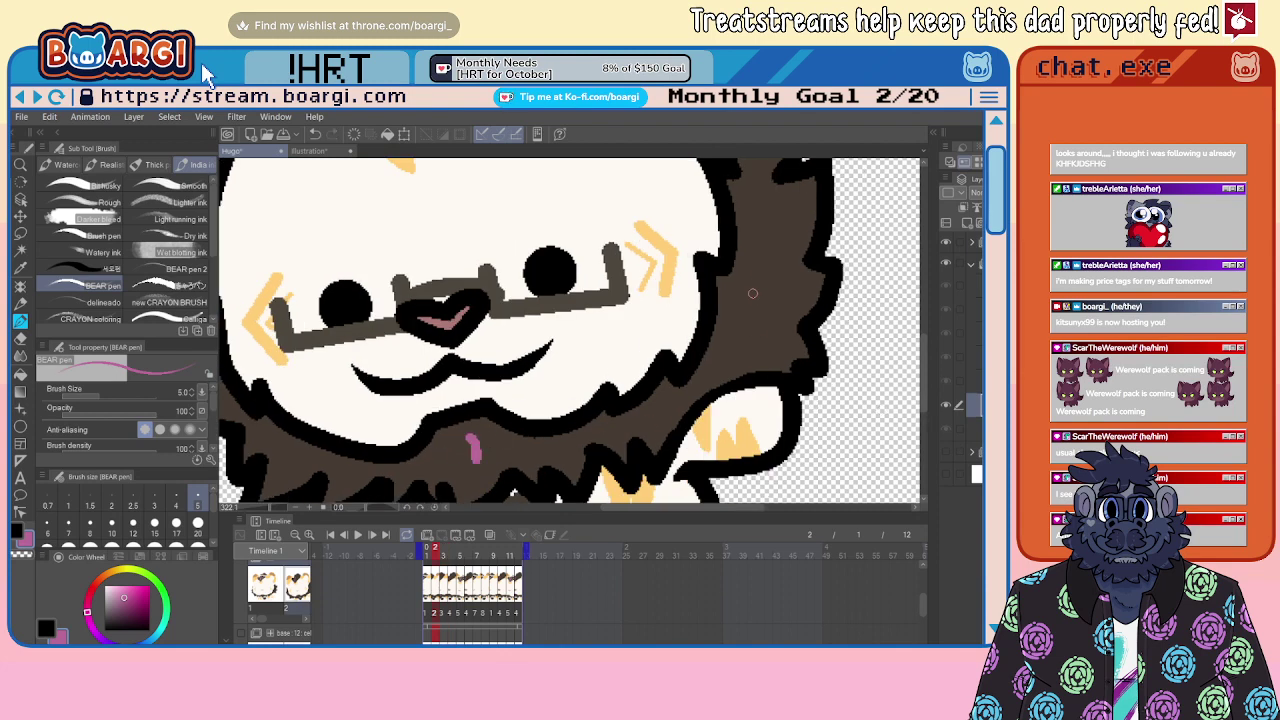
pyautogui.moveTo(754, 279)
pyautogui.mouseDown()
pyautogui.moveTo(772, 307)
pyautogui.moveTo(794, 286)
pyautogui.mouseUp()
pyautogui.moveTo(560, 330); pyautogui.dragTo(704, 299)
pyautogui.moveTo(345, 372); pyautogui.dragTo(402, 398)
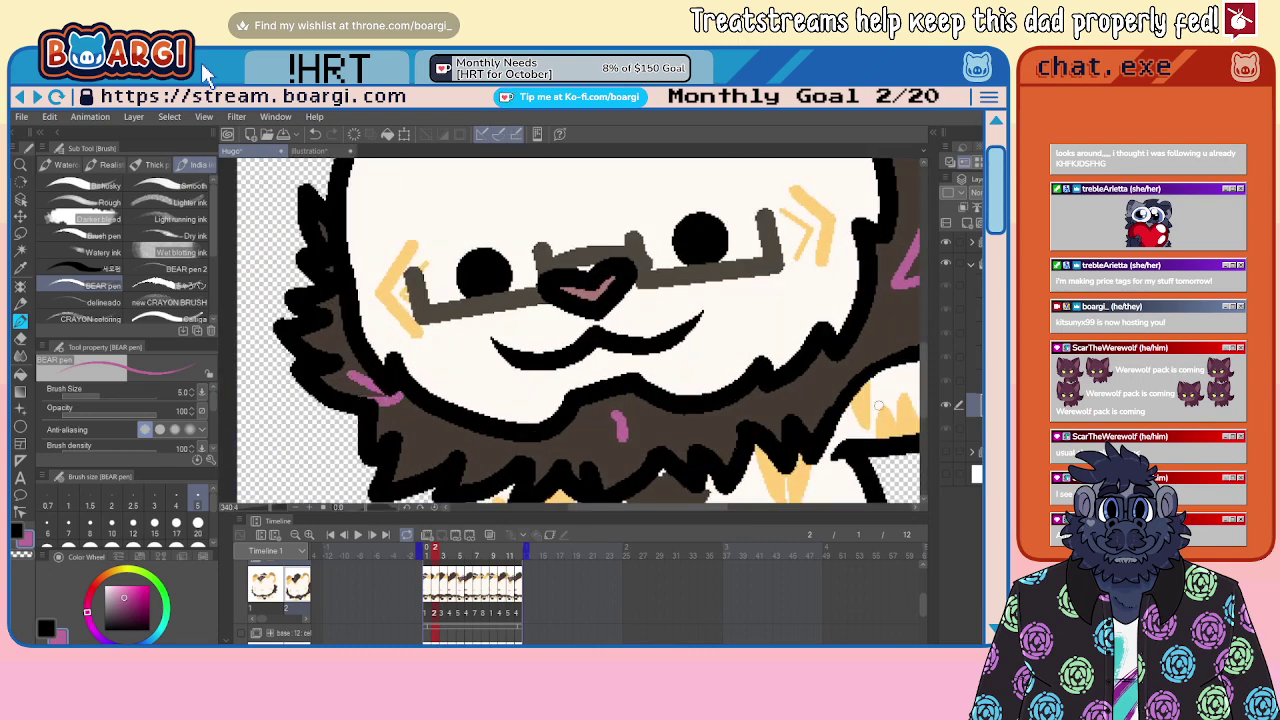
# Step: Paint magenta marks on the mane's left side and below the chin on frame 1, redoing the chin stroke
pyautogui.press(',')
pyautogui.moveTo(367, 322); pyautogui.dragTo(406, 362)
pyautogui.moveTo(619, 402); pyautogui.dragTo(619, 420)
pyautogui.scroll(-3, 612, 400)
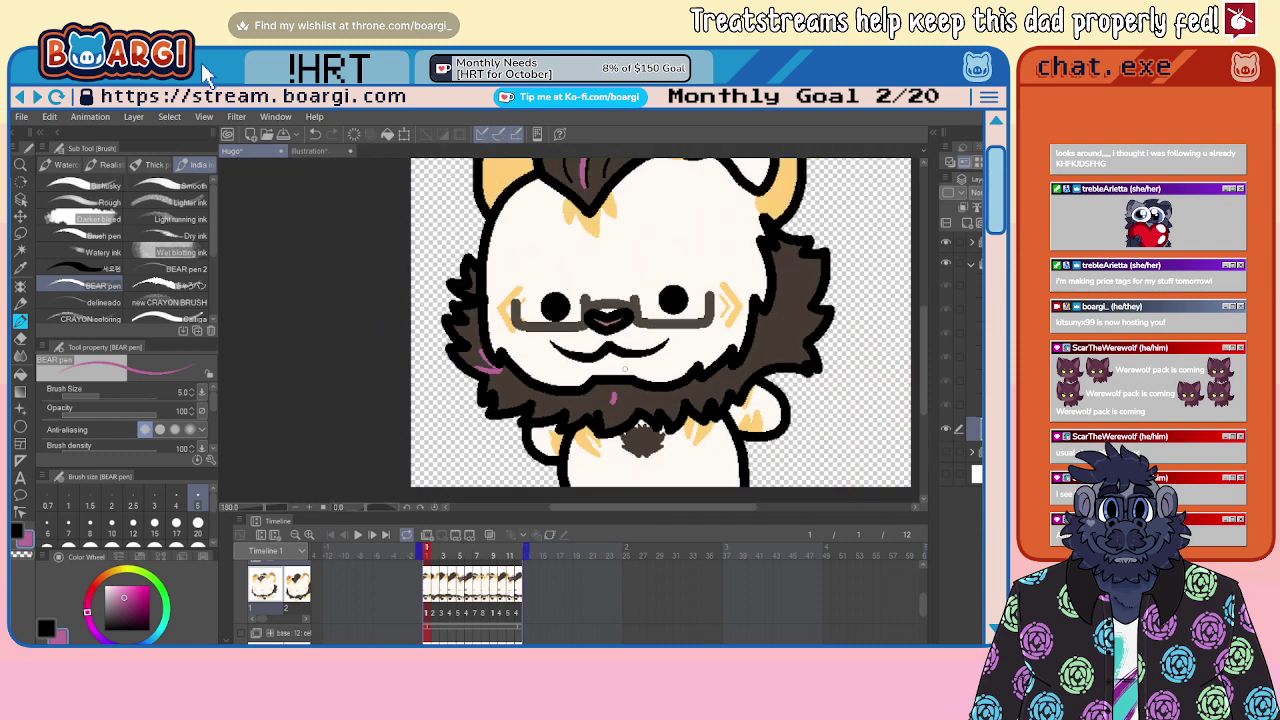
pyautogui.scroll(4, 640, 388)
pyautogui.hotkey('ctrl', 'z')
pyautogui.moveTo(584, 372); pyautogui.dragTo(580, 408)
# Step: Paint a magenta V-shaped mark on the right side of the mane on frame 1
pyautogui.scroll(-5, 600, 395)
pyautogui.scroll(4, 790, 300)
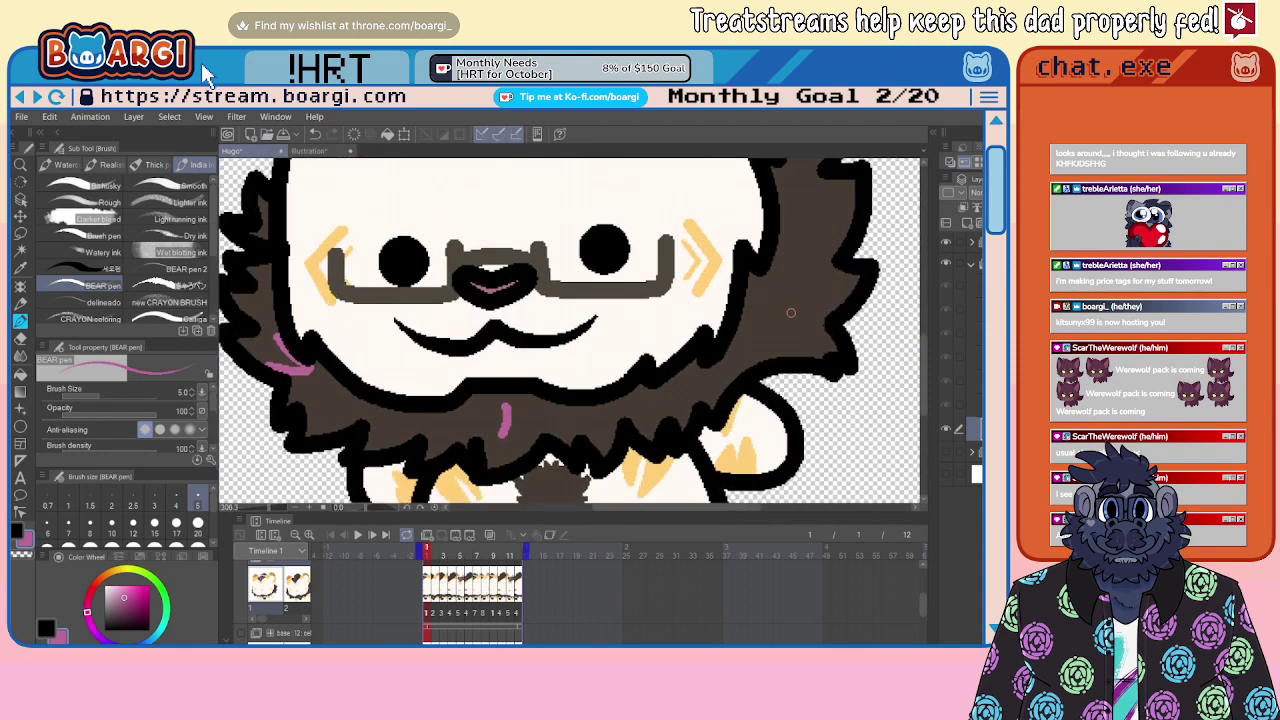
pyautogui.moveTo(793, 264); pyautogui.dragTo(756, 321)
pyautogui.moveTo(756, 321); pyautogui.dragTo(818, 297)
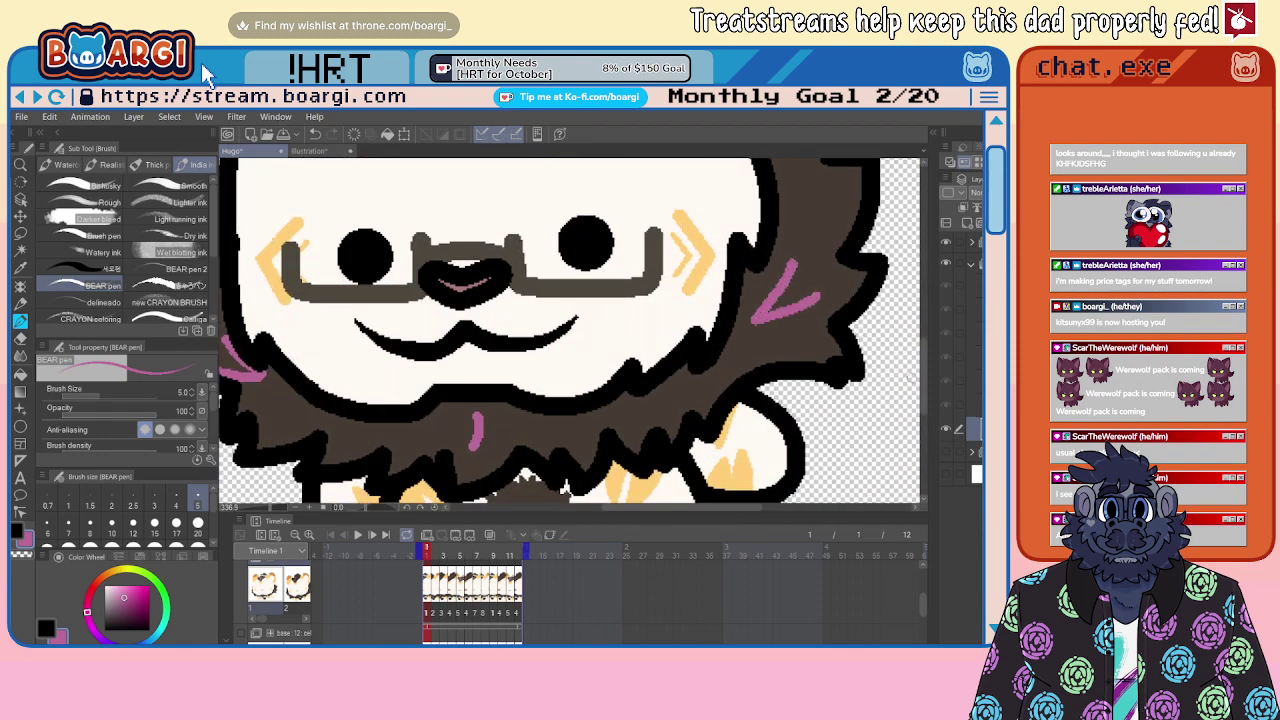
# Step: Advance to frame 5 and paint magenta marks on both sides of the mane and below the chin
pyautogui.press('Right')
pyautogui.press('Right')
pyautogui.press('Right')
pyautogui.press('Right')
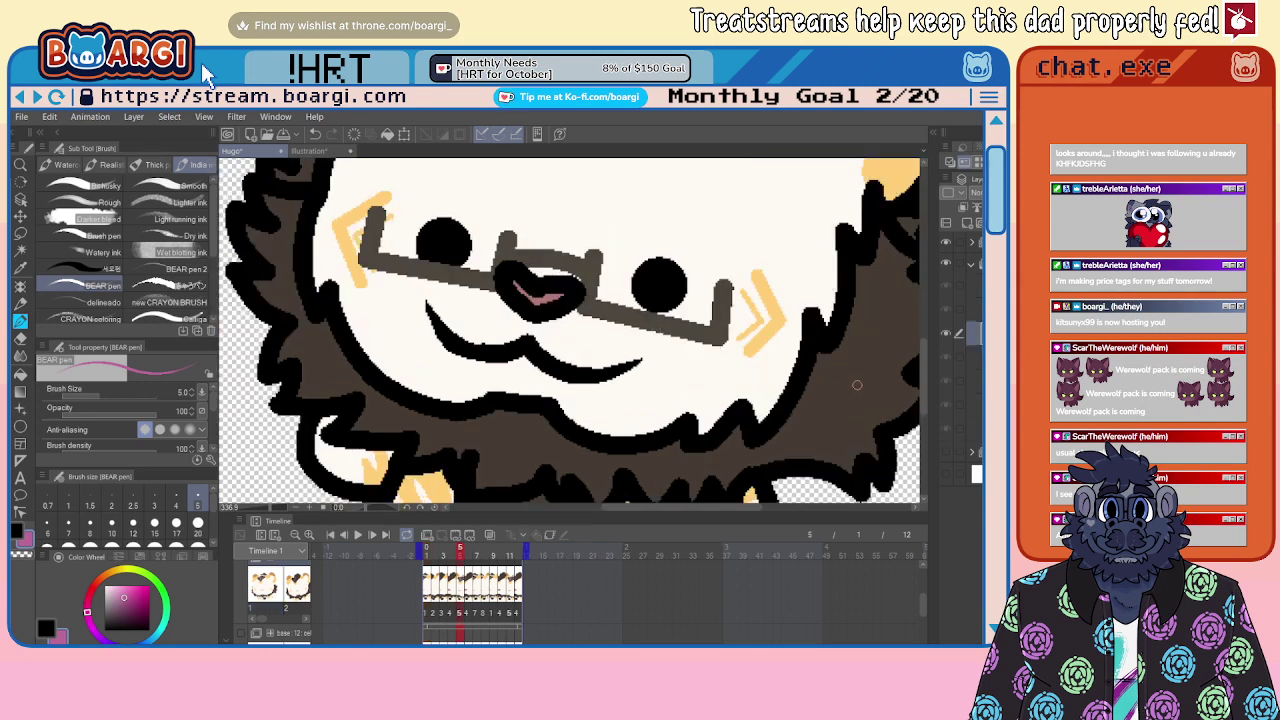
pyautogui.moveTo(866, 372)
pyautogui.mouseDown()
pyautogui.moveTo(819, 393)
pyautogui.moveTo(870, 410)
pyautogui.mouseUp()
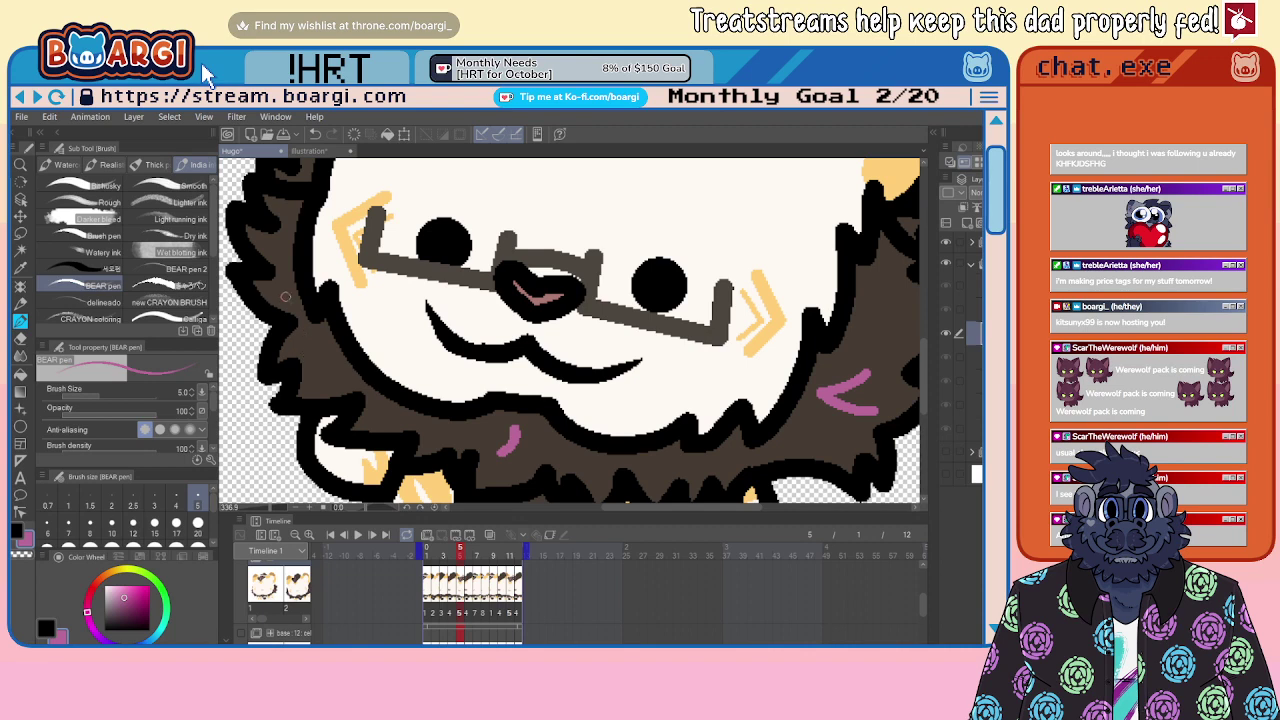
pyautogui.moveTo(285, 296); pyautogui.dragTo(318, 326)
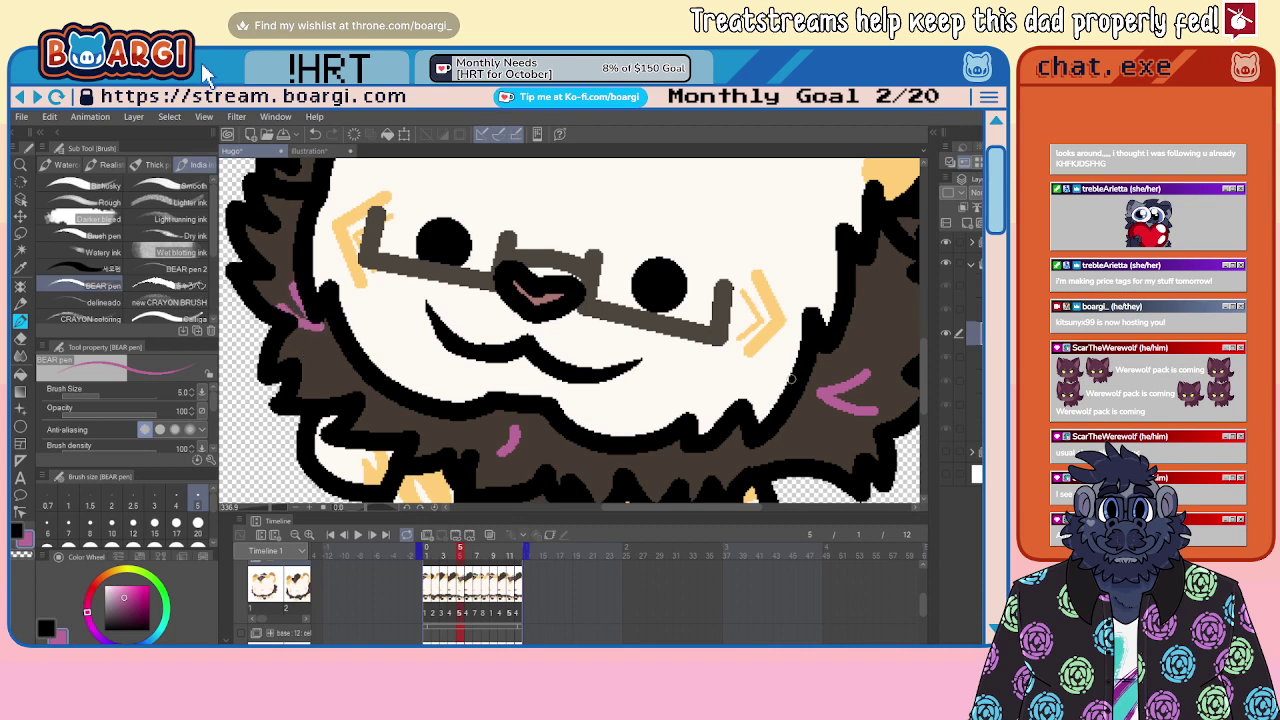
# Step: Advance to frame 7 and paint magenta marks on both sides of the mane and below the chin
pyautogui.press('Right')
pyautogui.press('Right')
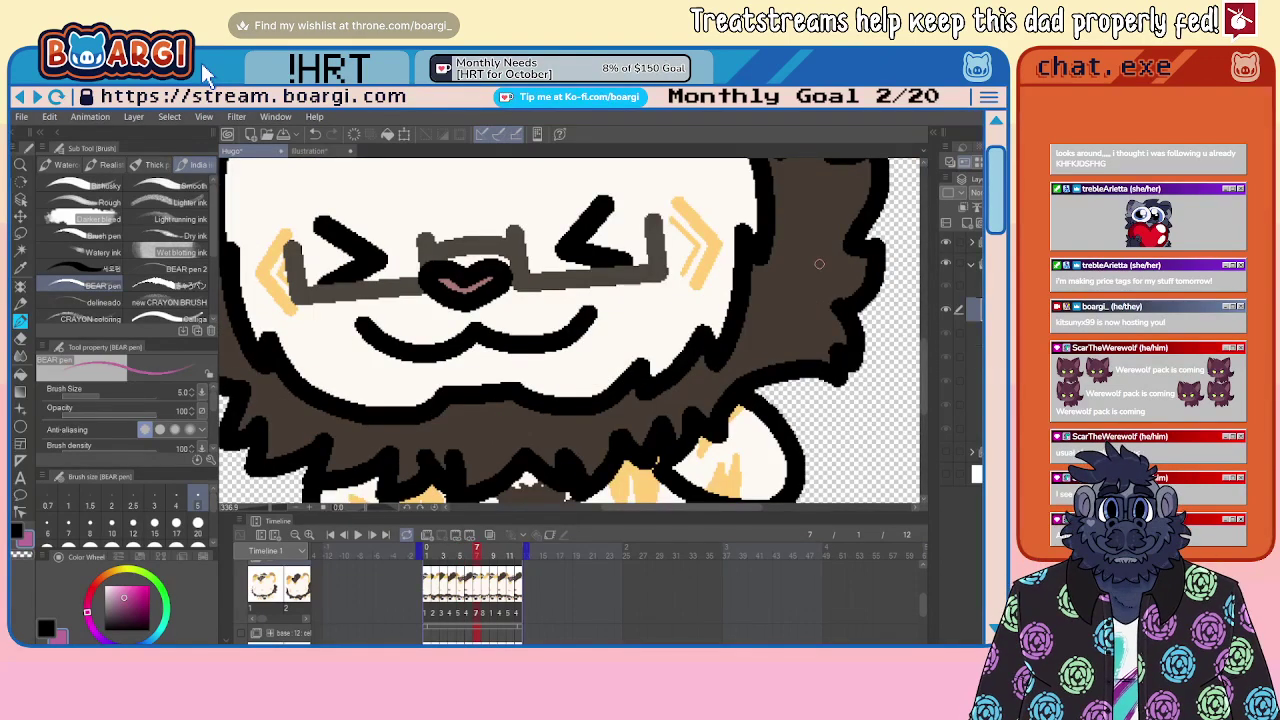
pyautogui.moveTo(818, 263)
pyautogui.mouseDown()
pyautogui.moveTo(765, 309)
pyautogui.moveTo(825, 287)
pyautogui.mouseUp()
pyautogui.scroll(-1, 500, 443)
pyautogui.moveTo(502, 445); pyautogui.dragTo(592, 404)
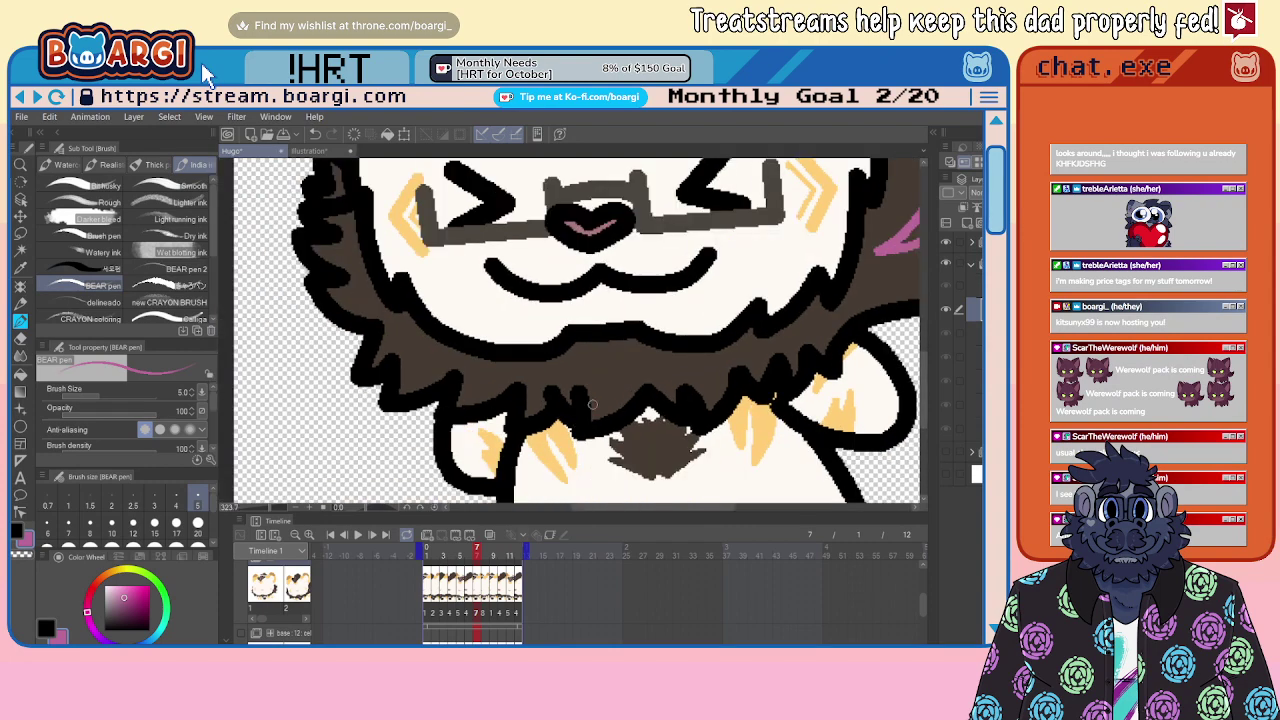
pyautogui.moveTo(610, 353); pyautogui.dragTo(611, 372)
pyautogui.moveTo(368, 287); pyautogui.dragTo(379, 316)
pyautogui.moveTo(411, 325); pyautogui.dragTo(380, 317)
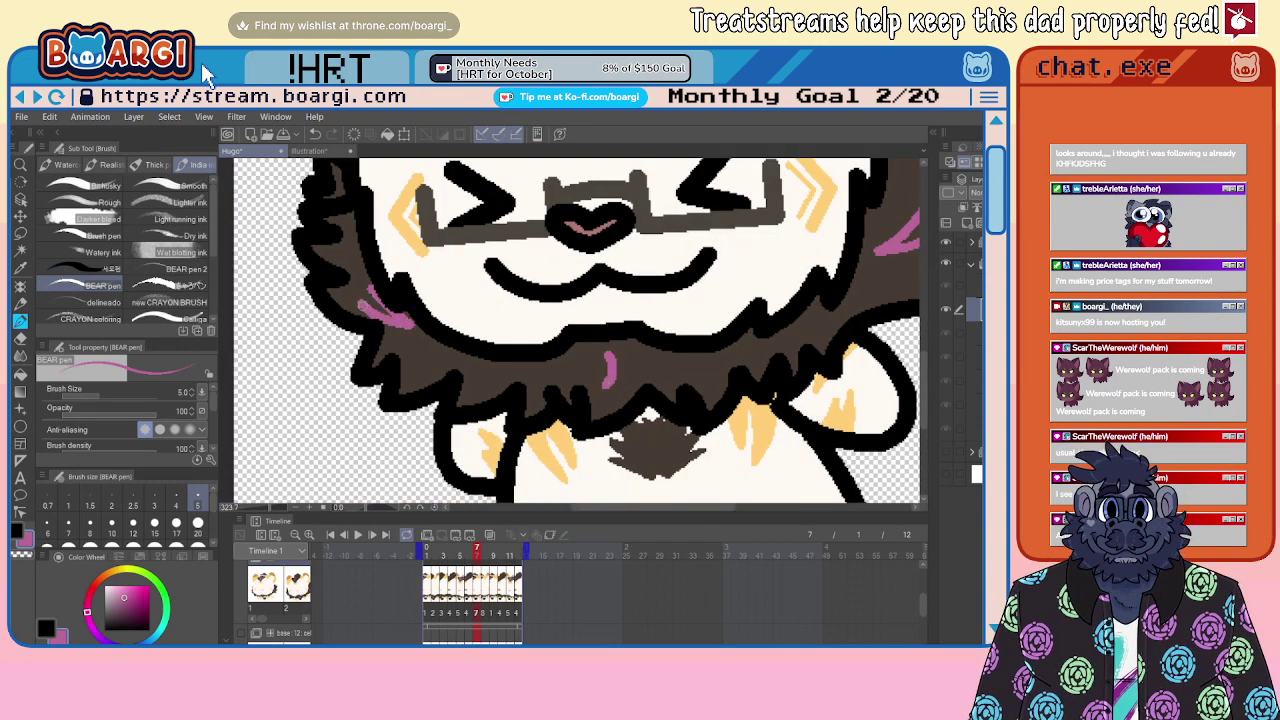
# Step: On frame 8, paint magenta marks below the chin and on both sides of the mane
pyautogui.click(972, 288)
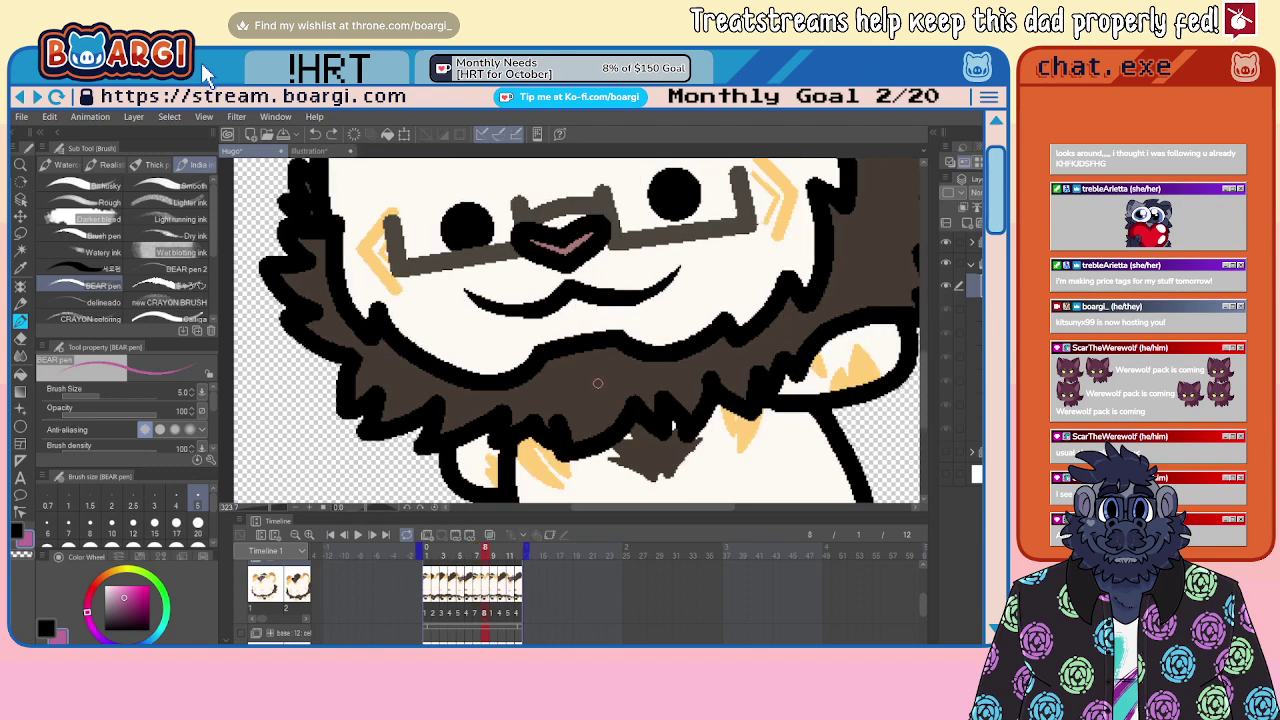
pyautogui.moveTo(580, 368); pyautogui.dragTo(589, 400)
pyautogui.scroll(-2, 589, 400)
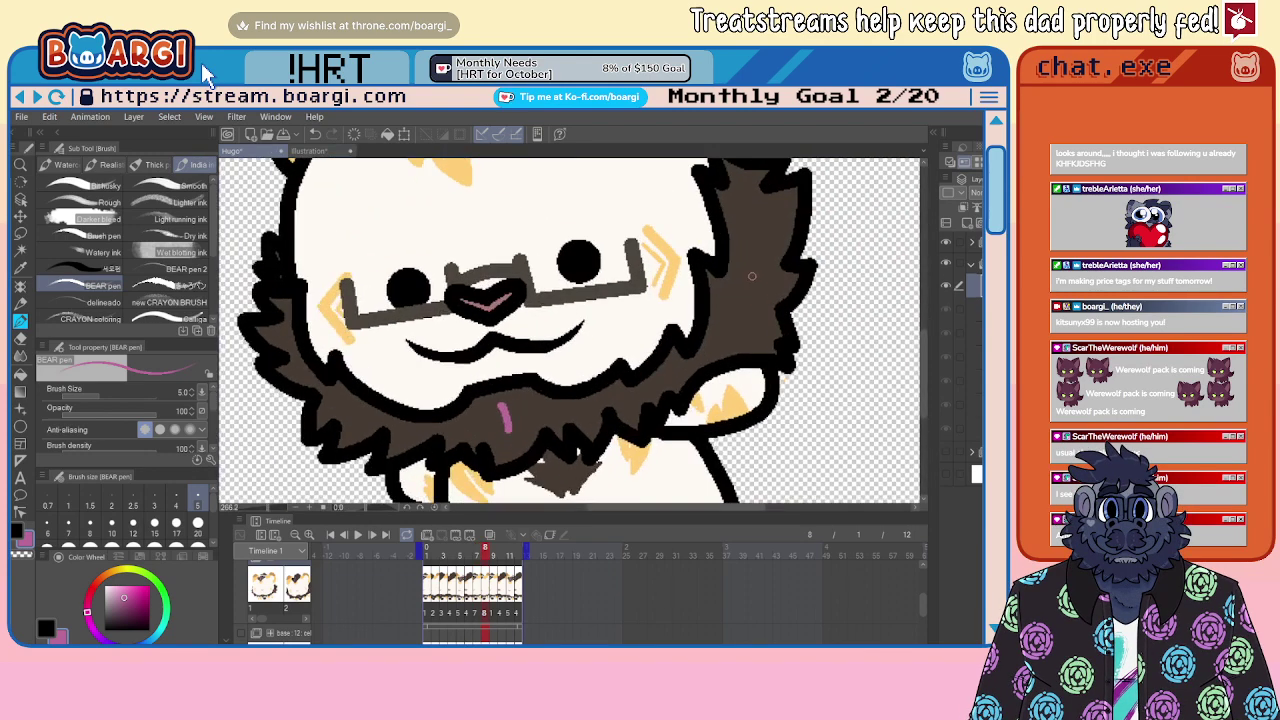
pyautogui.moveTo(752, 276)
pyautogui.mouseDown()
pyautogui.moveTo(725, 316)
pyautogui.moveTo(765, 297)
pyautogui.mouseUp()
pyautogui.scroll(-3, 775, 292)
pyautogui.scroll(5, 436, 347)
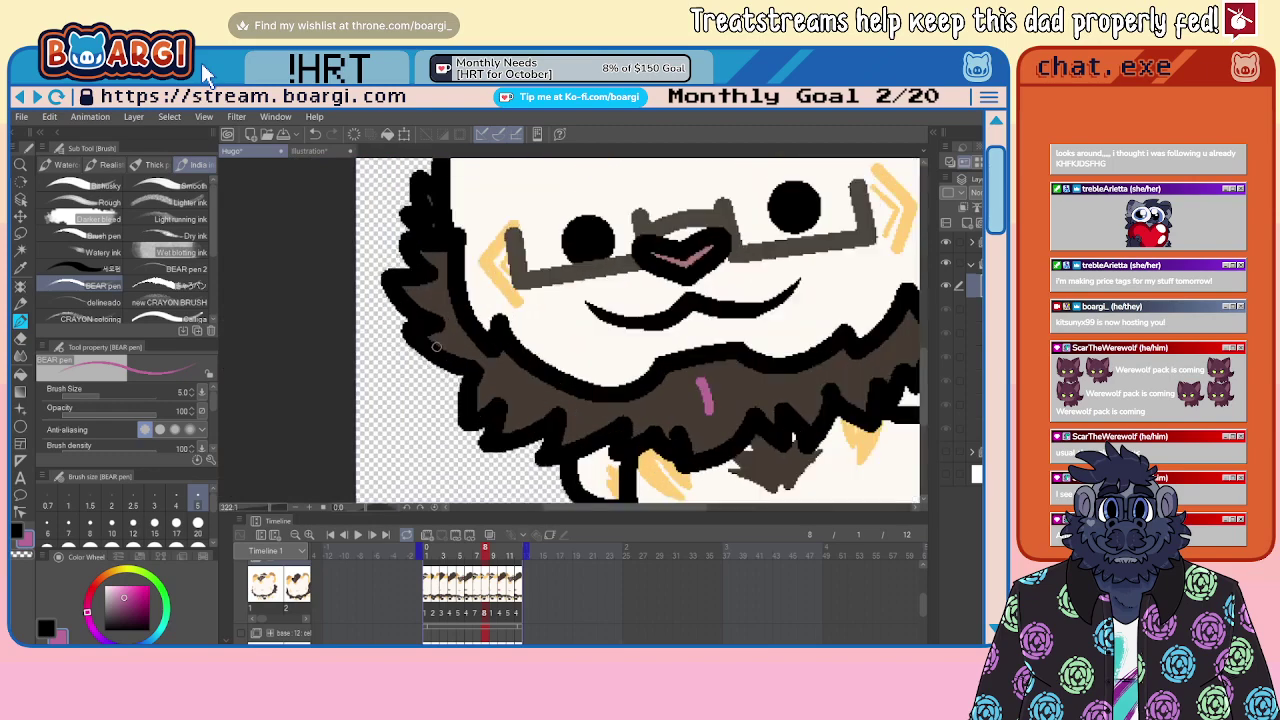
pyautogui.scroll(-2, 436, 347)
pyautogui.scroll(-2, 452, 360)
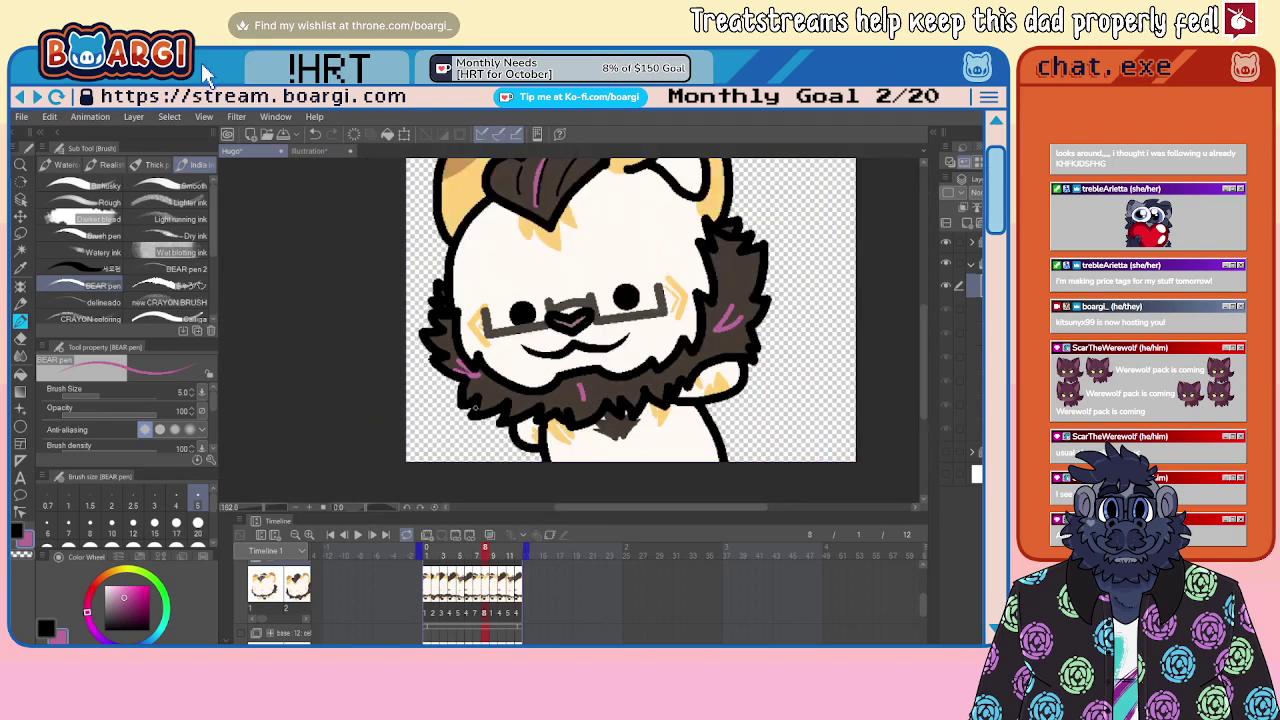
# Step: Trim the edge of the magenta hair streak on frame 8 with the hair's dark brown
pyautogui.scroll(-2, 468, 400)
pyautogui.scroll(10, 544, 277)
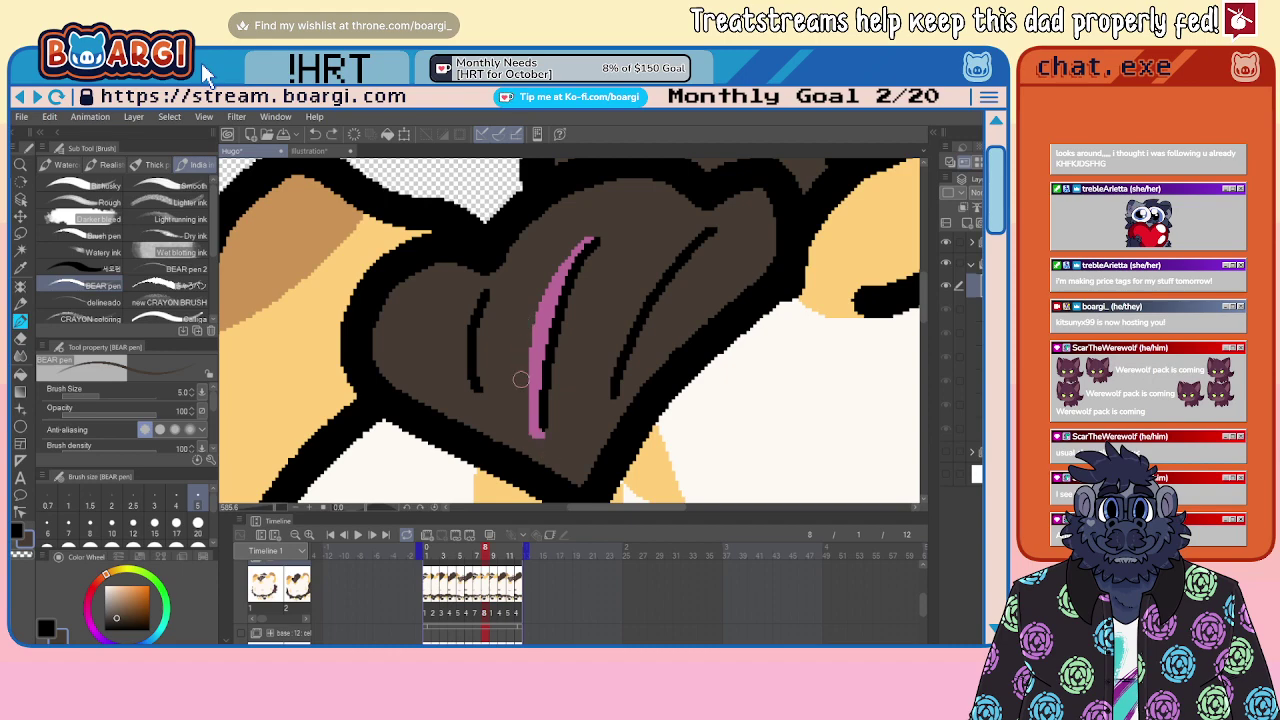
pyautogui.moveTo(520, 379); pyautogui.dragTo(537, 451)
pyautogui.scroll(-20, 556, 330)
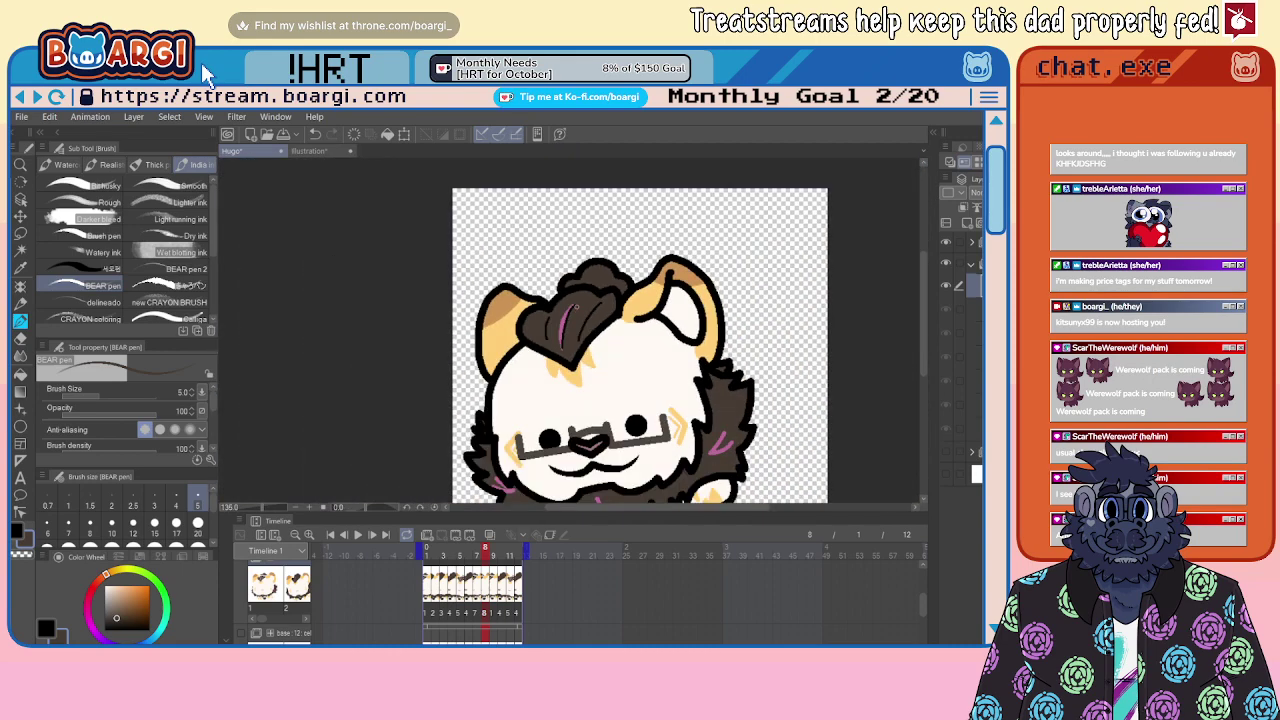
# Step: Set the brush size to 3 and thin the V-shaped magenta mark on the mane's right side on frame 8 with dark brown
pyautogui.scroll(9, 714, 352)
pyautogui.scroll(2, 693, 347)
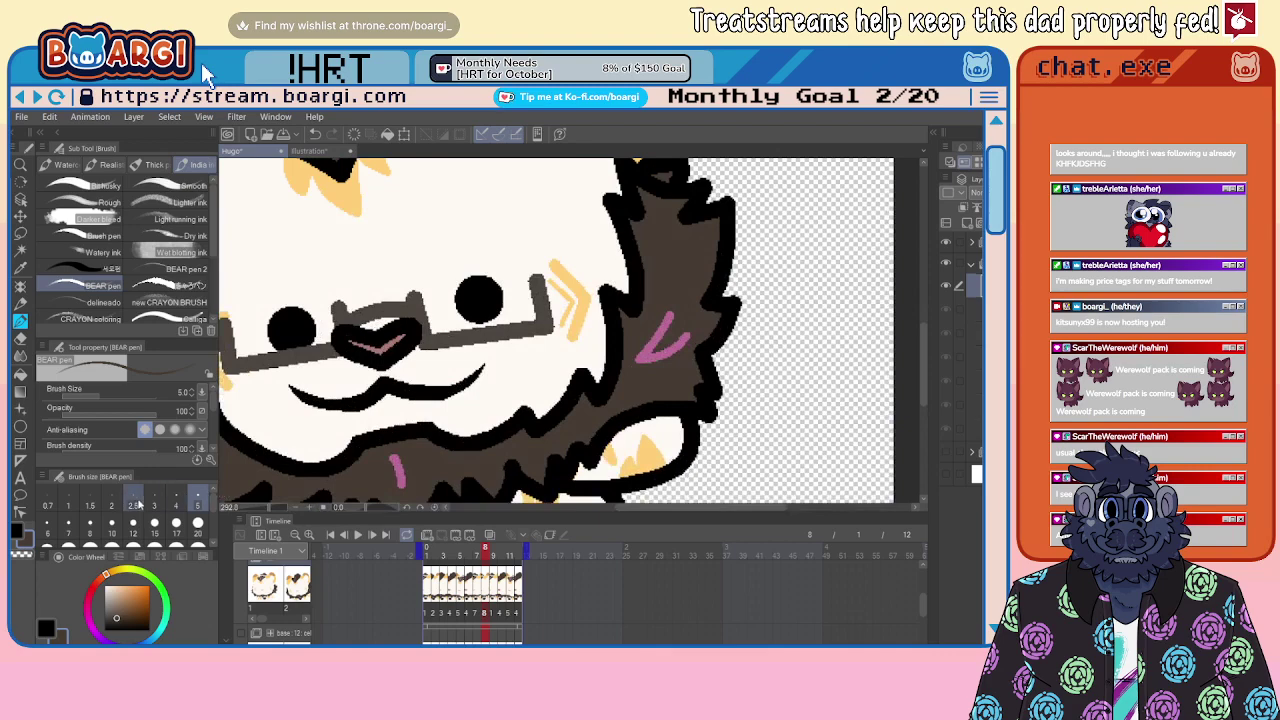
pyautogui.click(134, 499)
pyautogui.click(154, 499)
pyautogui.scroll(5, 655, 331)
pyautogui.scroll(1, 668, 328)
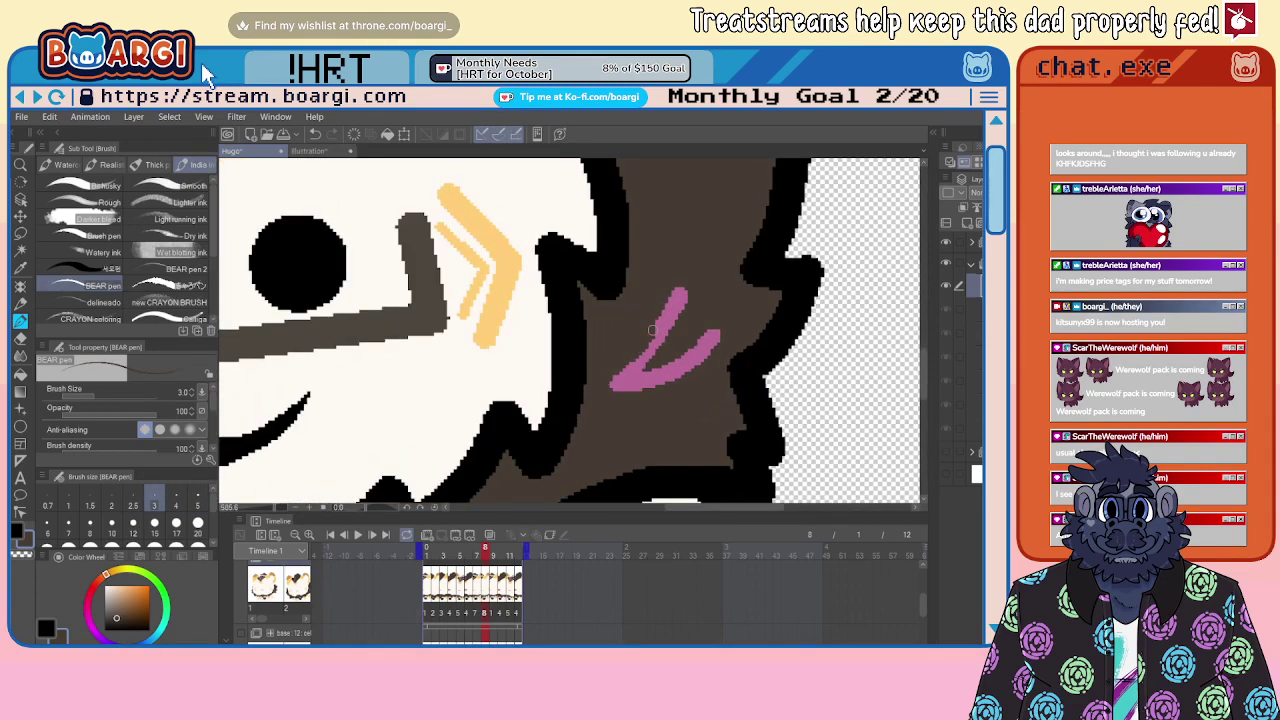
pyautogui.hotkey('ctrl', 'z')
pyautogui.moveTo(614, 384); pyautogui.dragTo(690, 268)
pyautogui.moveTo(610, 391)
pyautogui.mouseDown()
pyautogui.moveTo(723, 338)
pyautogui.moveTo(713, 332)
pyautogui.moveTo(731, 313)
pyautogui.mouseUp()
pyautogui.scroll(-4, 671, 310)
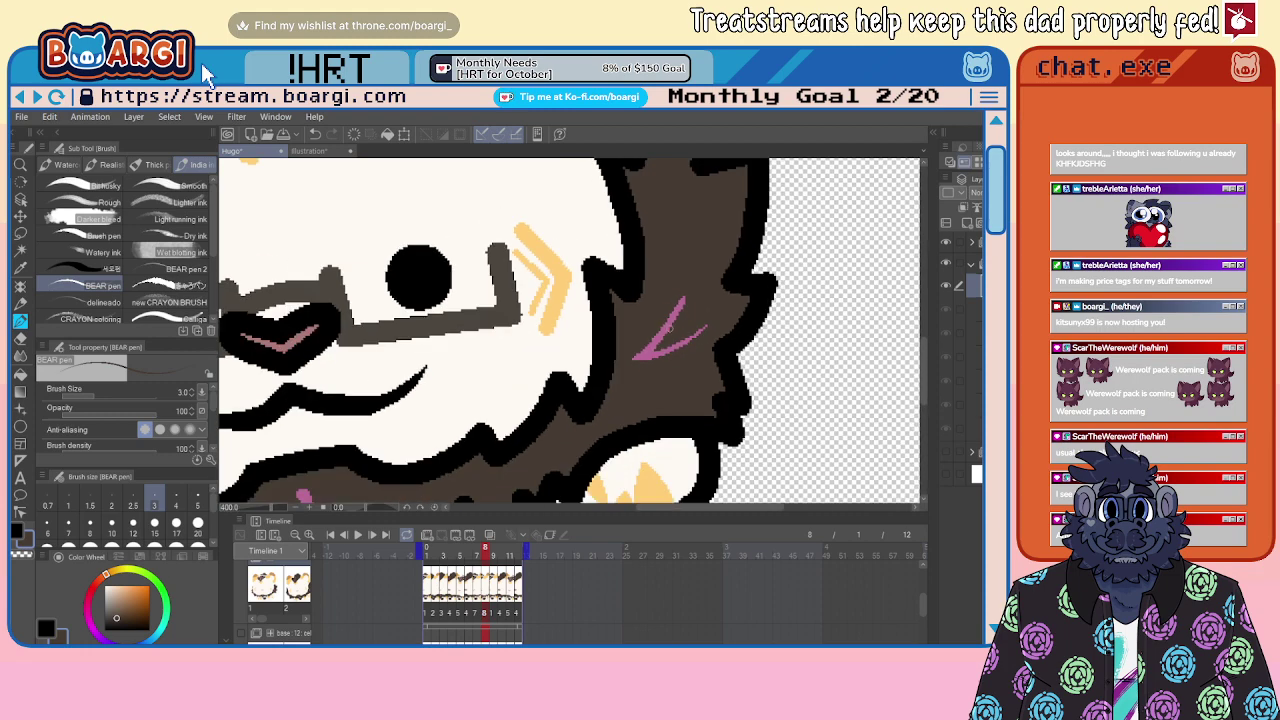
# Step: Taper the magenta mark below the chin on frame 8 by painting dark brown along its edges
pyautogui.scroll(5, 660, 344)
pyautogui.scroll(-12, 708, 252)
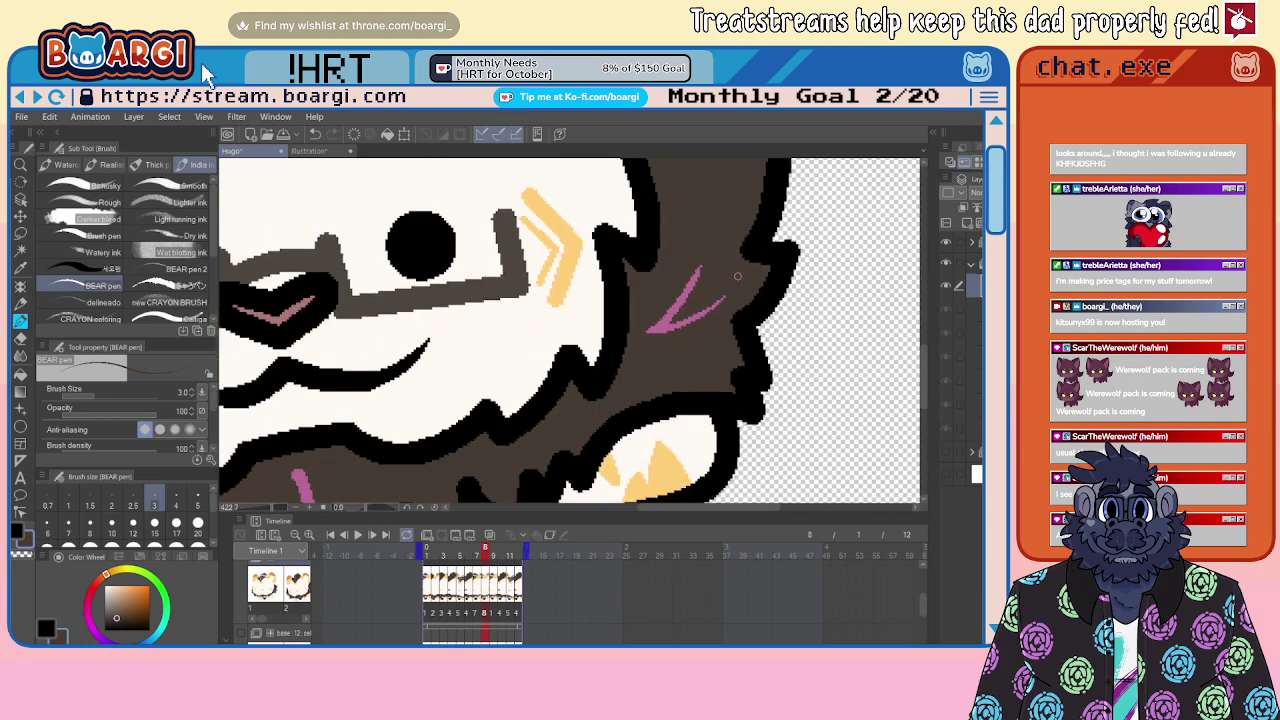
pyautogui.scroll(13, 562, 305)
pyautogui.moveTo(546, 282)
pyautogui.mouseDown()
pyautogui.moveTo(564, 312)
pyautogui.moveTo(570, 374)
pyautogui.mouseUp()
pyautogui.hotkey('ctrl', 'z')
pyautogui.moveTo(551, 288)
pyautogui.mouseDown()
pyautogui.moveTo(567, 378)
pyautogui.moveTo(599, 275)
pyautogui.moveTo(559, 287)
pyautogui.mouseUp()
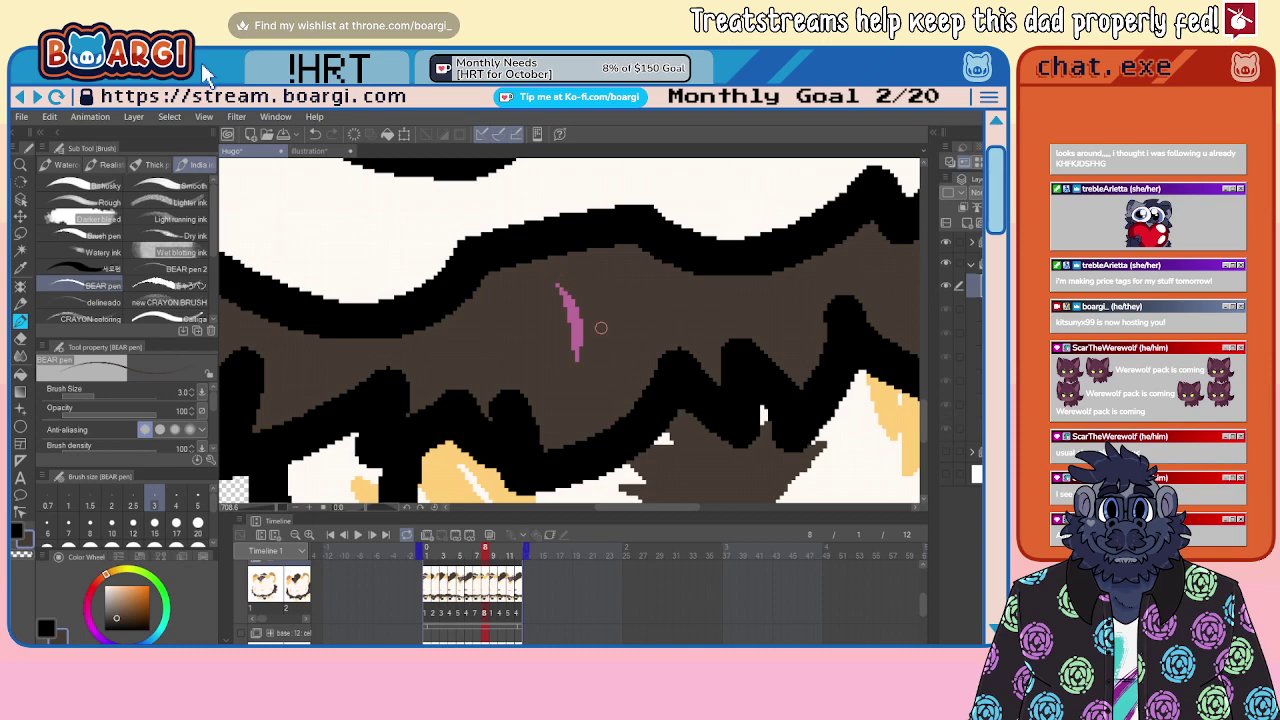
pyautogui.scroll(-10, 640, 330)
# Step: Thin the magenta mark on the mane's left side on frame 8, touching it up with sampled magenta and dark brown
pyautogui.scroll(11, 415, 273)
pyautogui.moveTo(376, 266)
pyautogui.mouseDown()
pyautogui.moveTo(443, 331)
pyautogui.moveTo(341, 300)
pyautogui.mouseUp()
pyautogui.moveTo(438, 360)
pyautogui.mouseDown()
pyautogui.moveTo(502, 343)
pyautogui.moveTo(480, 350)
pyautogui.moveTo(516, 355)
pyautogui.mouseUp()
pyautogui.keyDown('alt'); pyautogui.click(458, 340); pyautogui.keyUp('alt')
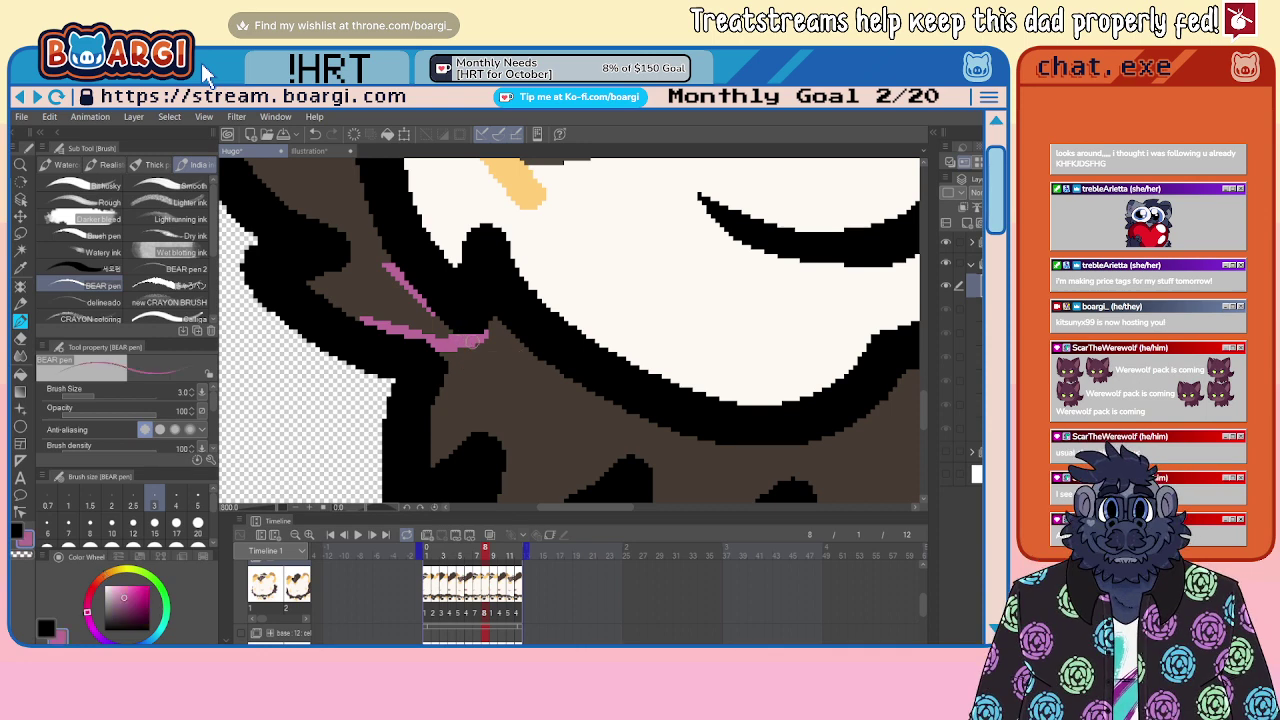
pyautogui.scroll(-3, 440, 313)
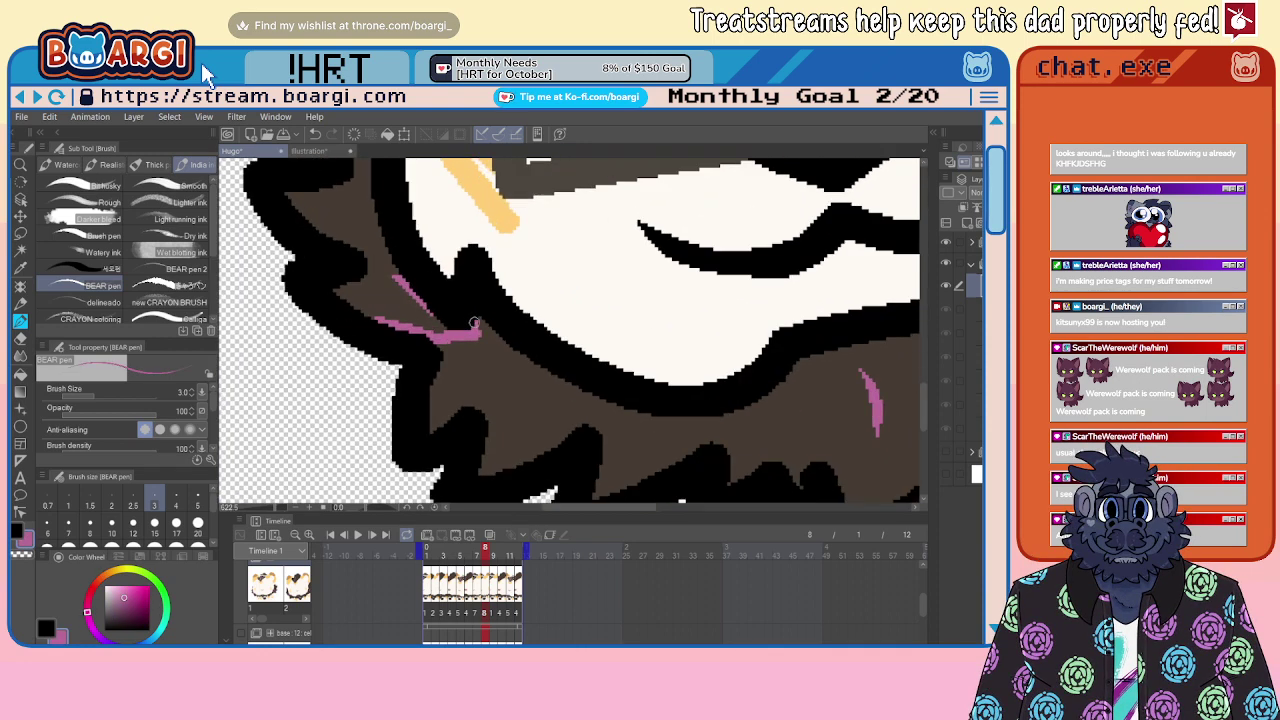
pyautogui.keyDown('alt'); pyautogui.click(473, 323); pyautogui.keyUp('alt')
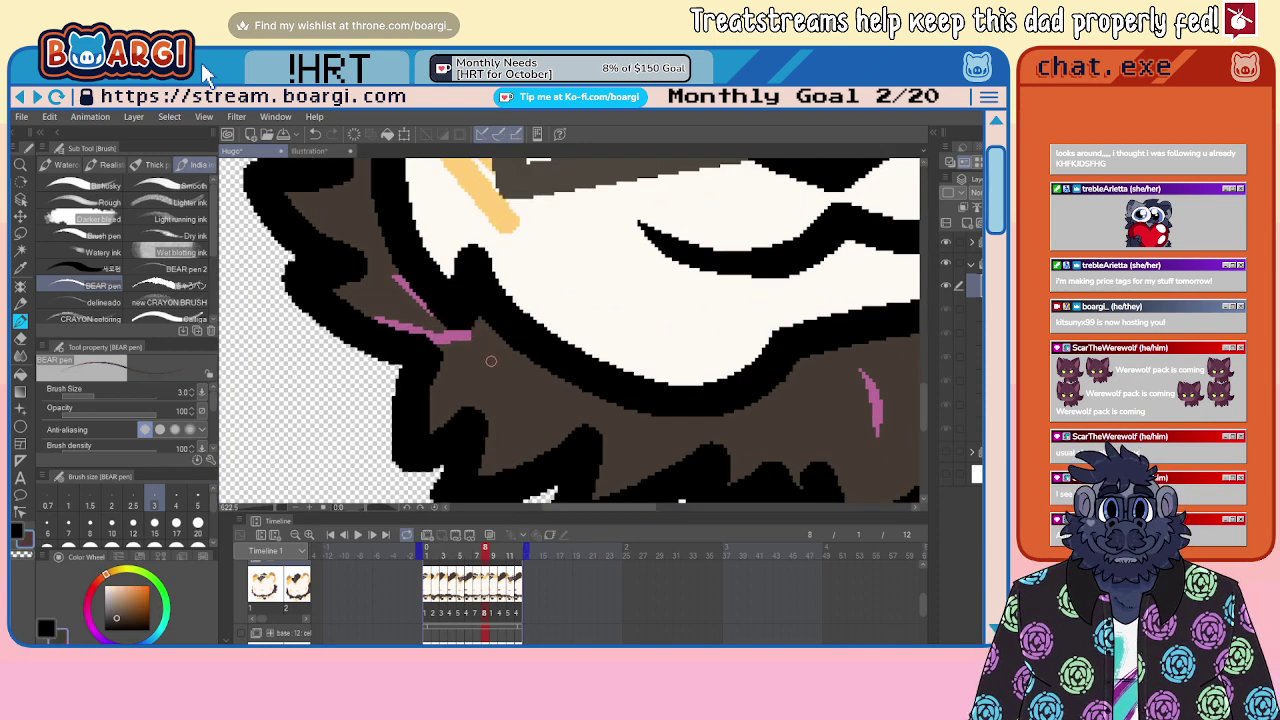
pyautogui.moveTo(427, 345); pyautogui.dragTo(502, 338)
pyautogui.scroll(-8, 477, 352)
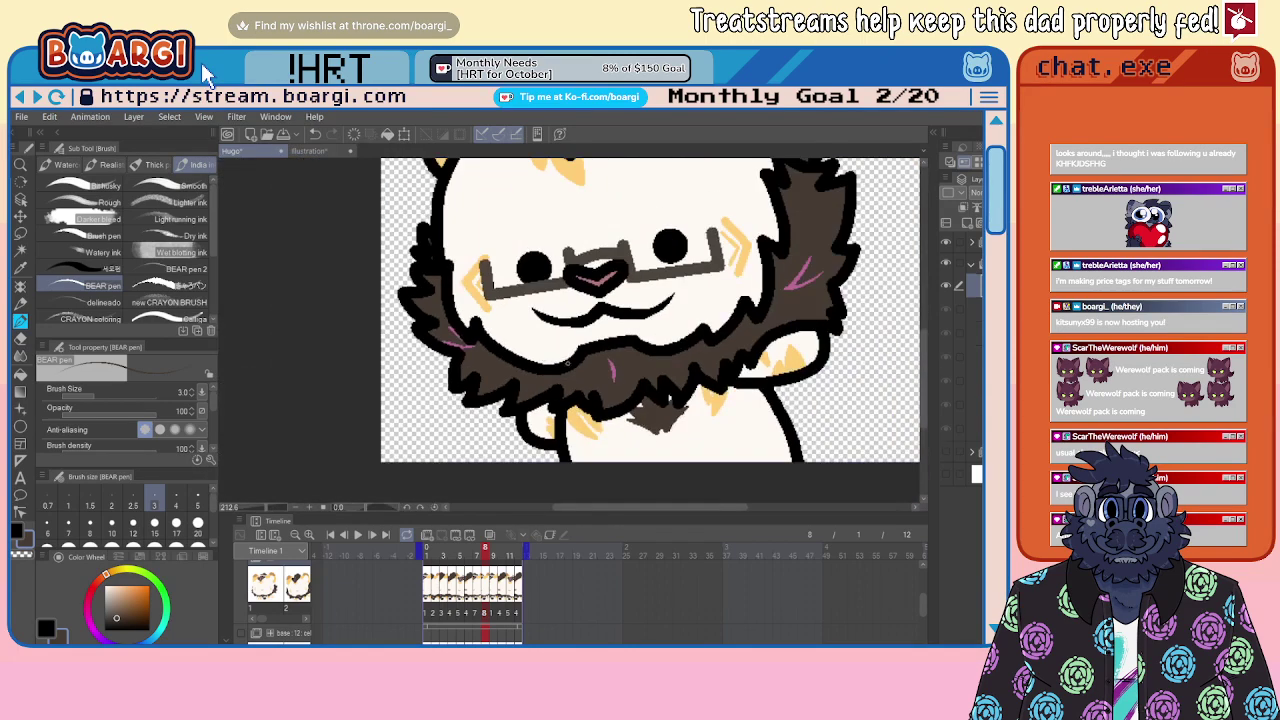
# Step: Go back to frame 7 and taper the magenta mark below the chin with dark brown
pyautogui.scroll(4, 568, 363)
pyautogui.press(',')
pyautogui.scroll(7, 650, 350)
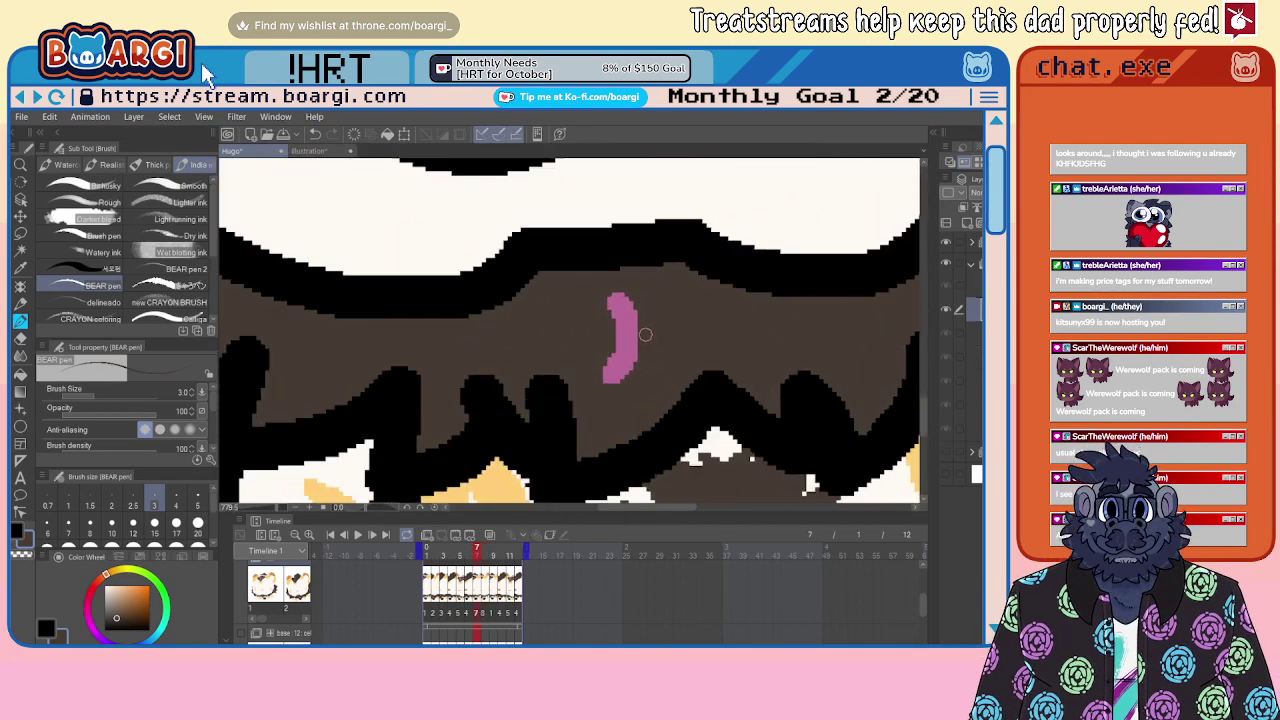
pyautogui.scroll(2, 645, 335)
pyautogui.moveTo(591, 286)
pyautogui.mouseDown()
pyautogui.moveTo(613, 331)
pyautogui.moveTo(592, 404)
pyautogui.moveTo(638, 361)
pyautogui.moveTo(628, 289)
pyautogui.mouseUp()
pyautogui.scroll(-5, 540, 310)
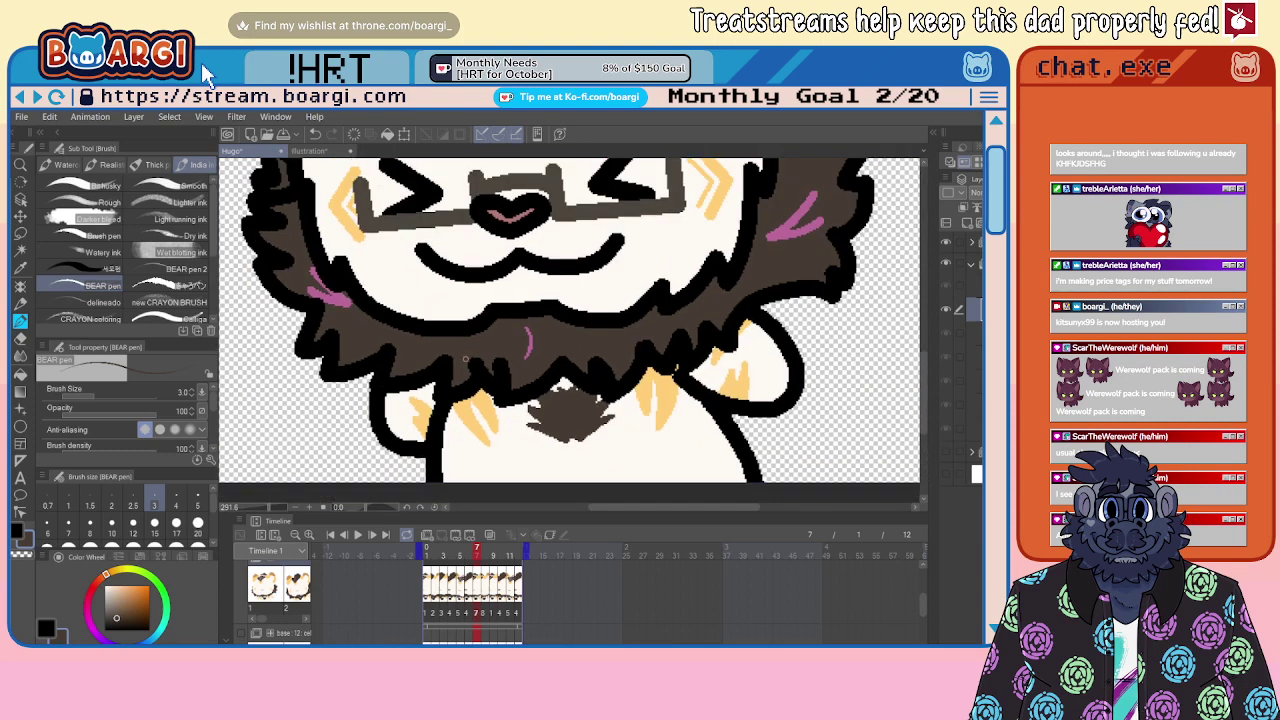
# Step: Trim both strokes of the V-shaped magenta mark on the mane's right side on frame 7 to pointed tips, redoing the lower one
pyautogui.scroll(3, 678, 315)
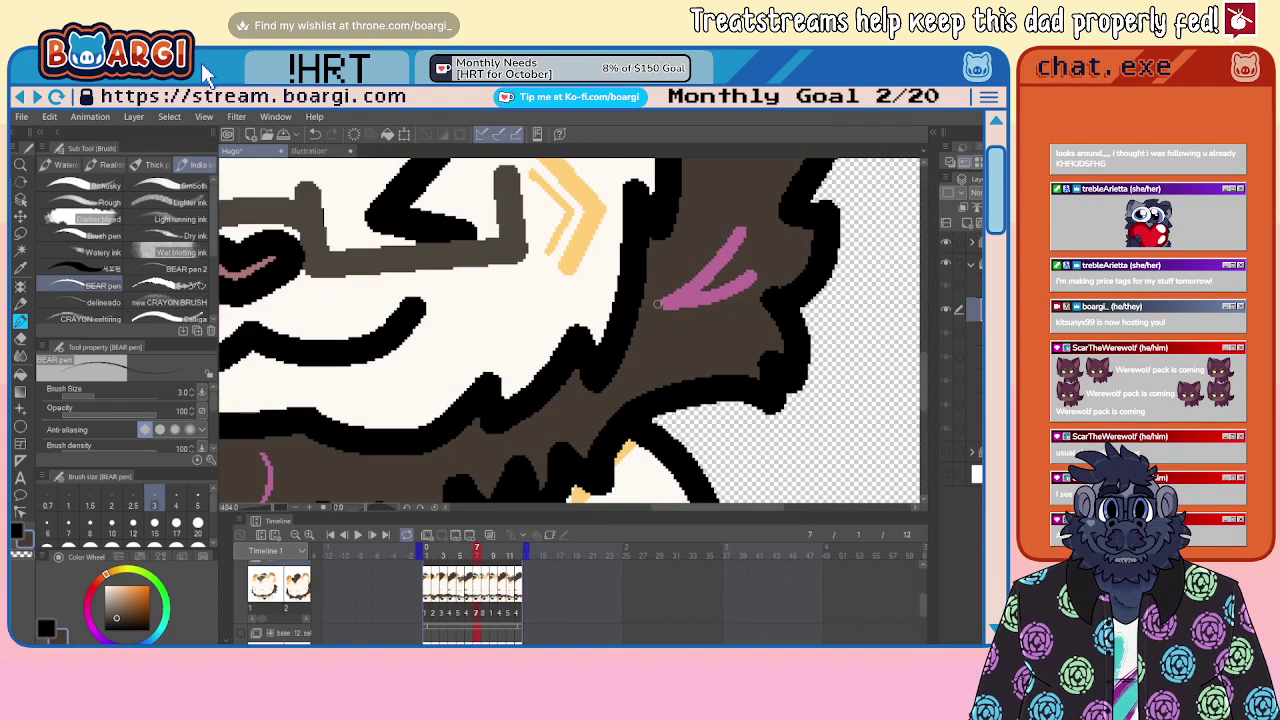
pyautogui.moveTo(655, 308); pyautogui.dragTo(744, 226)
pyautogui.moveTo(708, 285); pyautogui.dragTo(748, 220)
pyautogui.scroll(2, 712, 254)
pyautogui.moveTo(702, 294); pyautogui.dragTo(767, 204)
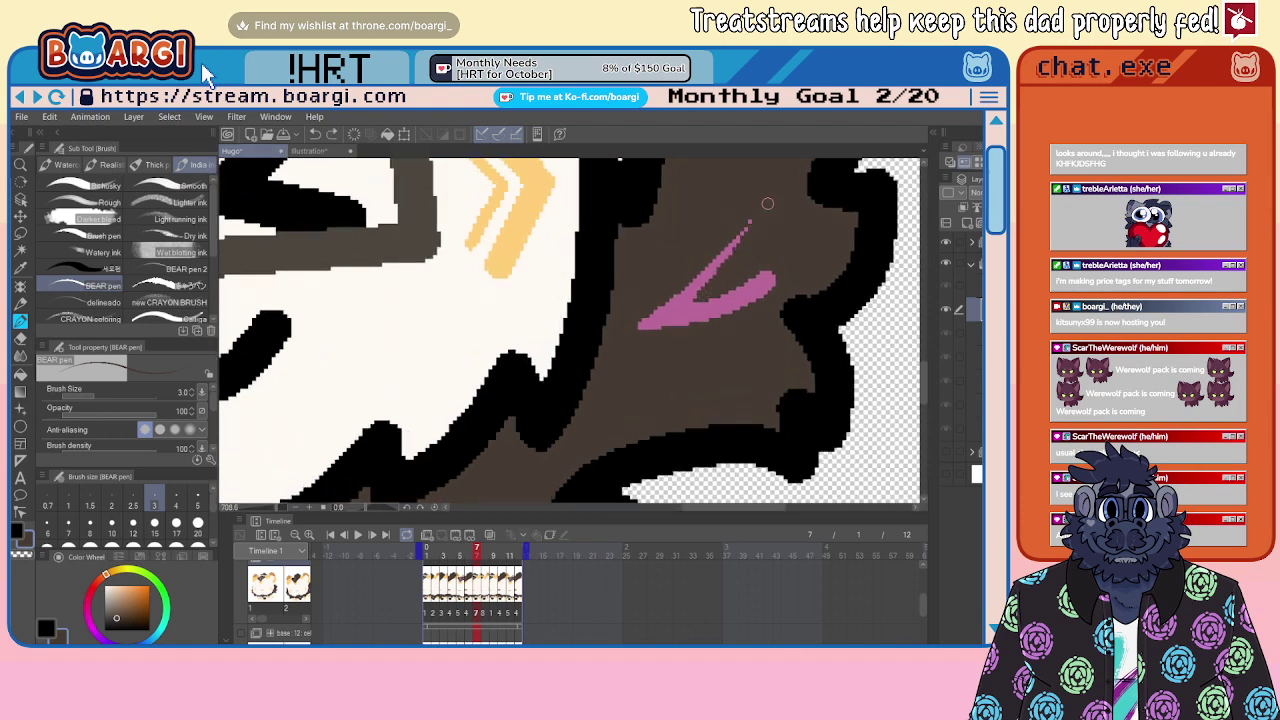
pyautogui.moveTo(631, 329); pyautogui.dragTo(770, 284)
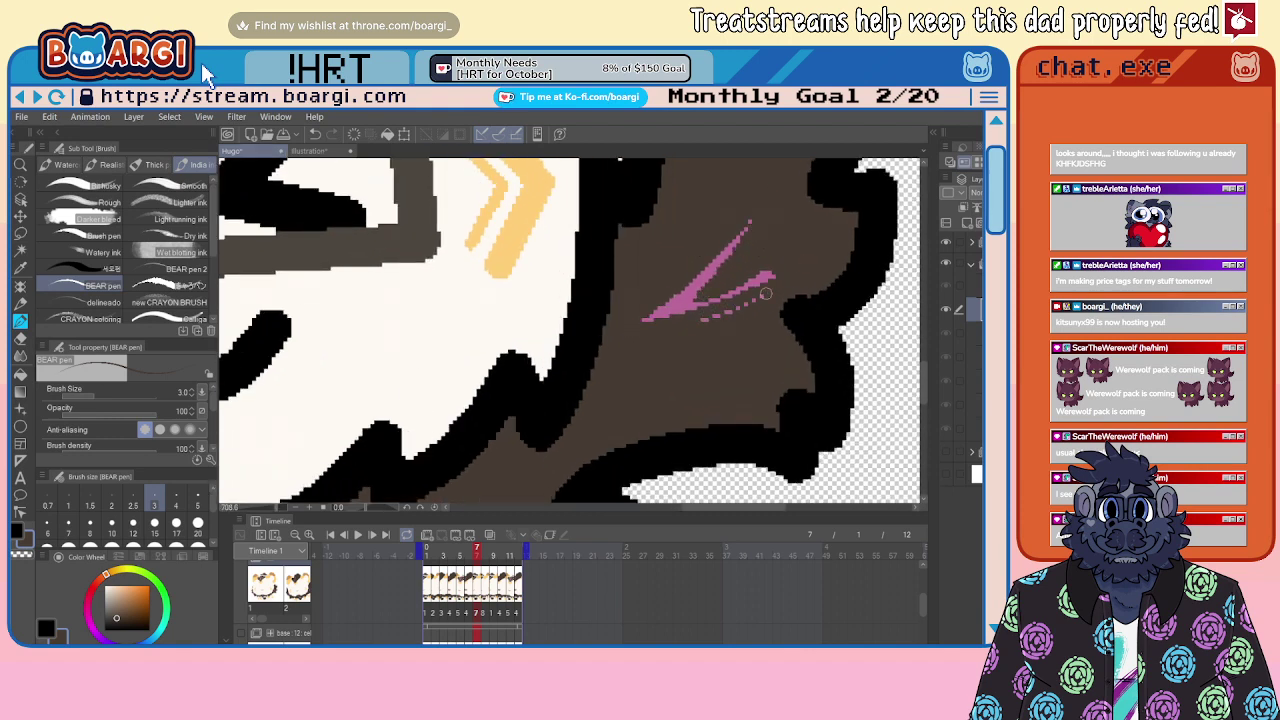
pyautogui.hotkey('ctrl', 'z')
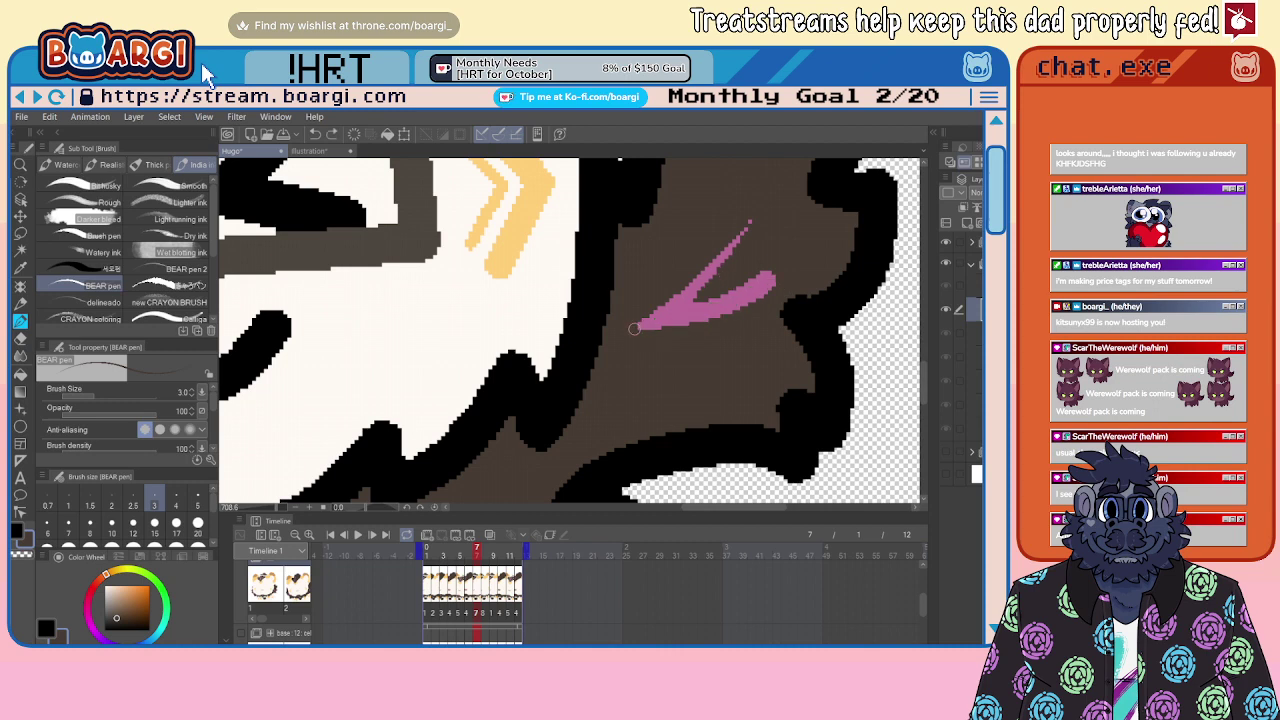
pyautogui.moveTo(634, 328)
pyautogui.mouseDown()
pyautogui.moveTo(768, 305)
pyautogui.moveTo(817, 281)
pyautogui.moveTo(706, 290)
pyautogui.moveTo(806, 258)
pyautogui.mouseUp()
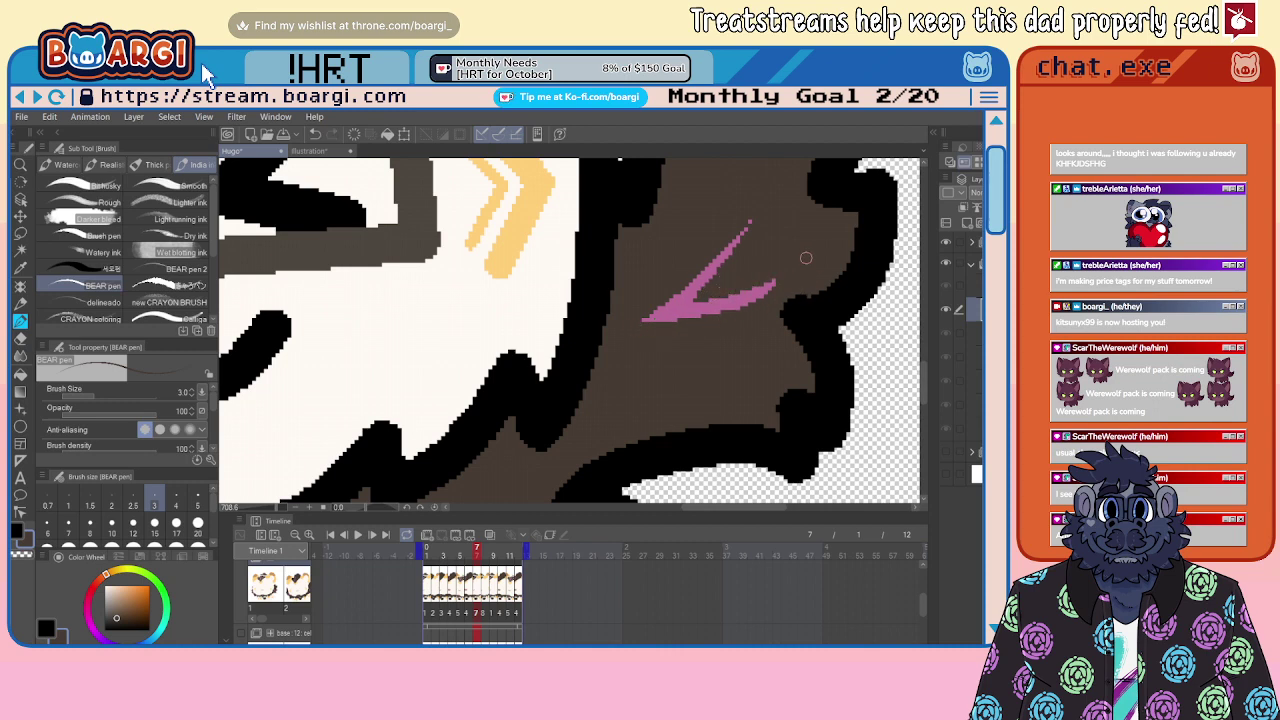
pyautogui.moveTo(702, 299); pyautogui.dragTo(774, 281)
pyautogui.scroll(-8, 712, 312)
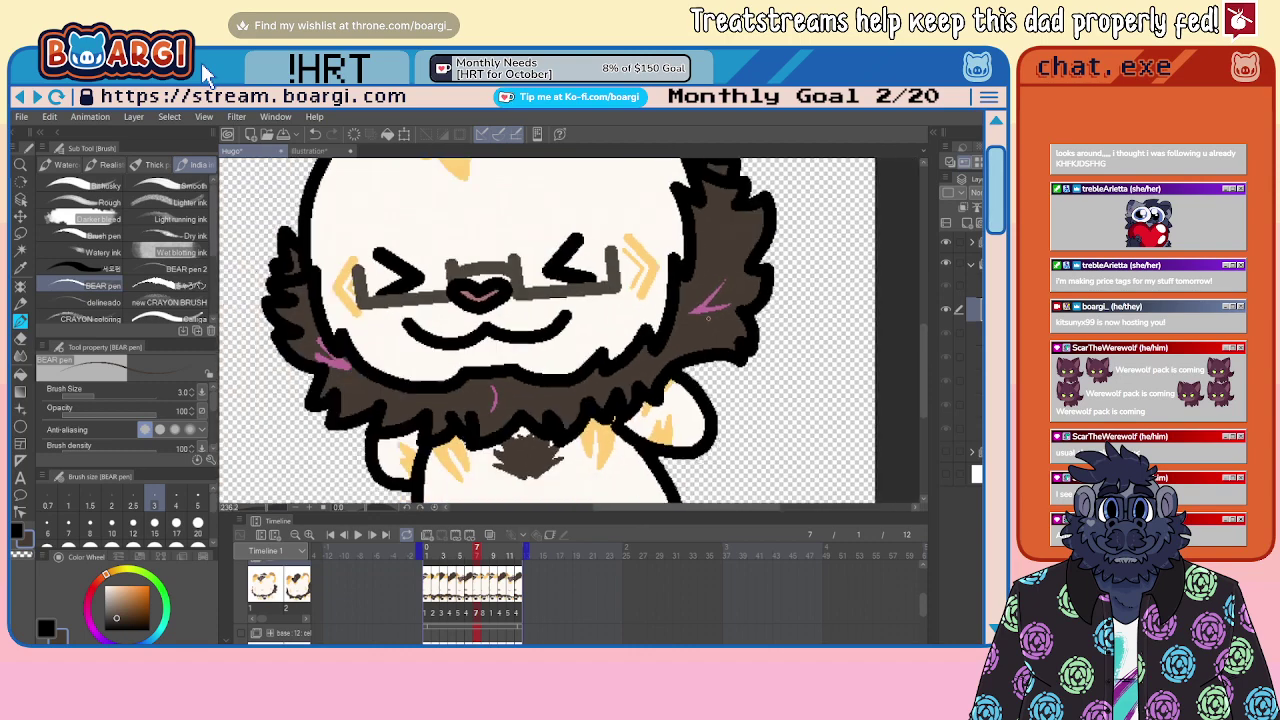
# Step: Thin the magenta mark on the mane's left side on frame 7 with dark brown
pyautogui.scroll(6, 465, 345)
pyautogui.moveTo(458, 367); pyautogui.dragTo(607, 407)
pyautogui.moveTo(467, 322); pyautogui.dragTo(458, 264)
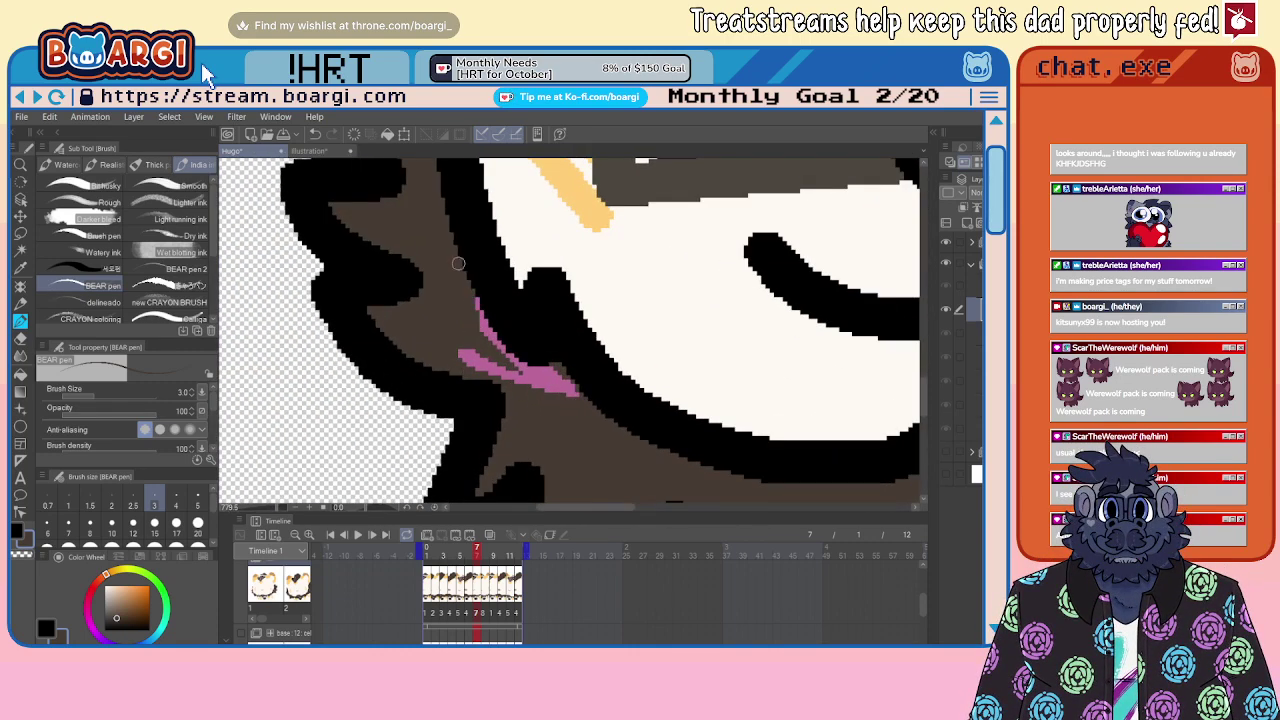
pyautogui.moveTo(551, 364); pyautogui.dragTo(578, 395)
pyautogui.scroll(-5, 486, 392)
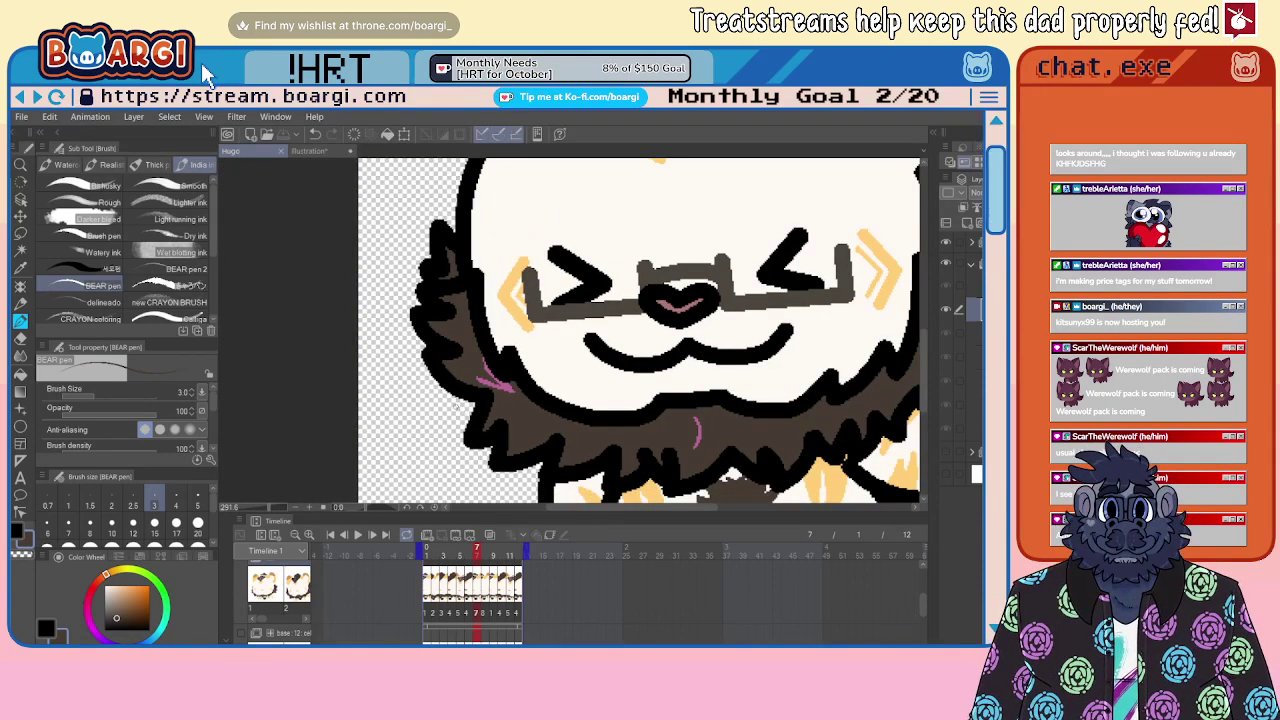
pyautogui.scroll(-3, 640, 370)
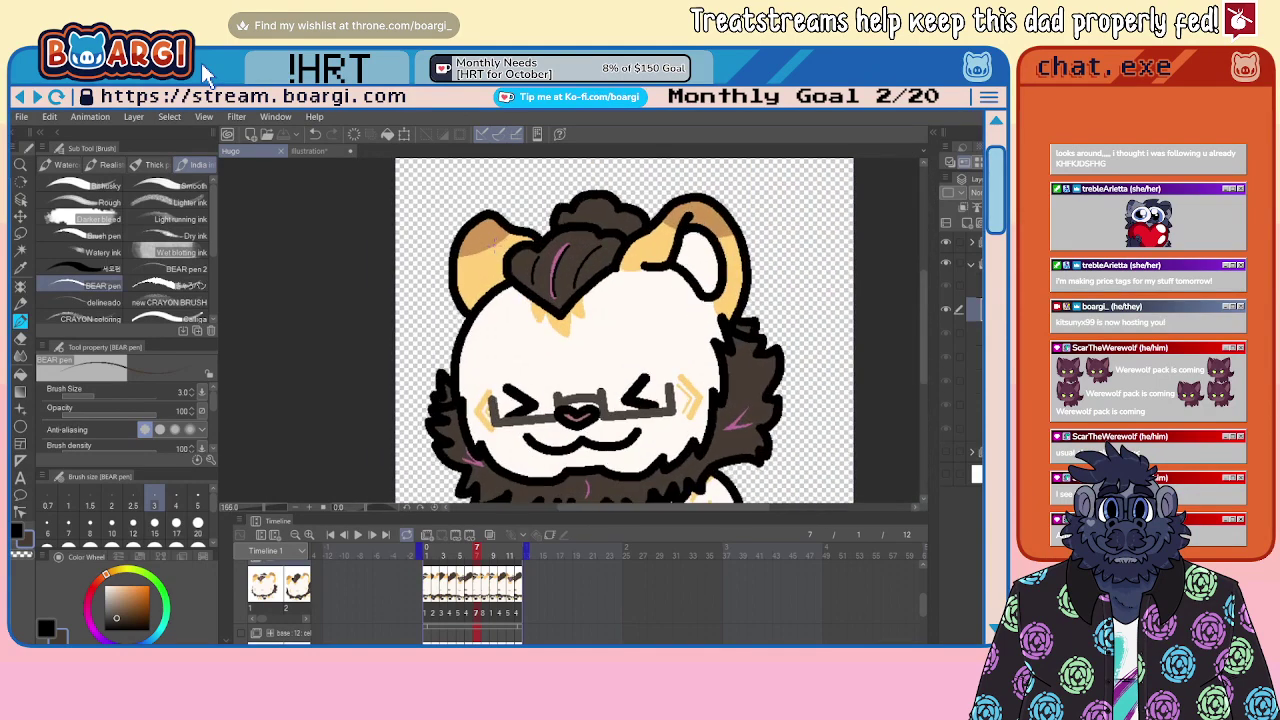
# Step: Taper the magenta hair streak on frame 7 with dark brown at both ends, and compare it with frame 8
pyautogui.scroll(5, 584, 259)
pyautogui.moveTo(586, 259); pyautogui.dragTo(640, 217)
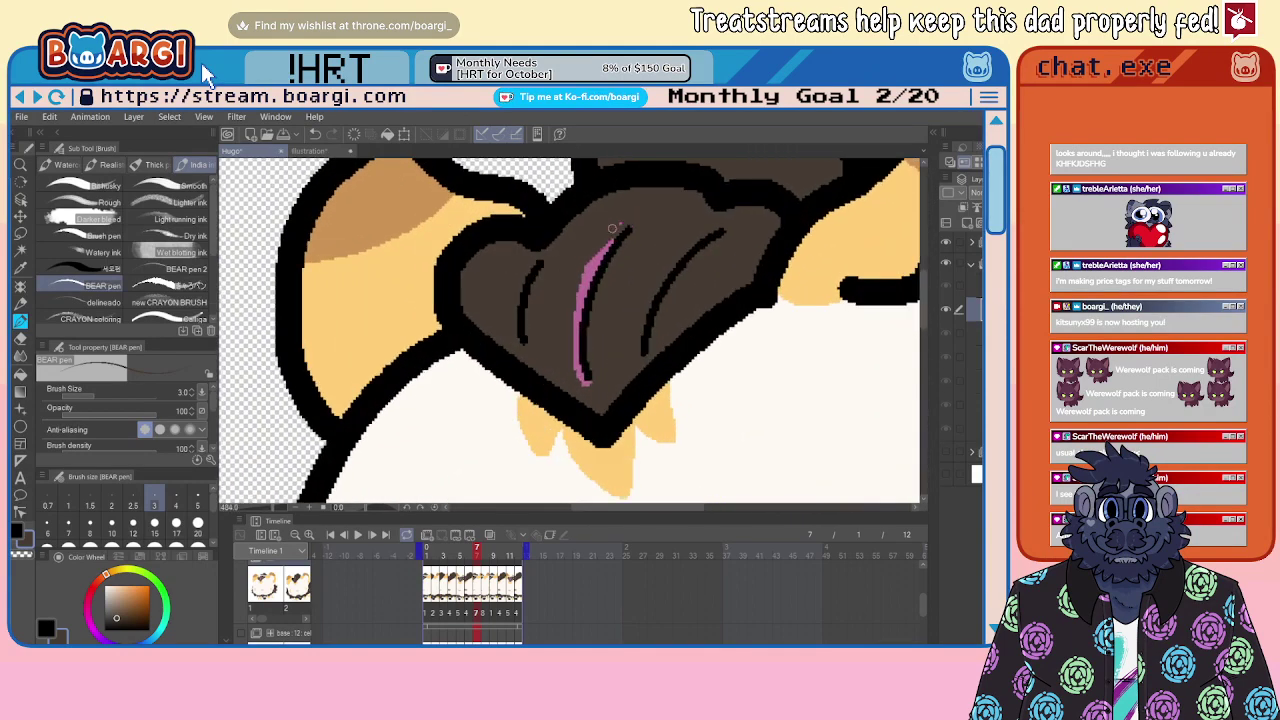
pyautogui.hotkey('ctrl', 'z')
pyautogui.moveTo(582, 263); pyautogui.dragTo(629, 219)
pyautogui.moveTo(570, 341); pyautogui.dragTo(590, 390)
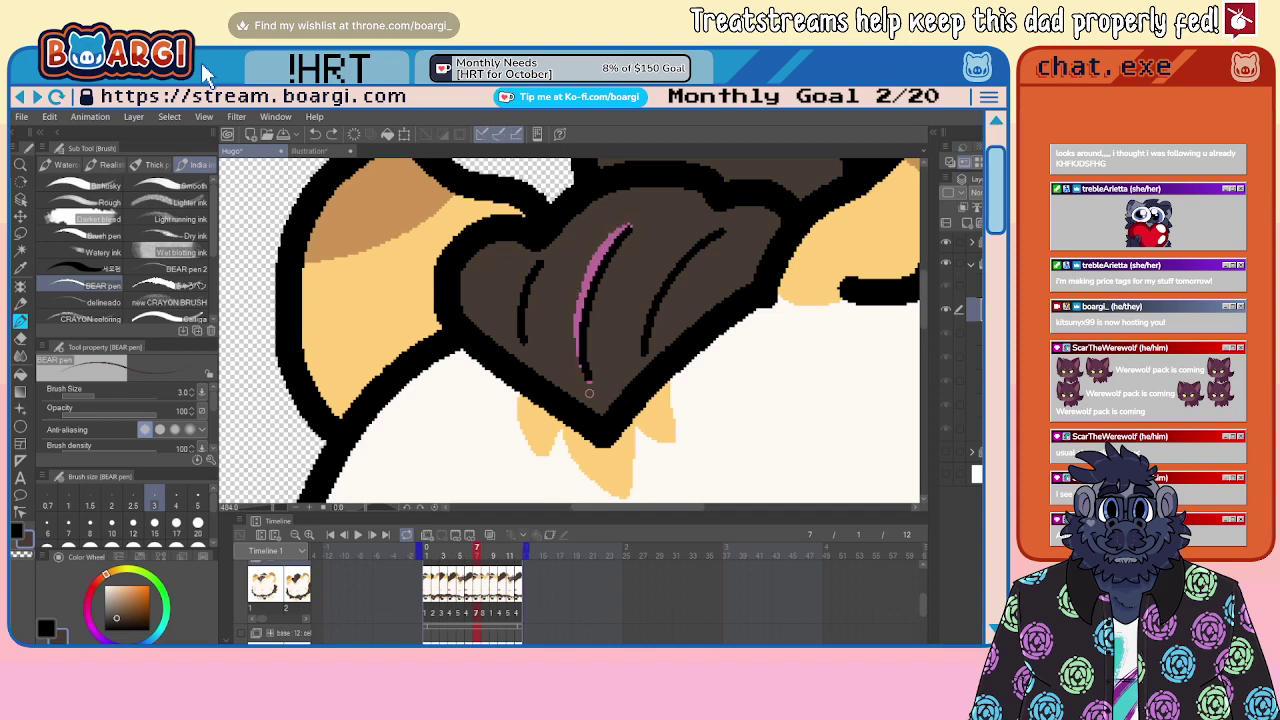
pyautogui.press('.')
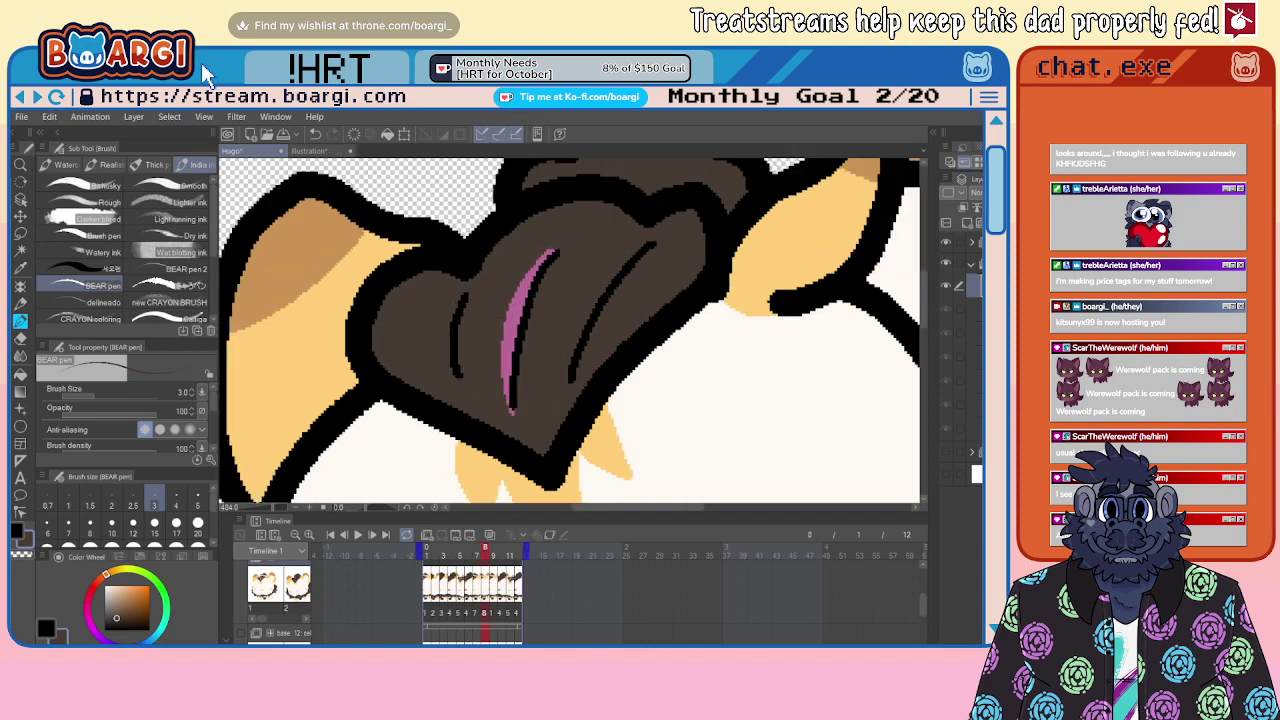
pyautogui.press(',')
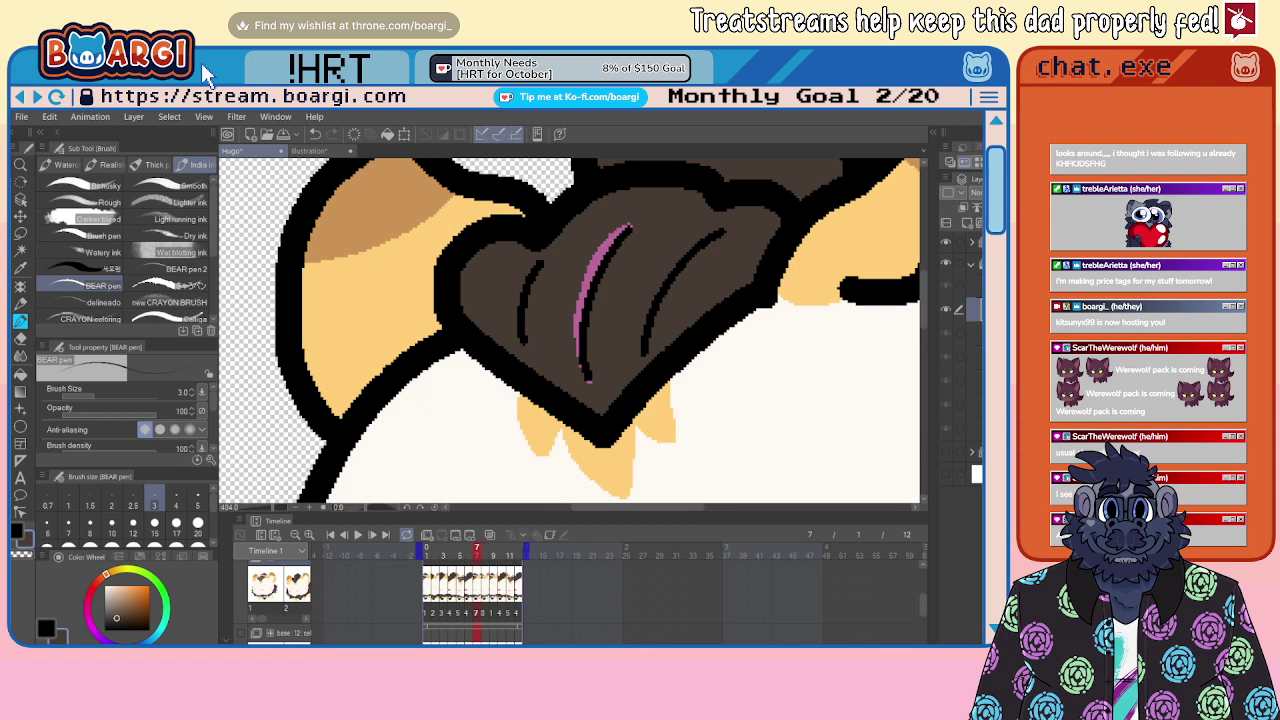
# Step: Go back to frame 5 and taper the upper end of the magenta hair streak with dark brown, undoing a stroke
pyautogui.press('Left')
pyautogui.moveTo(841, 257)
pyautogui.mouseDown()
pyautogui.moveTo(872, 257)
pyautogui.moveTo(852, 247)
pyautogui.mouseUp()
pyautogui.hotkey('ctrl', 'z')
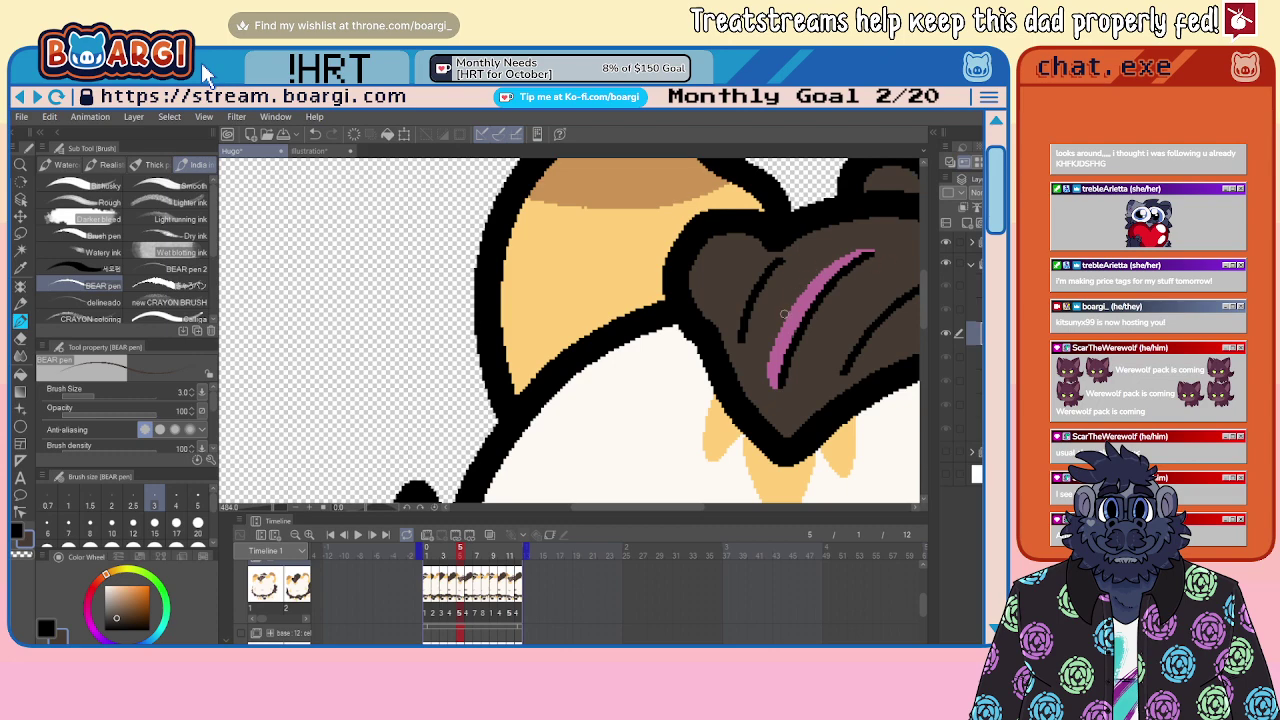
# Step: Trim both strokes of the V-shaped magenta mark on the mane's right side on frame 5 to pointed tips with dark brown
pyautogui.scroll(-18, 776, 428)
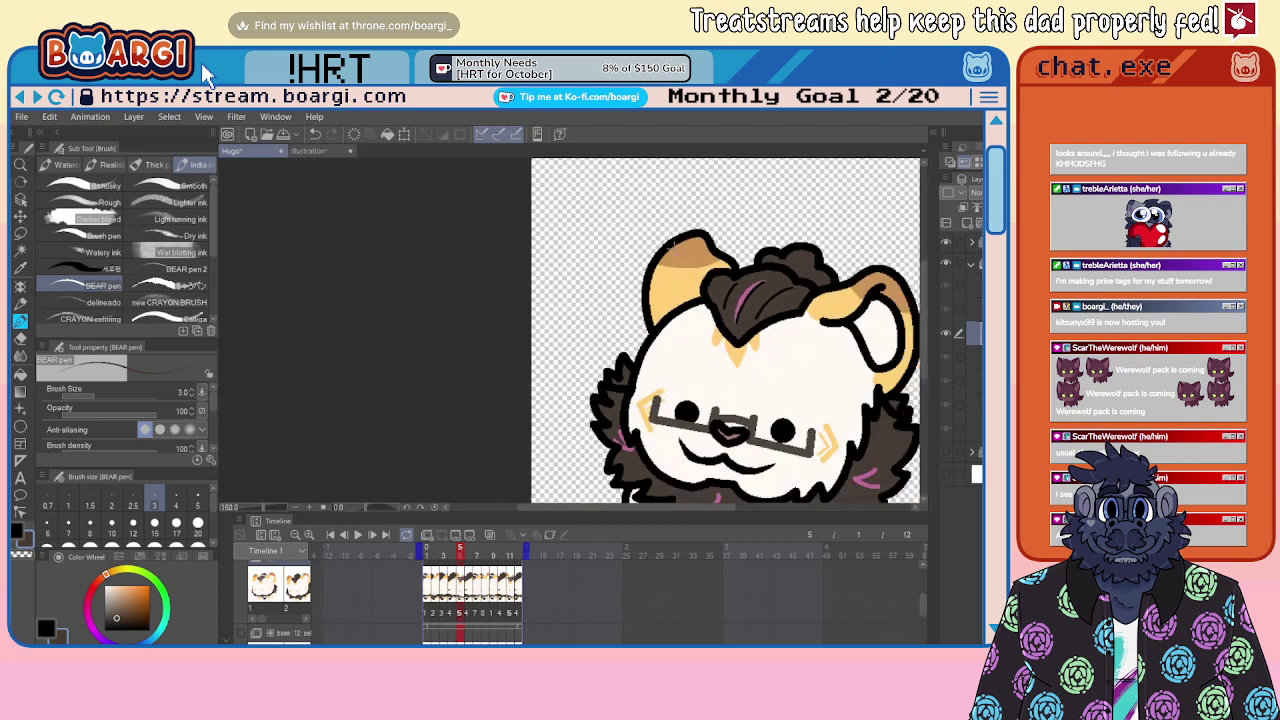
pyautogui.scroll(9, 802, 380)
pyautogui.scroll(5, 760, 378)
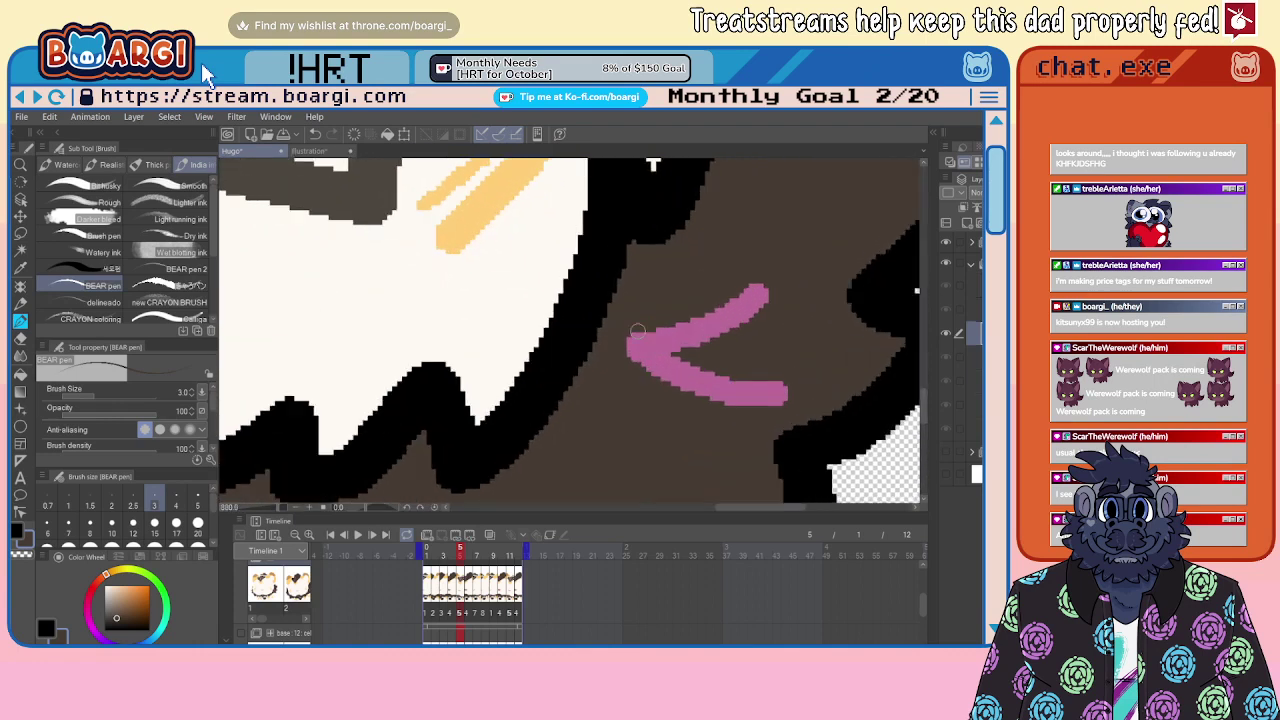
pyautogui.moveTo(648, 328); pyautogui.dragTo(772, 278)
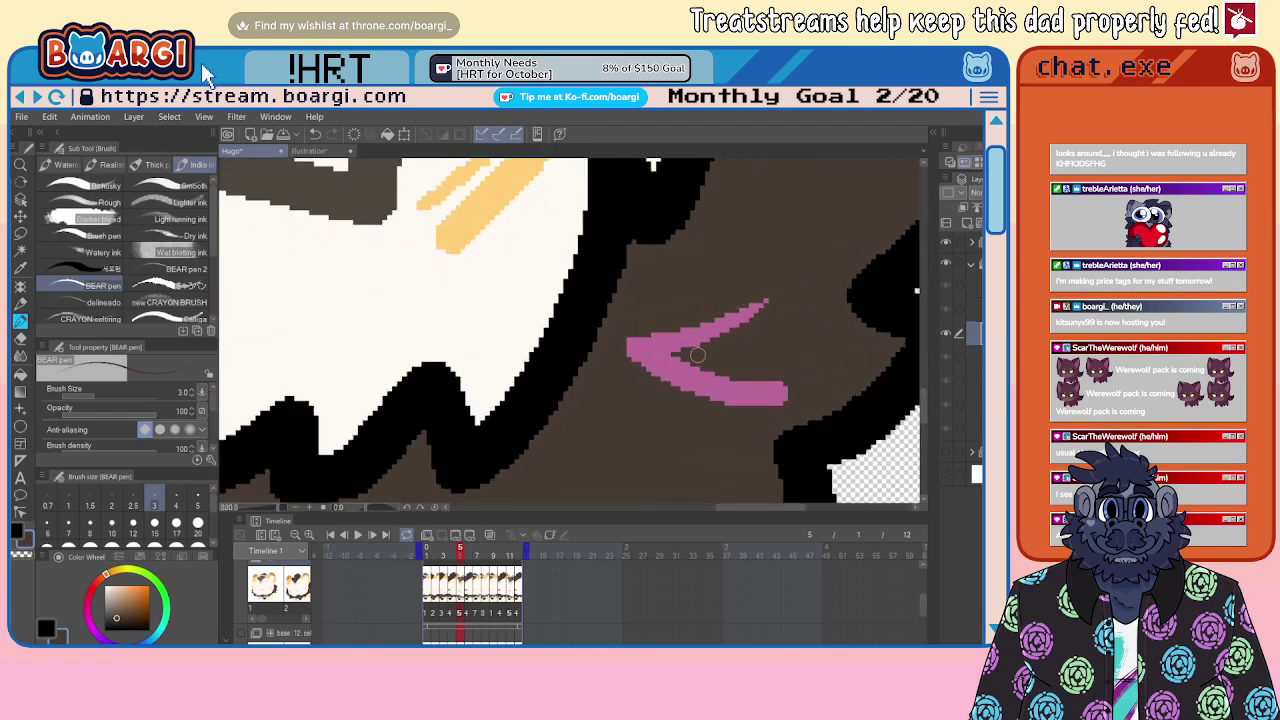
pyautogui.moveTo(678, 360); pyautogui.dragTo(790, 391)
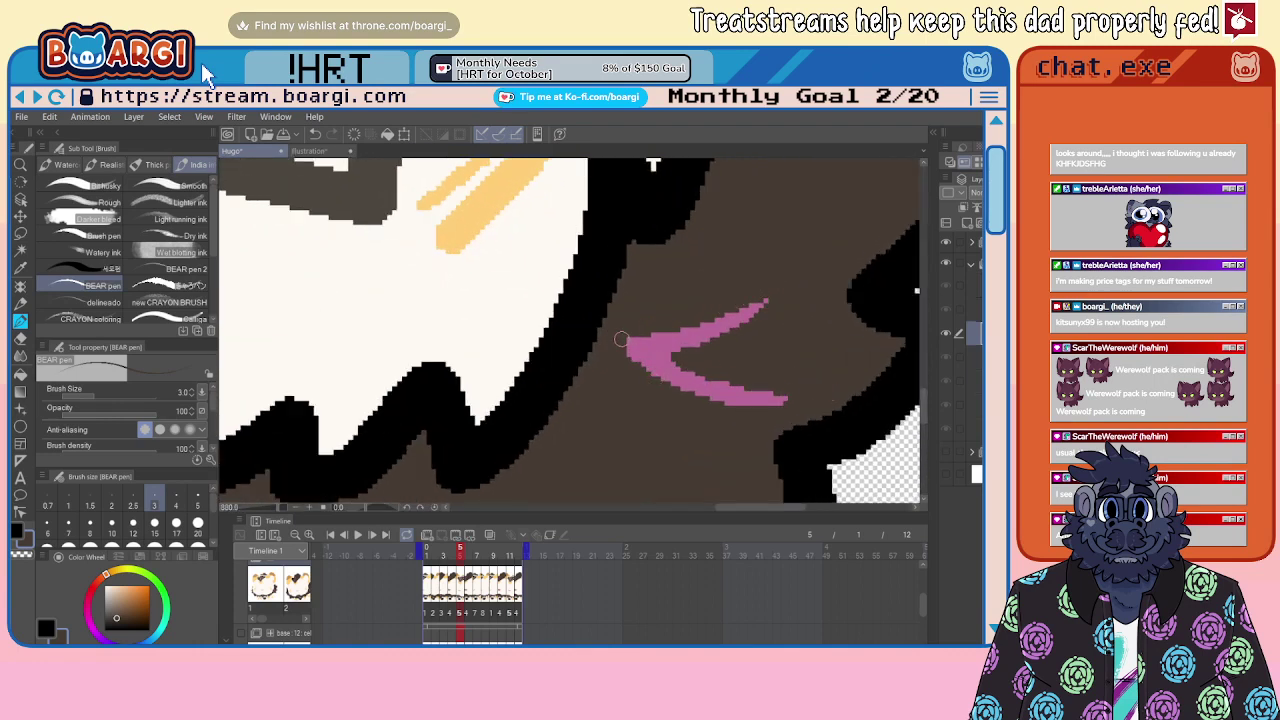
pyautogui.moveTo(624, 344)
pyautogui.mouseDown()
pyautogui.moveTo(690, 384)
pyautogui.moveTo(787, 408)
pyautogui.mouseUp()
pyautogui.scroll(-2, 786, 400)
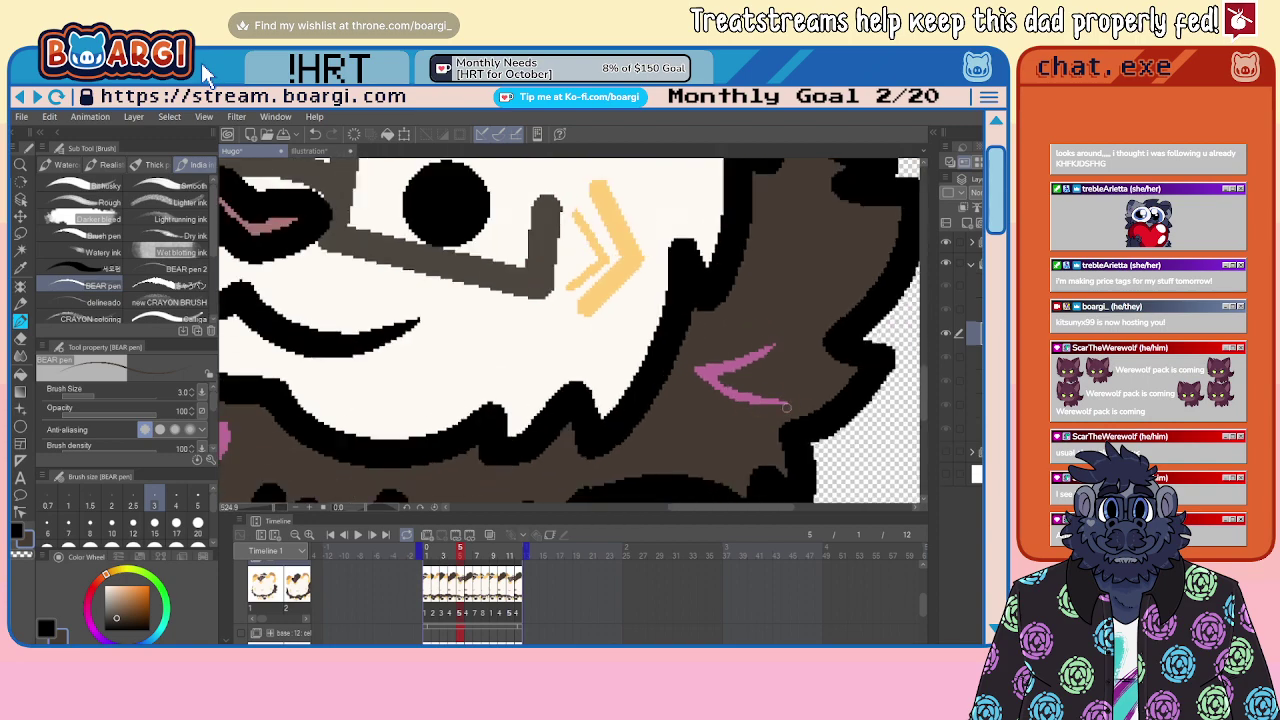
# Step: Thin the magenta mark below the chin on frame 5 into a tapered curve with dark brown
pyautogui.scroll(-5, 823, 393)
pyautogui.scroll(2, 815, 380)
pyautogui.scroll(3, 812, 378)
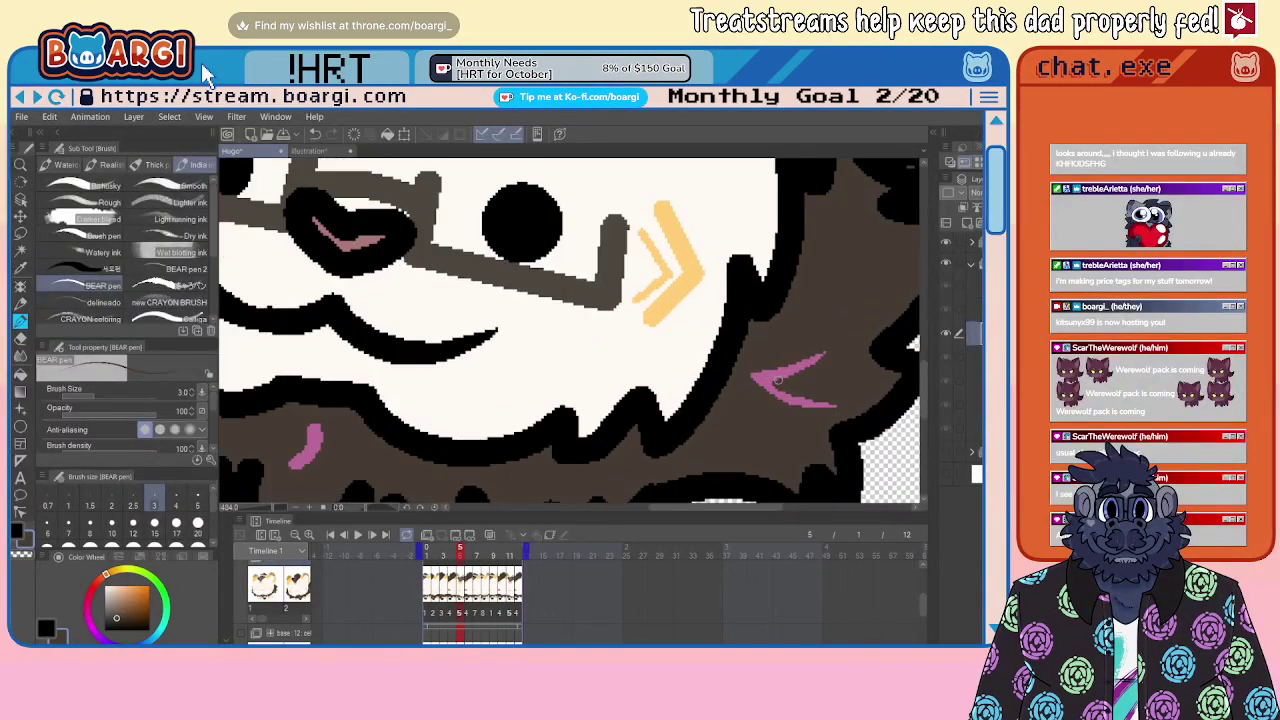
pyautogui.scroll(-2, 827, 343)
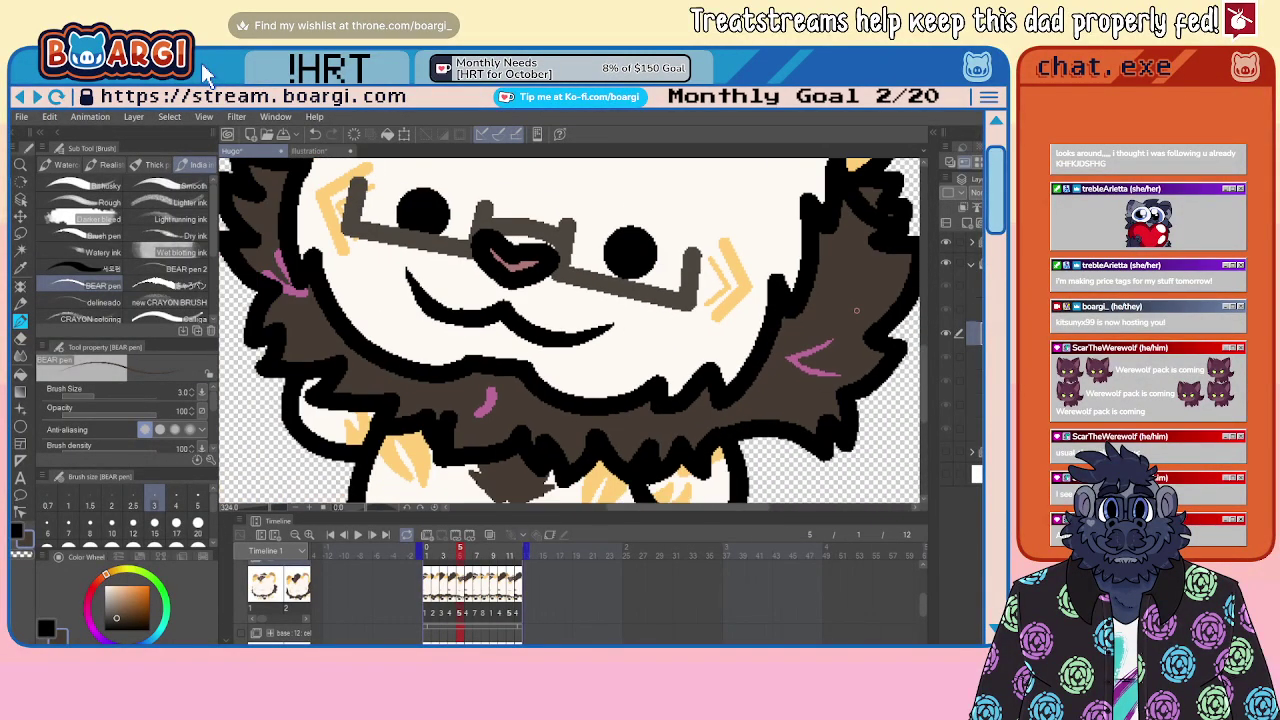
pyautogui.scroll(4, 507, 339)
pyautogui.moveTo(507, 339)
pyautogui.mouseDown()
pyautogui.moveTo(496, 398)
pyautogui.moveTo(469, 433)
pyautogui.mouseUp()
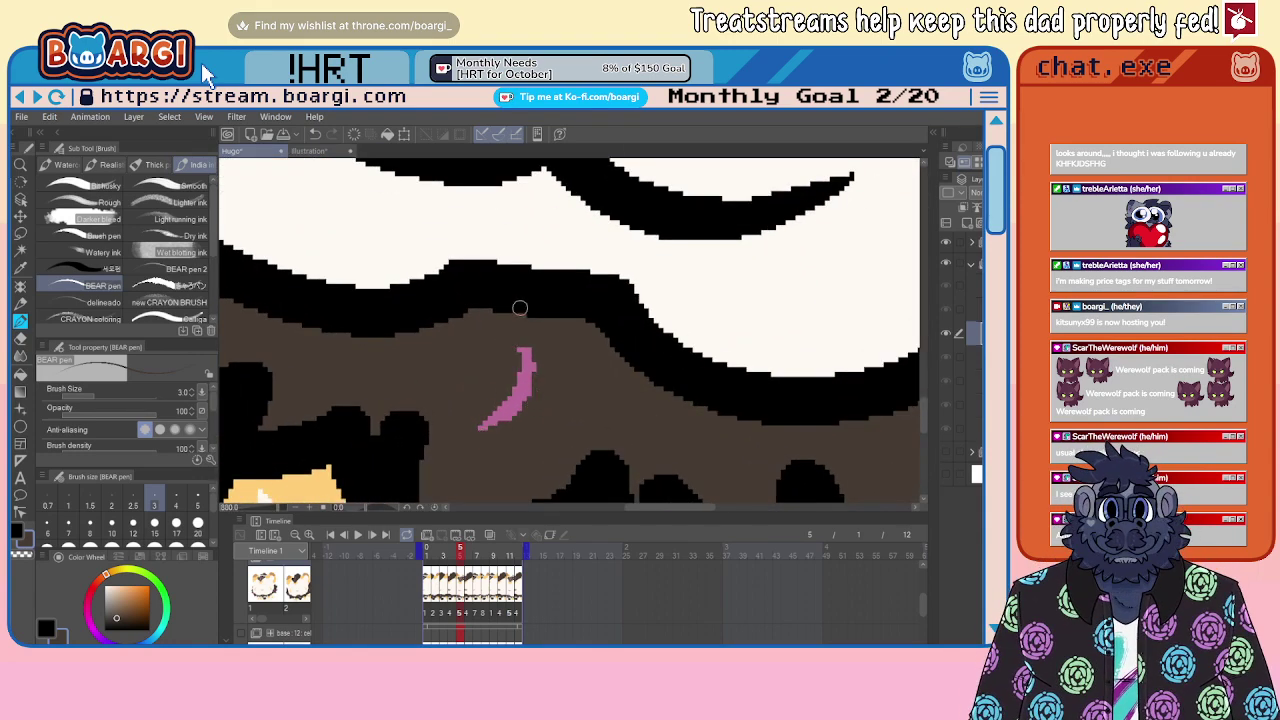
pyautogui.scroll(-4, 606, 397)
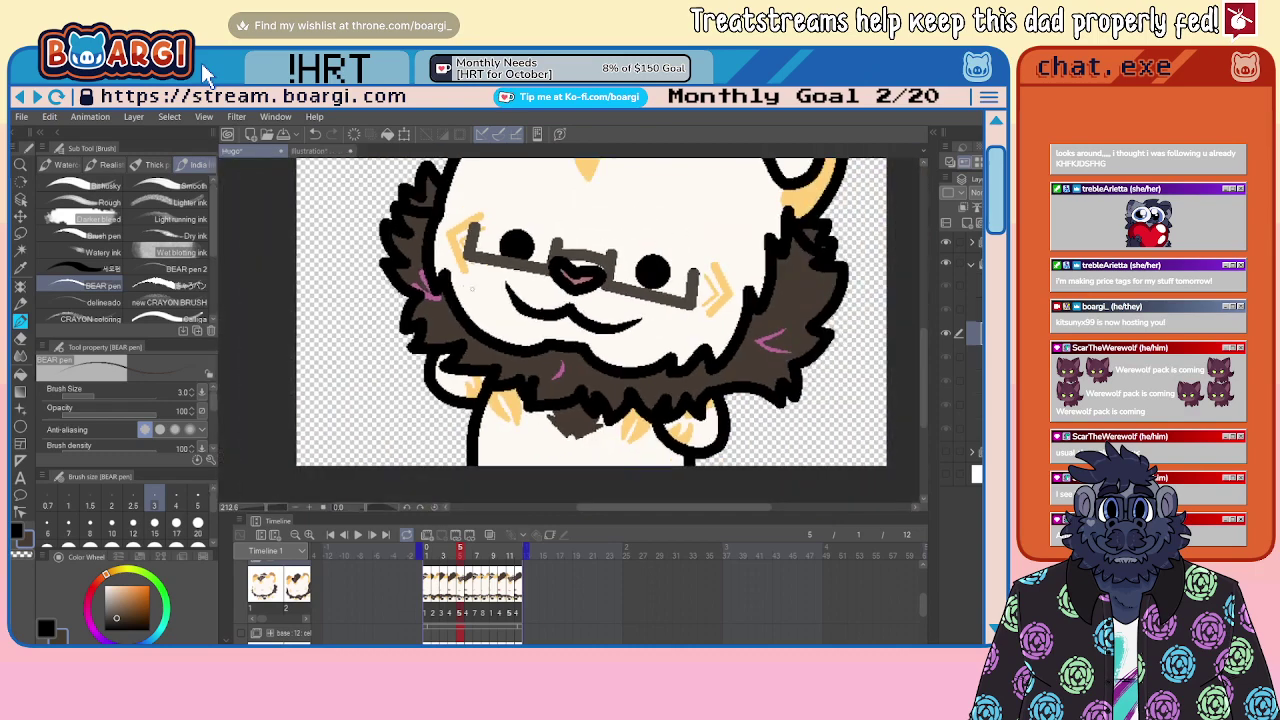
# Step: Thin both strokes of the magenta mark on the mane's left side on frame 5 with dark brown
pyautogui.scroll(2, 444, 275)
pyautogui.scroll(2, 349, 272)
pyautogui.moveTo(322, 309)
pyautogui.mouseDown()
pyautogui.moveTo(417, 346)
pyautogui.moveTo(344, 267)
pyautogui.mouseUp()
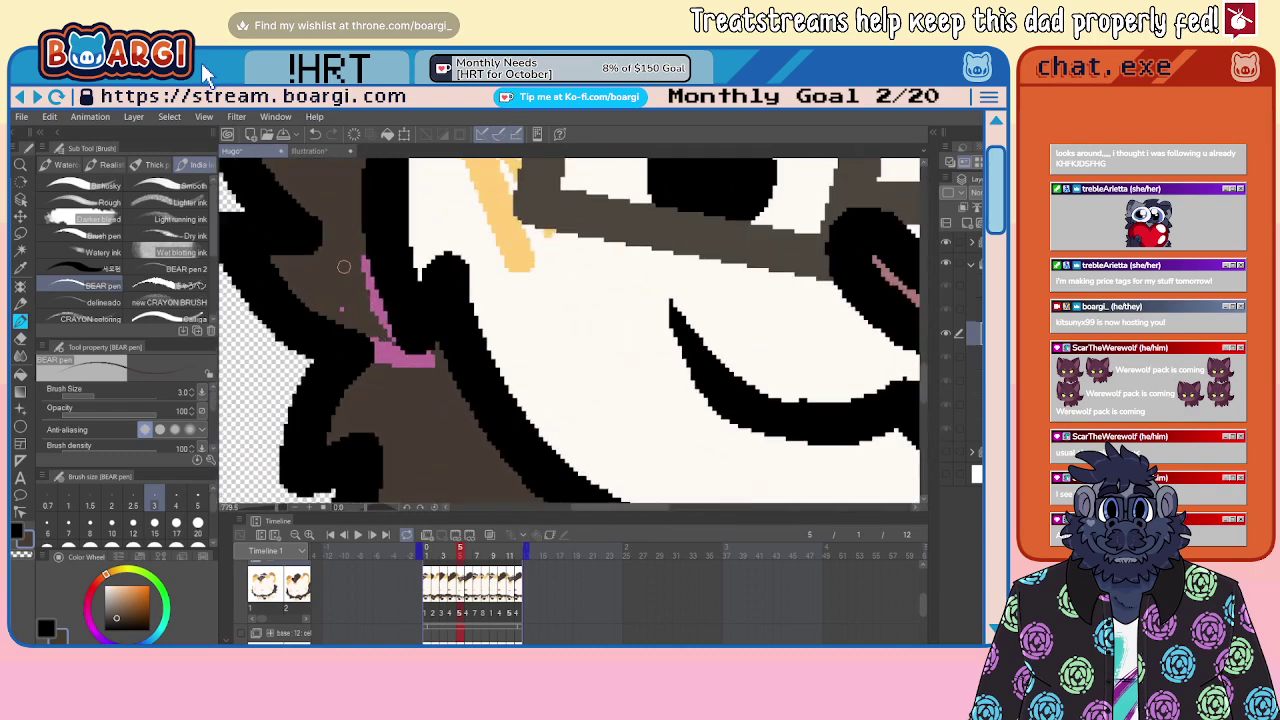
pyautogui.moveTo(383, 364); pyautogui.dragTo(466, 354)
pyautogui.scroll(-5, 466, 354)
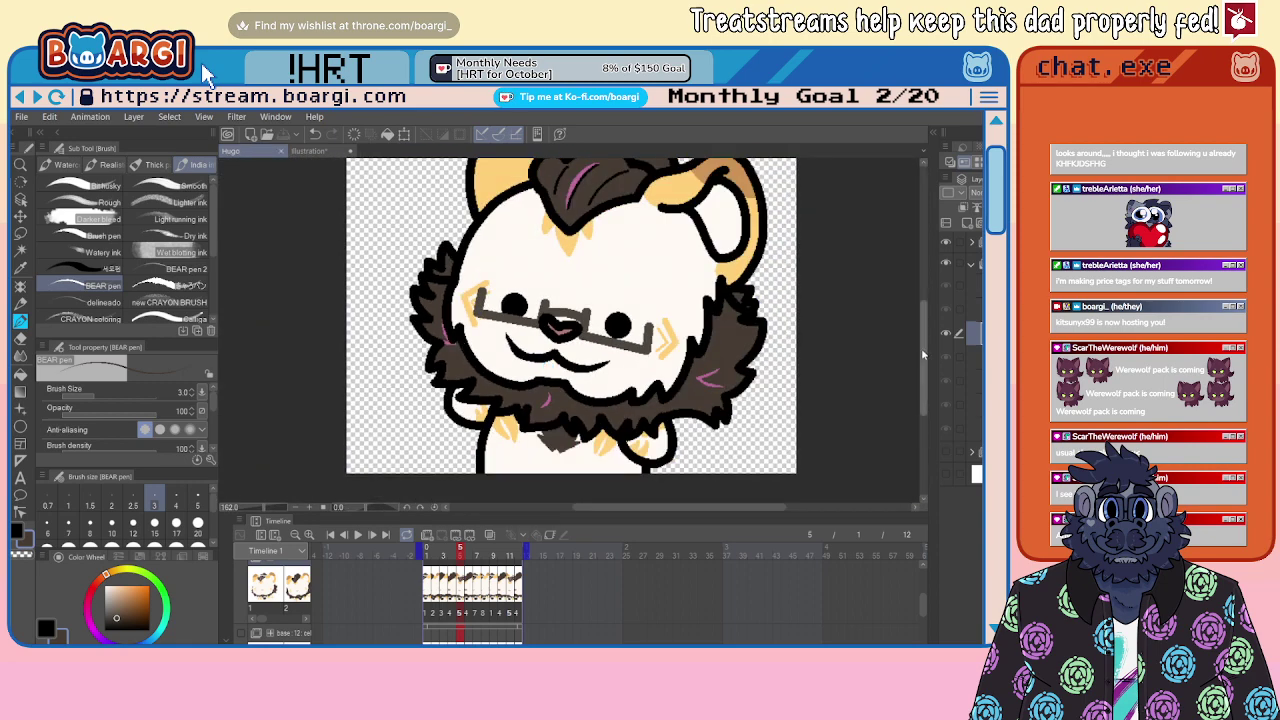
# Step: Go to frame 3 and thin the V-shaped magenta mark on the mane's right side with dark brown
pyautogui.scroll(-6, 463, 344)
pyautogui.scroll(5, 463, 338)
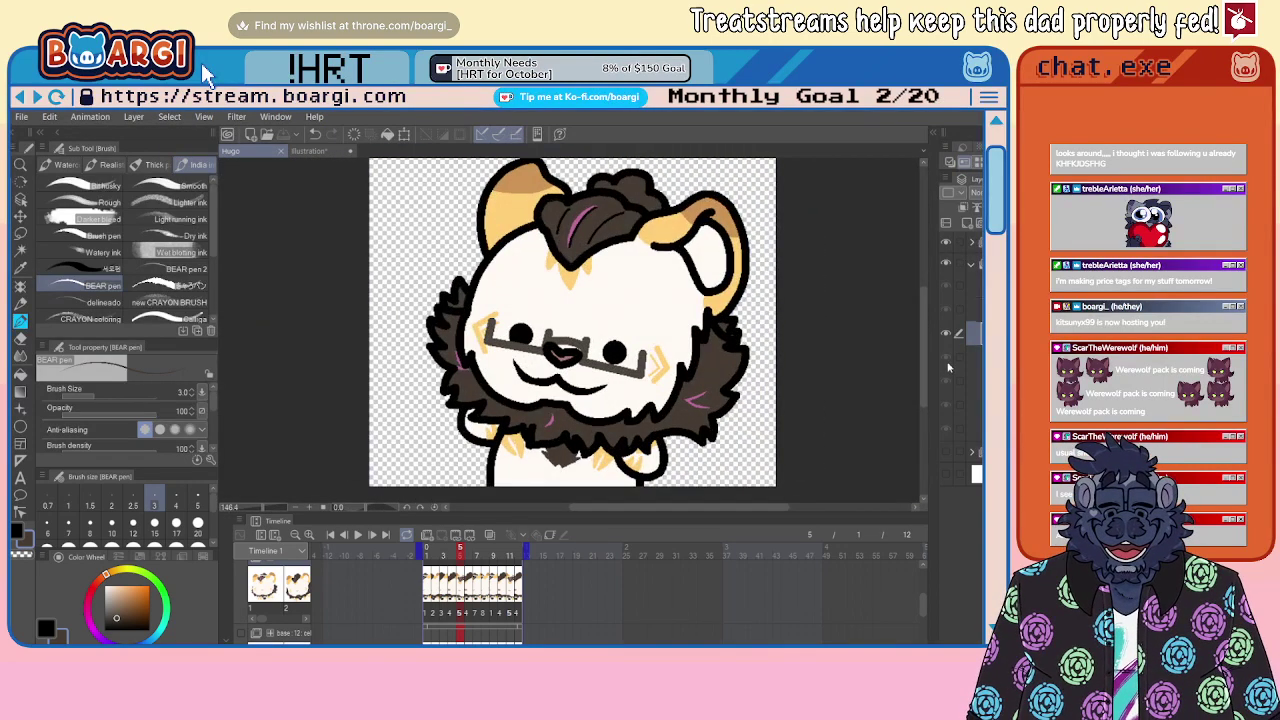
pyautogui.scroll(8, 690, 380)
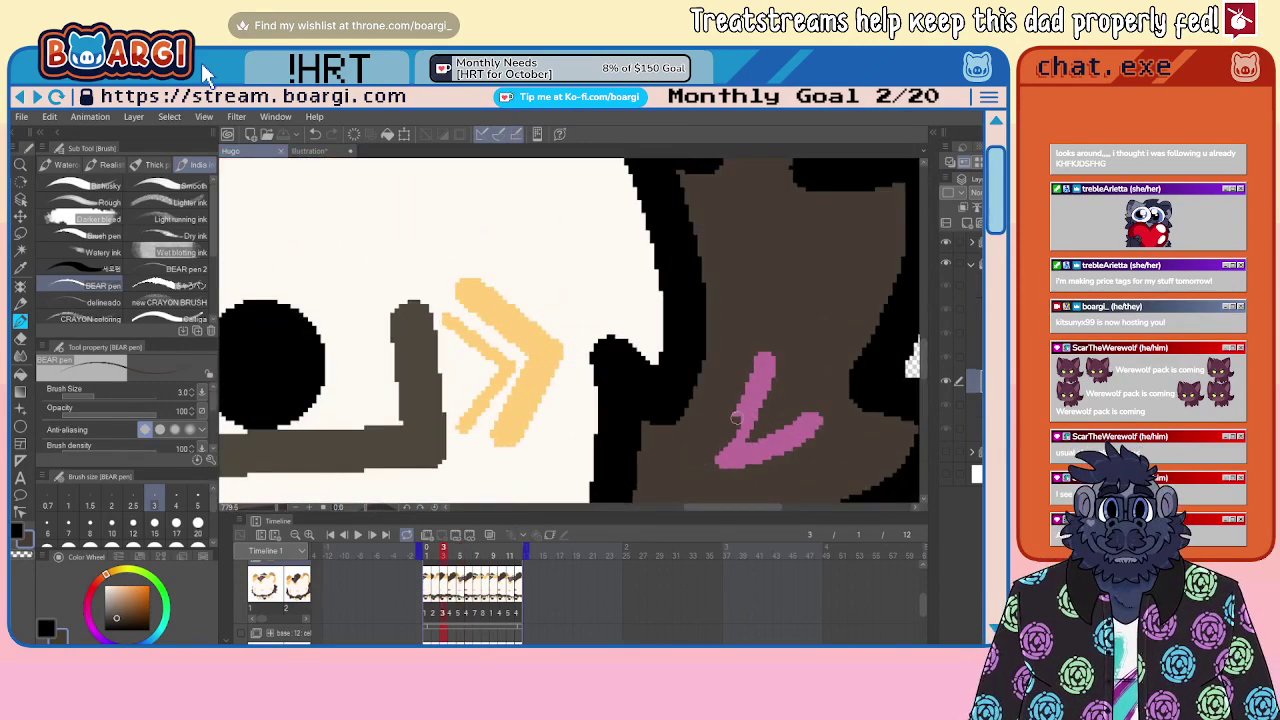
pyautogui.scroll(-2, 697, 423)
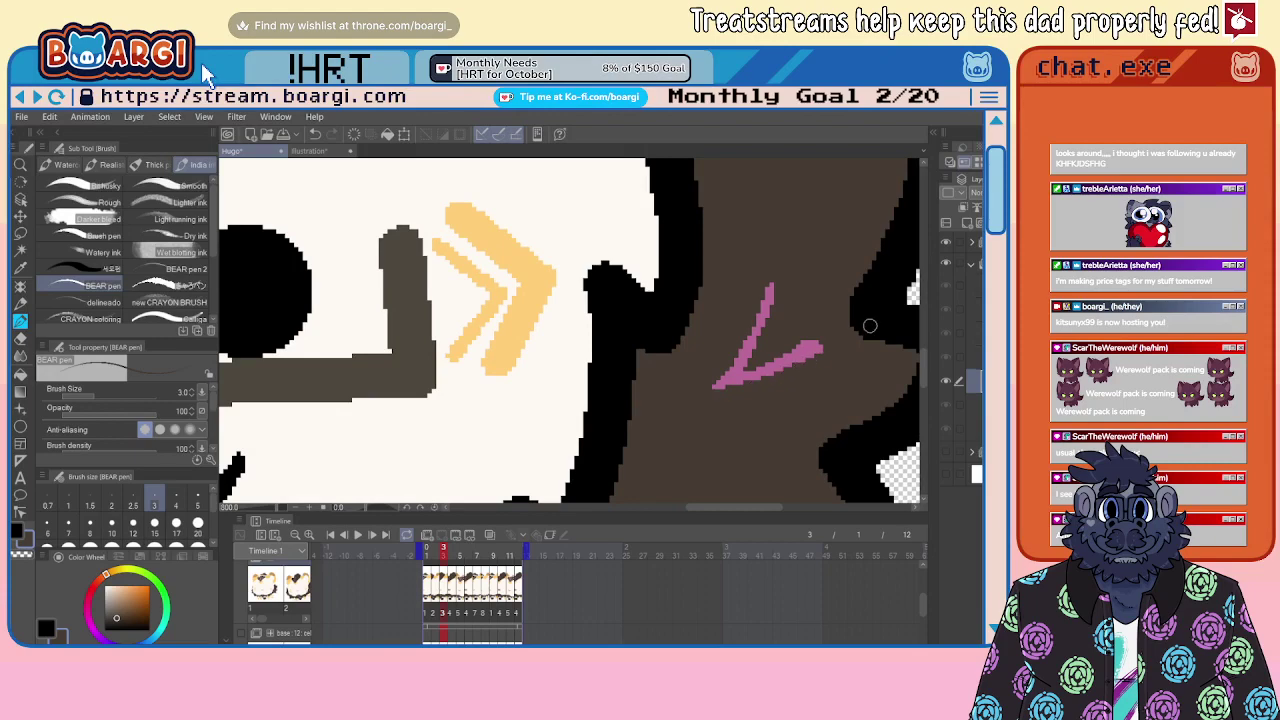
pyautogui.scroll(-5, 790, 330)
pyautogui.scroll(-2, 807, 293)
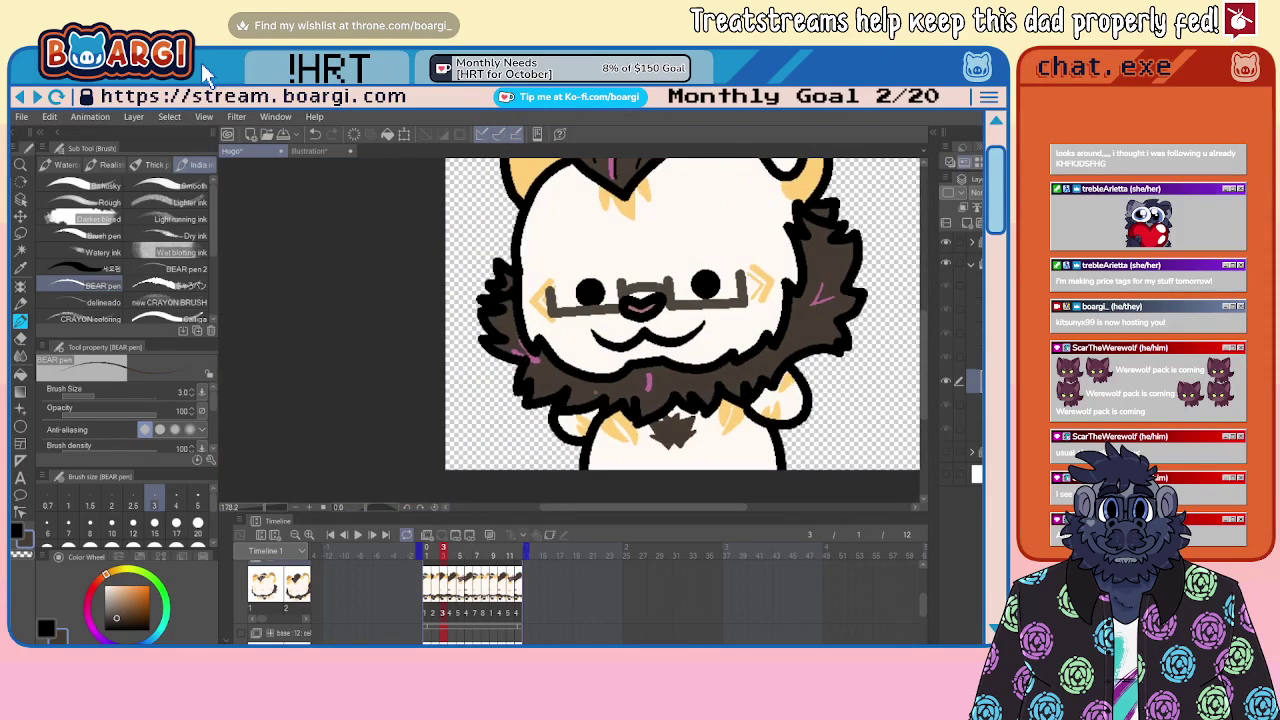
# Step: Taper the magenta mark below the chin on frame 3 at both ends with dark brown, redoing the first stroke
pyautogui.scroll(8, 684, 352)
pyautogui.moveTo(684, 352)
pyautogui.mouseDown()
pyautogui.moveTo(665, 406)
pyautogui.moveTo(684, 364)
pyautogui.mouseUp()
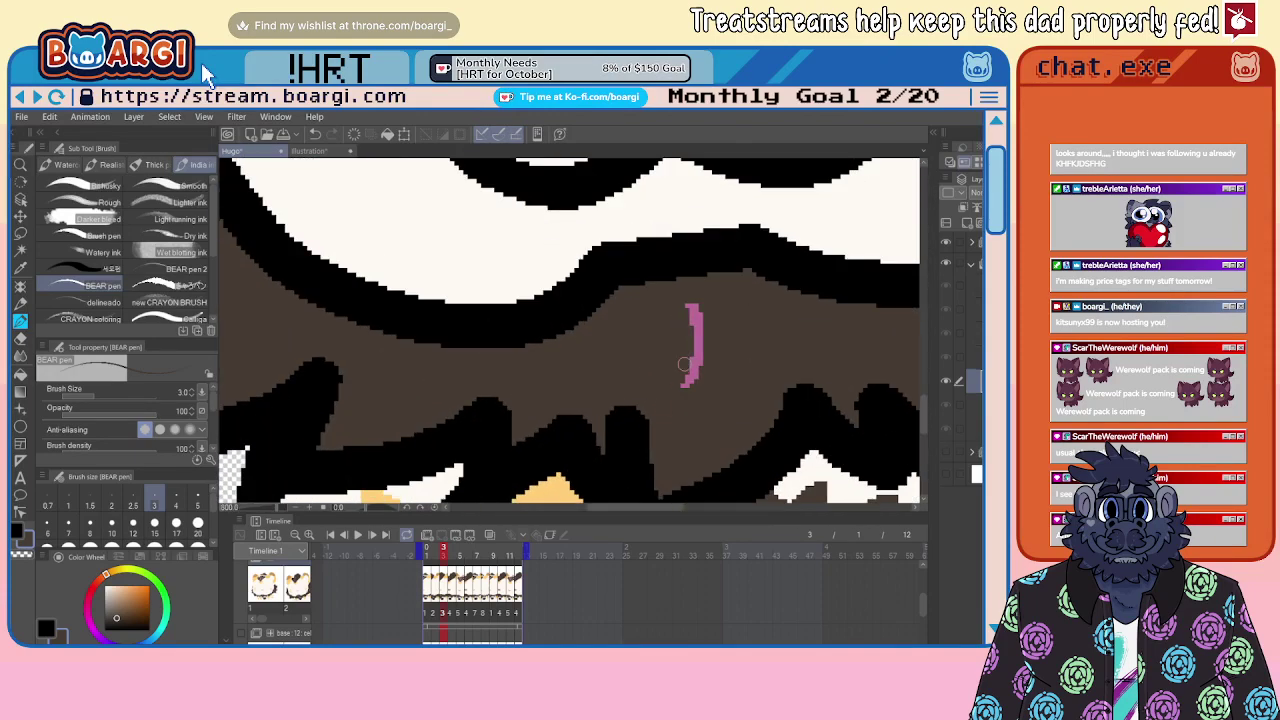
pyautogui.hotkey('ctrl', 'z')
pyautogui.moveTo(671, 307); pyautogui.dragTo(670, 387)
pyautogui.moveTo(677, 296); pyautogui.dragTo(706, 321)
pyautogui.moveTo(688, 396); pyautogui.dragTo(712, 374)
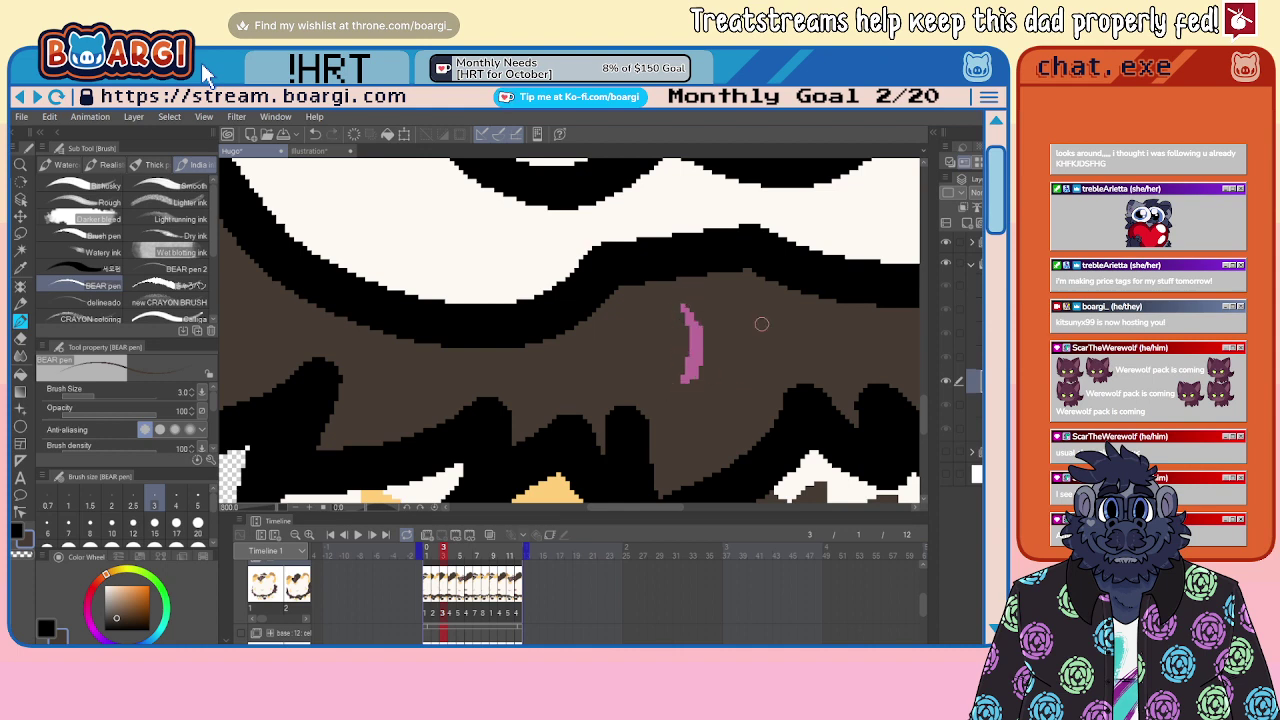
# Step: Thin the magenta mark on the mane's left side on frame 3 with dark brown
pyautogui.scroll(-4, 760, 325)
pyautogui.scroll(4, 472, 278)
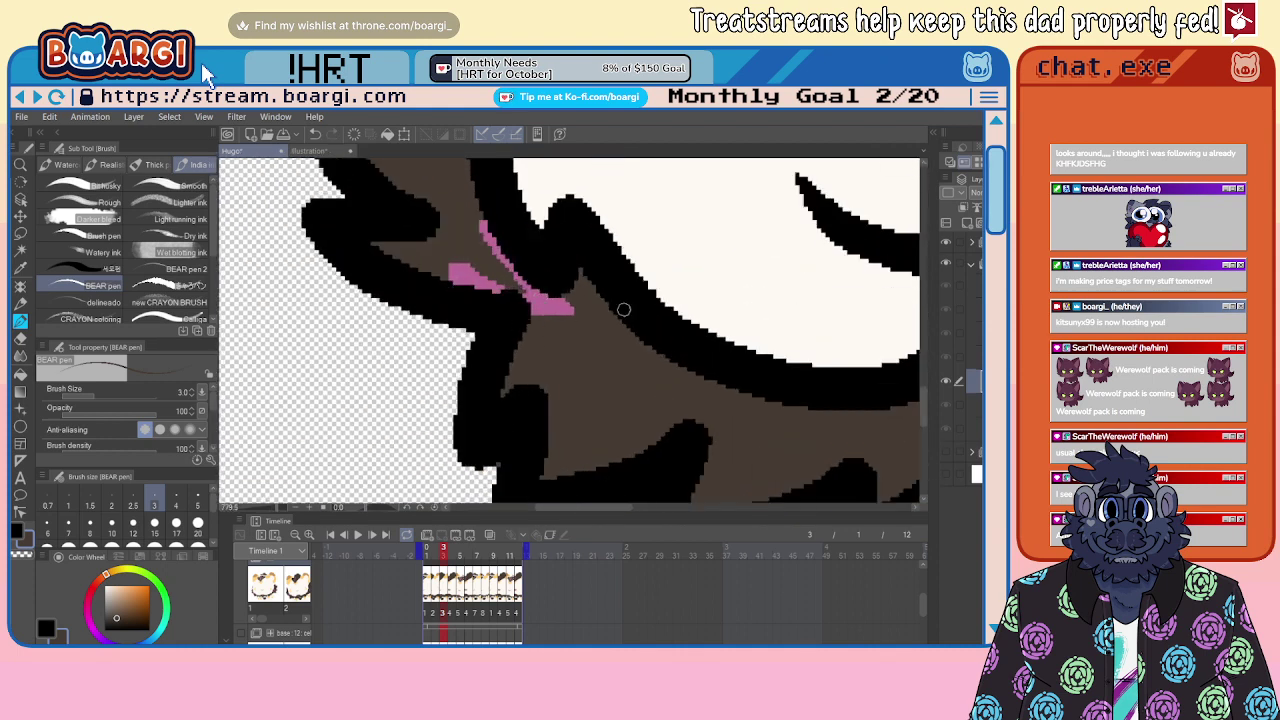
pyautogui.moveTo(432, 266); pyautogui.dragTo(512, 288)
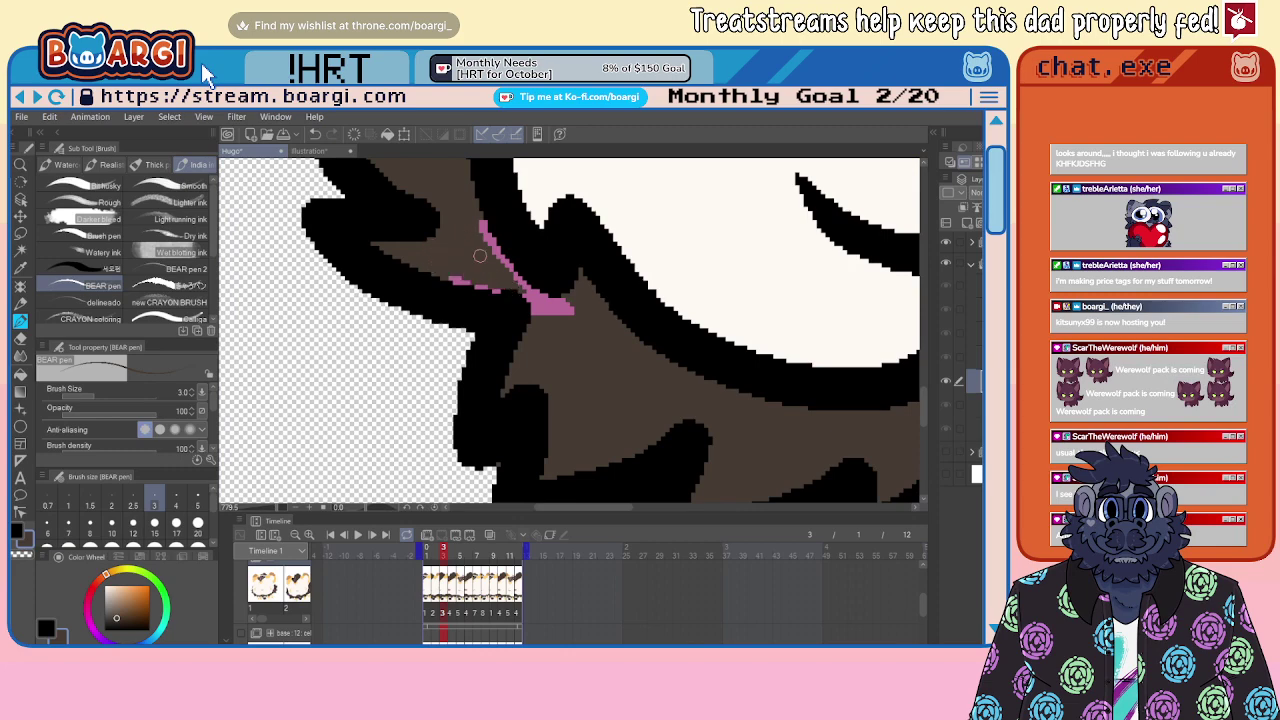
pyautogui.scroll(-5, 462, 190)
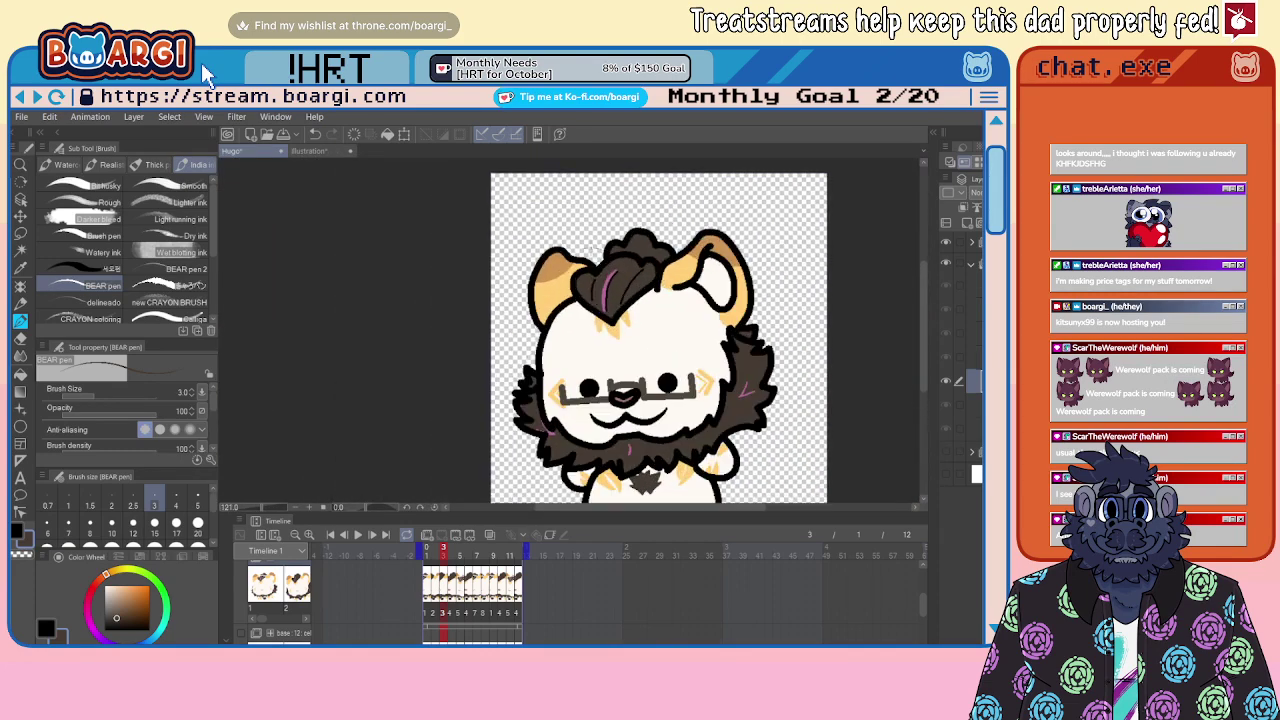
# Step: Taper the upper and lower ends of the magenta hair streak on frame 3 with dark brown
pyautogui.scroll(4, 599, 270)
pyautogui.scroll(2, 599, 270)
pyautogui.moveTo(632, 272); pyautogui.dragTo(656, 256)
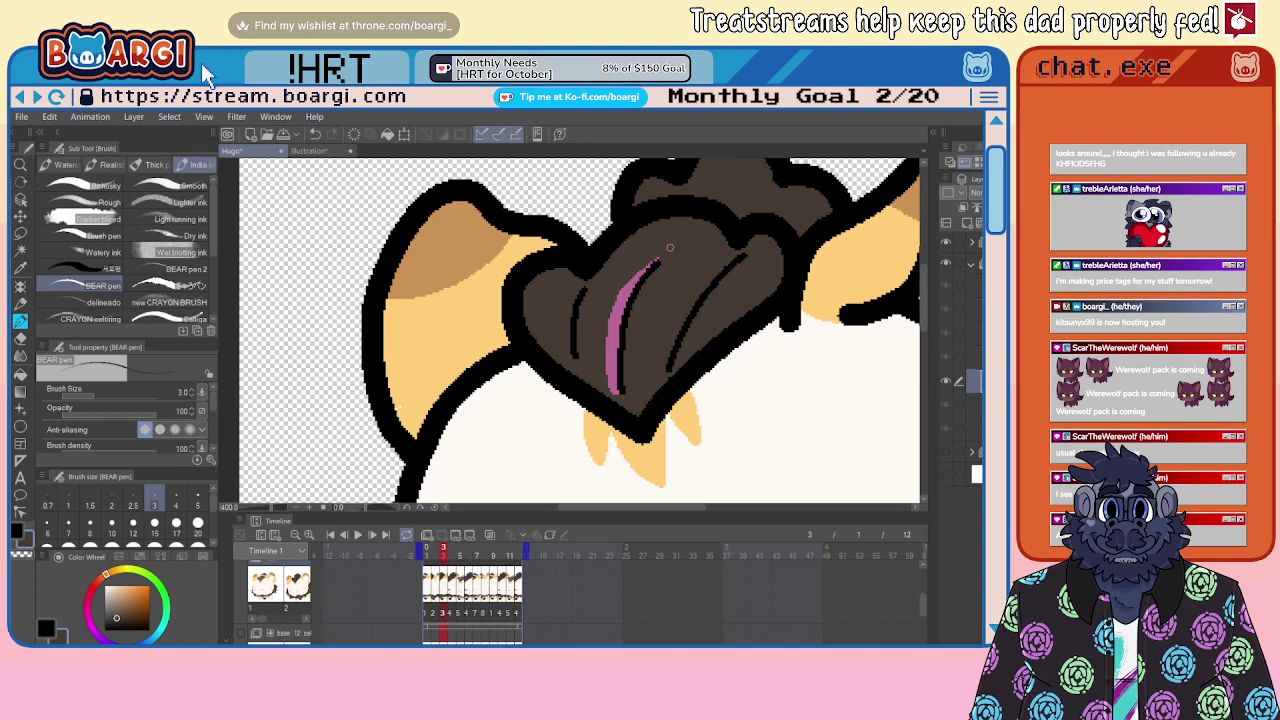
pyautogui.moveTo(605, 323); pyautogui.dragTo(621, 400)
pyautogui.scroll(-6, 667, 254)
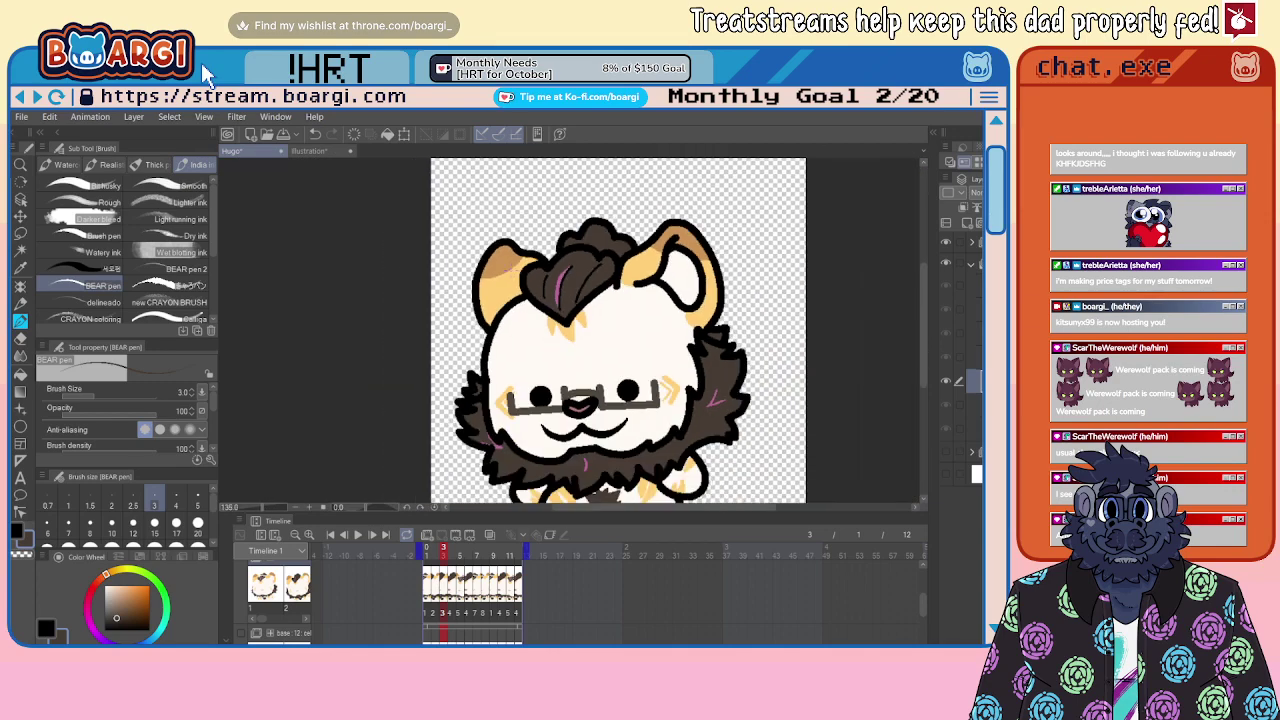
# Step: Go to frame 2 and thin the magenta mark below the chin with dark brown
pyautogui.scroll(2, 600, 368)
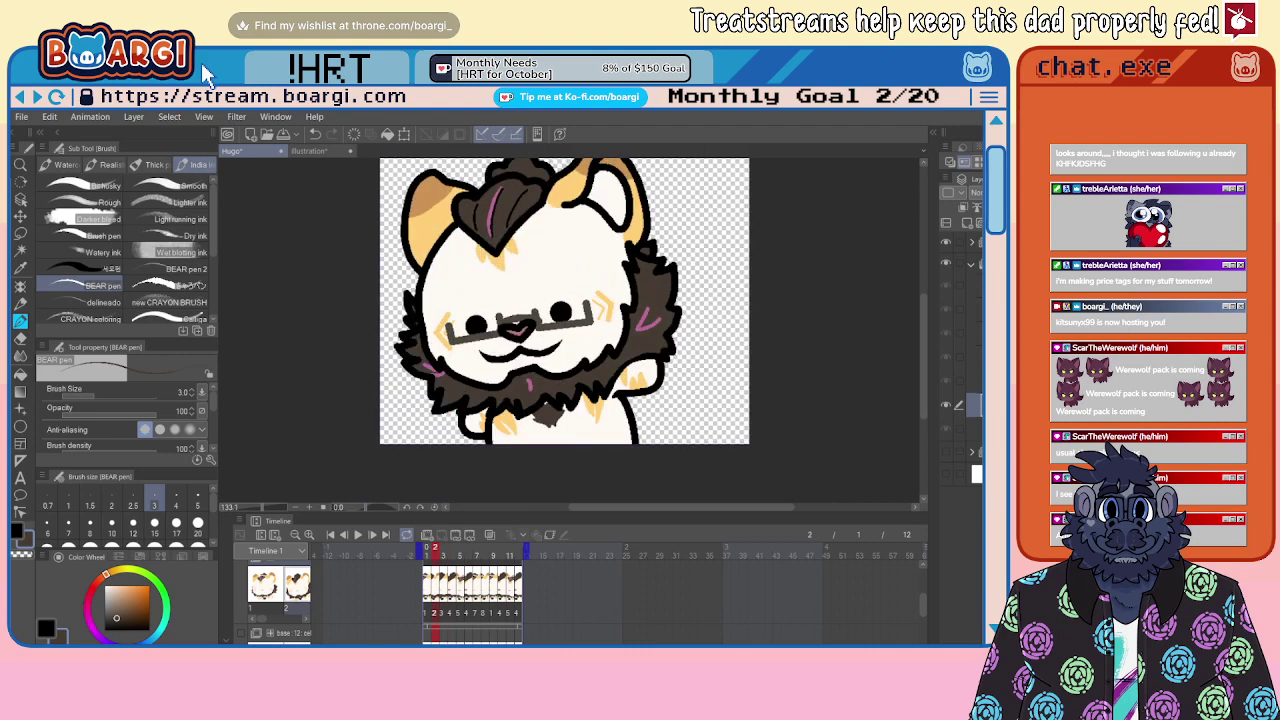
pyautogui.scroll(6, 521, 323)
pyautogui.moveTo(521, 323)
pyautogui.mouseDown()
pyautogui.moveTo(544, 366)
pyautogui.moveTo(539, 387)
pyautogui.mouseUp()
pyautogui.scroll(-5, 540, 330)
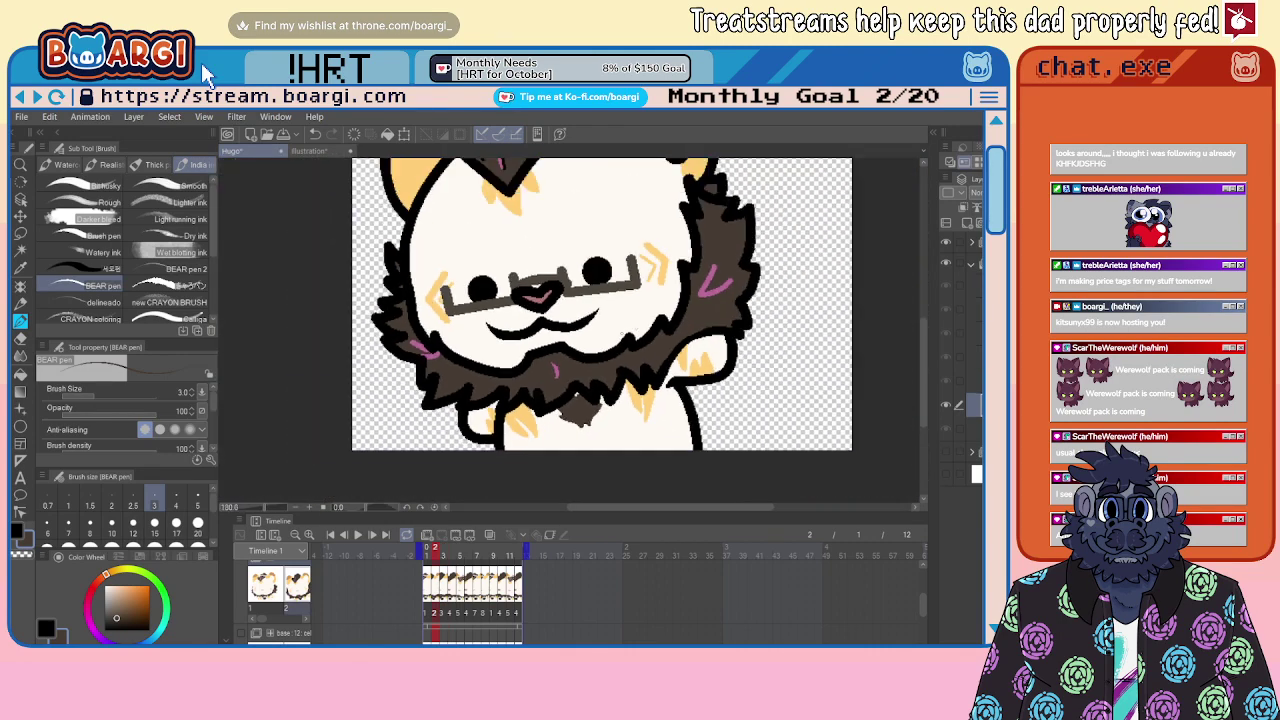
# Step: Taper both strokes and the corner of the V-shaped magenta mark on the mane's right side on frame 2
pyautogui.scroll(5, 670, 290)
pyautogui.scroll(1, 712, 224)
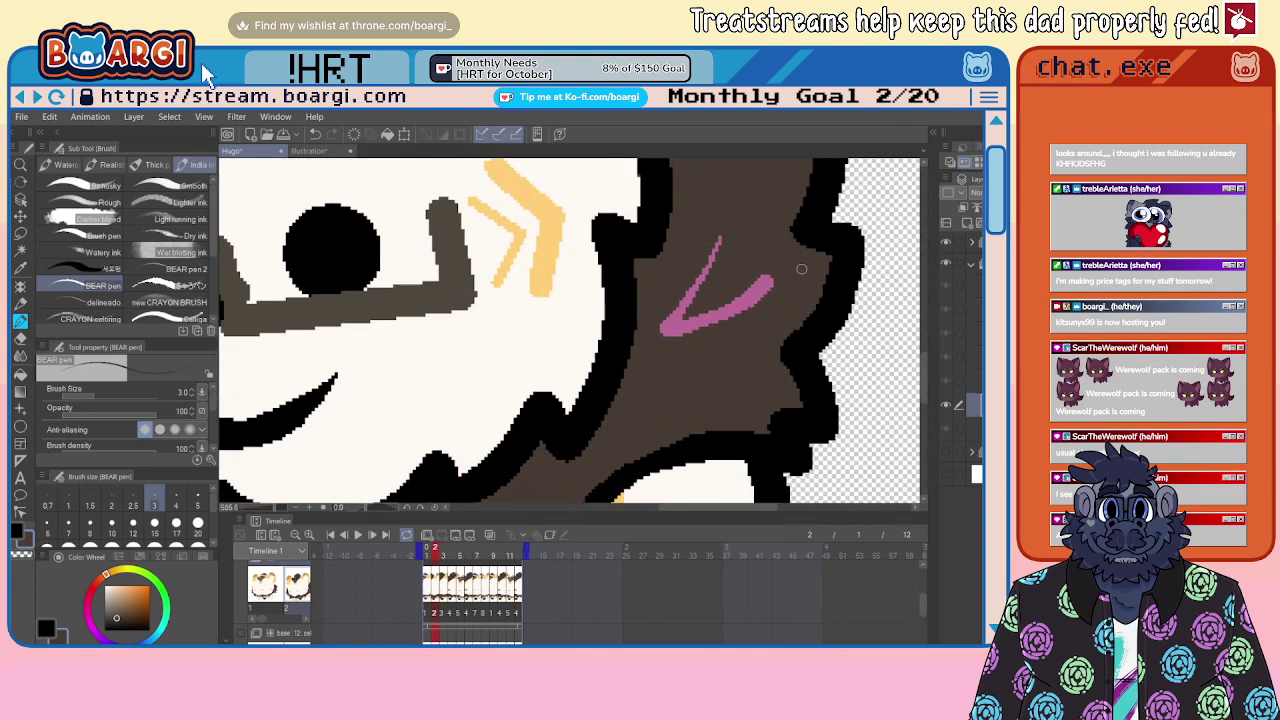
pyautogui.moveTo(720, 303); pyautogui.dragTo(788, 265)
pyautogui.moveTo(672, 300); pyautogui.dragTo(649, 350)
pyautogui.scroll(-7, 757, 336)
# Step: Trim the magenta mark on the mane's left side on frame 2 to thin, pointed strokes with dark brown
pyautogui.scroll(4, 550, 372)
pyautogui.scroll(2, 526, 375)
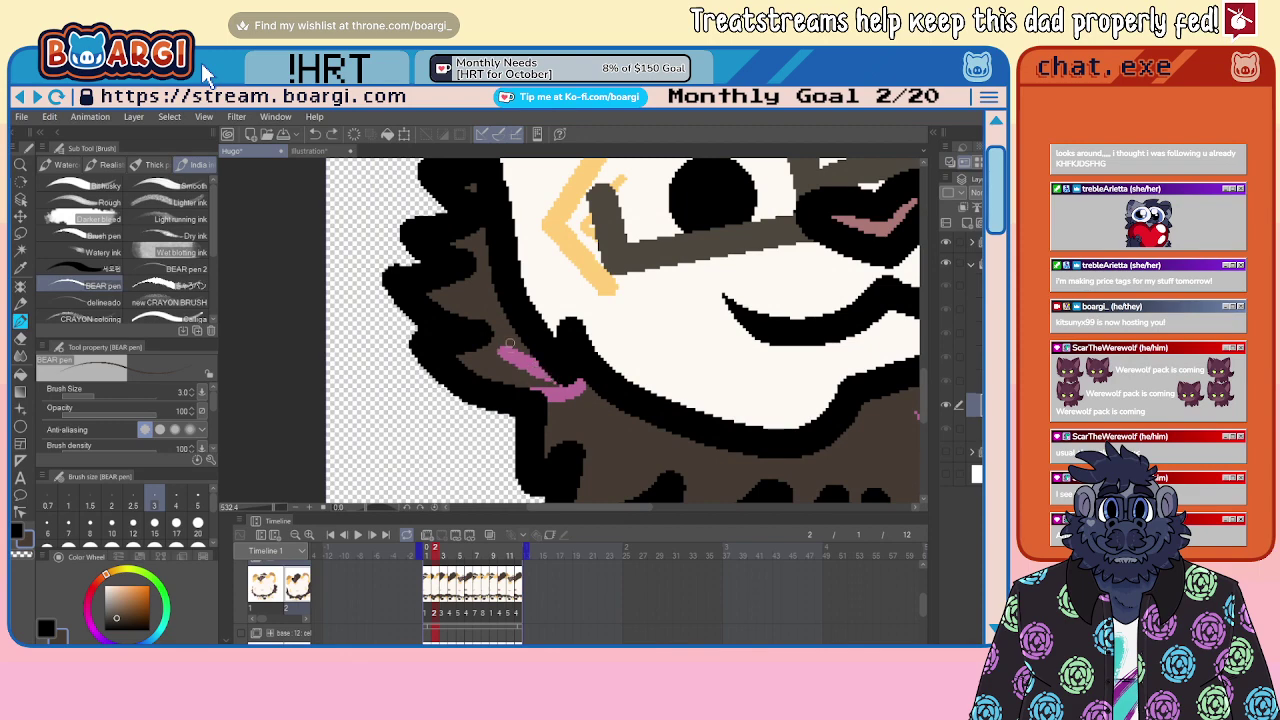
pyautogui.moveTo(498, 350); pyautogui.dragTo(588, 382)
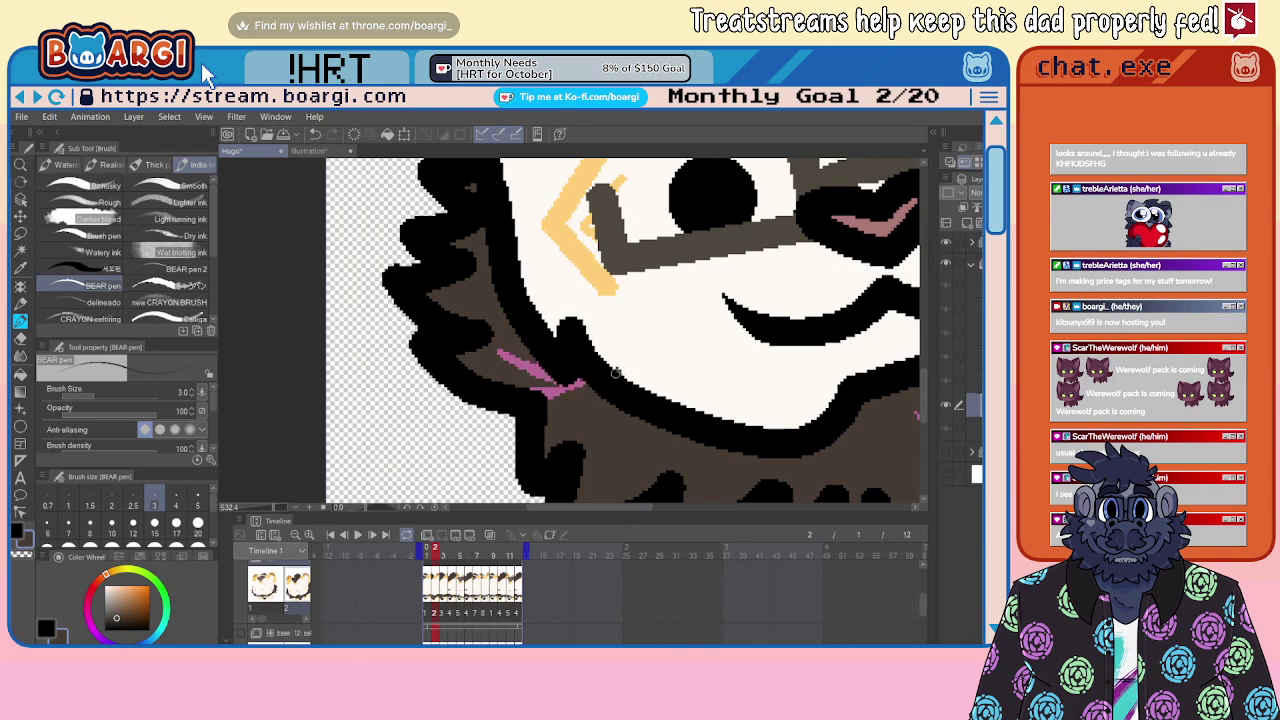
pyautogui.scroll(-6, 532, 404)
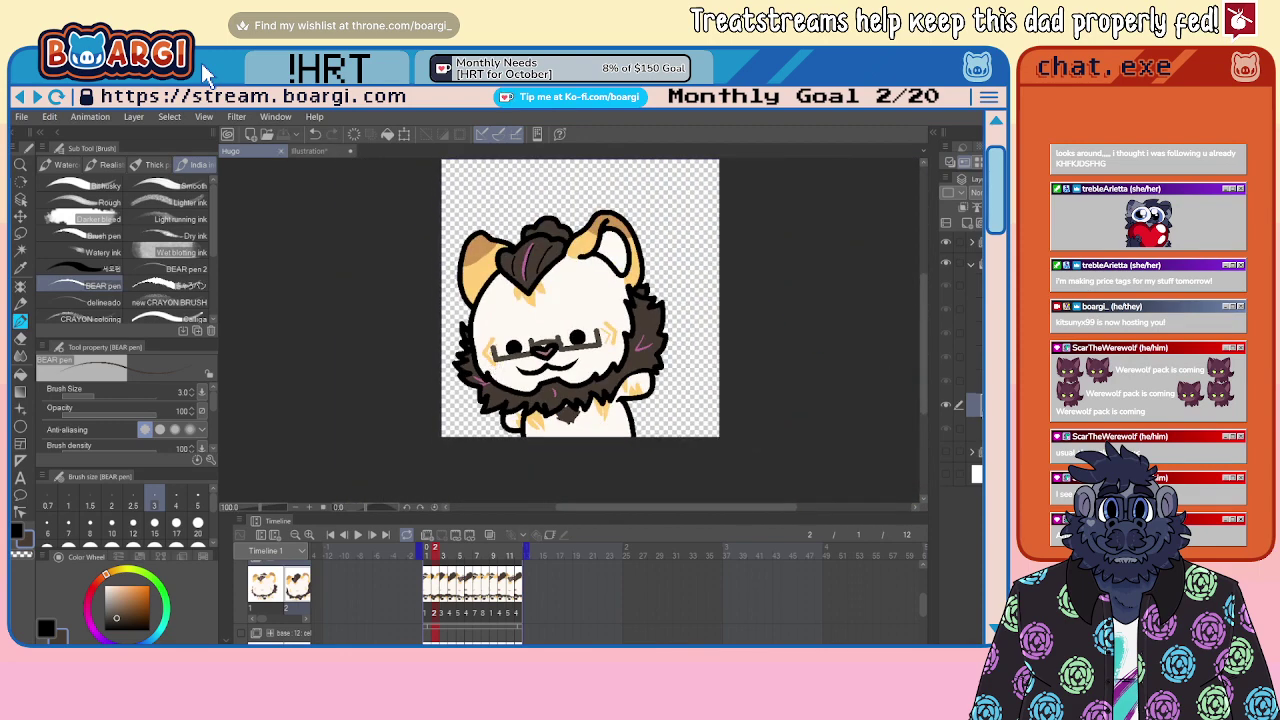
# Step: Go to frame 1 and thin the magenta mark below the chin into a tapered curve with dark brown
pyautogui.scroll(6, 536, 341)
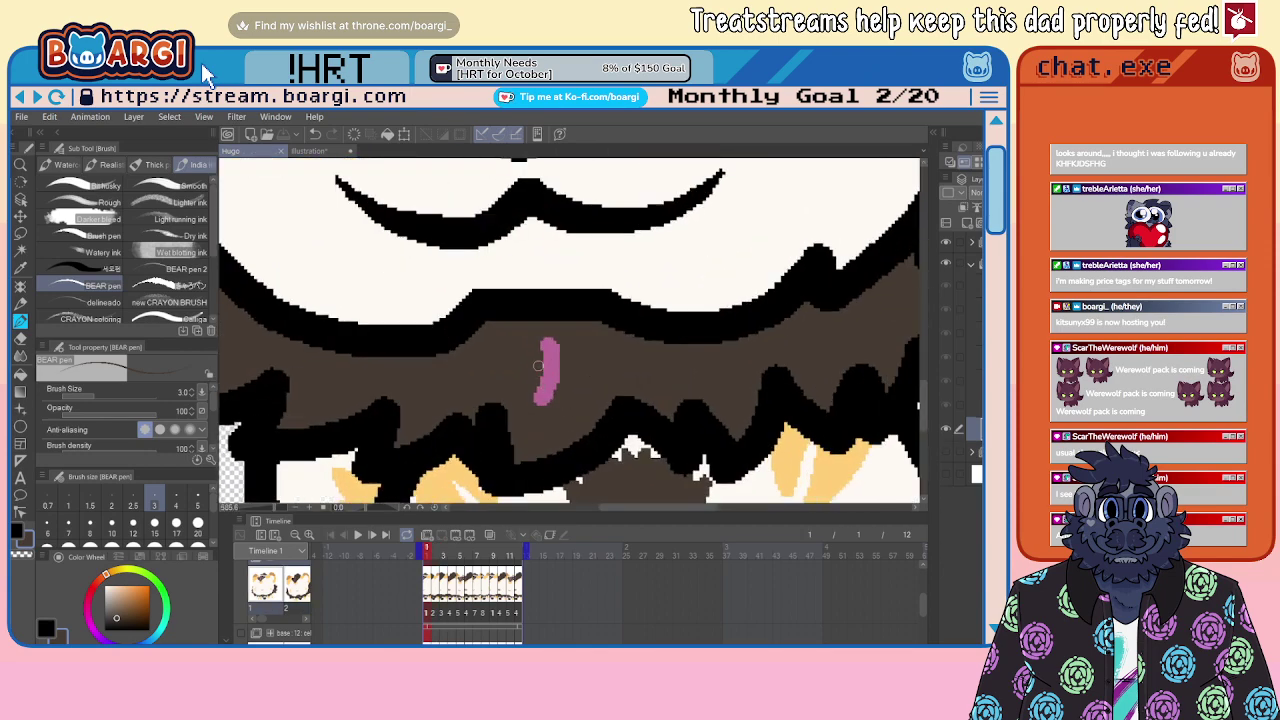
pyautogui.moveTo(537, 341); pyautogui.dragTo(531, 411)
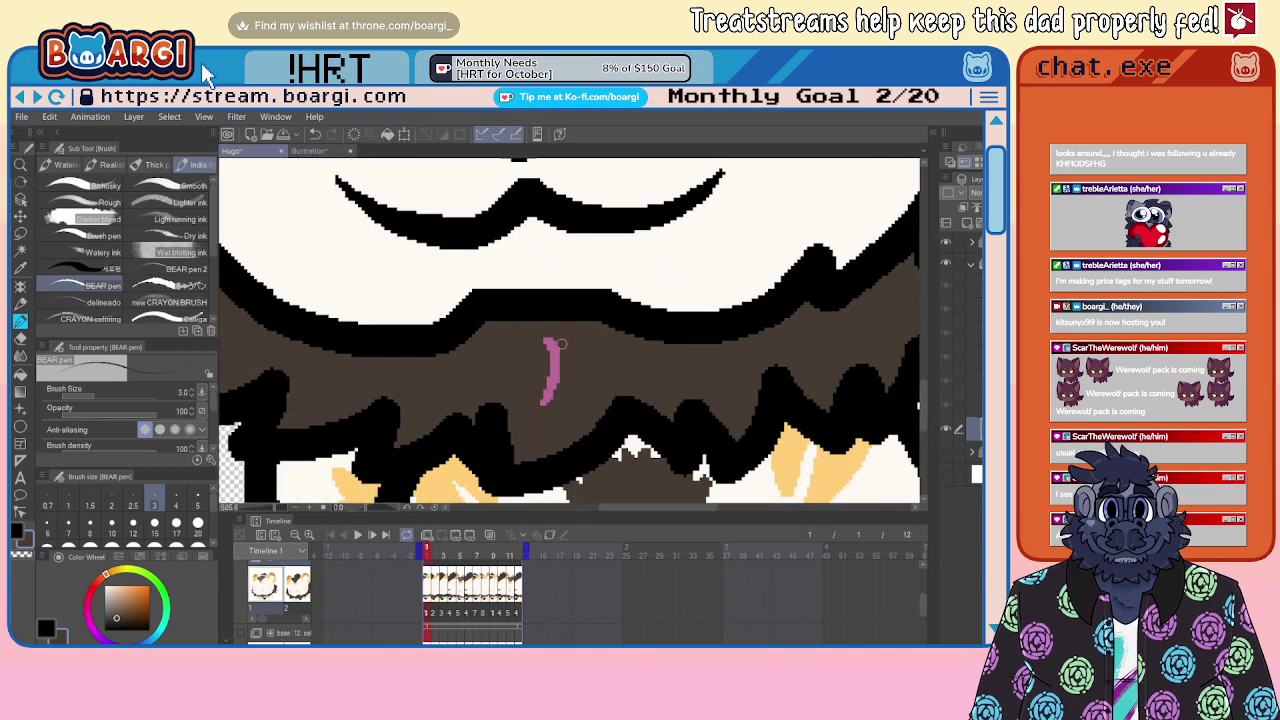
pyautogui.scroll(-12, 540, 332)
# Step: Trim both strokes of the V-shaped magenta mark on the mane's right side on frame 1 to pointed tips
pyautogui.scroll(11, 655, 335)
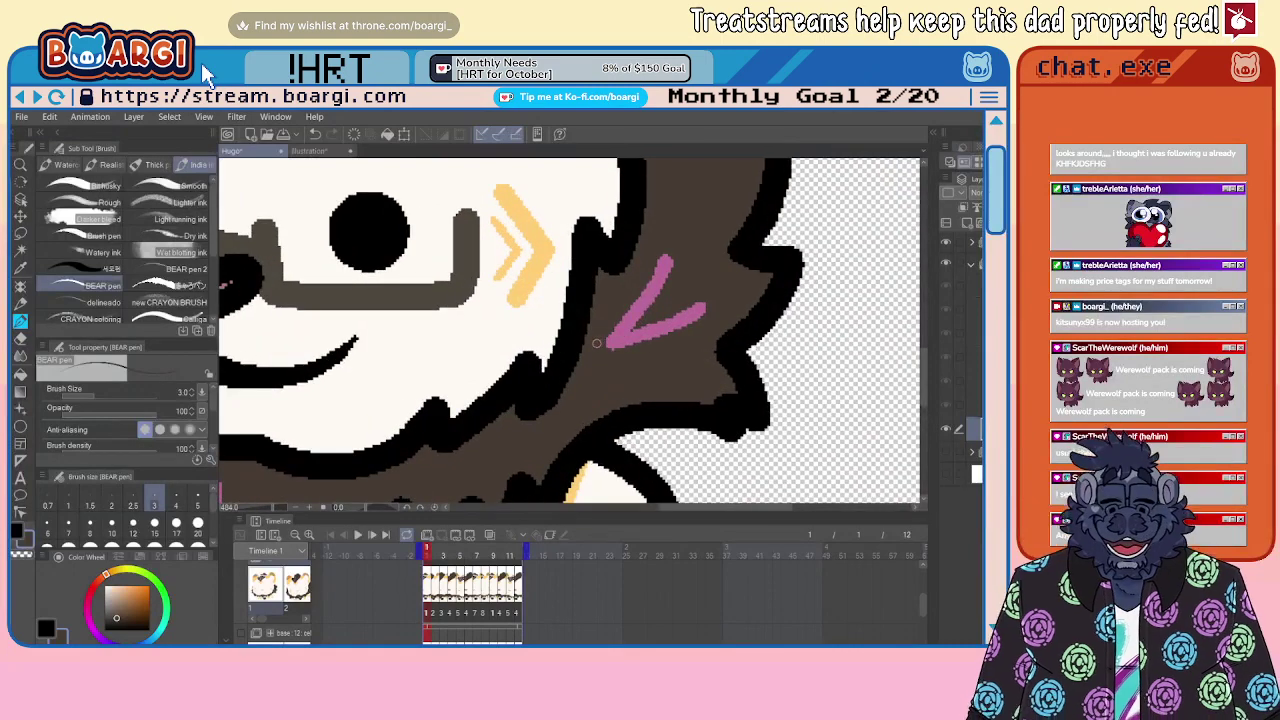
pyautogui.moveTo(600, 343)
pyautogui.mouseDown()
pyautogui.moveTo(683, 233)
pyautogui.moveTo(649, 278)
pyautogui.moveTo(667, 250)
pyautogui.mouseUp()
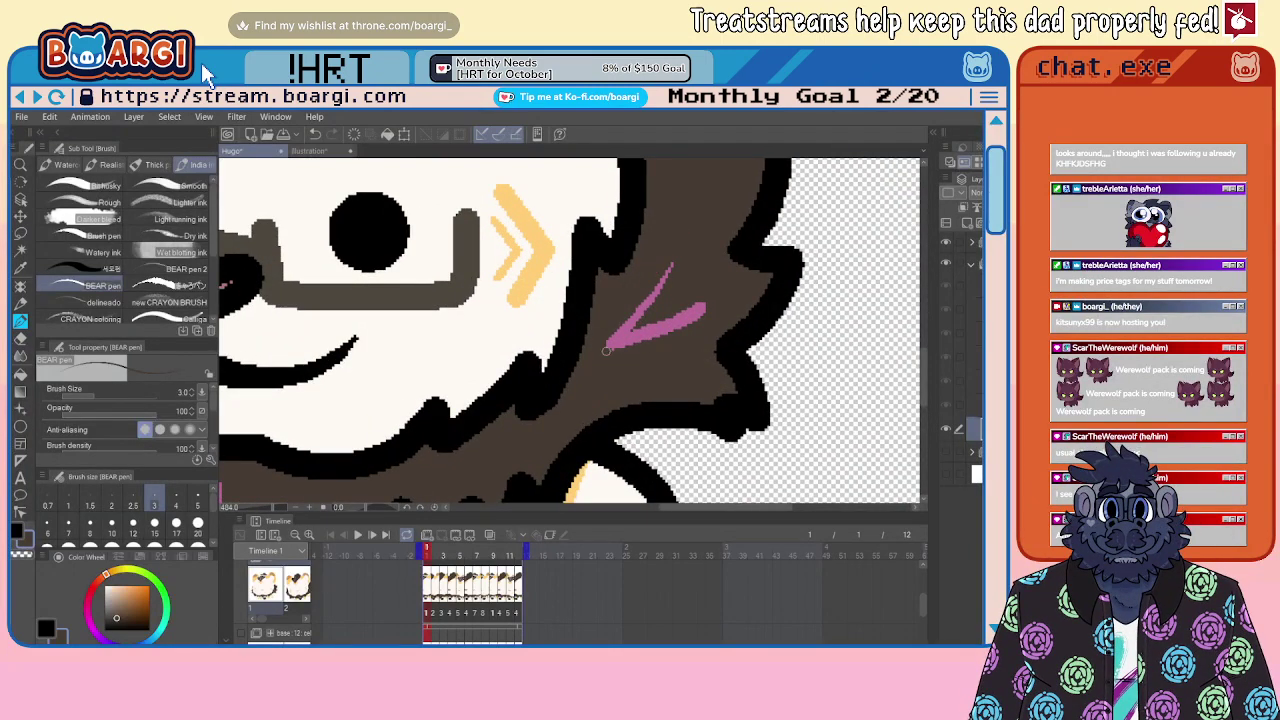
pyautogui.moveTo(606, 350); pyautogui.dragTo(704, 312)
pyautogui.scroll(-5, 660, 320)
pyautogui.scroll(5, 700, 315)
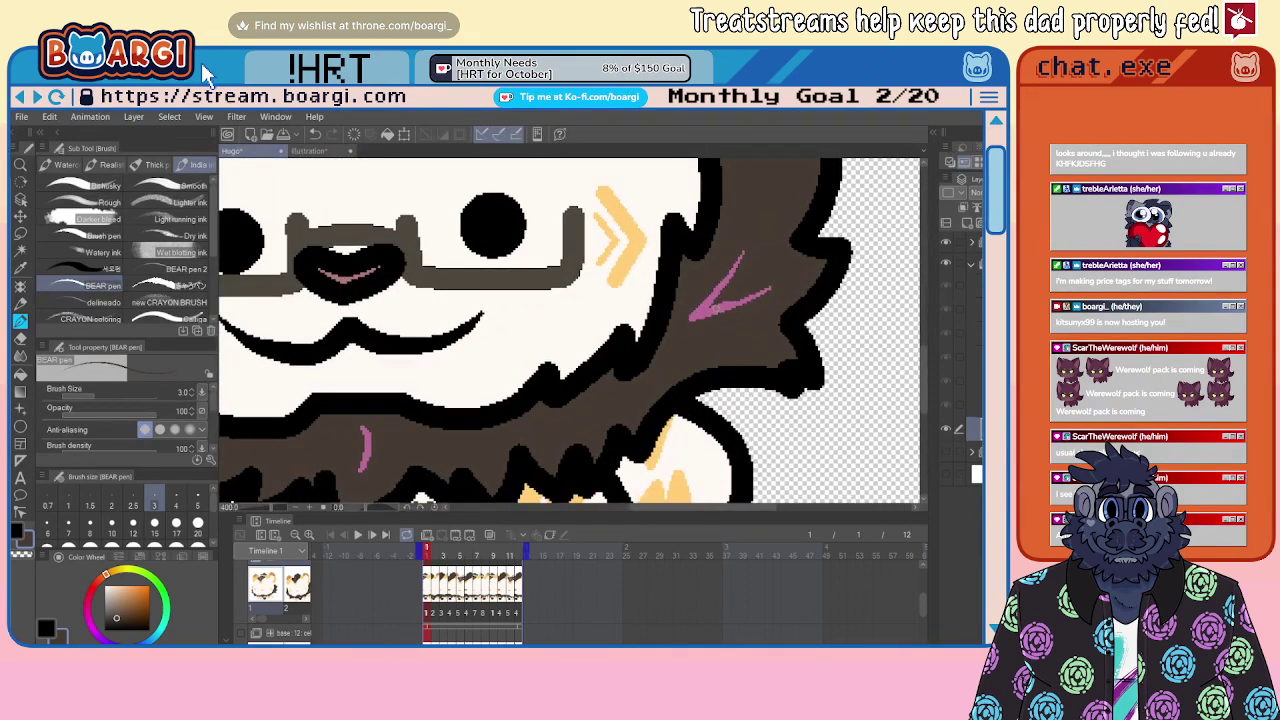
pyautogui.scroll(2, 735, 300)
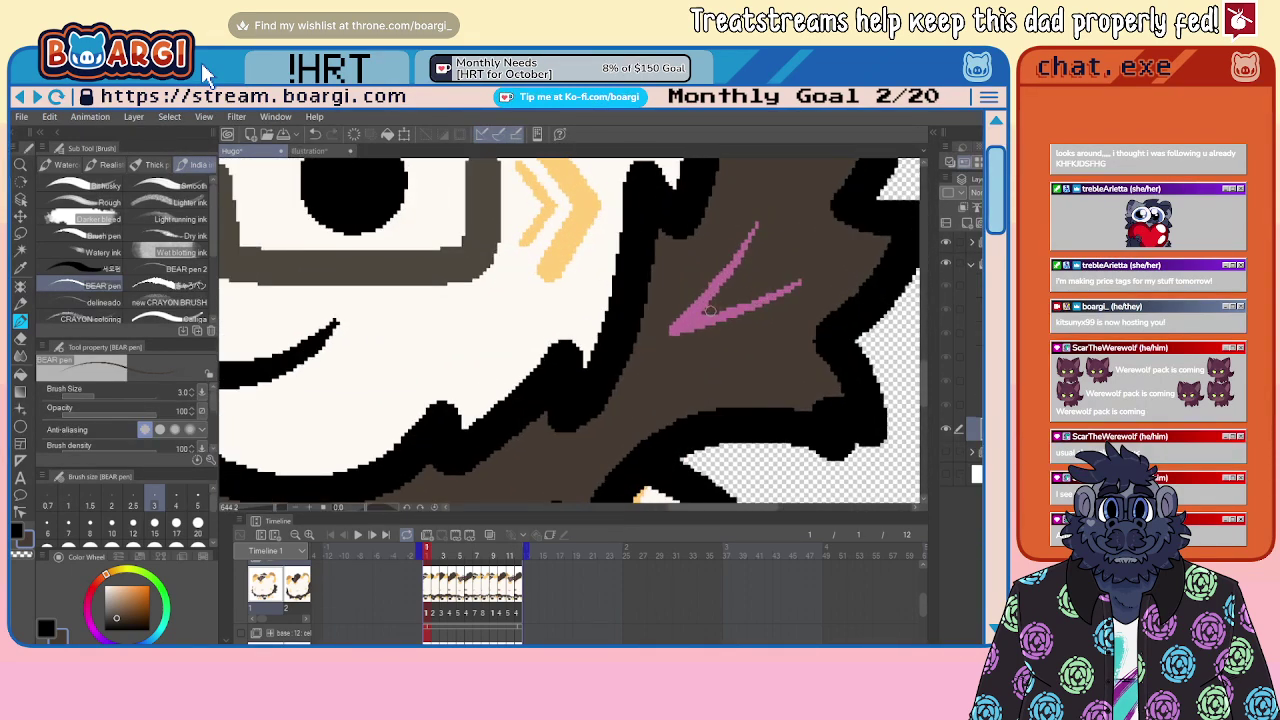
# Step: Thin the lower stroke of the magenta mark on the mane's left side on frame 1 with dark brown
pyautogui.scroll(-4, 710, 312)
pyautogui.press('h')
pyautogui.scroll(4, 494, 340)
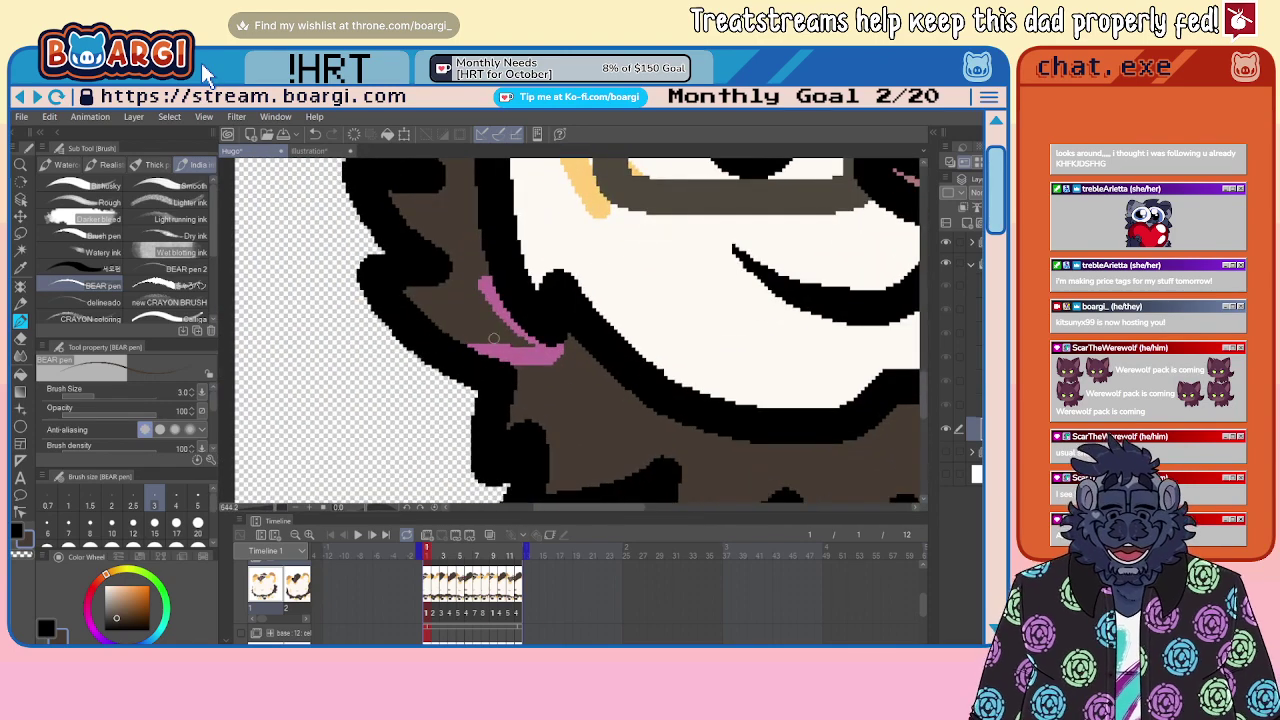
pyautogui.moveTo(472, 342)
pyautogui.mouseDown()
pyautogui.moveTo(530, 340)
pyautogui.moveTo(575, 360)
pyautogui.mouseUp()
pyautogui.hotkey('ctrl', 'z')
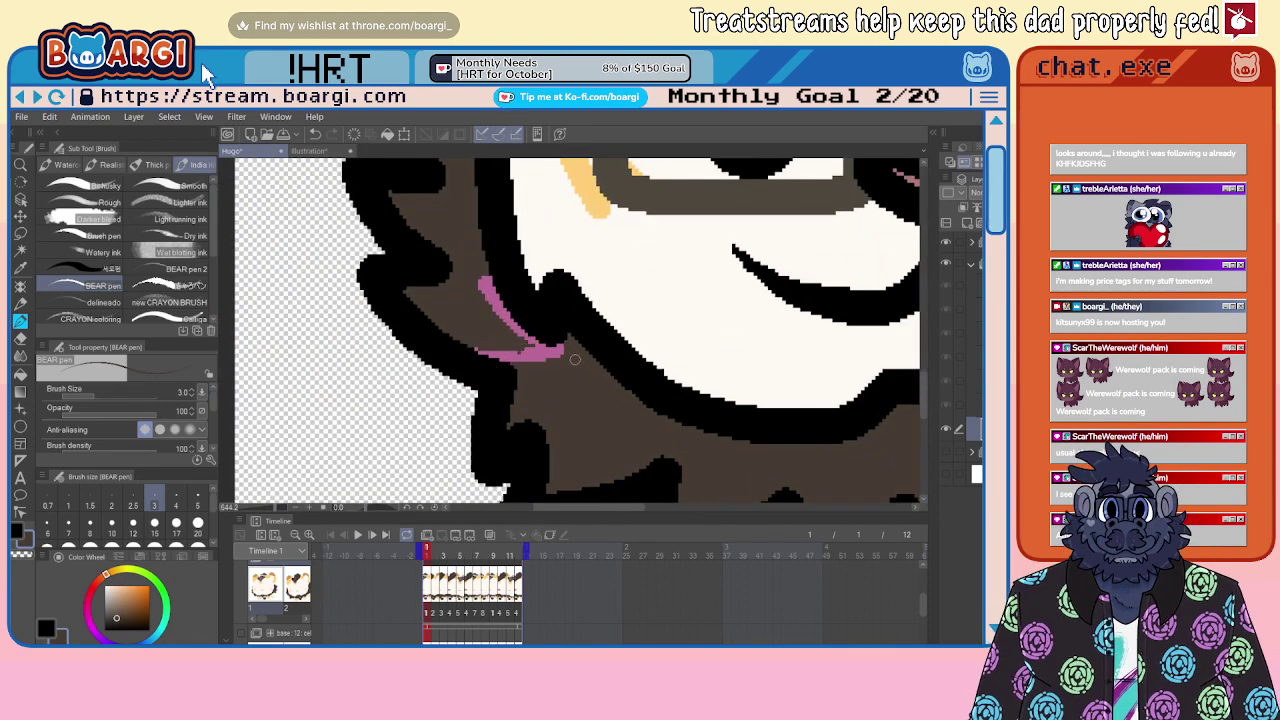
pyautogui.press('h')
pyautogui.scroll(-4, 505, 340)
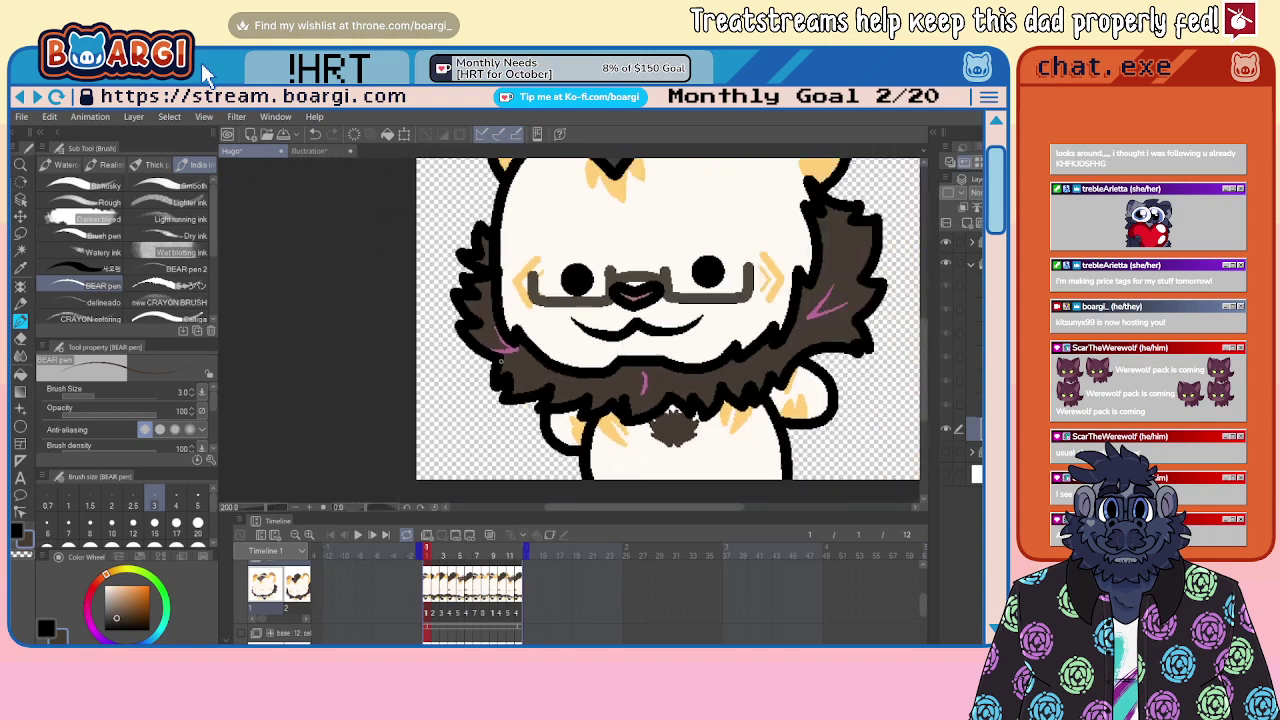
# Step: Taper the upper and lower ends of the magenta hair streak on frame 1 with dark brown
pyautogui.scroll(-2, 640, 390)
pyautogui.scroll(6, 640, 390)
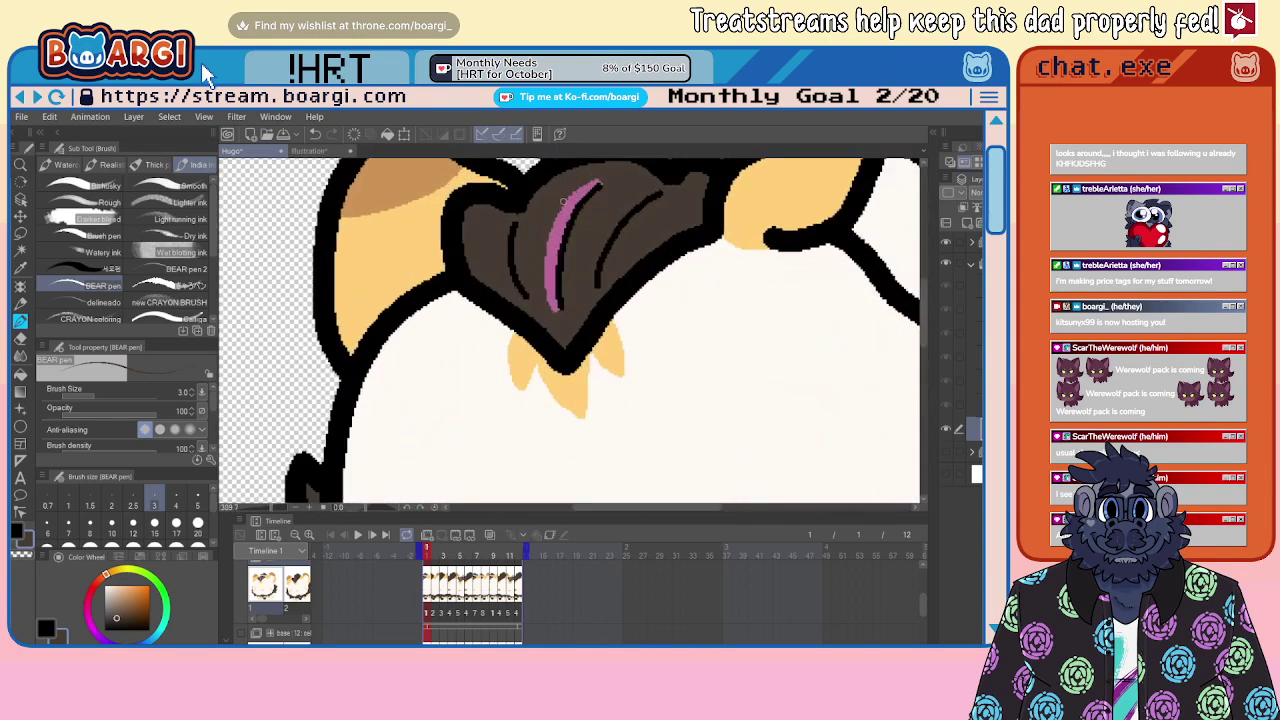
pyautogui.moveTo(563, 201); pyautogui.dragTo(600, 180)
pyautogui.moveTo(543, 243); pyautogui.dragTo(560, 323)
pyautogui.scroll(-2, 558, 303)
pyautogui.scroll(-4, 653, 315)
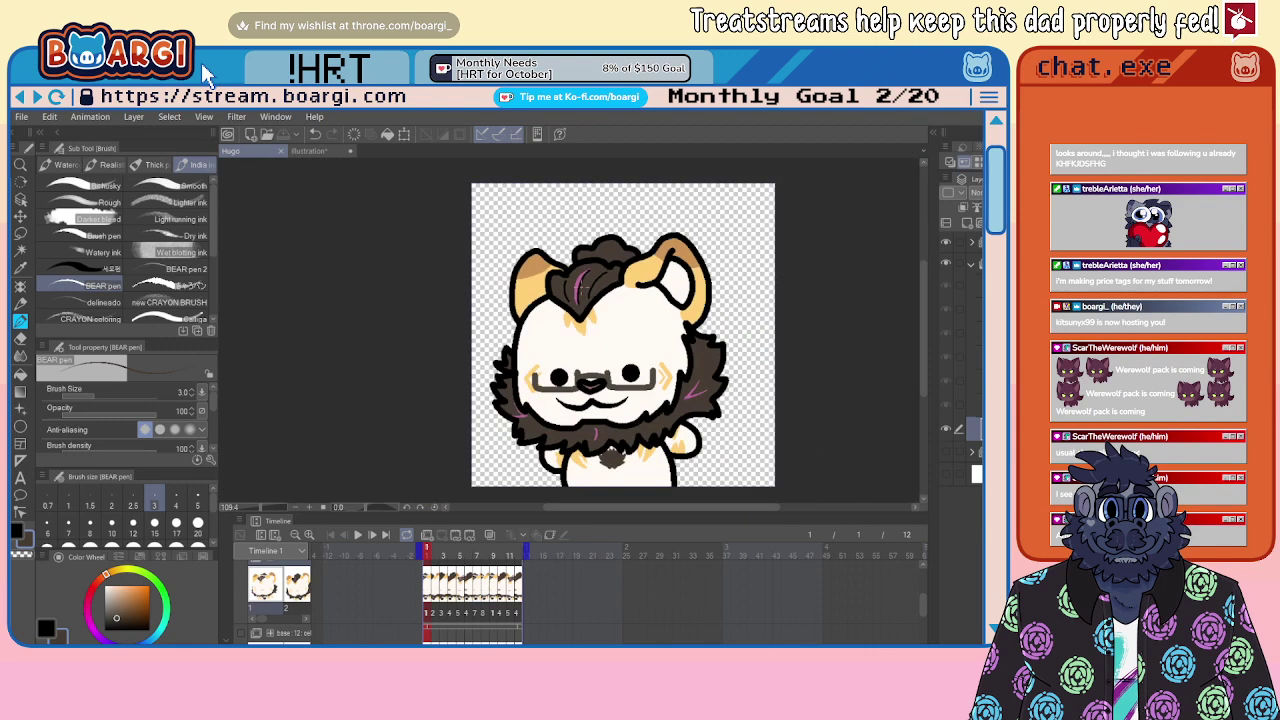
# Step: Play back the animation to check the markings in motion, then stop it
pyautogui.click(358, 535)
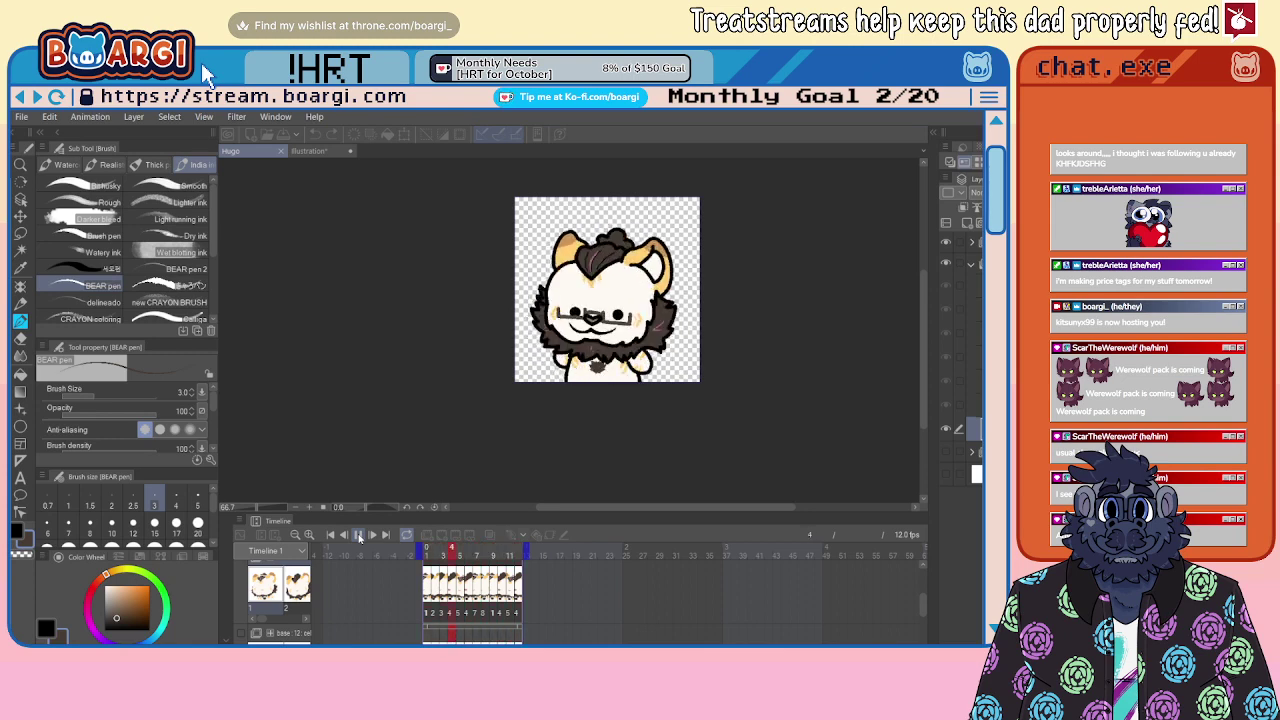
pyautogui.click(359, 536)
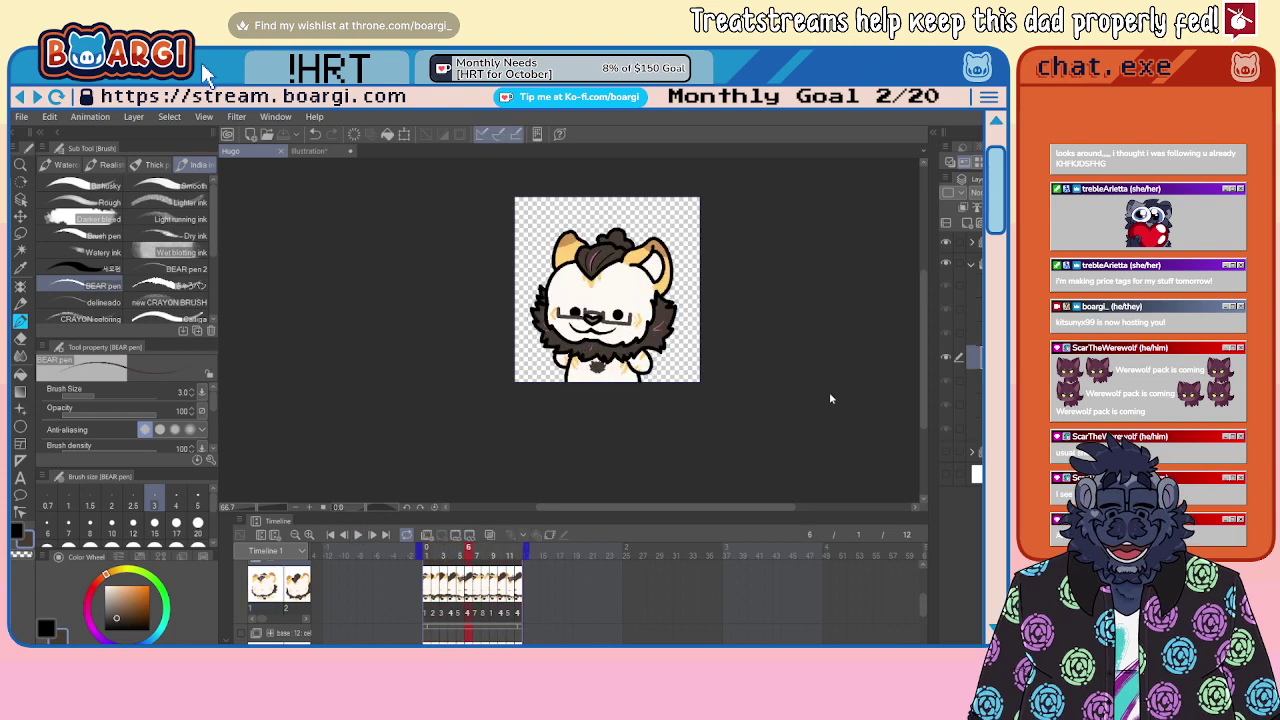
# Step: Go through the cels frame by frame up to frame 11, saving them as numbered PNG files such as 1.png and 3.png
pyautogui.click(959, 420)
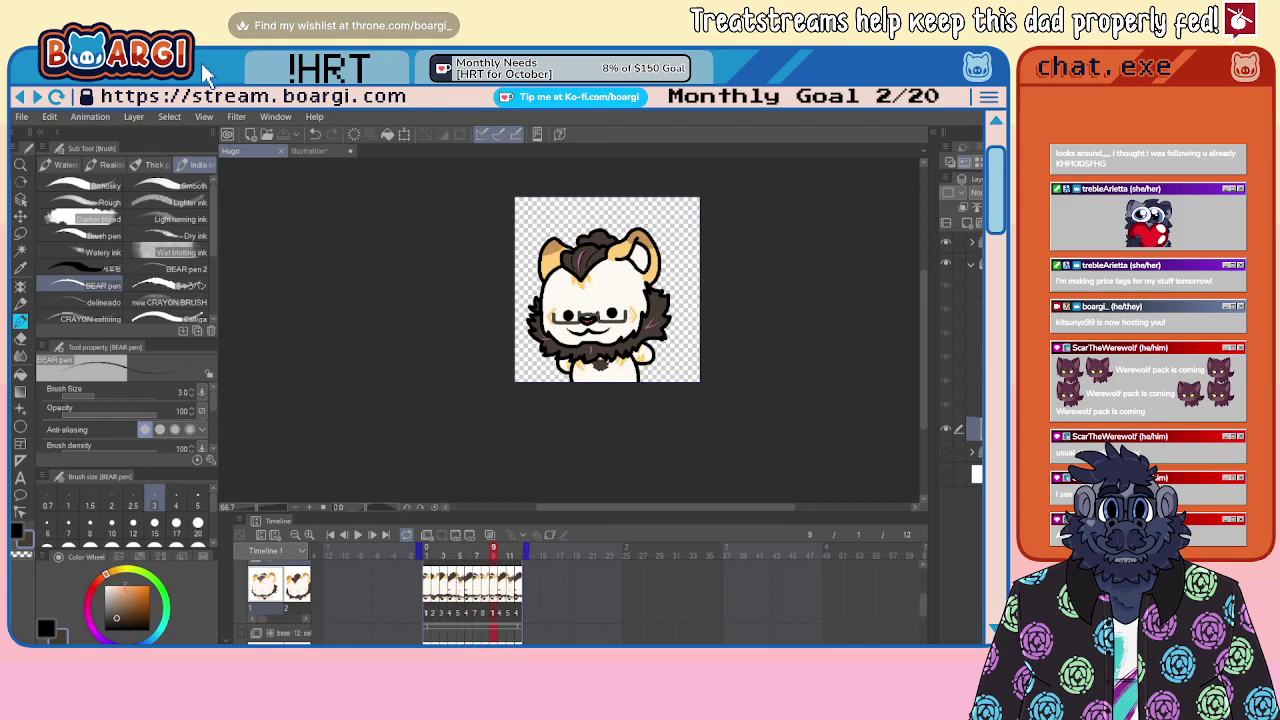
pyautogui.click(974, 405)
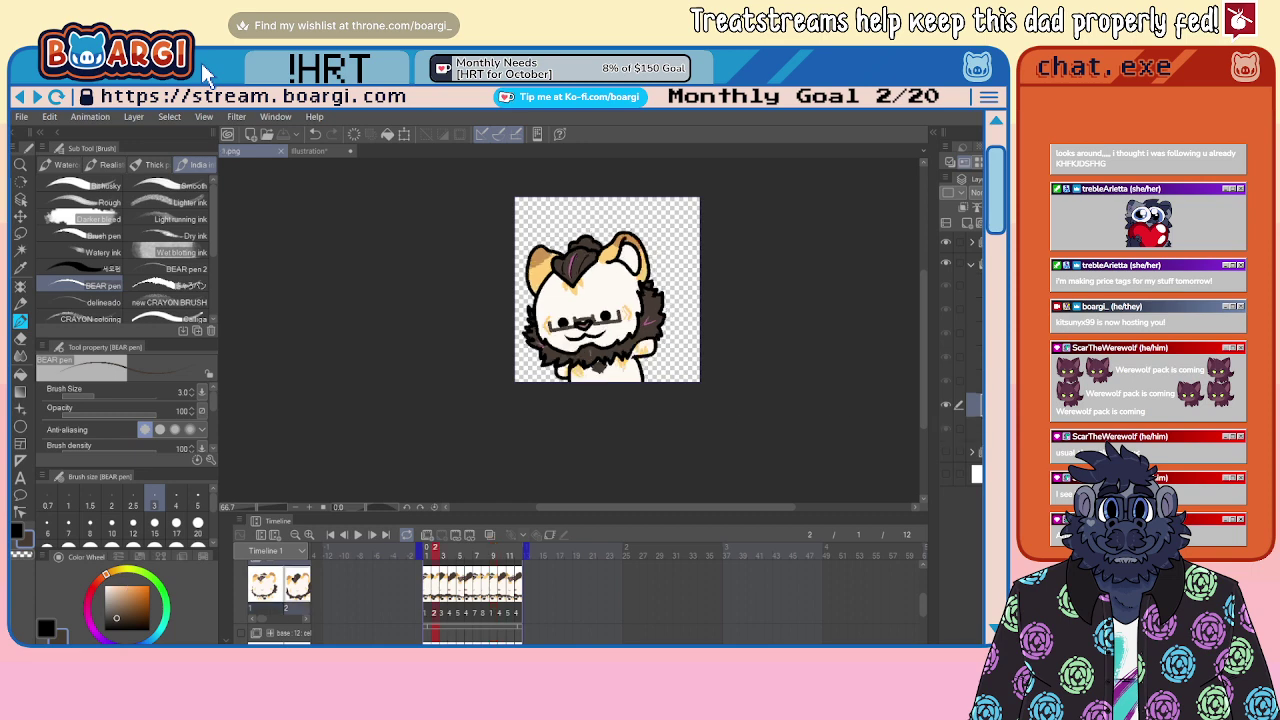
pyautogui.press('Right')
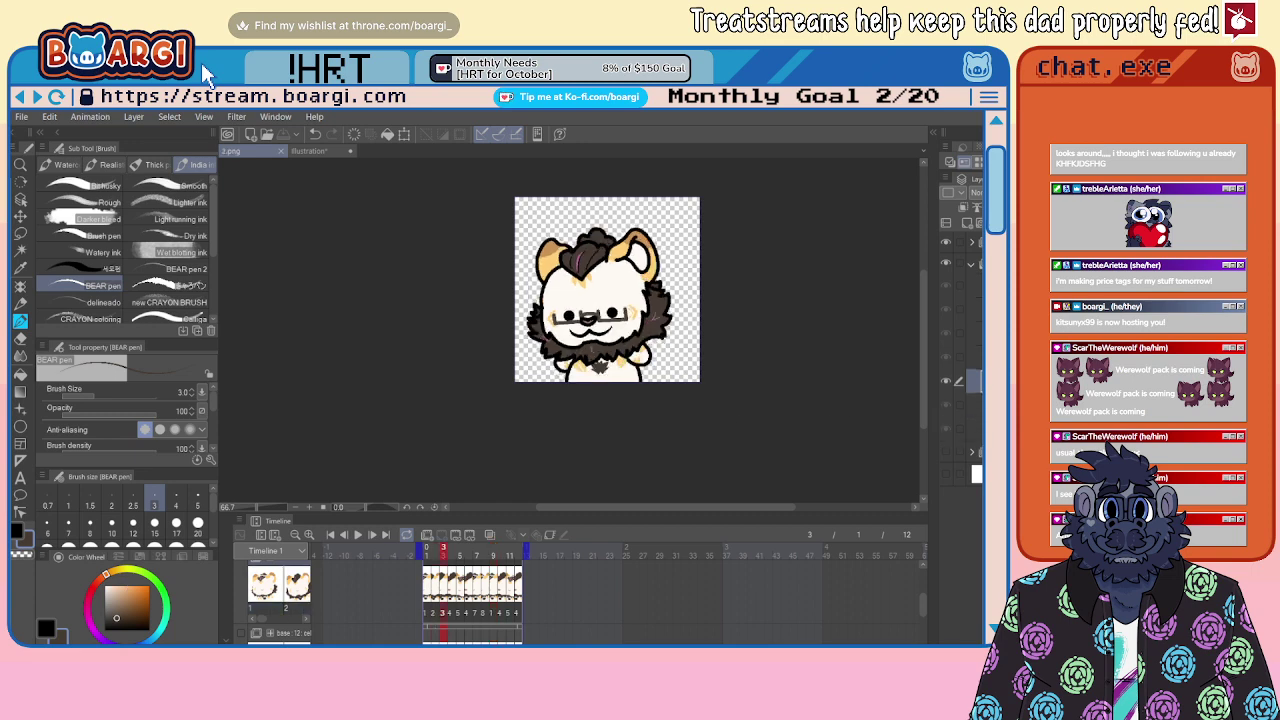
pyautogui.press('Right')
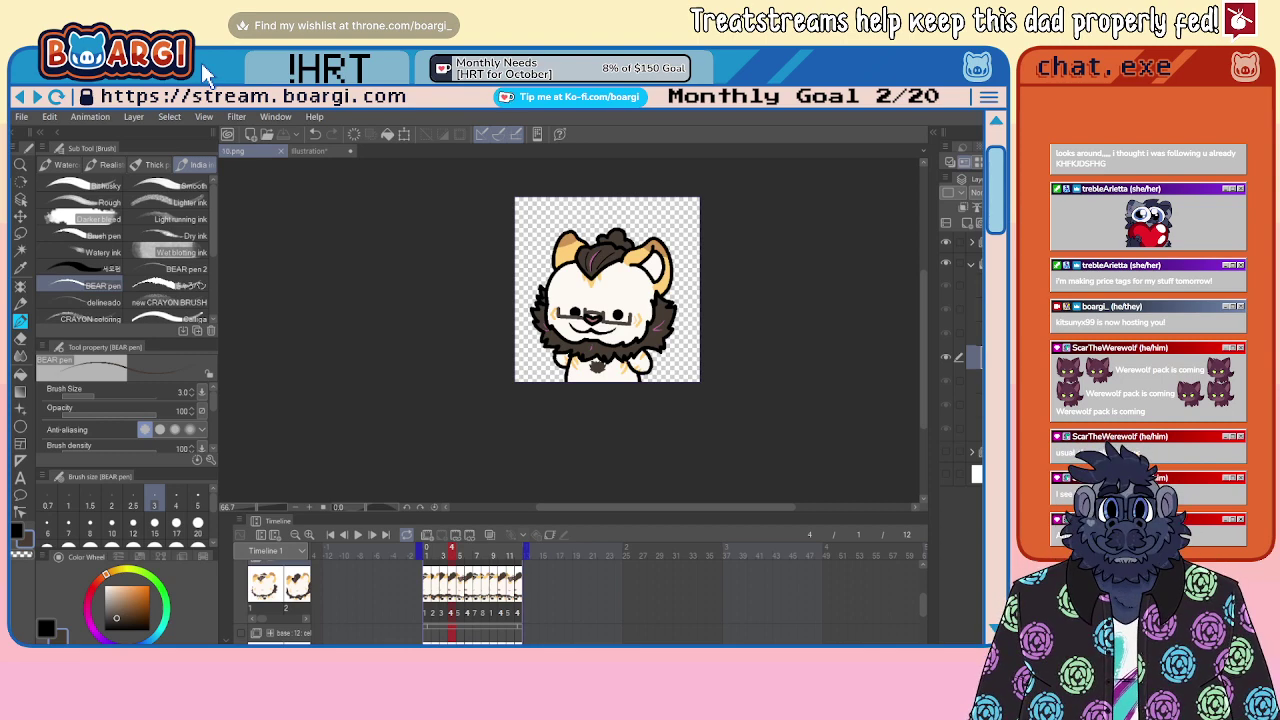
pyautogui.press('Right')
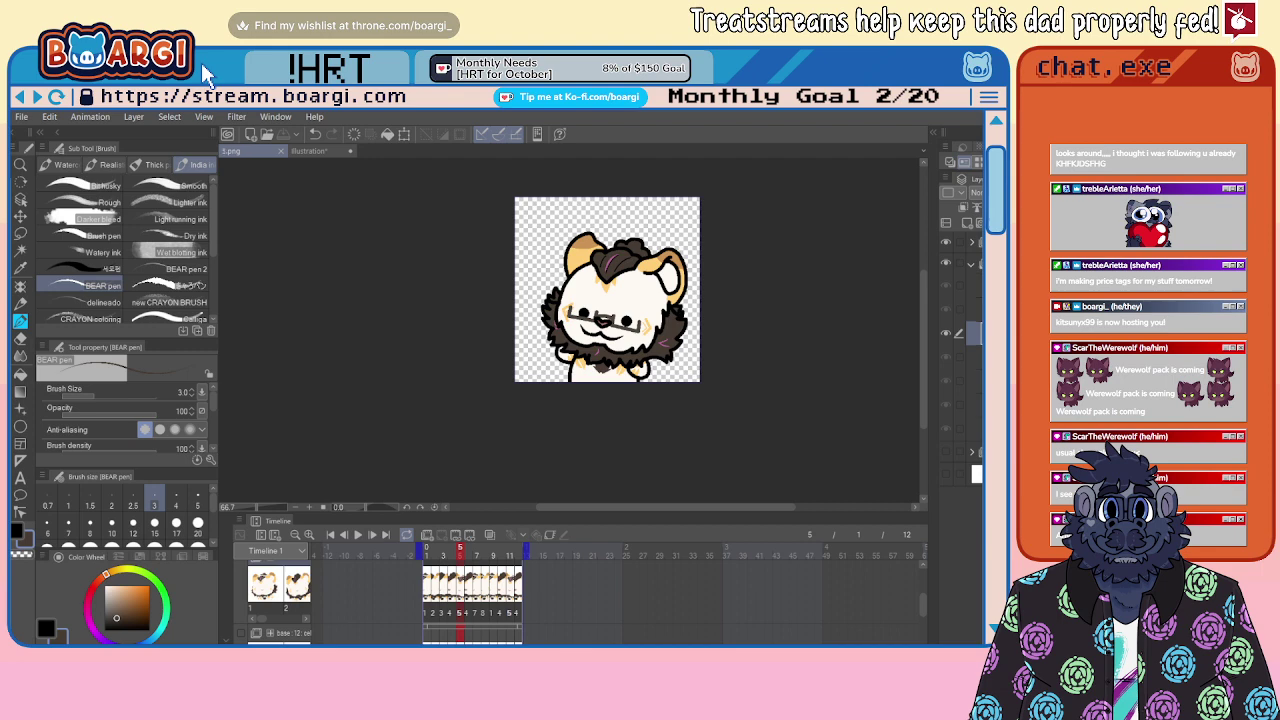
pyautogui.press('Right')
pyautogui.press('Right')
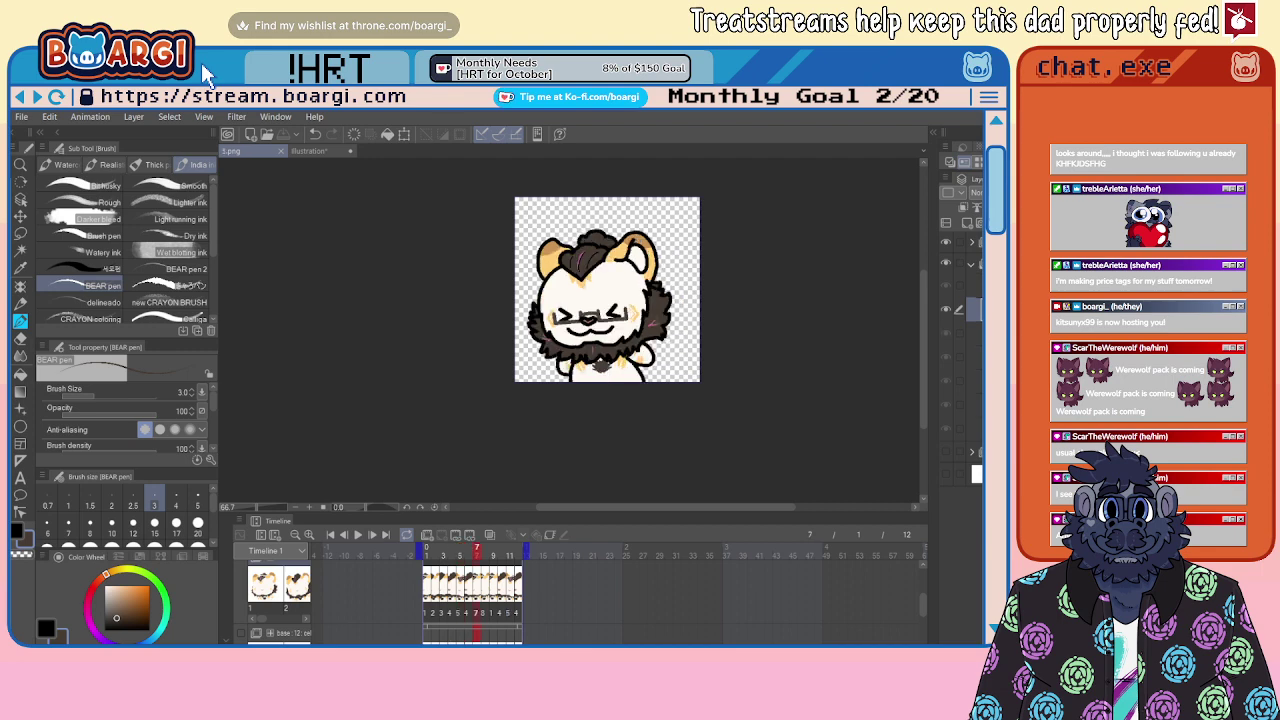
pyautogui.press('Right')
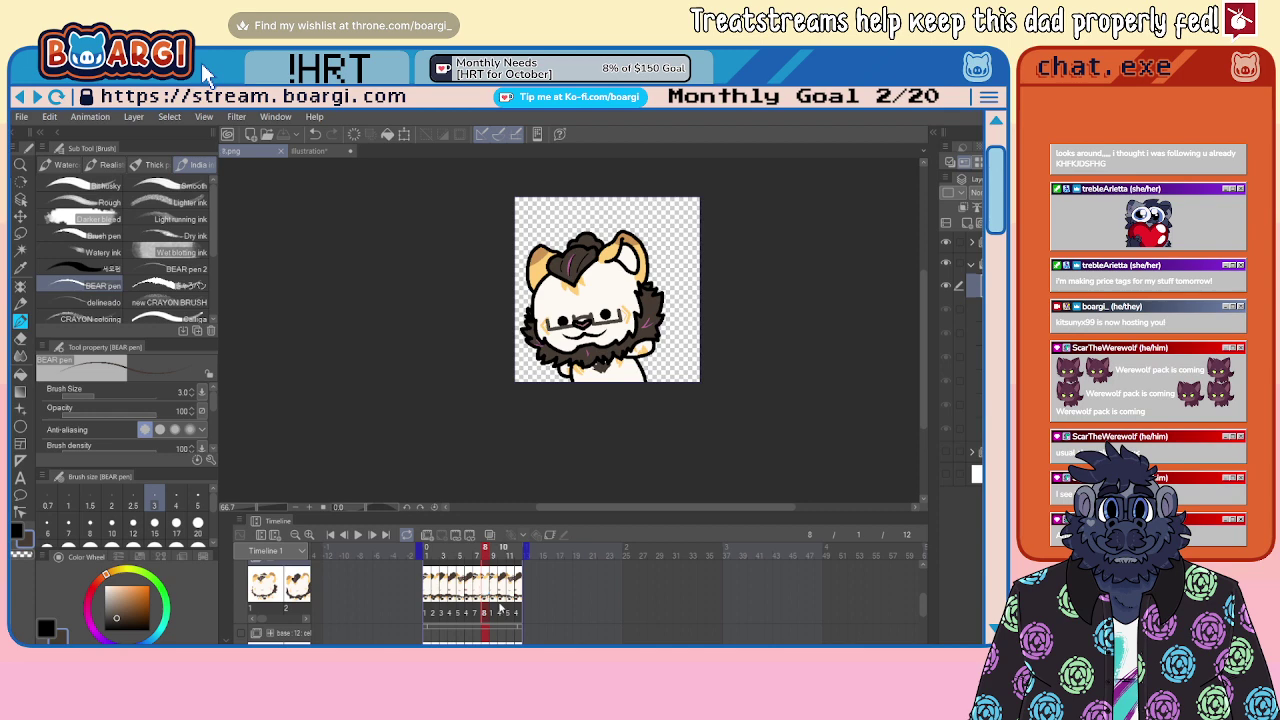
pyautogui.press('Right')
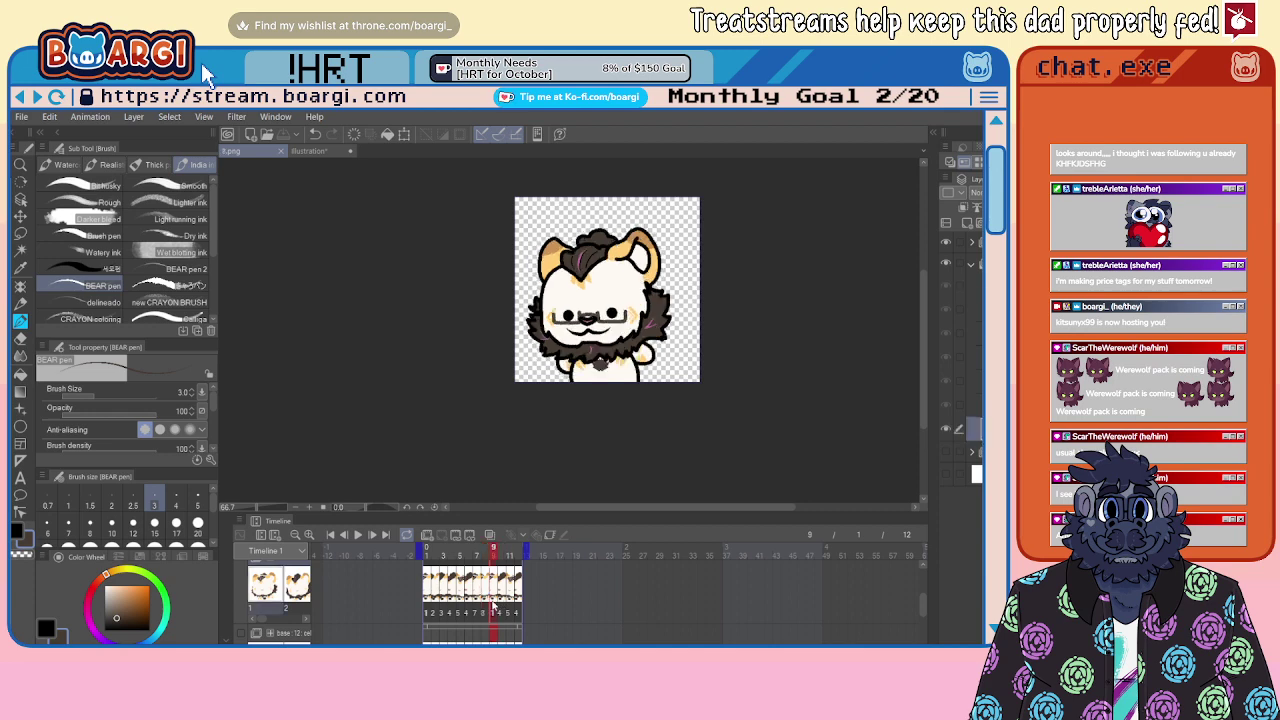
pyautogui.press('Right')
pyautogui.press('Right')
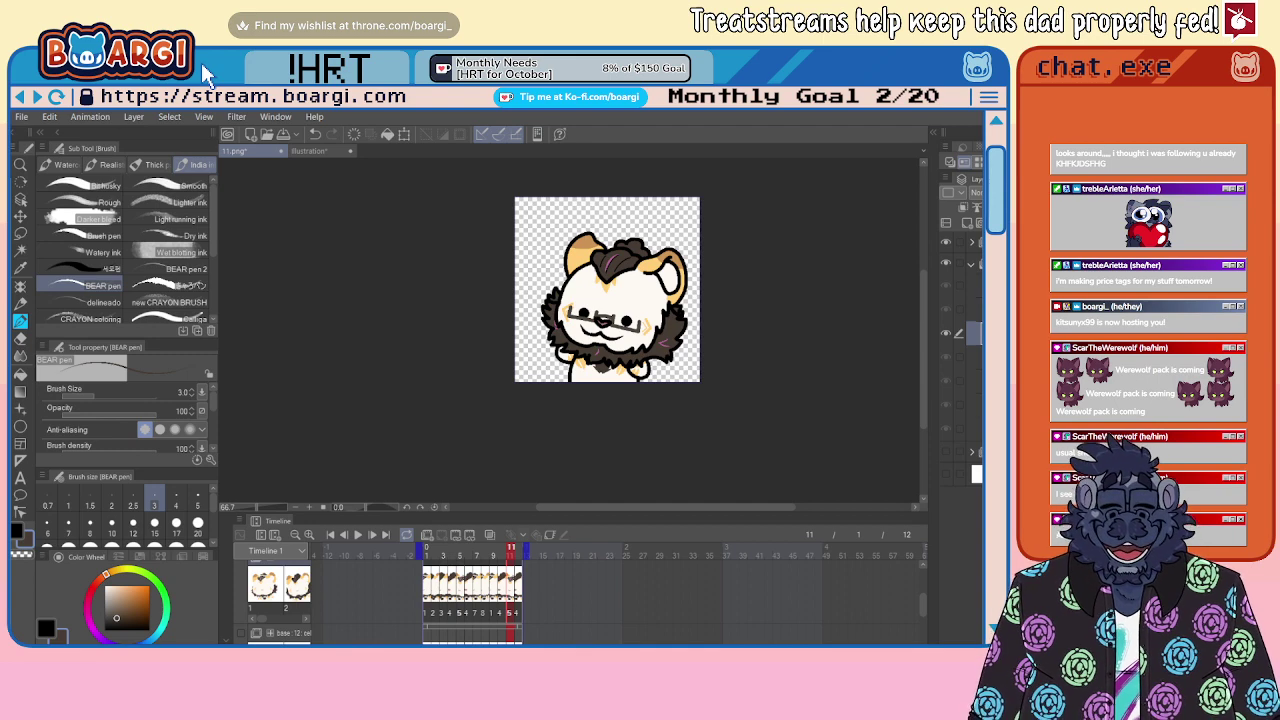
# Step: On frame 7, taper the left end of the smile line to a point by painting over its edges with white
pyautogui.scroll(8, 699, 287)
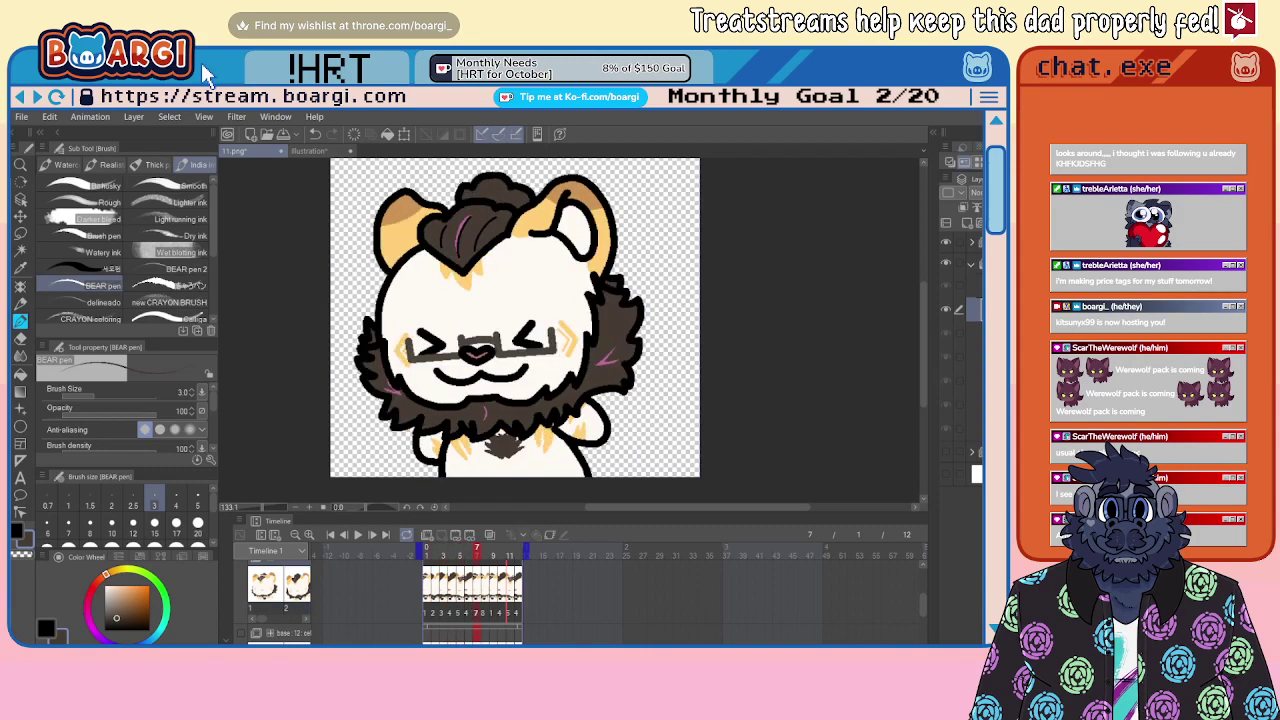
pyautogui.hotkey('ctrl', '+')
pyautogui.hotkey('ctrl', '+')
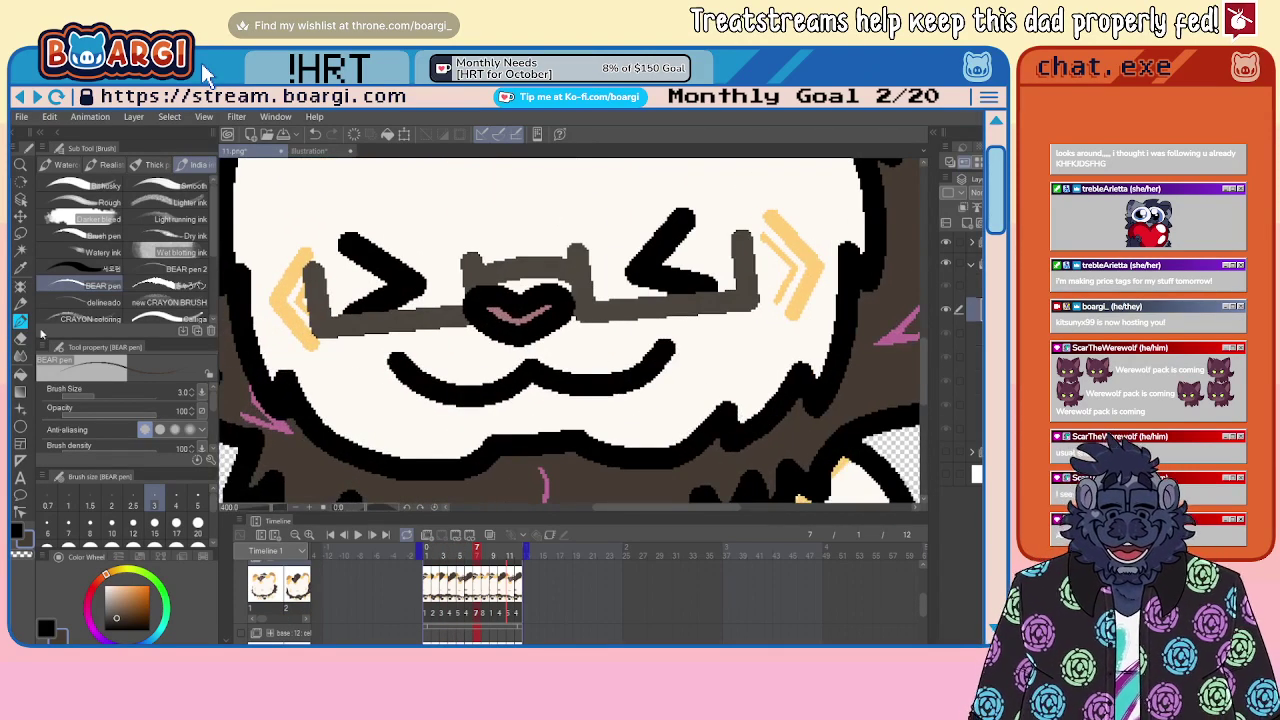
pyautogui.press('e')
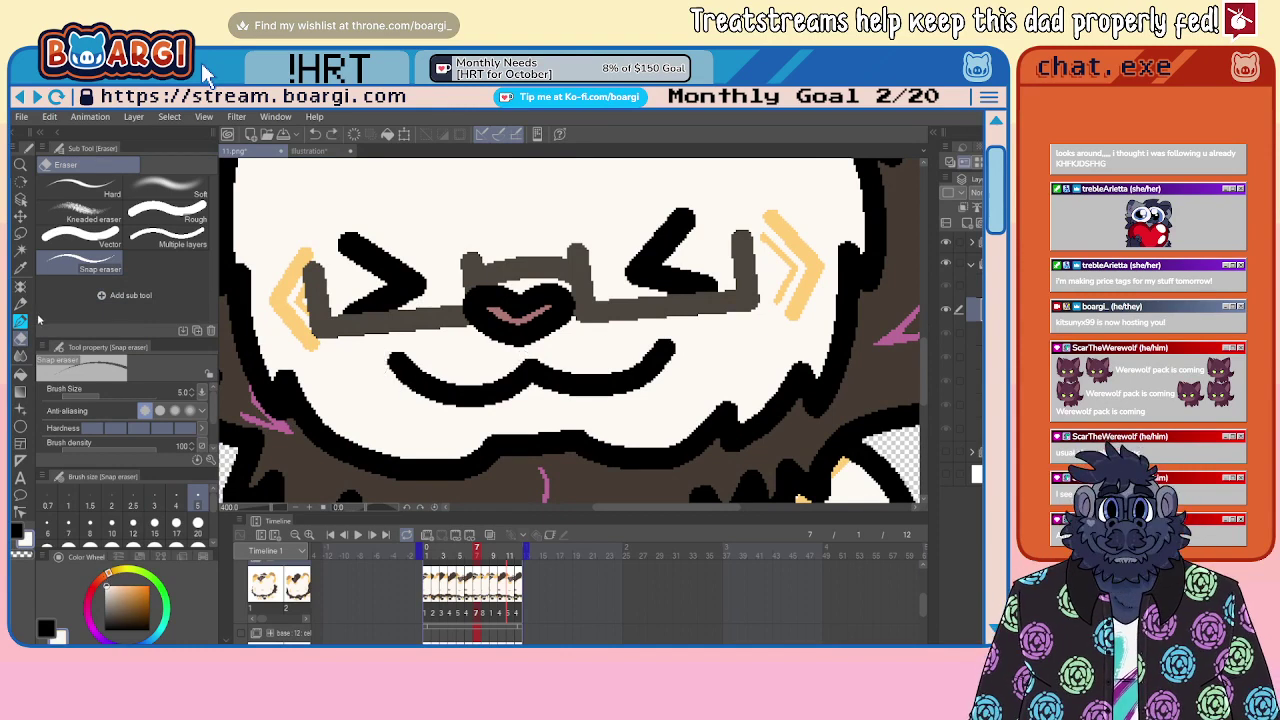
pyautogui.click(22, 321)
pyautogui.scroll(3, 350, 418)
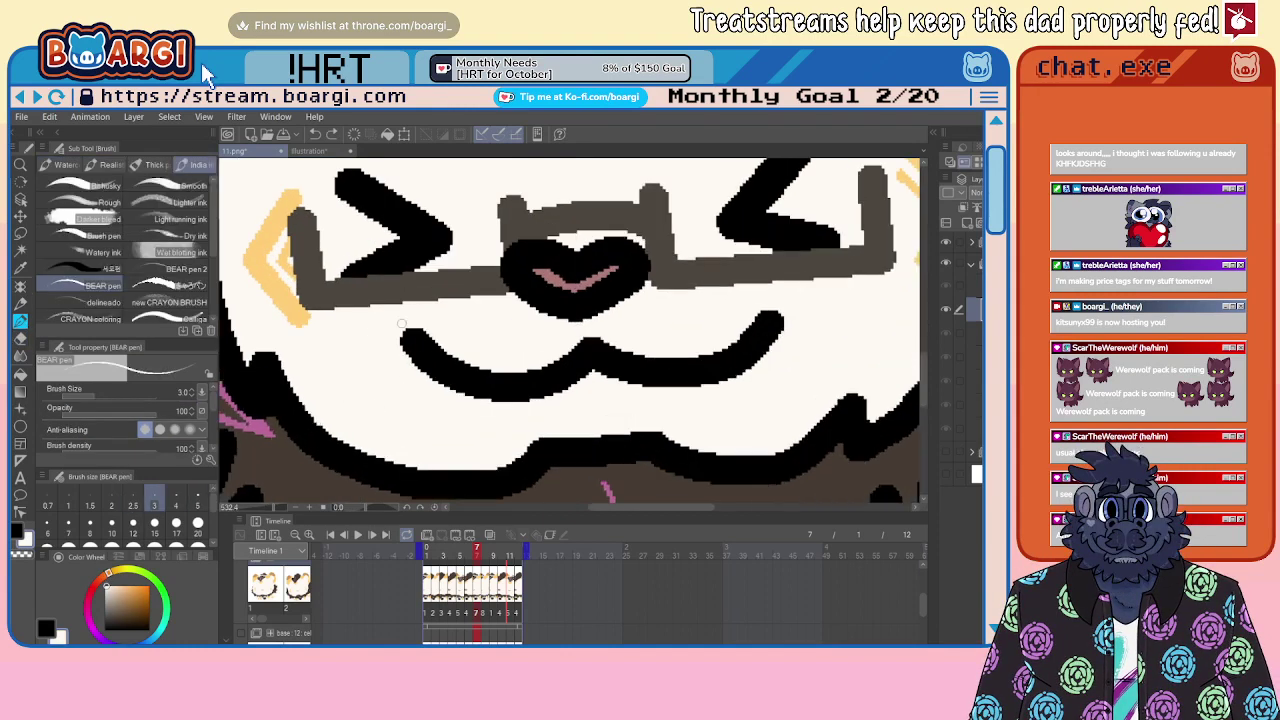
pyautogui.click(972, 244)
pyautogui.click(974, 337)
pyautogui.scroll(3, 434, 382)
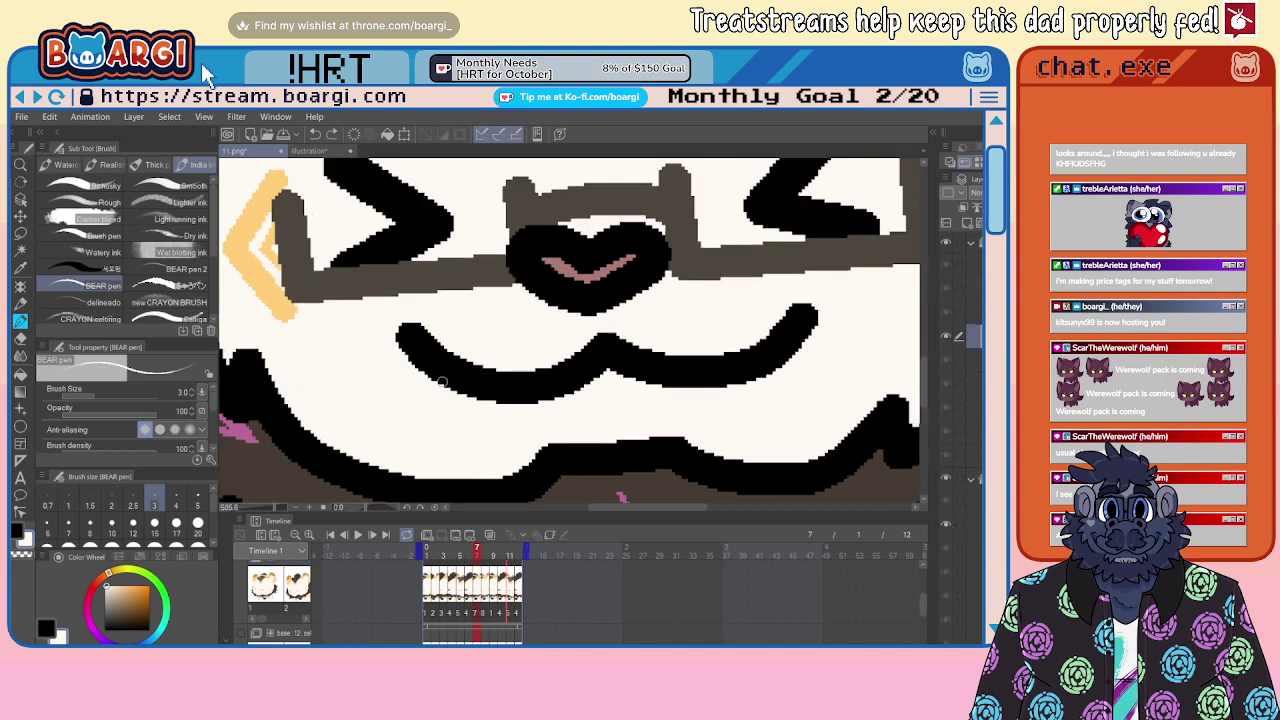
pyautogui.moveTo(391, 308)
pyautogui.mouseDown()
pyautogui.moveTo(465, 353)
pyautogui.moveTo(522, 370)
pyautogui.moveTo(560, 372)
pyautogui.moveTo(635, 317)
pyautogui.mouseUp()
pyautogui.moveTo(439, 327)
pyautogui.mouseDown()
pyautogui.moveTo(381, 317)
pyautogui.moveTo(415, 314)
pyautogui.mouseUp()
pyautogui.scroll(-2, 537, 431)
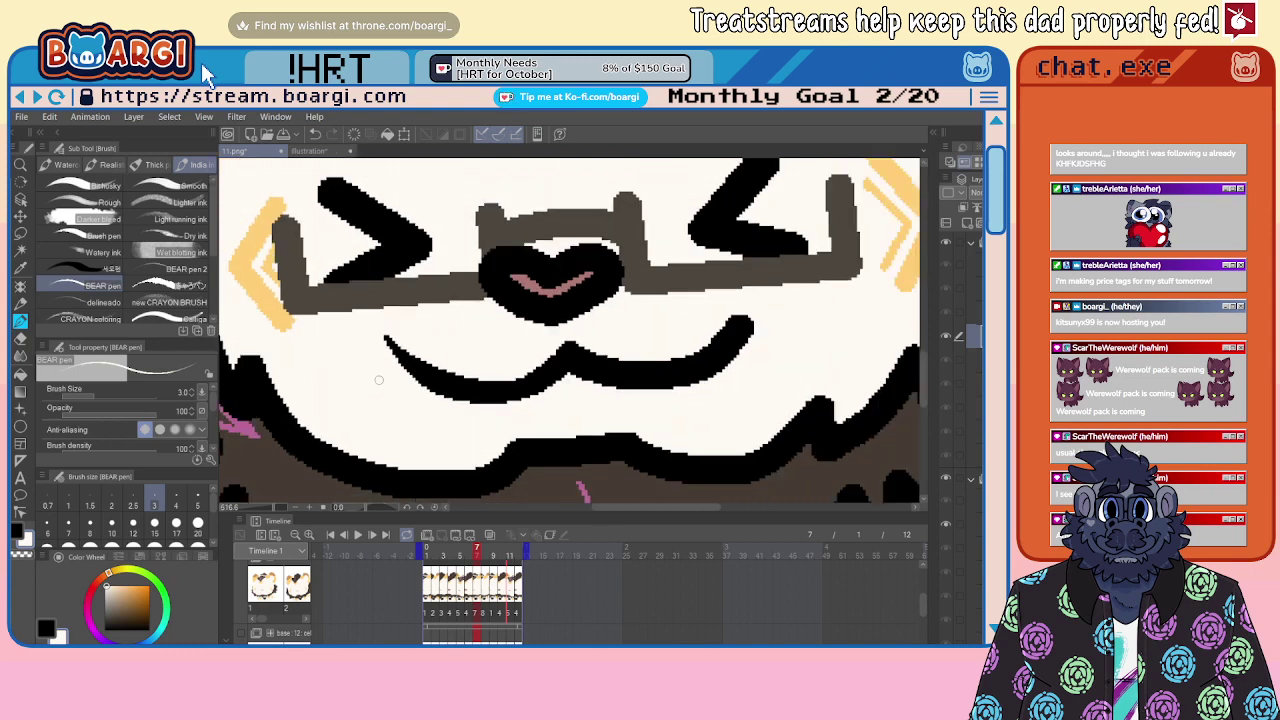
# Step: Taper the right end of the smile on frame 7 to a point and clean up the stray black pixels around it
pyautogui.scroll(2, 615, 365)
pyautogui.moveTo(663, 352)
pyautogui.mouseDown()
pyautogui.moveTo(741, 292)
pyautogui.moveTo(742, 322)
pyautogui.moveTo(711, 362)
pyautogui.moveTo(631, 410)
pyautogui.mouseUp()
pyautogui.click(688, 391)
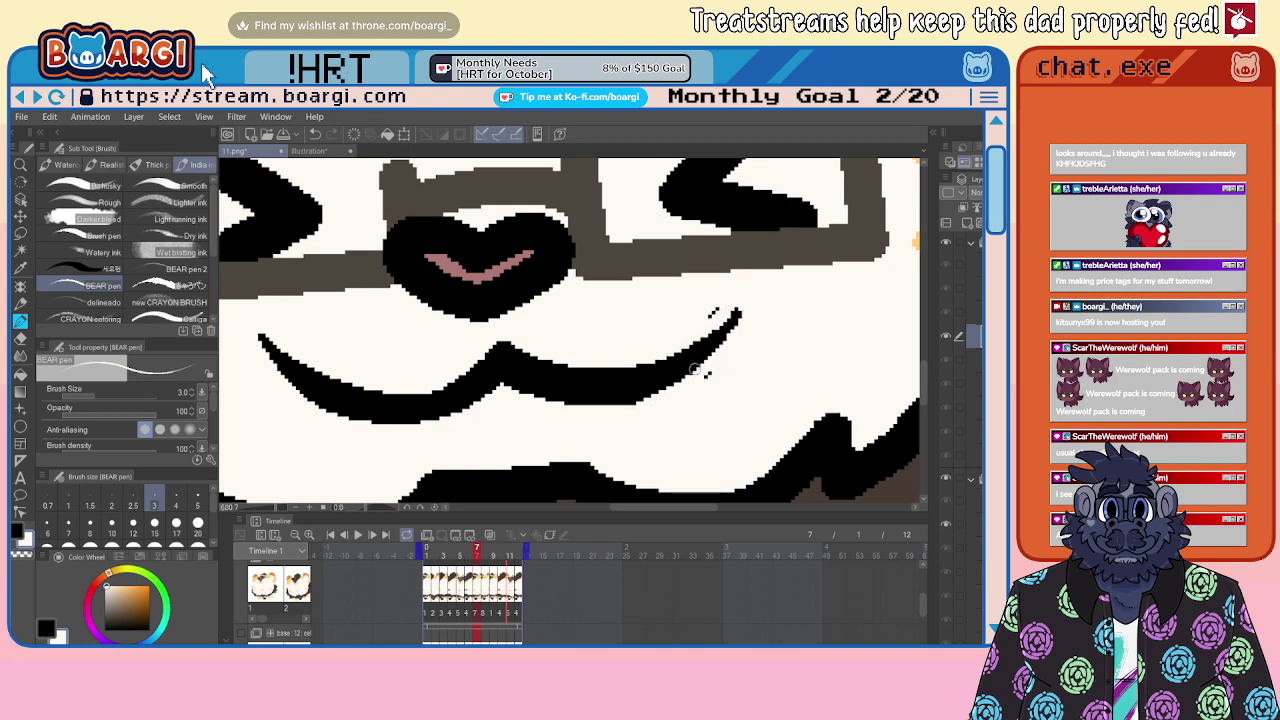
pyautogui.moveTo(695, 369); pyautogui.dragTo(714, 372)
pyautogui.hotkey('ctrl', 'z')
pyautogui.moveTo(563, 412); pyautogui.dragTo(678, 387)
pyautogui.moveTo(710, 317); pyautogui.dragTo(719, 307)
# Step: Compare the smile shape across frames 8 to 11, collapse the layer folder and return to frame 7
pyautogui.press('Right')
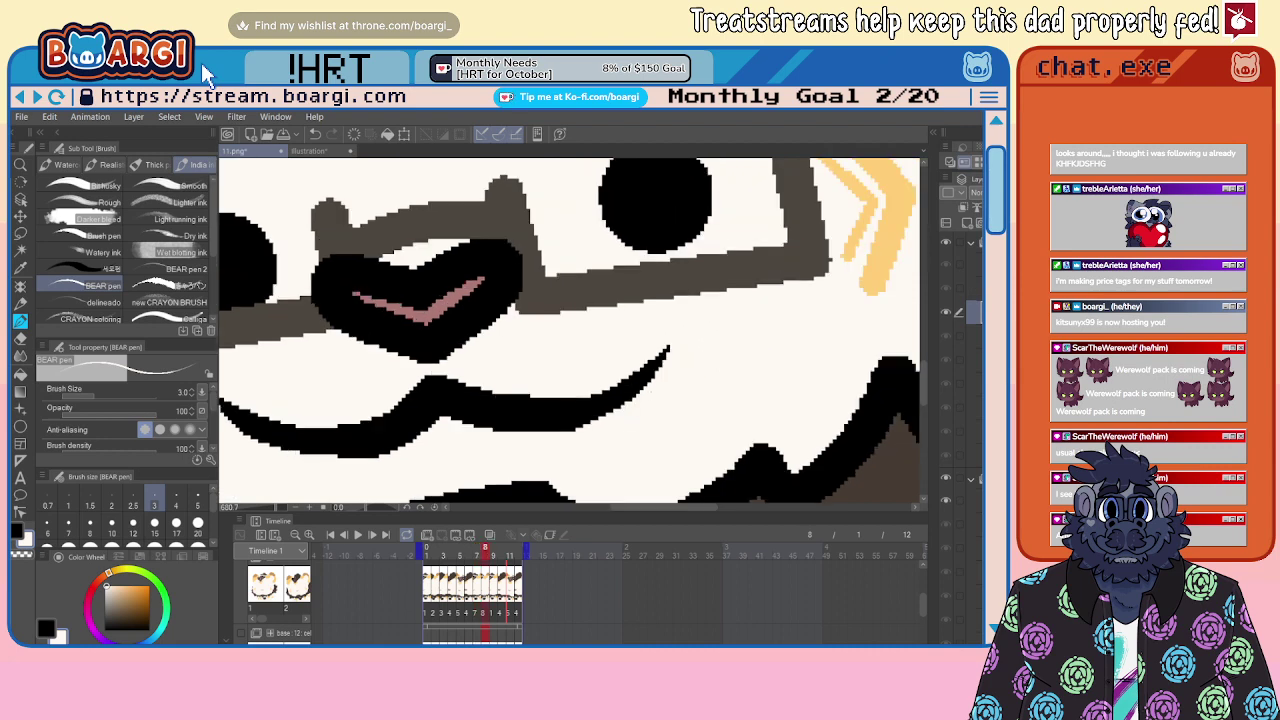
pyautogui.press('Right')
pyautogui.press('Right')
pyautogui.press('Right')
pyautogui.scroll(-6, 834, 332)
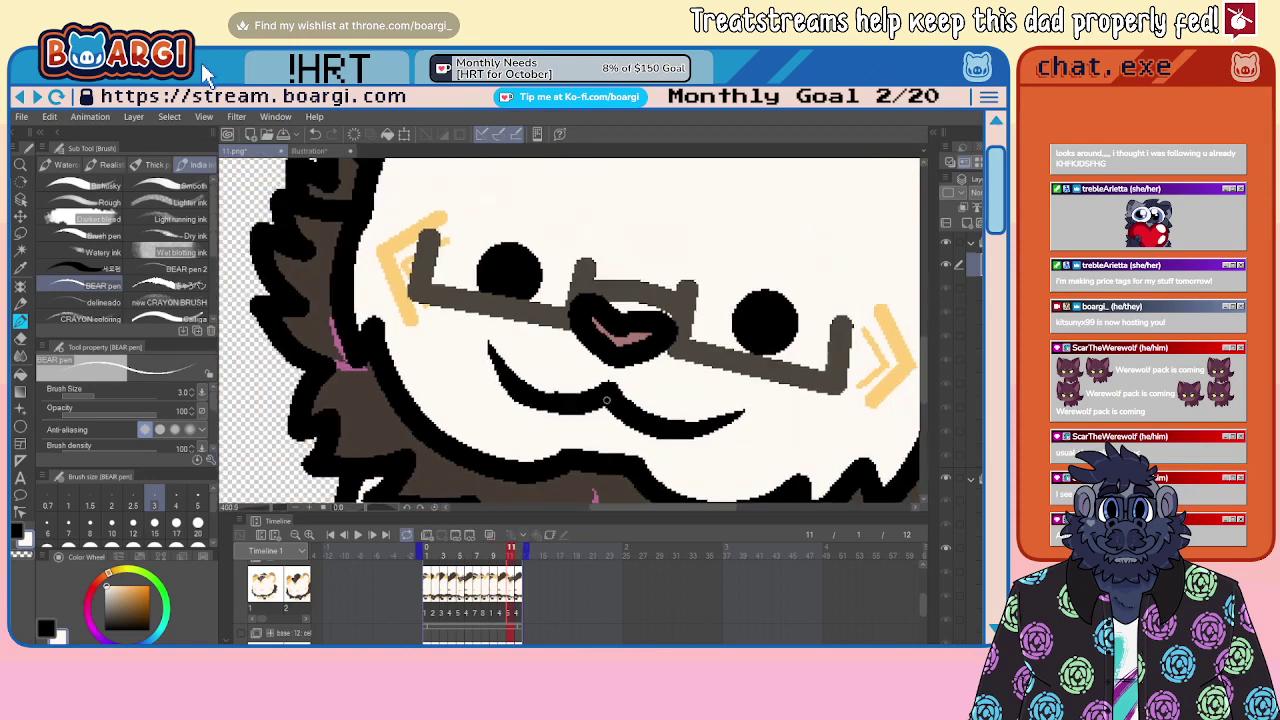
pyautogui.click(971, 244)
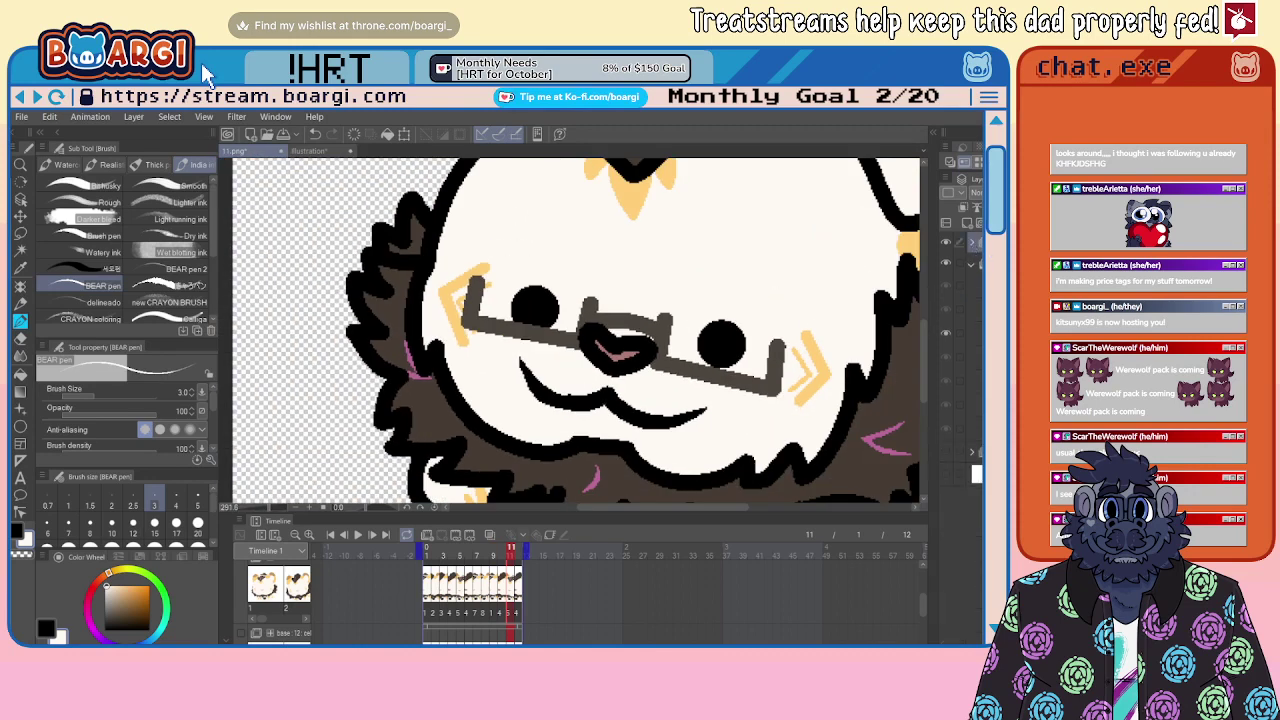
pyautogui.press('Left')
pyautogui.press('Left')
pyautogui.press('Left')
pyautogui.press('Left')
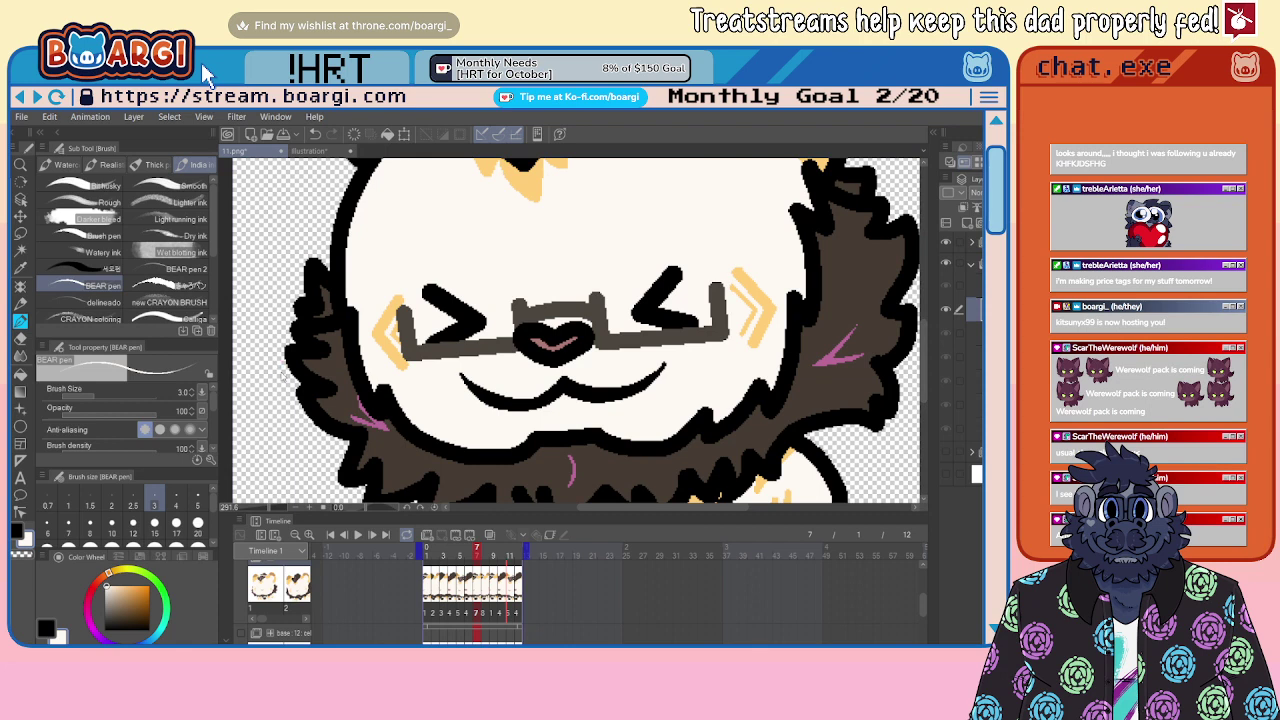
# Step: Close the animation file and the reference illustration, and collapse the empty timeline
pyautogui.press('Return')
pyautogui.click(281, 151)
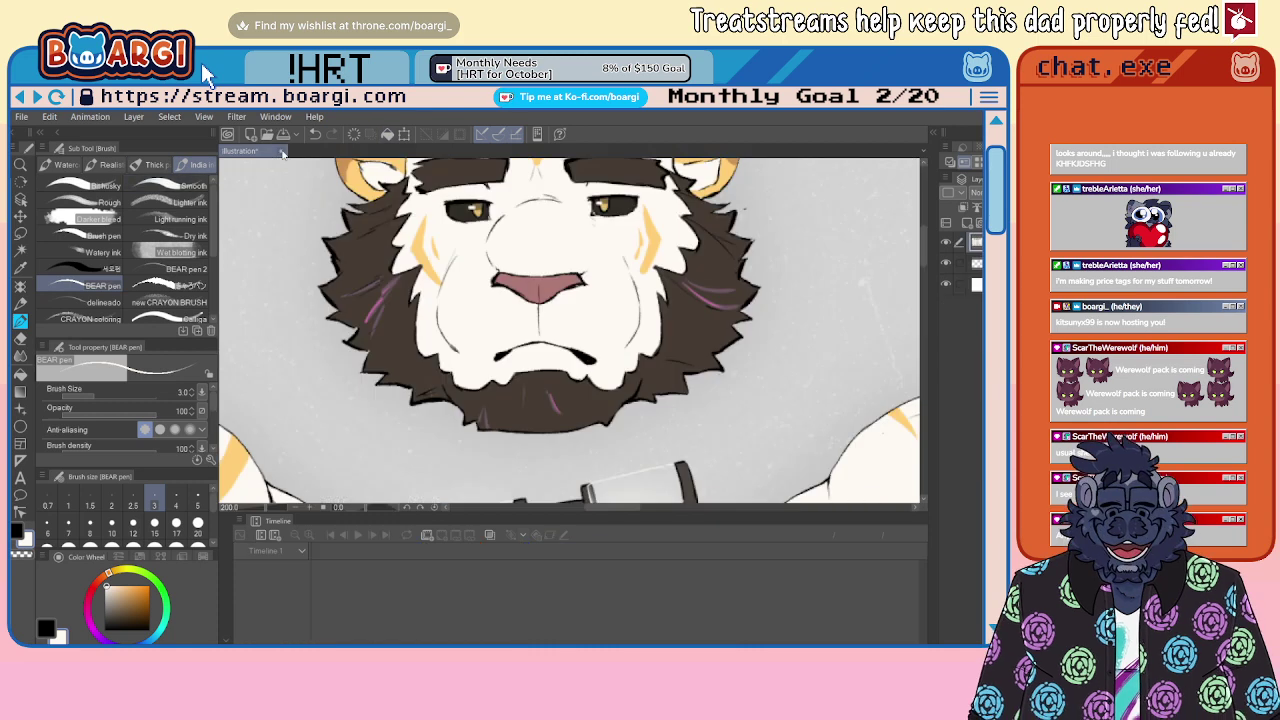
pyautogui.hotkey('ctrl', 'w')
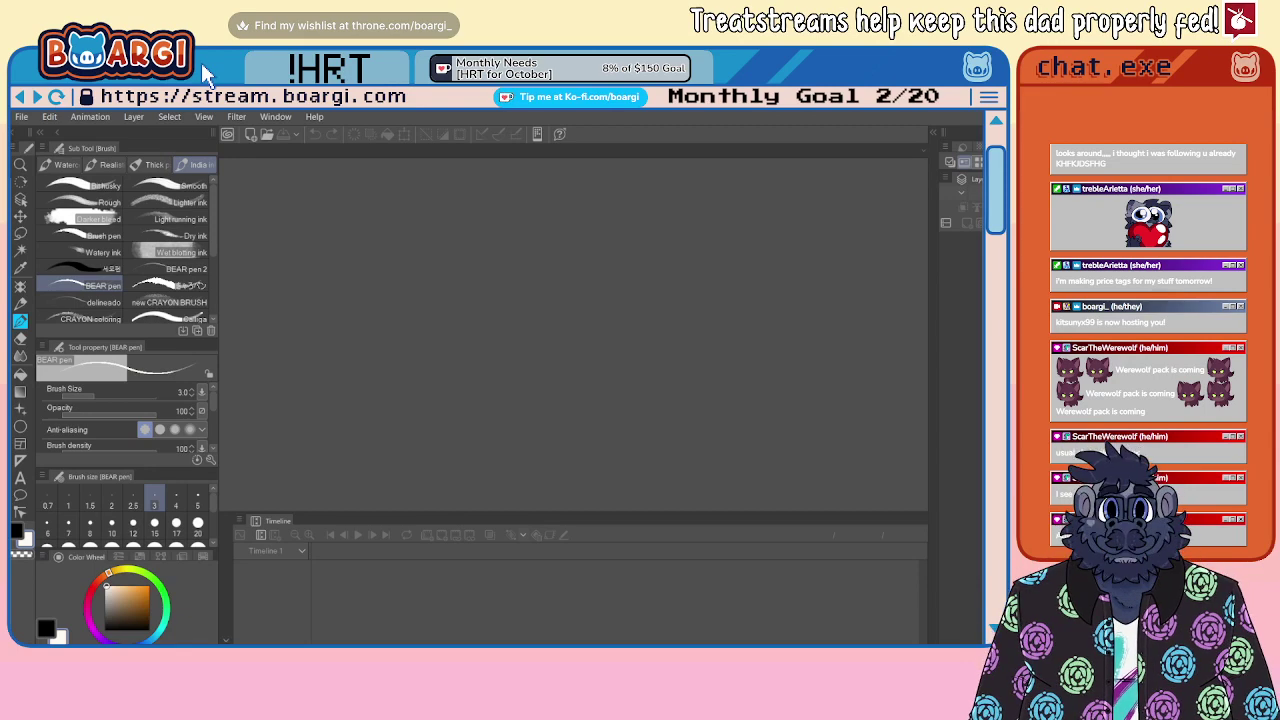
pyautogui.click(226, 640)
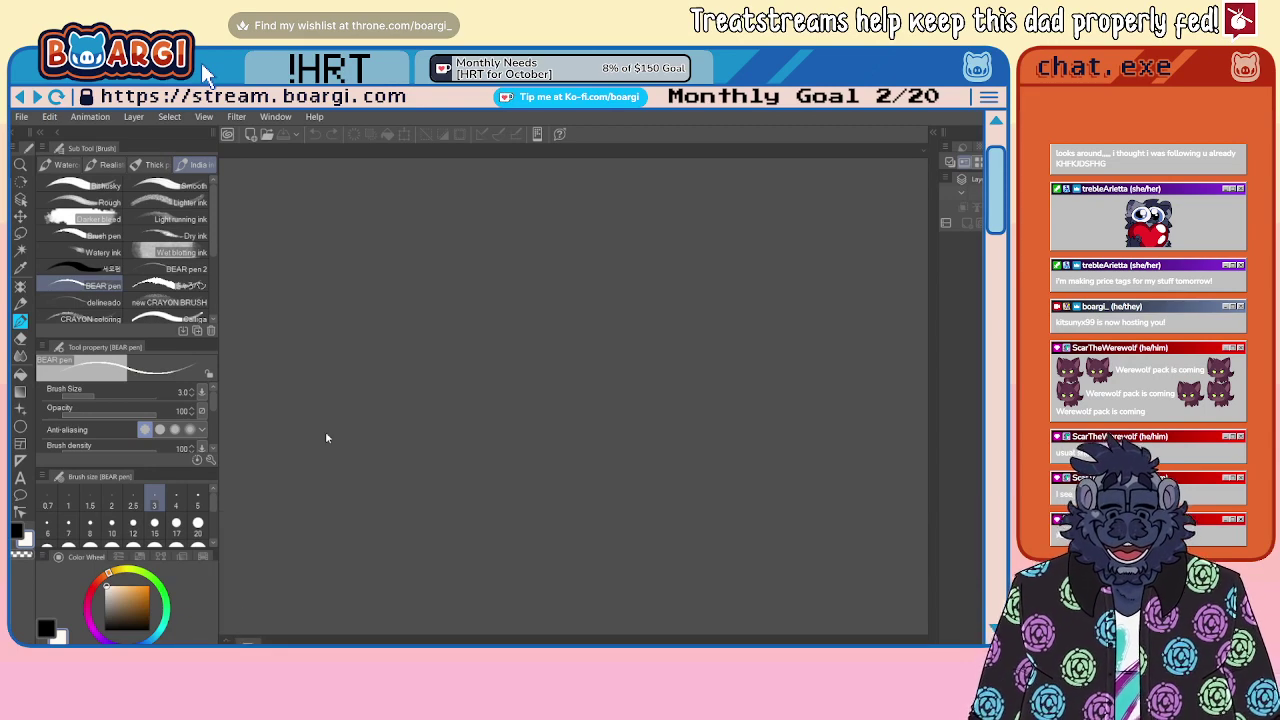